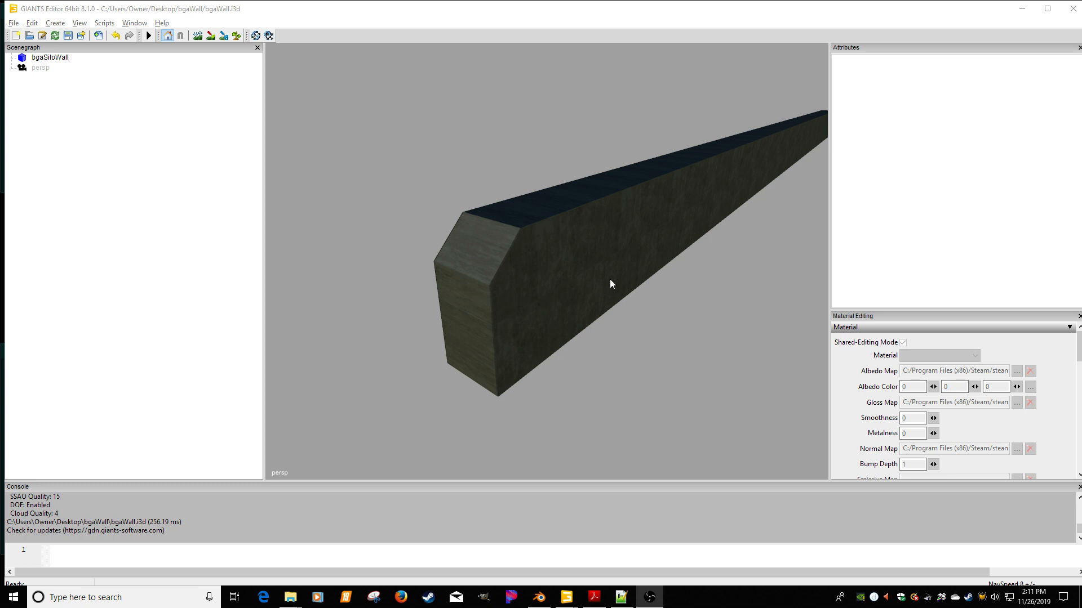
# Examine the bgaSiloWall model from both ends, and close bgaWall.i3d without saving changes
pyautogui.scroll(-2, 606, 290)
pyautogui.keyDown('alt'); pyautogui.moveTo(607, 289); pyautogui.dragTo(617, 288, button='middle'); pyautogui.keyUp('alt')
pyautogui.keyDown('alt'); pyautogui.moveTo(618, 289); pyautogui.dragTo(607, 267); pyautogui.keyUp('alt')
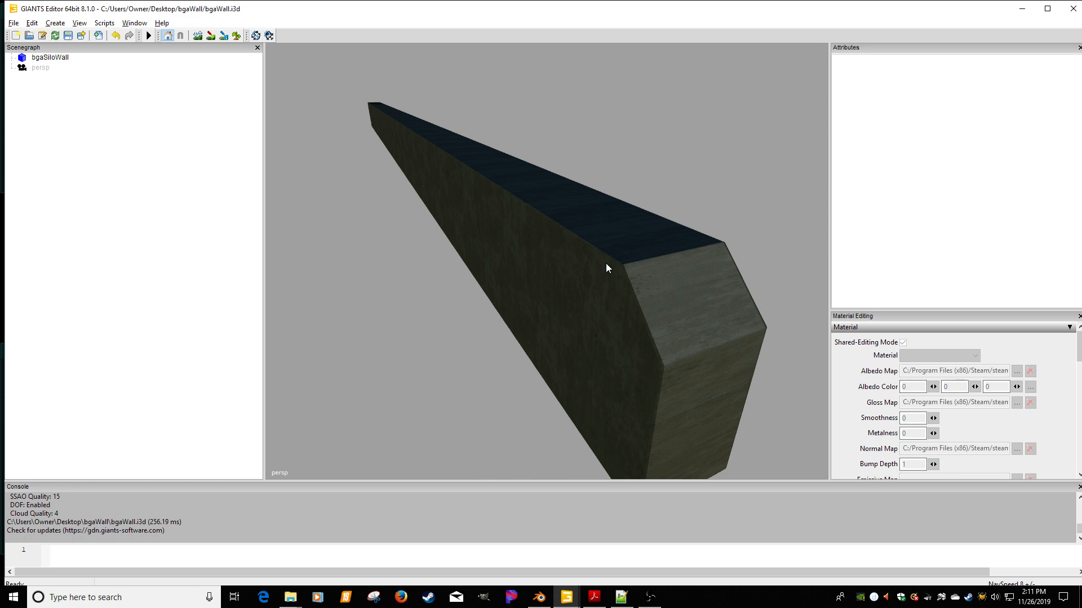
pyautogui.moveTo(616, 251); pyautogui.dragTo(482, 222, button='middle')
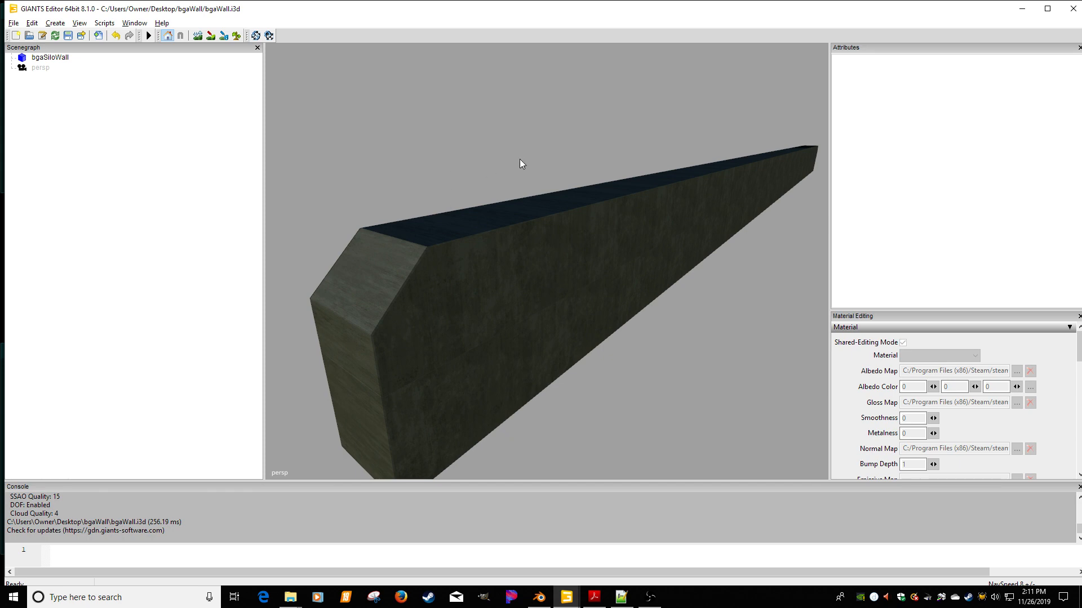
pyautogui.click(1073, 8)
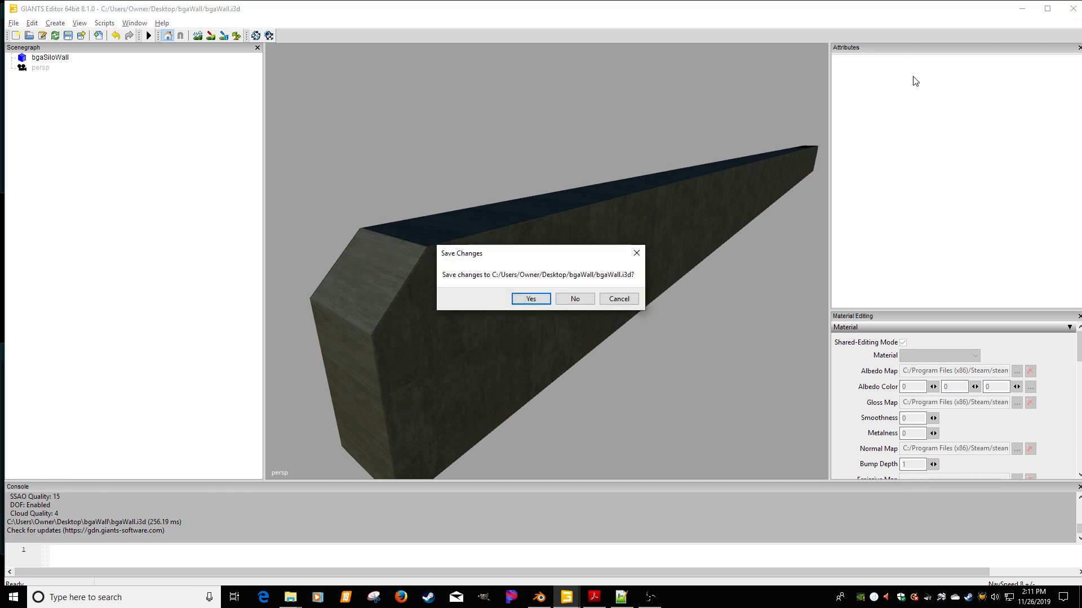
pyautogui.click(583, 305)
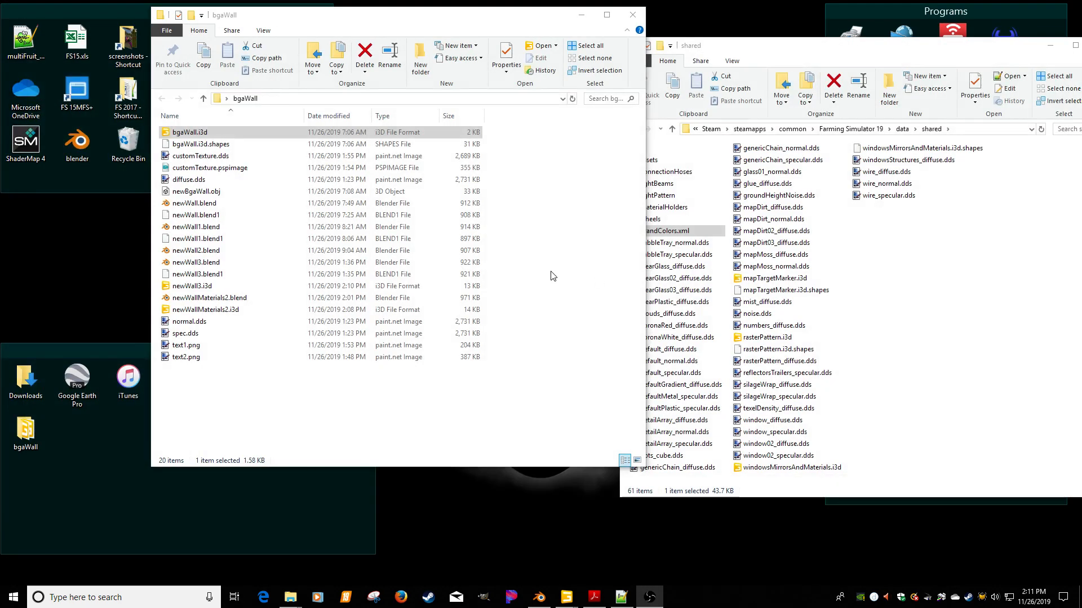
# Examine the wall model in newWallMaterials2.i3d, and compare the brickwork, pillars and cap of the one in newWall3.i3d
pyautogui.moveTo(562, 598)
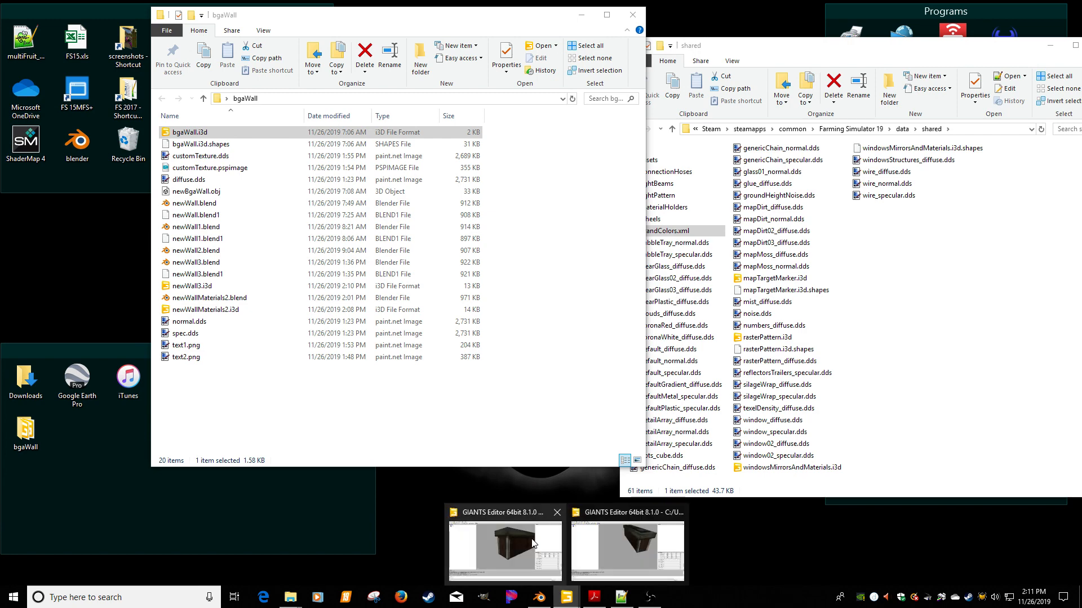
pyautogui.click(514, 516)
pyautogui.moveTo(586, 208); pyautogui.dragTo(584, 381, button='middle')
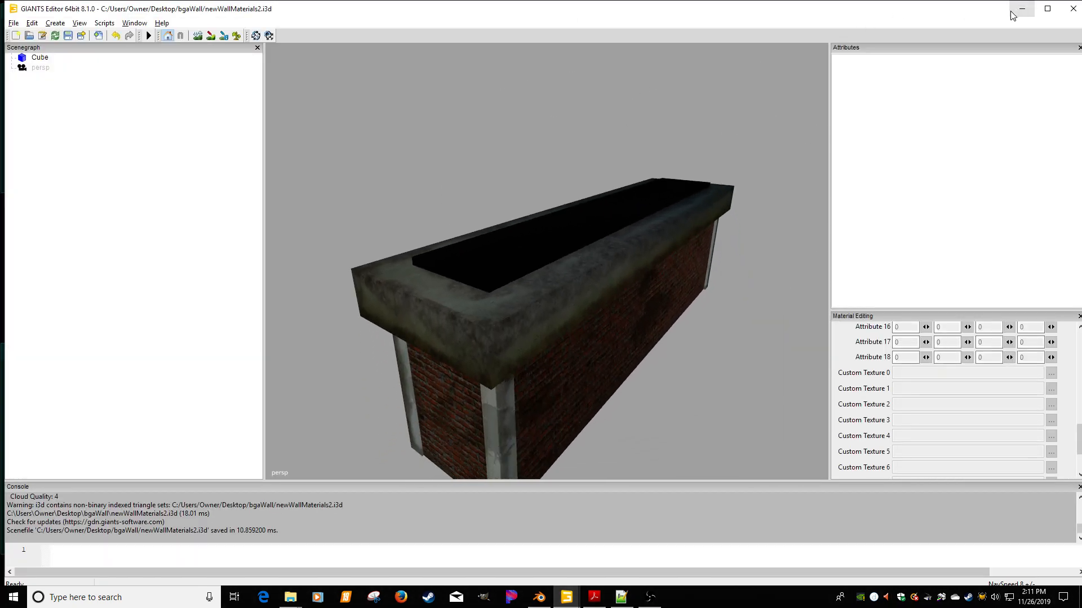
pyautogui.moveTo(568, 600)
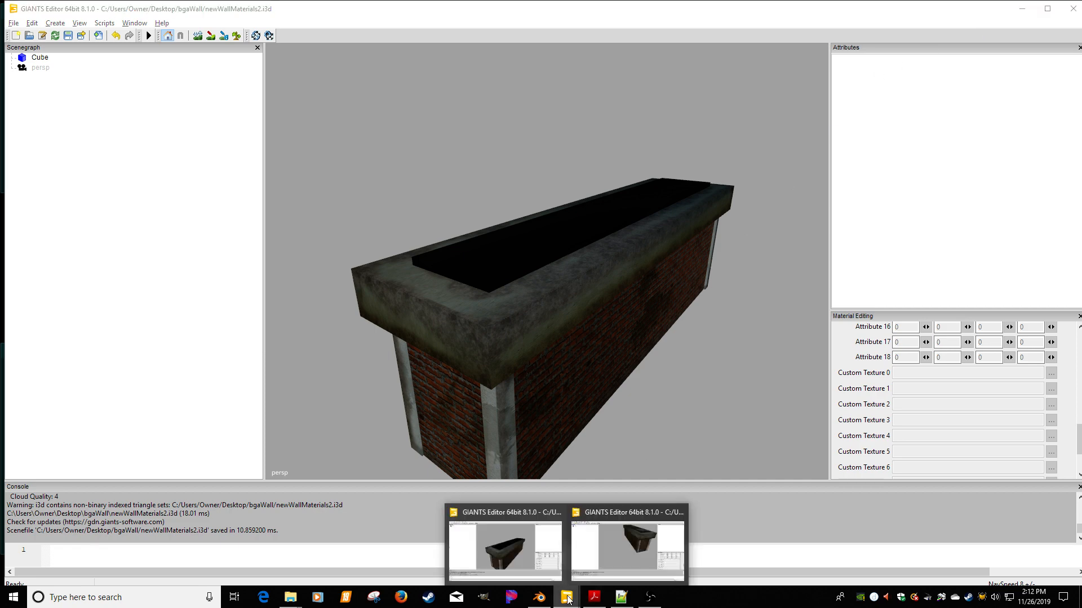
pyautogui.click(615, 521)
pyautogui.moveTo(669, 293); pyautogui.dragTo(511, 271, button='middle')
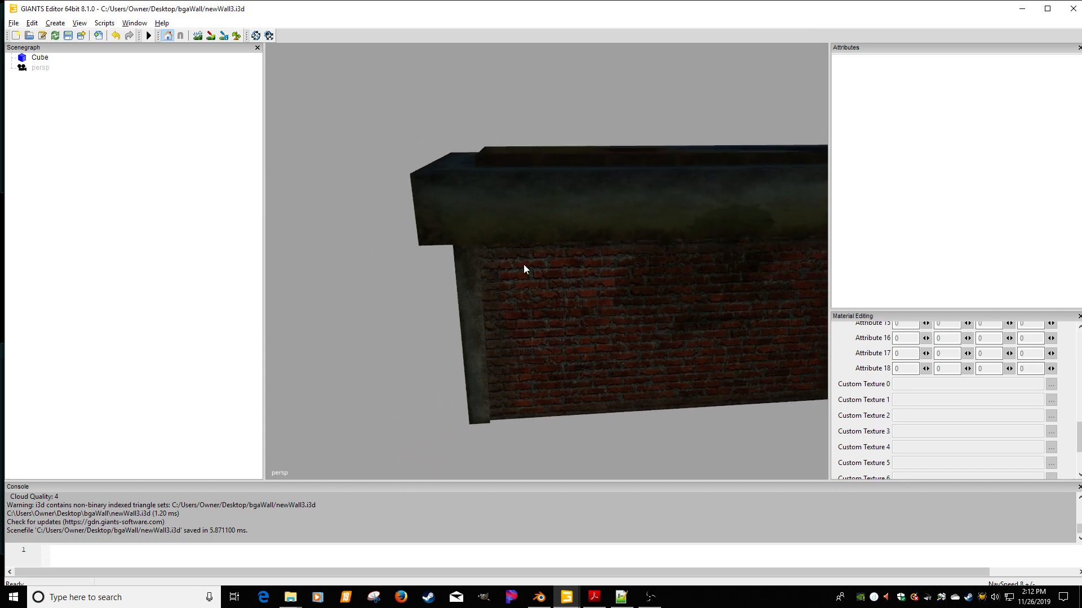
pyautogui.moveTo(529, 301); pyautogui.dragTo(498, 188, button='middle')
pyautogui.keyDown('alt'); pyautogui.moveTo(498, 184); pyautogui.dragTo(574, 195); pyautogui.keyUp('alt')
pyautogui.scroll(-2, 486, 154)
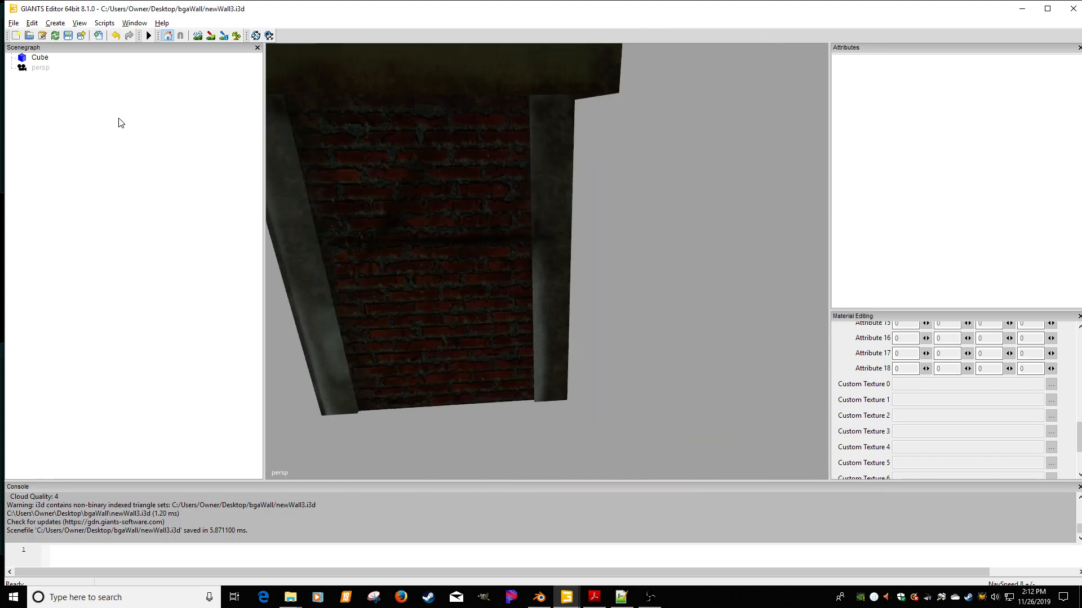
# Select the Cube object and preview the mask map assigned to its Custom Texture 0
pyautogui.click(43, 59)
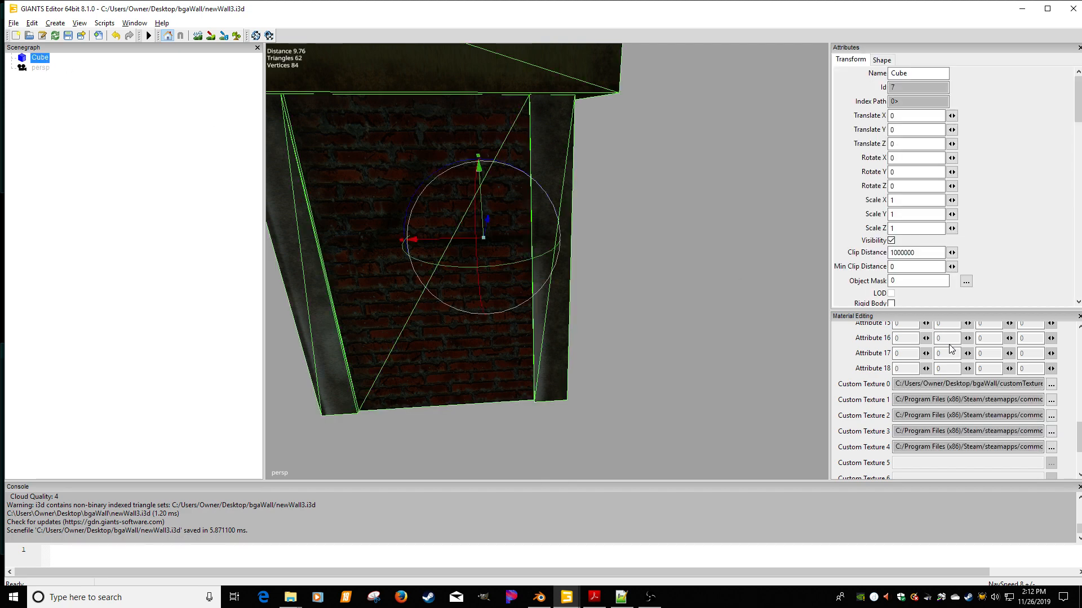
pyautogui.moveTo(1080, 461); pyautogui.dragTo(1078, 389)
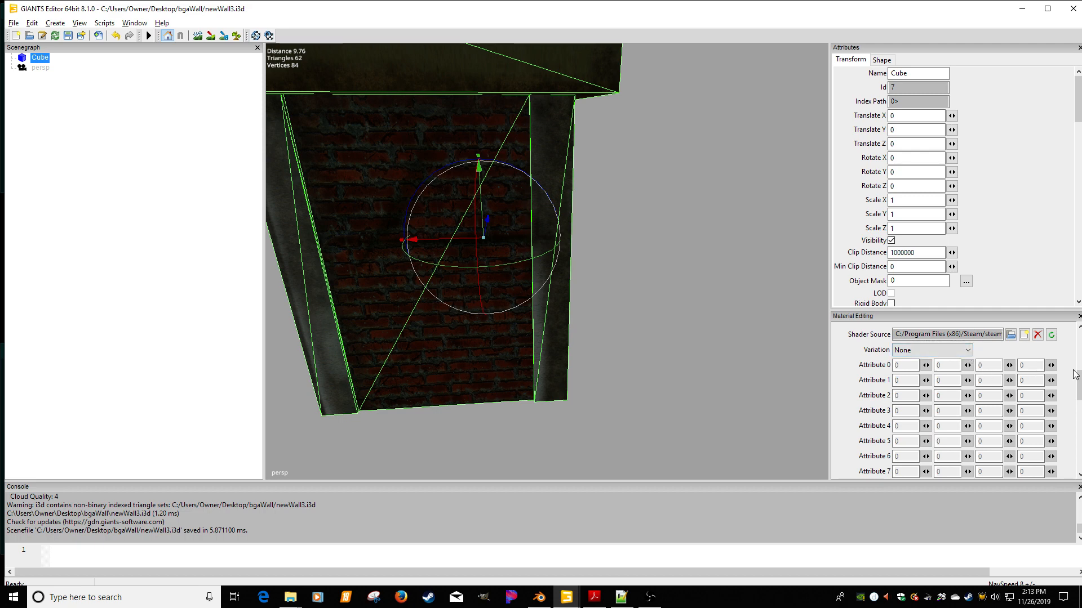
pyautogui.moveTo(1079, 380); pyautogui.dragTo(1079, 439)
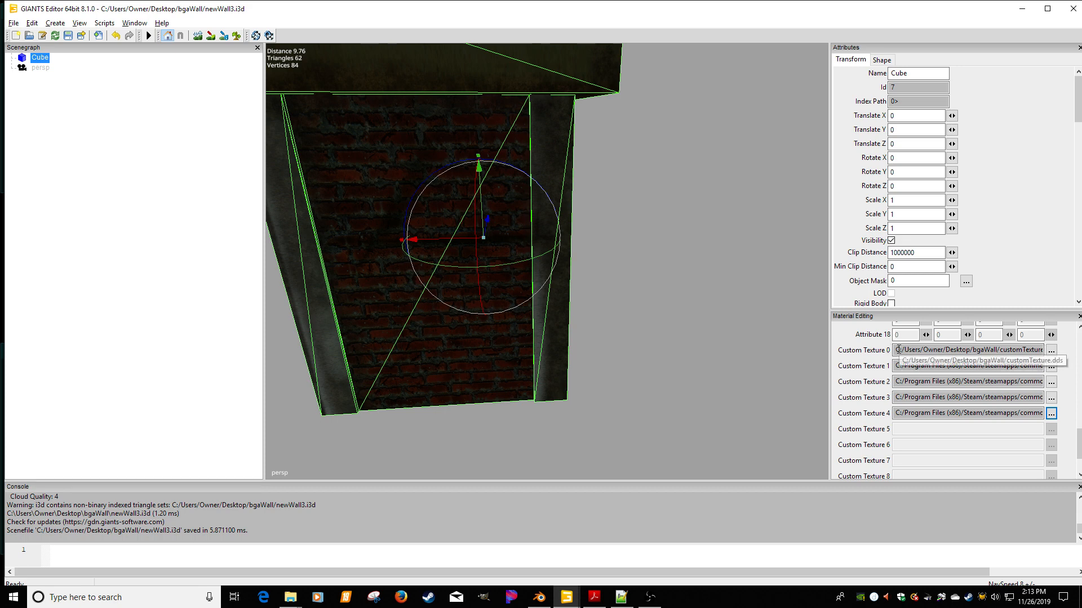
pyautogui.doubleClick(1008, 350)
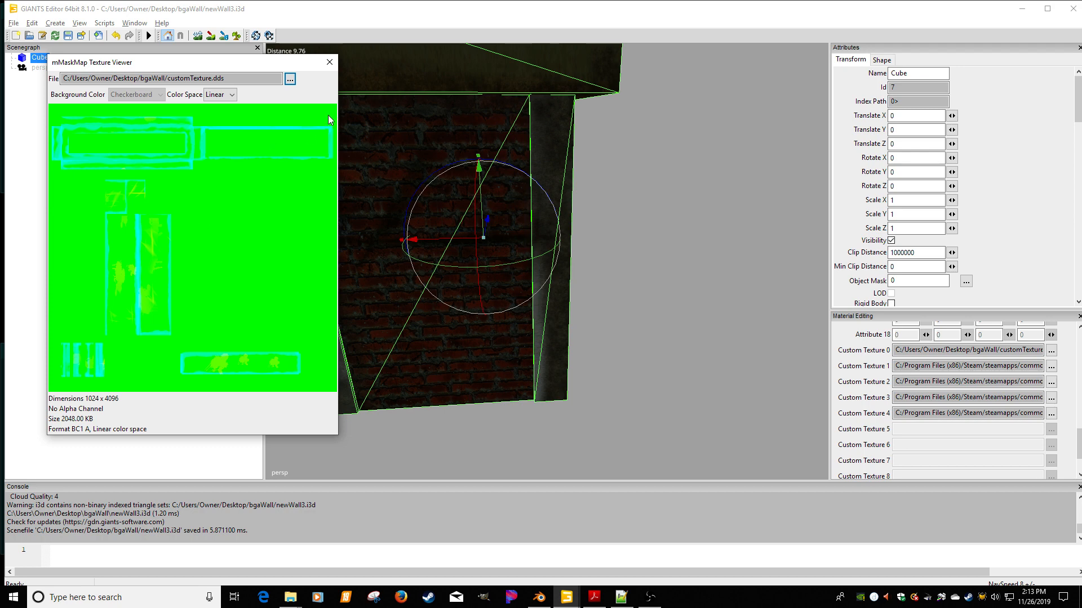
pyautogui.click(330, 62)
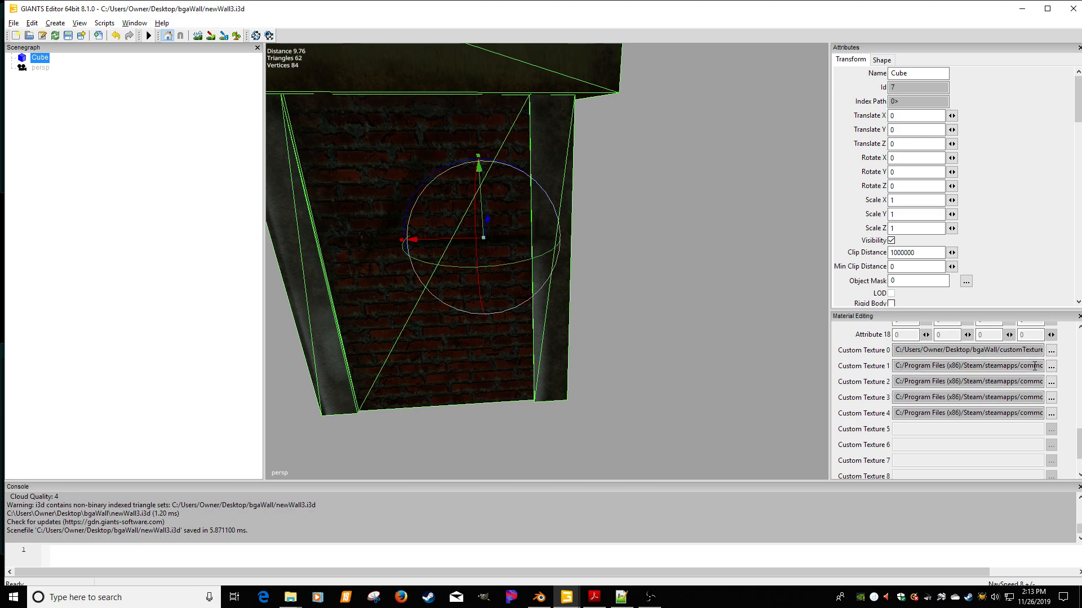
# Assign mapDirt_diffuse.dds from data/maps/textures/shared as the Cube's Custom Texture 1 and check it on the wall
pyautogui.click(1051, 366)
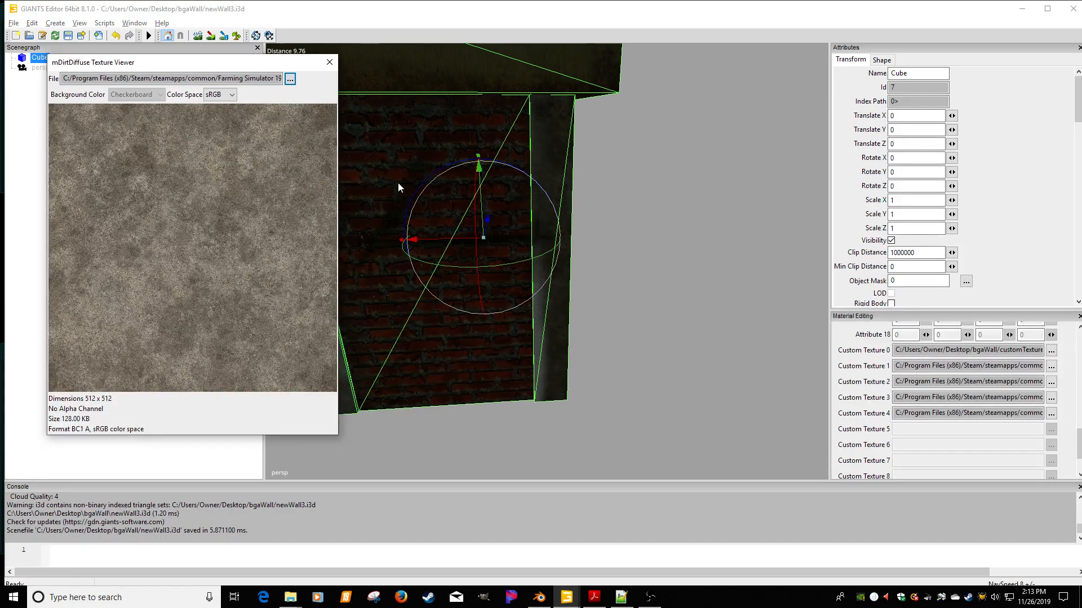
pyautogui.click(290, 78)
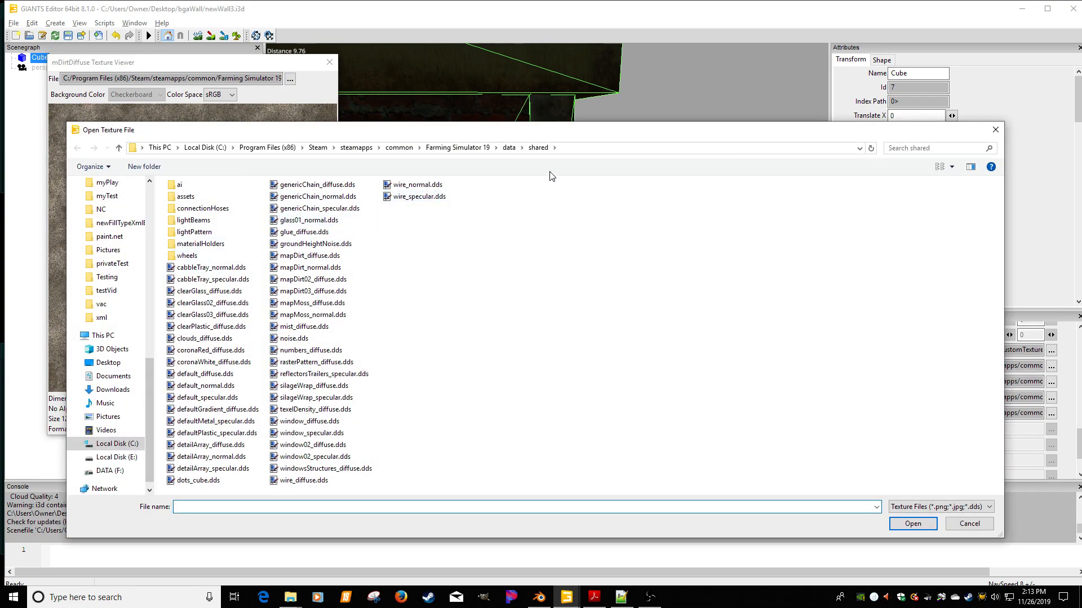
pyautogui.click(509, 147)
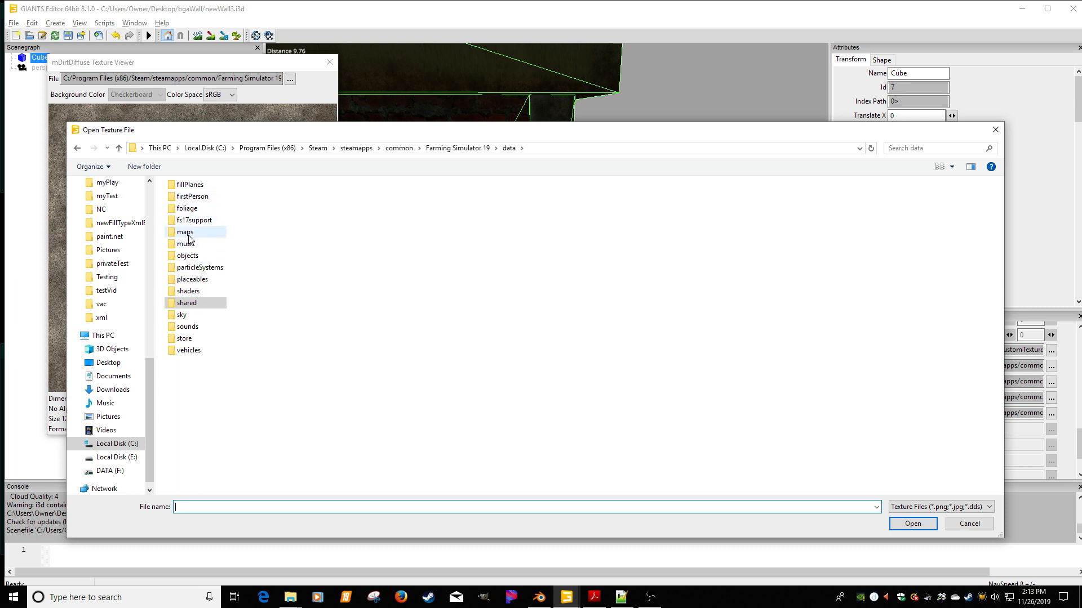
pyautogui.doubleClick(223, 232)
pyautogui.doubleClick(203, 224)
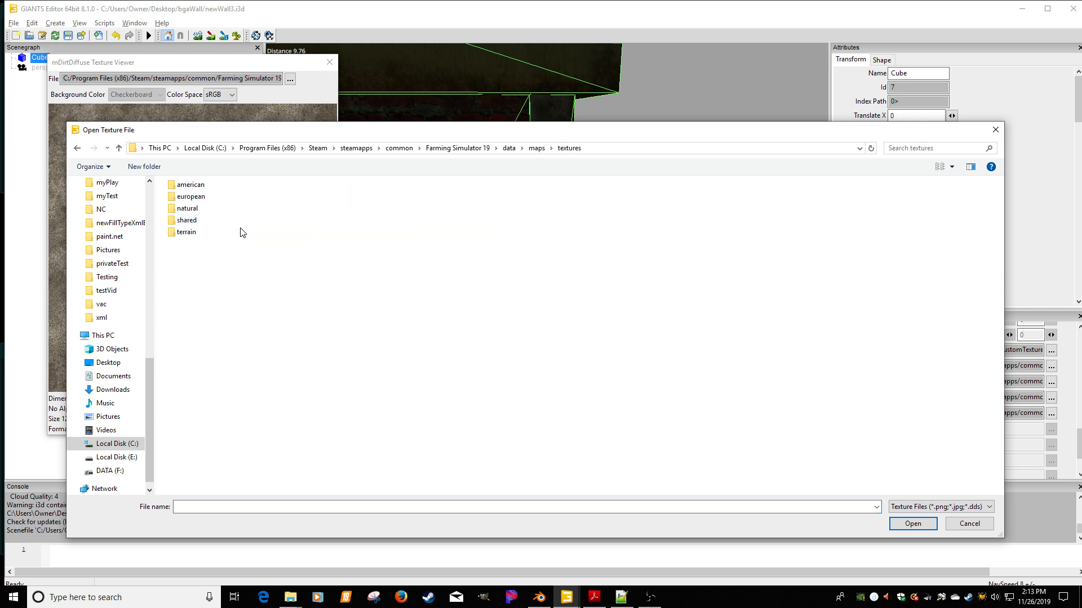
pyautogui.doubleClick(187, 223)
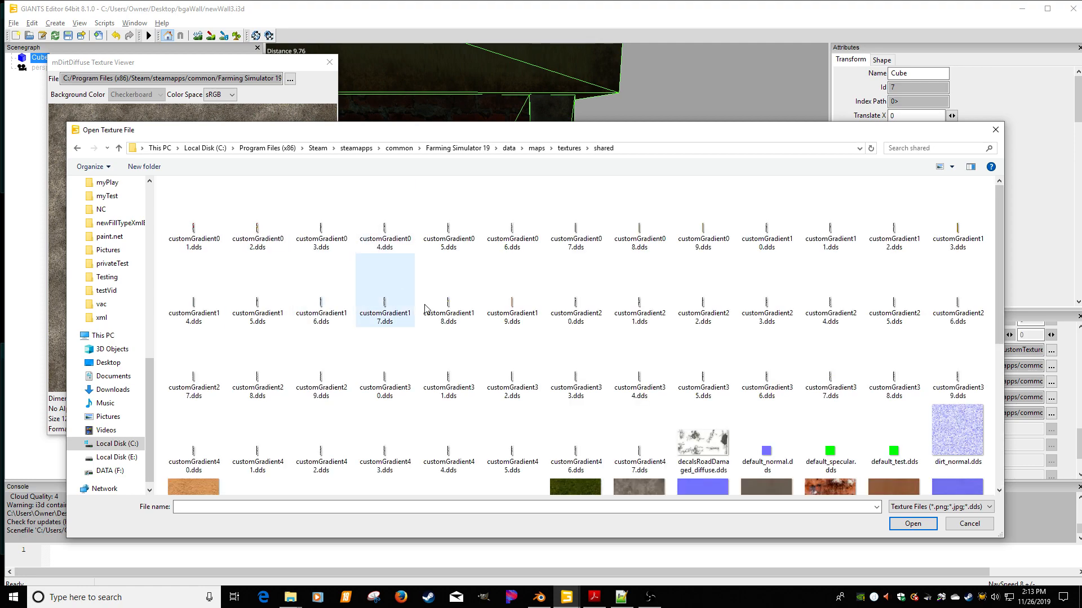
pyautogui.scroll(-4, 451, 327)
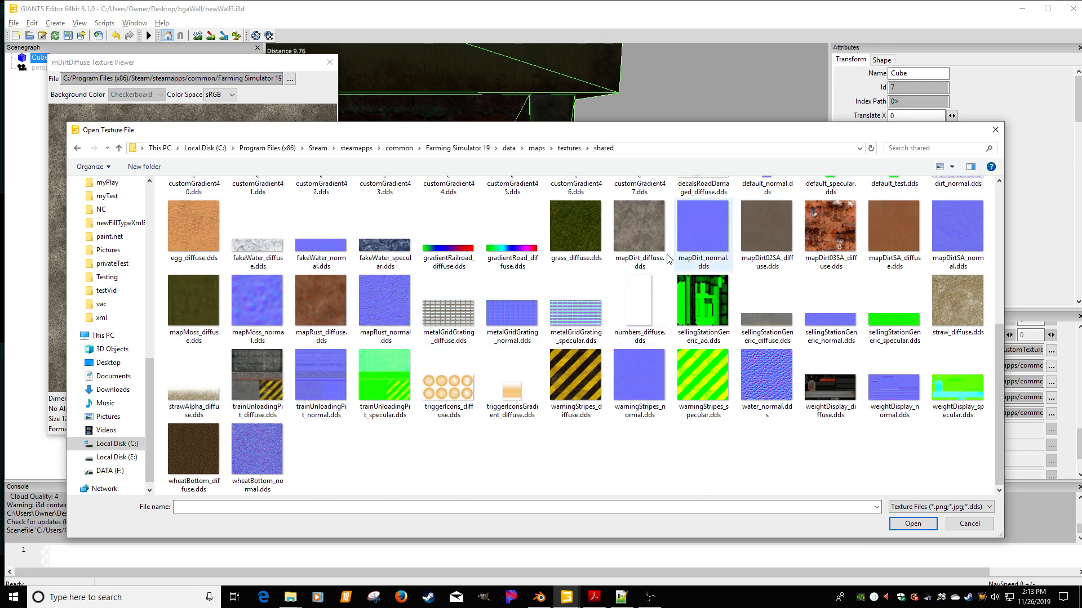
pyautogui.doubleClick(634, 245)
pyautogui.click(329, 63)
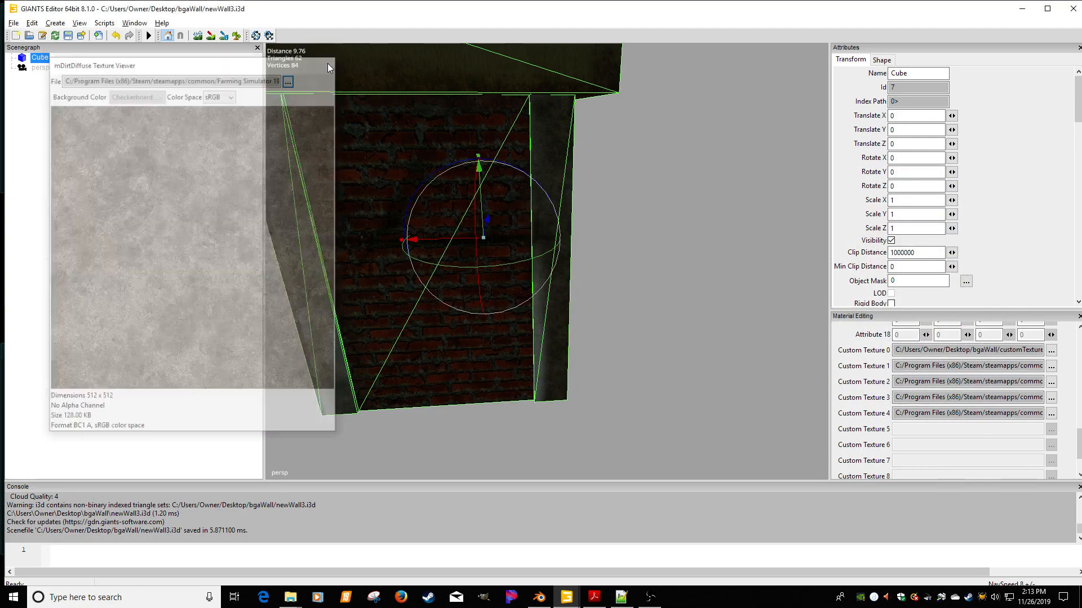
pyautogui.moveTo(530, 193); pyautogui.dragTo(622, 233, button='middle')
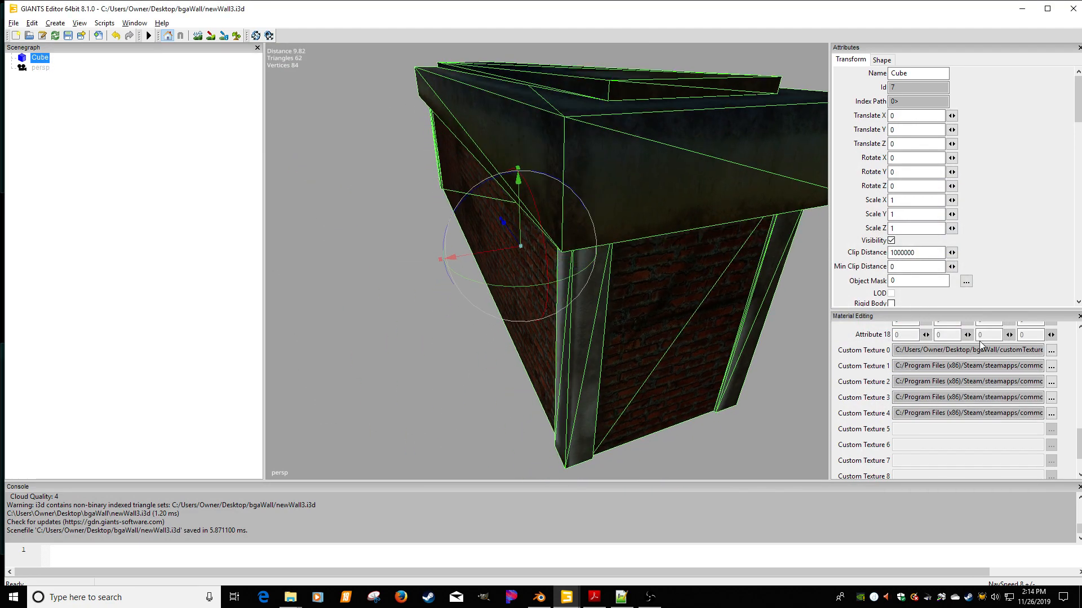
# Try mapDirt03SA_diffuse.dds as the Cube's Custom Texture 1 and inspect the wall's cap
pyautogui.click(1051, 366)
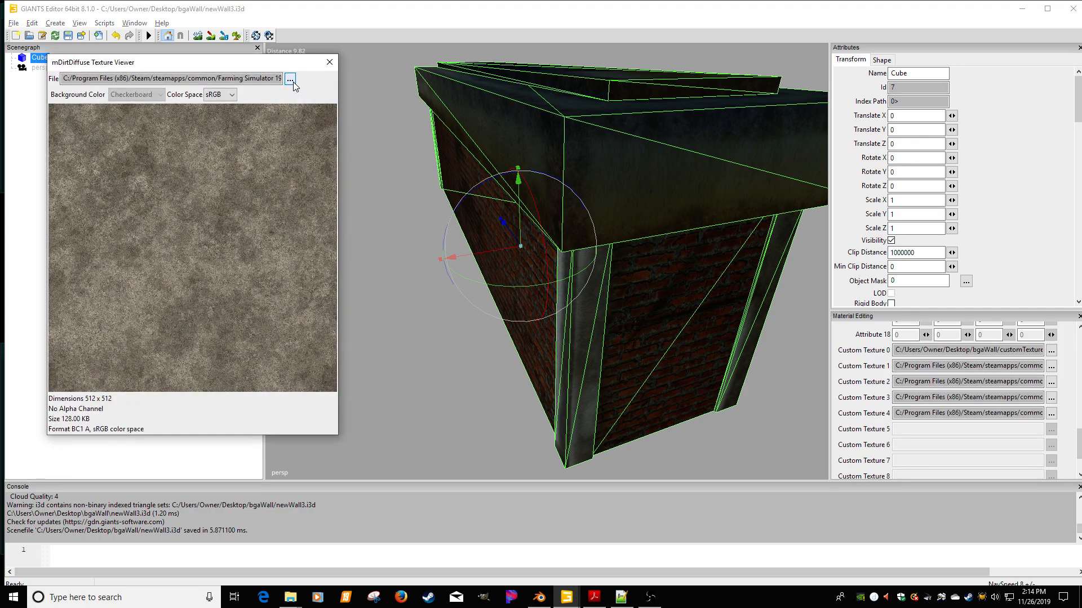
pyautogui.click(290, 79)
pyautogui.scroll(-3, 509, 287)
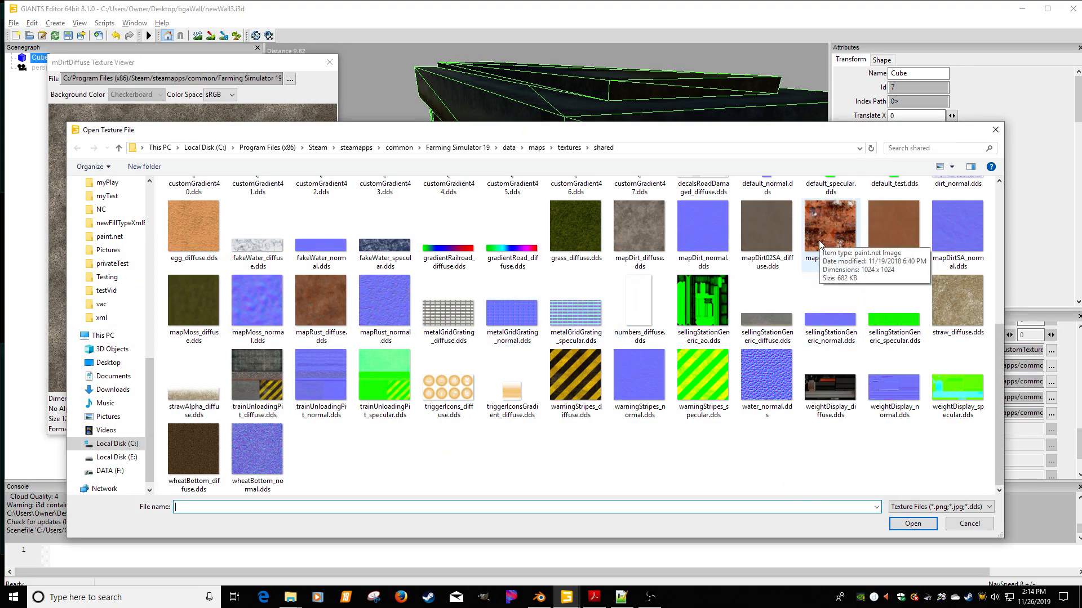
pyautogui.doubleClick(824, 224)
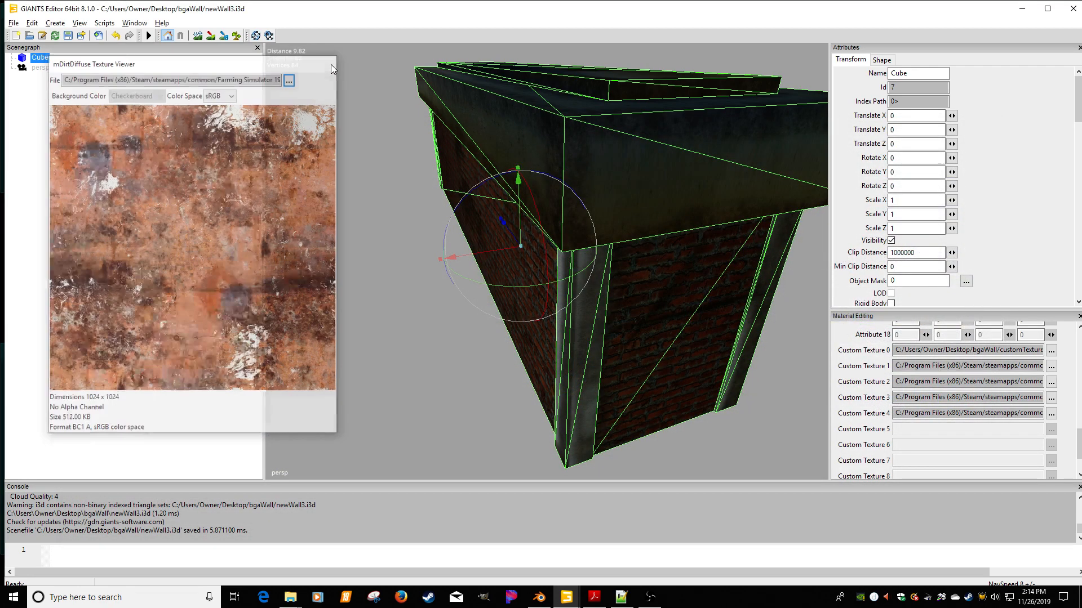
pyautogui.click(330, 62)
pyautogui.moveTo(495, 130); pyautogui.dragTo(453, 208, button='middle')
pyautogui.moveTo(436, 246); pyautogui.dragTo(660, 282, button='middle')
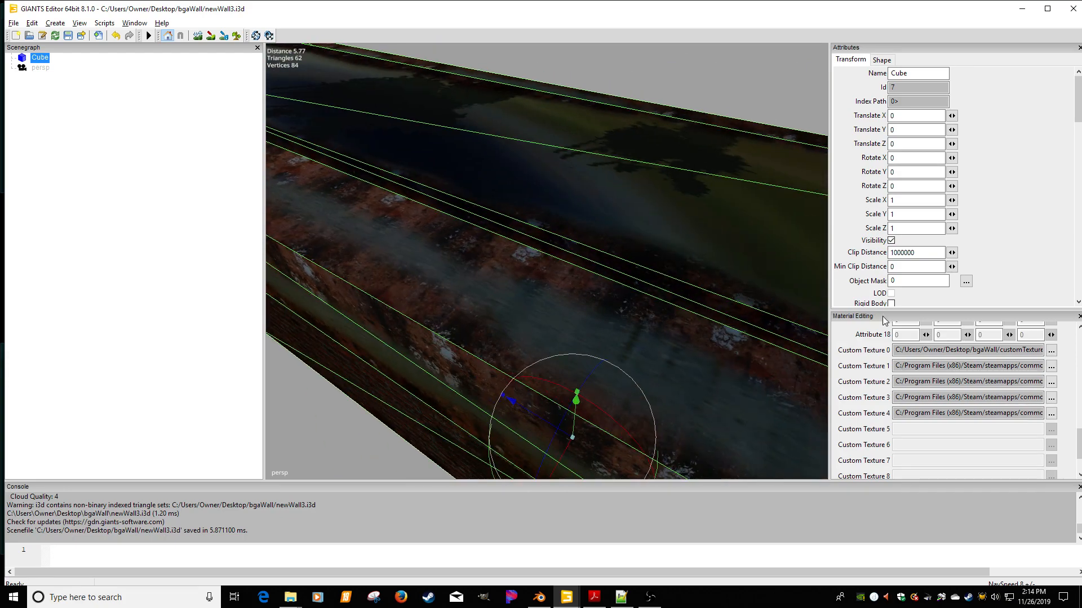
# Try warningStripes_specular.dds as the Cube's Custom Texture 1 and inspect where the mask applies it
pyautogui.click(1051, 366)
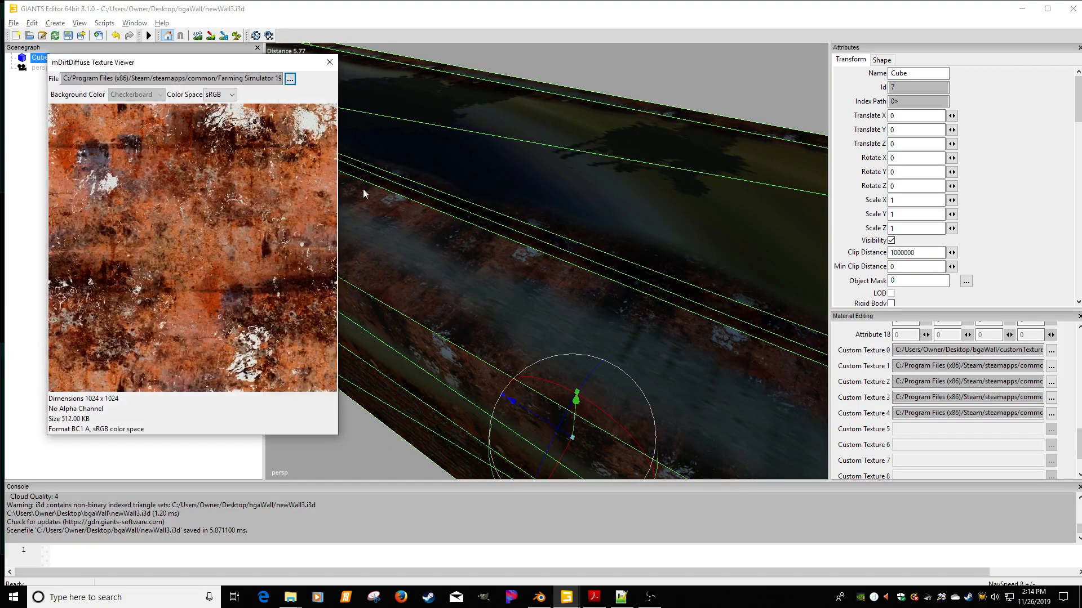
pyautogui.click(290, 78)
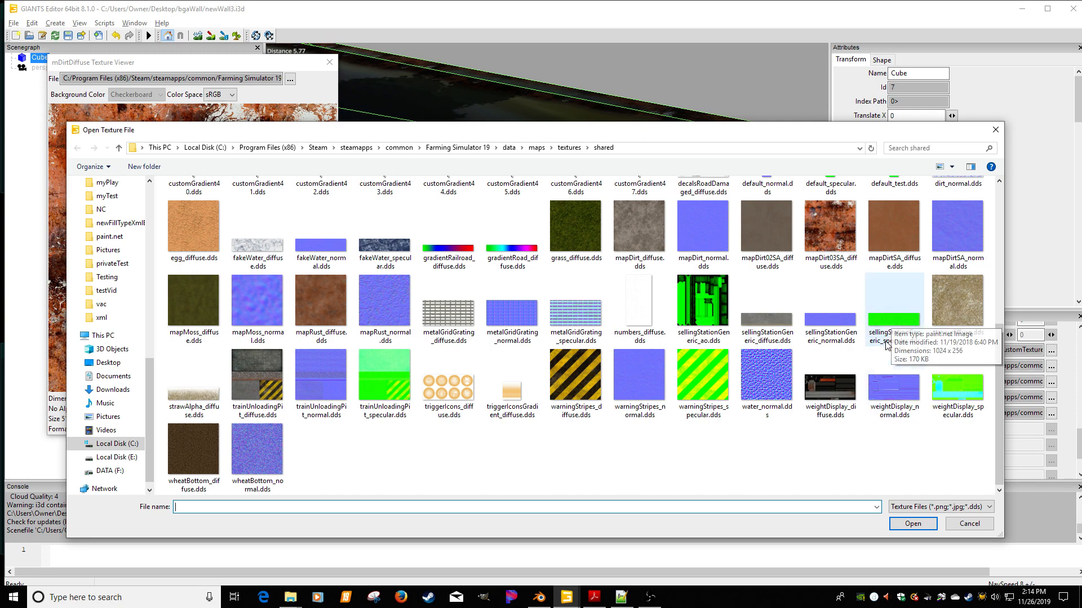
pyautogui.doubleClick(705, 376)
pyautogui.click(330, 66)
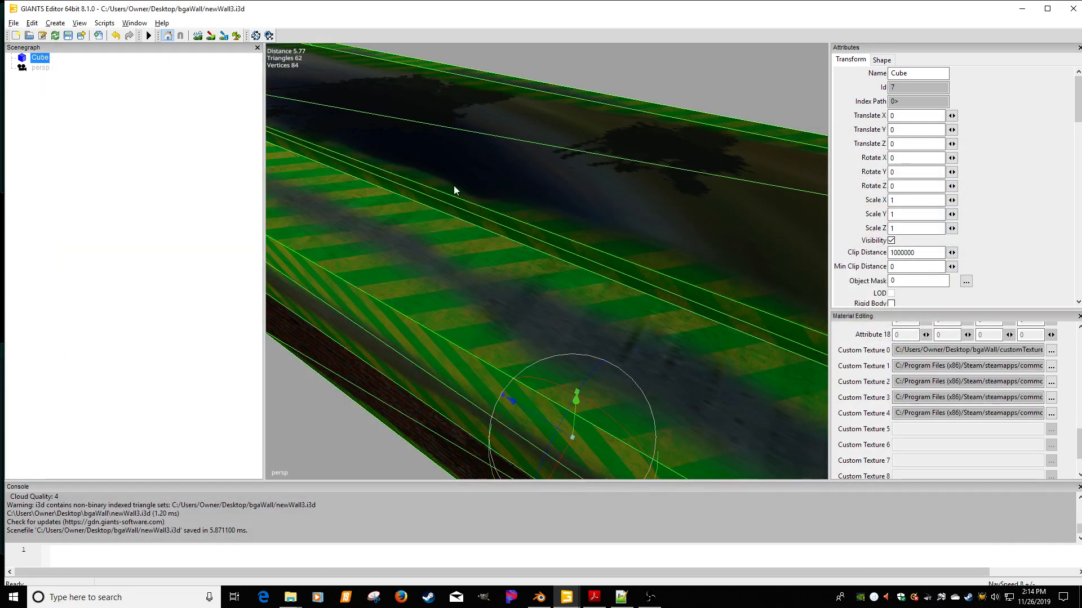
pyautogui.moveTo(454, 185)
pyautogui.mouseDown(button='middle')
pyautogui.moveTo(431, 200)
pyautogui.moveTo(369, 170)
pyautogui.moveTo(462, 204)
pyautogui.mouseUp(button='middle')
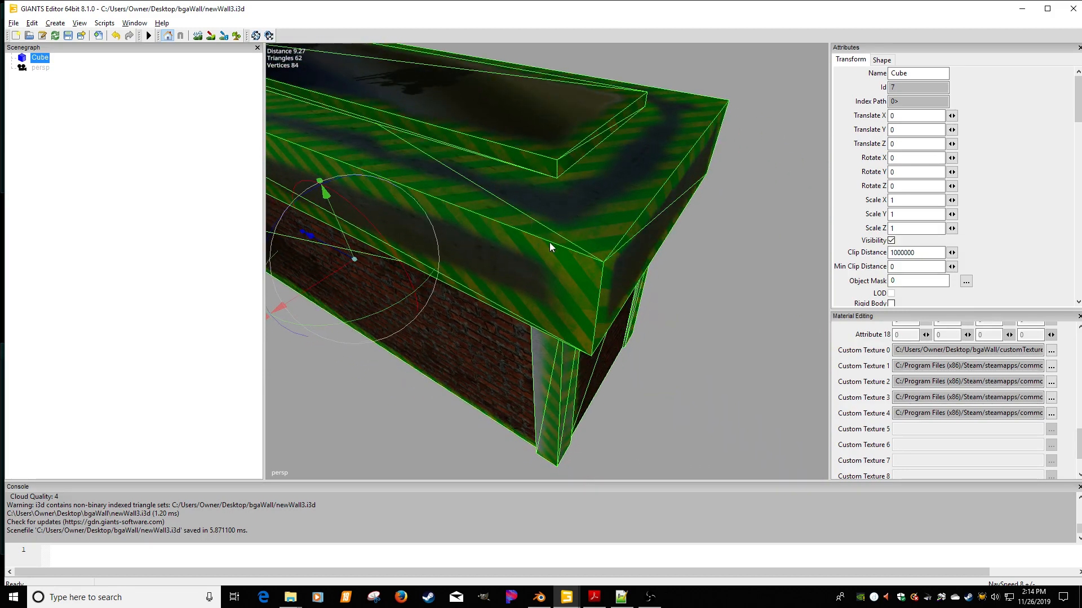
# Set the Cube's Custom Texture 1 to egg_diffuse.dds and inspect the cap and pillars up close
pyautogui.doubleClick(1020, 367)
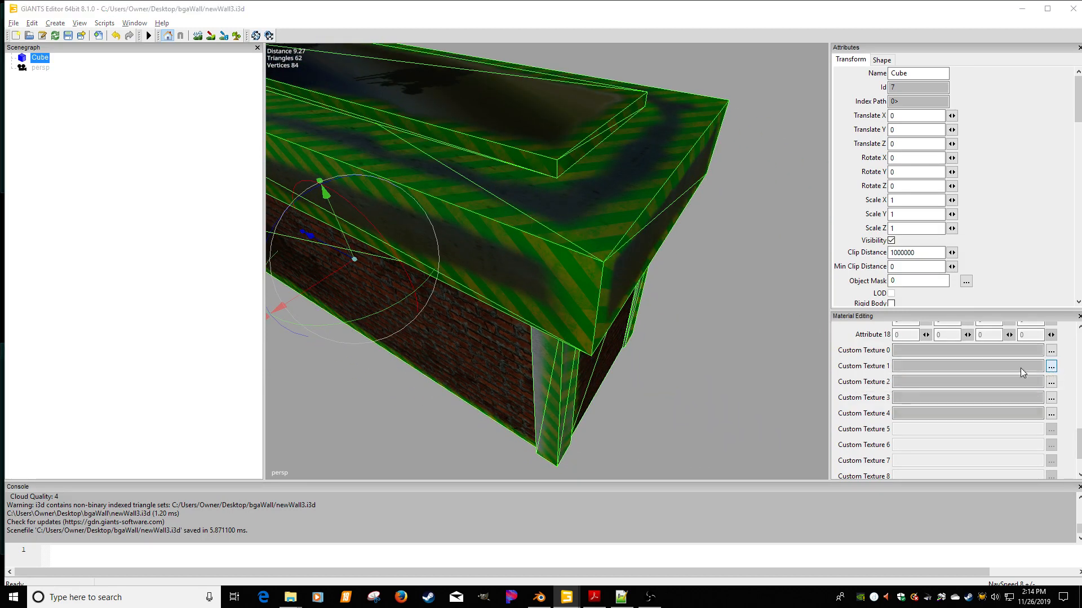
pyautogui.click(290, 79)
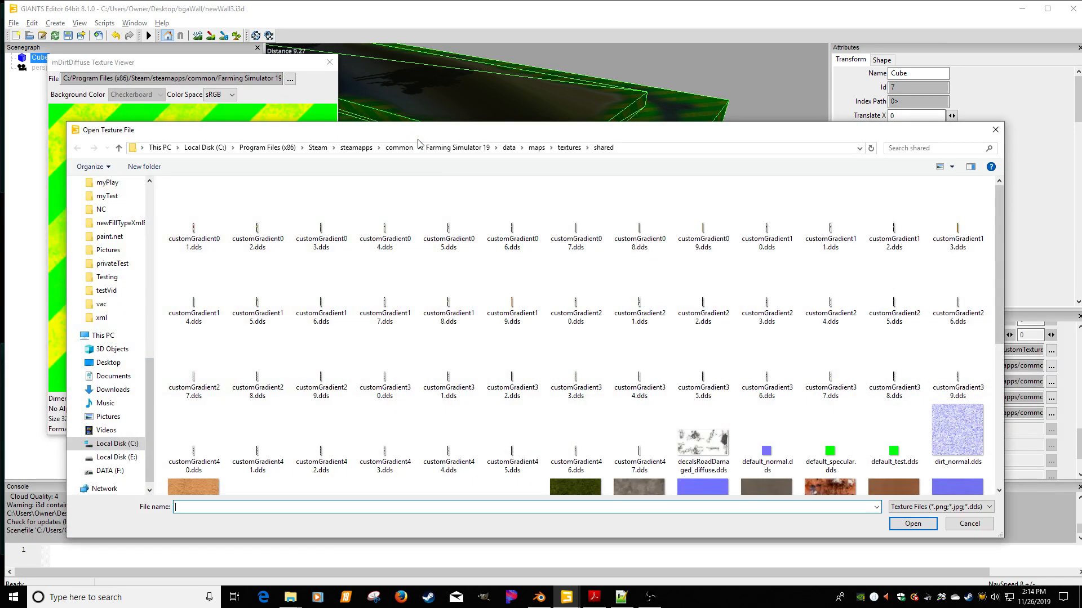
pyautogui.doubleClick(183, 307)
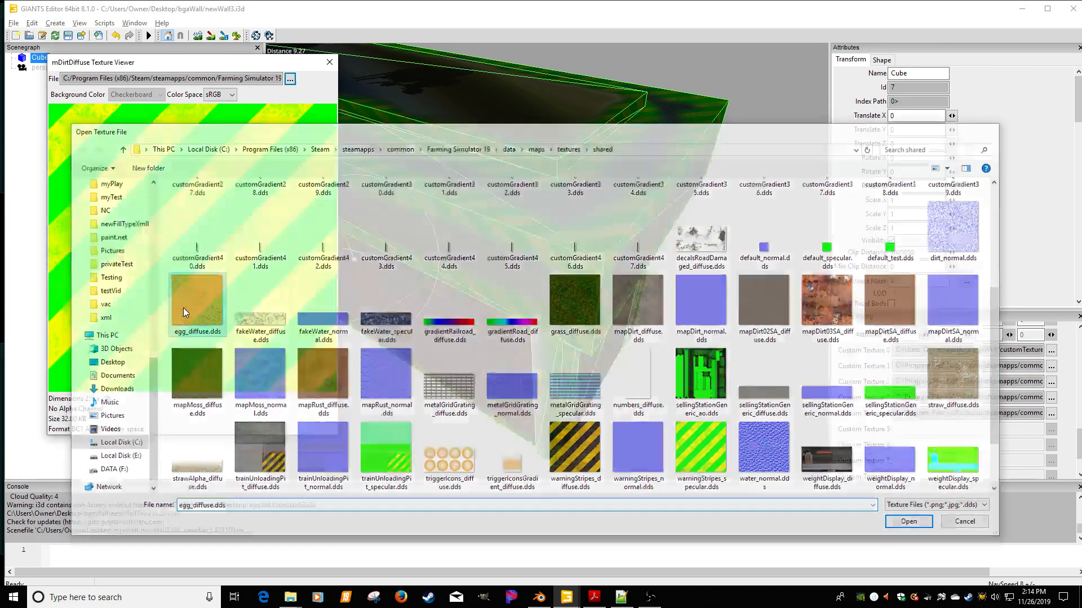
pyautogui.click(330, 63)
pyautogui.scroll(8, 421, 122)
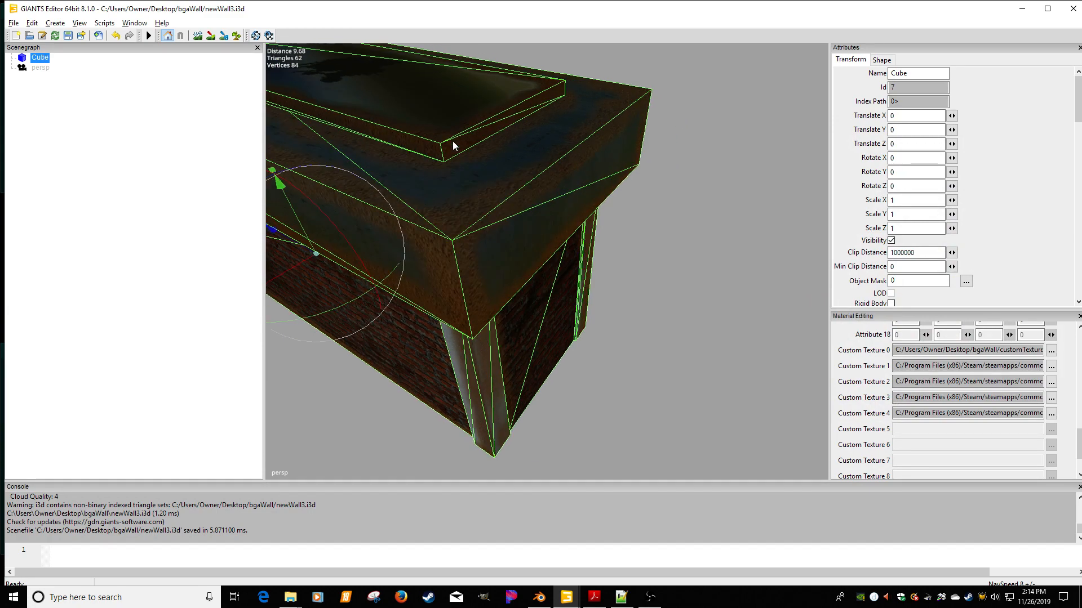
pyautogui.moveTo(475, 154); pyautogui.dragTo(613, 178, button='middle')
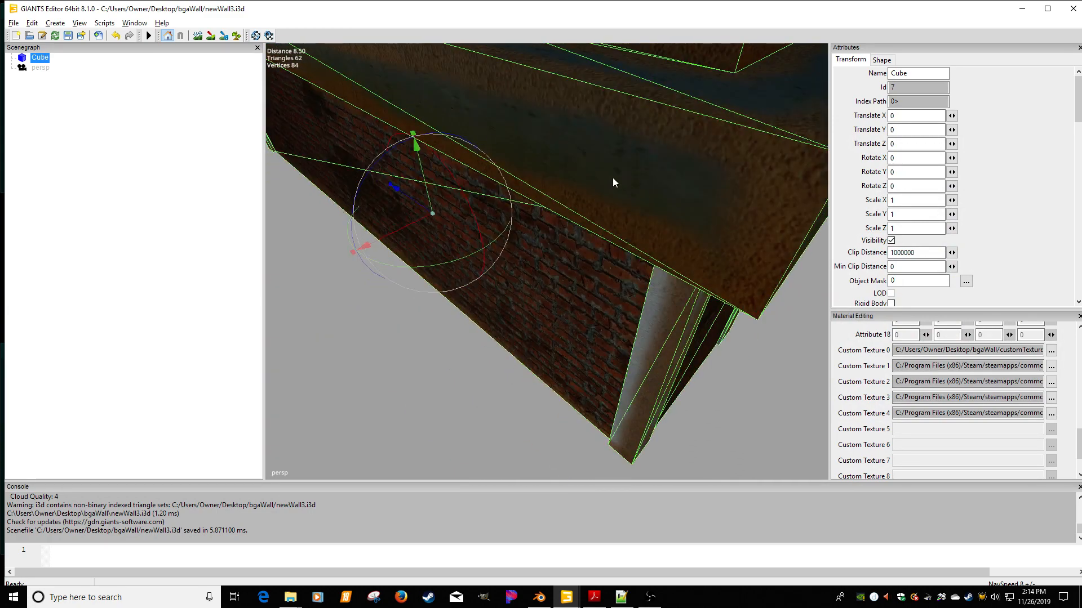
# Set the Cube's Custom Texture 1 to wheatBottom_diffuse.dds from data/maps/textures/shared, inspect the cap, and review the assigned texture
pyautogui.click(1050, 366)
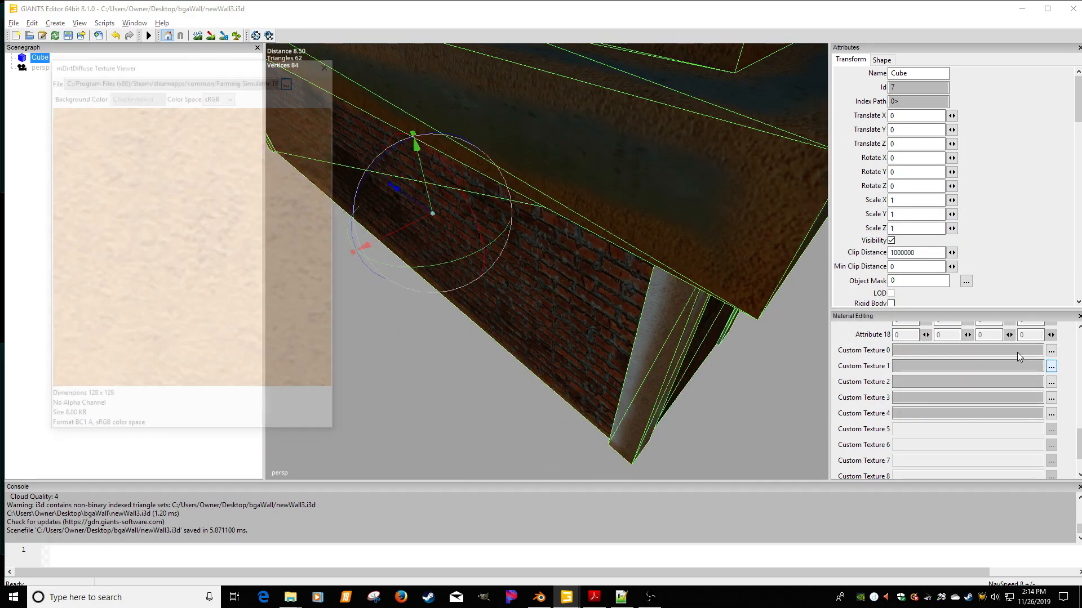
pyautogui.click(290, 79)
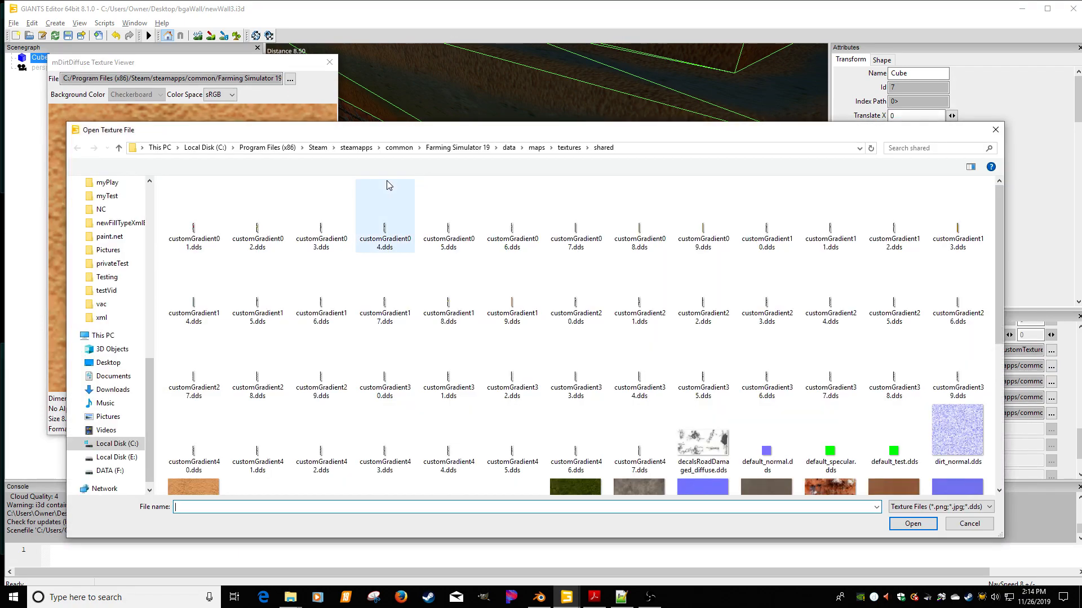
pyautogui.scroll(-5, 515, 226)
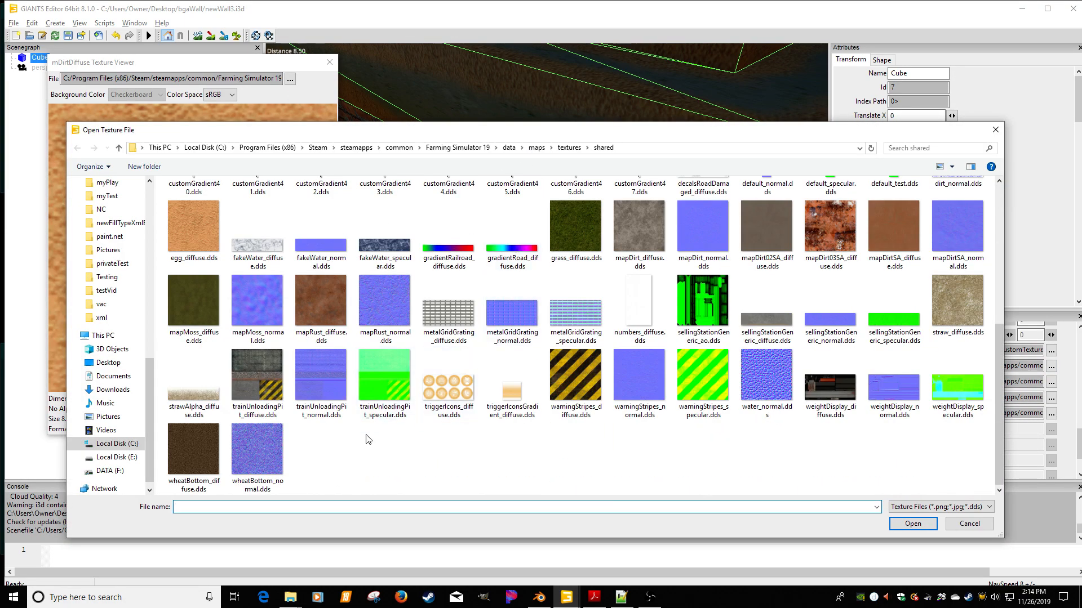
pyautogui.doubleClick(195, 451)
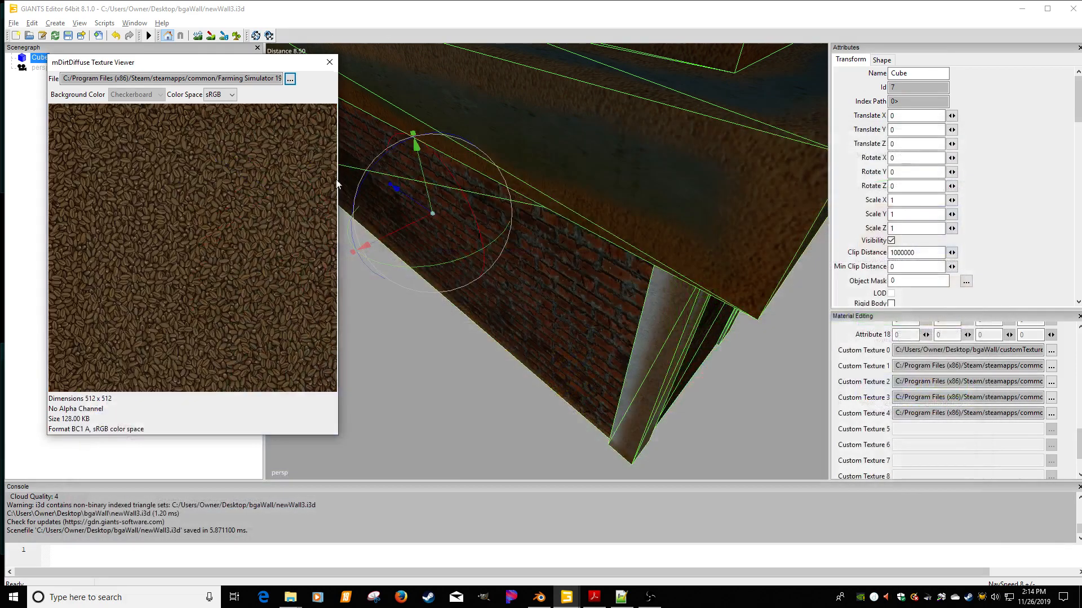
pyautogui.click(329, 63)
pyautogui.keyDown('alt'); pyautogui.moveTo(540, 159); pyautogui.dragTo(615, 201); pyautogui.keyUp('alt')
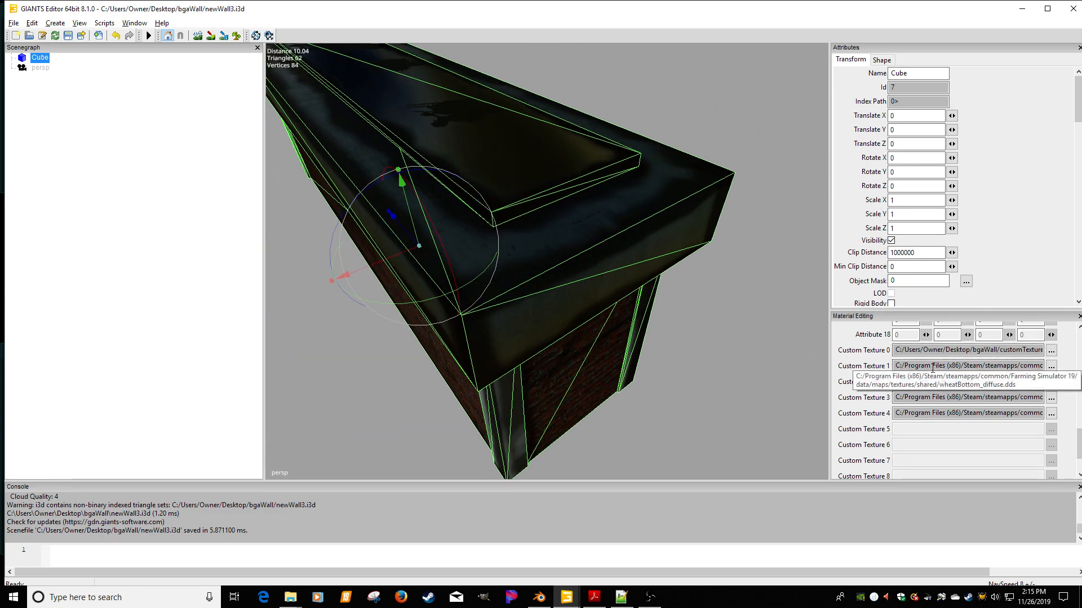
pyautogui.doubleClick(1005, 366)
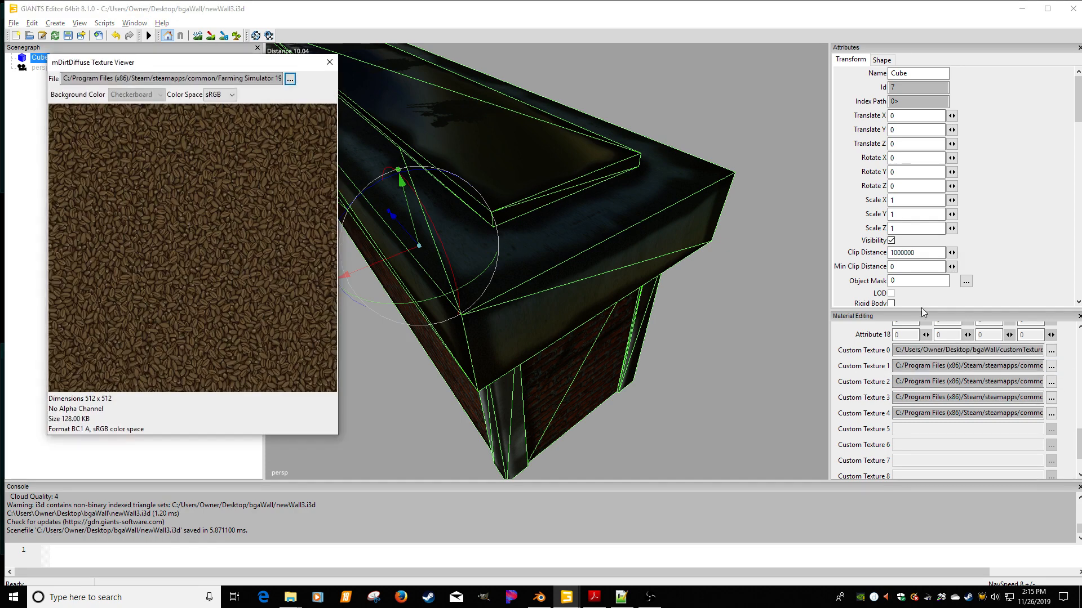
pyautogui.click(329, 62)
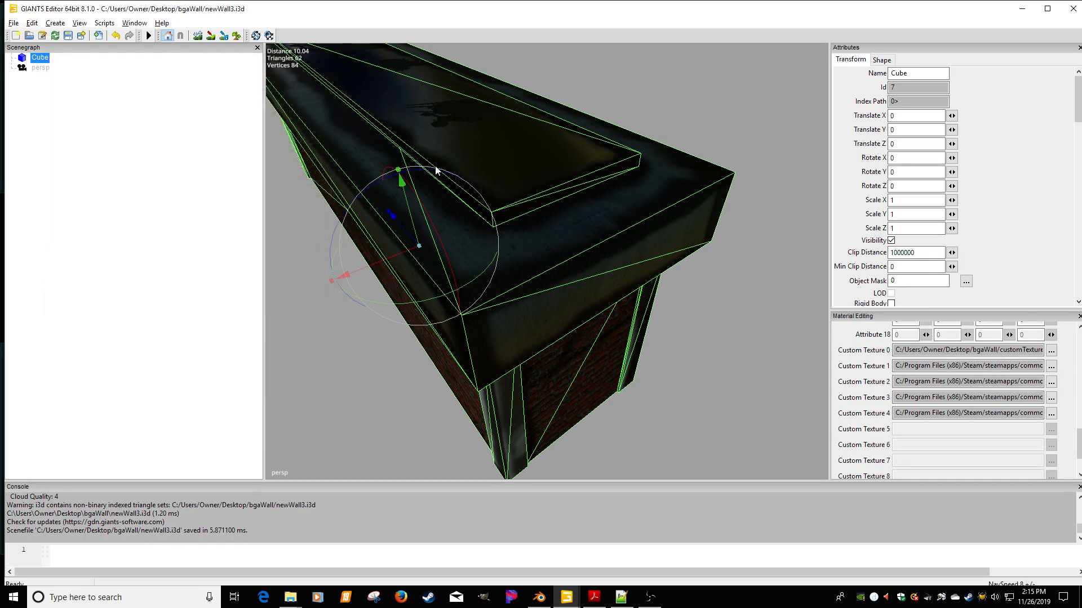
# Set the Cube's Custom Texture 2 to wire_normal.dds from data/shared and inspect the cap's surface up close
pyautogui.doubleClick(1008, 382)
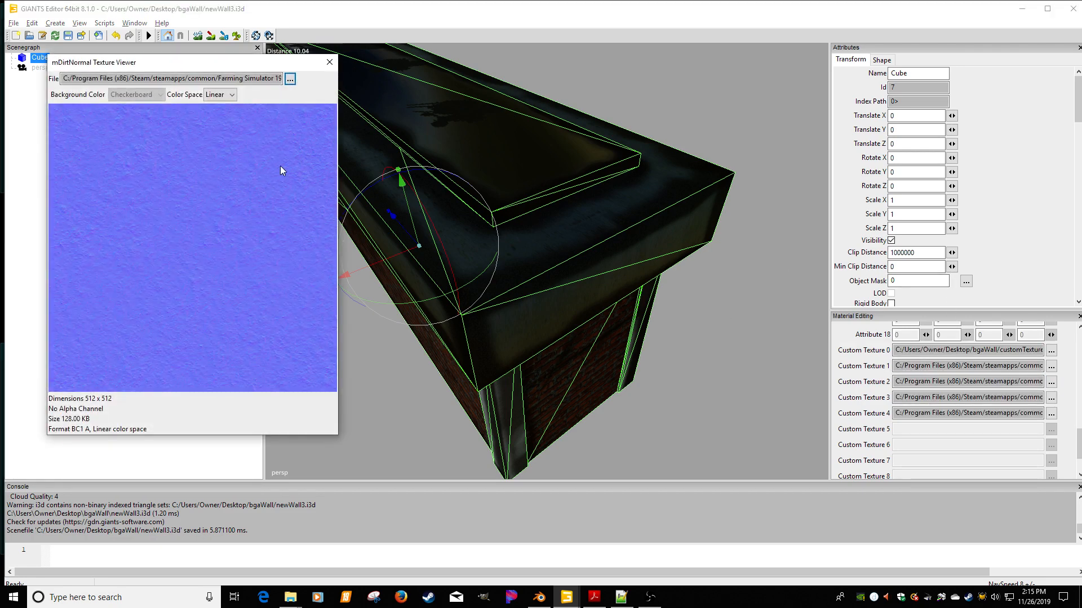
pyautogui.click(289, 81)
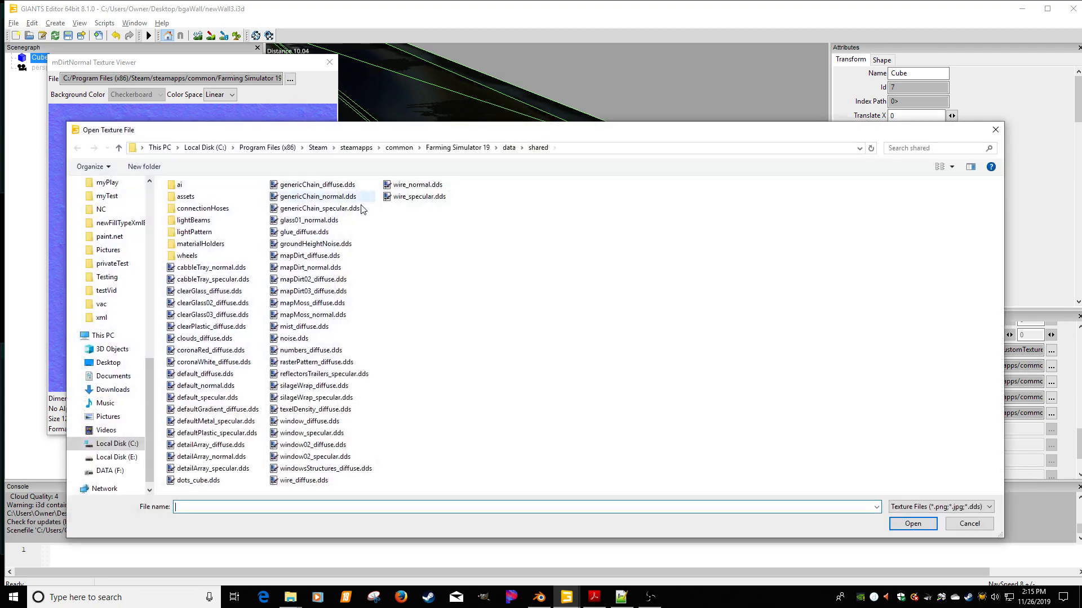
pyautogui.doubleClick(414, 185)
pyautogui.click(330, 62)
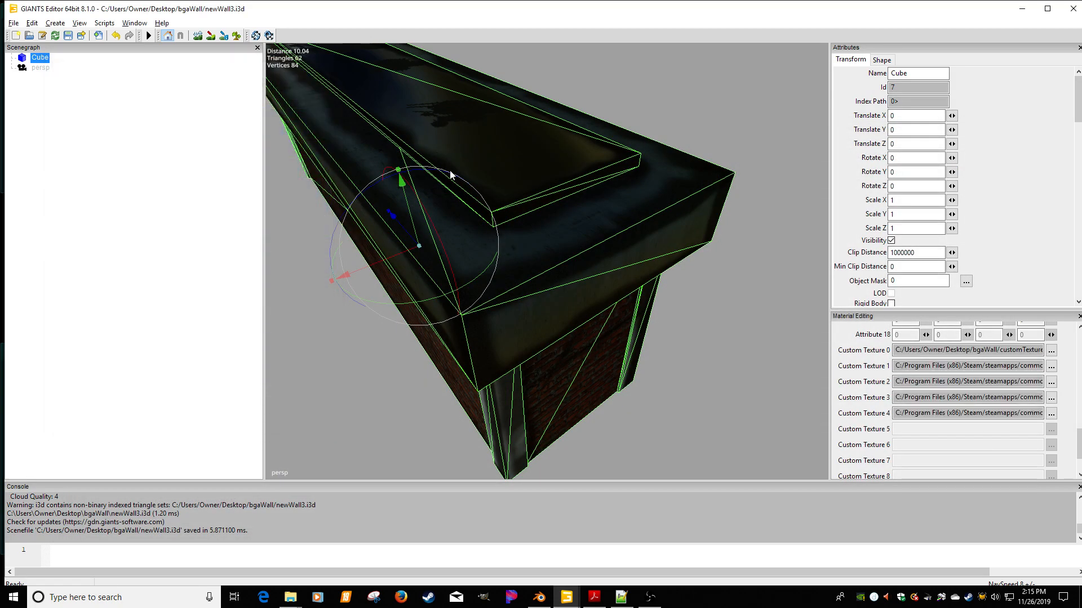
pyautogui.scroll(5, 492, 189)
pyautogui.scroll(3, 497, 197)
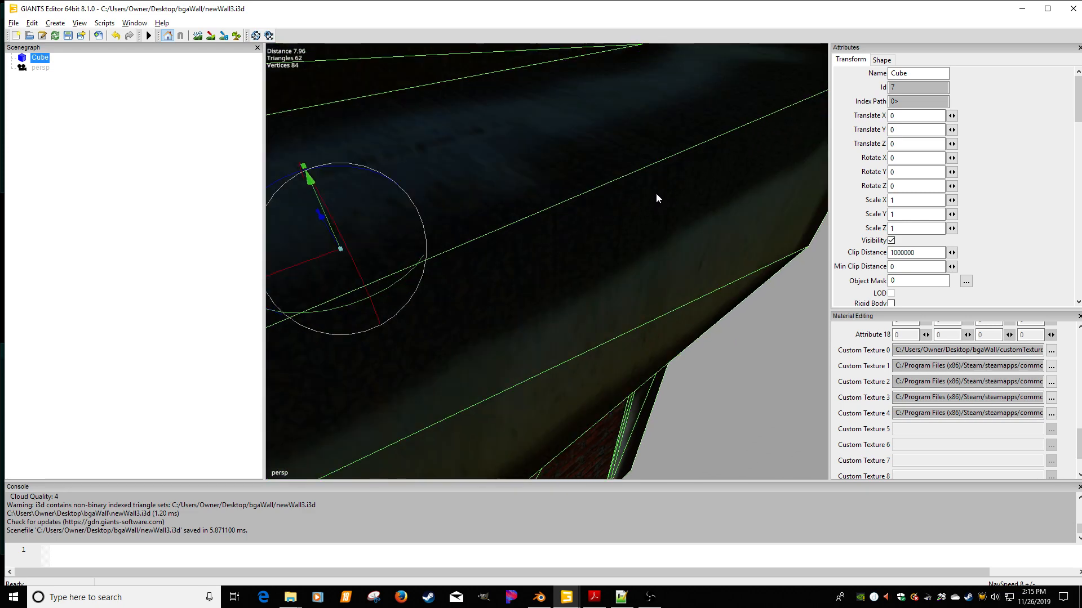
pyautogui.scroll(-5, 613, 209)
pyautogui.moveTo(613, 209); pyautogui.dragTo(631, 234, button='middle')
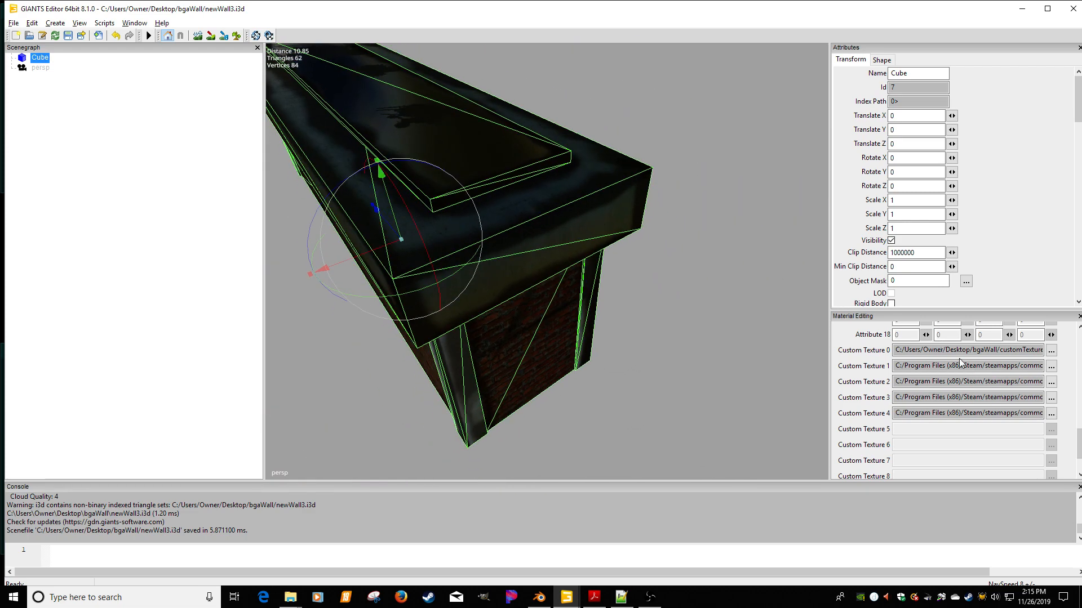
# Browse data/shared for the Cube's Custom Texture 3 and display the texture files as large thumbnails
pyautogui.click(1052, 399)
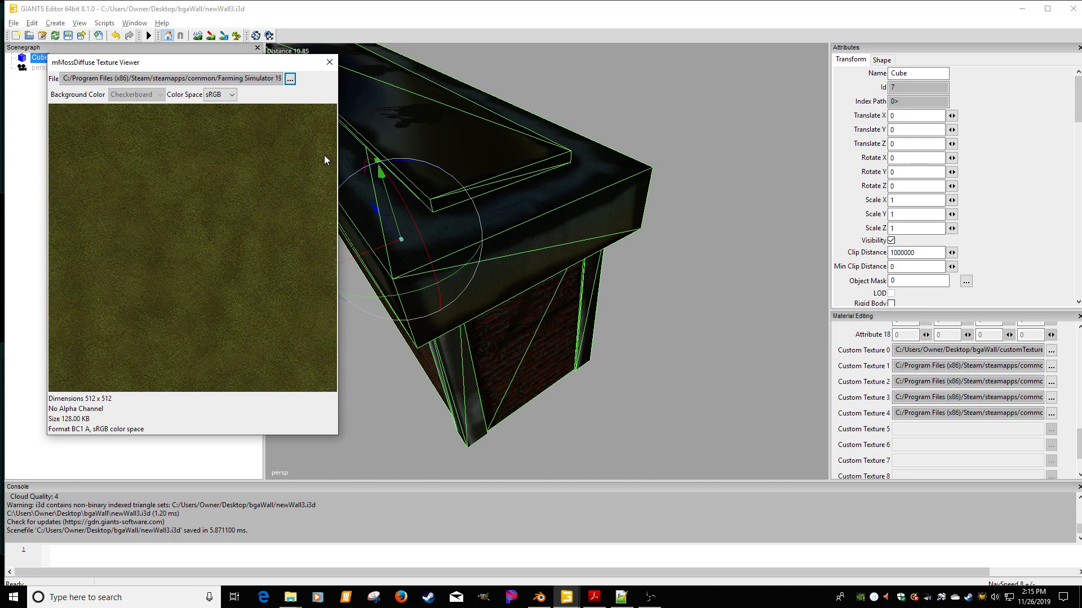
pyautogui.click(290, 79)
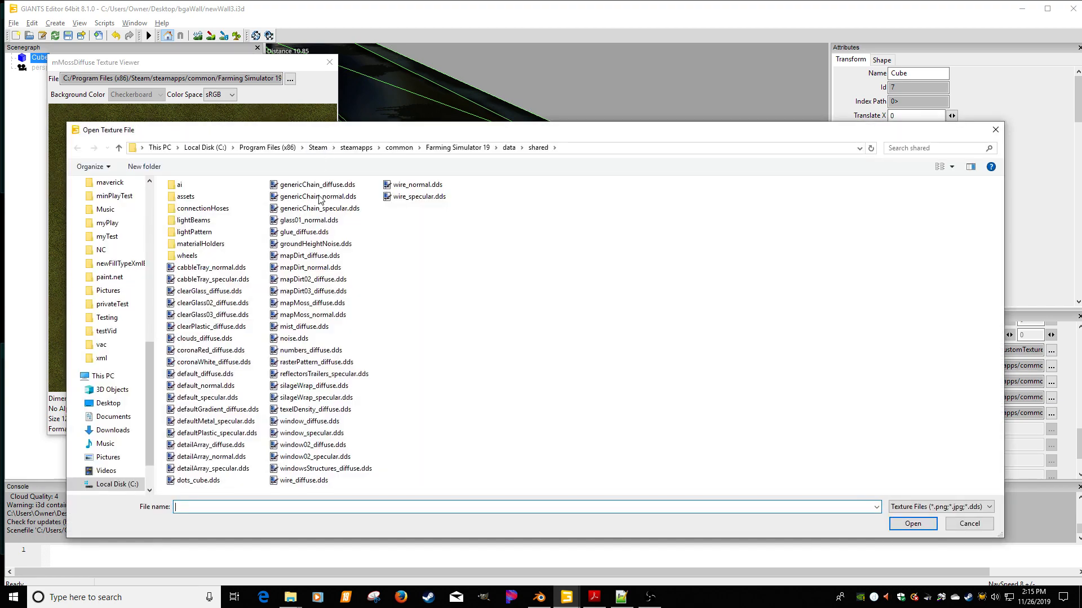
pyautogui.rightClick(438, 259)
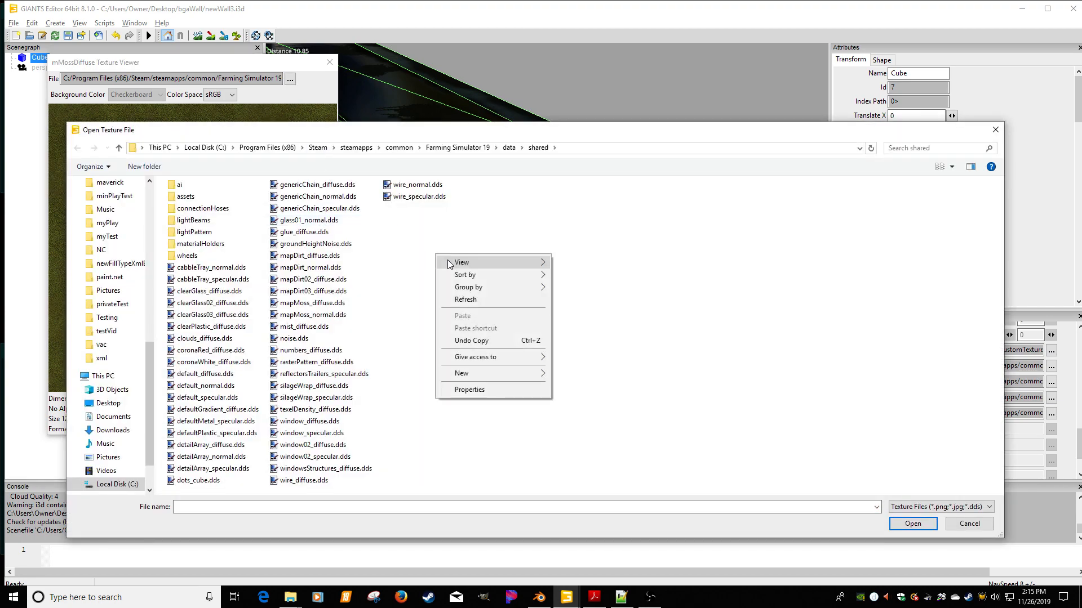
pyautogui.moveTo(536, 260)
pyautogui.click(569, 262)
pyautogui.scroll(-5, 518, 313)
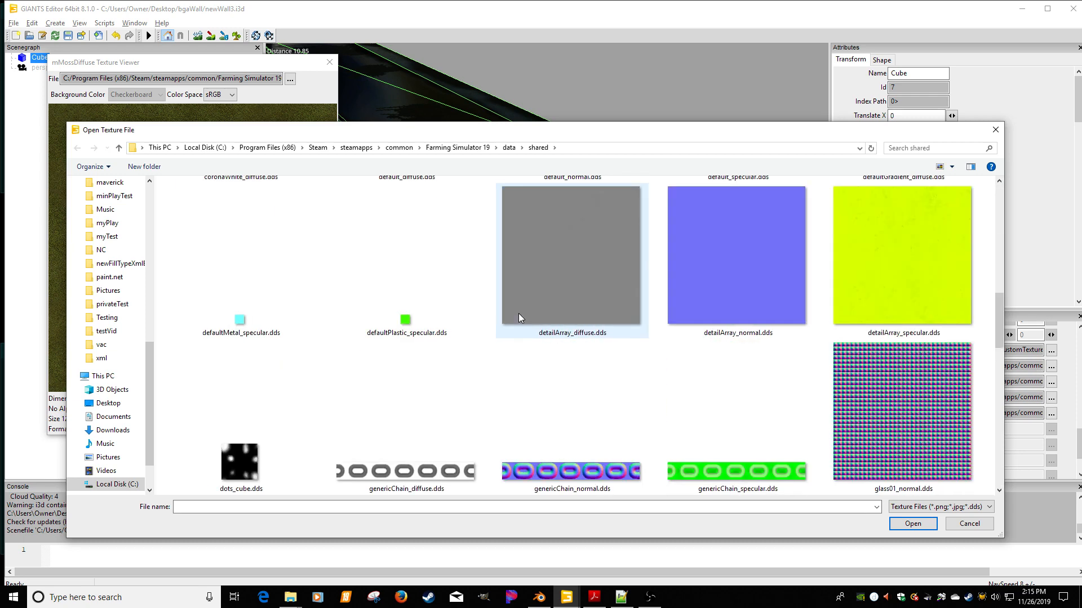
pyautogui.keyDown('ctrl'); pyautogui.scroll(-1, 535, 340); pyautogui.keyUp('ctrl')
pyautogui.keyDown('ctrl'); pyautogui.scroll(-1, 535, 365); pyautogui.keyUp('ctrl')
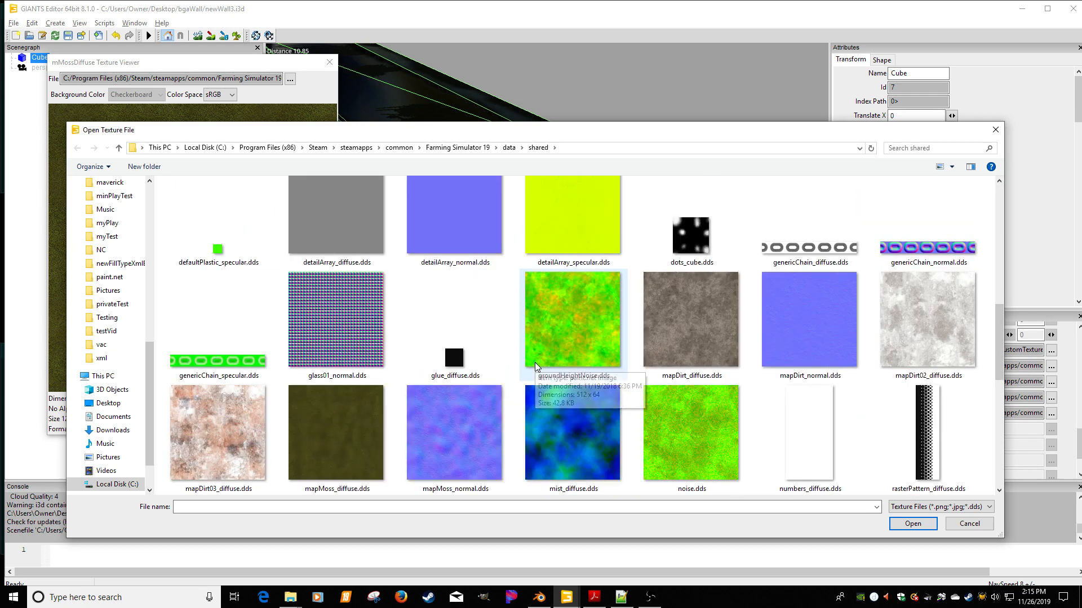
# Choose mapMoss_diffuse.dds as the Cube's Custom Texture 3 and inspect the moss patches on the cap
pyautogui.scroll(-5, 542, 383)
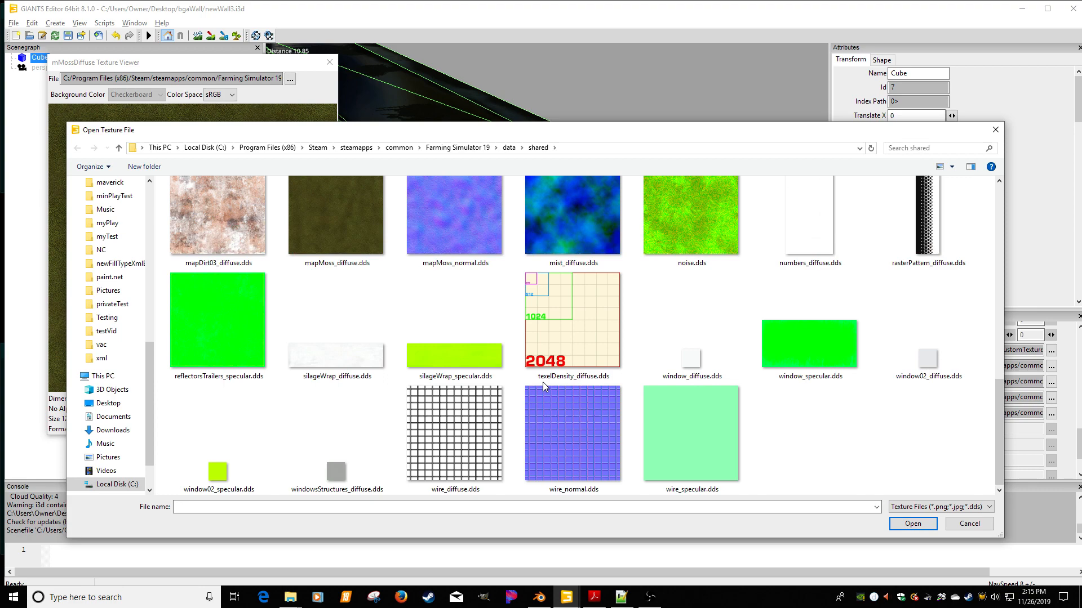
pyautogui.scroll(1, 543, 382)
pyautogui.doubleClick(338, 256)
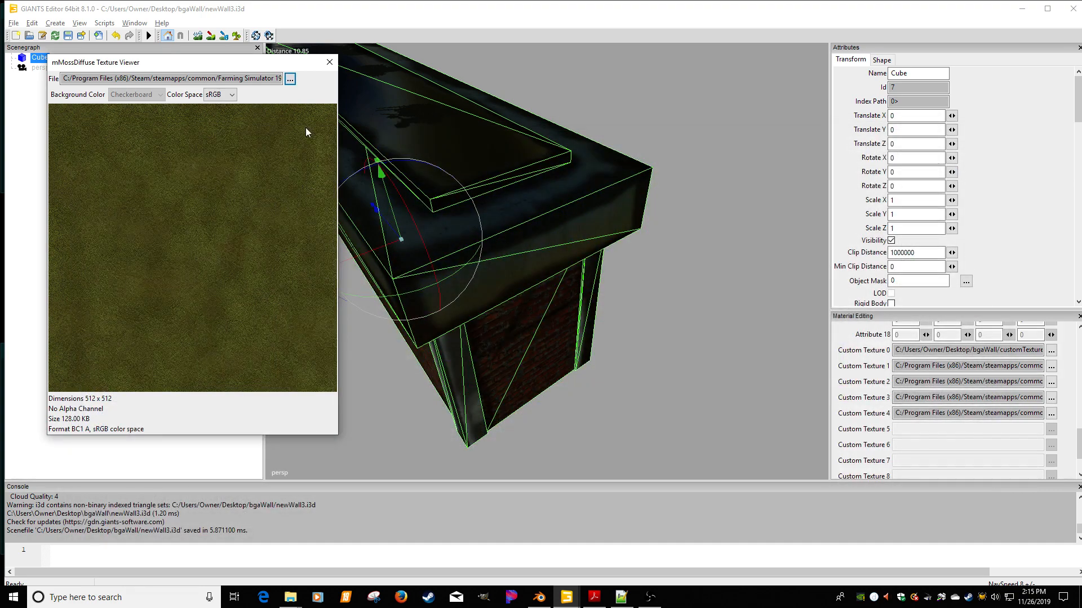
pyautogui.click(329, 62)
pyautogui.keyDown('alt'); pyautogui.moveTo(417, 139); pyautogui.dragTo(563, 224); pyautogui.keyUp('alt')
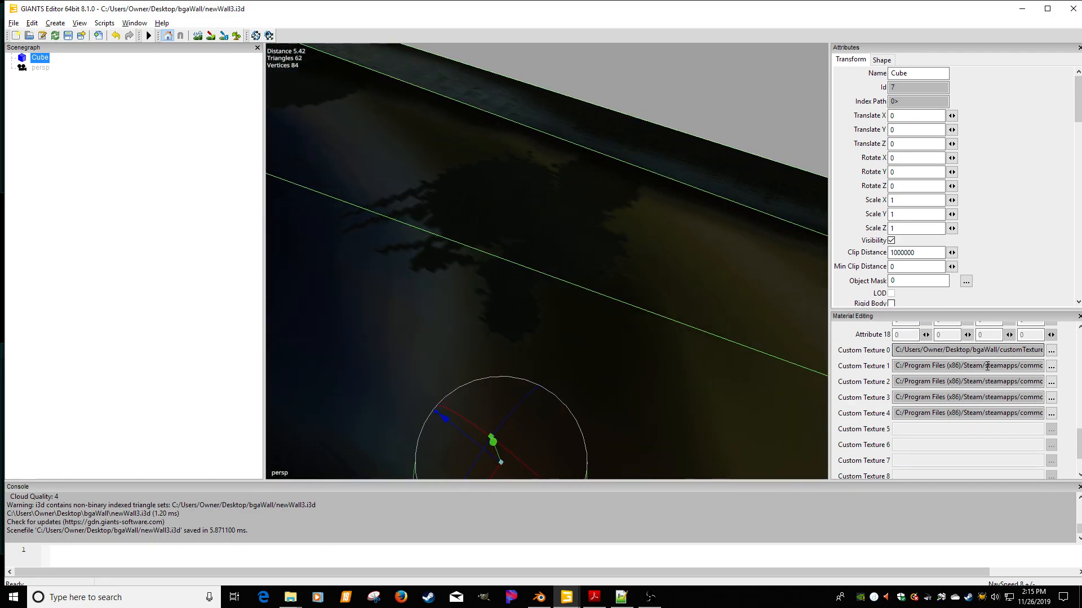
# Try mapDirt03_diffuse.dds as the Cube's Custom Texture 3 and inspect the masked patches on the cap and brick side
pyautogui.click(1051, 413)
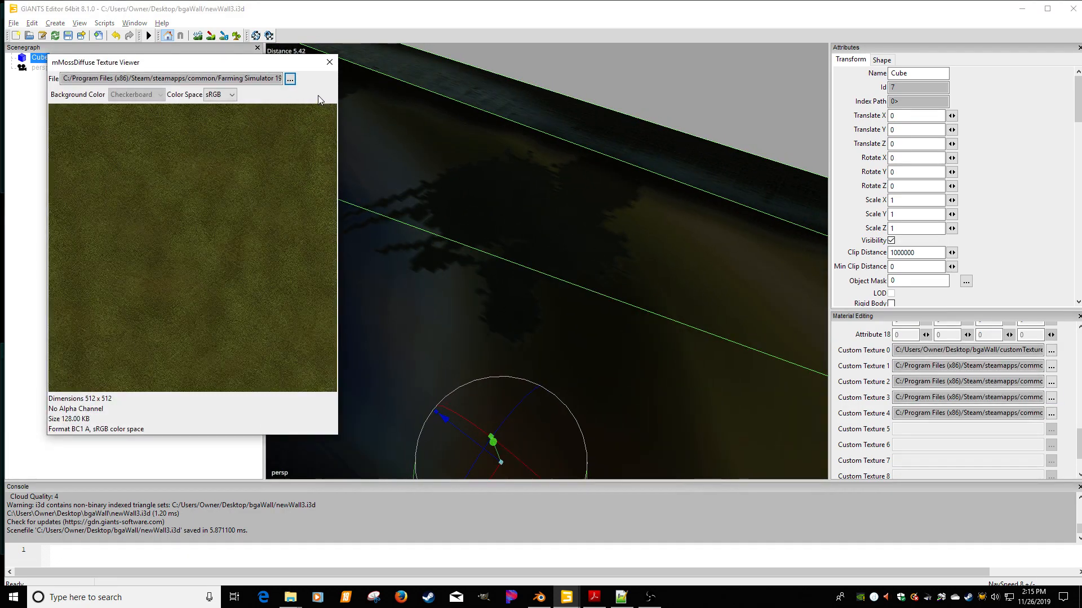
pyautogui.click(290, 79)
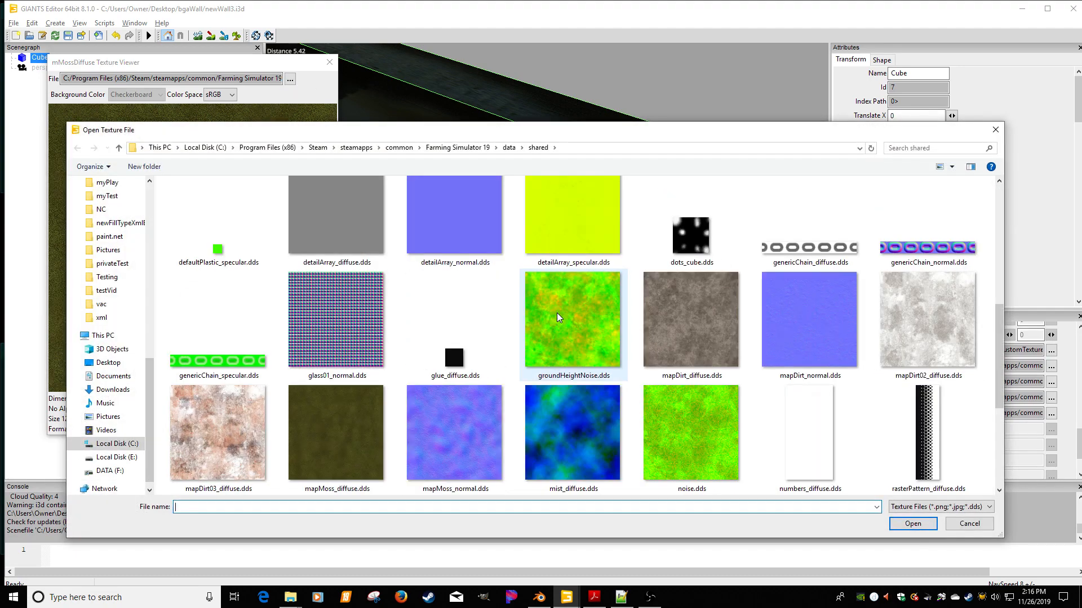
pyautogui.scroll(-4, 556, 313)
pyautogui.doubleClick(252, 235)
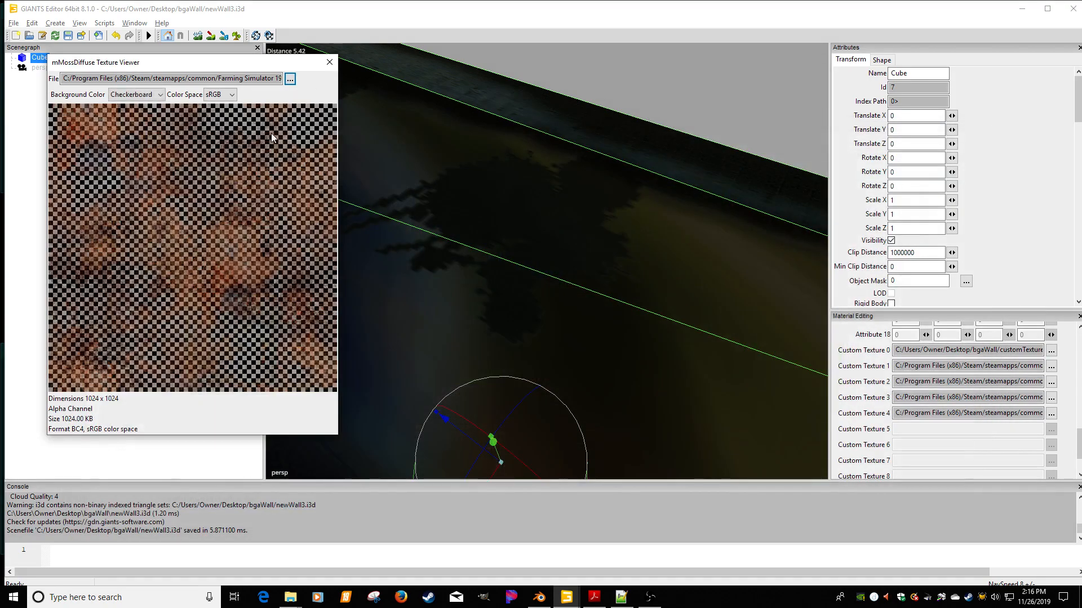
pyautogui.click(330, 63)
pyautogui.moveTo(538, 151); pyautogui.dragTo(536, 225, button='right')
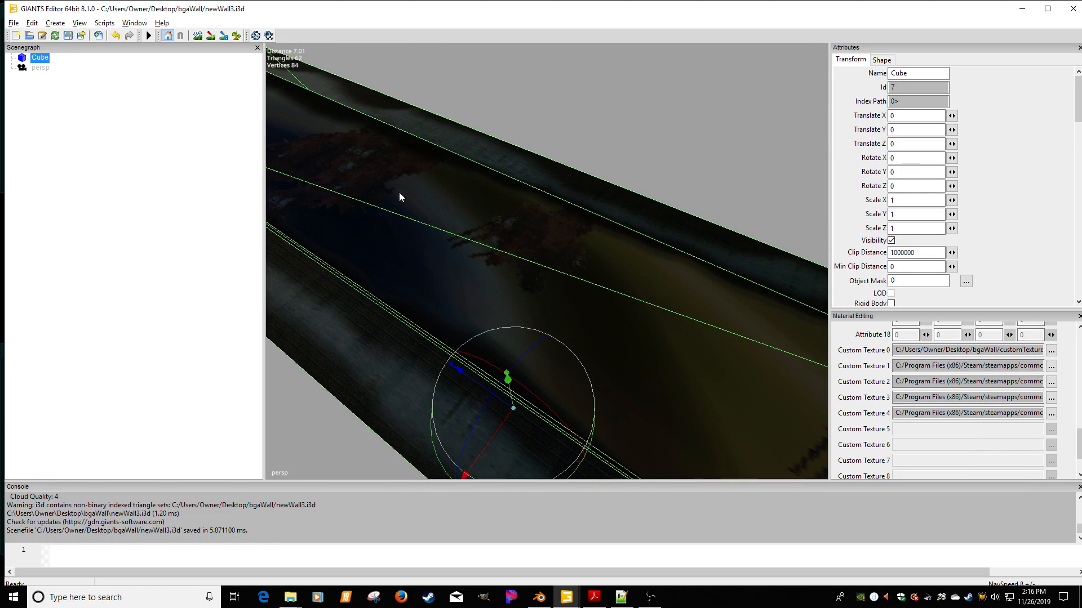
pyautogui.scroll(-2, 399, 191)
pyautogui.keyDown('alt'); pyautogui.moveTo(399, 192); pyautogui.dragTo(458, 206, button='middle'); pyautogui.keyUp('alt')
pyautogui.scroll(3, 470, 190)
pyautogui.keyDown('alt'); pyautogui.moveTo(560, 223); pyautogui.dragTo(445, 154); pyautogui.keyUp('alt')
pyautogui.scroll(-3, 535, 237)
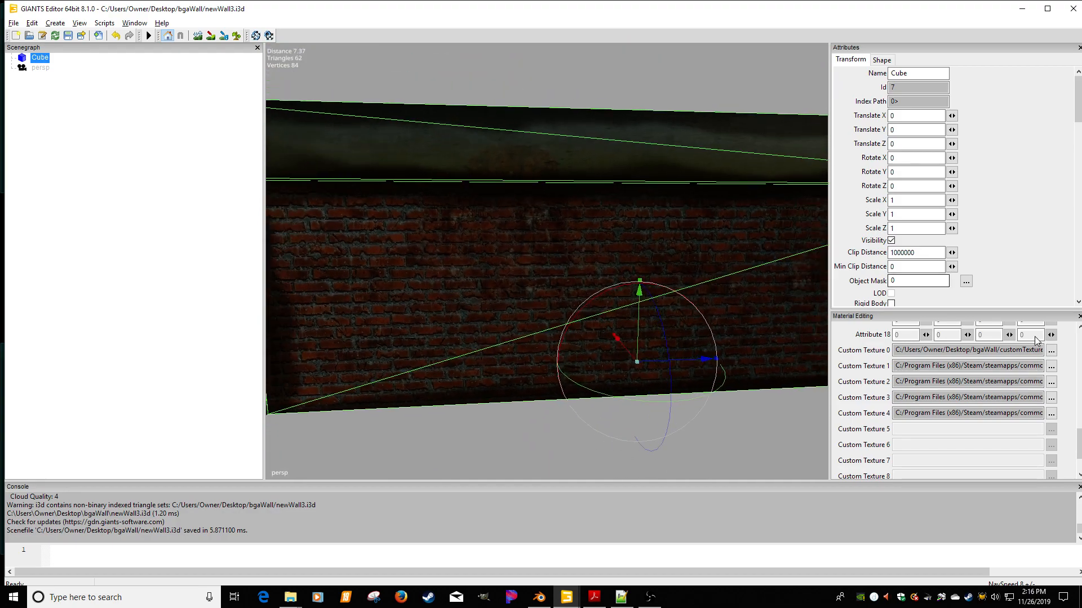
# Set the Cube's Custom Texture 3 to clouds_diffuse.dds and inspect where it appears on the wall's side and end
pyautogui.click(1052, 399)
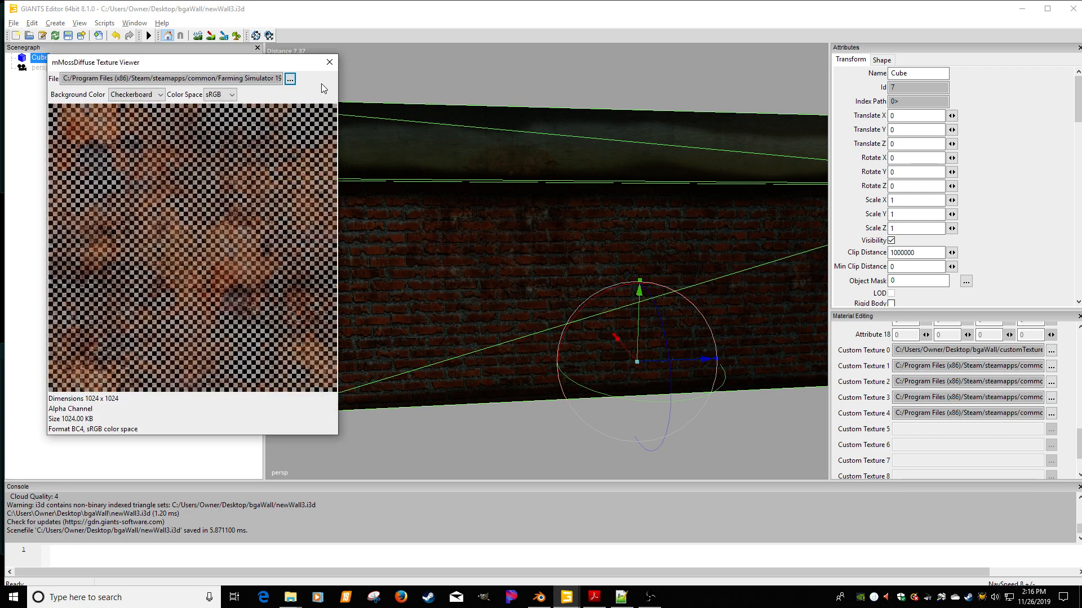
pyautogui.click(290, 81)
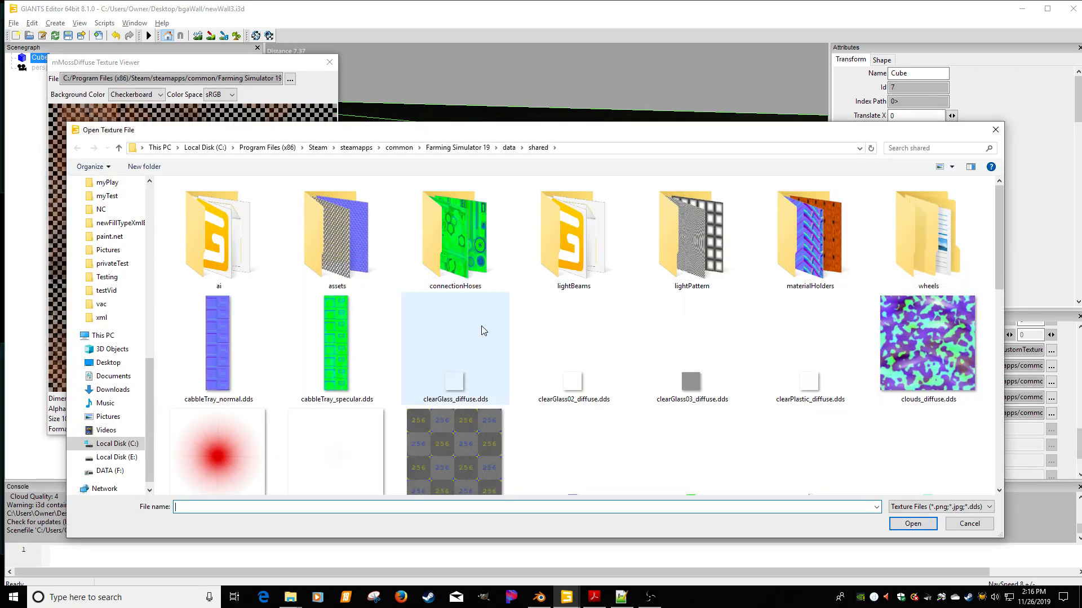
pyautogui.doubleClick(916, 357)
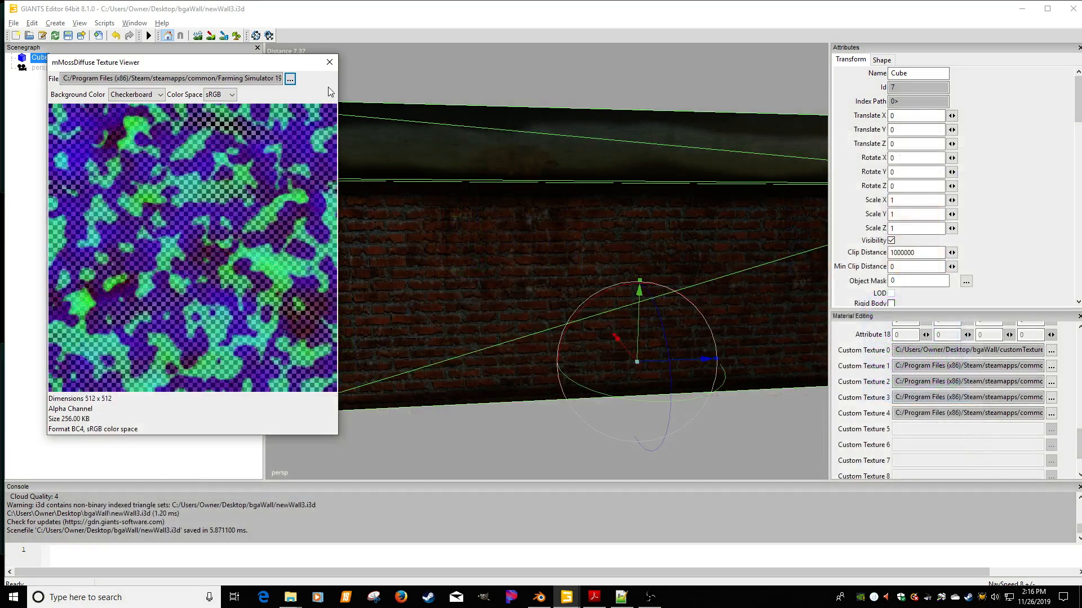
pyautogui.click(329, 62)
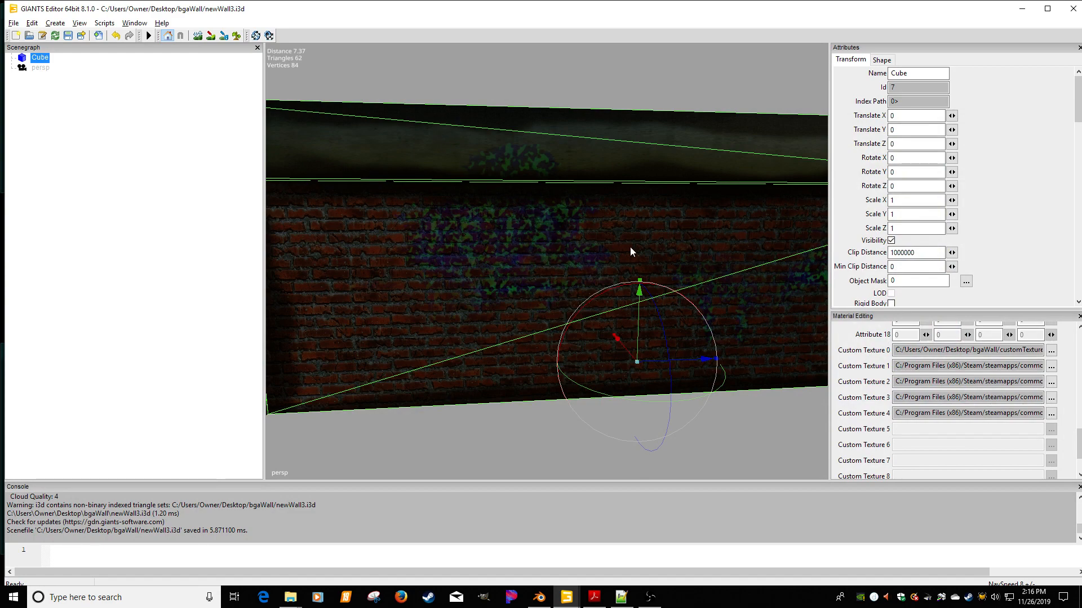
pyautogui.moveTo(505, 269); pyautogui.dragTo(666, 239, button='middle')
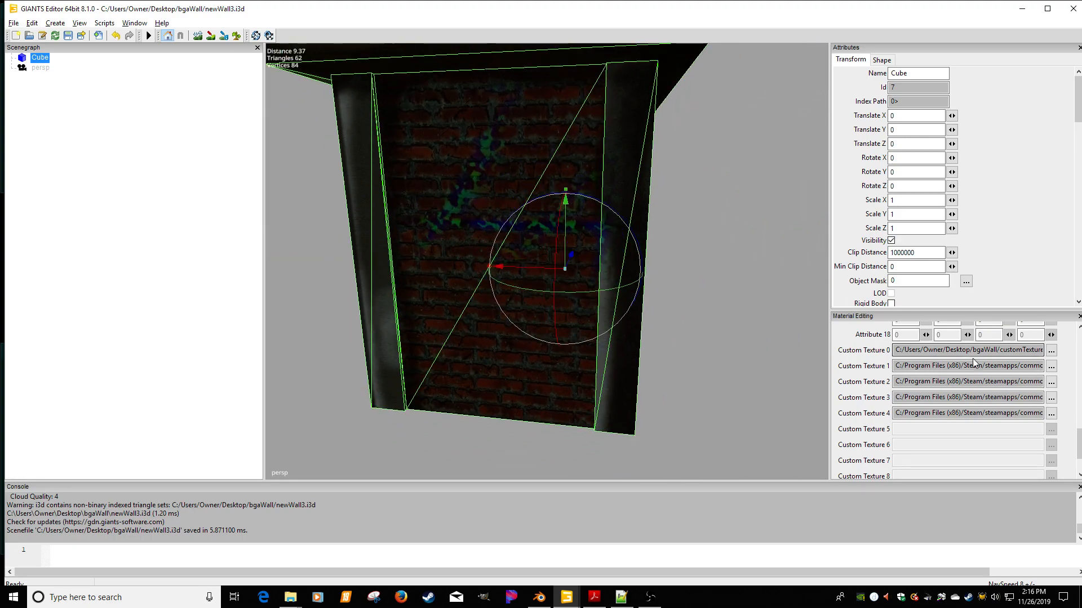
# Browse to data/maps/textures/terrain for a replacement texture for the Cube's Custom Texture 3
pyautogui.click(1052, 398)
pyautogui.click(291, 80)
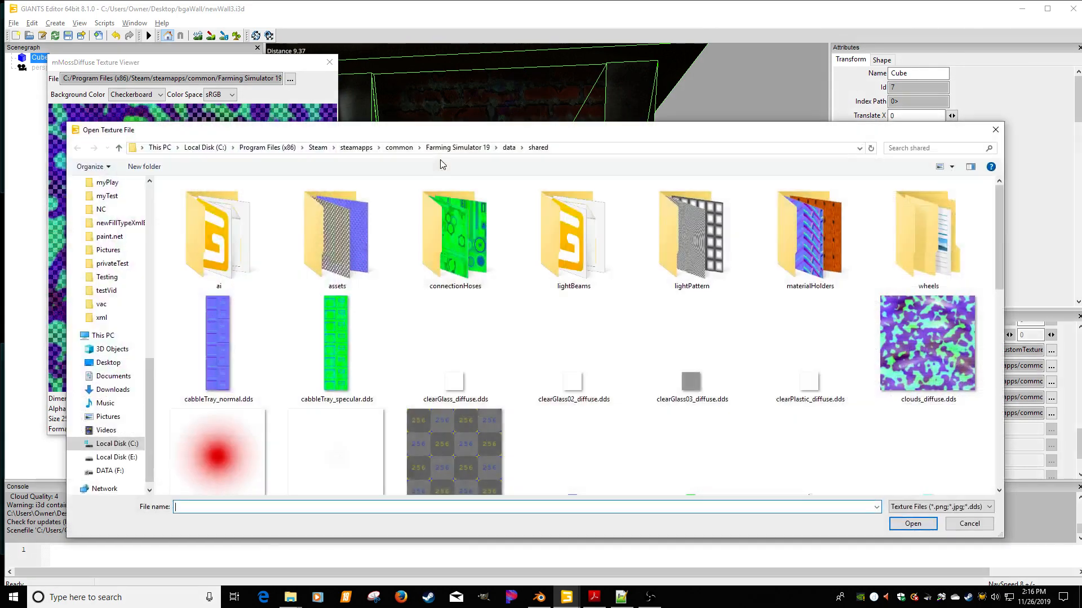
pyautogui.scroll(-3, 522, 316)
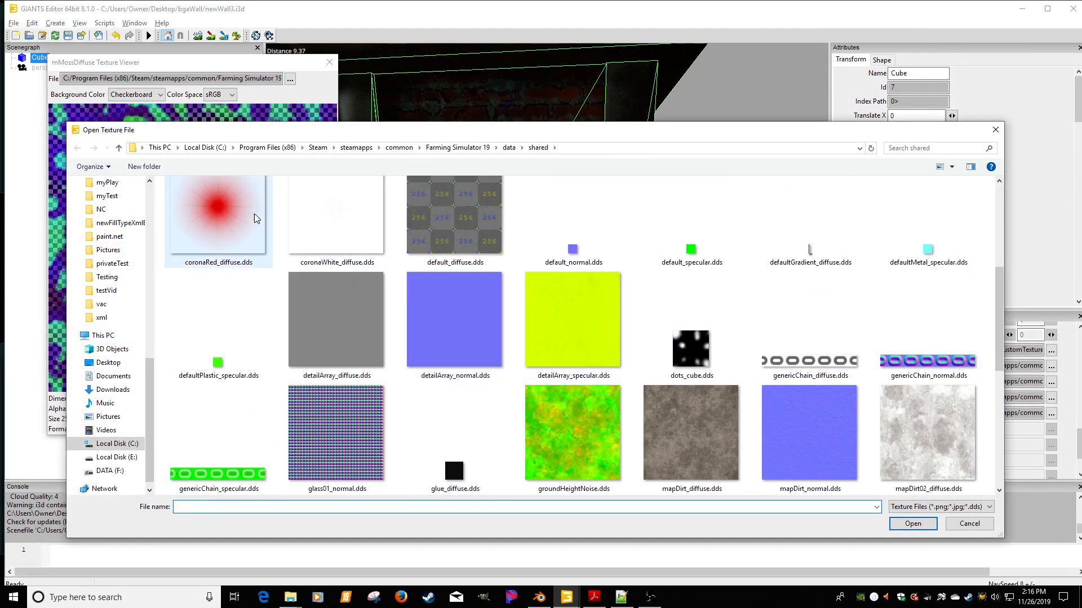
pyautogui.click(509, 147)
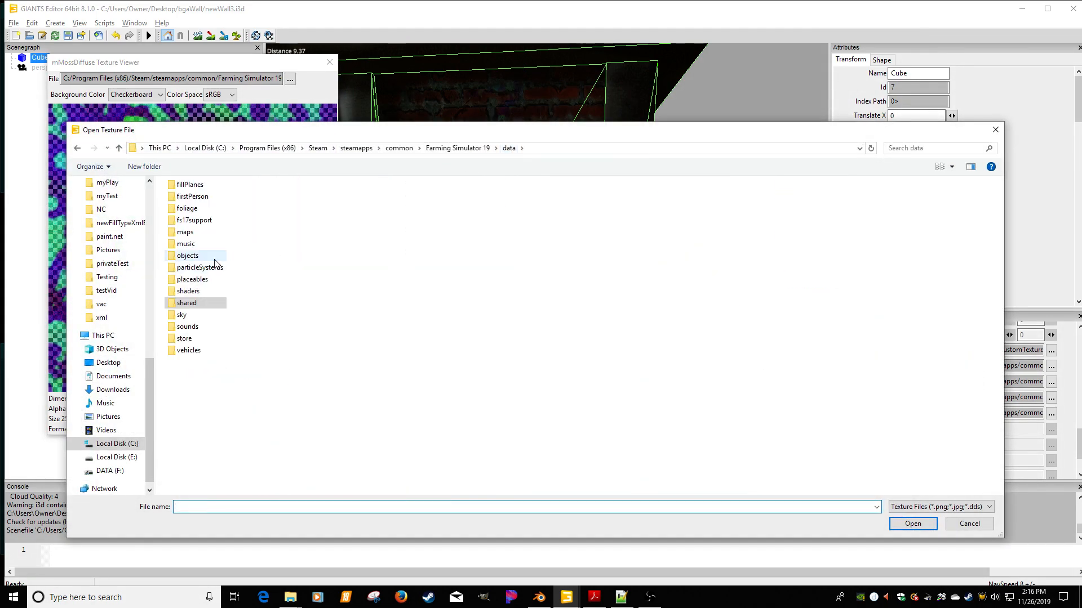
pyautogui.doubleClick(186, 232)
pyautogui.doubleClick(200, 231)
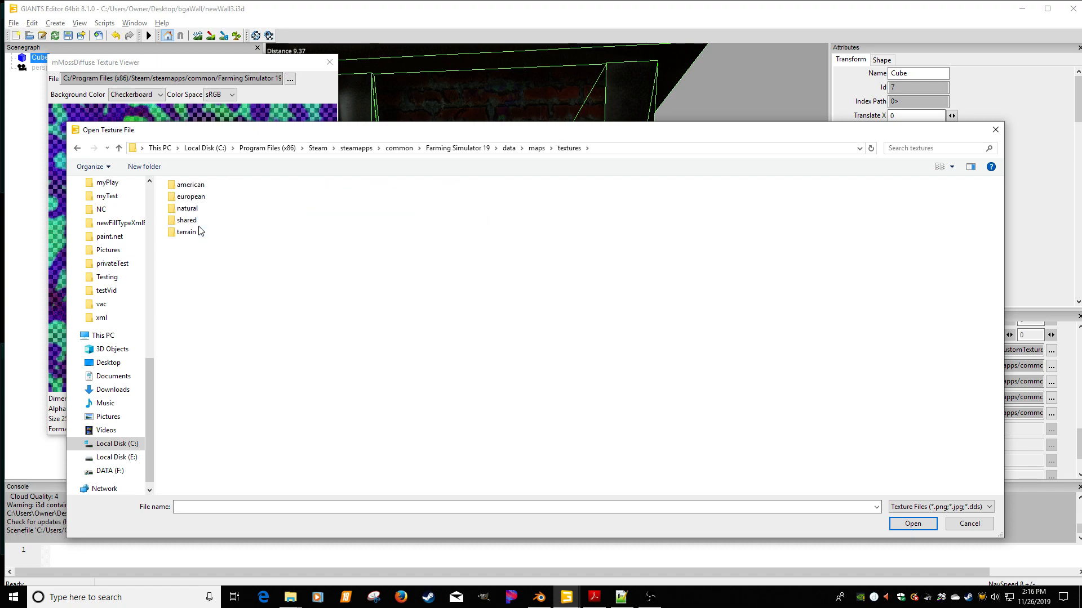
pyautogui.doubleClick(193, 236)
# Set the Cube's Custom Texture 3 to animalMud04_diffuse.dds and inspect the brick side and cap of the wall
pyautogui.scroll(-3, 382, 300)
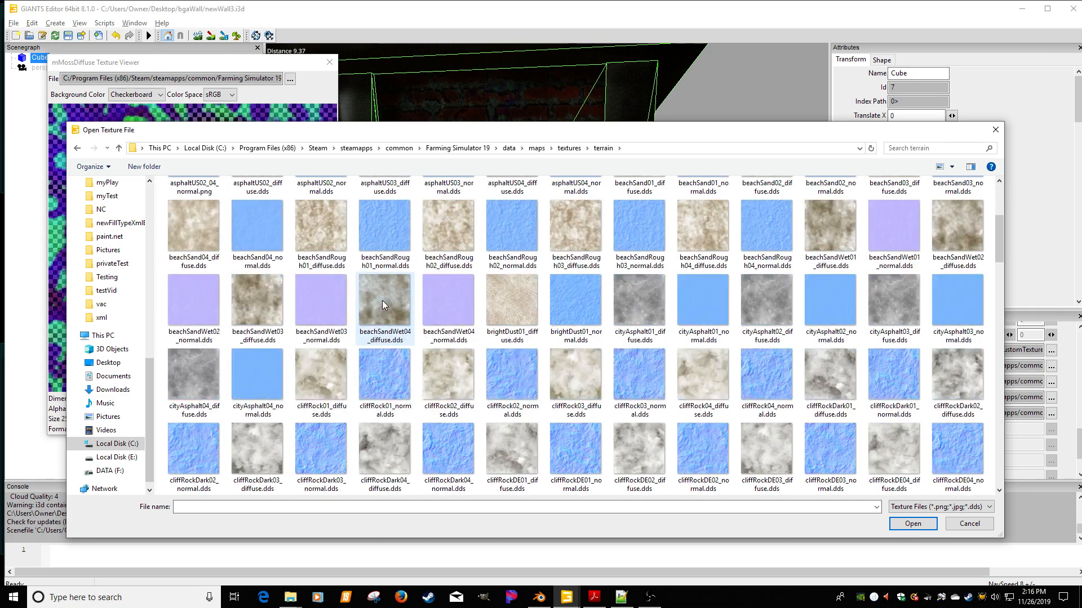
pyautogui.scroll(3, 445, 276)
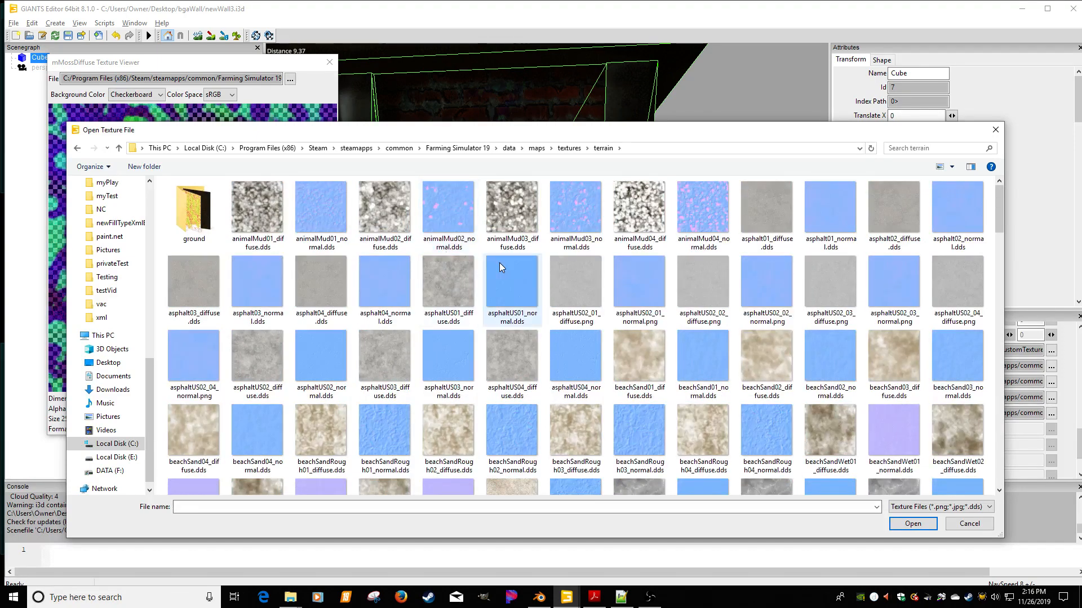
pyautogui.doubleClick(639, 211)
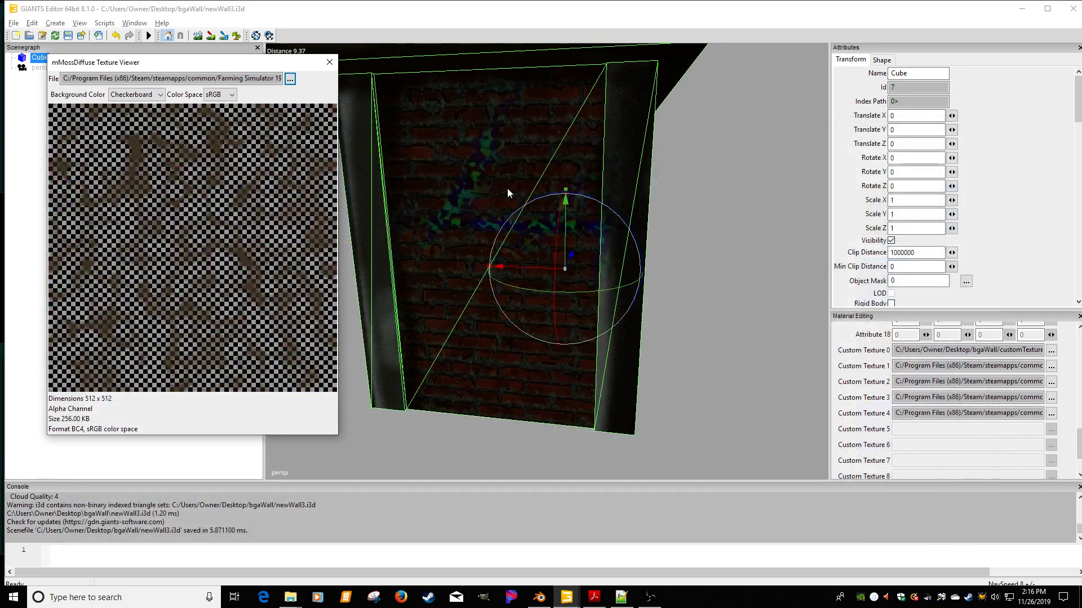
pyautogui.click(329, 62)
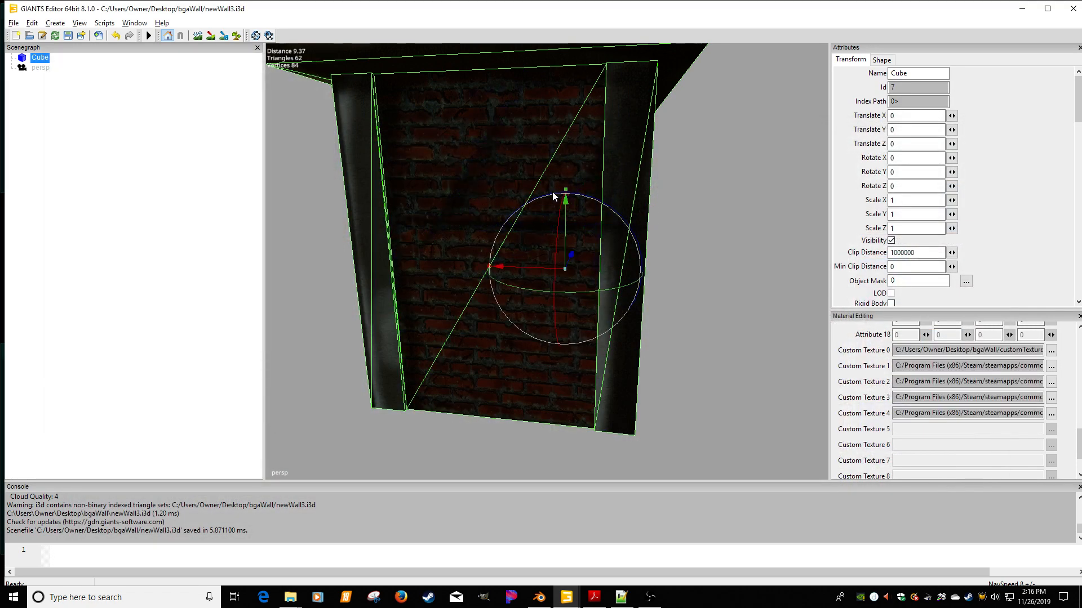
pyautogui.keyDown('alt'); pyautogui.moveTo(584, 206); pyautogui.dragTo(713, 291); pyautogui.keyUp('alt')
# Set the Cube's Custom Texture 4 to glass01_normal.dds from data/shared and inspect its effect on the cap
pyautogui.click(1051, 416)
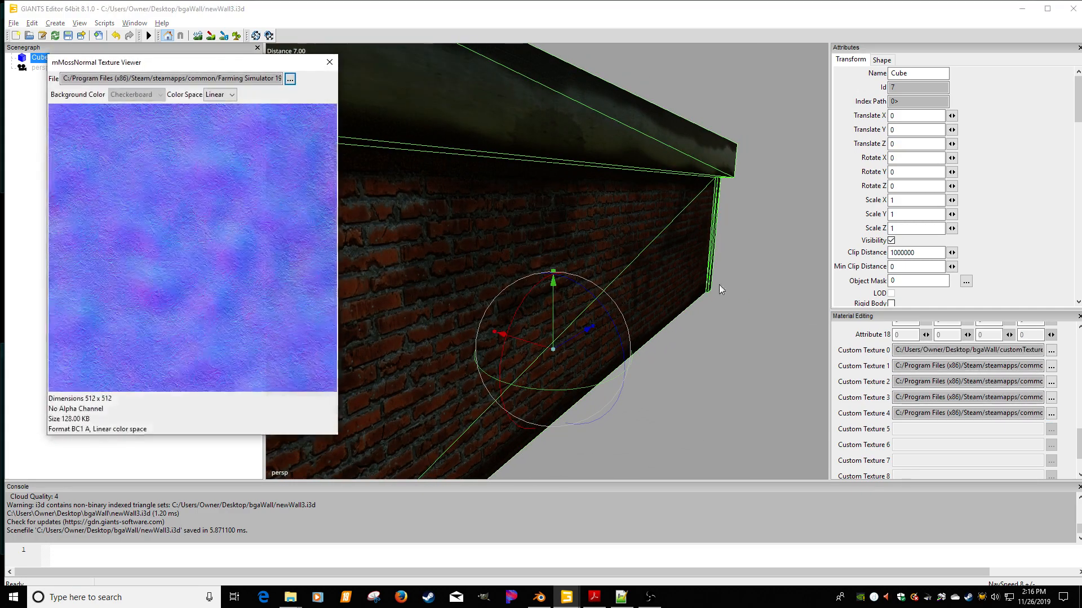
pyautogui.click(291, 80)
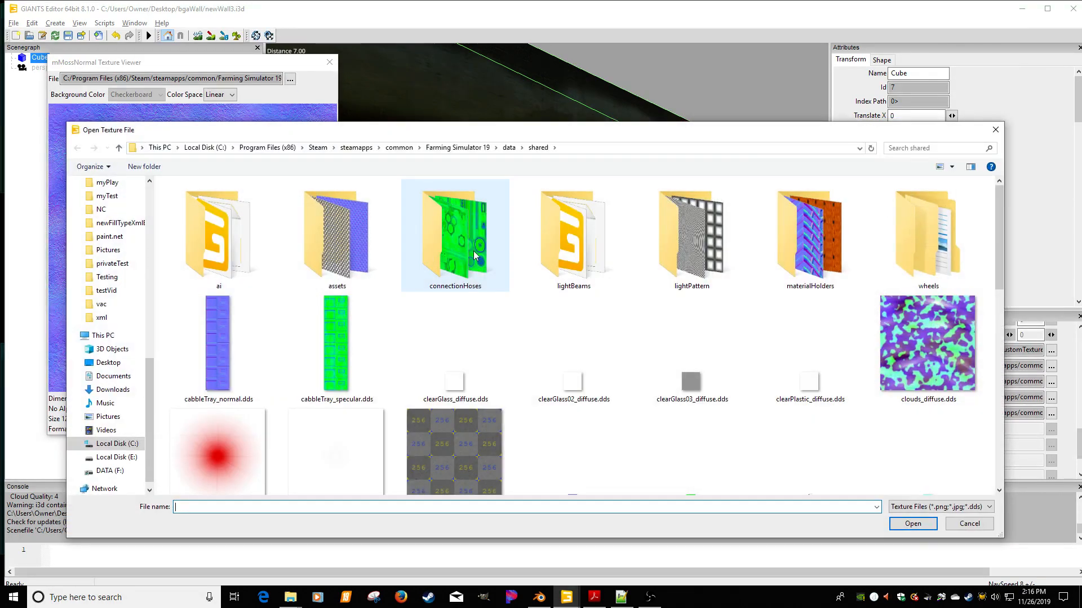
pyautogui.scroll(-8, 567, 376)
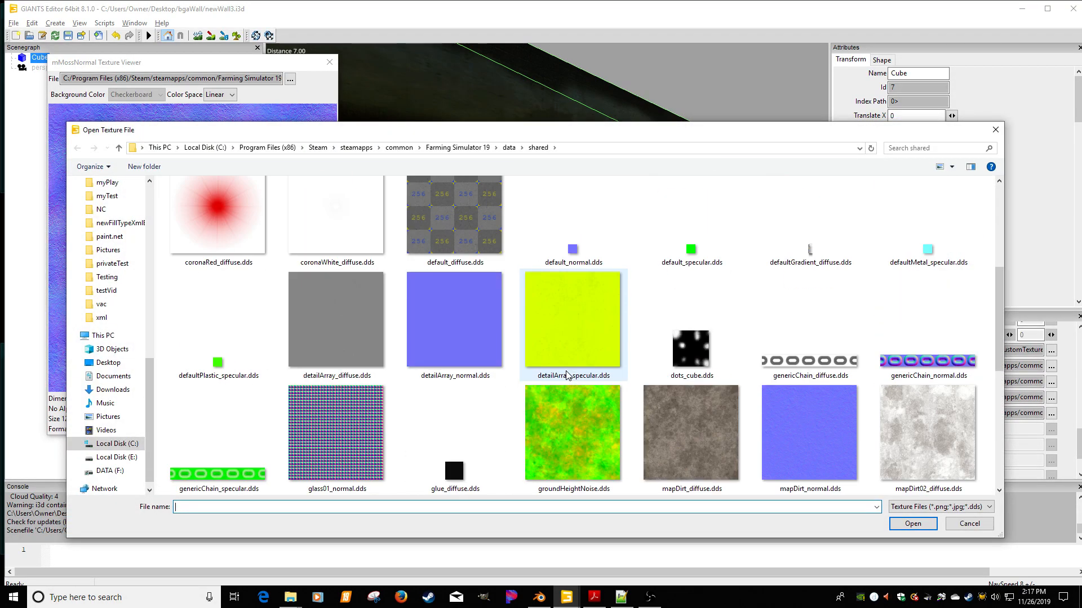
pyautogui.doubleClick(335, 320)
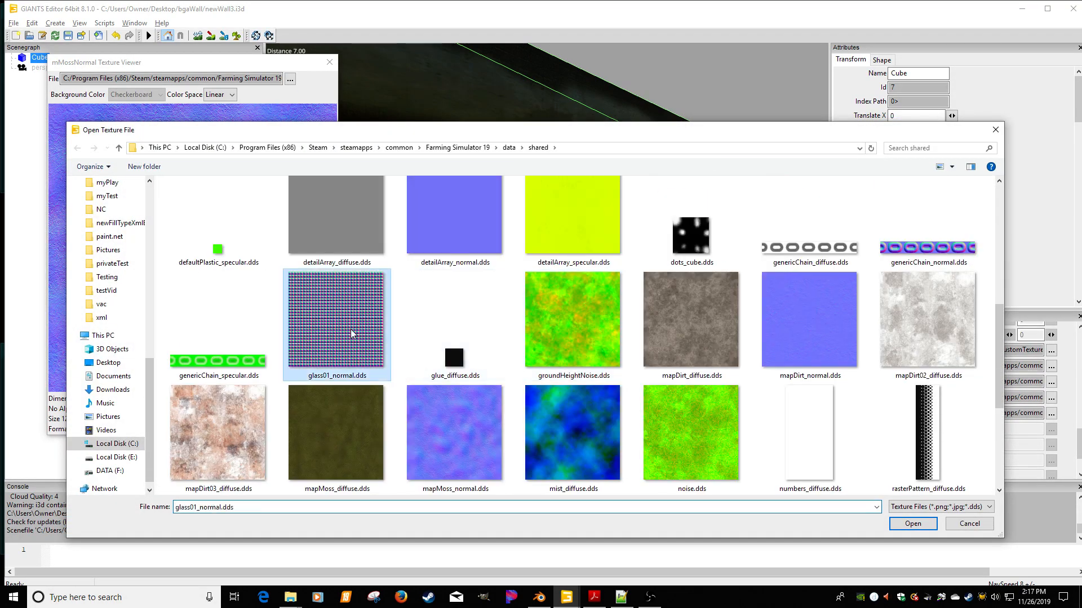
pyautogui.click(329, 63)
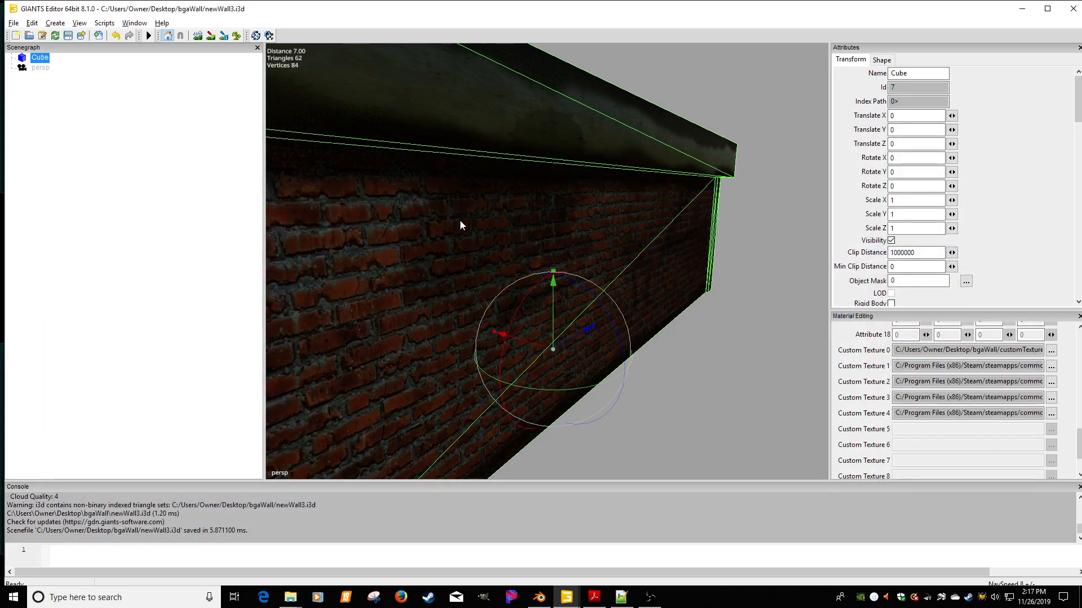
pyautogui.keyDown('alt'); pyautogui.moveTo(459, 221); pyautogui.dragTo(579, 300); pyautogui.keyUp('alt')
pyautogui.scroll(-3, 492, 223)
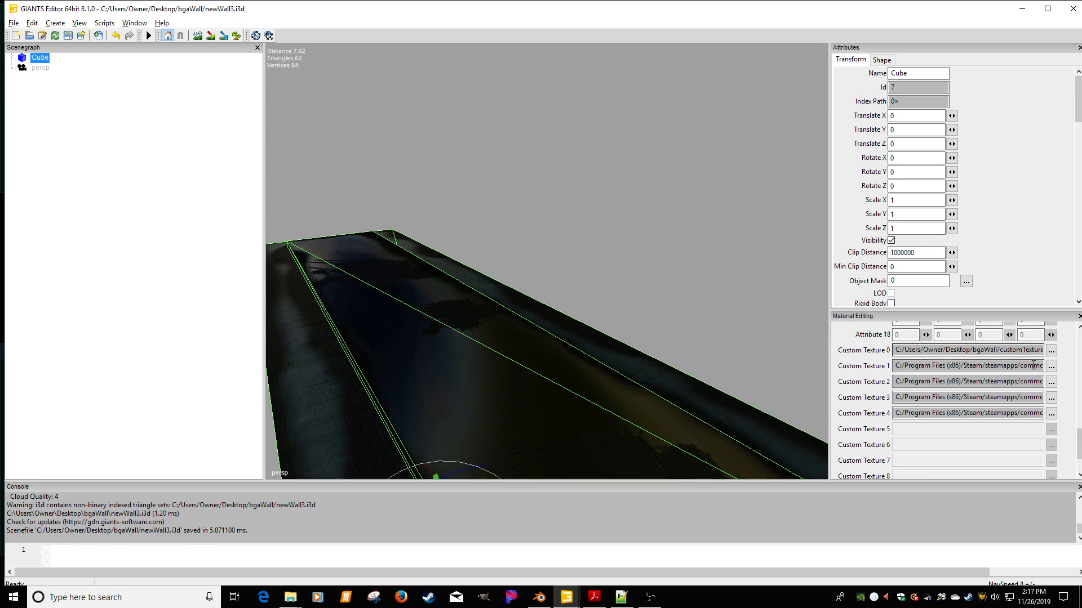
pyautogui.moveTo(690, 348)
pyautogui.keyDown('alt'); pyautogui.mouseDown()
pyautogui.moveTo(700, 322)
pyautogui.moveTo(687, 324)
pyautogui.moveTo(695, 330)
pyautogui.mouseUp(); pyautogui.keyUp('alt')
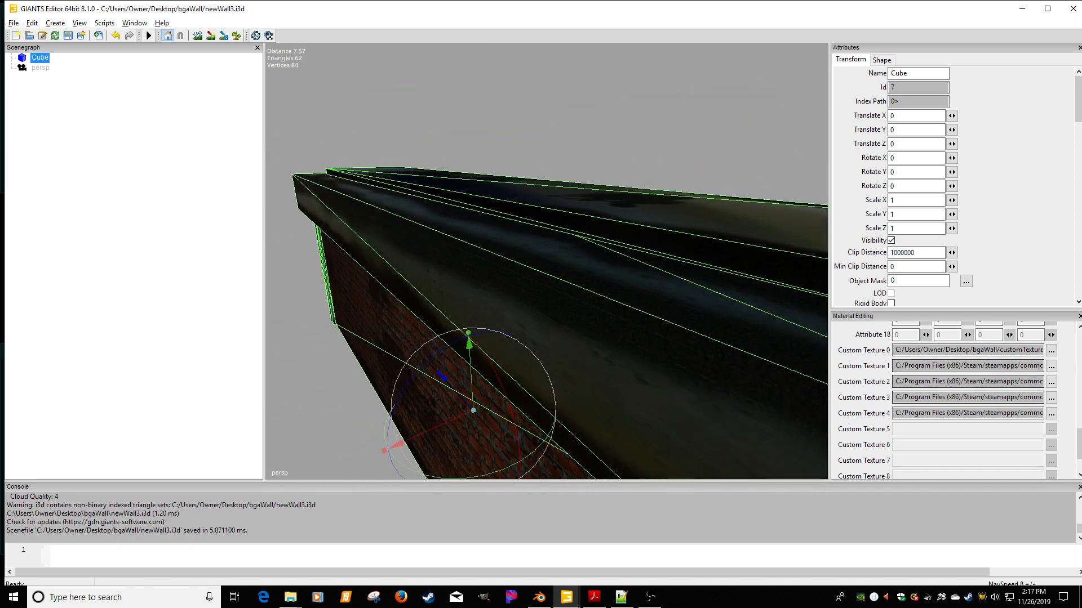
# Set the Cube's custom shader variation to COLOR_MASK and inspect the whole wall from the end
pyautogui.scroll(1, 983, 431)
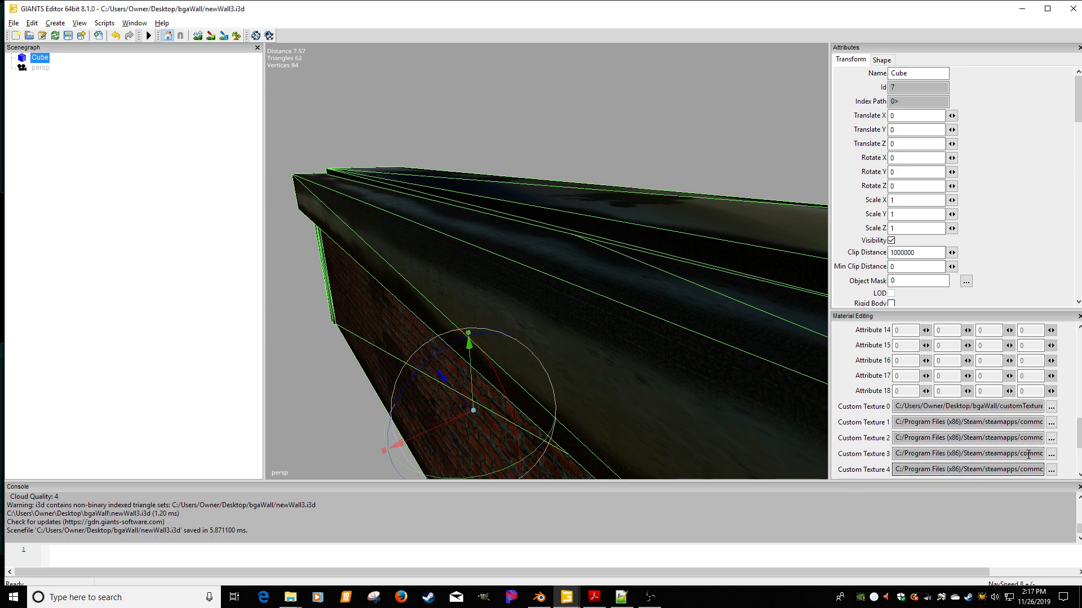
pyautogui.moveTo(1077, 443); pyautogui.dragTo(1078, 451)
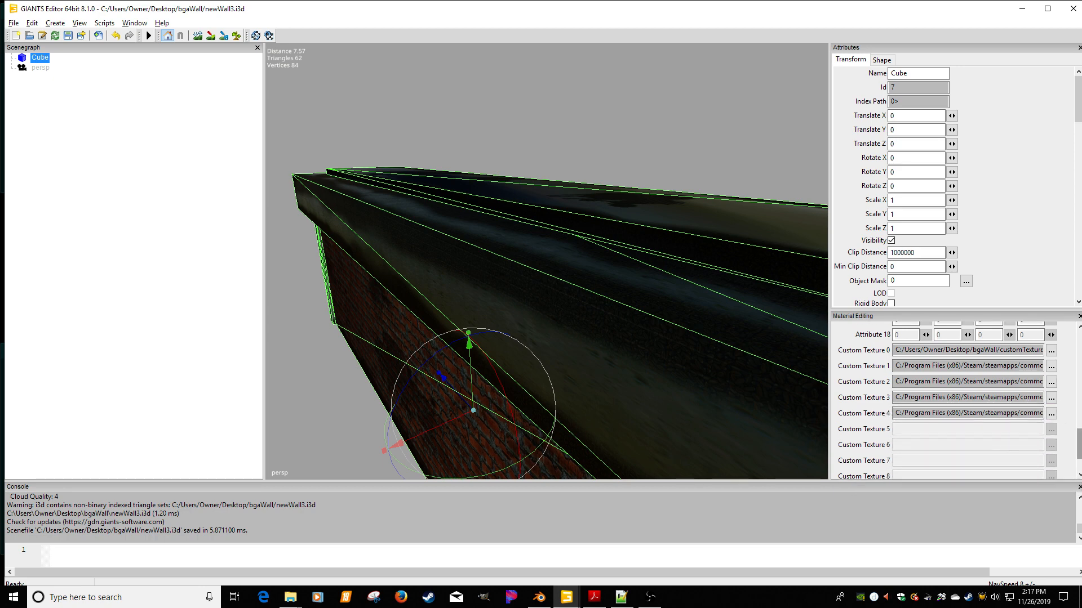
pyautogui.moveTo(1079, 448); pyautogui.dragTo(1076, 379)
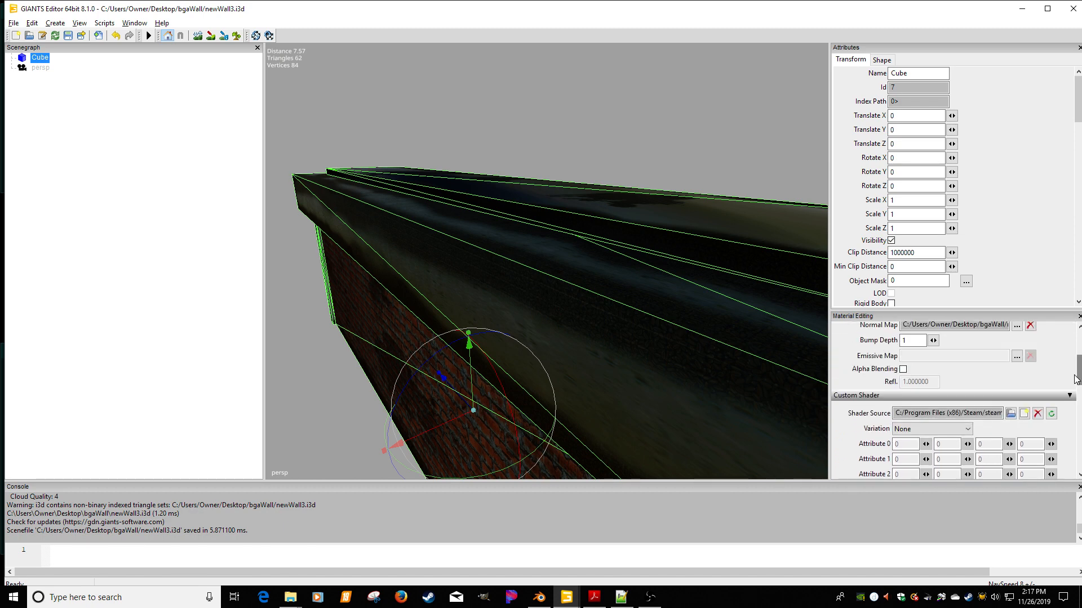
pyautogui.click(967, 429)
pyautogui.click(958, 444)
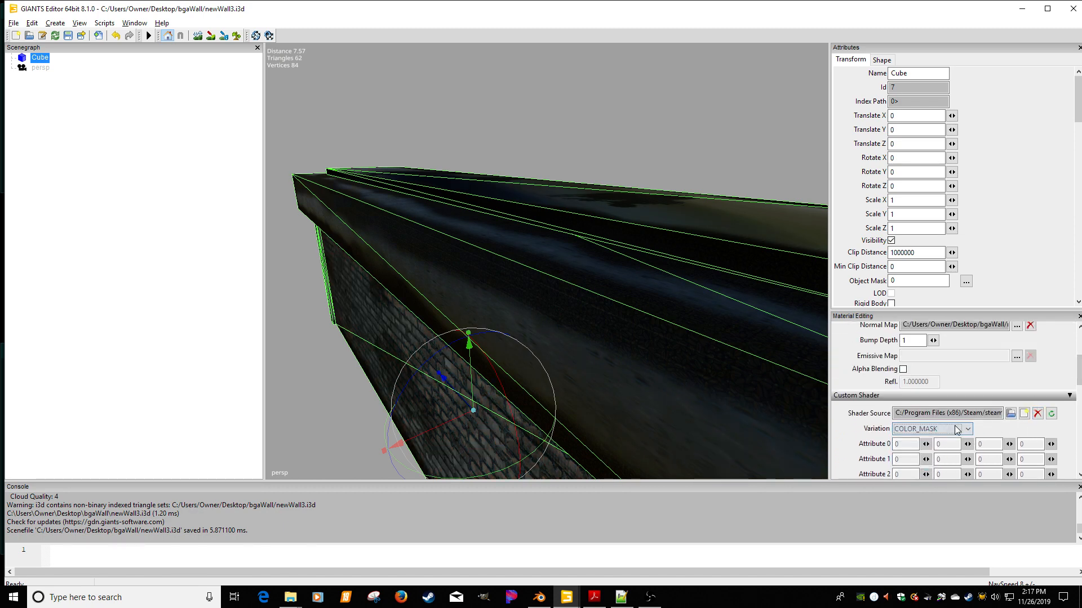
pyautogui.moveTo(544, 313); pyautogui.dragTo(536, 320, button='middle')
pyautogui.moveTo(484, 274); pyautogui.dragTo(530, 296, button='middle')
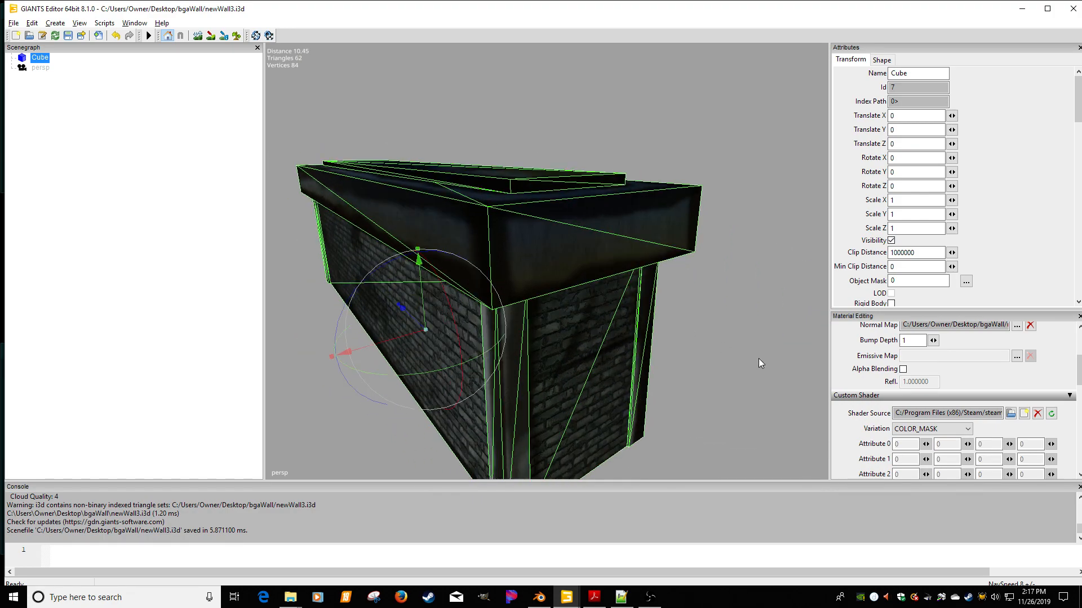
# Open the gradient map in the Cube's Custom Texture 5 and browse to data/maps/textures/shared for a replacement
pyautogui.moveTo(1078, 377); pyautogui.dragTo(1075, 458)
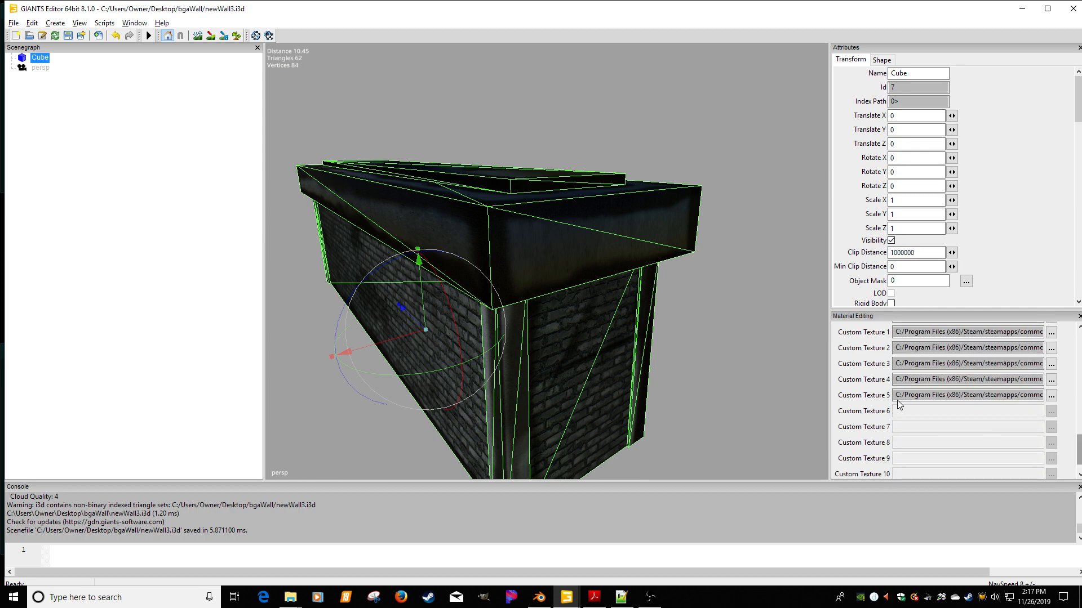
pyautogui.click(1052, 396)
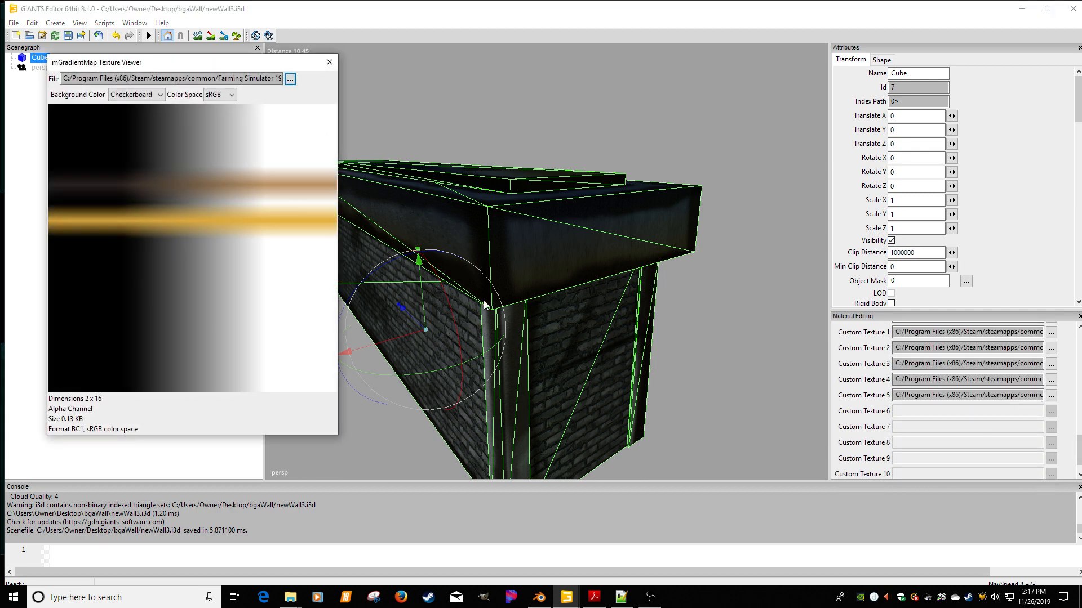
pyautogui.click(290, 79)
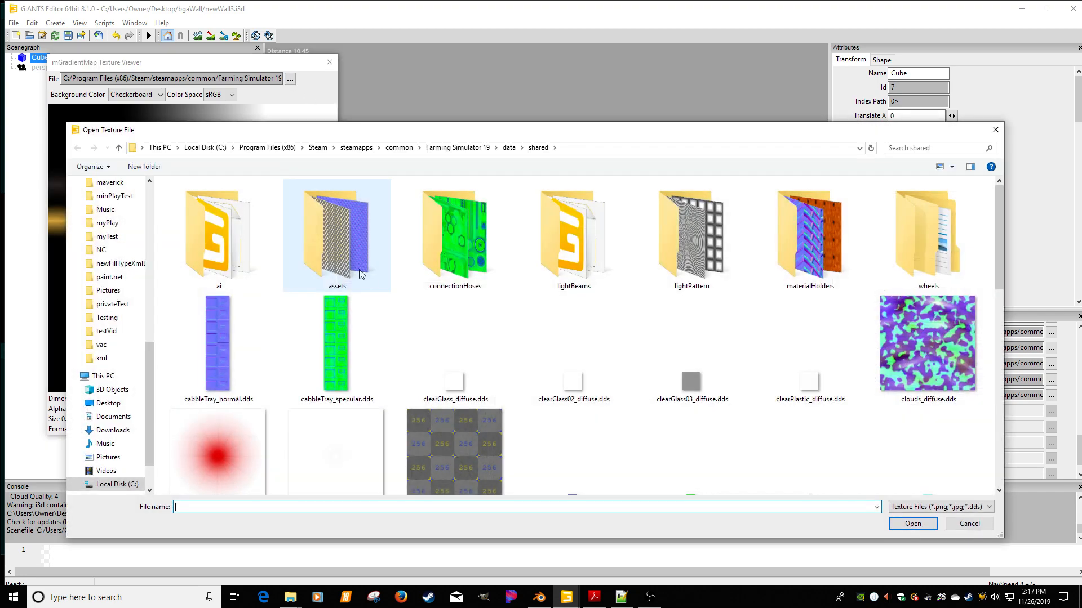
pyautogui.click(509, 147)
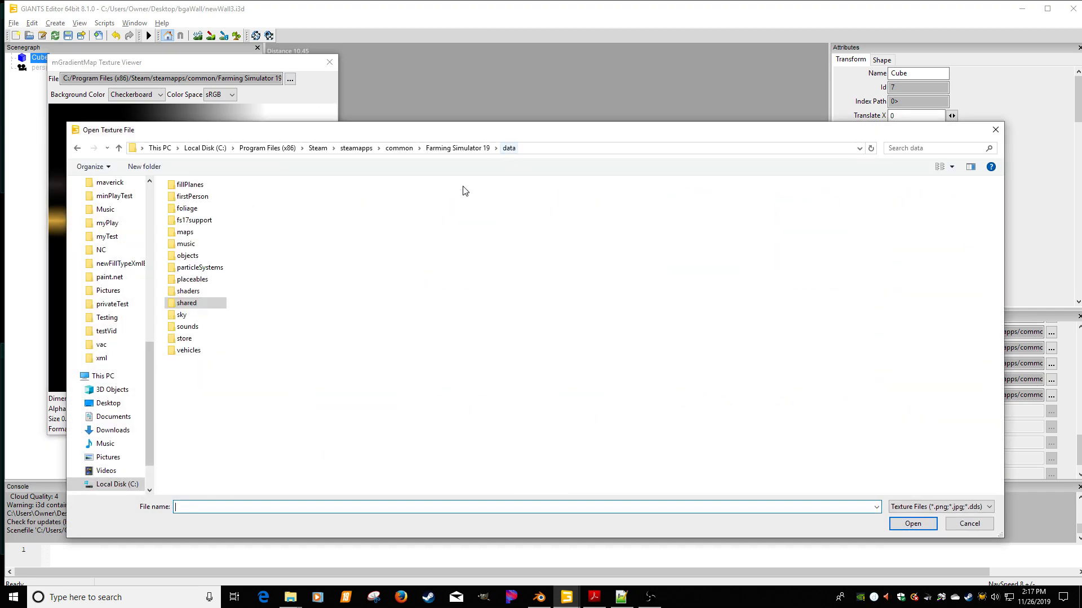
pyautogui.doubleClick(188, 233)
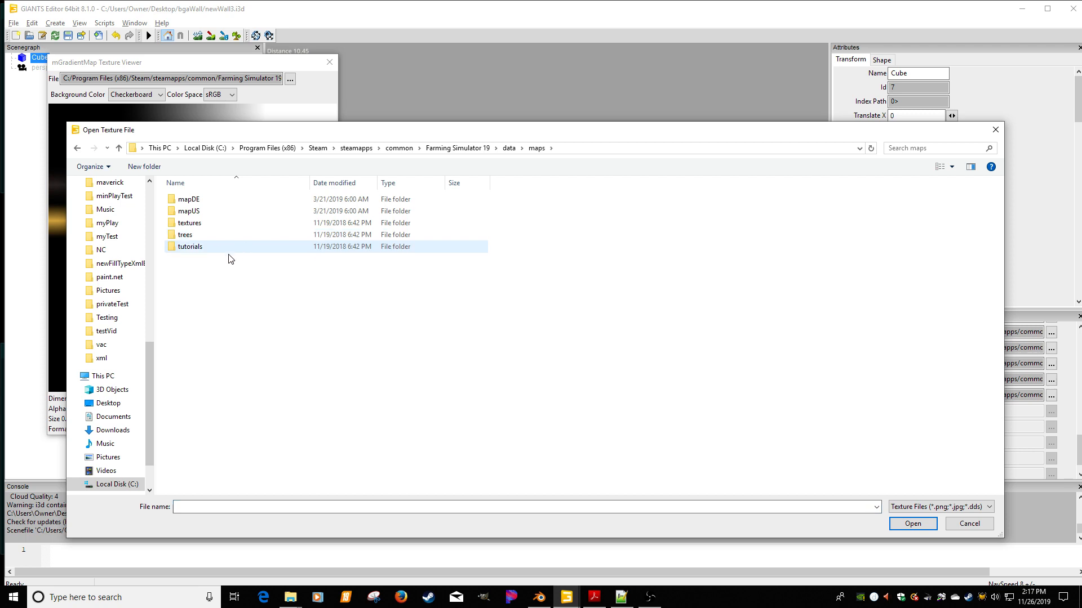
pyautogui.click(183, 226)
pyautogui.doubleClick(183, 226)
pyautogui.doubleClick(202, 222)
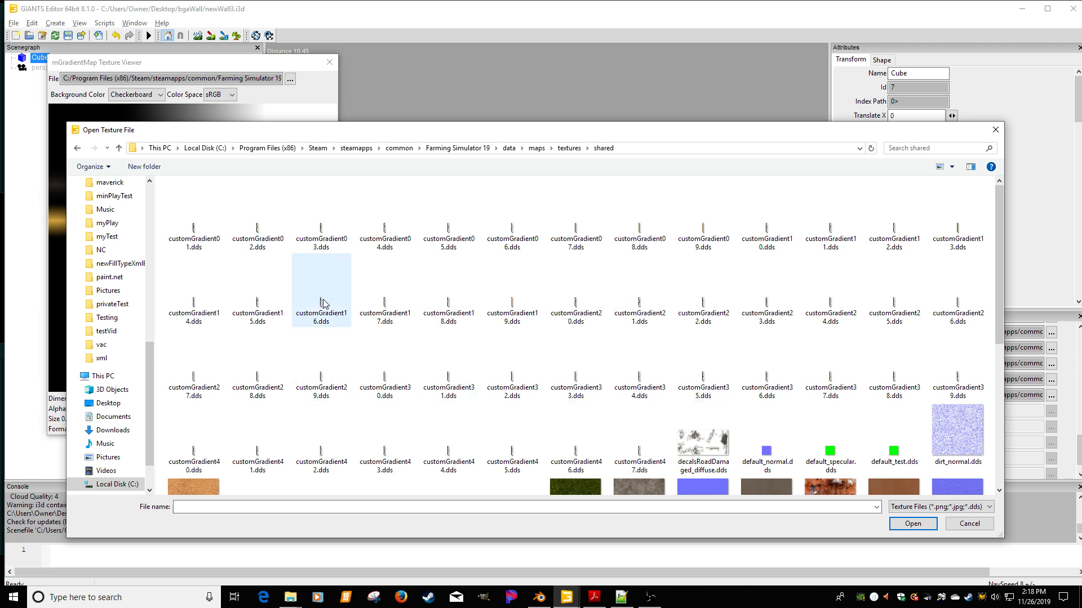
# Try customGradient15.dds as the Cube's Custom Texture 5 and inspect the wall's colouring from another side
pyautogui.doubleClick(271, 297)
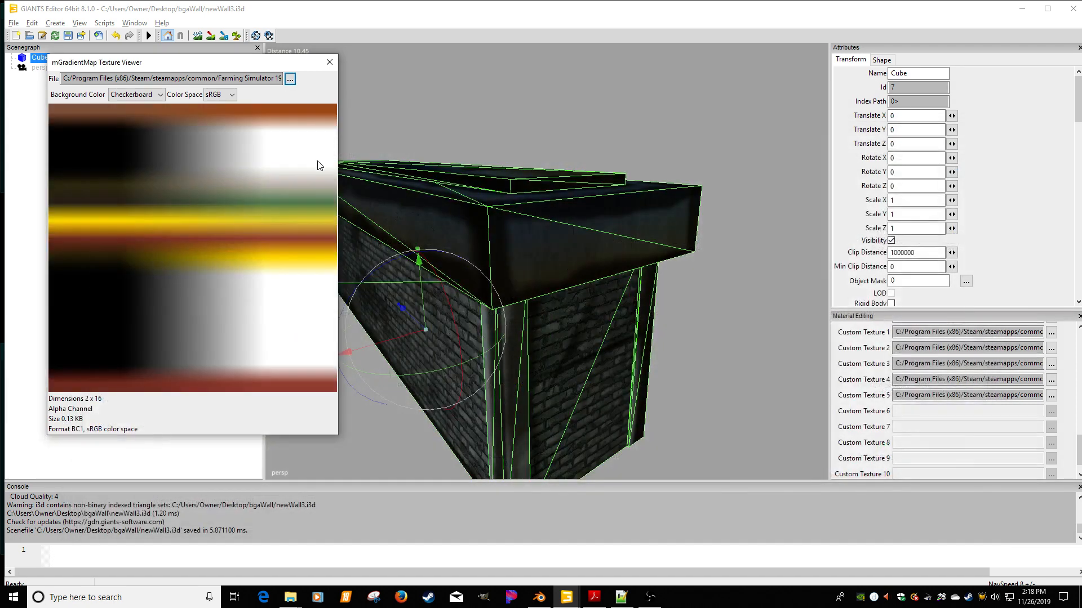
pyautogui.click(330, 62)
pyautogui.moveTo(390, 134); pyautogui.dragTo(496, 214, button='middle')
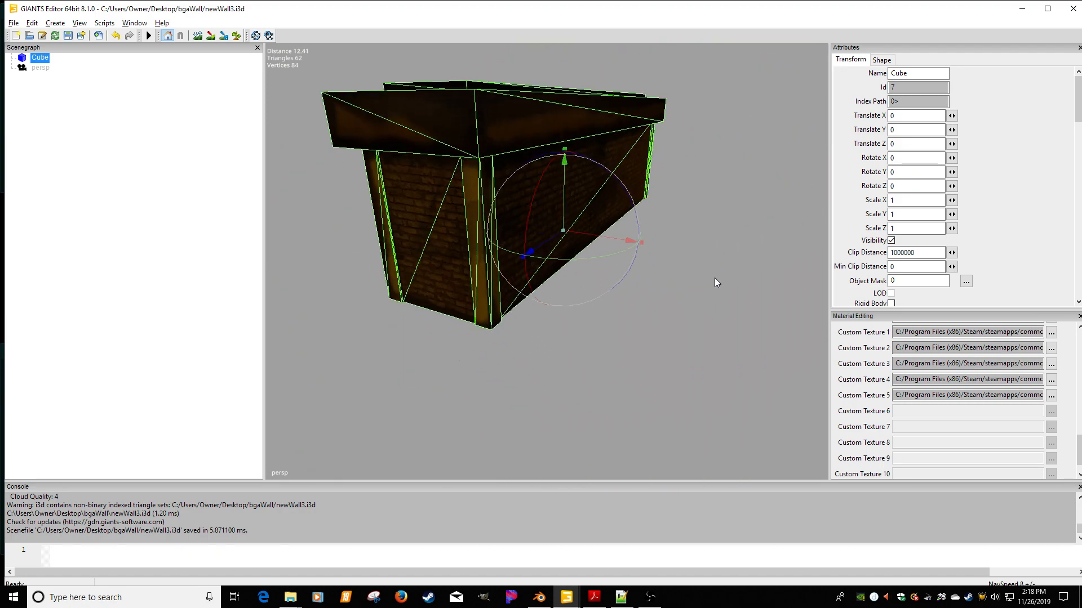
# Set the Cube's Custom Texture 5 to customGradient01.dds and inspect the wall's colouring
pyautogui.click(1051, 395)
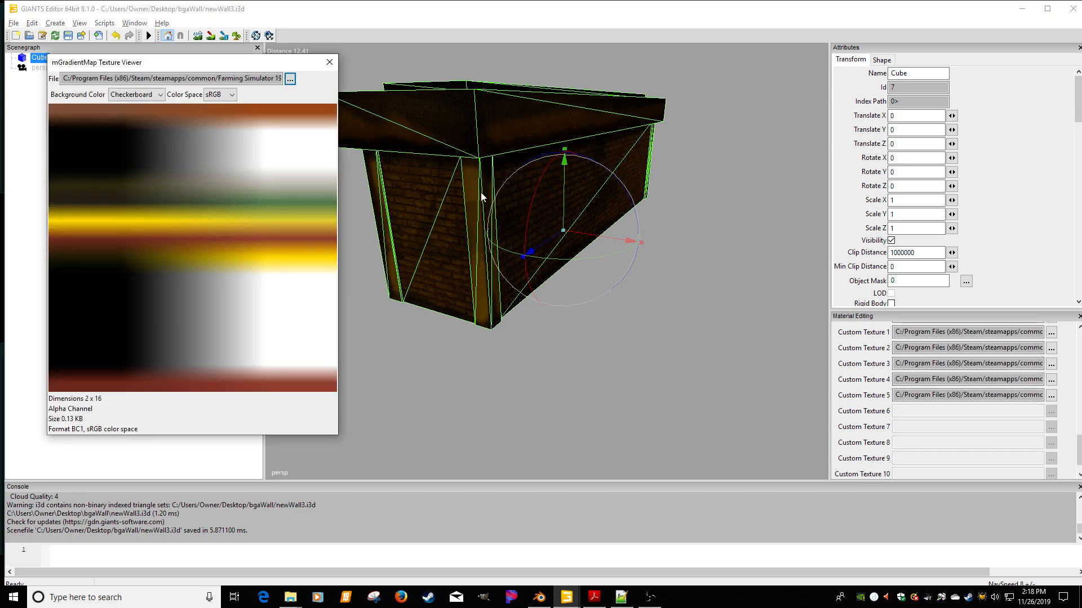
pyautogui.click(291, 79)
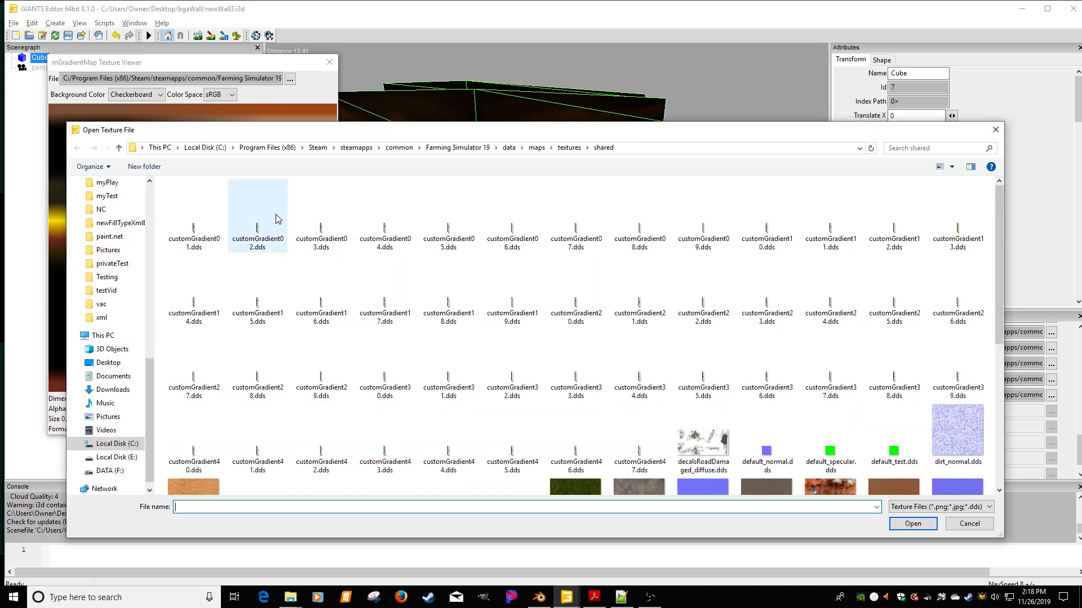
pyautogui.doubleClick(195, 214)
pyautogui.click(329, 62)
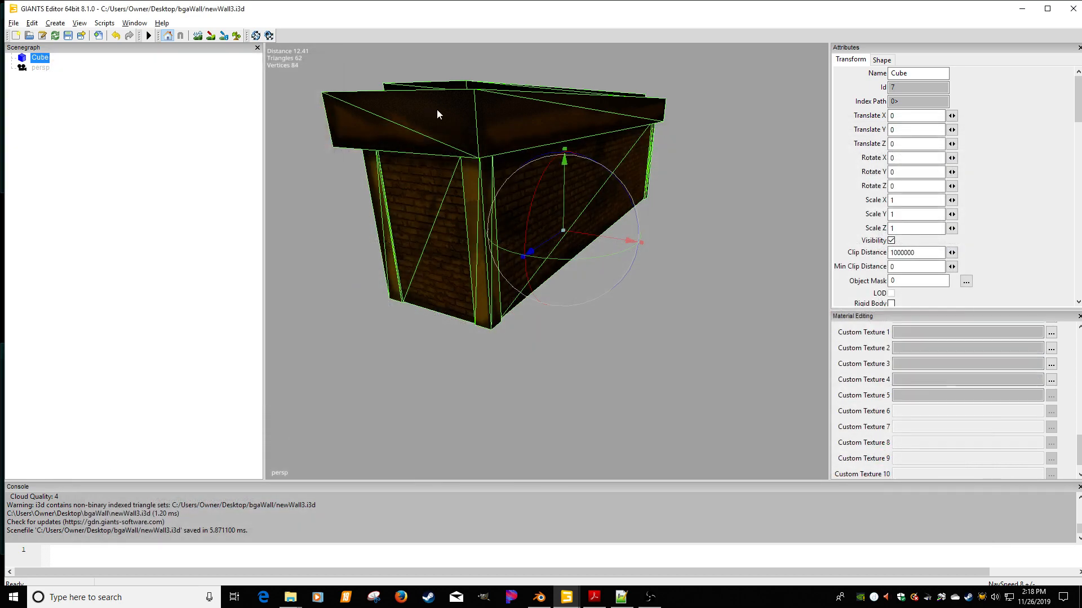
pyautogui.moveTo(437, 109); pyautogui.dragTo(654, 161, button='middle')
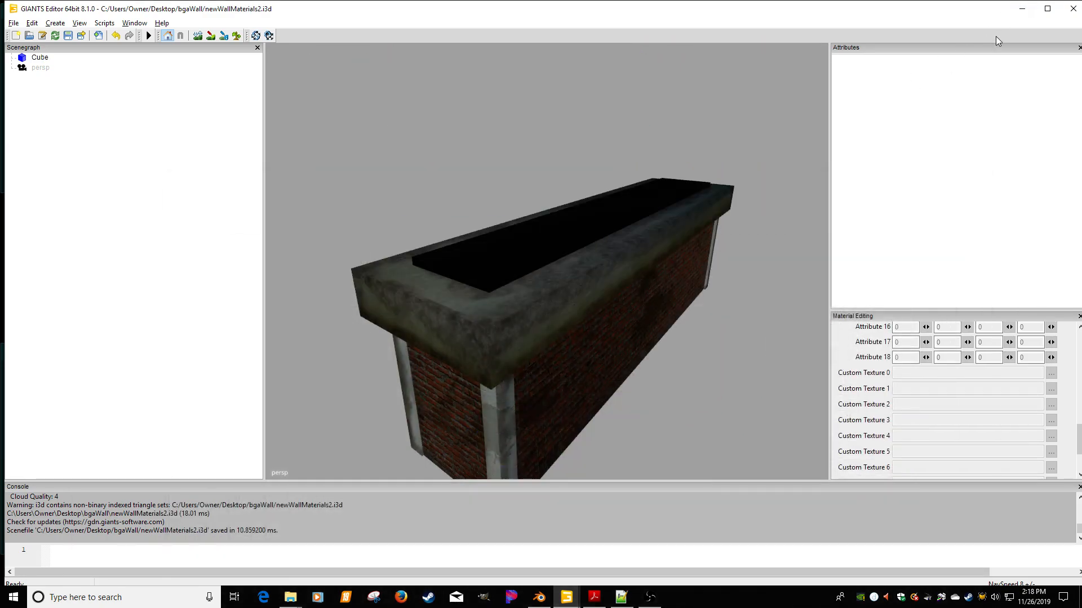
# Switch to File Explorer with the bgaWall folder in front, clearing the editor and the shared folder window away
pyautogui.click(1022, 8)
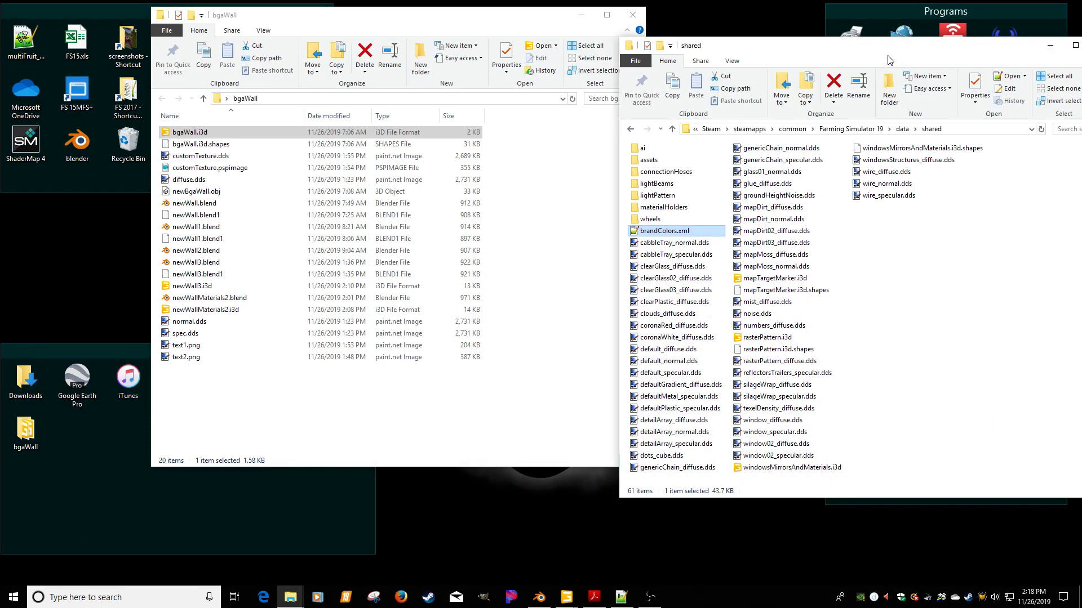
pyautogui.click(517, 161)
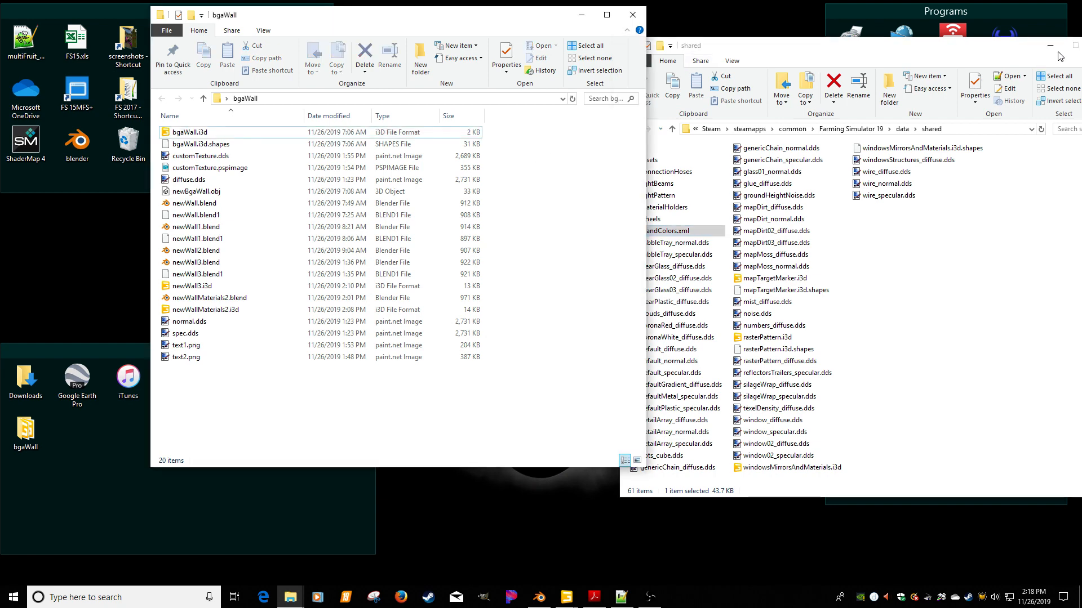
pyautogui.click(1059, 52)
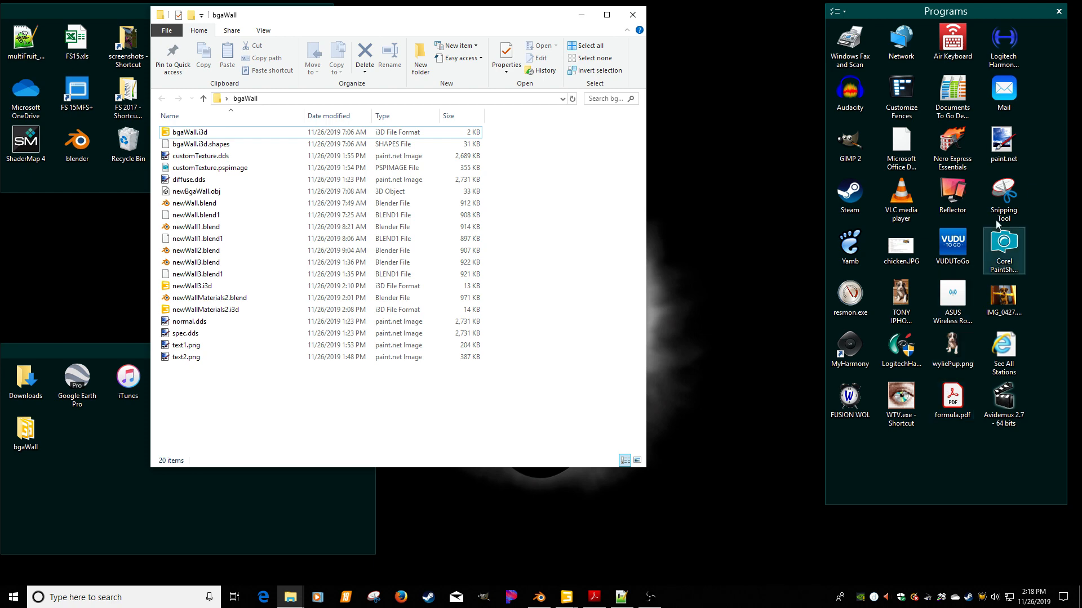
# Switch to paint.net, resize the blank image to 16 × 16 pixels and fill it with lime green
pyautogui.doubleClick(1004, 147)
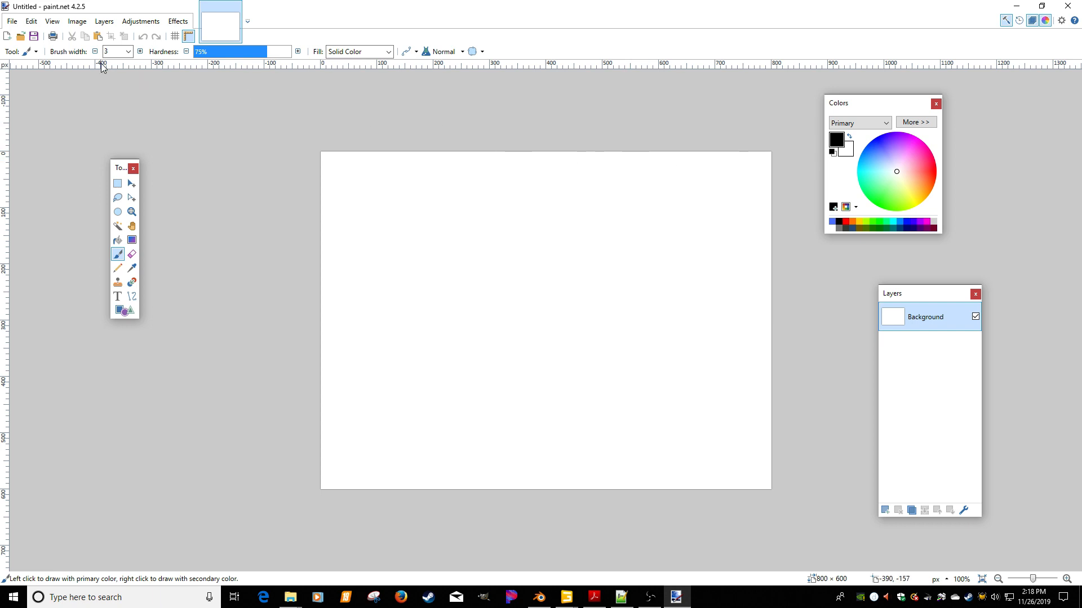
pyautogui.click(77, 21)
pyautogui.click(93, 47)
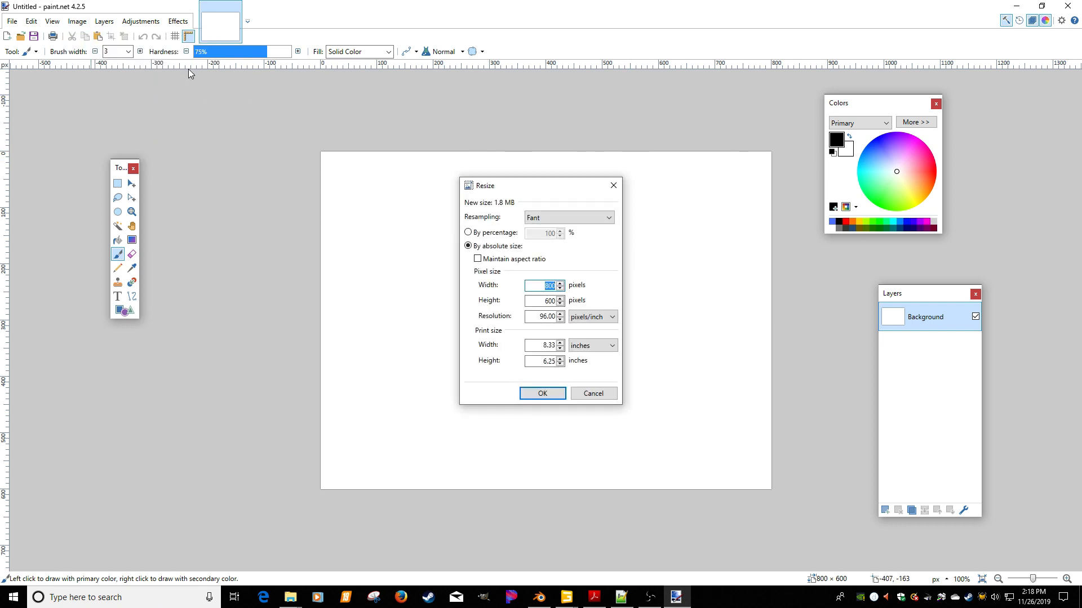
pyautogui.write('16')
pyautogui.press('Tab')
pyautogui.press('Return')
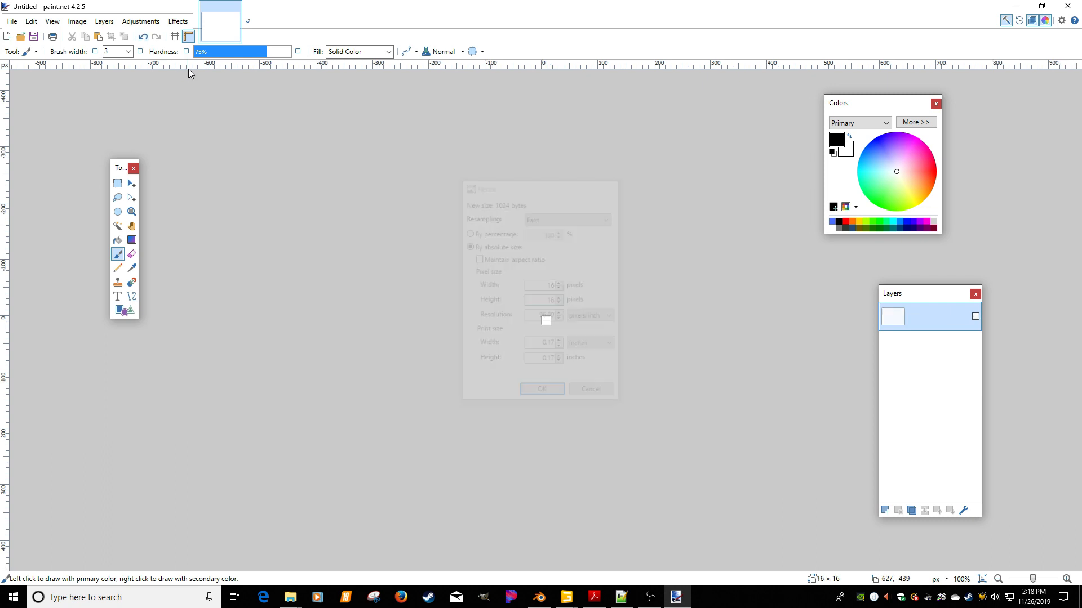
pyautogui.click(119, 242)
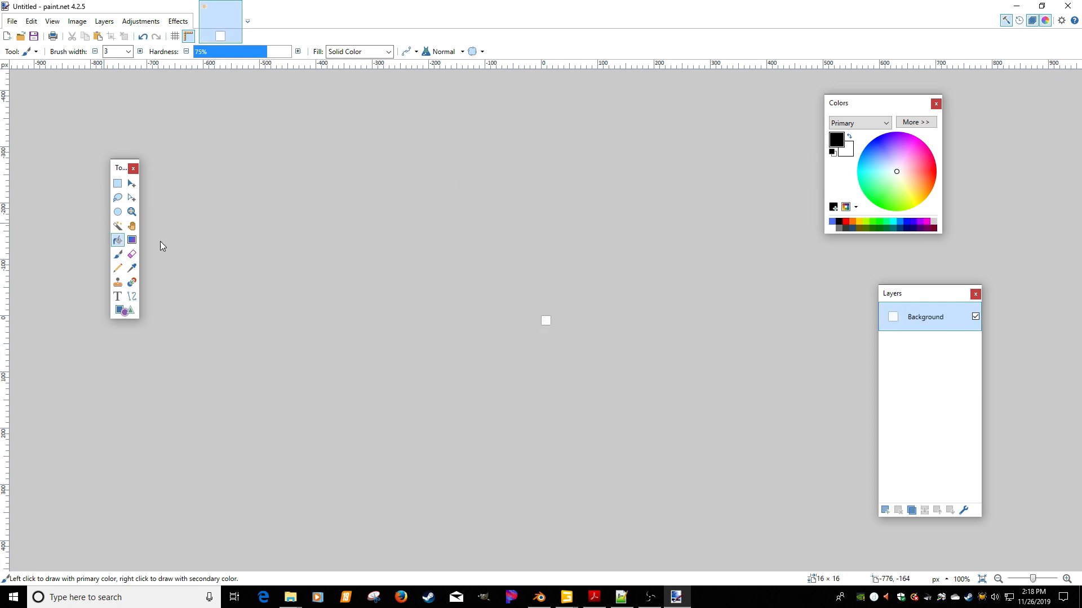
pyautogui.click(894, 182)
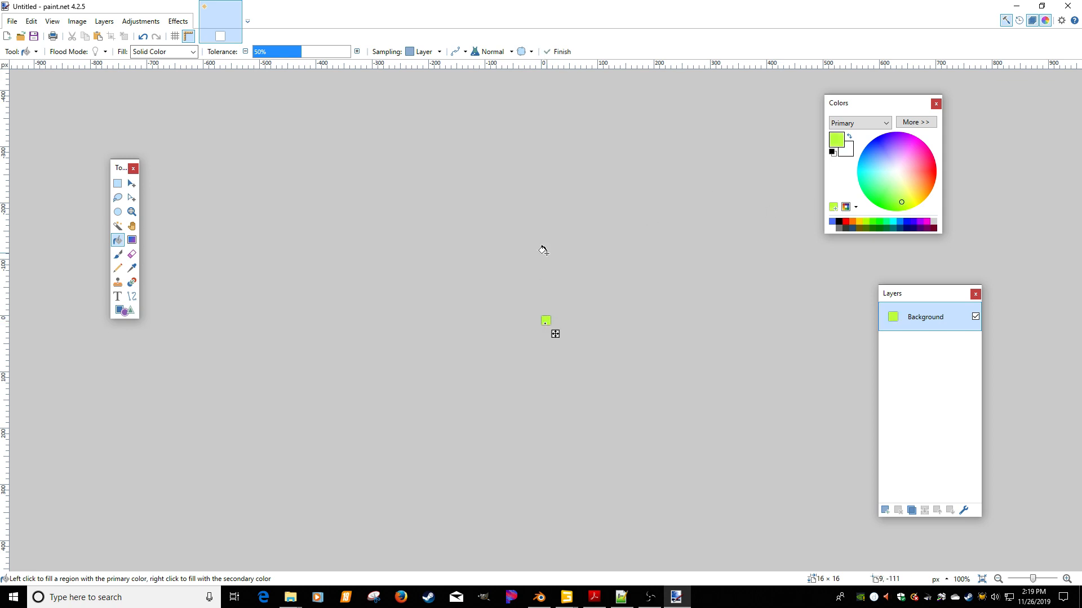
# Save the image in the bgaWall folder as colorLimeGreen in DirectDraw Surface (DDS) format, using BC1 (Linear, DXT1) with mip maps
pyautogui.click(13, 21)
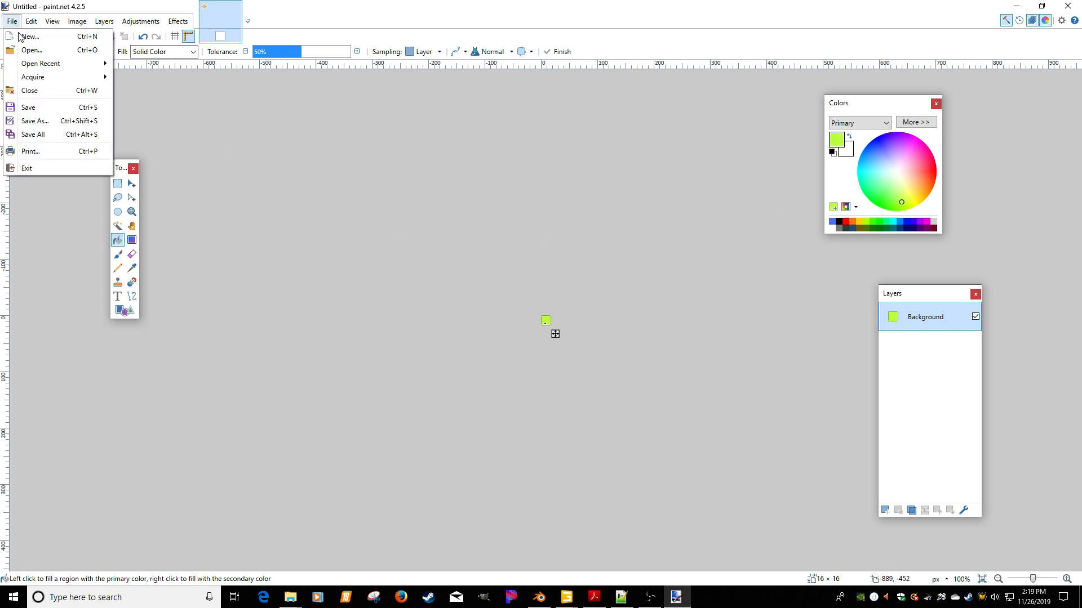
pyautogui.click(35, 121)
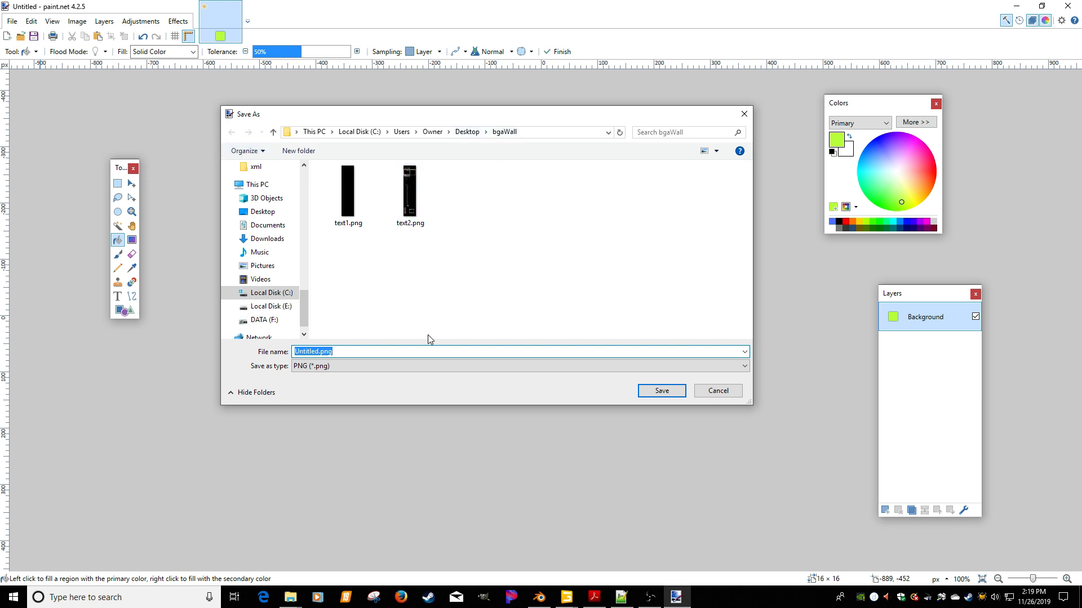
pyautogui.write('coo')
pyautogui.write('or')
pyautogui.write('LimeGreen')
pyautogui.click(404, 365)
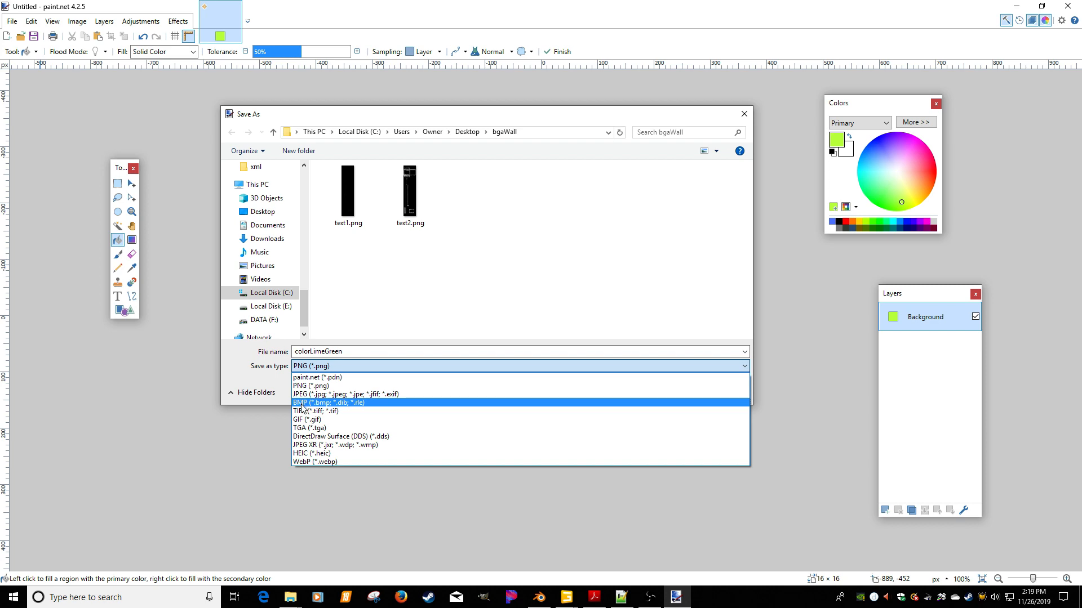
pyautogui.click(310, 437)
pyautogui.click(658, 394)
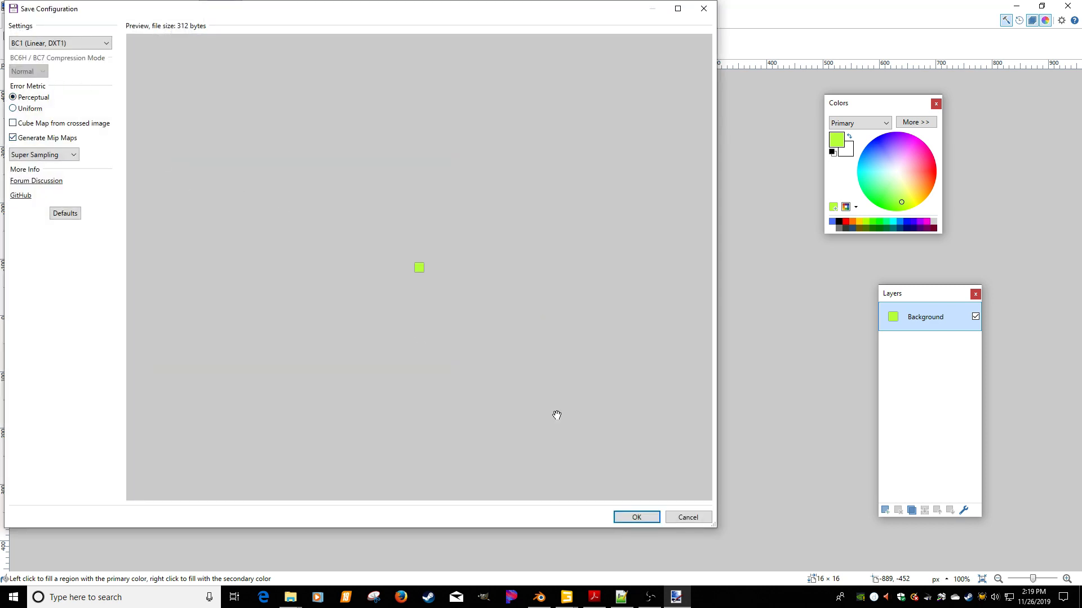
pyautogui.click(634, 515)
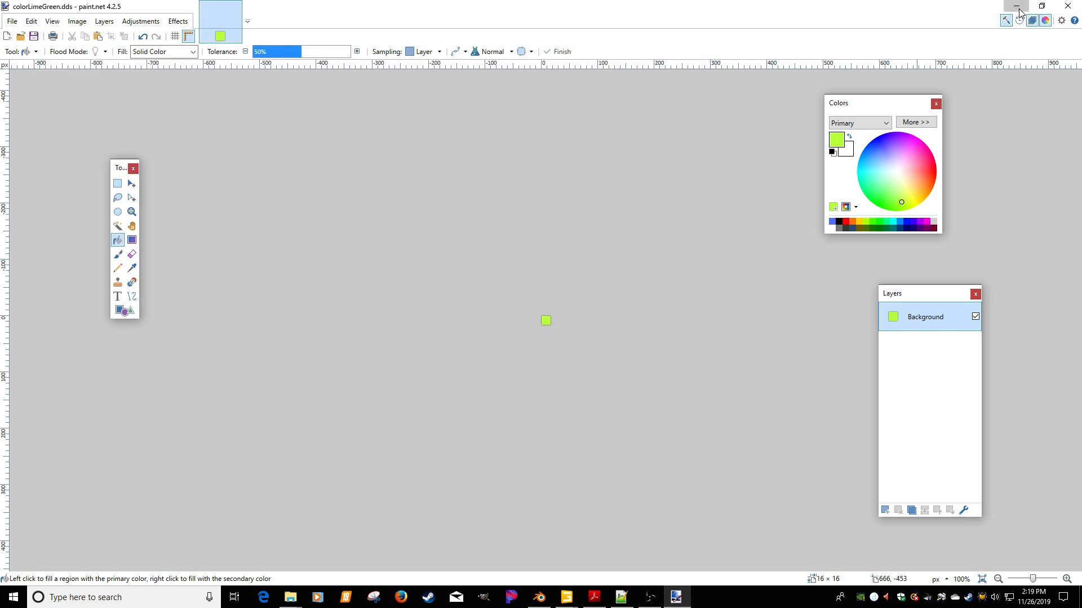
# Return to newWall3.i3d in GIANTS Editor and set the Cube's Custom Texture 5 to colorLimeGreen.dds from Desktop/bgaWall
pyautogui.click(1020, 12)
pyautogui.moveTo(568, 601)
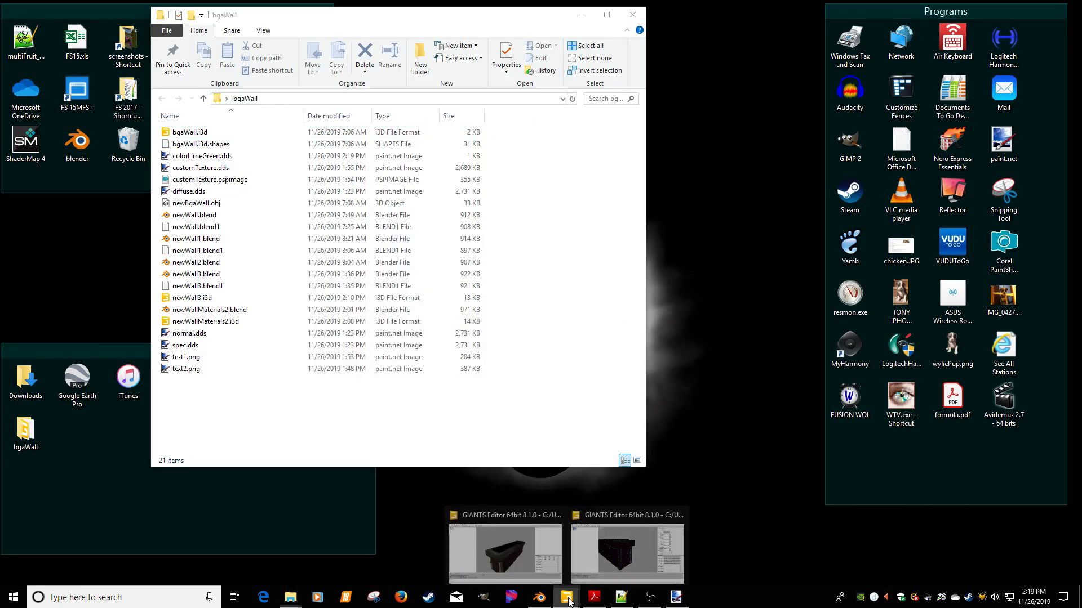
pyautogui.click(613, 545)
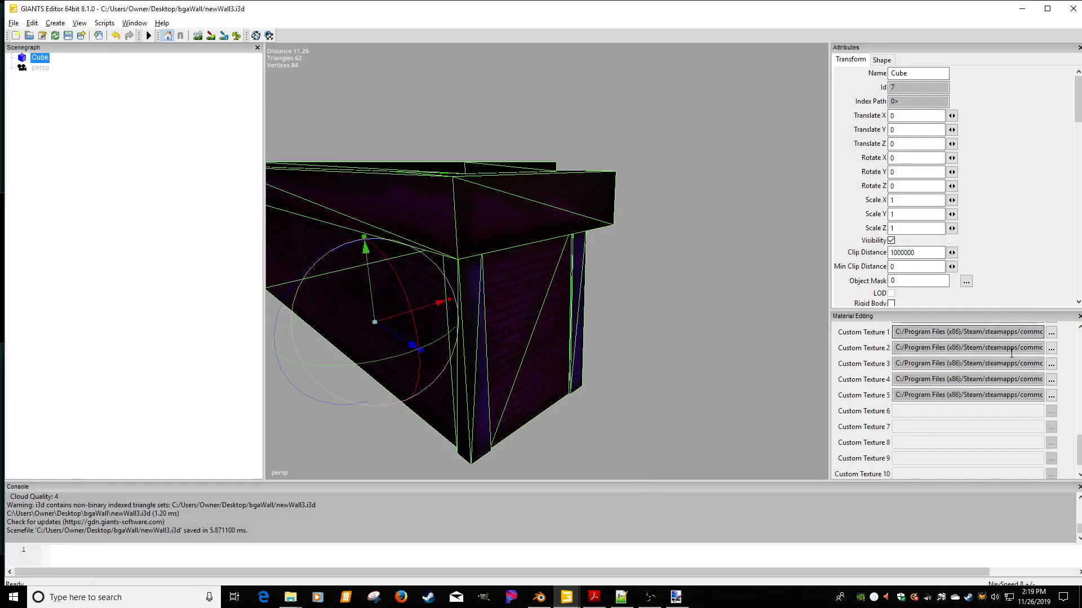
pyautogui.click(1051, 396)
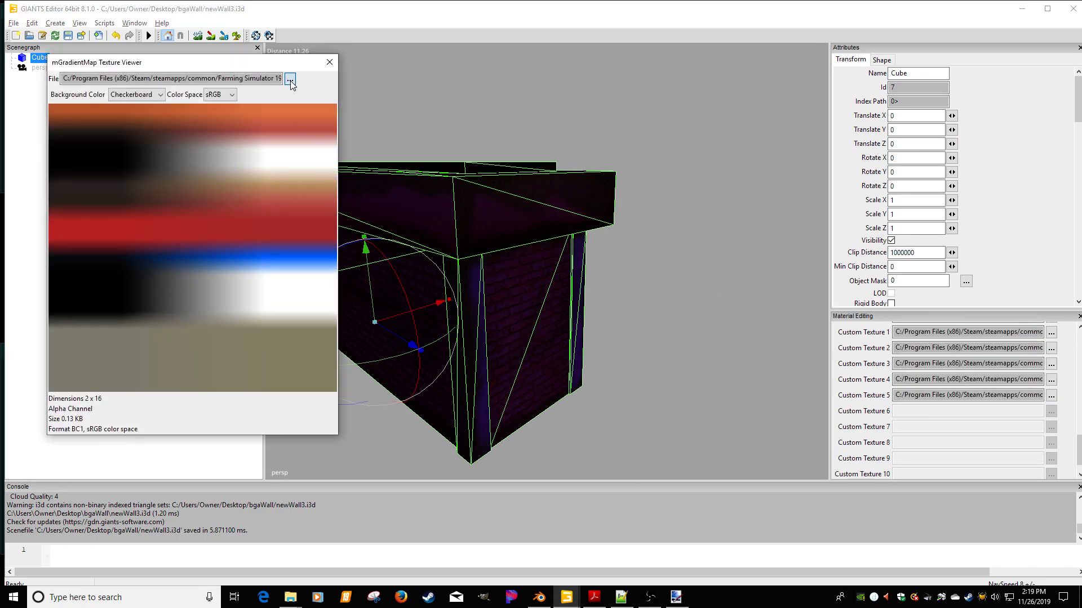
pyautogui.click(290, 80)
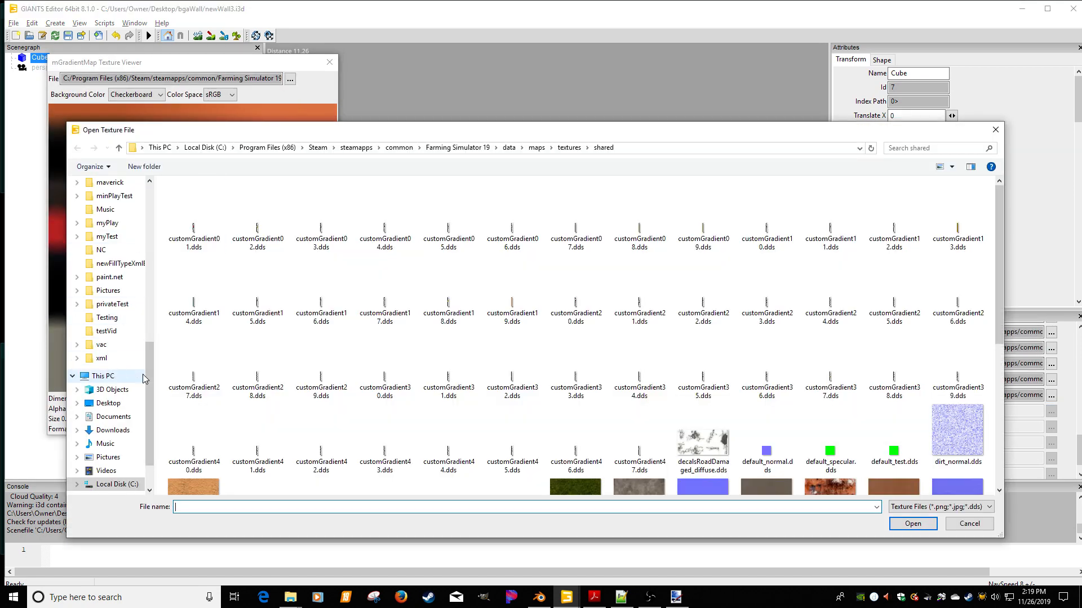
pyautogui.scroll(10, 144, 378)
pyautogui.click(109, 232)
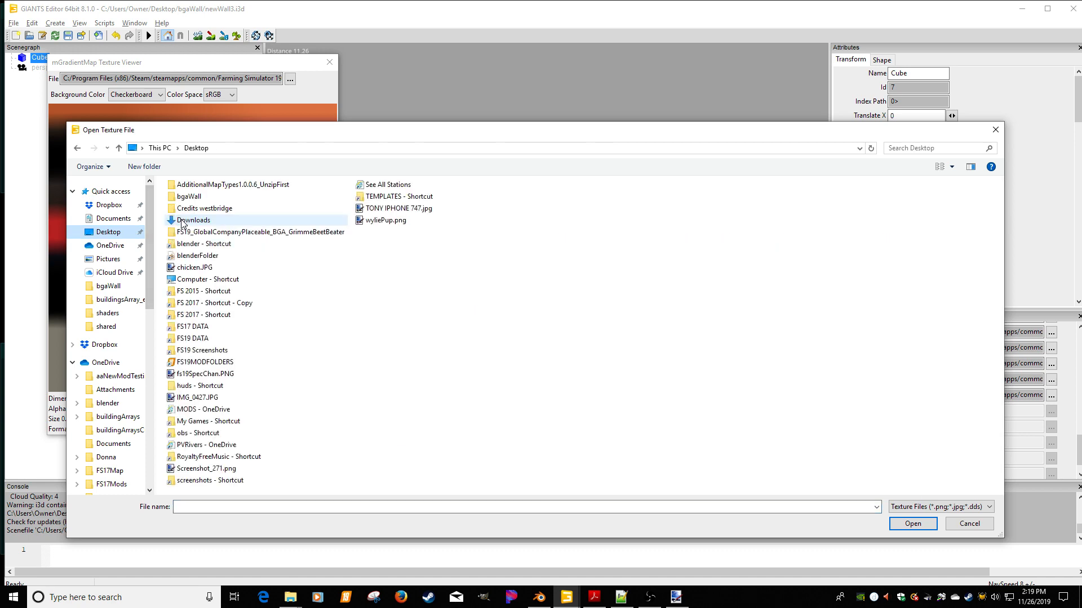
pyautogui.doubleClick(192, 196)
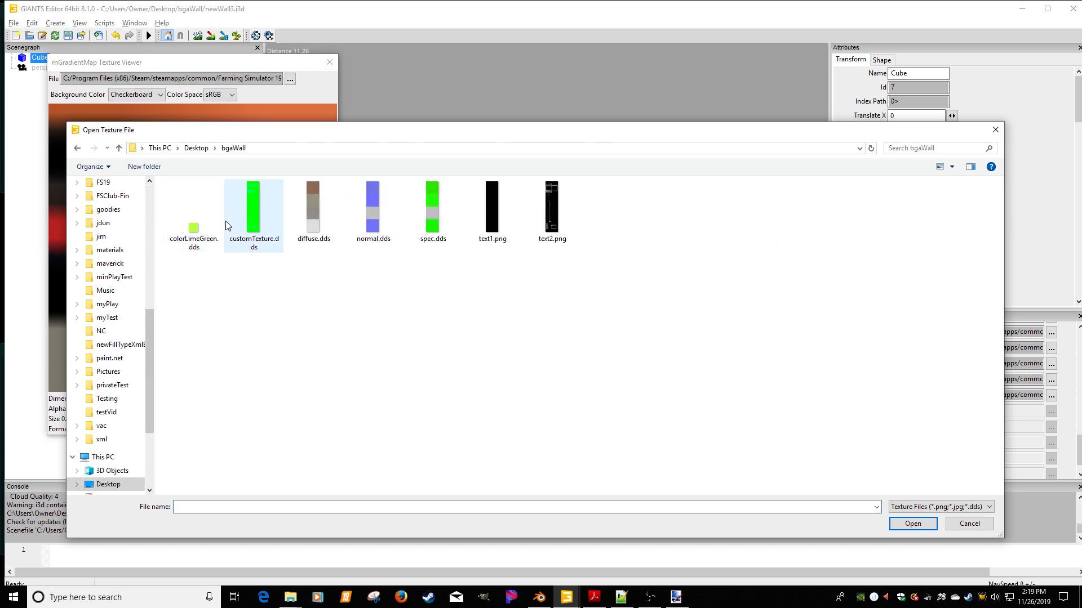
pyautogui.doubleClick(195, 223)
pyautogui.click(329, 63)
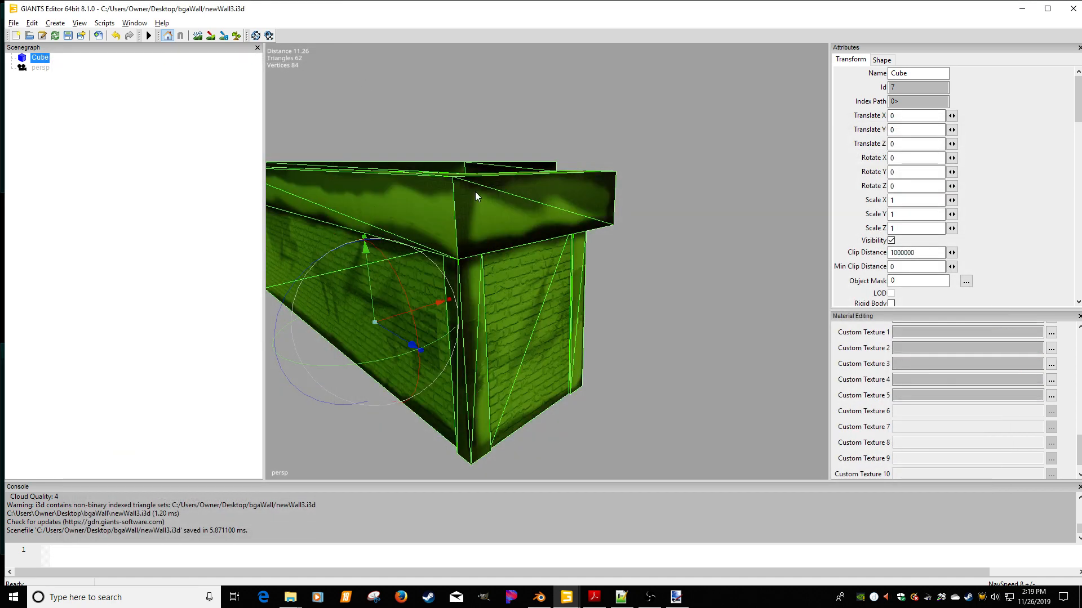
# Inspect the wall's lime green colouring from above and close newWall3.i3d without saving changes
pyautogui.scroll(-2, 469, 255)
pyautogui.keyDown('alt'); pyautogui.moveTo(468, 255); pyautogui.dragTo(676, 197); pyautogui.keyUp('alt')
pyautogui.scroll(3, 611, 280)
pyautogui.click(1076, 9)
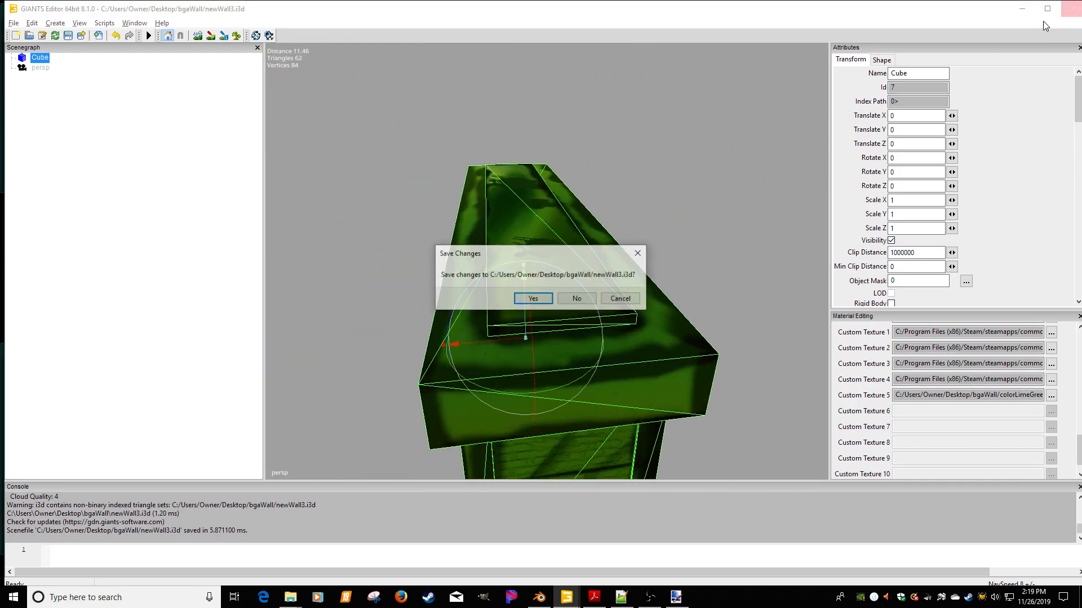
pyautogui.click(575, 301)
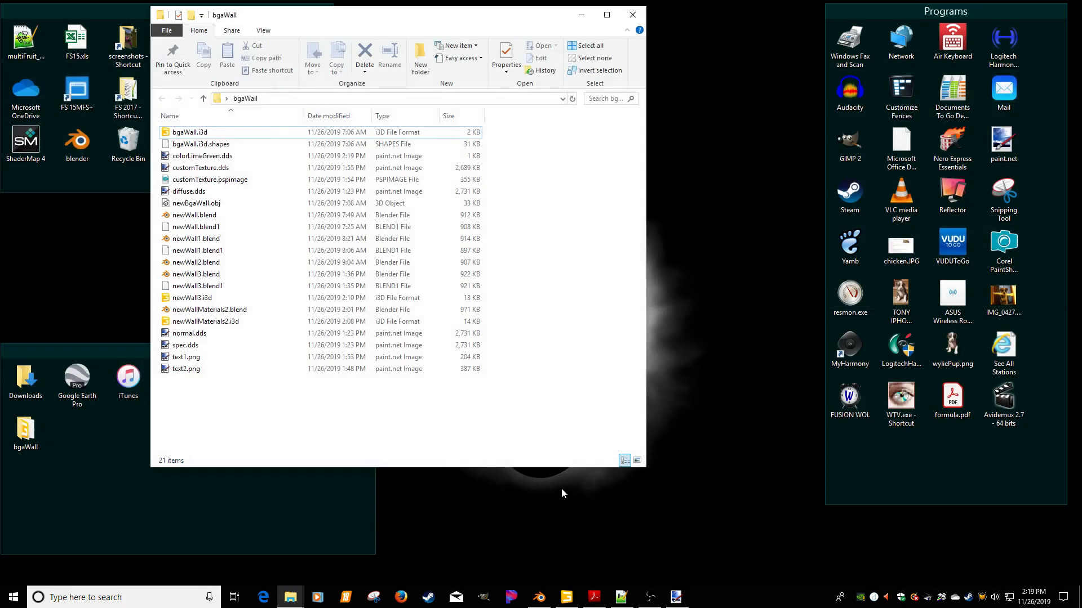
# Switch to newWallMaterials2.i3d and examine the brick wall's corner and its inner surface from several angles
pyautogui.click(566, 599)
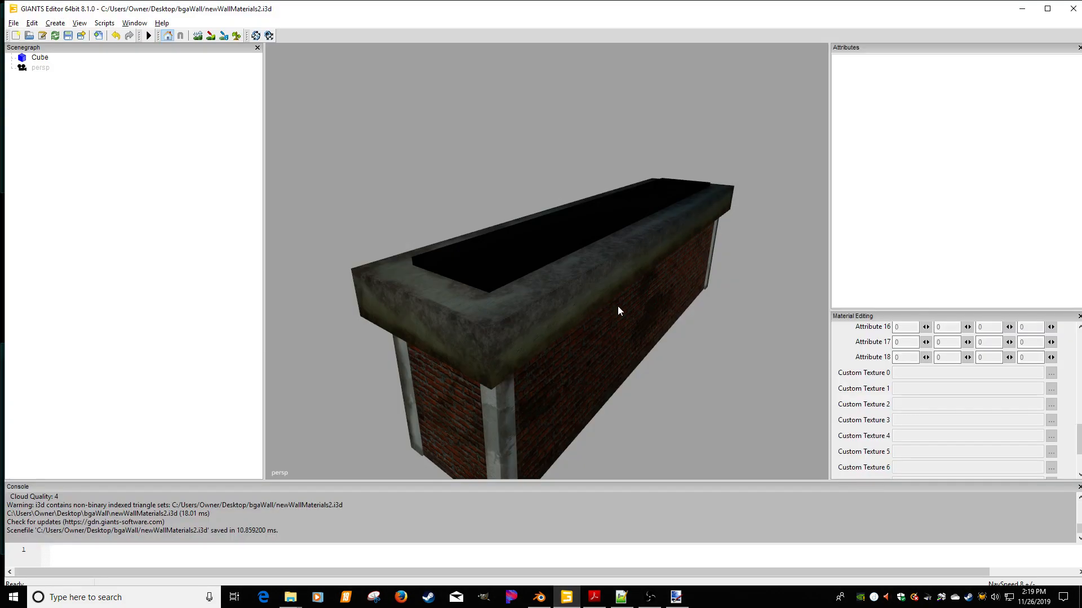
pyautogui.keyDown('alt'); pyautogui.moveTo(595, 310); pyautogui.dragTo(518, 280); pyautogui.keyUp('alt')
pyautogui.scroll(2, 603, 303)
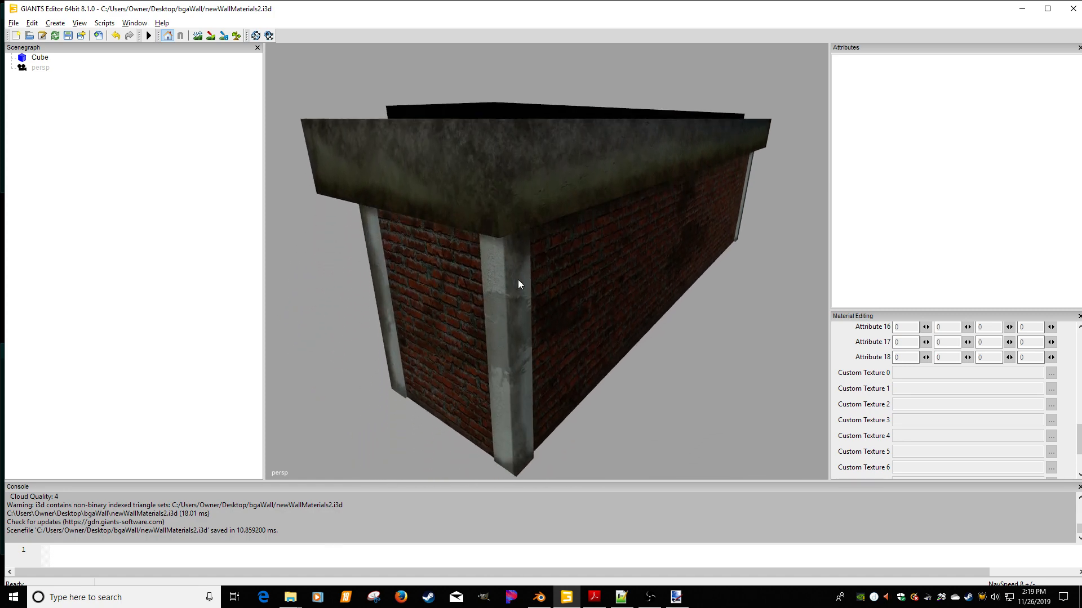
pyautogui.keyDown('alt'); pyautogui.moveTo(539, 222); pyautogui.dragTo(587, 272); pyautogui.keyUp('alt')
# Select the Cube and switch its material for editing between building and vehicle, ending on vehicle
pyautogui.click(586, 268)
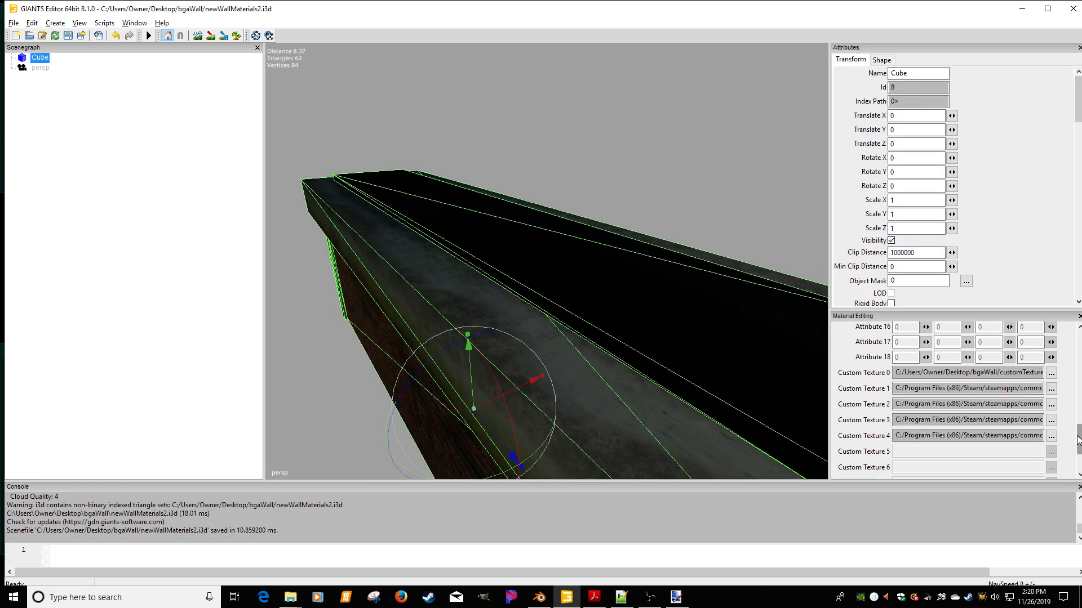
pyautogui.moveTo(1078, 440); pyautogui.dragTo(1078, 345)
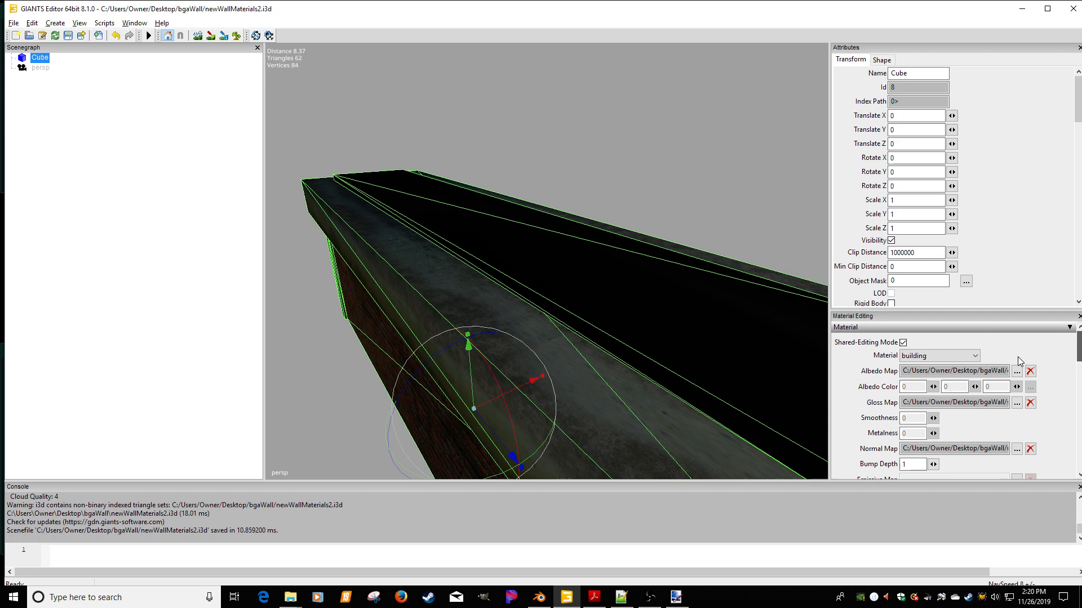
pyautogui.click(919, 362)
pyautogui.click(916, 361)
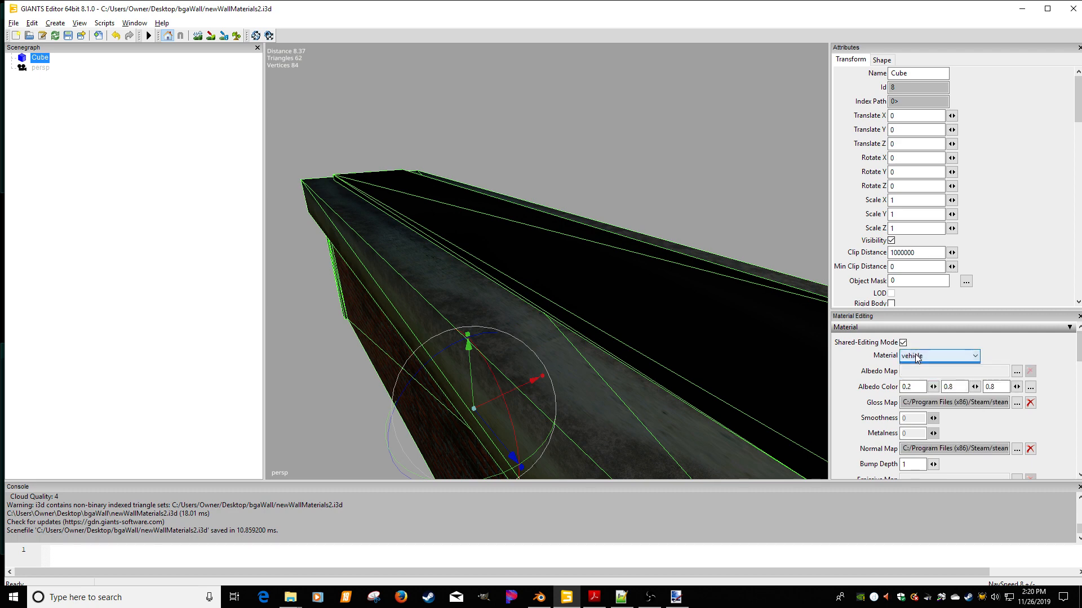
pyautogui.click(917, 359)
pyautogui.click(916, 364)
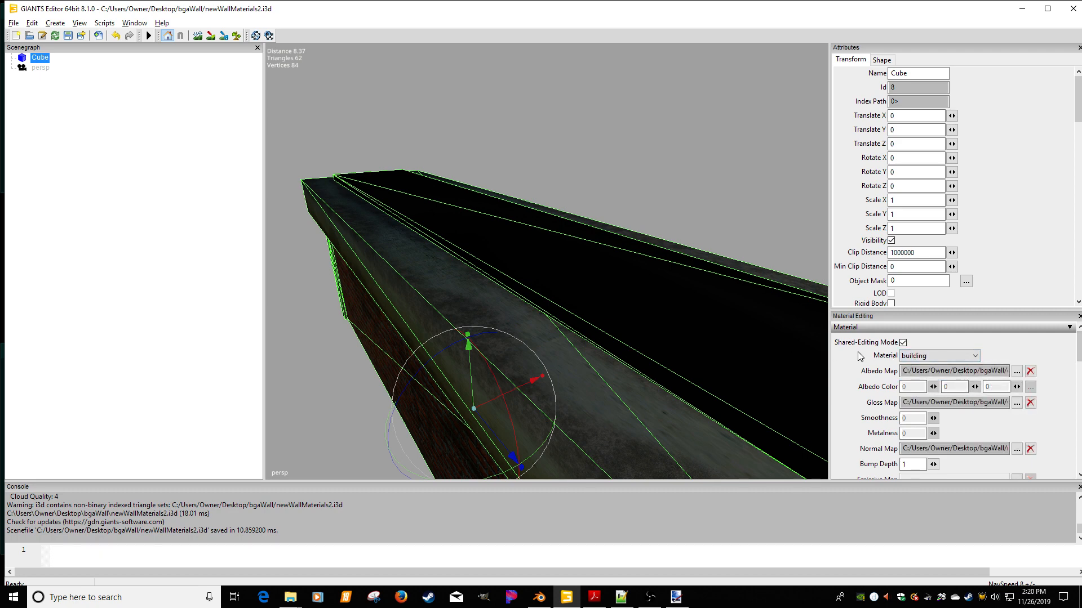
pyautogui.click(918, 356)
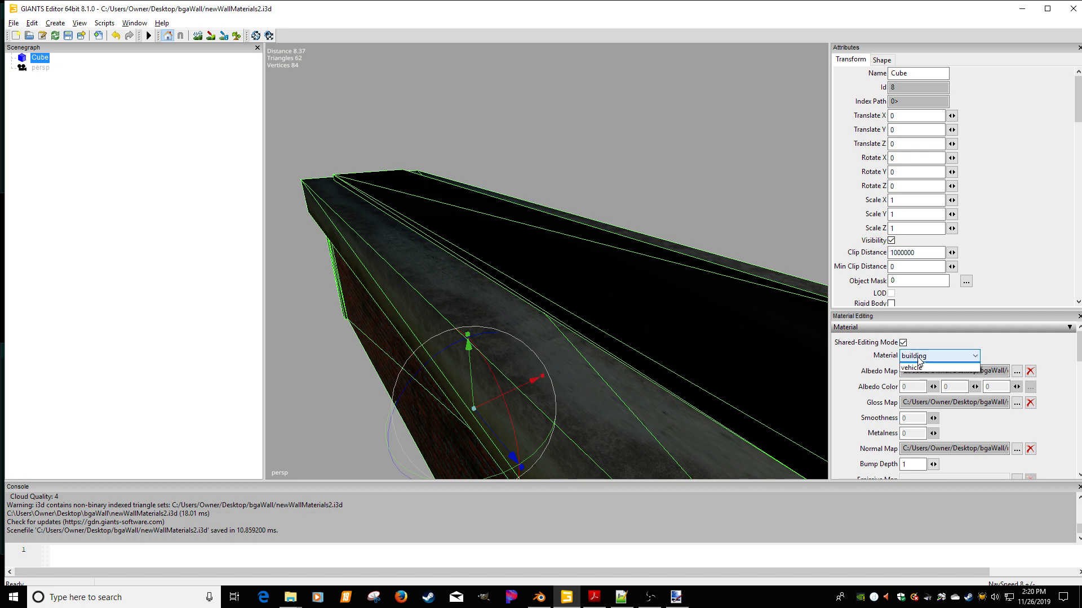
pyautogui.click(916, 364)
# Set the vehicle material's colorMat0 to 1, 0.721, 0 and 32, trying 2 as the fourth value first, and deselect the wall
pyautogui.moveTo(1078, 363); pyautogui.dragTo(1077, 398)
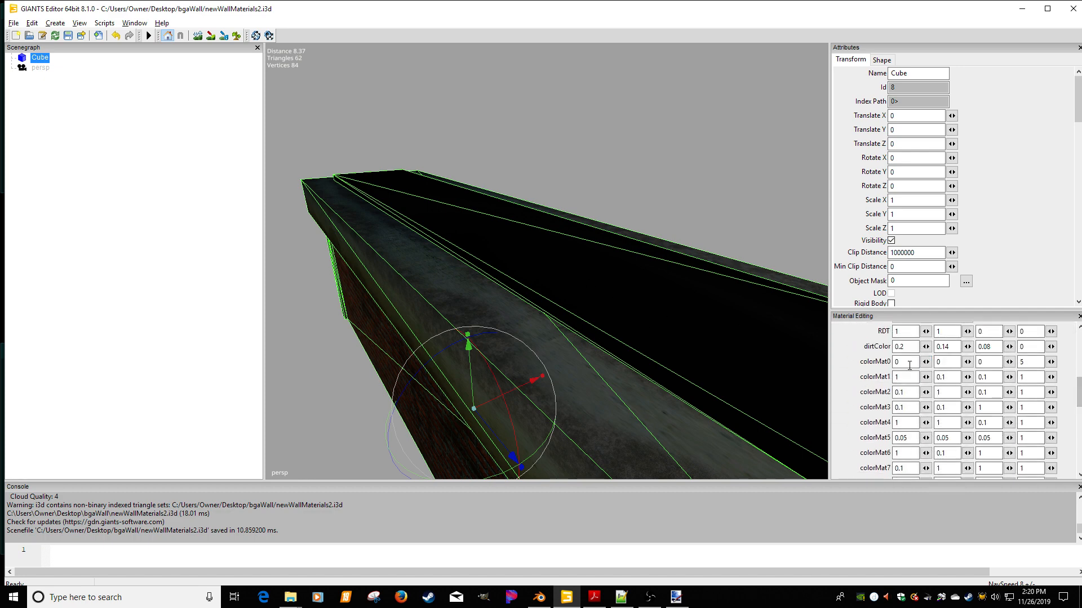
pyautogui.write('1')
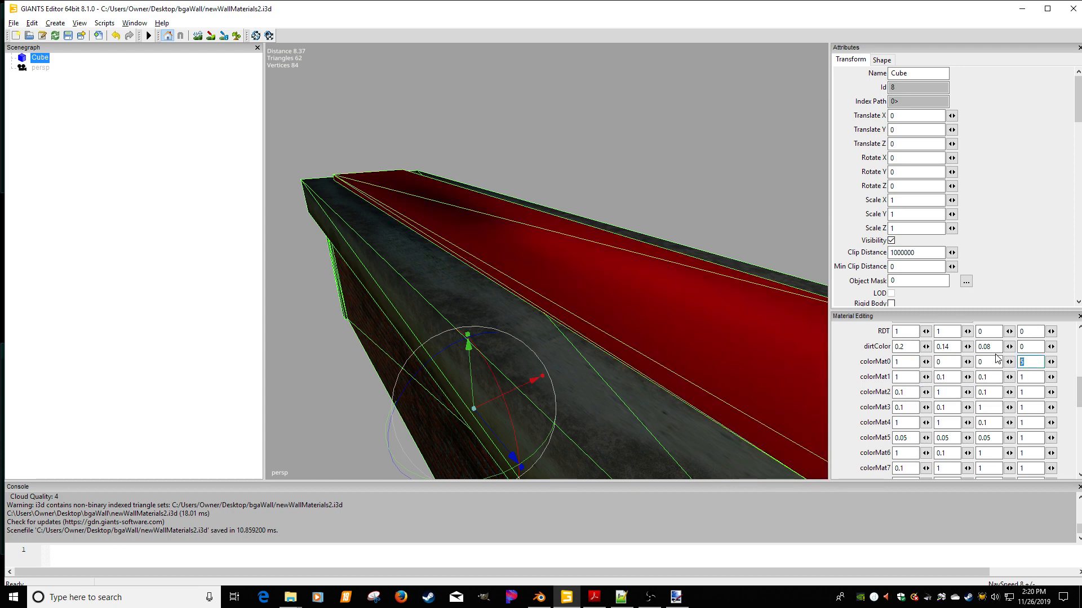
pyautogui.write('2')
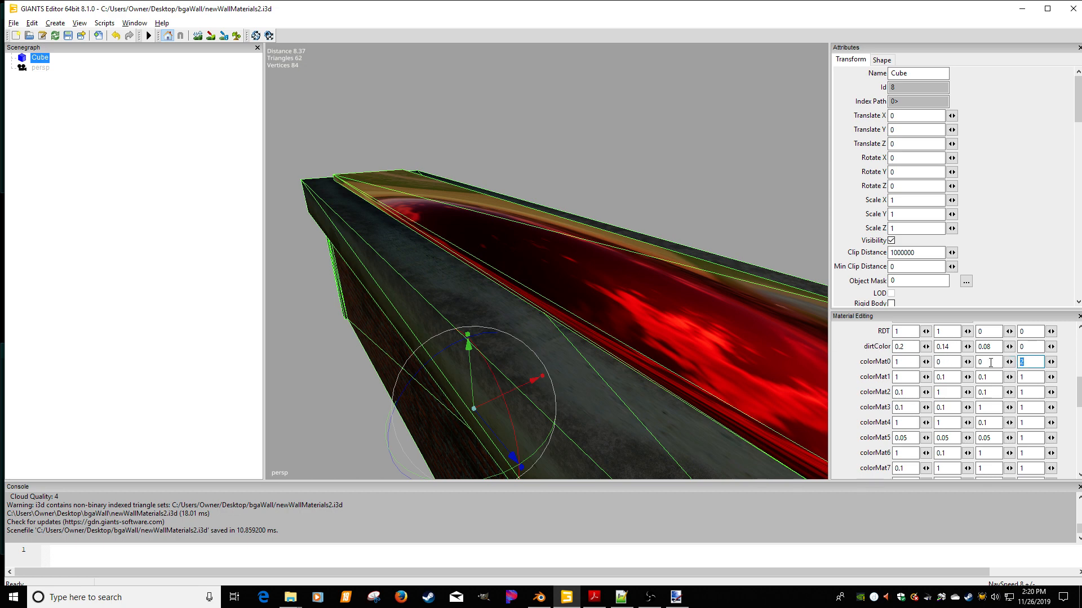
pyautogui.write('32')
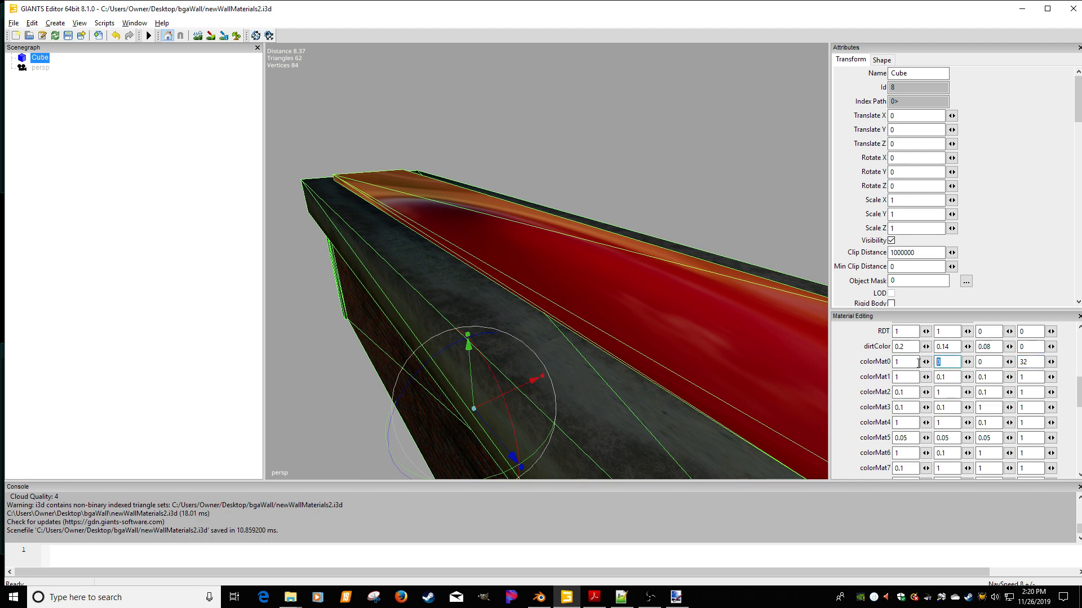
pyautogui.write('.721')
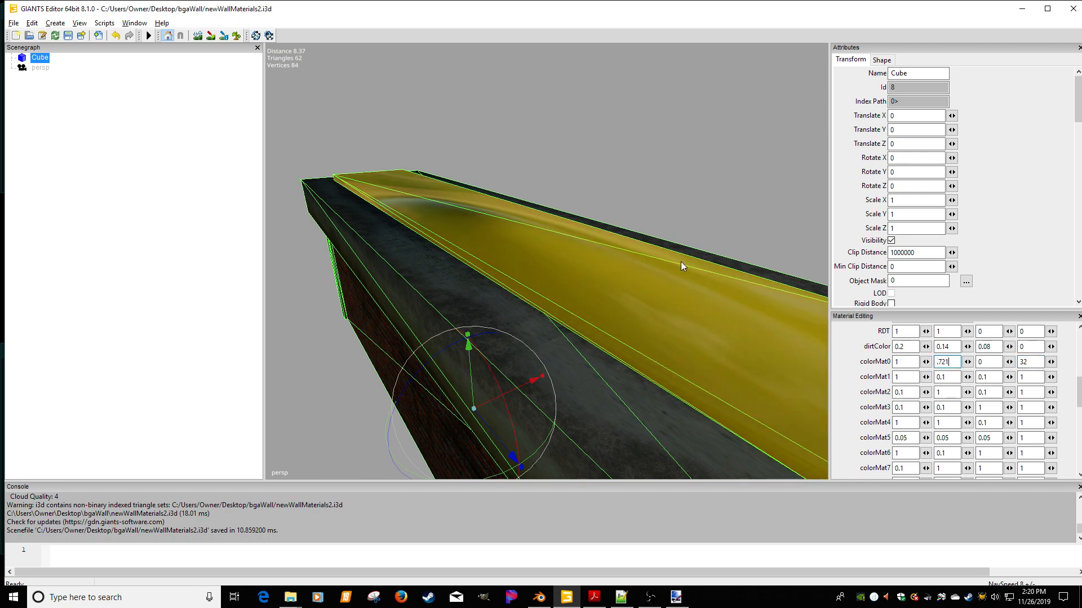
pyautogui.click(220, 306)
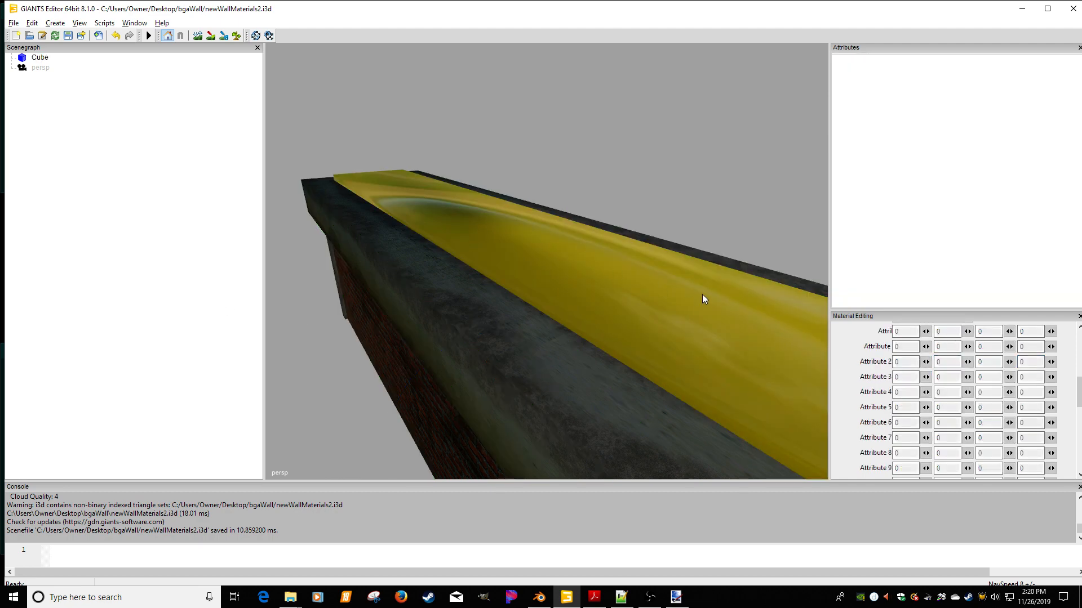
# Select the Cube, choose its vehicle material for editing, and set colorMat0's fourth value to 13
pyautogui.click(40, 57)
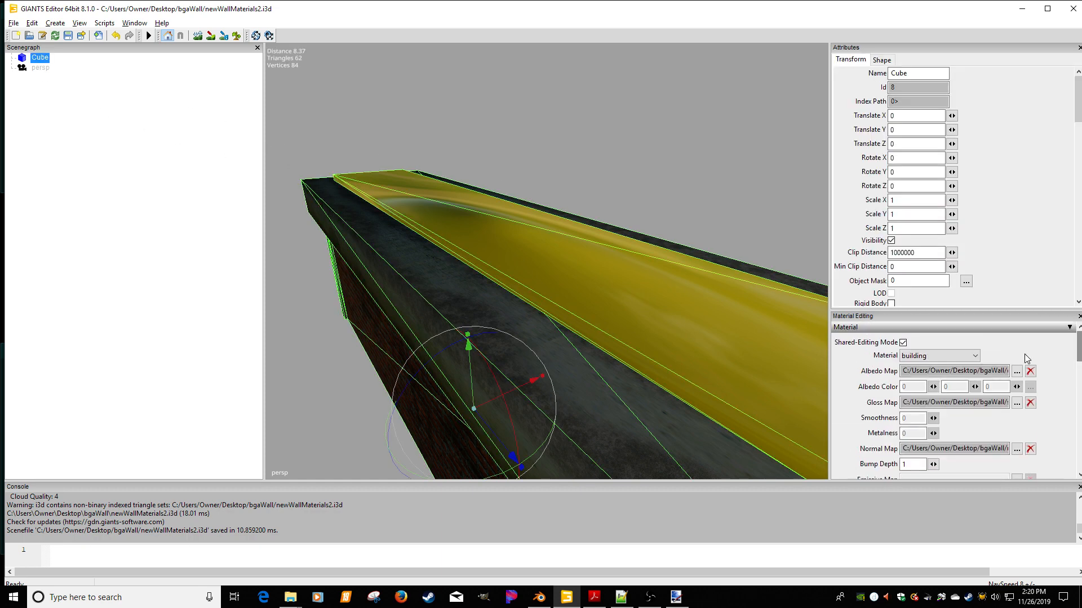
pyautogui.click(976, 356)
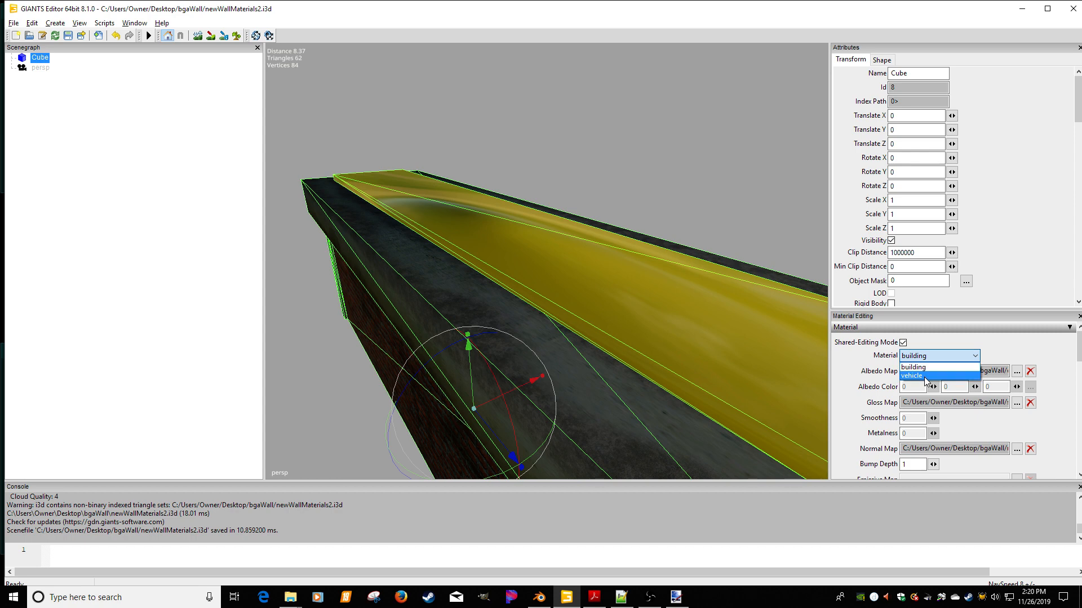
pyautogui.click(947, 372)
pyautogui.scroll(-1, 1079, 363)
pyautogui.moveTo(1079, 364); pyautogui.dragTo(1079, 401)
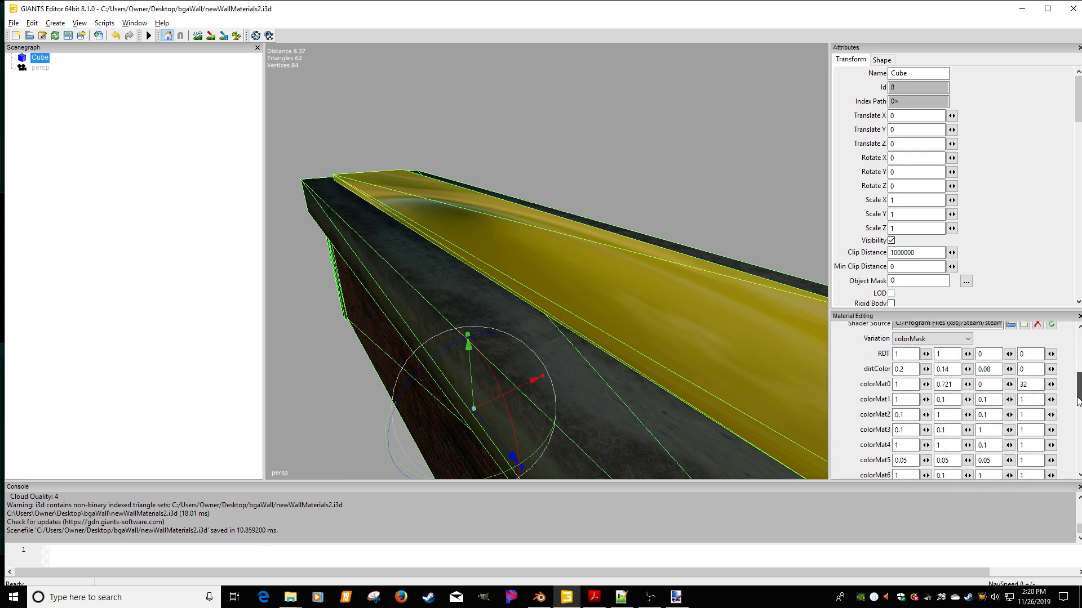
pyautogui.write('13')
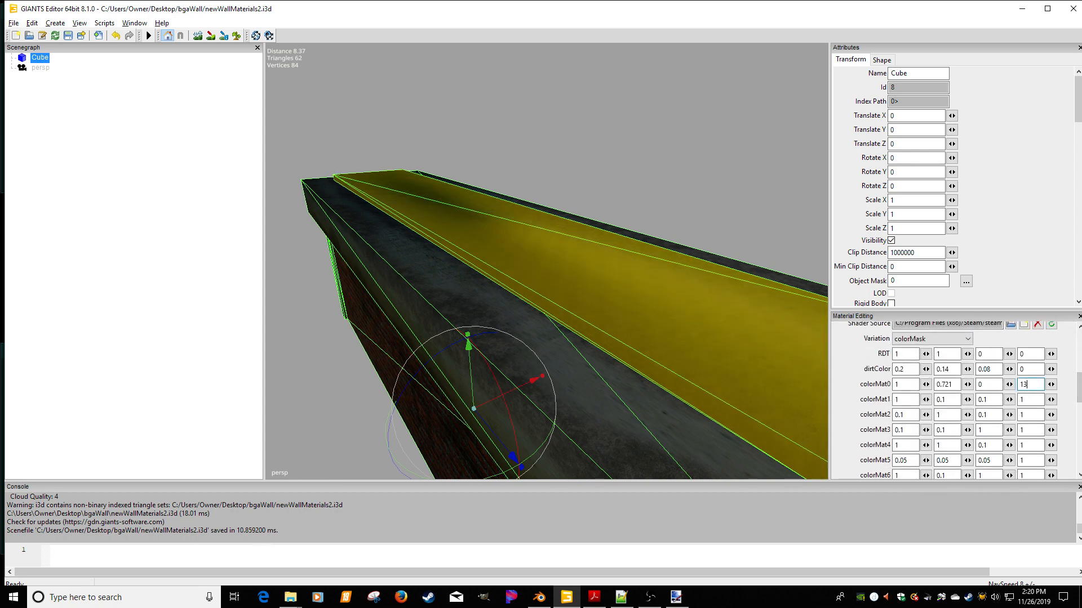
pyautogui.scroll(6, 618, 317)
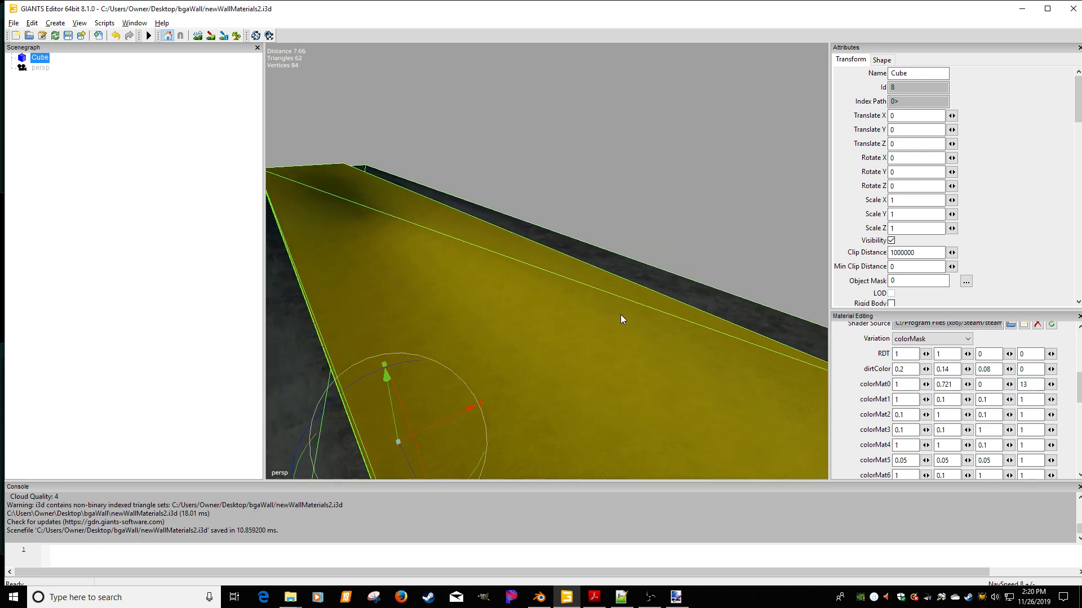
pyautogui.scroll(-4, 642, 315)
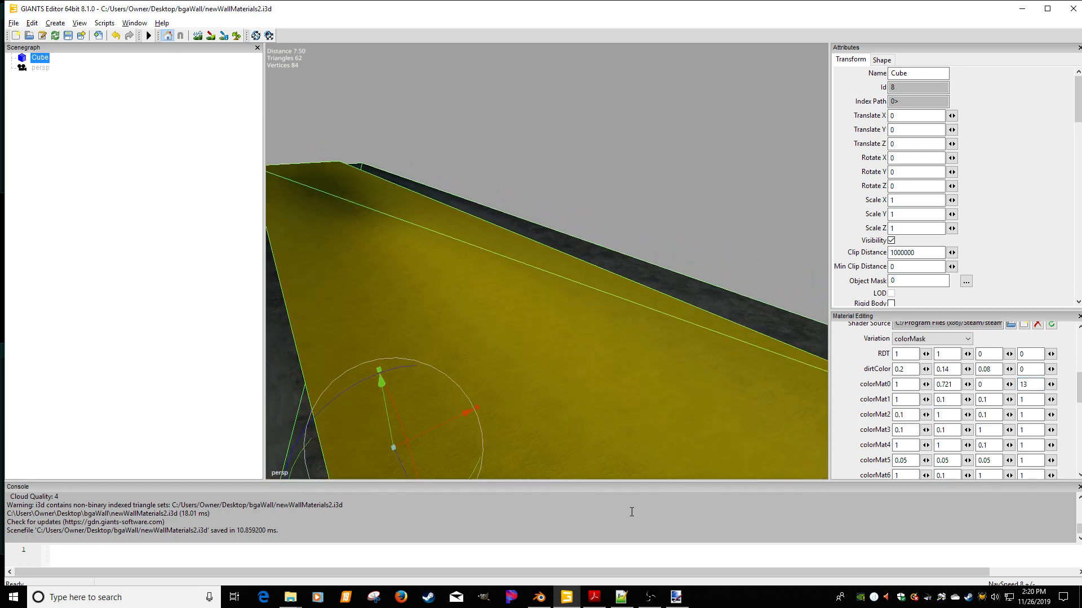
# Find "orange" in brandColors.xml in Notepad++ and set colorMat0's first value in GIANTS Editor to KRAMER_ORANGE's 0.82
pyautogui.click(621, 597)
pyautogui.click(463, 240)
pyautogui.moveTo(464, 240); pyautogui.dragTo(424, 234)
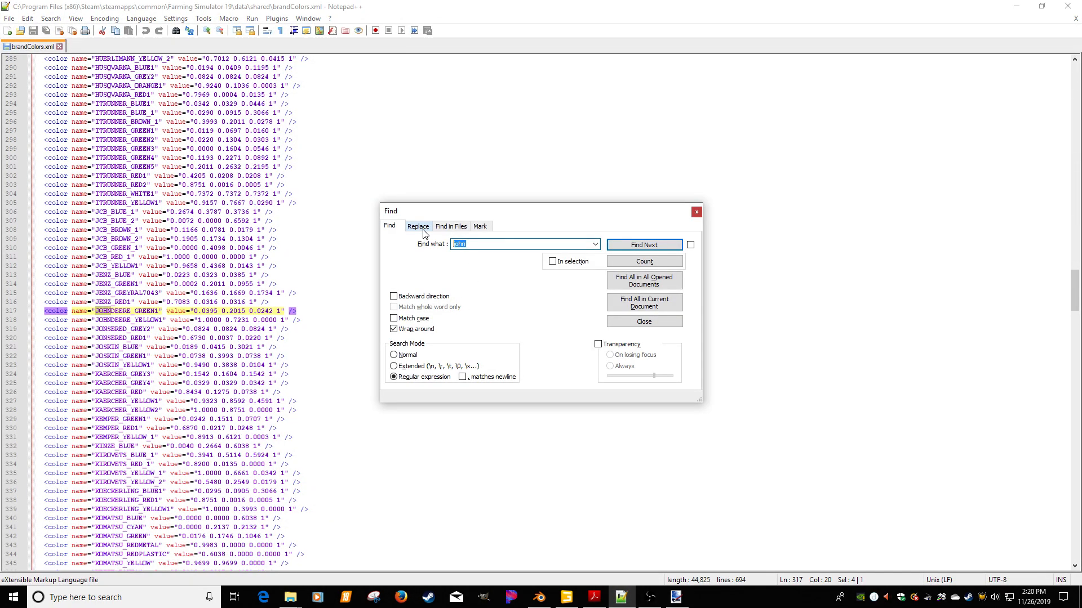
pyautogui.press('Return')
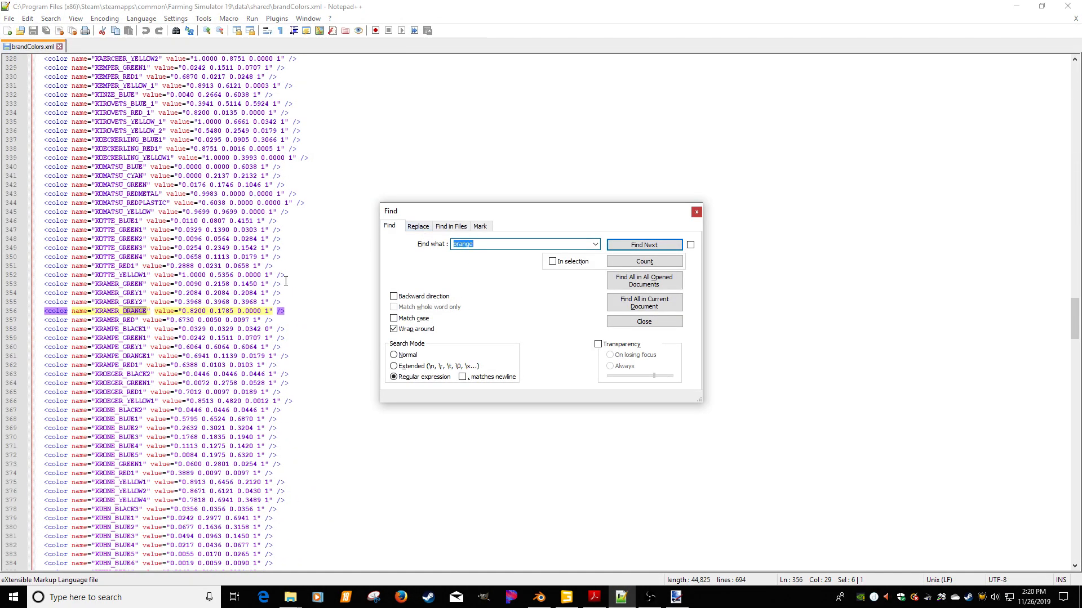
pyautogui.doubleClick(198, 311)
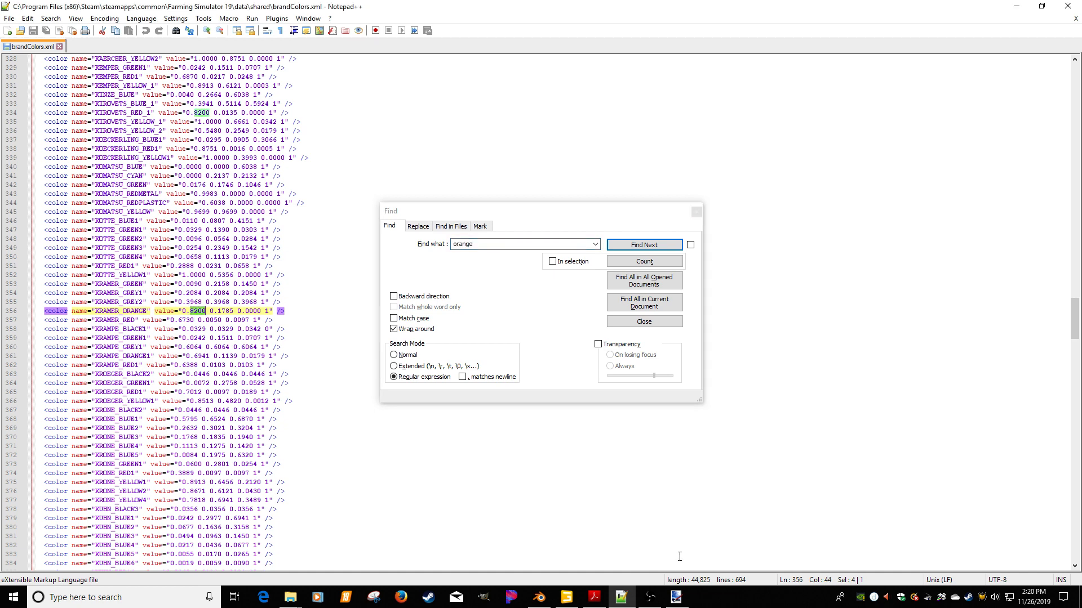
pyautogui.click(567, 597)
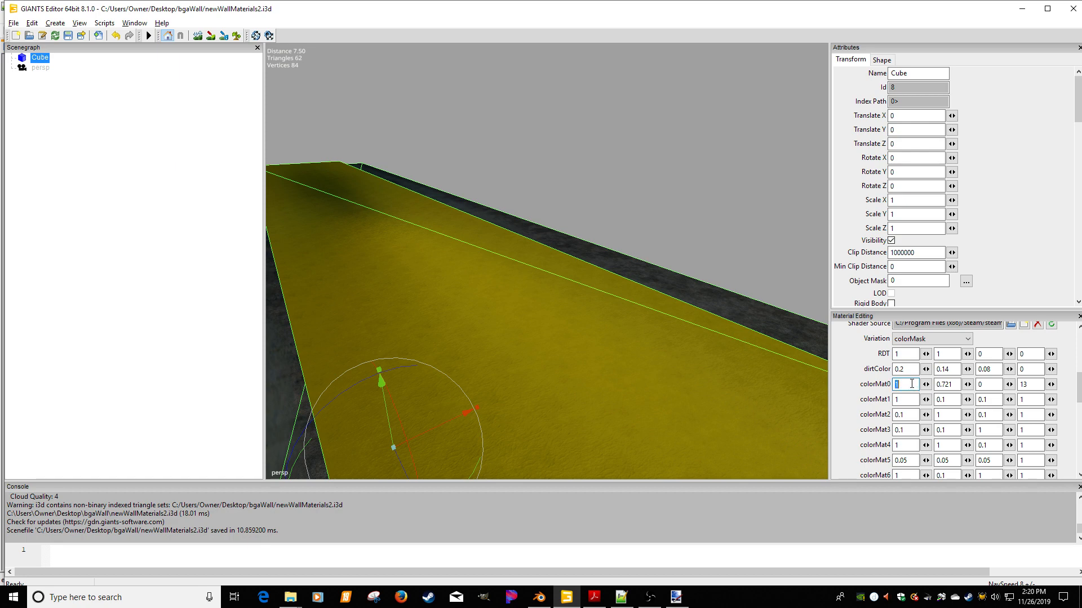
pyautogui.write('.82')
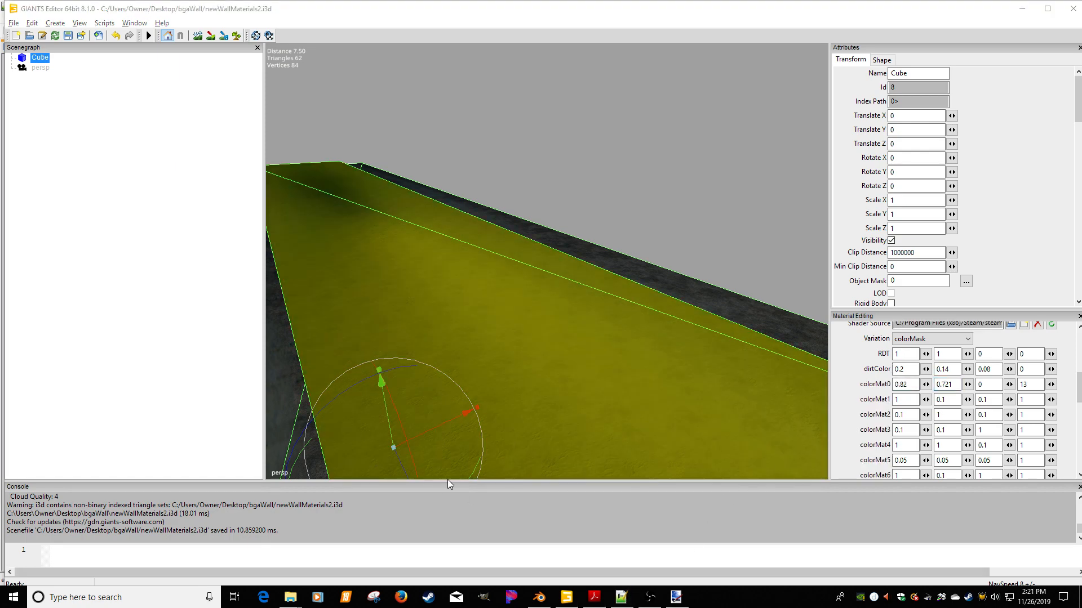
# Set colorMat0's second value to KRAMER_ORANGE's 0.1785 and check that colour's third value in brandColors.xml
pyautogui.click(621, 598)
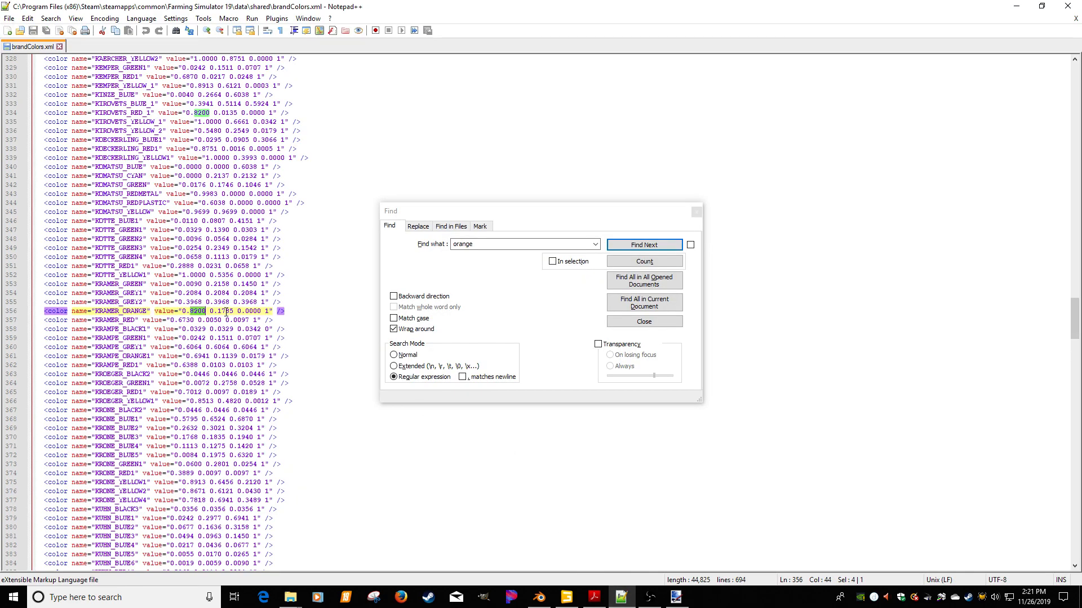
pyautogui.doubleClick(226, 312)
pyautogui.click(566, 597)
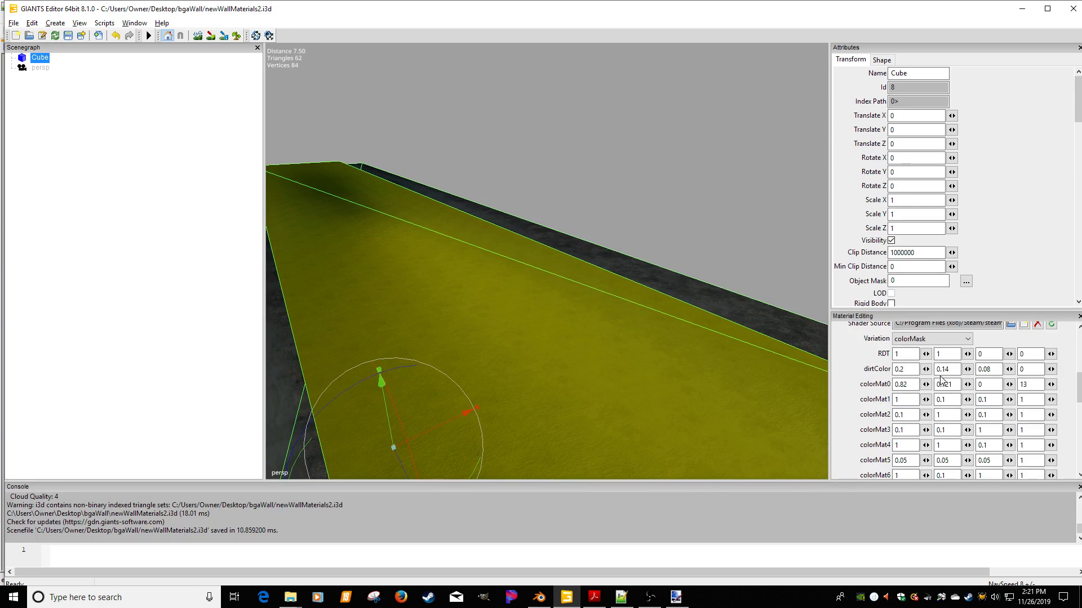
pyautogui.write('0.1785')
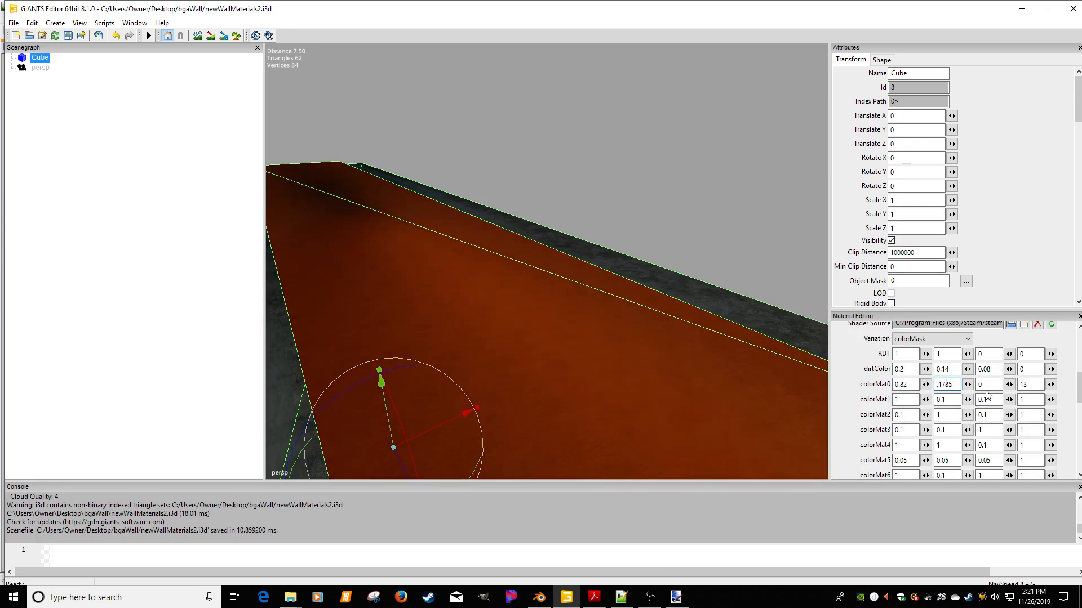
pyautogui.click(985, 385)
pyautogui.click(620, 598)
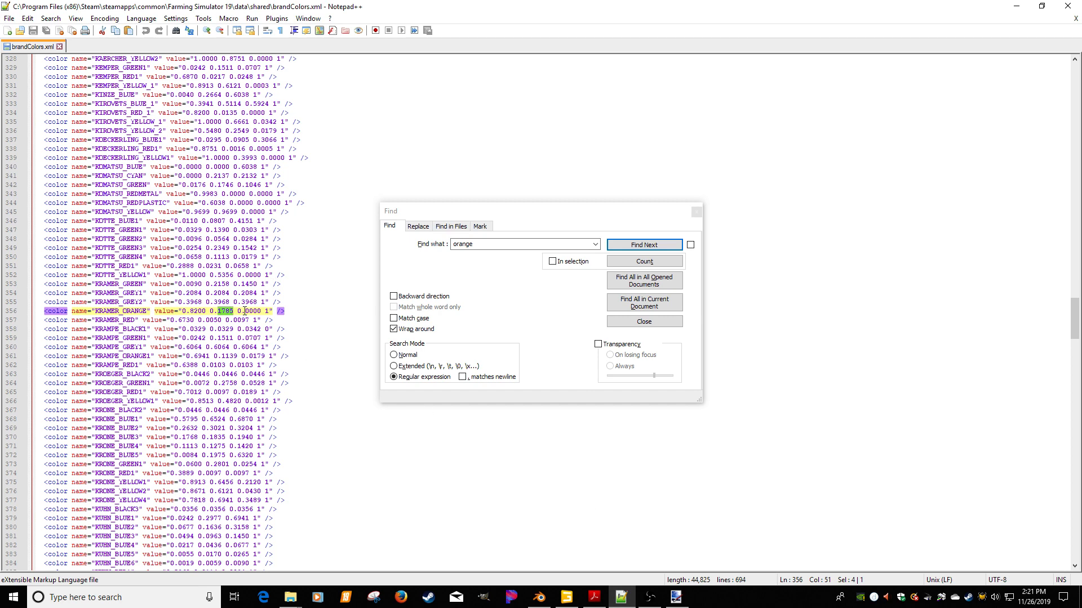
pyautogui.click(566, 597)
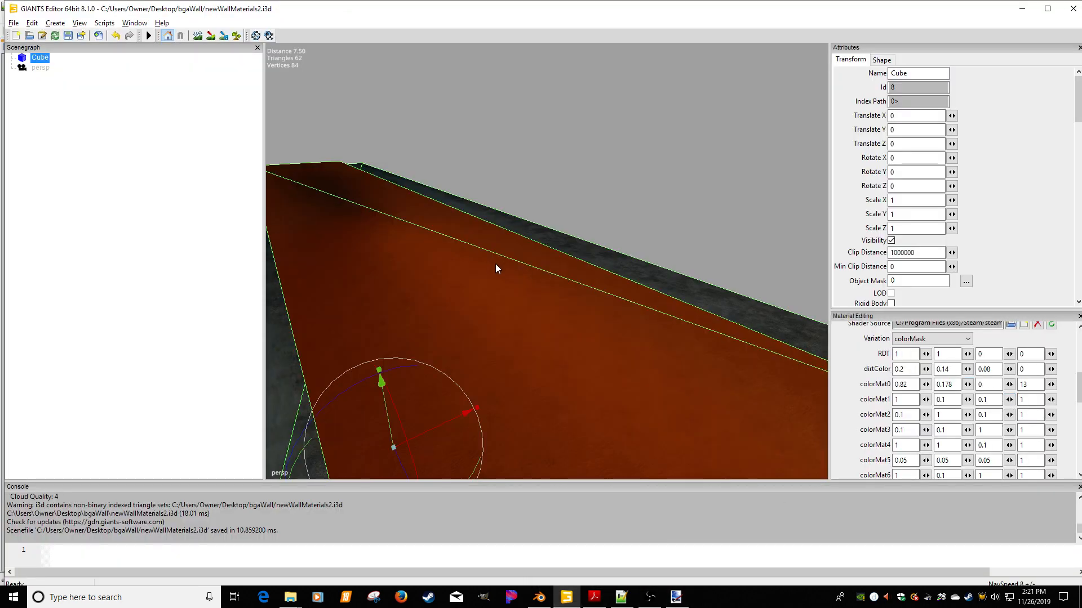
# Try 12 and then 1 as colorMat0's fourth value, examining the orange strip on top of the wall
pyautogui.moveTo(495, 263); pyautogui.dragTo(459, 247, button='middle')
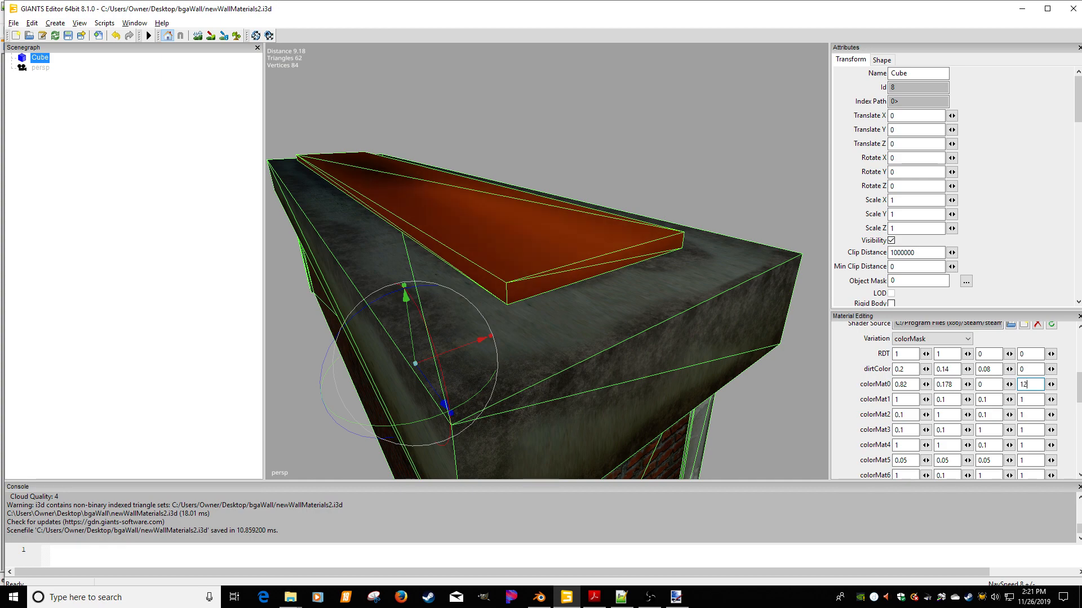
pyautogui.keyDown('alt'); pyautogui.moveTo(698, 331); pyautogui.dragTo(757, 328, button='right'); pyautogui.keyUp('alt')
pyautogui.moveTo(756, 327); pyautogui.dragTo(716, 346, button='middle')
pyautogui.keyDown('alt'); pyautogui.moveTo(716, 346); pyautogui.dragTo(663, 347); pyautogui.keyUp('alt')
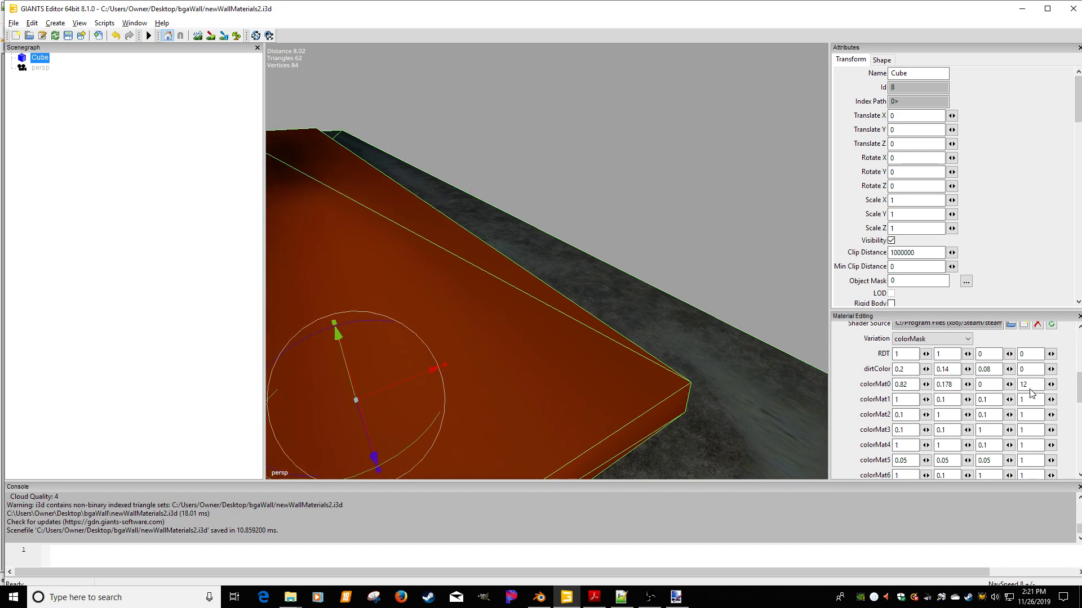
pyautogui.moveTo(1031, 385); pyautogui.dragTo(969, 369)
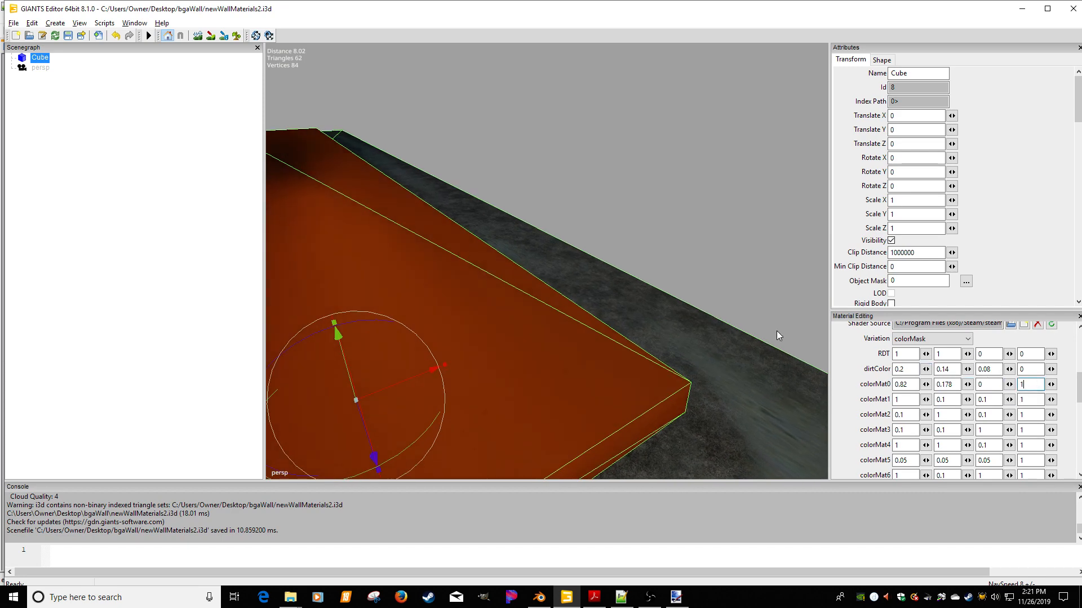
pyautogui.click(992, 399)
# Consult the material chart in FS19VehicleMaterialSystem.pdf, set colorMat0's fourth value to 26, and inspect the wall's top with nothing selected
pyautogui.click(593, 597)
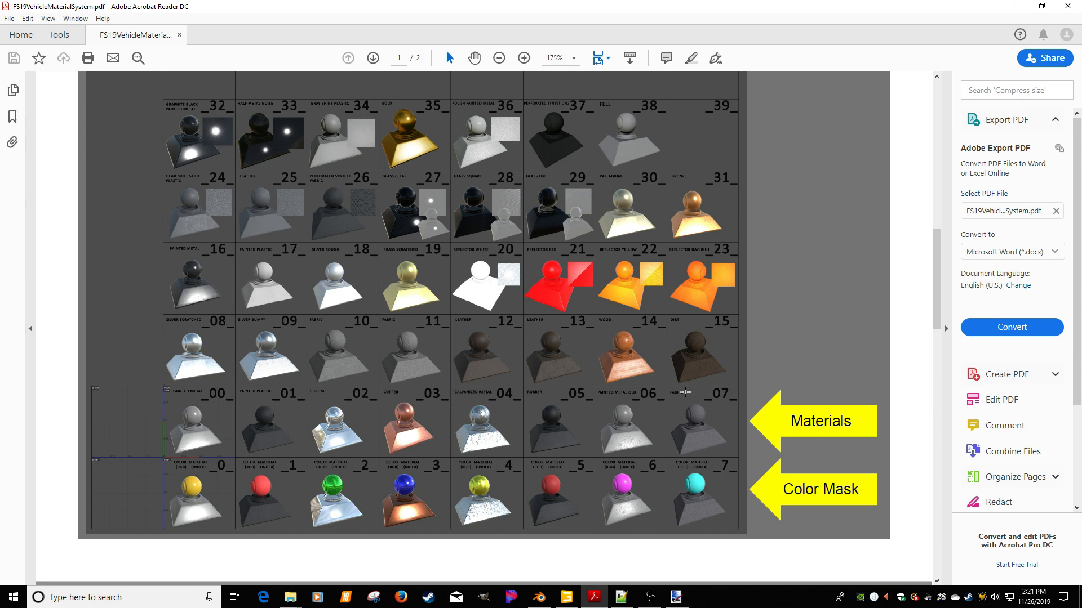
pyautogui.click(566, 597)
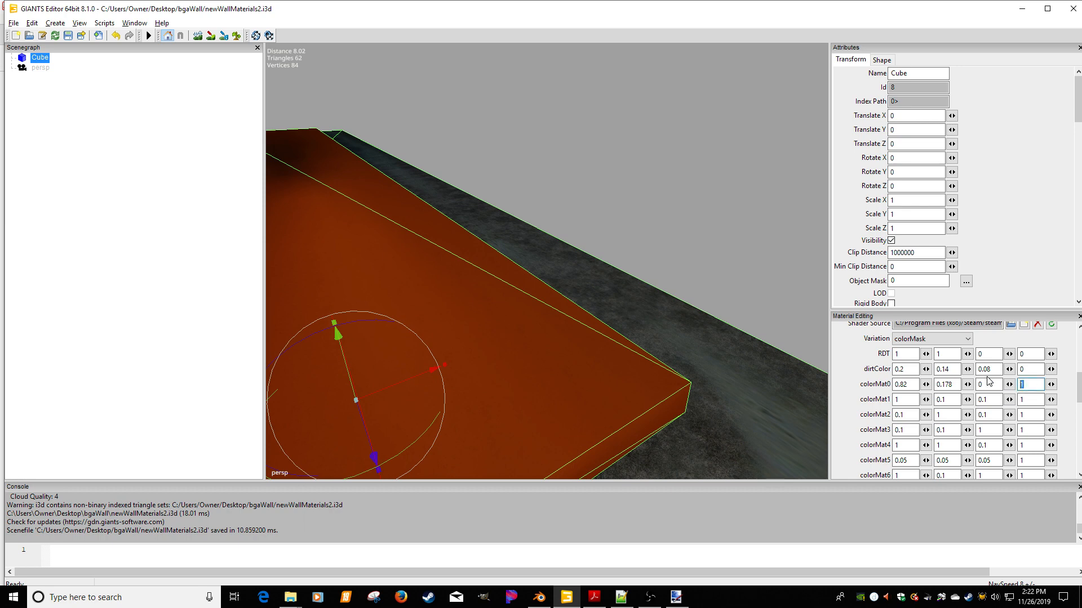
pyautogui.write('26')
pyautogui.moveTo(638, 305)
pyautogui.mouseDown(button='right')
pyautogui.moveTo(613, 299)
pyautogui.moveTo(641, 285)
pyautogui.moveTo(621, 283)
pyautogui.moveTo(631, 285)
pyautogui.mouseUp(button='right')
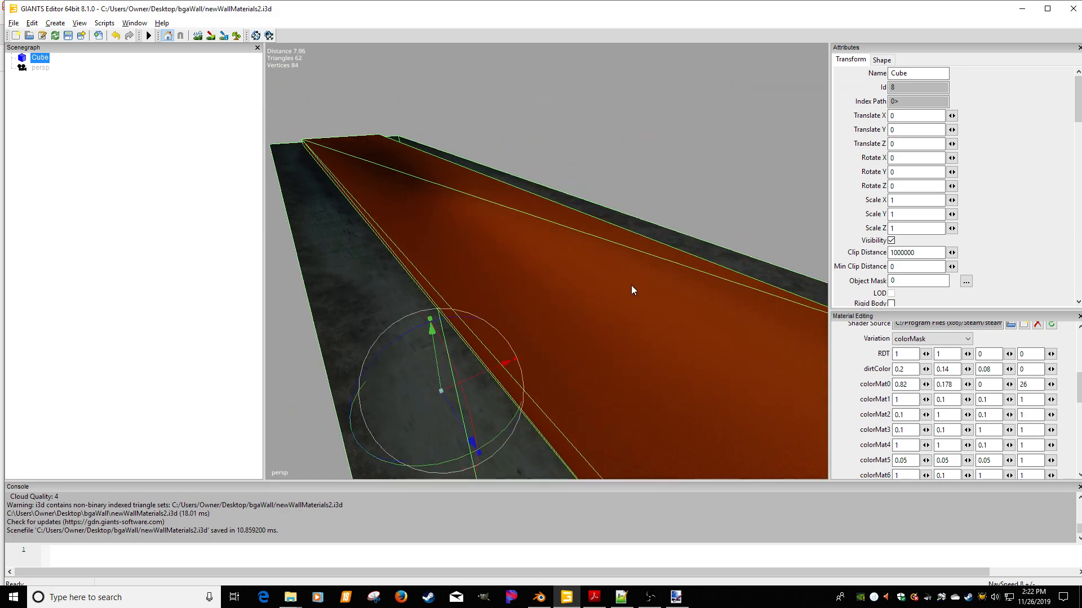
pyautogui.keyDown('alt'); pyautogui.moveTo(631, 285); pyautogui.dragTo(614, 231); pyautogui.keyUp('alt')
pyautogui.scroll(-4, 619, 291)
pyautogui.click(565, 191)
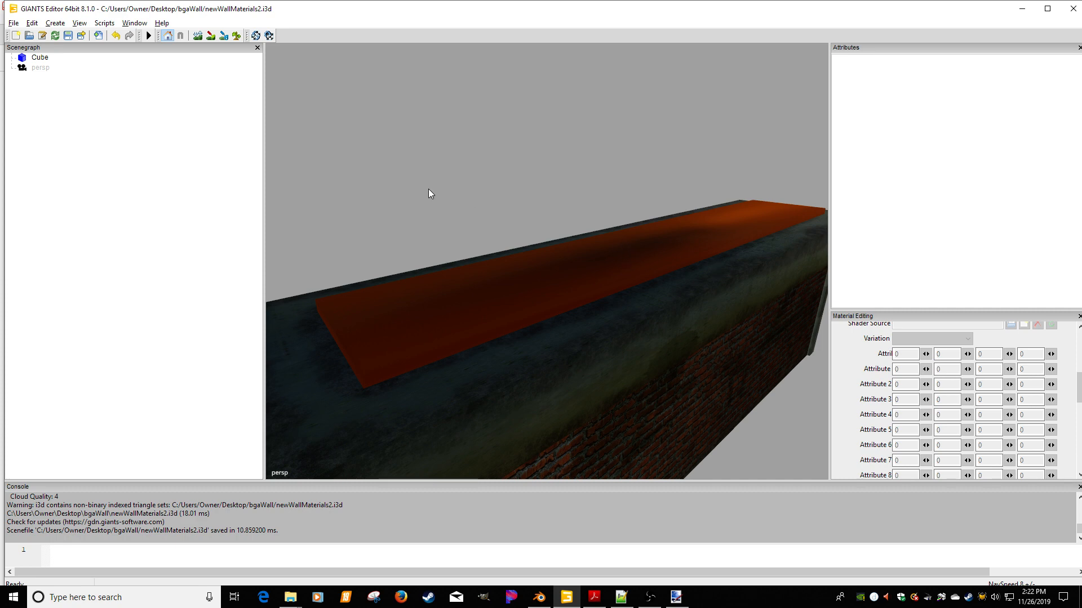
# Close newWallMaterials2.i3d without saving changes, then dismiss the search and minimize Notepad++
pyautogui.click(1072, 8)
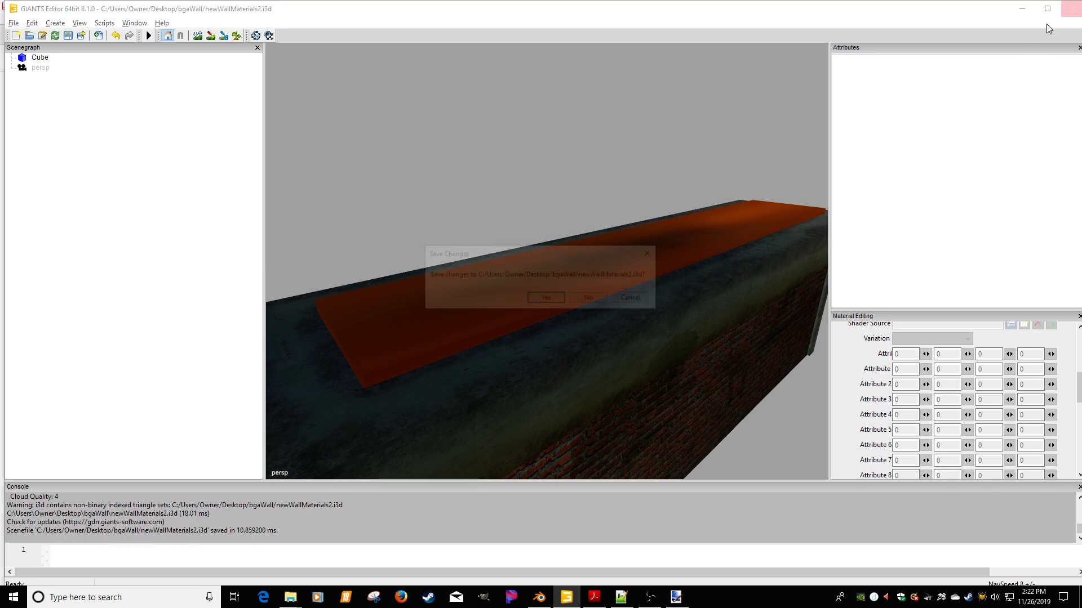
pyautogui.click(592, 298)
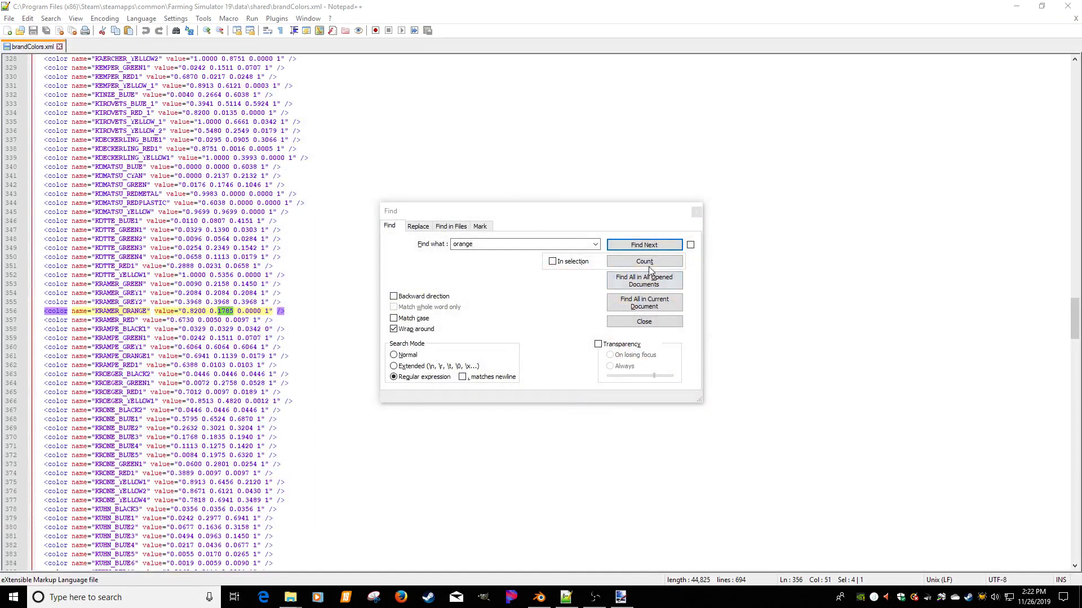
pyautogui.click(644, 322)
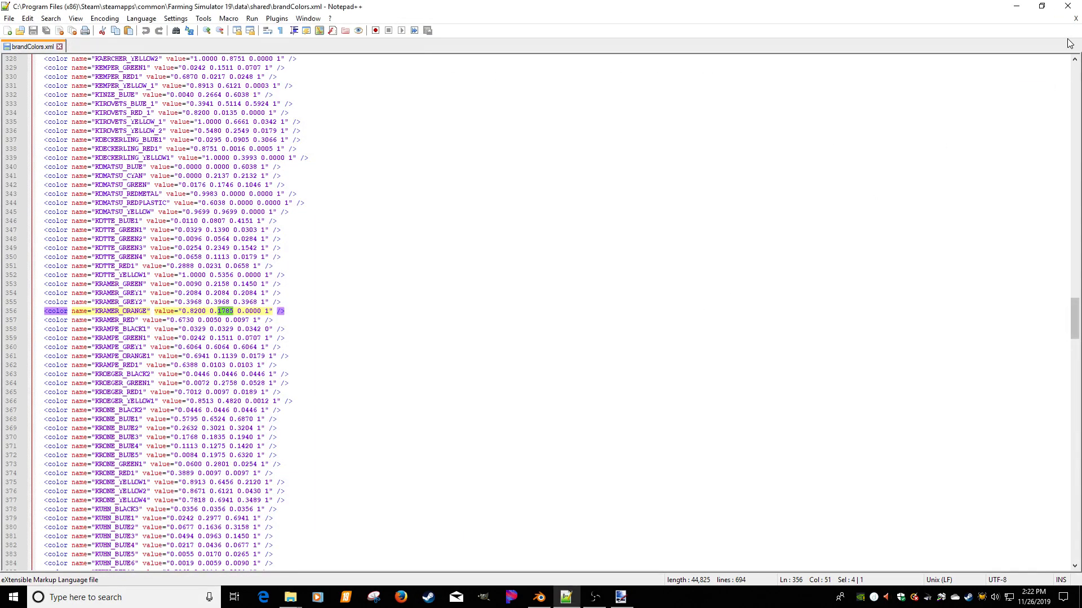
pyautogui.click(1015, 7)
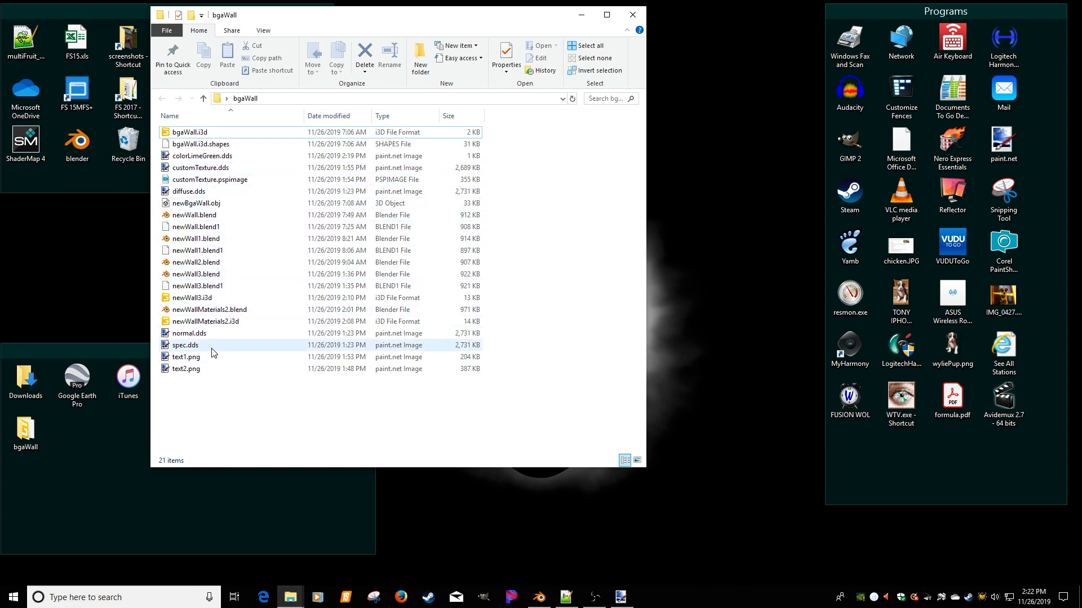
# Open diffuse.dds, spec.dds and normal.dds from the bgaWall folder in paint.net
pyautogui.doubleClick(189, 191)
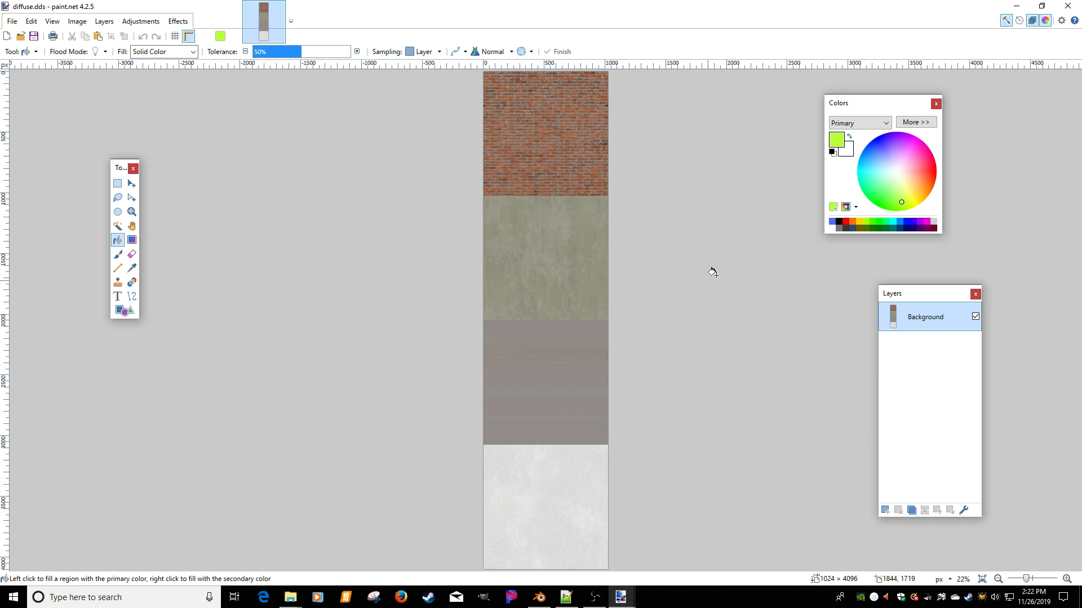
pyautogui.click(1016, 6)
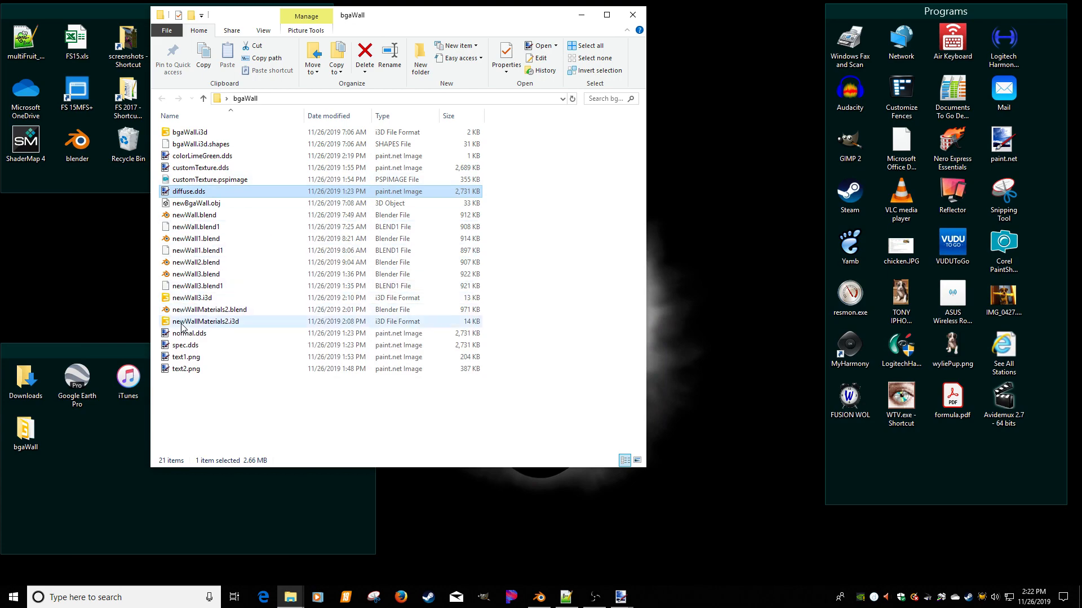
pyautogui.click(185, 346)
pyautogui.doubleClick(185, 345)
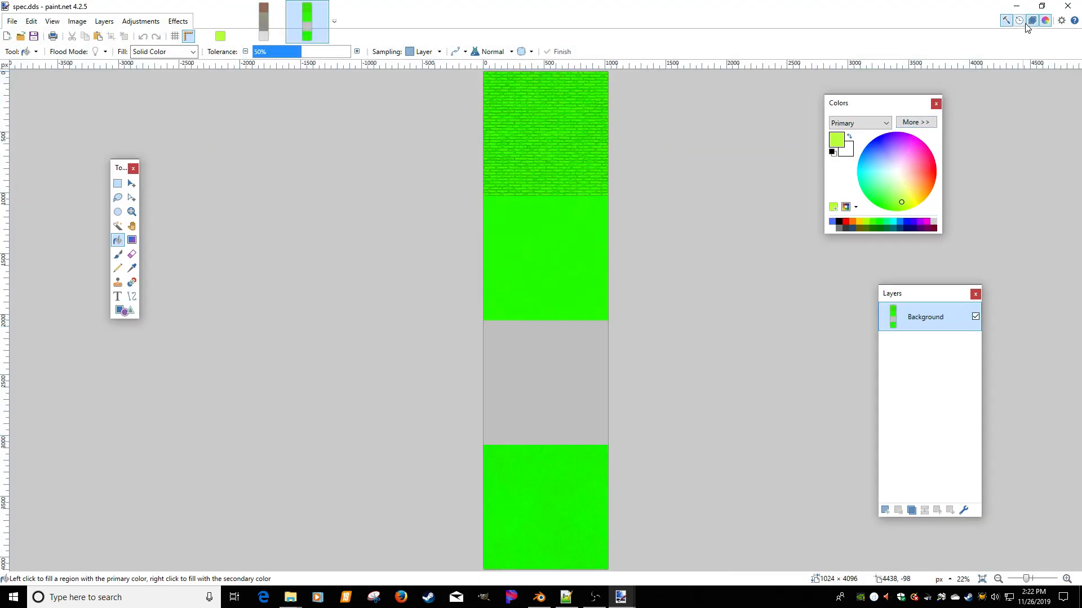
pyautogui.click(1018, 6)
pyautogui.doubleClick(195, 333)
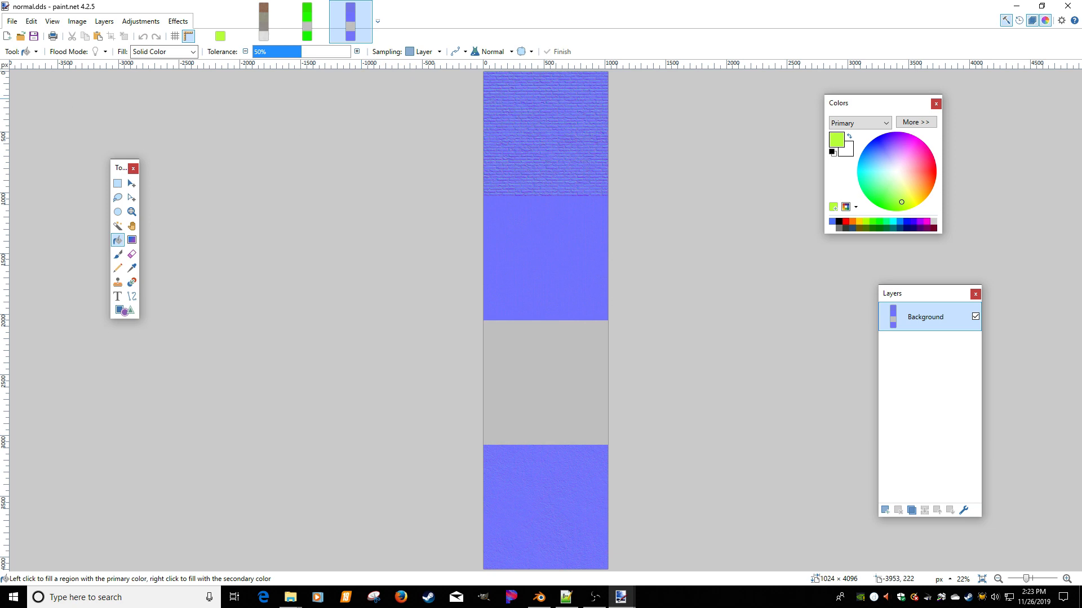
# Create a new blank image of 1024 by 1024 pixels
pyautogui.click(7, 36)
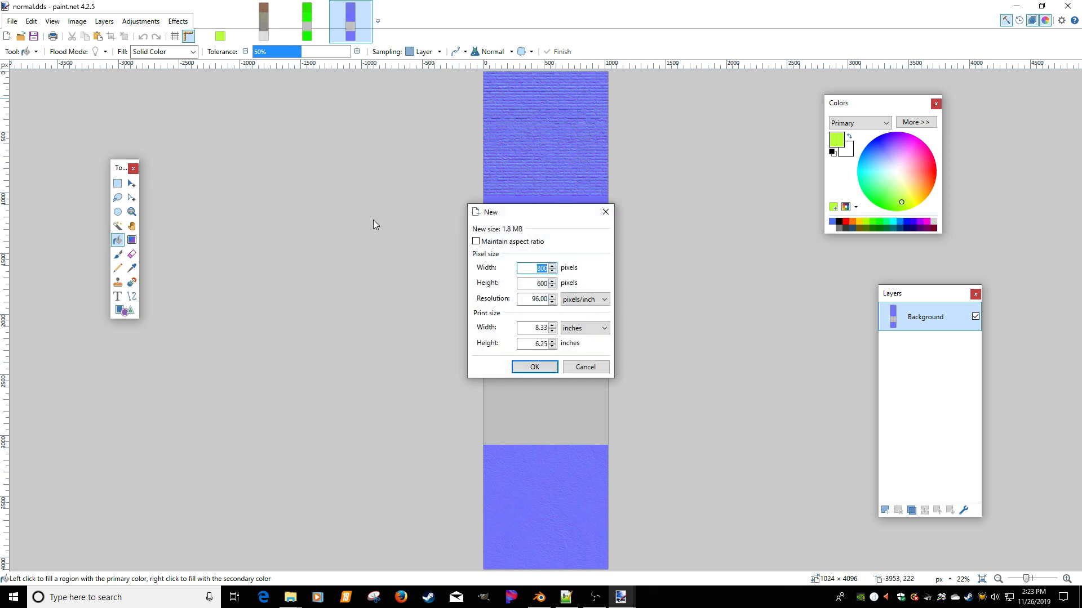
pyautogui.write('1024')
pyautogui.press('Tab')
pyautogui.write('1024')
pyautogui.press('Return')
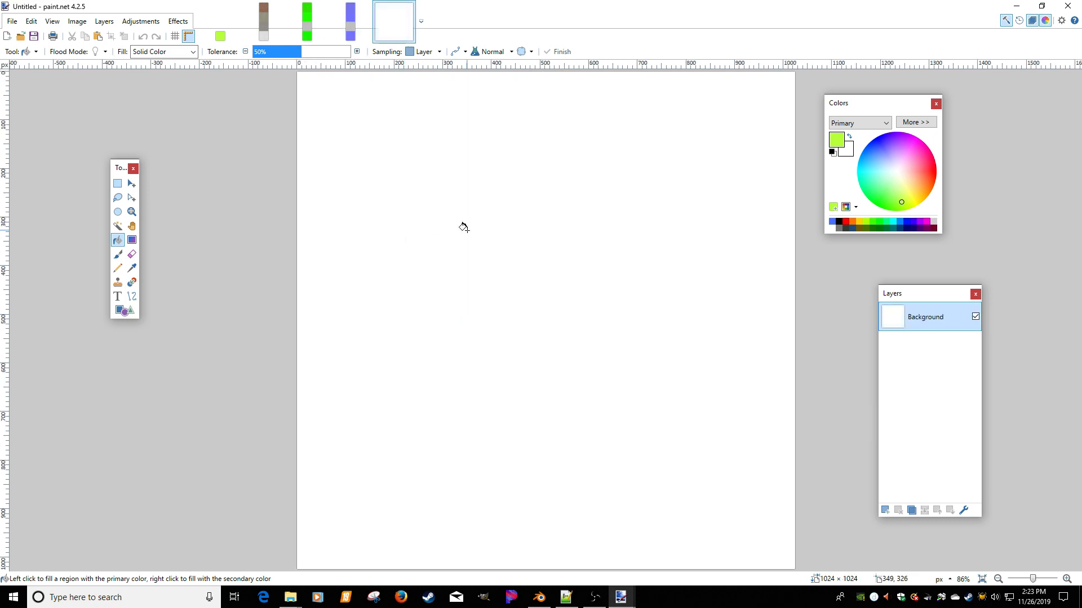
# Copy the brick section at the top of diffuse.dds, about 1024 by 1020 pixels, into the blank image
pyautogui.click(275, 37)
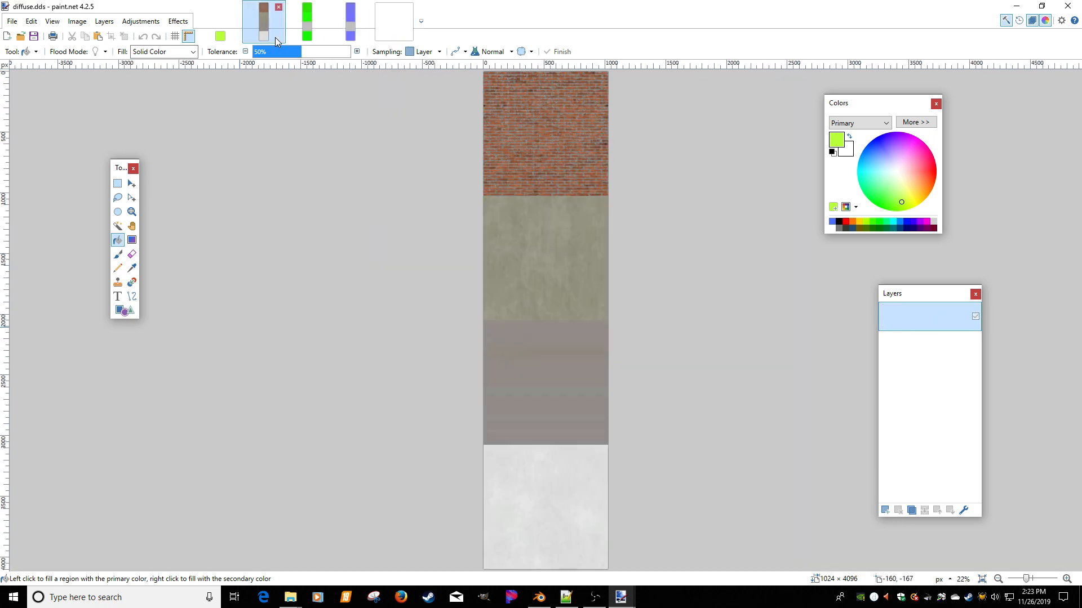
pyautogui.click(117, 183)
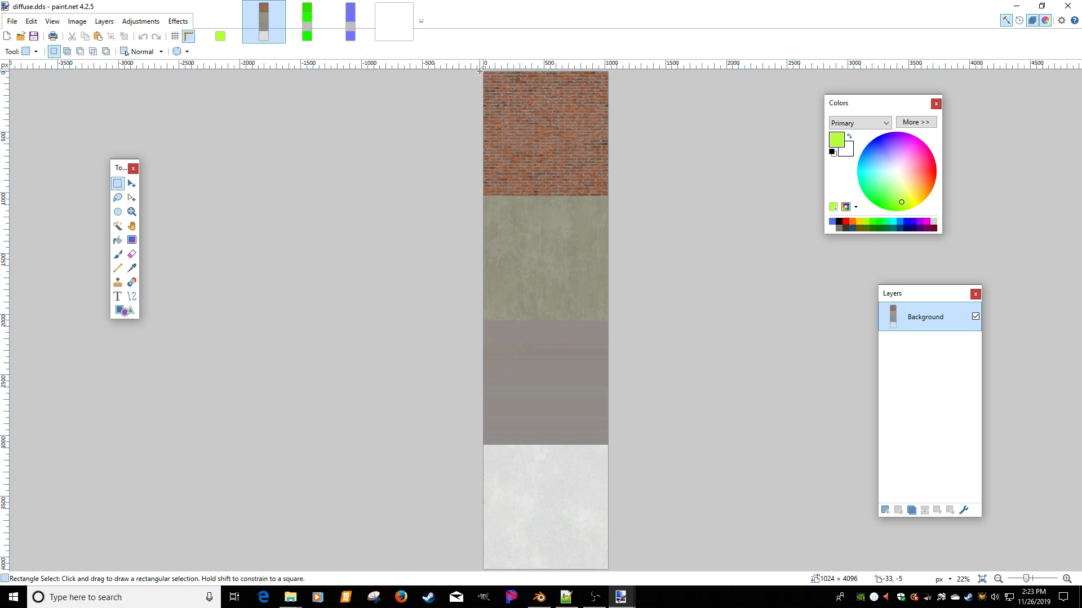
pyautogui.moveTo(481, 71); pyautogui.dragTo(622, 194)
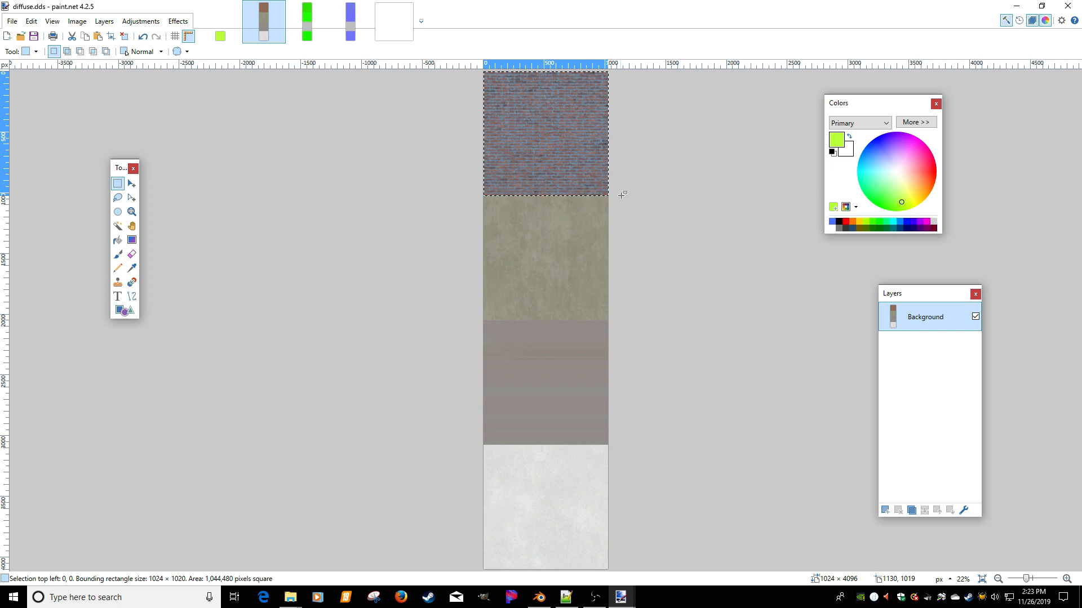
pyautogui.click(394, 31)
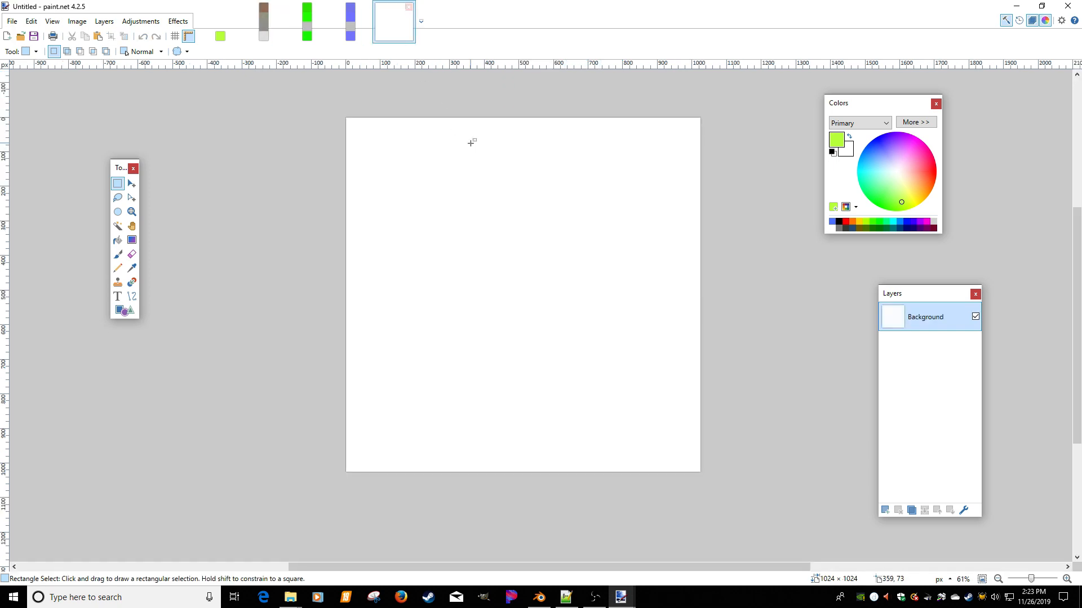
pyautogui.hotkey('ctrl', 'v')
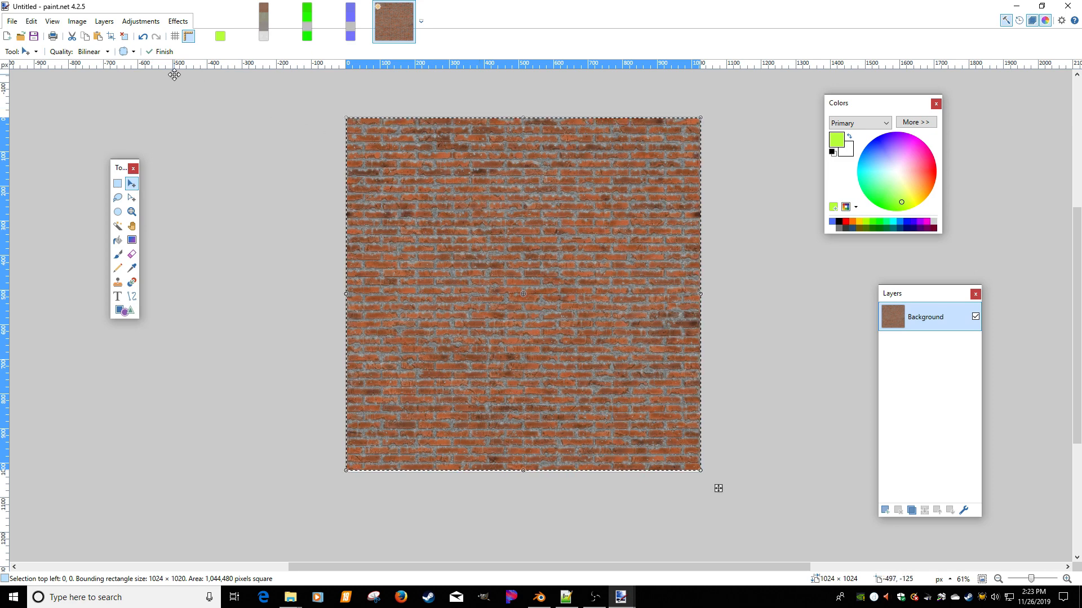
# Extend the brick image's canvas height to 2048 pixels, anchored at the top
pyautogui.click(81, 23)
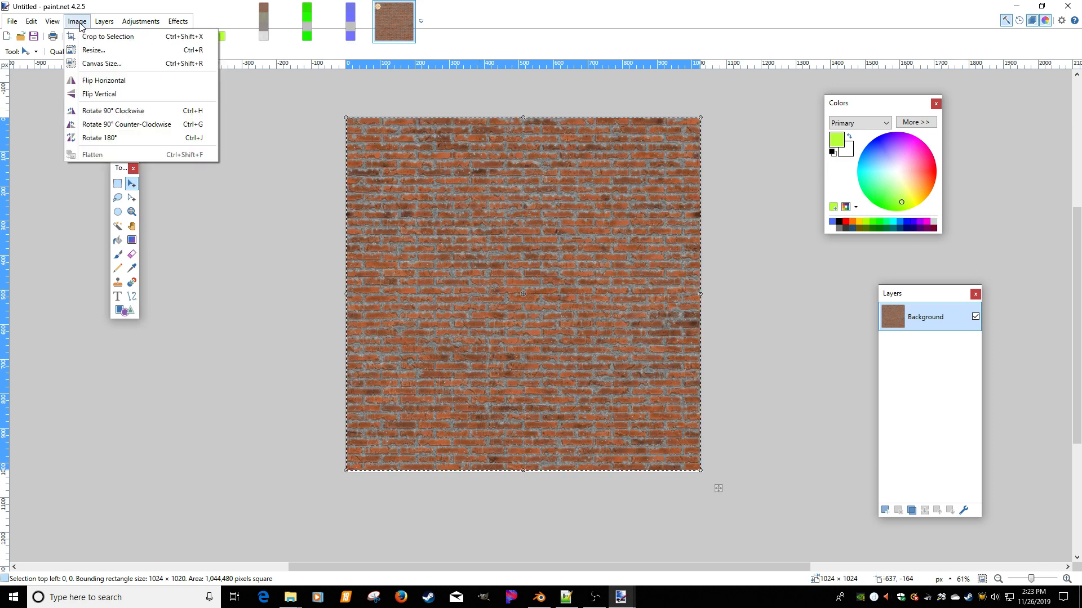
pyautogui.click(90, 66)
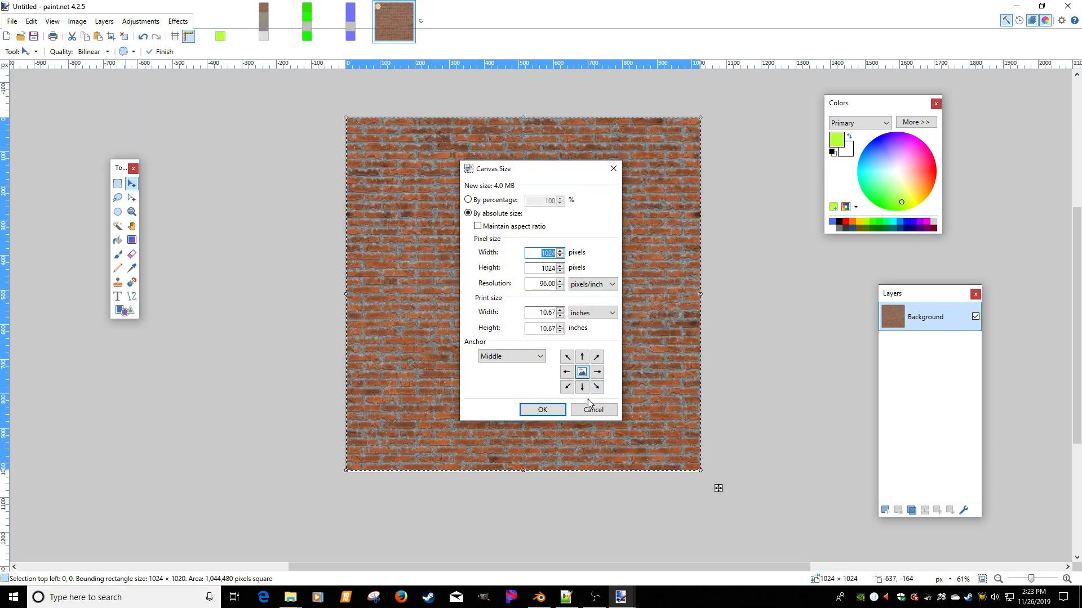
pyautogui.click(582, 357)
pyautogui.press('Tab')
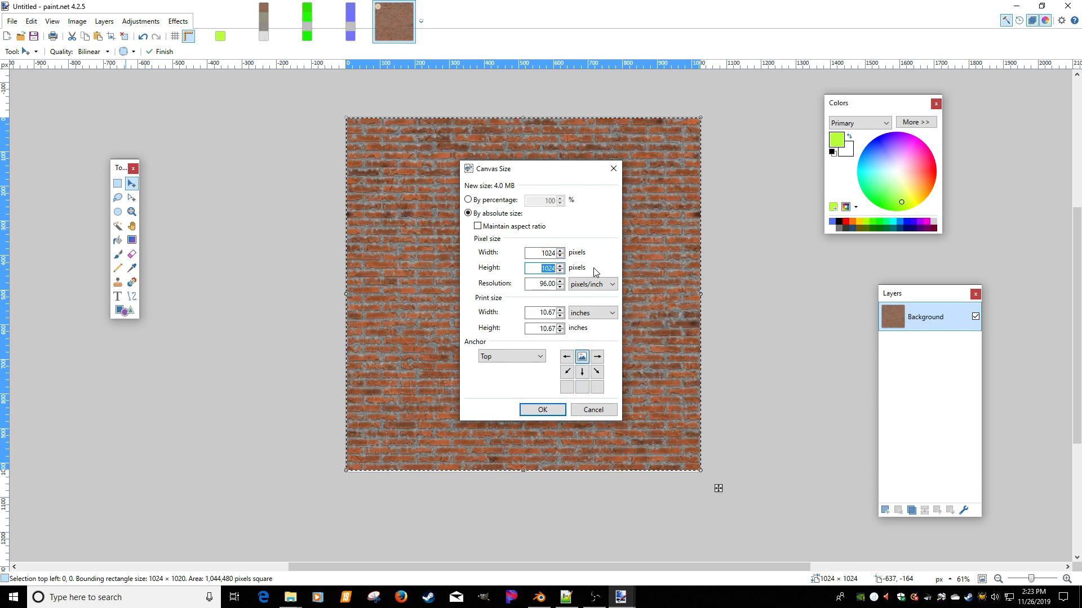
pyautogui.write('2048')
pyautogui.press('Return')
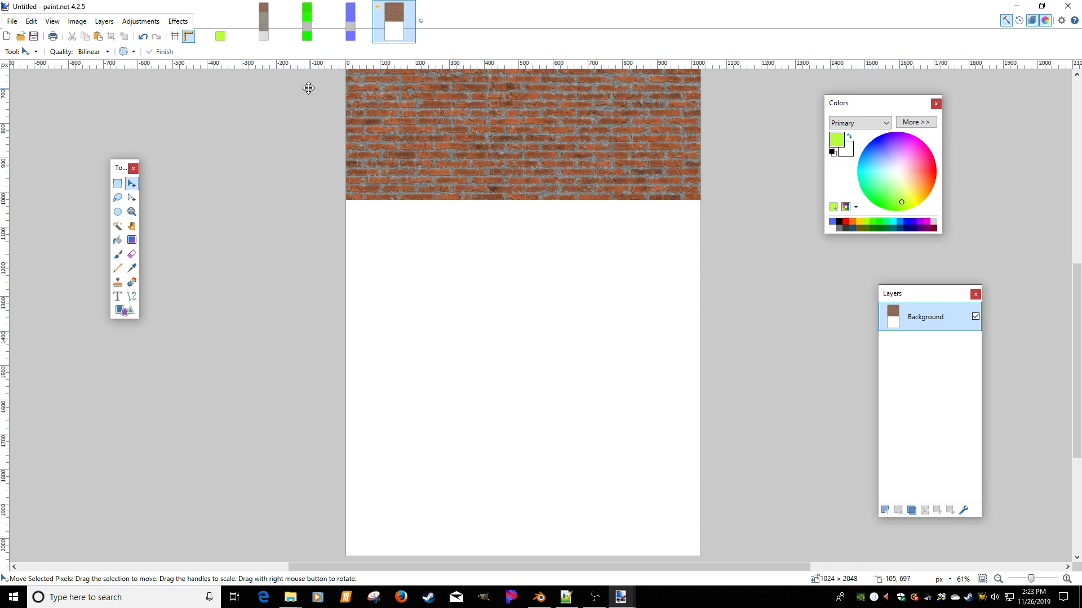
# Copy the greenish concrete section below the bricks in diffuse.dds, about 1024 by 1005 pixels, into a new image
pyautogui.click(283, 37)
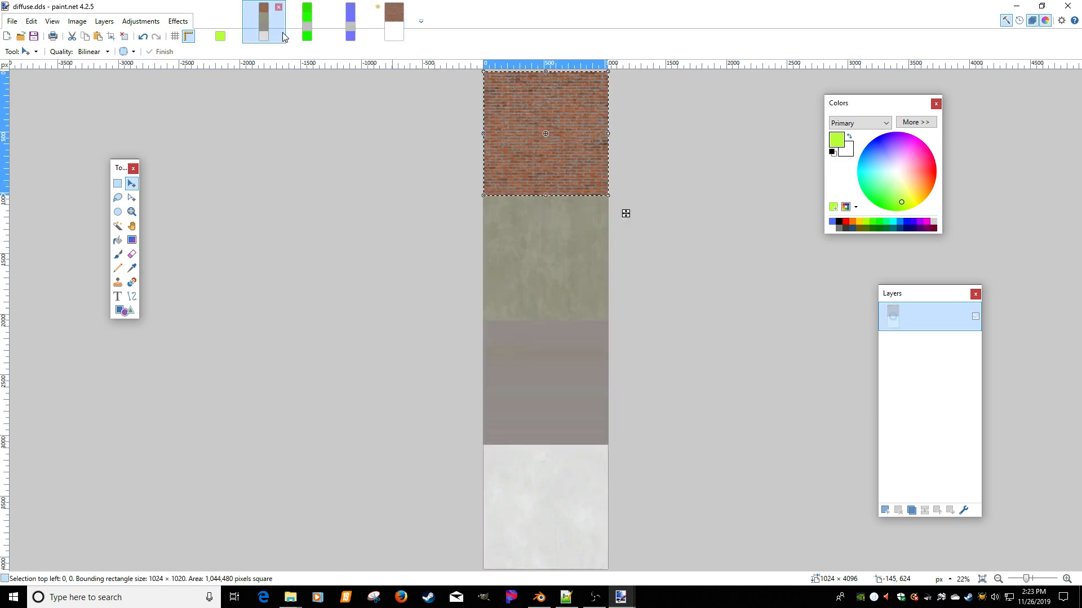
pyautogui.click(118, 183)
pyautogui.keyDown('ctrl'); pyautogui.scroll(2, 486, 204); pyautogui.keyUp('ctrl')
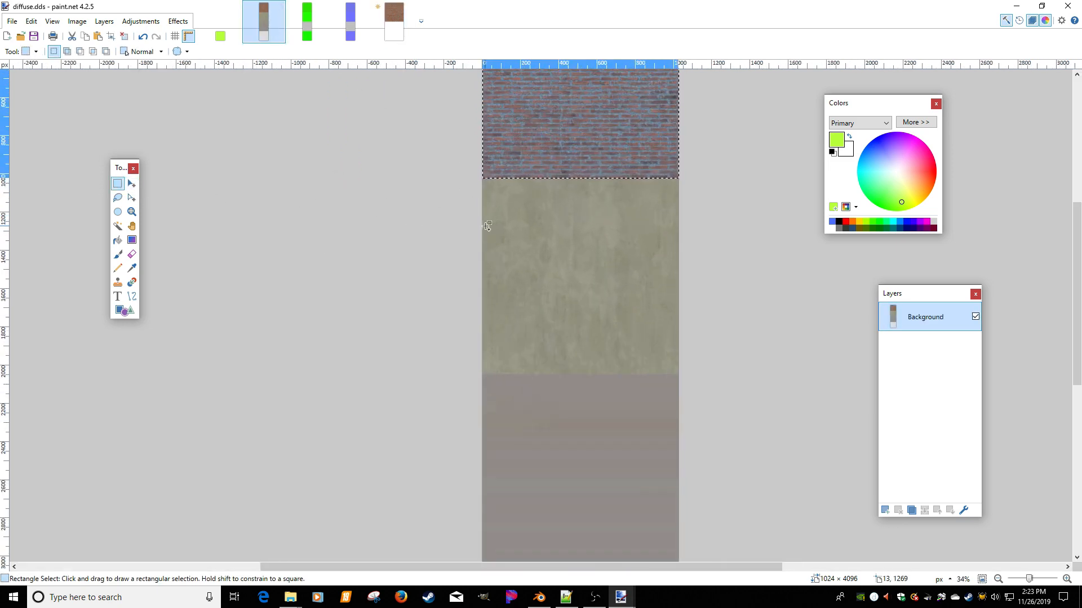
pyautogui.moveTo(483, 181); pyautogui.dragTo(704, 370)
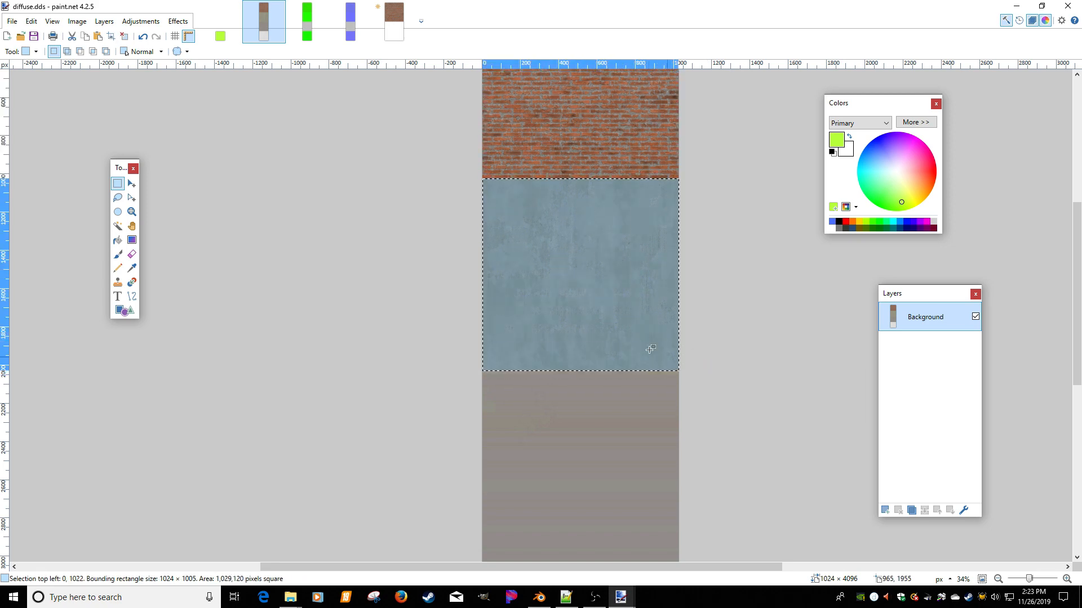
pyautogui.click(31, 21)
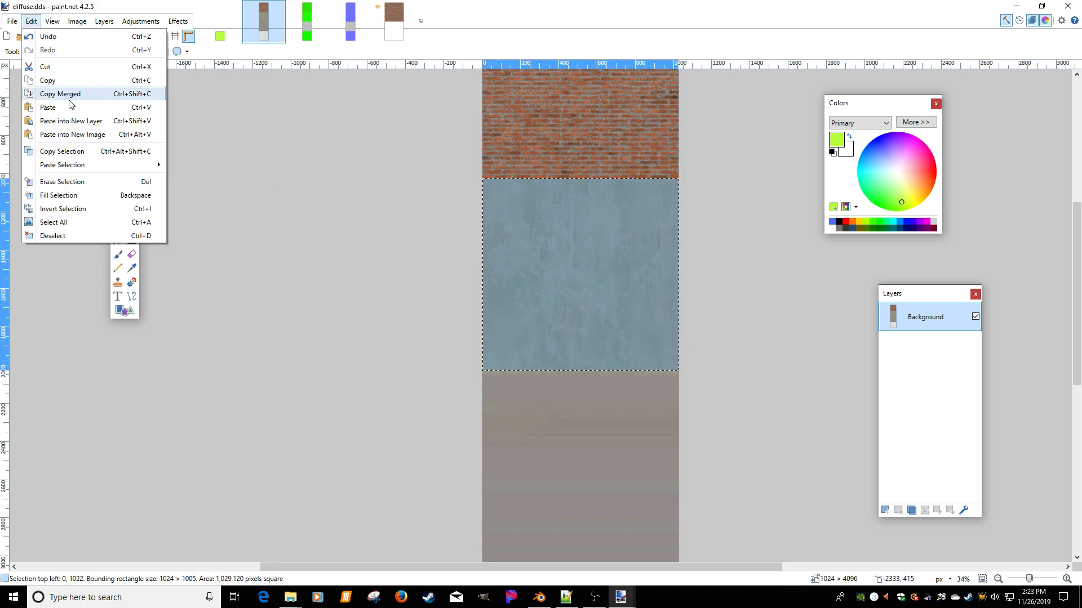
pyautogui.click(70, 134)
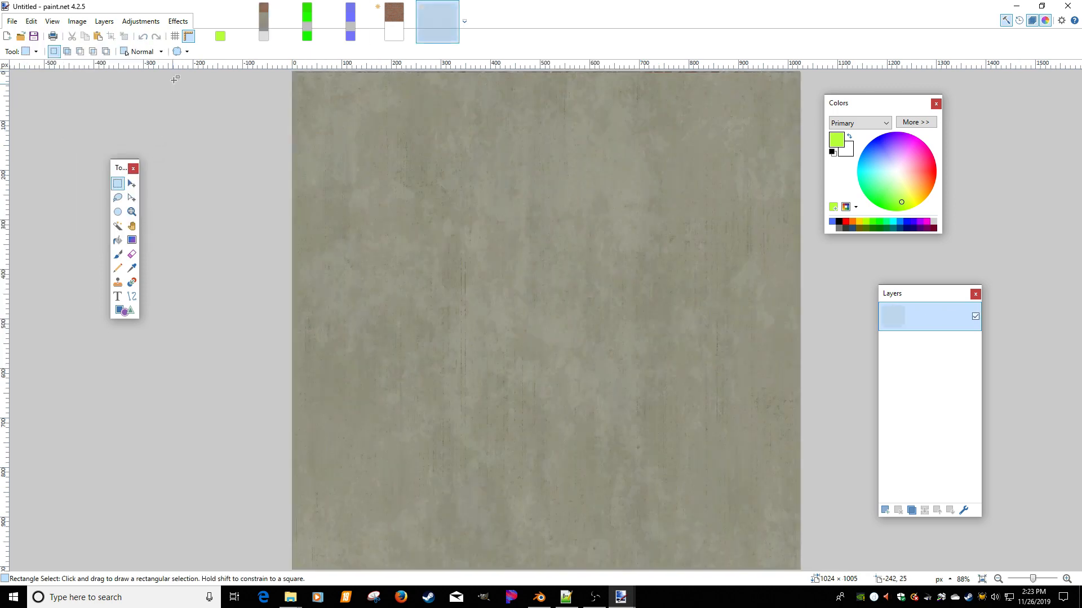
# Resize the concrete image to a height of 1024 pixels without maintaining the aspect ratio
pyautogui.click(77, 22)
pyautogui.click(91, 50)
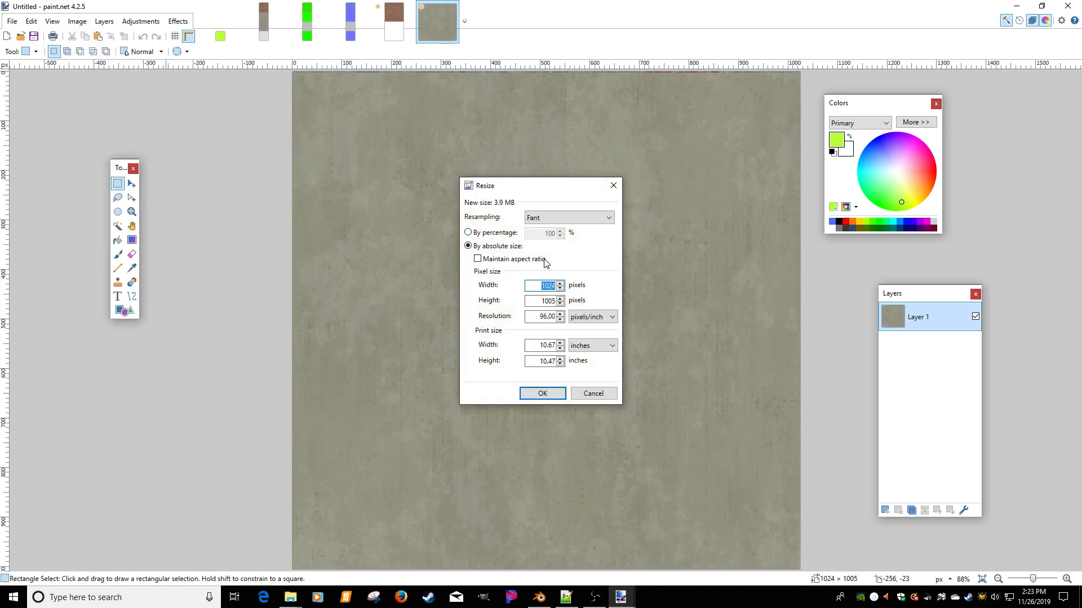
pyautogui.press('Tab')
pyautogui.write('1024')
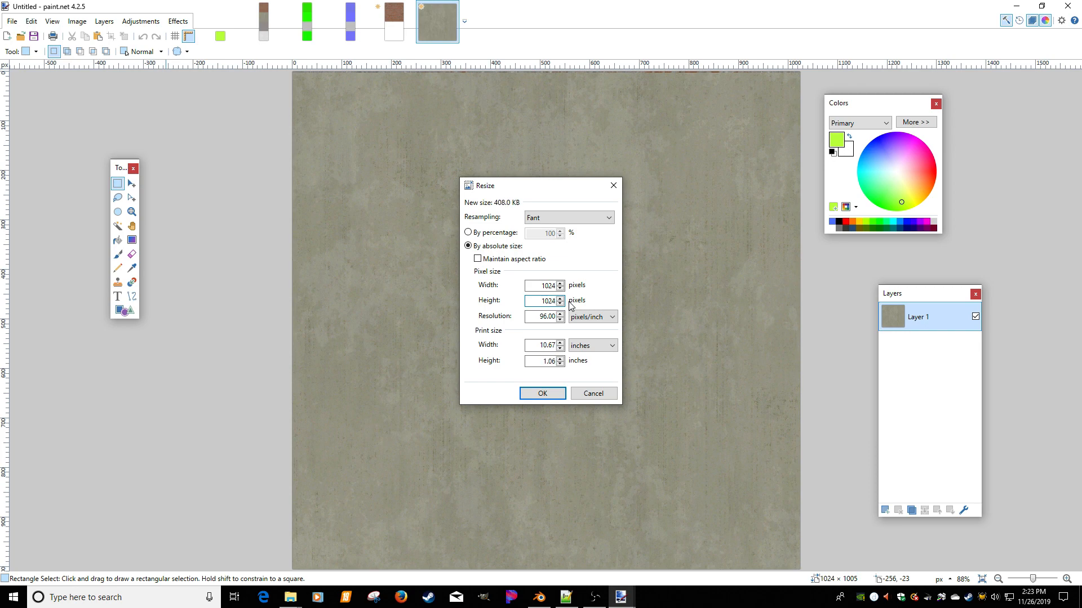
pyautogui.press('Return')
# Copy the whole concrete image and paste it as a new layer in the extended brick image
pyautogui.hotkey('ctrl', 'a')
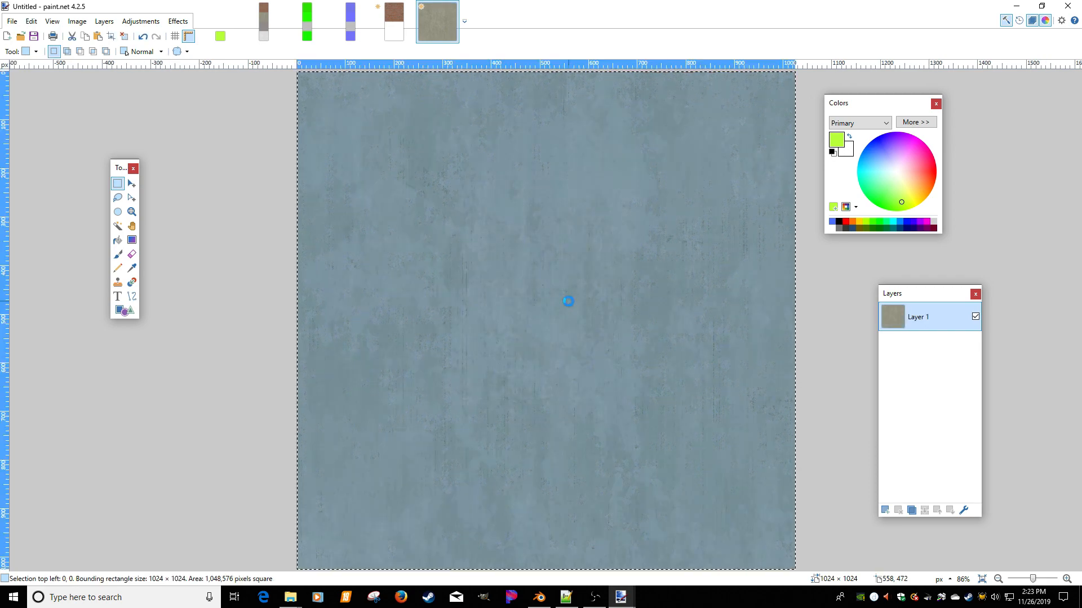
pyautogui.hotkey('ctrl', 'shift', 'Tab')
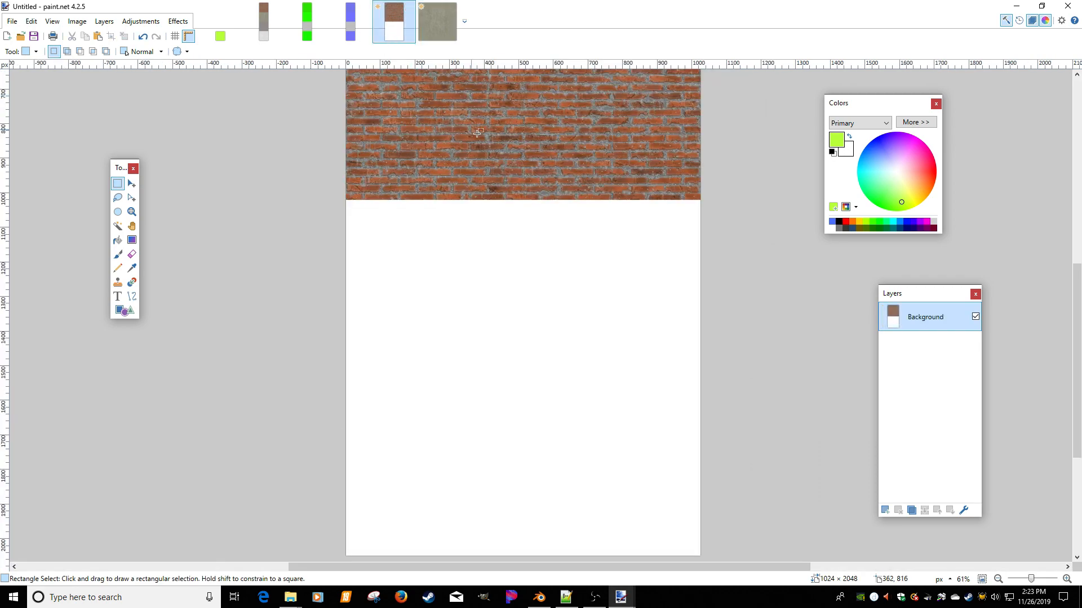
pyautogui.click(31, 21)
pyautogui.click(66, 122)
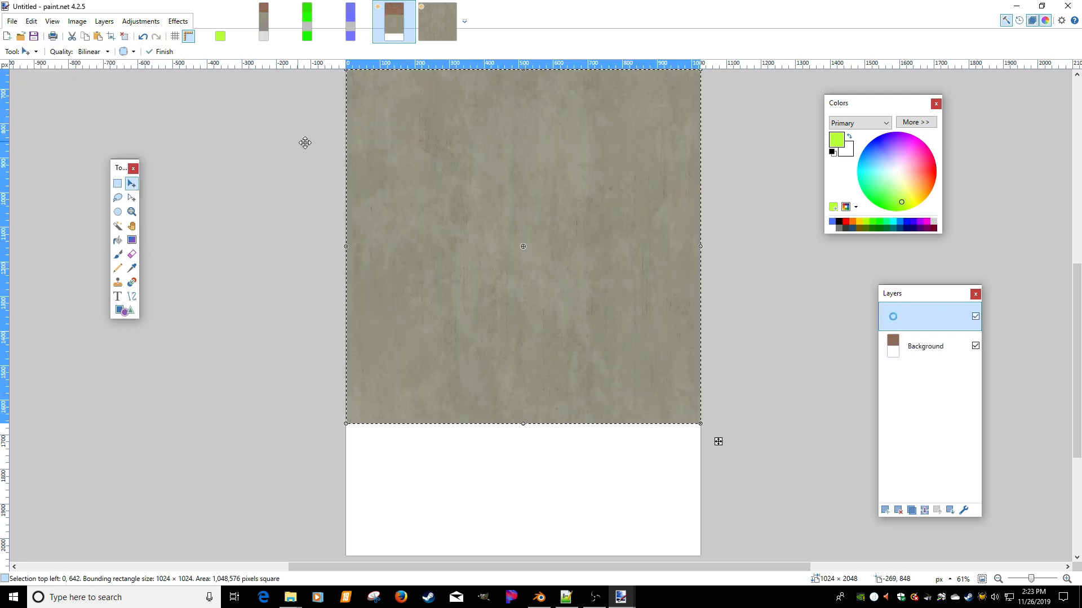
# Use Align Object on the whole canvas to place the concrete layer at Middle Bottom, directly beneath the bricks
pyautogui.scroll(-5, 404, 169)
pyautogui.keyDown('ctrl'); pyautogui.scroll(-3, 414, 170); pyautogui.keyUp('ctrl')
pyautogui.keyDown('ctrl'); pyautogui.scroll(-1, 410, 172); pyautogui.keyUp('ctrl')
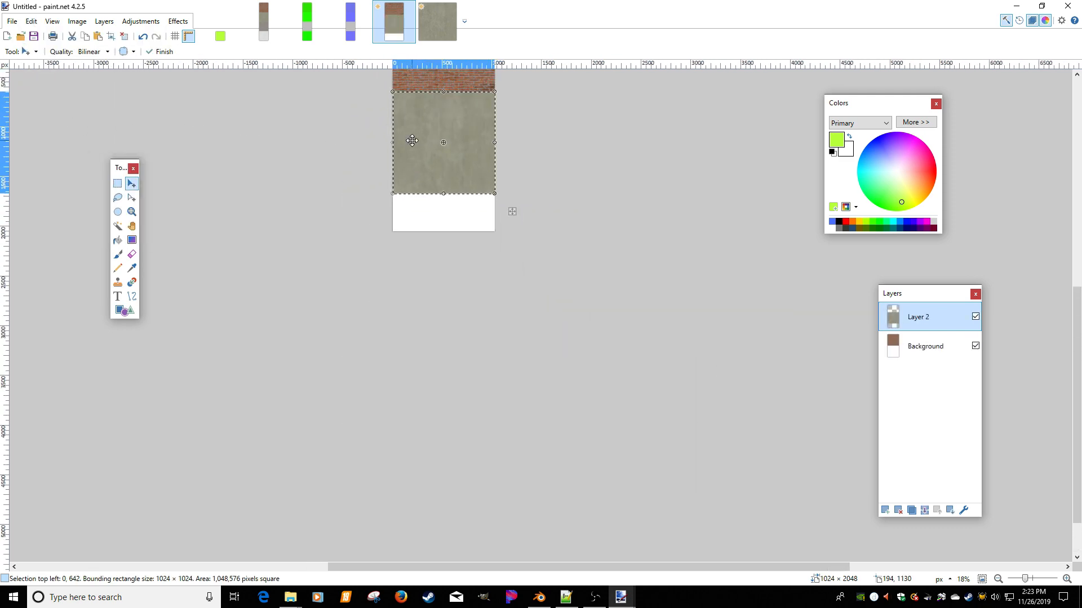
pyautogui.scroll(5, 411, 137)
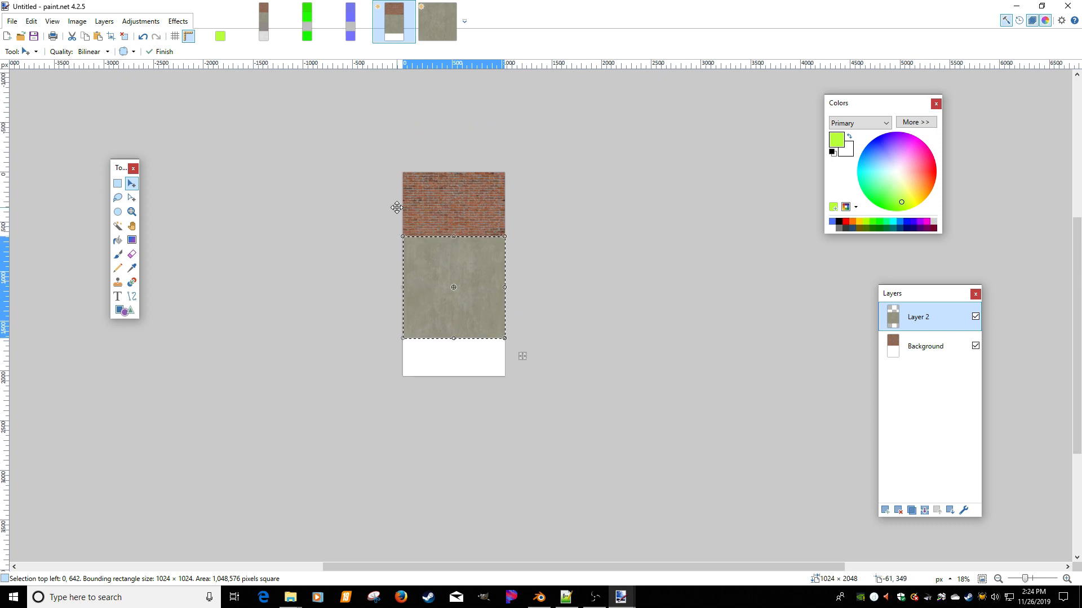
pyautogui.hotkey('ctrl', 'a')
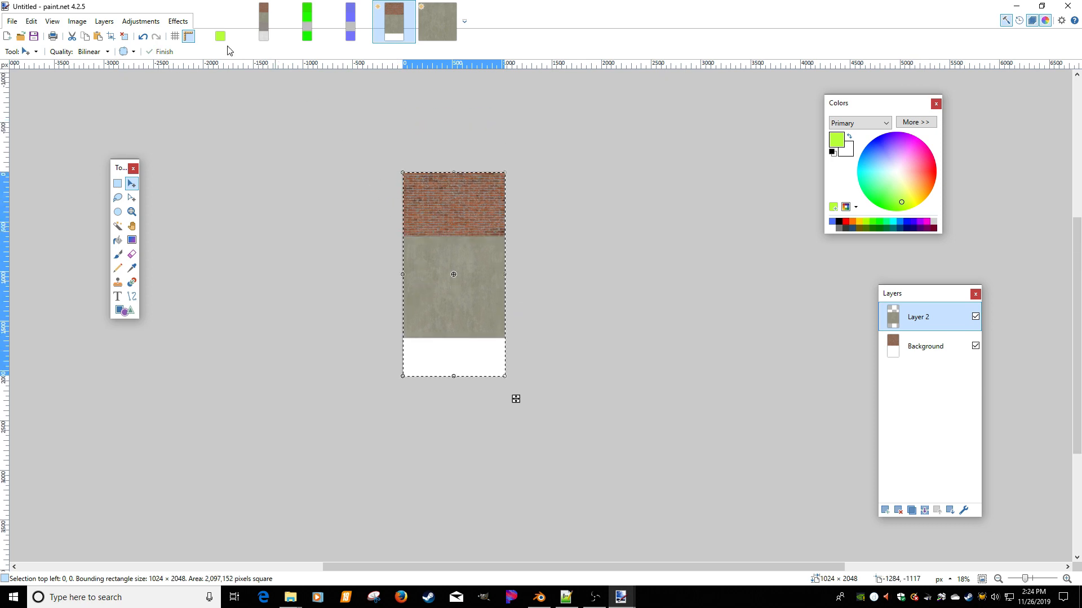
pyautogui.click(180, 22)
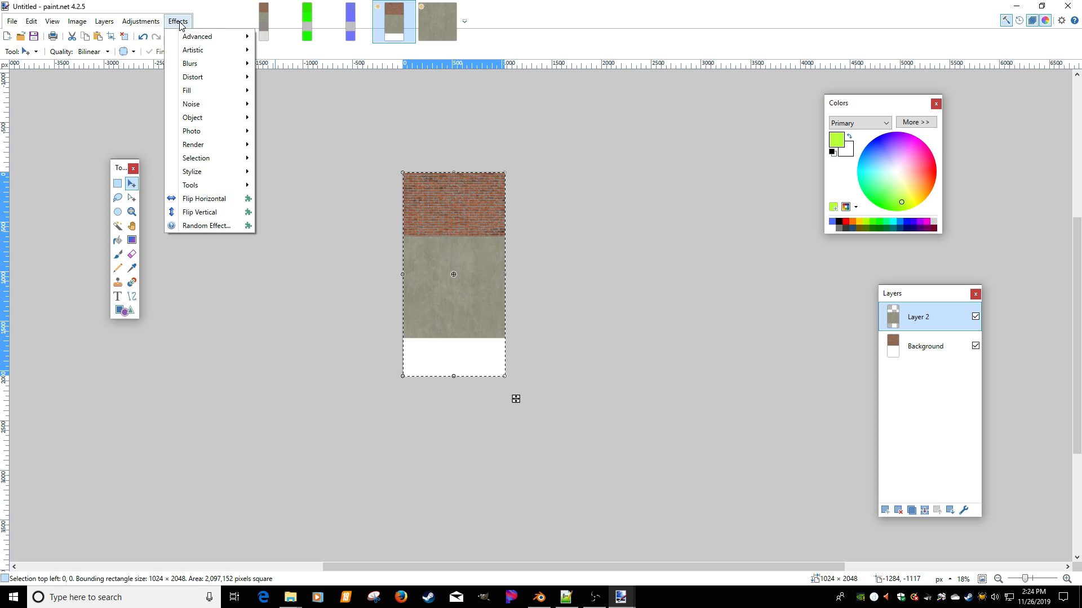
pyautogui.moveTo(214, 117)
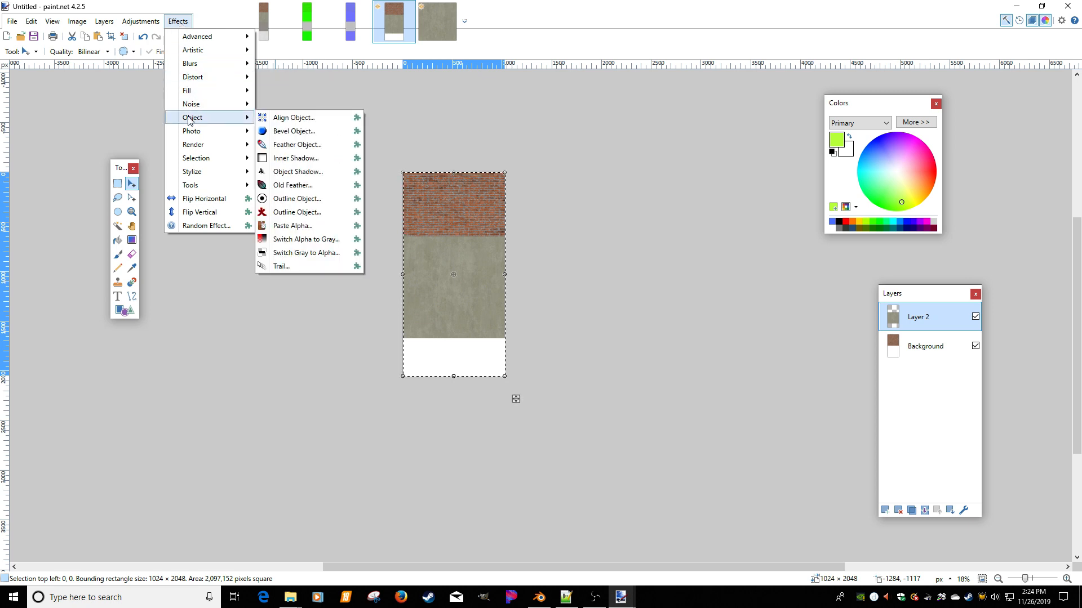
pyautogui.click(312, 119)
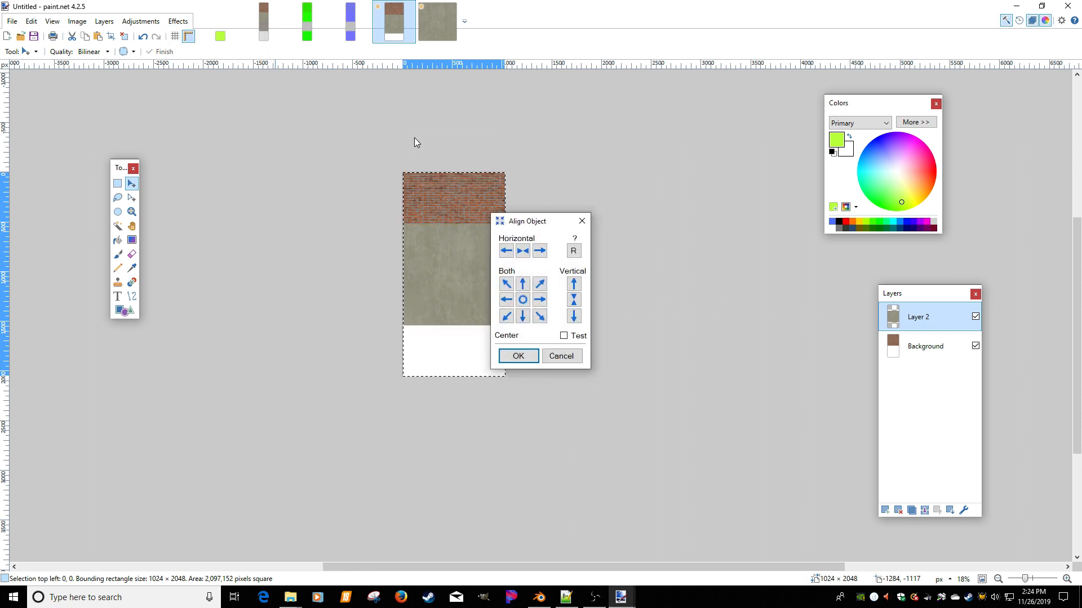
pyautogui.click(523, 317)
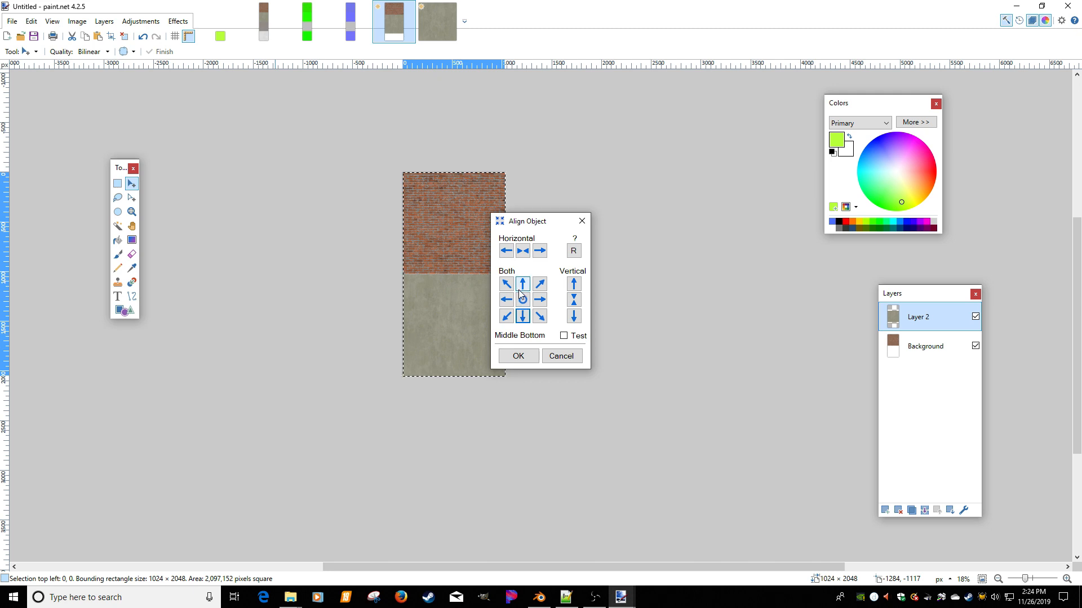
pyautogui.click(518, 356)
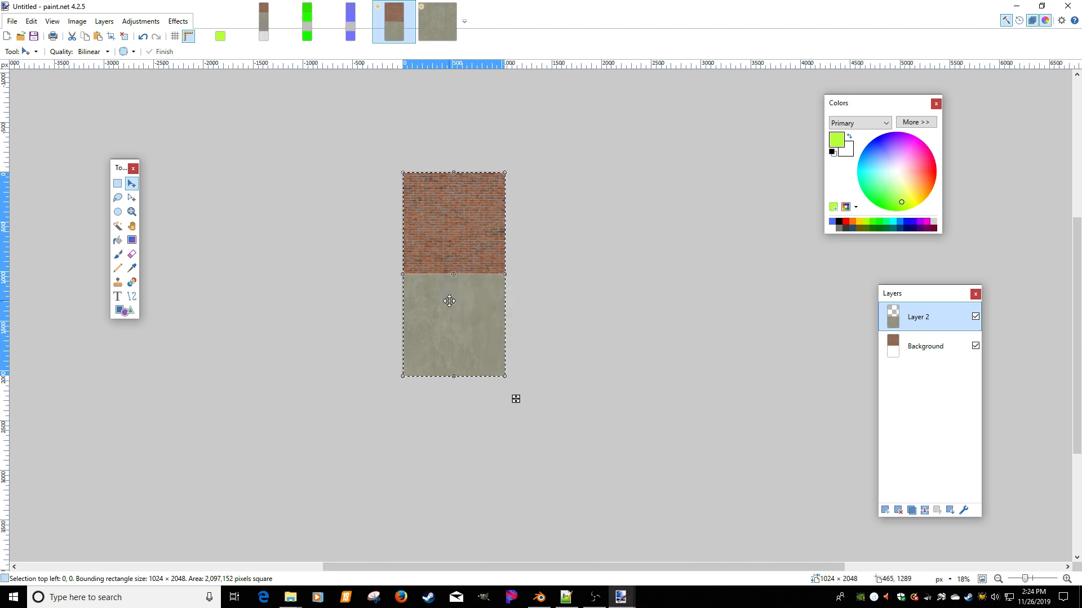
pyautogui.scroll(3, 454, 302)
pyautogui.scroll(-5, 454, 315)
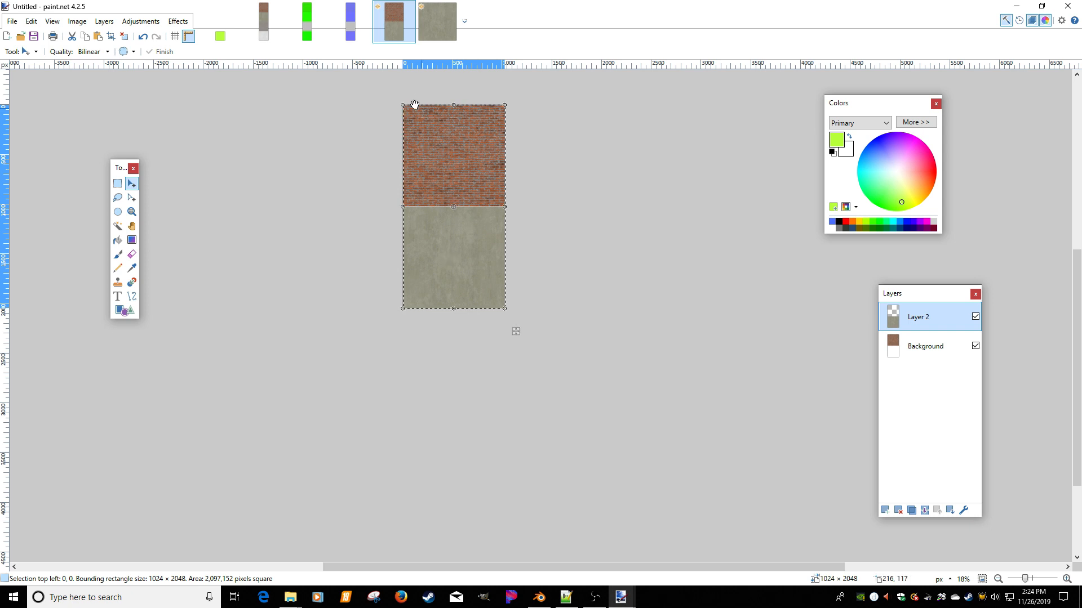
# Close both untitled images without saving, exit the image editor, and move the bgaWall folder window to the middle of the desktop
pyautogui.click(408, 7)
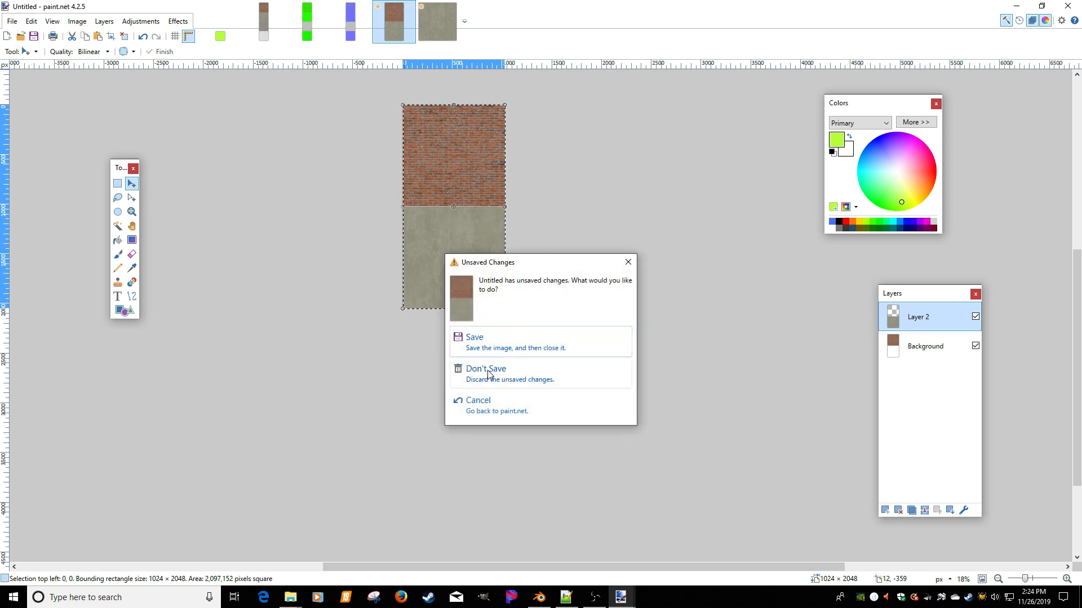
pyautogui.click(489, 360)
pyautogui.click(408, 6)
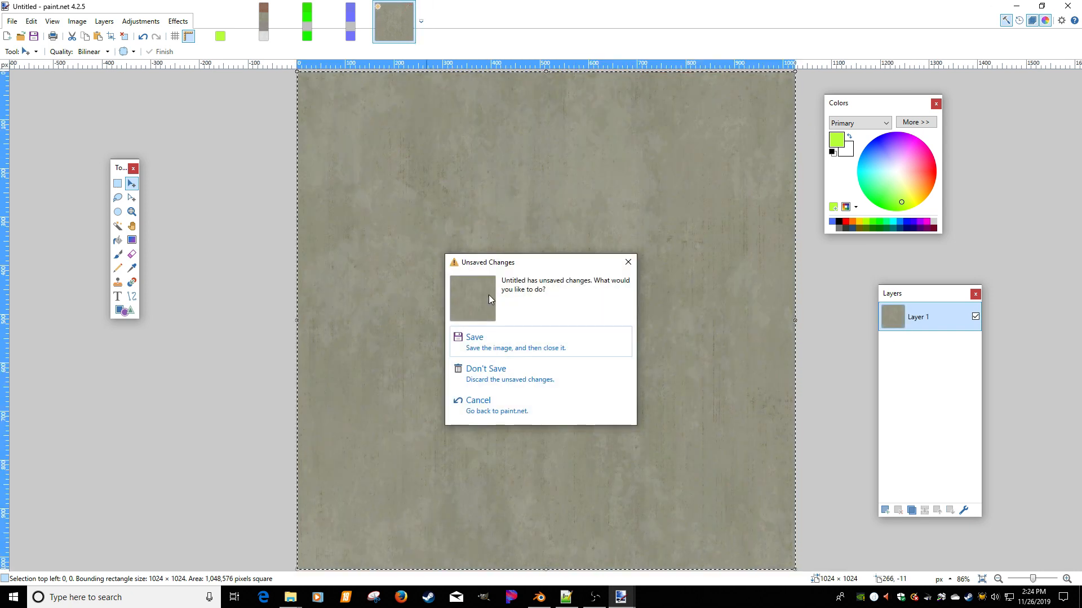
pyautogui.click(489, 364)
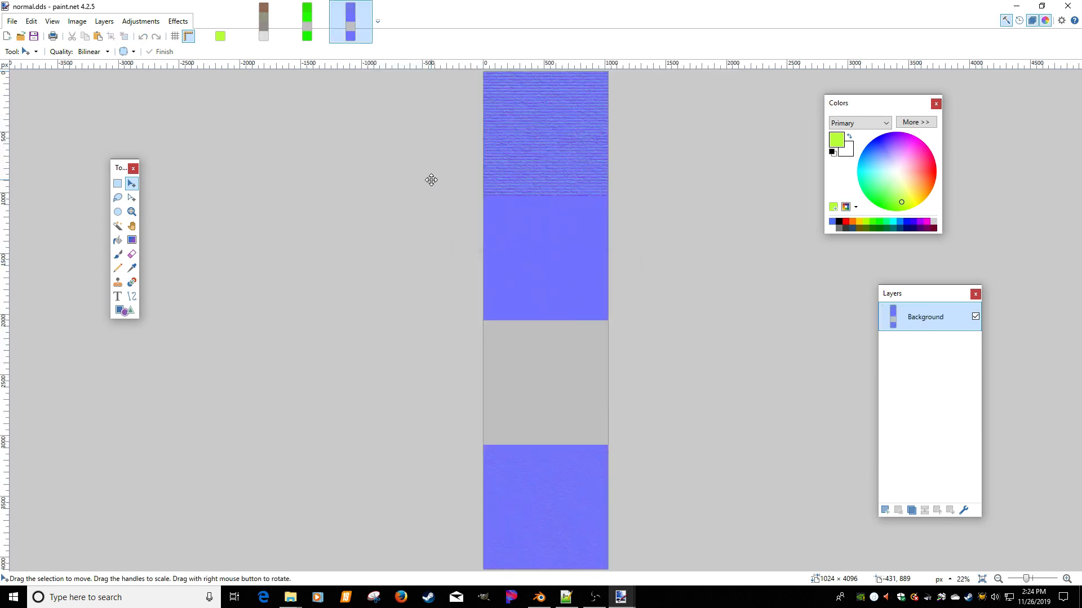
pyautogui.click(1067, 6)
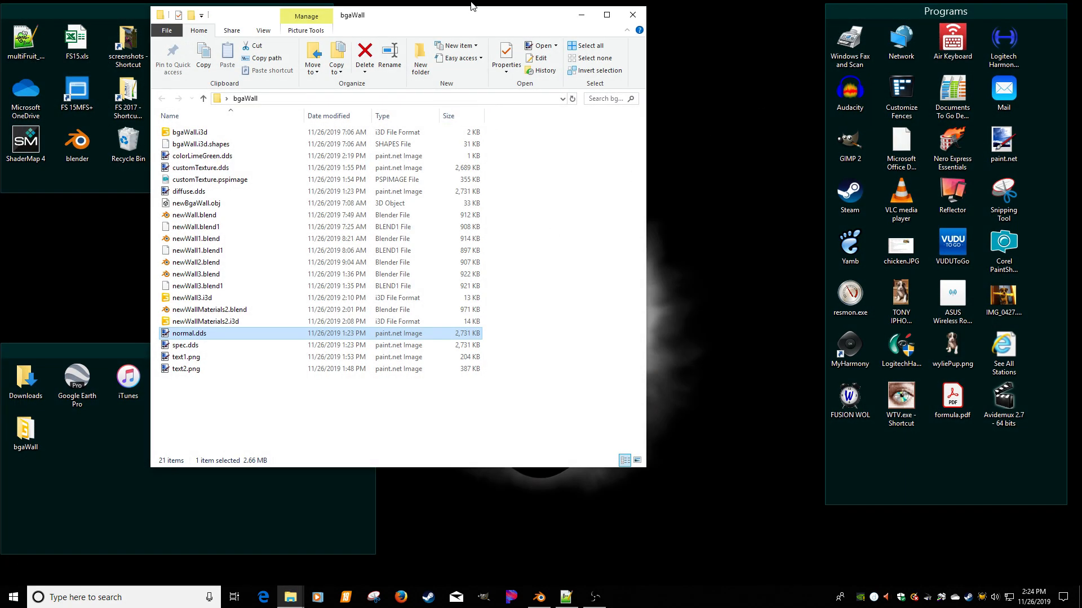
pyautogui.moveTo(459, 19); pyautogui.dragTo(611, 50)
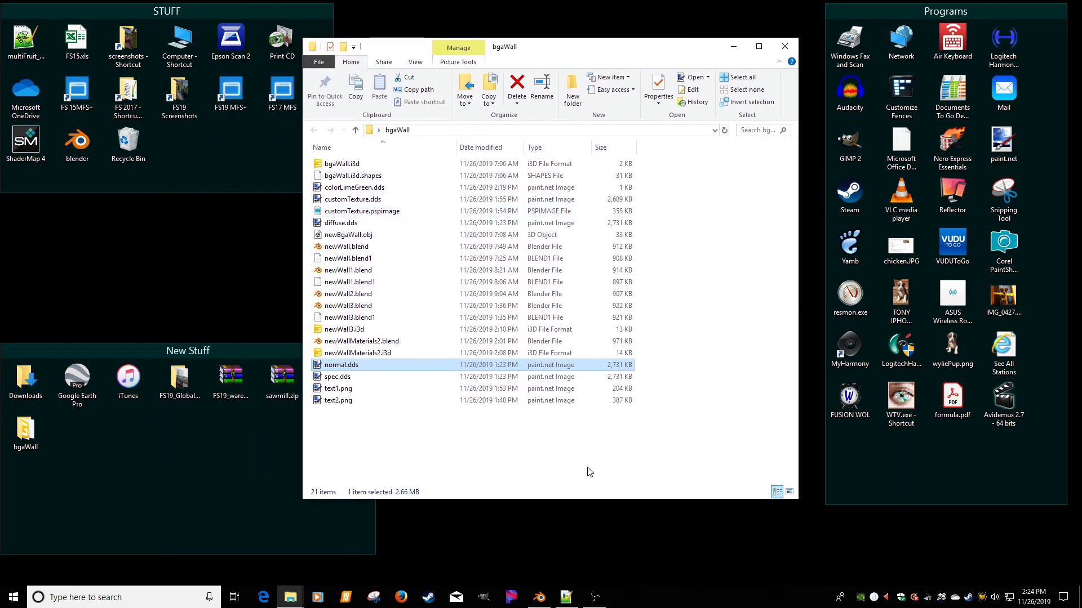
# Switch to Blender, inspect the wall model beside its diffuse.dds UV layout, and close the program
pyautogui.click(539, 597)
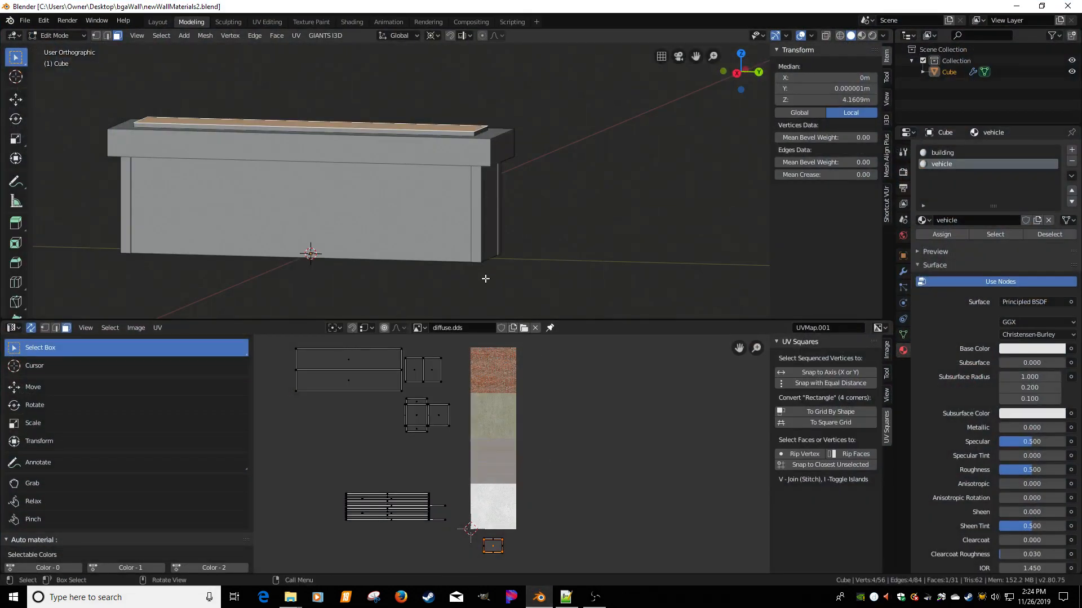
pyautogui.moveTo(431, 239); pyautogui.dragTo(479, 222, button='middle')
pyautogui.click(1067, 7)
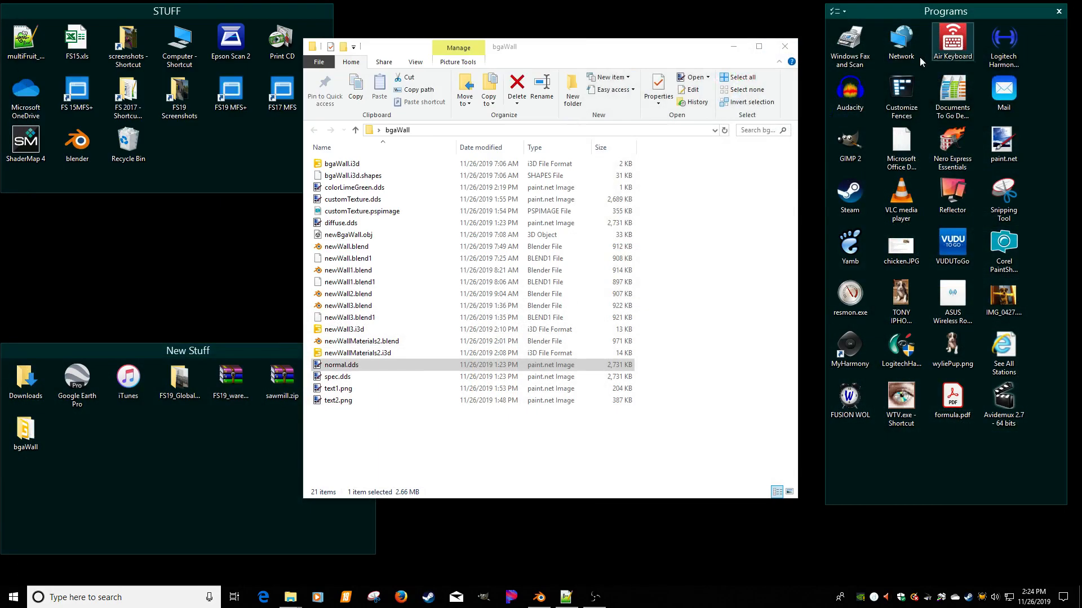
# Launch Blender from the bgaWall folder window's desktop and open newWall2.blend from the bgaWall folder
pyautogui.click(375, 440)
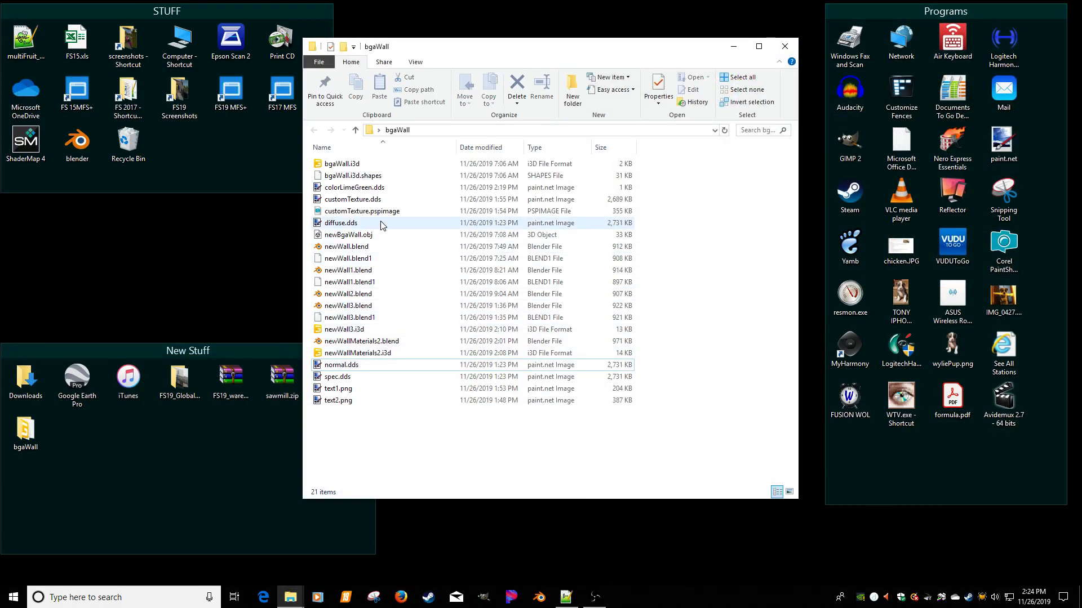
pyautogui.click(538, 596)
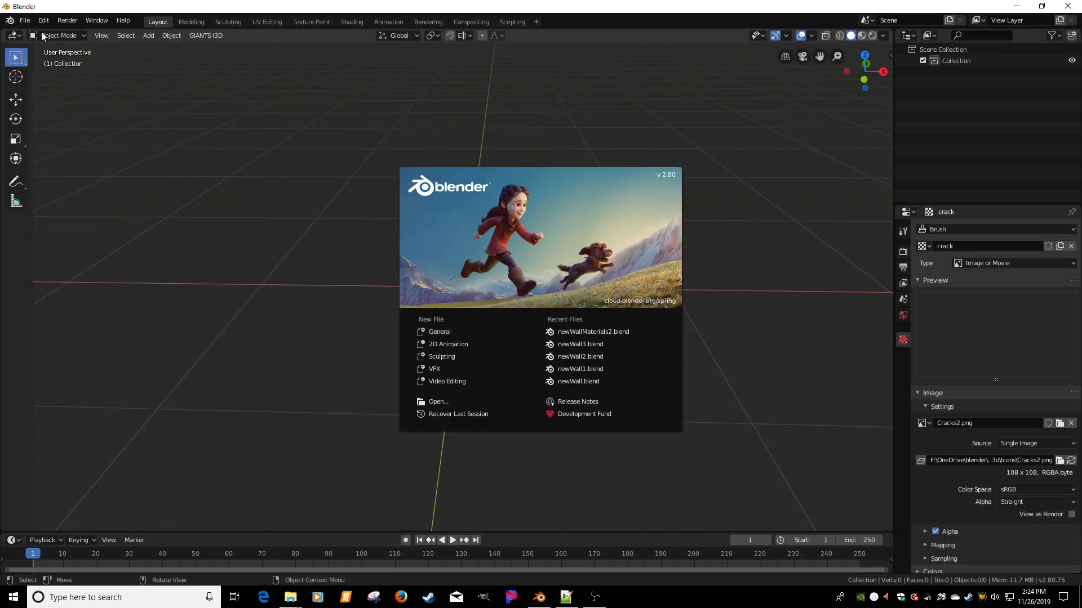
pyautogui.click(26, 18)
pyautogui.click(26, 18)
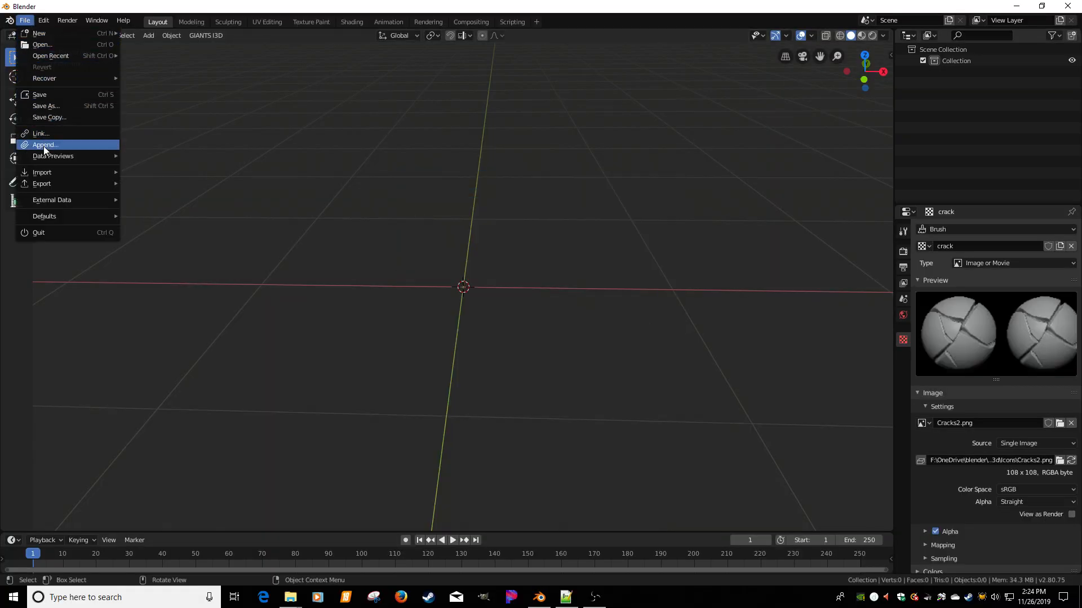
pyautogui.click(51, 44)
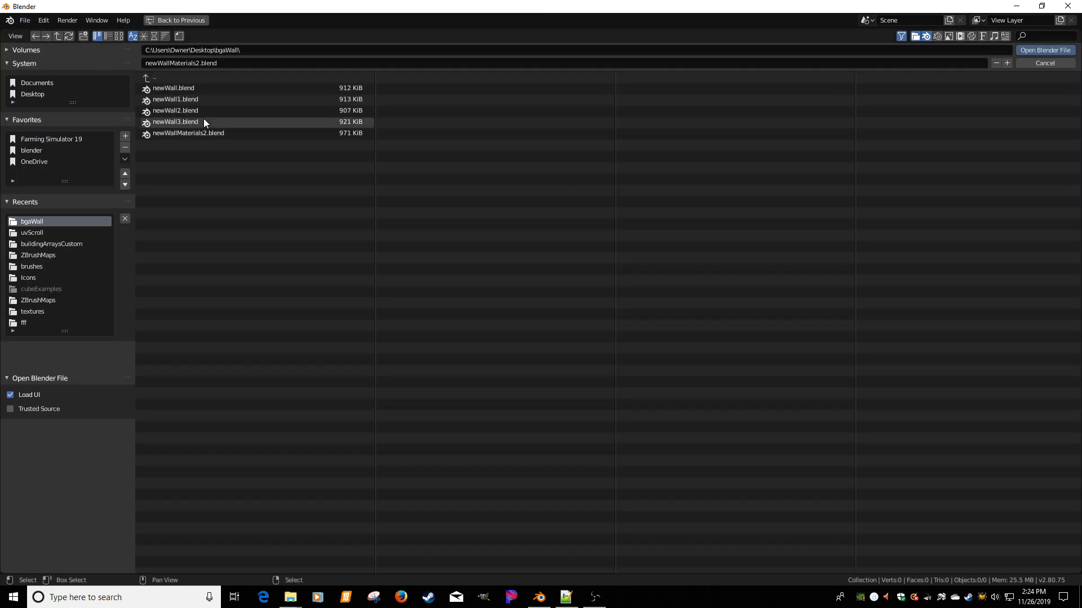
pyautogui.doubleClick(163, 110)
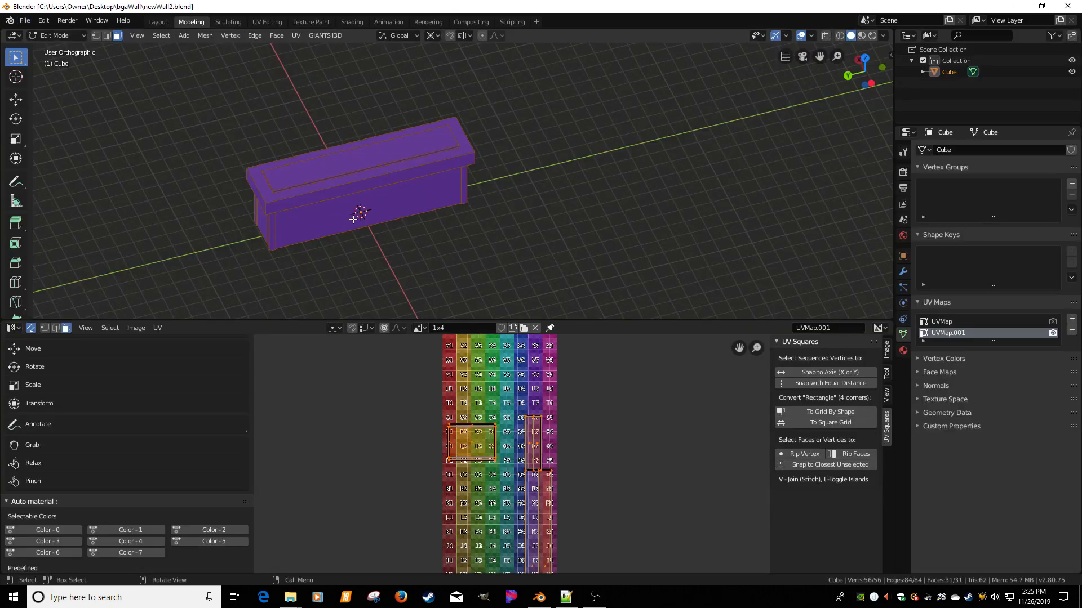
# Examine the wall model's sides and its UV layout over the 1x4 grid image
pyautogui.moveTo(353, 220); pyautogui.dragTo(451, 280, button='middle')
pyautogui.scroll(-4, 474, 451)
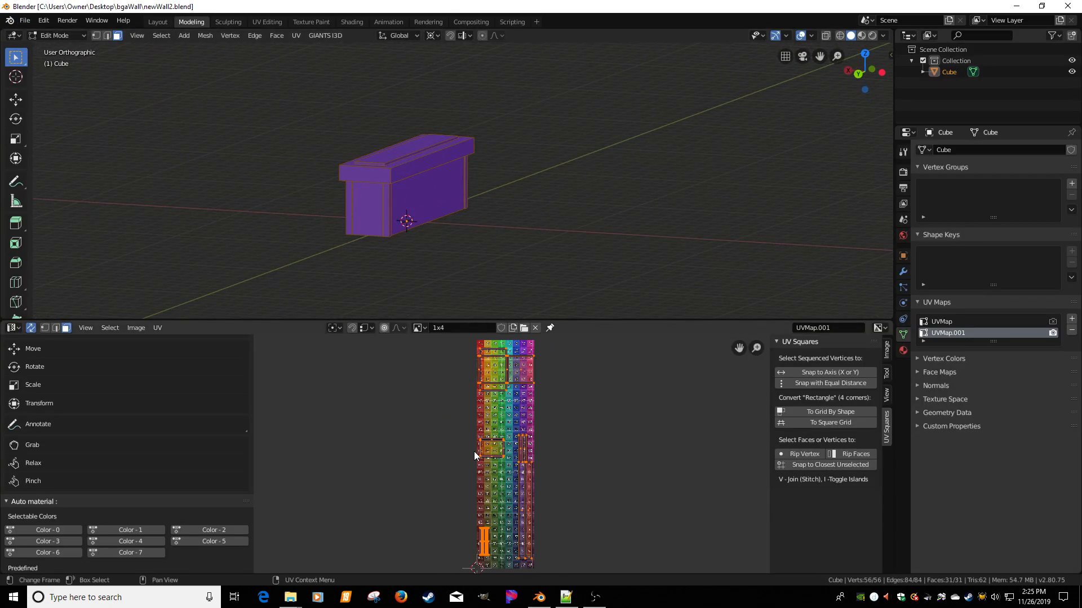
pyautogui.scroll(2, 475, 451)
pyautogui.scroll(3, 474, 451)
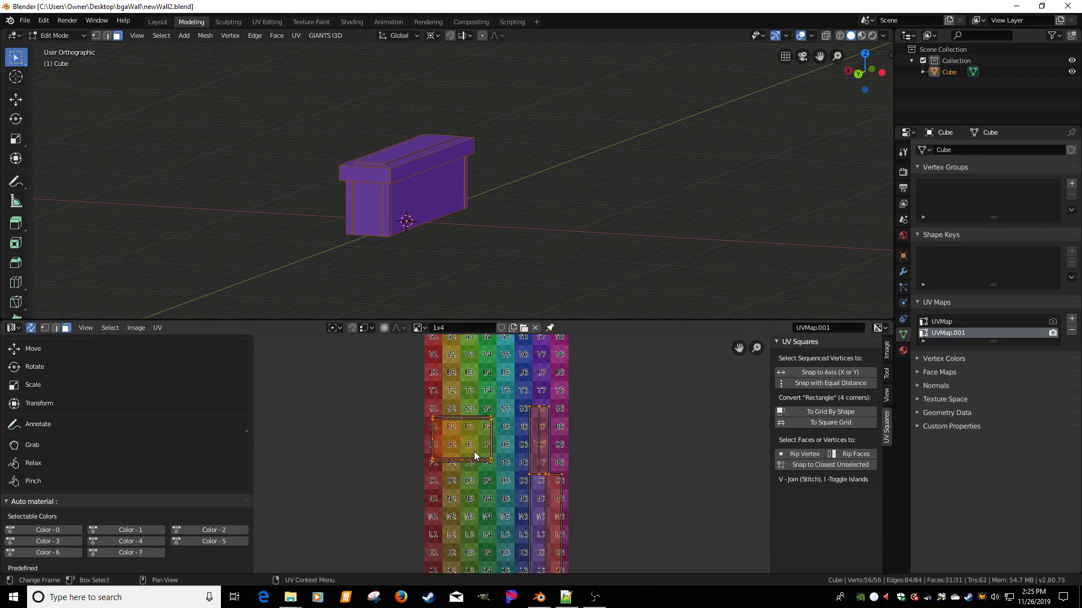
pyautogui.scroll(-2, 475, 452)
# Show Cracks2.png behind the wall's UV layout, cancel closing the program, and look over the wall model
pyautogui.click(419, 327)
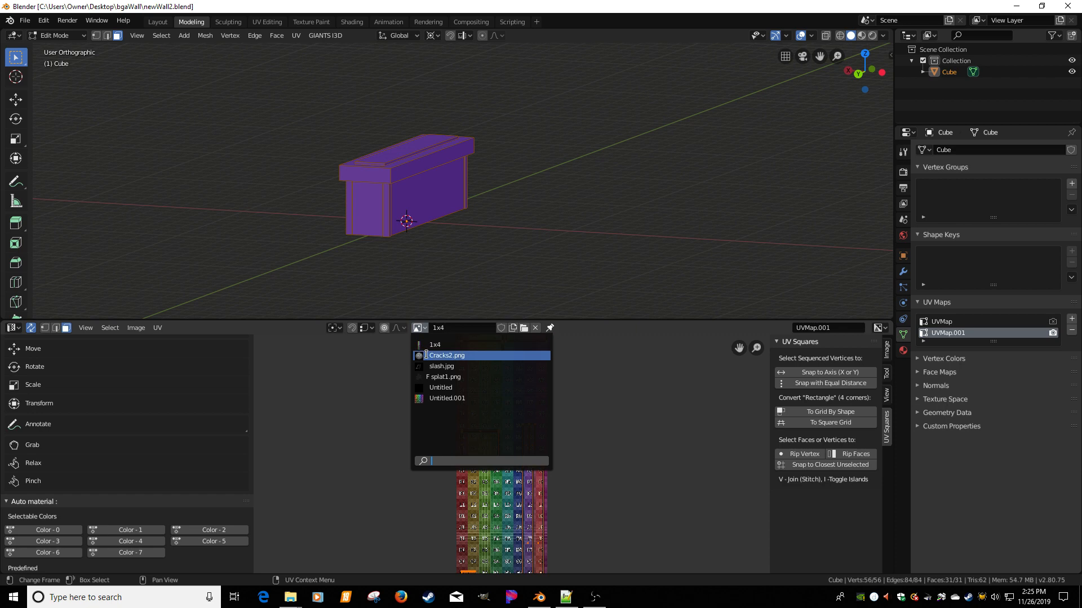
pyautogui.click(446, 355)
pyautogui.scroll(2, 501, 453)
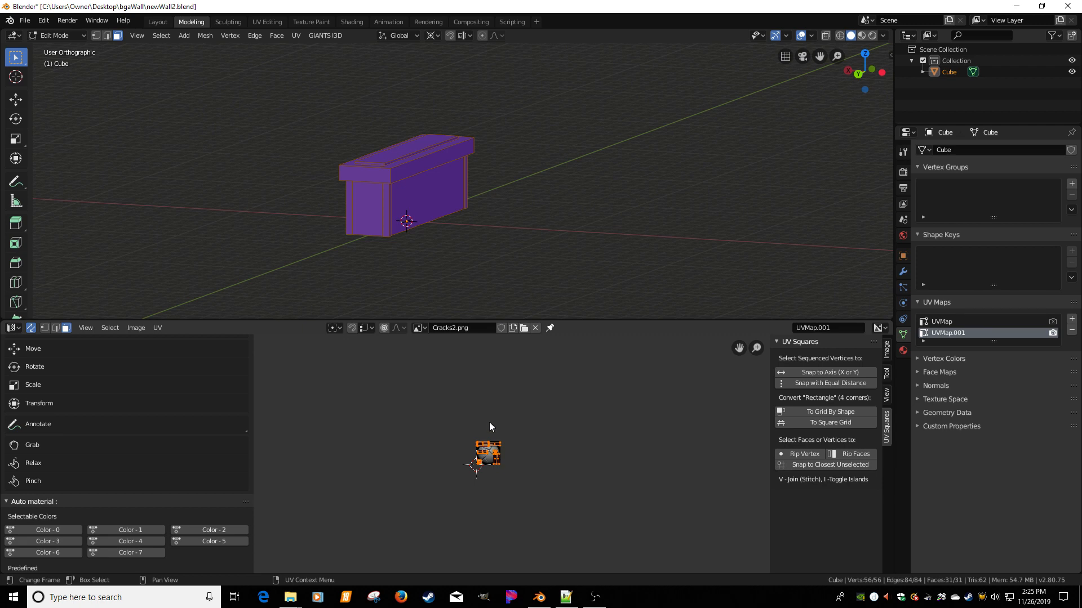
pyautogui.click(1067, 6)
pyautogui.click(657, 313)
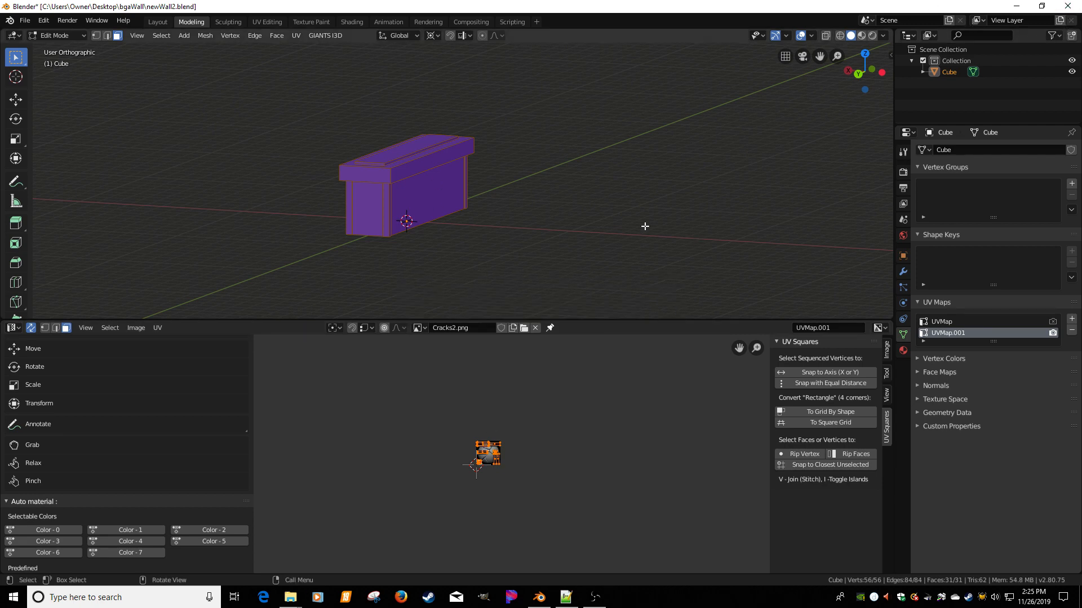
pyautogui.moveTo(442, 218)
pyautogui.mouseDown(button='middle')
pyautogui.moveTo(485, 215)
pyautogui.moveTo(429, 220)
pyautogui.moveTo(435, 209)
pyautogui.mouseUp(button='middle')
pyautogui.scroll(2, 442, 207)
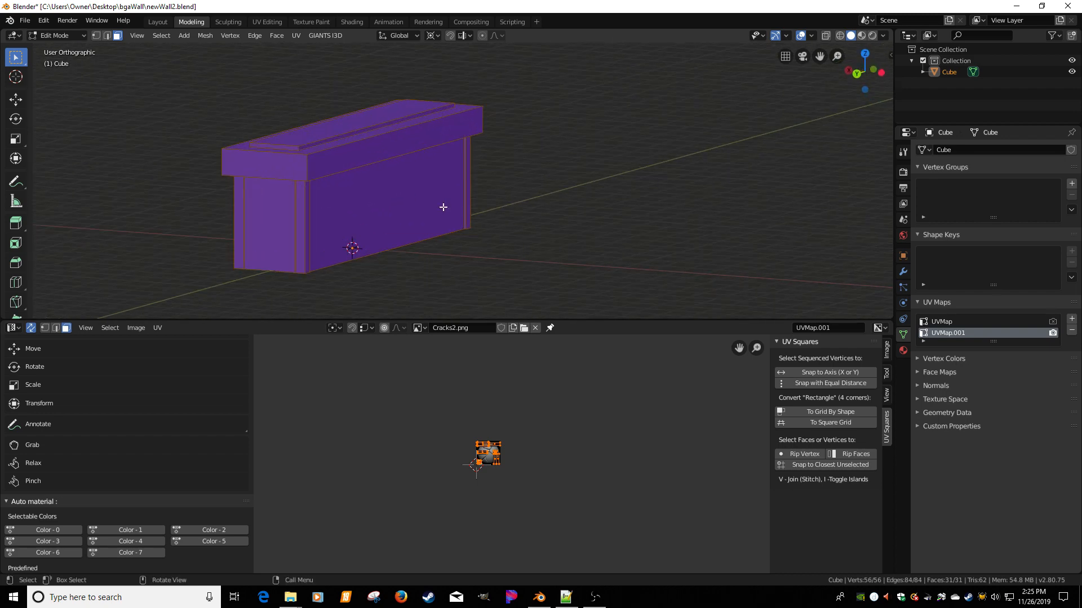
pyautogui.scroll(-2, 442, 208)
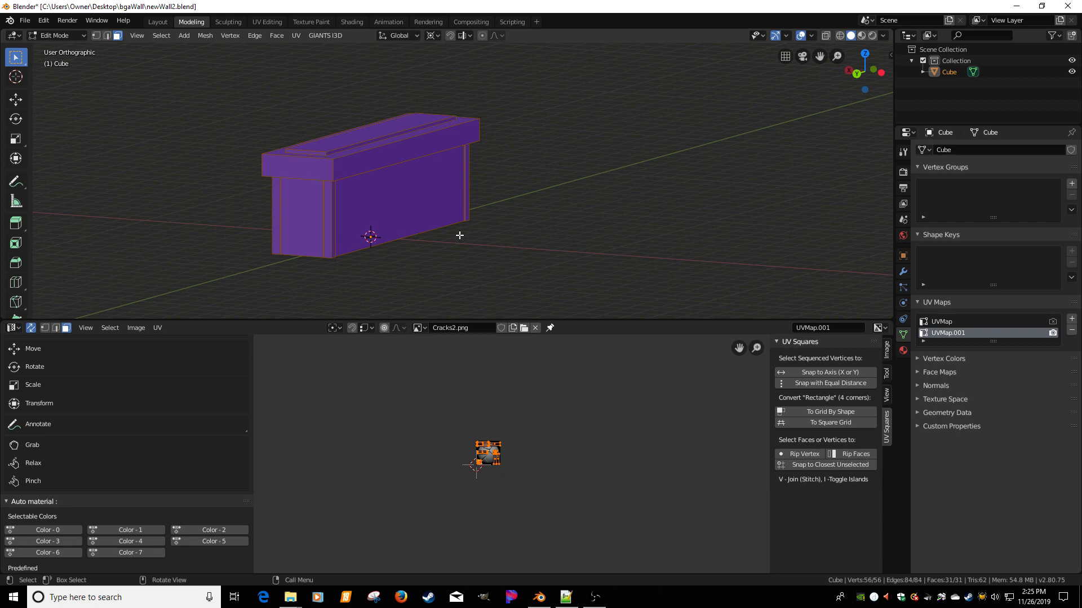
# Load diffuse.dds from the desktop's bgaWall folder as the UV editor image and fit it in view
pyautogui.click(523, 328)
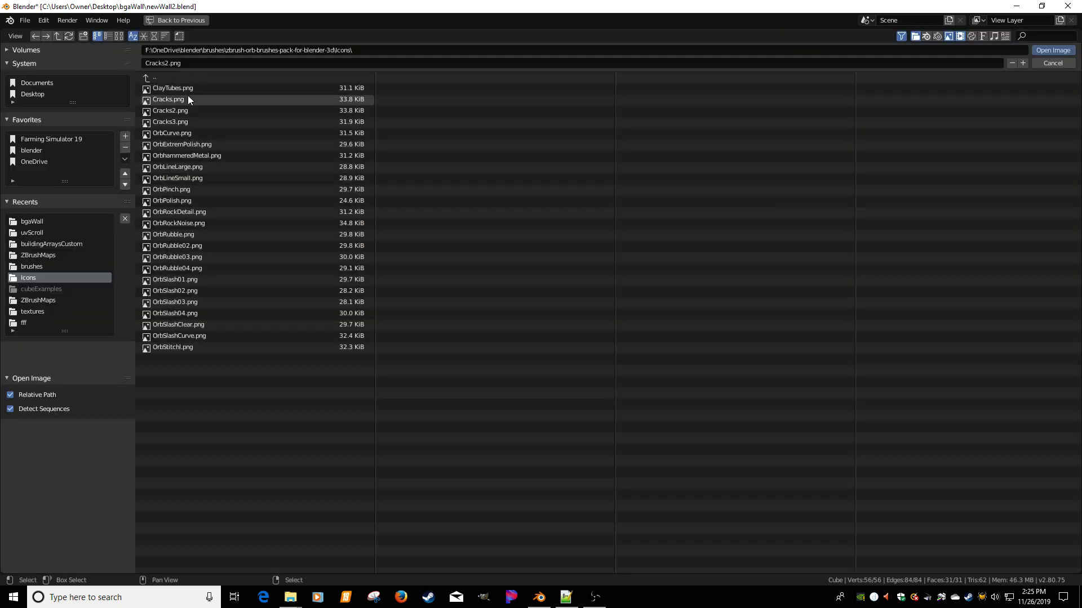
pyautogui.click(55, 94)
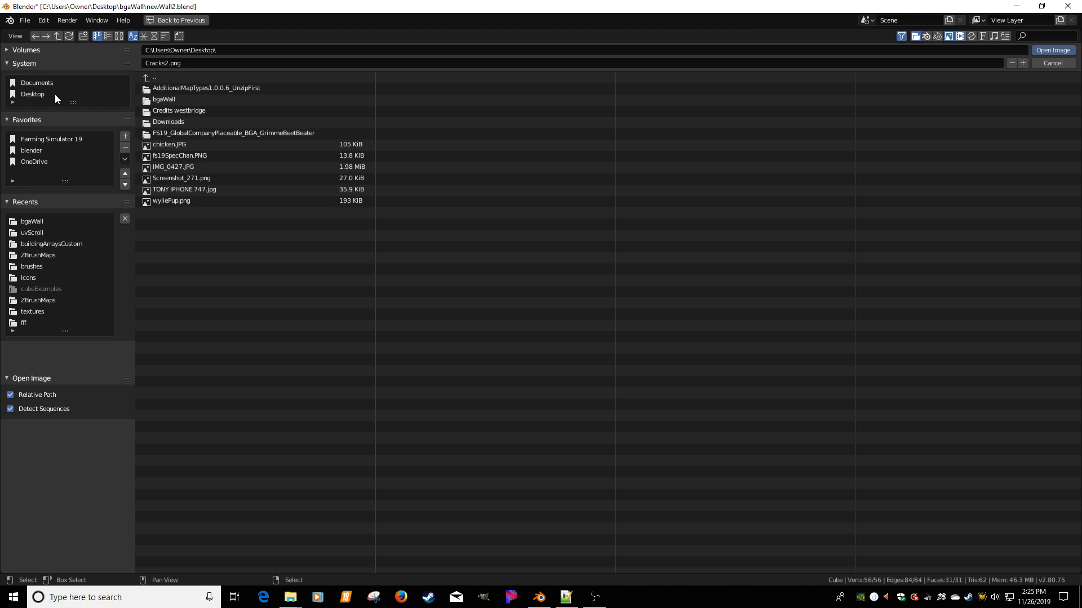
pyautogui.click(173, 100)
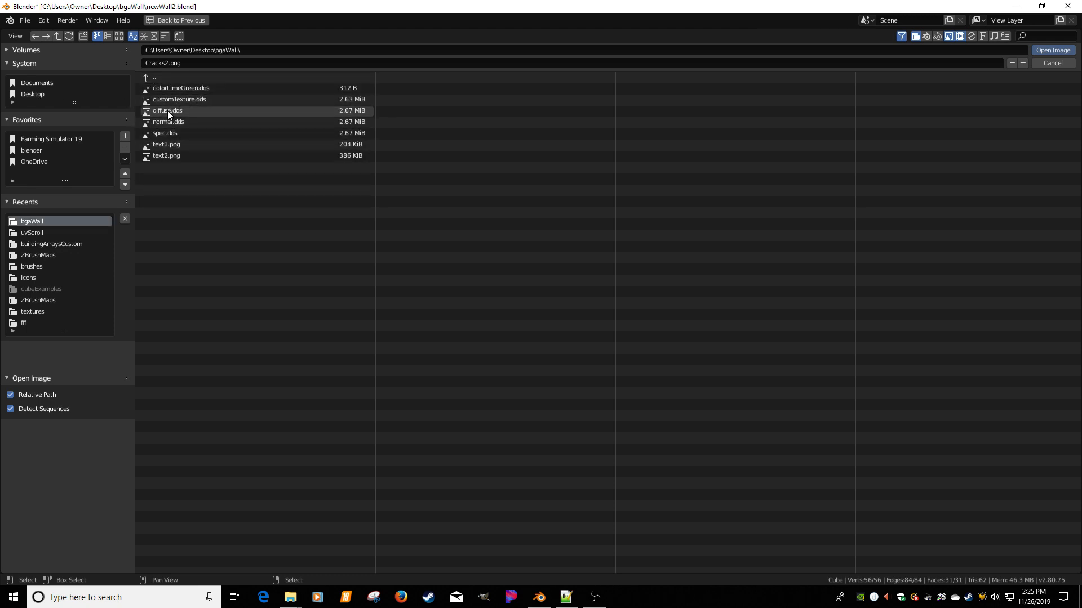
pyautogui.doubleClick(167, 110)
pyautogui.press('Home')
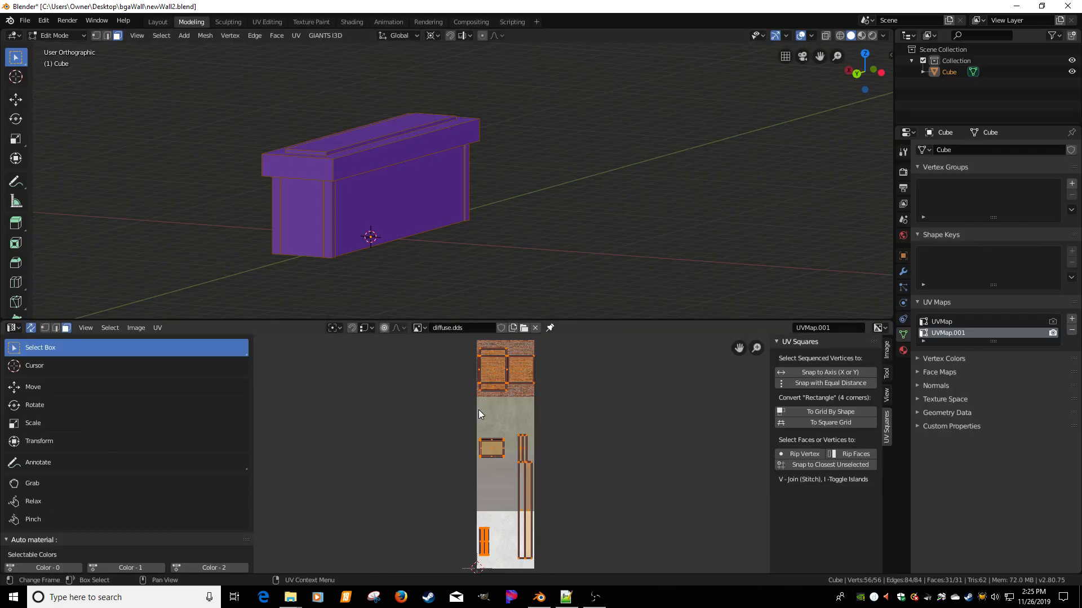
# Inspect how the UV islands lie on the stacked diffuse.dds textures and enlarge the UV editor
pyautogui.scroll(-3, 515, 464)
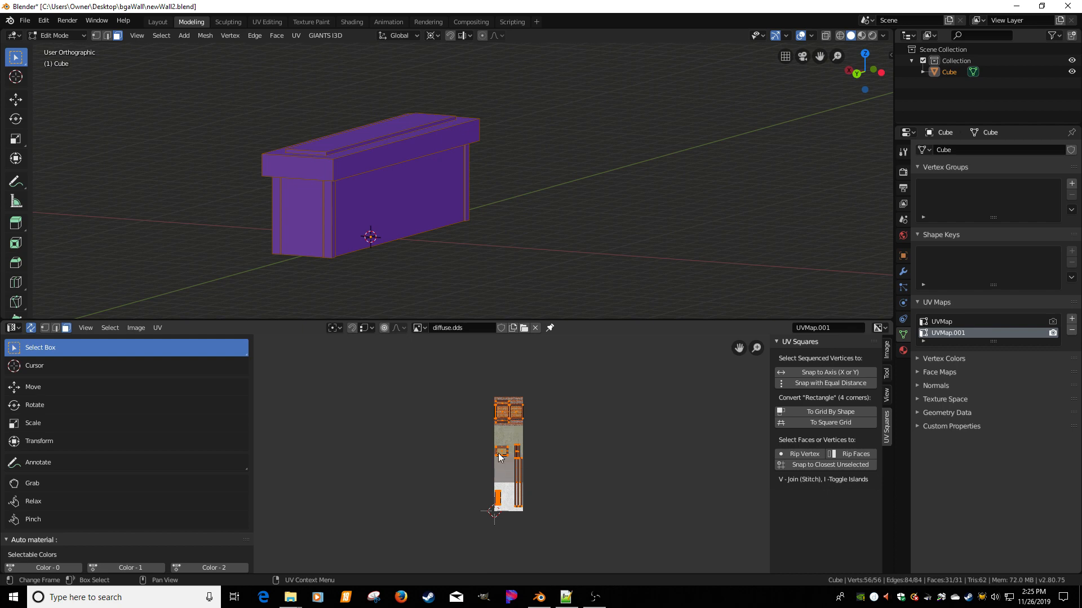
pyautogui.scroll(4, 516, 476)
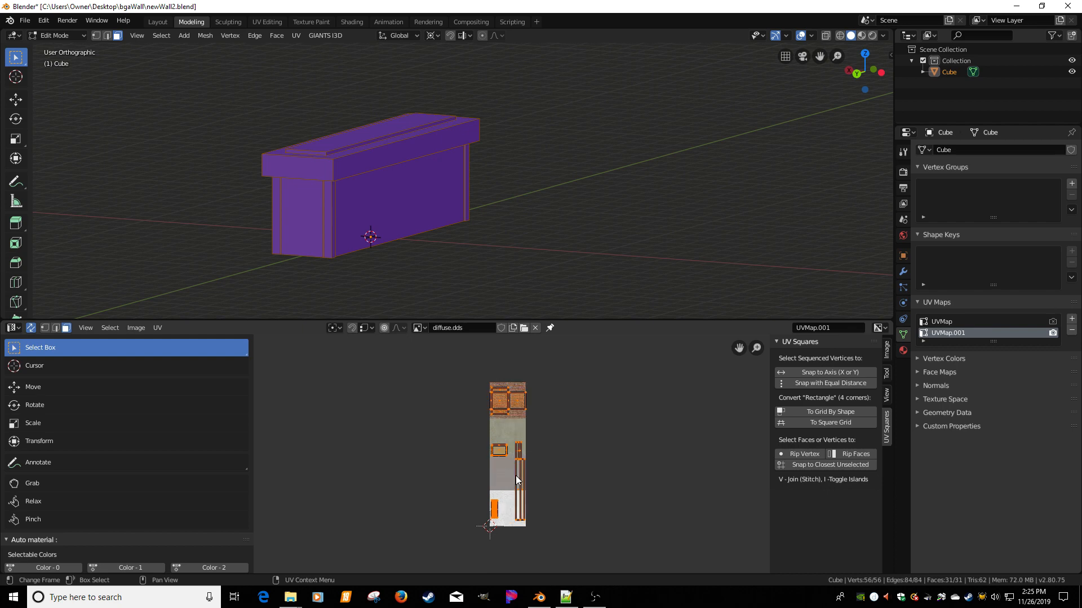
pyautogui.scroll(-3, 515, 475)
pyautogui.moveTo(583, 322); pyautogui.dragTo(563, 146)
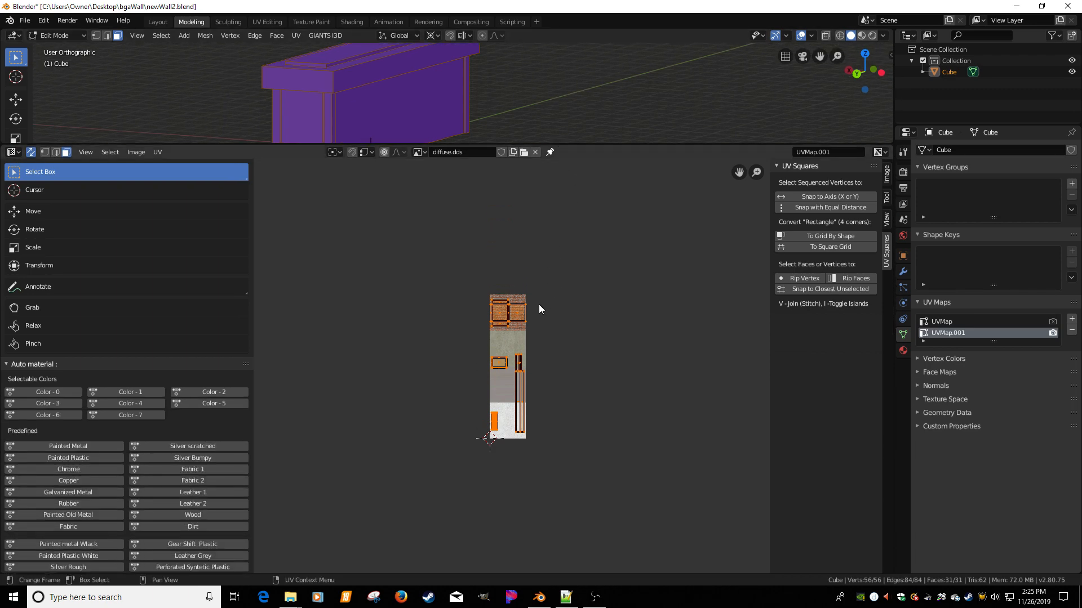
# Compare the UVMap and UVMap.001 layouts over the texture, and remove UVMap from the wall's UV maps
pyautogui.click(938, 323)
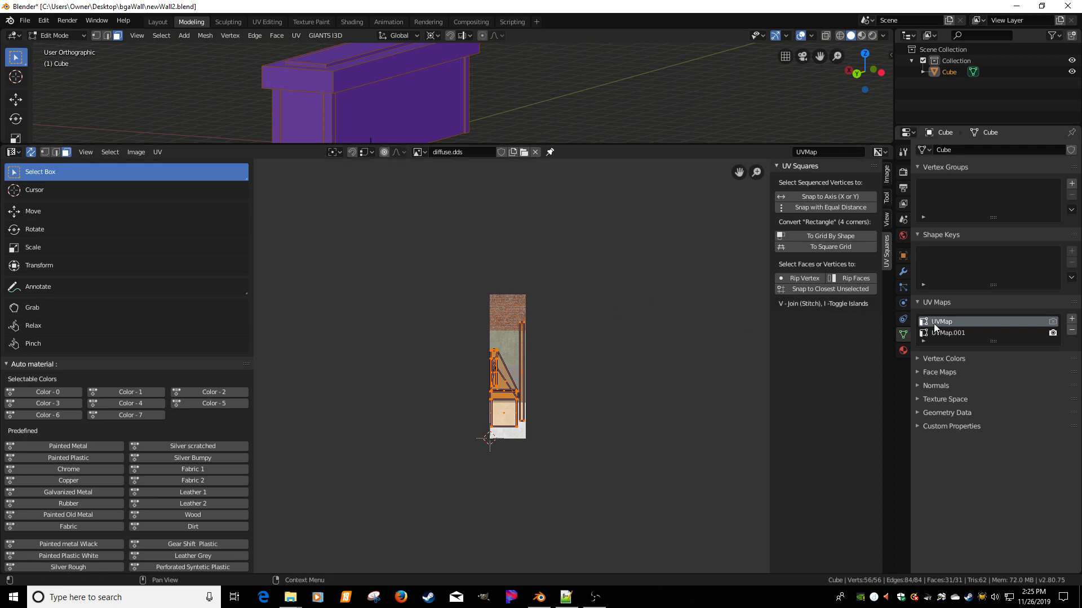
pyautogui.click(947, 334)
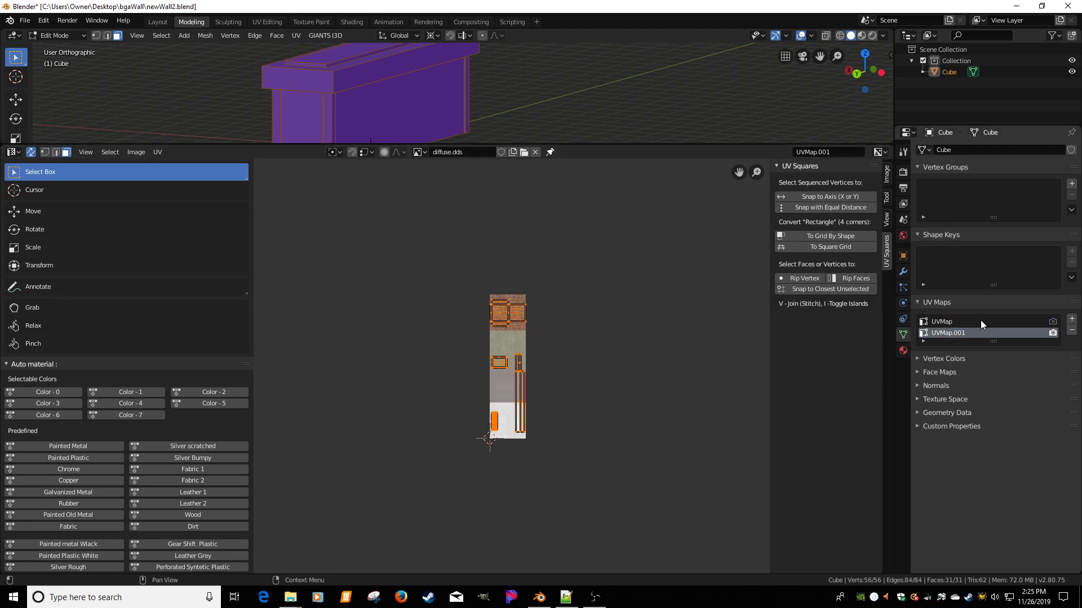
pyautogui.click(959, 322)
pyautogui.click(958, 335)
pyautogui.click(956, 322)
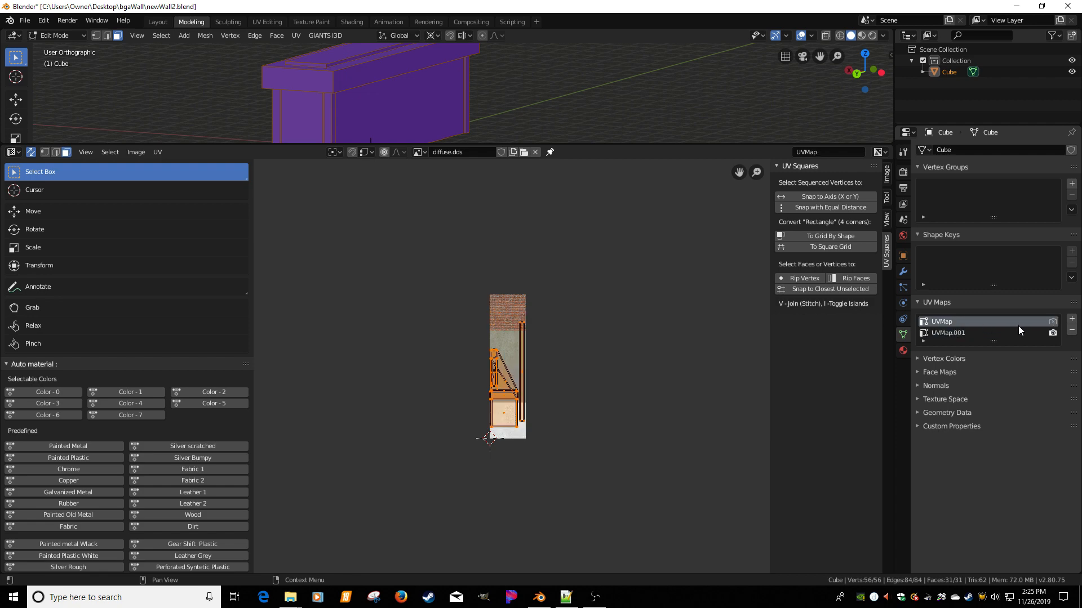
pyautogui.click(1072, 330)
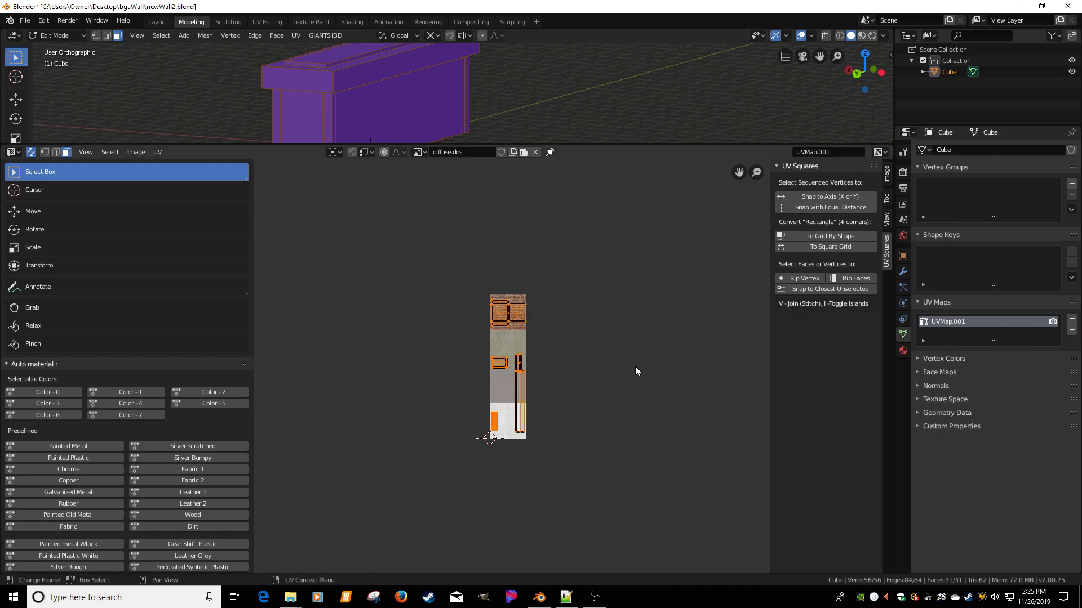
pyautogui.scroll(2, 626, 363)
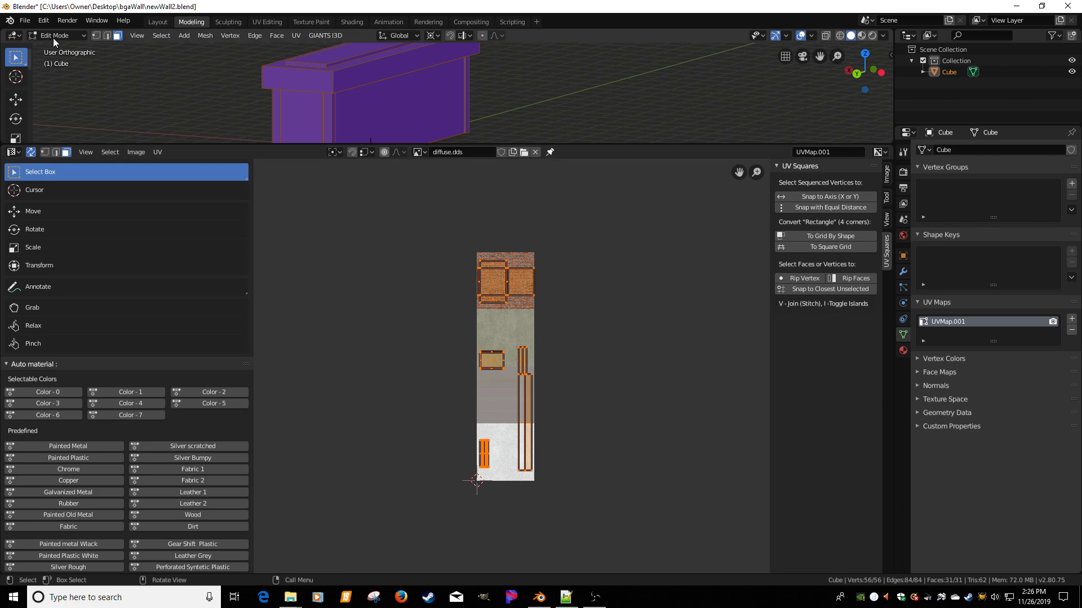
# Open newWall3.blend from the bgaWall folder without saving the changes to newWall2.blend
pyautogui.click(25, 20)
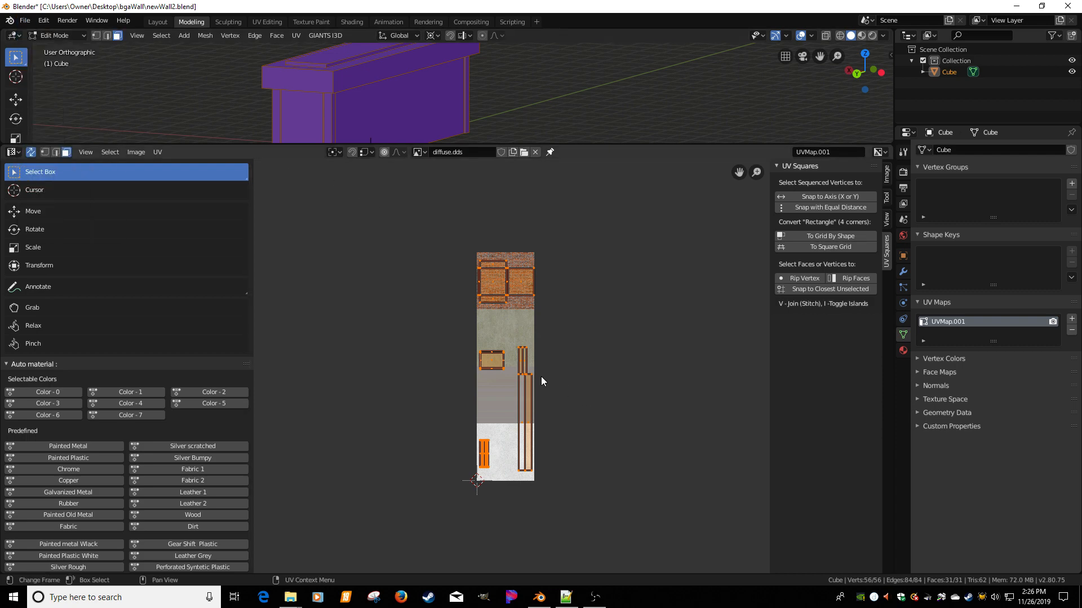
pyautogui.click(25, 20)
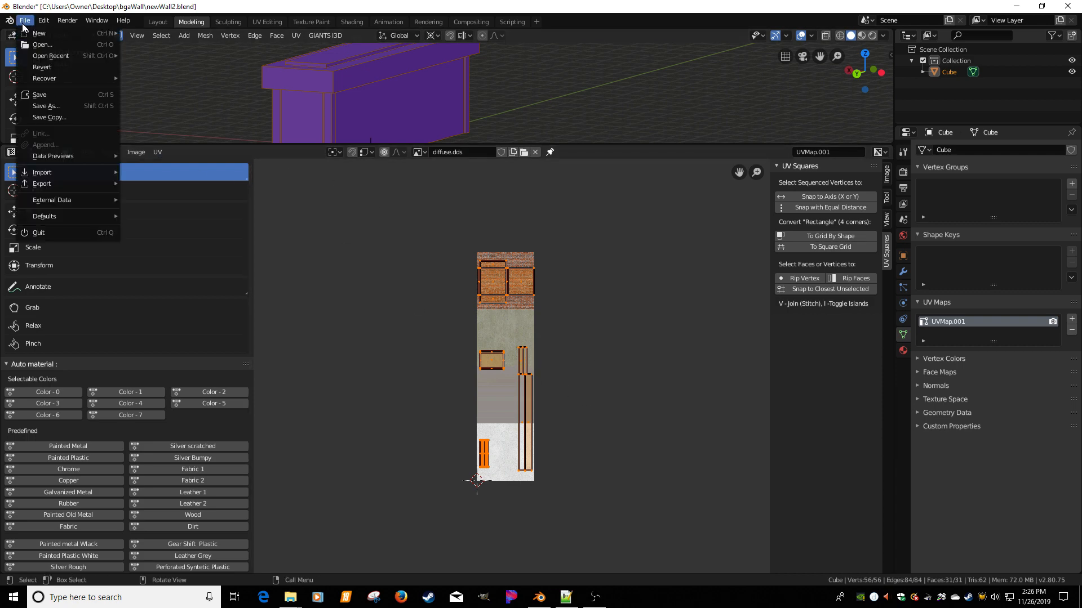
pyautogui.click(45, 50)
pyautogui.click(592, 313)
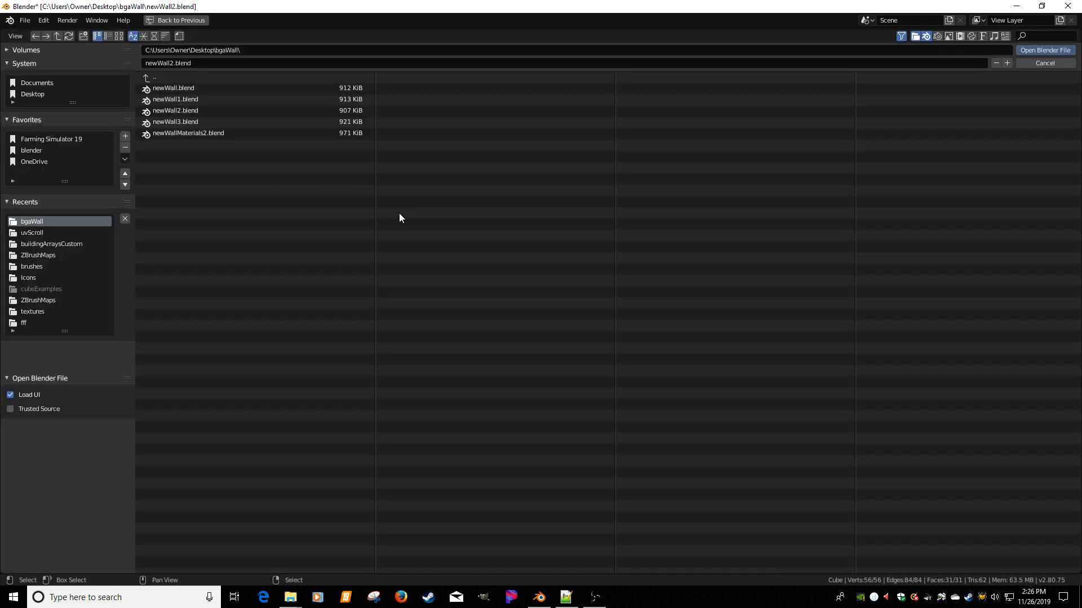
pyautogui.click(186, 119)
pyautogui.doubleClick(186, 121)
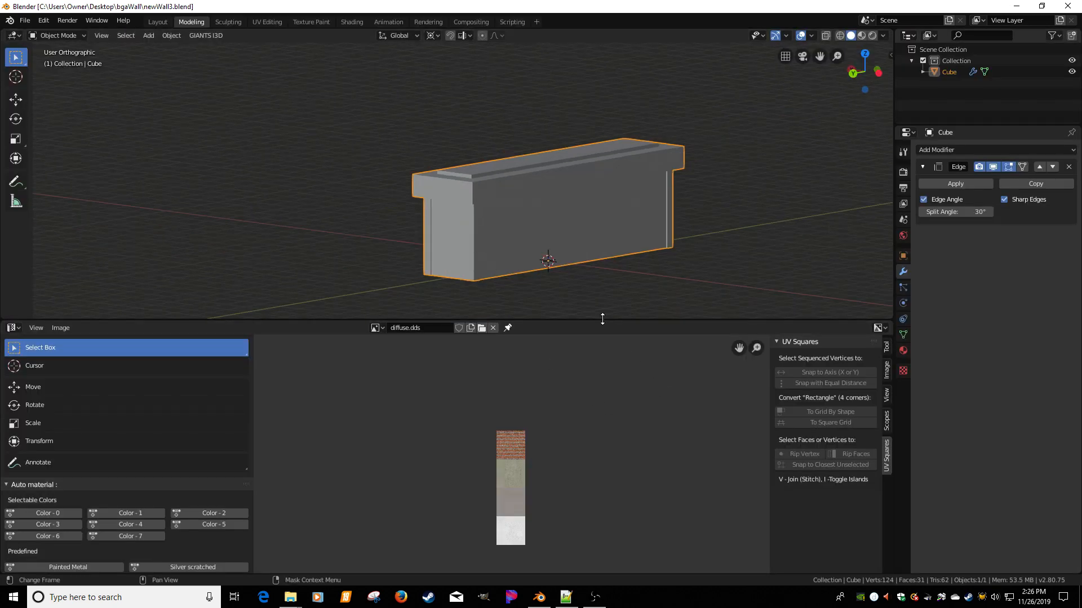
# Enlarge the UV editor slightly, put the wall in Edit Mode, and make UVMap its active UV map
pyautogui.moveTo(603, 320); pyautogui.dragTo(597, 286)
pyautogui.press('Tab')
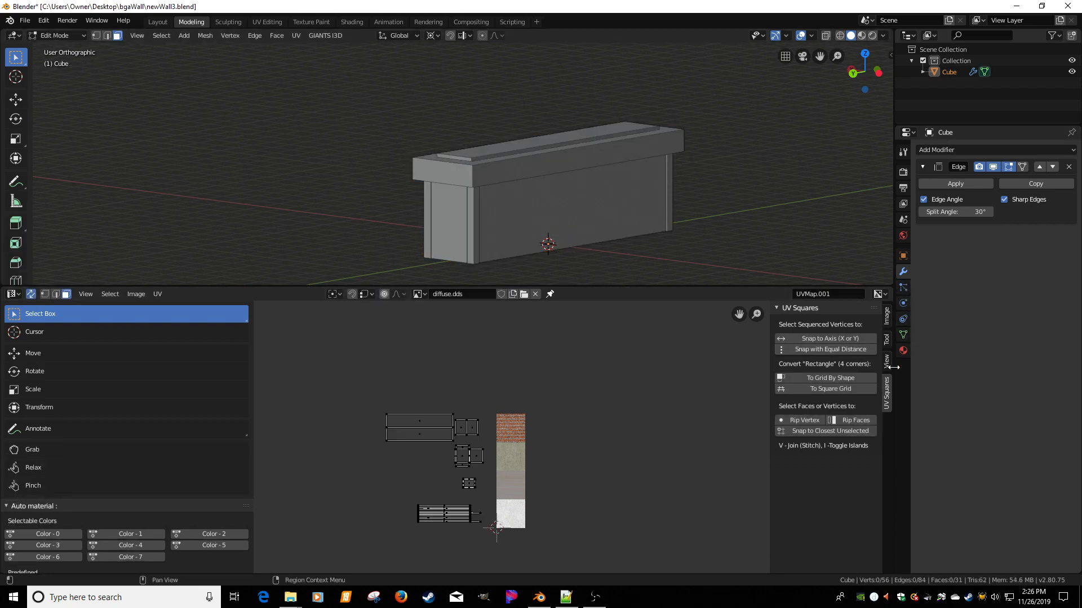
pyautogui.click(902, 336)
pyautogui.click(929, 333)
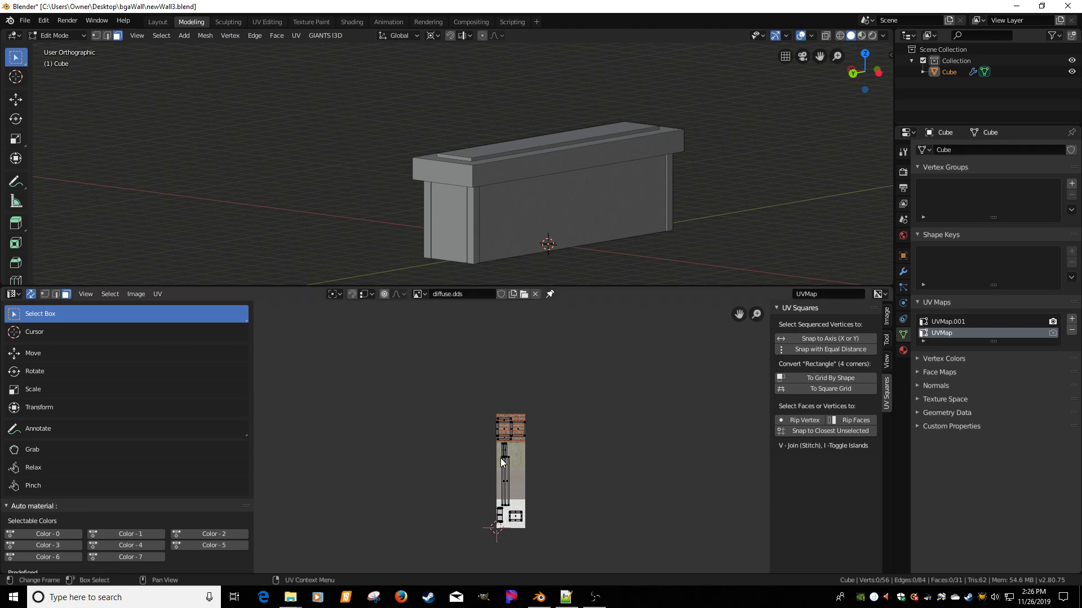
# Compare the UVMap.001 and UVMap layouts against diffuse.dds in a taller UV editor, ending on UVMap
pyautogui.click(941, 322)
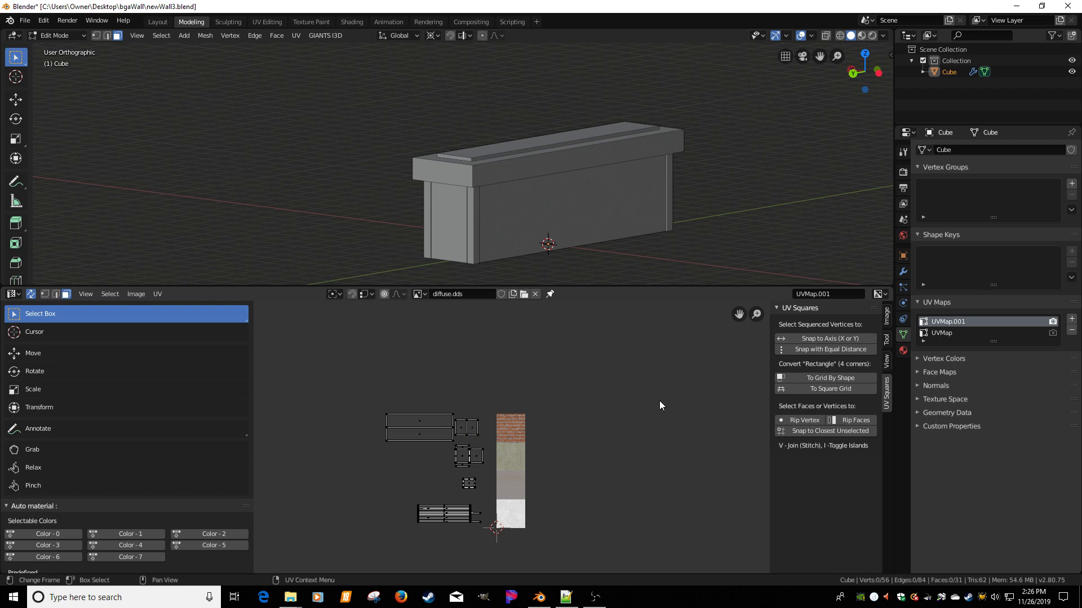
pyautogui.click(934, 332)
pyautogui.click(941, 323)
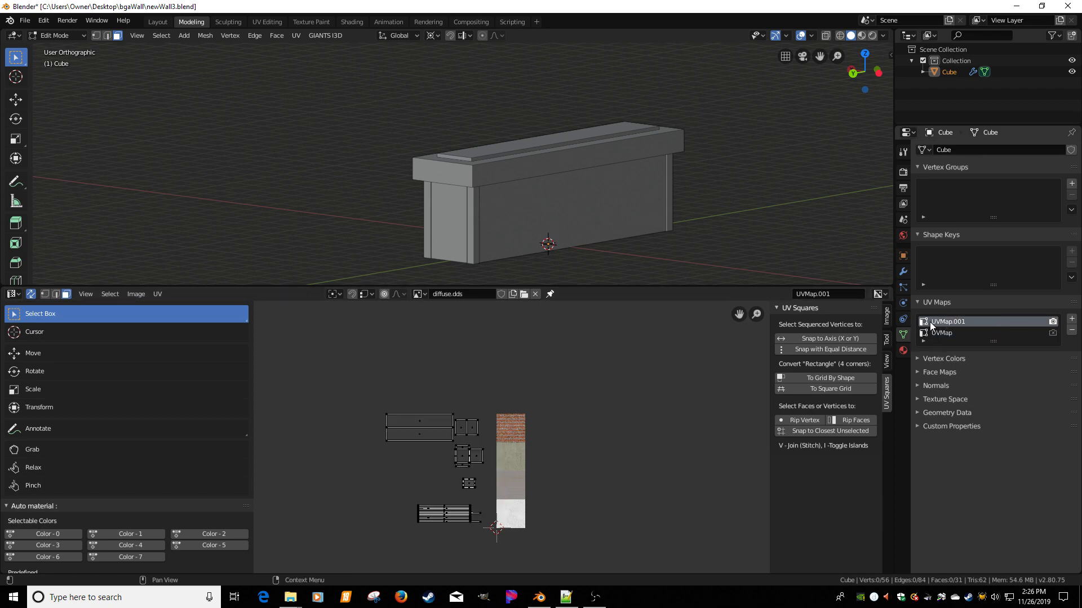
pyautogui.moveTo(688, 286); pyautogui.dragTo(689, 195)
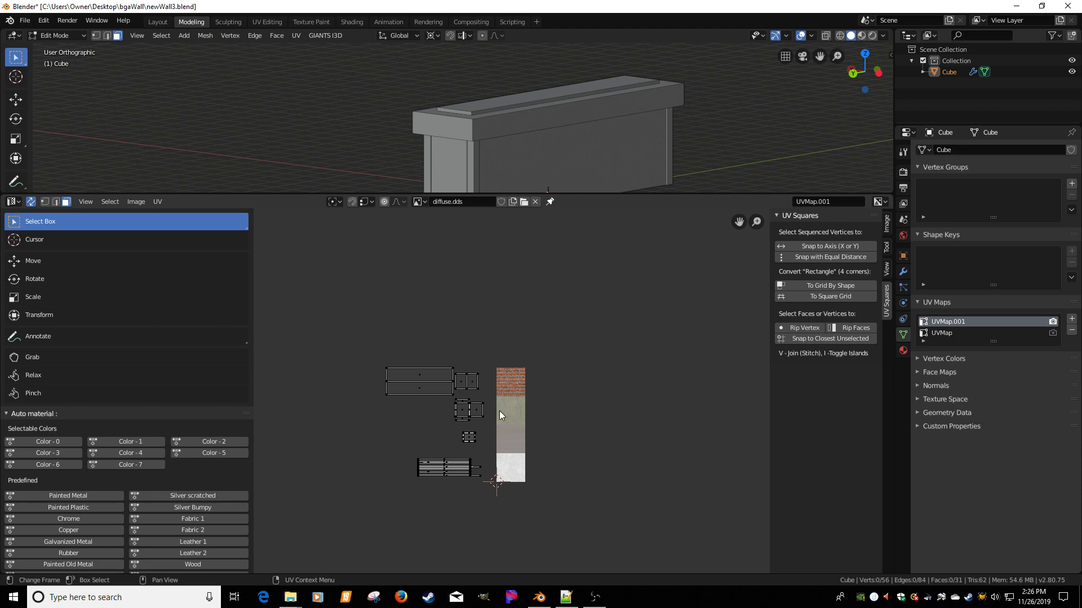
pyautogui.click(948, 333)
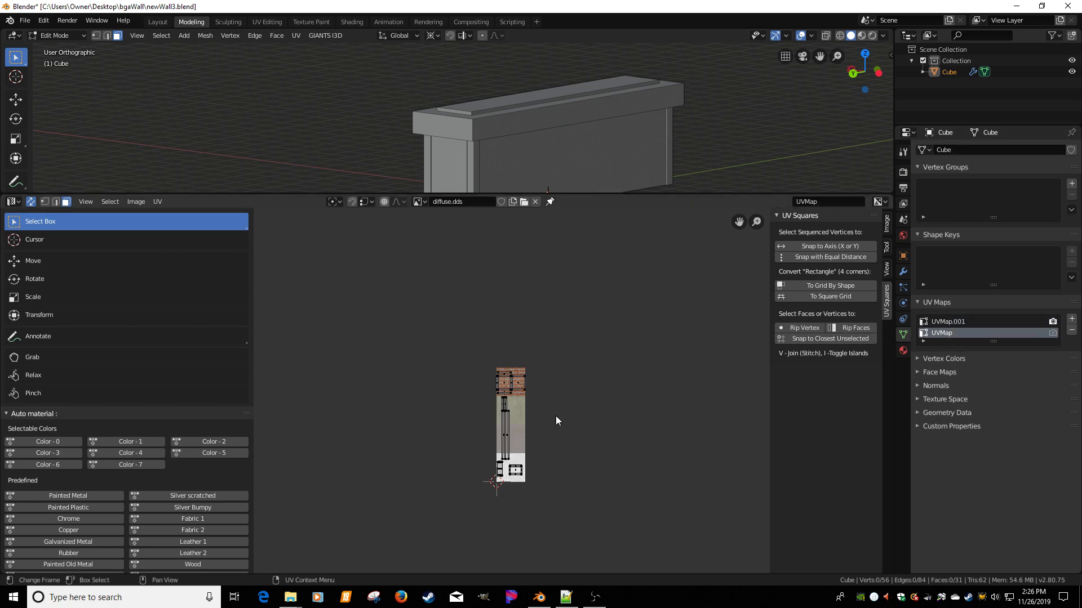
pyautogui.scroll(1, 541, 422)
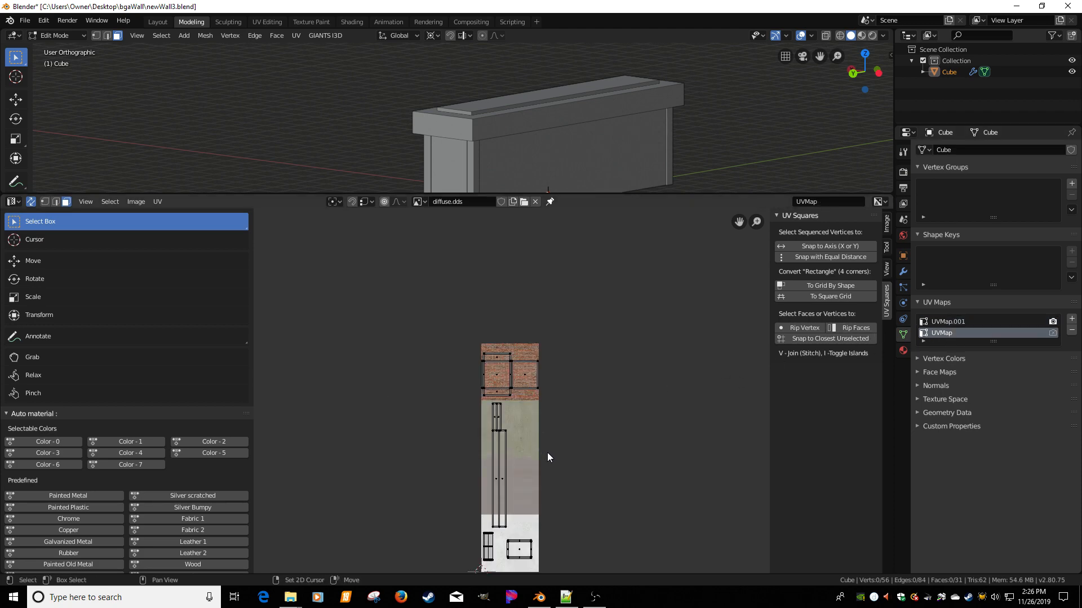
# Make UVMap.001 the active UV map and add three more UV maps based on it
pyautogui.moveTo(546, 452); pyautogui.dragTo(541, 380, button='middle')
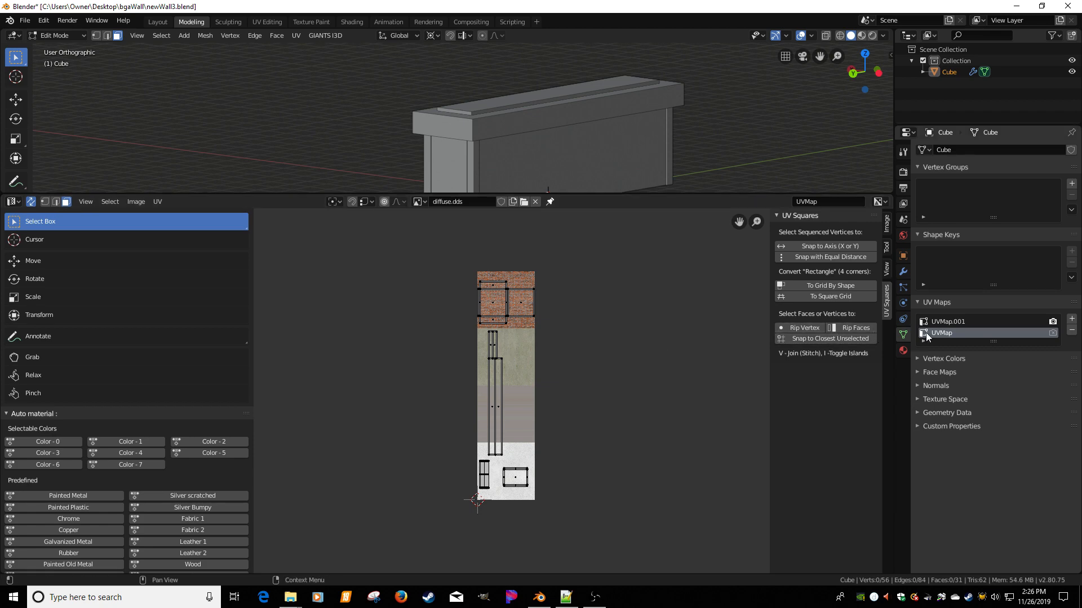
pyautogui.click(937, 323)
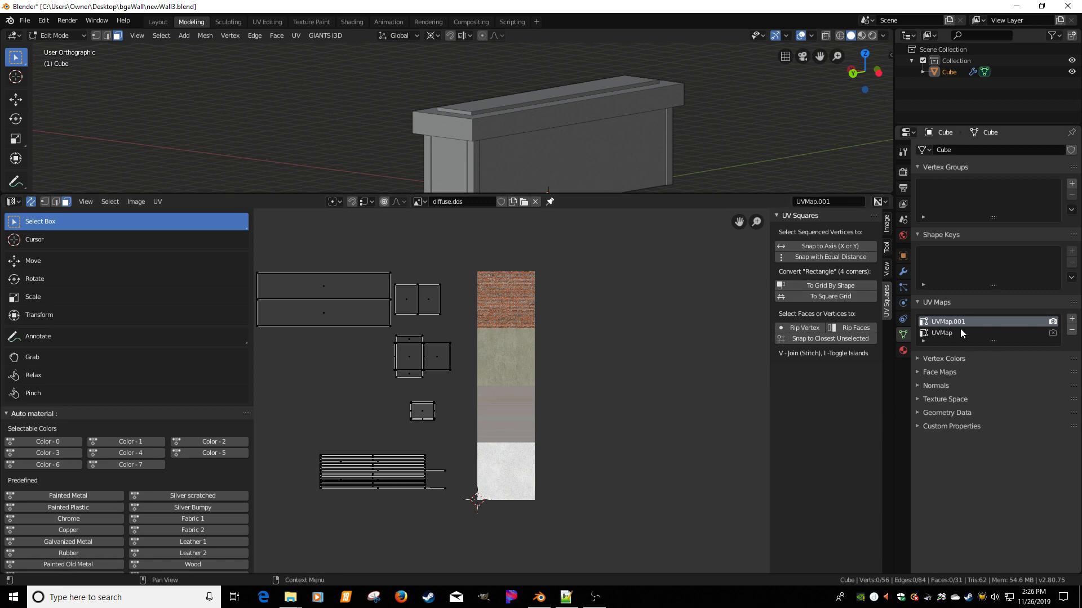
pyautogui.click(1072, 319)
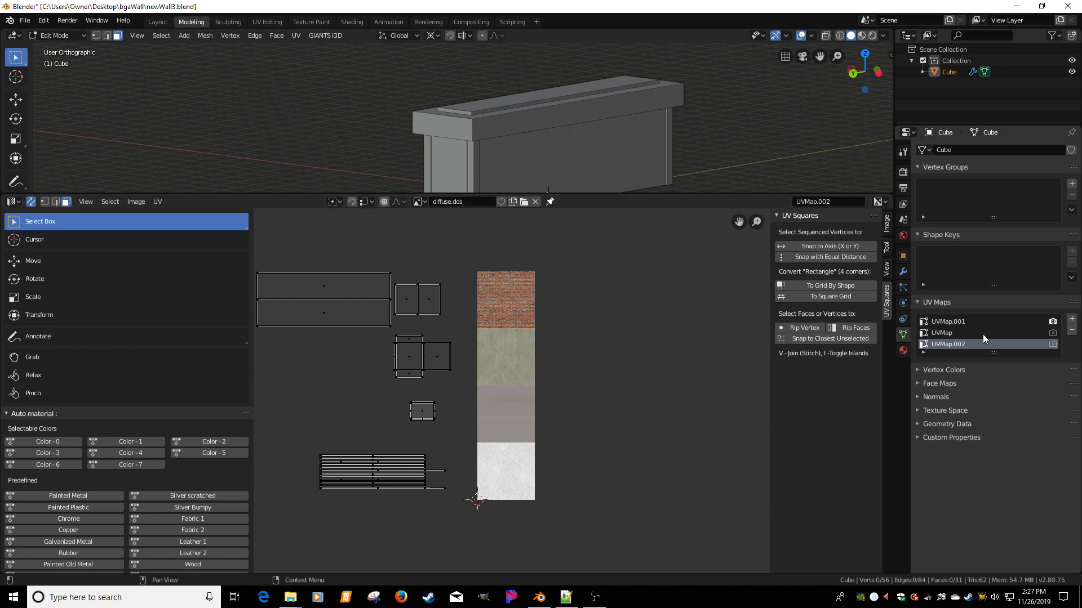
pyautogui.click(1072, 319)
pyautogui.click(1071, 319)
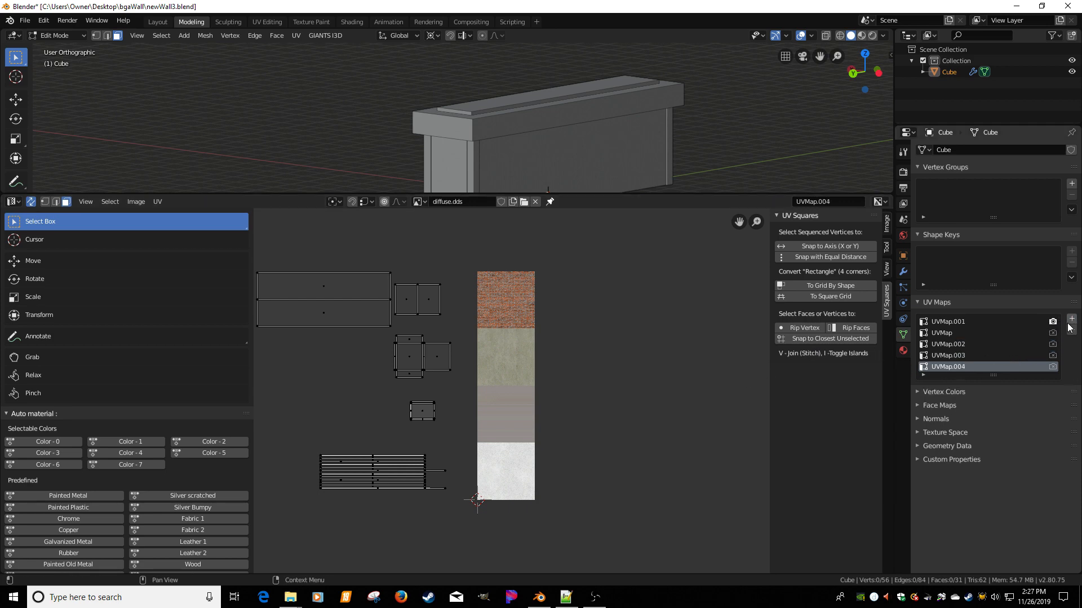
# Remove the three newly added UV maps from the wall, keeping only UVMap.001 and UVMap
pyautogui.click(1032, 341)
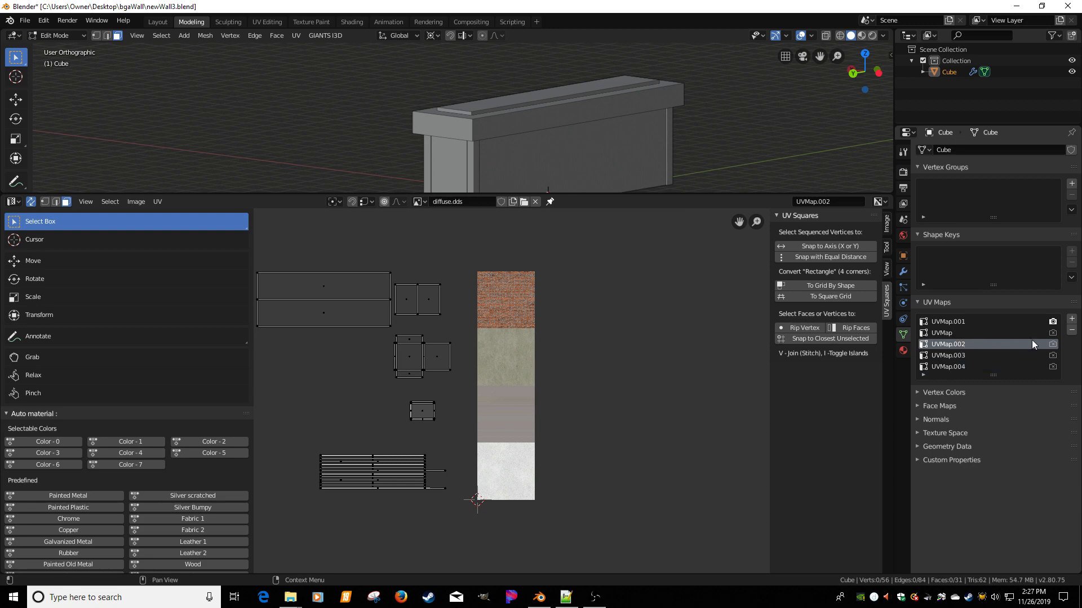
pyautogui.click(1071, 331)
pyautogui.click(977, 356)
pyautogui.click(1072, 331)
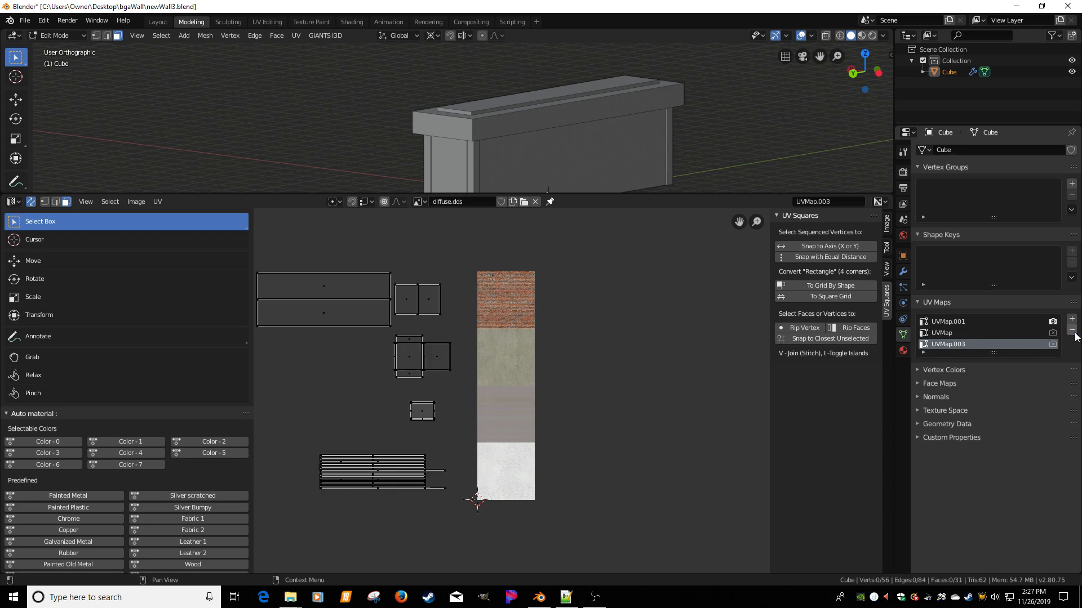
pyautogui.click(1072, 331)
# Compare the UVMap.001 and UVMap layouts over the stacked texture, ending on UVMap.001
pyautogui.click(954, 321)
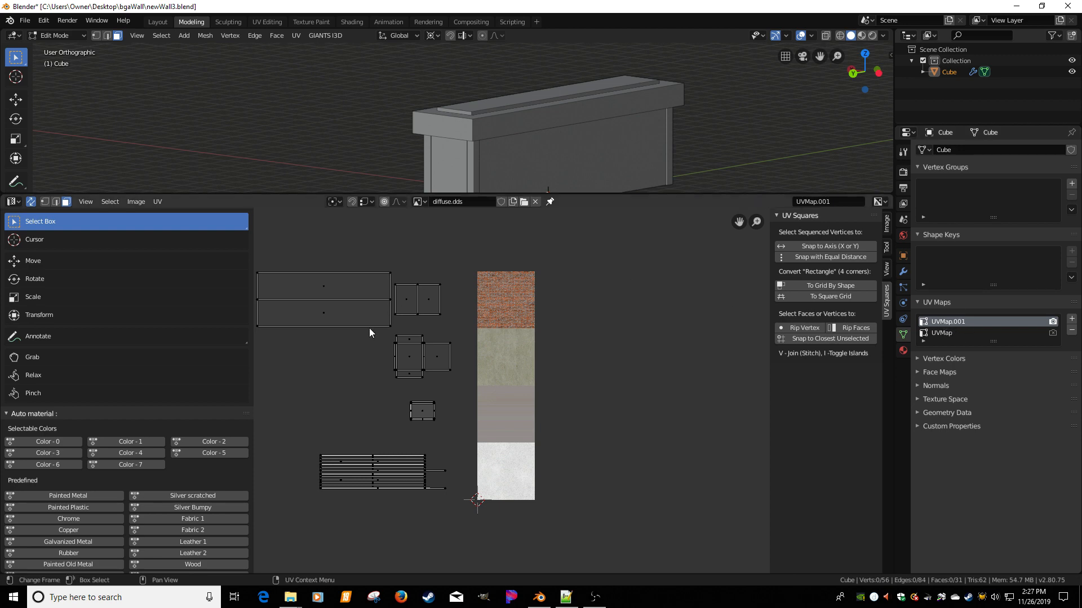
pyautogui.click(940, 334)
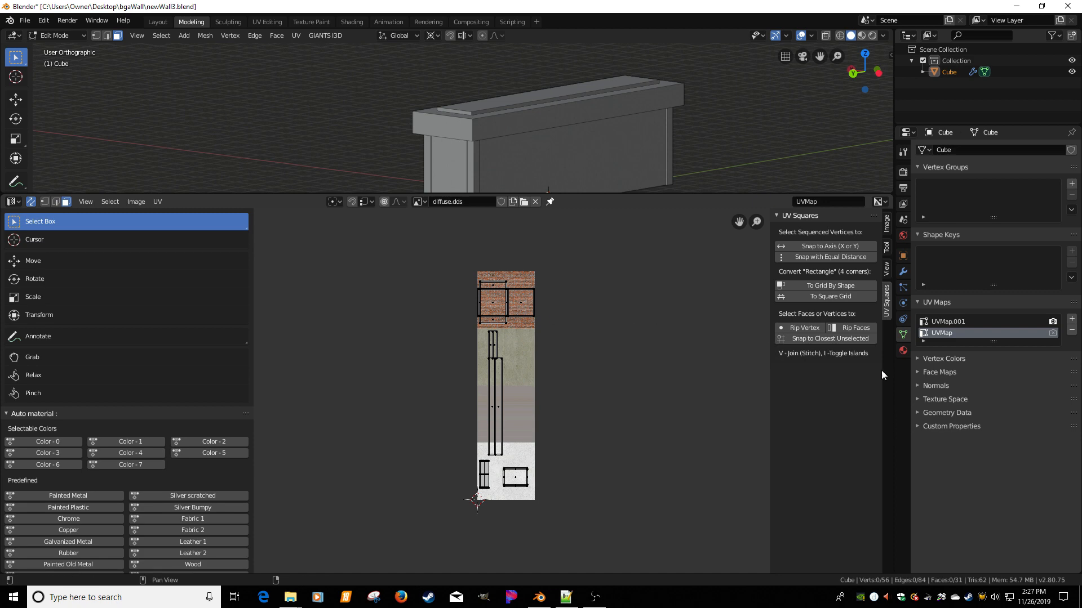
pyautogui.click(948, 321)
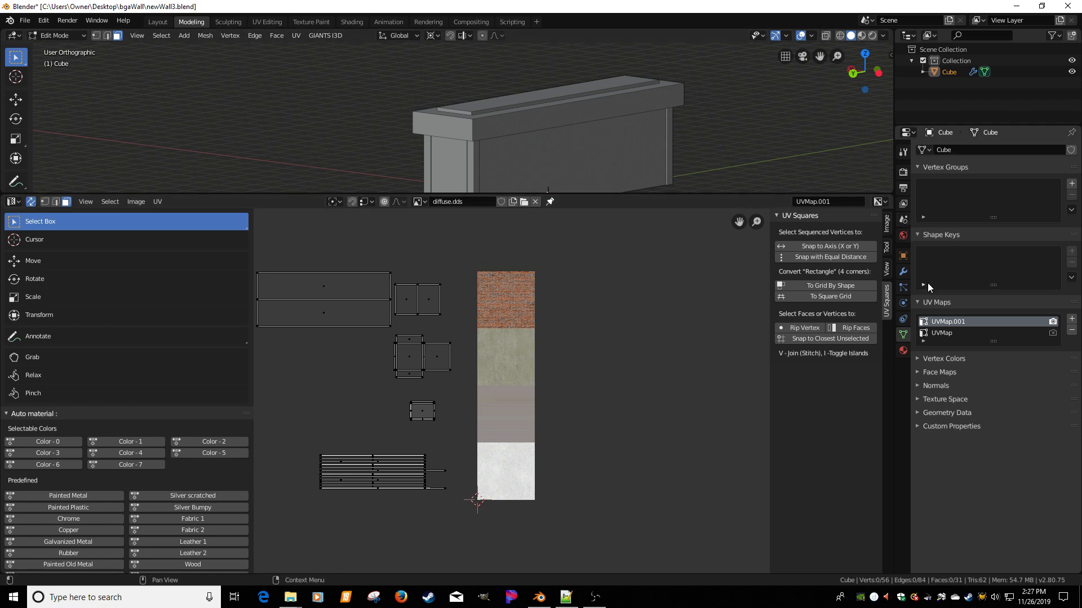
# Switch the wall to Object Mode and remove its Material.001 material slot
pyautogui.click(903, 350)
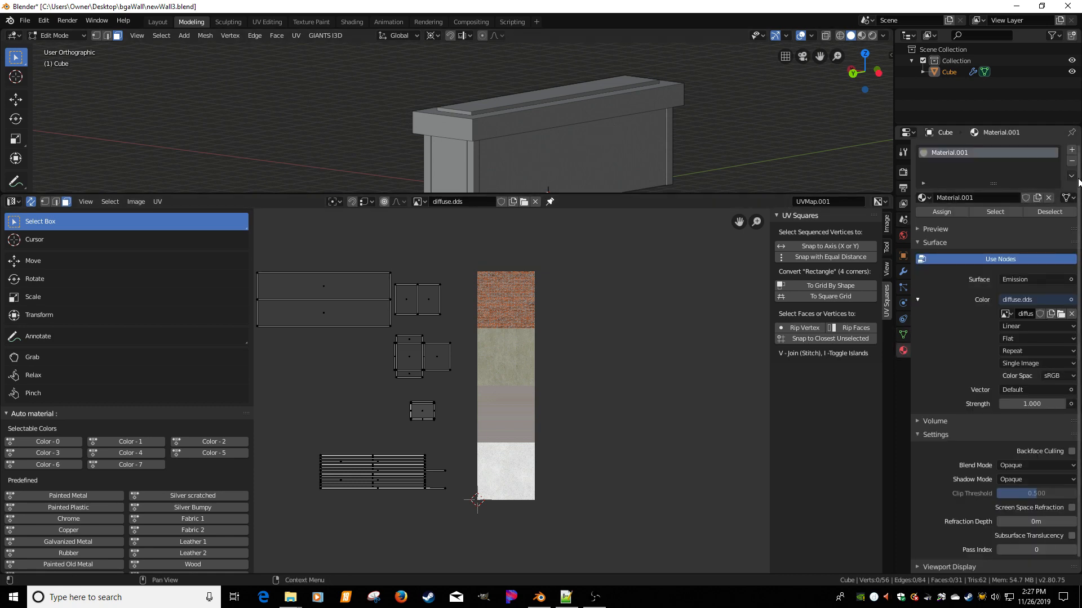
pyautogui.click(1071, 162)
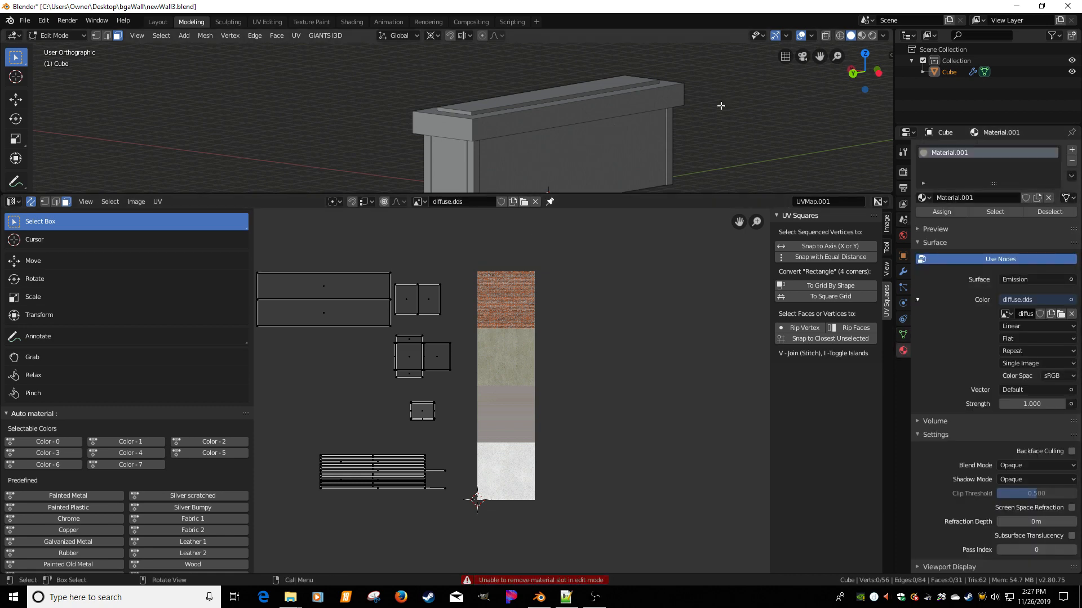
pyautogui.press('Tab')
pyautogui.click(1071, 164)
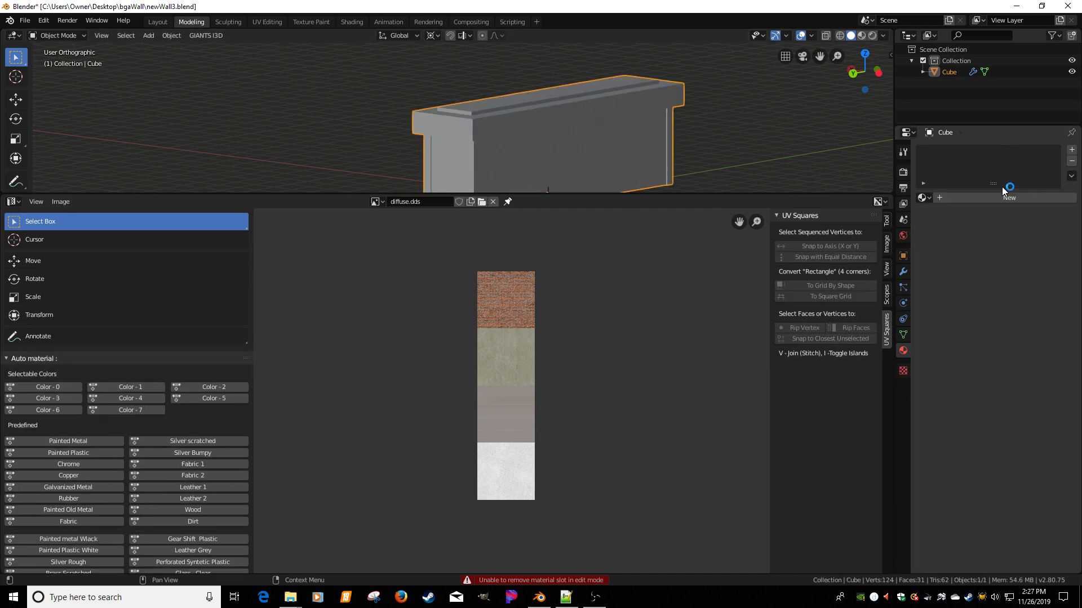
# Create a new material for the wall and set its surface shader to Emission
pyautogui.click(1002, 197)
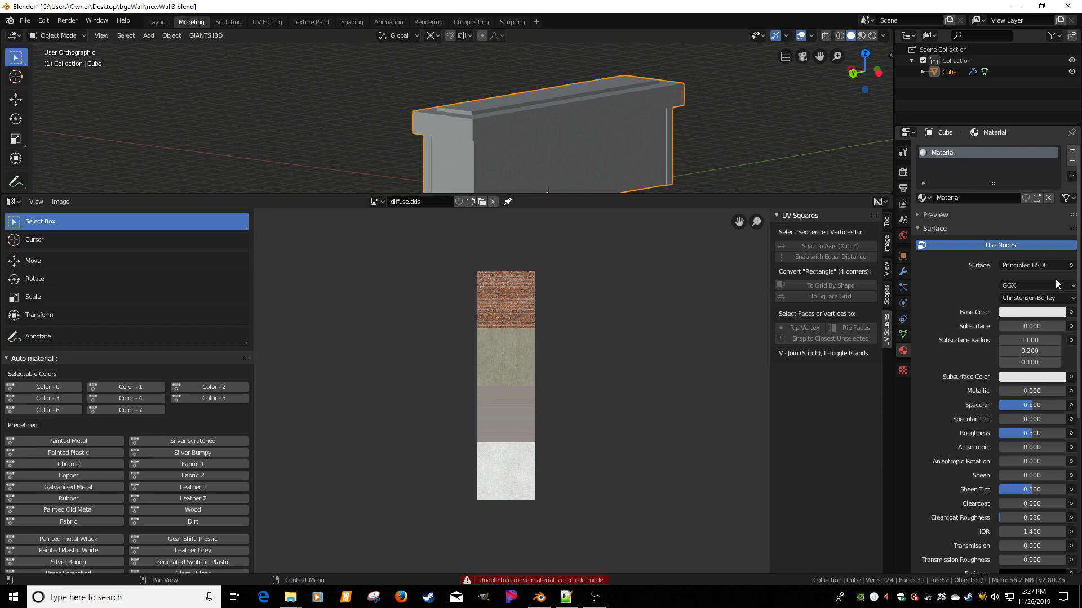
pyautogui.click(1021, 265)
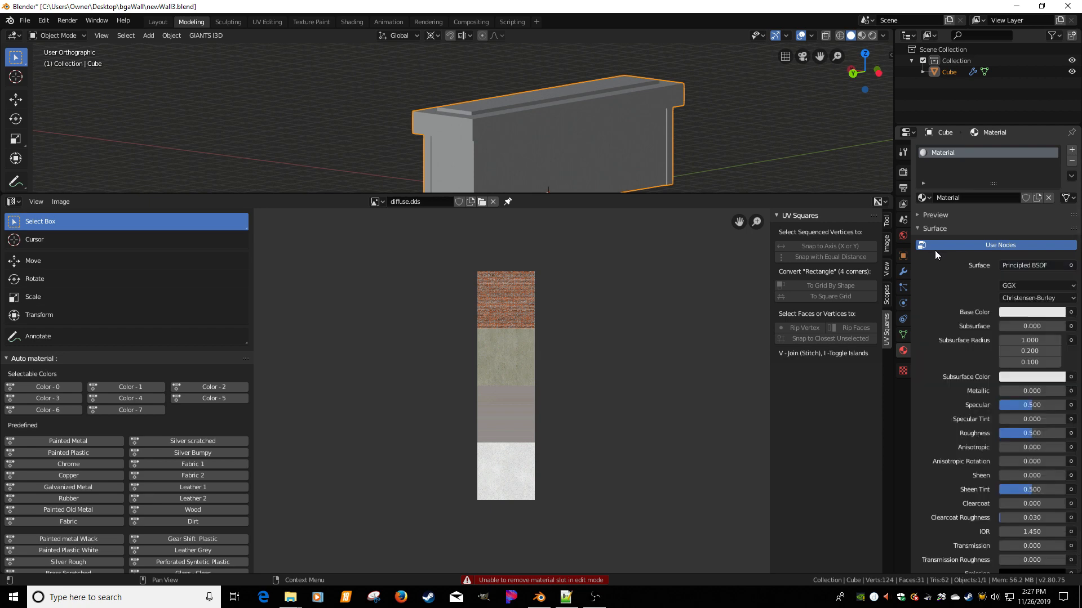
pyautogui.click(1014, 265)
pyautogui.click(940, 341)
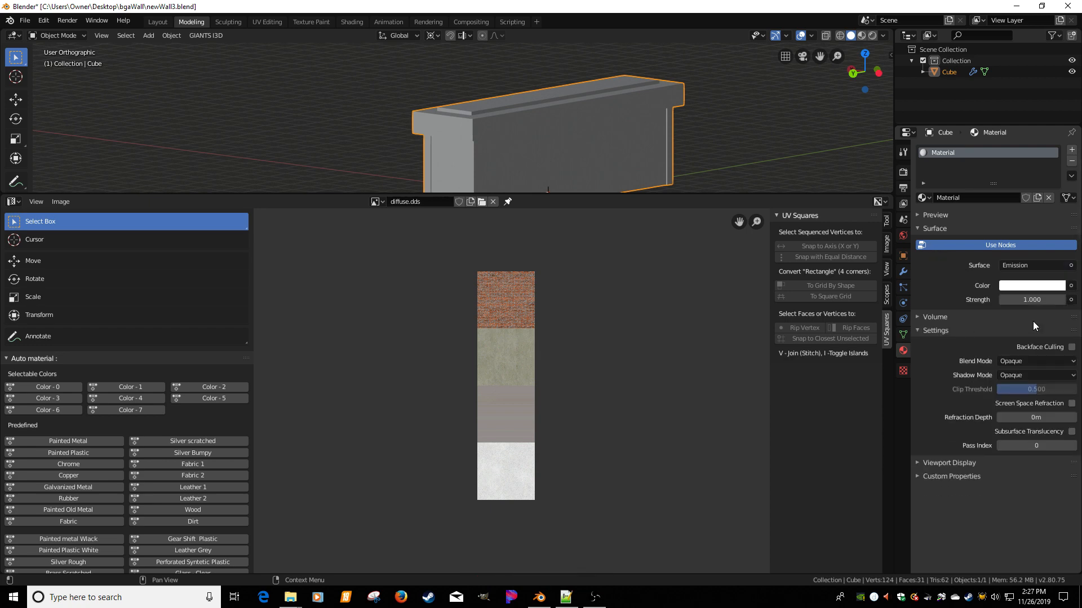
# Feed the Emission color with an Image Texture using diffuse.dds, and show diffuse.dds in the UV editor
pyautogui.click(1070, 286)
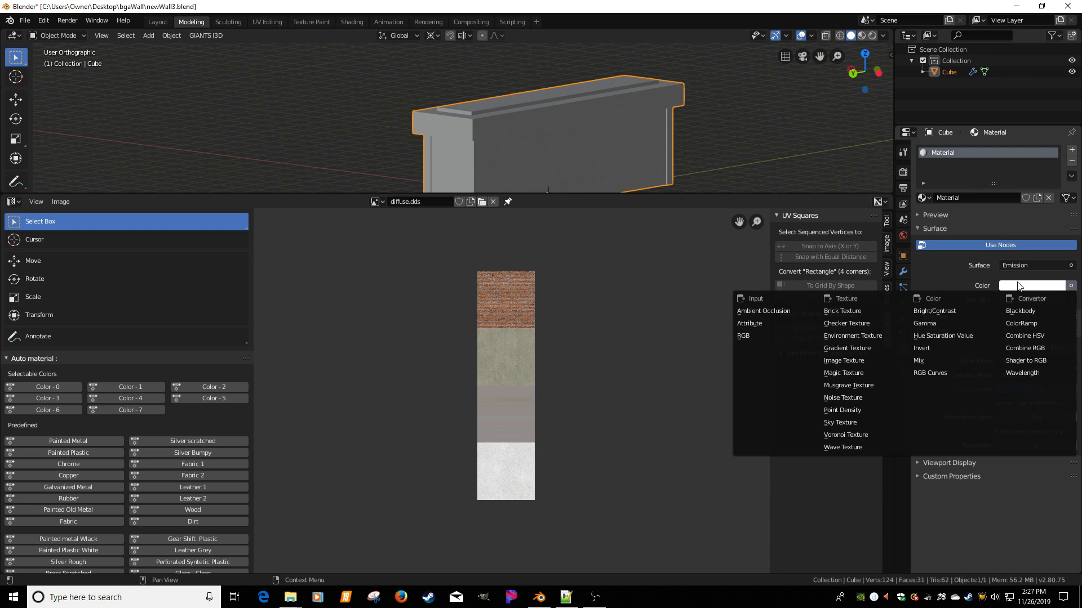
pyautogui.click(864, 359)
pyautogui.click(1007, 300)
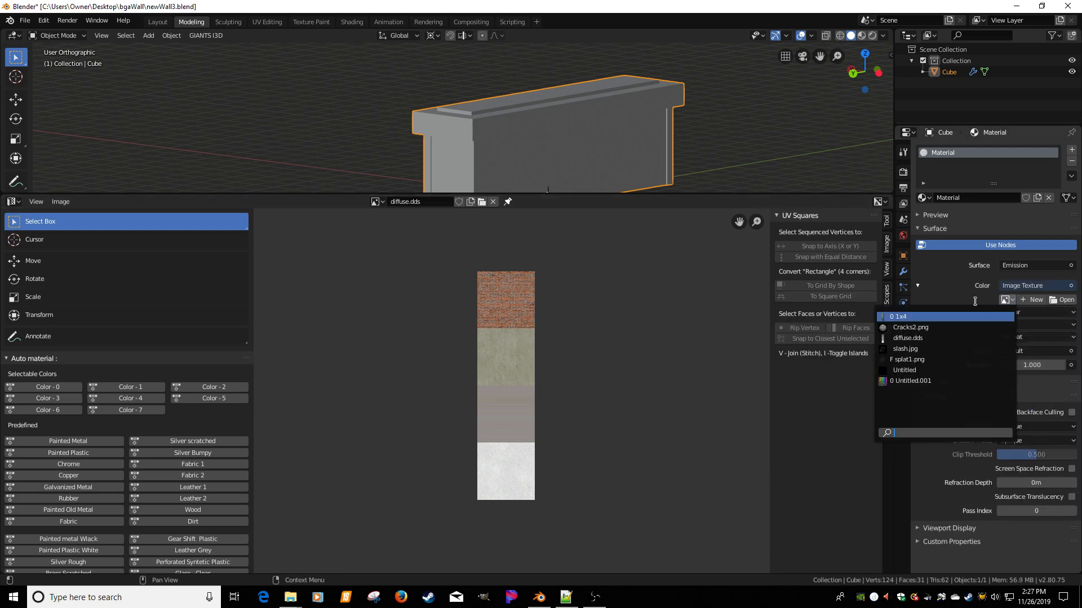
pyautogui.click(928, 338)
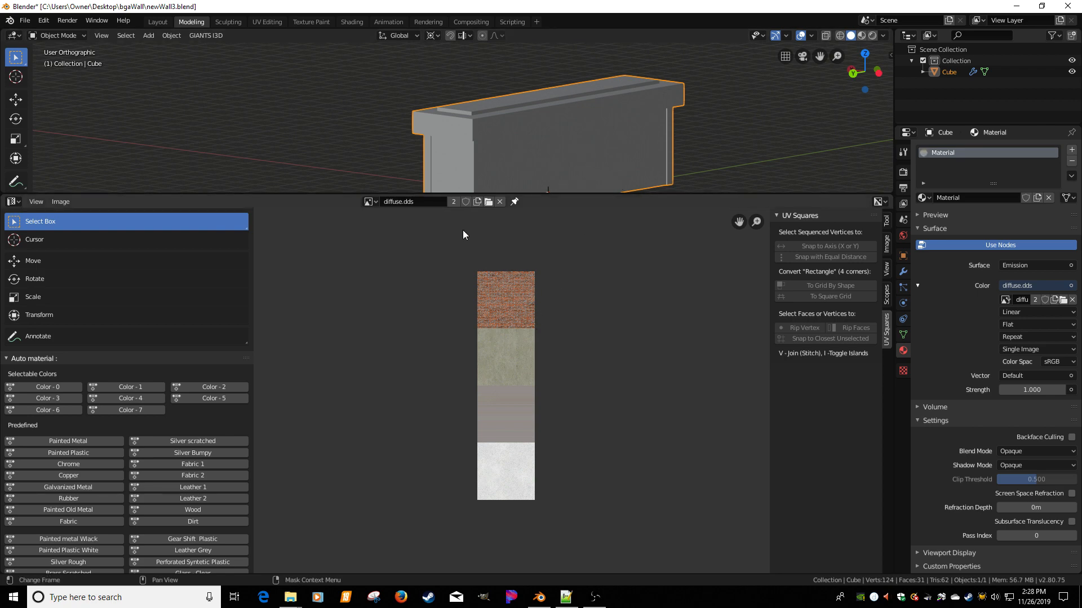
pyautogui.click(373, 202)
pyautogui.click(384, 241)
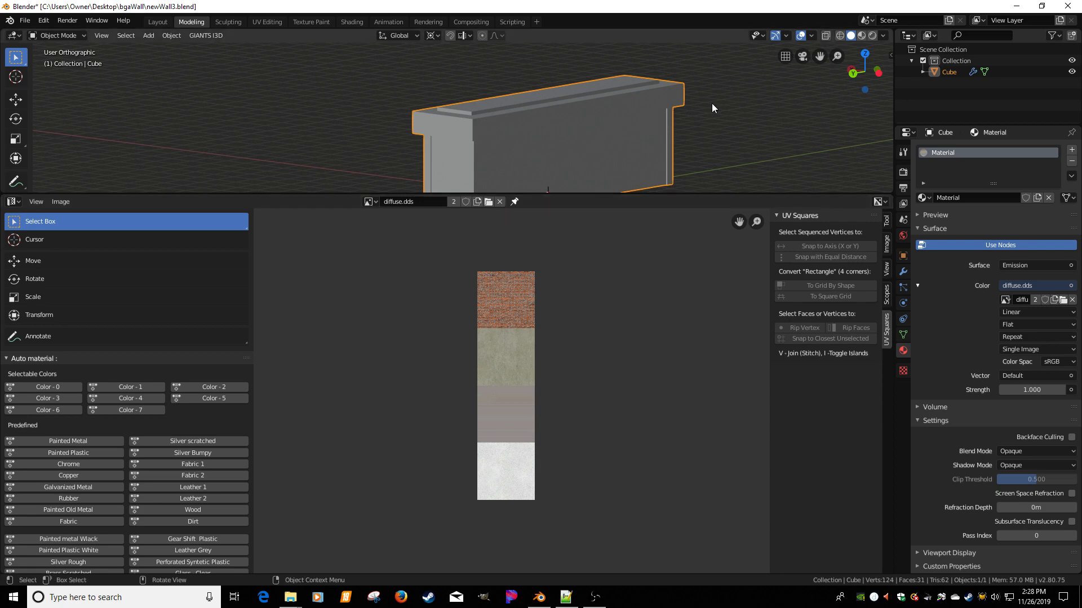
# Show the wall in Rendered shading, view it from its other side, and put it in Edit Mode
pyautogui.click(873, 36)
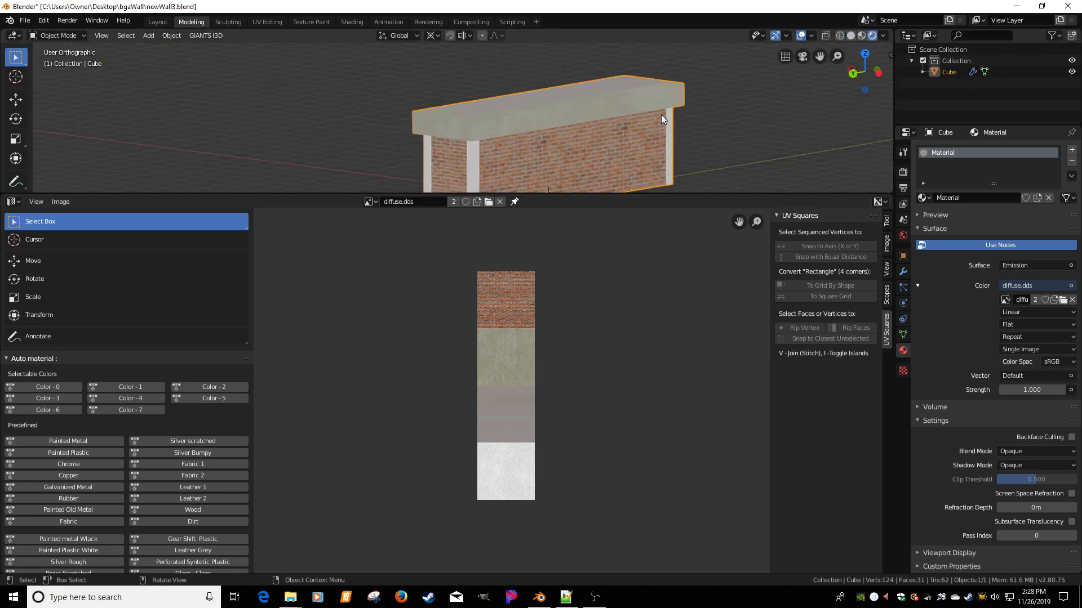
pyautogui.scroll(-2, 661, 115)
pyautogui.moveTo(649, 110); pyautogui.dragTo(748, 113, button='middle')
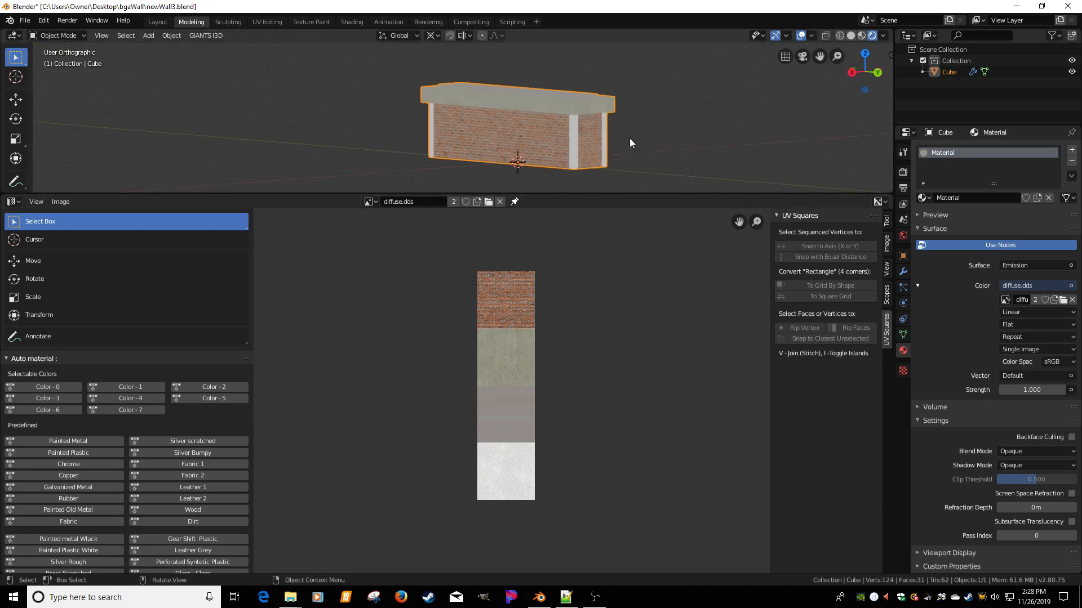
pyautogui.press('Tab')
# Try moving the two end-wall UV faces from beside the brick texture onto the lower textures
pyautogui.moveTo(402, 289); pyautogui.dragTo(452, 322)
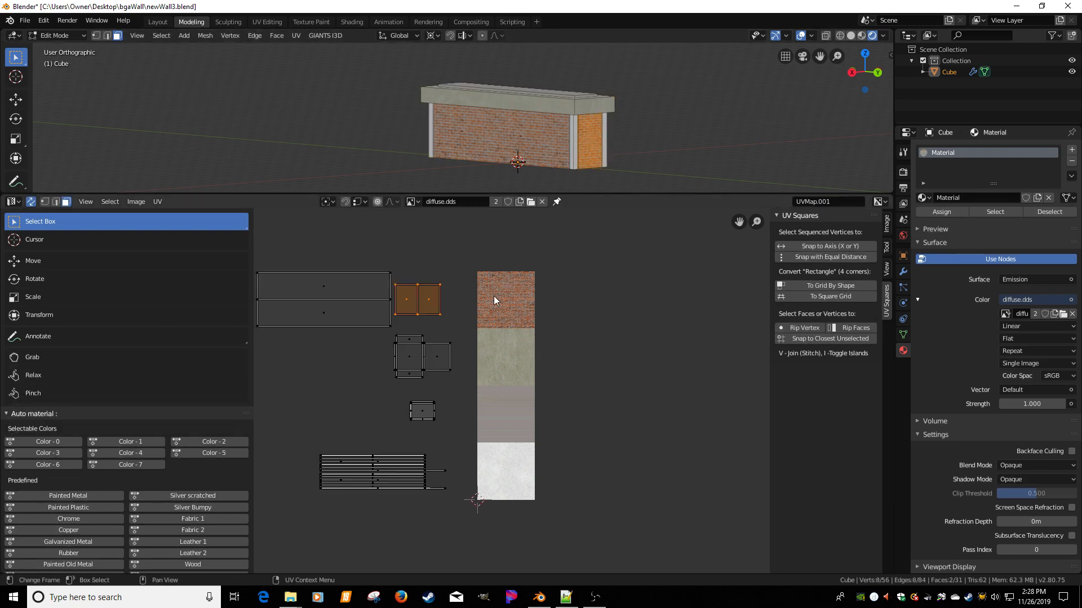
pyautogui.press('g')
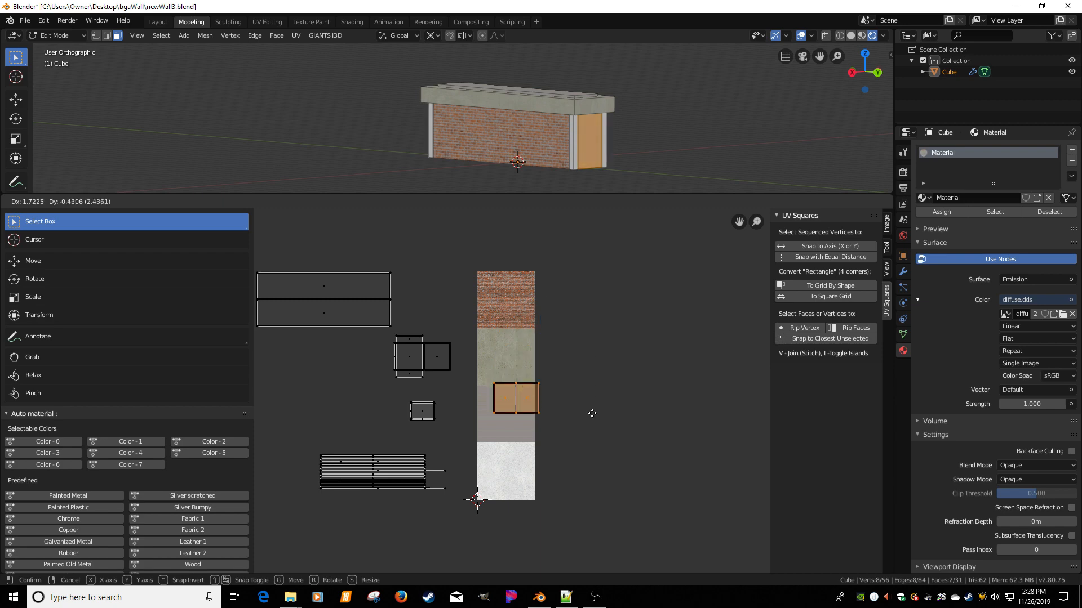
pyautogui.press('Escape')
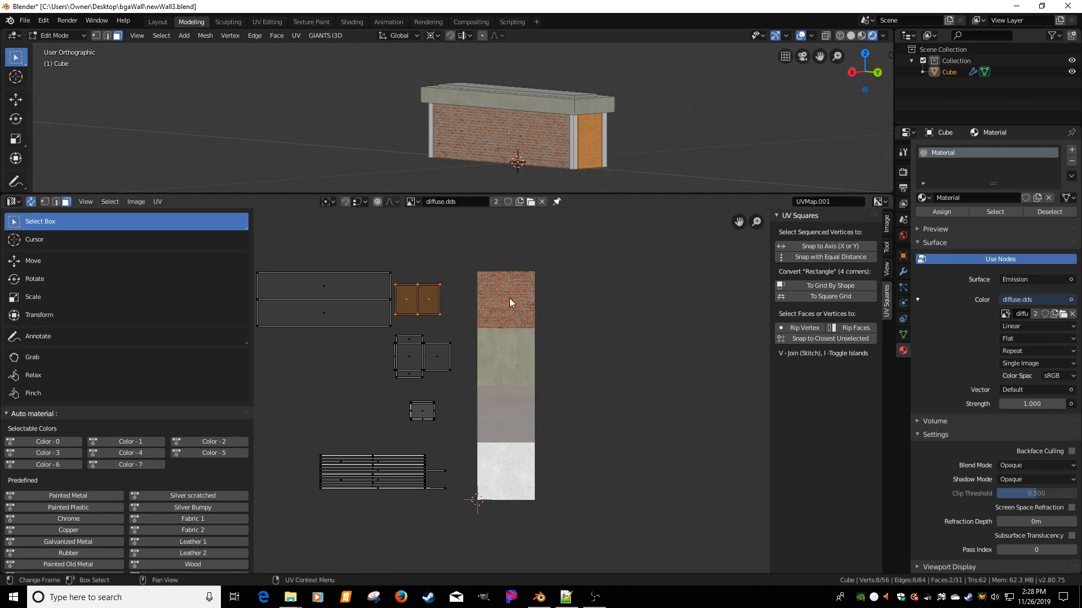
pyautogui.moveTo(568, 137)
pyautogui.mouseDown(button='middle')
pyautogui.moveTo(527, 137)
pyautogui.moveTo(577, 137)
pyautogui.mouseUp(button='middle')
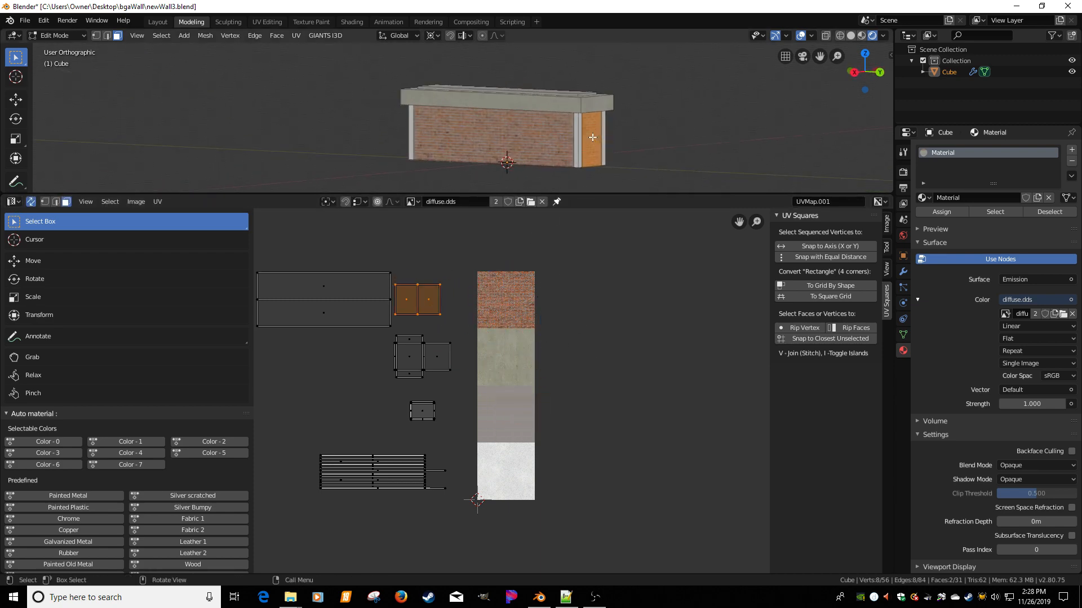
pyautogui.scroll(3, 577, 137)
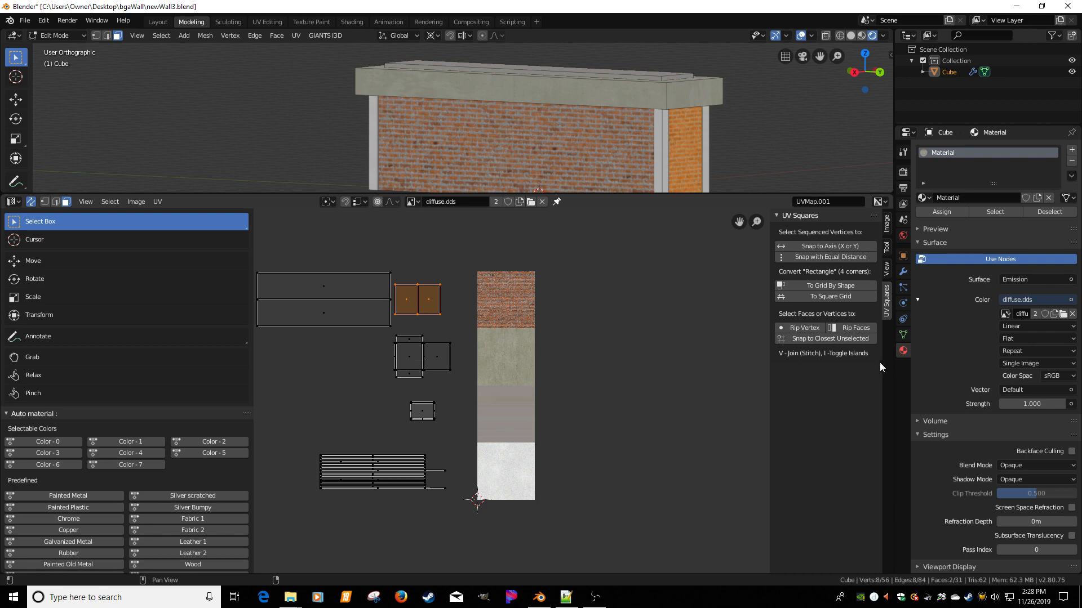
# Compare where the selected end-wall faces sit in UVMap and UVMap.001, ending on UVMap.001
pyautogui.click(903, 335)
pyautogui.click(932, 333)
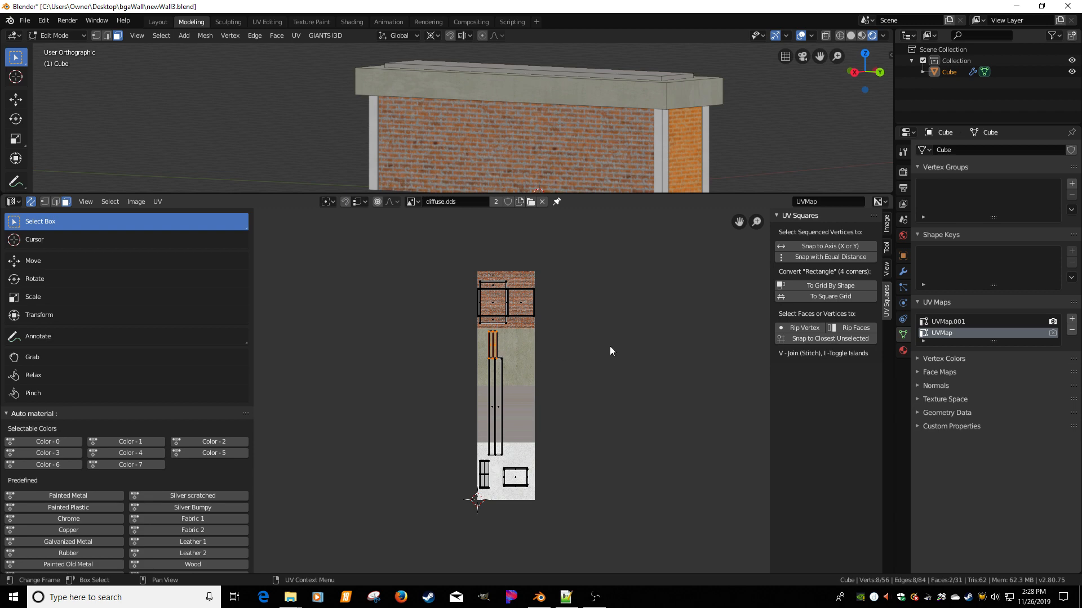
pyautogui.click(948, 321)
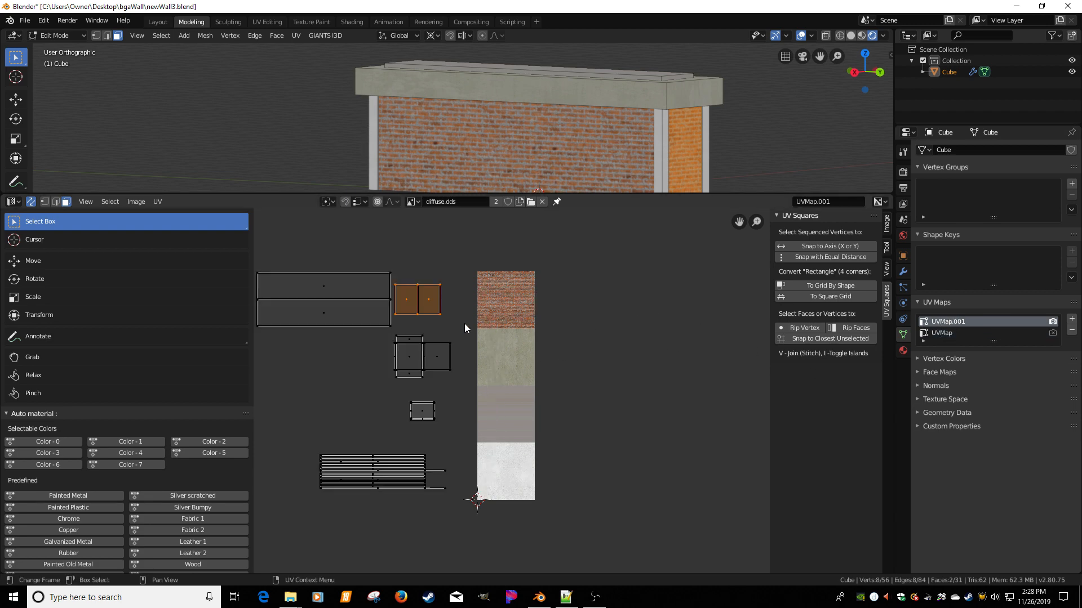
# Try scaling the two end-wall UV faces along Y by about 2.08, inspect the bricks, and undo the scaling
pyautogui.press('s')
pyautogui.press('y')
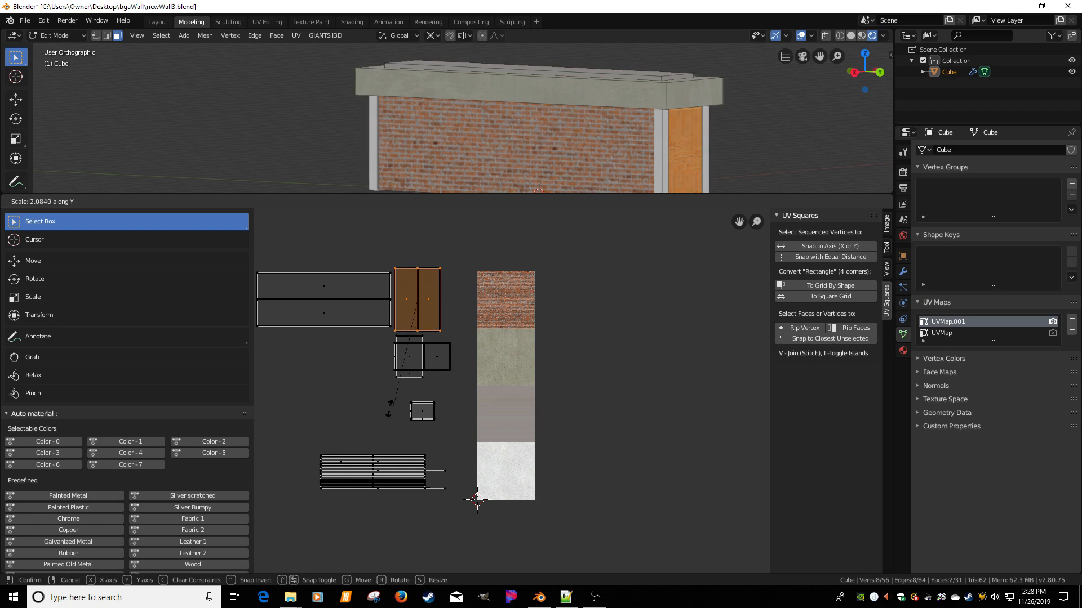
pyautogui.click(391, 406)
pyautogui.moveTo(640, 144); pyautogui.dragTo(587, 138, button='middle')
pyautogui.scroll(4, 643, 154)
pyautogui.moveTo(694, 145); pyautogui.dragTo(597, 142, button='middle')
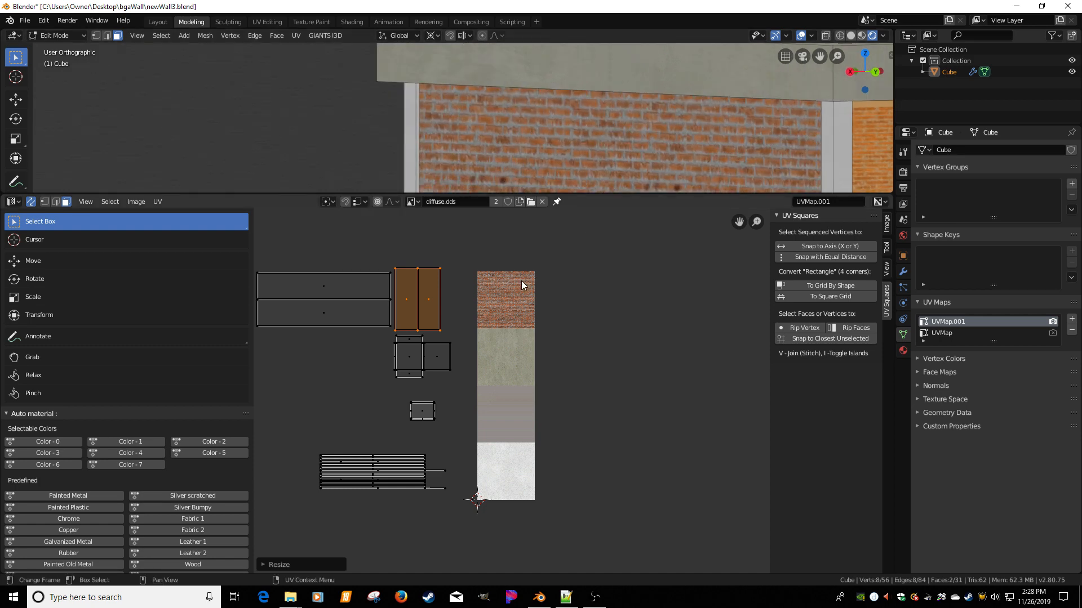
pyautogui.hotkey('ctrl', 'z')
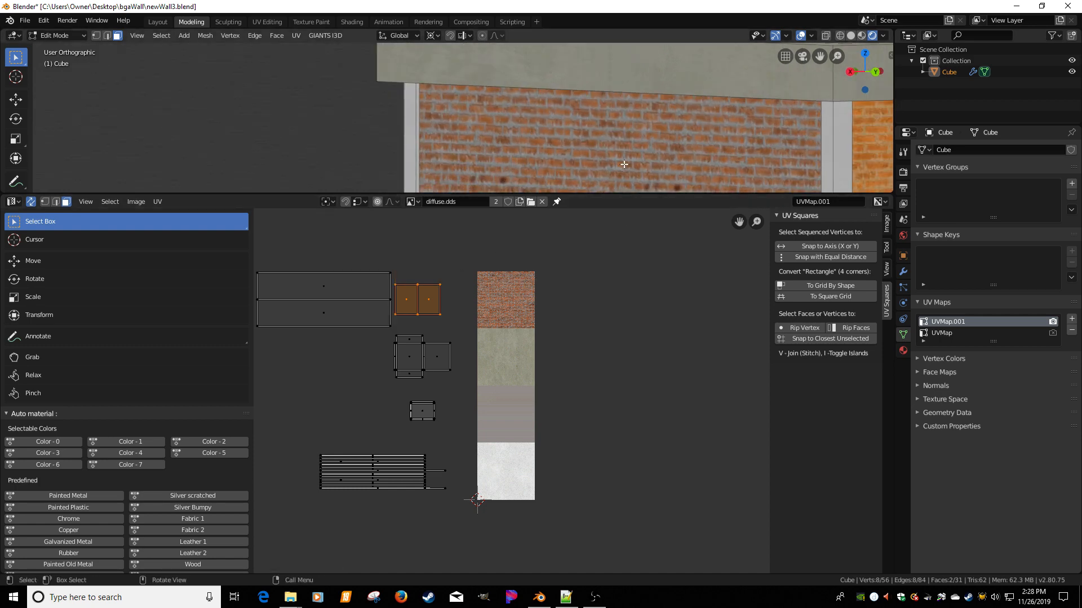
# Move the cap's side-face UV islands up level with the brick texture, over the long wall islands, and view the cap
pyautogui.moveTo(624, 162); pyautogui.dragTo(575, 160, button='middle')
pyautogui.scroll(-2, 434, 323)
pyautogui.scroll(2, 434, 326)
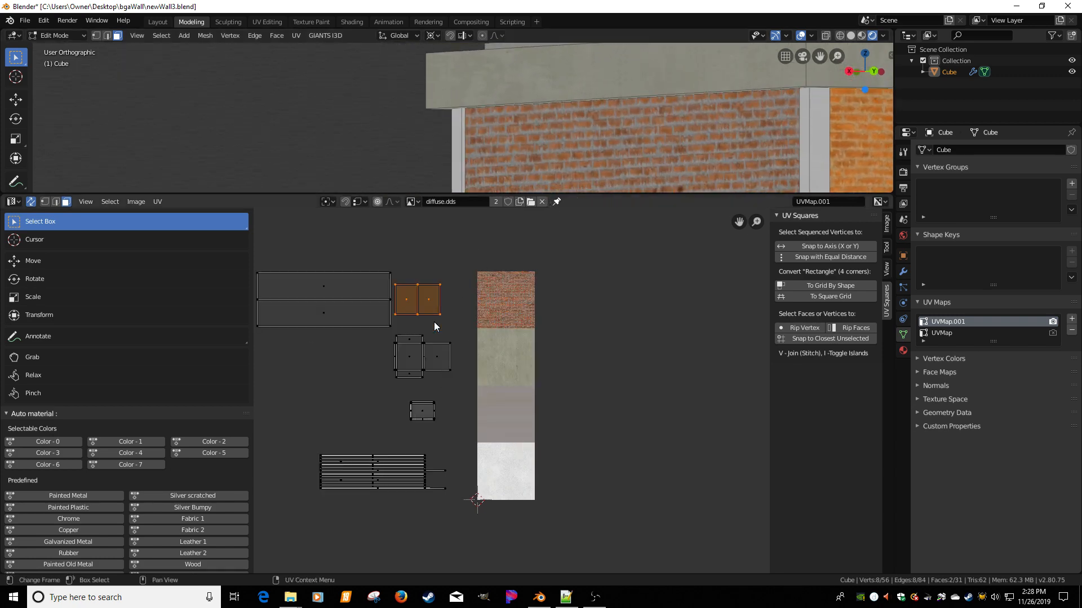
pyautogui.moveTo(394, 335); pyautogui.dragTo(455, 389)
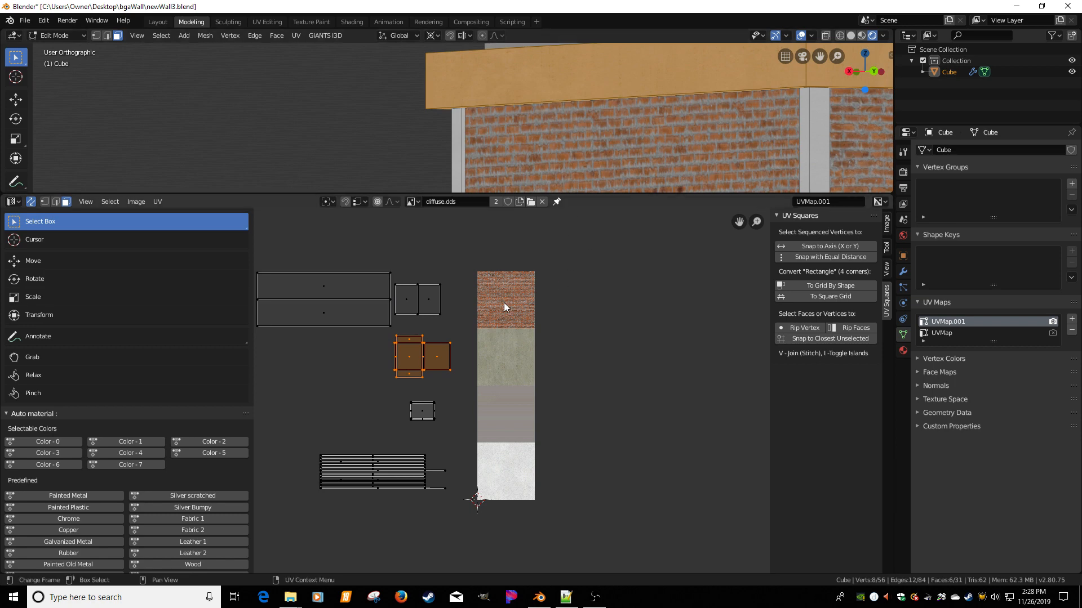
pyautogui.press('g')
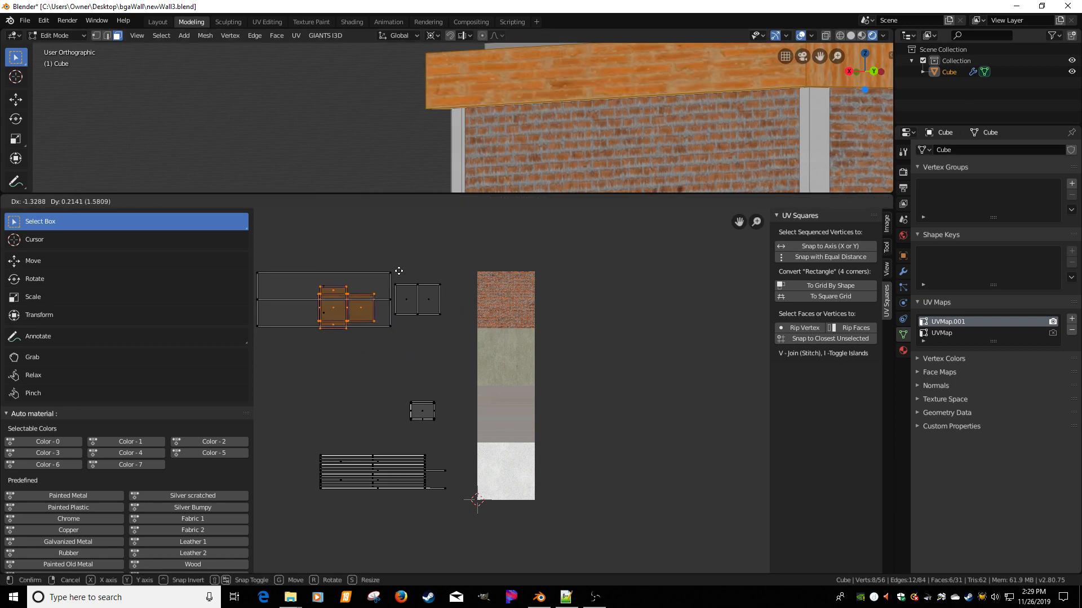
pyautogui.click(385, 264)
pyautogui.moveTo(563, 90)
pyautogui.mouseDown(button='middle')
pyautogui.moveTo(557, 103)
pyautogui.moveTo(515, 117)
pyautogui.moveTo(557, 123)
pyautogui.moveTo(569, 111)
pyautogui.mouseUp(button='middle')
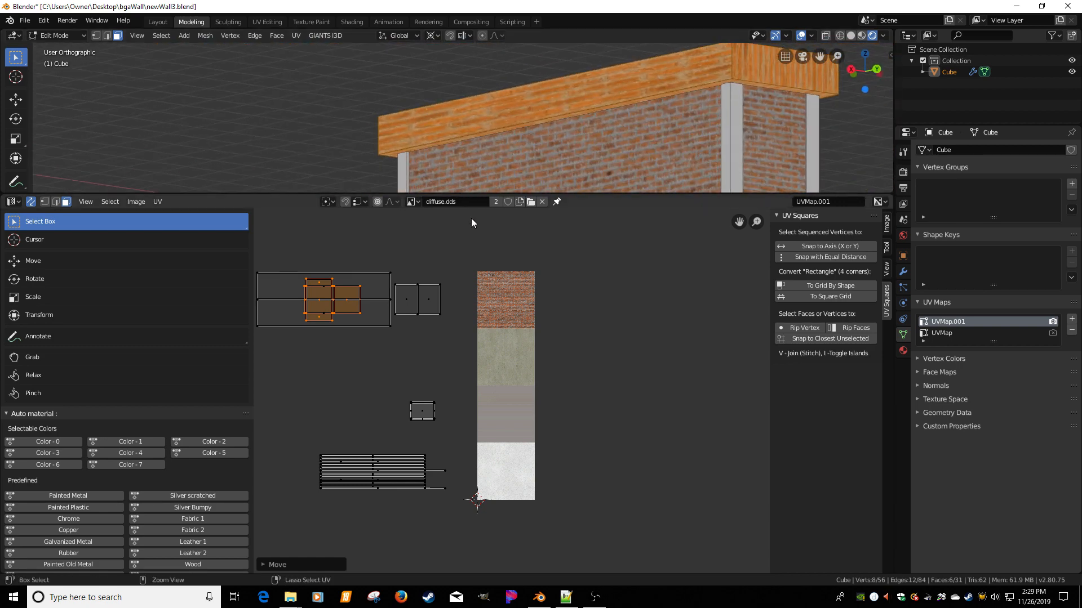
# Undo the last move of the cap's side-face UV islands
pyautogui.hotkey('ctrl', 'z')
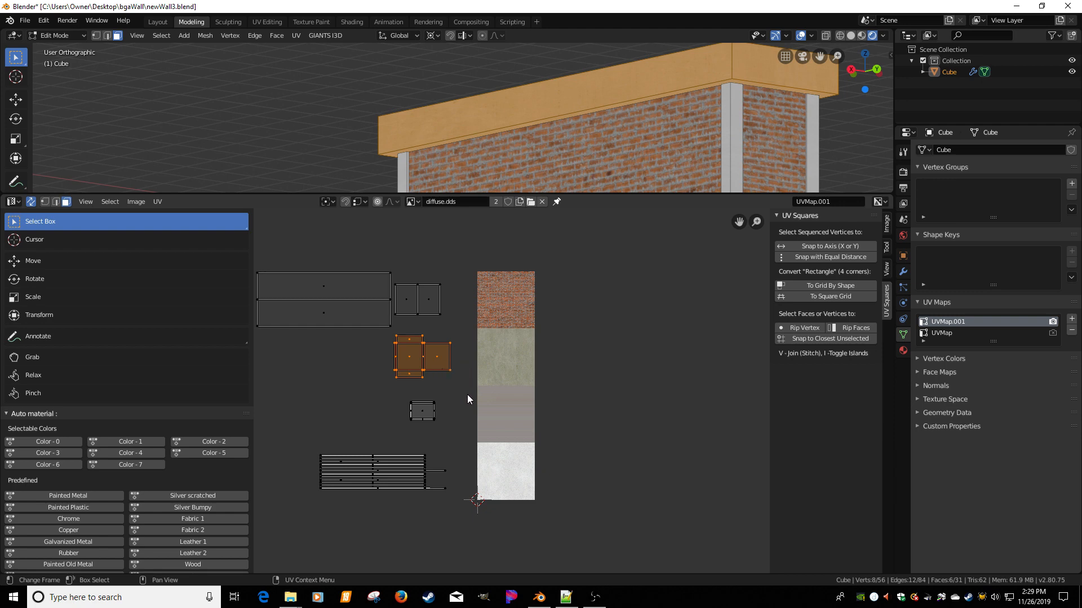
pyautogui.scroll(-3, 512, 395)
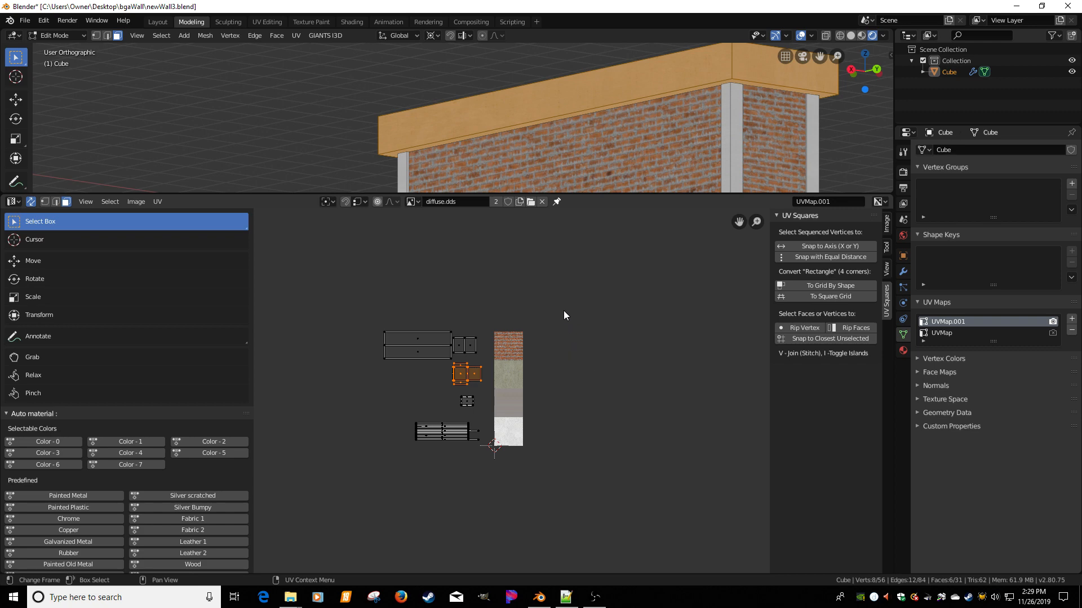
pyautogui.scroll(1, 563, 314)
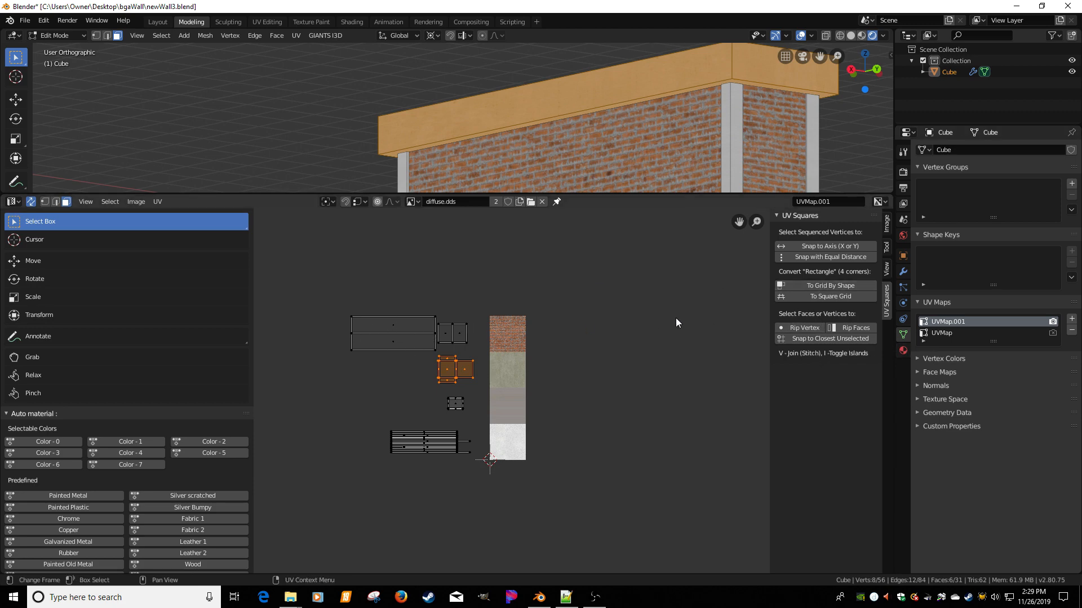
# Switch to UVMap, inspect how its islands lie over the stacked textures, and make it the map used for rendering
pyautogui.click(942, 332)
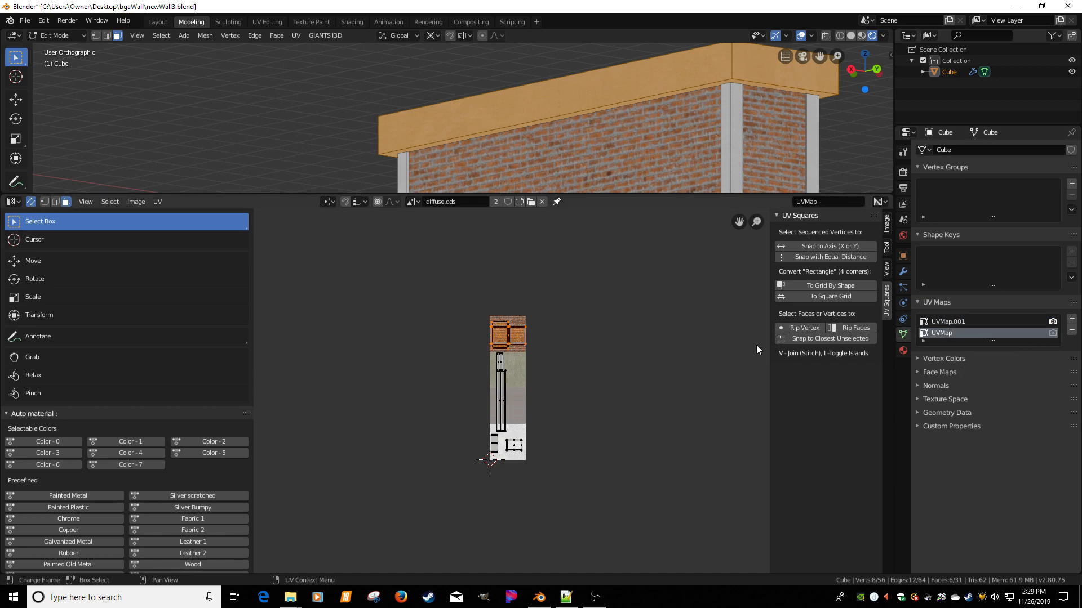
pyautogui.scroll(3, 699, 341)
pyautogui.scroll(1, 651, 309)
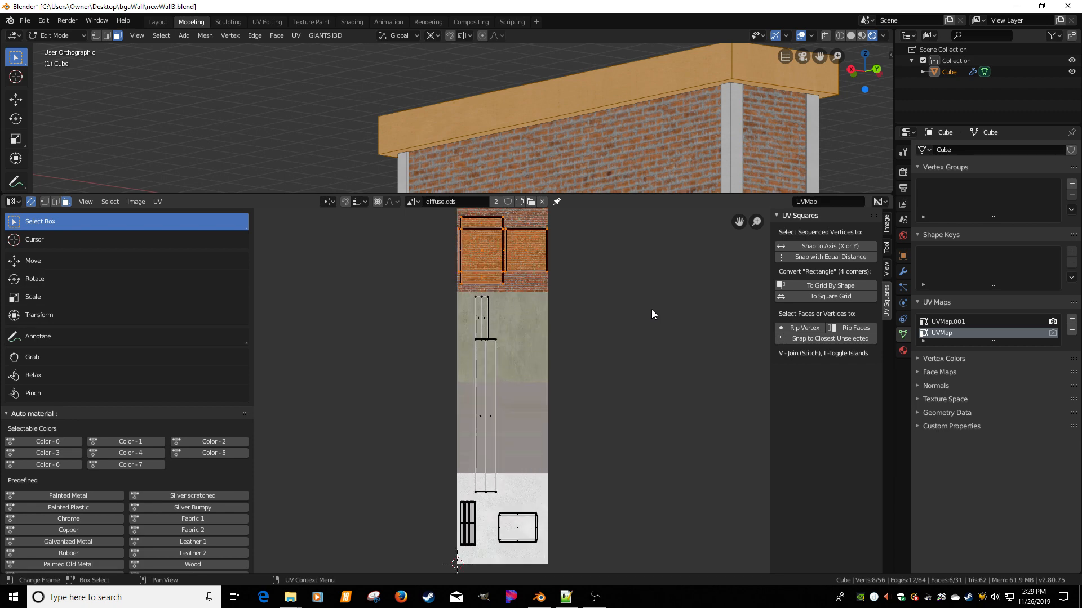
pyautogui.scroll(-1, 651, 309)
pyautogui.scroll(2, 651, 309)
pyautogui.scroll(-1, 651, 309)
pyautogui.click(1053, 334)
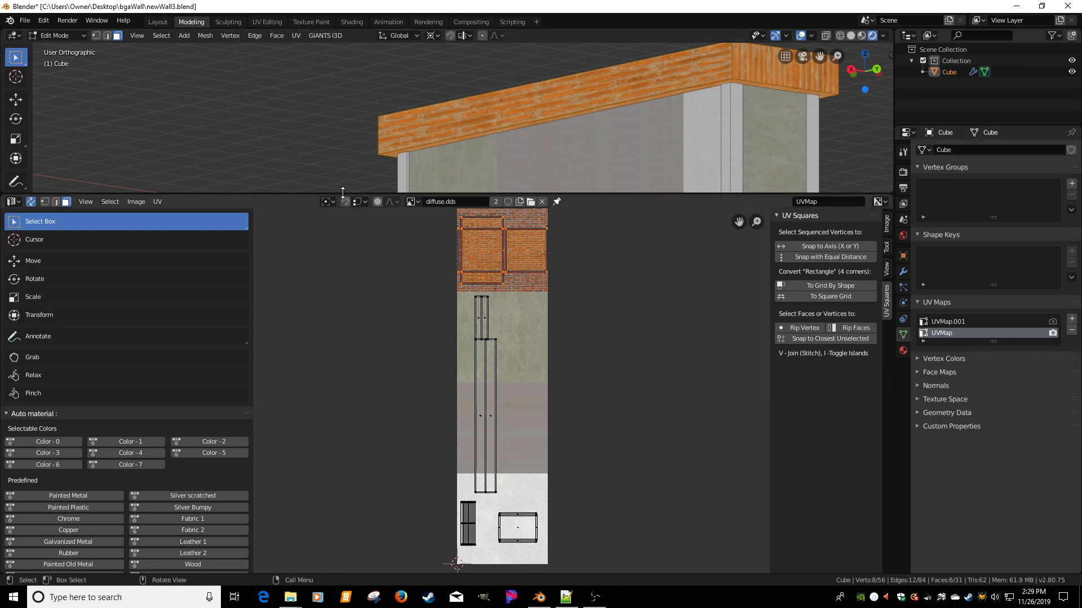
# In Object Mode, replace the wall's material with a new one and feed its Base Color from an Image Texture
pyautogui.click(901, 351)
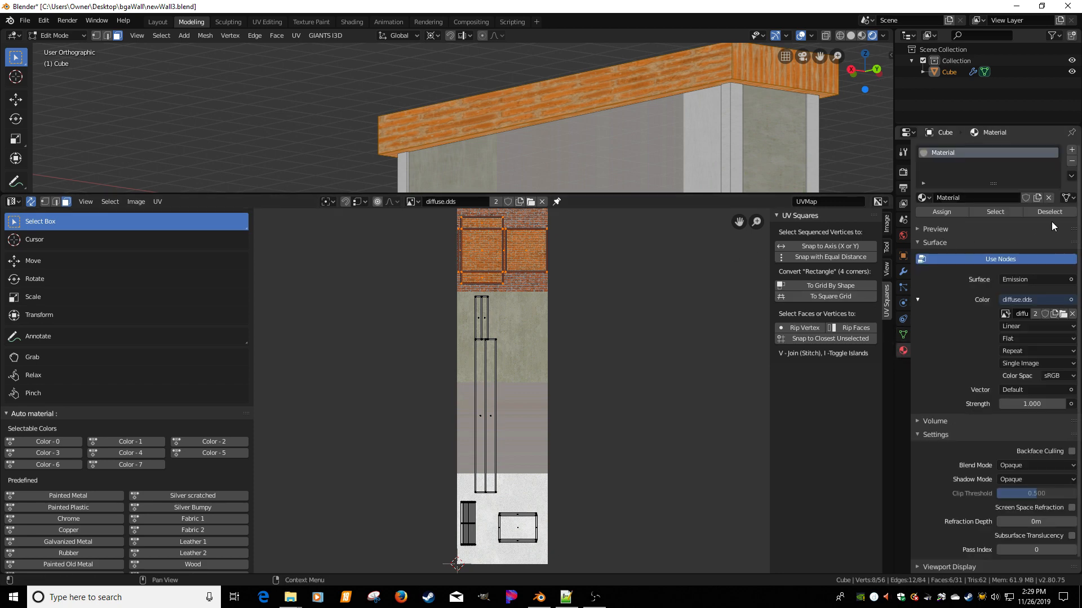
pyautogui.press('Tab')
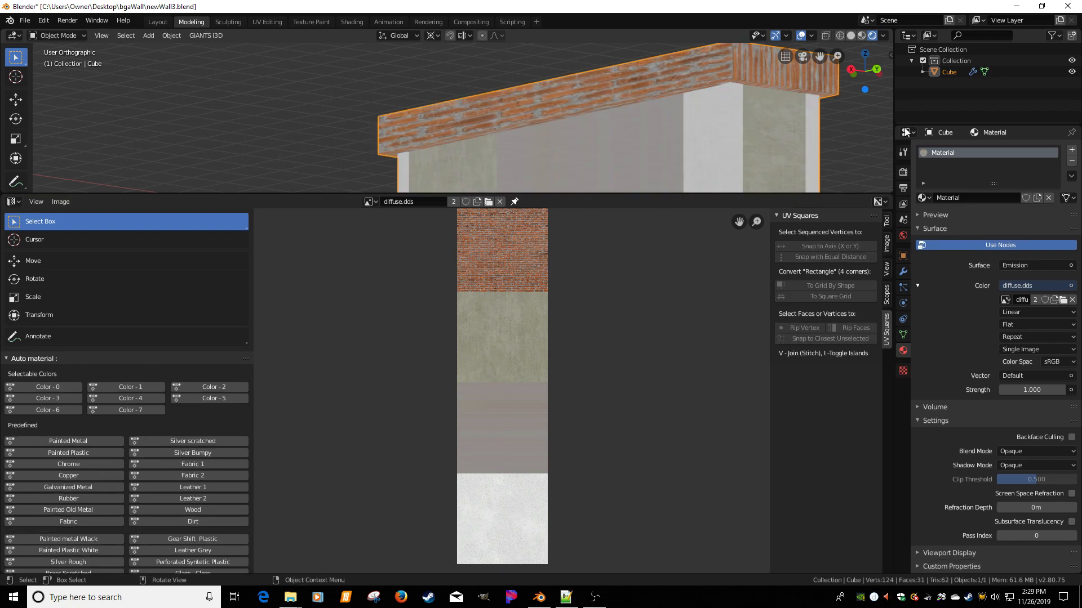
pyautogui.click(1072, 161)
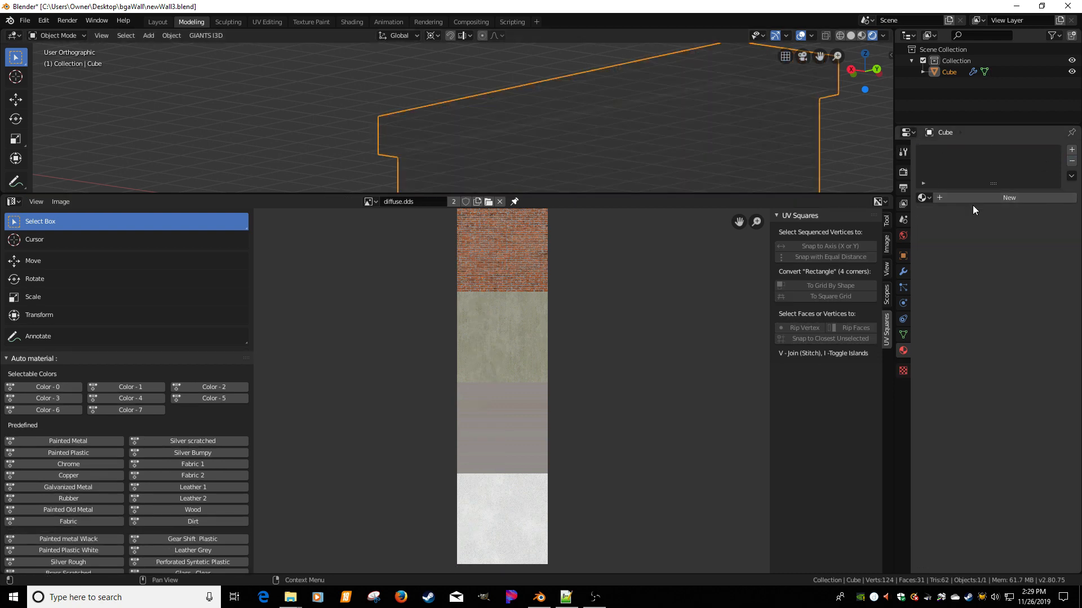
pyautogui.click(959, 197)
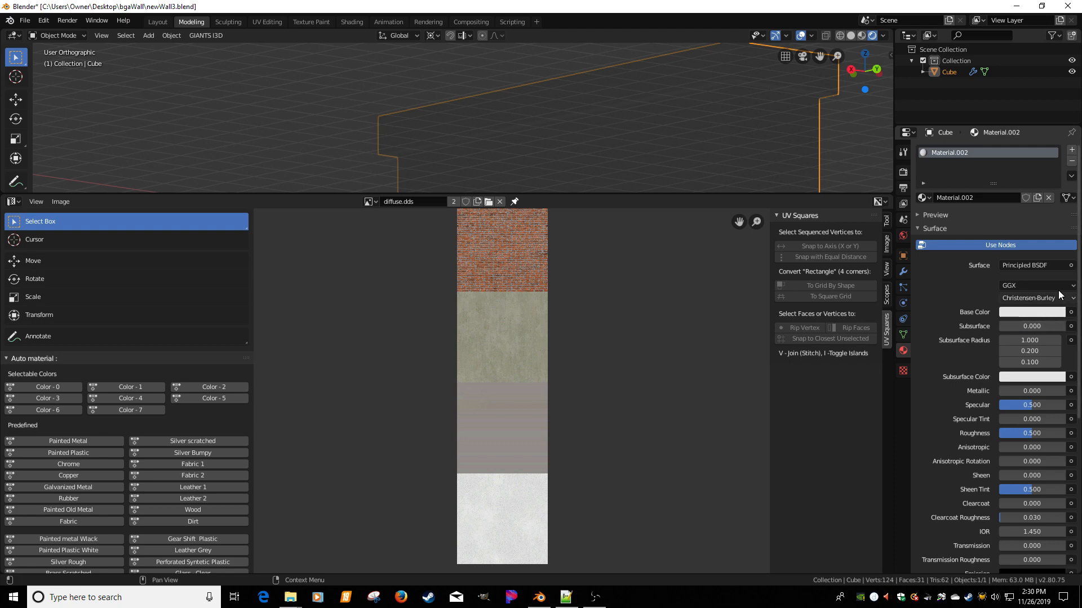
pyautogui.click(1070, 312)
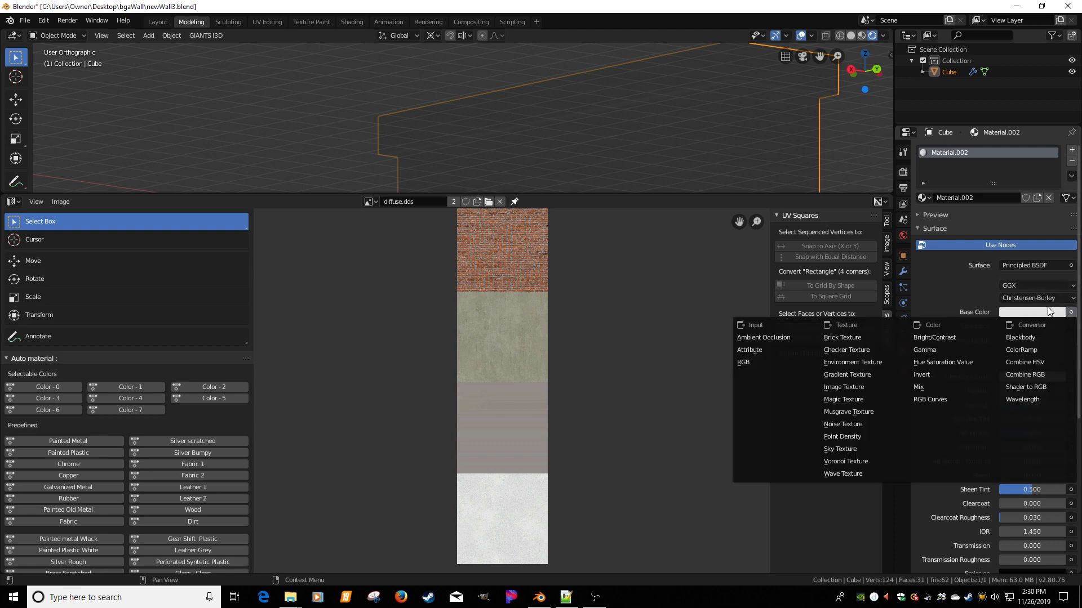
pyautogui.click(841, 388)
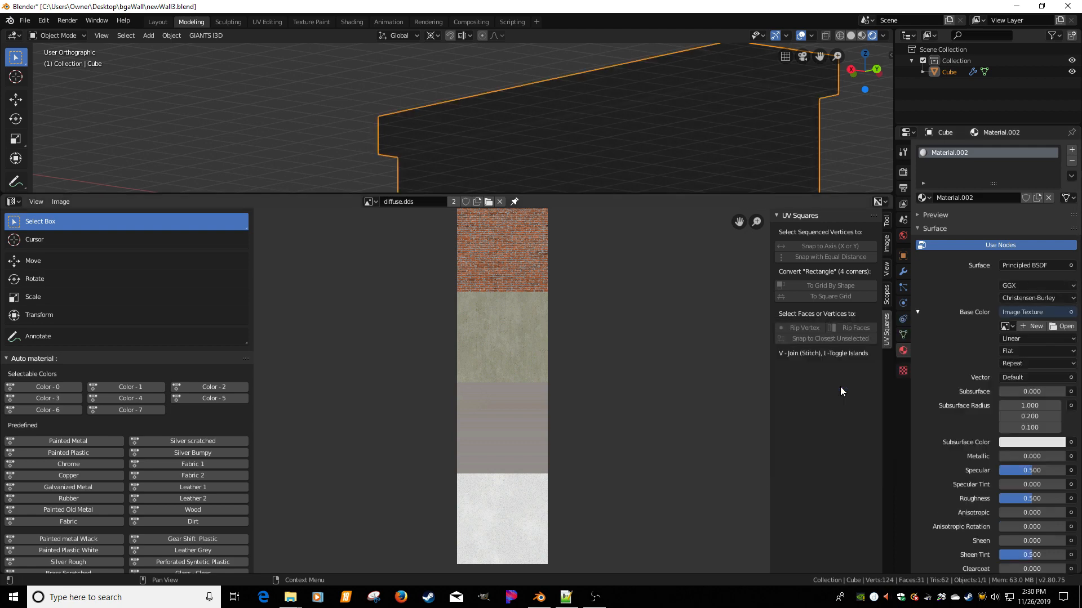
# Create a blank Base Color image named videoTexture1 with a height of 4096 px and show it in the image editor
pyautogui.click(1023, 325)
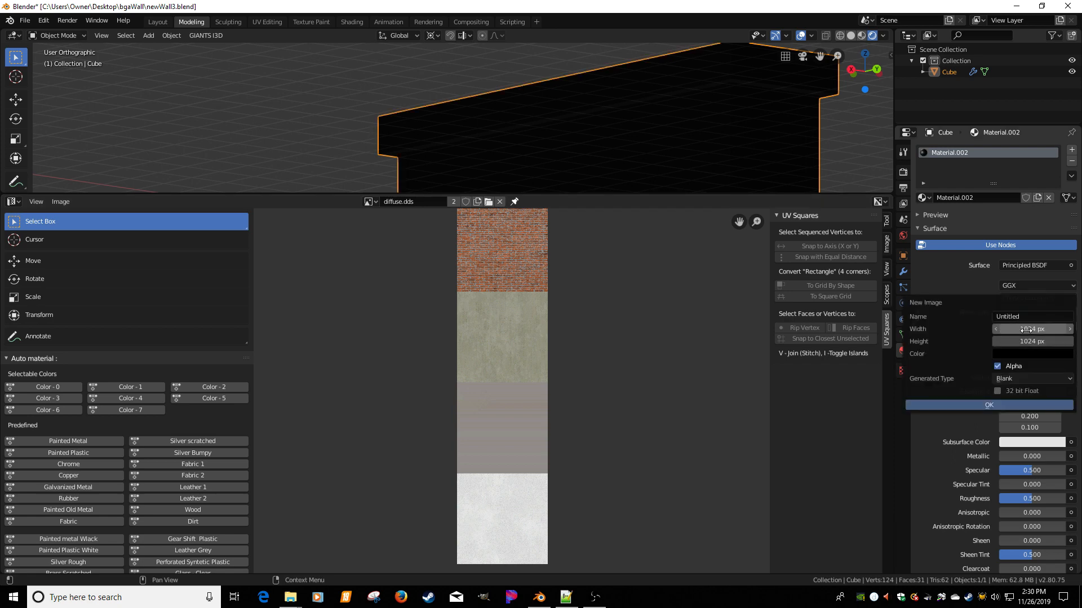
pyautogui.click(1047, 342)
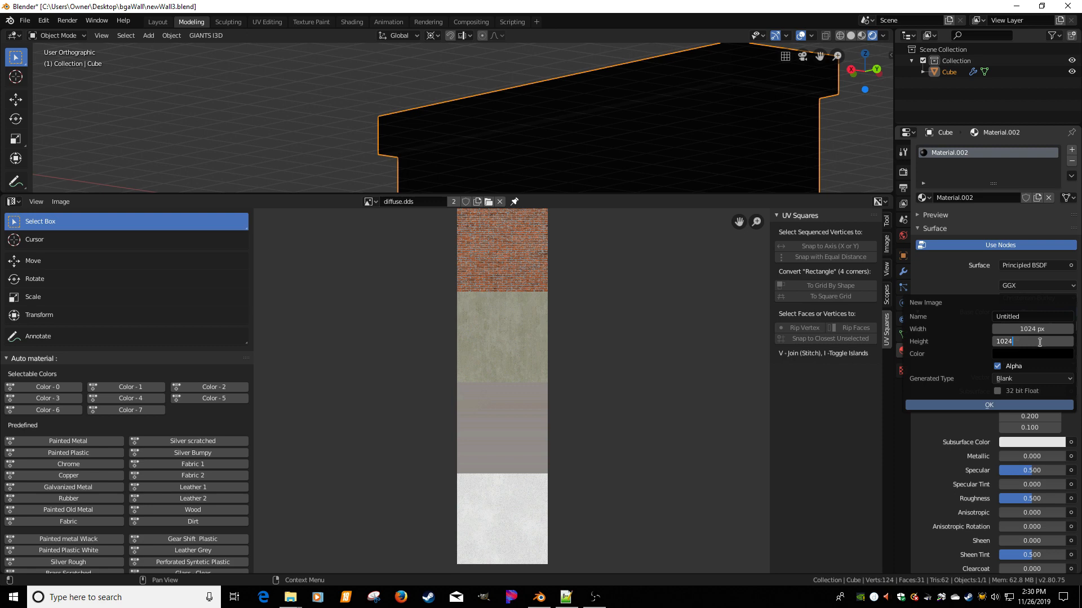
pyautogui.write('*4')
pyautogui.press('Return')
pyautogui.click(1022, 316)
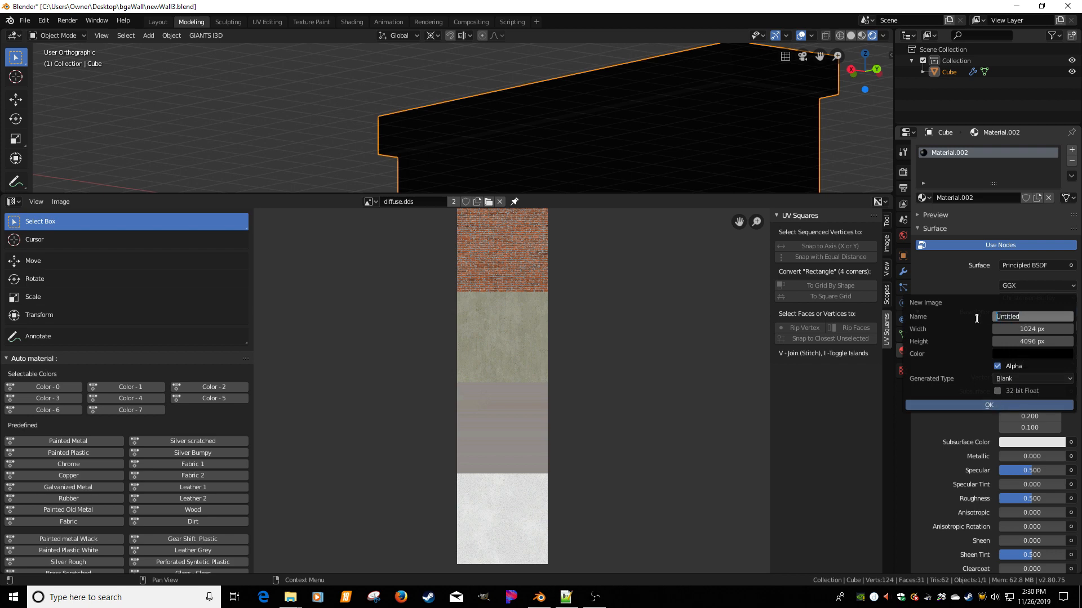
pyautogui.write('videoTexture1')
pyautogui.press('Return')
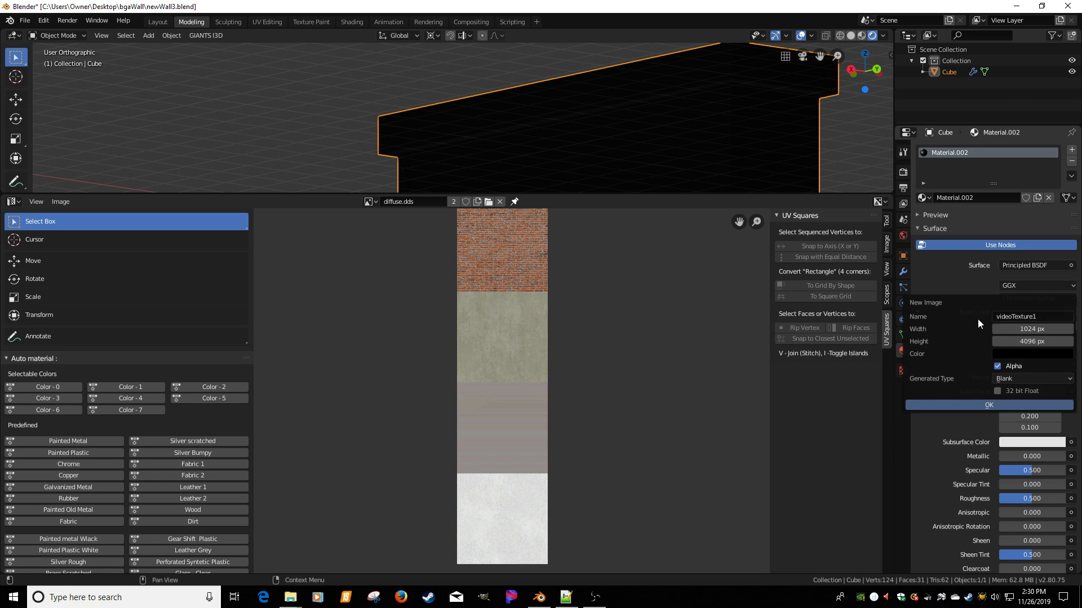
pyautogui.click(987, 406)
pyautogui.click(370, 202)
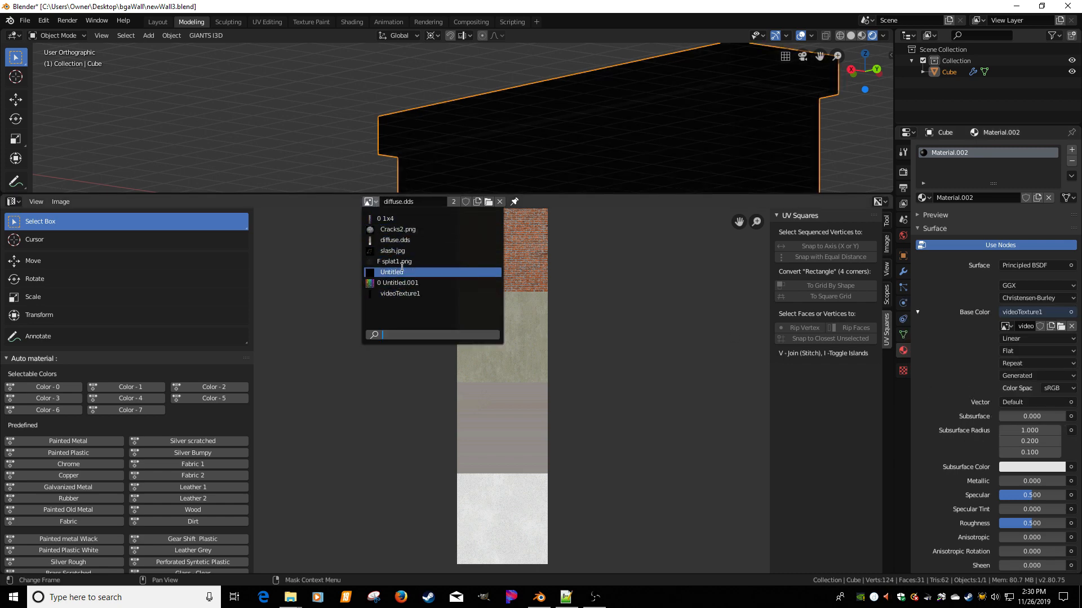
pyautogui.click(403, 293)
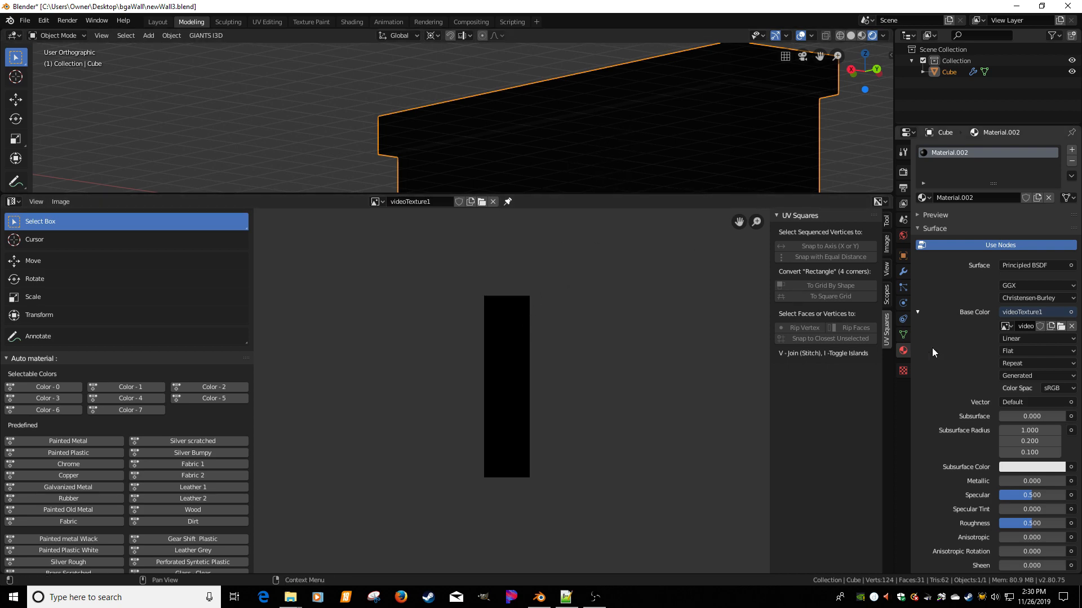
# Create a second blank Base Color image named videoTexture2 at 1024 by 4096 px
pyautogui.click(1050, 331)
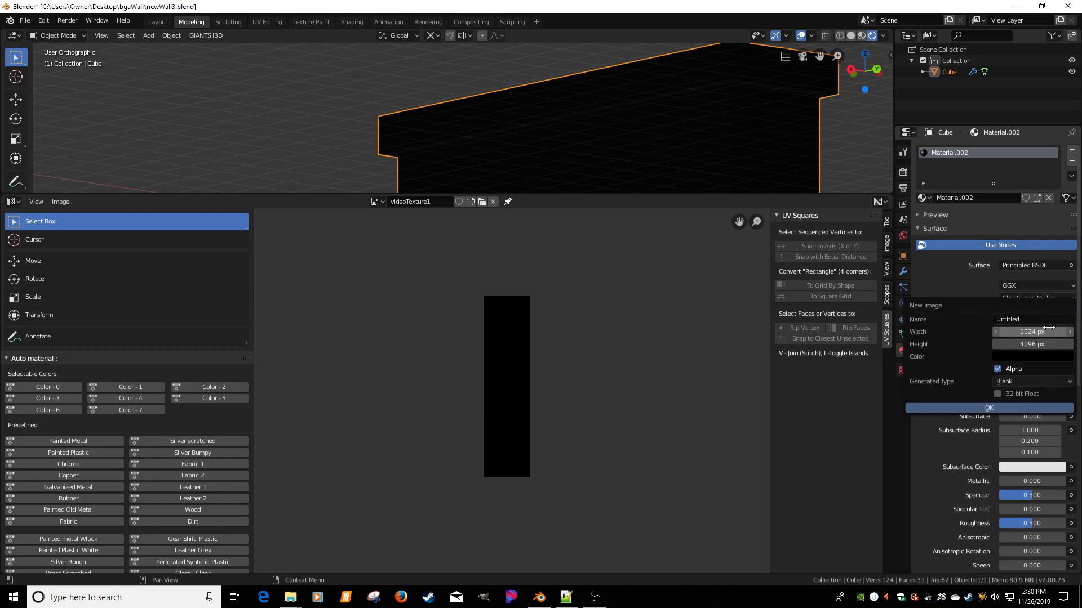
pyautogui.click(1020, 319)
pyautogui.write('video')
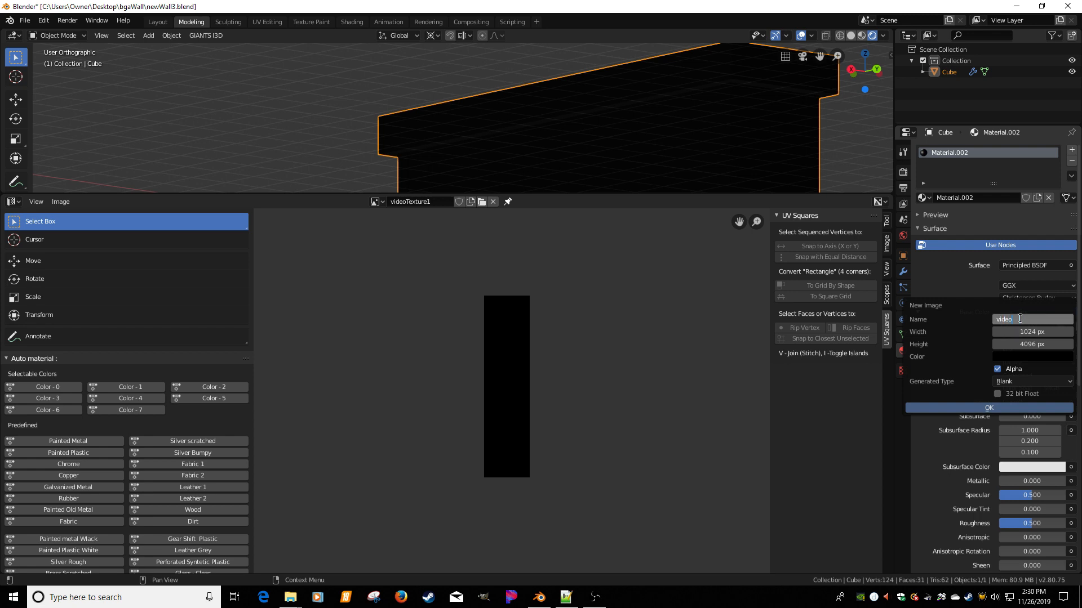
pyautogui.write('Texture2')
pyautogui.click(1009, 410)
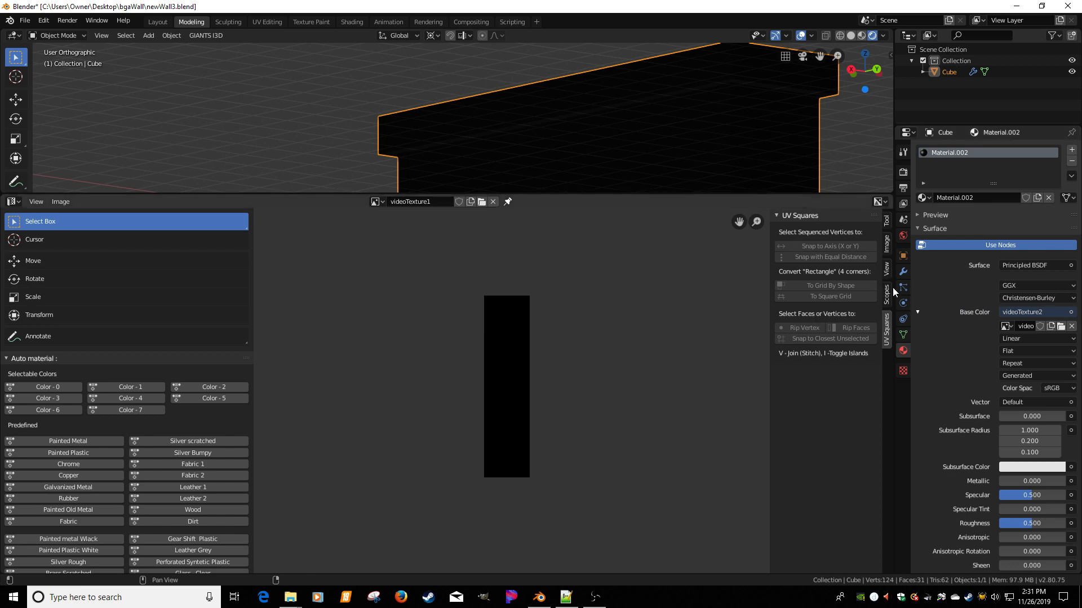
# Assign videoTexture1 to the material's Base Color again and keep it displayed in the image editor
pyautogui.click(1009, 326)
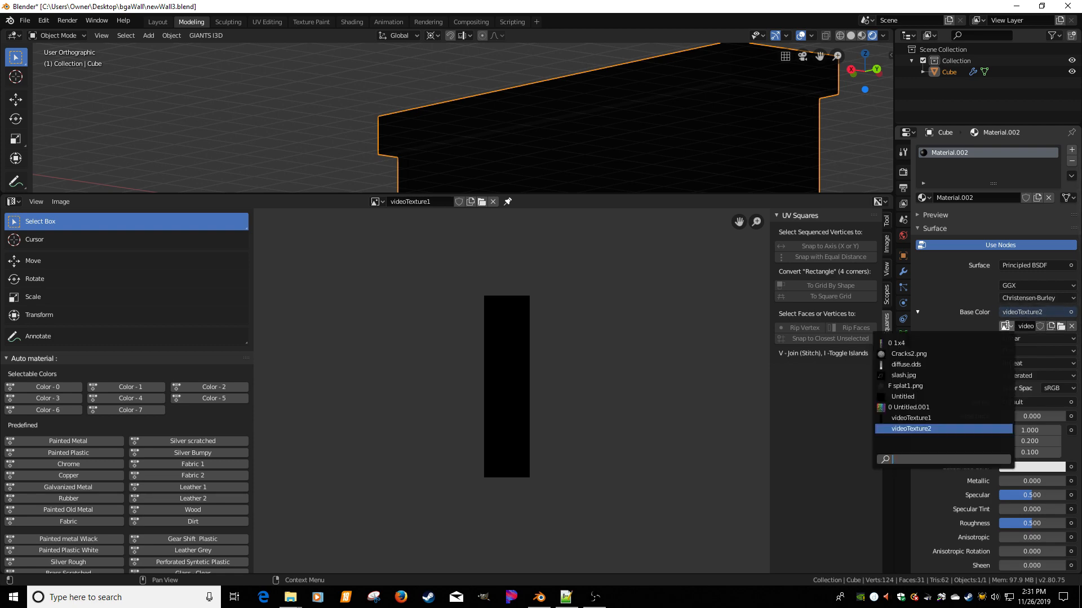
pyautogui.click(927, 418)
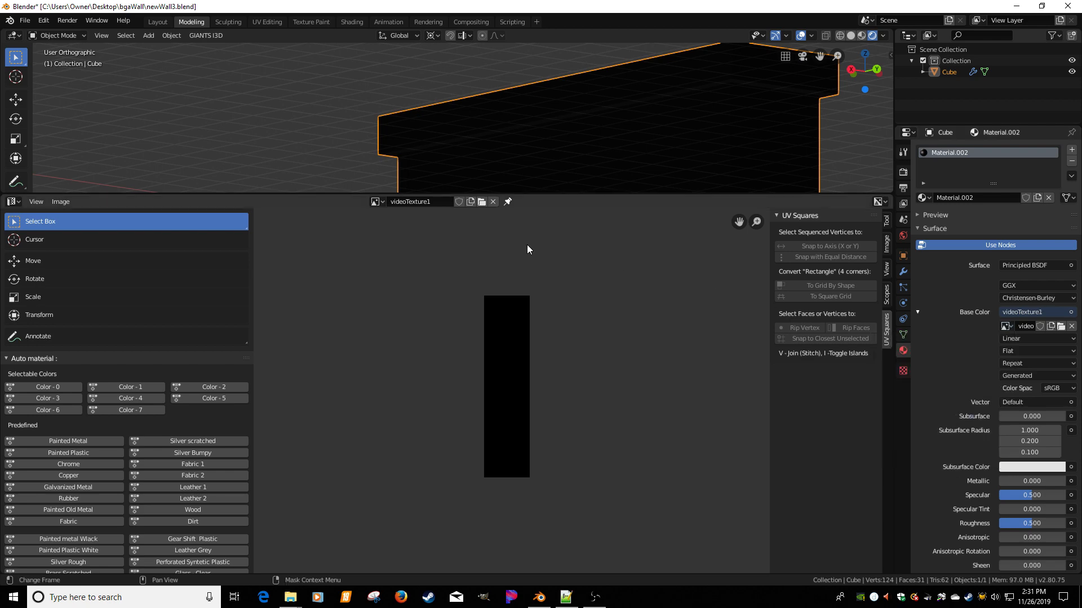
pyautogui.click(376, 201)
pyautogui.click(468, 290)
# Enlarge the 3D viewport over the image editor and orbit around the whole wall to view it
pyautogui.scroll(-3, 469, 148)
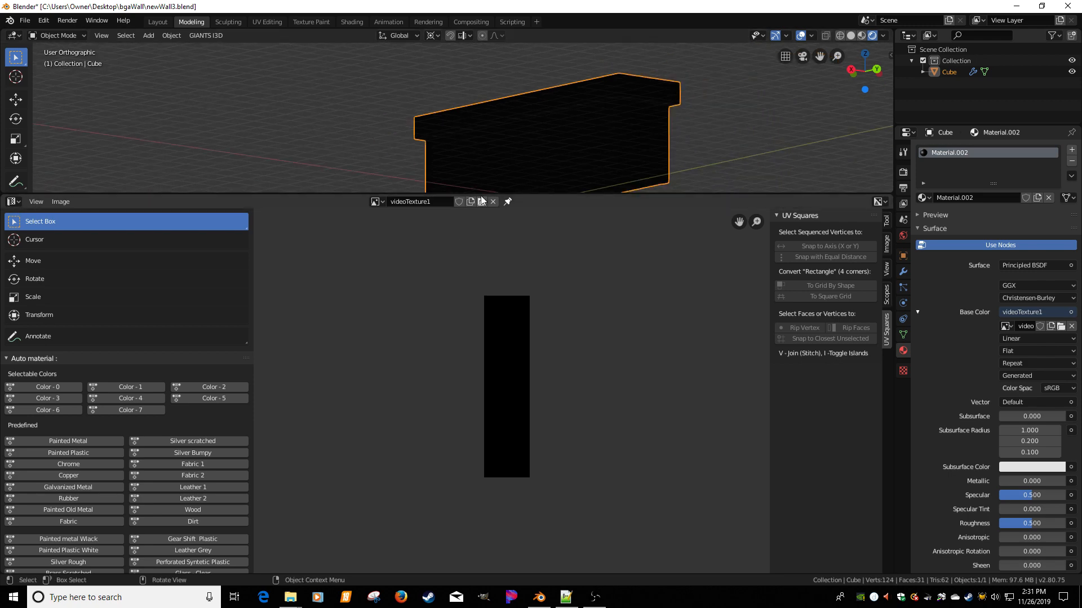
pyautogui.moveTo(476, 195); pyautogui.dragTo(476, 406)
pyautogui.moveTo(476, 349); pyautogui.dragTo(499, 320, button='middle')
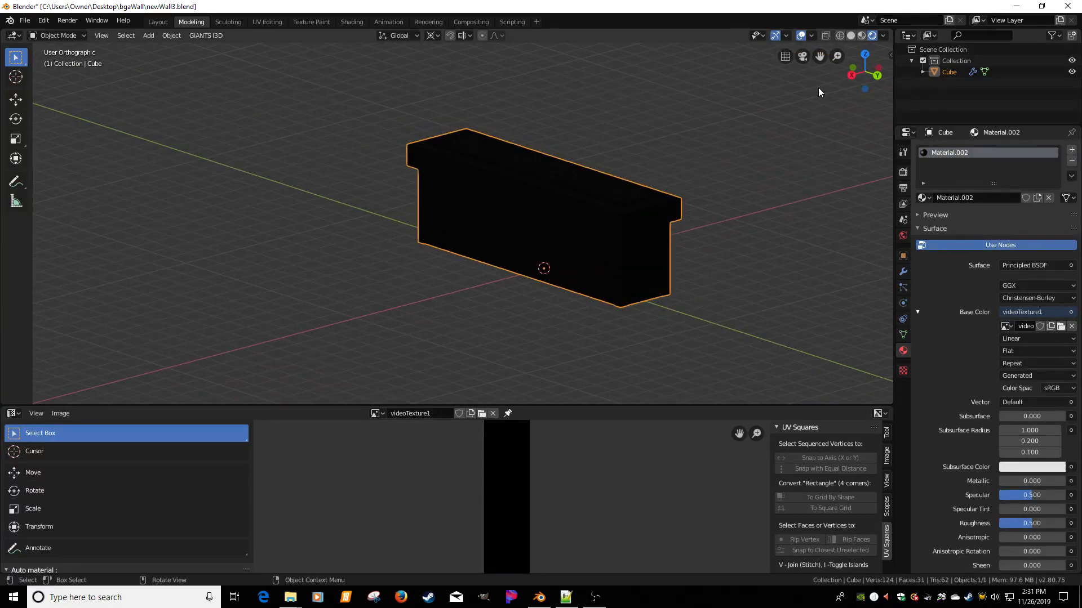
pyautogui.click(812, 34)
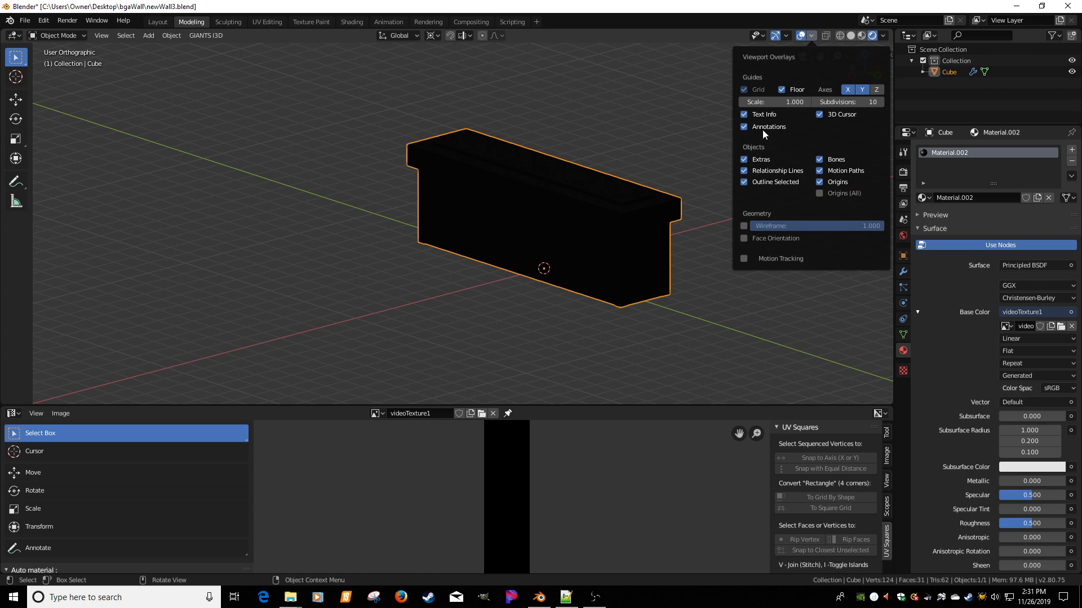
pyautogui.moveTo(686, 228); pyautogui.dragTo(646, 279, button='middle')
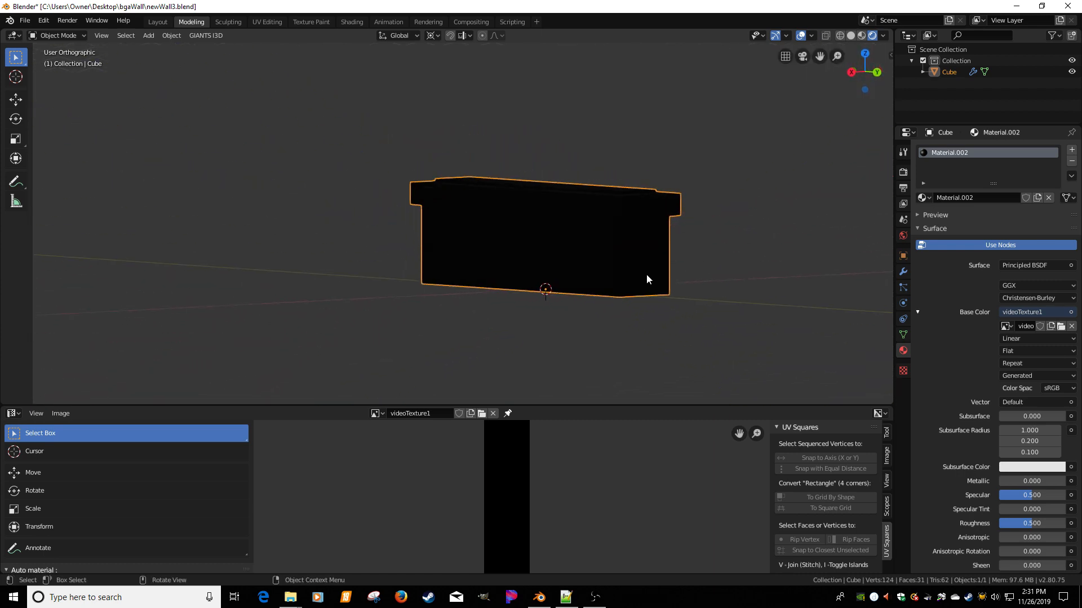
pyautogui.moveTo(460, 311); pyautogui.dragTo(403, 306, button='middle')
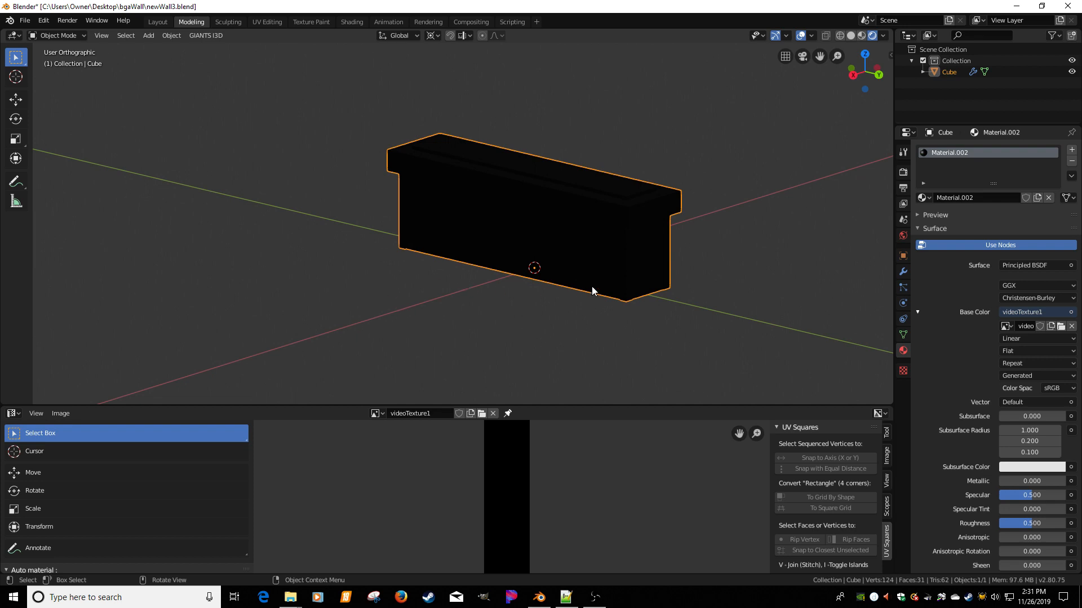
pyautogui.moveTo(592, 287); pyautogui.dragTo(612, 238, button='middle')
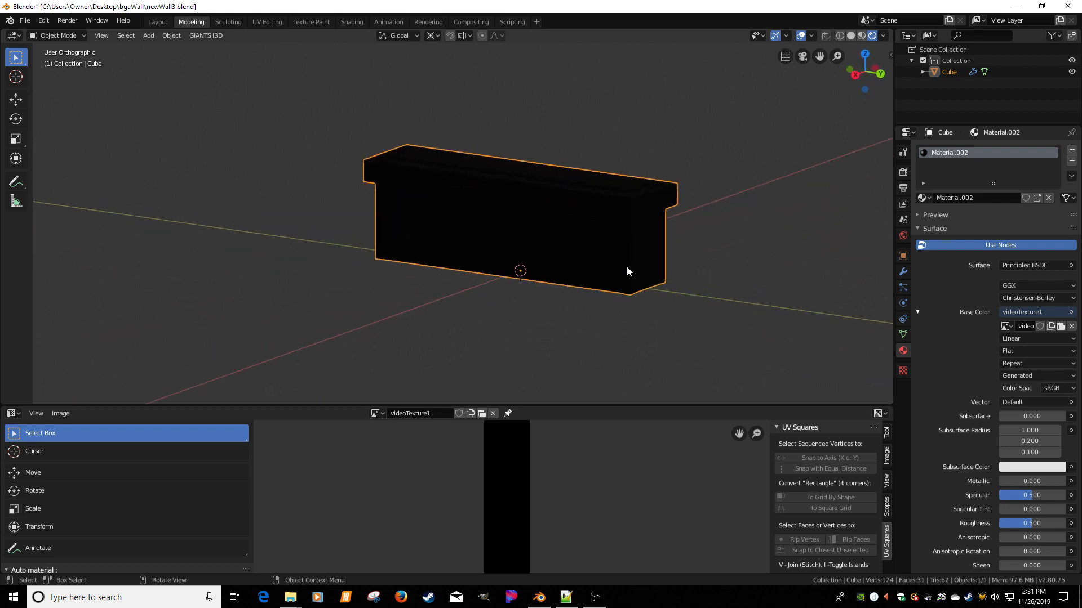
# Switch the wall to Texture Paint mode and show the Draw brush's tool settings
pyautogui.click(85, 36)
pyautogui.click(56, 110)
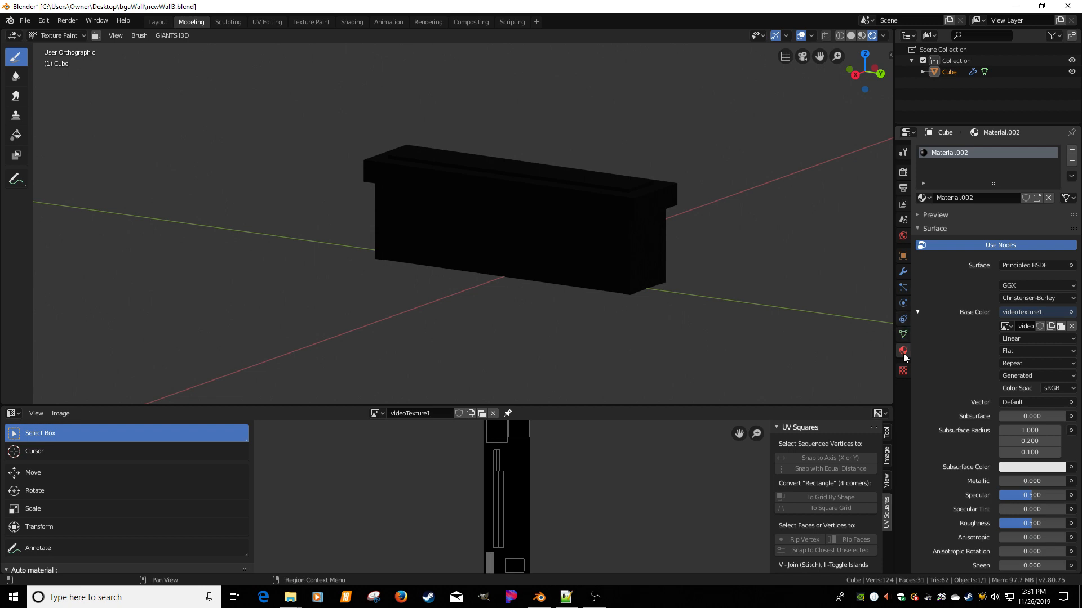
pyautogui.click(903, 370)
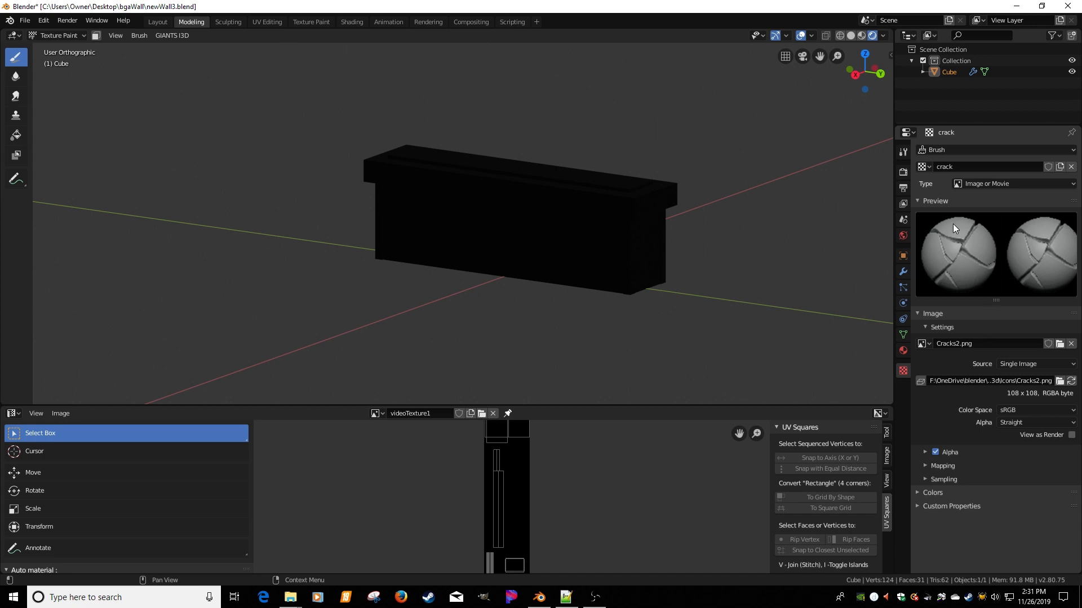
pyautogui.click(903, 152)
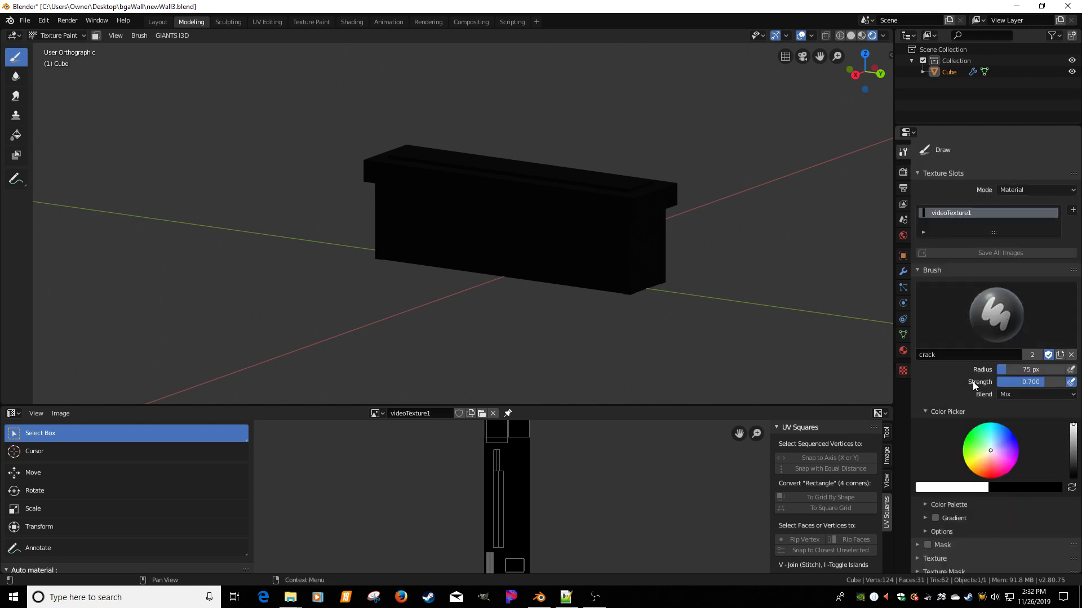
# Duplicate the crack brush and name the copy newBrush
pyautogui.click(995, 332)
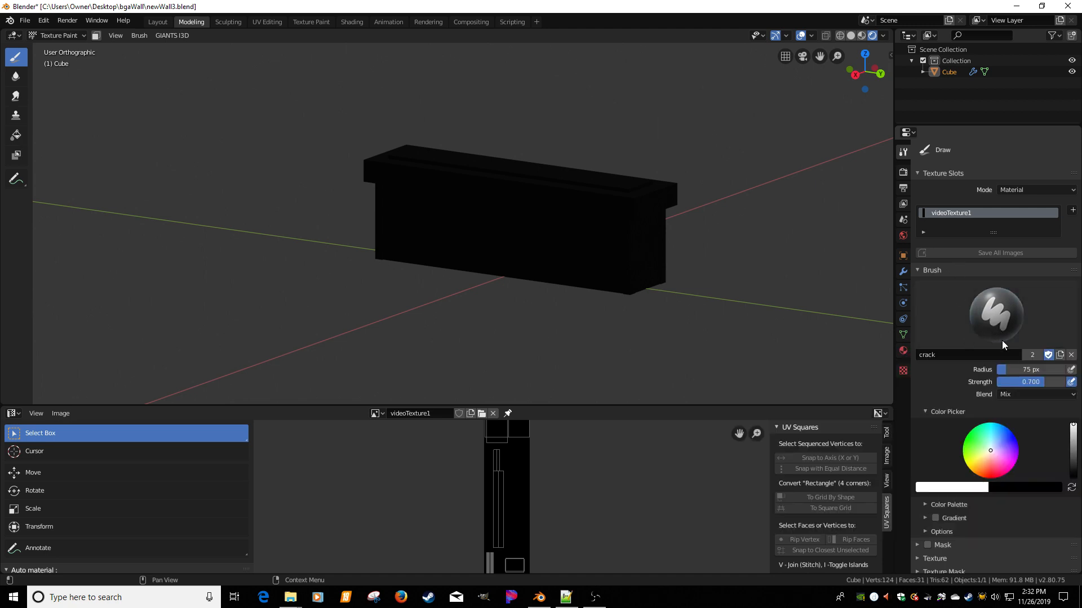
pyautogui.click(1060, 359)
pyautogui.click(964, 354)
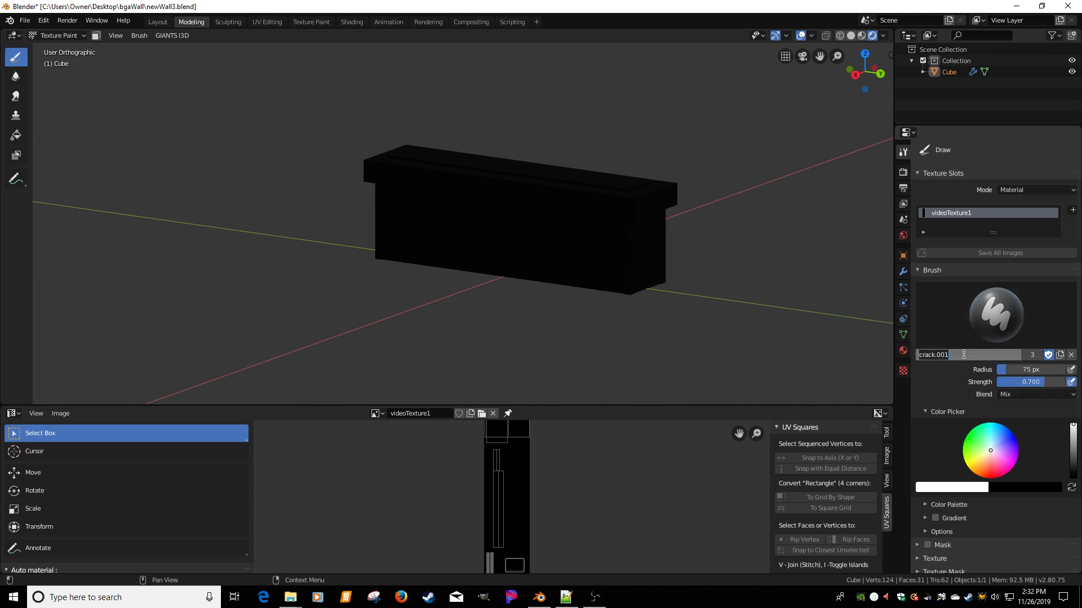
pyautogui.write('newBrush')
pyautogui.press('Return')
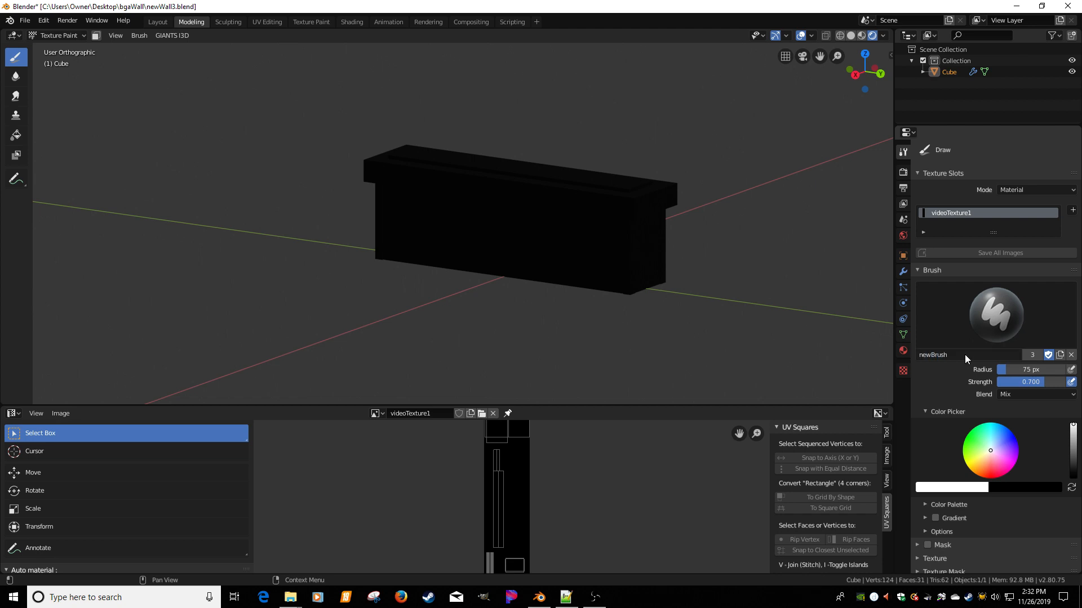
# Load 9.psd from the brushes' ZBrushMaps folder as the image of newBrush's crack texture
pyautogui.click(903, 371)
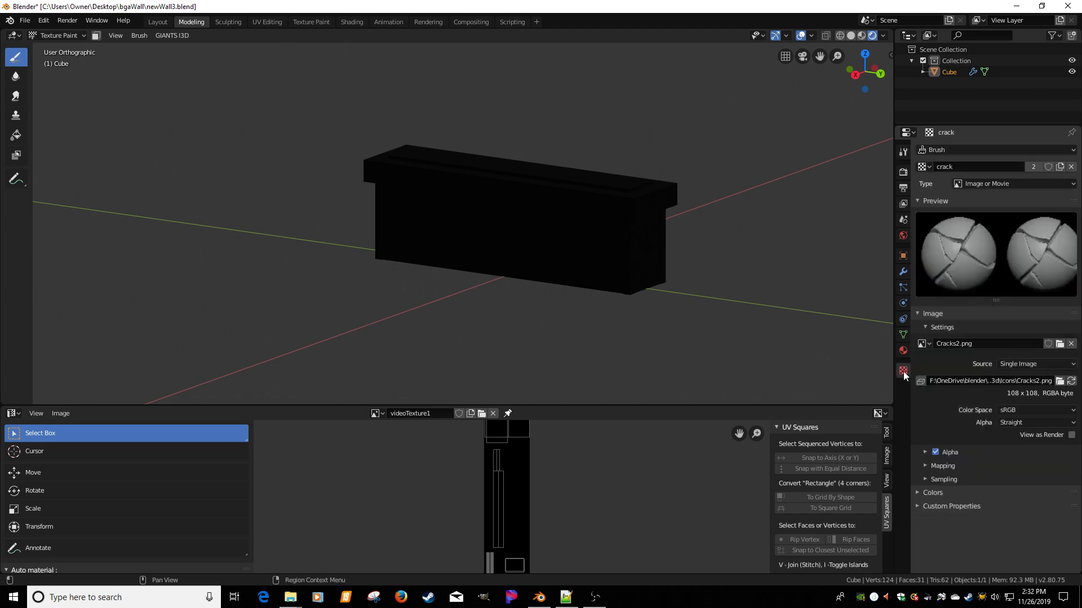
pyautogui.click(923, 344)
pyautogui.click(1059, 343)
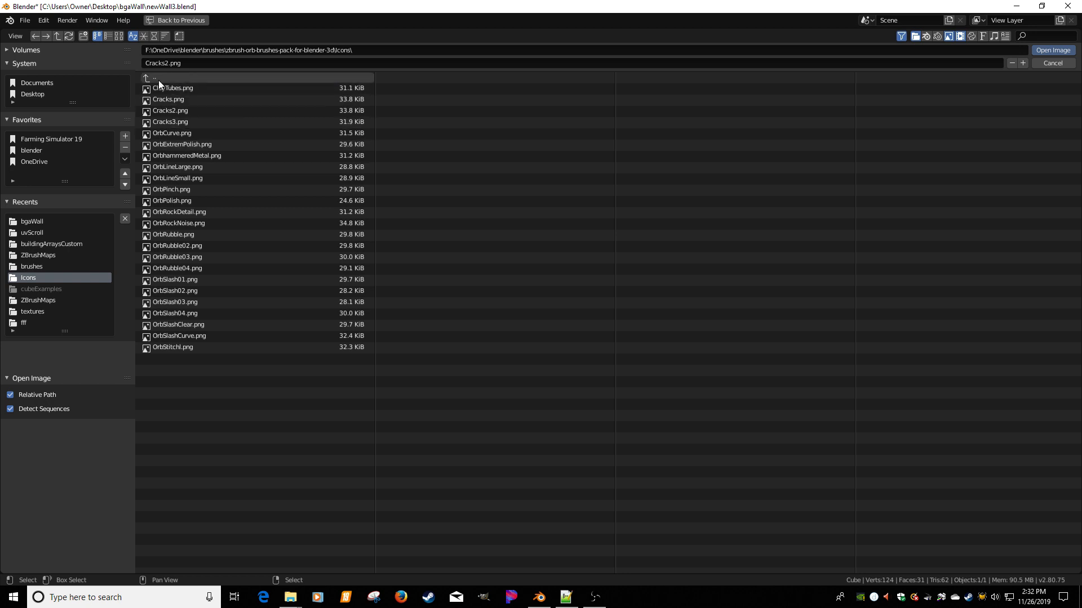
pyautogui.click(32, 151)
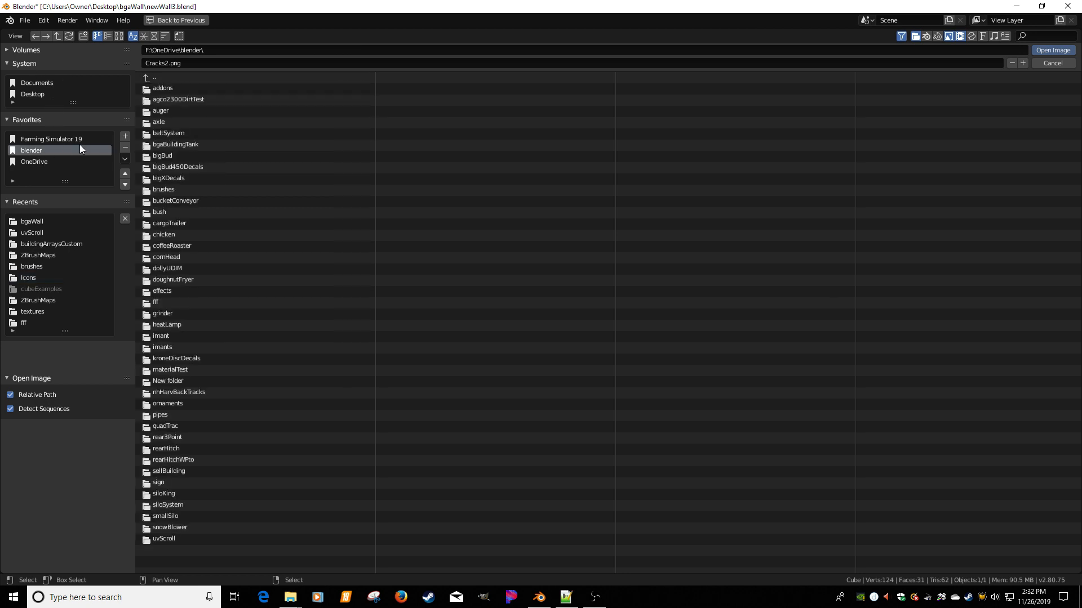
pyautogui.click(163, 189)
pyautogui.click(174, 99)
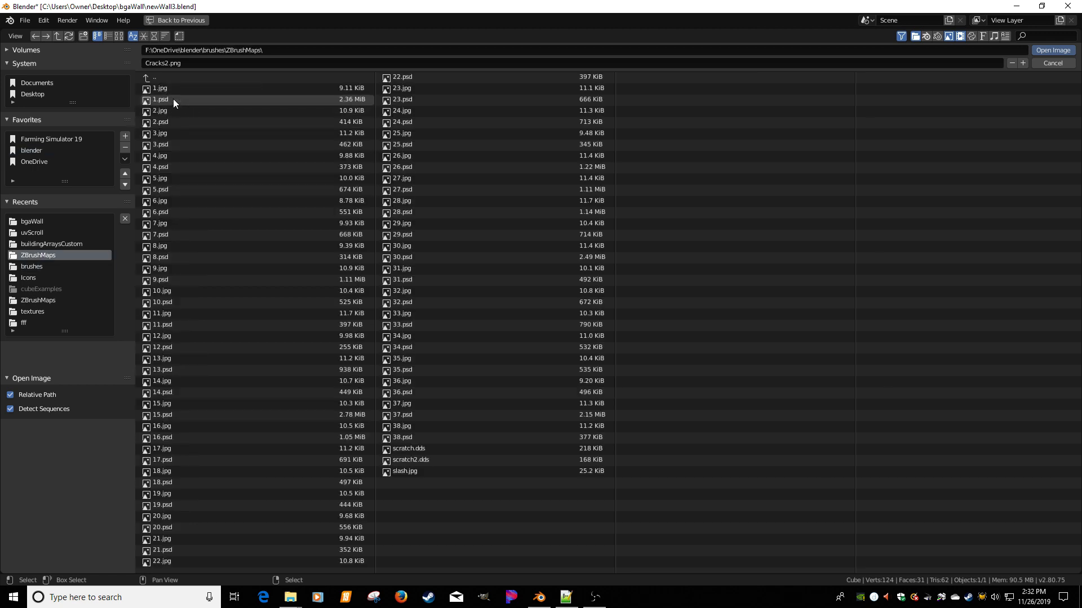
pyautogui.doubleClick(158, 276)
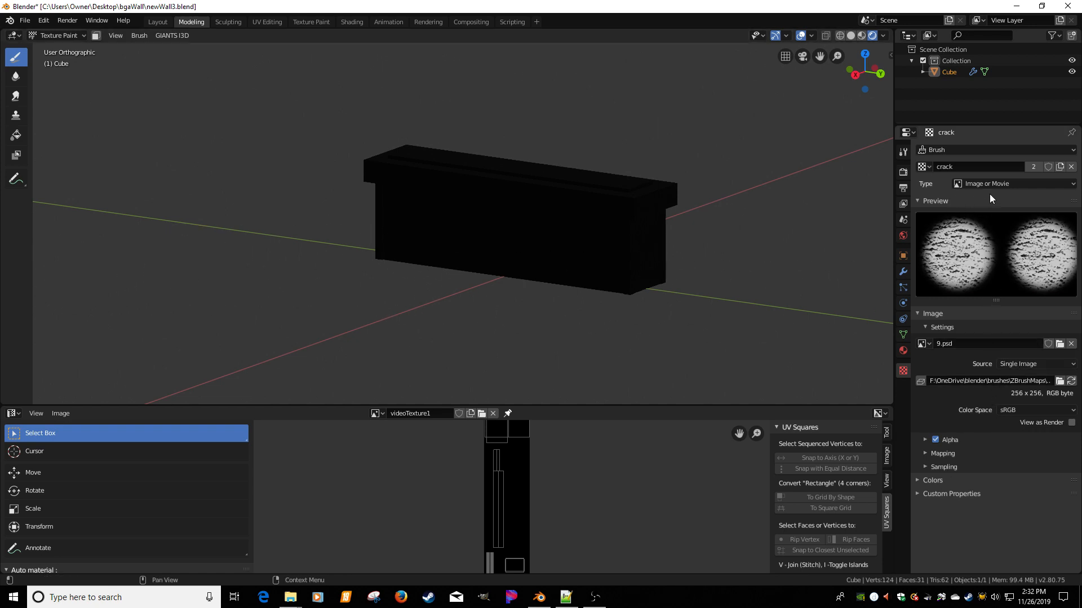
# Duplicate the brush's crack texture and name the copy newBrush
pyautogui.click(1058, 167)
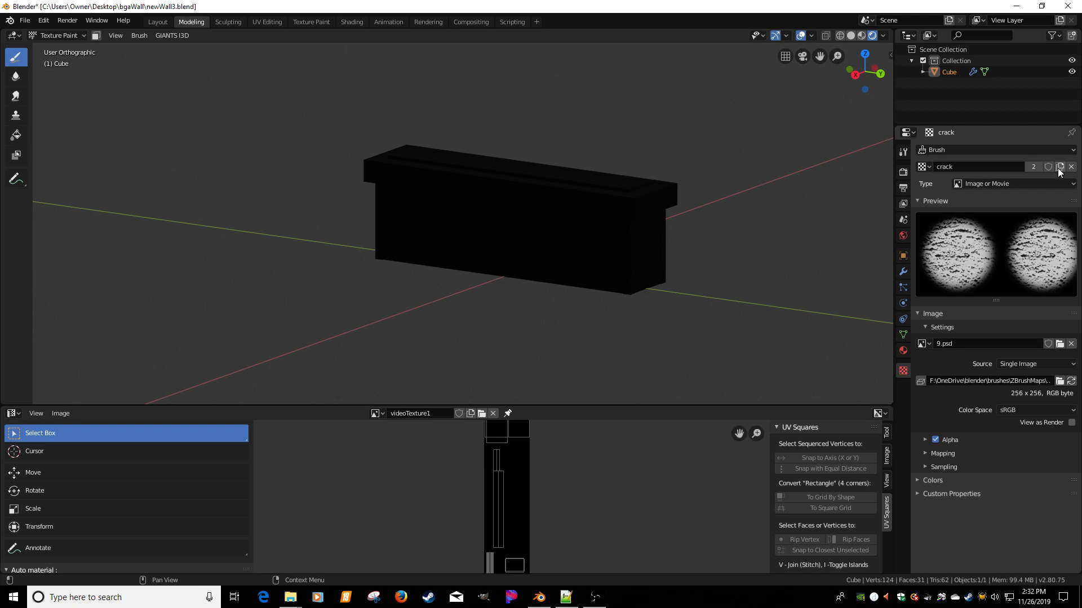
pyautogui.click(978, 166)
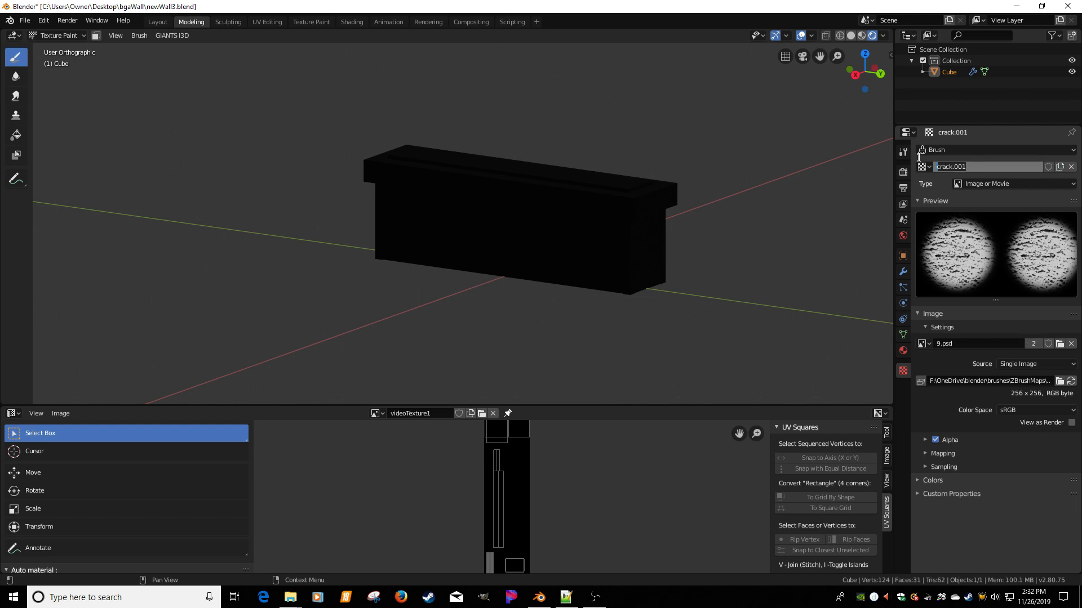
pyautogui.write('moo')
pyautogui.write('Br')
pyautogui.write('ush')
pyautogui.press('Return')
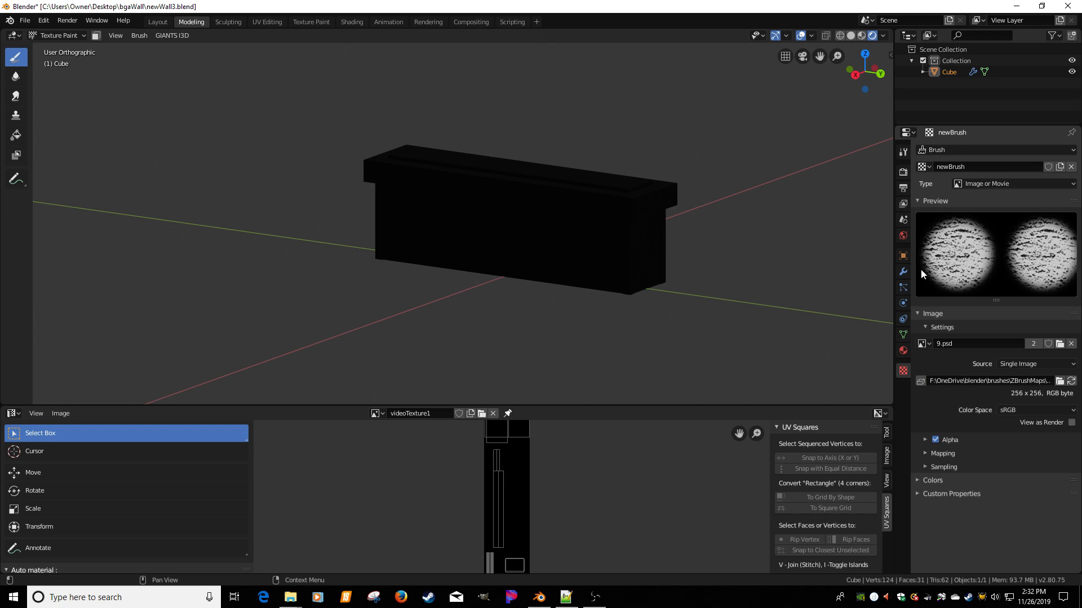
# Paint a test stroke on the wall with the brush named Brush, and undo it
pyautogui.click(904, 151)
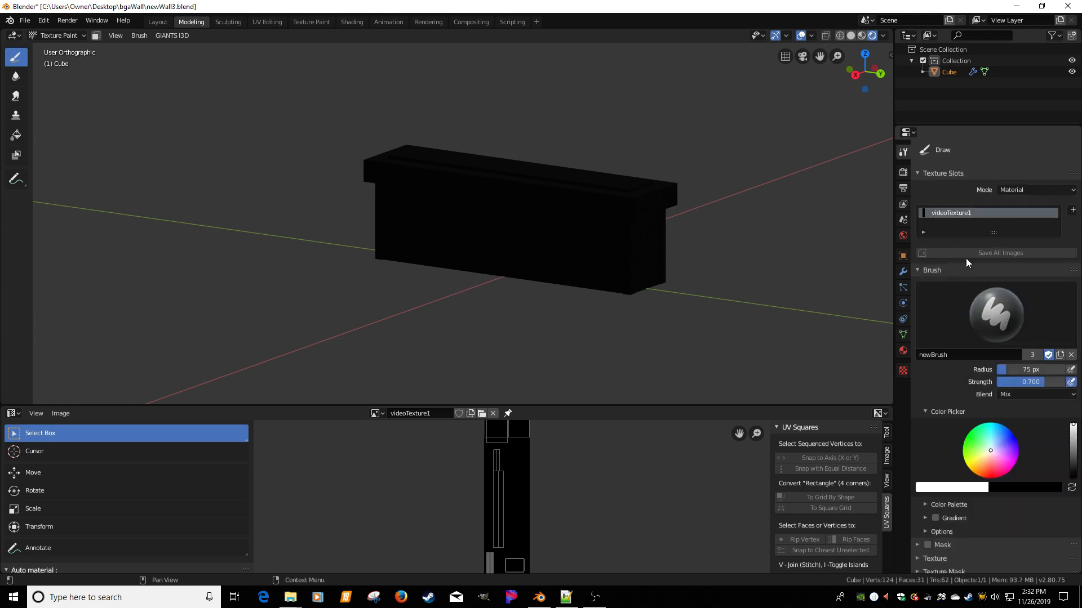
pyautogui.click(995, 320)
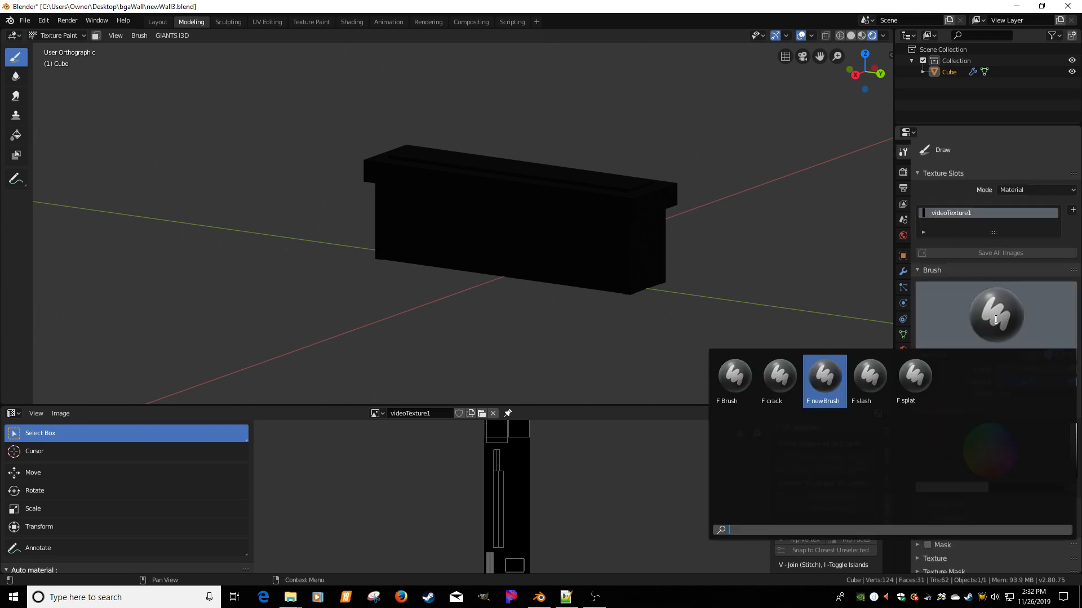
pyautogui.click(732, 376)
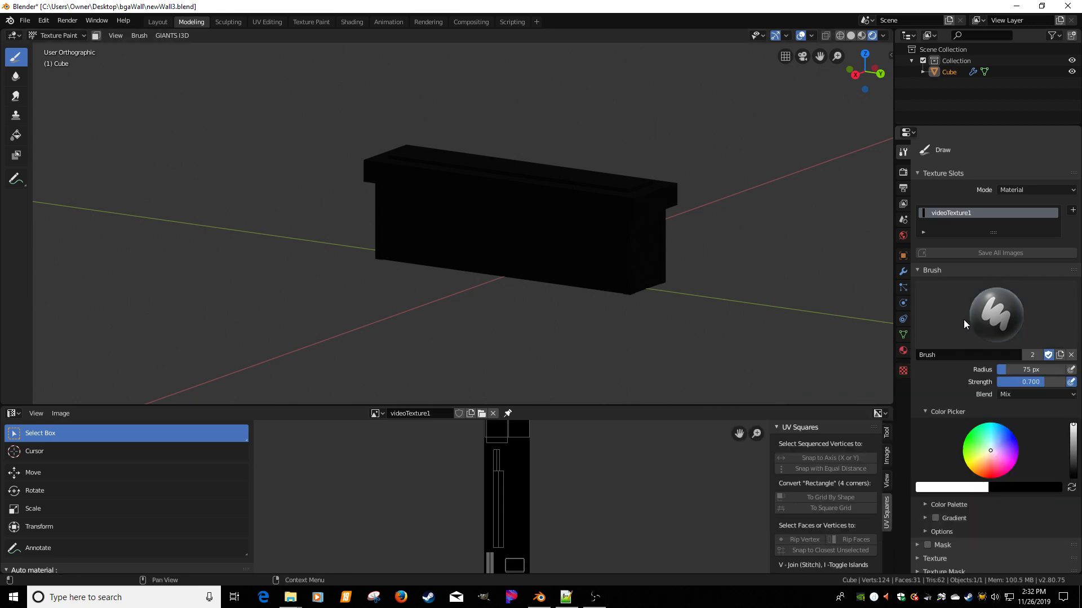
pyautogui.moveTo(648, 258)
pyautogui.mouseDown()
pyautogui.moveTo(611, 260)
pyautogui.moveTo(577, 199)
pyautogui.moveTo(612, 224)
pyautogui.moveTo(627, 266)
pyautogui.mouseUp()
pyautogui.hotkey('ctrl', 'z')
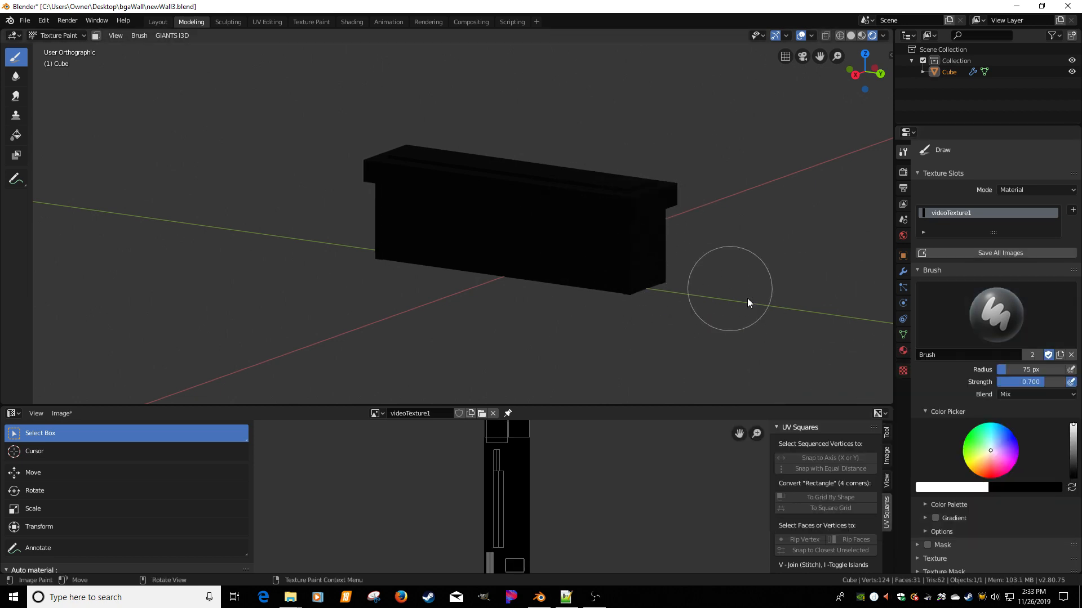
# Paint a test stroke across the wall's long side with the crack brush, and undo it
pyautogui.click(1004, 343)
pyautogui.click(778, 377)
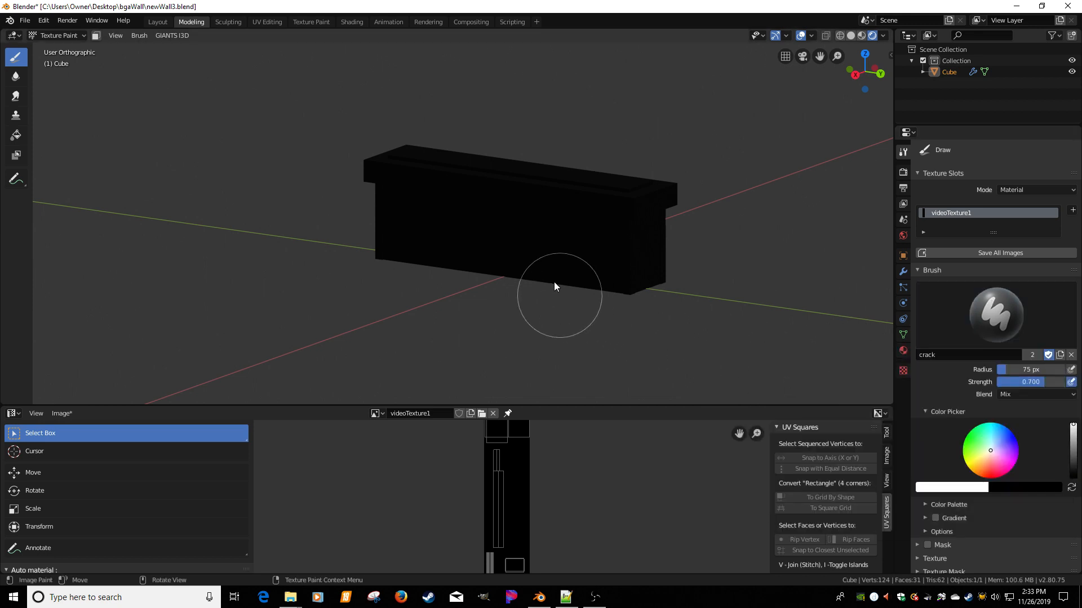
pyautogui.moveTo(539, 237)
pyautogui.mouseDown()
pyautogui.moveTo(523, 249)
pyautogui.moveTo(526, 178)
pyautogui.moveTo(459, 197)
pyautogui.moveTo(553, 202)
pyautogui.moveTo(585, 221)
pyautogui.moveTo(506, 191)
pyautogui.moveTo(510, 238)
pyautogui.mouseUp()
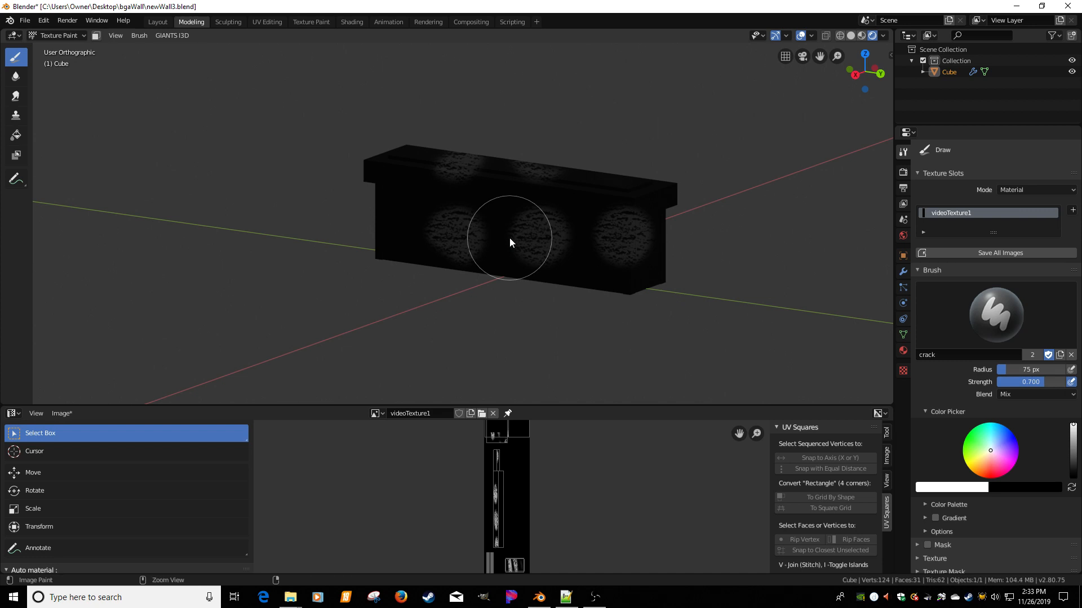
pyautogui.hotkey('ctrl', 'z')
# Try the slash brush with a stroke on the wall, undo it, and check the brush's texture image
pyautogui.click(955, 331)
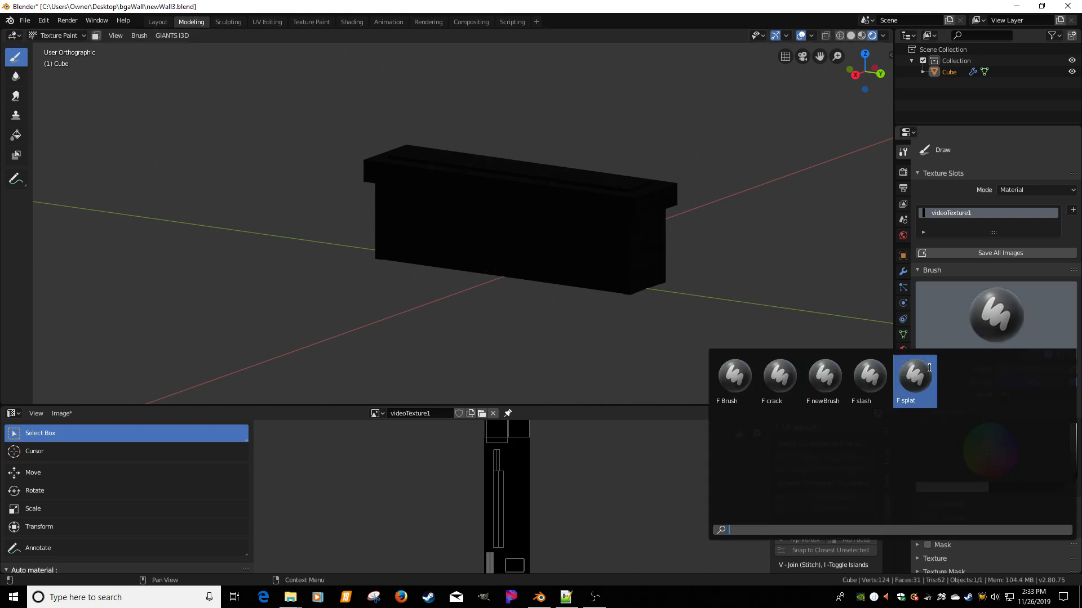
pyautogui.click(872, 379)
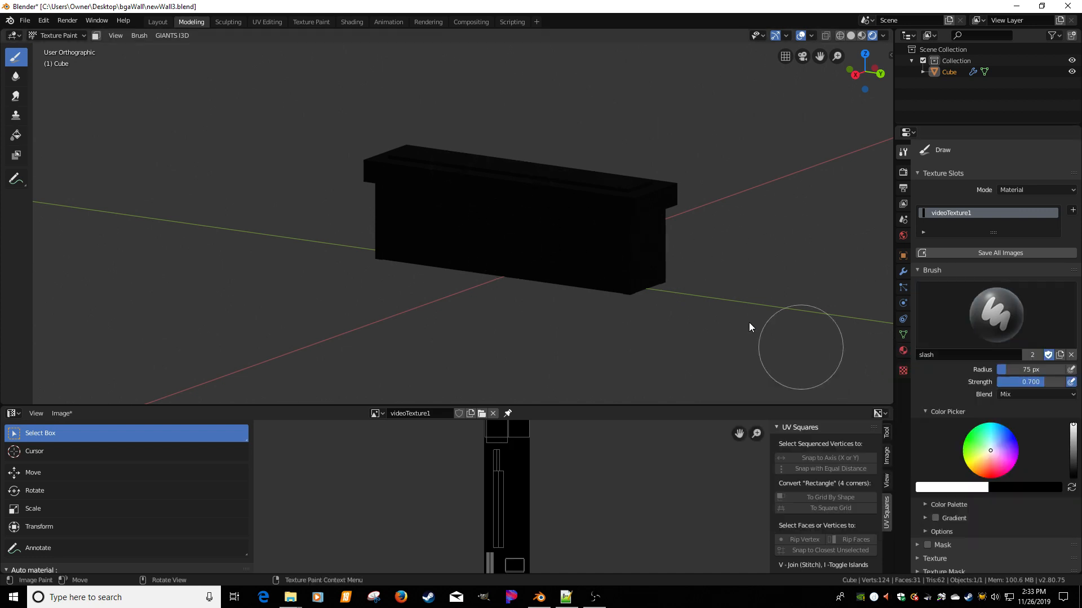
pyautogui.moveTo(539, 217)
pyautogui.mouseDown()
pyautogui.moveTo(471, 197)
pyautogui.moveTo(564, 224)
pyautogui.mouseUp()
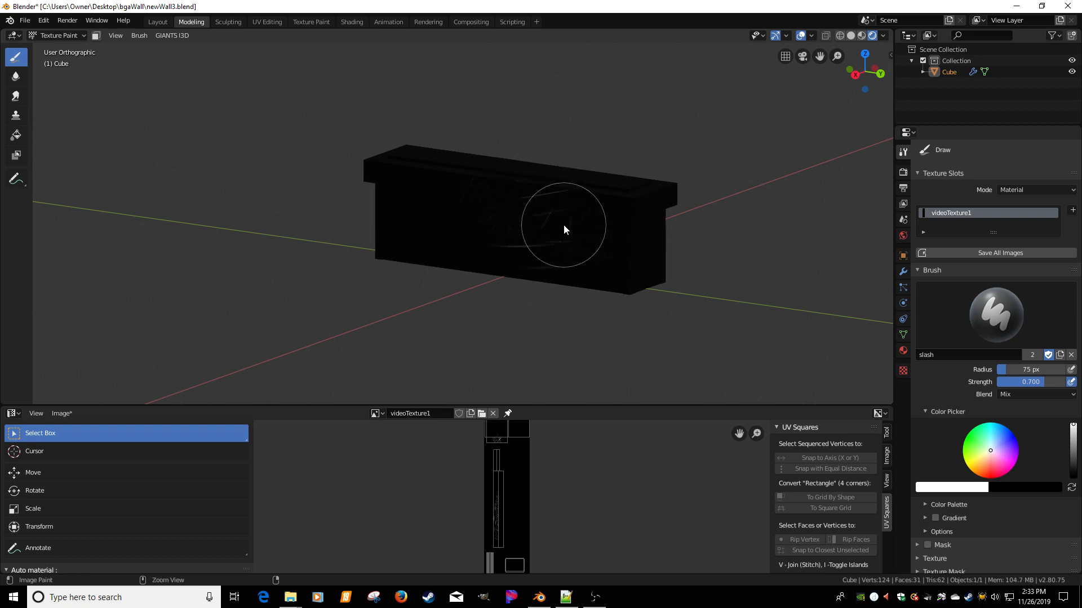
pyautogui.hotkey('ctrl', 'z')
pyautogui.click(980, 319)
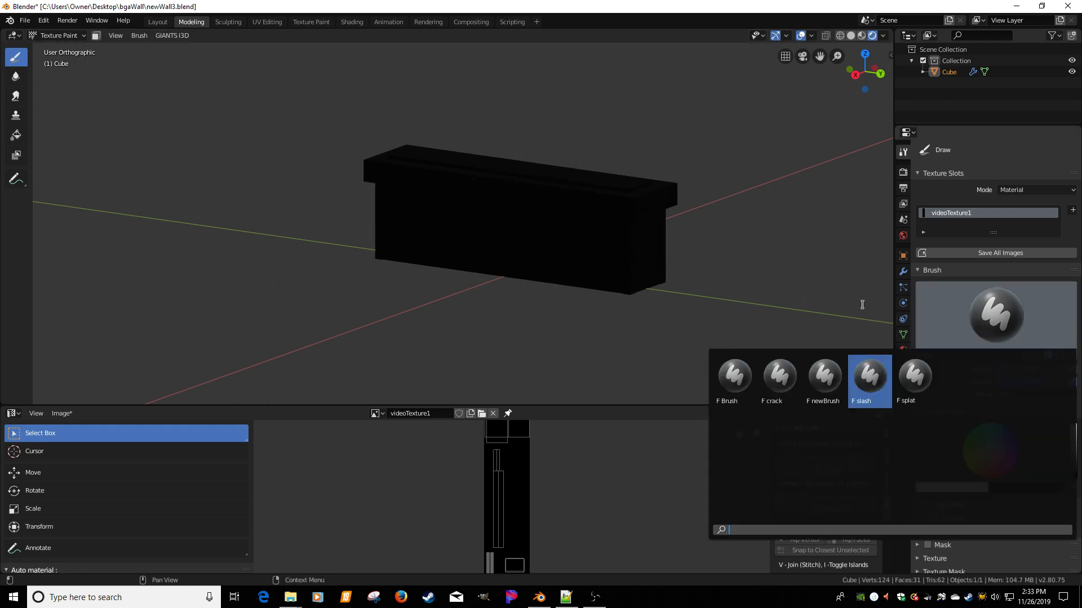
pyautogui.click(903, 370)
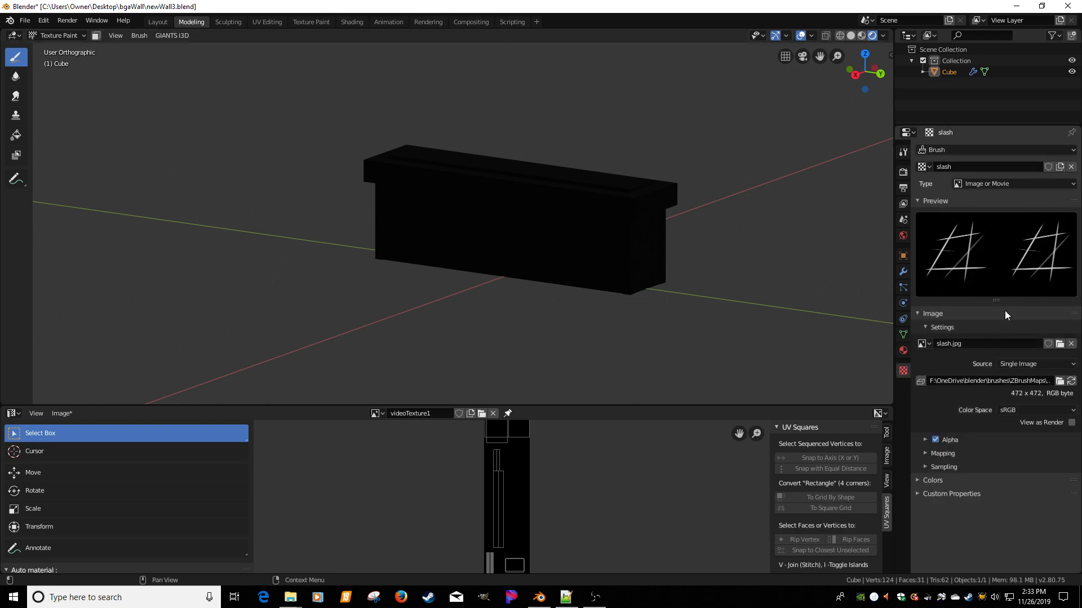
pyautogui.click(904, 350)
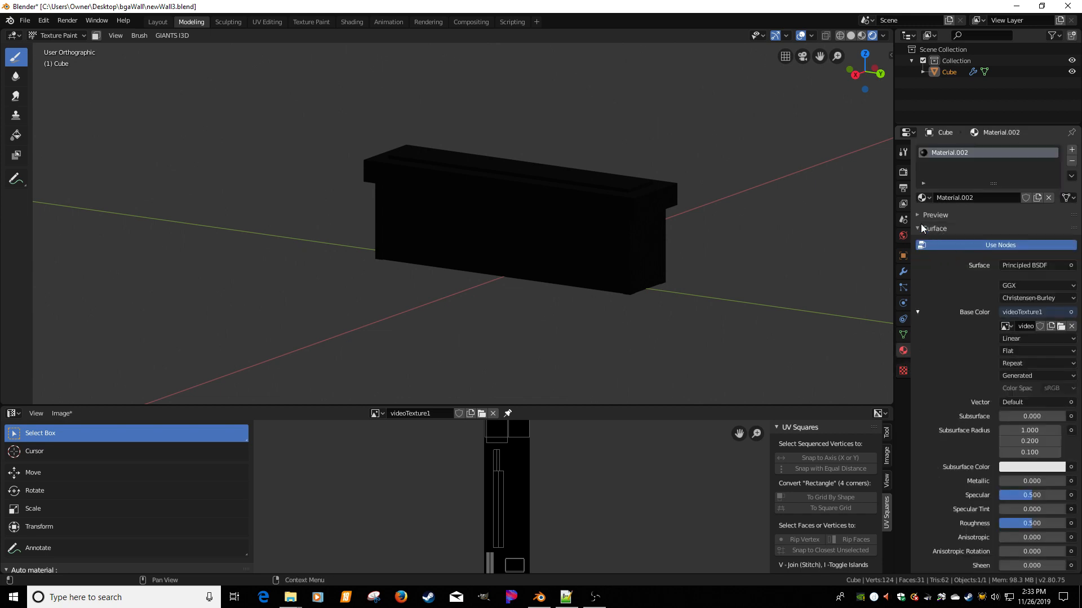
# Replace the crack brush's texture image with Cracks.png from the zbrush-orb-brushes pack's Icons folder
pyautogui.click(903, 151)
pyautogui.click(924, 366)
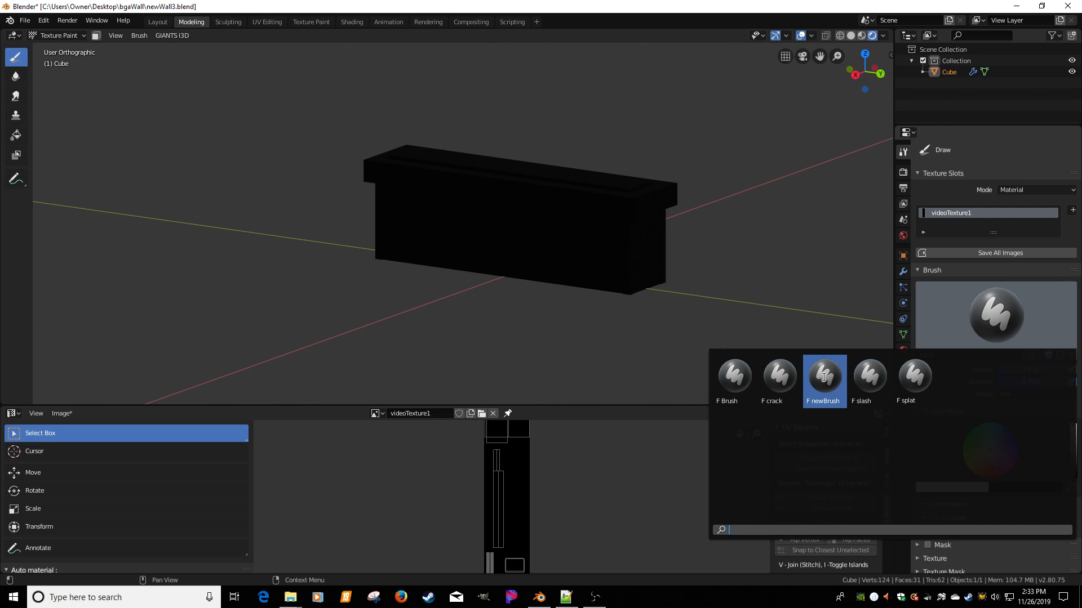
pyautogui.click(788, 376)
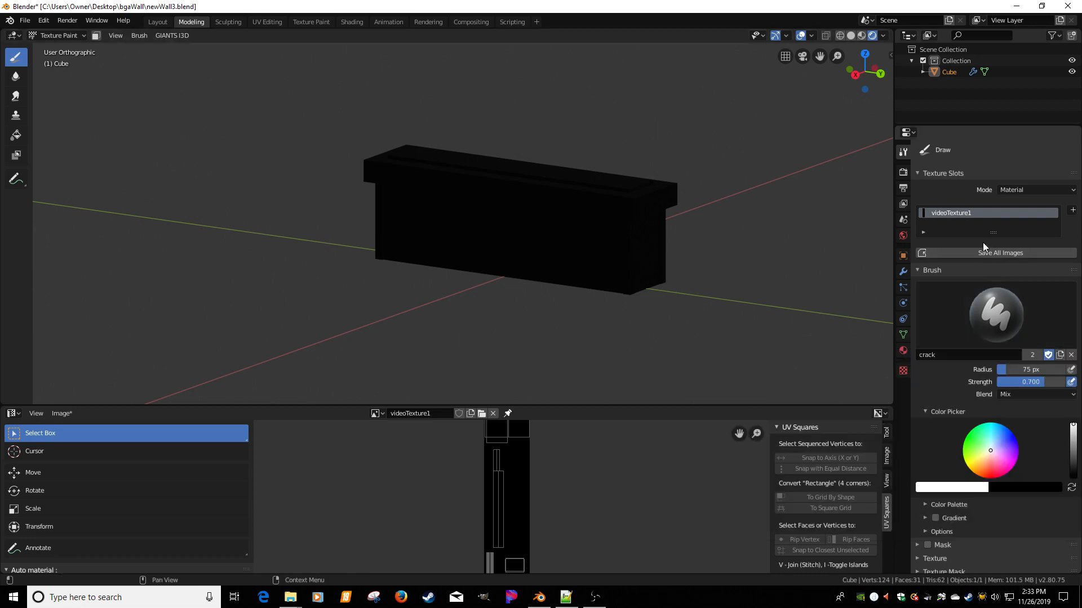
pyautogui.click(903, 370)
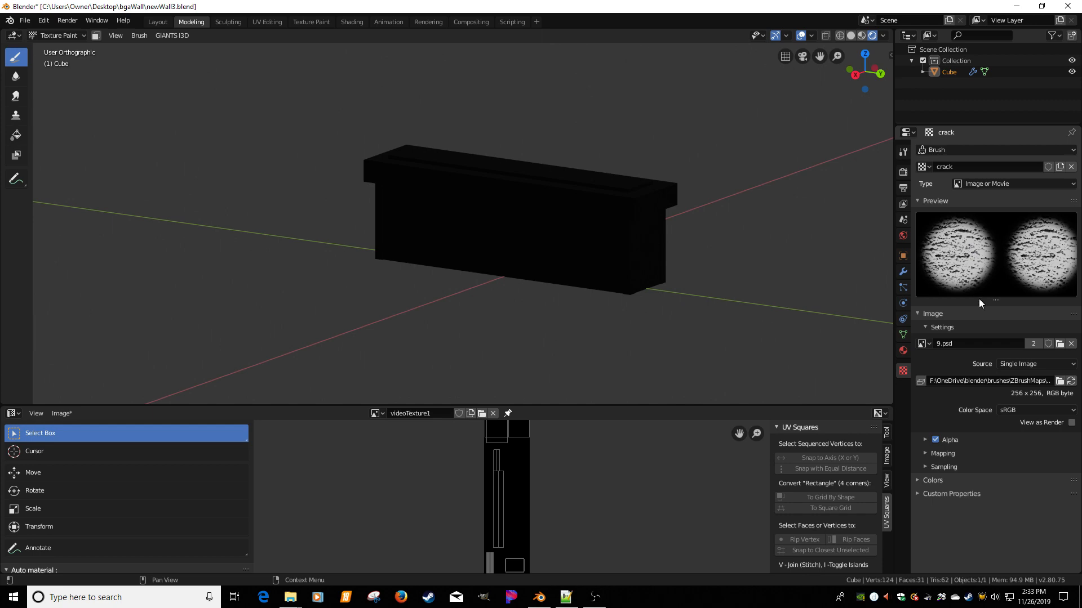
pyautogui.click(1059, 344)
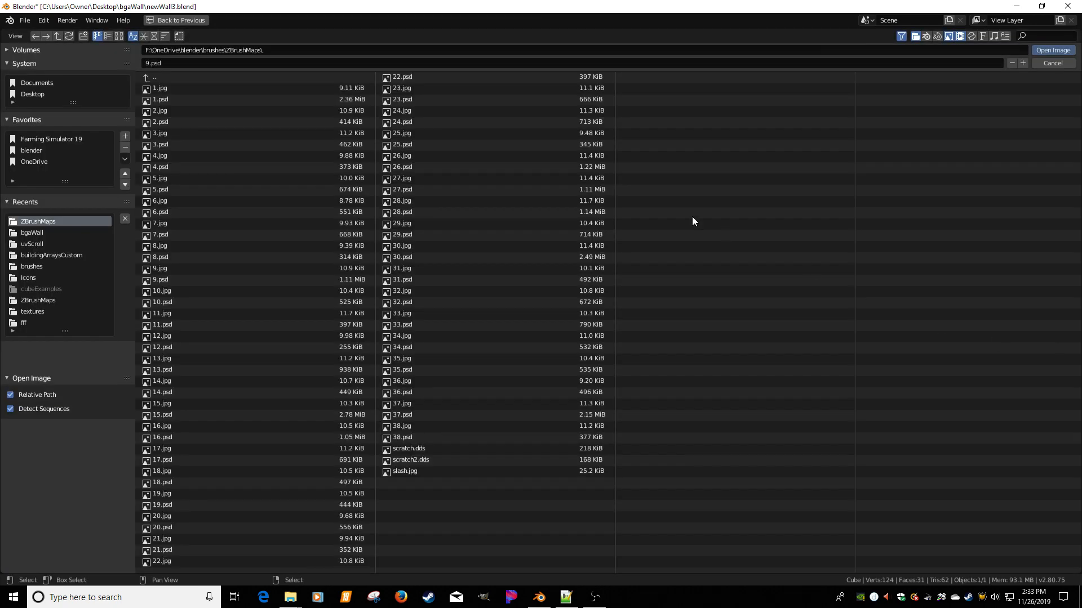
pyautogui.click(33, 152)
pyautogui.click(171, 191)
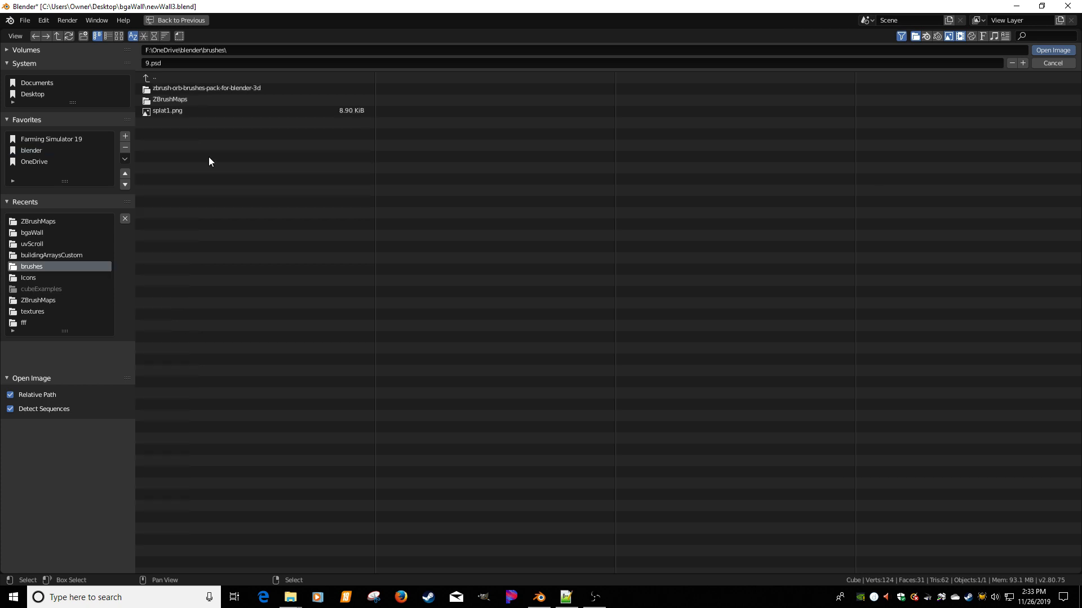
pyautogui.click(170, 100)
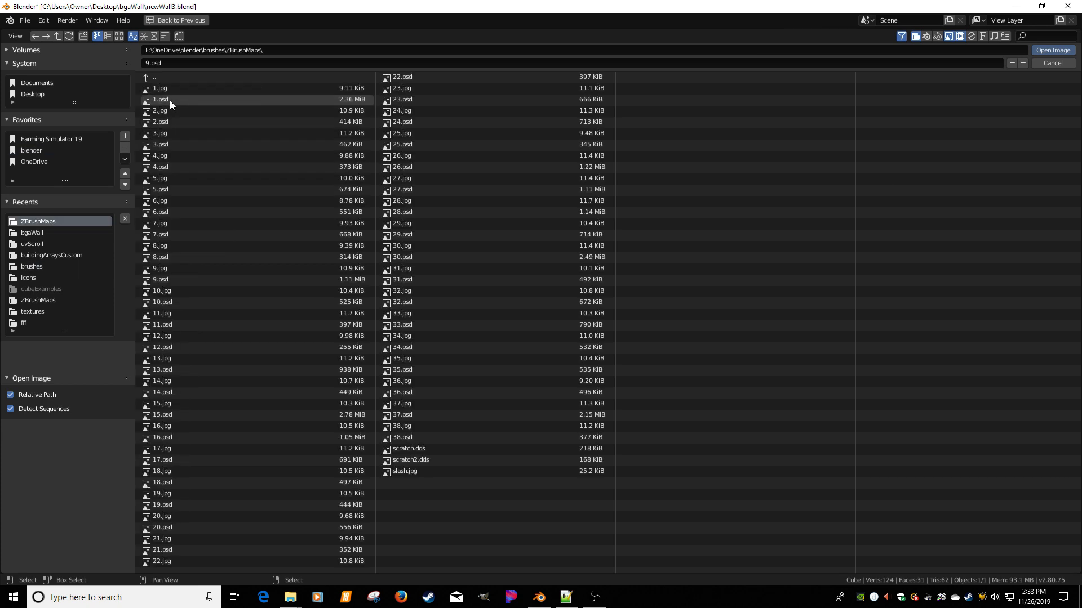
pyautogui.click(146, 80)
pyautogui.click(171, 89)
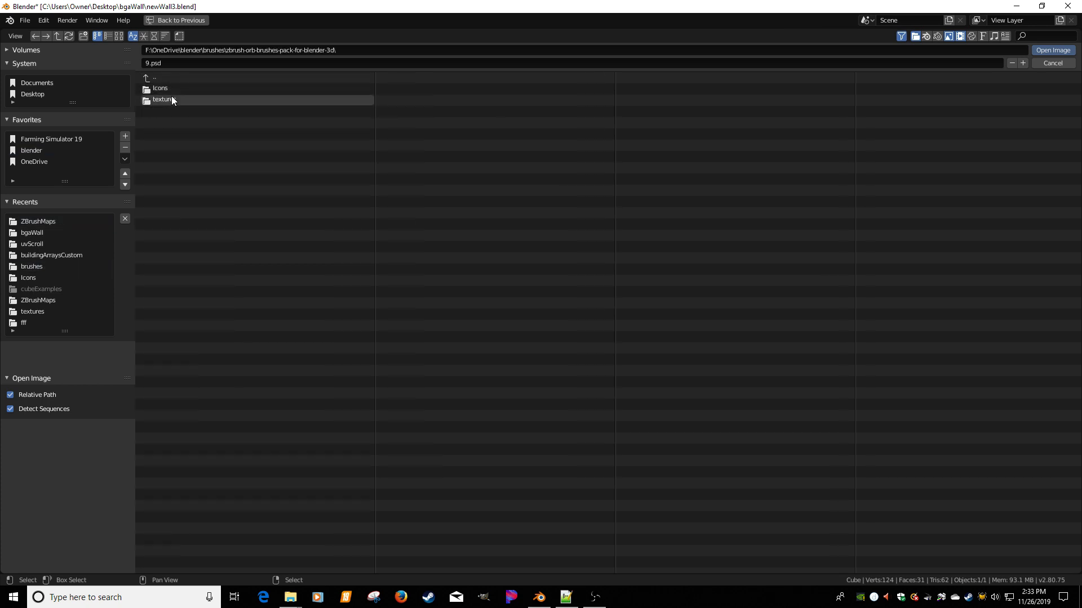
pyautogui.click(165, 89)
pyautogui.doubleClick(170, 99)
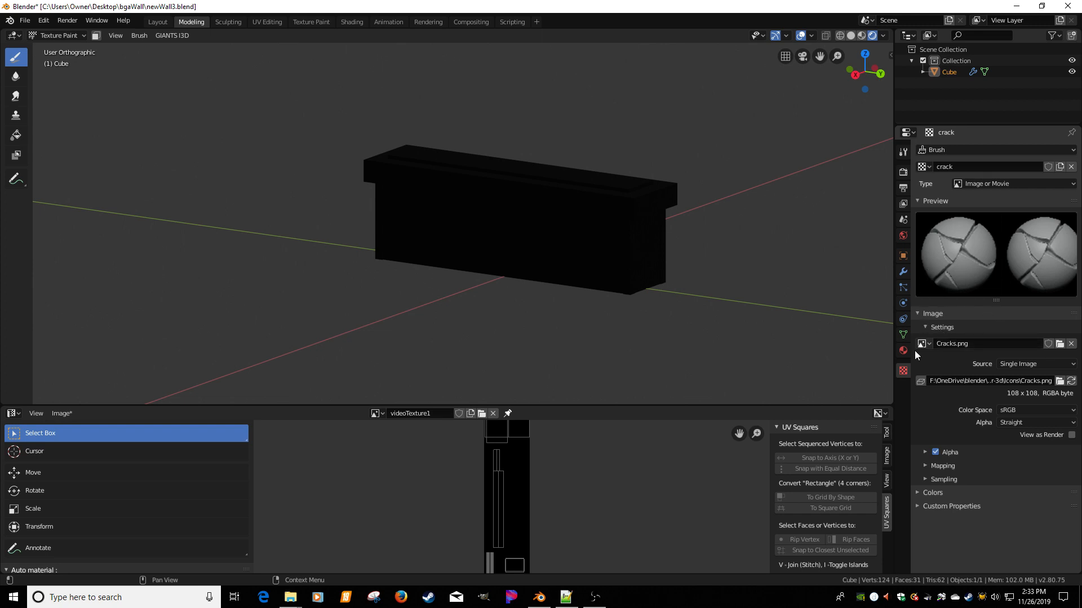
# Select newBrush, duplicate its texture, and load 5.jpg from the ZBrushMaps folder into the copy
pyautogui.click(903, 152)
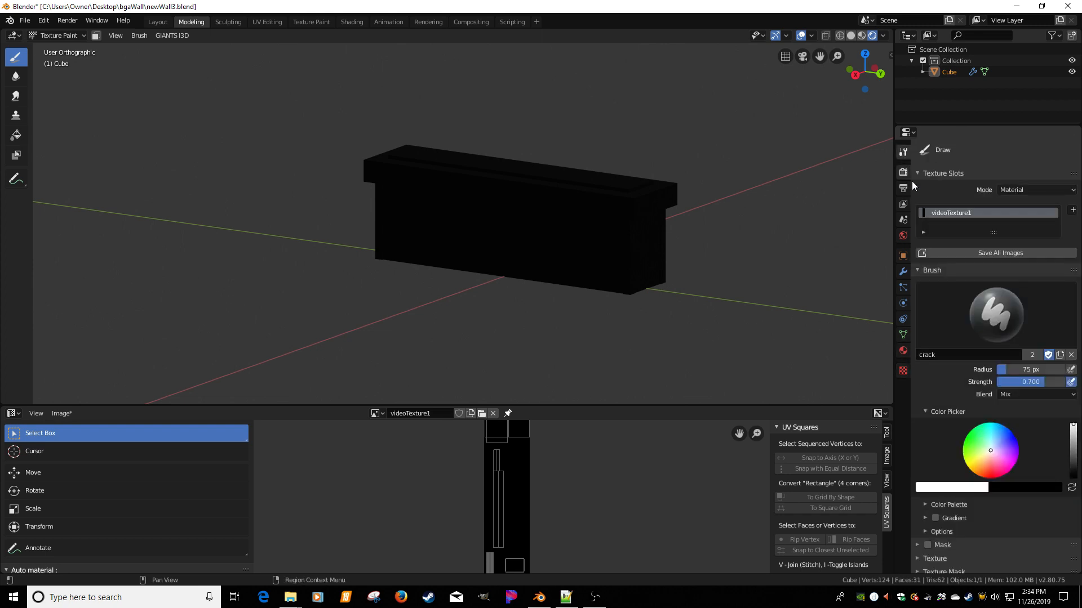
pyautogui.click(989, 338)
pyautogui.click(836, 390)
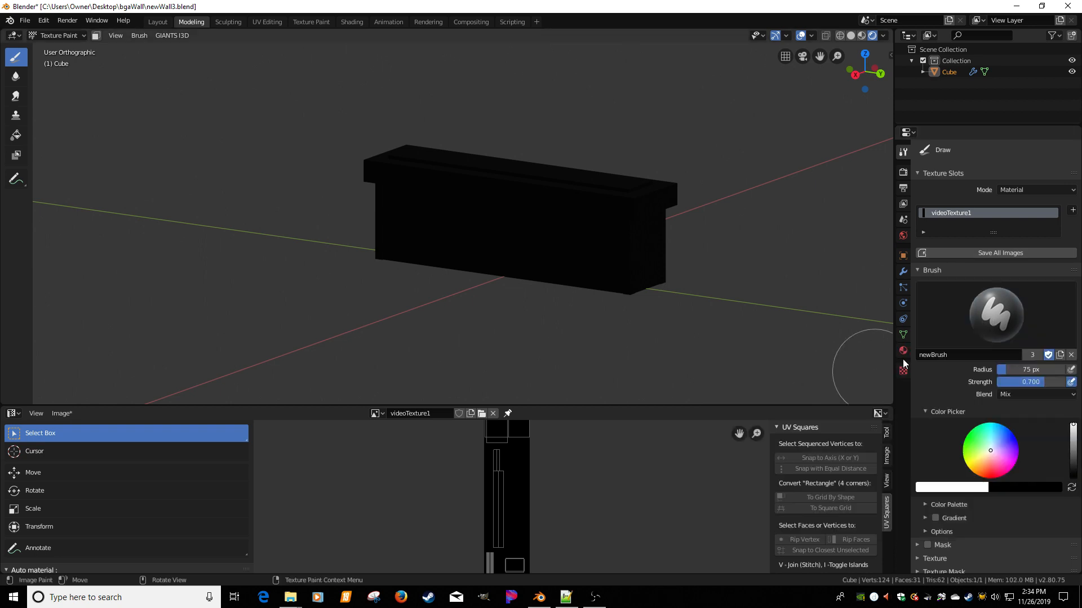
pyautogui.click(907, 371)
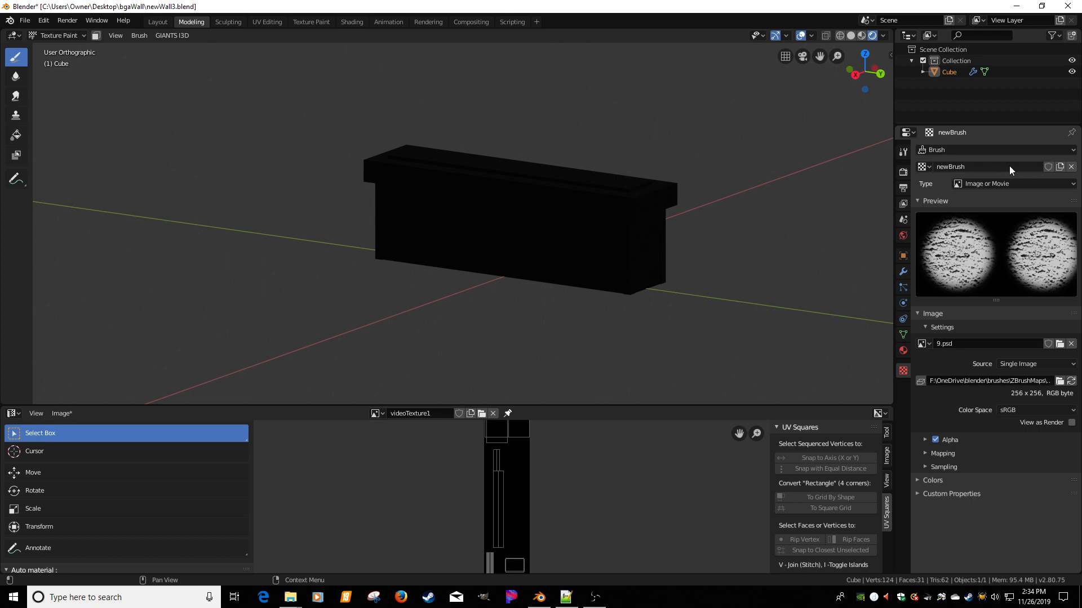
pyautogui.click(1060, 167)
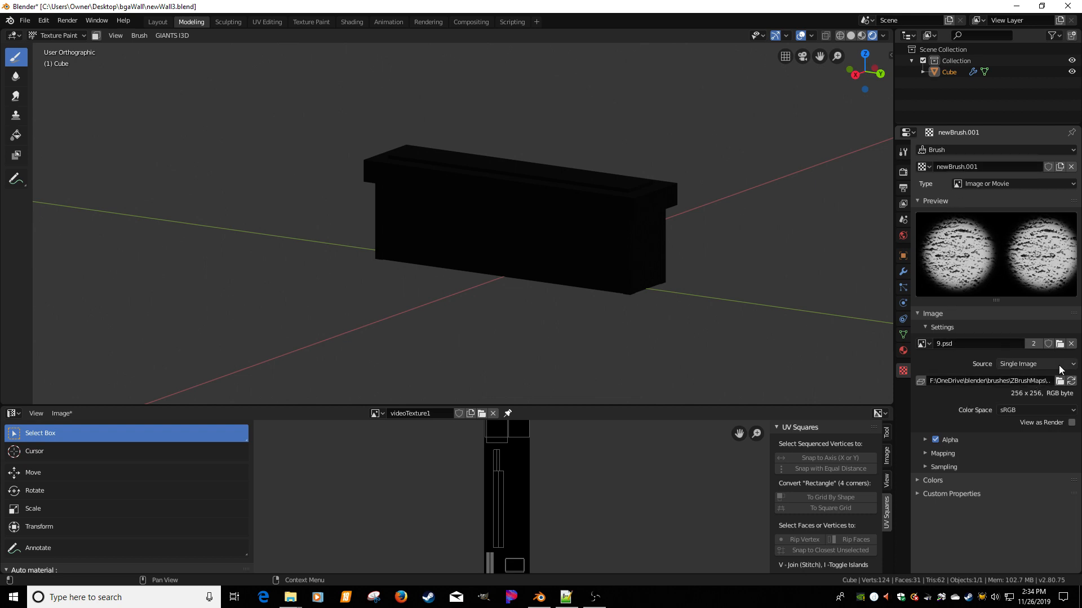
pyautogui.click(1057, 345)
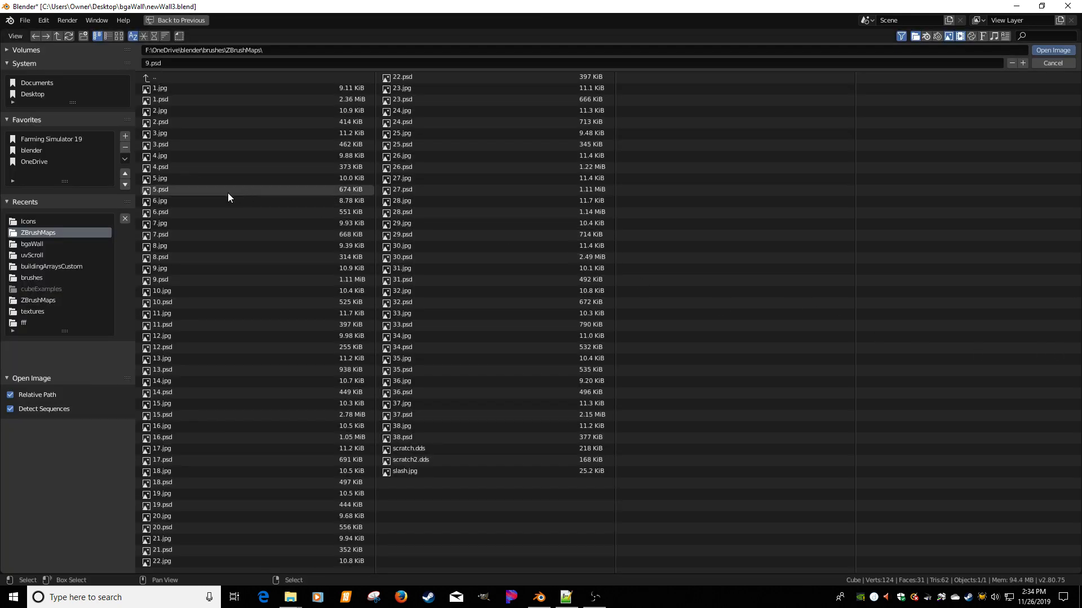
pyautogui.doubleClick(174, 178)
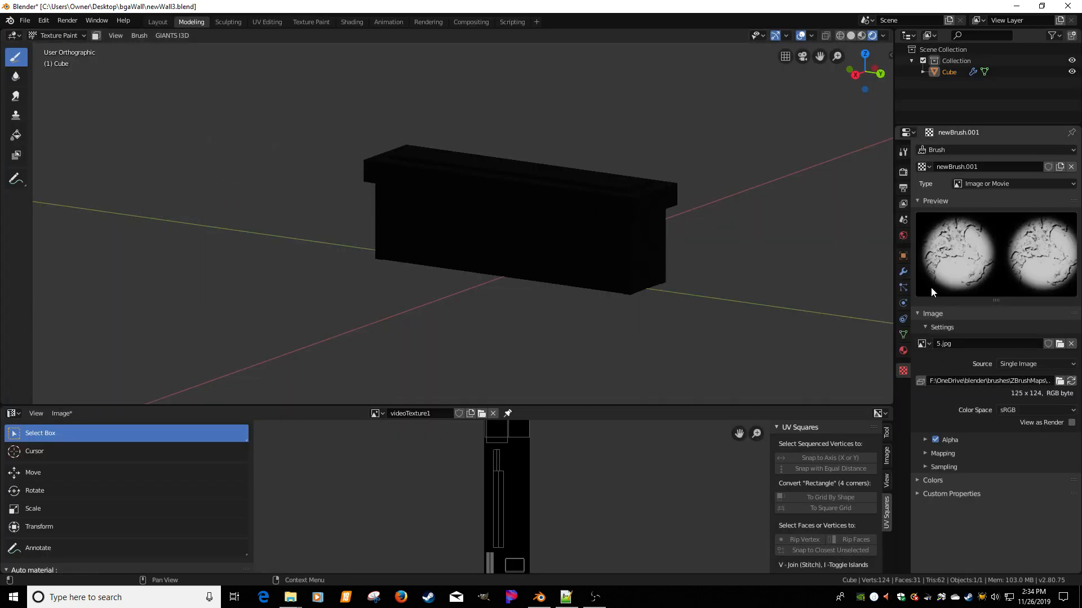
pyautogui.click(903, 152)
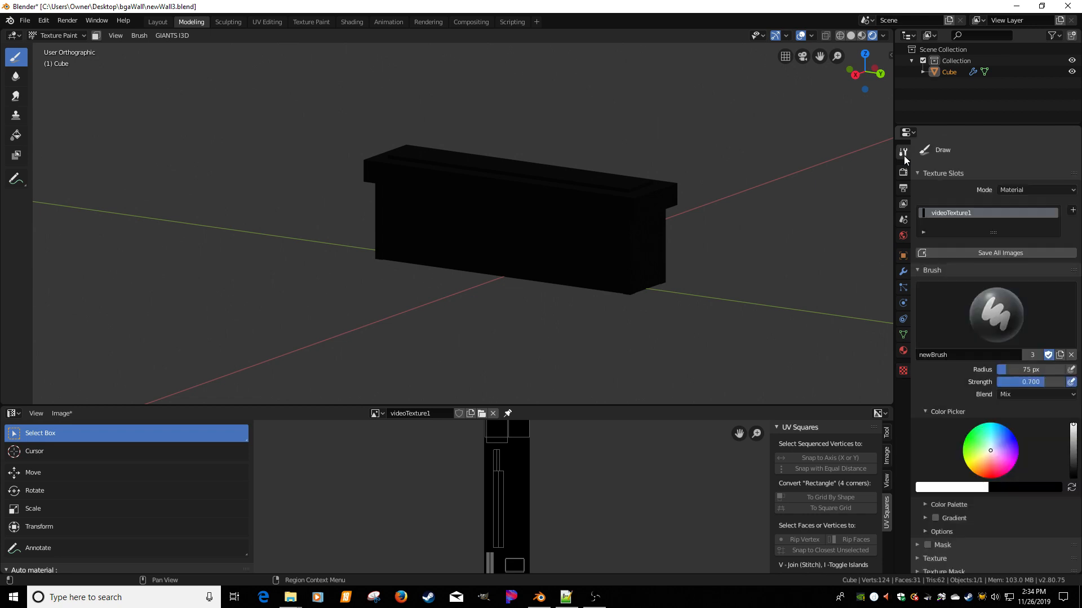
# Try newBrush with three dabs on the wall's long side, and undo them
pyautogui.click(980, 312)
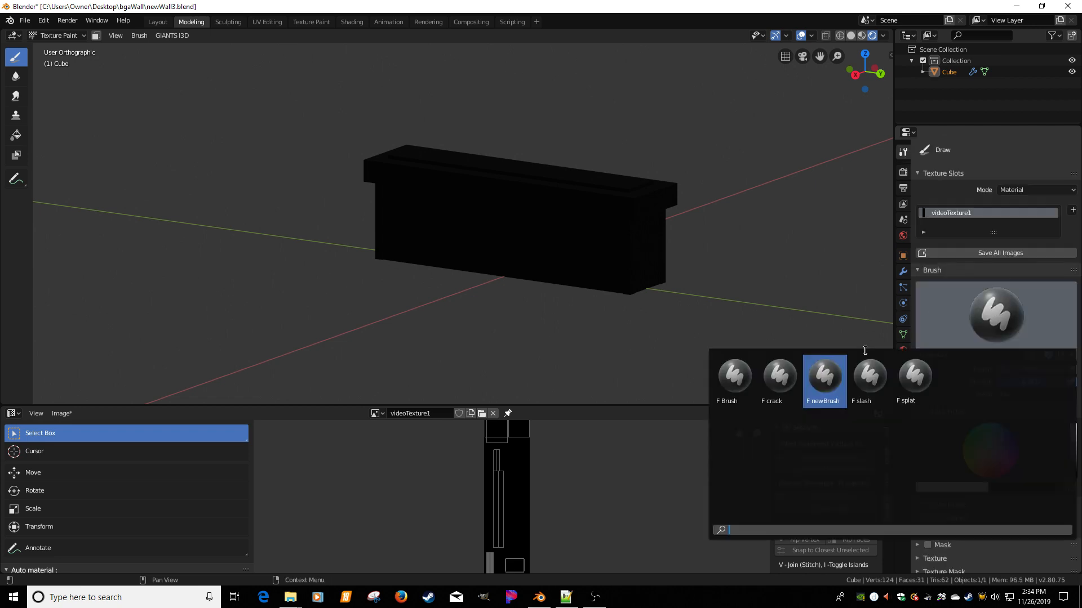
pyautogui.click(822, 380)
pyautogui.click(606, 239)
pyautogui.click(541, 237)
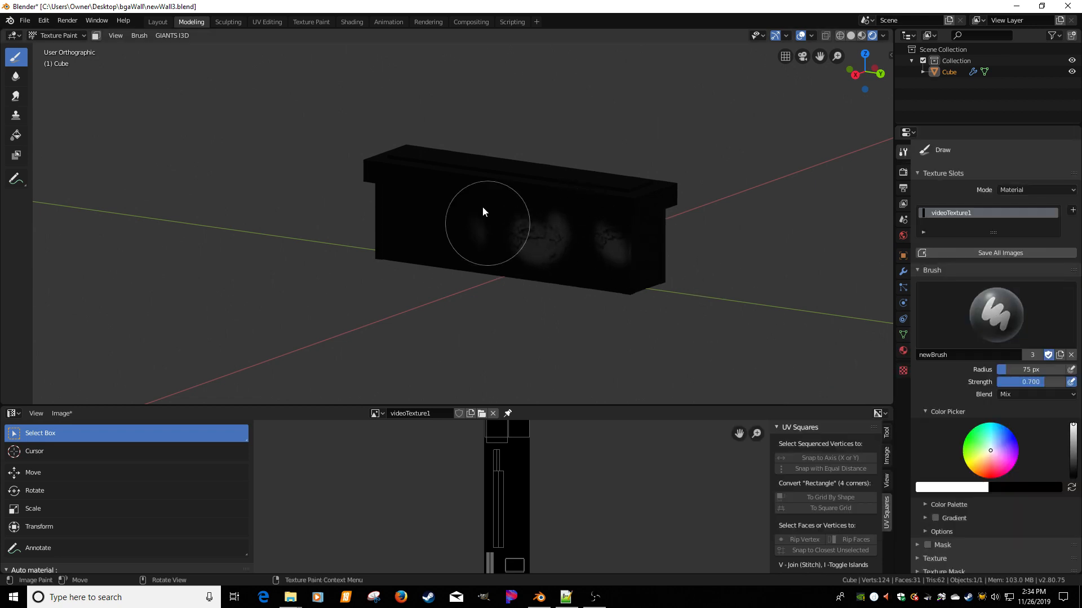
pyautogui.click(479, 220)
pyautogui.hotkey('ctrl', 'z')
pyautogui.hotkey('ctrl', 'z')
pyautogui.hotkey('ctrl', 'z')
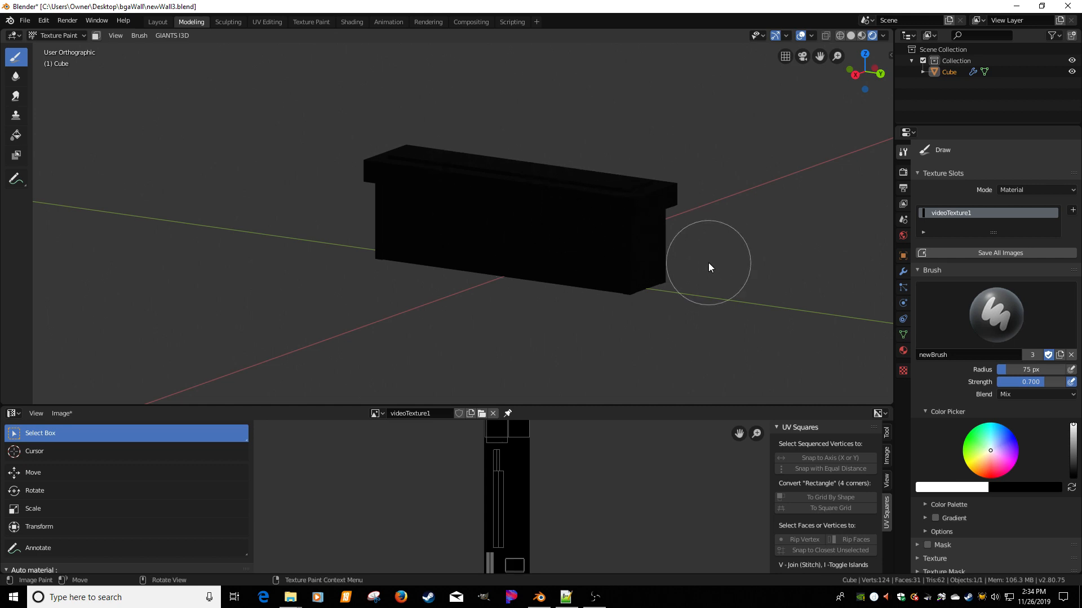
# Switch to the default brush named Brush, check the wall's material settings, and return to the brush settings
pyautogui.click(996, 315)
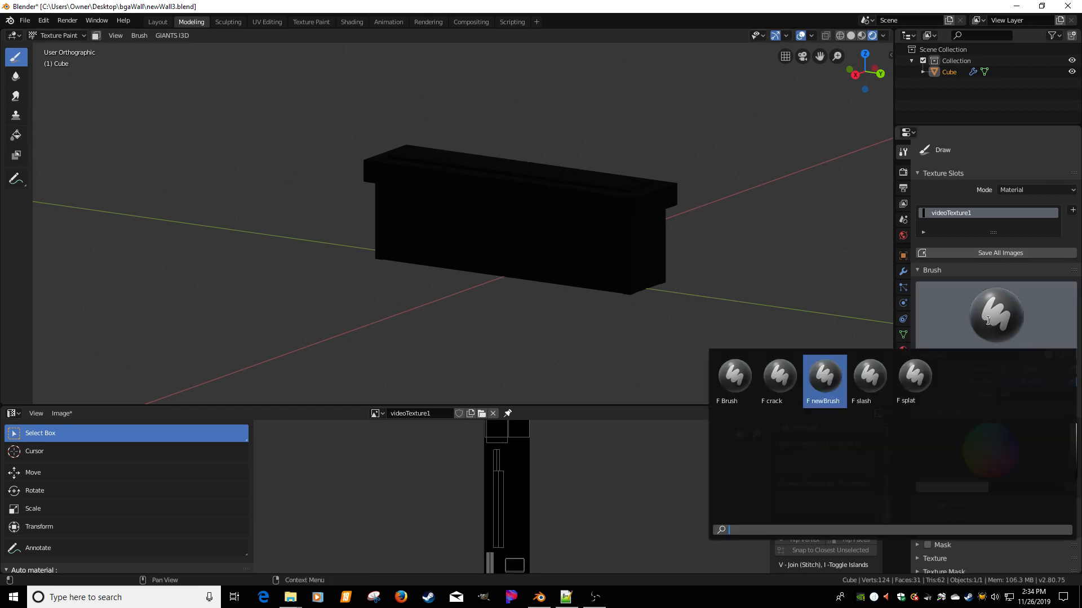
pyautogui.click(732, 377)
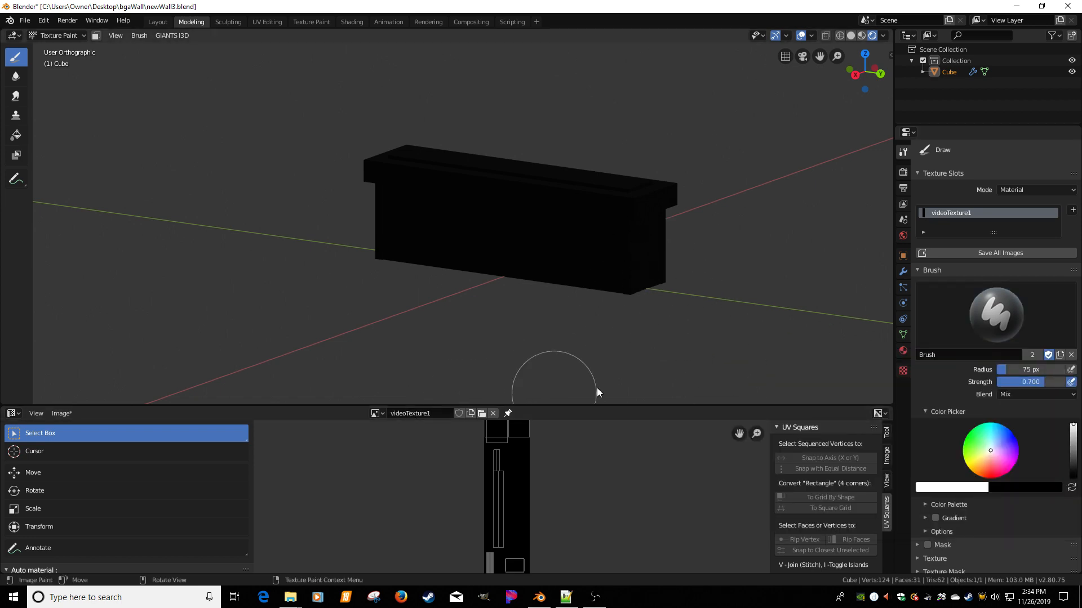
pyautogui.click(902, 351)
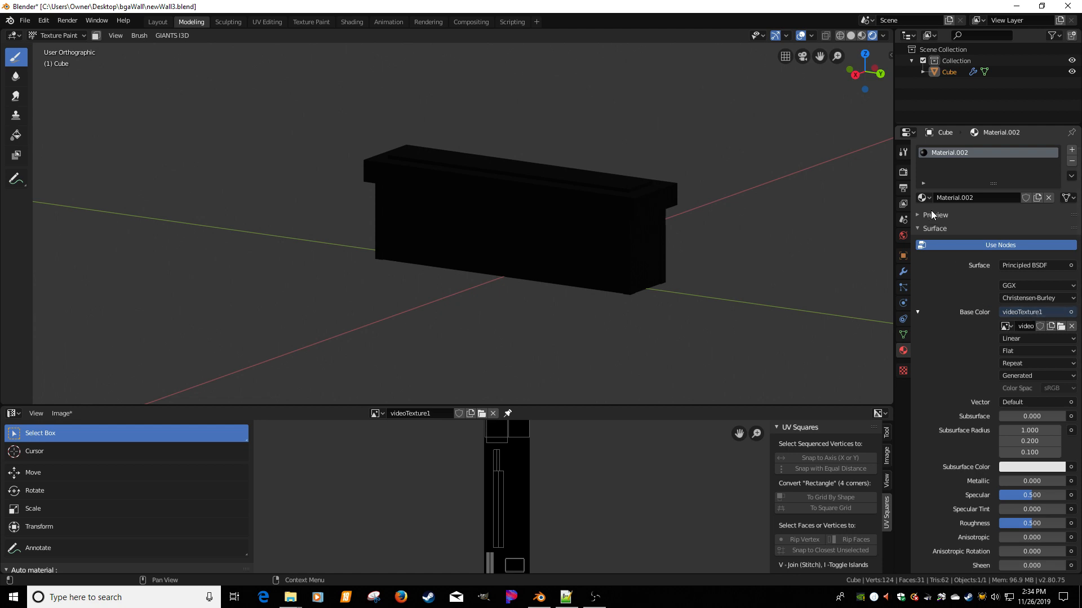
pyautogui.click(903, 152)
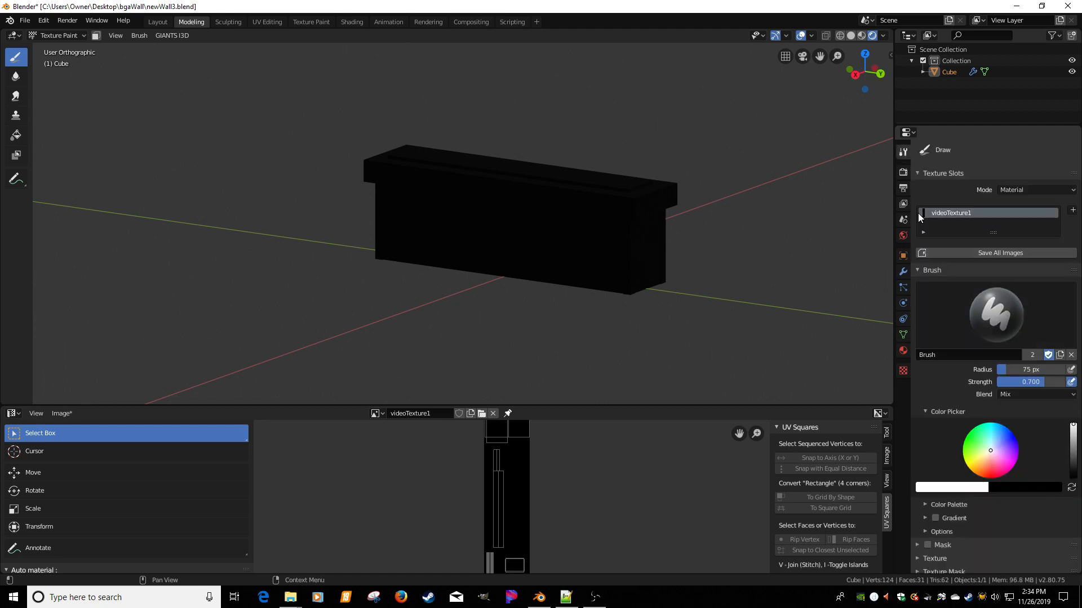
# Reduce the brush radius to 16 px for work near the wall's corner, and undo the last strokes
pyautogui.moveTo(751, 283); pyautogui.dragTo(644, 275, button='middle')
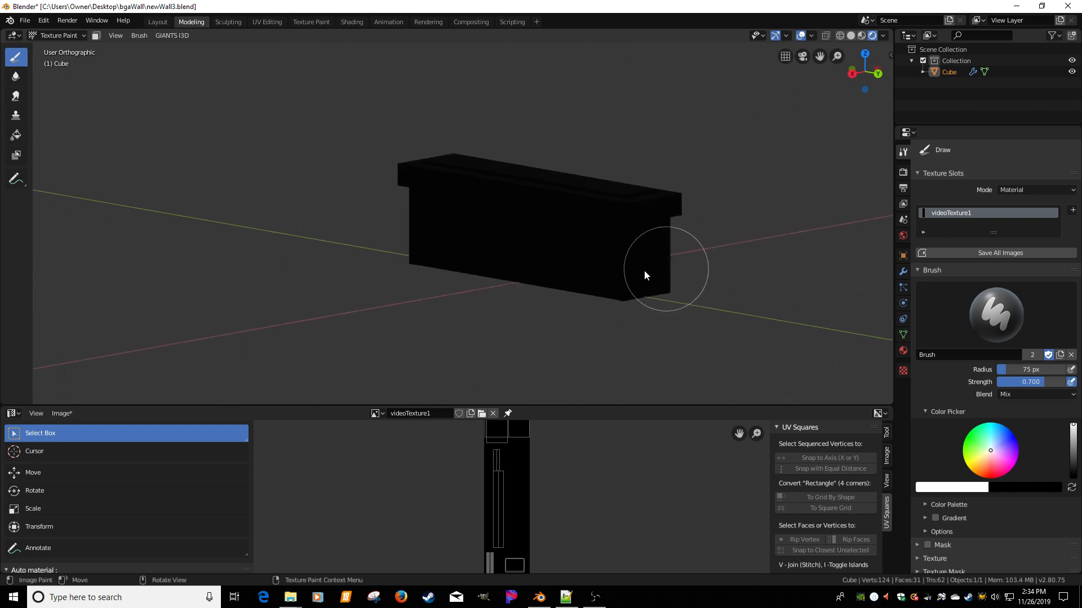
pyautogui.press('f')
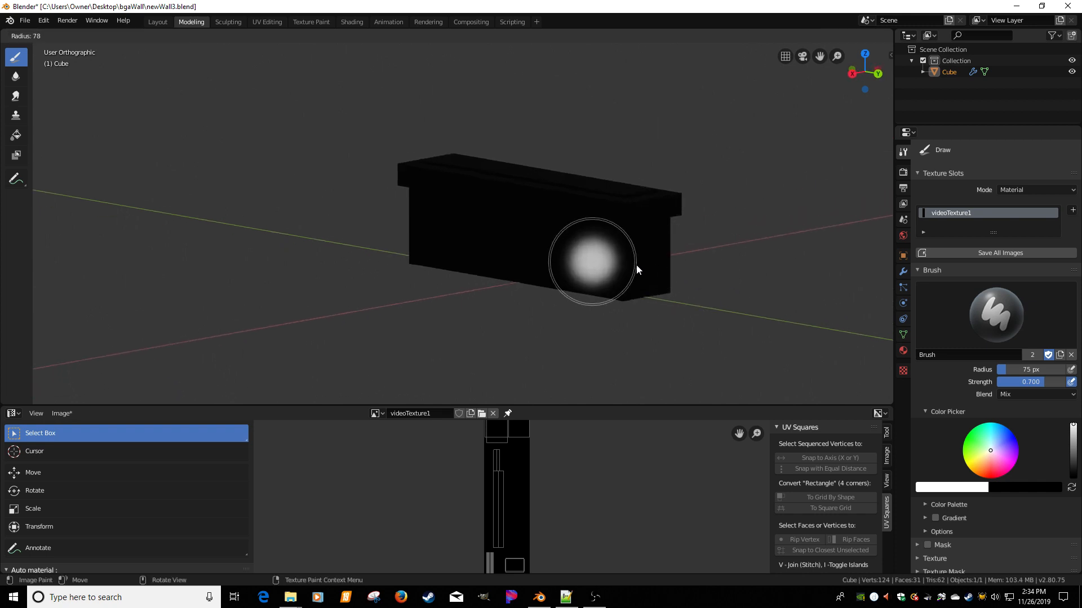
pyautogui.click(601, 264)
pyautogui.scroll(3, 582, 266)
pyautogui.moveTo(591, 259); pyautogui.dragTo(604, 228, button='middle')
pyautogui.moveTo(677, 239); pyautogui.dragTo(585, 220, button='middle')
pyautogui.hotkey('ctrl', 'z')
pyautogui.hotkey('ctrl', 'z')
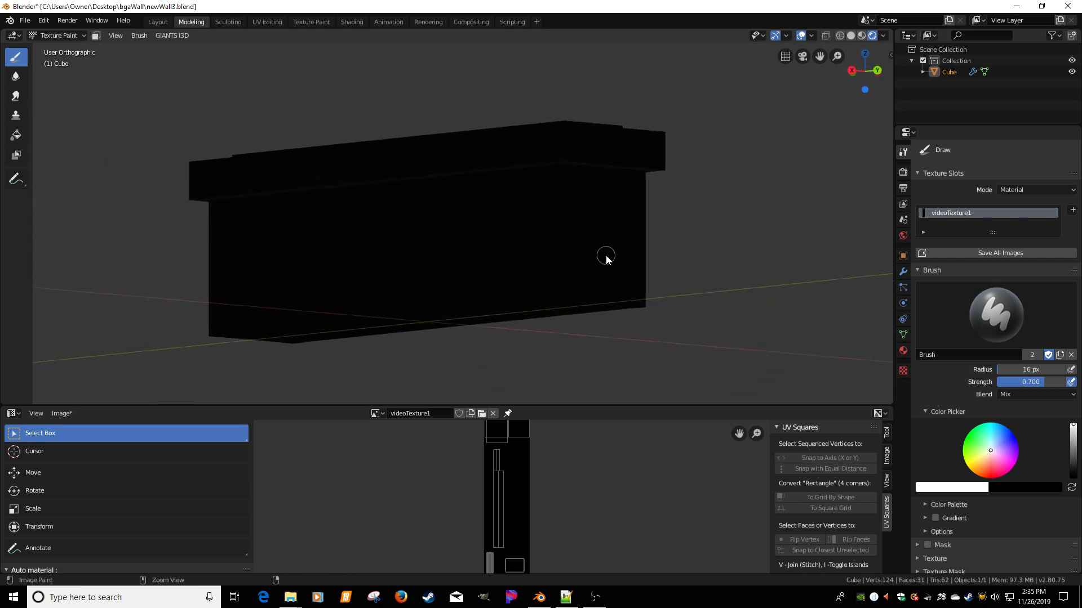
# Examine the wall in the right orthographic view and from stepped rotations sideways, upward and downward
pyautogui.moveTo(611, 286)
pyautogui.mouseDown(button='middle')
pyautogui.moveTo(604, 302)
pyautogui.moveTo(599, 293)
pyautogui.mouseUp(button='middle')
pyautogui.press('KP_3')
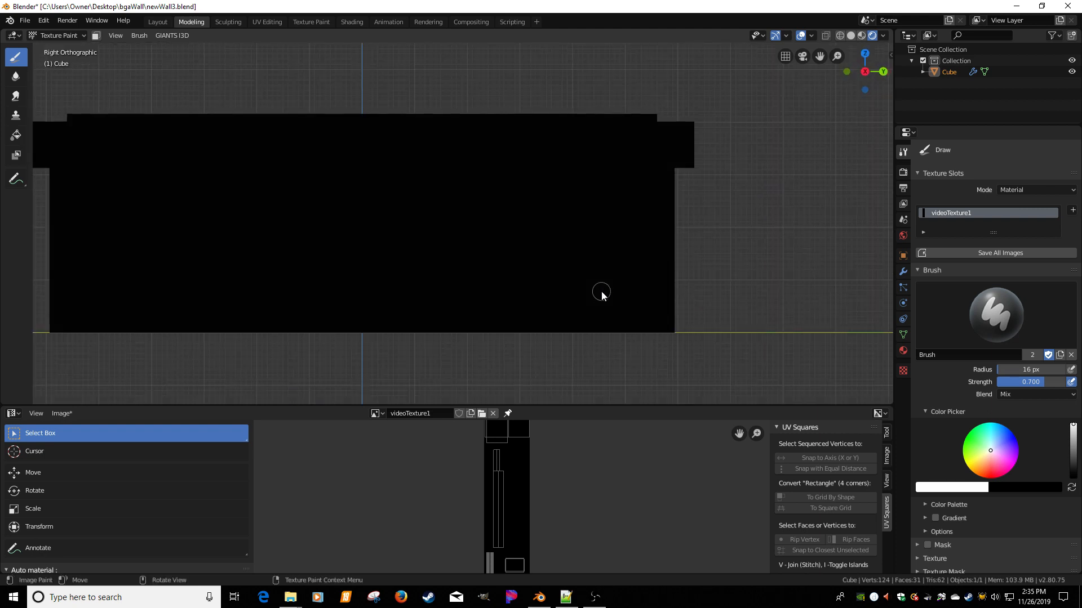
pyautogui.scroll(-2, 600, 294)
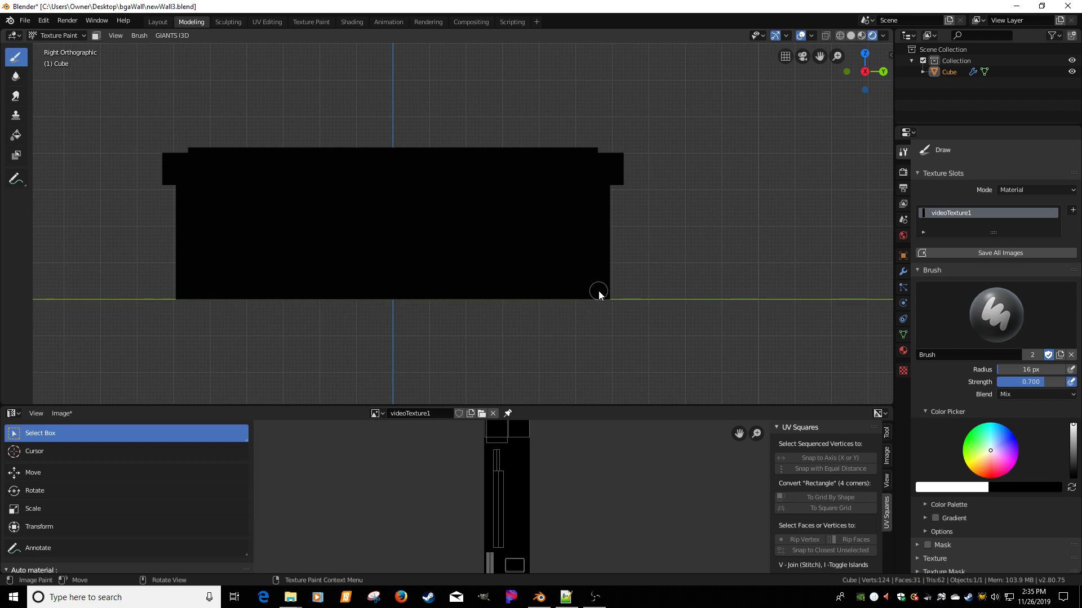
pyautogui.press('KP_4')
pyautogui.press('KP_4')
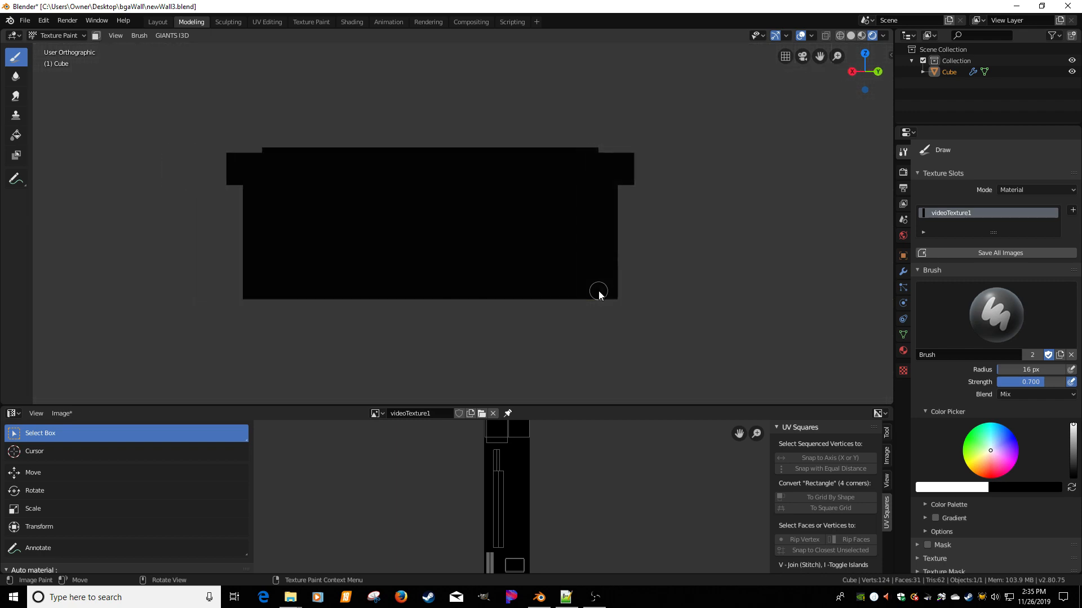
pyautogui.press('KP_6')
pyautogui.press('KP_6')
pyautogui.press('KP_8')
pyautogui.press('KP_8')
pyautogui.press('KP_8')
pyautogui.press('KP_8')
pyautogui.press('KP_8')
pyautogui.press('KP_8')
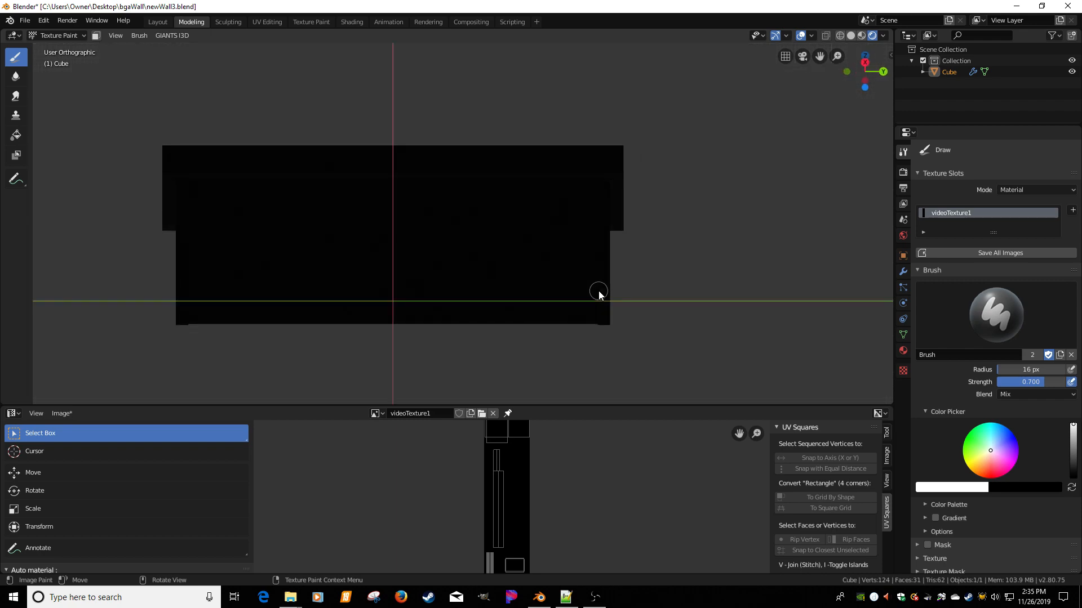
pyautogui.press('KP_2')
pyautogui.press('KP_2')
pyautogui.press('KP_2')
pyautogui.press('KP_2')
pyautogui.press('KP_2')
pyautogui.press('KP_2')
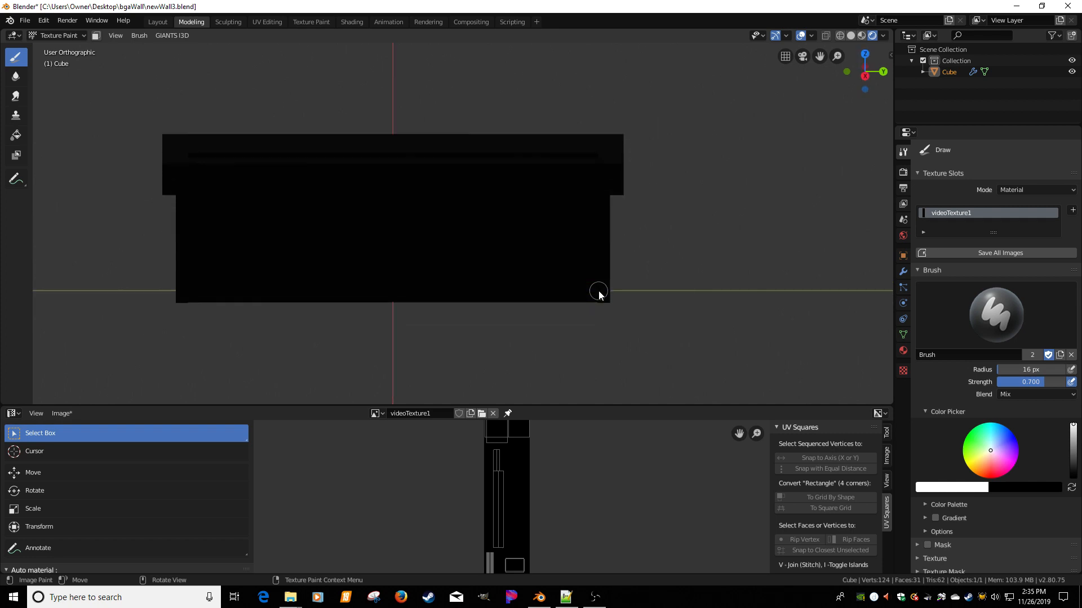
pyautogui.press('KP_6')
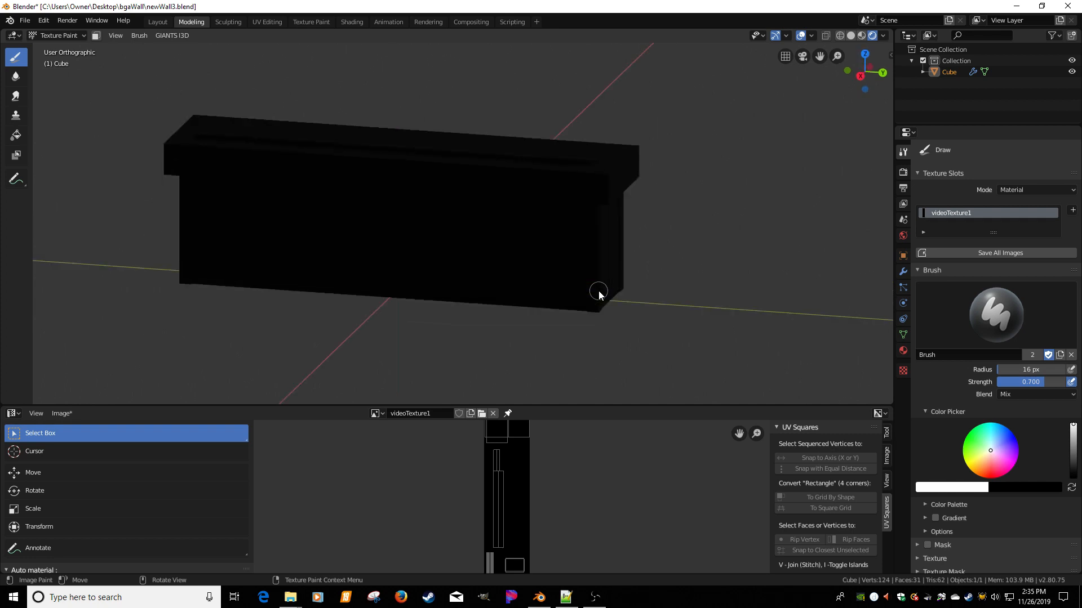
pyautogui.press('KP_3')
# Set the brush's strength to 0.329 and radius to 76 px, and choose the Mix blend mode
pyautogui.moveTo(588, 271)
pyautogui.mouseDown(button='middle')
pyautogui.moveTo(539, 272)
pyautogui.moveTo(601, 272)
pyautogui.moveTo(525, 272)
pyautogui.moveTo(558, 261)
pyautogui.moveTo(553, 241)
pyautogui.moveTo(560, 288)
pyautogui.moveTo(546, 256)
pyautogui.mouseUp(button='middle')
pyautogui.scroll(3, 535, 272)
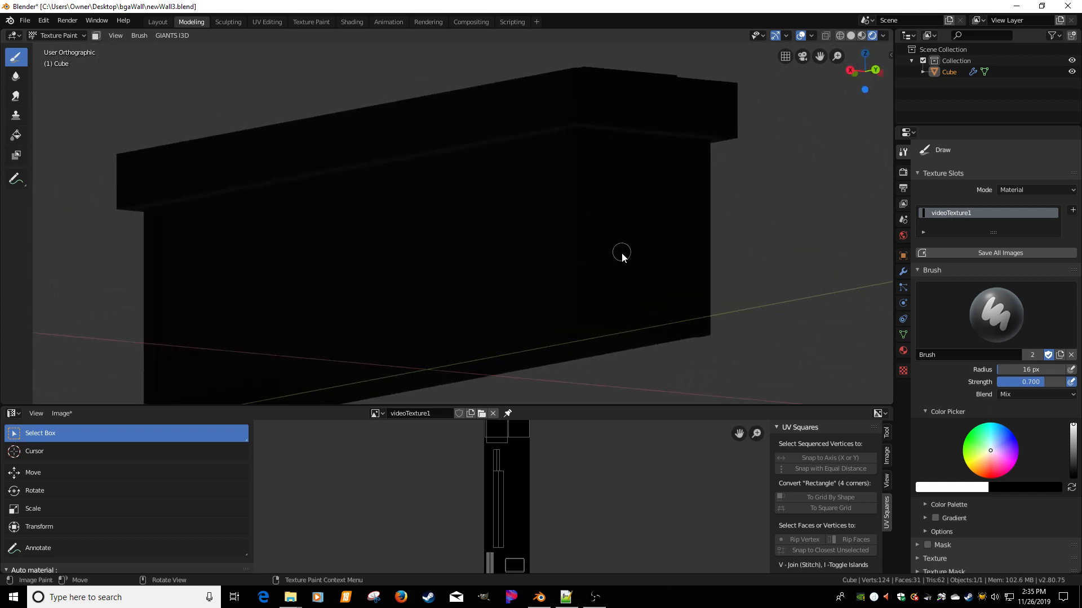
pyautogui.moveTo(620, 256); pyautogui.dragTo(589, 233, button='middle')
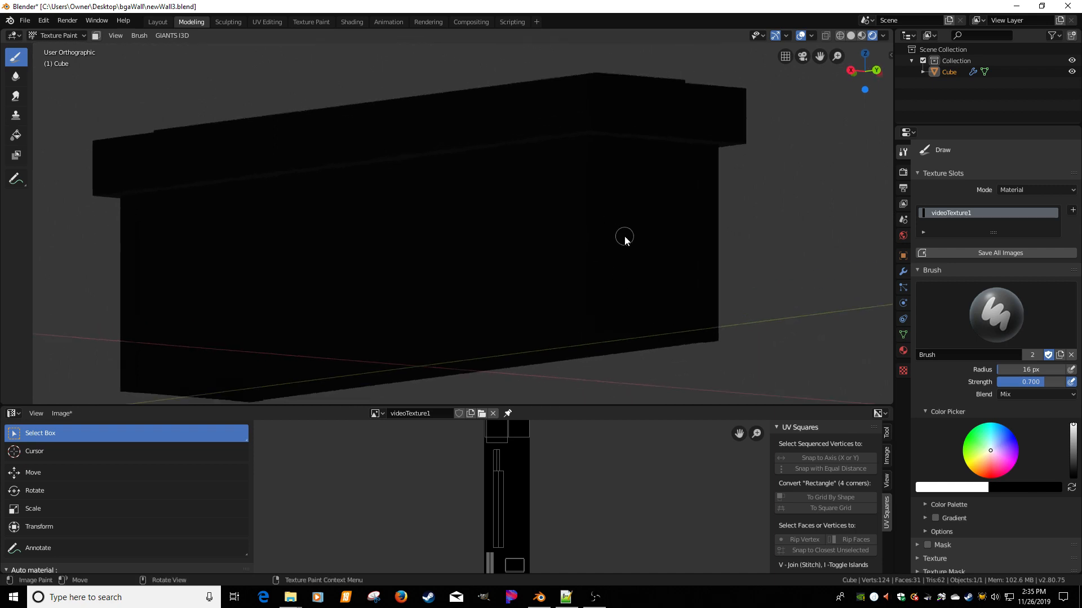
pyautogui.moveTo(1031, 382); pyautogui.dragTo(1008, 382)
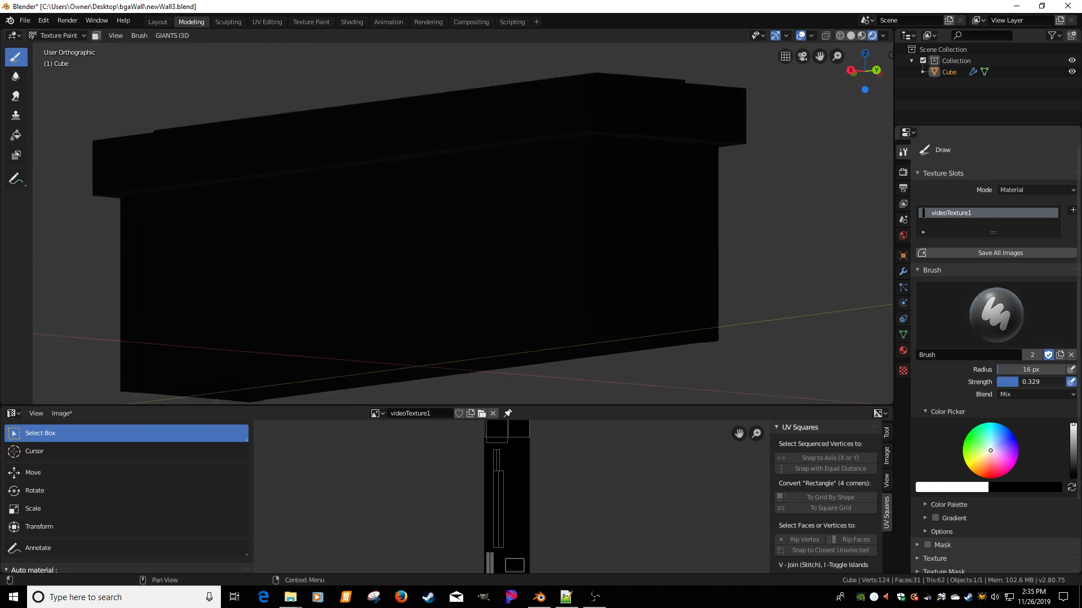
pyautogui.rightClick(817, 280)
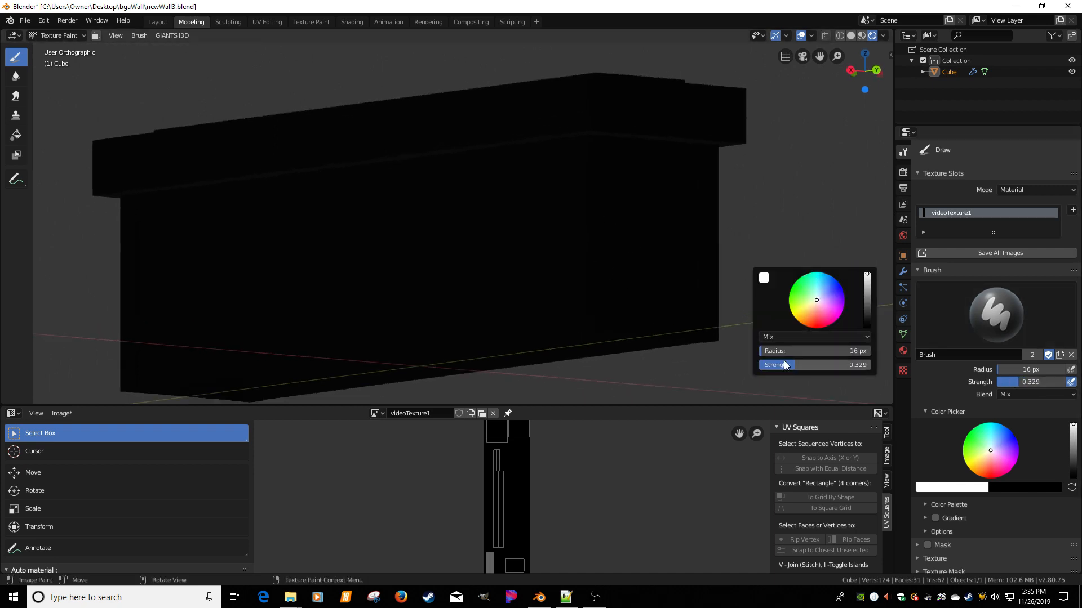
pyautogui.moveTo(762, 353)
pyautogui.mouseDown()
pyautogui.moveTo(800, 353)
pyautogui.moveTo(775, 351)
pyautogui.mouseUp()
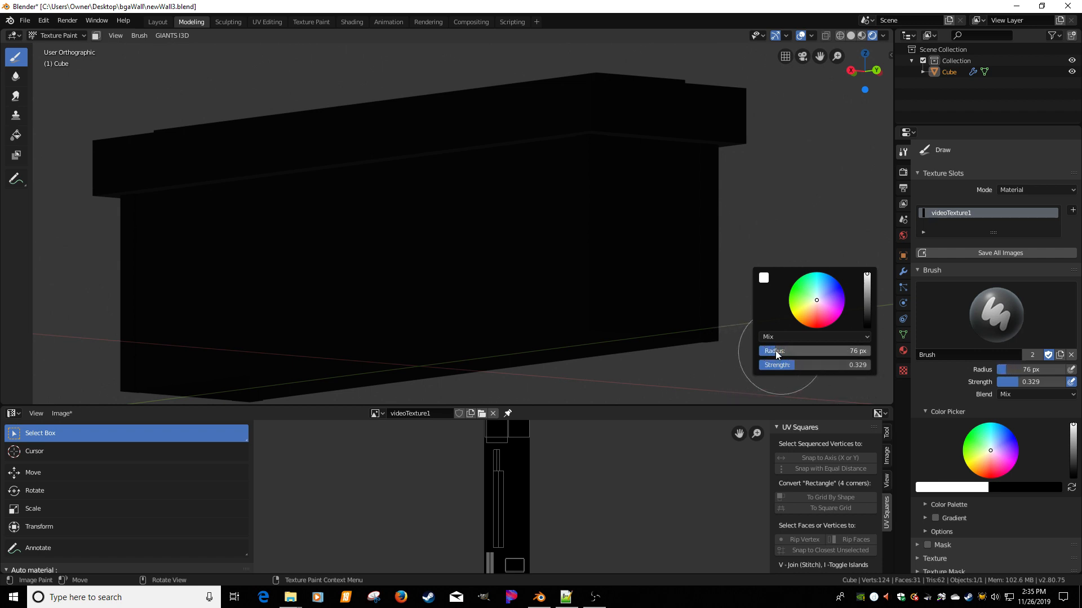
pyautogui.click(783, 337)
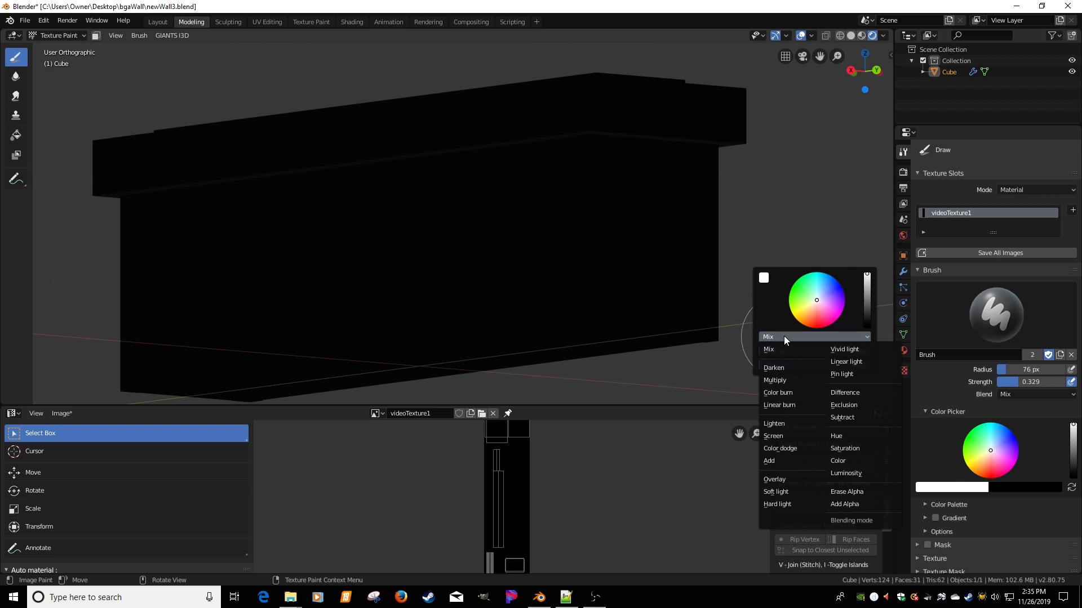
pyautogui.click(777, 349)
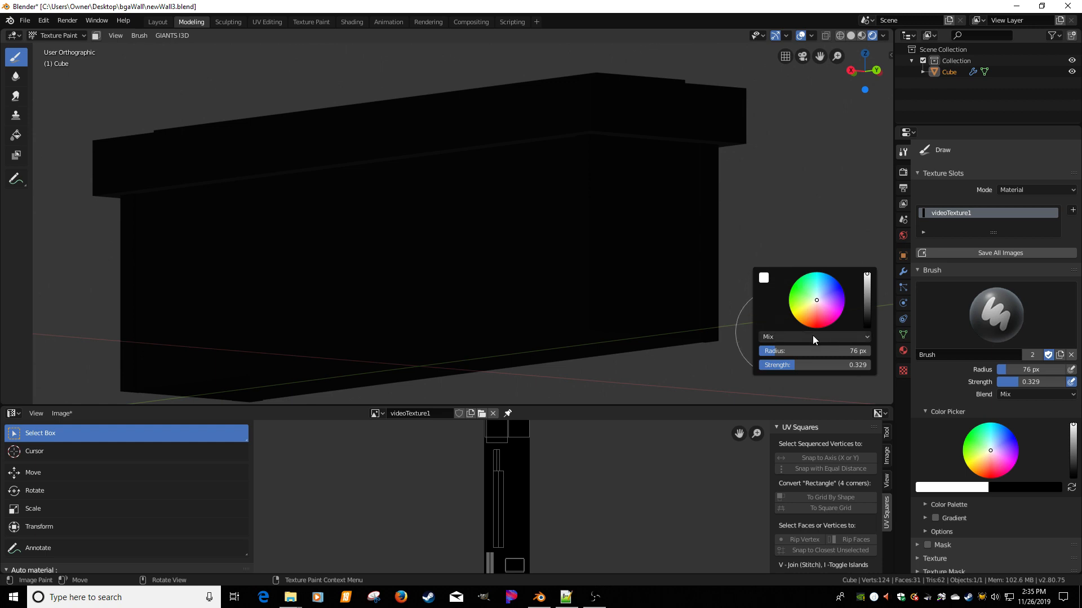
# Lower the brush strength to 0.144 and reduce its radius to 31 px
pyautogui.moveTo(803, 362); pyautogui.dragTo(776, 364)
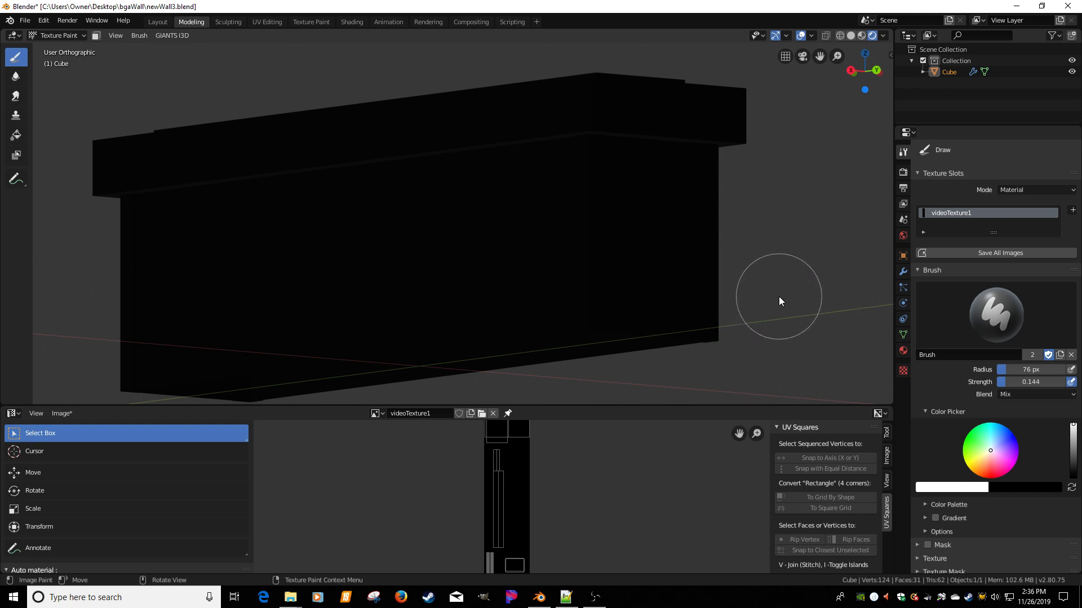
pyautogui.press('f')
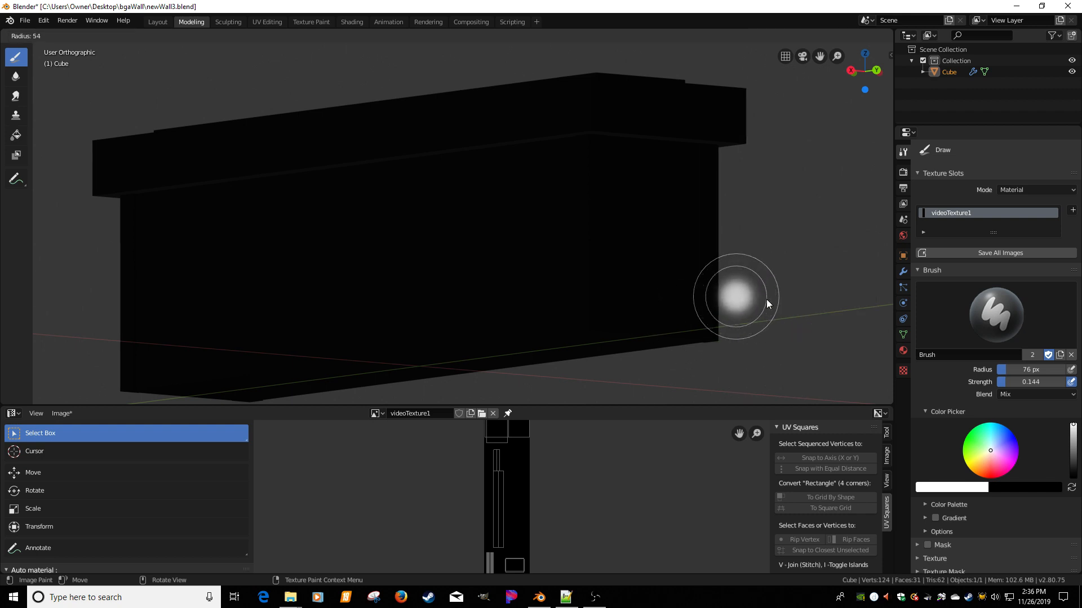
pyautogui.click(752, 304)
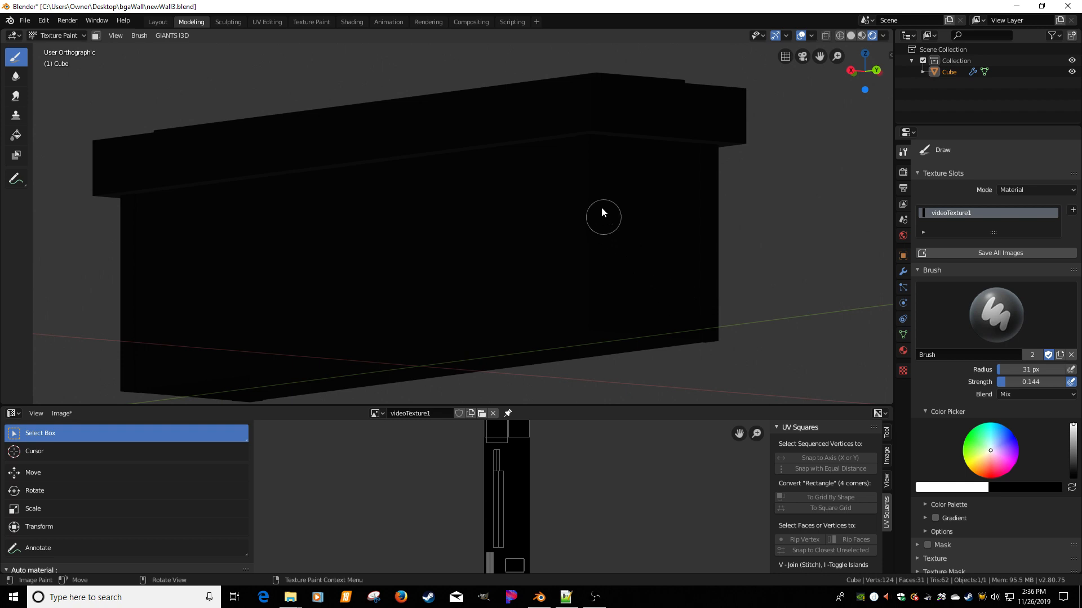
# Paint a short vertical stroke along the wall's corner edge just below the cap, and show the brush's blending modes
pyautogui.moveTo(588, 185); pyautogui.dragTo(587, 208)
pyautogui.click(1025, 396)
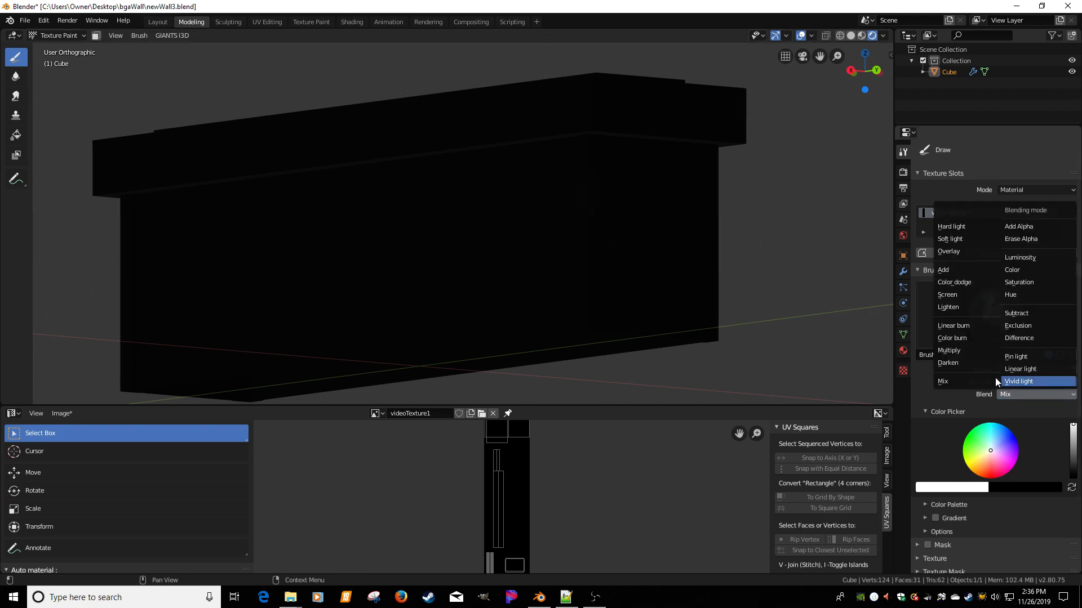
# Set the brush blending mode to Mix and paint a faint white stroke down the wall's front vertical corner
pyautogui.click(956, 296)
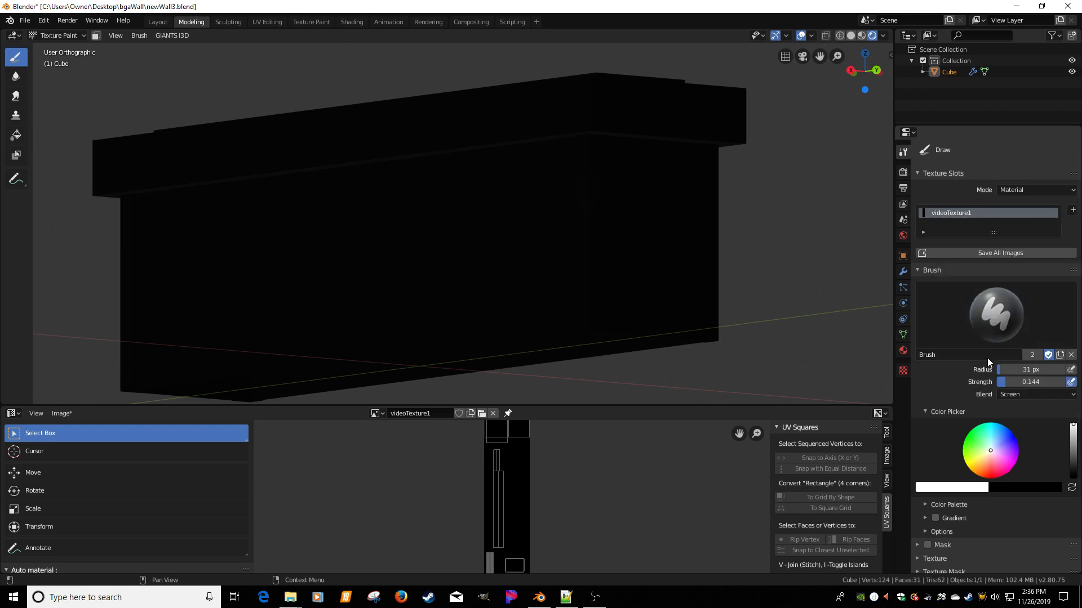
pyautogui.click(1022, 395)
pyautogui.click(962, 381)
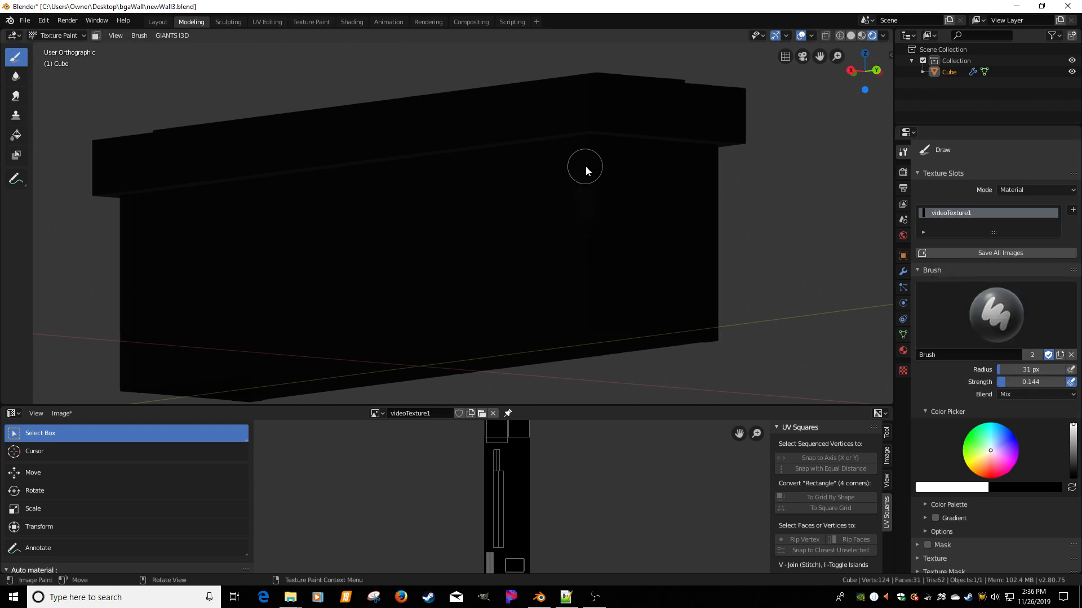
pyautogui.moveTo(586, 166); pyautogui.dragTo(587, 245)
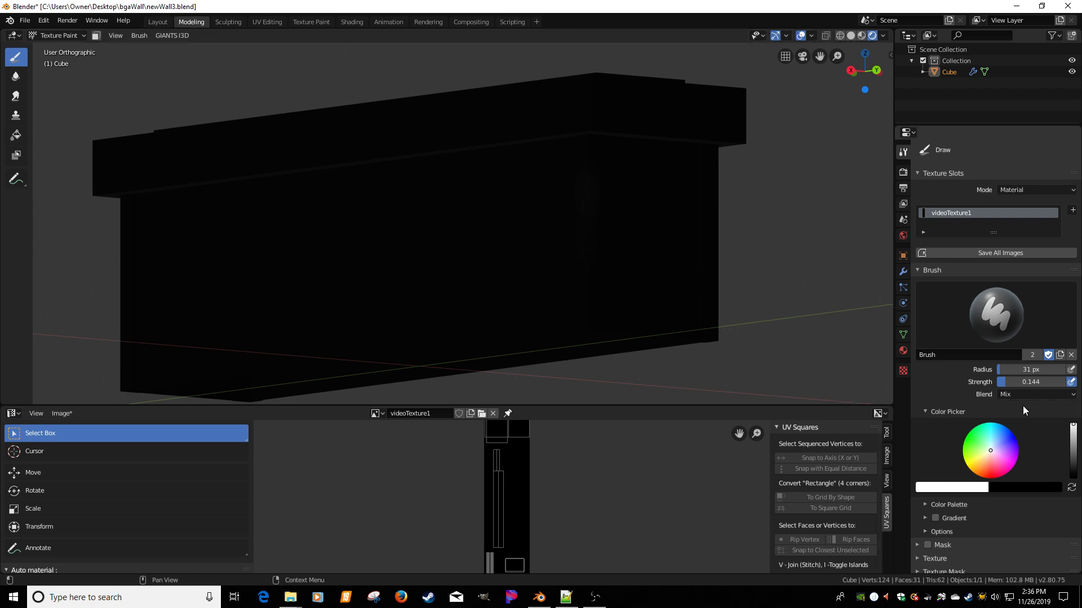
# Set the brush strength to 0.321 and paint light edge wear down the wall's vertical corners and along the end face's lower edge
pyautogui.moveTo(1023, 382); pyautogui.dragTo(1040, 382)
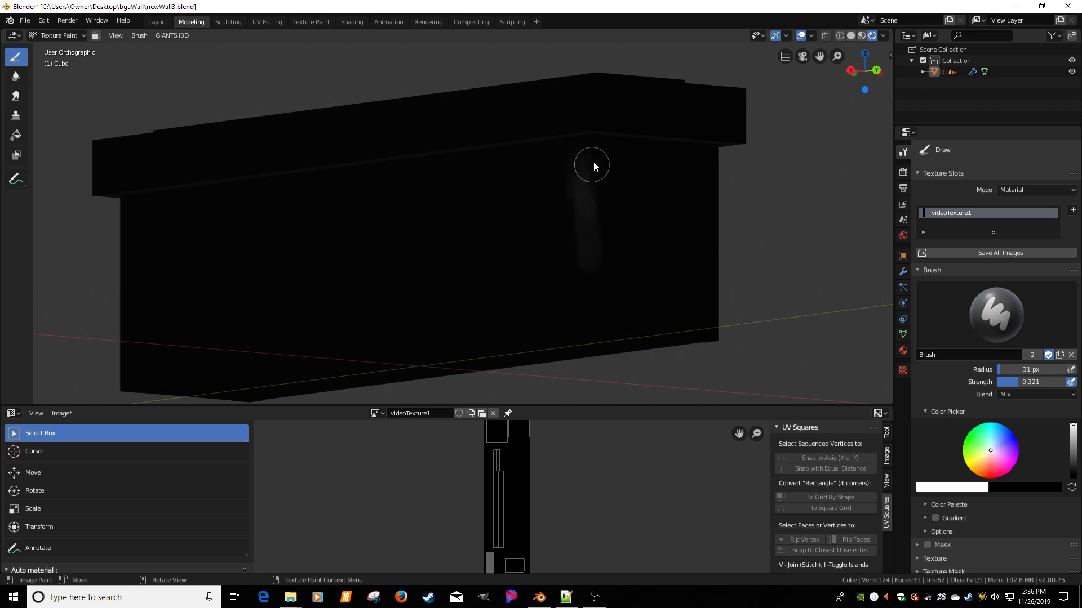
pyautogui.moveTo(590, 323)
pyautogui.mouseDown(button='middle')
pyautogui.moveTo(606, 321)
pyautogui.moveTo(509, 287)
pyautogui.mouseUp(button='middle')
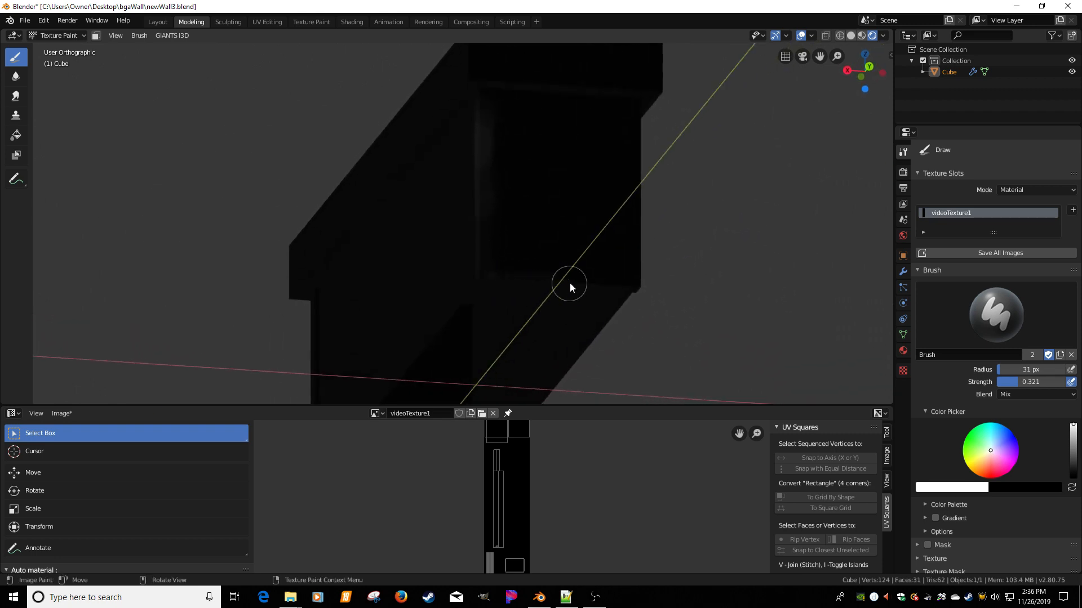
pyautogui.moveTo(617, 292)
pyautogui.mouseDown(button='middle')
pyautogui.moveTo(394, 337)
pyautogui.moveTo(228, 331)
pyautogui.mouseUp(button='middle')
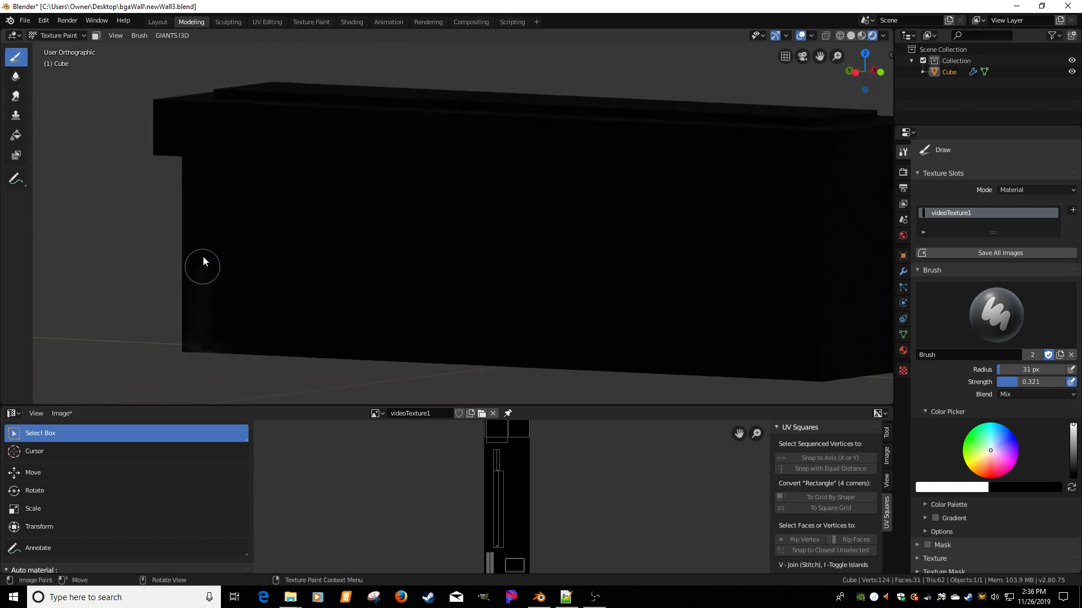
pyautogui.moveTo(203, 171)
pyautogui.mouseDown(button='middle')
pyautogui.moveTo(261, 196)
pyautogui.moveTo(332, 174)
pyautogui.moveTo(487, 304)
pyautogui.mouseUp(button='middle')
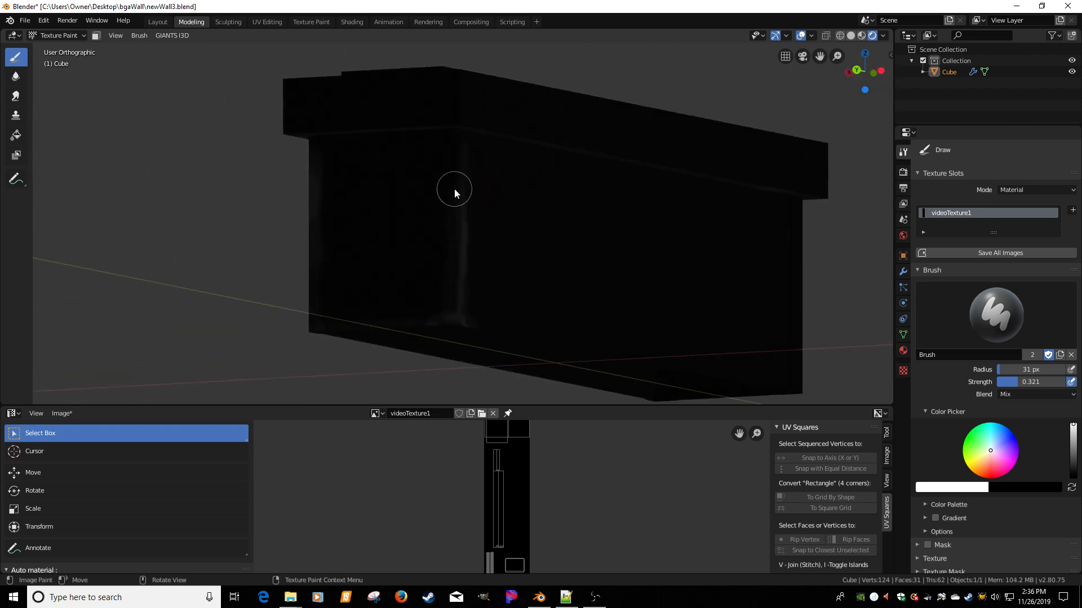
pyautogui.moveTo(433, 320); pyautogui.dragTo(604, 235, button='middle')
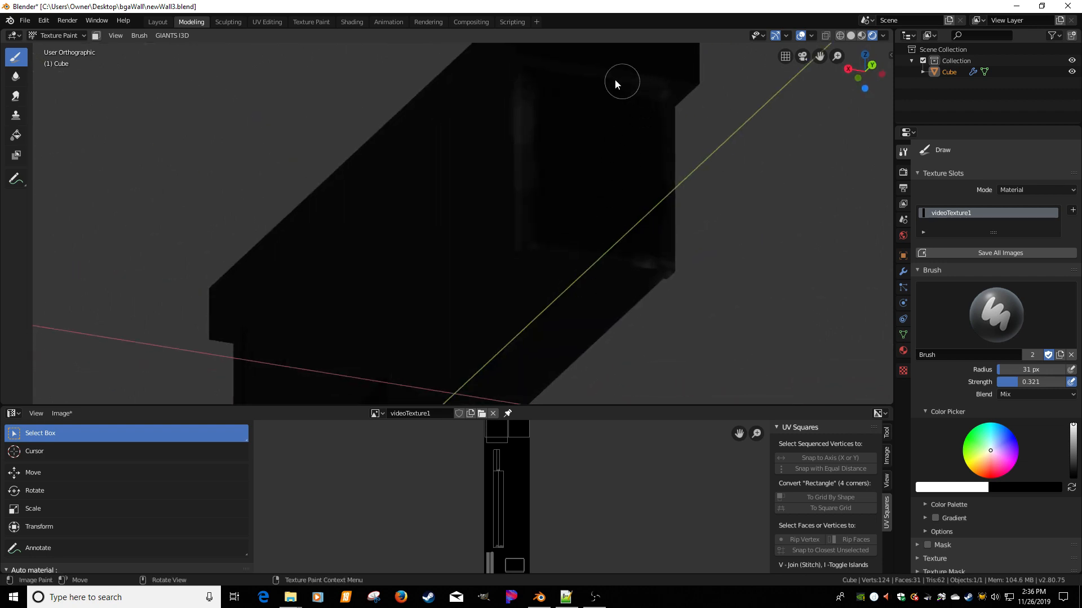
# Paint edge highlights along the seam beneath the cap on the wall's long side and down the adjoining vertical corner
pyautogui.moveTo(525, 66); pyautogui.dragTo(603, 68, button='middle')
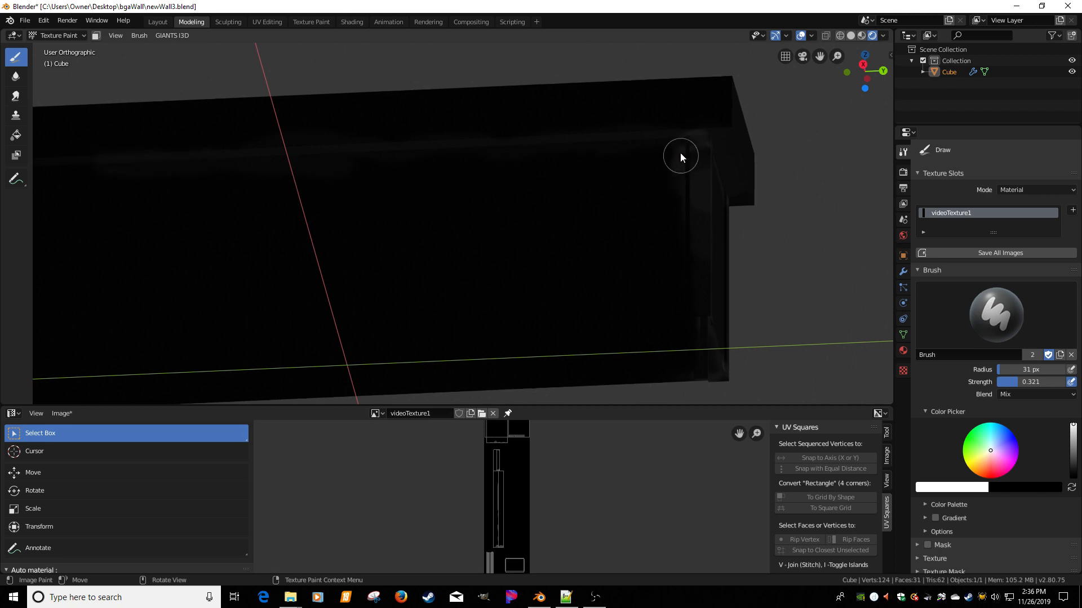
pyautogui.moveTo(686, 198); pyautogui.dragTo(737, 219, button='middle')
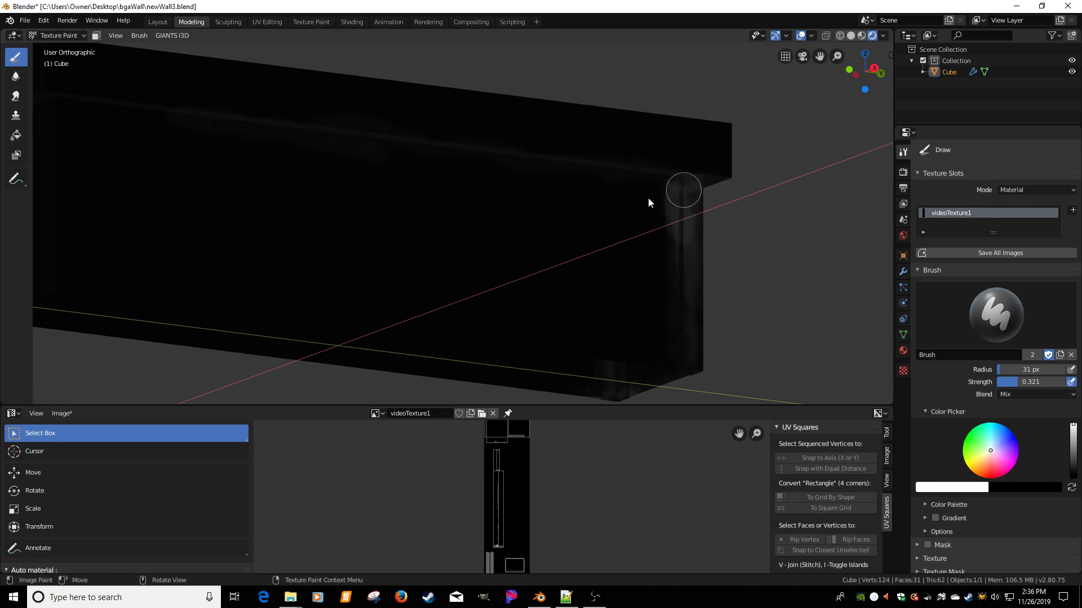
pyautogui.moveTo(648, 197); pyautogui.dragTo(512, 168, button='middle')
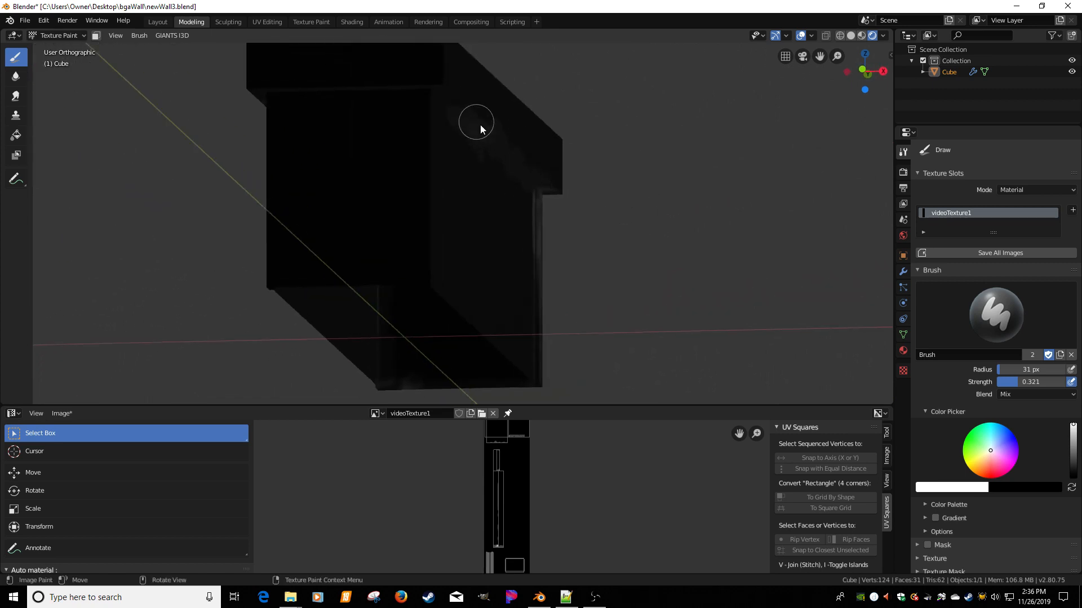
pyautogui.moveTo(482, 110); pyautogui.dragTo(458, 176, button='middle')
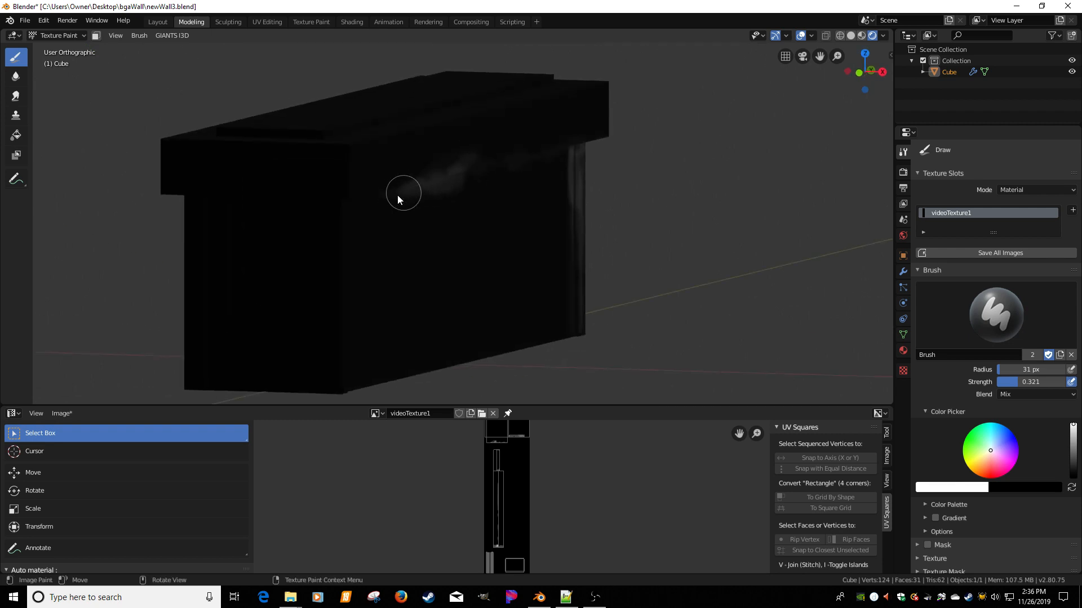
pyautogui.moveTo(360, 197); pyautogui.dragTo(357, 160, button='middle')
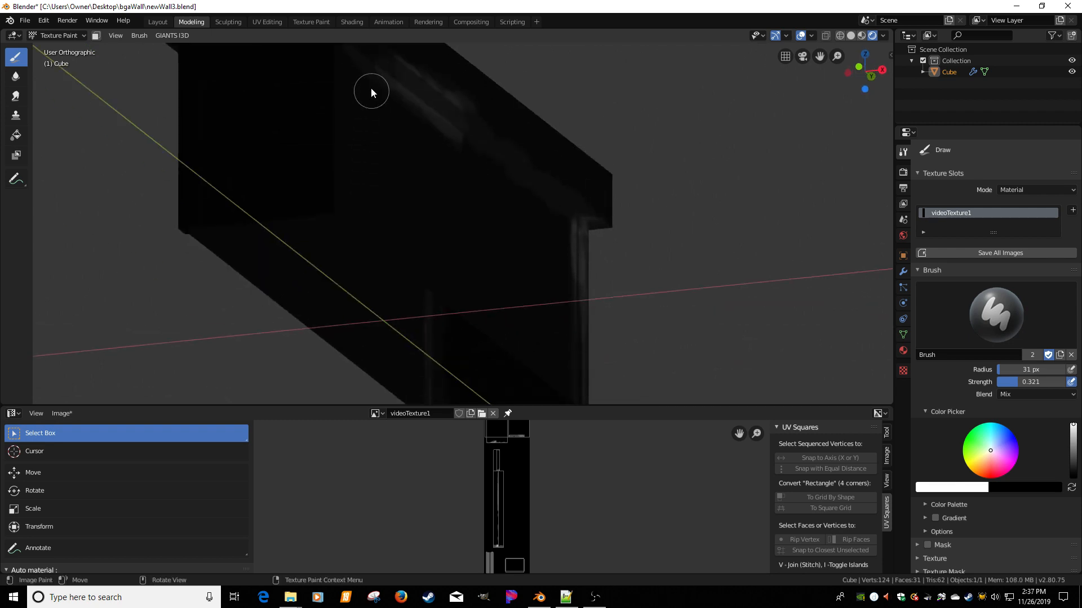
pyautogui.moveTo(371, 88); pyautogui.dragTo(461, 178, button='middle')
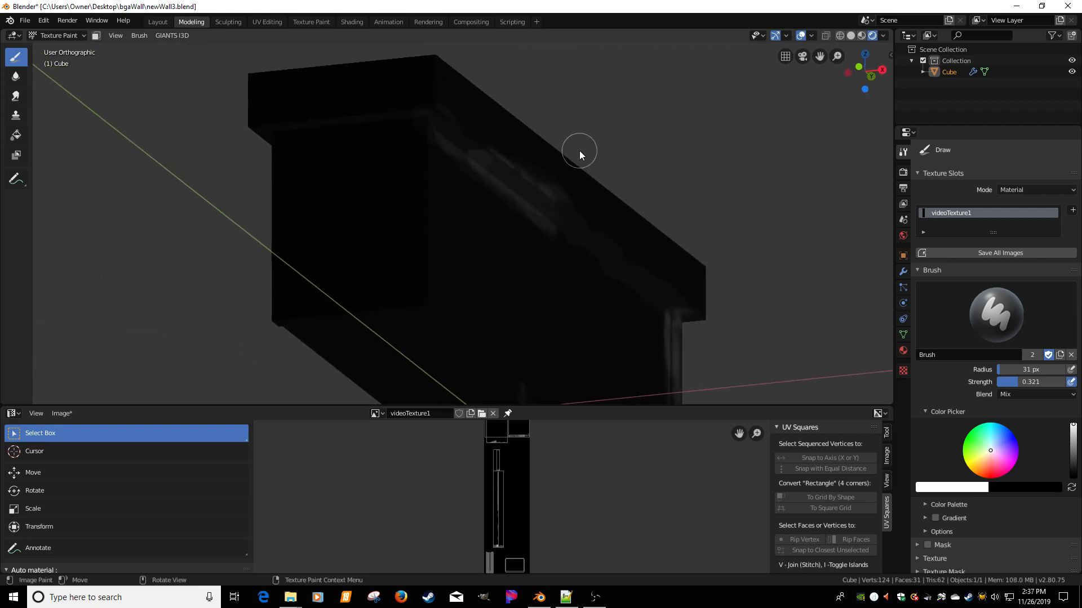
# Start the Shortcut VUr display for the viewport and close its settings
pyautogui.press('n')
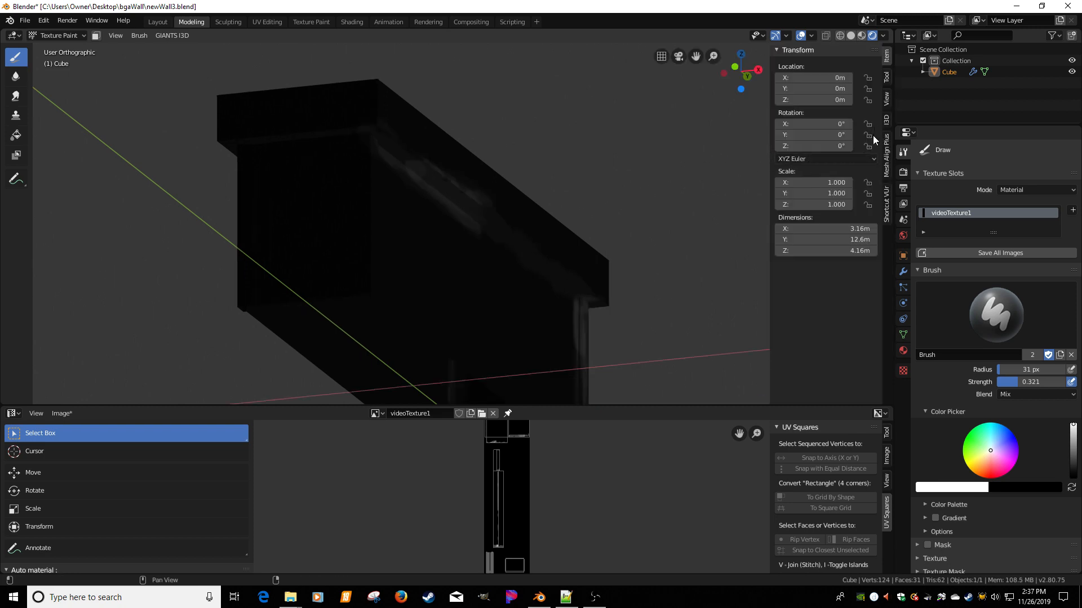
pyautogui.click(887, 200)
pyautogui.click(839, 68)
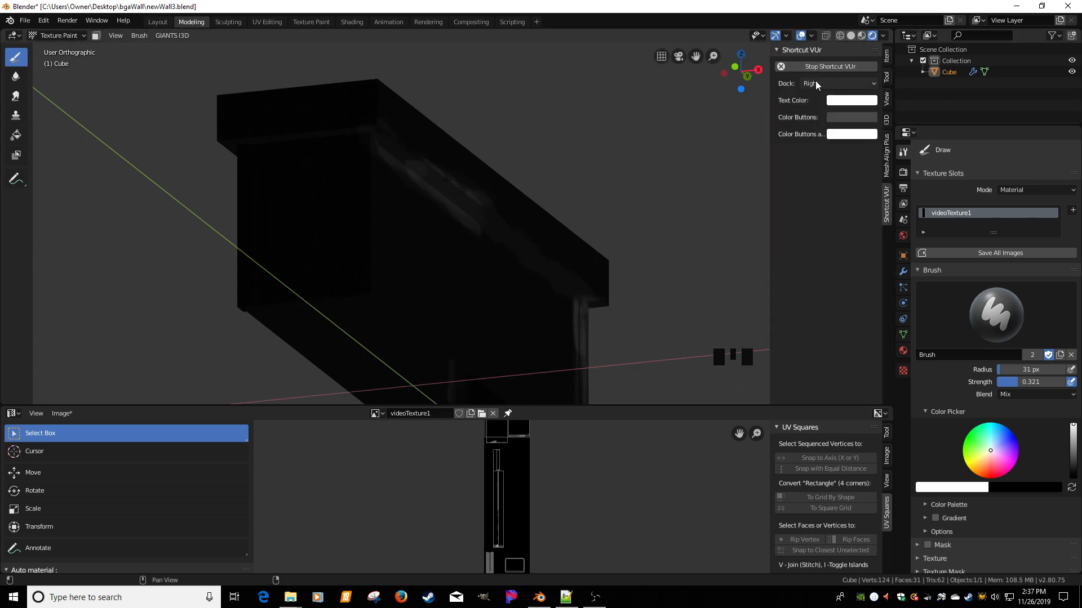
pyautogui.moveTo(684, 184); pyautogui.dragTo(715, 197, button='middle')
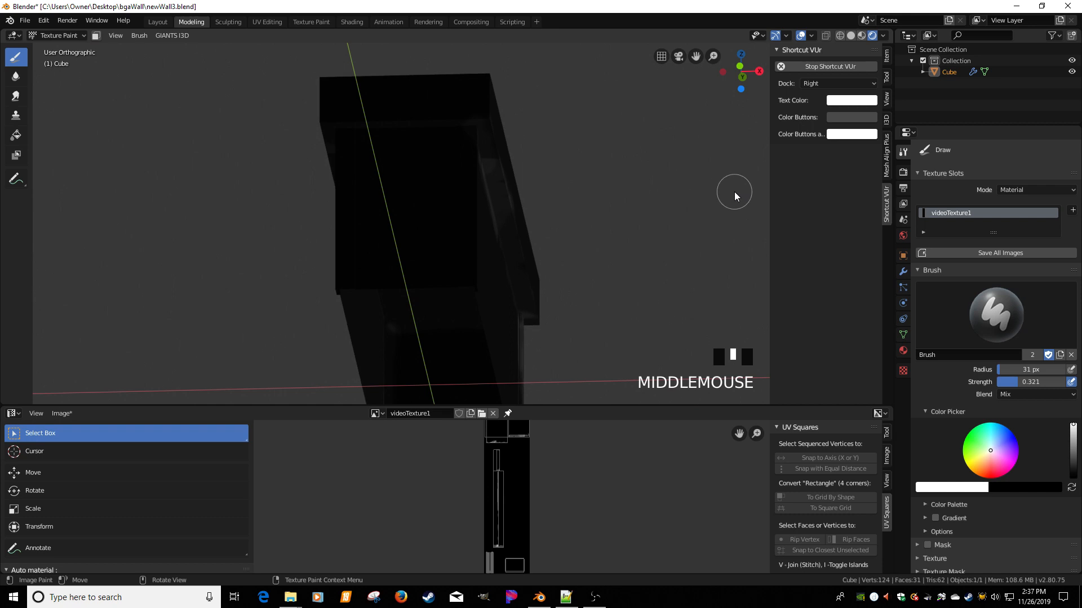
pyautogui.press('n')
# Paint highlights beneath the cap across the wall's other end and down its adjoining vertical corner
pyautogui.keyDown('shift'); pyautogui.moveTo(577, 148); pyautogui.dragTo(476, 154, button='middle'); pyautogui.keyUp('shift')
pyautogui.click(471, 126)
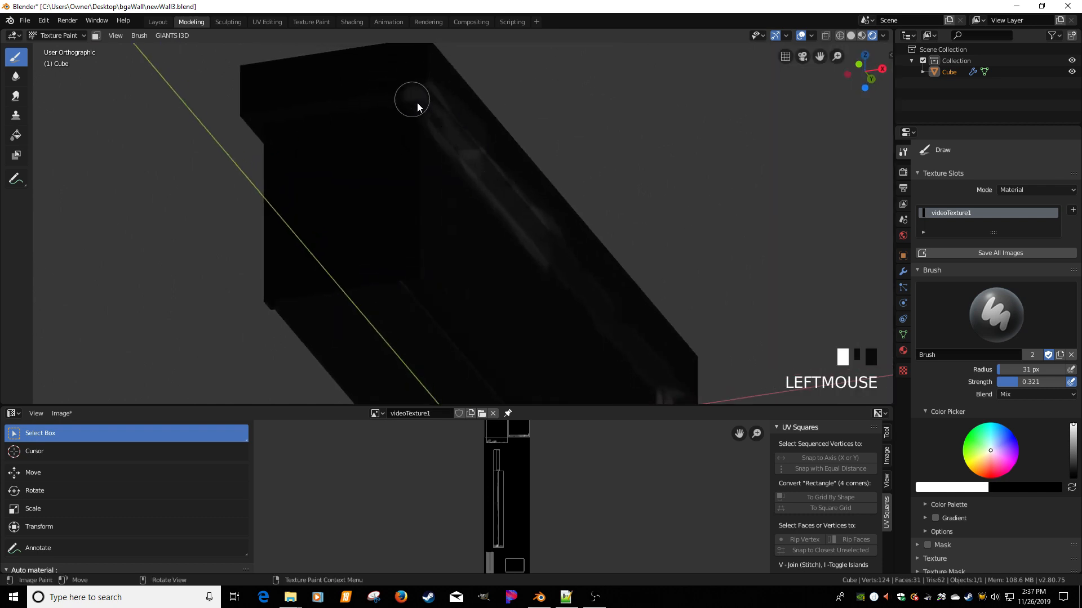
pyautogui.moveTo(417, 102); pyautogui.dragTo(644, 255, button='middle')
pyautogui.click(552, 133)
pyautogui.click(665, 329)
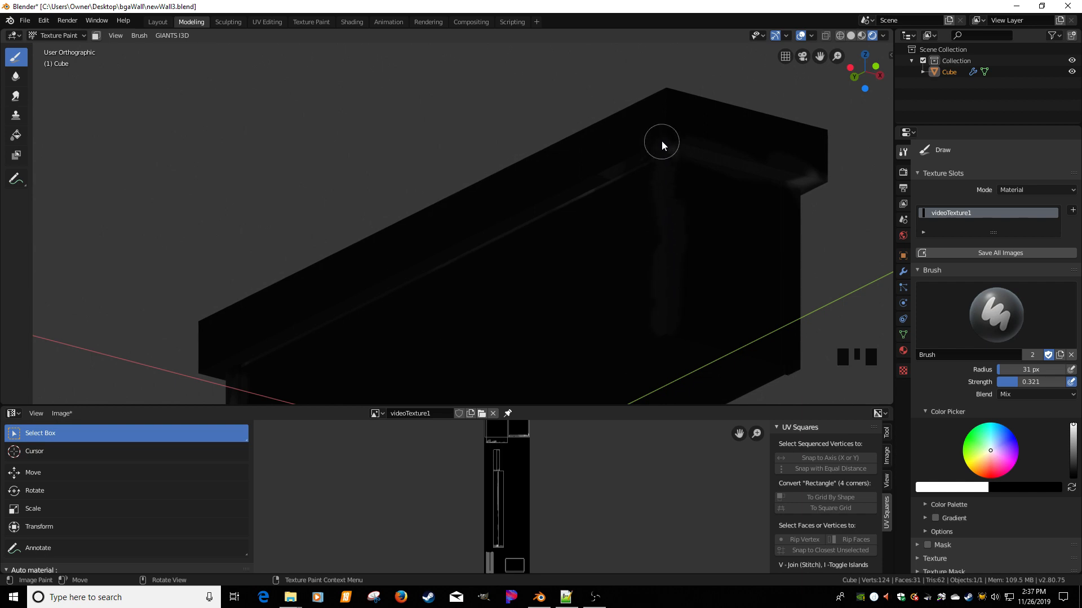
pyautogui.click(682, 132)
# Paint white wear along the cap's lower edge on the opposite long side of the wall
pyautogui.moveTo(633, 152); pyautogui.dragTo(779, 189, button='middle')
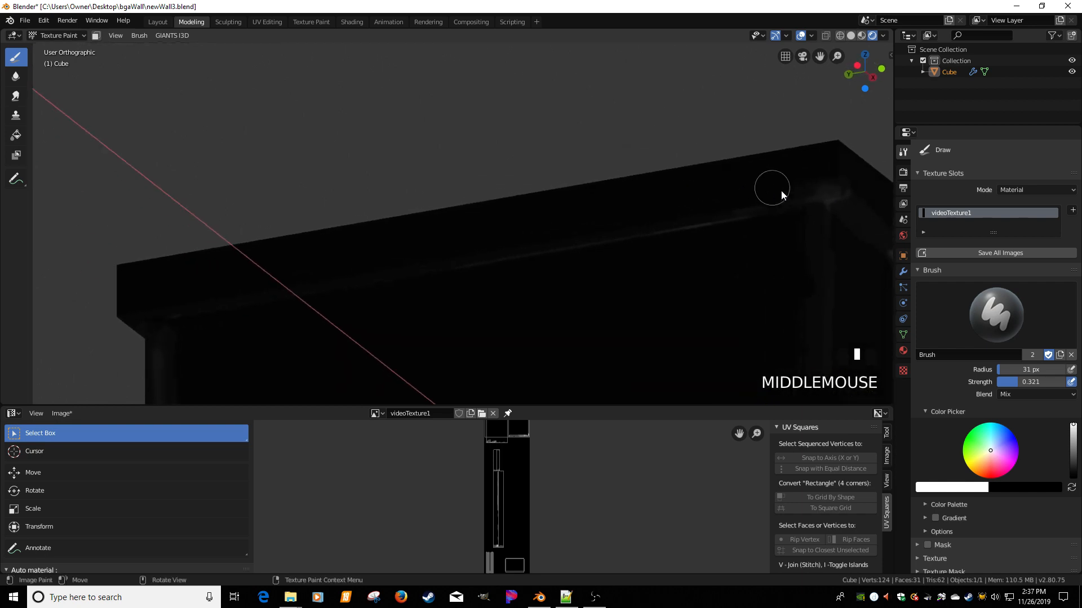
pyautogui.click(685, 232)
pyautogui.moveTo(677, 226); pyautogui.dragTo(648, 226)
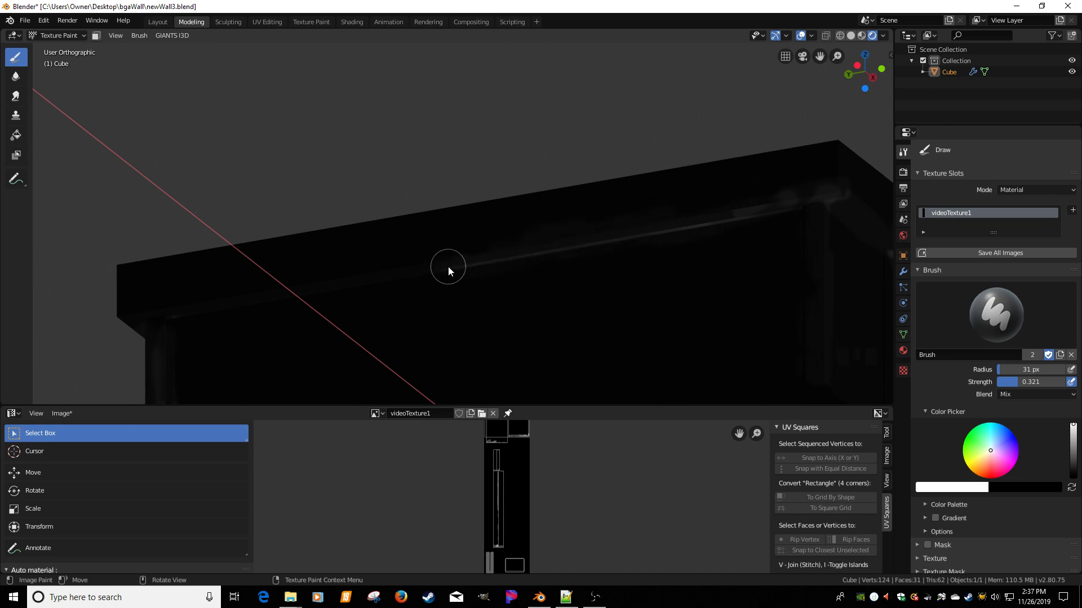
pyautogui.keyDown('shift'); pyautogui.moveTo(448, 266); pyautogui.dragTo(584, 235, button='middle'); pyautogui.keyUp('shift')
pyautogui.click(583, 236)
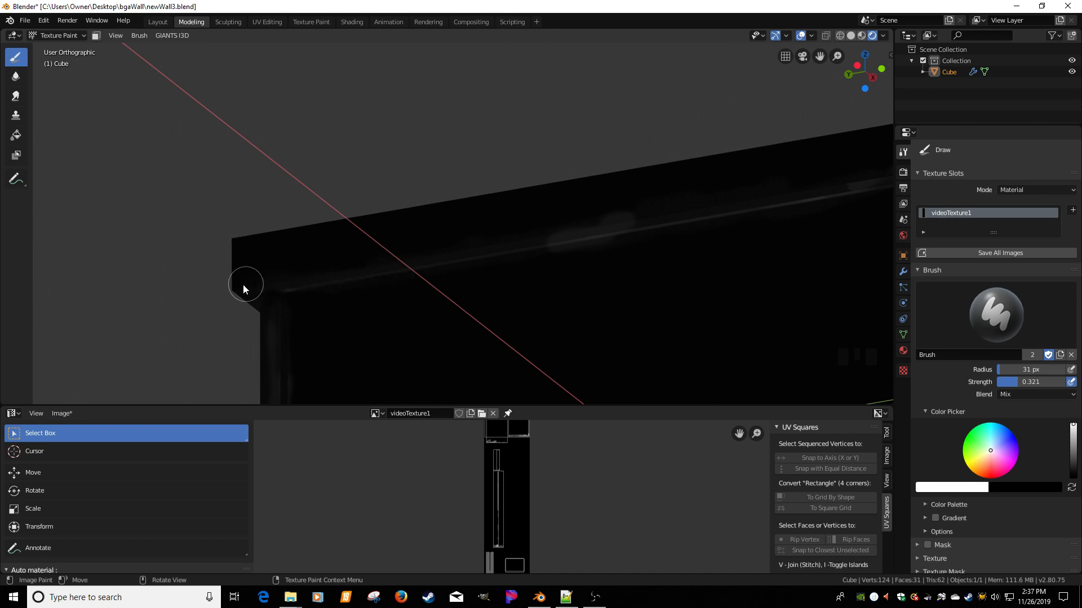
# Paint highlights on the cap's outer corners and along its upper edge at the wall's end
pyautogui.moveTo(246, 294)
pyautogui.mouseDown(button='middle')
pyautogui.moveTo(365, 284)
pyautogui.moveTo(386, 325)
pyautogui.moveTo(381, 268)
pyautogui.mouseUp(button='middle')
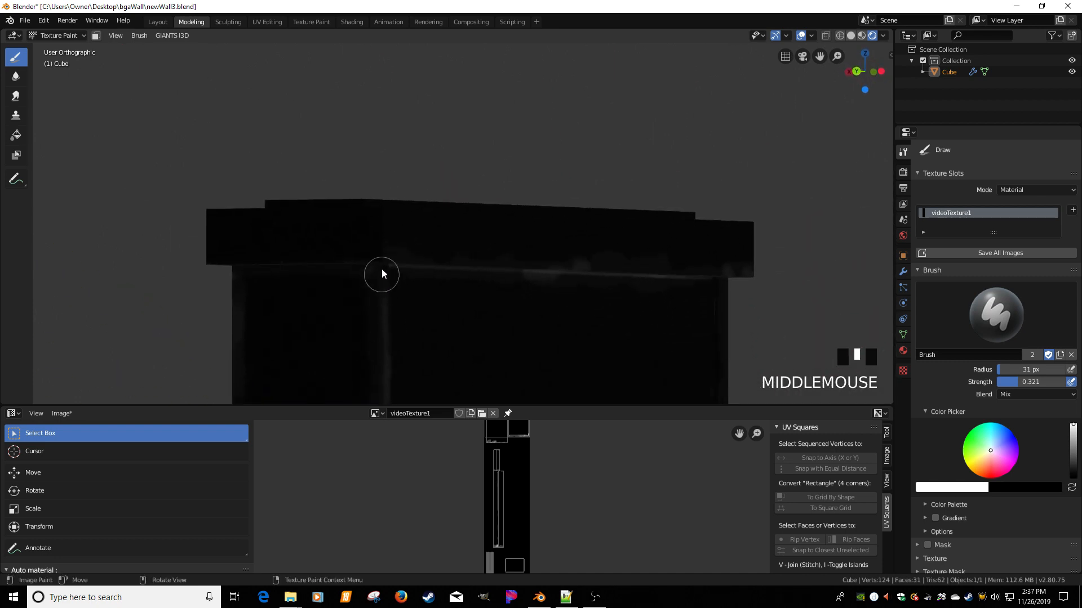
pyautogui.click(377, 220)
pyautogui.moveTo(381, 216)
pyautogui.mouseDown(button='middle')
pyautogui.moveTo(386, 246)
pyautogui.moveTo(450, 248)
pyautogui.moveTo(475, 289)
pyautogui.mouseUp(button='middle')
pyautogui.click(506, 281)
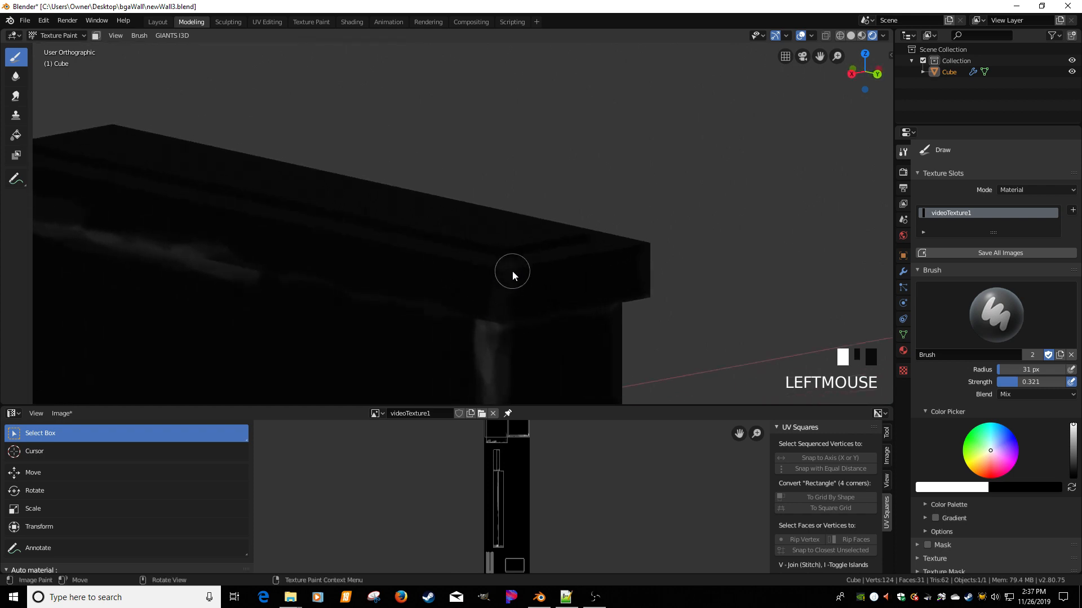
pyautogui.click(605, 255)
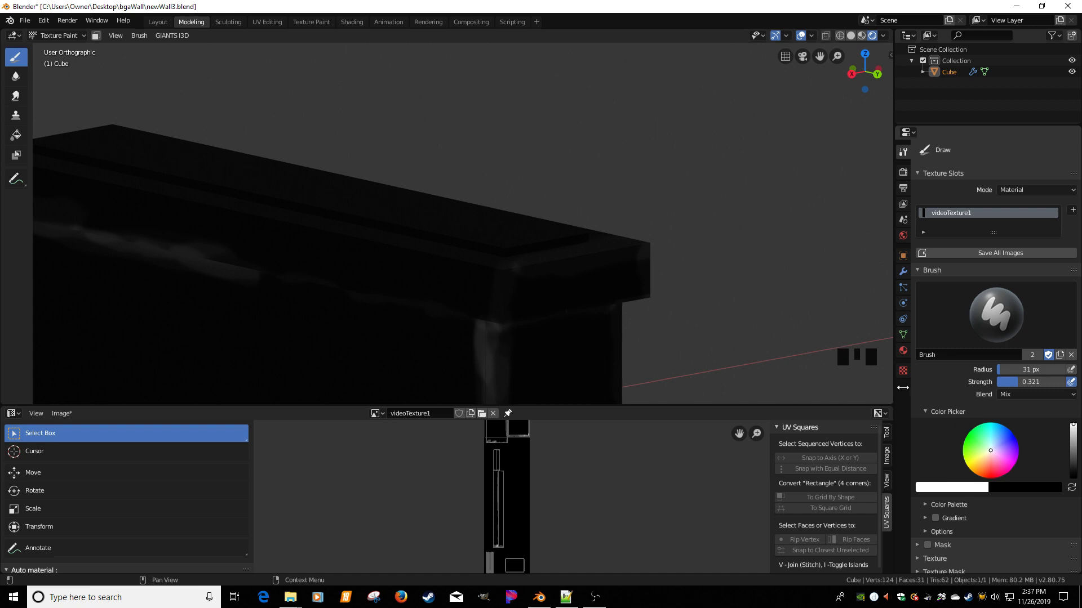
# Set the brush strength to 0.733
pyautogui.moveTo(1020, 383); pyautogui.dragTo(1048, 383)
pyautogui.moveTo(782, 290)
pyautogui.mouseDown(button='middle')
pyautogui.moveTo(791, 312)
pyautogui.moveTo(681, 268)
pyautogui.mouseUp(button='middle')
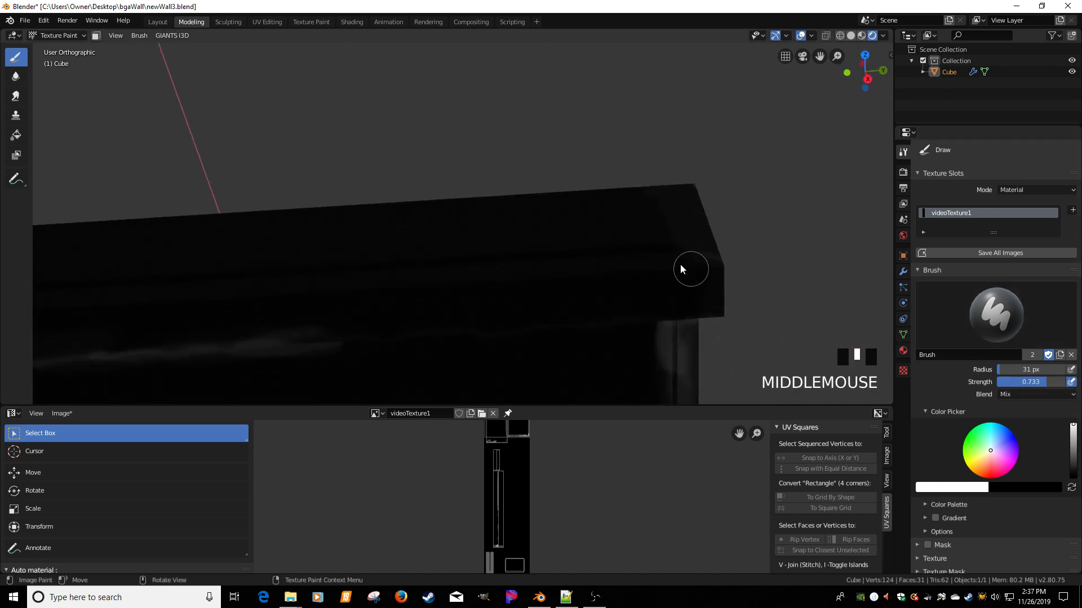
pyautogui.moveTo(675, 257); pyautogui.dragTo(499, 265)
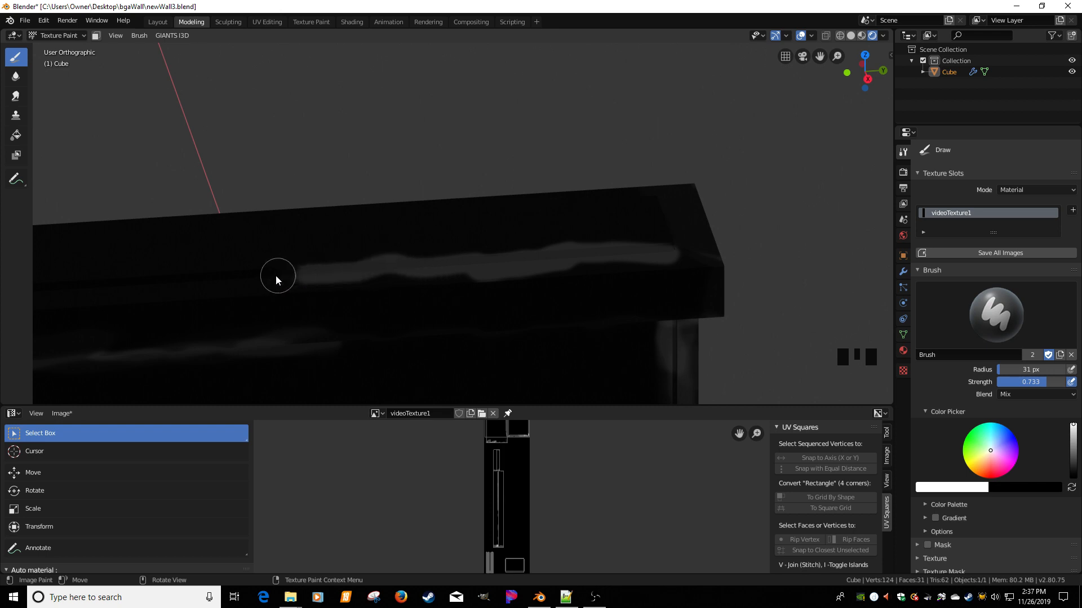
pyautogui.moveTo(231, 278); pyautogui.dragTo(185, 273)
pyautogui.hotkey('ctrl', 'z')
pyautogui.hotkey('ctrl', 'z')
pyautogui.hotkey('ctrl', 'z')
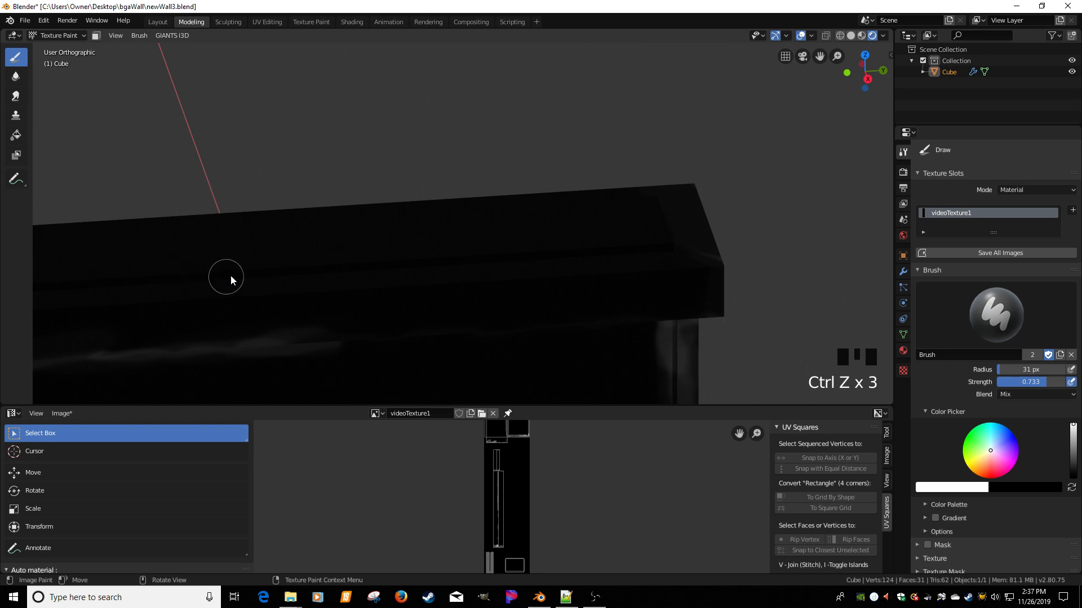
# Paint an irregular white wear band along the base of the raised strip on one long side of the cap's top
pyautogui.click(671, 248)
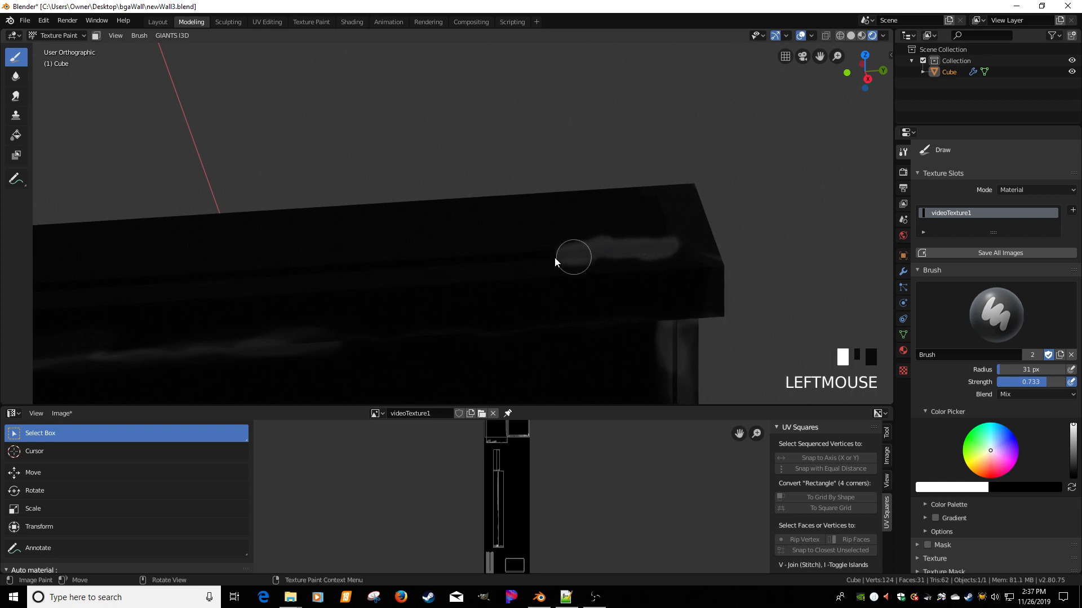
pyautogui.moveTo(555, 258); pyautogui.dragTo(473, 265)
pyautogui.moveTo(409, 274); pyautogui.dragTo(228, 280)
pyautogui.keyDown('shift'); pyautogui.moveTo(180, 283); pyautogui.dragTo(420, 272, button='middle'); pyautogui.keyUp('shift')
pyautogui.click(390, 266)
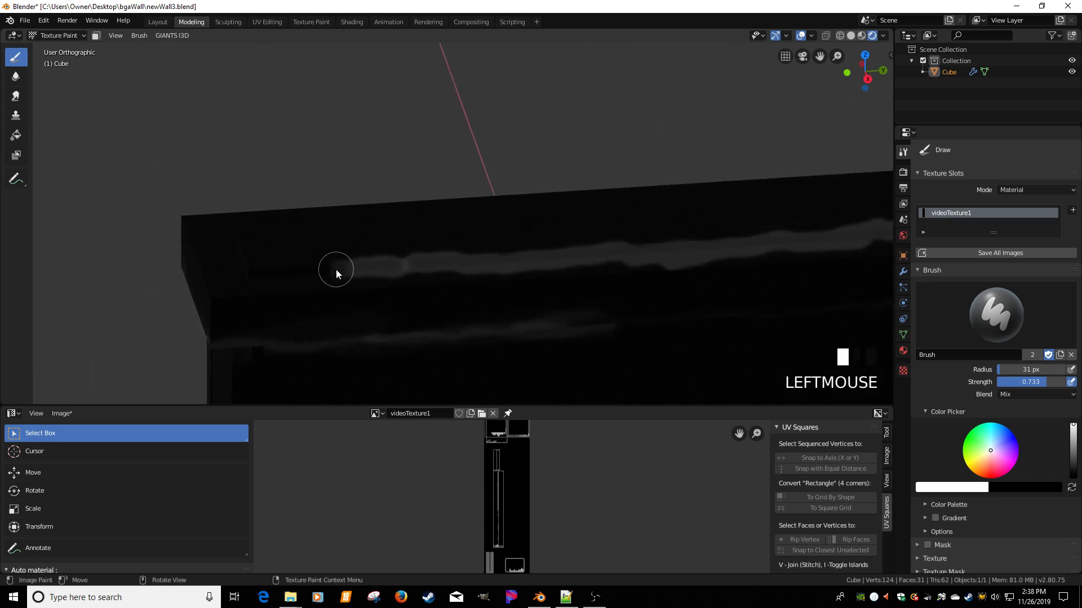
# Continue the irregular white wear band around one end of the cap's raised strip and along its opposite long side
pyautogui.moveTo(251, 275); pyautogui.dragTo(371, 276, button='middle')
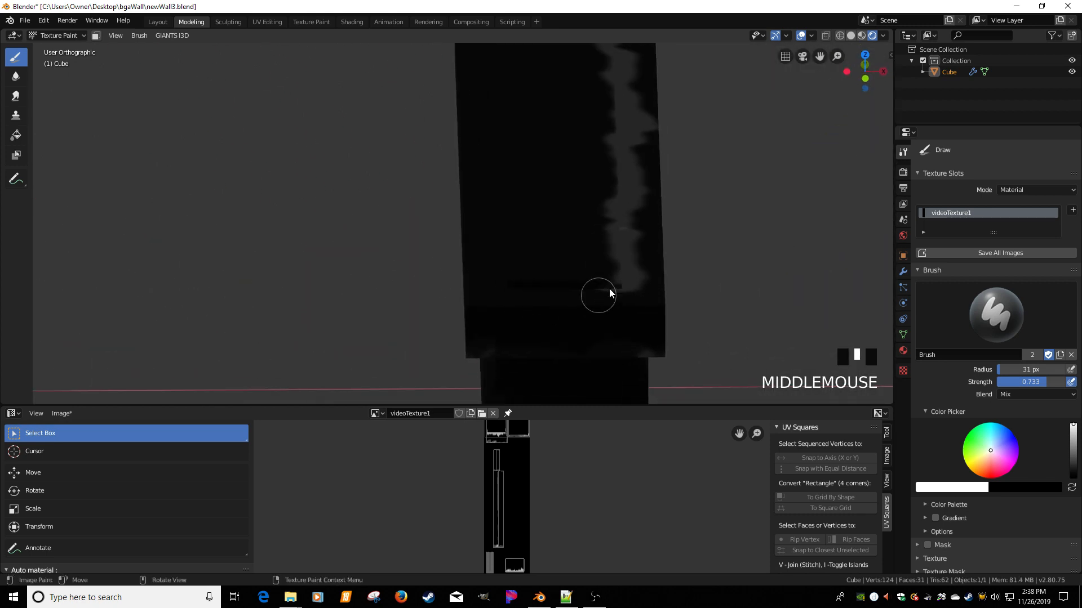
pyautogui.moveTo(610, 288); pyautogui.dragTo(586, 283)
pyautogui.moveTo(506, 282); pyautogui.dragTo(647, 215, button='middle')
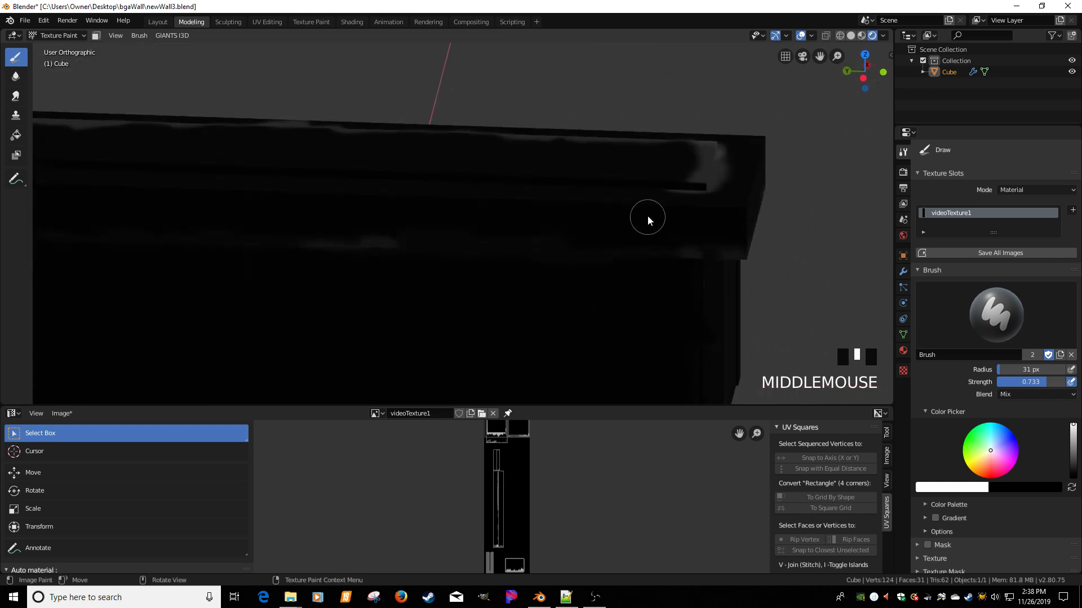
pyautogui.moveTo(697, 190); pyautogui.dragTo(669, 193)
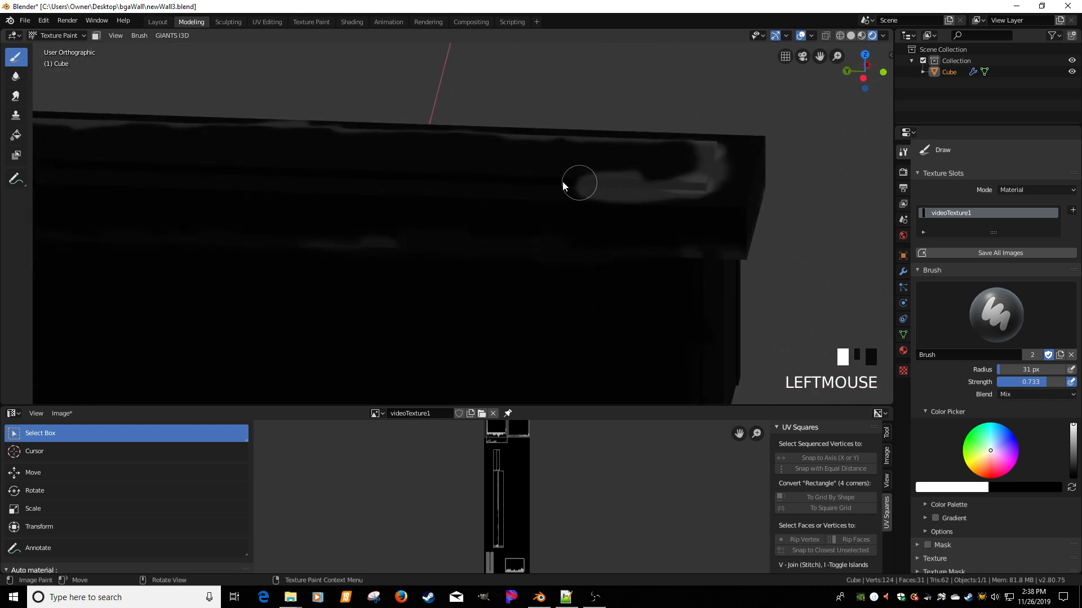
pyautogui.moveTo(562, 186); pyautogui.dragTo(498, 178)
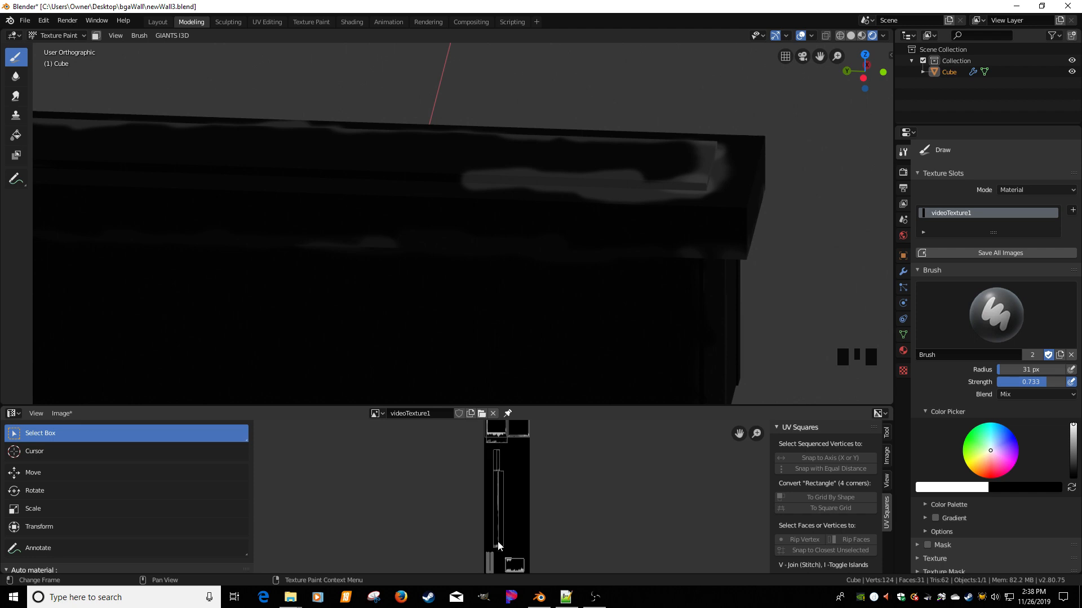
pyautogui.moveTo(469, 176); pyautogui.dragTo(434, 176)
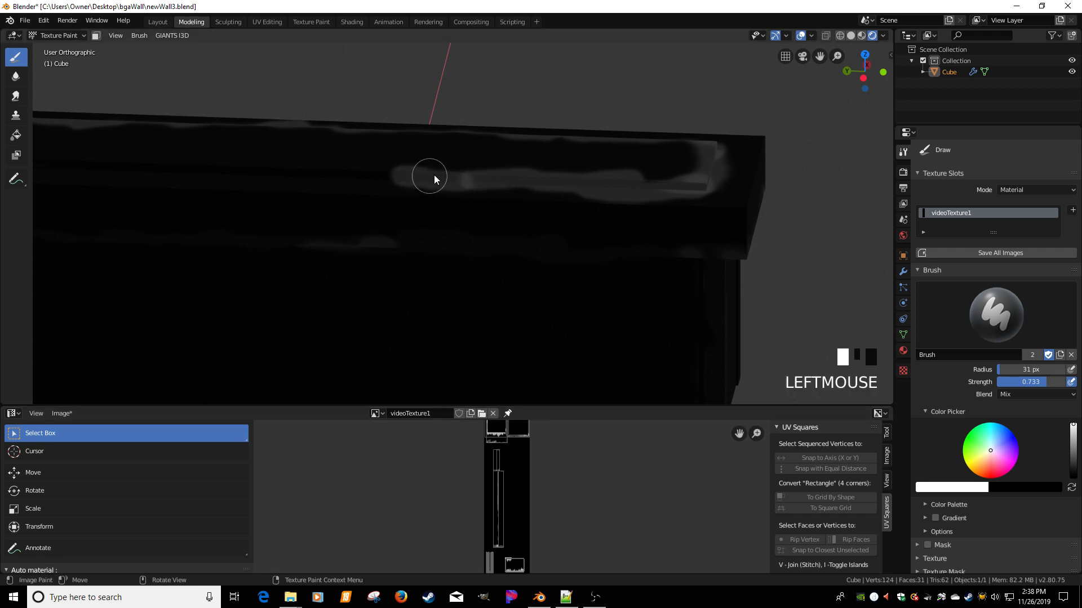
pyautogui.moveTo(364, 167); pyautogui.dragTo(229, 171)
pyautogui.moveTo(248, 174)
pyautogui.keyDown('shift'); pyautogui.mouseDown(button='middle')
pyautogui.moveTo(434, 191)
pyautogui.moveTo(406, 191)
pyautogui.mouseUp(button='middle'); pyautogui.keyUp('shift')
pyautogui.click(405, 191)
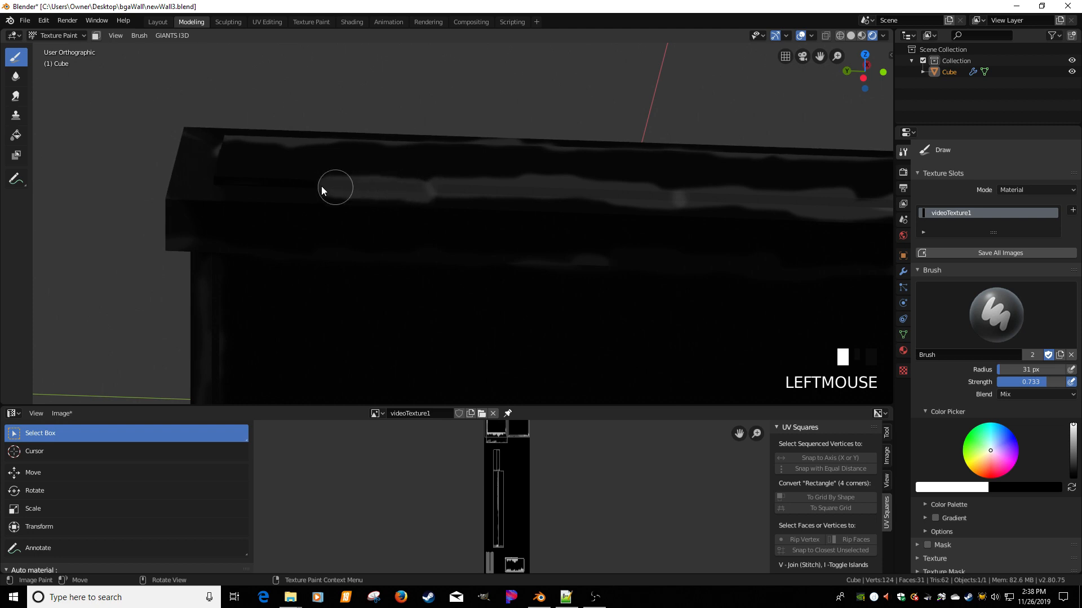
# Close the white wear band at the corner of the raised strip's other end
pyautogui.moveTo(228, 180); pyautogui.dragTo(297, 264, button='middle')
pyautogui.click(262, 271)
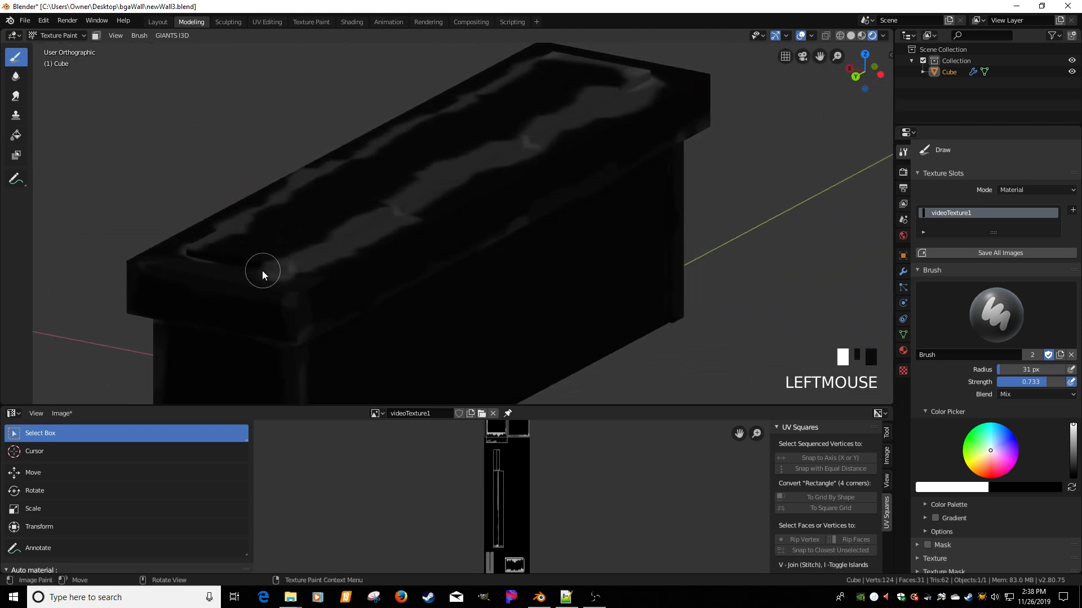
pyautogui.moveTo(202, 257); pyautogui.dragTo(325, 258, button='middle')
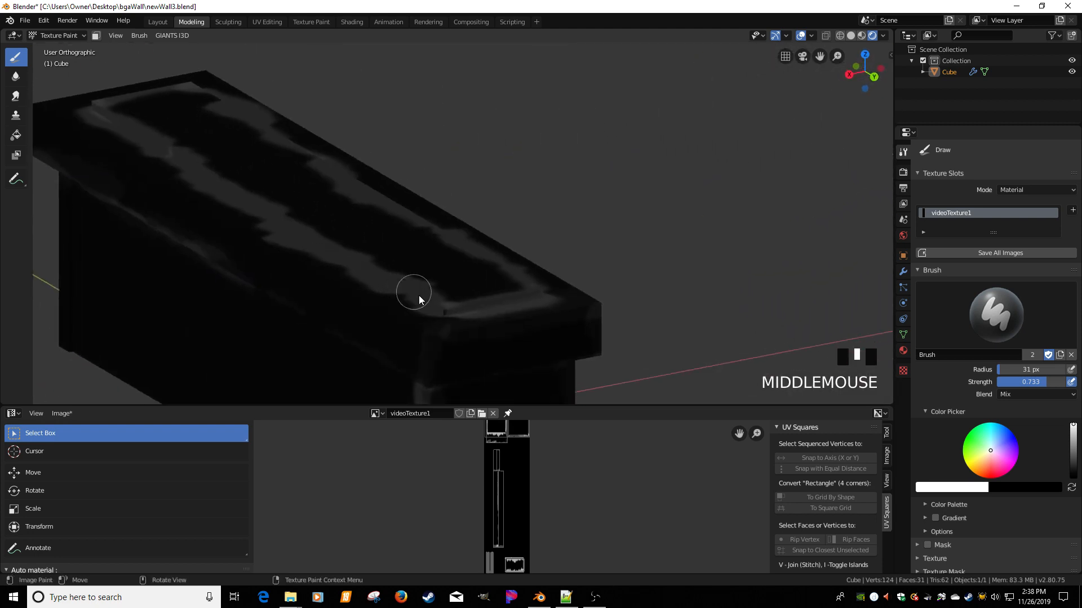
pyautogui.click(448, 309)
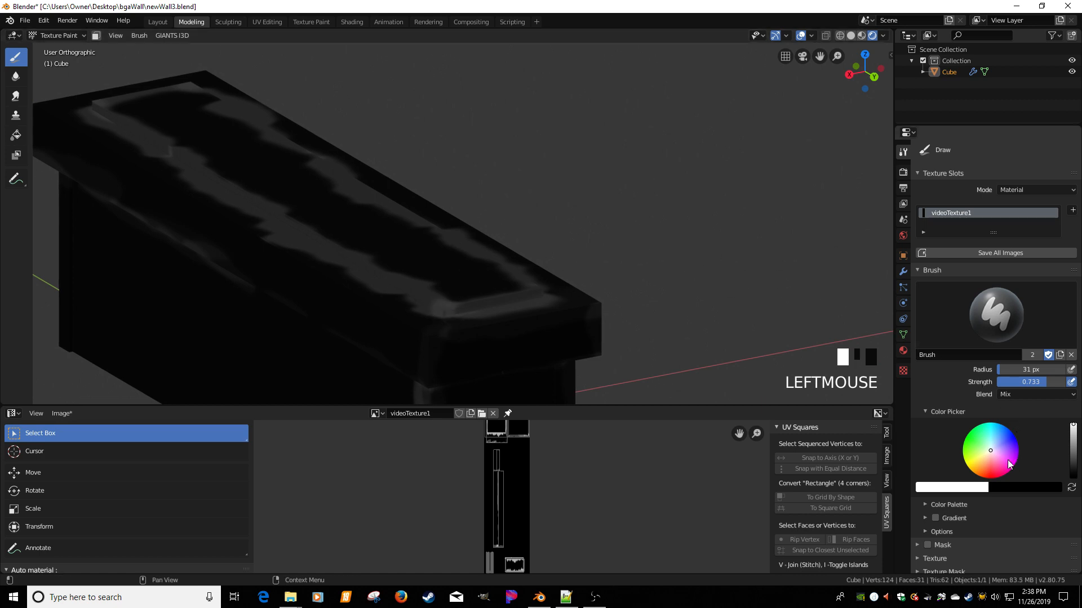
# Switch the Draw brush to black with strength 0.096 and Darken blending, and dab over the wear band near the strip's end
pyautogui.click(1072, 487)
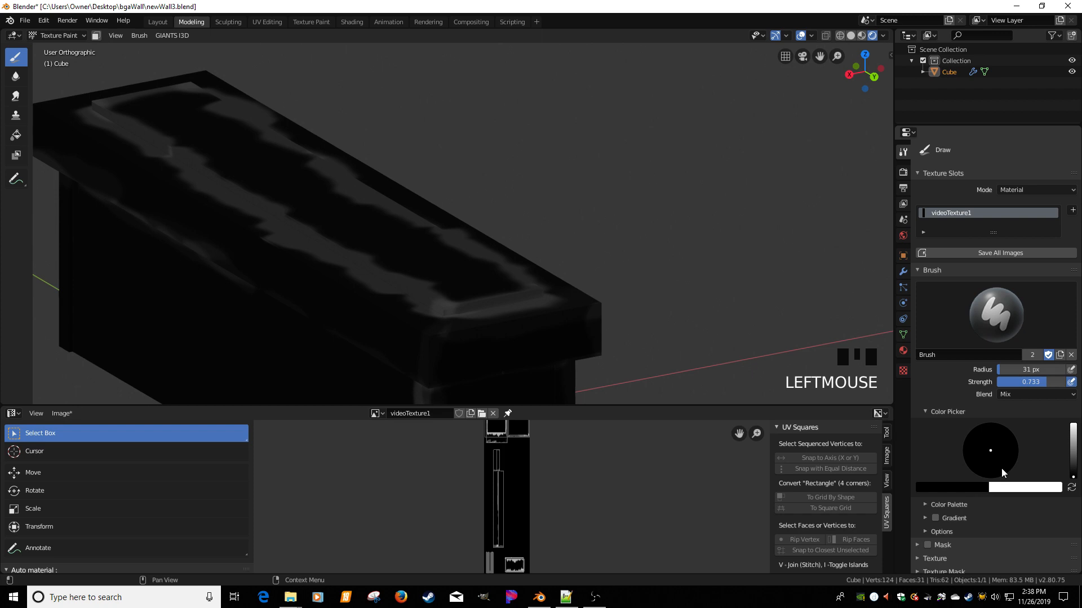
pyautogui.moveTo(1042, 382); pyautogui.dragTo(1001, 382)
pyautogui.click(434, 290)
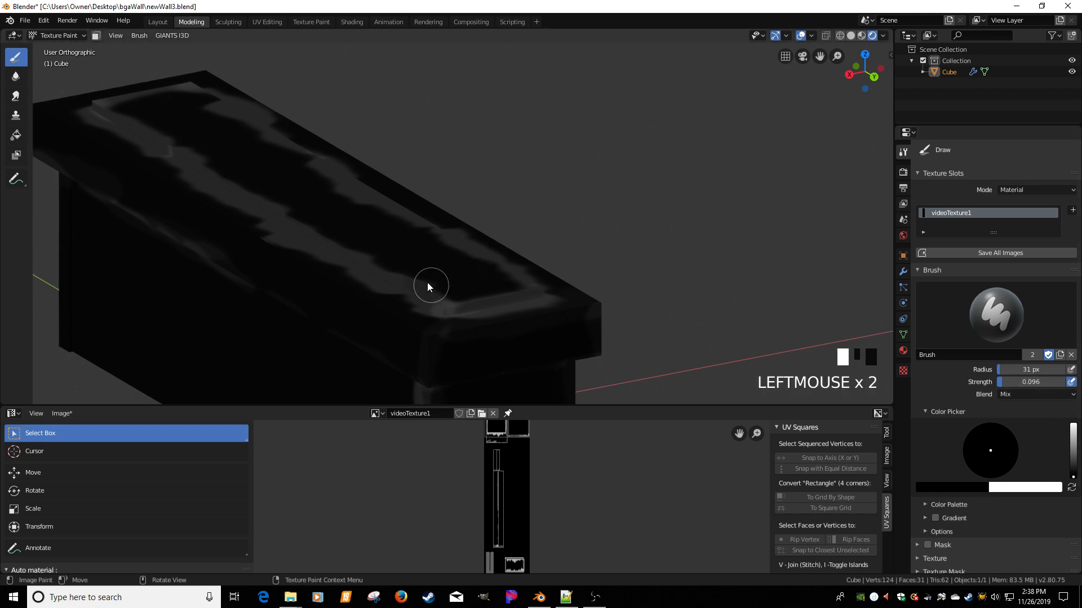
pyautogui.click(1018, 394)
pyautogui.click(965, 362)
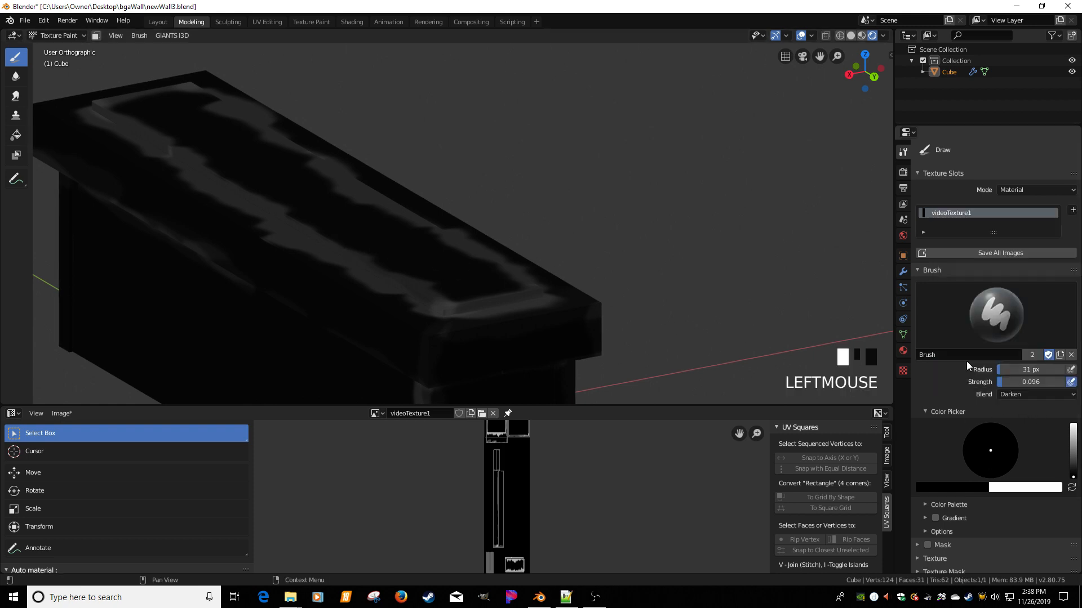
pyautogui.click(488, 276)
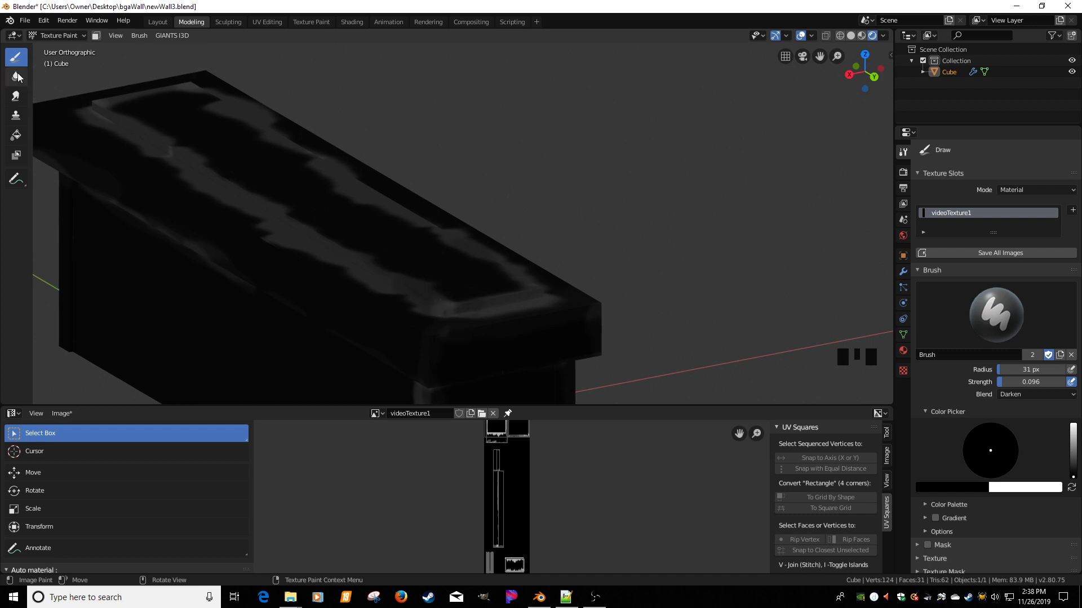
# Smear the inner edges of the wear band on the cap's top with the Smear tool
pyautogui.click(15, 96)
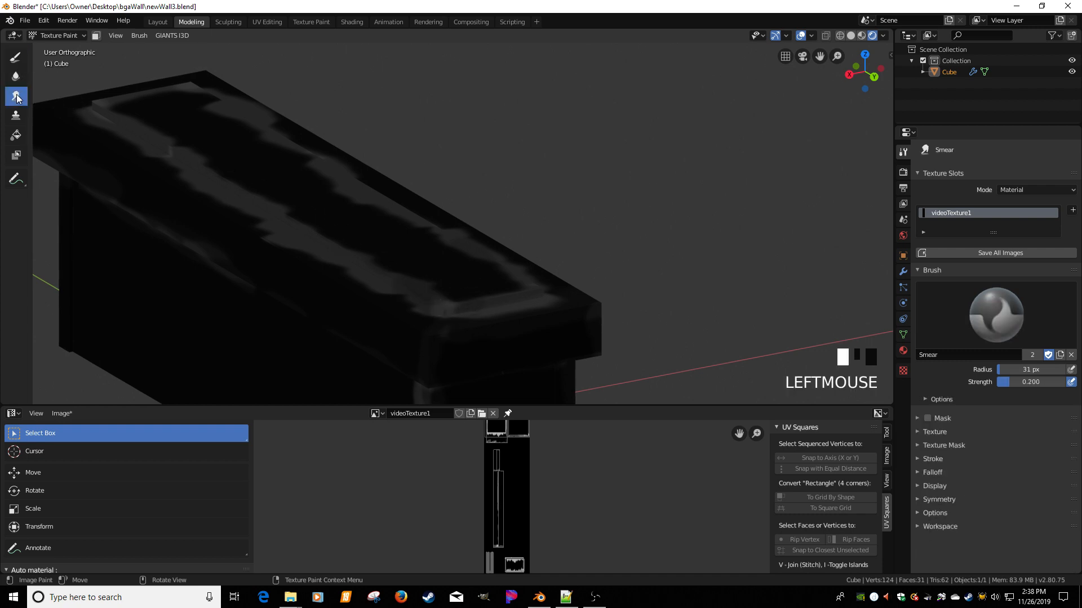
pyautogui.click(394, 264)
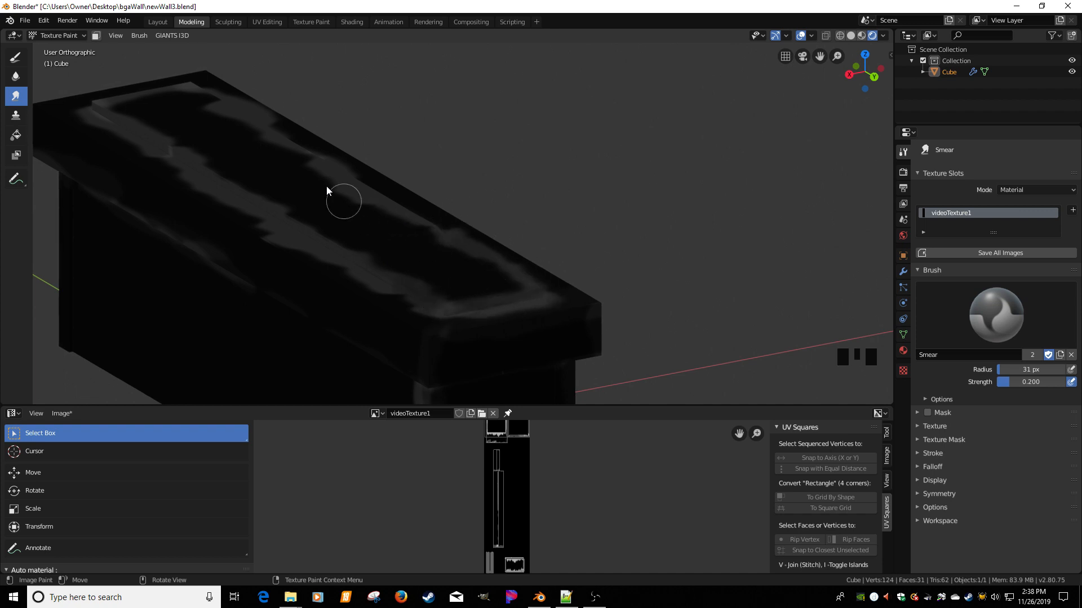
pyautogui.moveTo(296, 159)
pyautogui.mouseDown(button='middle')
pyautogui.moveTo(401, 214)
pyautogui.moveTo(309, 340)
pyautogui.moveTo(350, 302)
pyautogui.moveTo(312, 285)
pyautogui.mouseUp(button='middle')
pyautogui.click(312, 285)
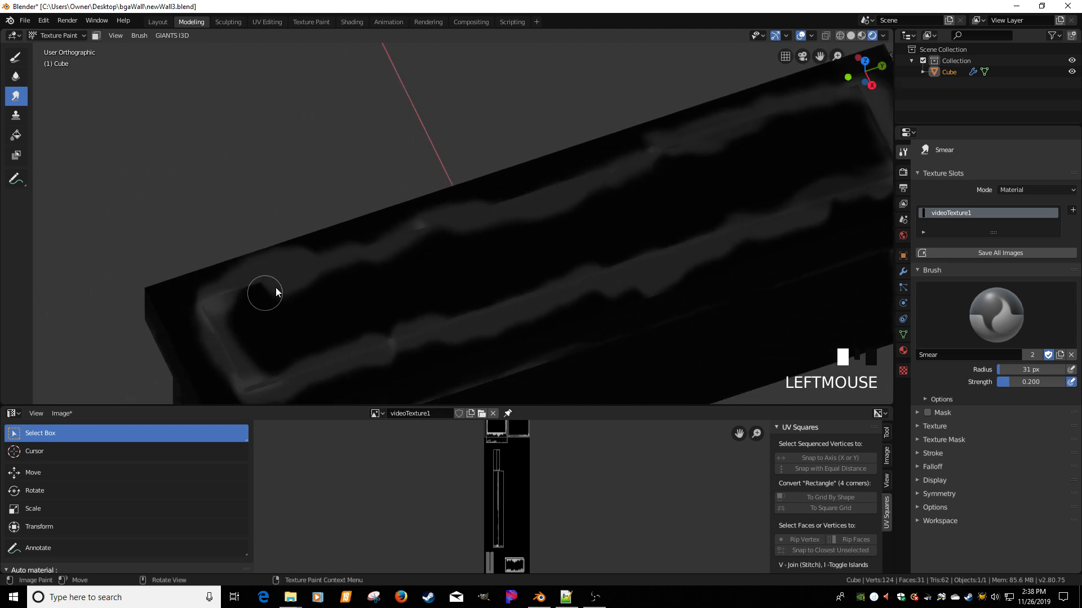
# Soften the wear band near the raised strip's corner with the Soften tool
pyautogui.click(14, 116)
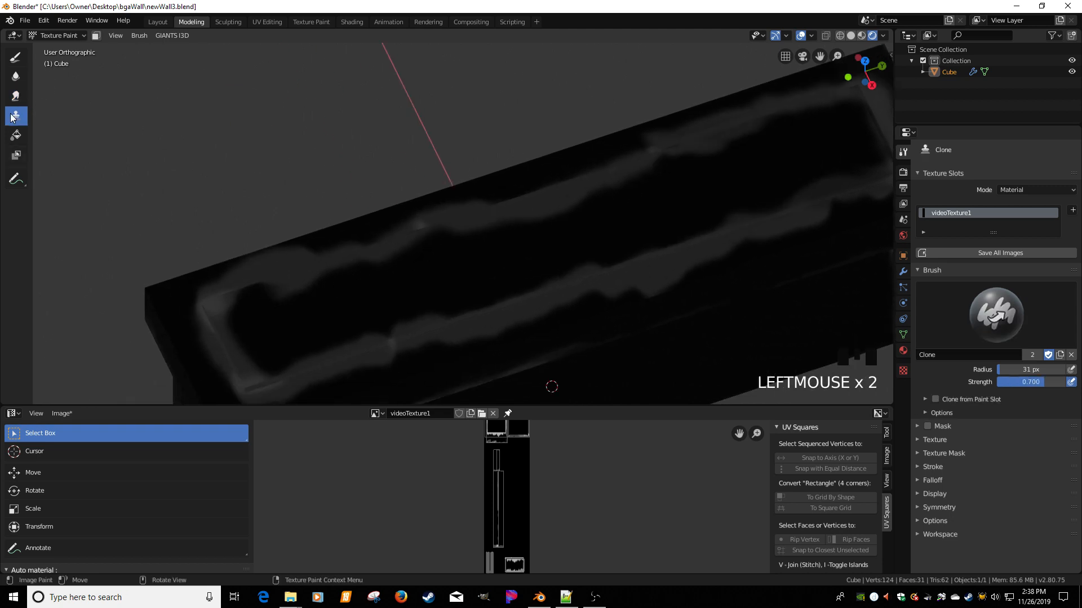
pyautogui.click(15, 80)
pyautogui.click(286, 293)
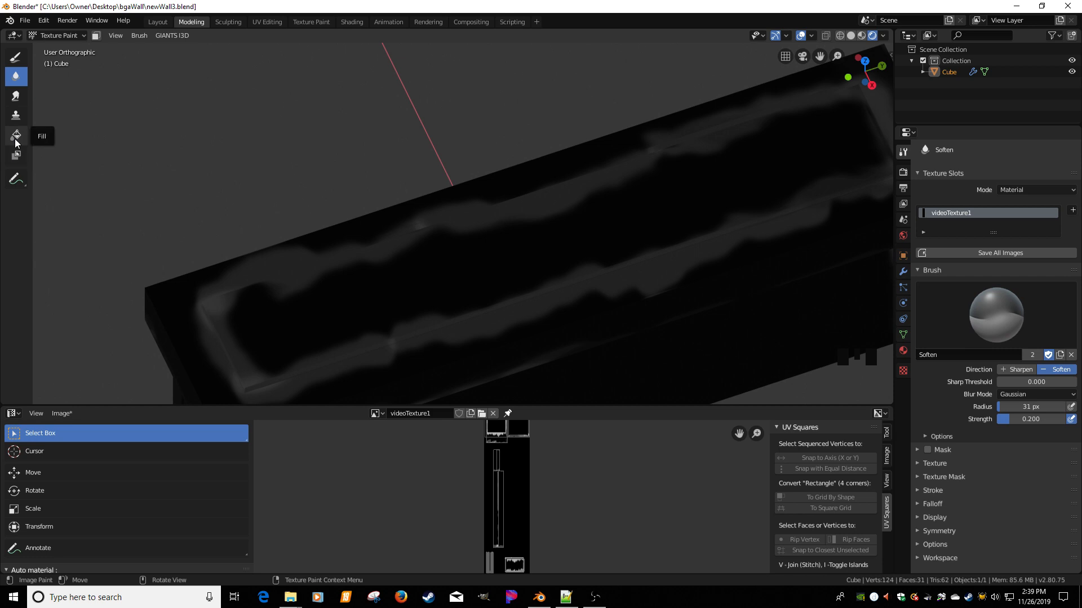
pyautogui.scroll(-3, 225, 229)
pyautogui.moveTo(297, 265); pyautogui.dragTo(300, 221, button='middle')
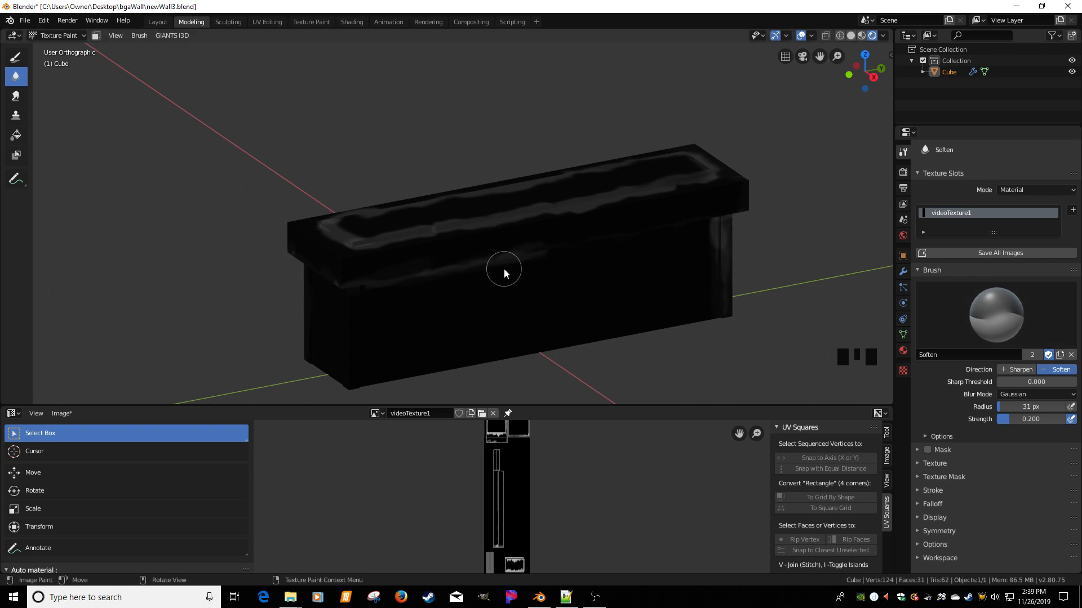
pyautogui.click(904, 155)
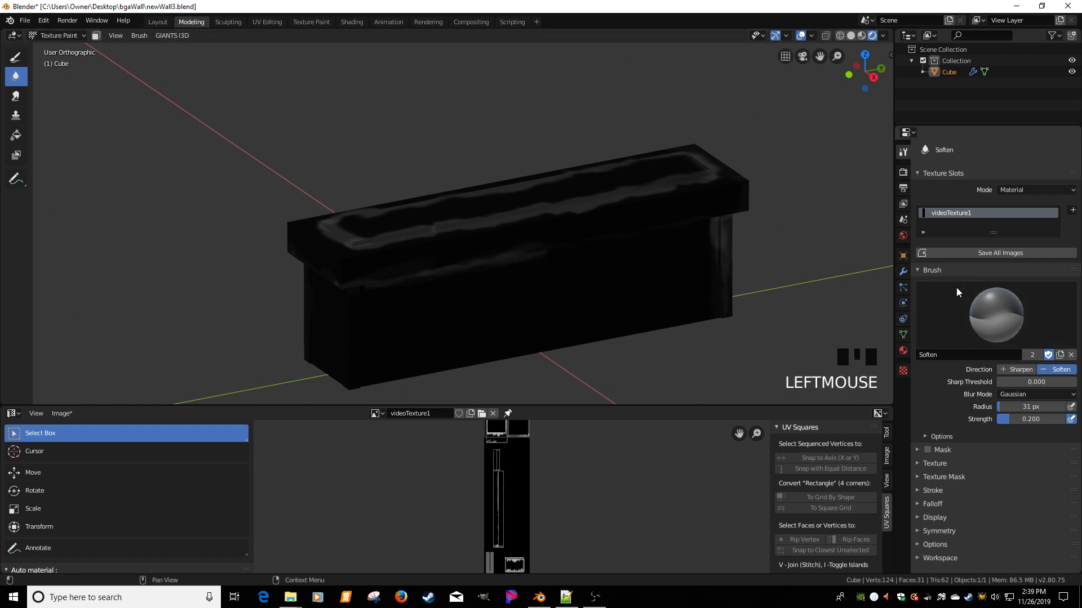
pyautogui.scroll(4, 962, 327)
pyautogui.scroll(2, 990, 333)
pyautogui.scroll(-4, 992, 327)
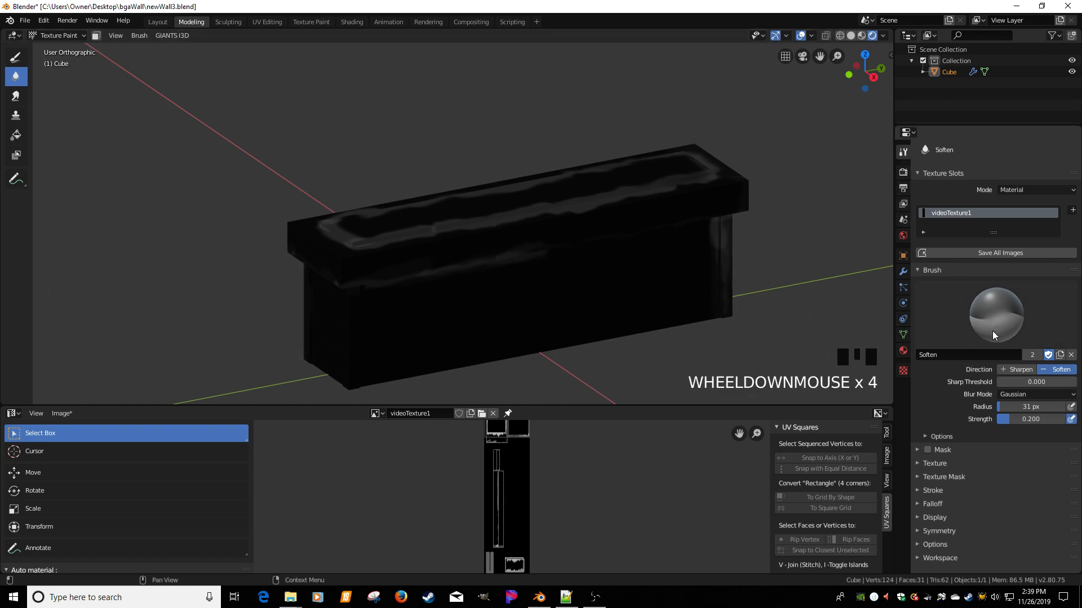
pyautogui.click(904, 177)
pyautogui.click(902, 153)
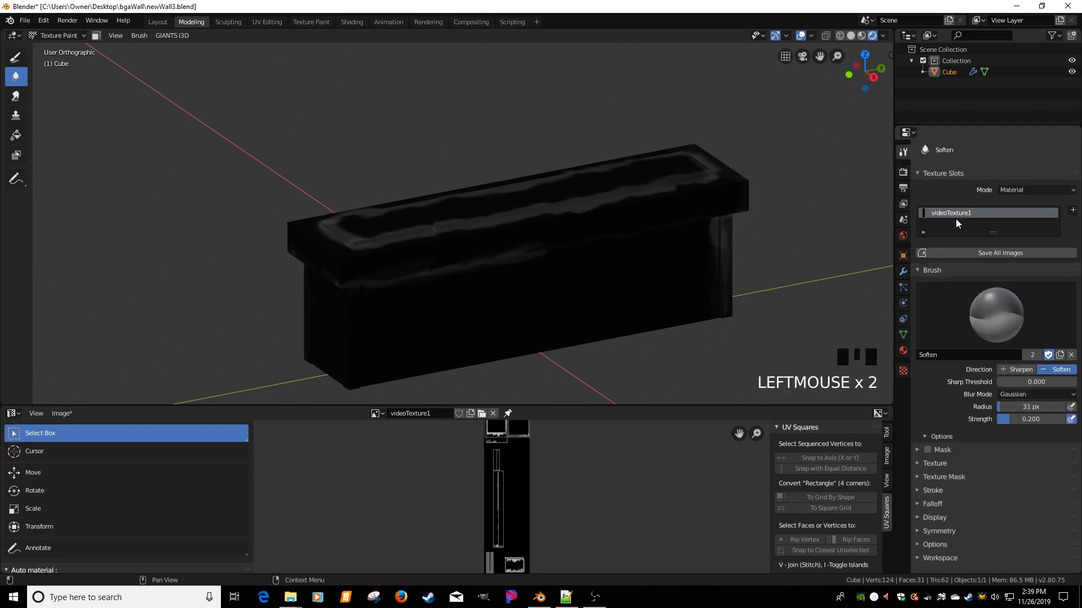
pyautogui.scroll(2, 965, 237)
pyautogui.scroll(-2, 994, 336)
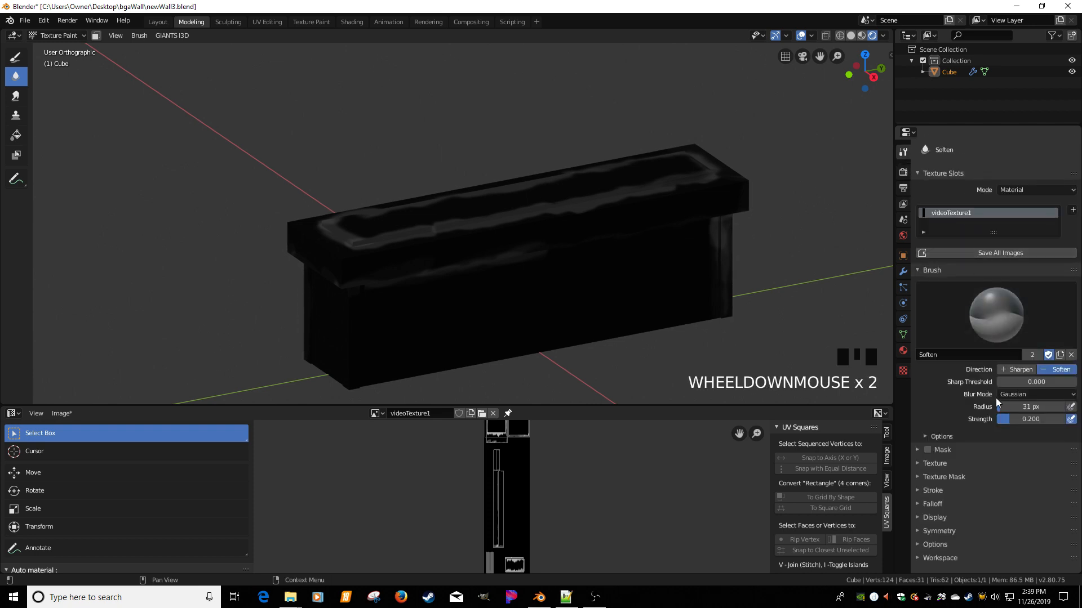
pyautogui.rightClick(758, 262)
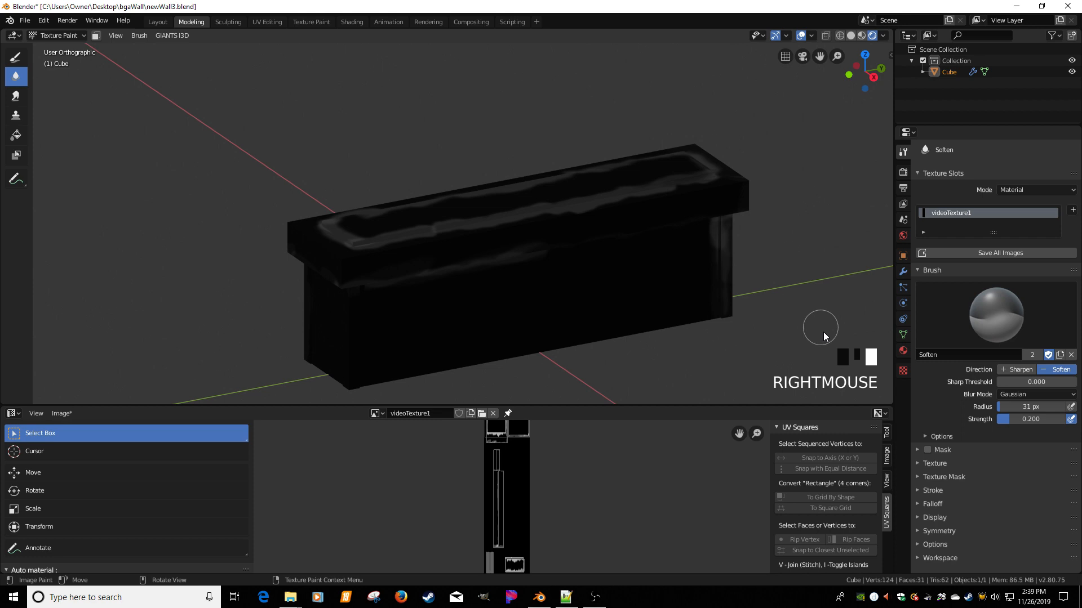
pyautogui.rightClick(786, 279)
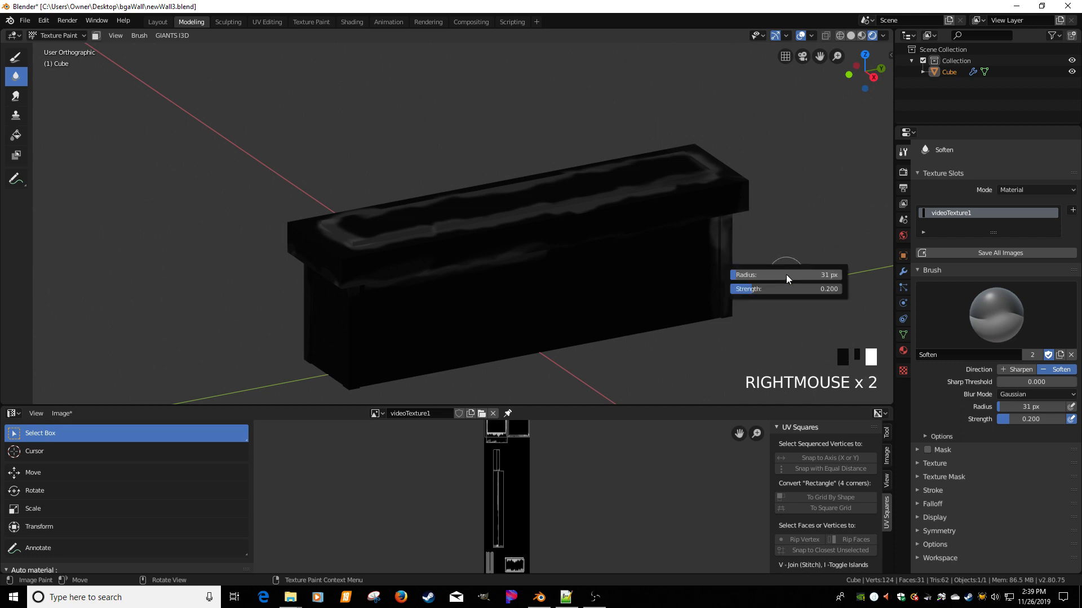
# Try filling the wall texture twice with white using the Fill tool, and undo both fills
pyautogui.click(16, 58)
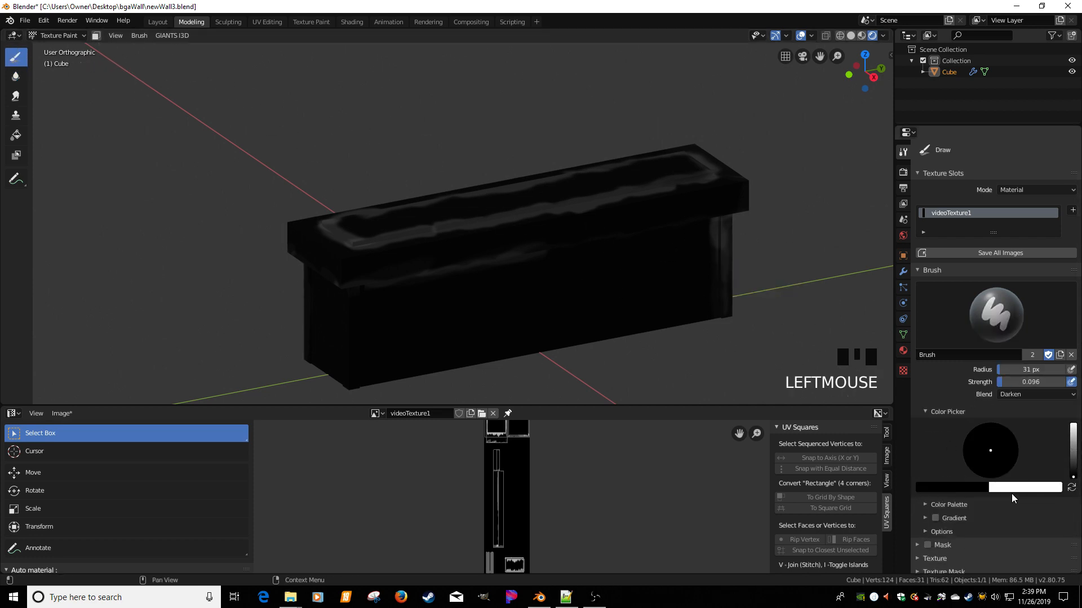
pyautogui.click(1071, 488)
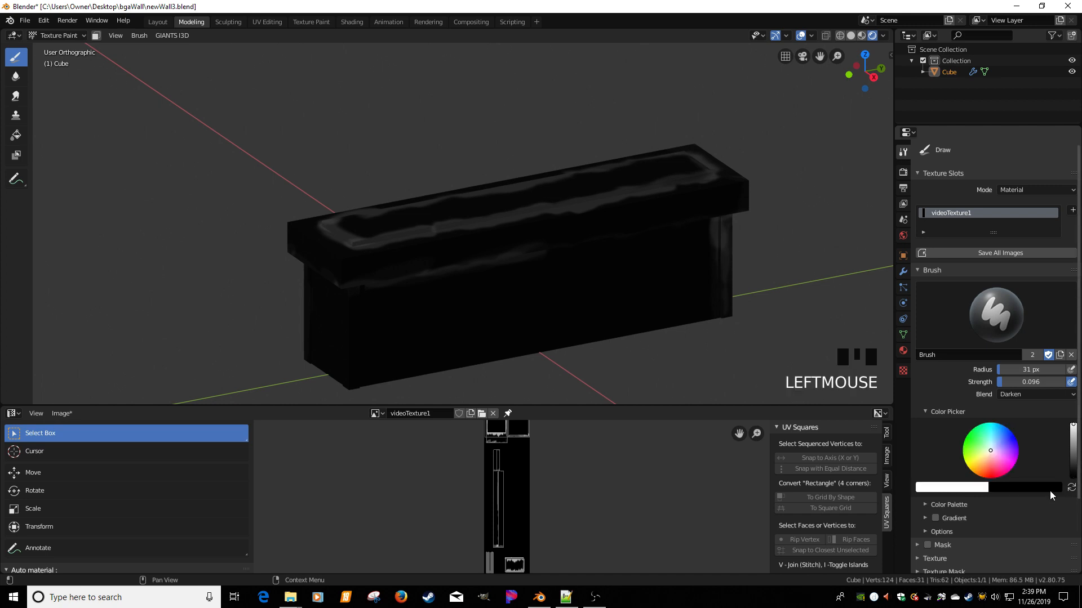
pyautogui.click(17, 134)
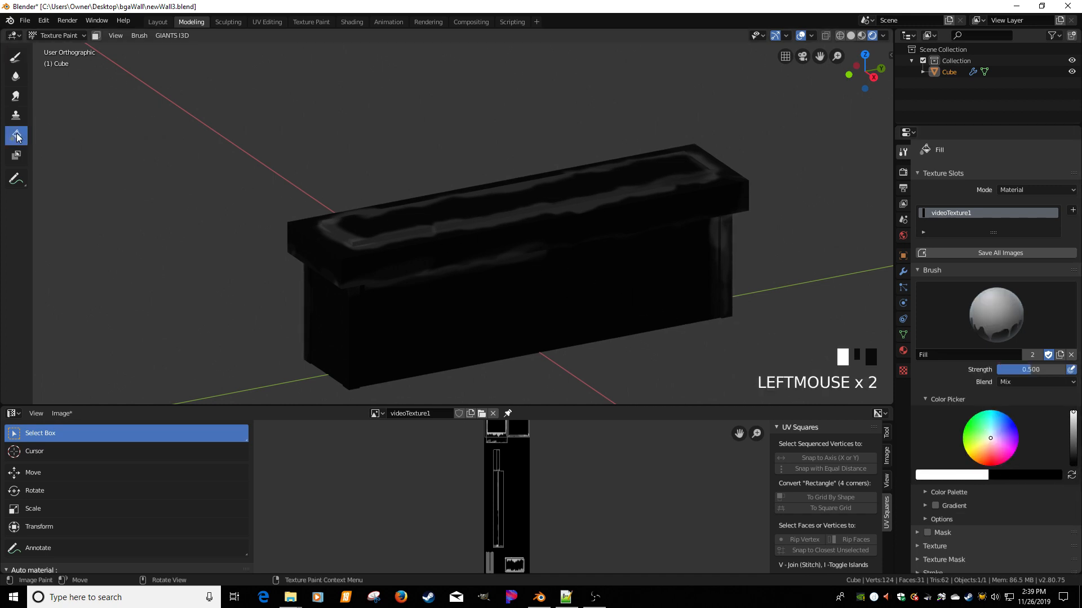
pyautogui.click(468, 316)
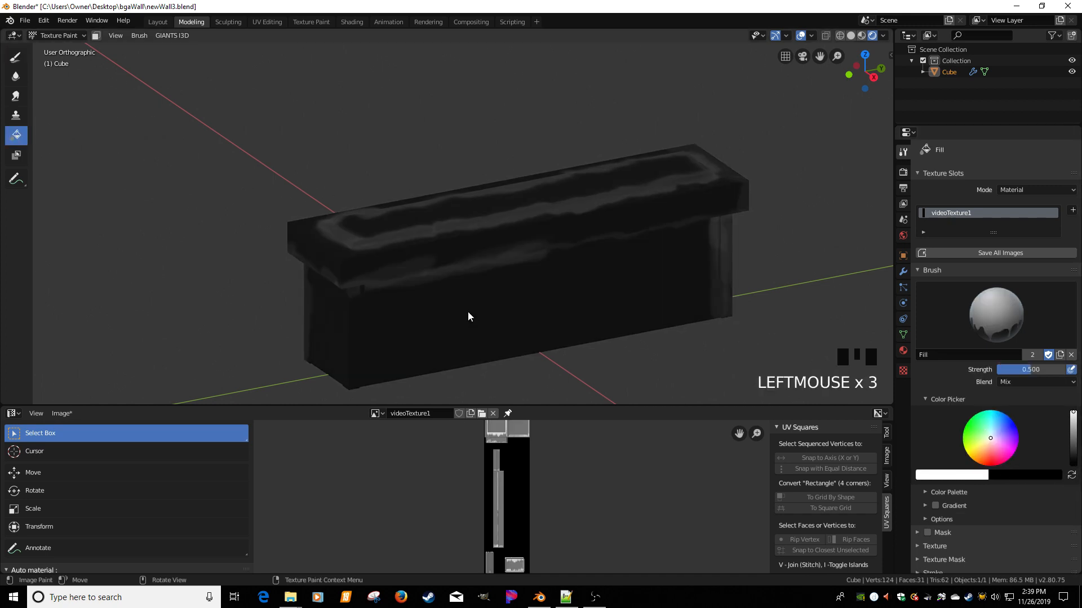
pyautogui.click(468, 316)
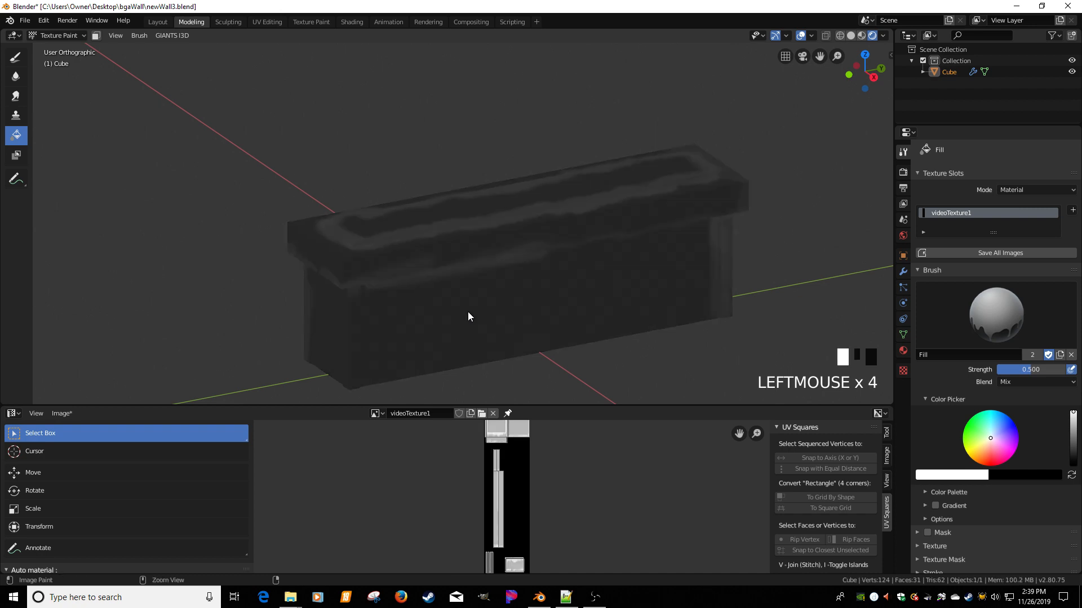
pyautogui.hotkey('ctrl', 'z')
pyautogui.hotkey('ctrl', 'z')
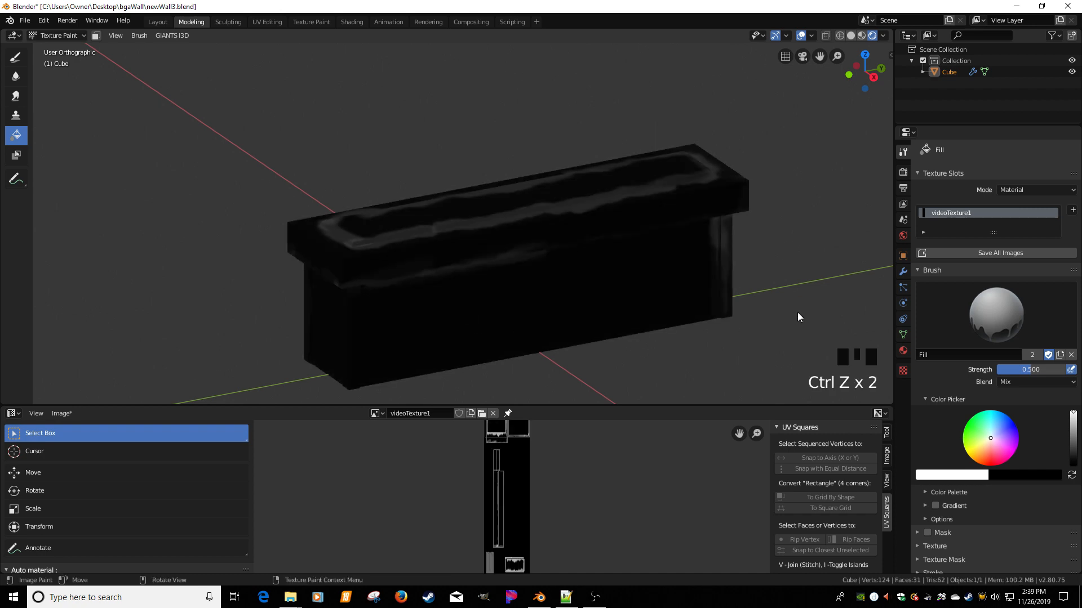
# Try filling the wall texture with black using the Fill tool, and undo the fill
pyautogui.moveTo(606, 299); pyautogui.dragTo(635, 298, button='middle')
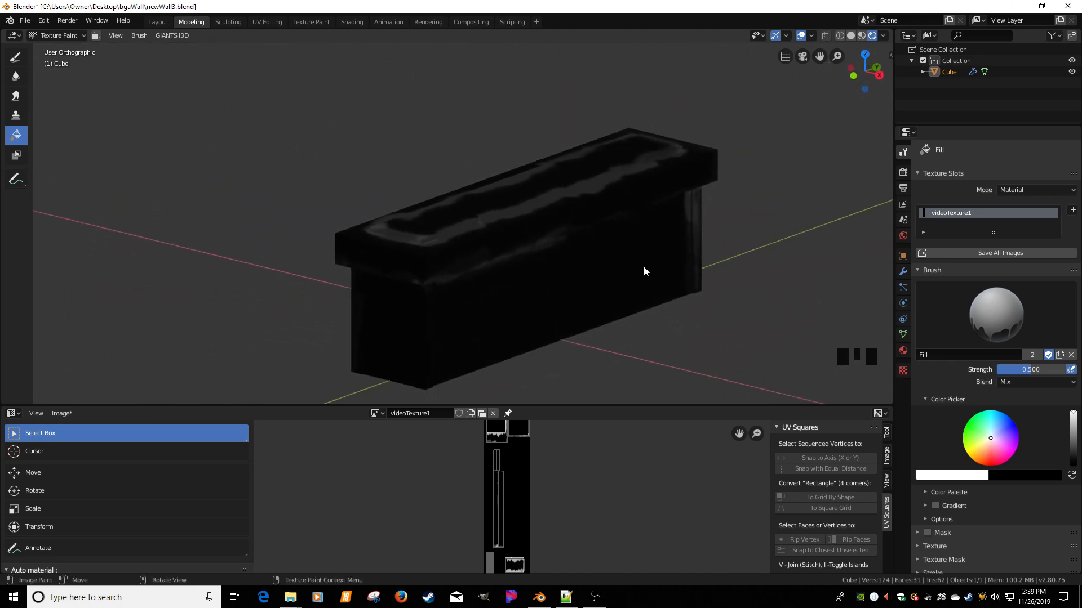
pyautogui.click(1071, 475)
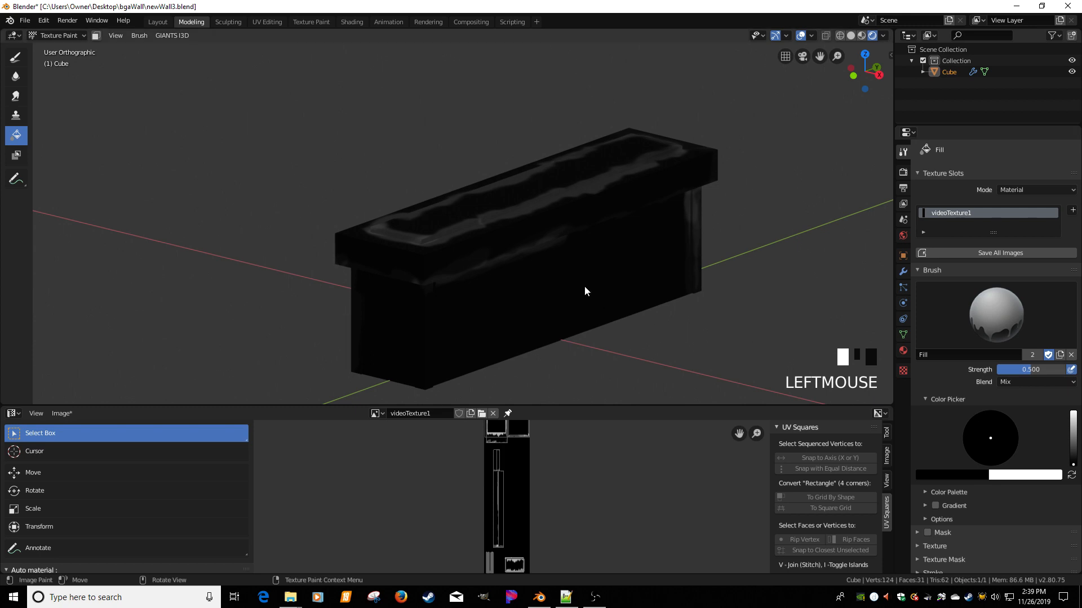
pyautogui.click(533, 277)
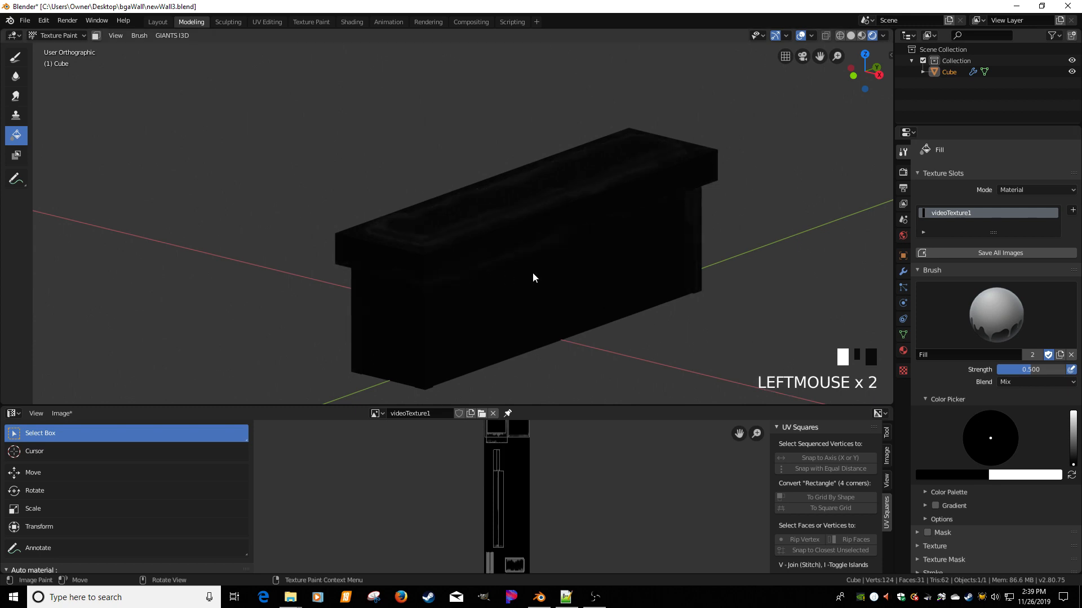
pyautogui.hotkey('ctrl', 'z')
pyautogui.moveTo(512, 282); pyautogui.dragTo(386, 208, button='middle')
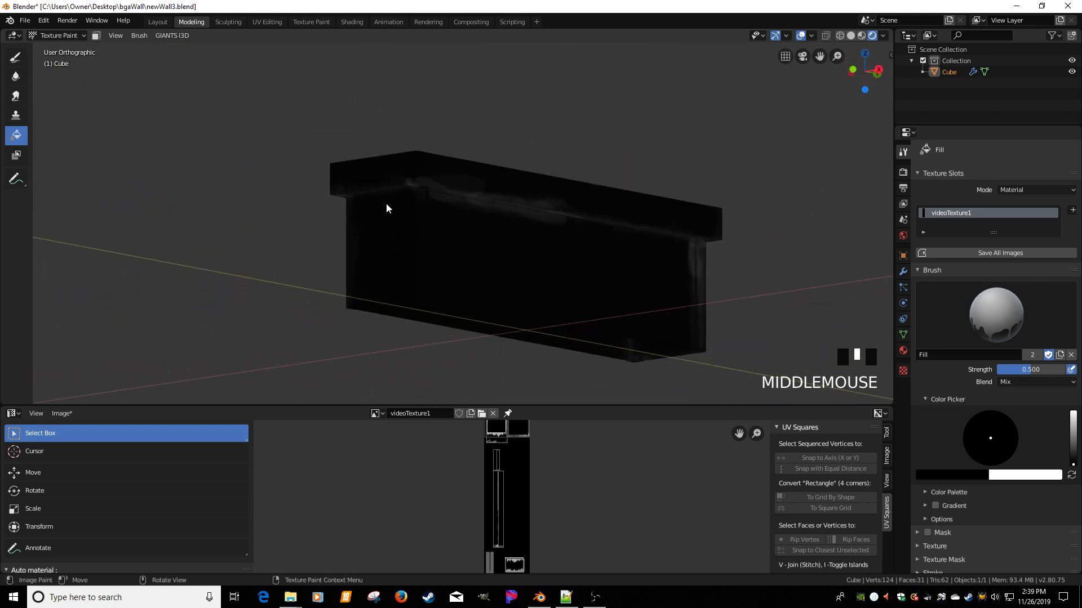
# Switch to the Draw brush with Mix blending and dab white near the bottom of the wall body's corner edge
pyautogui.click(16, 57)
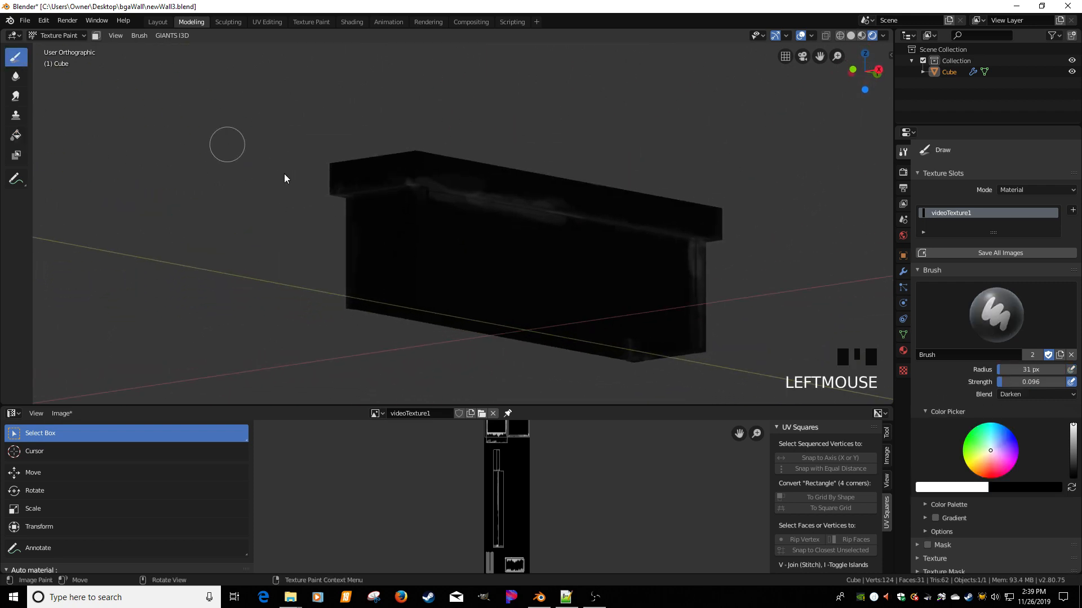
pyautogui.moveTo(495, 314); pyautogui.dragTo(547, 339, button='middle')
pyautogui.click(488, 309)
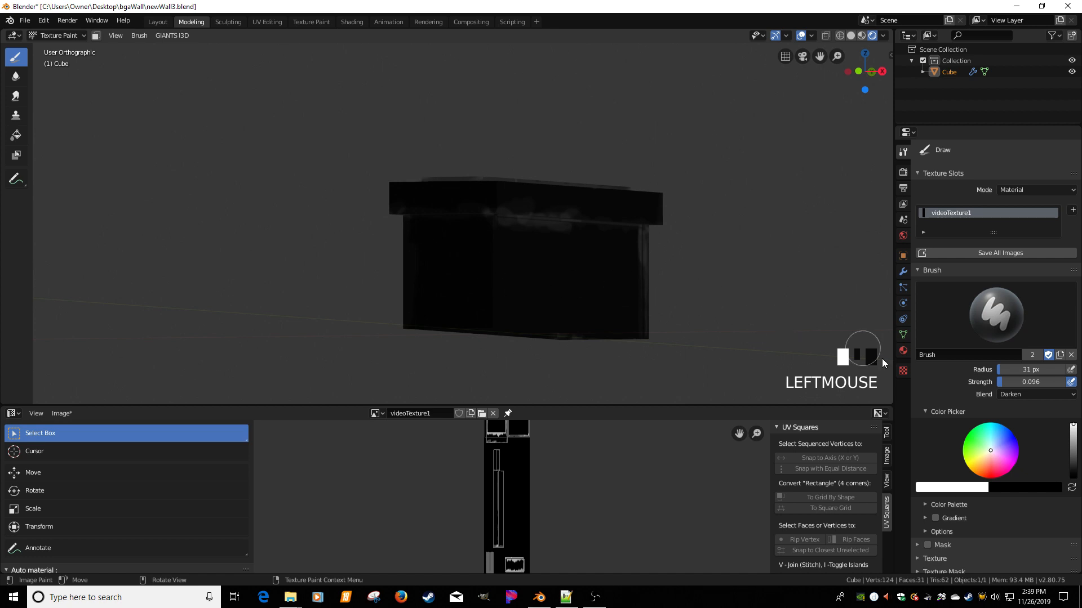
pyautogui.click(1017, 396)
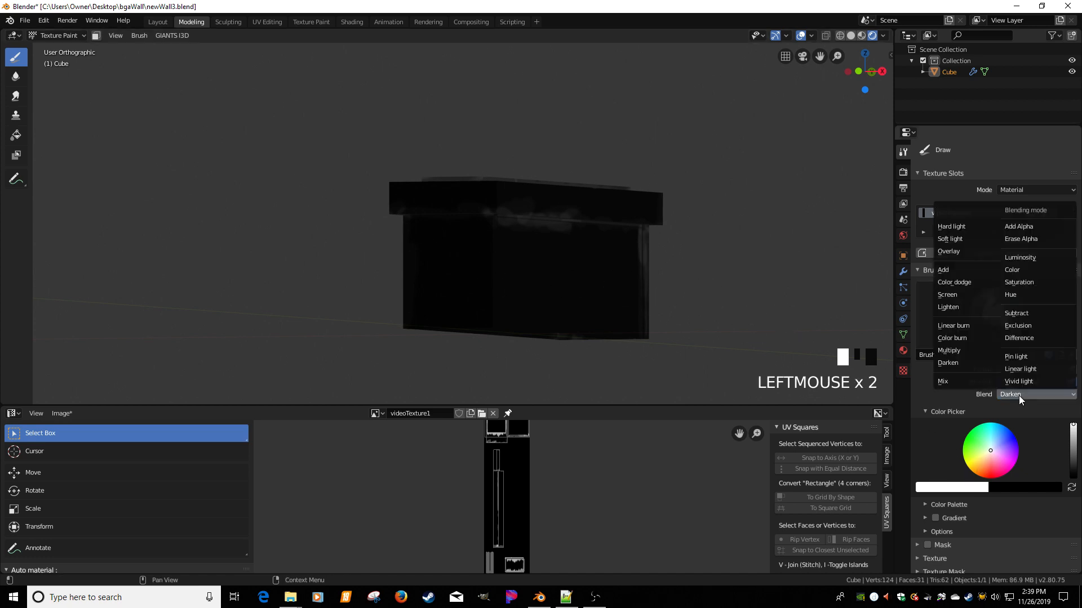
pyautogui.click(952, 381)
pyautogui.click(492, 319)
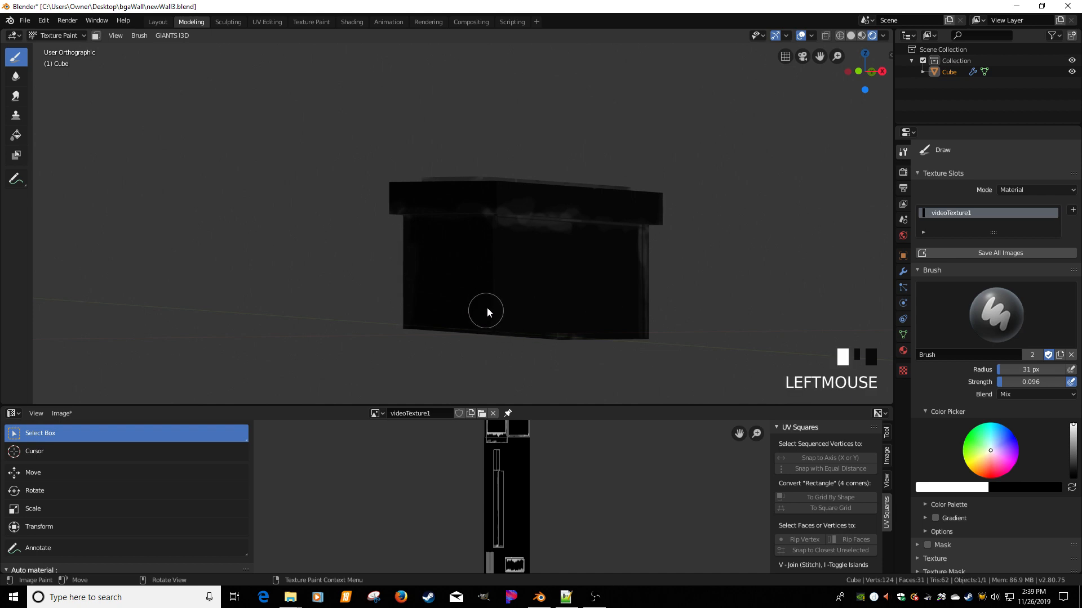
# Set the brush strength to 0.311 and paint white wear up the wall body's vertical corner edge to the cap
pyautogui.moveTo(487, 307); pyautogui.dragTo(541, 309, button='middle')
pyautogui.click(1006, 488)
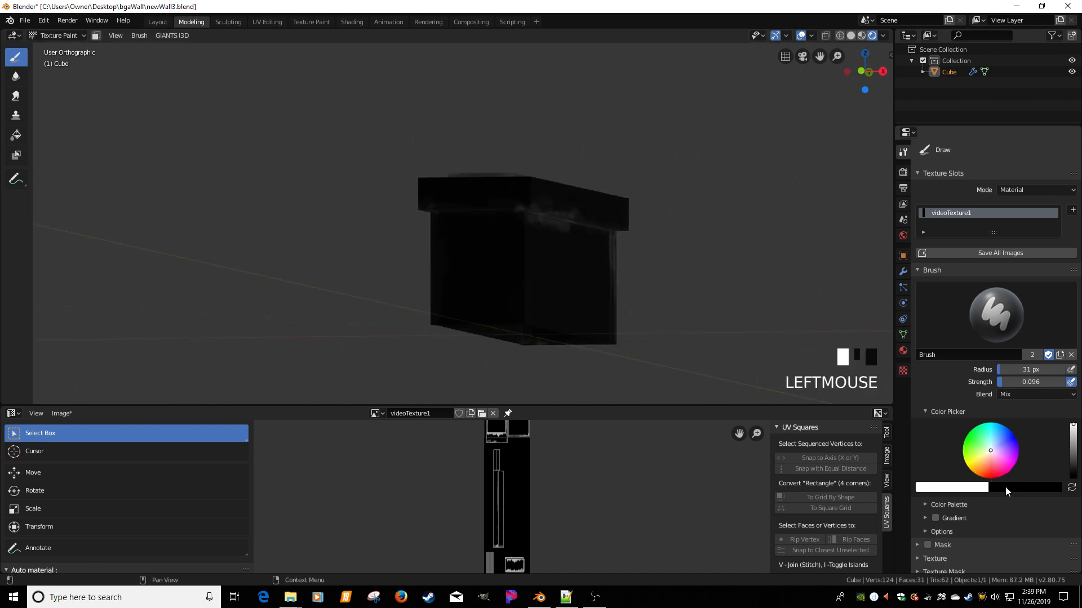
pyautogui.moveTo(1012, 383); pyautogui.dragTo(1016, 383)
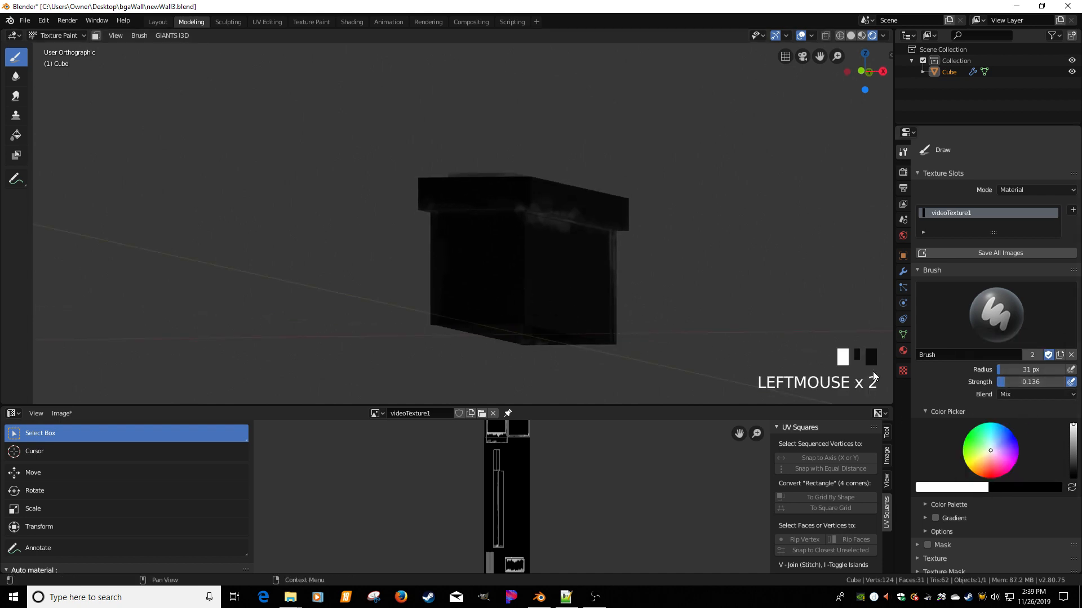
pyautogui.click(523, 306)
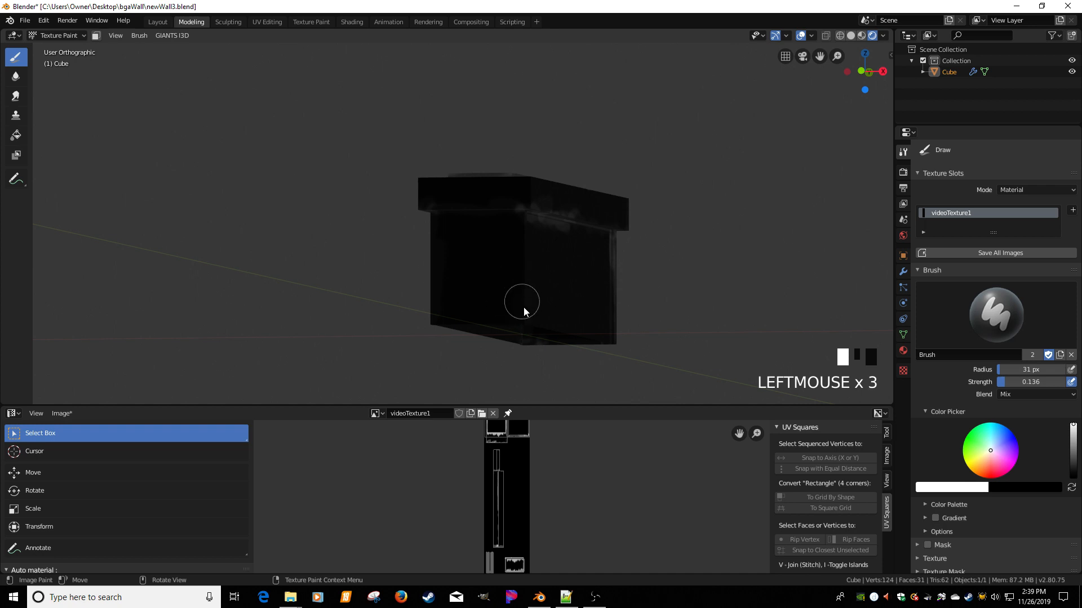
pyautogui.rightClick(606, 279)
pyautogui.moveTo(614, 354); pyautogui.dragTo(604, 353)
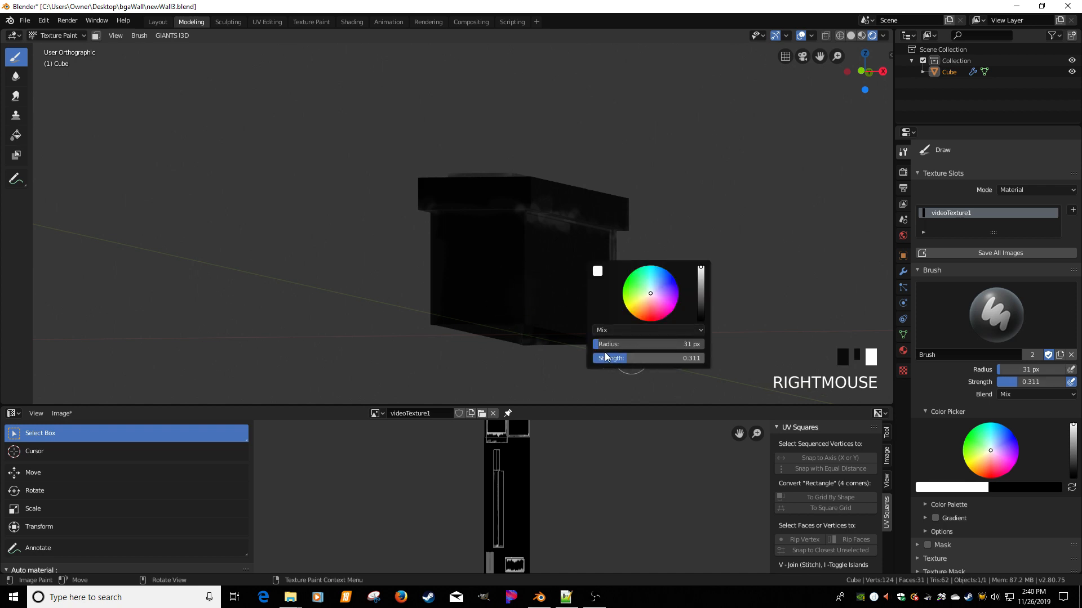
pyautogui.click(528, 313)
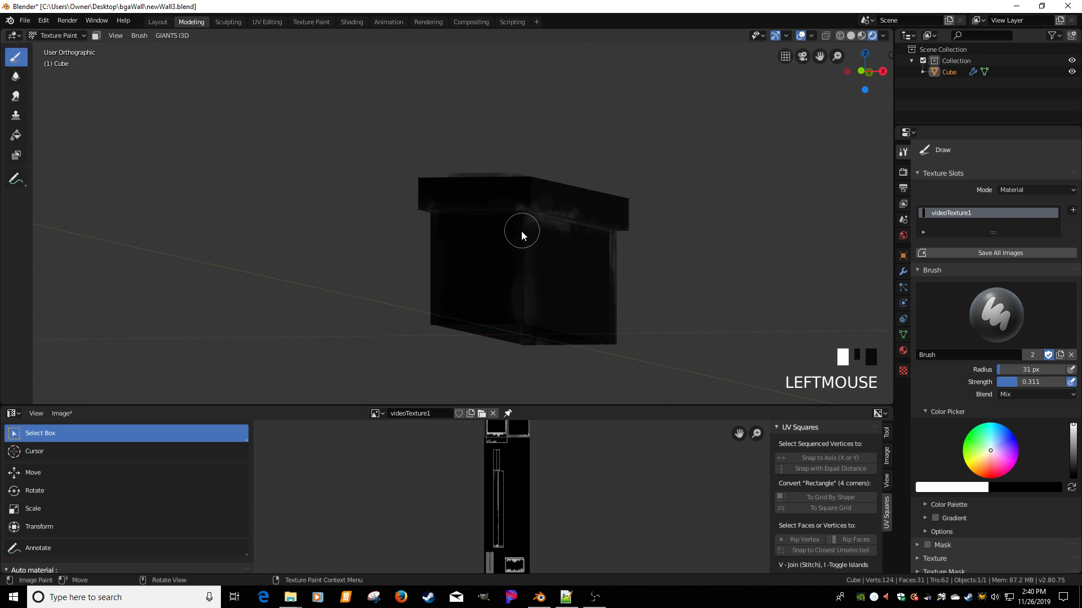
pyautogui.moveTo(531, 207); pyautogui.dragTo(535, 213)
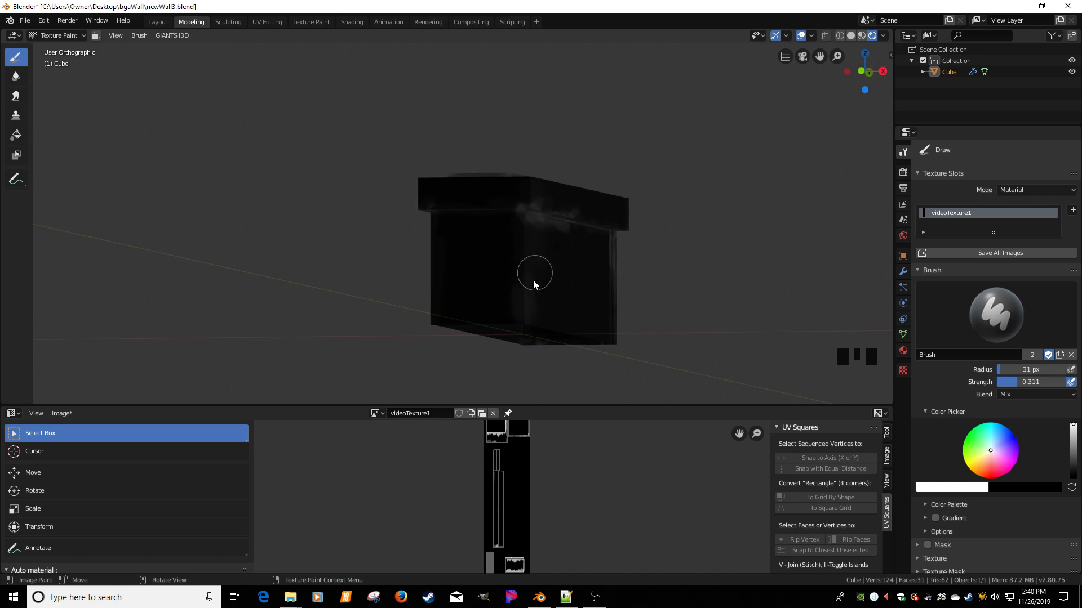
# Brush more white wear around the wall's other sides, along the body's corner edges and the cap's edges
pyautogui.moveTo(533, 258); pyautogui.dragTo(523, 298, button='middle')
pyautogui.moveTo(517, 272); pyautogui.dragTo(520, 286)
pyautogui.moveTo(521, 286)
pyautogui.mouseDown(button='middle')
pyautogui.moveTo(566, 289)
pyautogui.moveTo(586, 276)
pyautogui.mouseUp(button='middle')
pyautogui.click(523, 260)
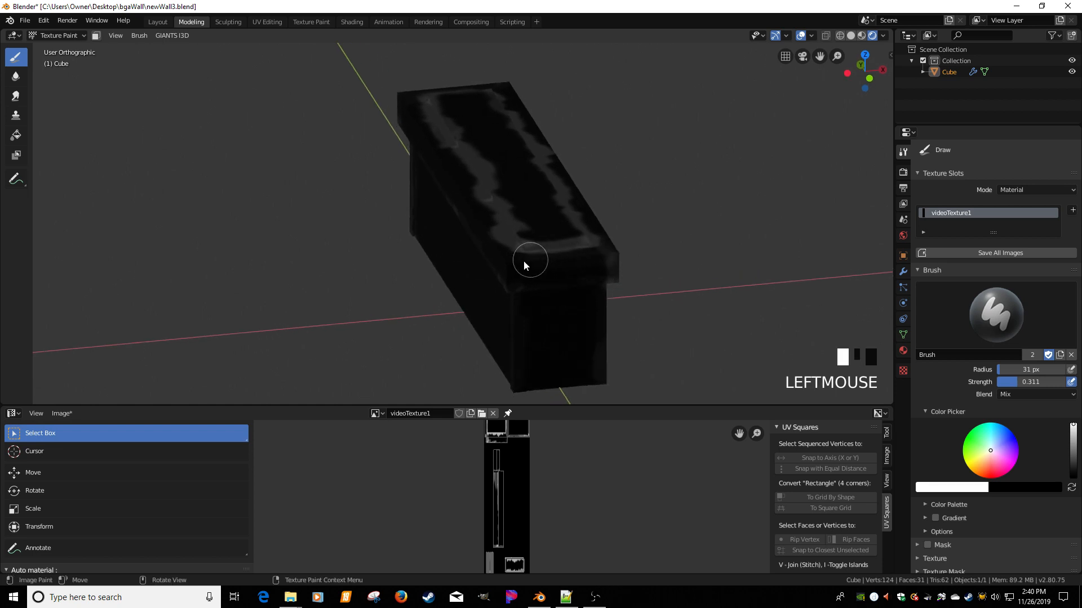
pyautogui.moveTo(523, 261); pyautogui.dragTo(619, 226, button='middle')
pyautogui.click(633, 195)
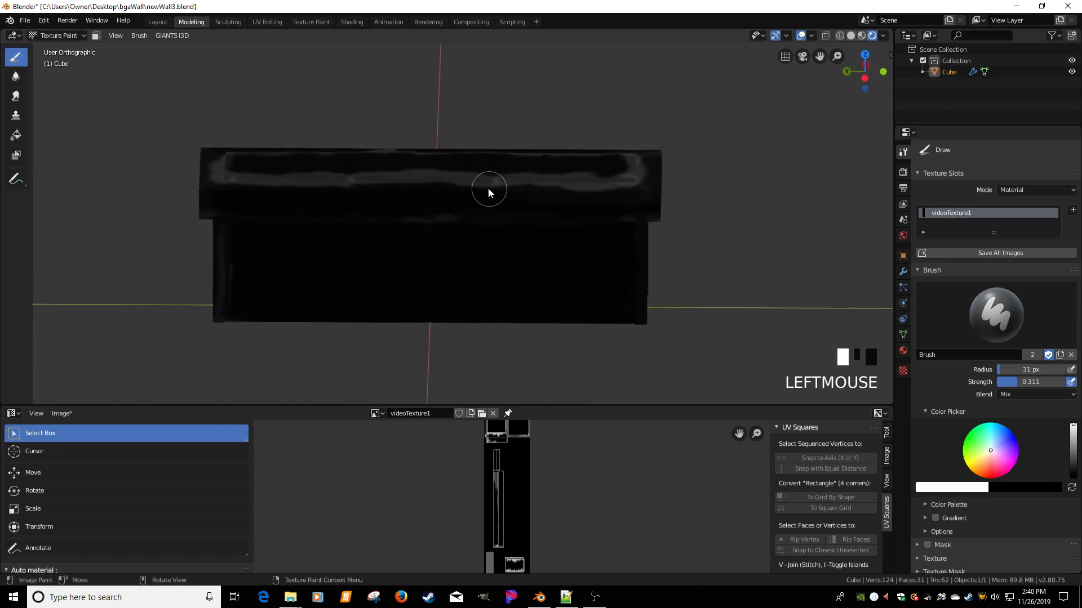
pyautogui.moveTo(217, 193); pyautogui.dragTo(342, 199, button='middle')
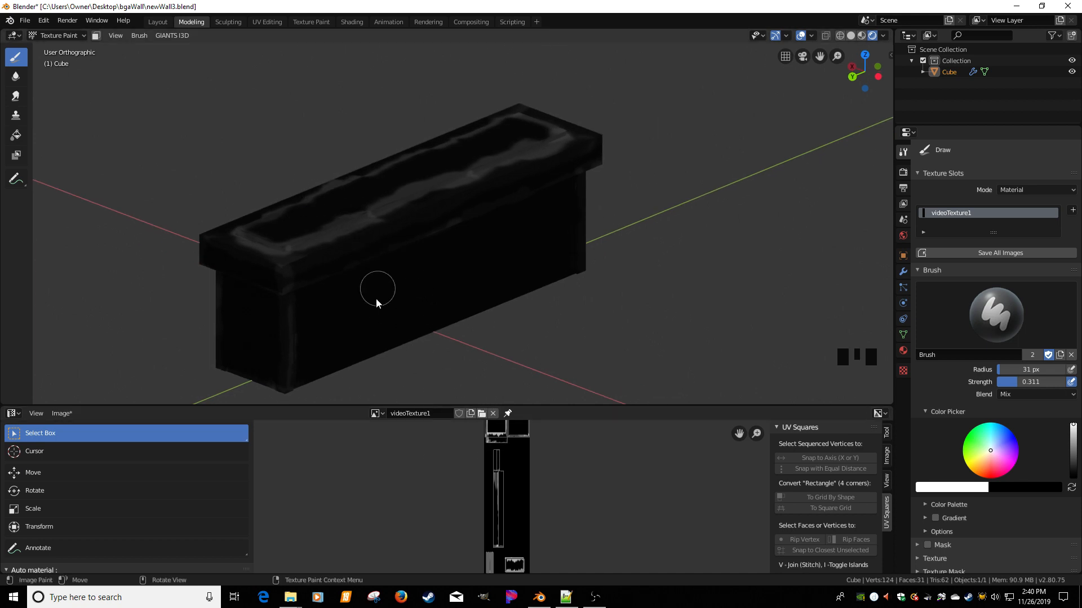
# Save the painted texture as videoTexture1.png in the bgaWall folder
pyautogui.click(59, 415)
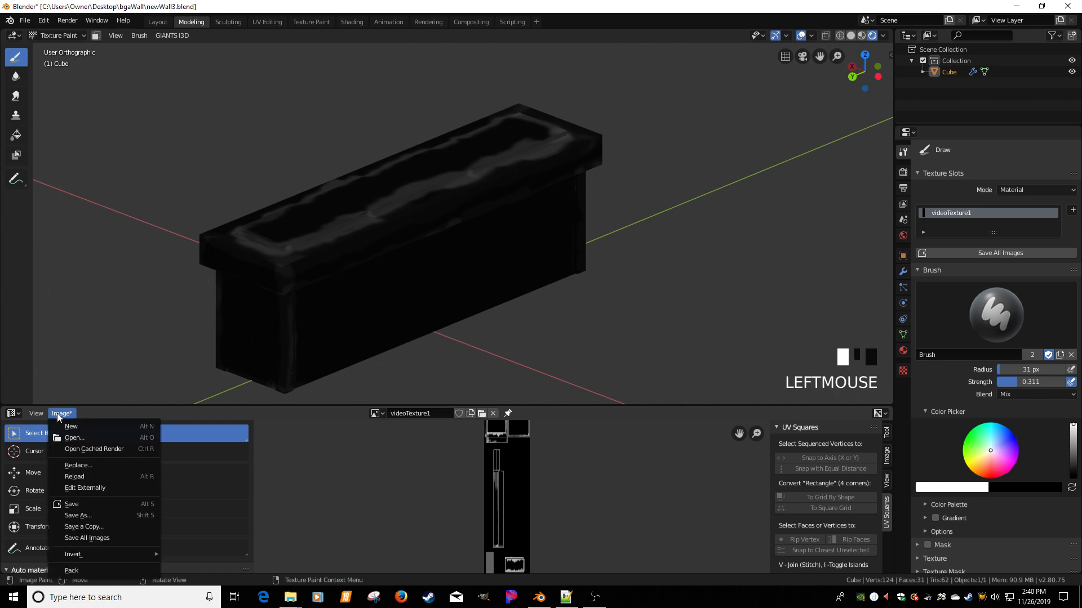
pyautogui.click(77, 515)
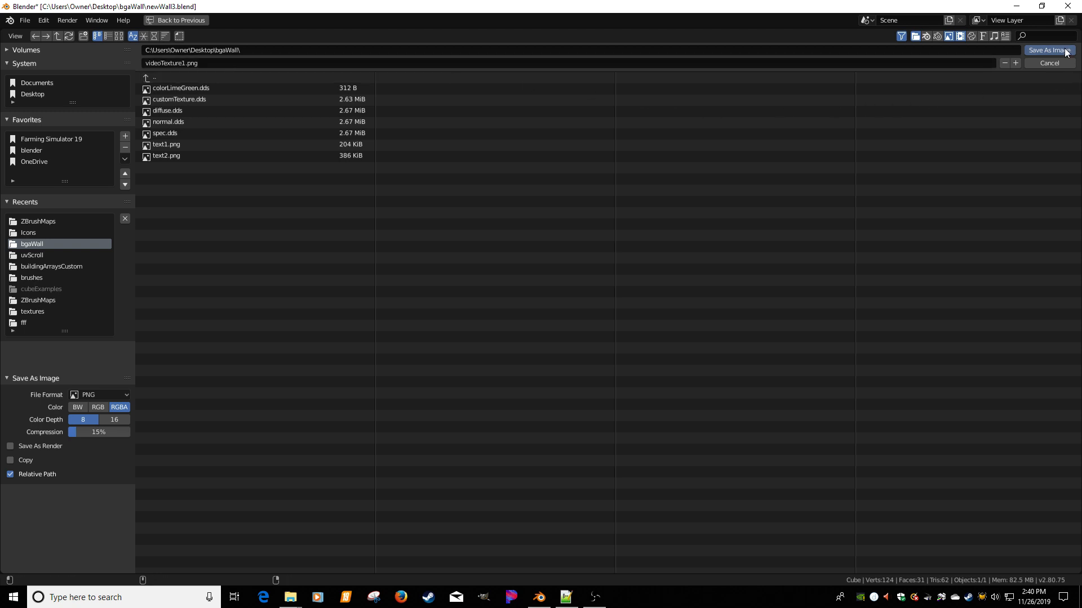
pyautogui.click(1048, 51)
# Assign videoTexture2 as the material's Base Color image and display it in the image editor
pyautogui.click(903, 350)
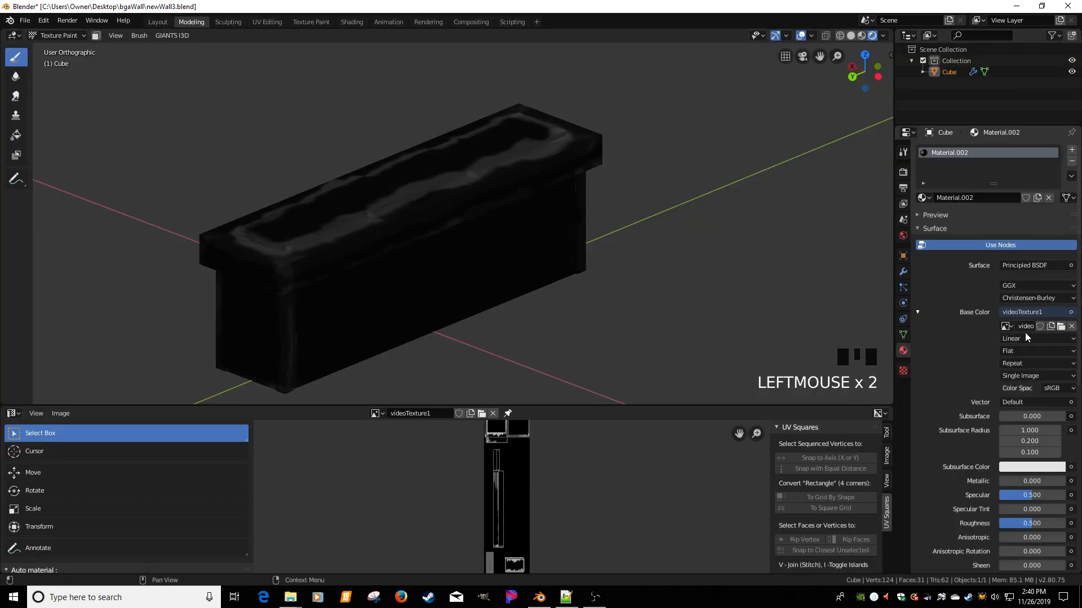
pyautogui.click(1019, 312)
pyautogui.click(1008, 326)
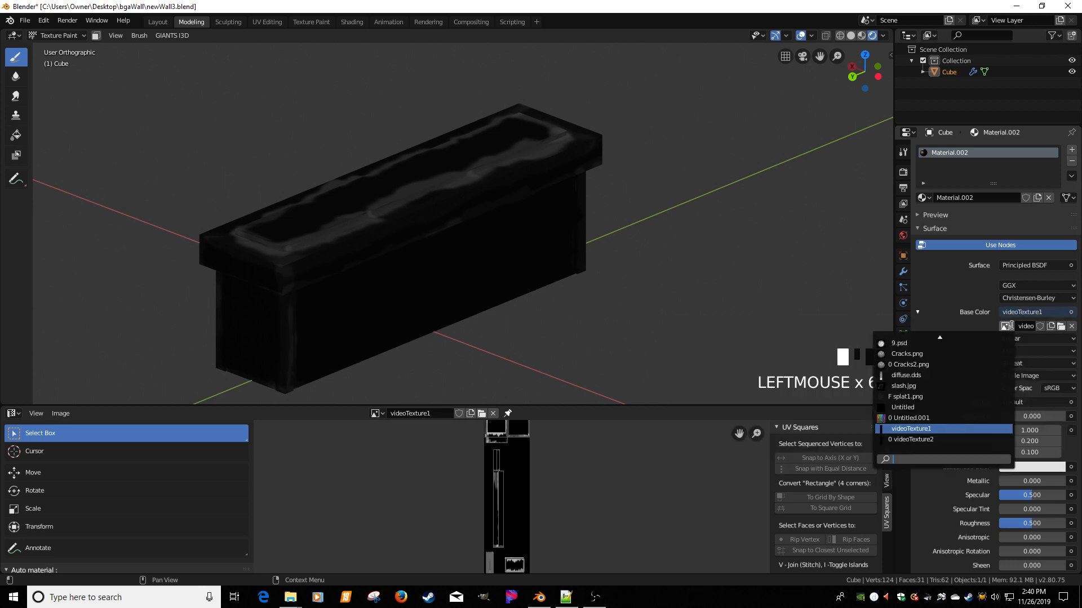
pyautogui.click(928, 439)
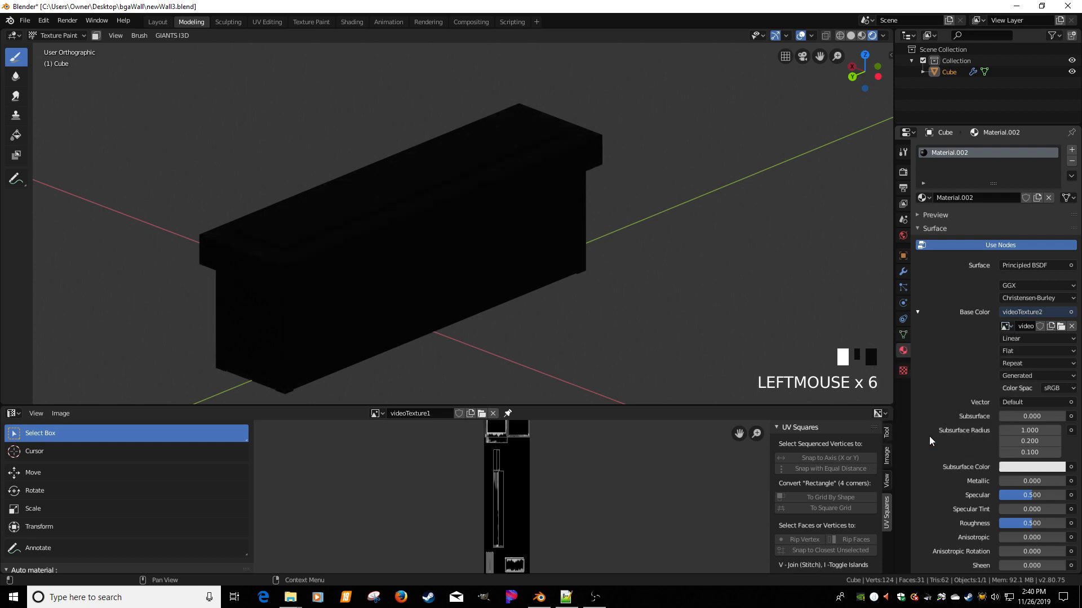
pyautogui.click(377, 414)
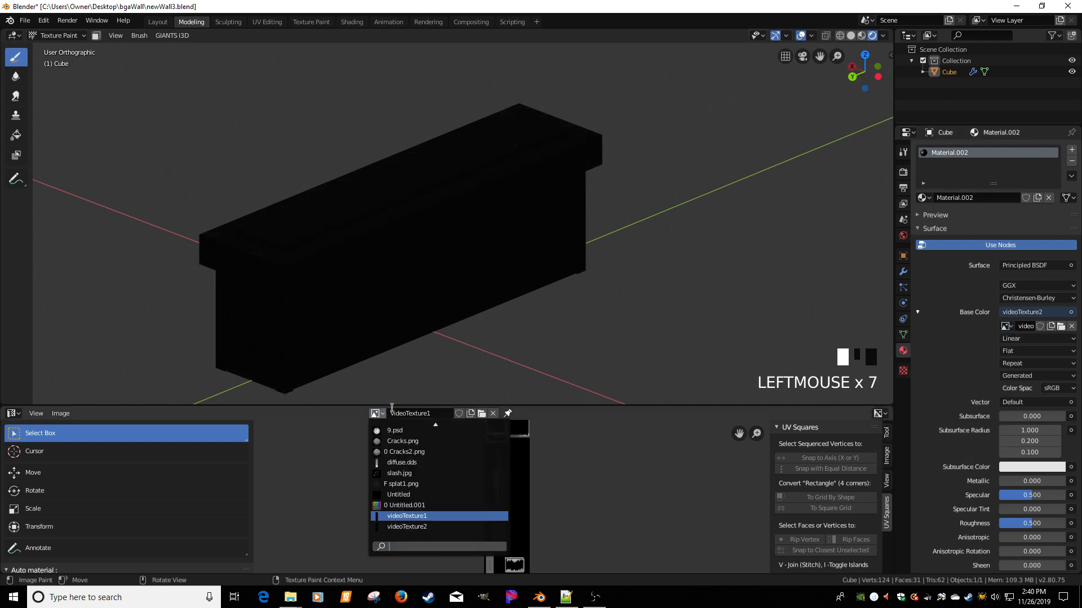
pyautogui.click(405, 527)
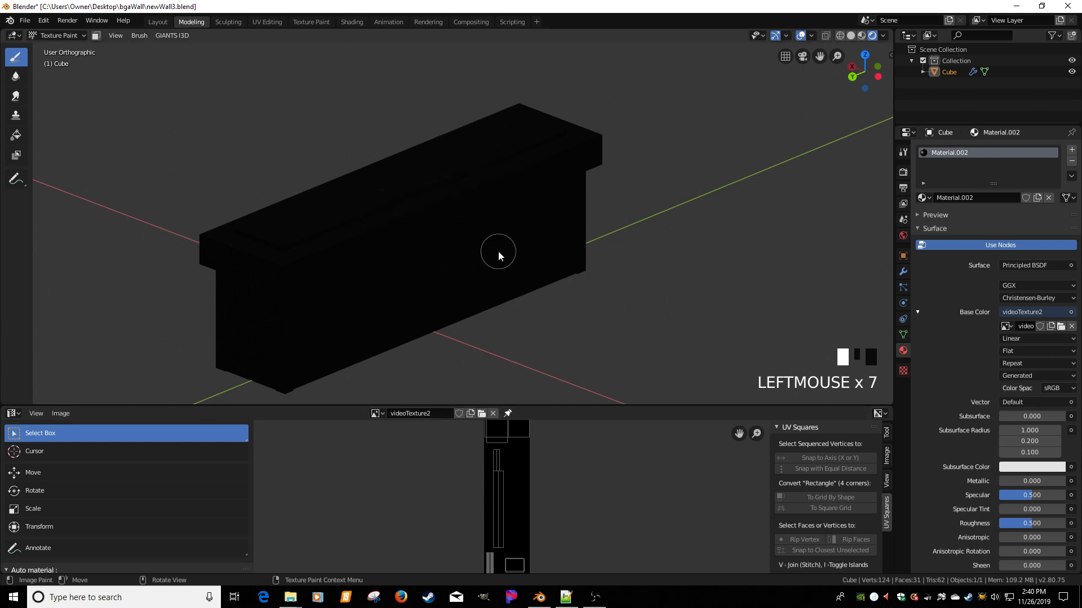
# Choose the splat brush for painting on the wall
pyautogui.moveTo(498, 251); pyautogui.dragTo(514, 234, button='middle')
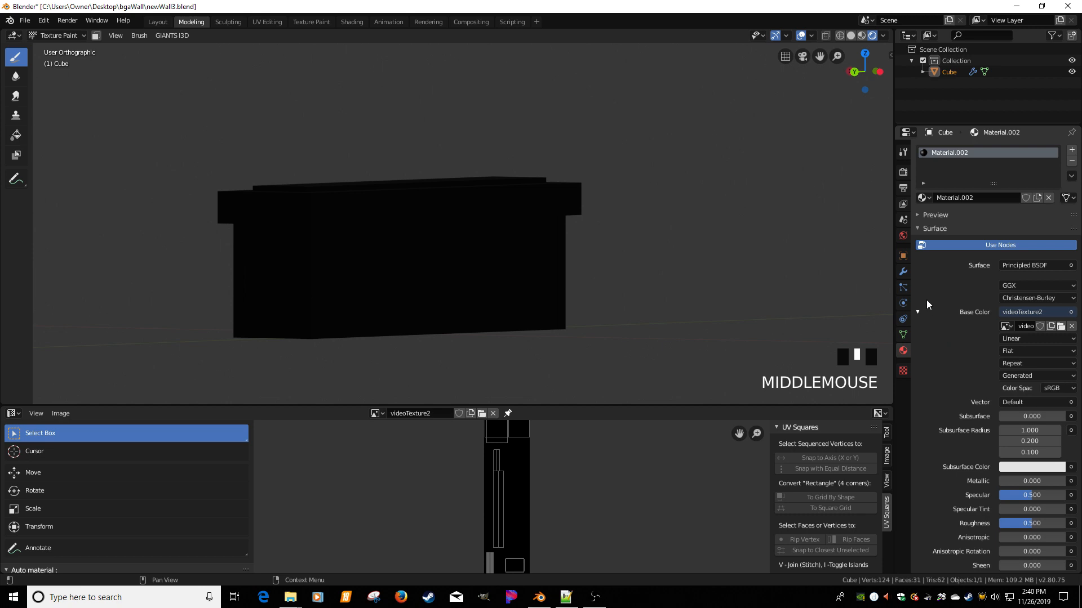
pyautogui.click(904, 152)
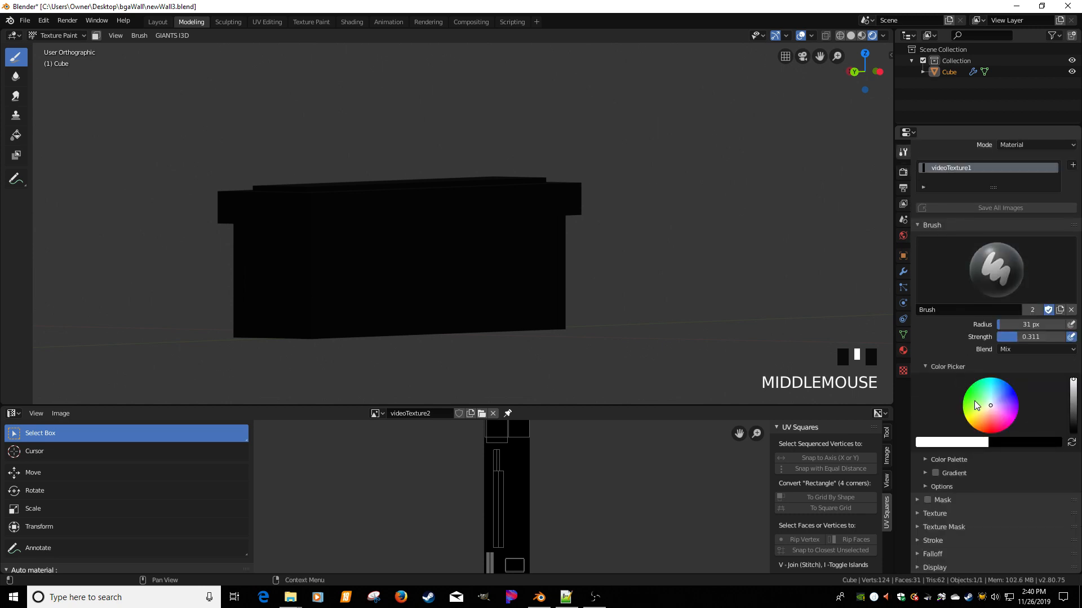
pyautogui.scroll(-2, 979, 431)
pyautogui.scroll(3, 969, 395)
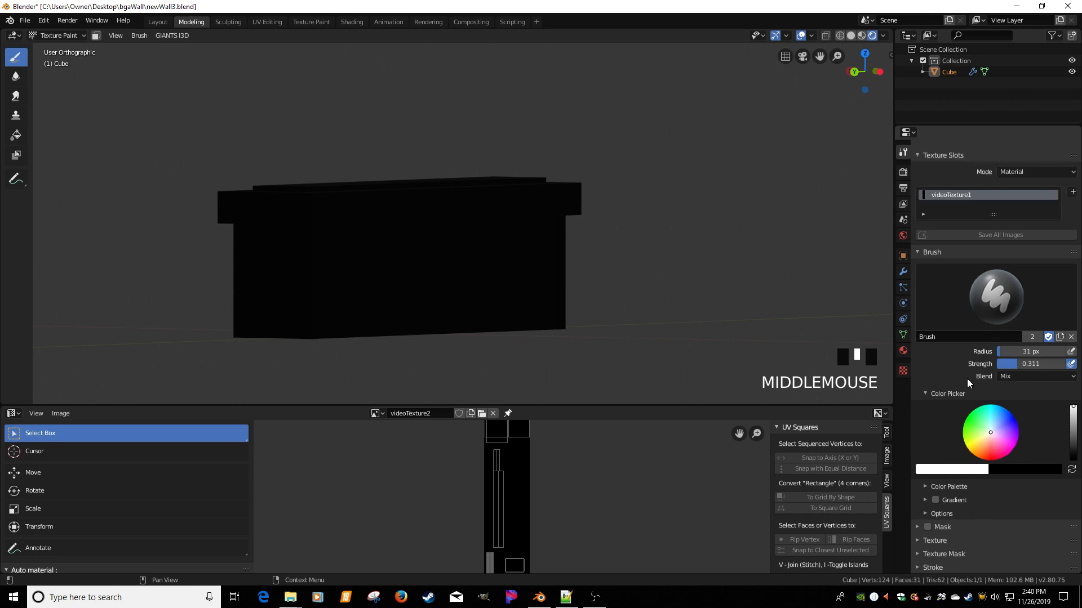
pyautogui.click(991, 294)
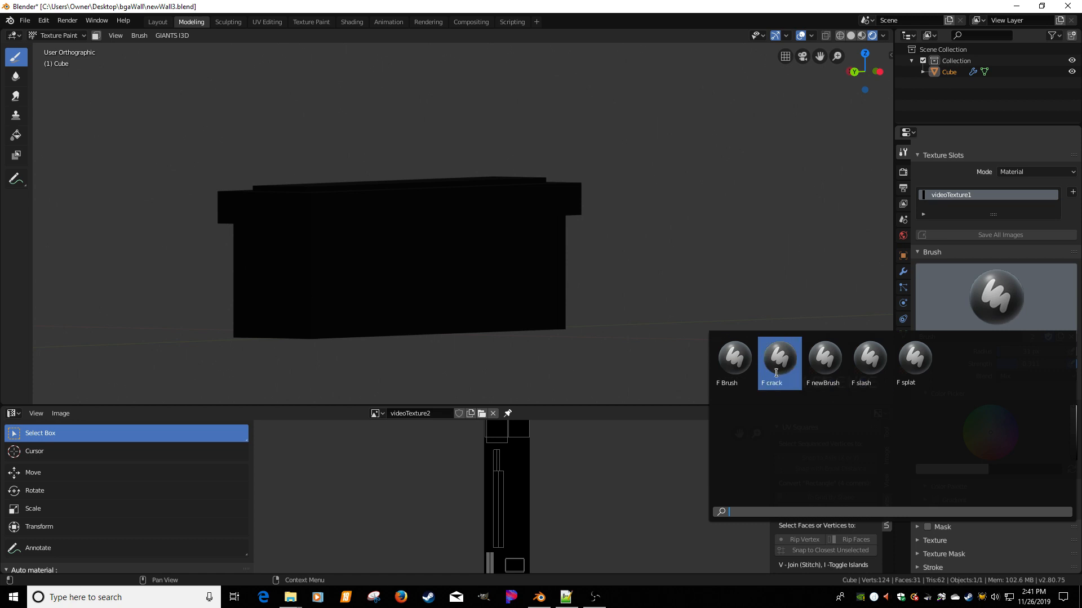
pyautogui.click(914, 360)
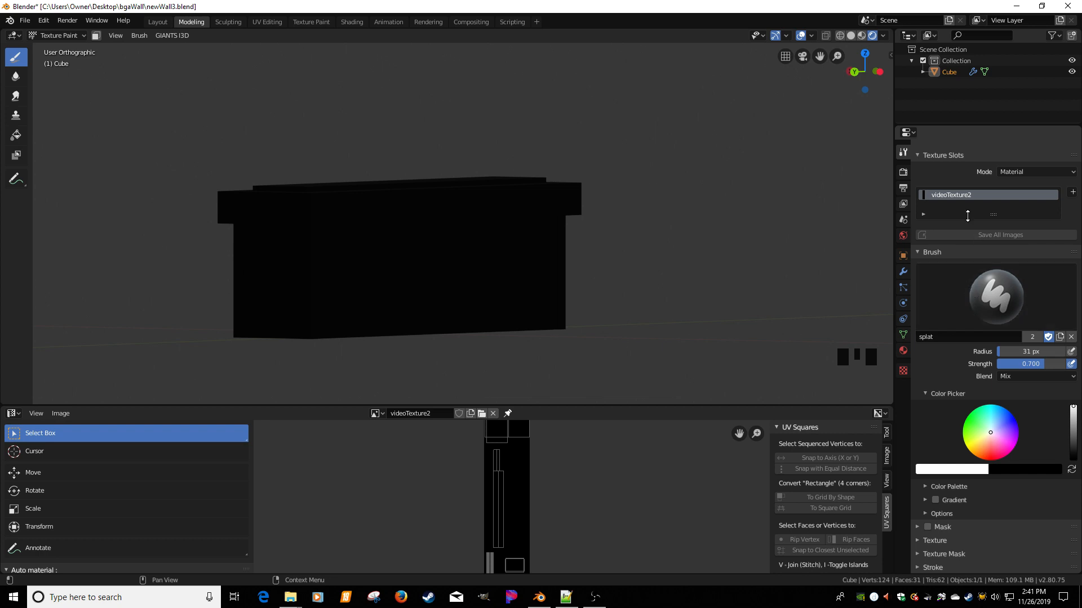
# Set the splat brush's texture mapping to Stencil, then place the stencil over the wall's long side and shrink it
pyautogui.scroll(-3, 981, 349)
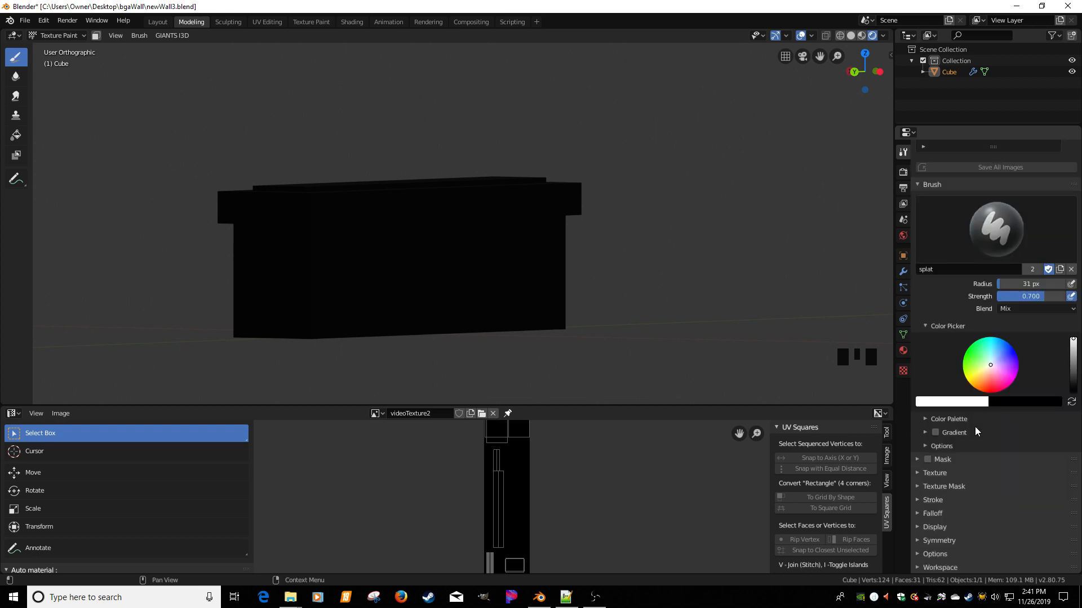
pyautogui.click(935, 473)
pyautogui.scroll(-6, 989, 474)
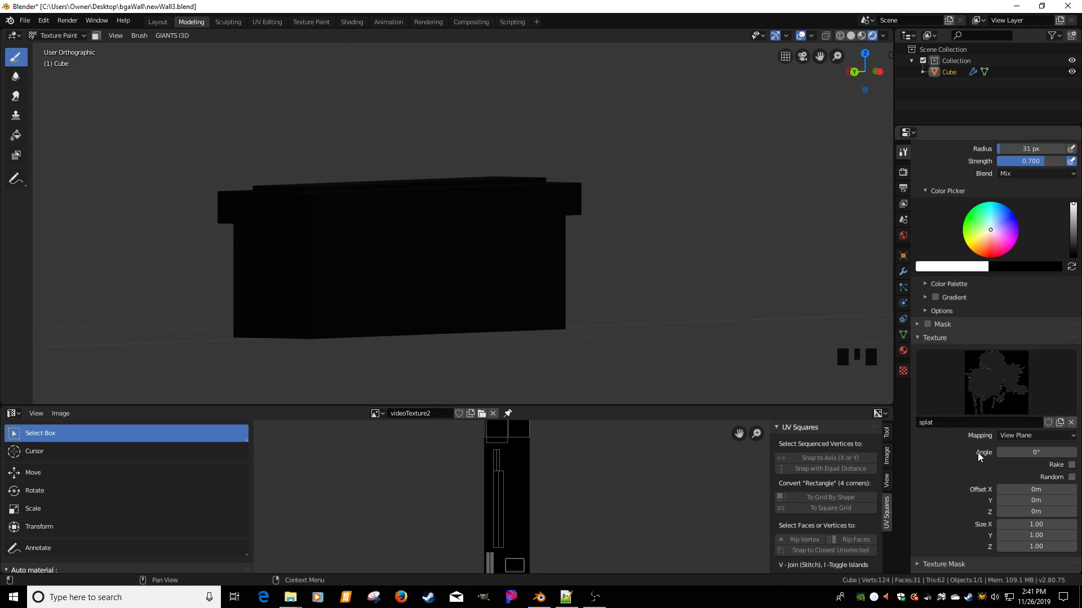
pyautogui.click(1011, 436)
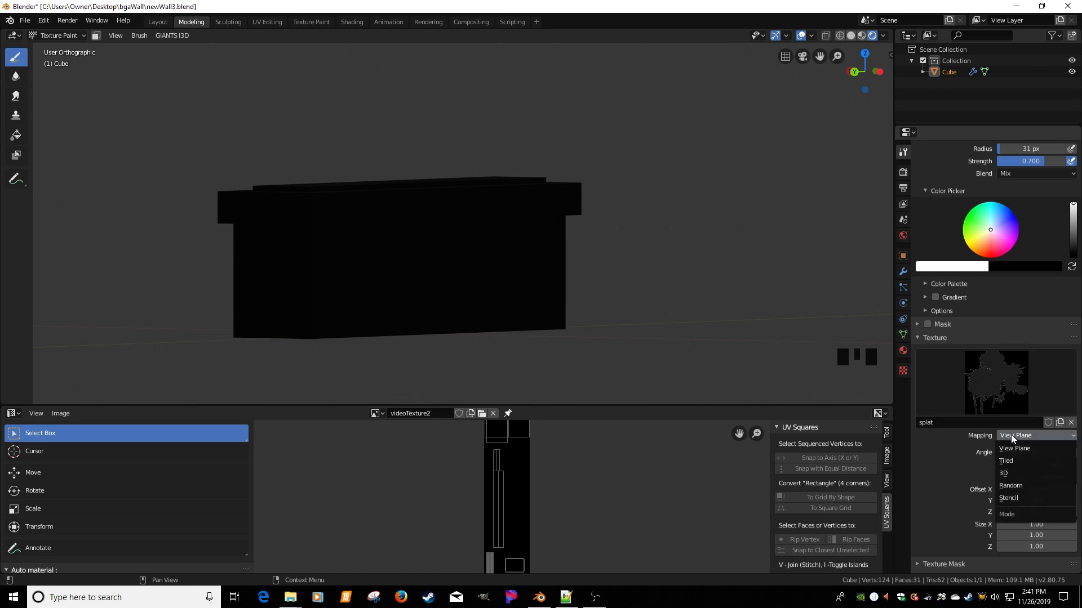
pyautogui.click(1017, 499)
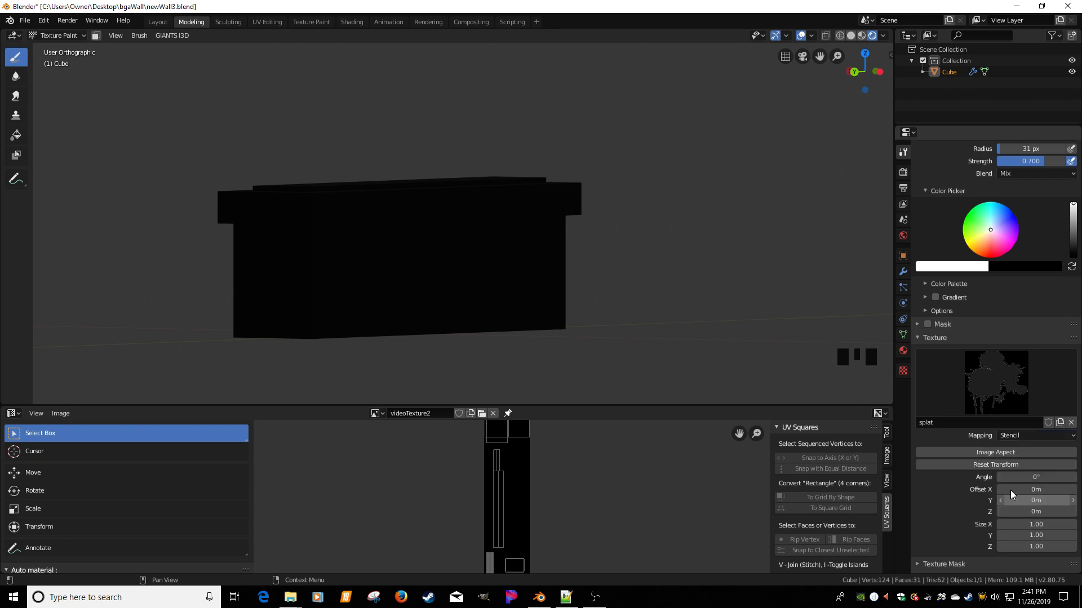
pyautogui.moveTo(457, 148); pyautogui.dragTo(405, 324, button='right')
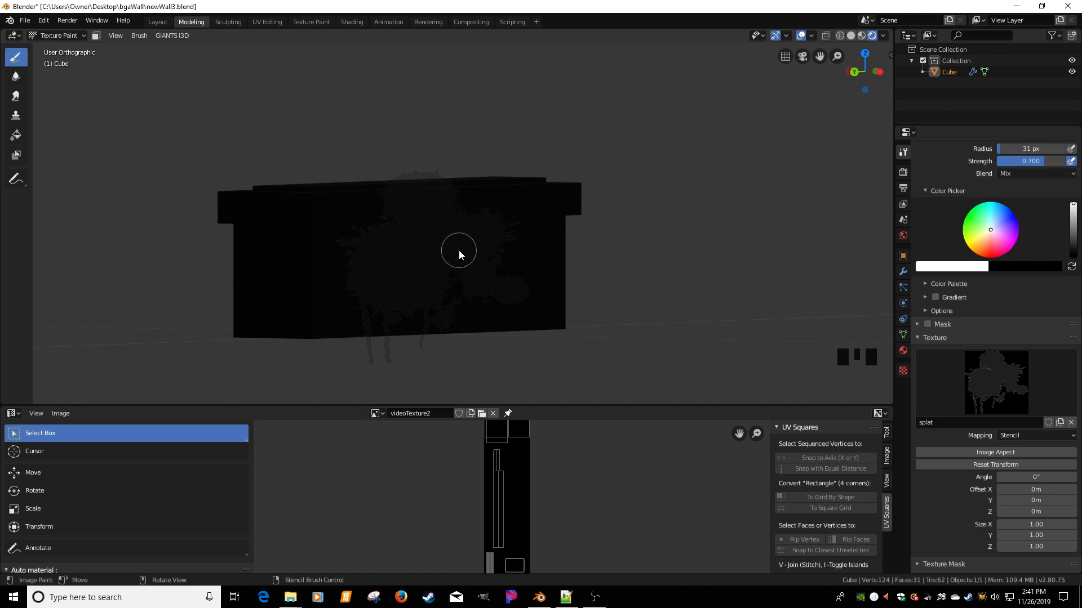
pyautogui.moveTo(462, 251)
pyautogui.keyDown('shift'); pyautogui.mouseDown(button='right')
pyautogui.moveTo(453, 238)
pyautogui.moveTo(452, 253)
pyautogui.moveTo(448, 241)
pyautogui.moveTo(467, 250)
pyautogui.moveTo(449, 253)
pyautogui.mouseUp(button='right'); pyautogui.keyUp('shift')
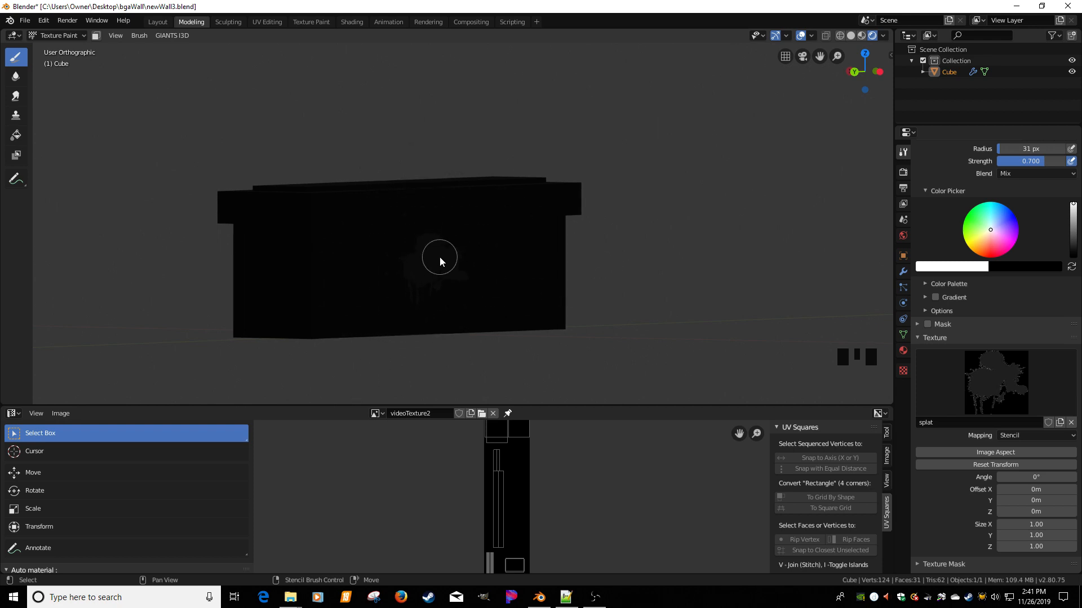
# Paint white through the small splat stencil on the wall's long side and move the stencil off the painted spot
pyautogui.scroll(5, 444, 263)
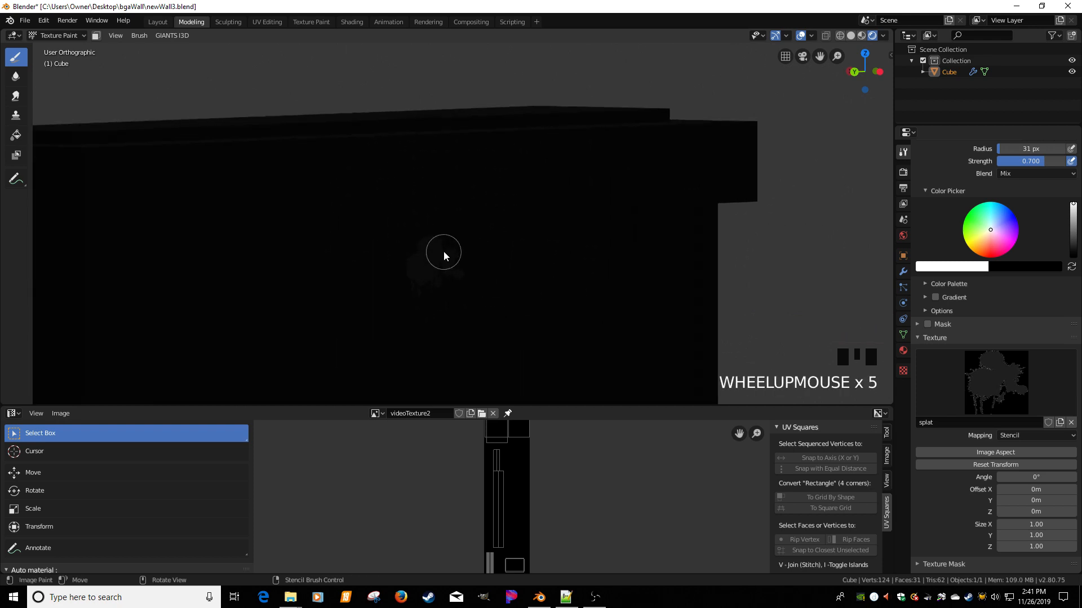
pyautogui.scroll(-4, 444, 251)
pyautogui.scroll(4, 444, 250)
pyautogui.scroll(2, 449, 251)
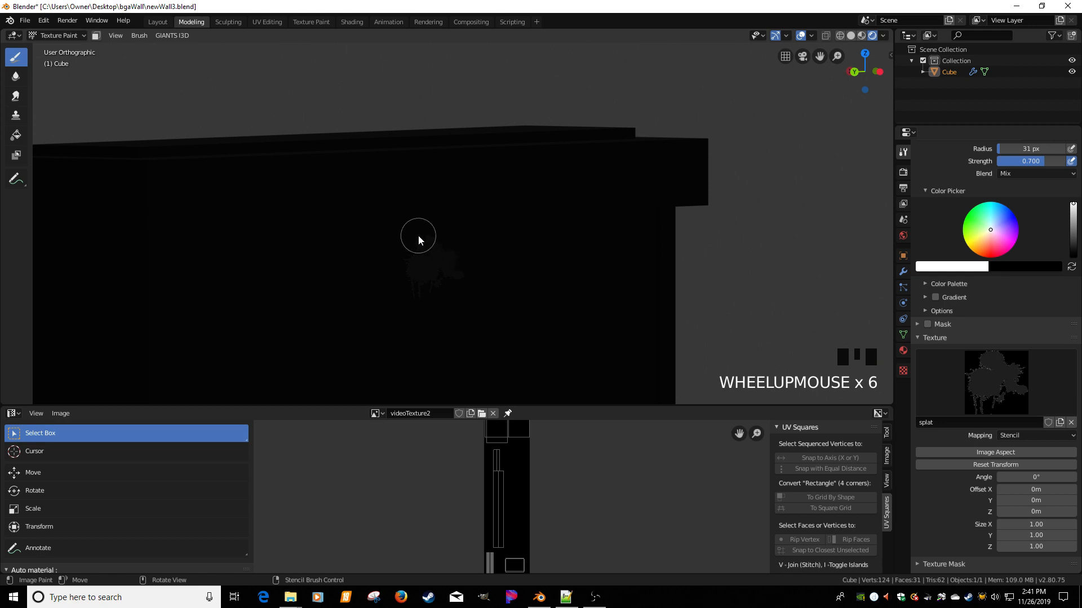
pyautogui.moveTo(436, 235); pyautogui.dragTo(401, 256)
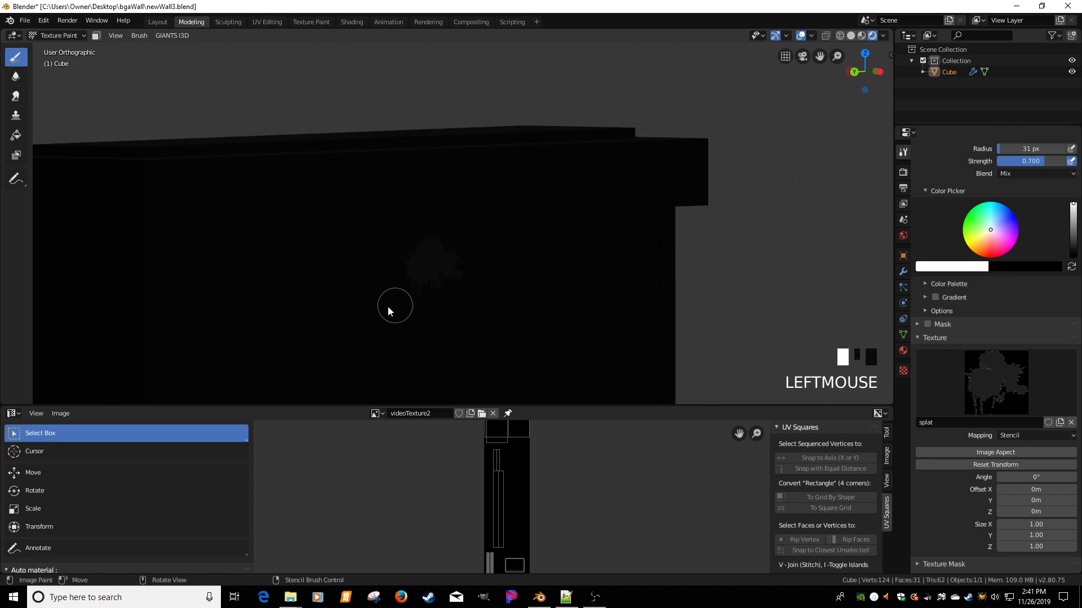
pyautogui.moveTo(421, 284); pyautogui.dragTo(525, 332, button='right')
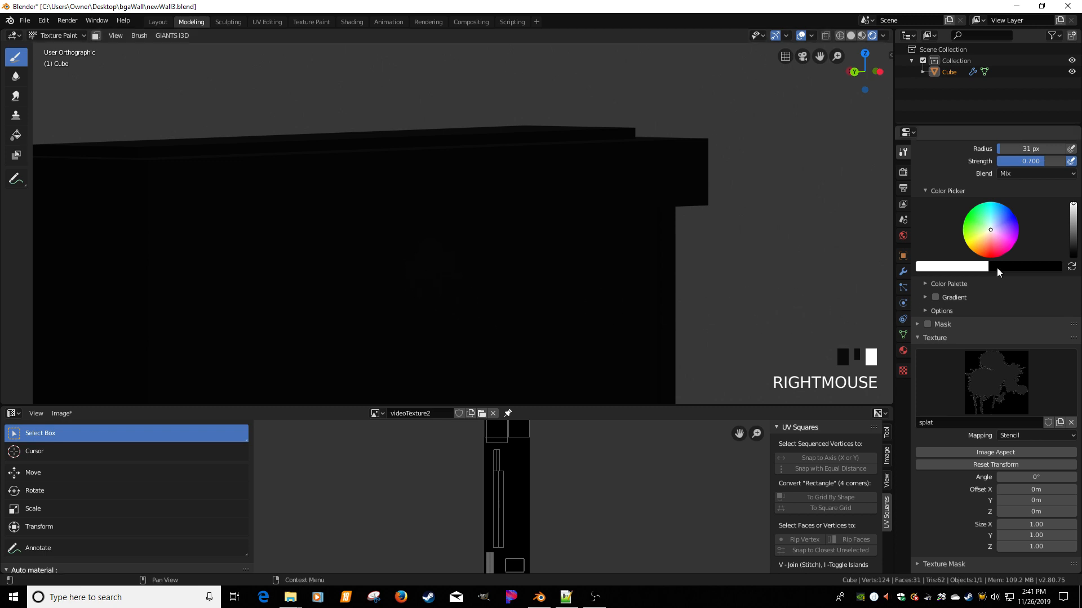
# Set the splat brush's strength to 0.902 and paint a small splat through the stencil on the wall's long side
pyautogui.scroll(8, 993, 295)
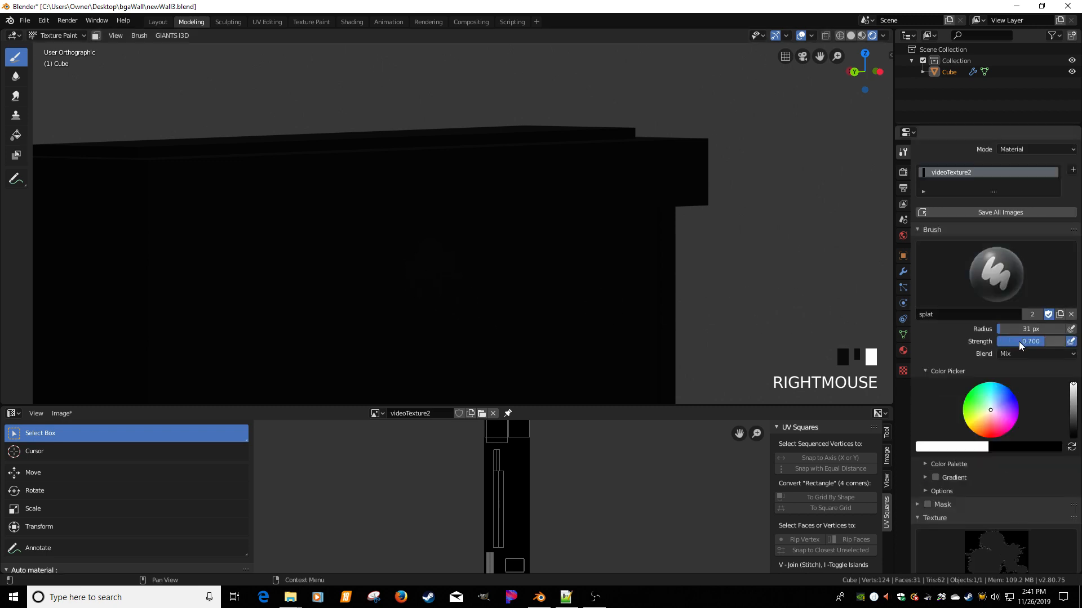
pyautogui.moveTo(1036, 341); pyautogui.dragTo(1047, 340)
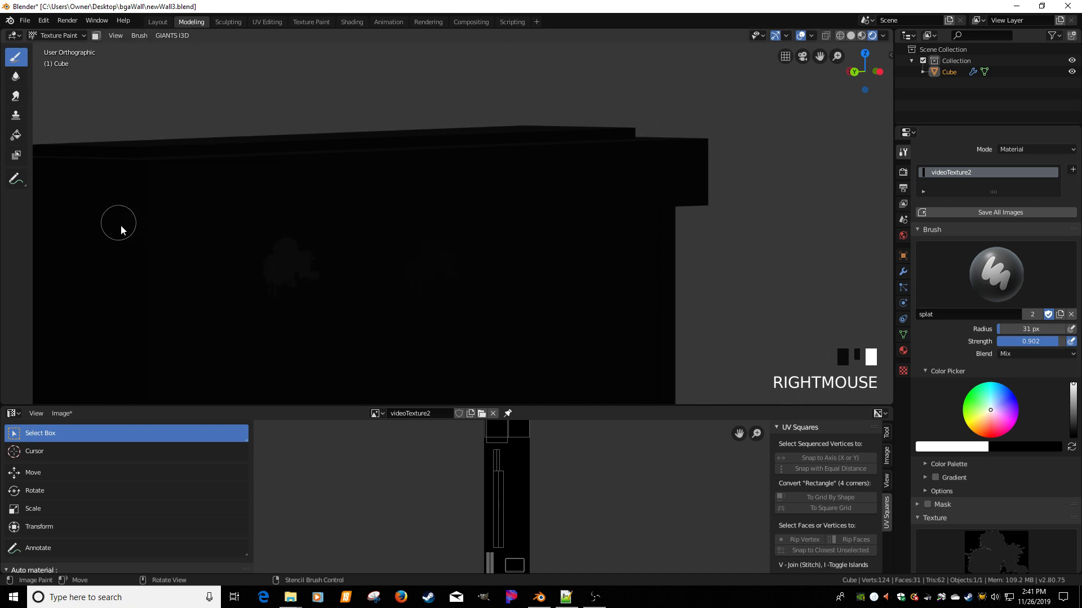
pyautogui.click(281, 271)
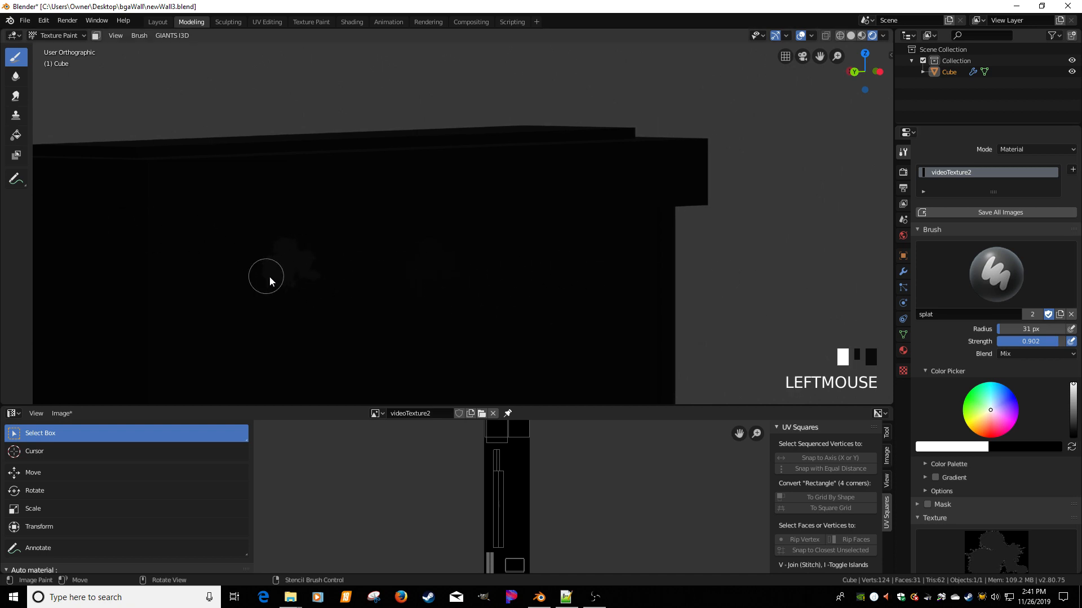
pyautogui.rightClick(318, 305)
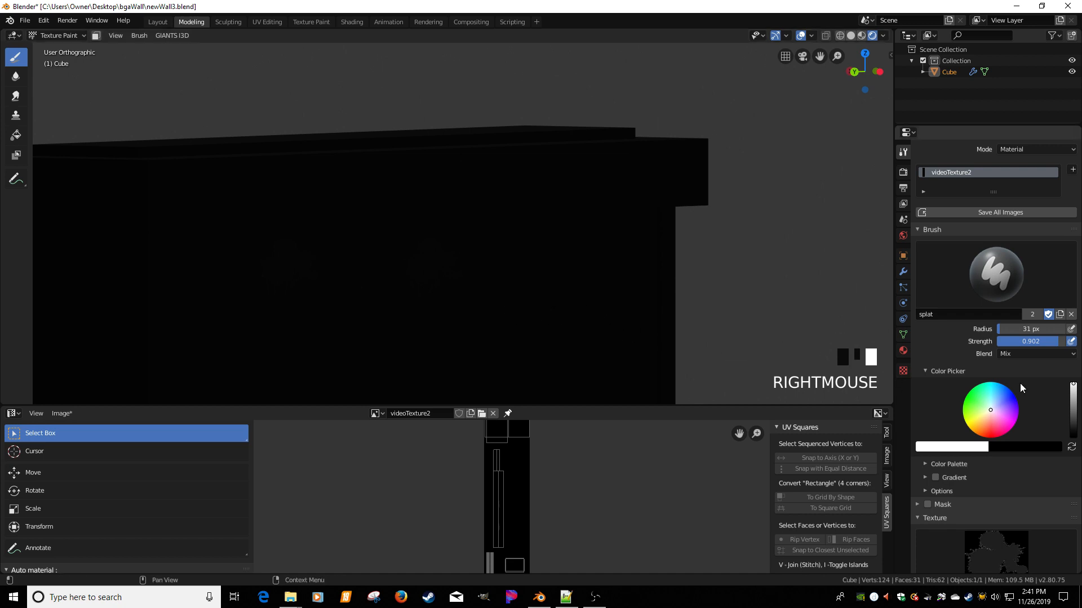
# Set the brush strength to 1.000 and enlarge the splat stencil over the wall's long side
pyautogui.moveTo(1054, 346); pyautogui.dragTo(1067, 345)
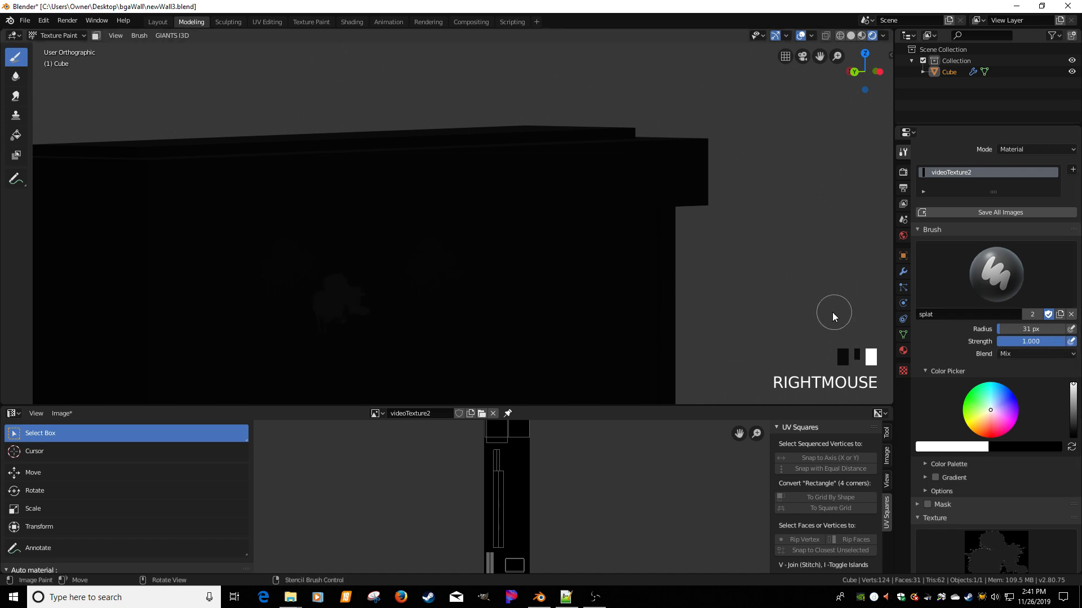
pyautogui.keyDown('shift'); pyautogui.moveTo(619, 282); pyautogui.dragTo(695, 269, button='right'); pyautogui.keyUp('shift')
pyautogui.scroll(-1, 465, 236)
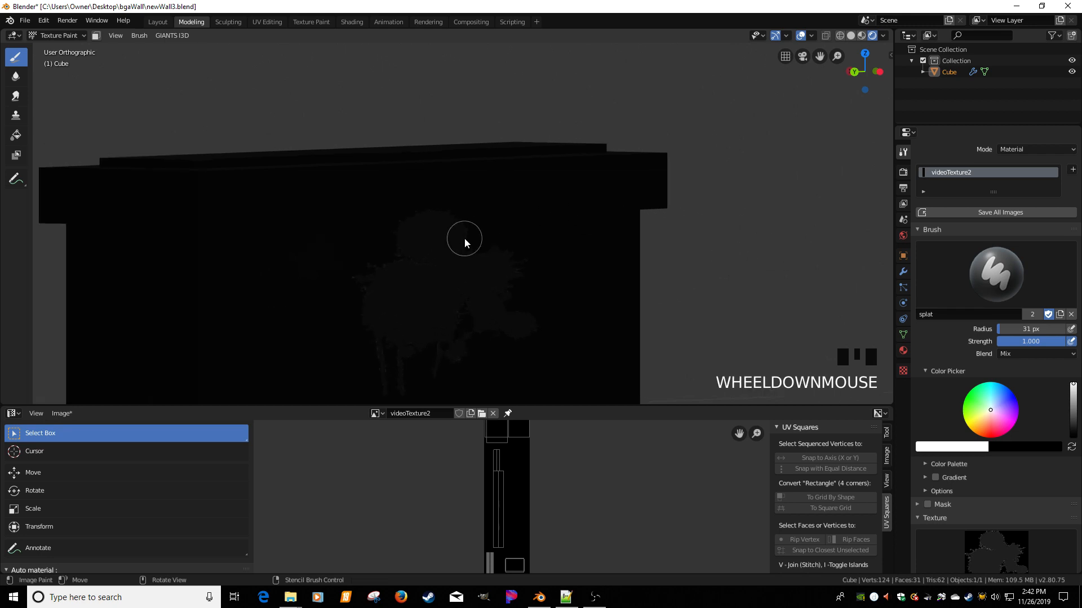
# Set the brush radius to 179 px, paint the large splat on the wall's long side, and move the stencil off it
pyautogui.press('f')
pyautogui.click(548, 250)
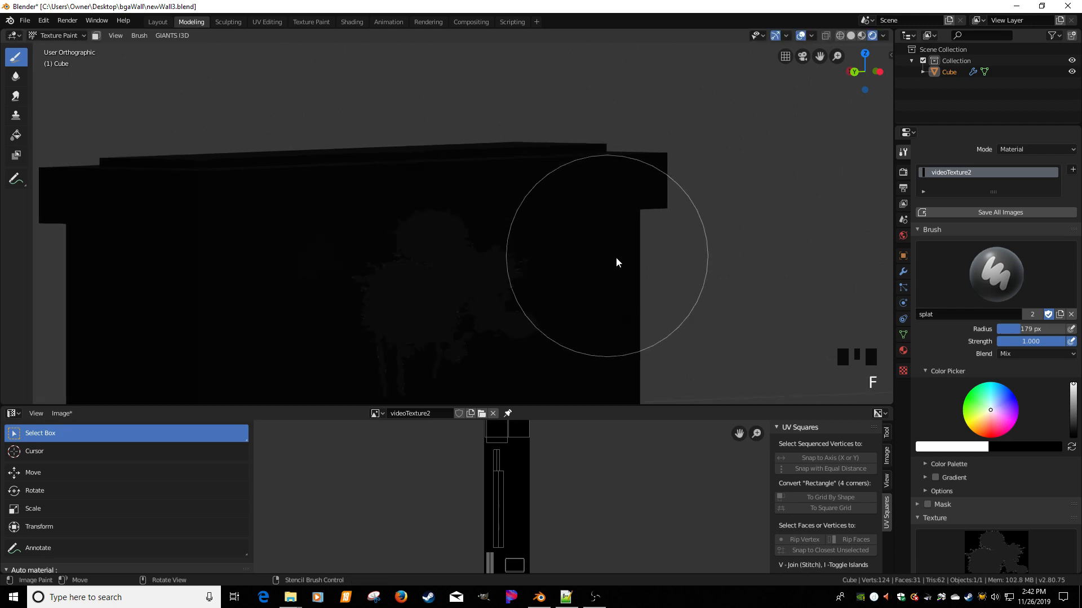
pyautogui.moveTo(483, 292)
pyautogui.mouseDown()
pyautogui.moveTo(448, 262)
pyautogui.moveTo(365, 369)
pyautogui.moveTo(487, 268)
pyautogui.moveTo(405, 292)
pyautogui.moveTo(524, 300)
pyautogui.mouseUp()
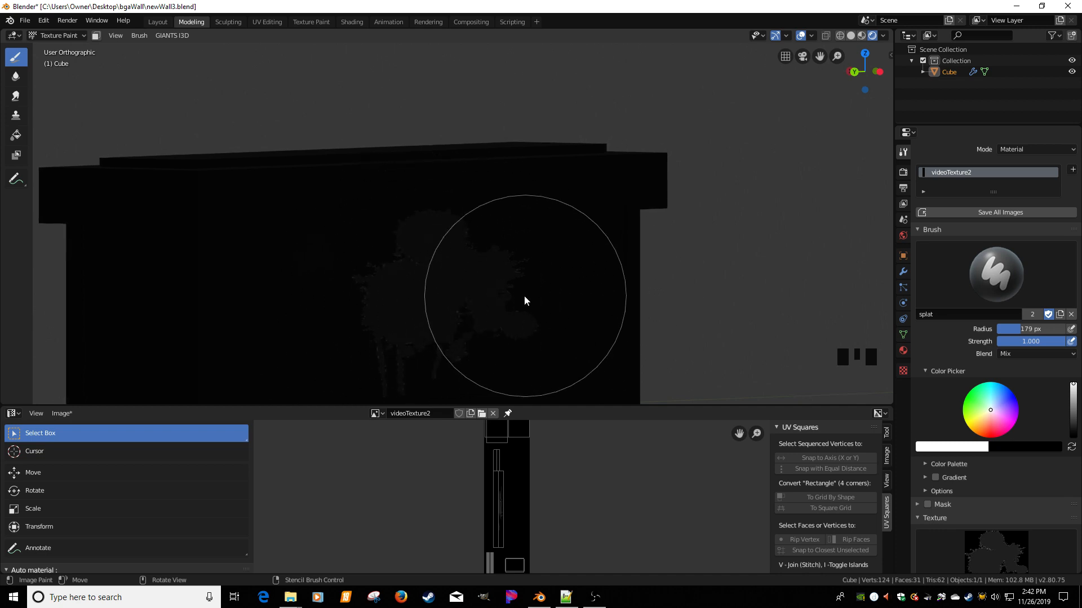
pyautogui.moveTo(524, 300)
pyautogui.mouseDown(button='right')
pyautogui.moveTo(566, 309)
pyautogui.moveTo(724, 295)
pyautogui.mouseUp(button='right')
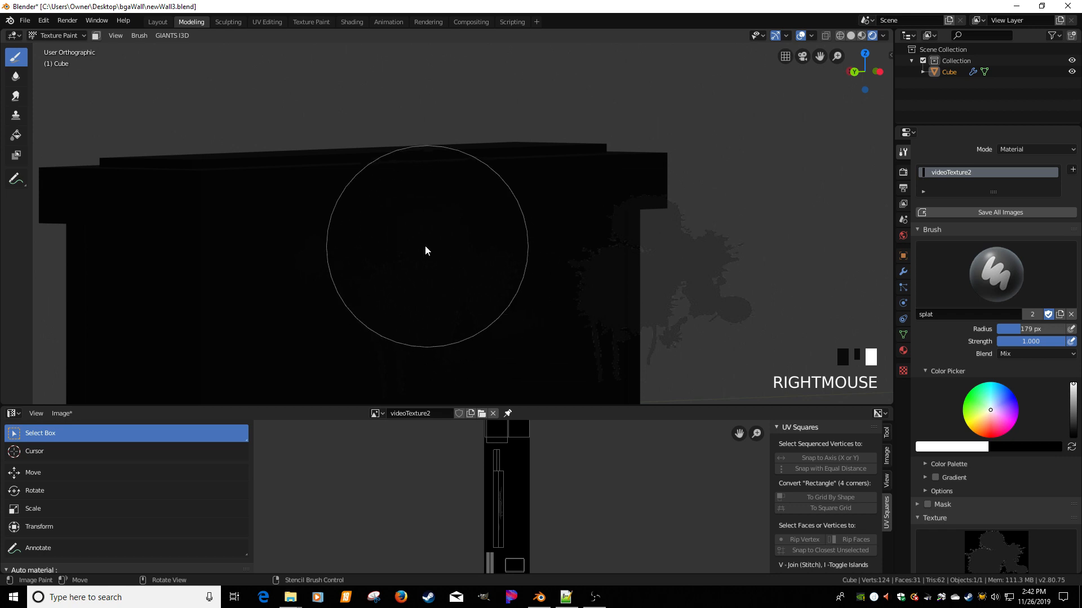
pyautogui.moveTo(426, 250)
pyautogui.mouseDown(button='middle')
pyautogui.moveTo(413, 252)
pyautogui.moveTo(424, 271)
pyautogui.moveTo(406, 256)
pyautogui.moveTo(417, 242)
pyautogui.mouseUp(button='middle')
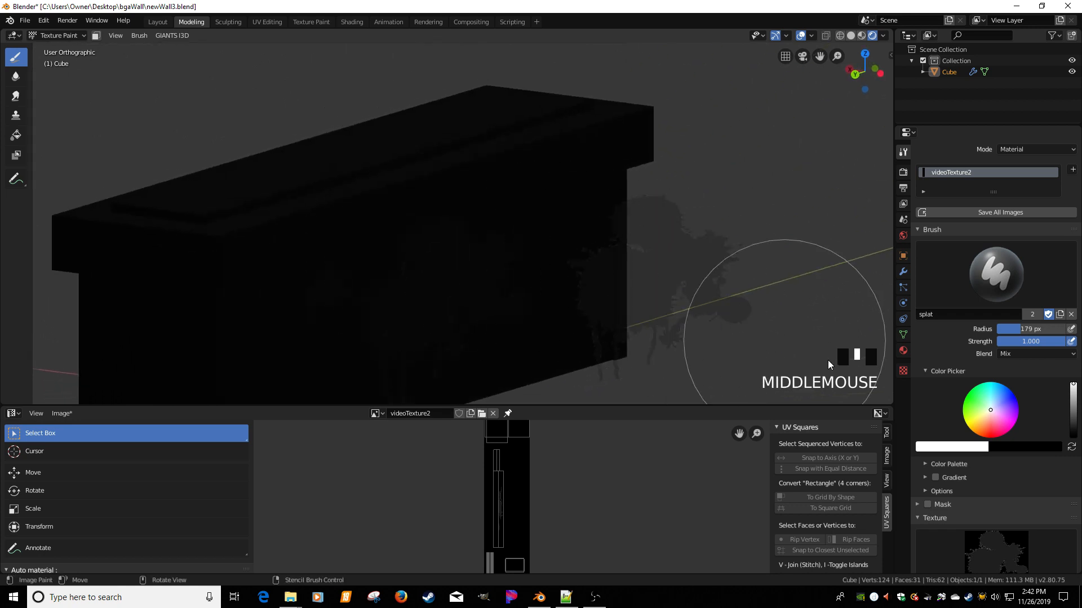
# Place the splat stencil over the wall's top surface and rotate it by 11.7°
pyautogui.scroll(-5, 984, 495)
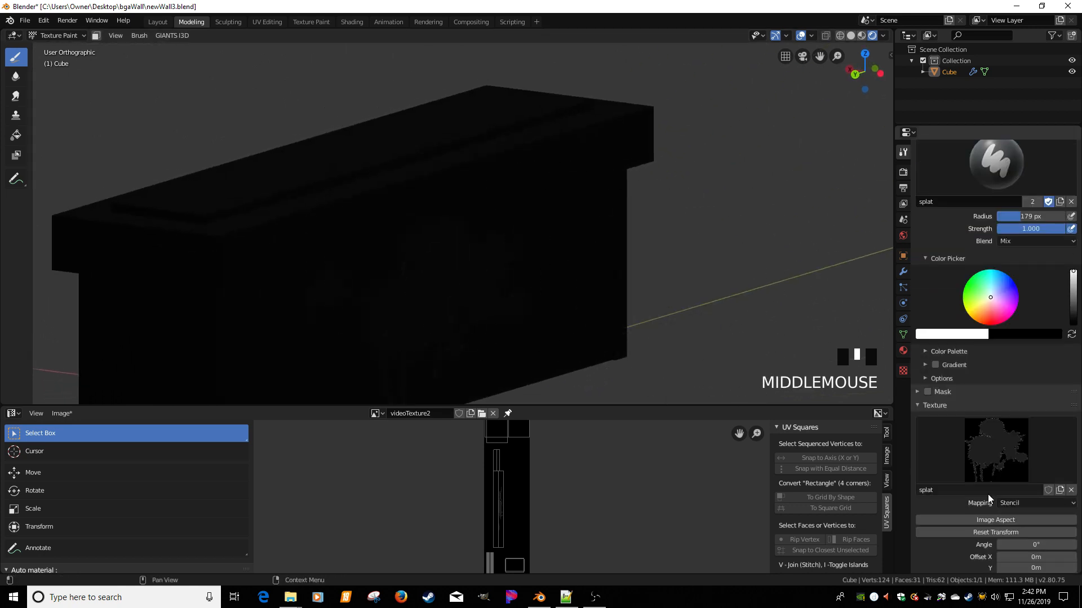
pyautogui.moveTo(482, 267); pyautogui.dragTo(513, 287, button='middle')
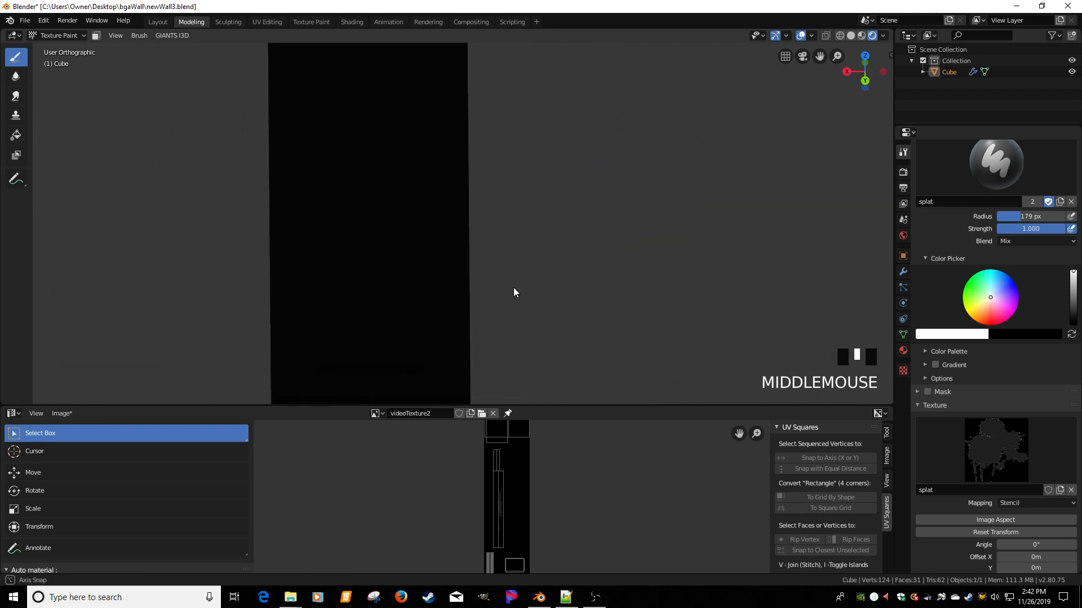
pyautogui.moveTo(419, 231)
pyautogui.mouseDown(button='right')
pyautogui.moveTo(362, 199)
pyautogui.moveTo(97, 134)
pyautogui.mouseUp(button='right')
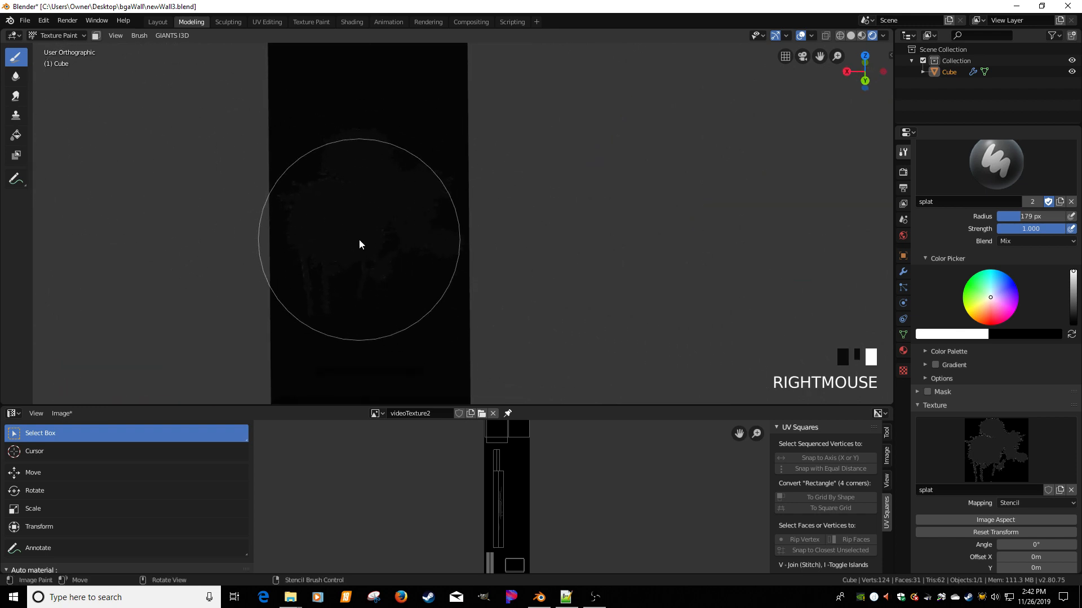
pyautogui.moveTo(360, 241)
pyautogui.keyDown('ctrl'); pyautogui.mouseDown(button='right')
pyautogui.moveTo(331, 242)
pyautogui.moveTo(389, 234)
pyautogui.moveTo(314, 233)
pyautogui.moveTo(402, 222)
pyautogui.moveTo(357, 178)
pyautogui.moveTo(362, 233)
pyautogui.mouseUp(button='right'); pyautogui.keyUp('ctrl')
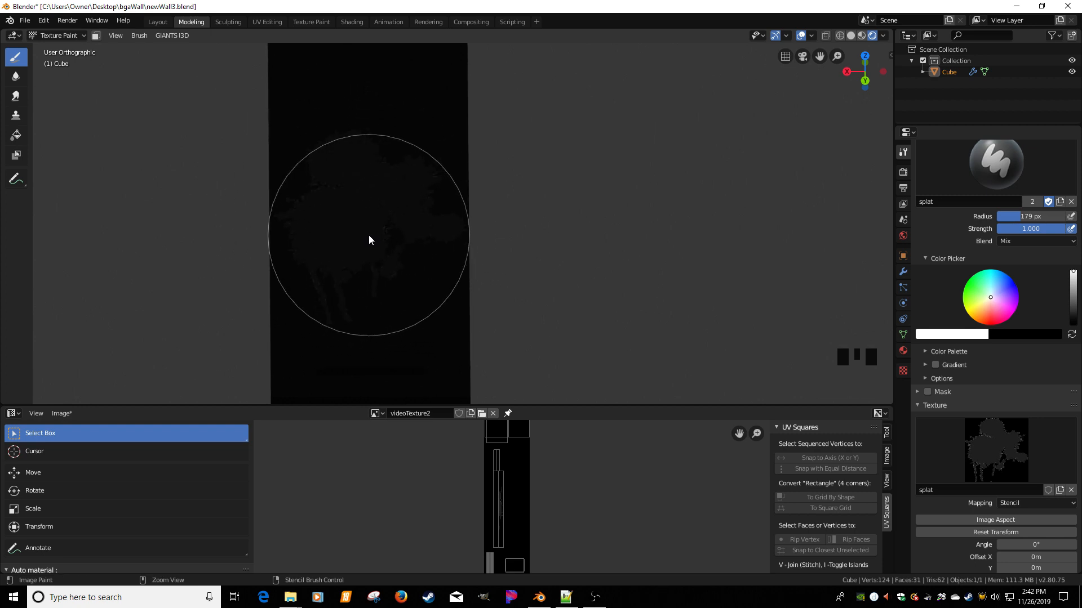
# Reset the stencil's texture angle to 0°
pyautogui.scroll(-2, 983, 502)
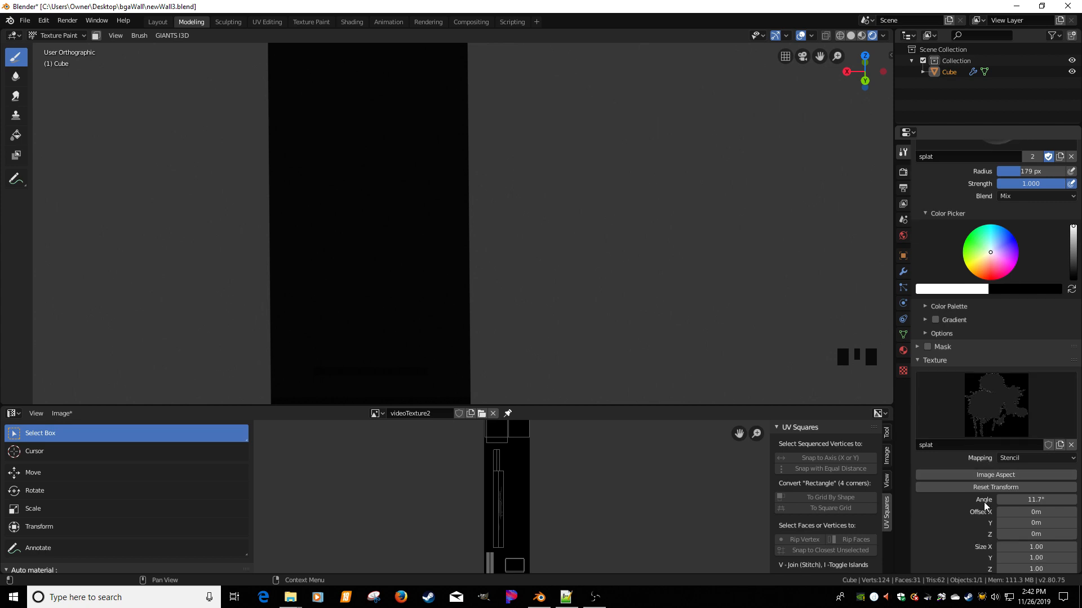
pyautogui.scroll(-3, 984, 502)
pyautogui.click(1045, 433)
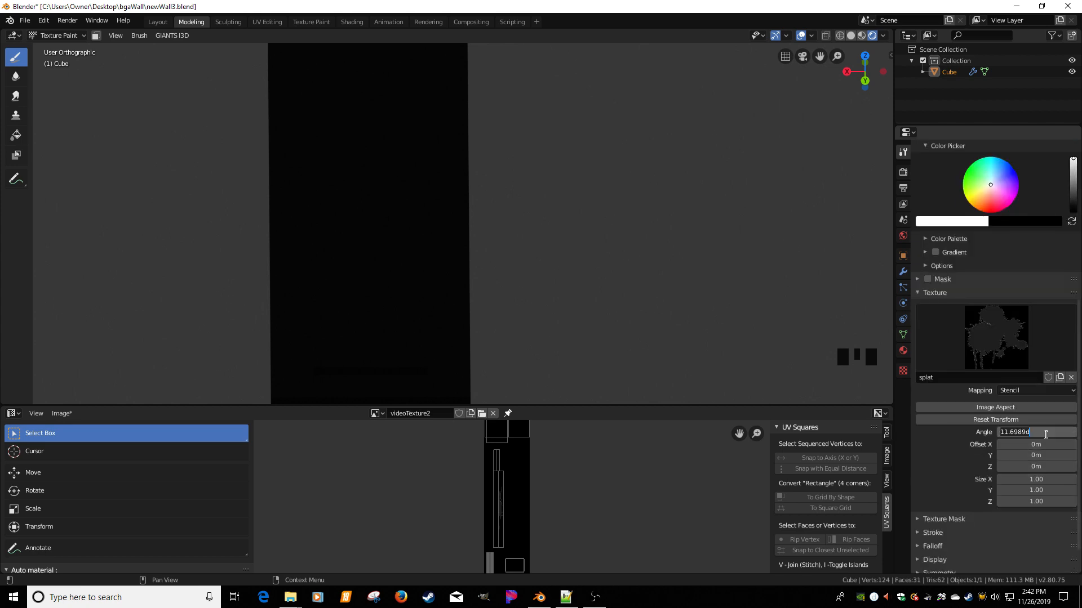
pyautogui.write('0')
pyautogui.press('Return')
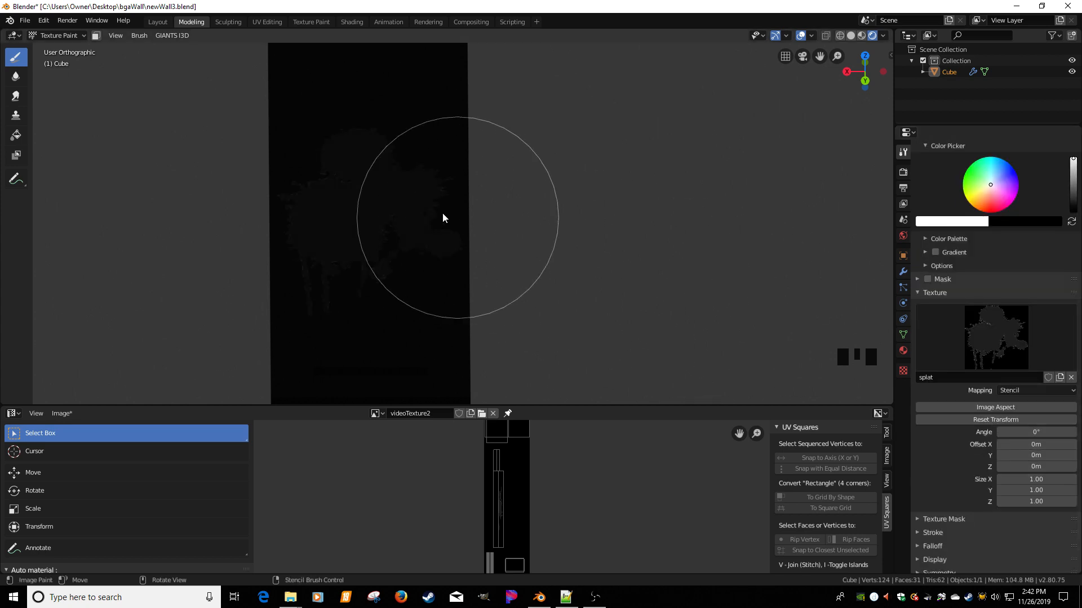
# Enlarge the splat stencil well beyond the wall's width and paint through it along the top surface
pyautogui.moveTo(391, 232)
pyautogui.keyDown('shift'); pyautogui.mouseDown(button='right')
pyautogui.moveTo(345, 232)
pyautogui.moveTo(411, 239)
pyautogui.moveTo(393, 209)
pyautogui.moveTo(404, 259)
pyautogui.mouseUp(button='right'); pyautogui.keyUp('shift')
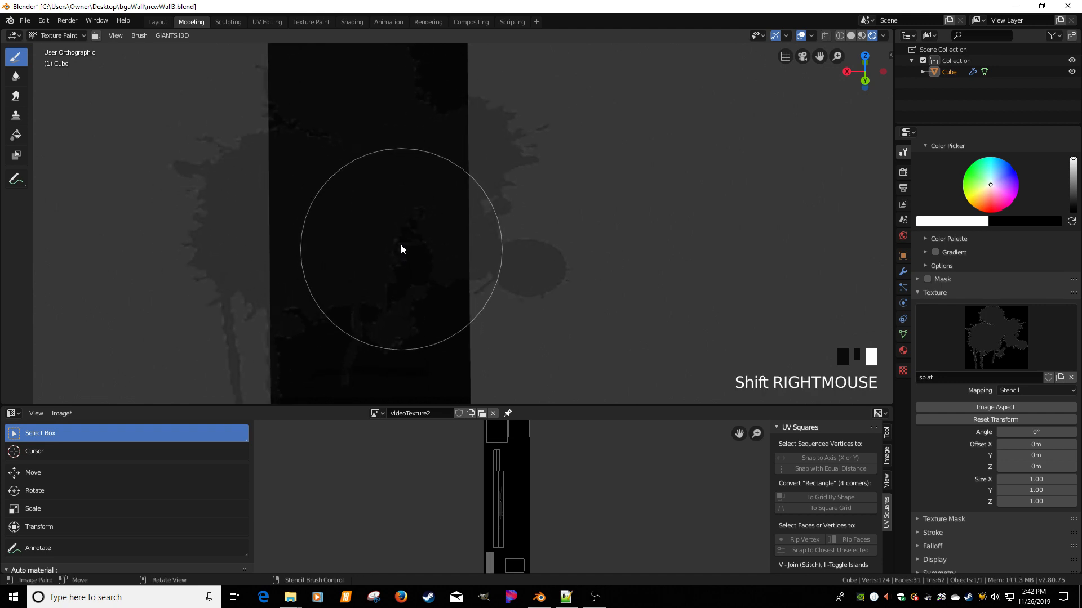
pyautogui.scroll(-4, 394, 220)
pyautogui.scroll(1, 394, 224)
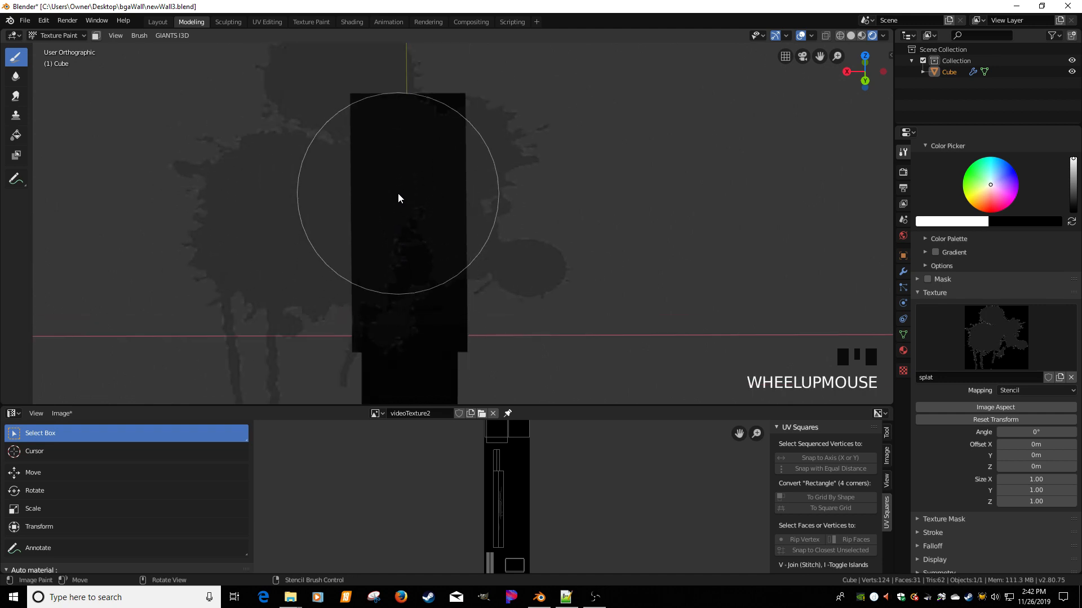
pyautogui.moveTo(397, 194)
pyautogui.mouseDown()
pyautogui.moveTo(424, 192)
pyautogui.moveTo(415, 295)
pyautogui.moveTo(398, 138)
pyautogui.mouseUp()
# Shrink the splat stencil to fit the wall's end face, place it there and paint a splat
pyautogui.moveTo(399, 138)
pyautogui.mouseDown(button='middle')
pyautogui.moveTo(401, 217)
pyautogui.moveTo(442, 204)
pyautogui.moveTo(473, 222)
pyautogui.moveTo(544, 225)
pyautogui.mouseUp(button='middle')
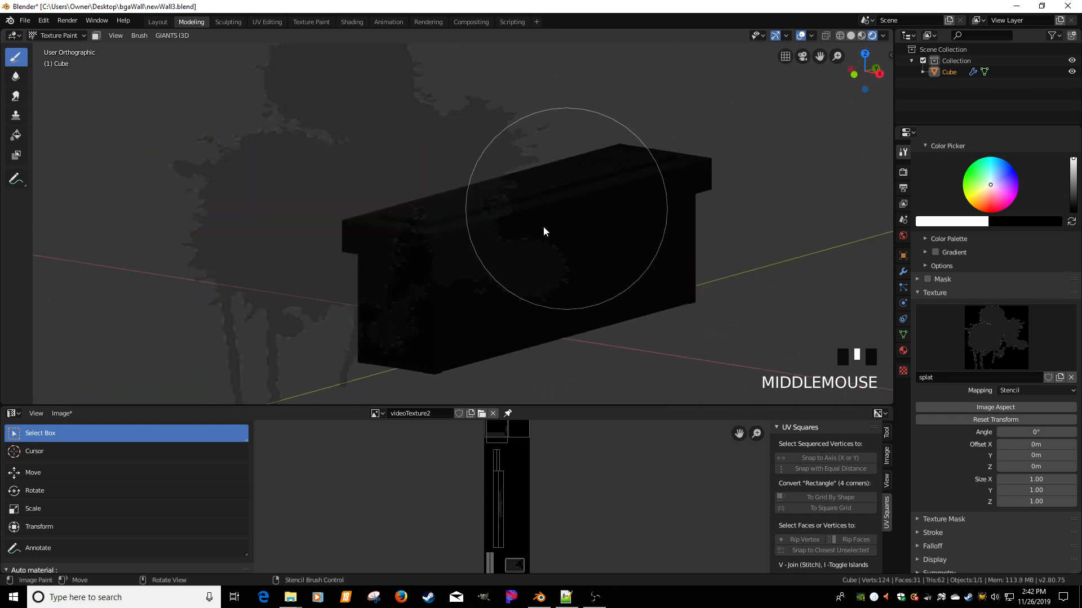
pyautogui.keyDown('shift'); pyautogui.moveTo(543, 225); pyautogui.dragTo(419, 285, button='right'); pyautogui.keyUp('shift')
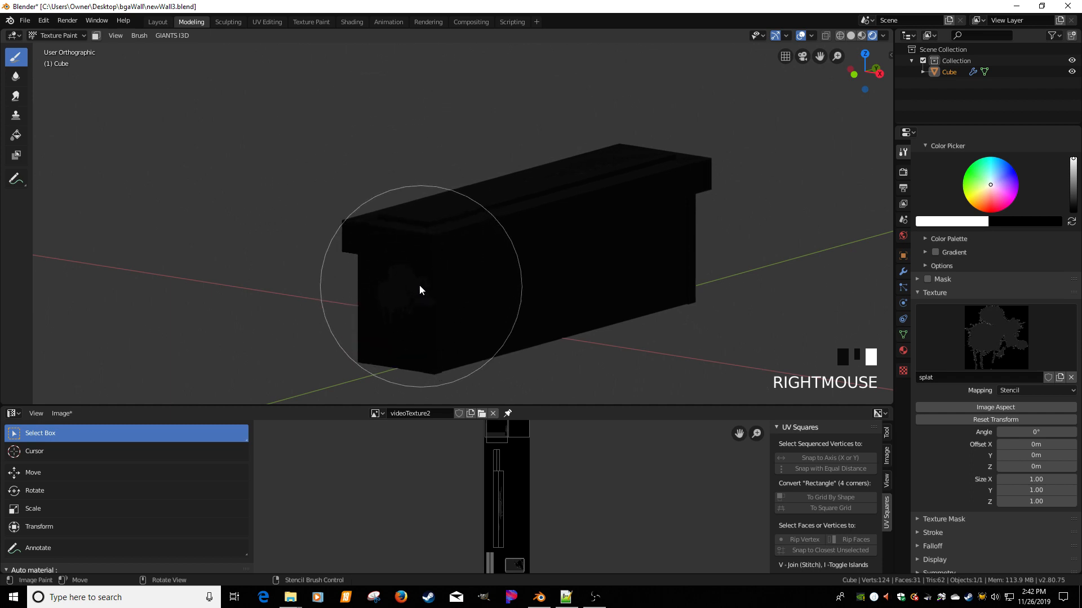
pyautogui.moveTo(419, 285)
pyautogui.keyDown('shift'); pyautogui.mouseDown(button='middle')
pyautogui.moveTo(472, 258)
pyautogui.moveTo(459, 261)
pyautogui.moveTo(517, 251)
pyautogui.moveTo(524, 266)
pyautogui.mouseUp(button='middle'); pyautogui.keyUp('shift')
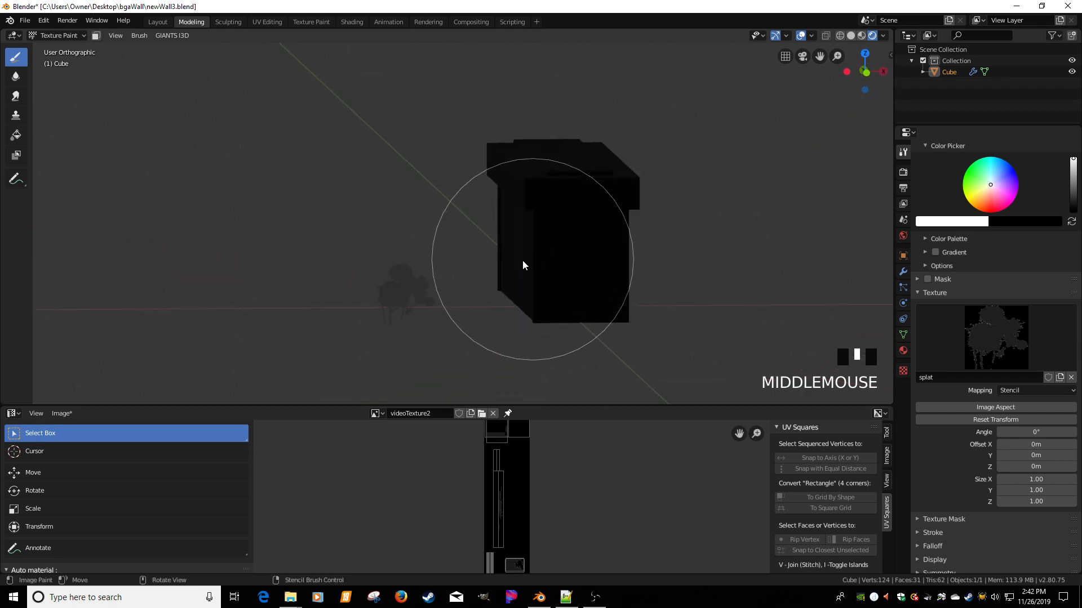
pyautogui.moveTo(524, 266); pyautogui.dragTo(665, 236, button='right')
pyautogui.click(614, 278)
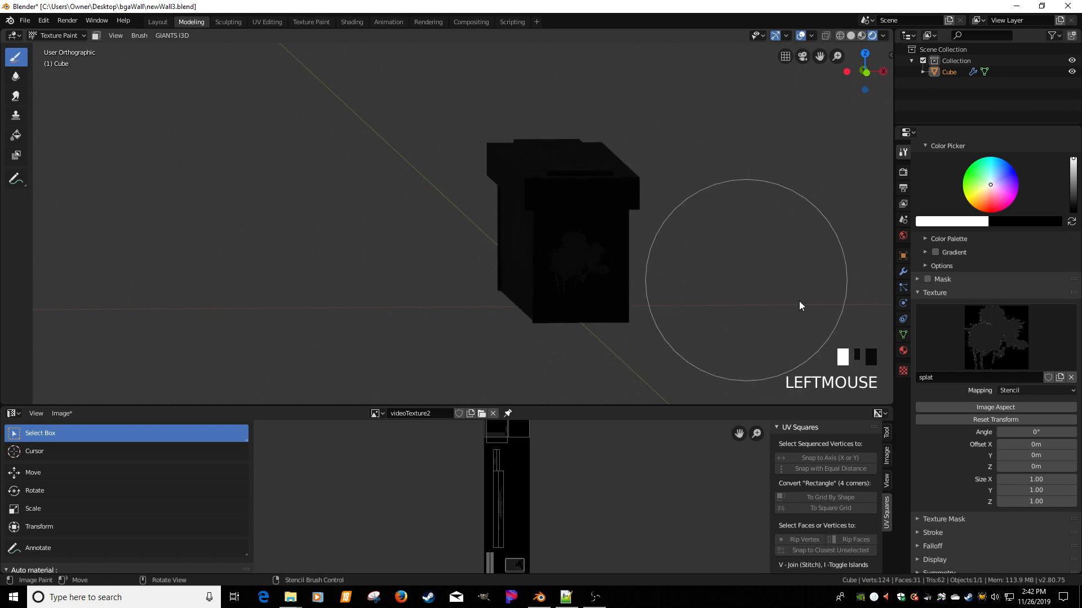
# Set the brush texture mapping to View Plane and paint on the wall's long side with a smaller brush
pyautogui.click(1026, 392)
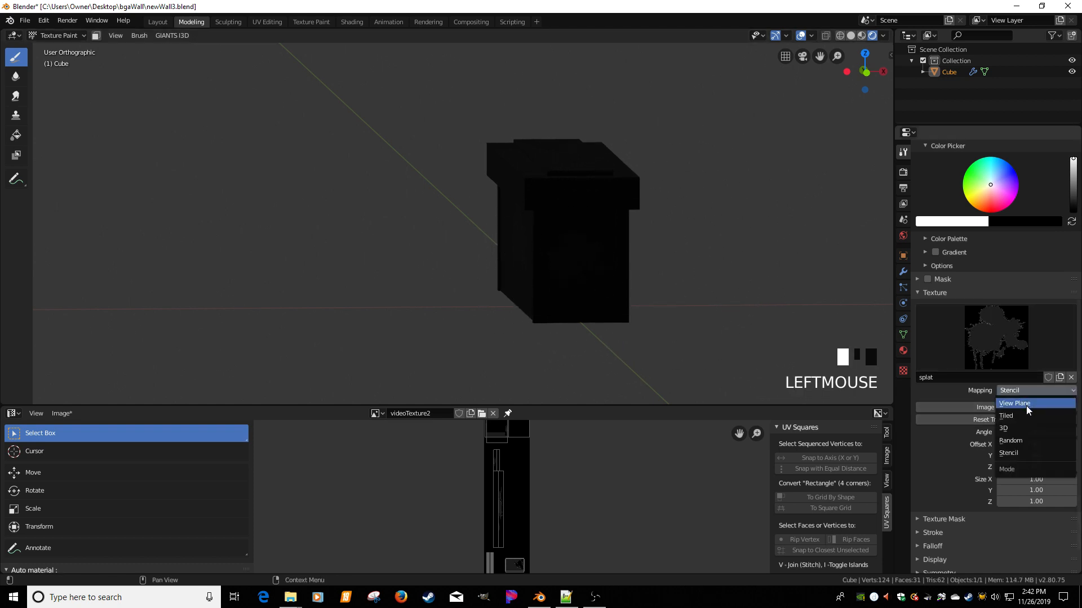
pyautogui.click(1026, 406)
pyautogui.moveTo(678, 329); pyautogui.dragTo(660, 320, button='middle')
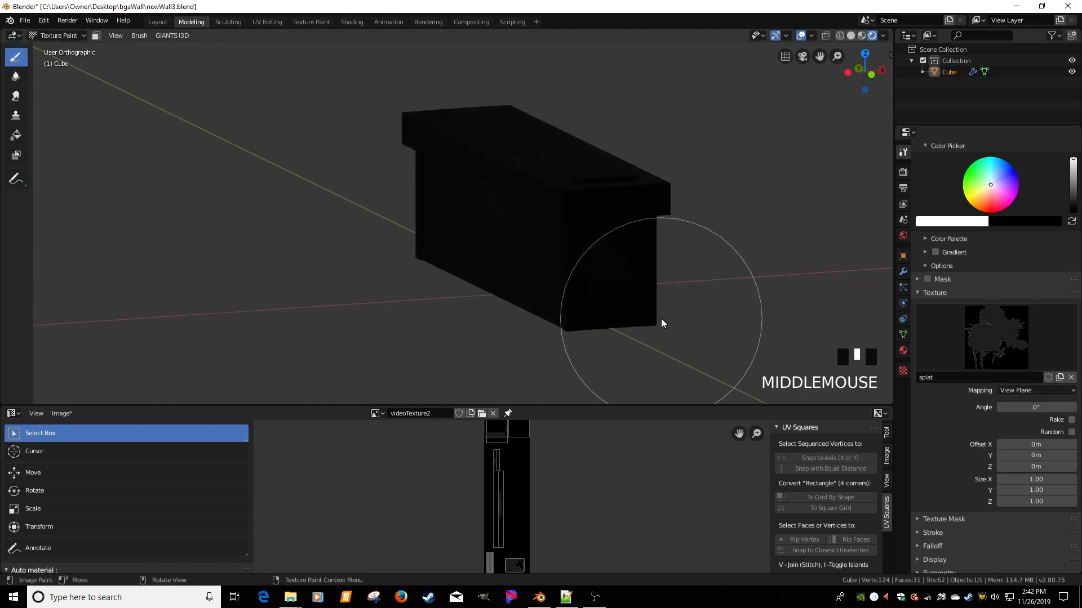
pyautogui.rightClick(661, 319)
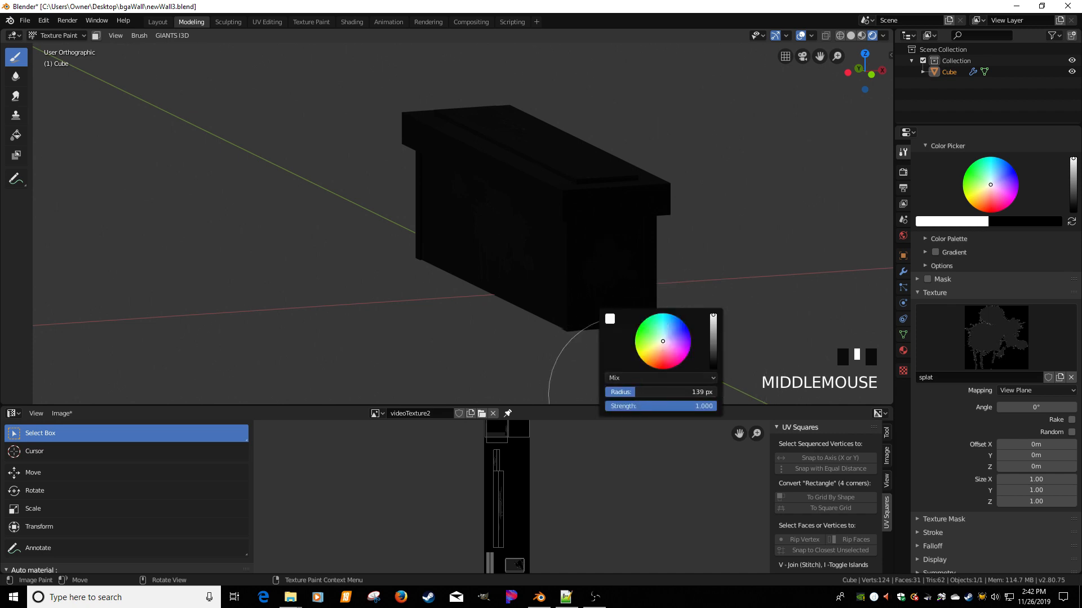
pyautogui.moveTo(661, 319); pyautogui.dragTo(524, 266, button='middle')
pyautogui.click(524, 266)
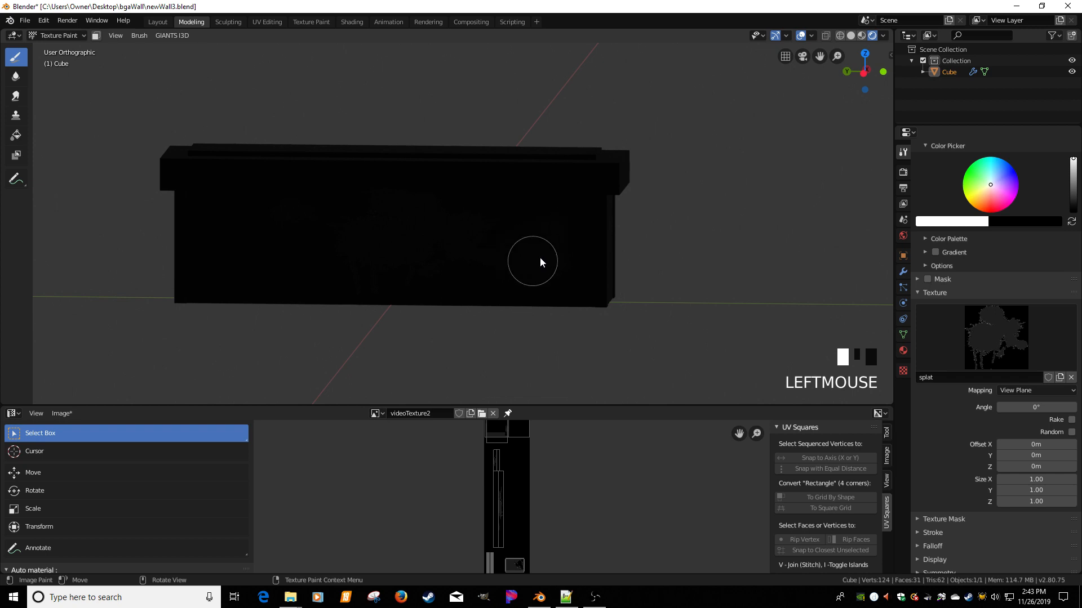
# Set the brush texture mapping to Tiled and paint repeated splats on the wall's long side
pyautogui.scroll(5, 552, 254)
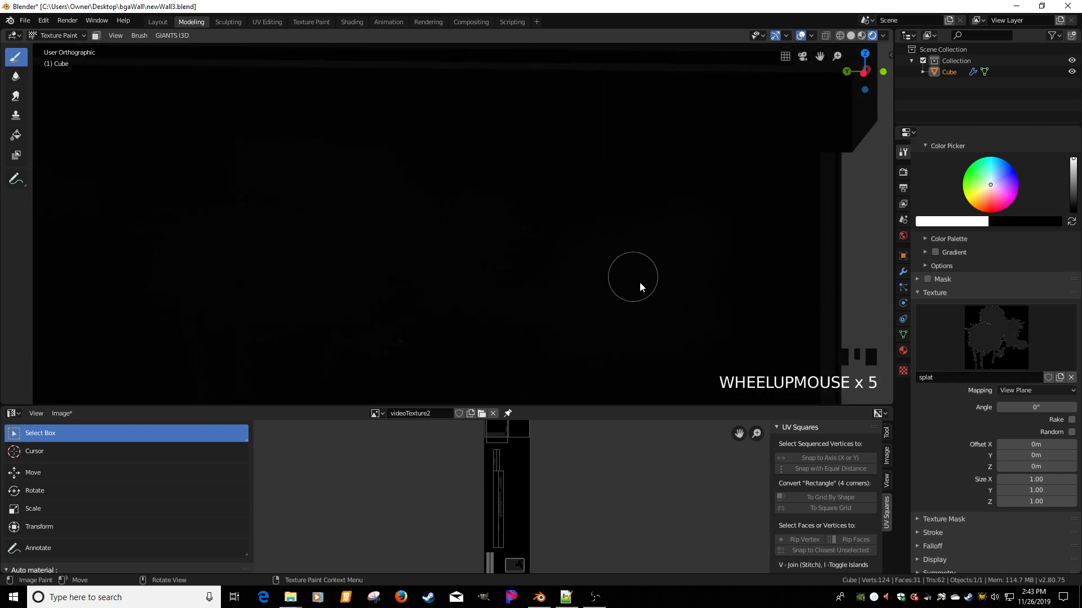
pyautogui.click(1022, 391)
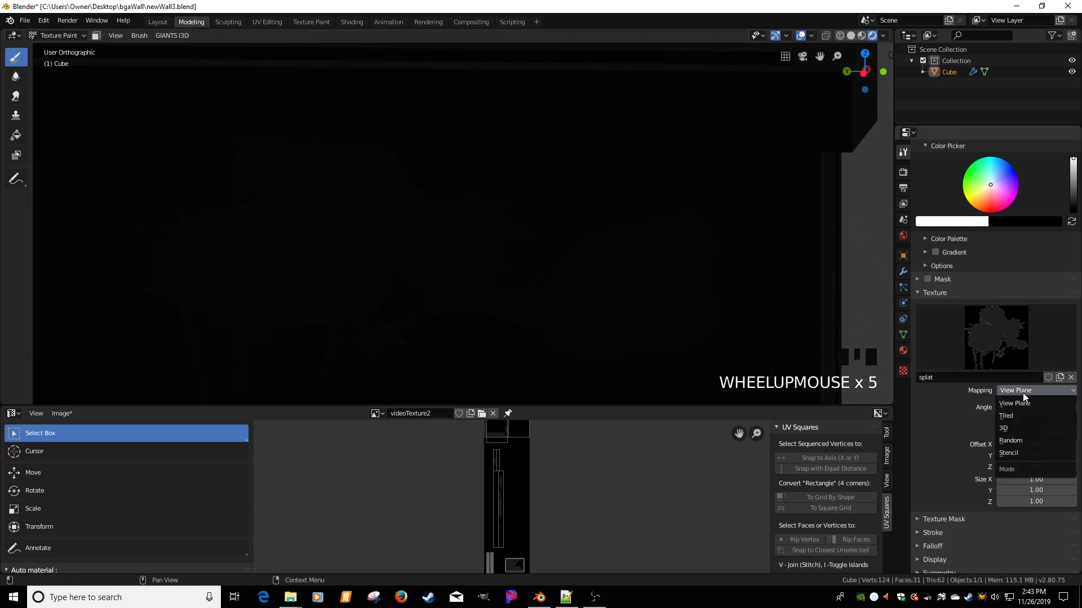
pyautogui.click(1020, 415)
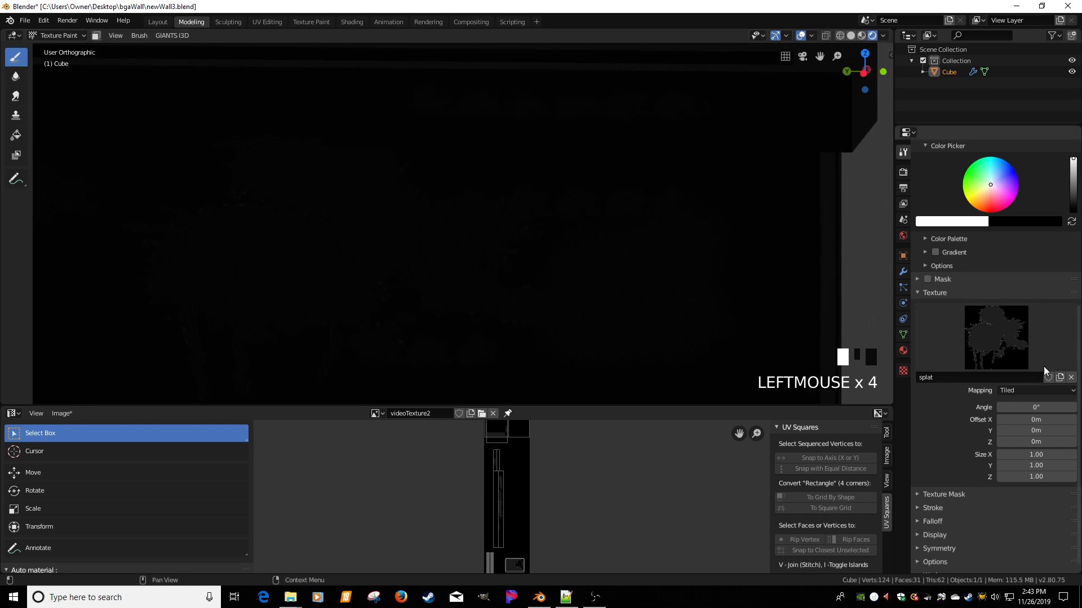
# Try the 3D texture mapping on the wall's long side and undo the stroke
pyautogui.click(1040, 391)
pyautogui.click(1009, 428)
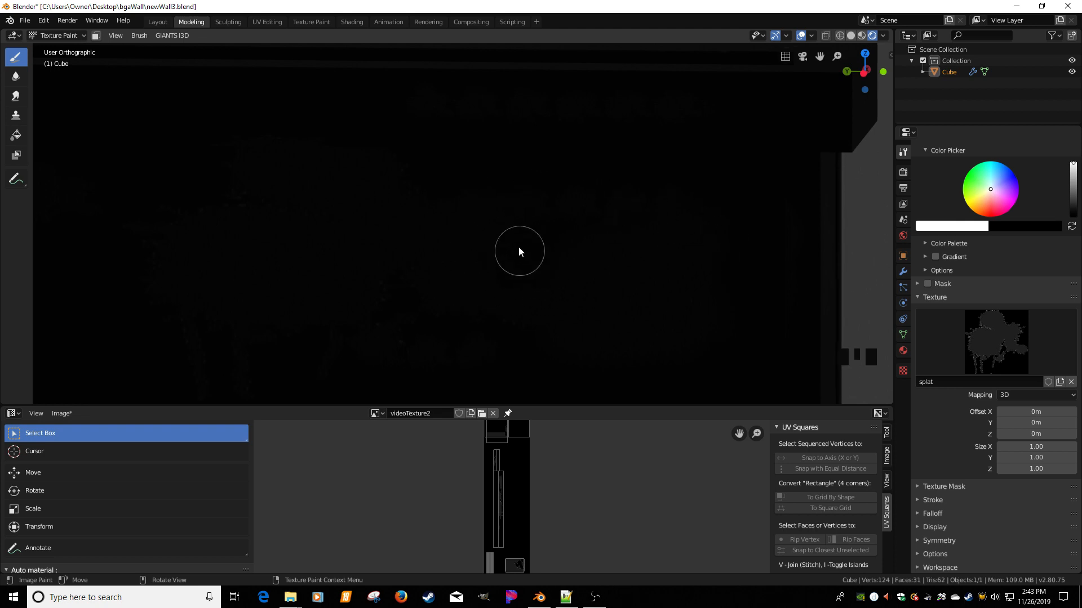
pyautogui.hotkey('ctrl', 'z')
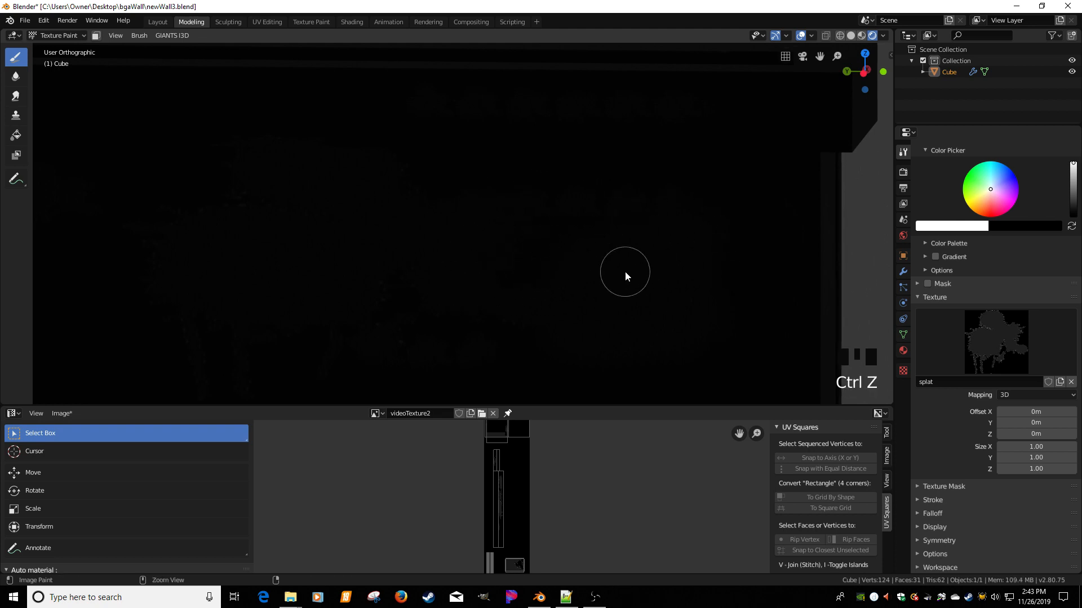
# Set the brush texture mapping to Random and paint splats on the wall's long side
pyautogui.click(1006, 396)
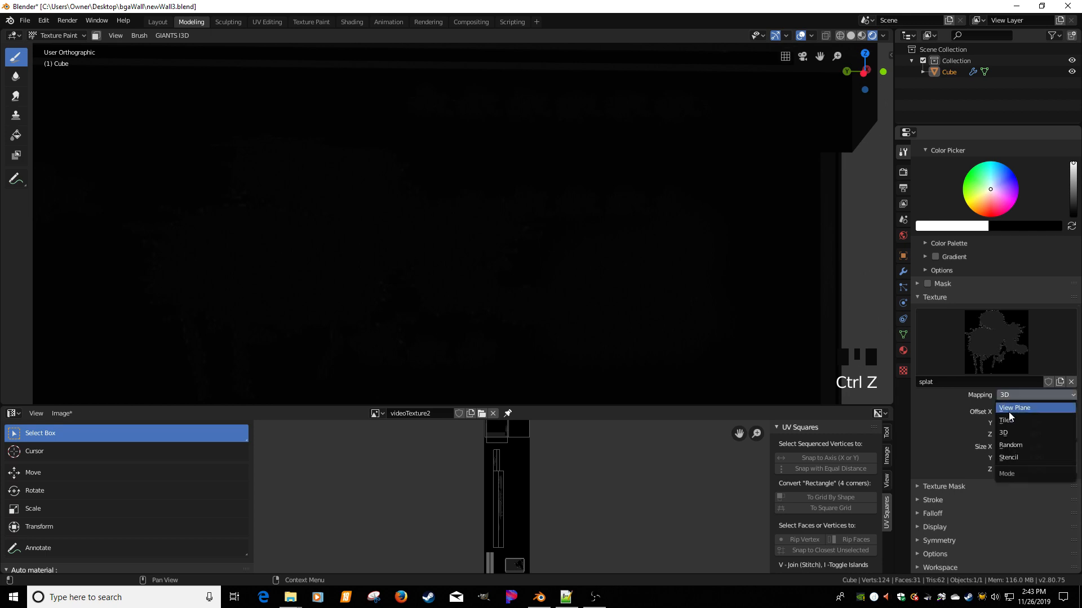
pyautogui.click(1011, 445)
pyautogui.doubleClick(507, 203)
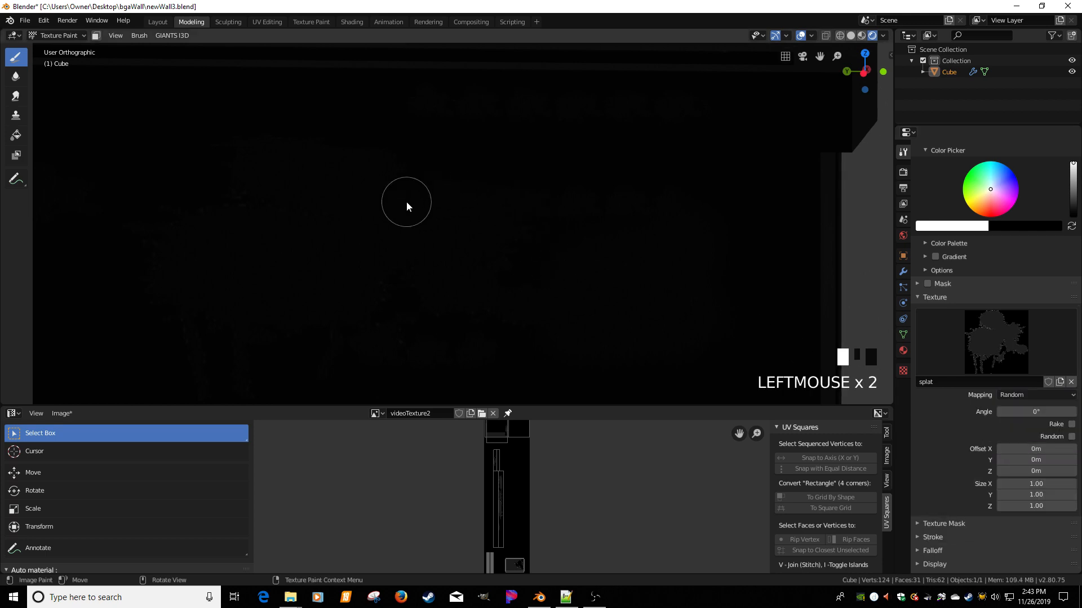
pyautogui.moveTo(169, 332); pyautogui.dragTo(89, 280)
# Paint randomly mapped splats on the wall's top surface
pyautogui.moveTo(137, 339); pyautogui.dragTo(364, 282, button='middle')
pyautogui.scroll(-6, 169, 316)
pyautogui.click(316, 286)
pyautogui.click(362, 210)
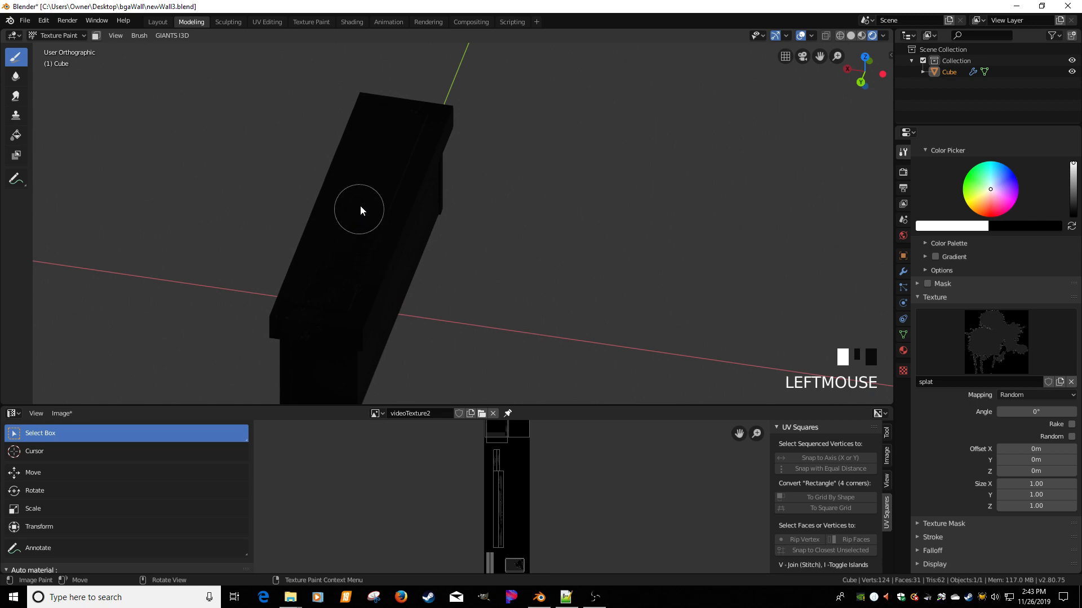
# Paint further randomly mapped splats on the wall's top and long side
pyautogui.moveTo(362, 210); pyautogui.dragTo(387, 255, button='middle')
pyautogui.click(387, 255)
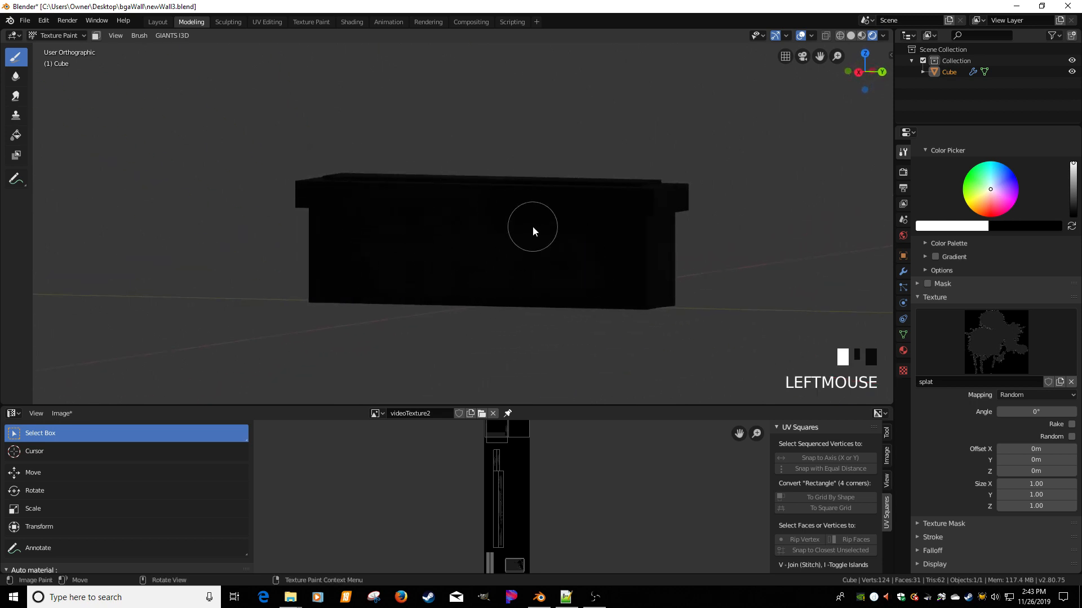
pyautogui.click(458, 241)
pyautogui.moveTo(457, 241); pyautogui.dragTo(498, 223, button='middle')
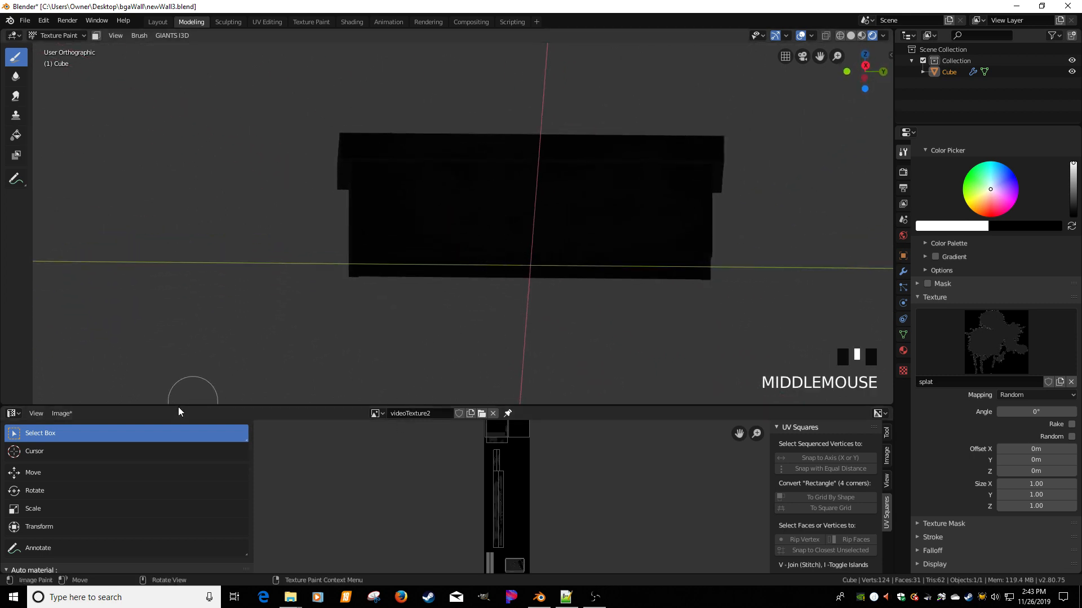
# Save the painted texture image as videoTexture2.png in the bgaWall folder
pyautogui.click(66, 417)
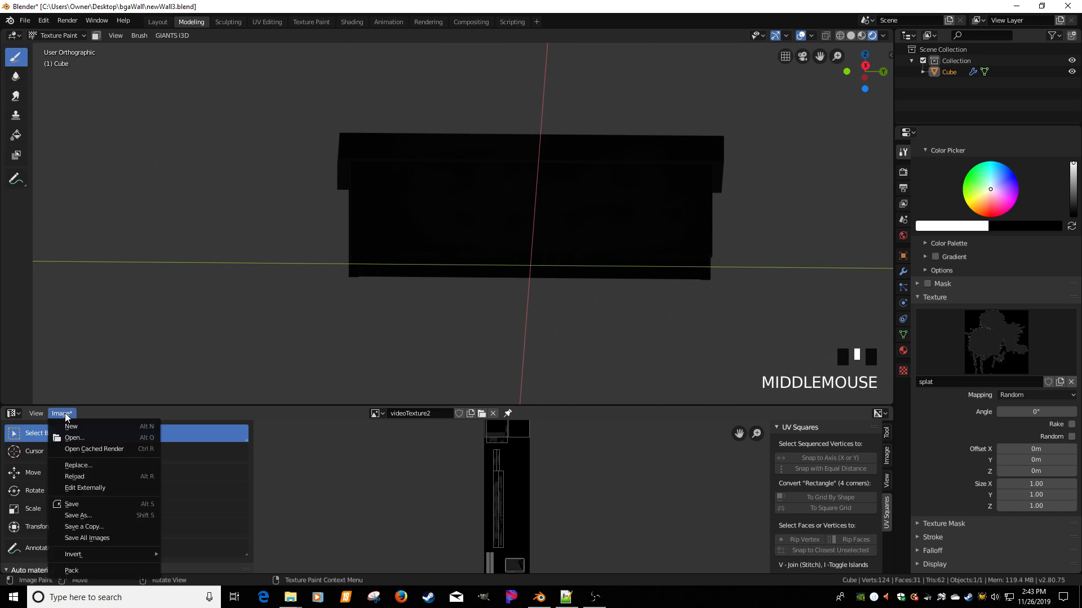
pyautogui.click(69, 517)
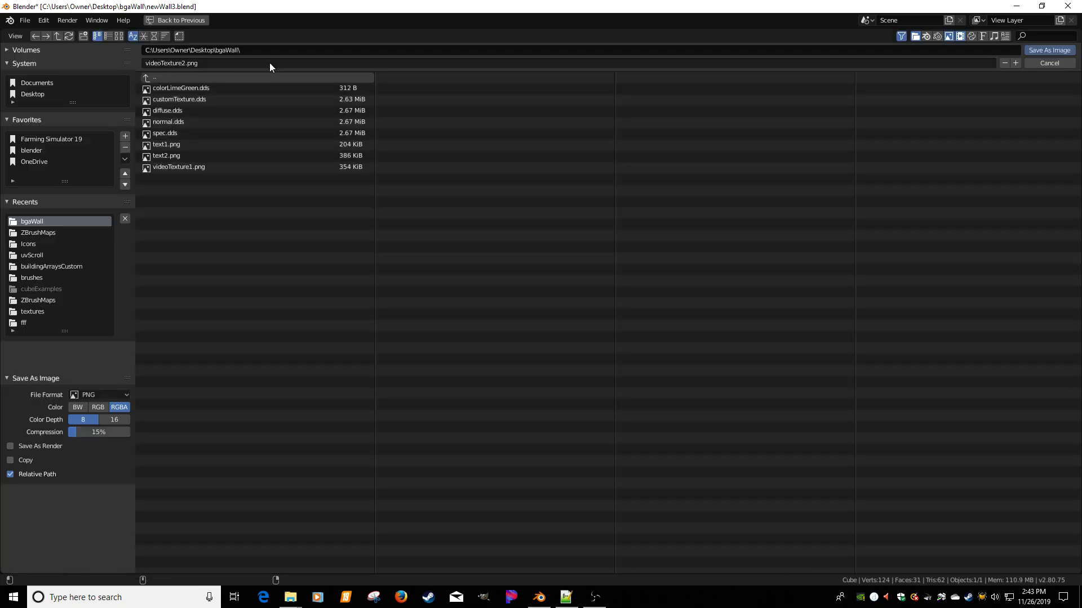
pyautogui.click(1043, 52)
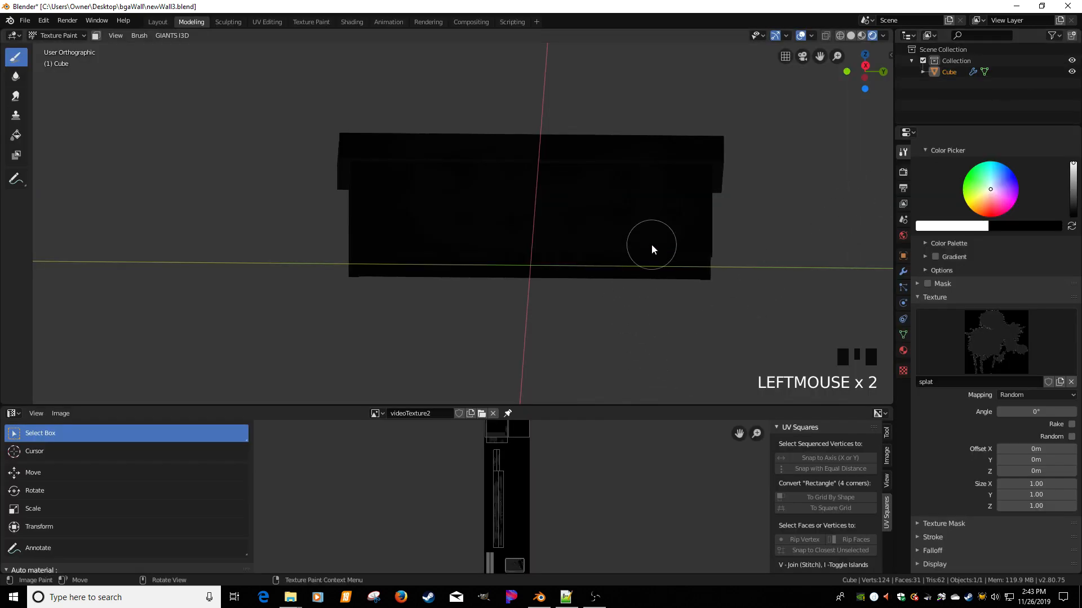
# Return the wall to Object Mode and show diffuse.dds in the image editor
pyautogui.moveTo(631, 275); pyautogui.dragTo(685, 339, button='middle')
pyautogui.scroll(2, 624, 294)
pyautogui.moveTo(624, 294); pyautogui.dragTo(649, 272, button='middle')
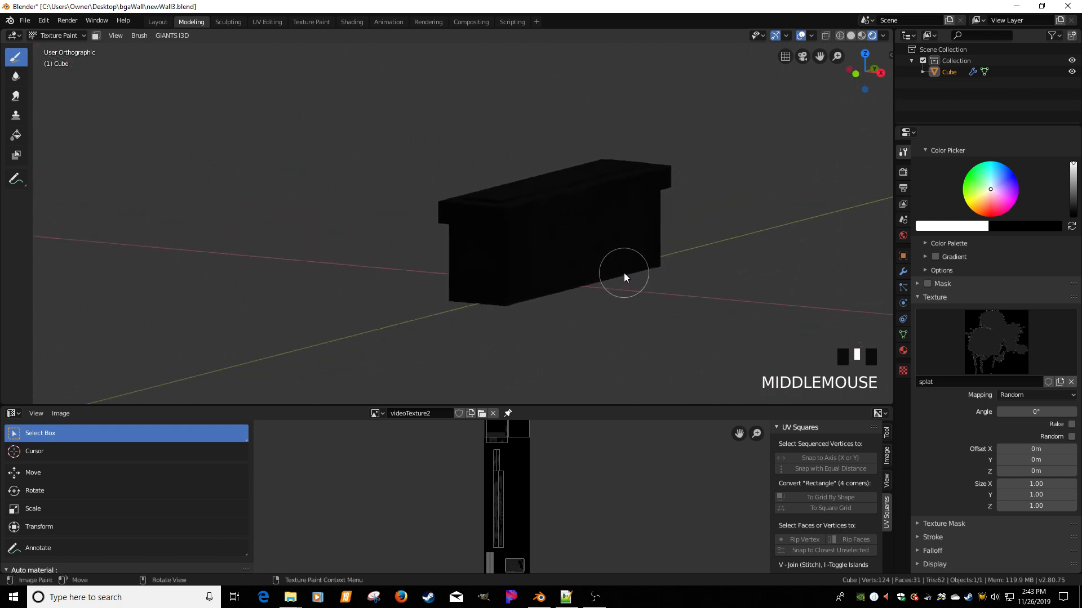
pyautogui.scroll(-2, 530, 481)
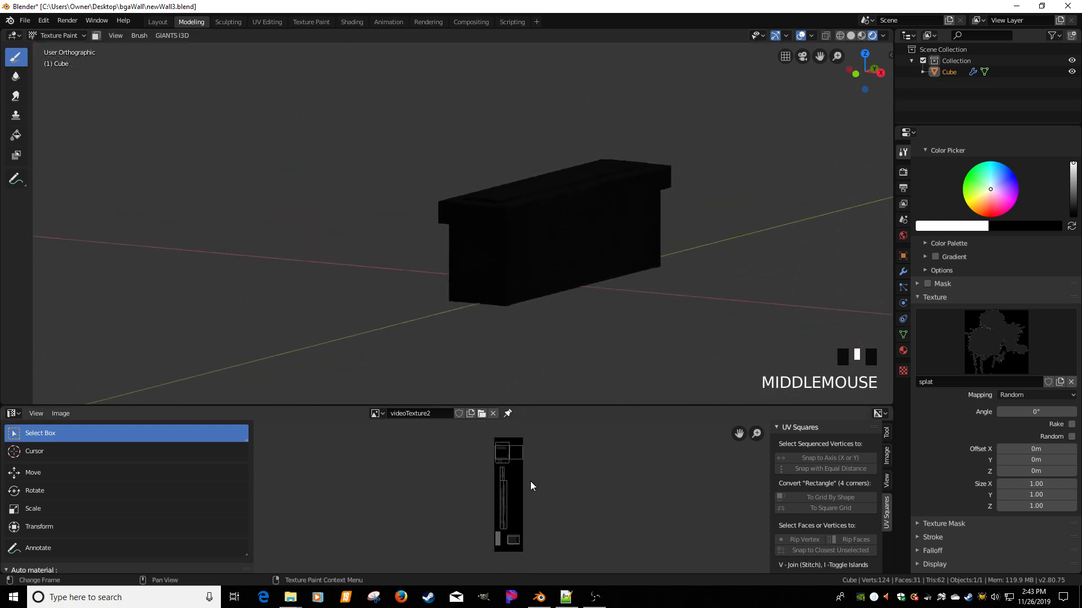
pyautogui.scroll(1, 536, 473)
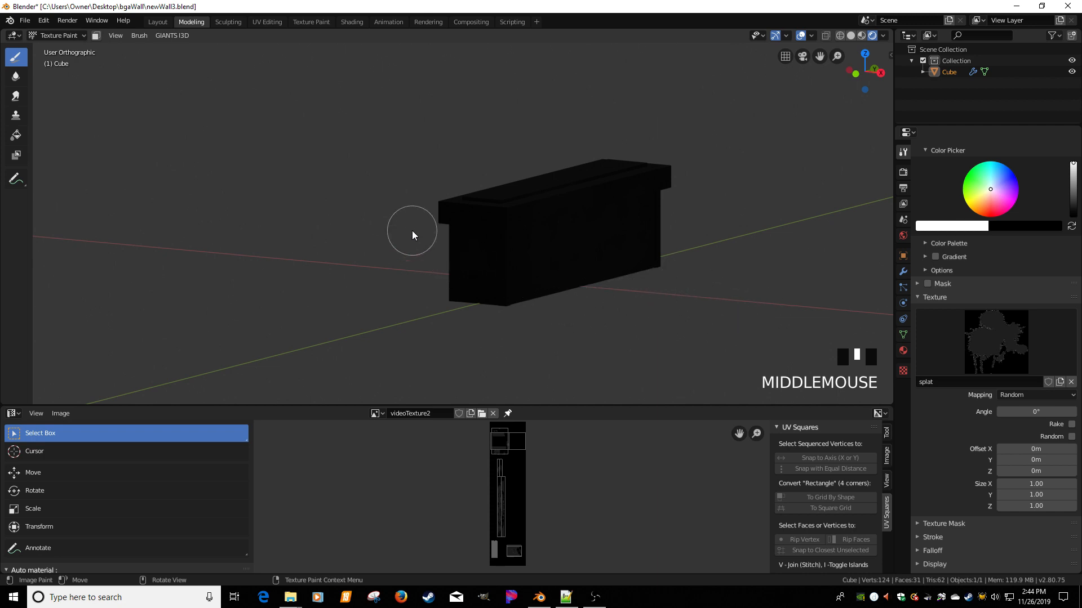
pyautogui.press('Tab')
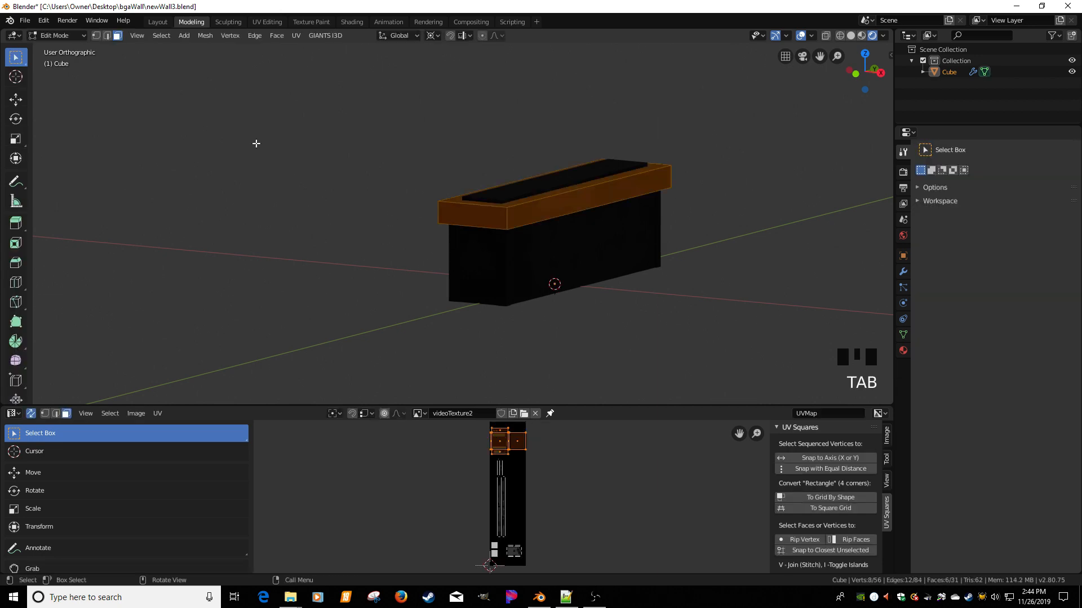
pyautogui.click(74, 35)
pyautogui.click(67, 49)
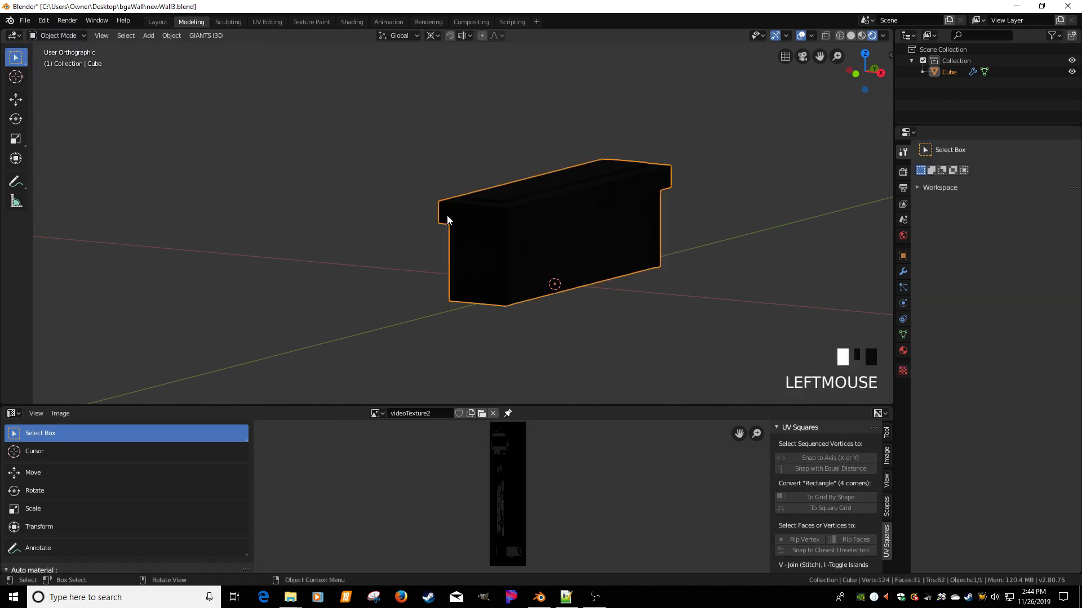
pyautogui.click(539, 281)
pyautogui.click(376, 414)
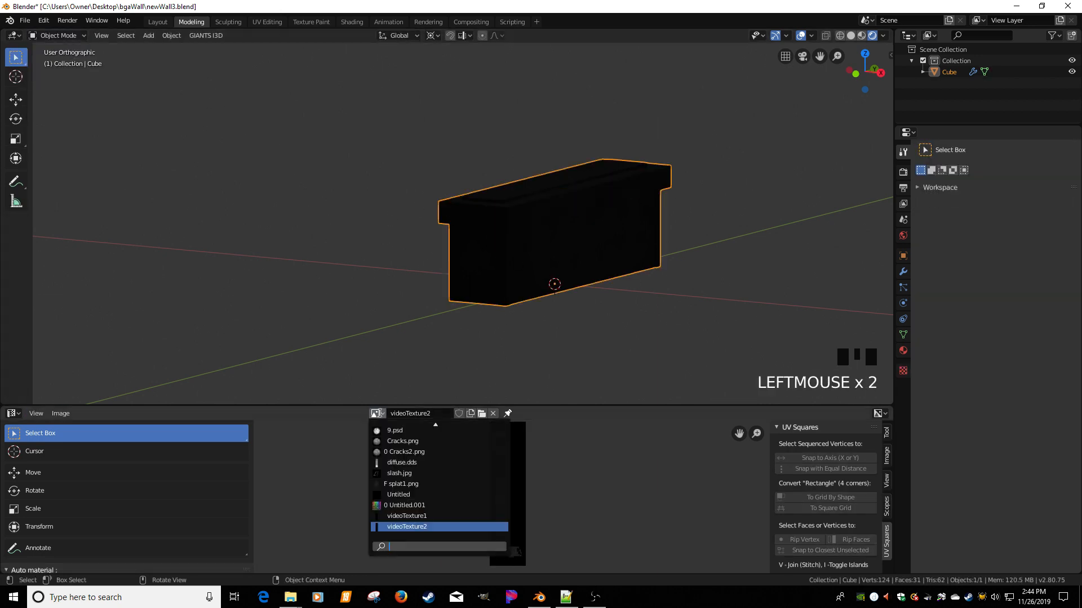
pyautogui.click(428, 450)
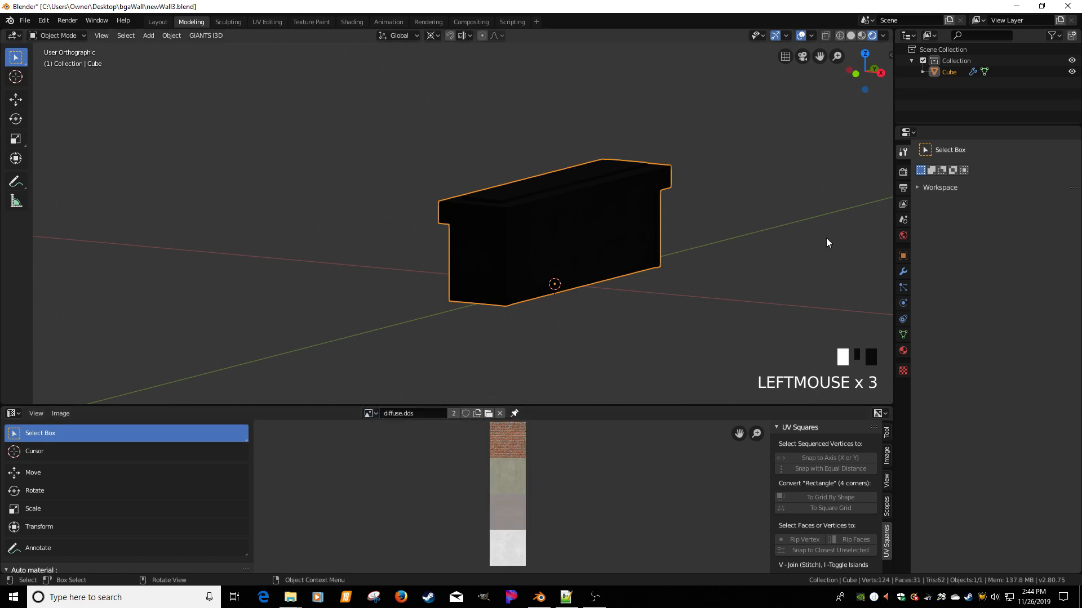
# Remove the wall's painted-texture material and assign a new default material instead
pyautogui.click(904, 350)
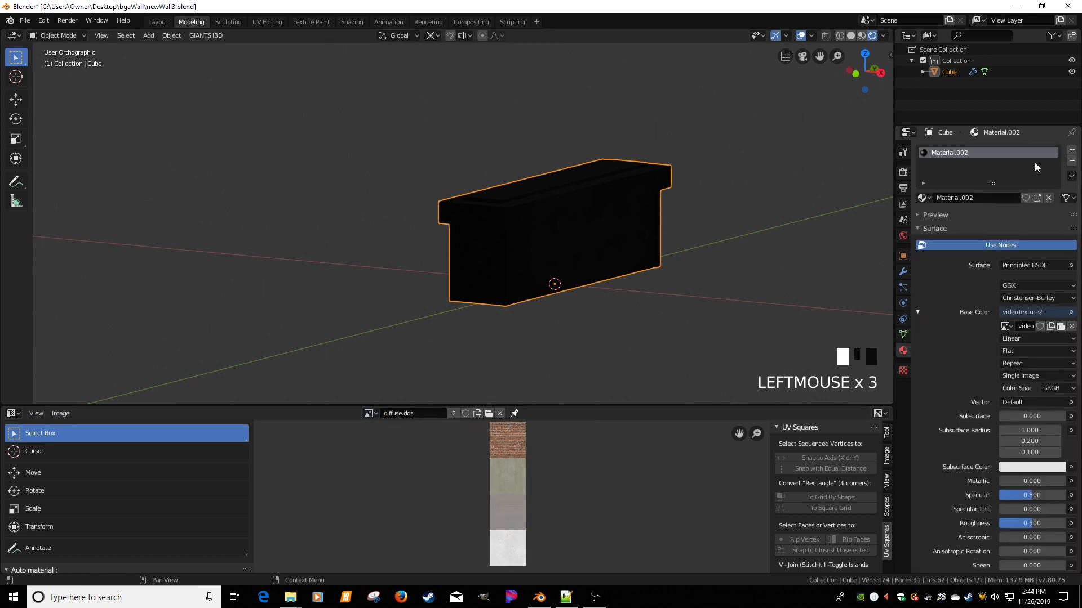
pyautogui.click(1071, 161)
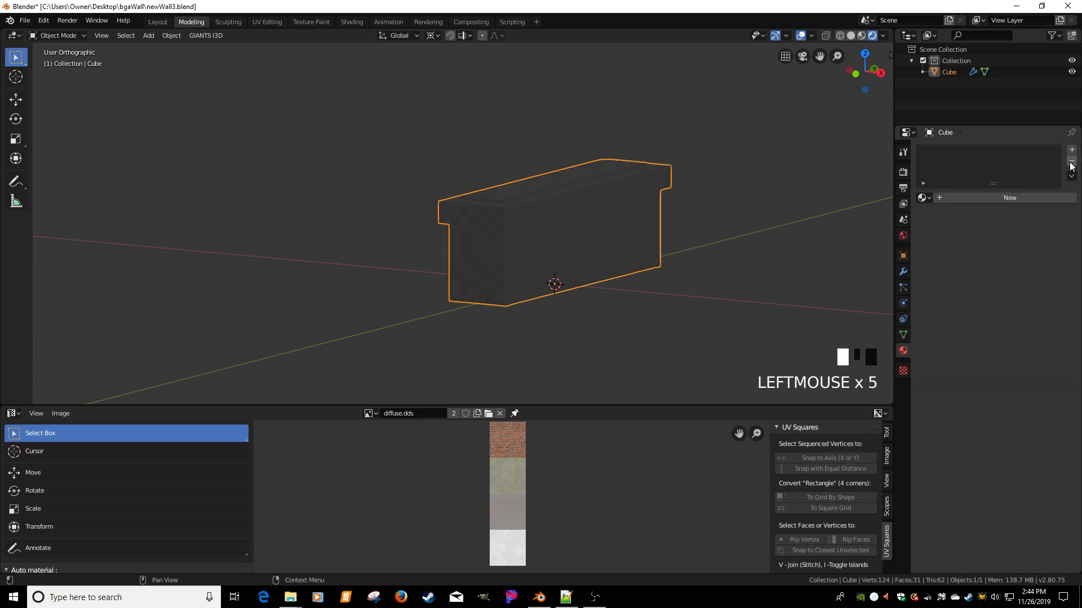
pyautogui.click(1037, 197)
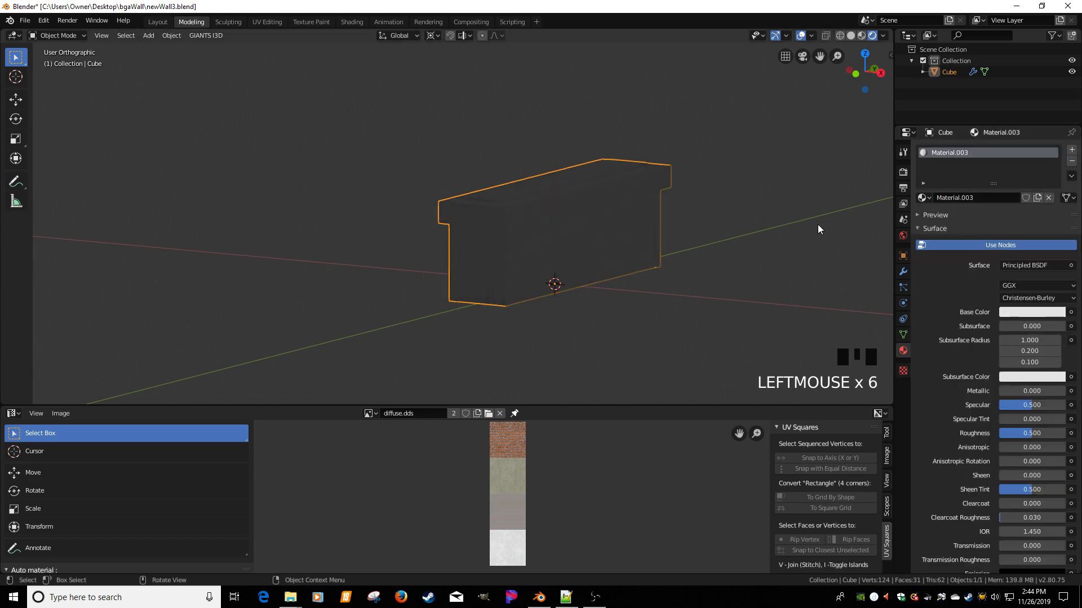
pyautogui.click(584, 233)
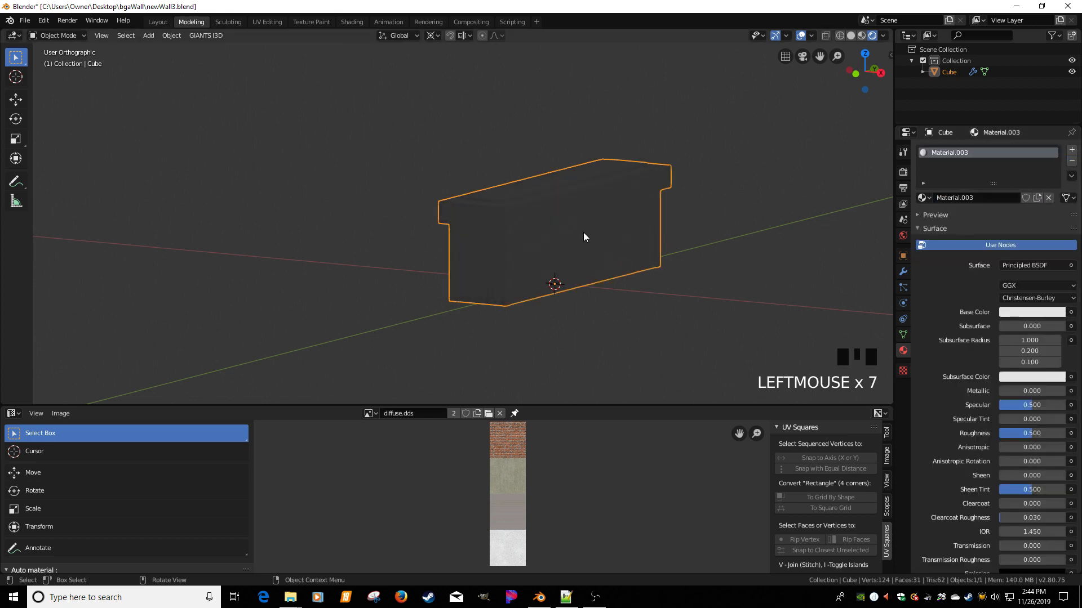
# Switch the viewport to solid shading and apply the wall's Edge Split modifier
pyautogui.click(851, 36)
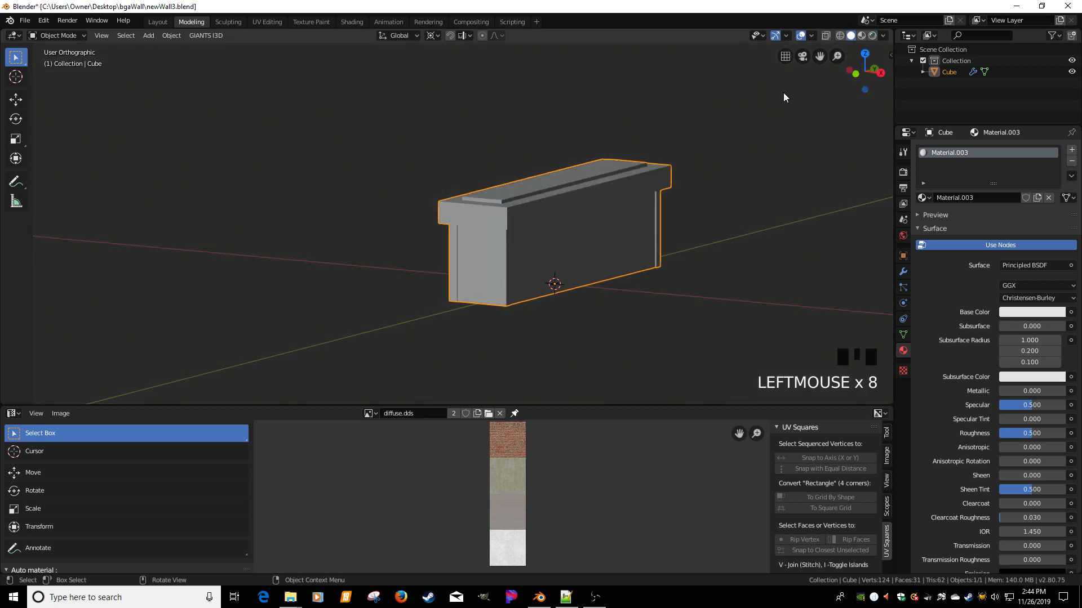
pyautogui.moveTo(653, 224); pyautogui.dragTo(667, 225, button='middle')
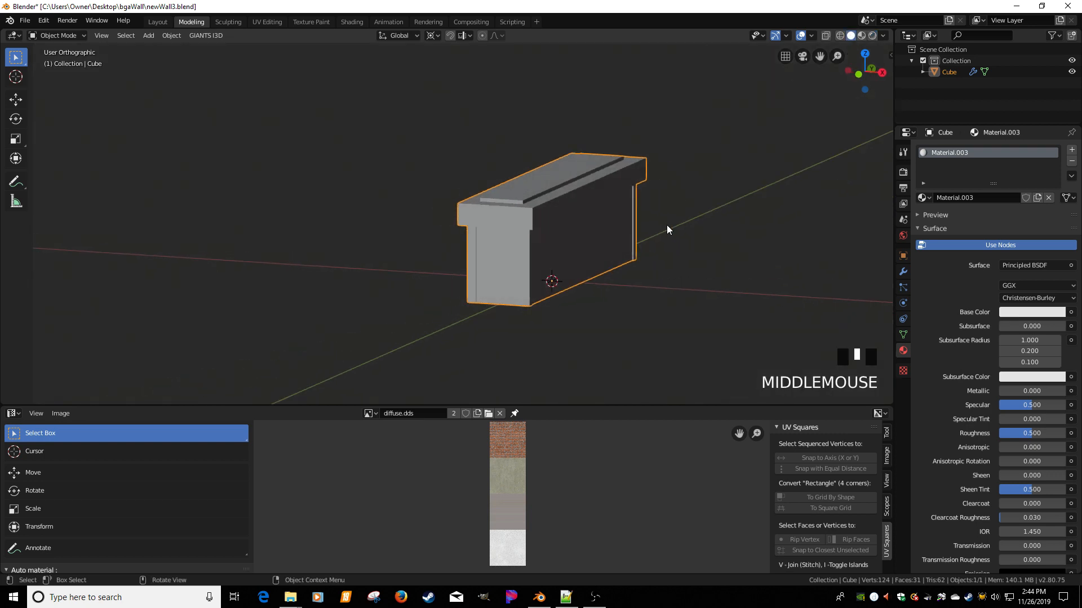
pyautogui.click(902, 273)
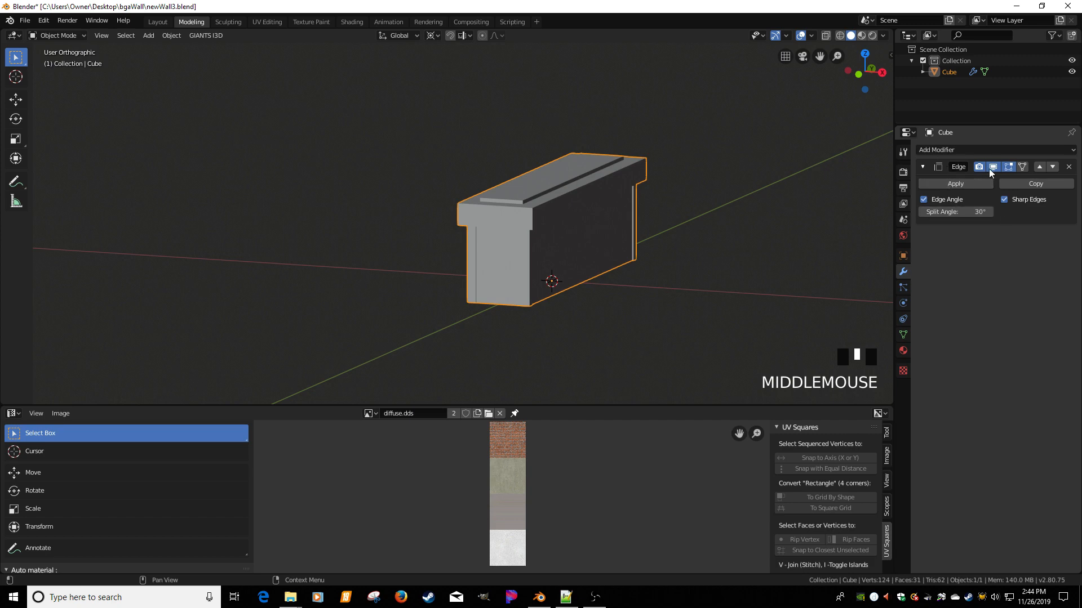
pyautogui.doubleClick(948, 184)
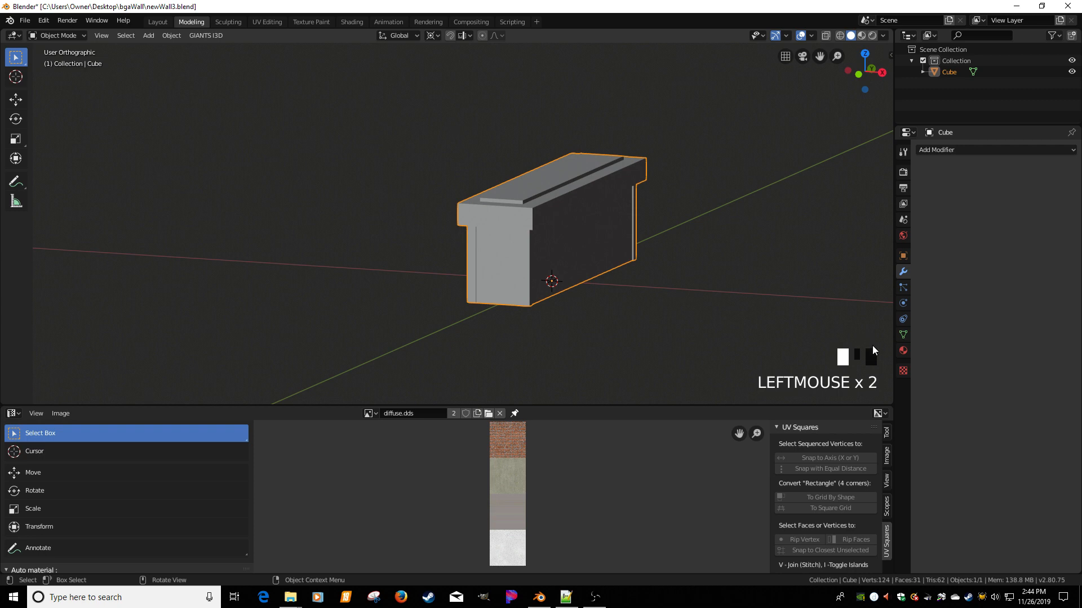
# Compare the wall's two UV maps and make UVMap.001 the active map, also enabled for rendering
pyautogui.click(902, 335)
pyautogui.click(944, 321)
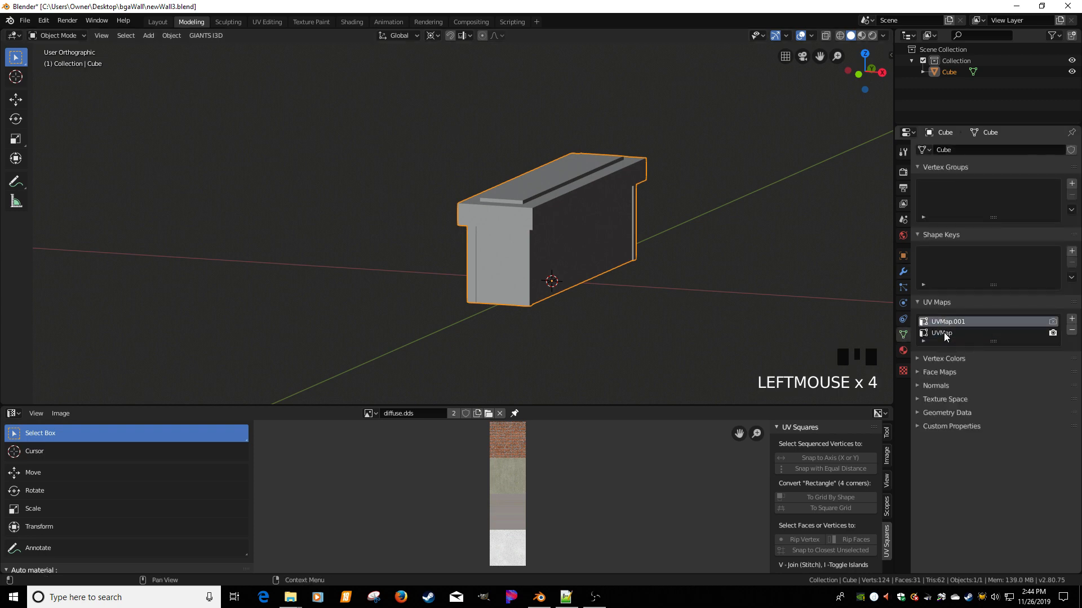
pyautogui.click(944, 334)
pyautogui.click(944, 322)
pyautogui.click(944, 332)
pyautogui.click(944, 323)
pyautogui.click(948, 332)
pyautogui.click(948, 322)
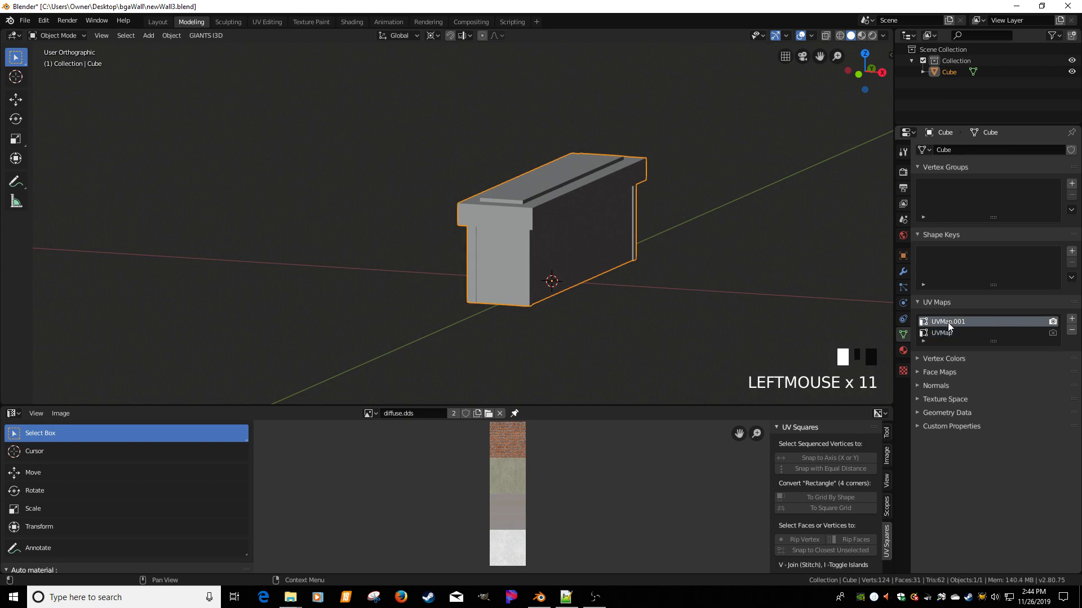
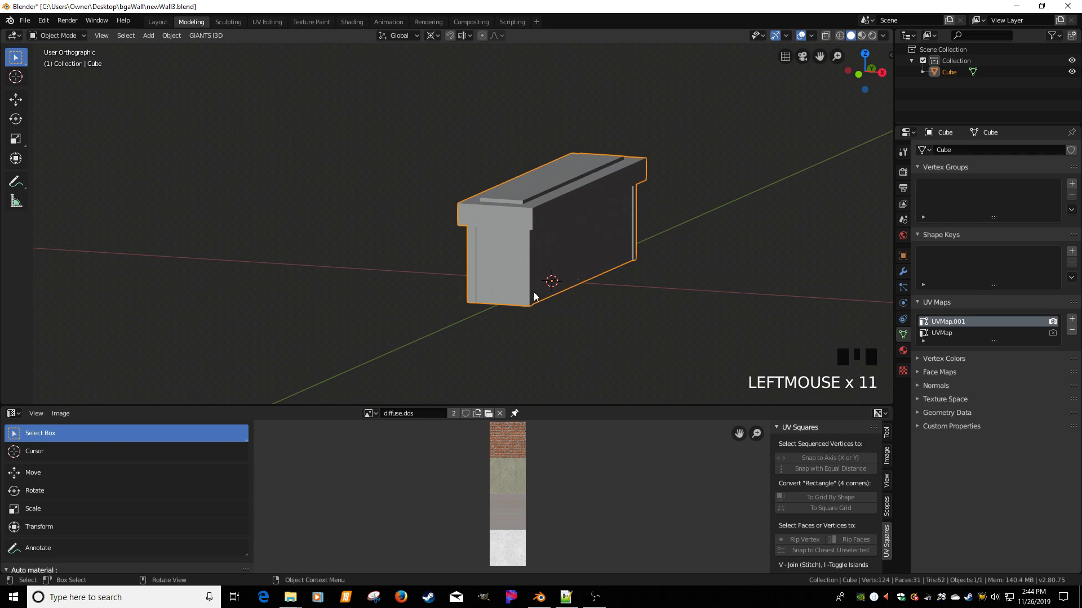
# Show the wall's UVMap.001 layout over diffuse.dds in Edit Mode and examine the model from several sides
pyautogui.press('Tab')
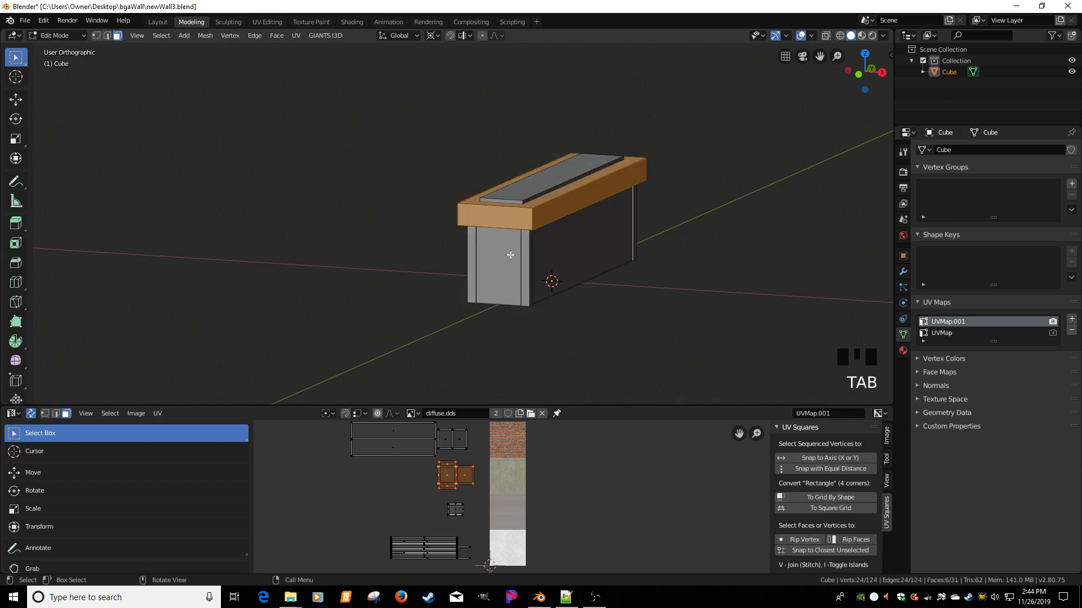
pyautogui.moveTo(544, 230); pyautogui.dragTo(503, 206, button='middle')
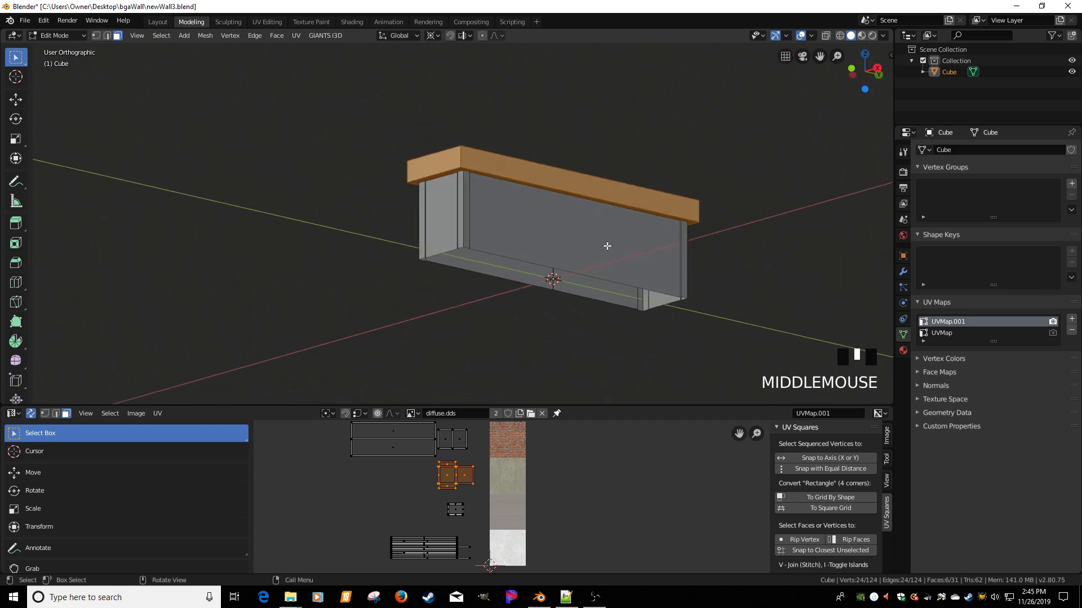
pyautogui.moveTo(512, 235); pyautogui.dragTo(649, 268, button='middle')
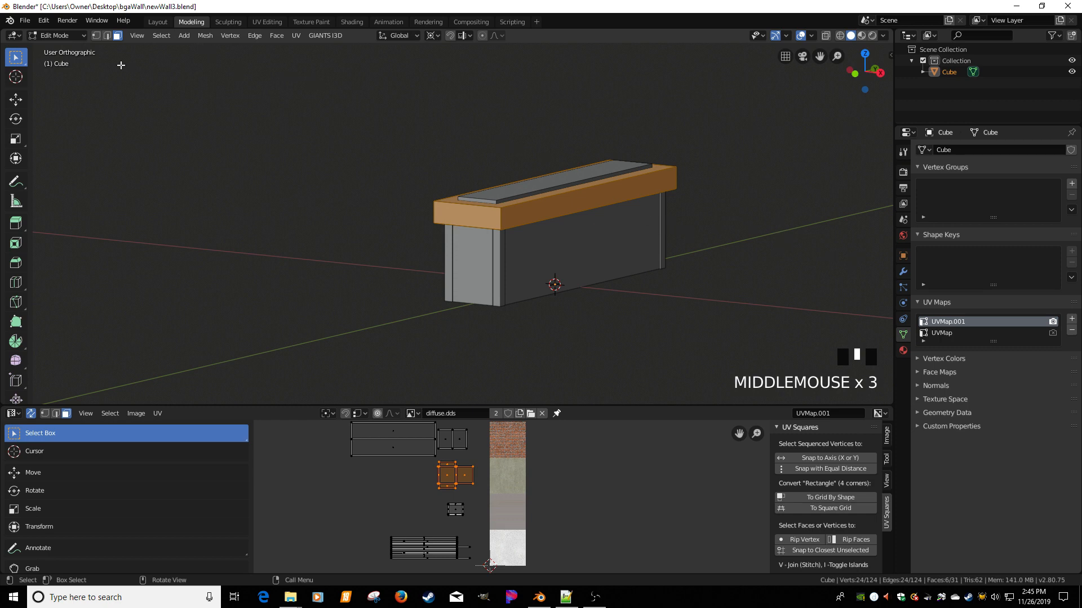
# Save the project as a new file named videoExample.blend in the bgaWall folder
pyautogui.click(25, 21)
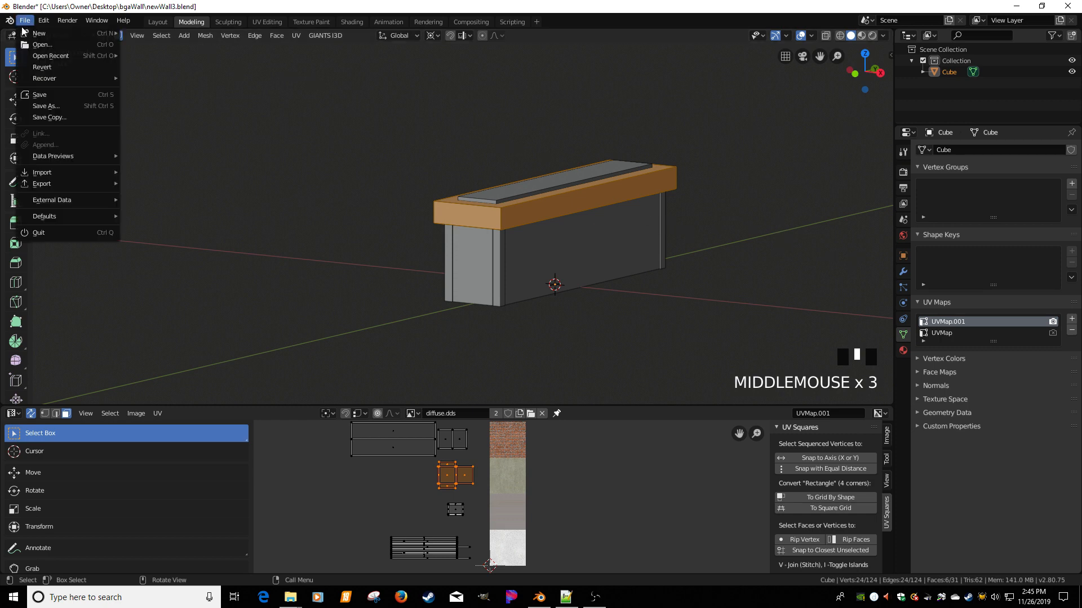
pyautogui.click(47, 106)
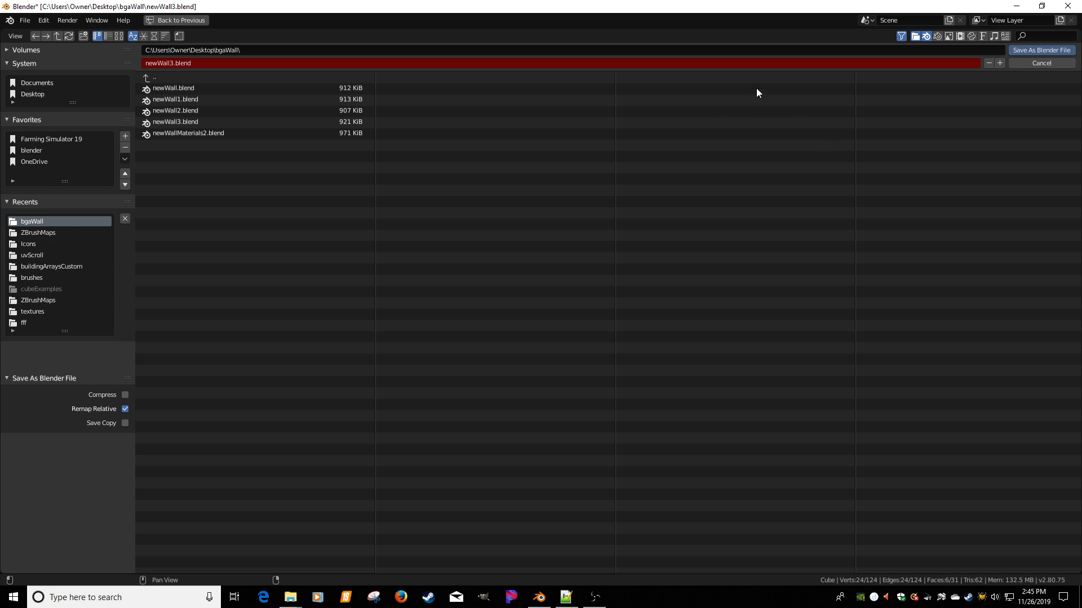
pyautogui.click(710, 64)
pyautogui.write('video')
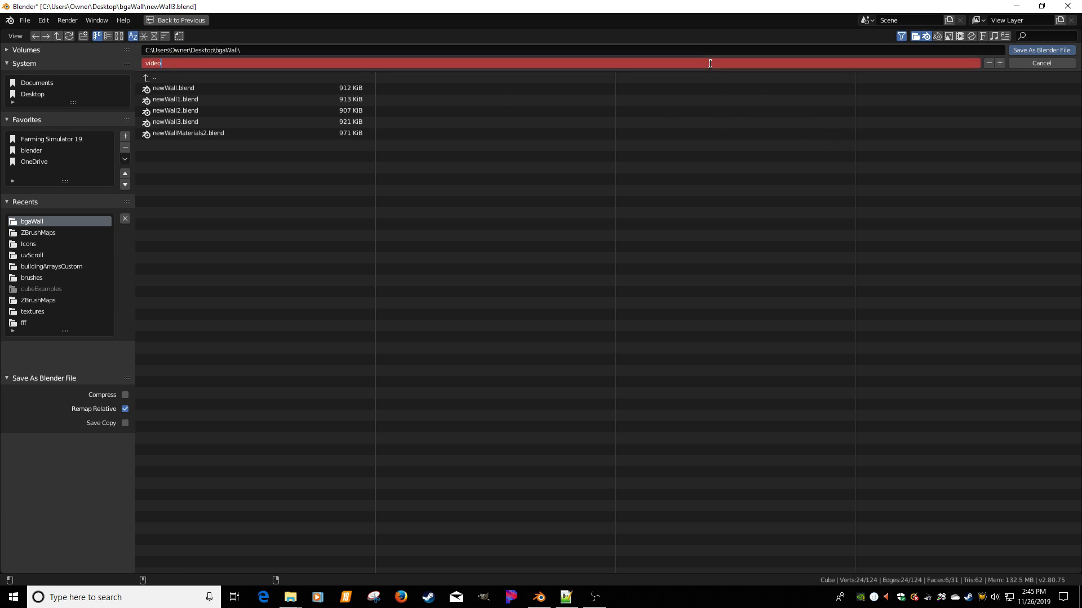
pyautogui.write('Example')
pyautogui.press('Return')
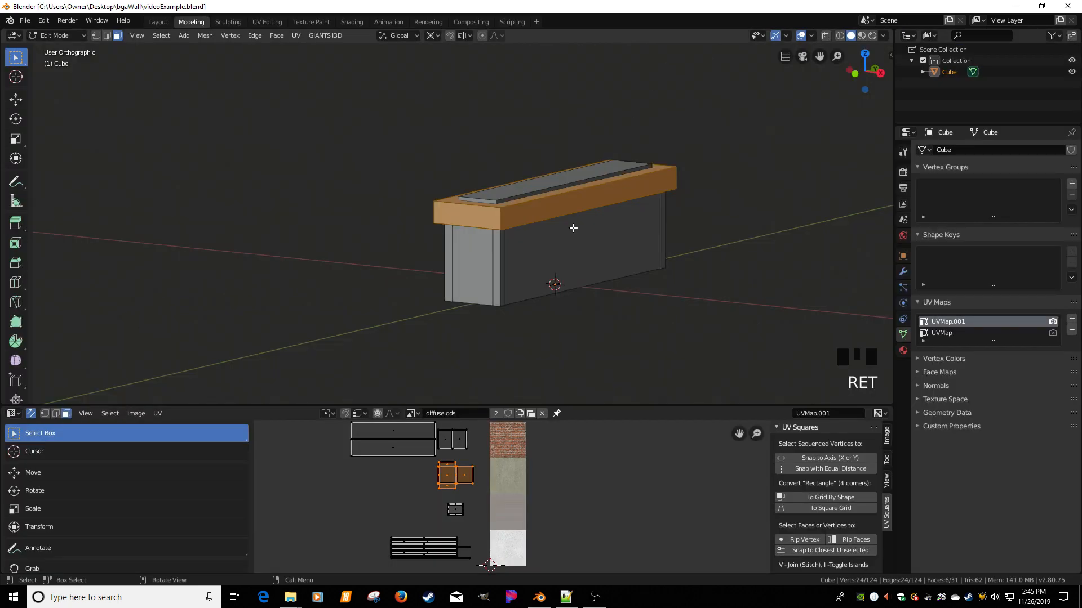
# Export the scene in I3D format as videoExample.i3d to the bgaWall folder
pyautogui.click(26, 21)
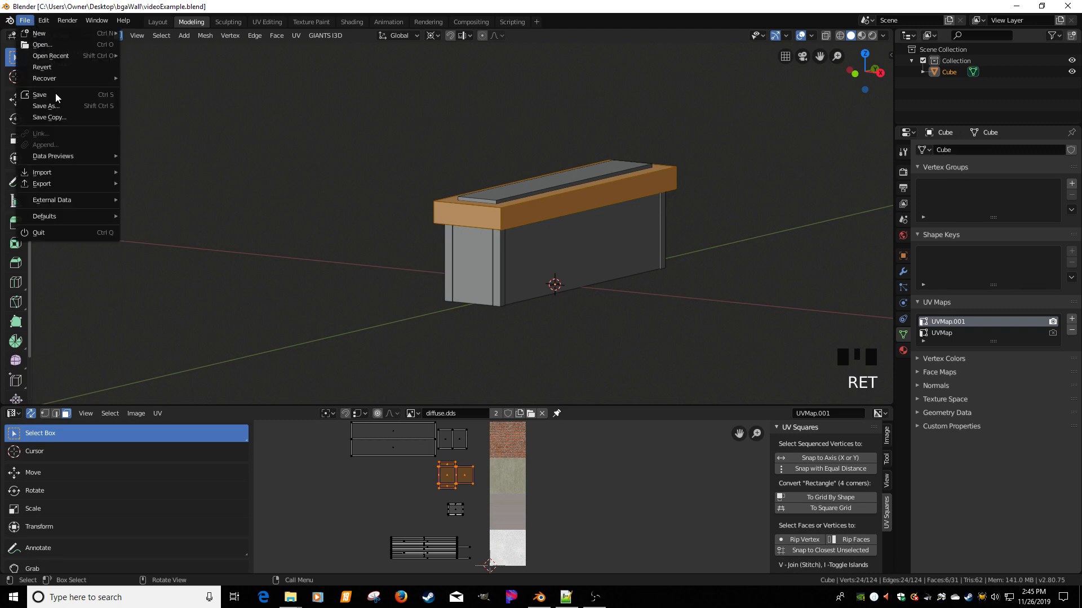
pyautogui.moveTo(56, 183)
pyautogui.click(157, 281)
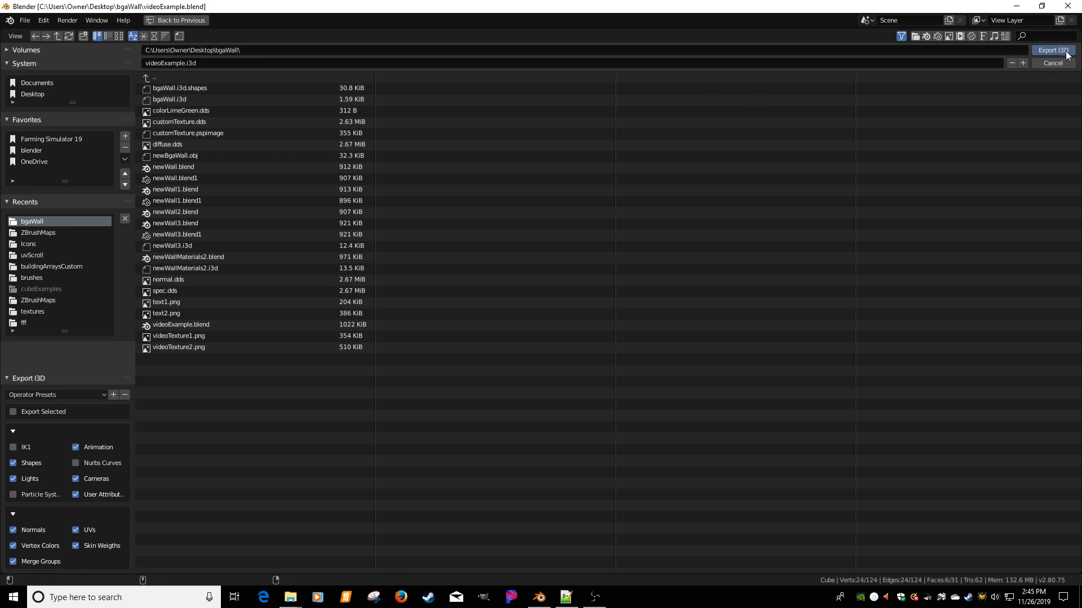
pyautogui.click(1052, 63)
# Minimize Blender and open videoExample.i3d from the bgaWall folder in GIANTS Editor 8.1.0
pyautogui.click(1017, 6)
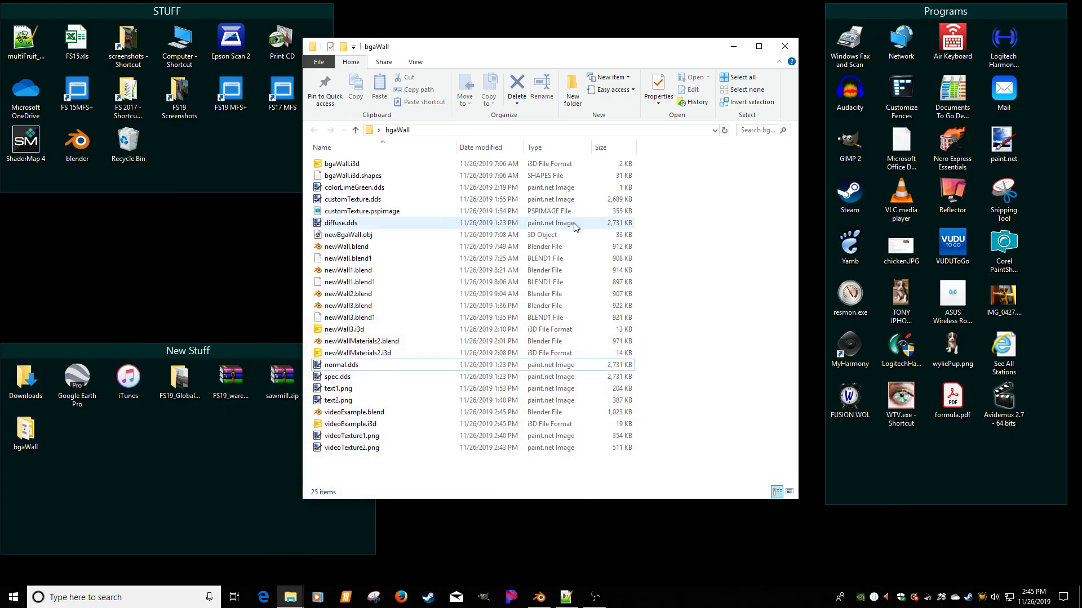
pyautogui.doubleClick(359, 426)
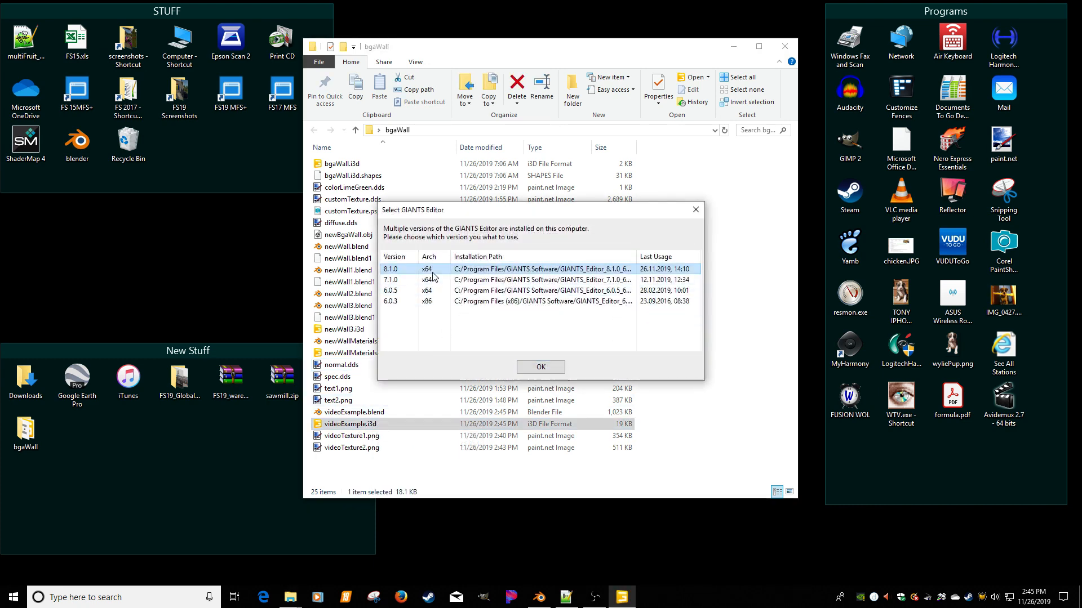
pyautogui.doubleClick(459, 268)
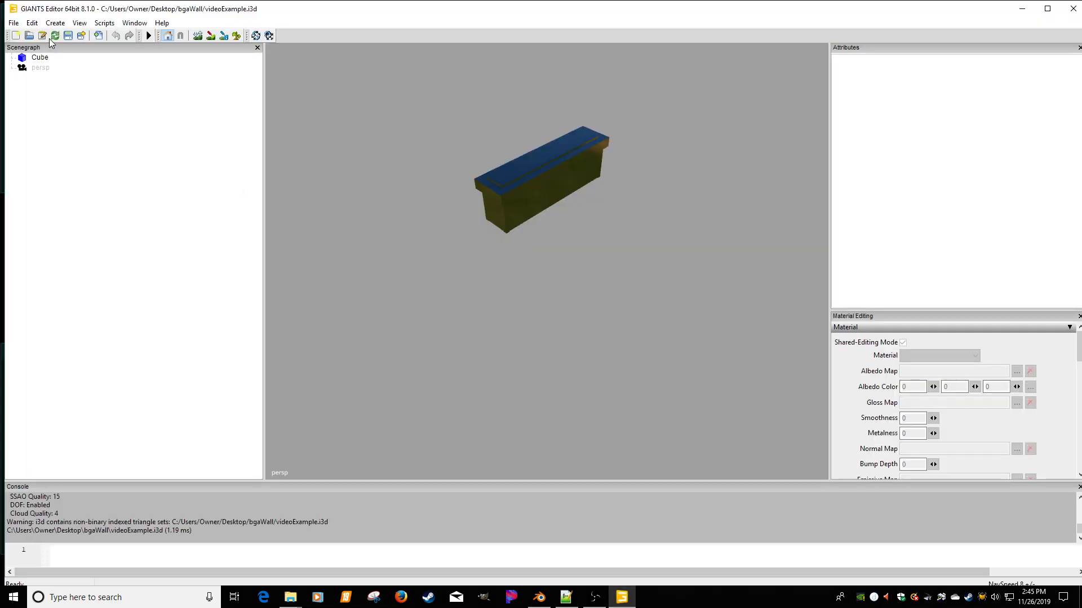
# Set the Cube's clip distance to 300 and make its shape cast and receive shadow maps
pyautogui.click(40, 57)
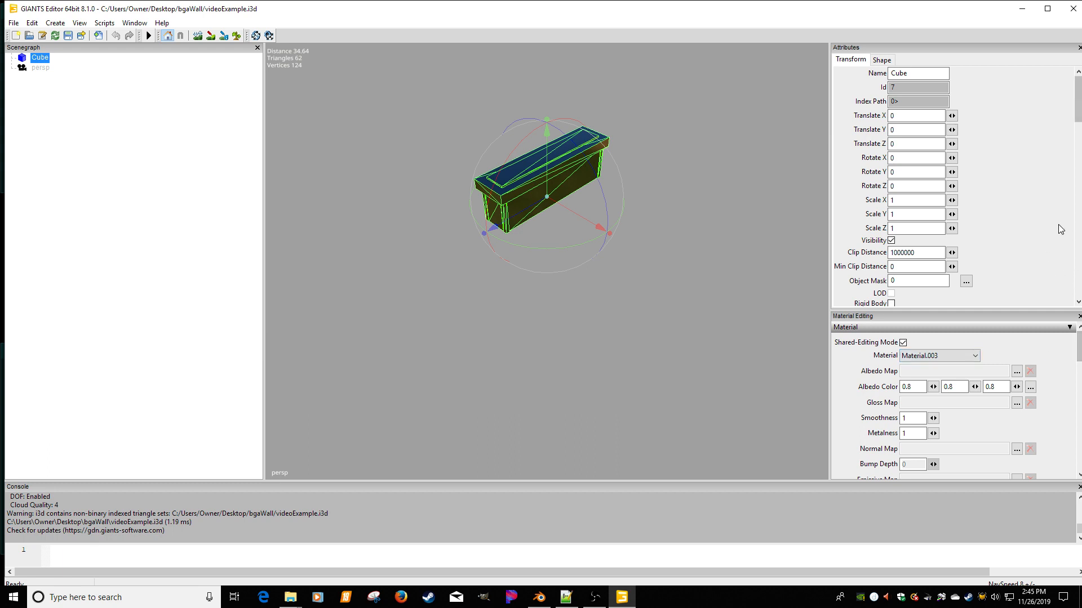
pyautogui.scroll(-1, 1077, 115)
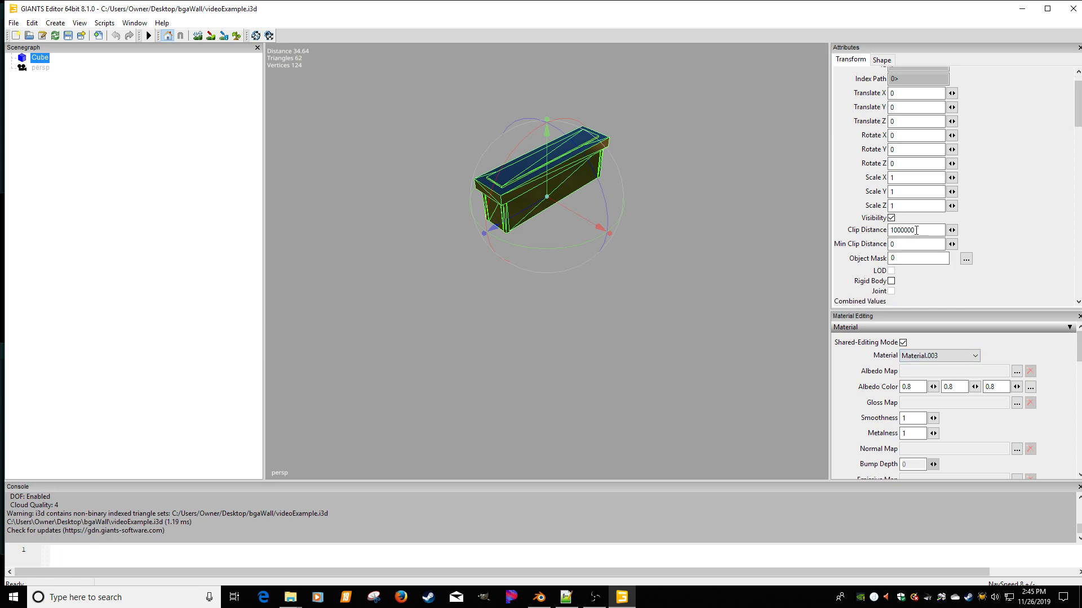
pyautogui.moveTo(916, 230); pyautogui.dragTo(857, 225)
pyautogui.write('300')
pyautogui.click(907, 243)
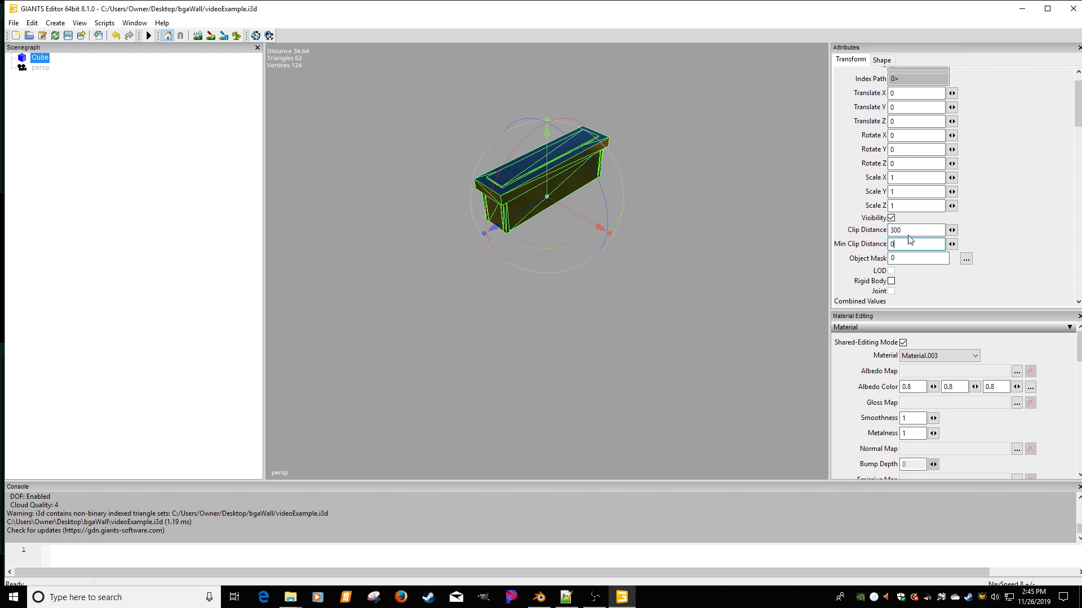
pyautogui.click(882, 61)
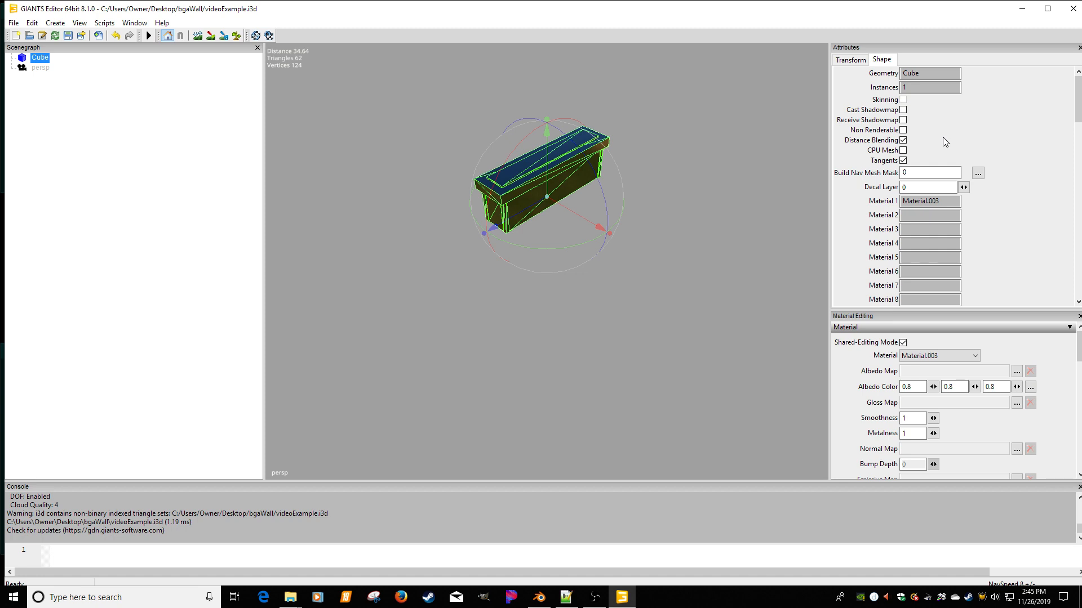
pyautogui.click(902, 120)
# Assign diffuse.dds as the albedo map and spec.dds as the gloss map of the wall's material
pyautogui.click(1017, 373)
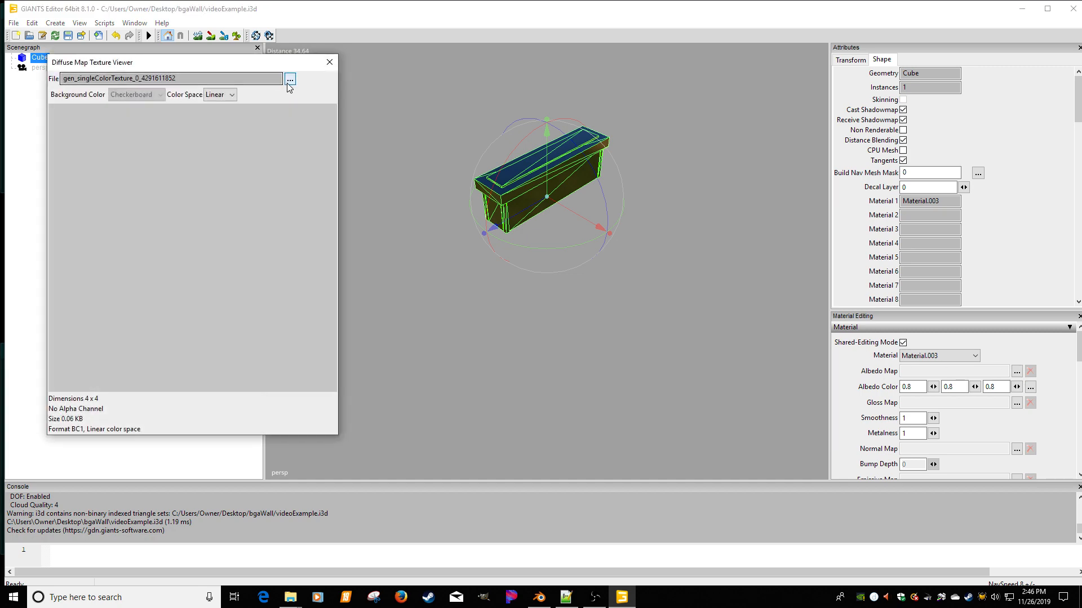
pyautogui.click(289, 80)
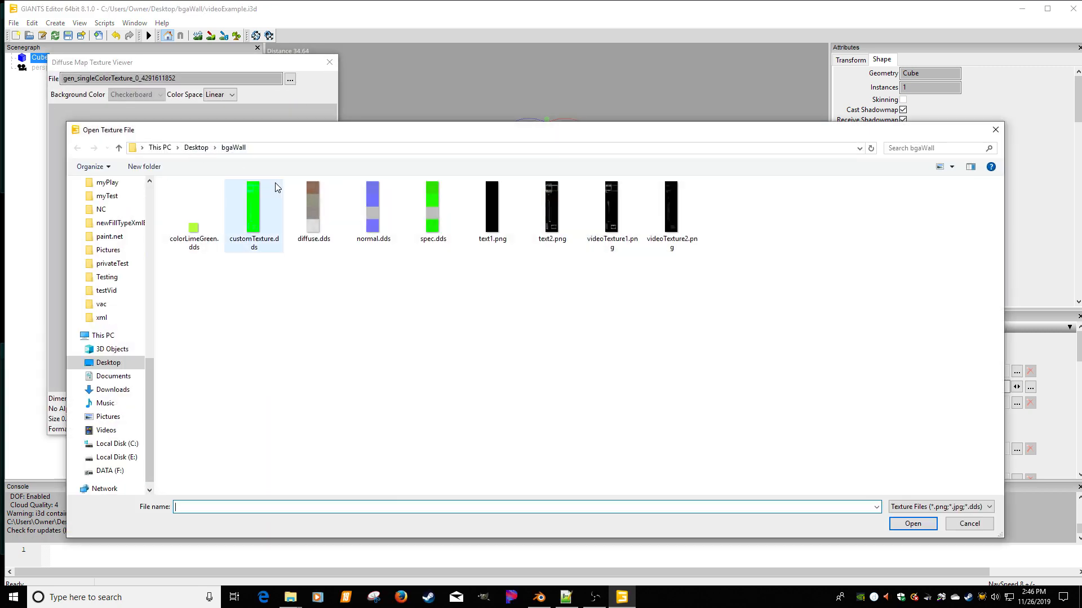
pyautogui.doubleClick(329, 228)
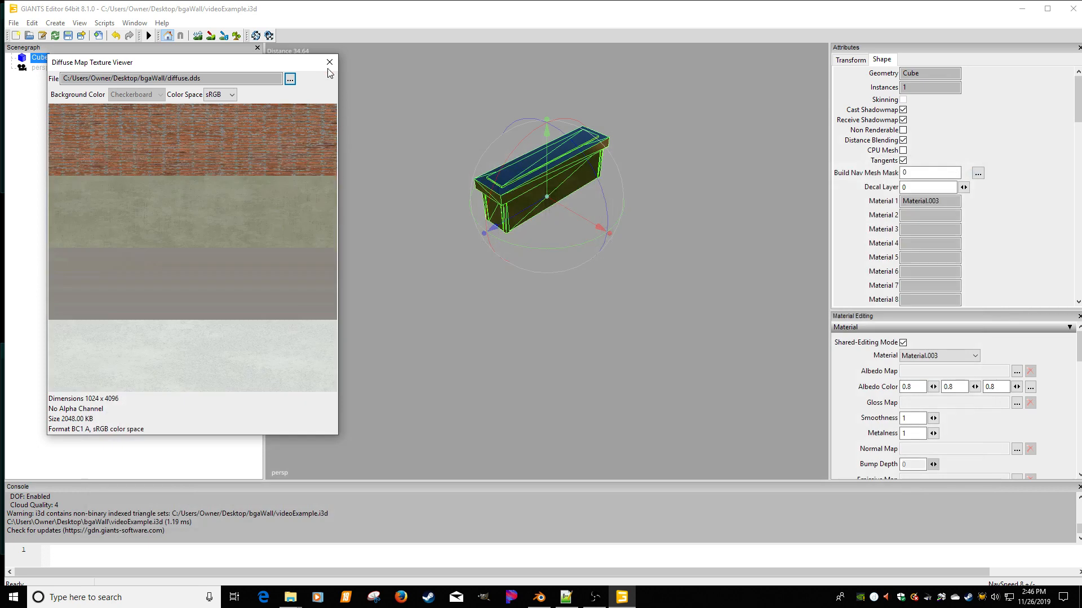
pyautogui.click(329, 62)
pyautogui.click(1016, 403)
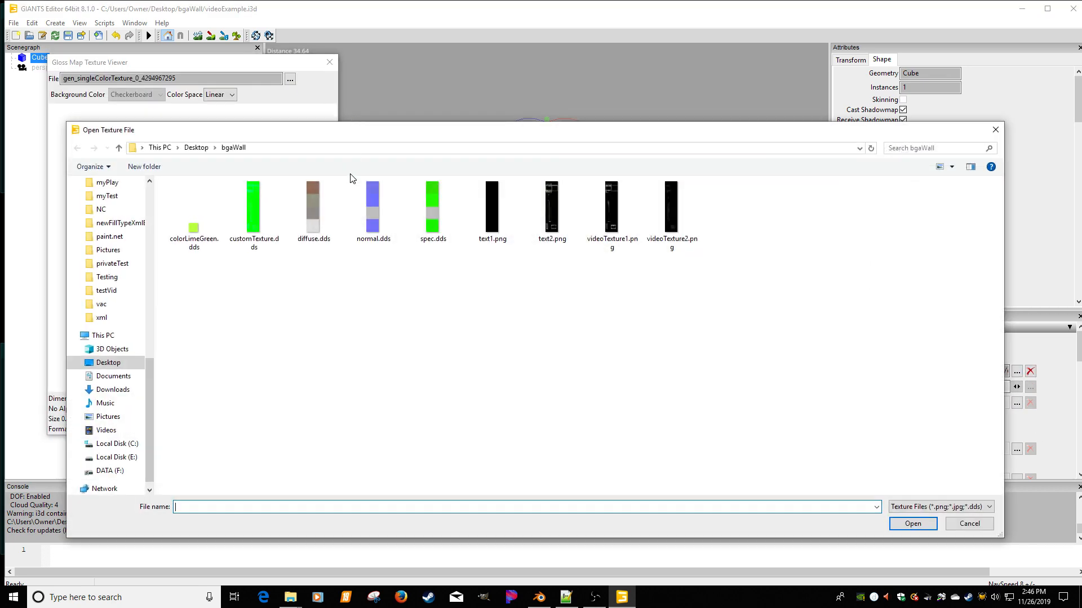
pyautogui.doubleClick(424, 221)
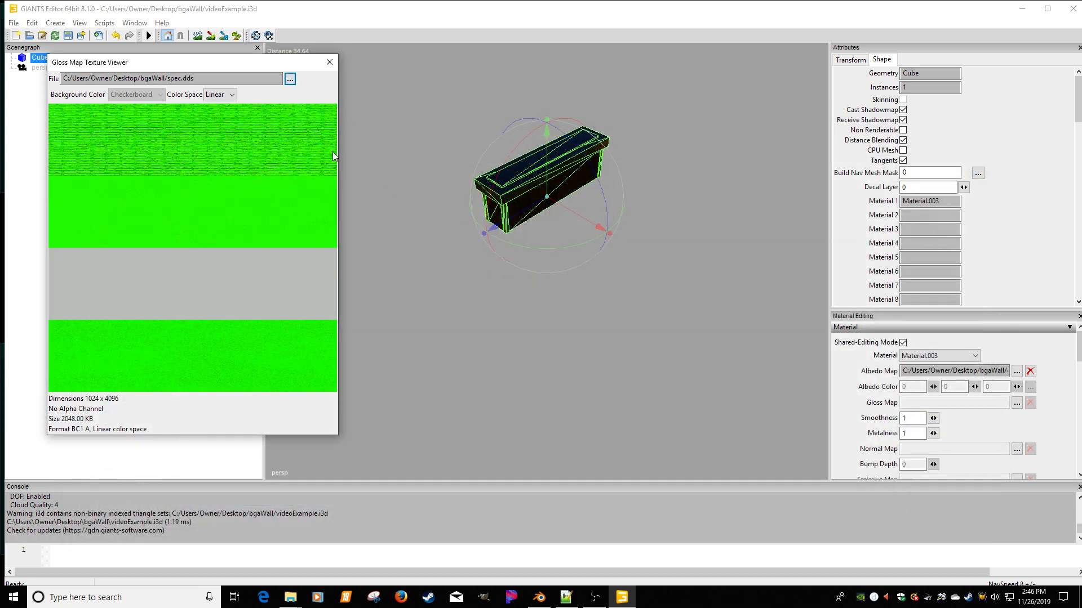
pyautogui.click(330, 62)
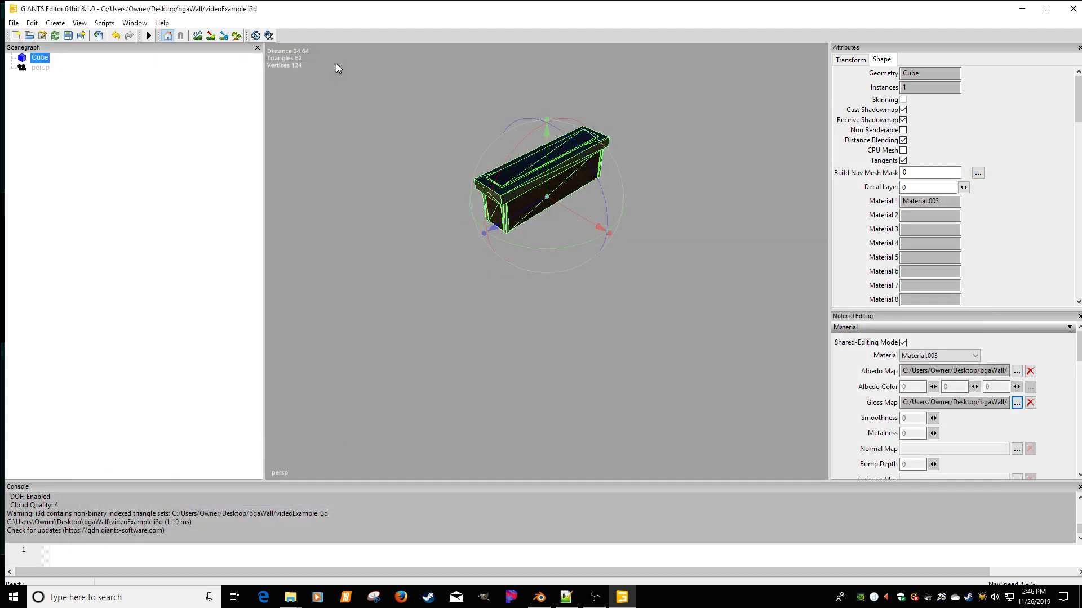
# Assign normal.dds from the bgaWall folder as the material's normal map
pyautogui.click(1016, 449)
pyautogui.click(287, 80)
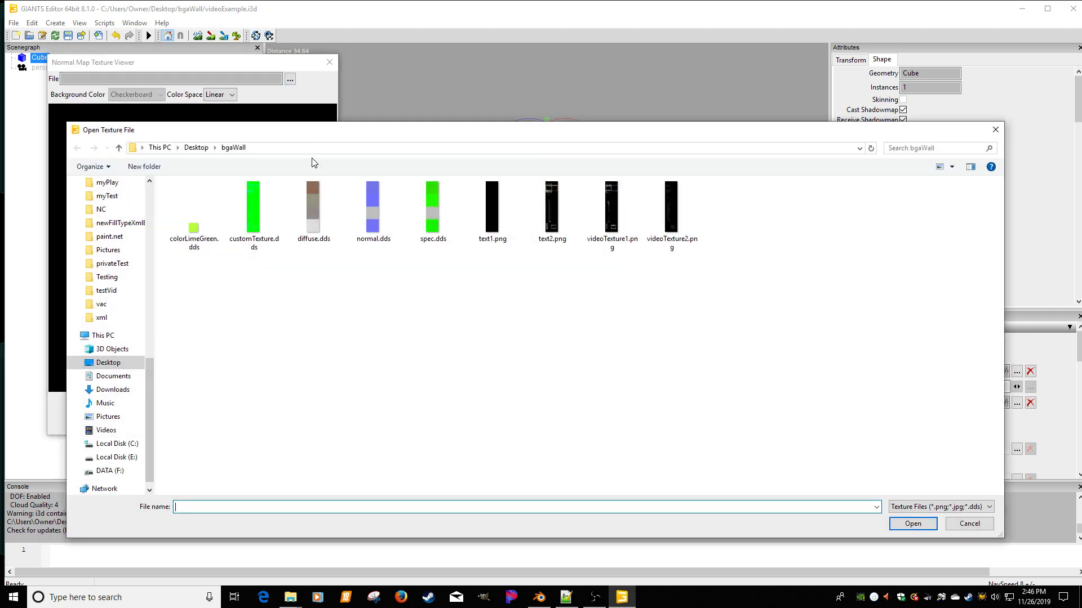
pyautogui.doubleClick(373, 210)
pyautogui.click(330, 62)
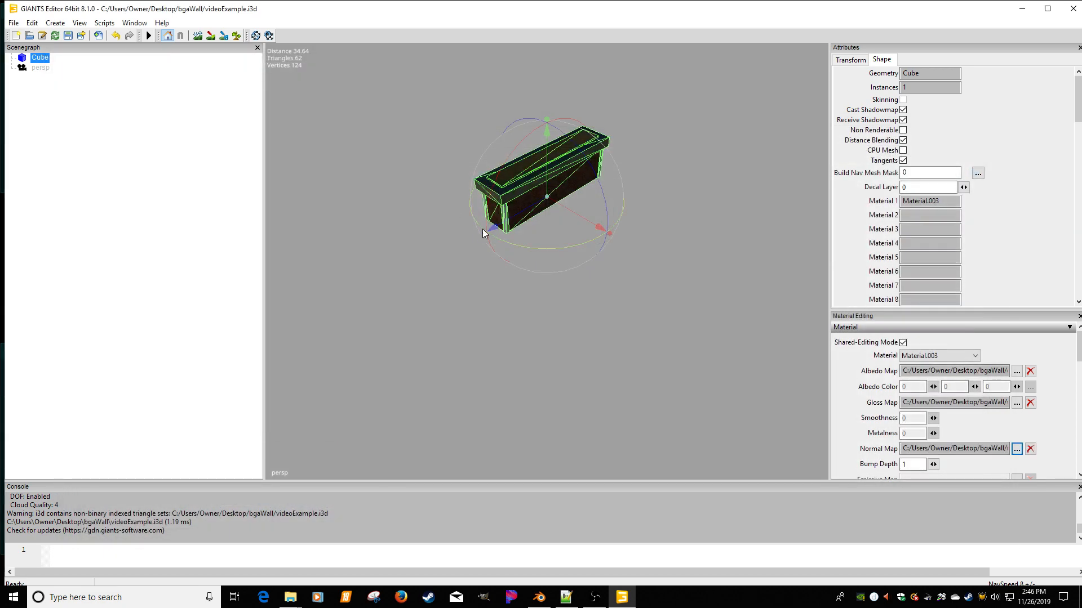
# Examine the textured wall's top, edges and brick sides up close from several angles
pyautogui.keyDown('alt'); pyautogui.moveTo(529, 256); pyautogui.dragTo(511, 270, button='middle'); pyautogui.keyUp('alt')
pyautogui.keyDown('alt'); pyautogui.moveTo(512, 270); pyautogui.dragTo(541, 248, button='right'); pyautogui.keyUp('alt')
pyautogui.keyDown('alt'); pyautogui.moveTo(510, 239); pyautogui.dragTo(519, 308, button='middle'); pyautogui.keyUp('alt')
pyautogui.keyDown('alt'); pyautogui.moveTo(520, 307); pyautogui.dragTo(502, 264, button='right'); pyautogui.keyUp('alt')
pyautogui.keyDown('alt'); pyautogui.moveTo(503, 264); pyautogui.dragTo(561, 322, button='middle'); pyautogui.keyUp('alt')
pyautogui.keyDown('alt'); pyautogui.moveTo(560, 322); pyautogui.dragTo(584, 293, button='right'); pyautogui.keyUp('alt')
pyautogui.keyDown('alt'); pyautogui.moveTo(584, 293); pyautogui.dragTo(624, 268); pyautogui.keyUp('alt')
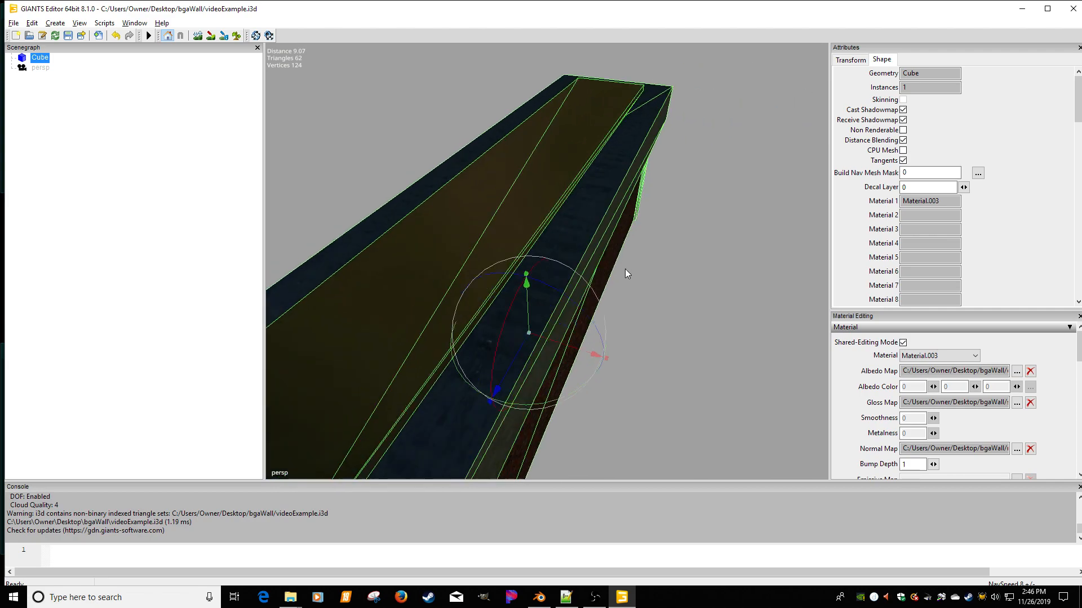
pyautogui.keyDown('alt'); pyautogui.moveTo(624, 268); pyautogui.dragTo(640, 227, button='middle'); pyautogui.keyUp('alt')
pyautogui.keyDown('alt'); pyautogui.moveTo(640, 226); pyautogui.dragTo(616, 173); pyautogui.keyUp('alt')
pyautogui.keyDown('alt'); pyautogui.moveTo(616, 173); pyautogui.dragTo(533, 201, button='right'); pyautogui.keyUp('alt')
pyautogui.keyDown('alt'); pyautogui.moveTo(494, 204); pyautogui.dragTo(565, 299); pyautogui.keyUp('alt')
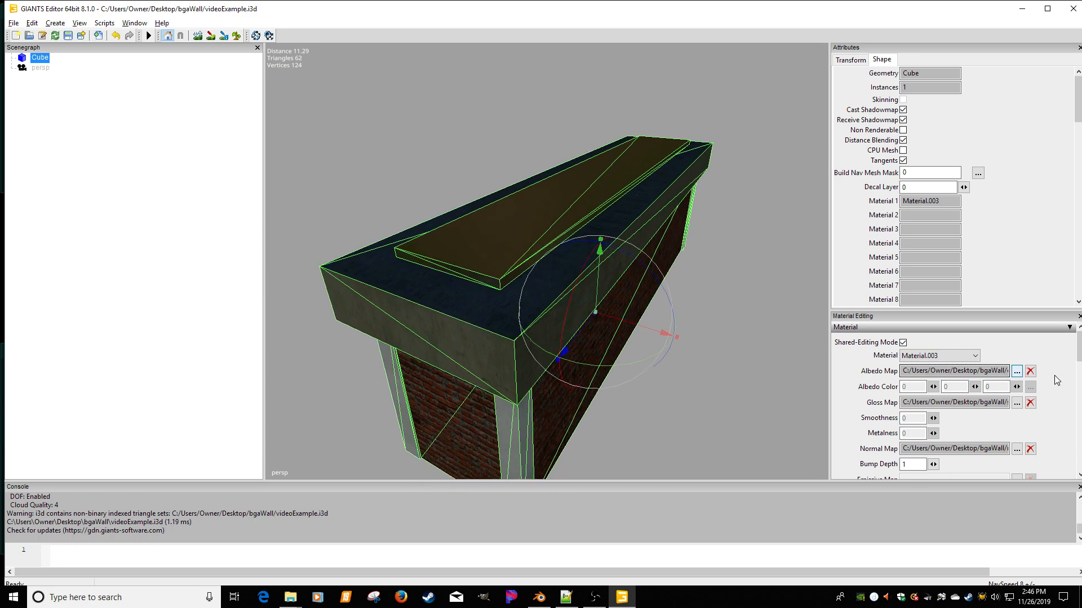
# Load a custom shader file for the wall's material from the data/shaders folder of the Farming Simulator 19 installation
pyautogui.moveTo(1079, 353); pyautogui.dragTo(1078, 382)
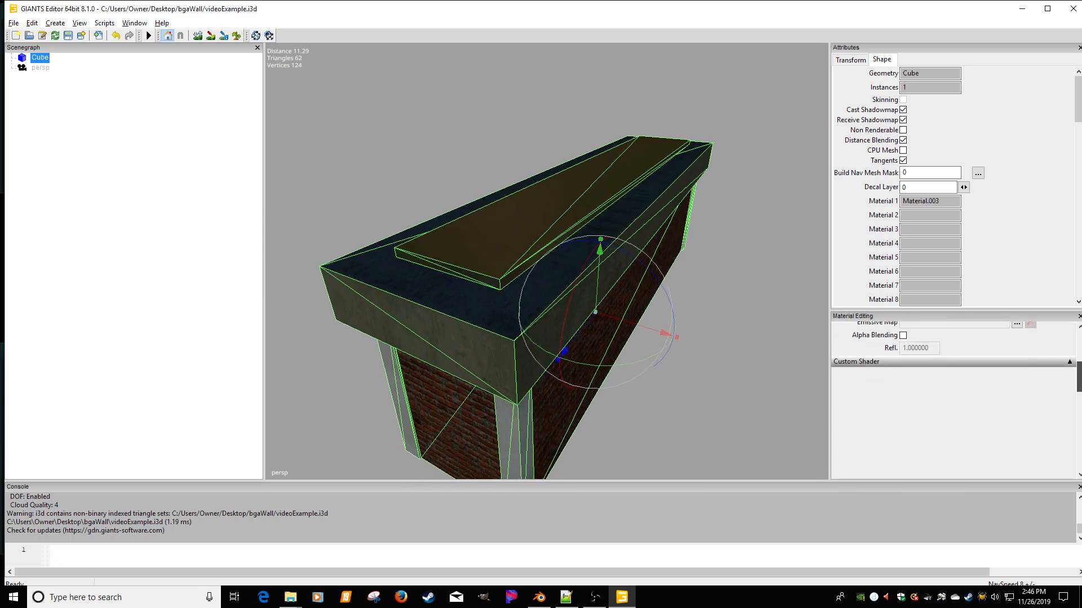
pyautogui.click(1070, 365)
pyautogui.click(1011, 380)
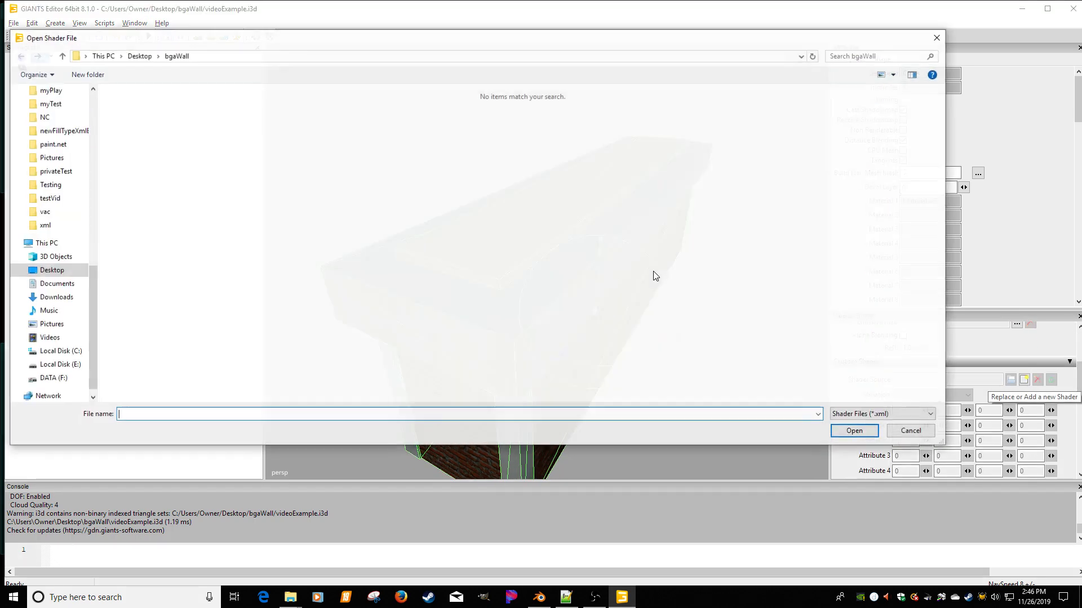
pyautogui.click(51, 270)
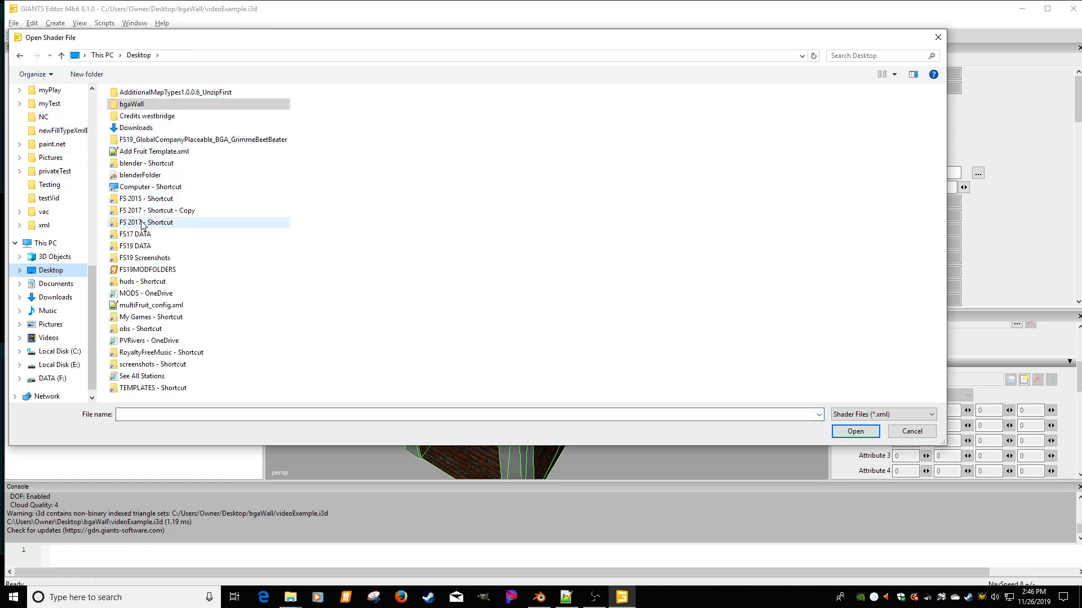
pyautogui.doubleClick(142, 248)
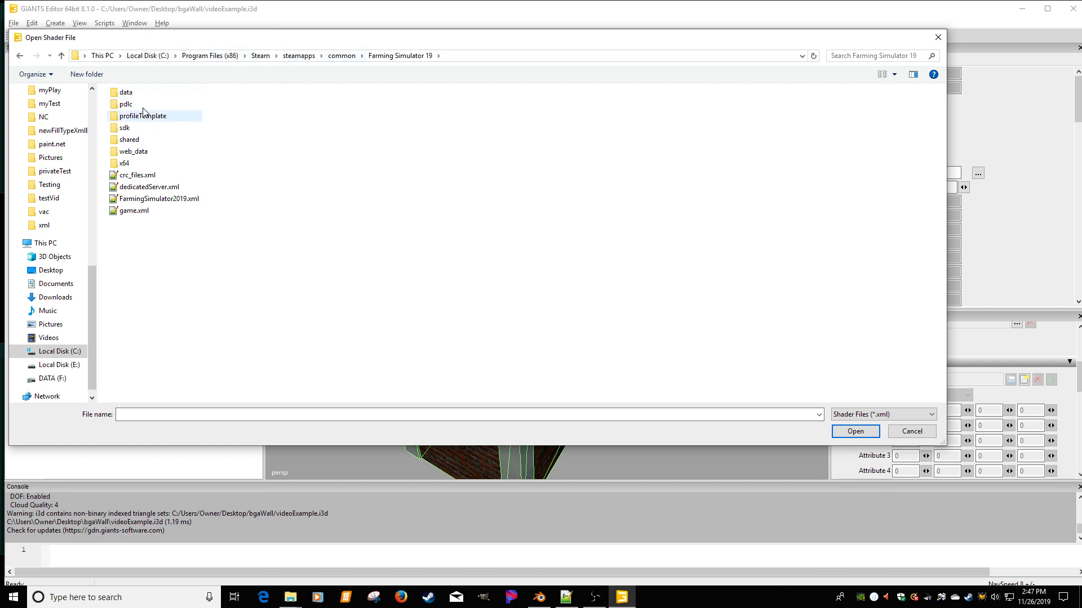
pyautogui.doubleClick(127, 93)
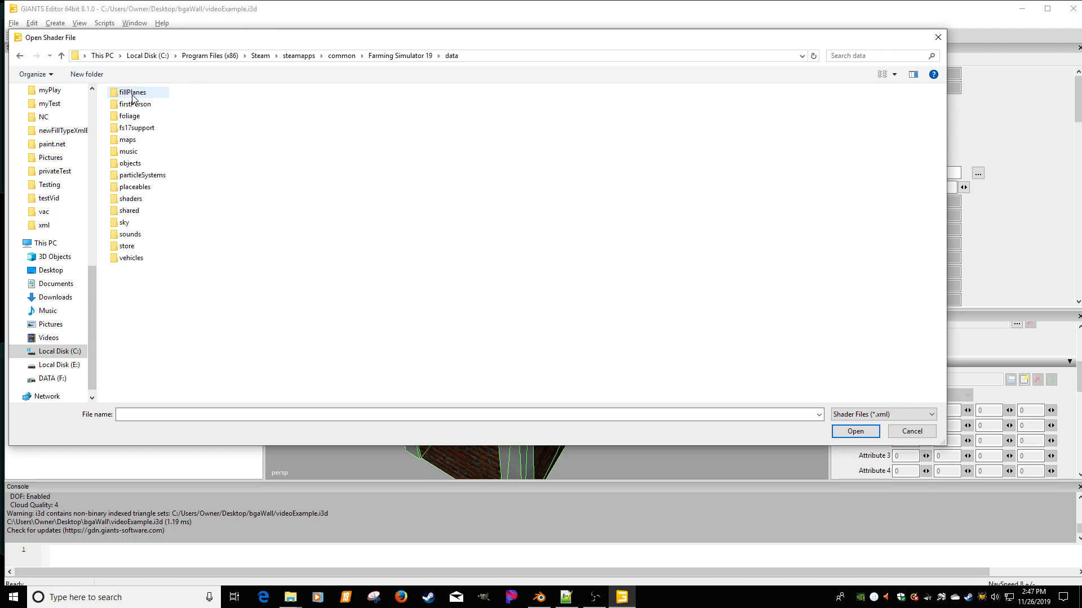
pyautogui.doubleClick(141, 199)
pyautogui.doubleClick(141, 166)
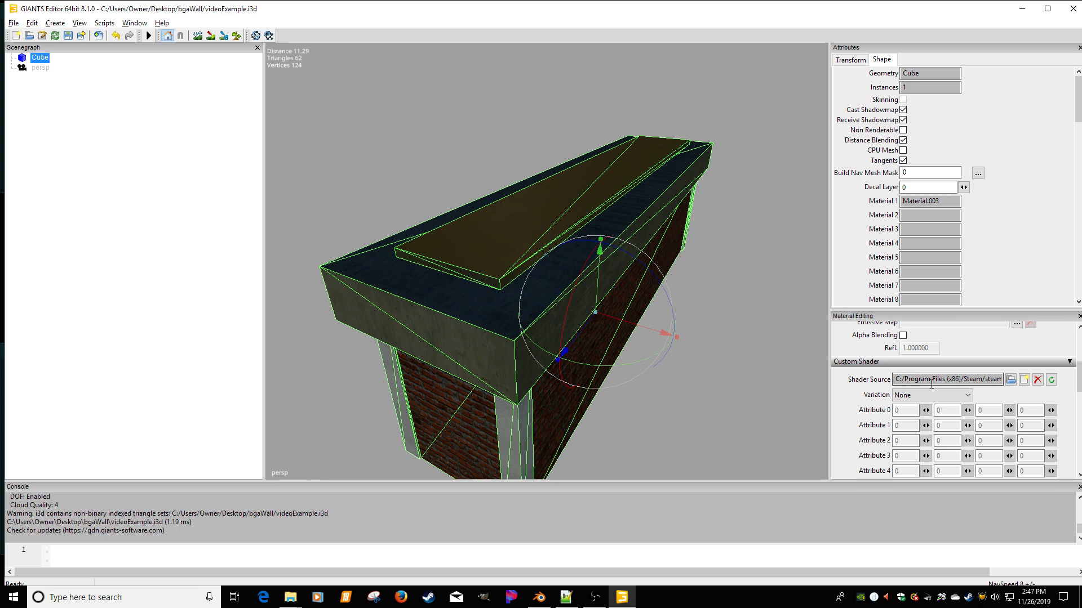
# Set the custom shader's variation to the blank entry and show its custom texture entries
pyautogui.click(967, 396)
pyautogui.click(915, 403)
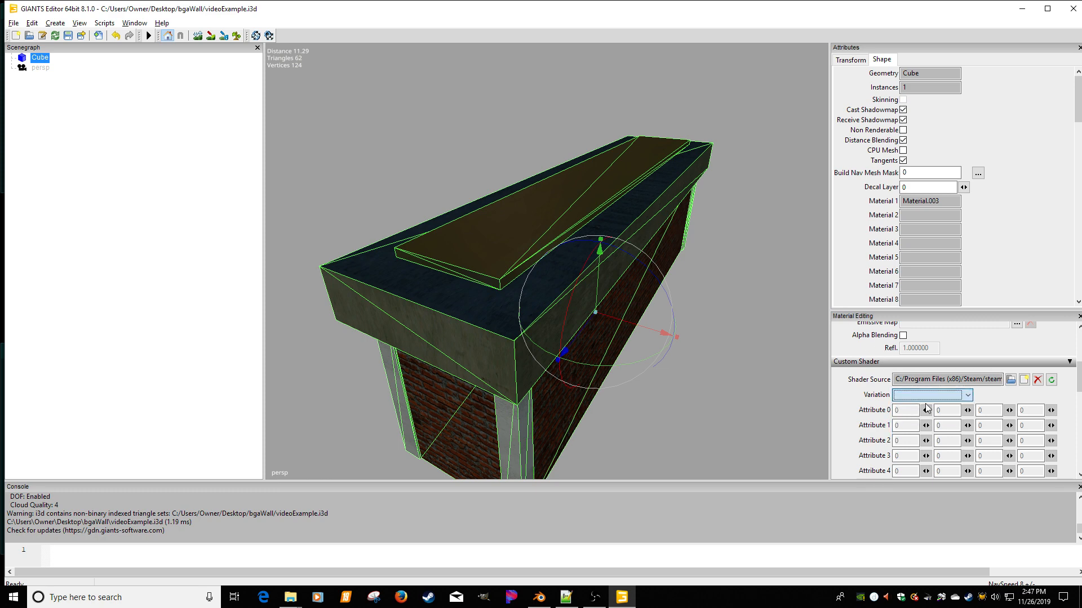
pyautogui.moveTo(1079, 378); pyautogui.dragTo(1078, 440)
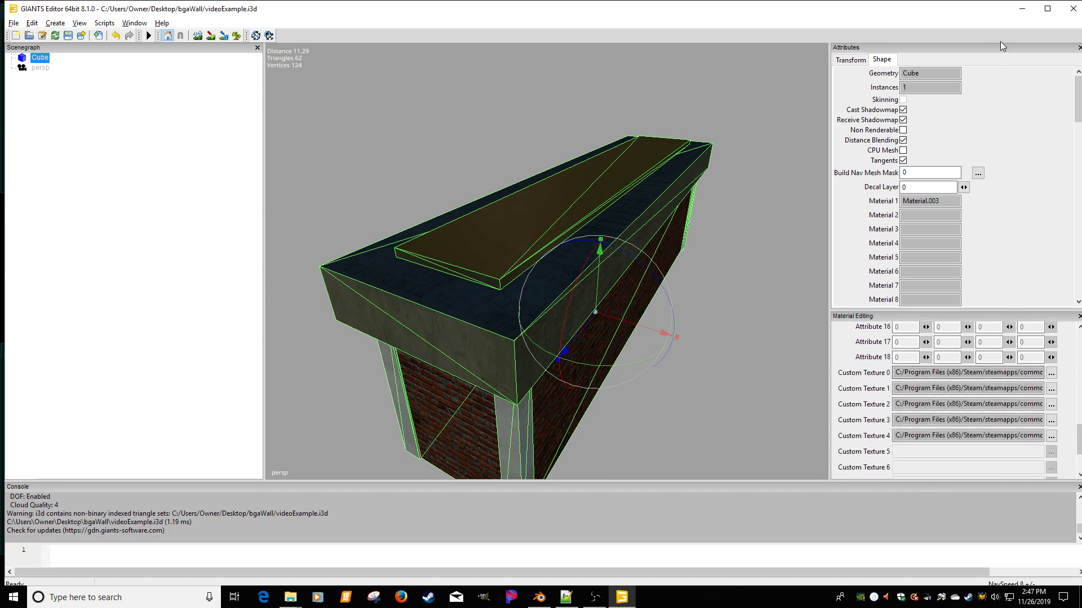
# Minimize GIANTS Editor and open videoTexture1.png and videoTexture2.png from the bgaWall folder in Corel PaintShop Pro X9
pyautogui.click(1022, 9)
pyautogui.moveTo(523, 53); pyautogui.dragTo(319, 25)
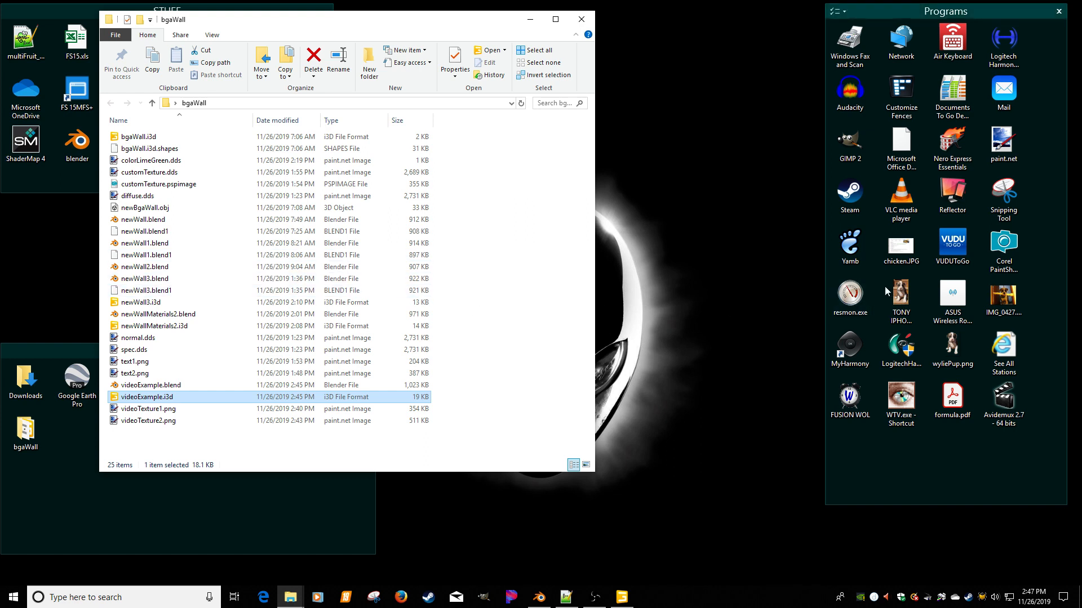
pyautogui.click(1011, 265)
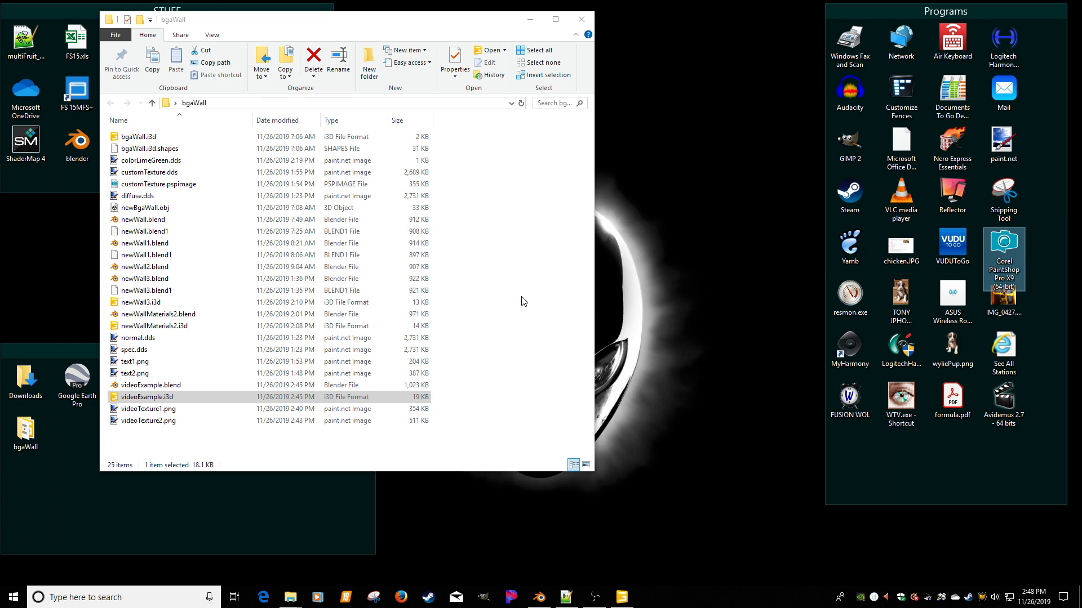
pyautogui.click(169, 410)
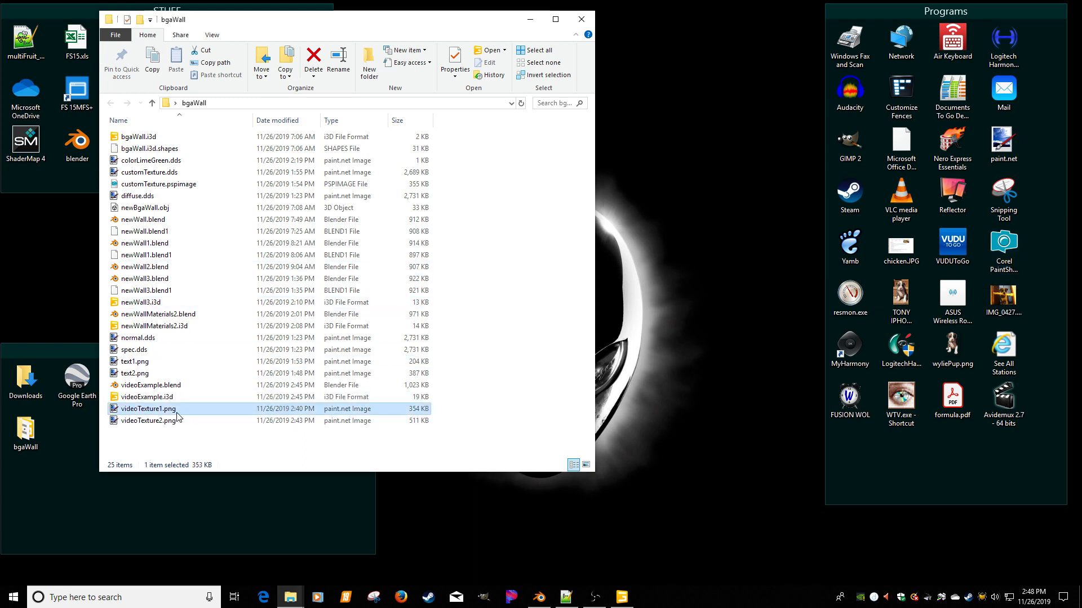
pyautogui.keyDown('shift'); pyautogui.click(169, 421); pyautogui.keyUp('shift')
pyautogui.moveTo(169, 421)
pyautogui.mouseDown()
pyautogui.moveTo(579, 389)
pyautogui.moveTo(1043, 243)
pyautogui.moveTo(1009, 263)
pyautogui.mouseUp()
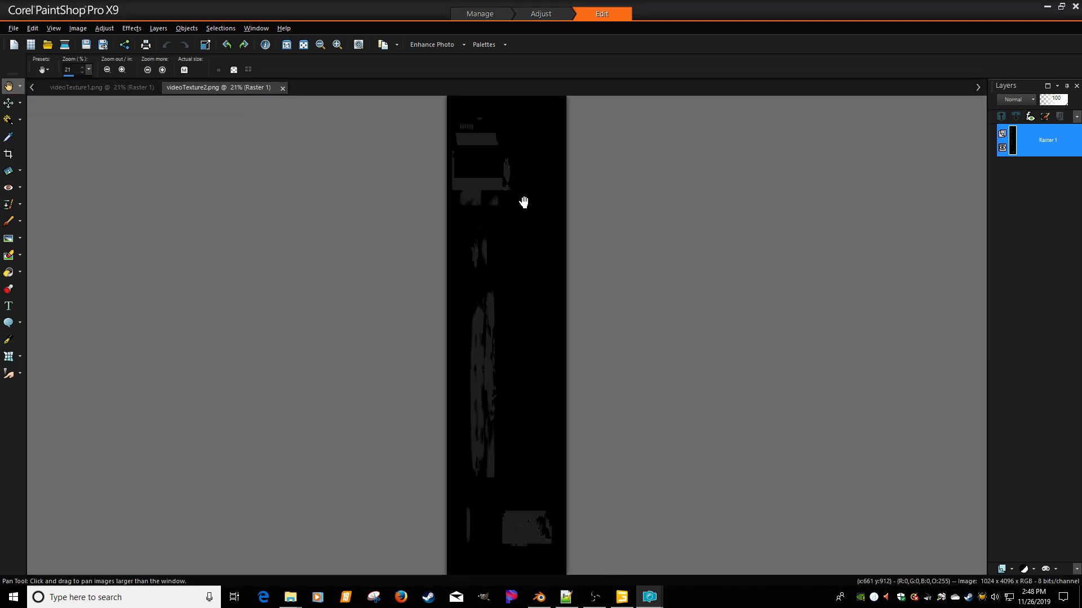
# Split videoTexture1.png into separate RGB channel images and close the original image
pyautogui.click(121, 87)
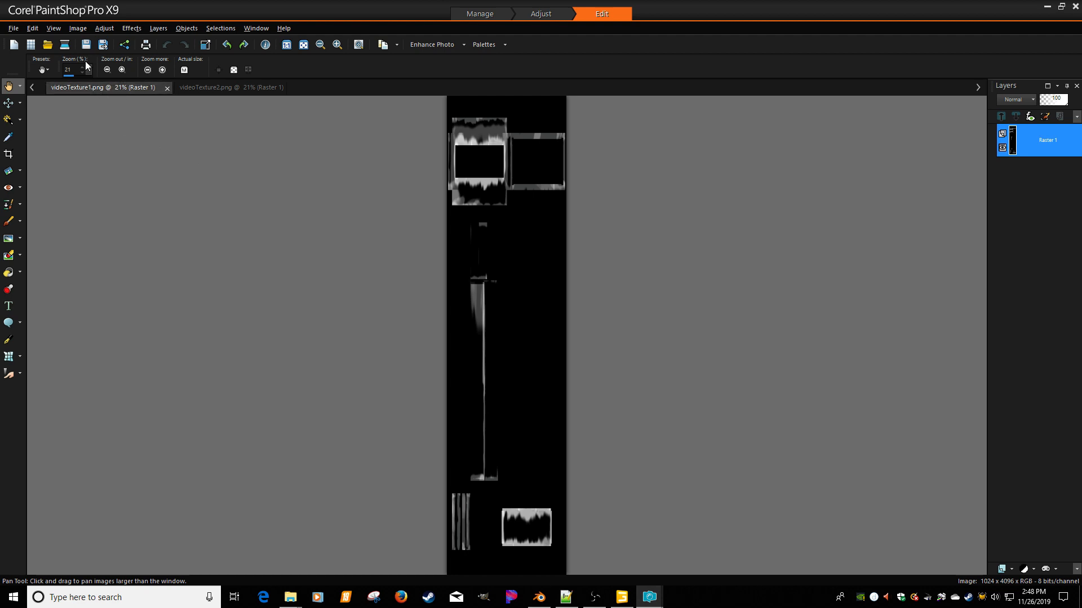
pyautogui.click(78, 29)
pyautogui.moveTo(100, 346)
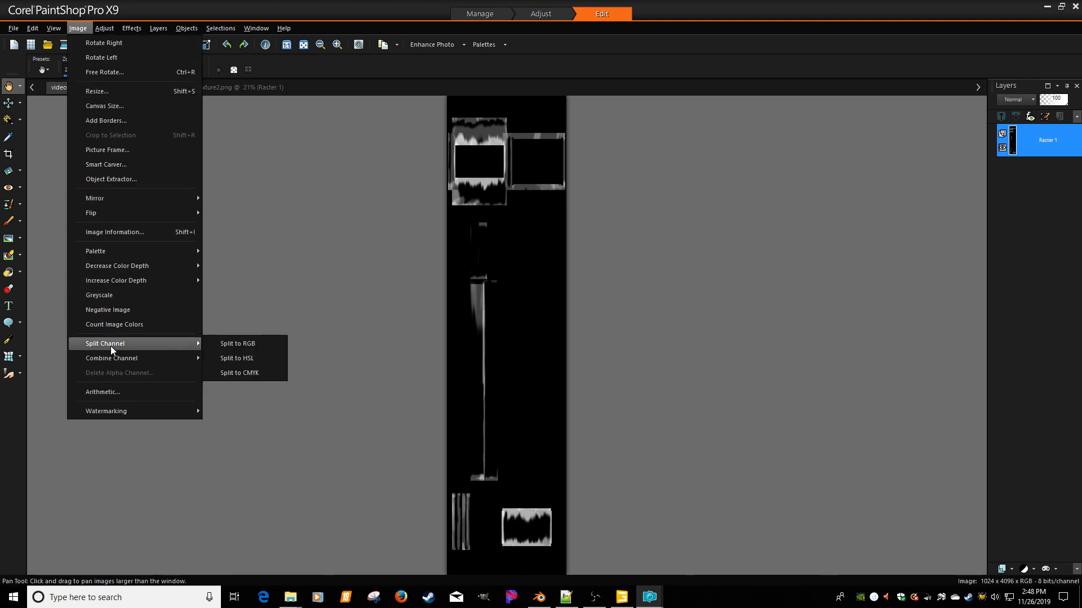
pyautogui.click(235, 344)
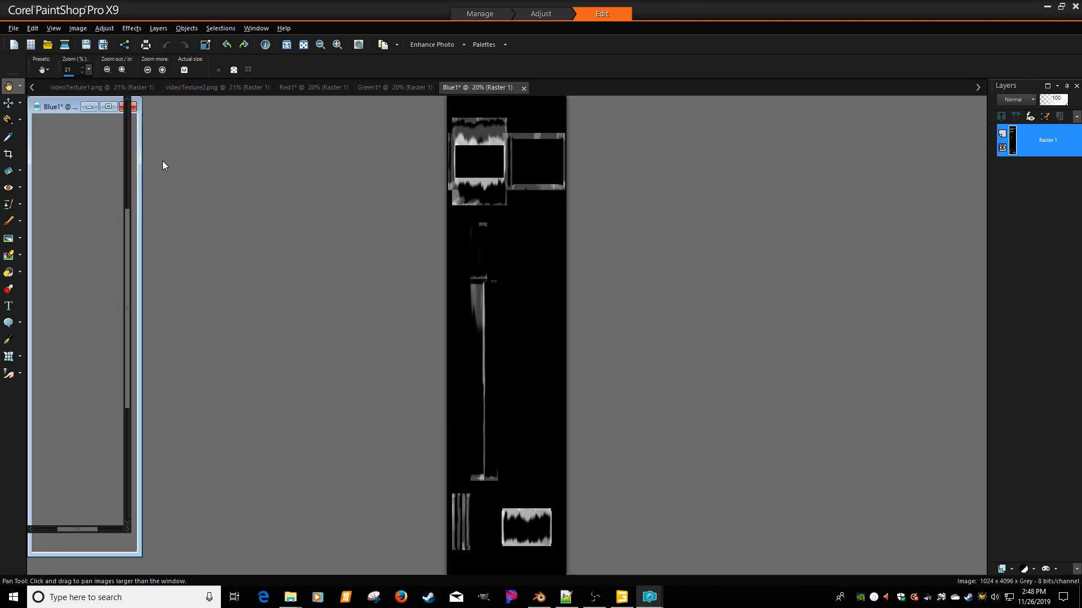
pyautogui.click(93, 89)
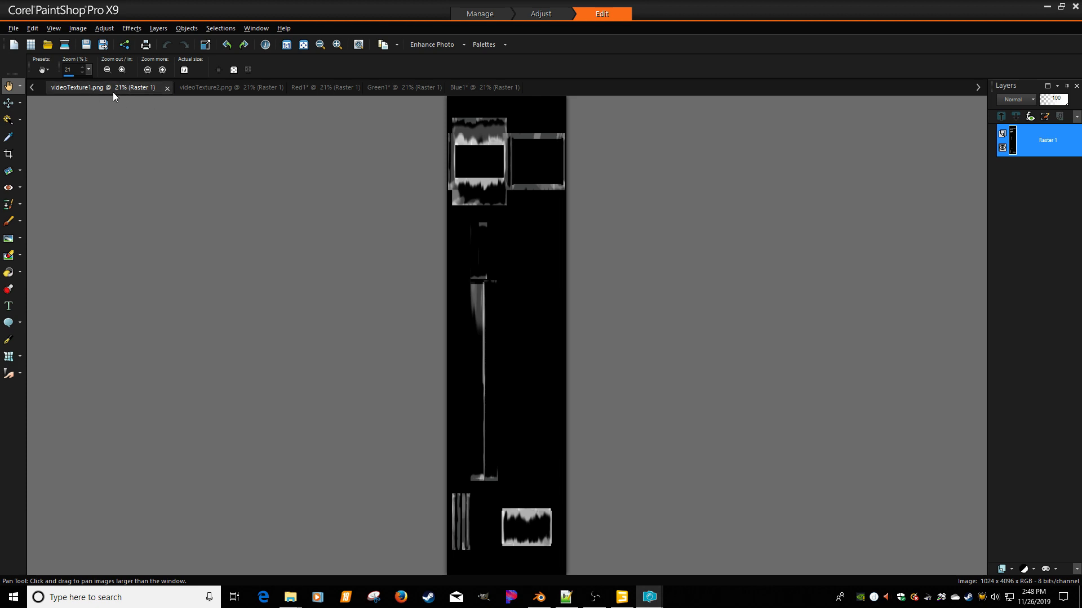
pyautogui.click(167, 89)
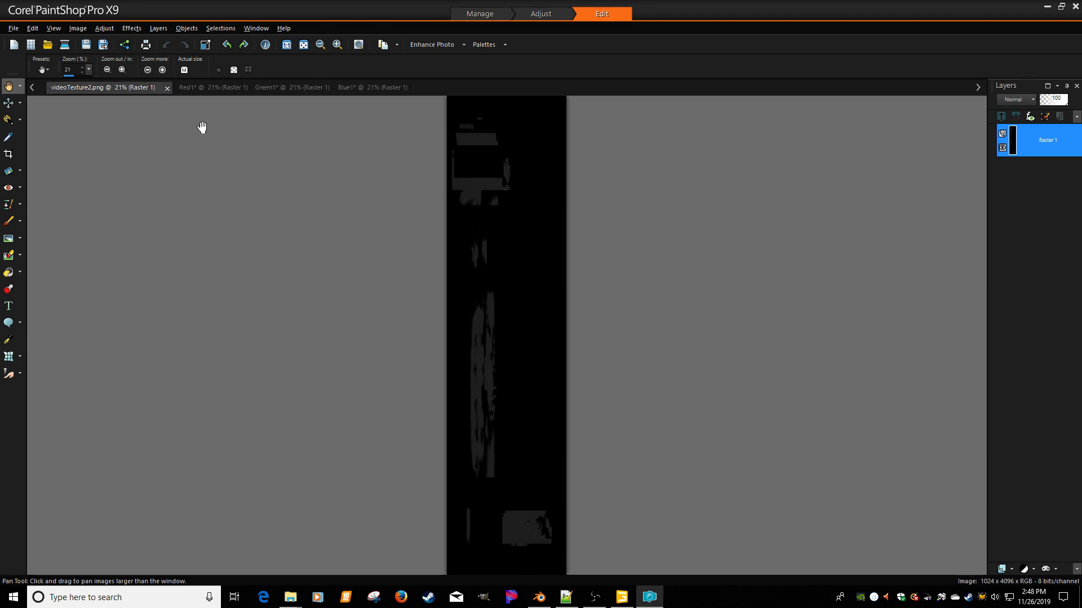
# Compare the red, green and blue channel images split from videoTexture1.png
pyautogui.click(212, 90)
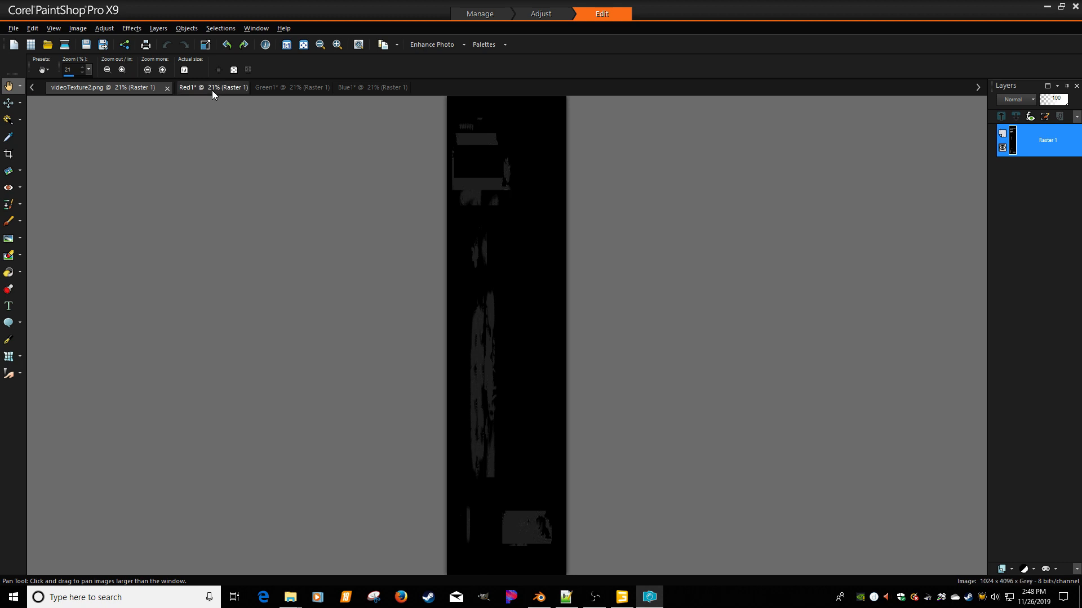
pyautogui.click(270, 88)
pyautogui.click(357, 93)
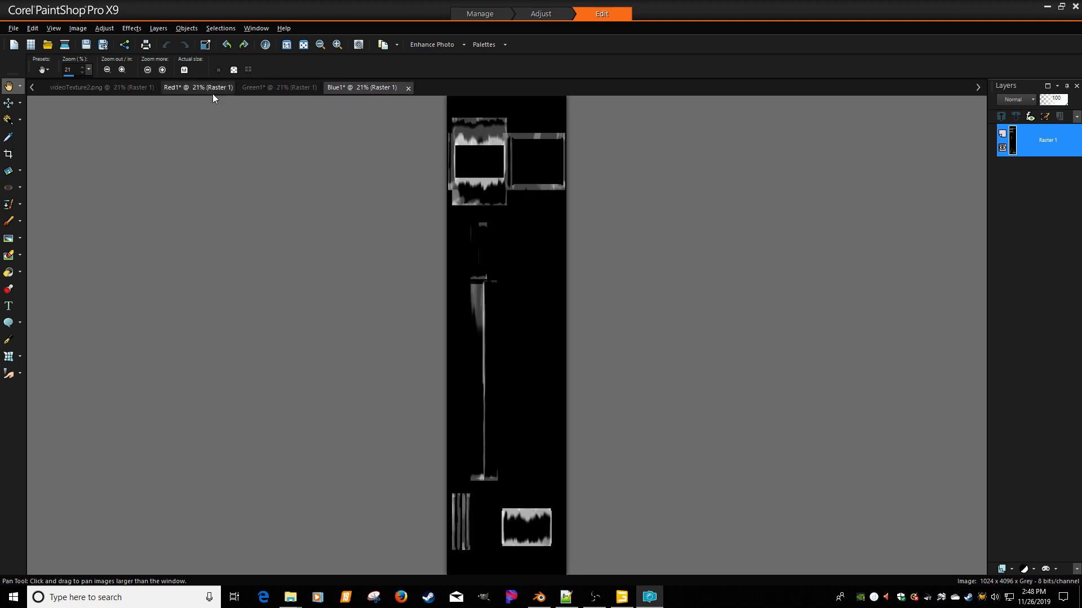
pyautogui.click(192, 89)
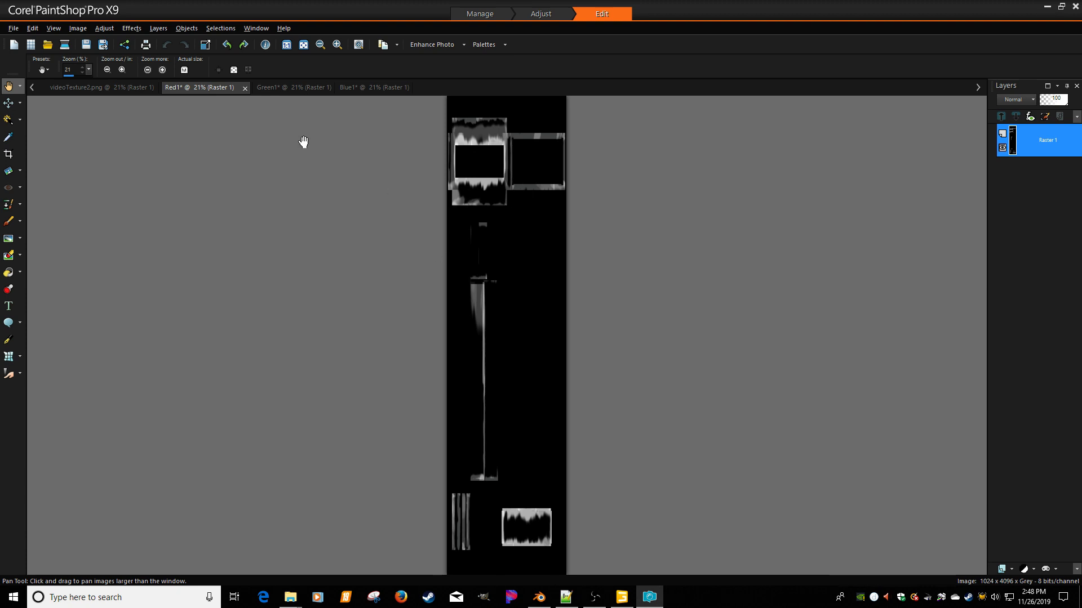
pyautogui.click(290, 87)
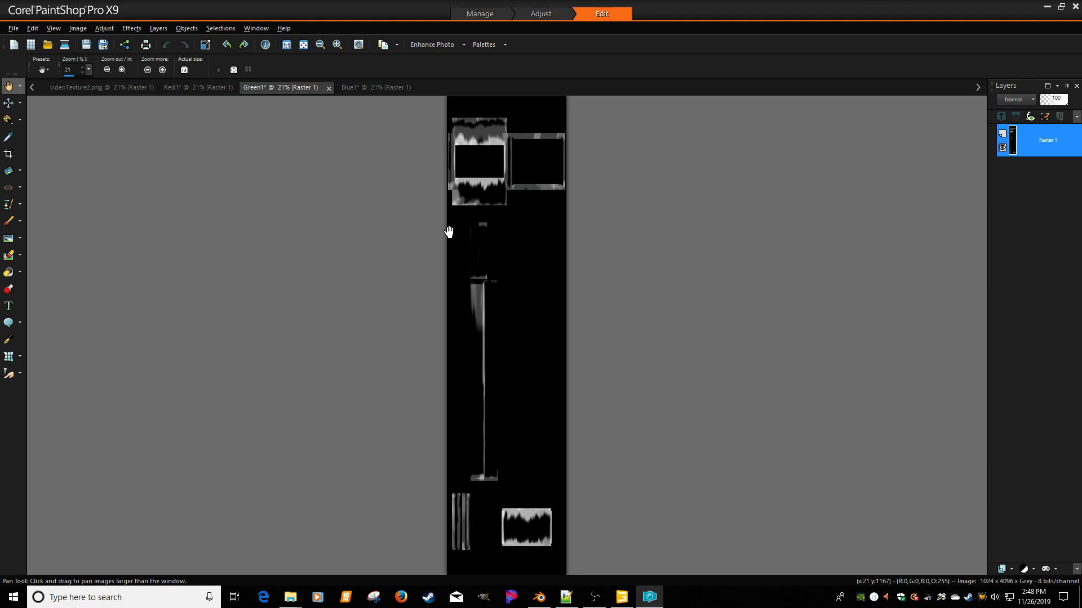
# Select the entire green channel image and clear it to plain white
pyautogui.hotkey('ctrl', 'a')
pyautogui.press('Delete')
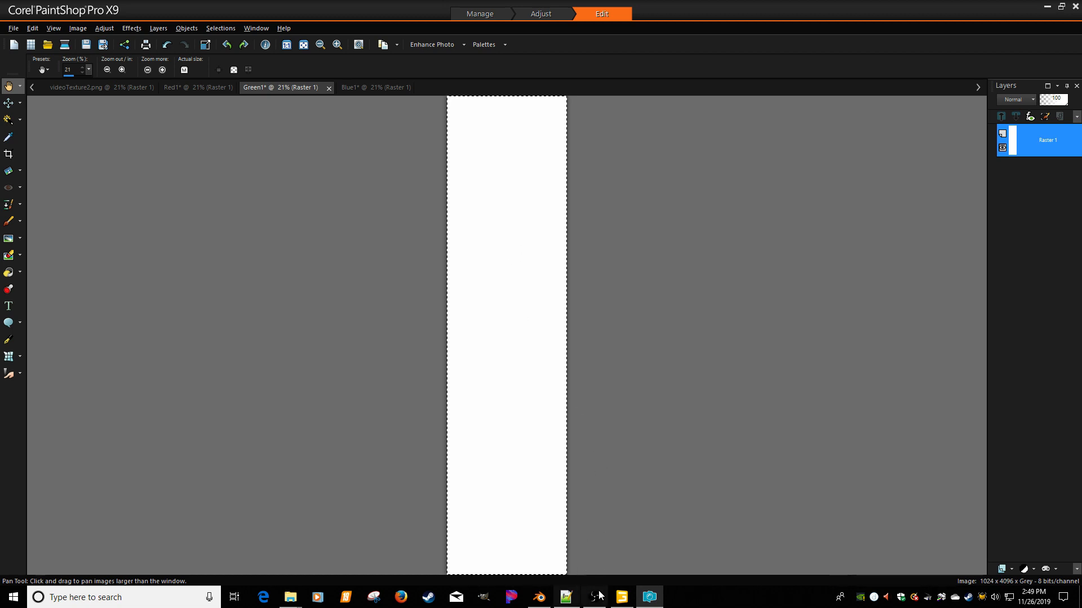
pyautogui.click(622, 597)
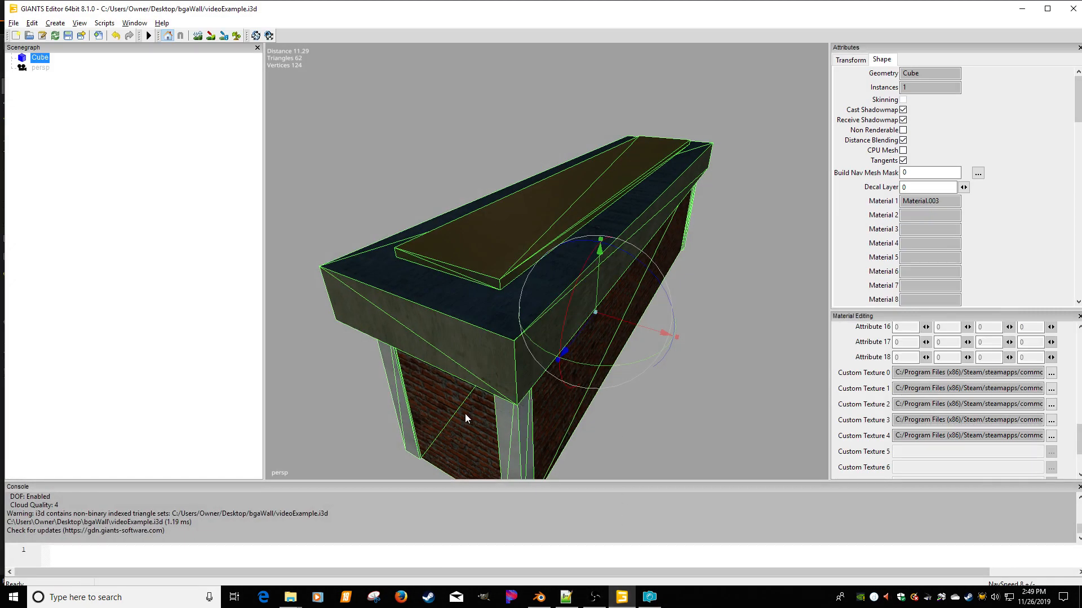
pyautogui.click(649, 597)
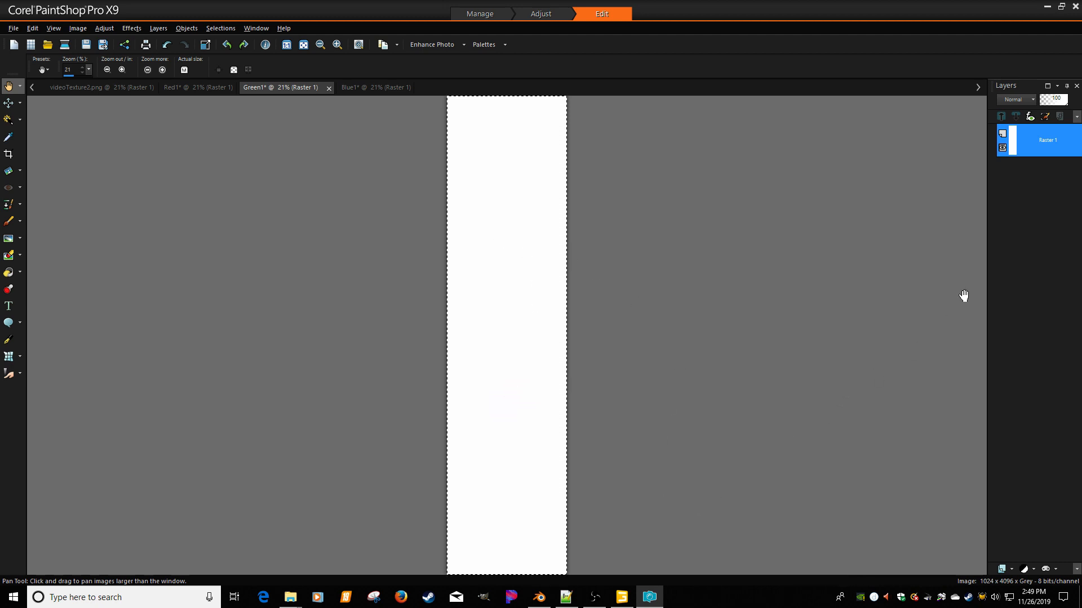
# Open paint.net, paste the blank 1024 x 4096 image into a new image, and set the brush width to 40
pyautogui.click(1047, 6)
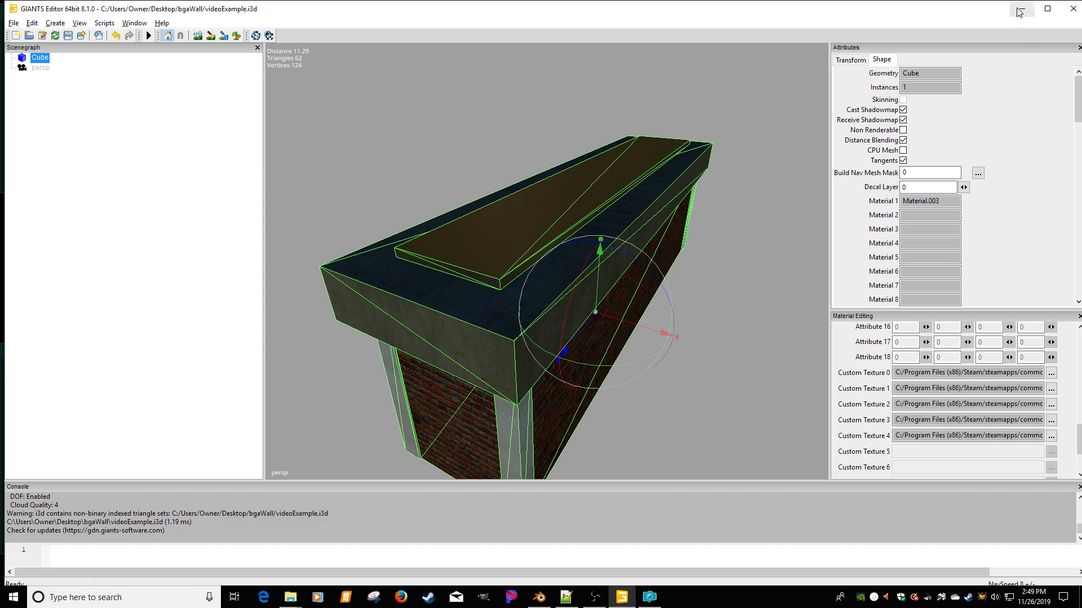
pyautogui.click(1022, 9)
pyautogui.doubleClick(985, 140)
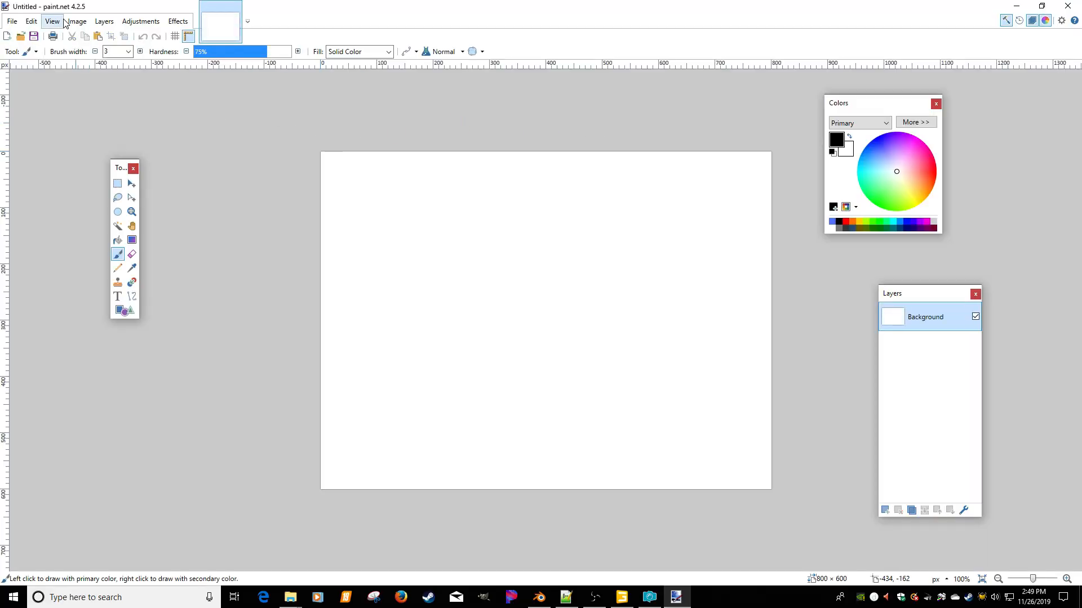
pyautogui.click(30, 22)
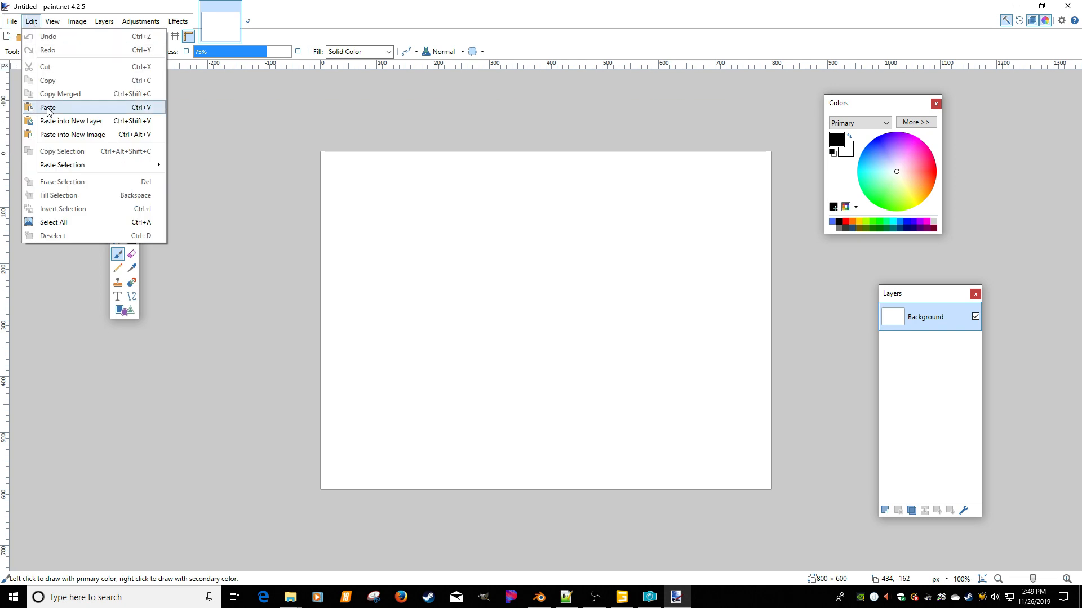
pyautogui.click(50, 136)
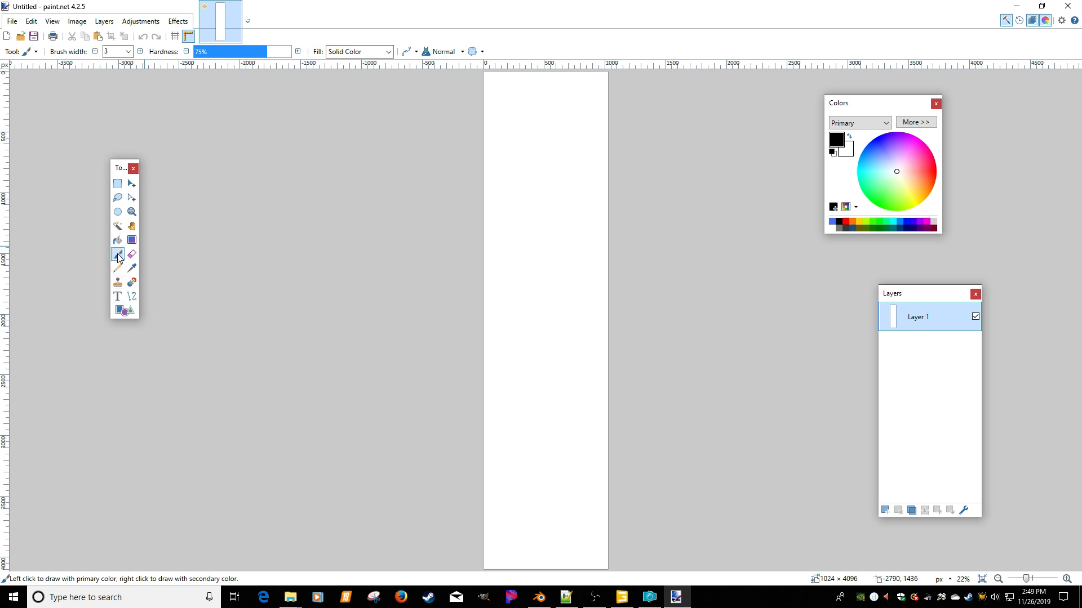
pyautogui.click(128, 51)
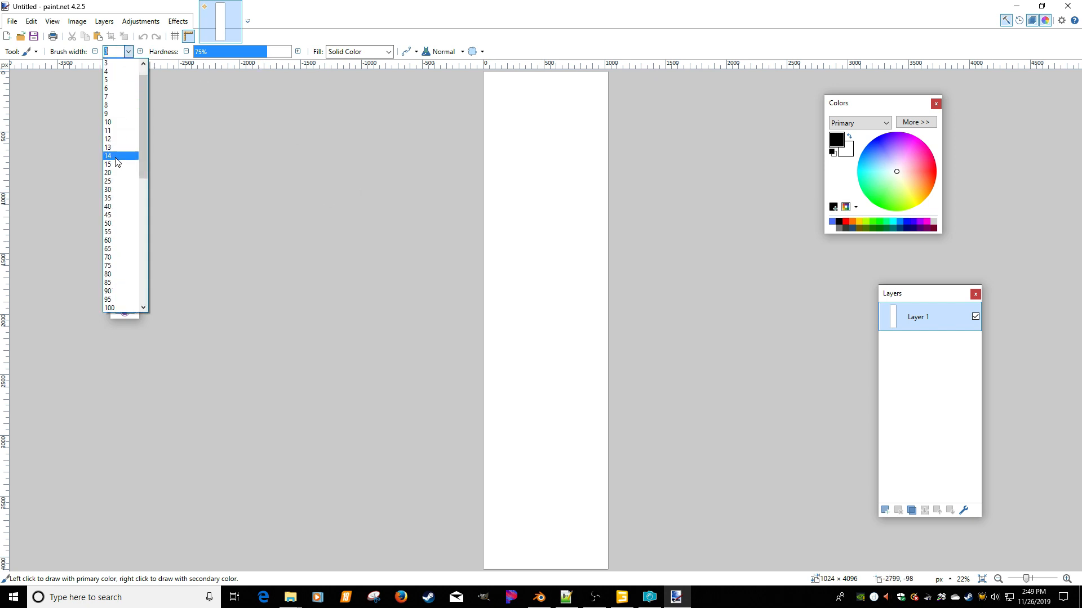
pyautogui.click(116, 207)
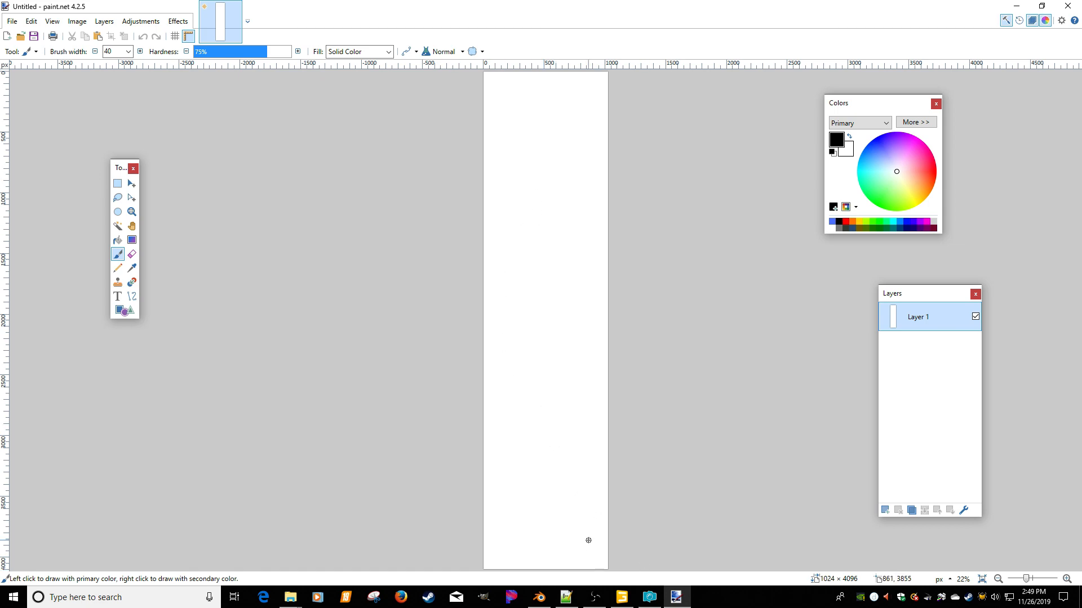
# Switch to Blender, make UVMap active, select all faces, and export their UV layout as aouv.png in the bgaWall folder
pyautogui.click(539, 597)
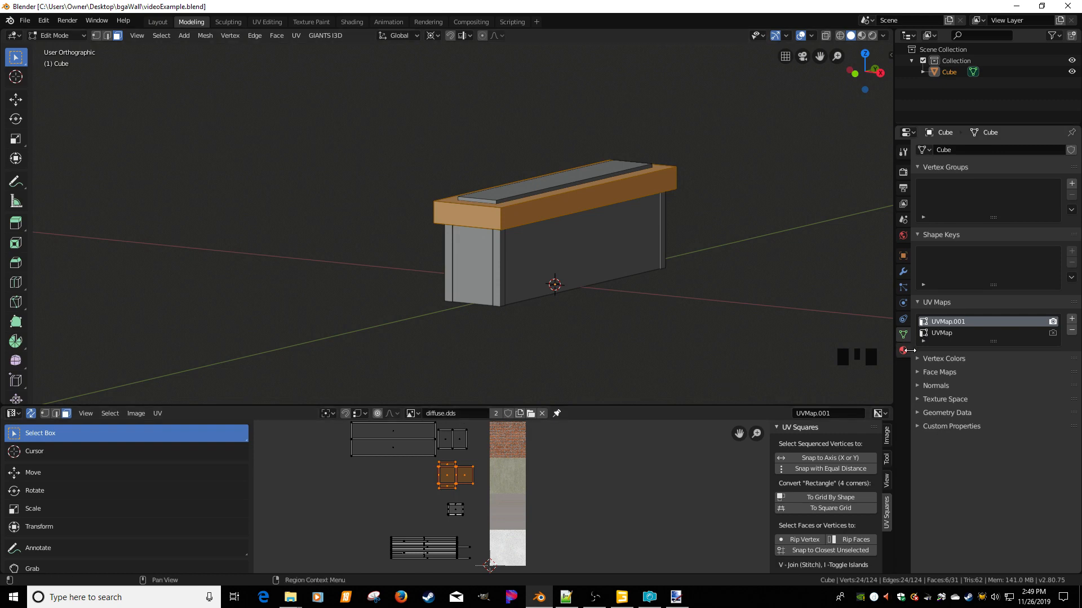
pyautogui.click(946, 333)
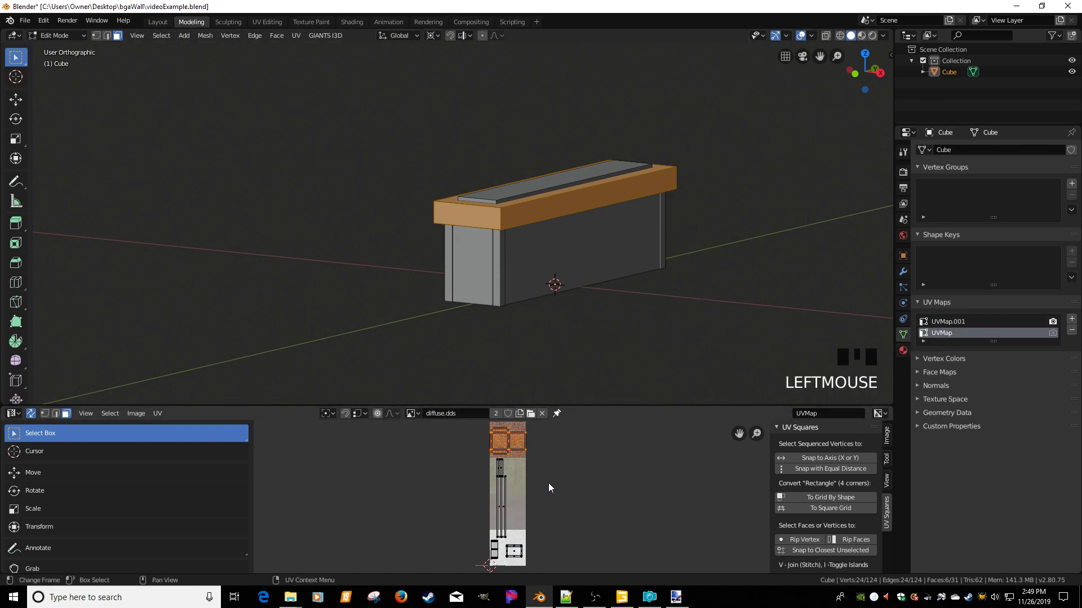
pyautogui.press('a')
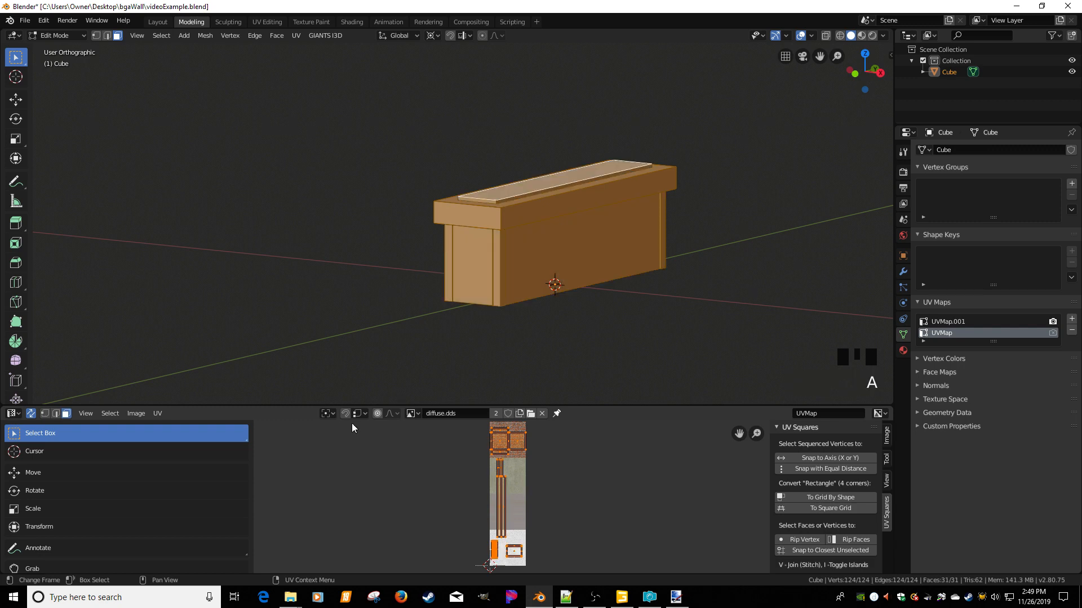
pyautogui.click(157, 413)
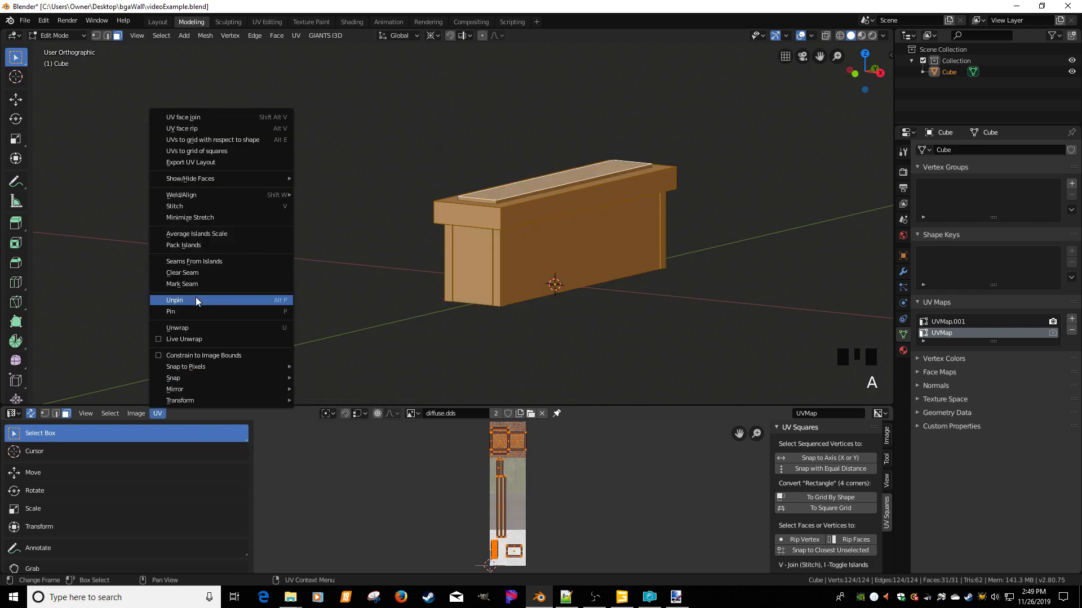
pyautogui.click(202, 162)
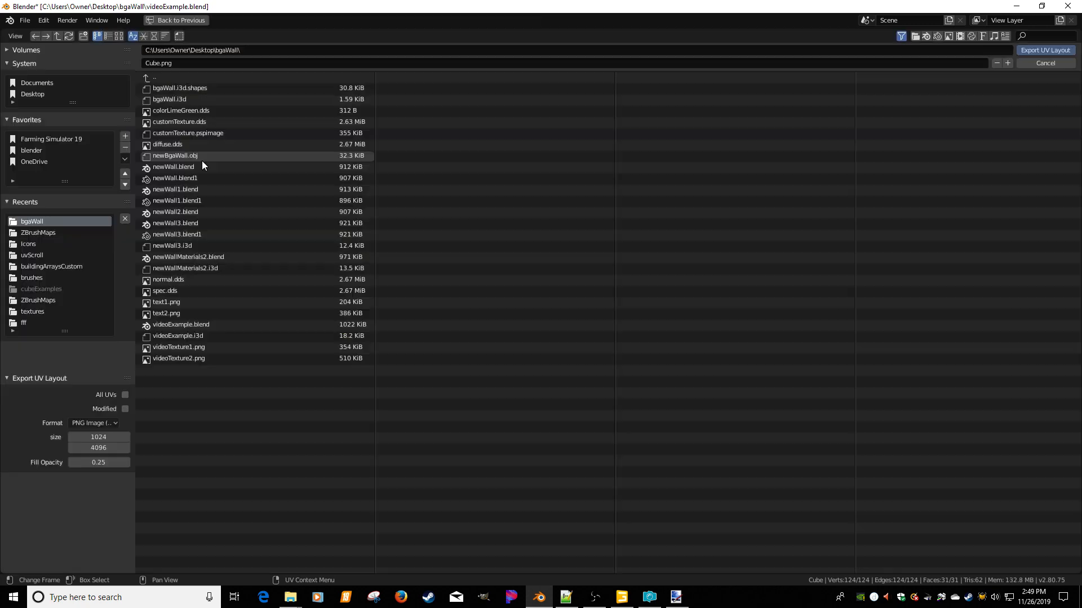
pyautogui.click(181, 60)
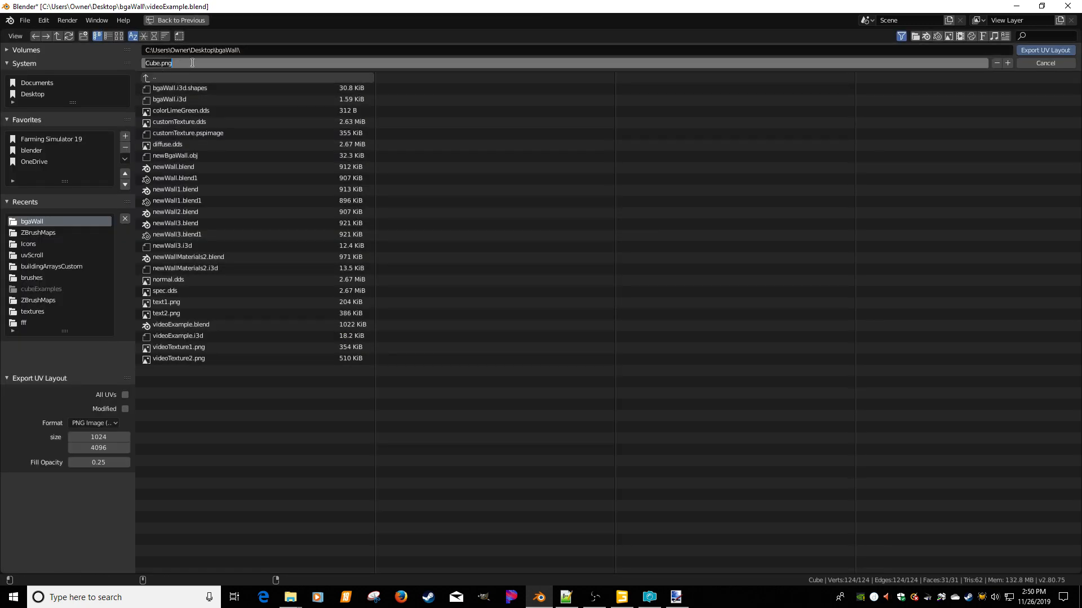
pyautogui.write('aouv')
pyautogui.press('Return')
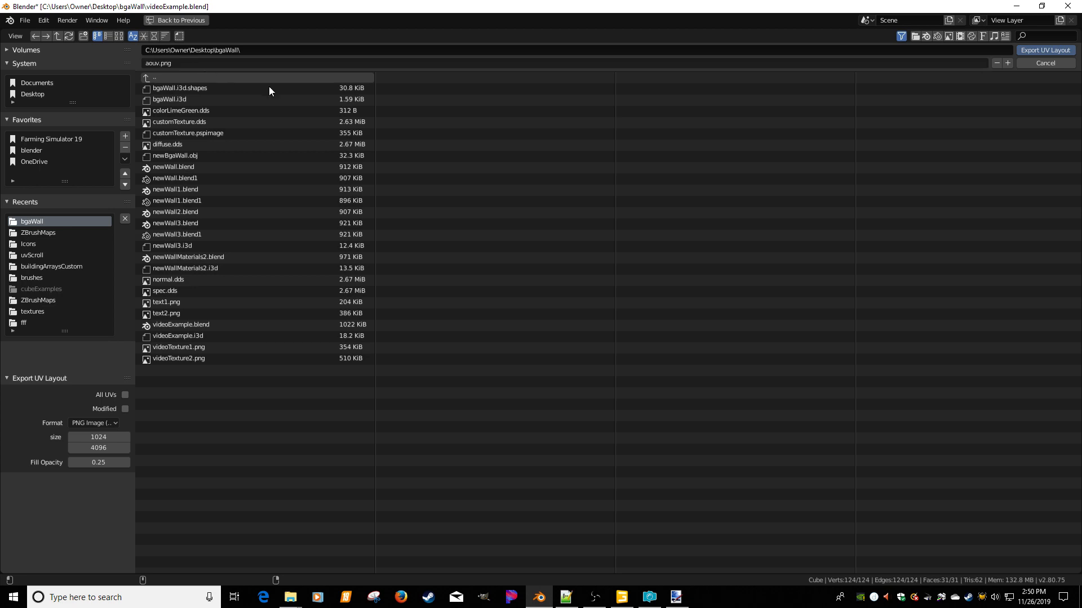
pyautogui.press('Return')
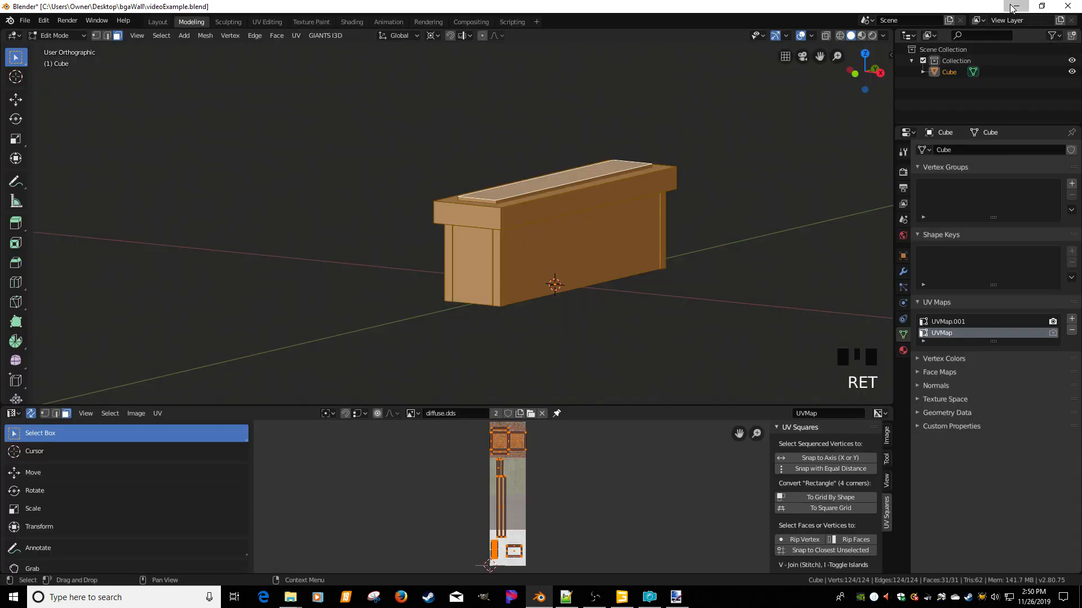
# Switch back to paint.net, open aouv.png from the bgaWall folder, and select its whole canvas for copying
pyautogui.hotkey('alt', 'Tab')
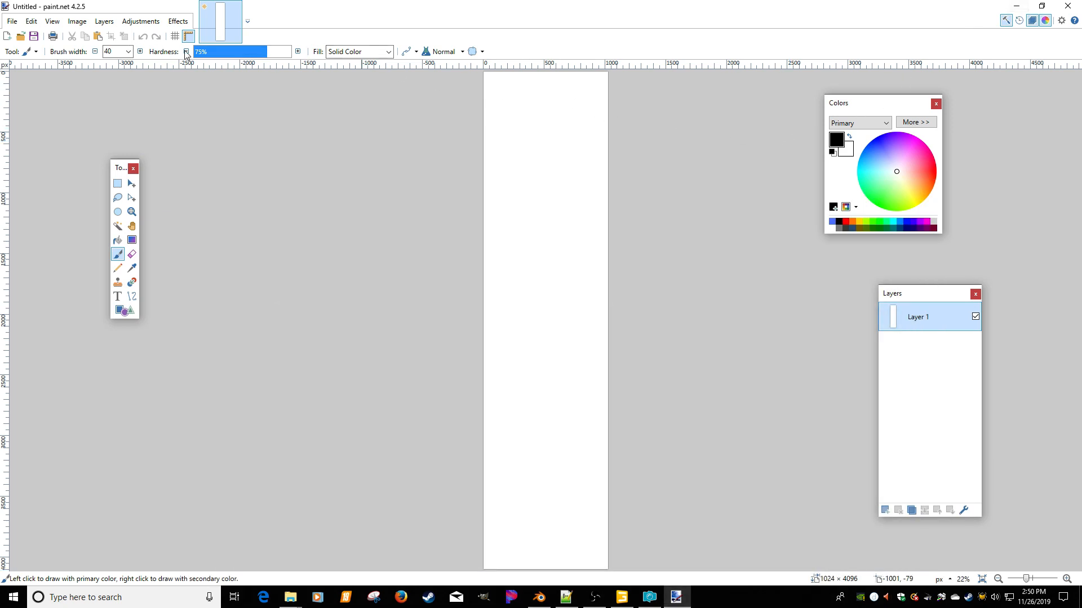
pyautogui.click(12, 22)
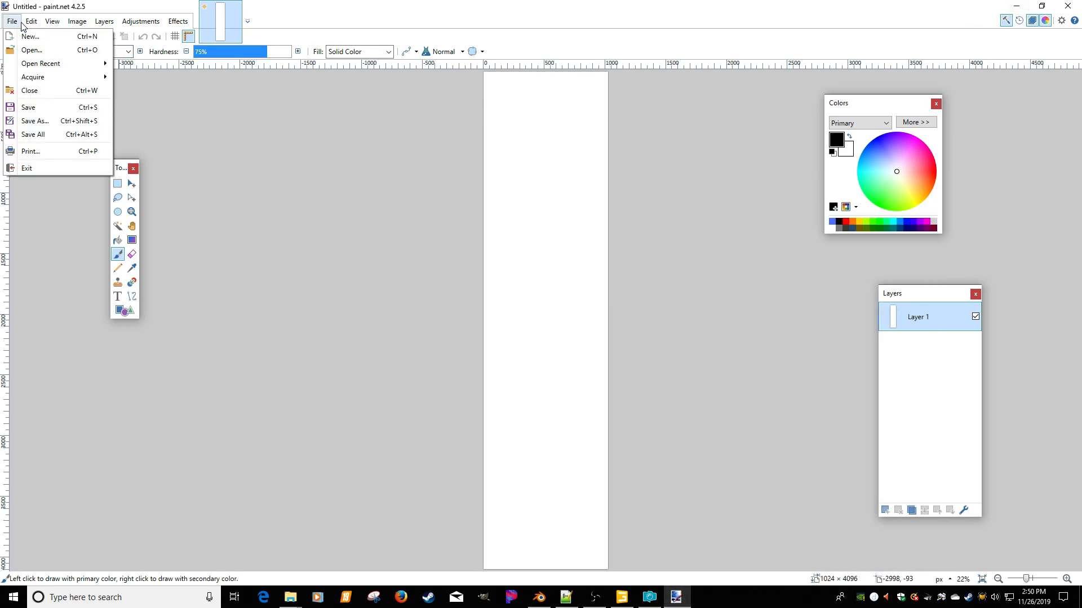
pyautogui.moveTo(32, 27)
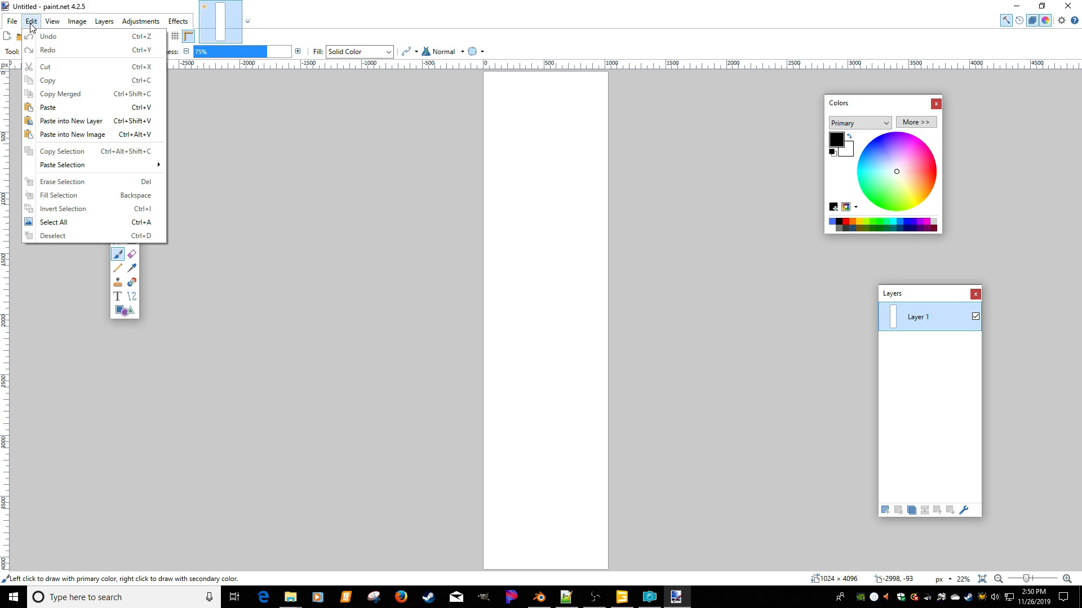
pyautogui.click(242, 128)
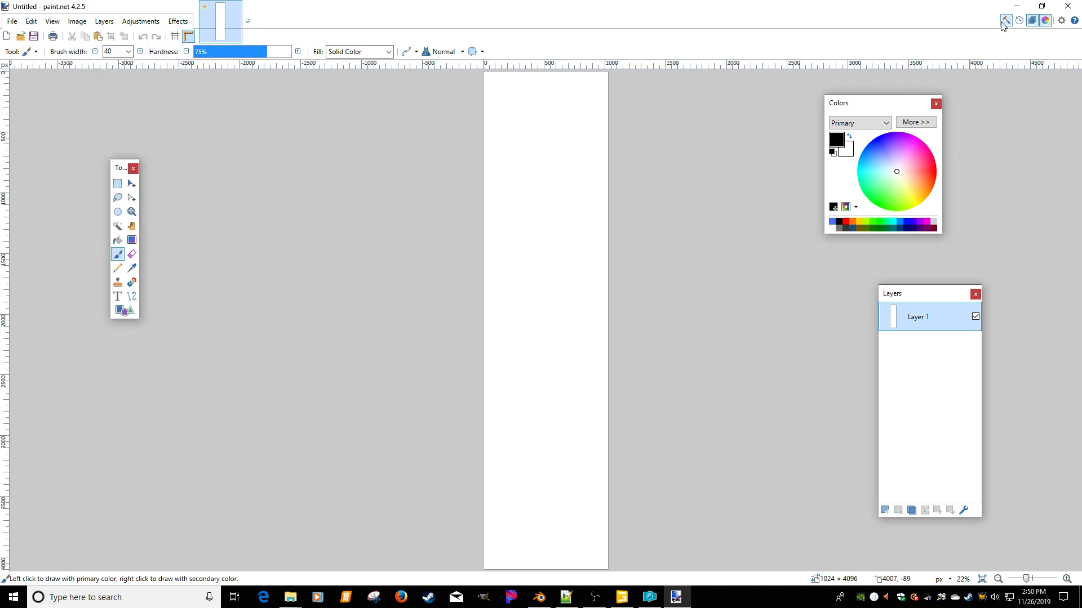
pyautogui.click(1016, 7)
pyautogui.click(230, 243)
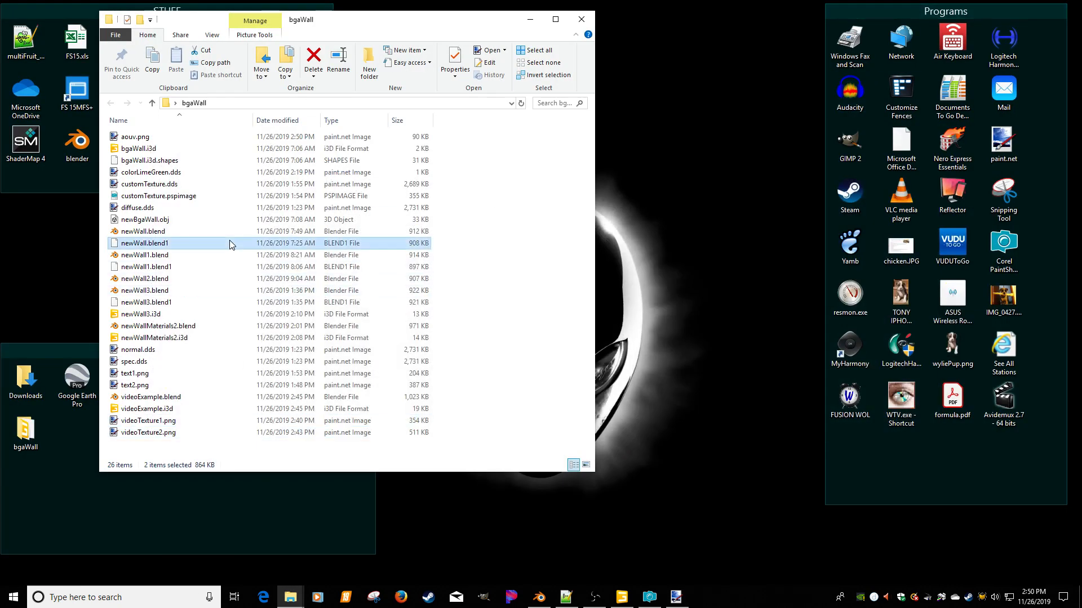
pyautogui.press('a')
pyautogui.doubleClick(213, 138)
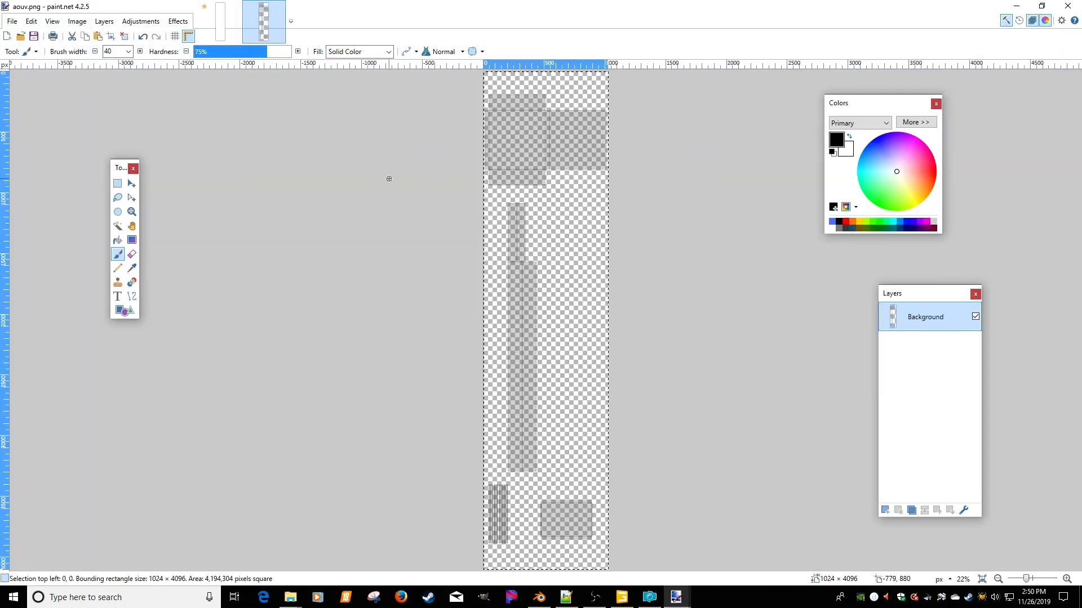
# Paste the copied UV layout into a new layer of the untitled white image
pyautogui.click(219, 29)
pyautogui.click(31, 21)
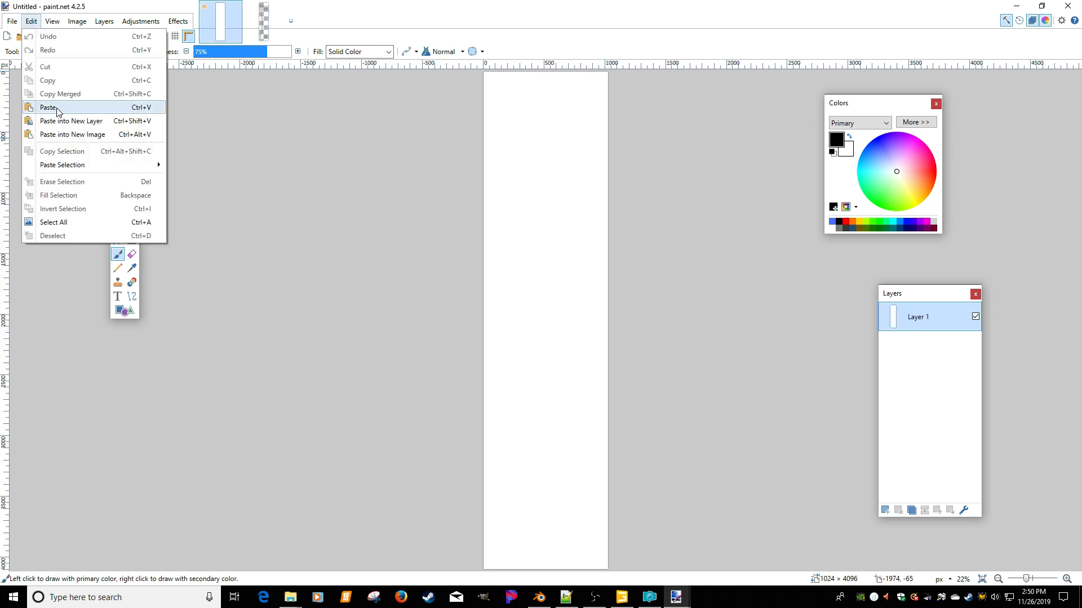
pyautogui.click(107, 121)
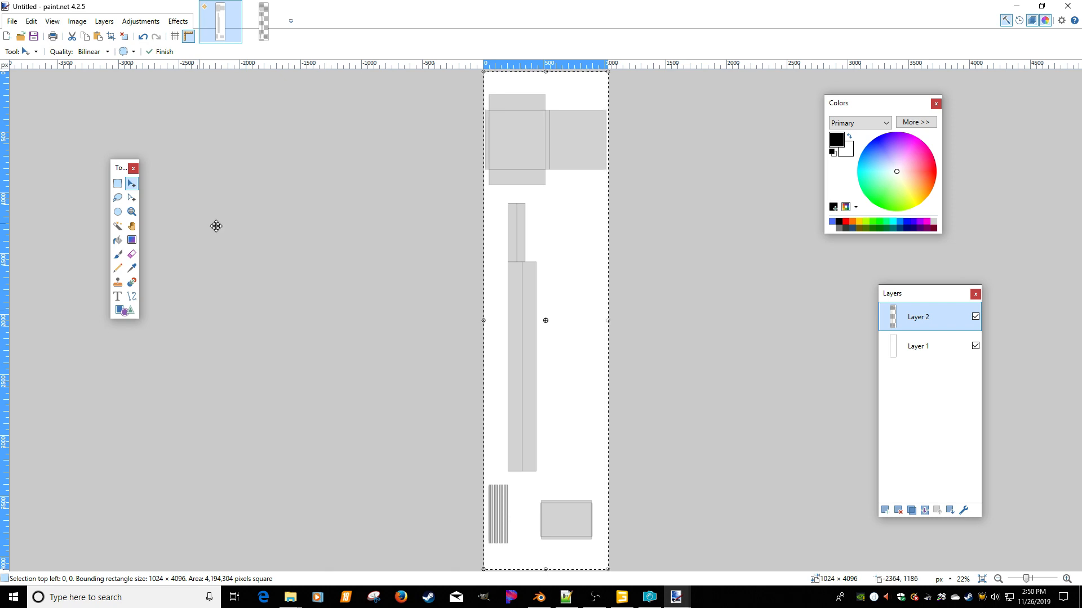
# On Layer 1, add the letter A in size 36 Calibri text inside the tall UV strip
pyautogui.click(901, 349)
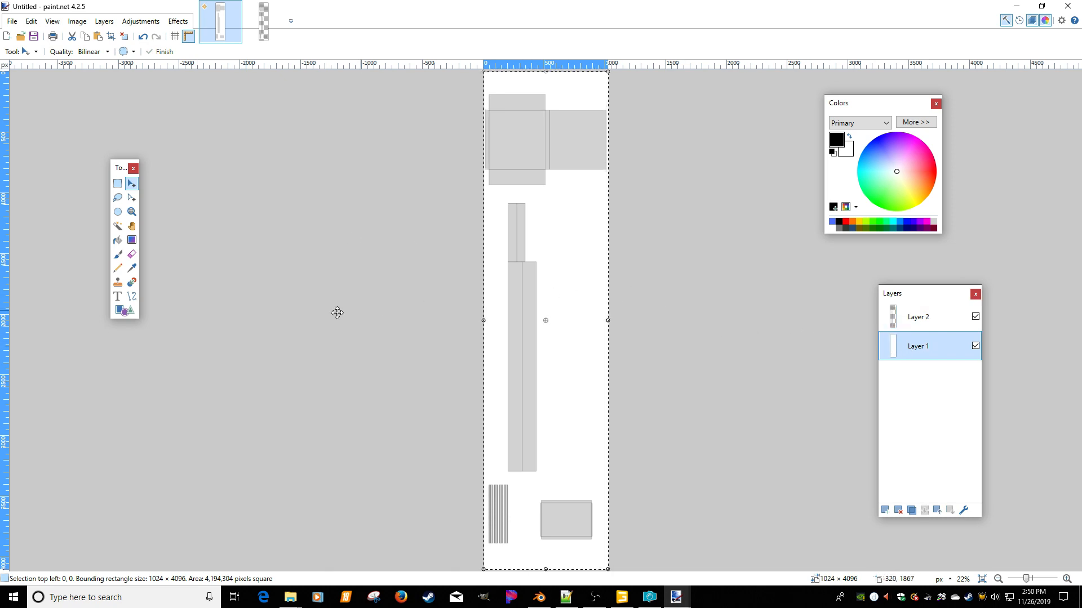
pyautogui.click(118, 268)
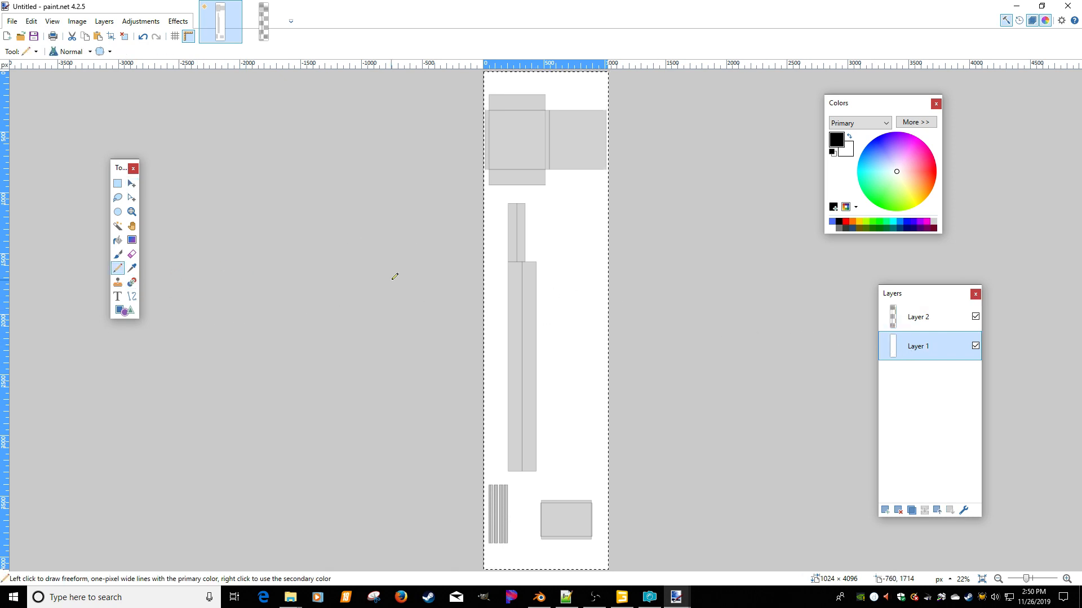
pyautogui.keyDown('ctrl'); pyautogui.scroll(5, 394, 276); pyautogui.keyUp('ctrl')
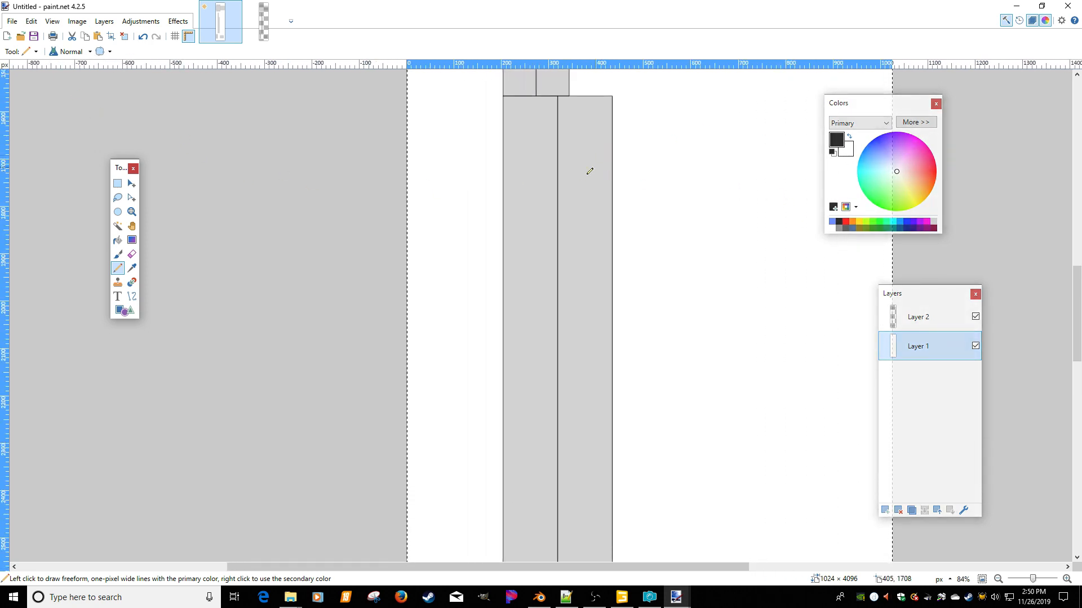
pyautogui.press('t')
pyautogui.click(526, 217)
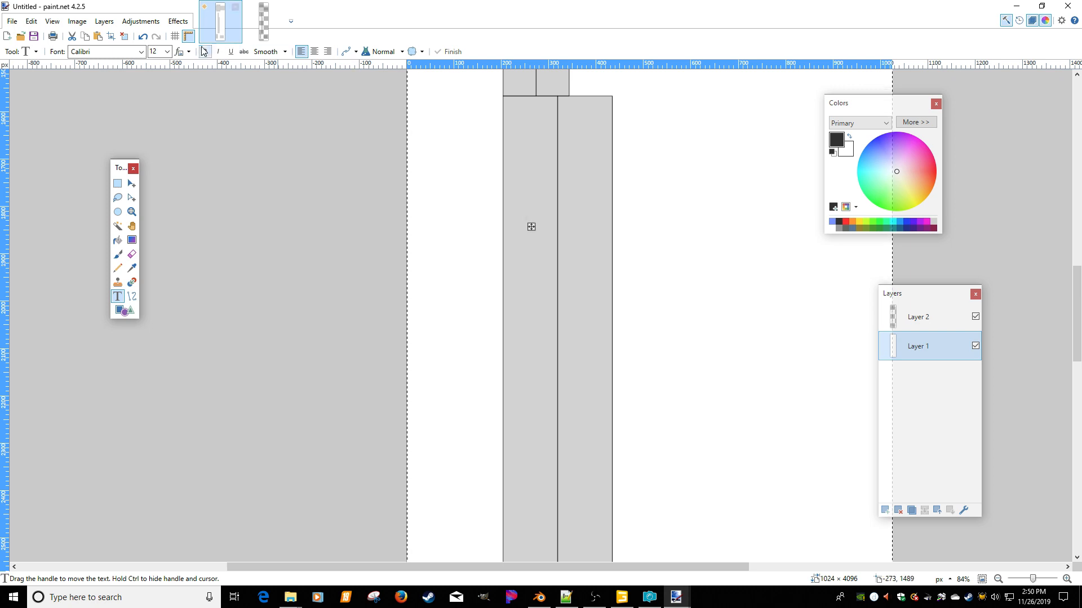
pyautogui.click(166, 51)
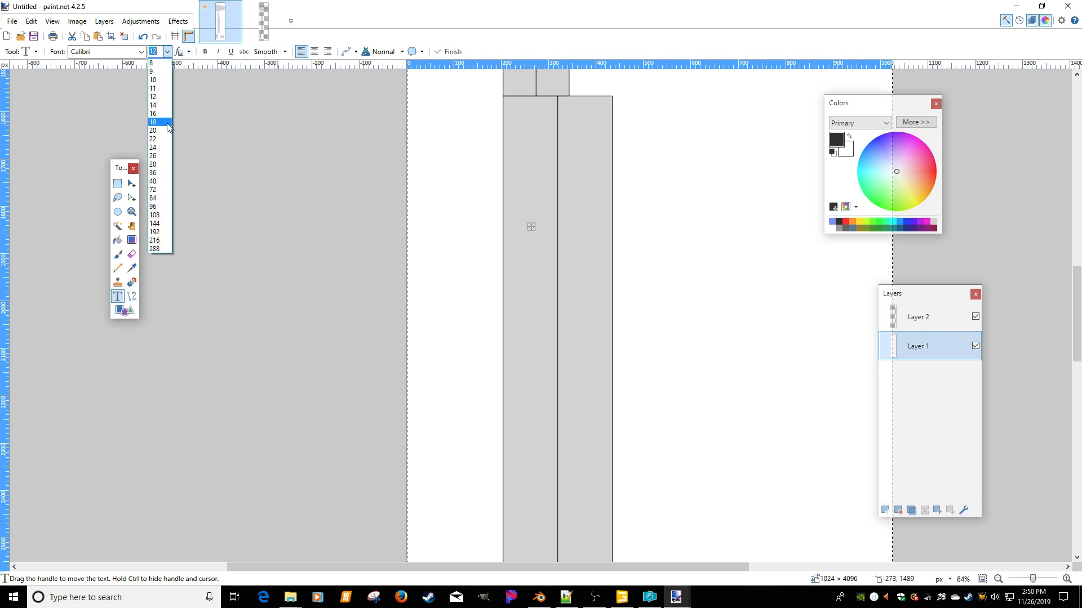
pyautogui.click(163, 172)
pyautogui.write('A')
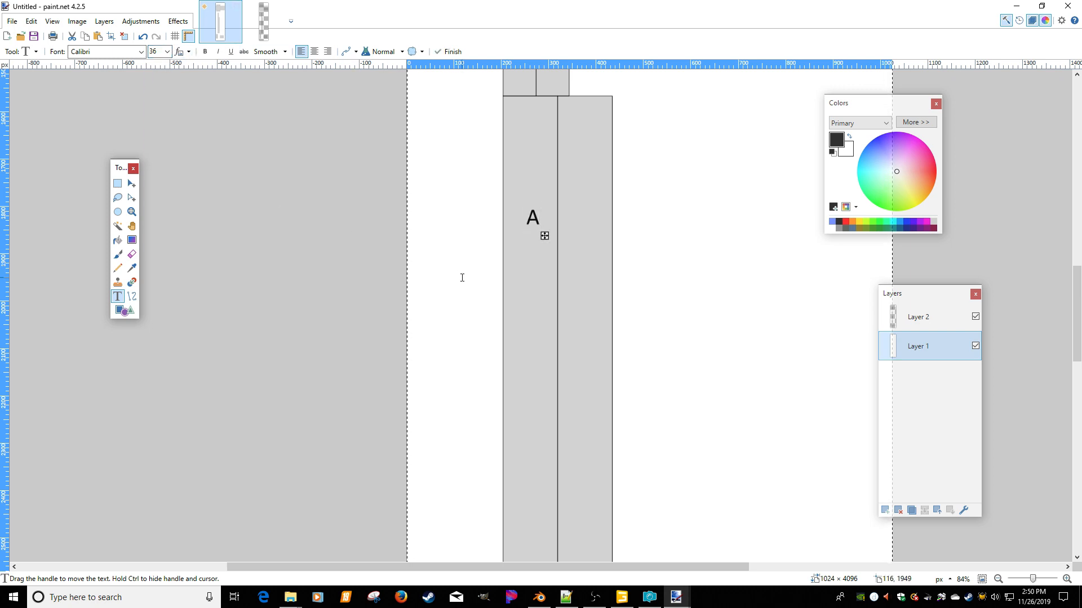
# Place the separate letters o, t, e, s and t one below another beneath the A in the tall UV strip
pyautogui.click(526, 259)
pyautogui.write('o')
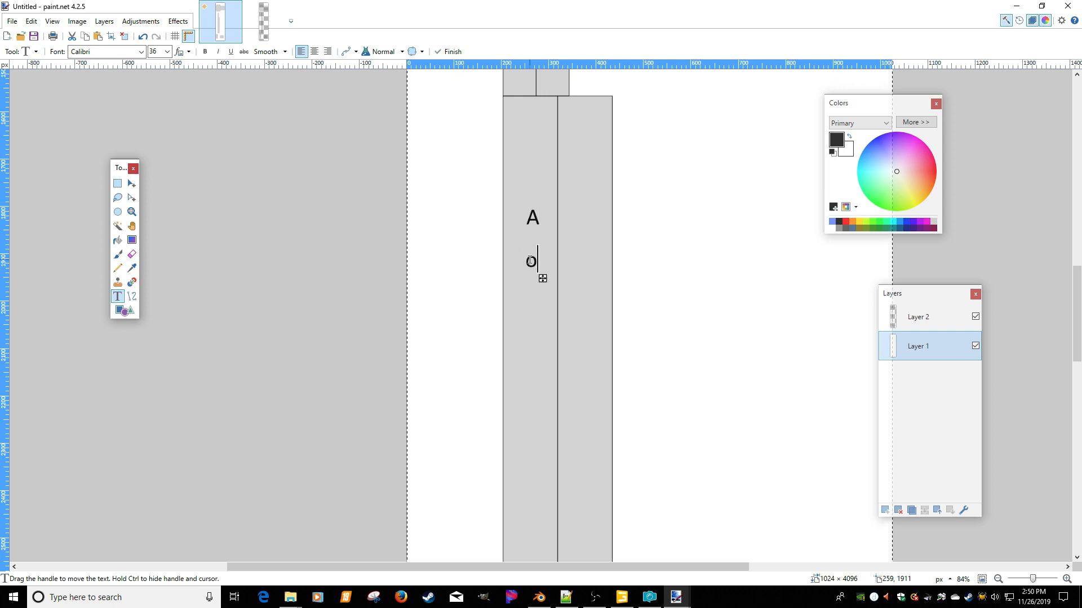
pyautogui.click(529, 328)
pyautogui.write('t')
pyautogui.click(531, 379)
pyautogui.write('e')
pyautogui.click(534, 451)
pyautogui.write('s')
pyautogui.click(535, 507)
pyautogui.write('t')
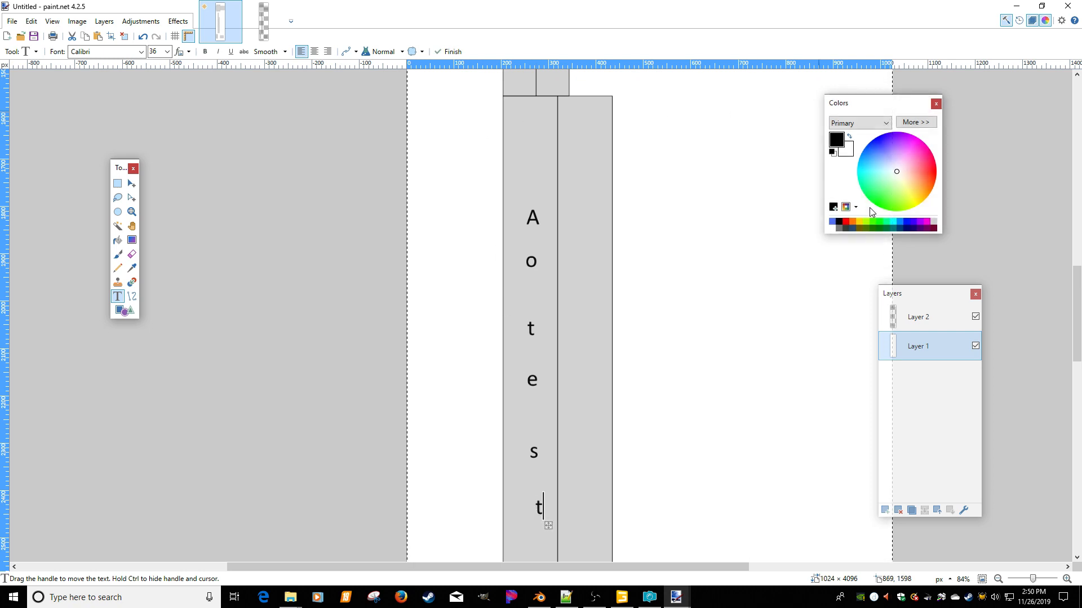
# Delete Layer 2, which holds the UV layout guide
pyautogui.click(957, 321)
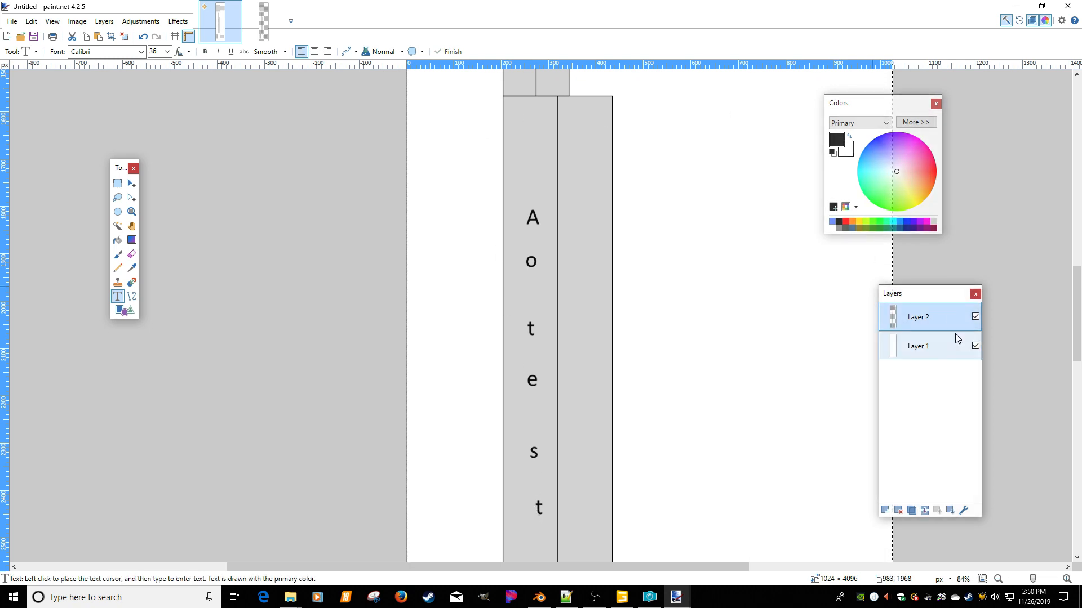
pyautogui.click(898, 510)
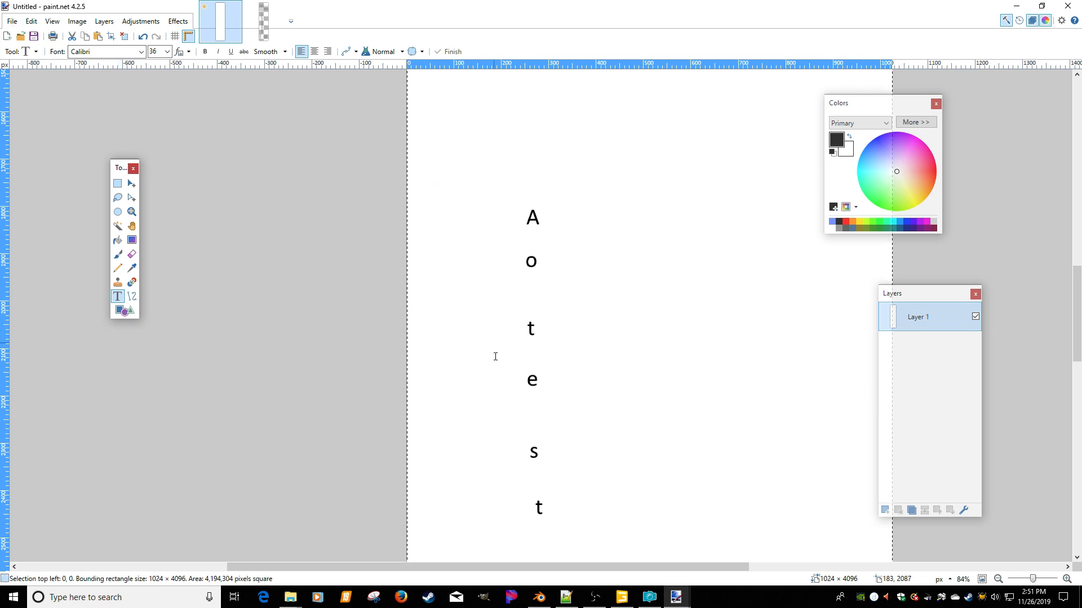
# In PaintShop Pro, paste the copied lettering as a new layer in Green1 and the whole videoTexture2.png image as a new layer in Blue1
pyautogui.click(650, 597)
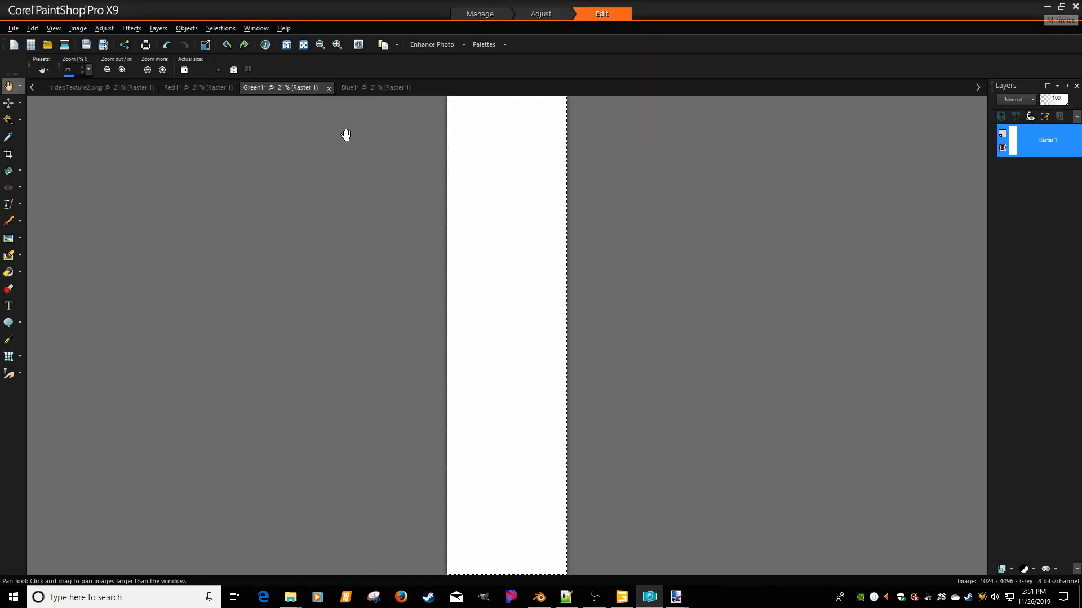
pyautogui.hotkey('ctrl', 'l')
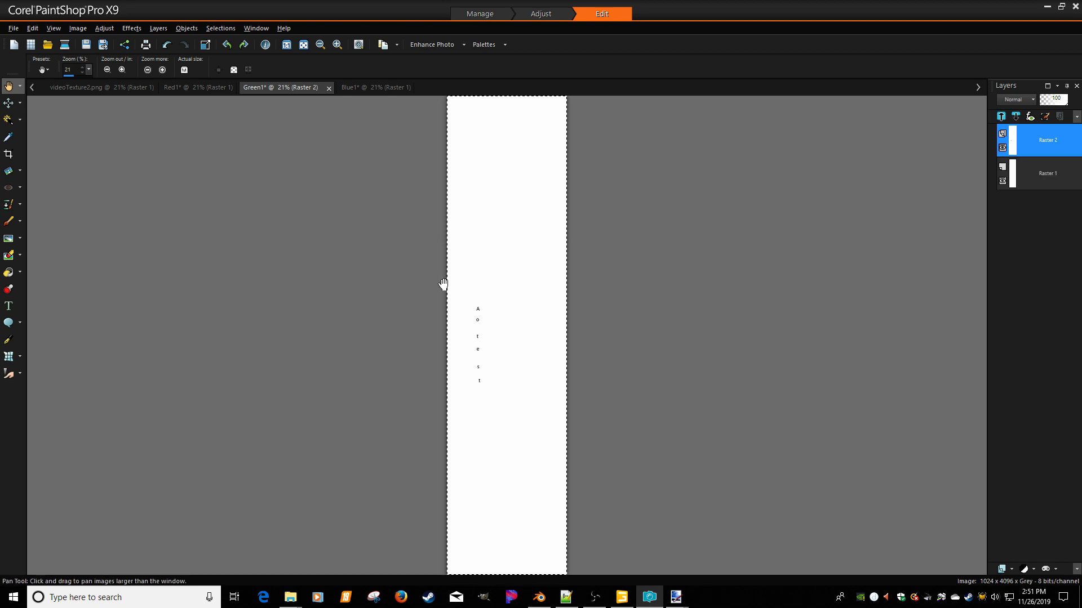
pyautogui.click(373, 89)
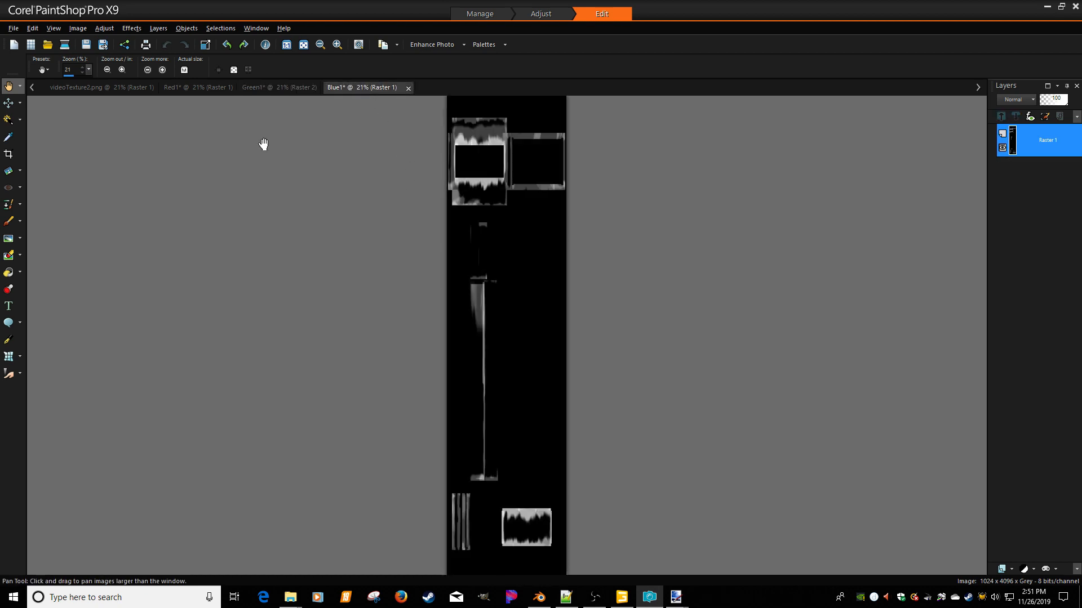
pyautogui.click(110, 89)
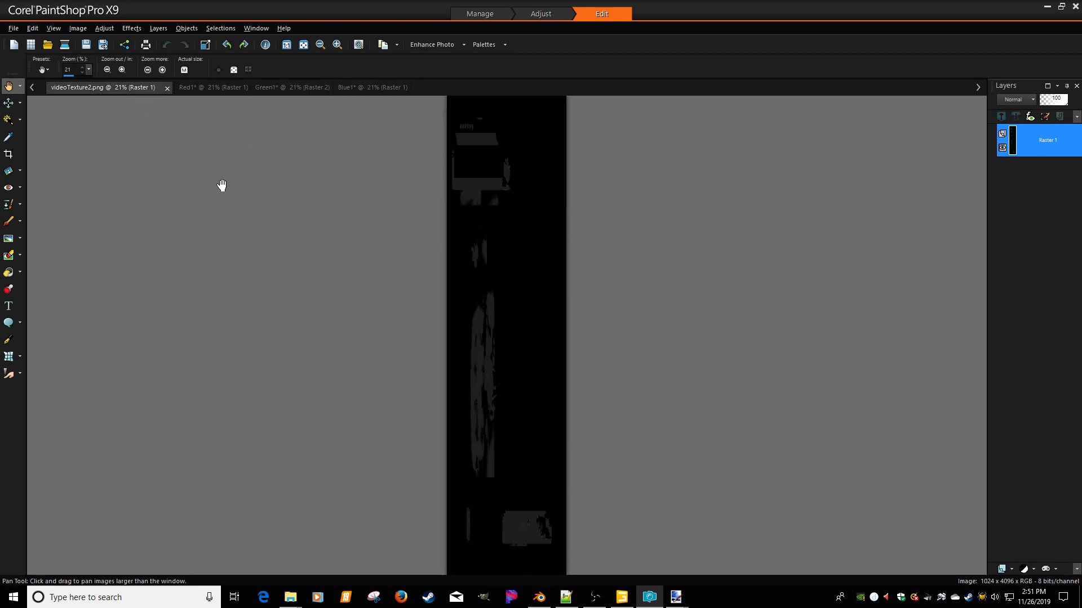
pyautogui.hotkey('ctrl', 'a')
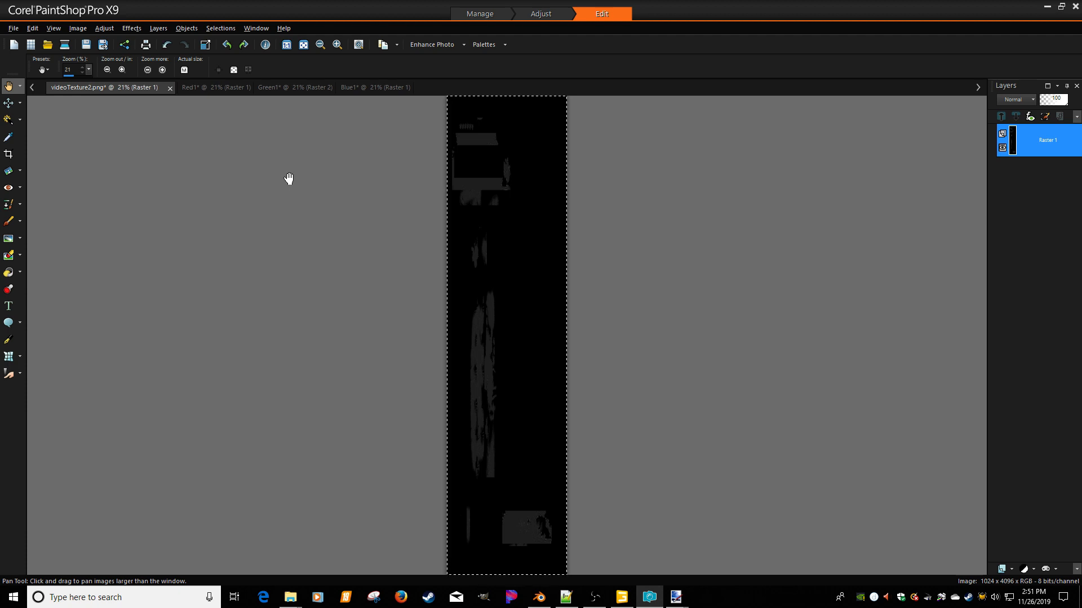
pyautogui.click(372, 88)
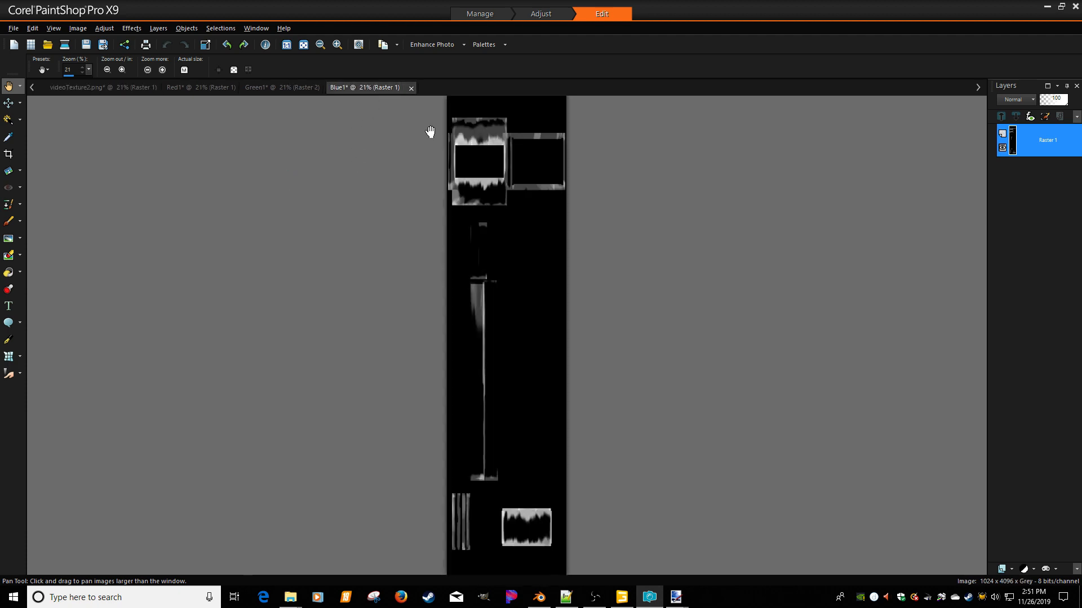
pyautogui.hotkey('ctrl', 'l')
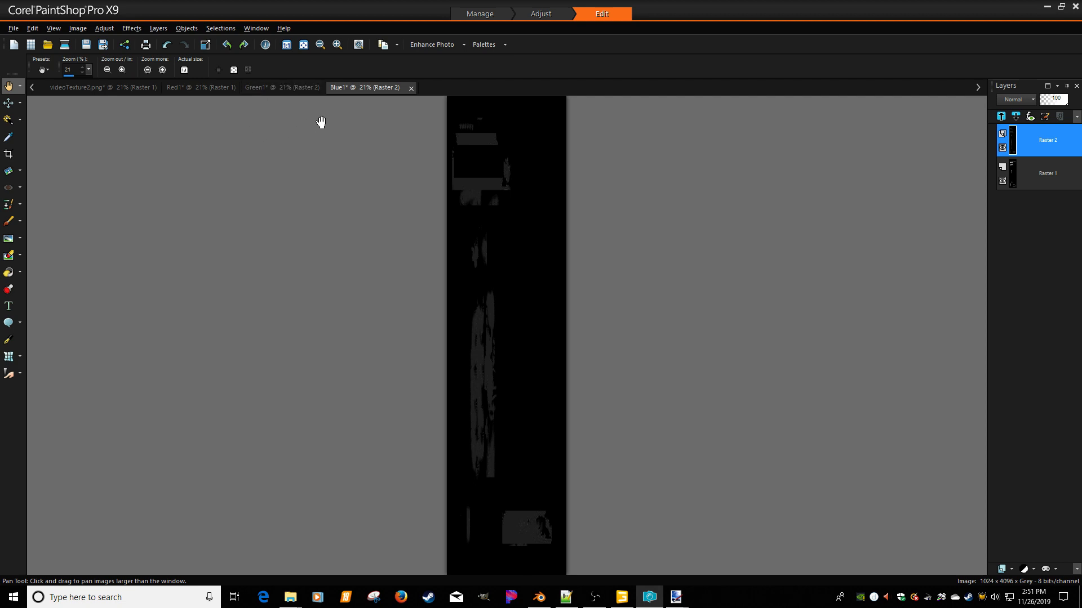
# Combine the Red1, Green1 and Blue1 channel images into a single RGB image, keeping blue and green synced to red
pyautogui.click(220, 88)
pyautogui.click(293, 88)
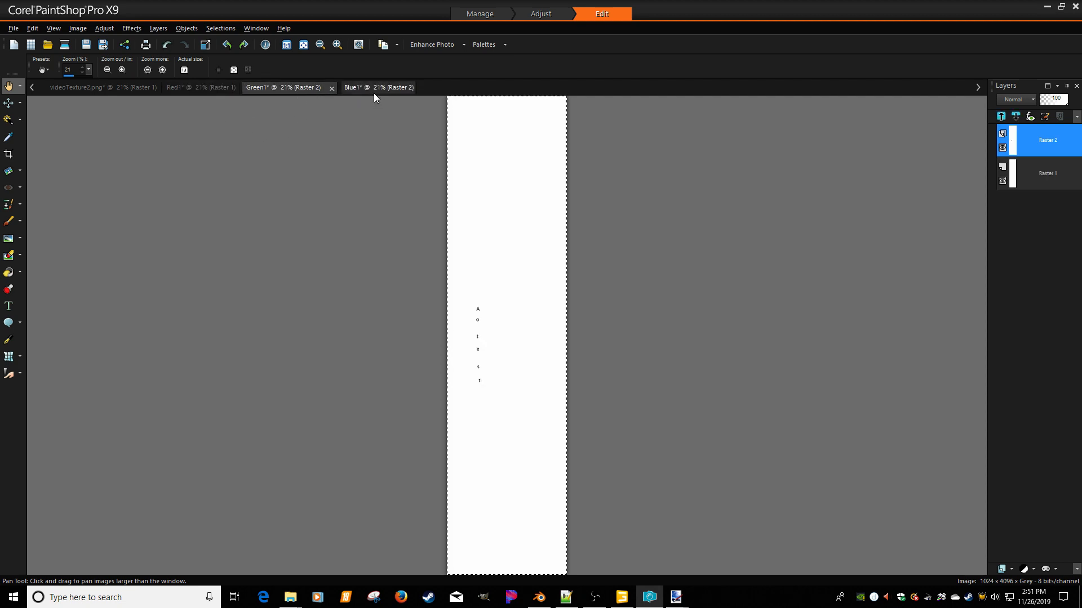
pyautogui.click(372, 88)
pyautogui.click(224, 89)
pyautogui.click(285, 88)
pyautogui.click(338, 89)
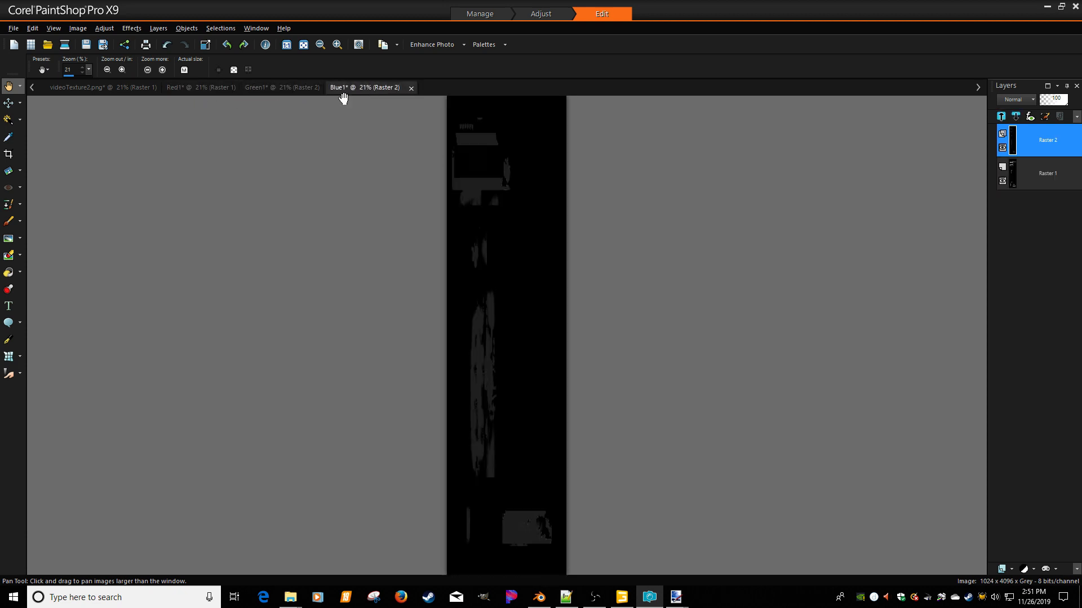
pyautogui.click(77, 28)
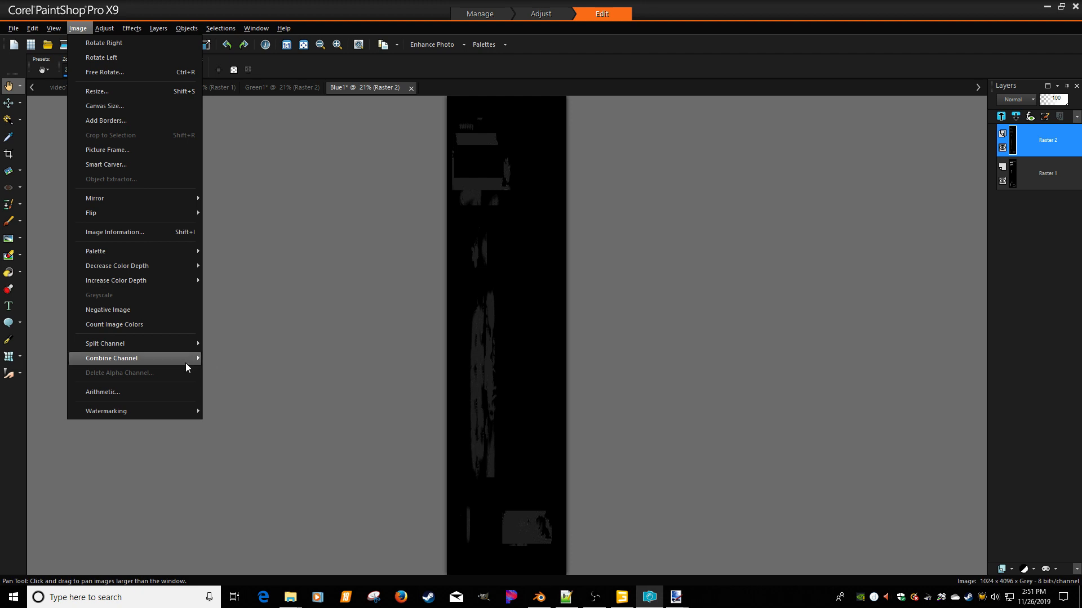
pyautogui.moveTo(185, 361)
pyautogui.click(250, 358)
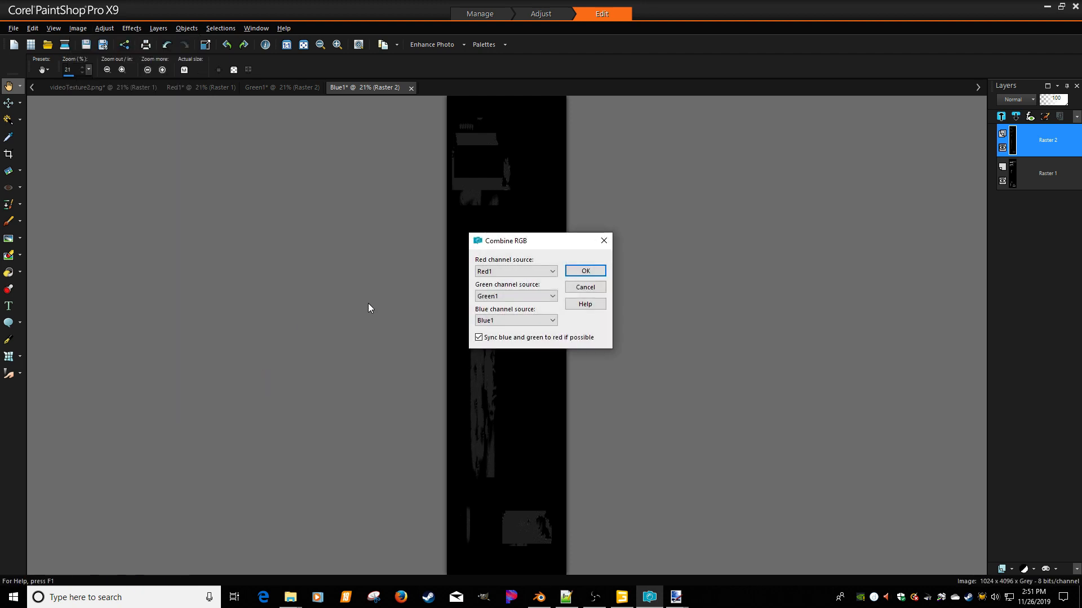
pyautogui.click(553, 297)
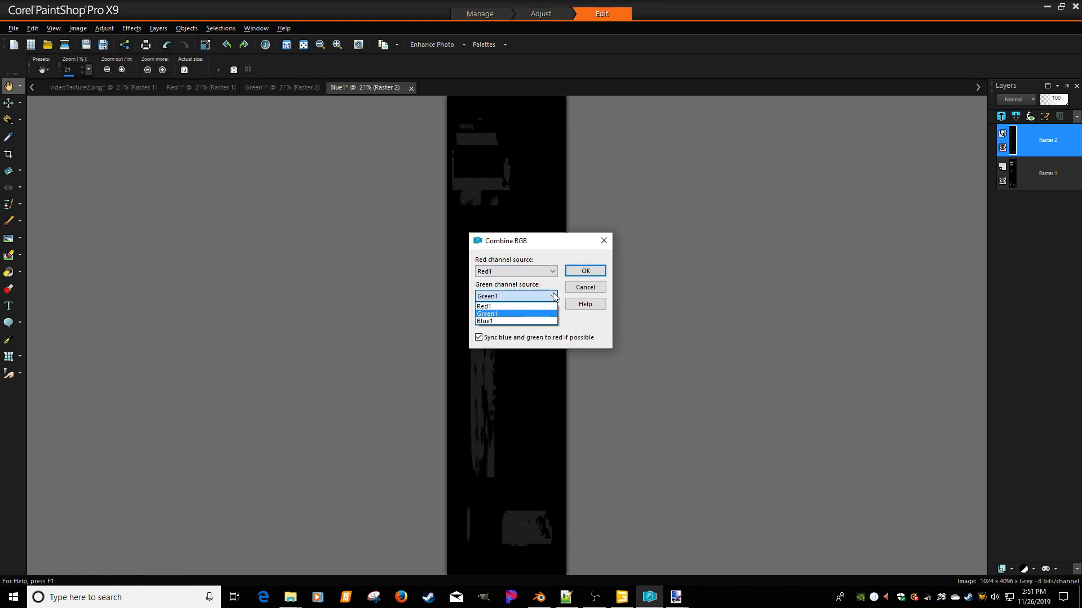
pyautogui.click(560, 293)
pyautogui.click(552, 321)
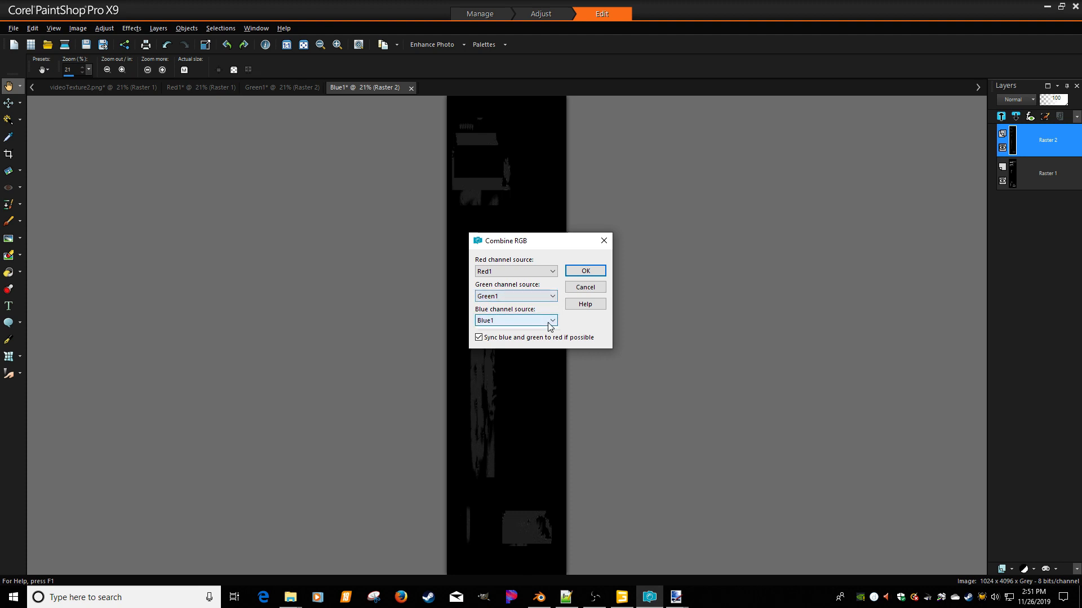
pyautogui.click(552, 320)
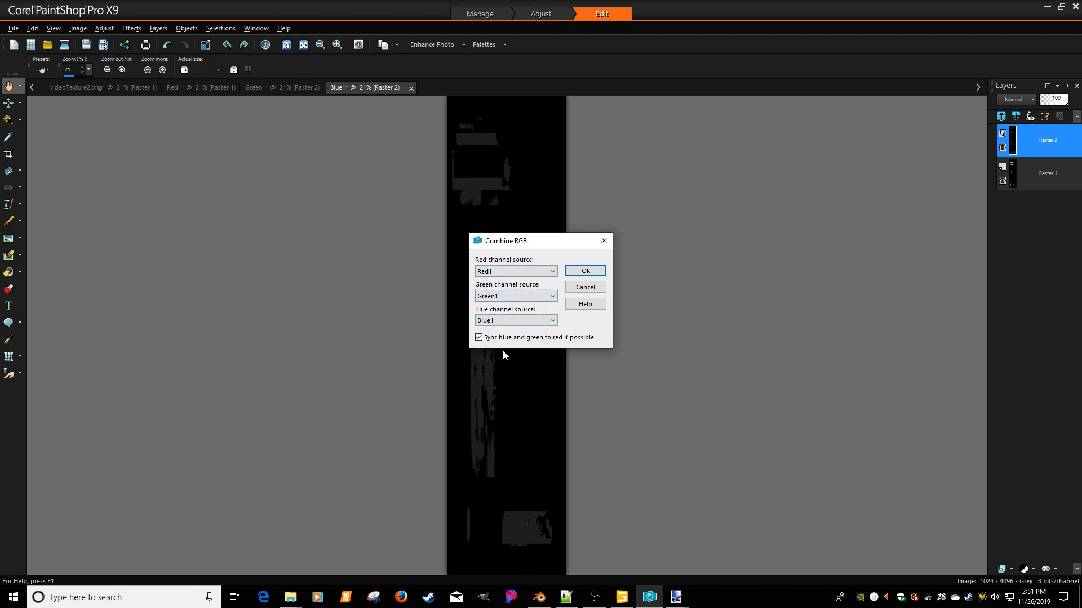
pyautogui.click(586, 273)
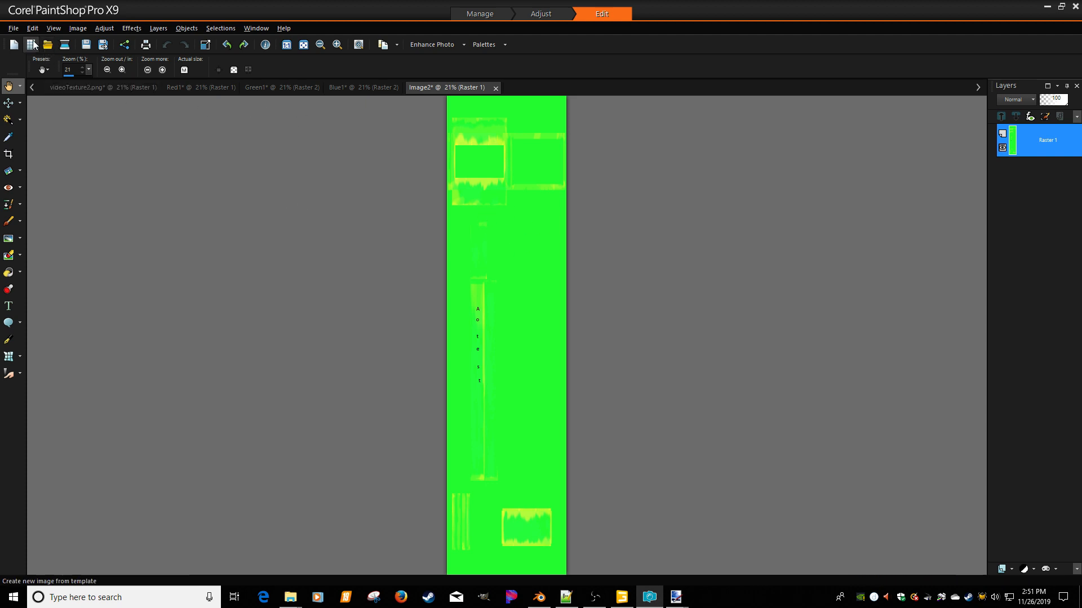
# Save the combined image in the bgaWall folder as videoExampleTexturs in D3D/DDS format
pyautogui.click(13, 28)
pyautogui.click(34, 155)
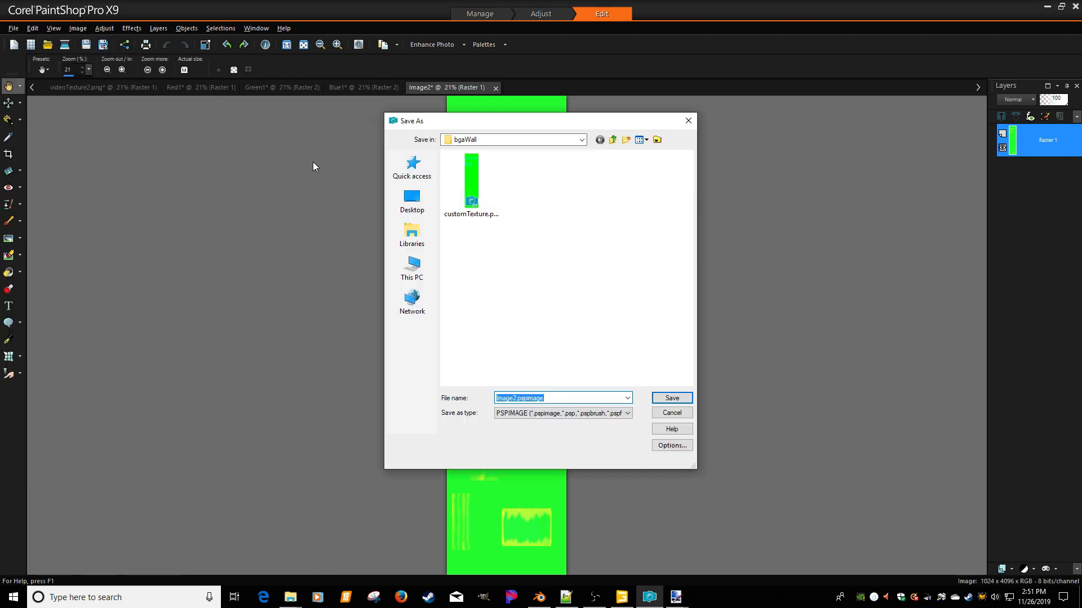
pyautogui.click(551, 415)
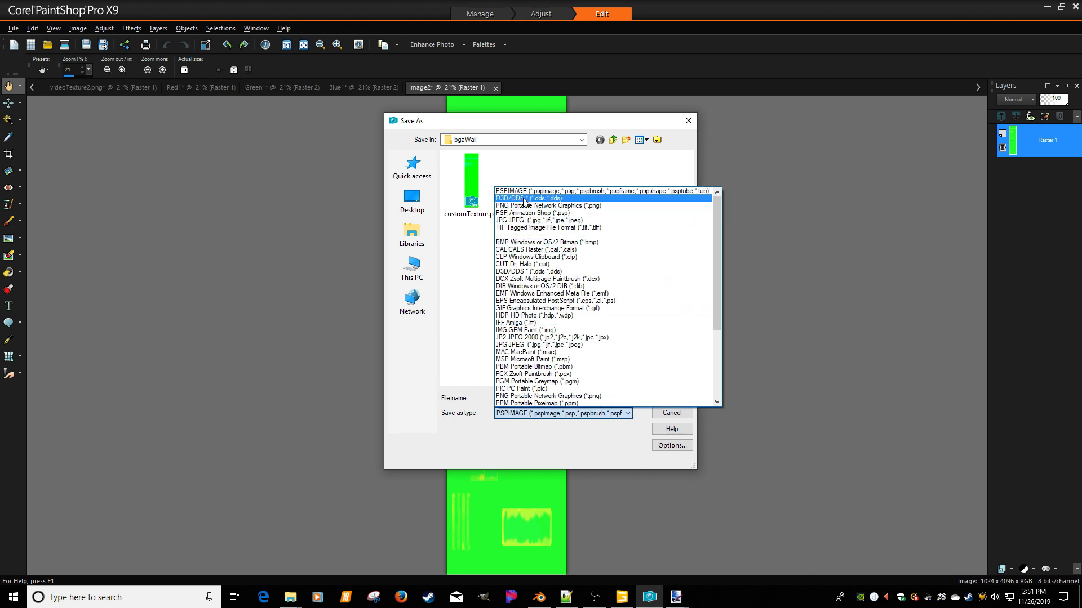
pyautogui.click(527, 198)
pyautogui.doubleClick(550, 399)
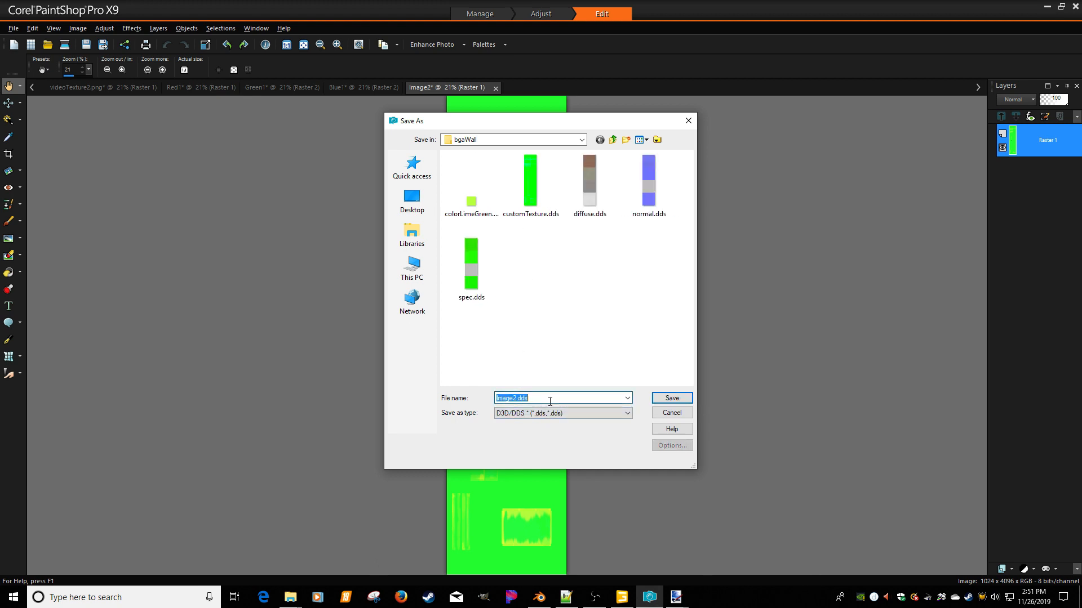
pyautogui.write('video')
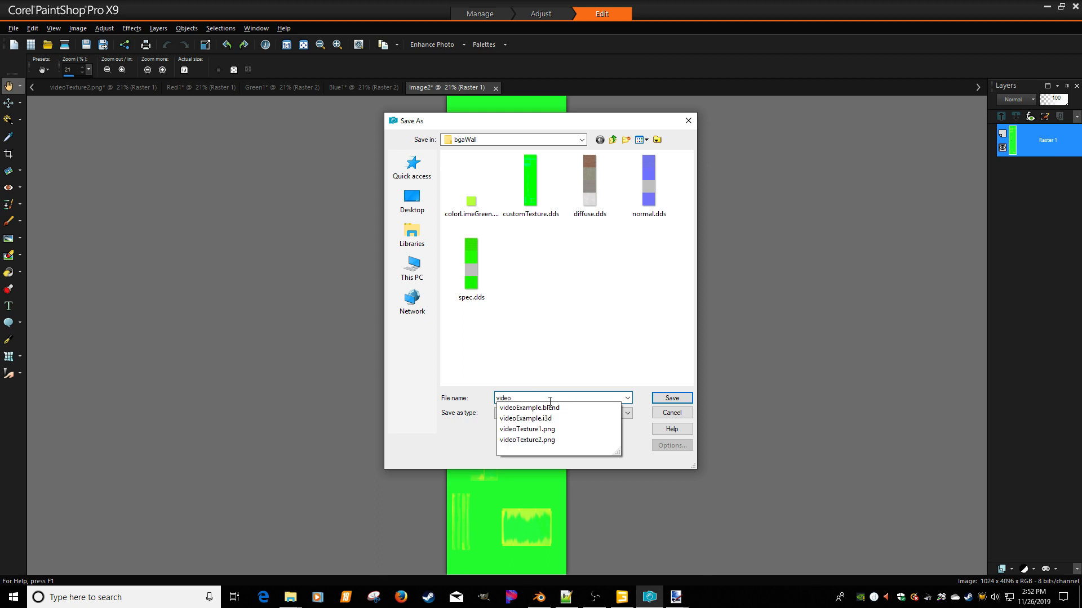
pyautogui.write('Wa')
pyautogui.press('BackSpace')
pyautogui.write('E')
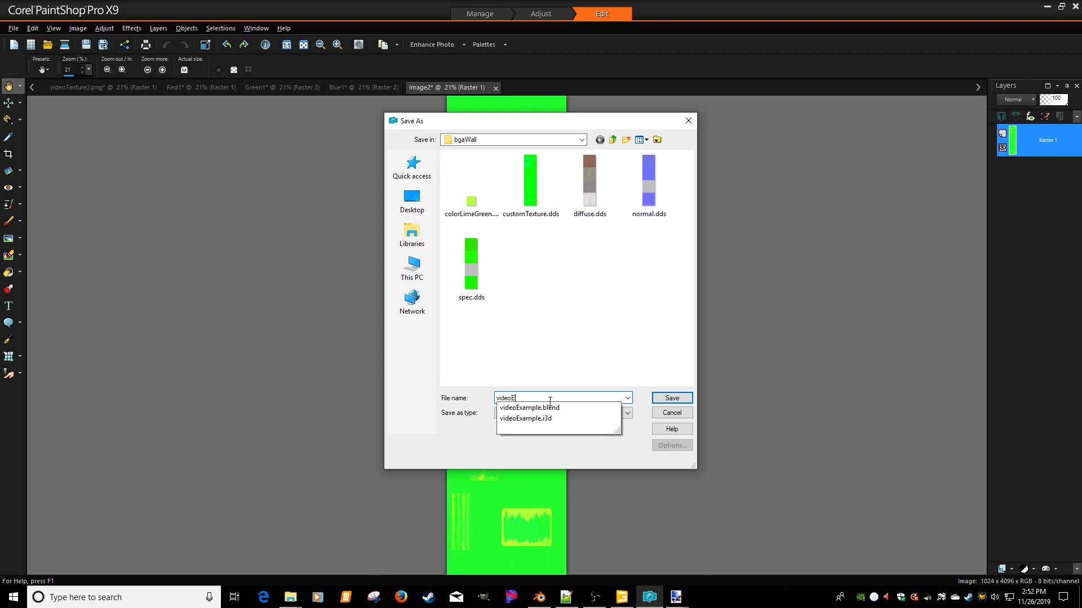
pyautogui.write('xampleTextur')
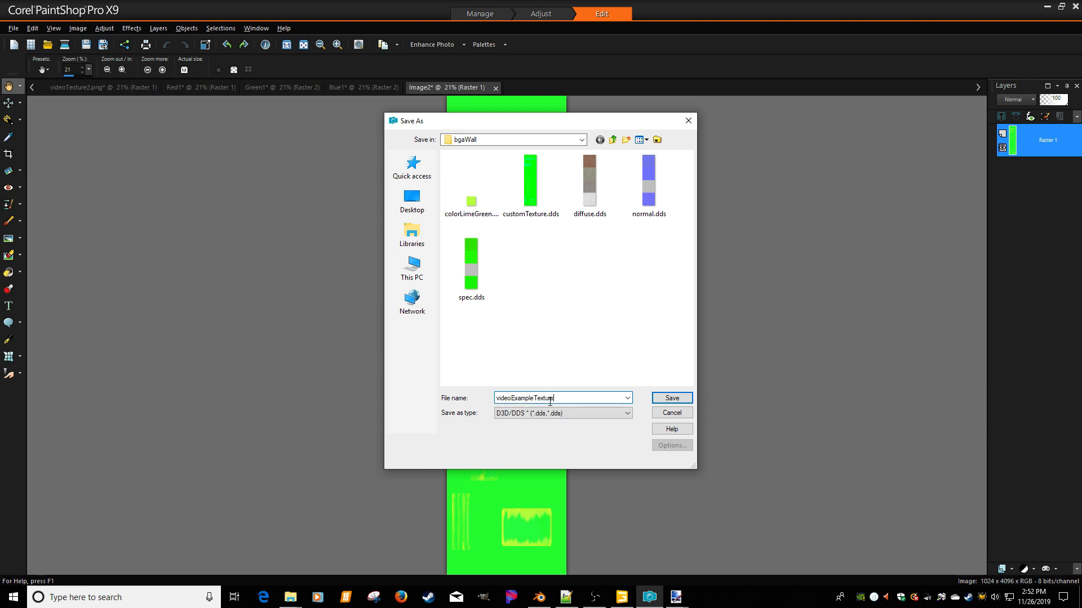
pyautogui.press('Return')
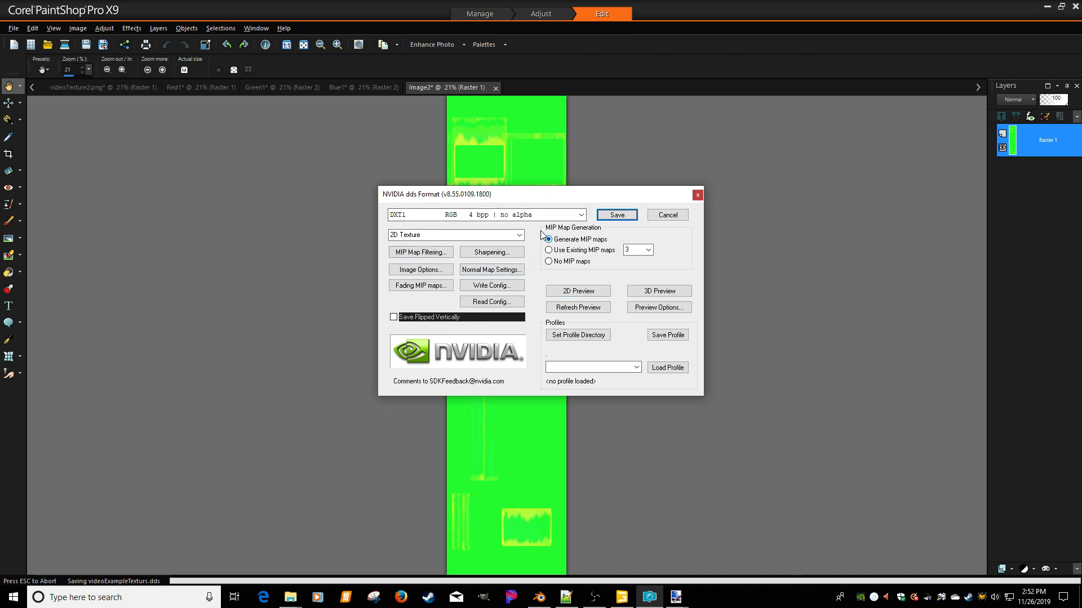
# In GIANTS Editor, assign videoExampleTexturs.dds from the desktop's bgaWall folder to the Cube material's Custom Texture 0
pyautogui.hotkey('alt', 'Tab')
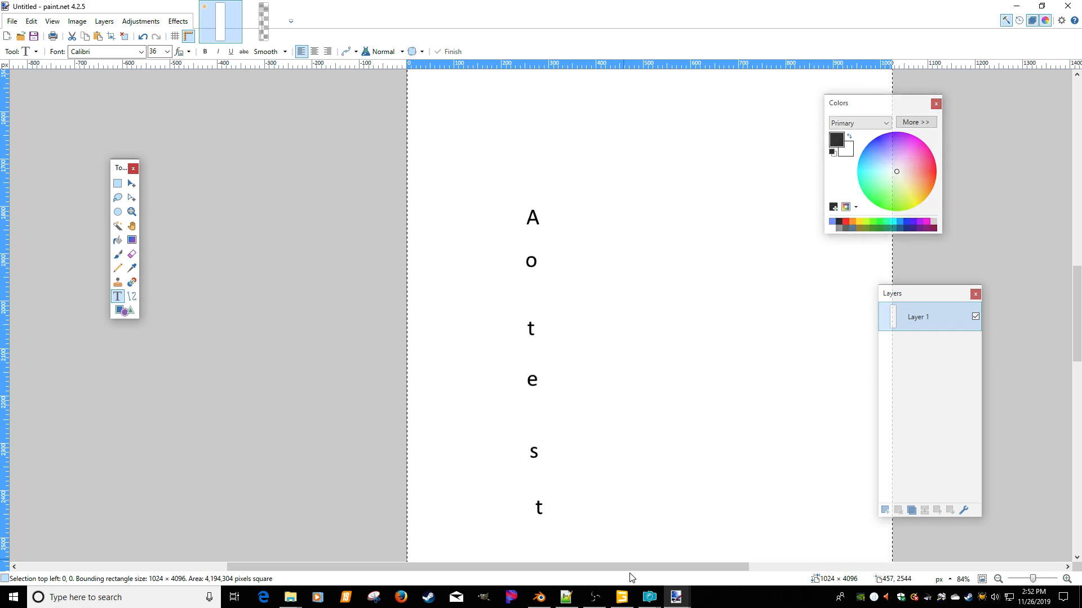
pyautogui.hotkey('alt', 'Tab')
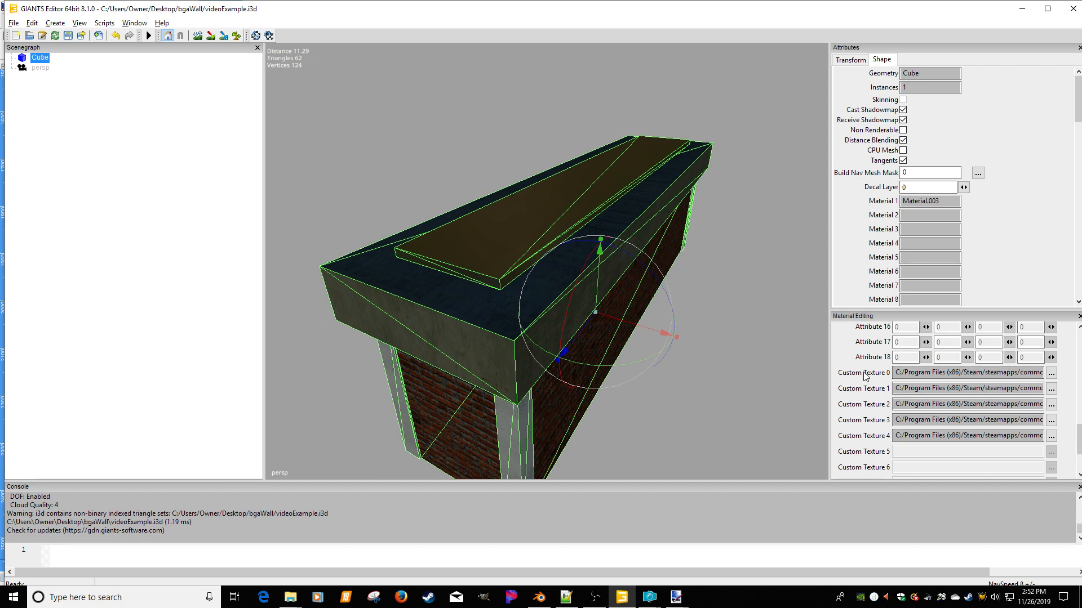
pyautogui.click(1051, 373)
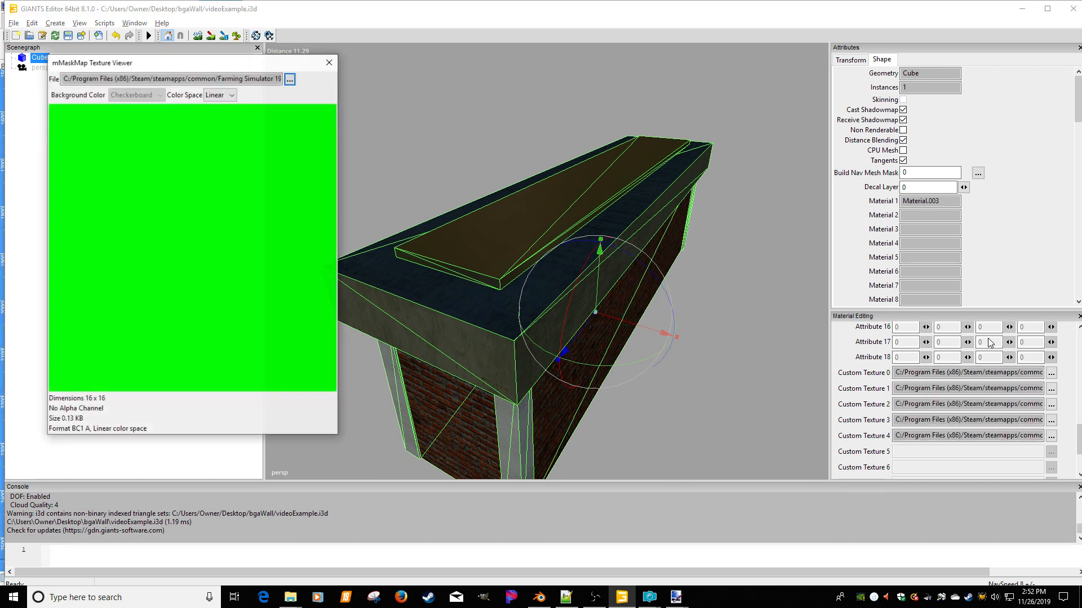
pyautogui.click(289, 80)
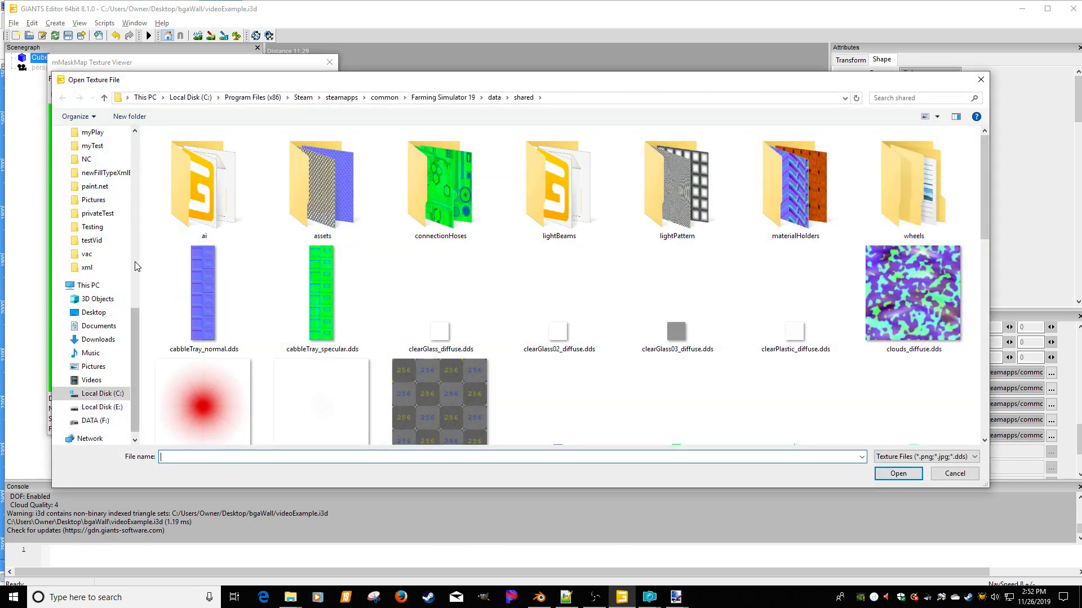
pyautogui.moveTo(134, 338); pyautogui.dragTo(141, 148)
pyautogui.click(92, 182)
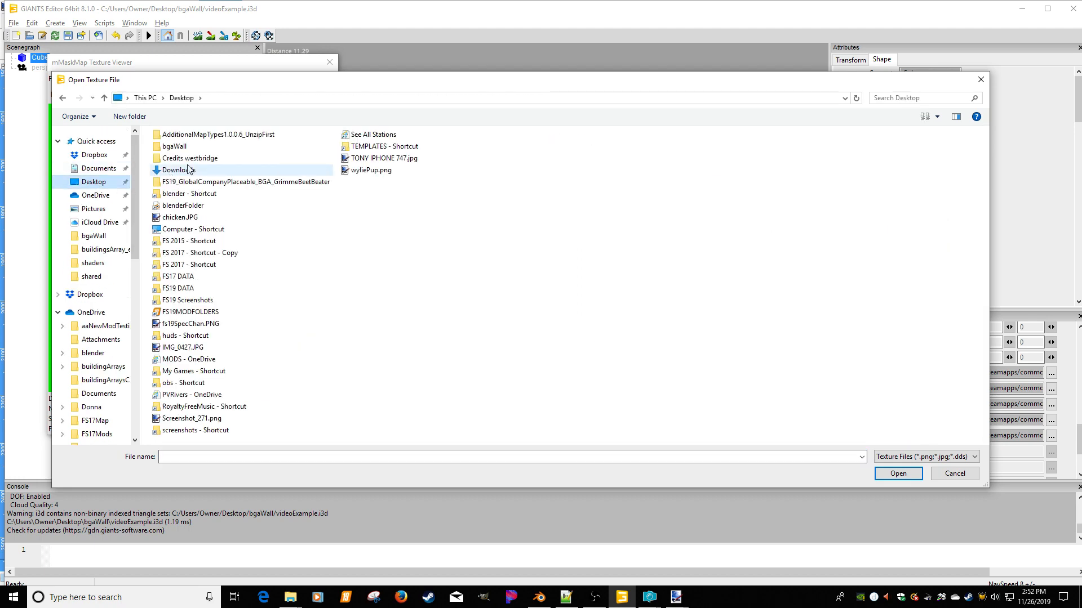
pyautogui.doubleClick(176, 146)
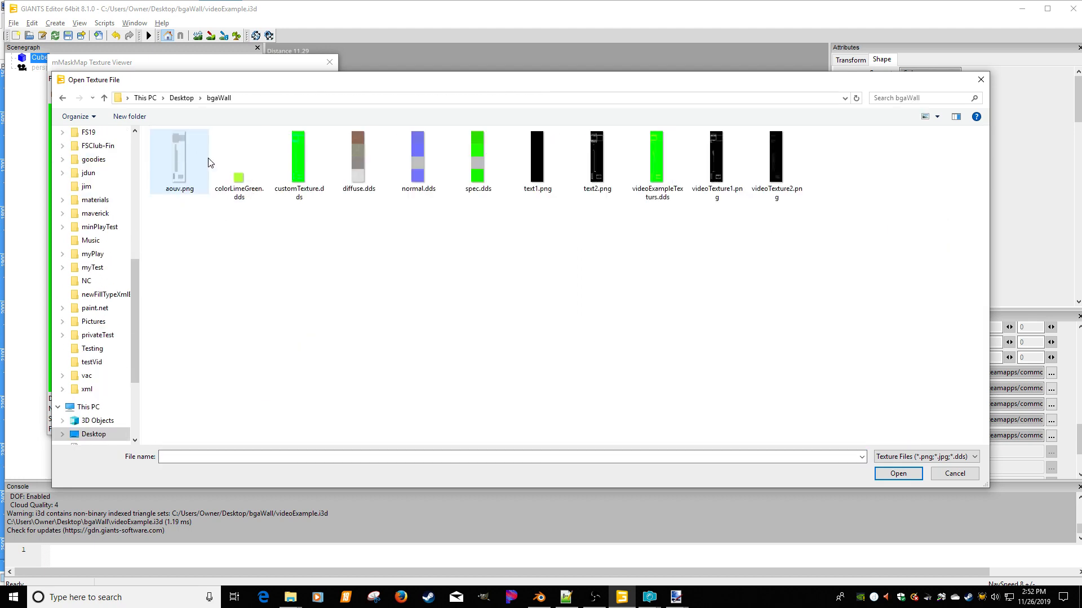
pyautogui.click(664, 199)
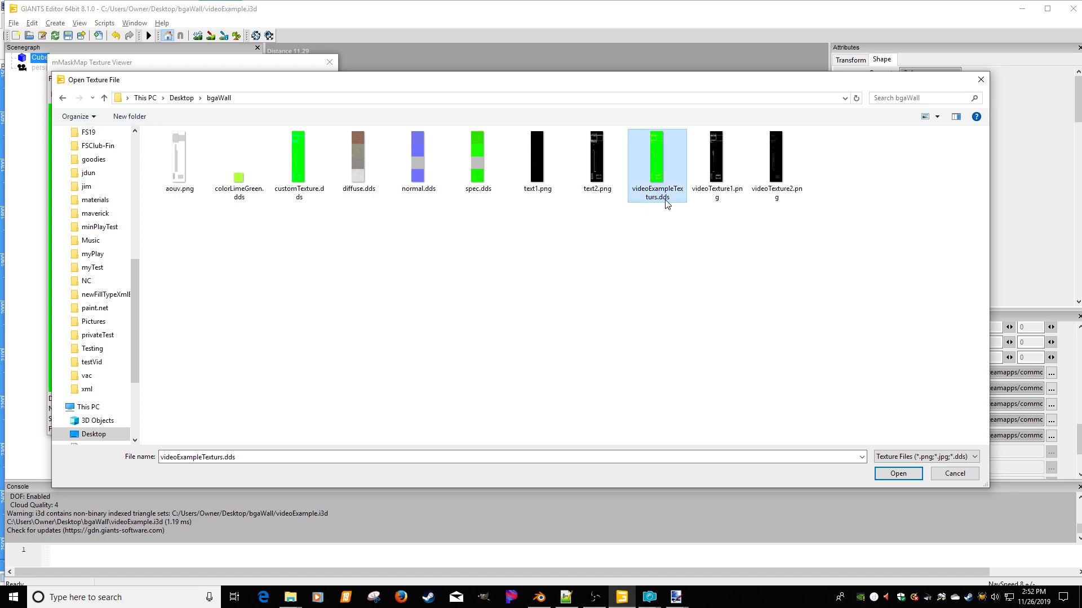
pyautogui.doubleClick(656, 189)
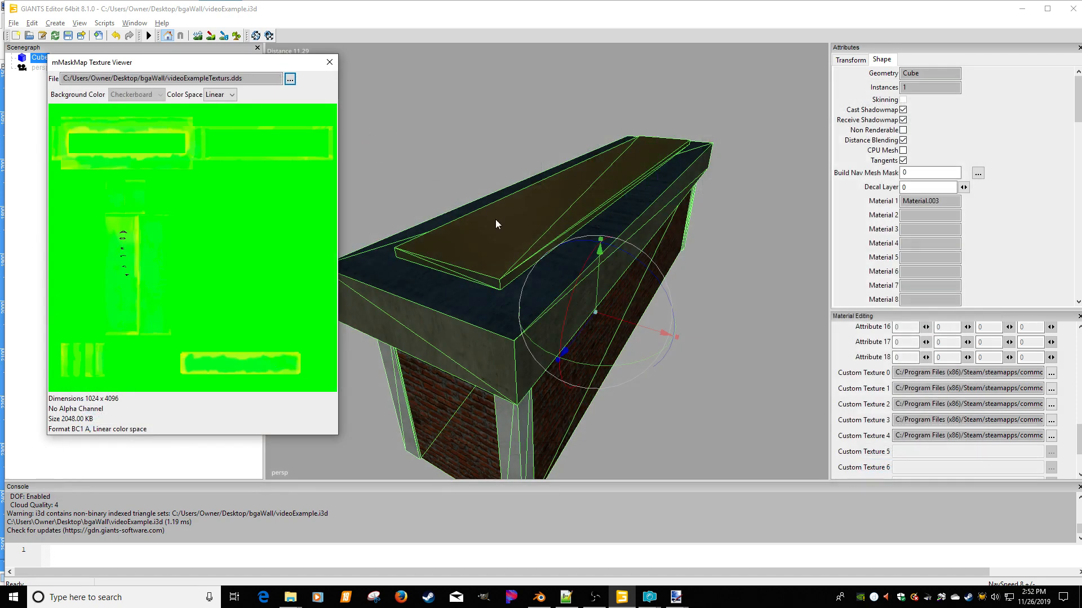
pyautogui.click(329, 63)
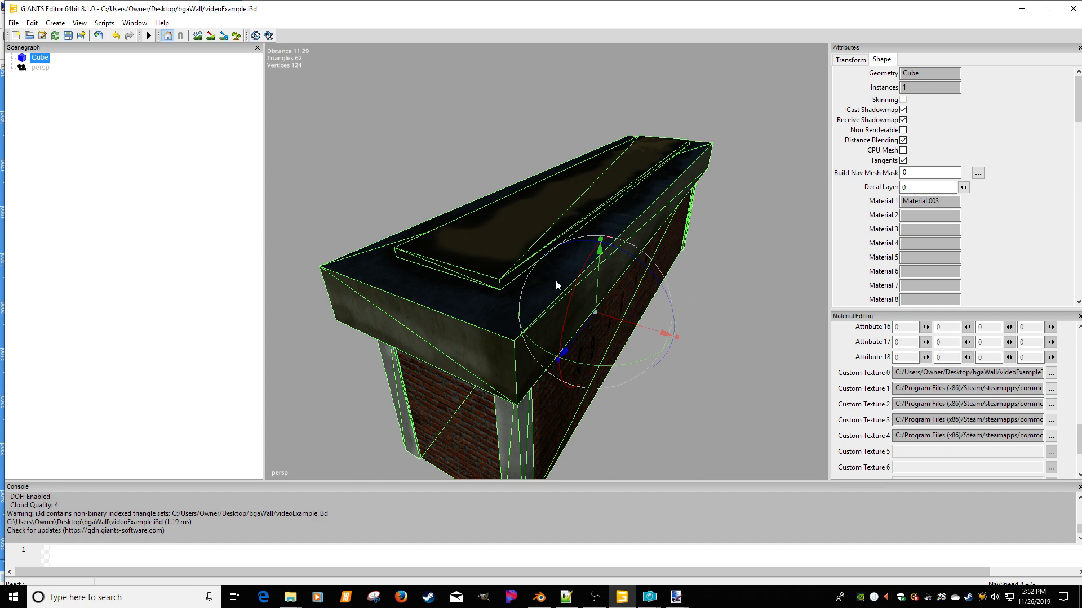
# Examine the test lettering on the wall's brick face and restore the scene's light with Undo
pyautogui.keyDown('alt'); pyautogui.moveTo(556, 281); pyautogui.dragTo(521, 208); pyautogui.keyUp('alt')
pyautogui.scroll(4, 534, 330)
pyautogui.scroll(-3, 512, 299)
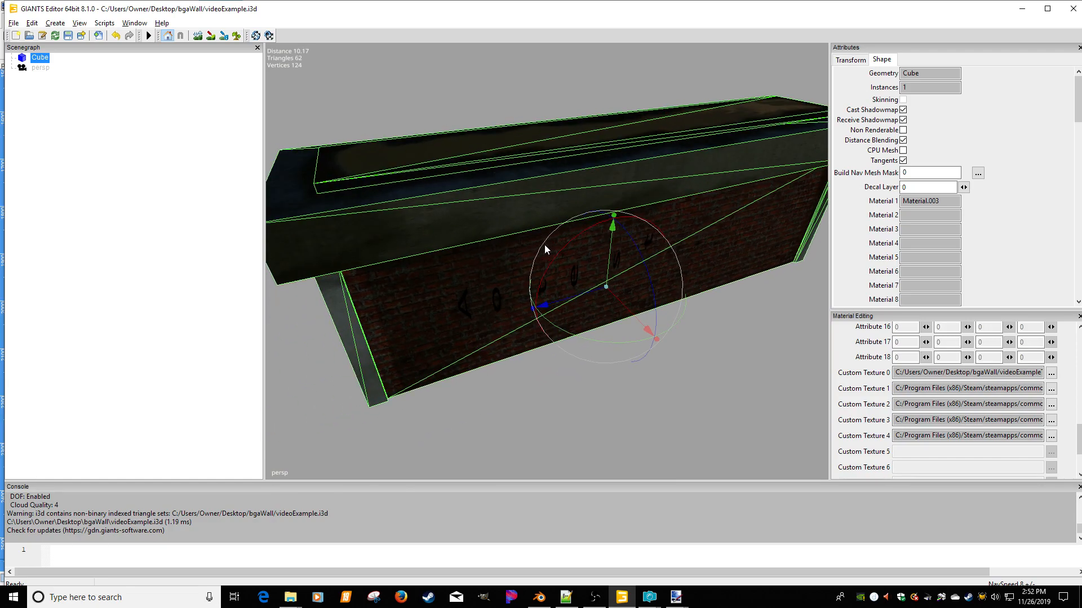
pyautogui.scroll(3, 545, 245)
pyautogui.keyDown('alt'); pyautogui.moveTo(623, 188); pyautogui.dragTo(580, 200); pyautogui.keyUp('alt')
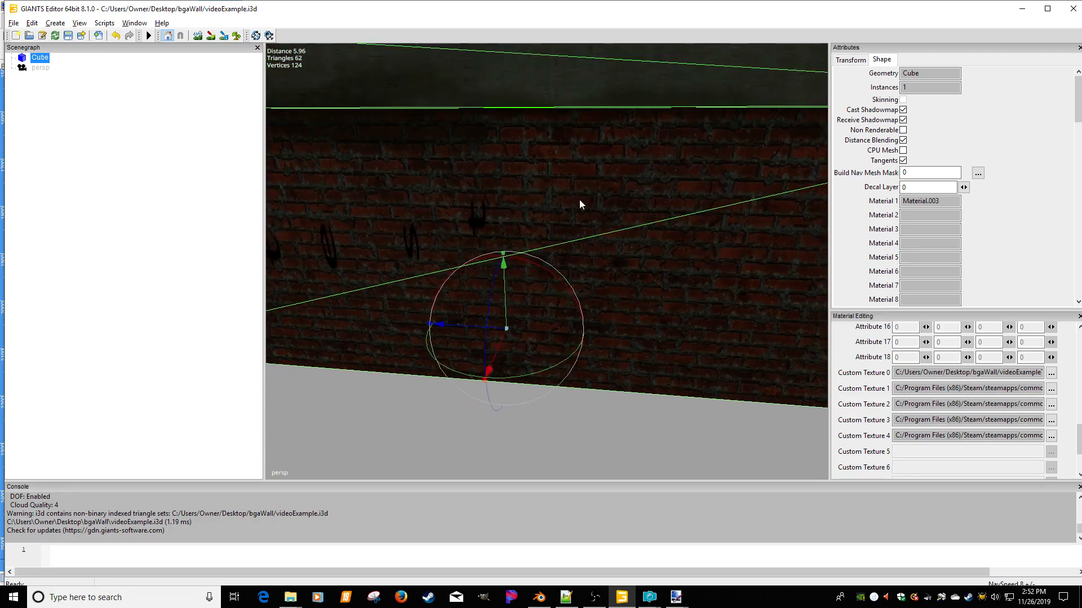
pyautogui.hotkey('ctrl', 'z')
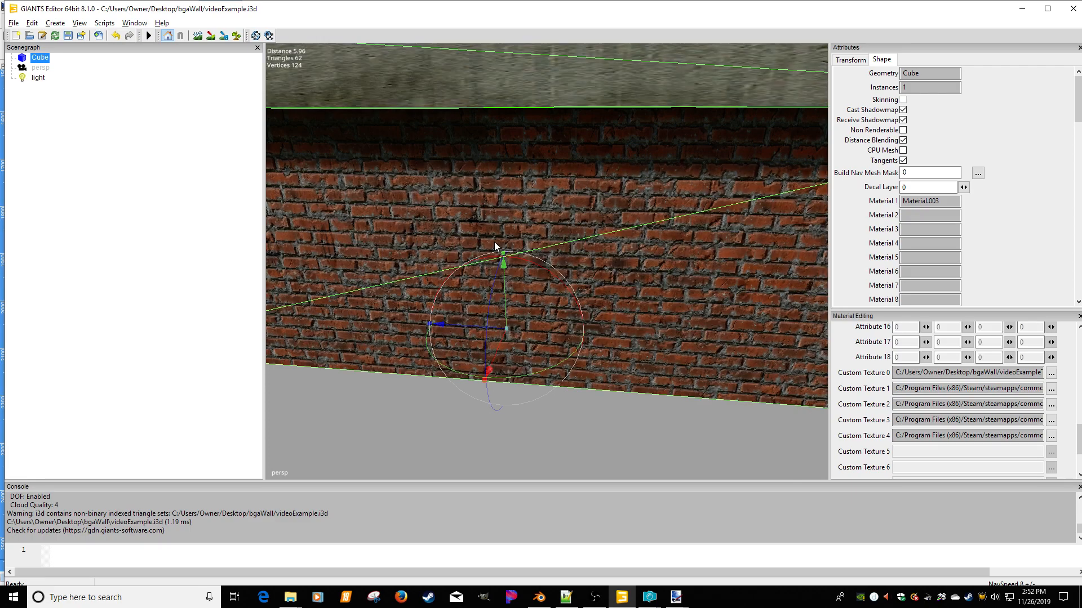
pyautogui.keyDown('alt'); pyautogui.moveTo(624, 304); pyautogui.dragTo(597, 222); pyautogui.keyUp('alt')
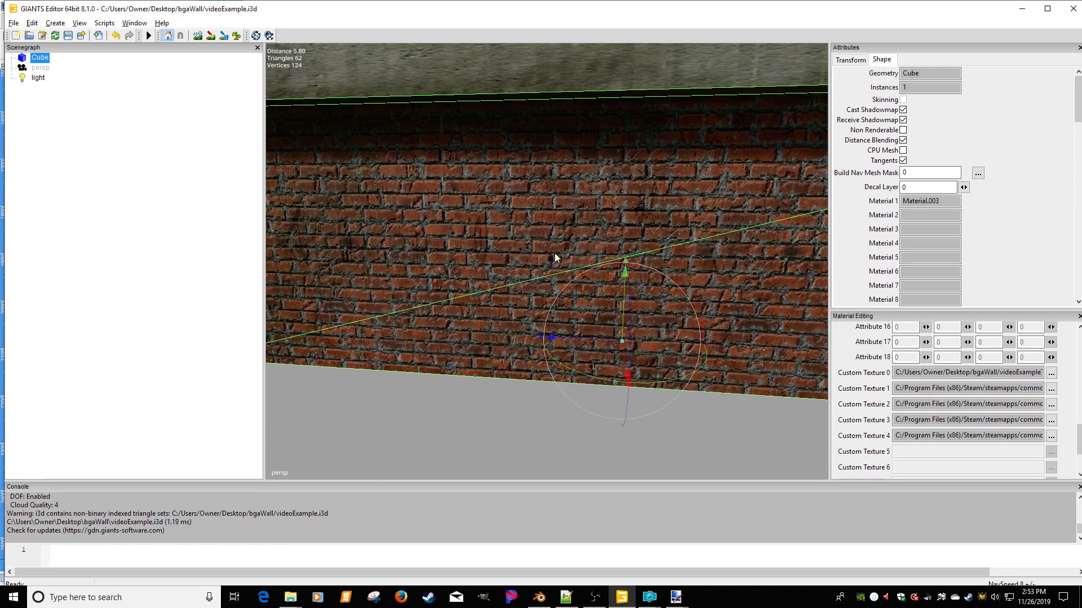
# Delete the light from the scene and examine the wall's brick face with the test lettering
pyautogui.click(40, 78)
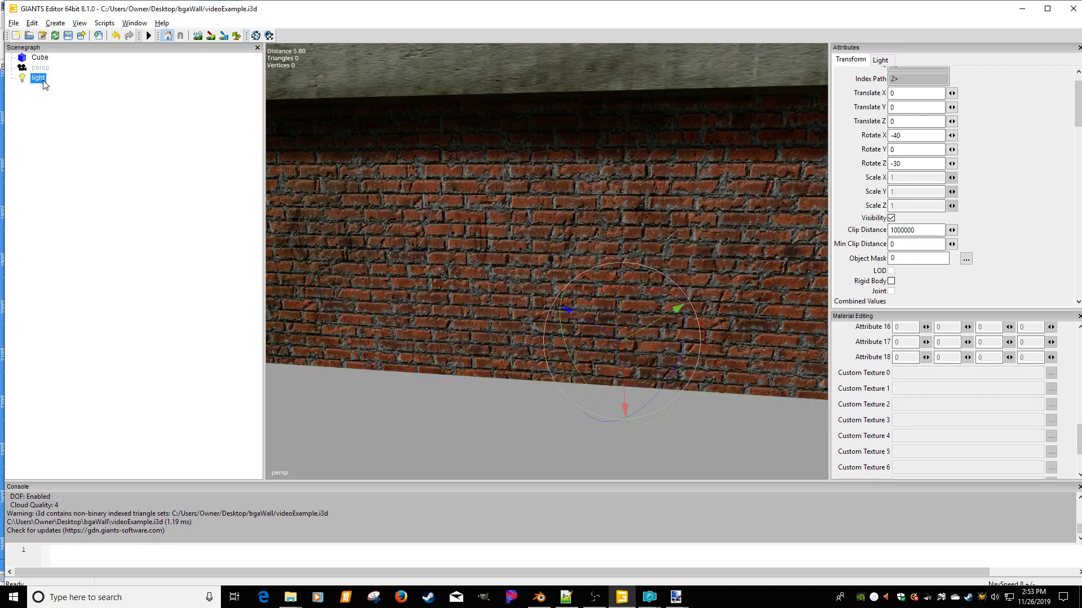
pyautogui.press('Delete')
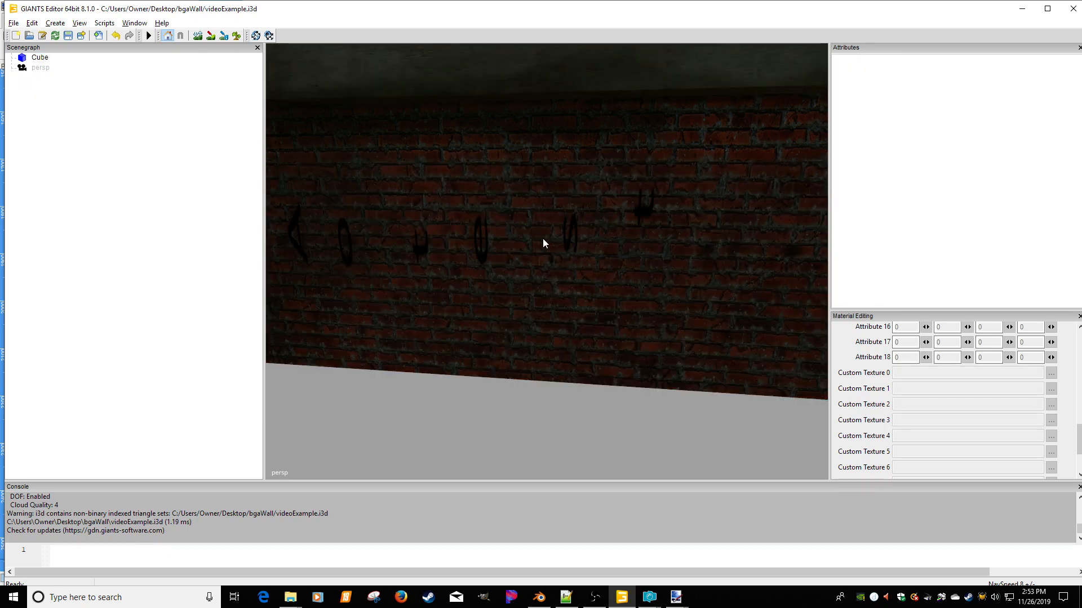
pyautogui.moveTo(544, 243); pyautogui.dragTo(601, 224, button='middle')
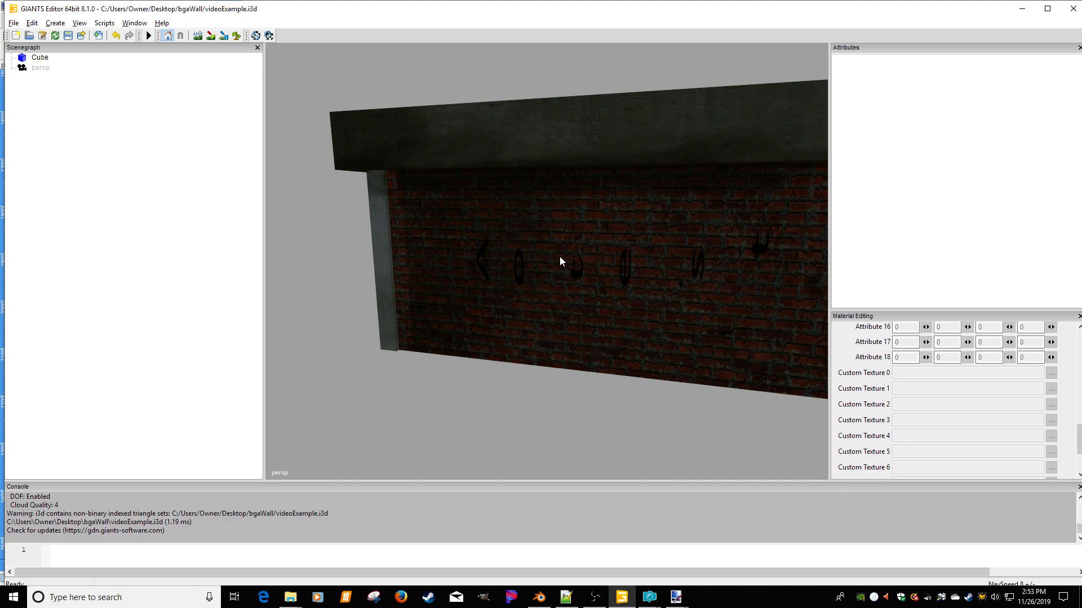
# Switch to PaintShop Pro and clear the test lettering from the Raster 2 layer of the Green1 image
pyautogui.moveTo(650, 597)
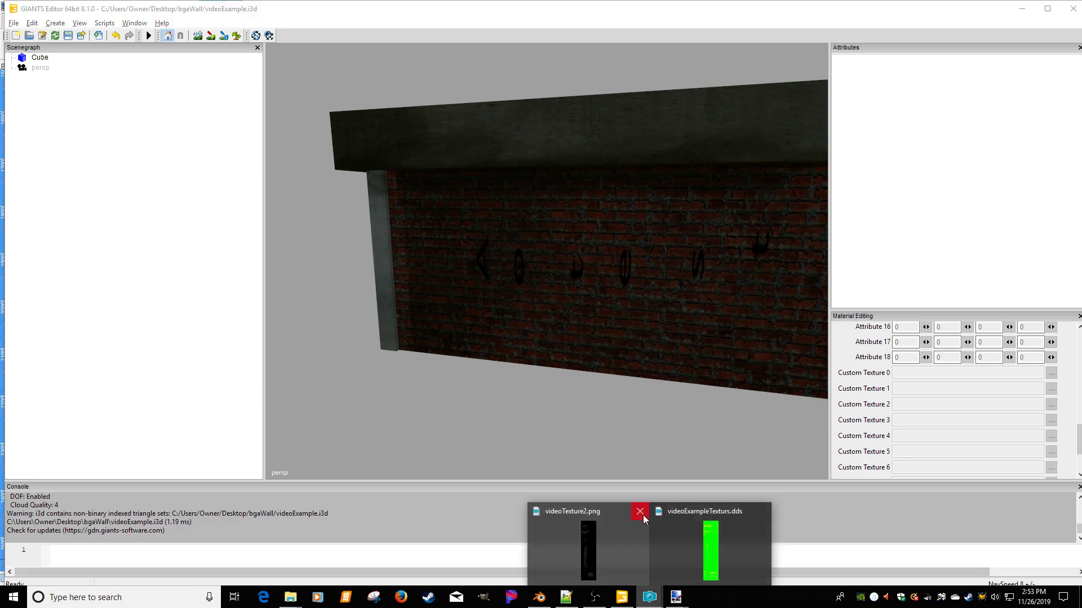
pyautogui.click(704, 517)
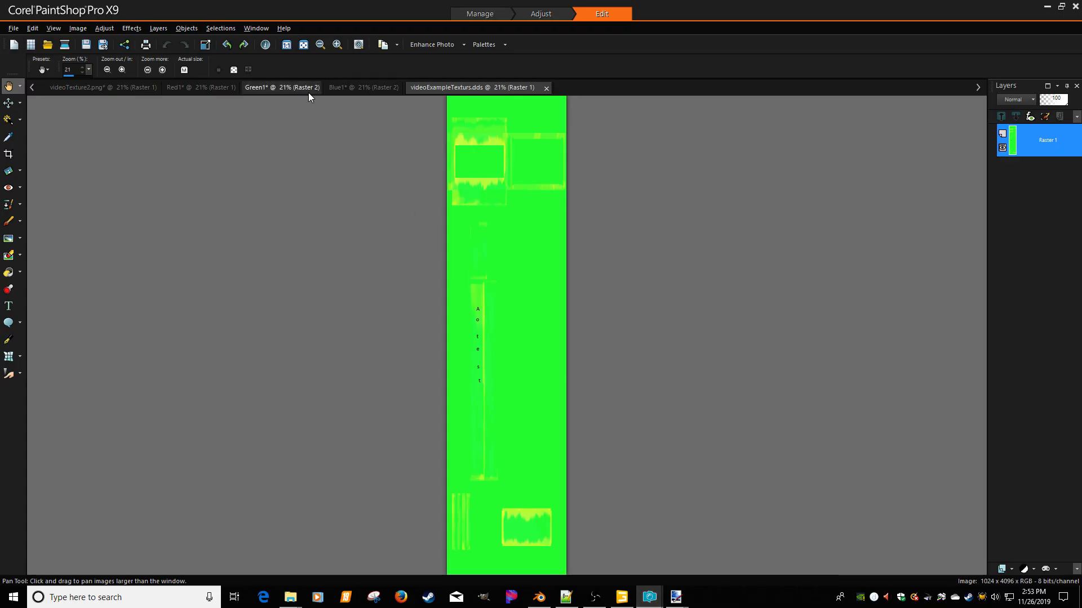
pyautogui.click(293, 91)
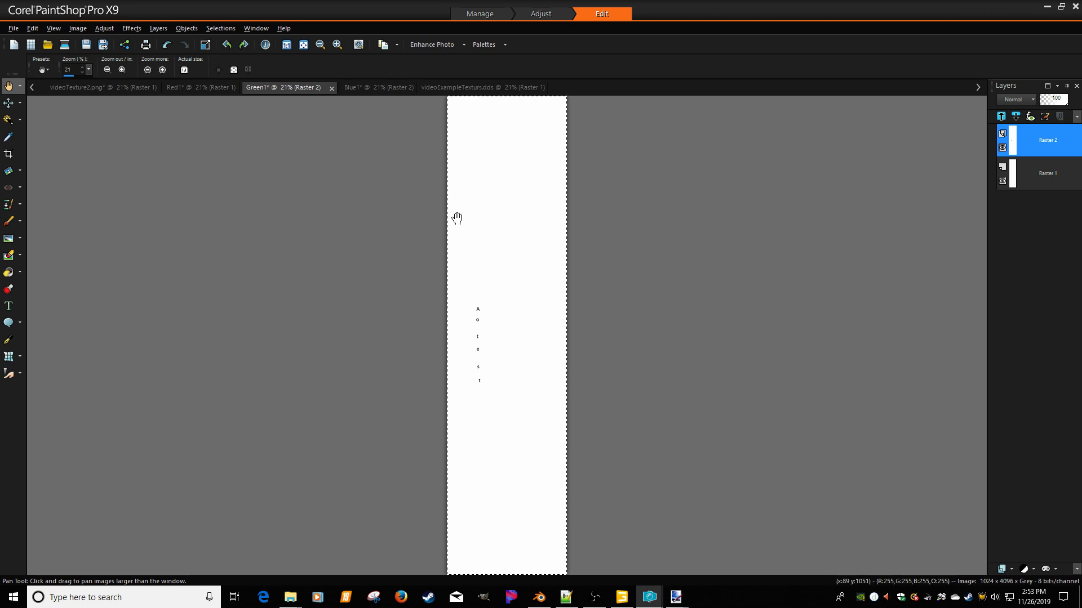
pyautogui.press('Delete')
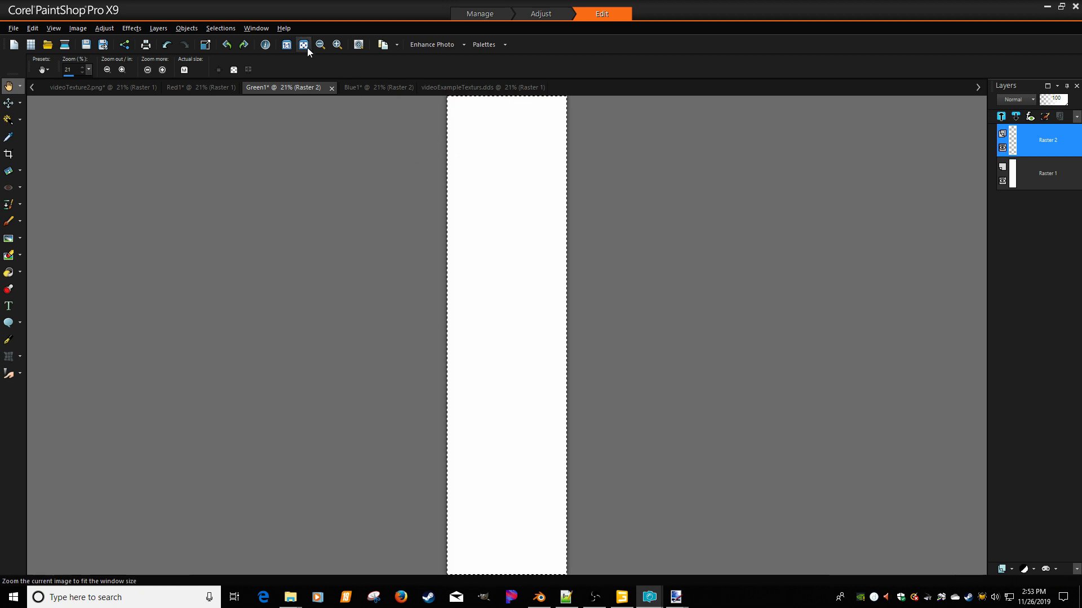
# Combine Red1, the cleaned Green1 and Blue1 into a new RGB image, syncing blue and green to red
pyautogui.click(78, 29)
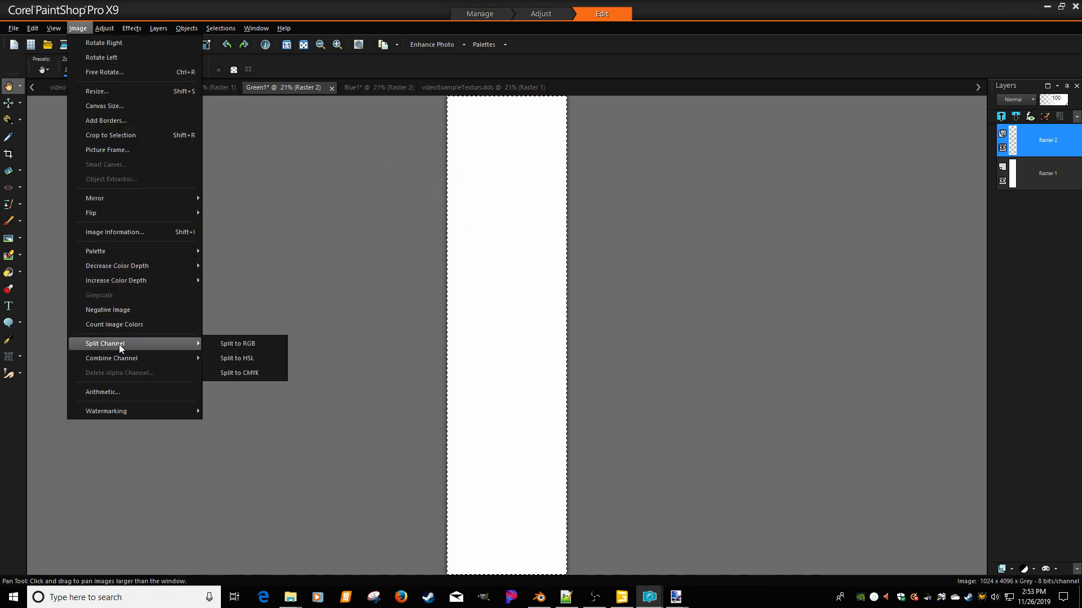
pyautogui.moveTo(123, 358)
pyautogui.click(211, 359)
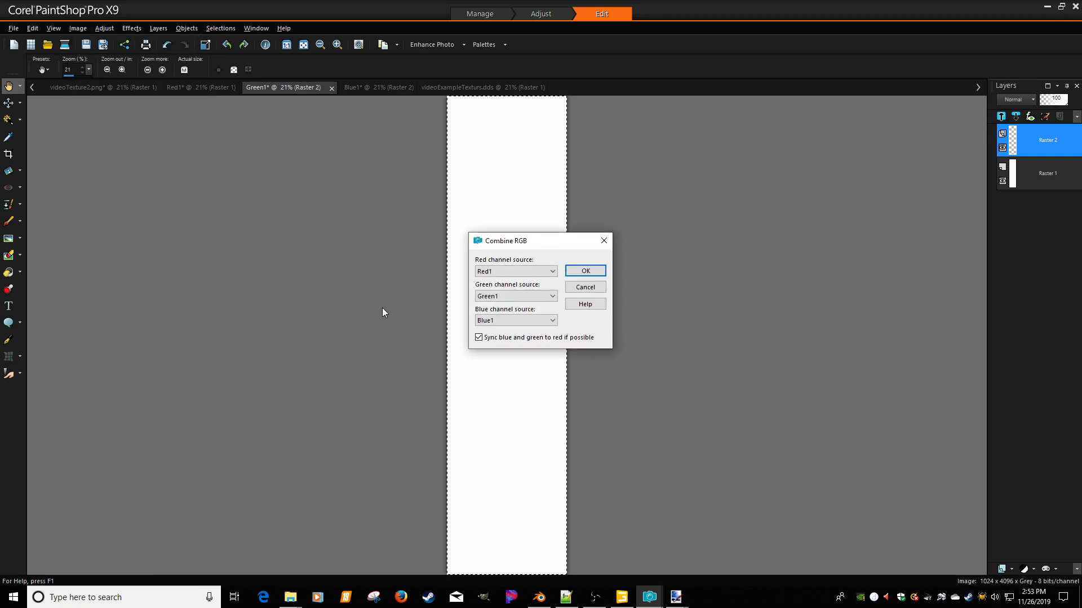
pyautogui.click(582, 270)
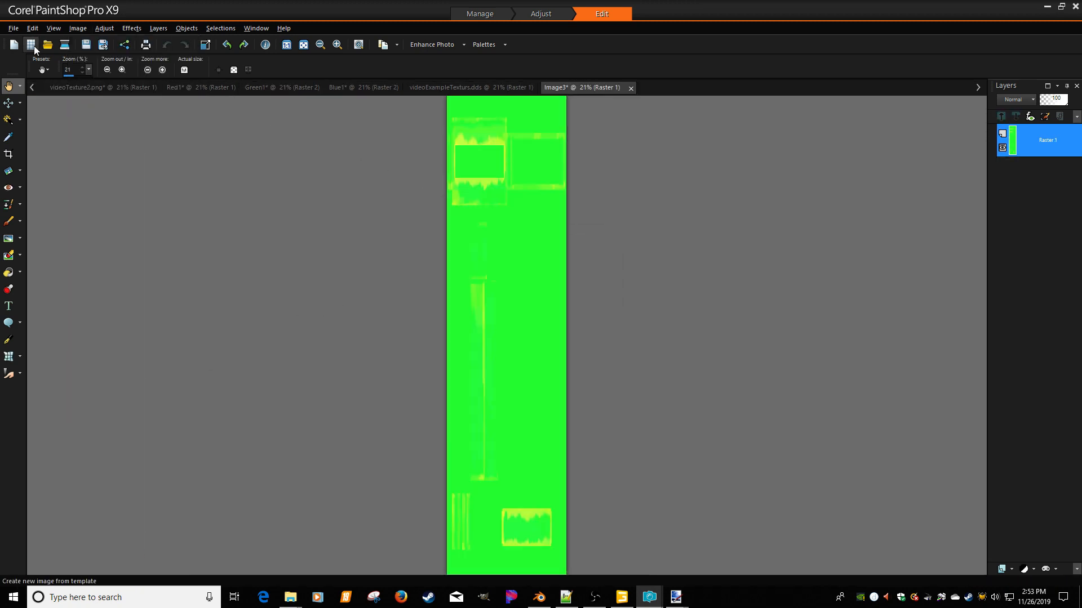
# Save the new combined image in D3D/DDS format over videoExampleTexturs.dds in the bgaWall folder
pyautogui.click(13, 28)
pyautogui.click(58, 149)
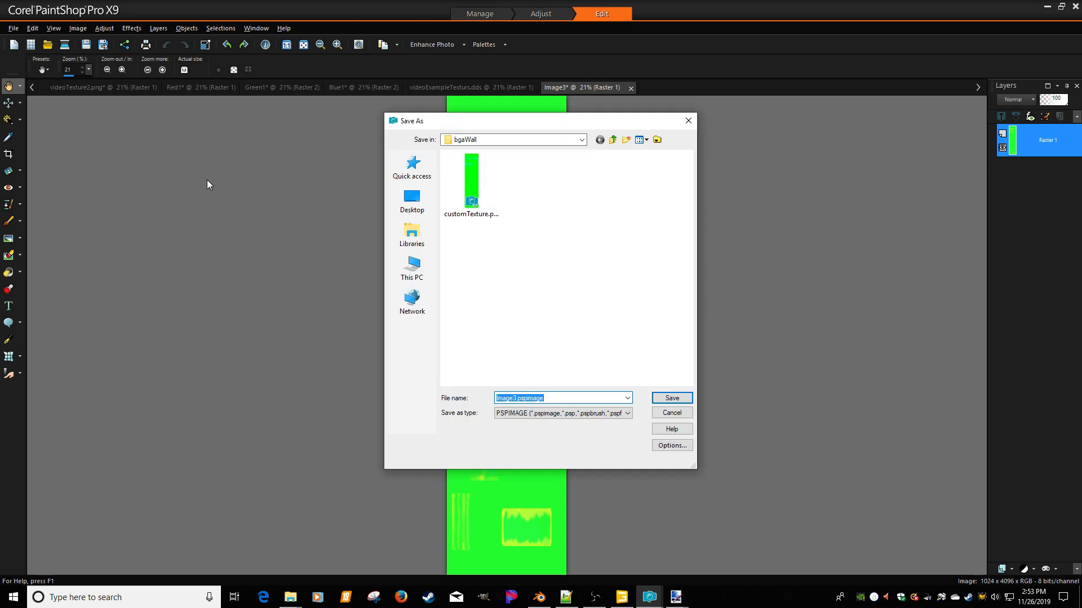
pyautogui.click(524, 415)
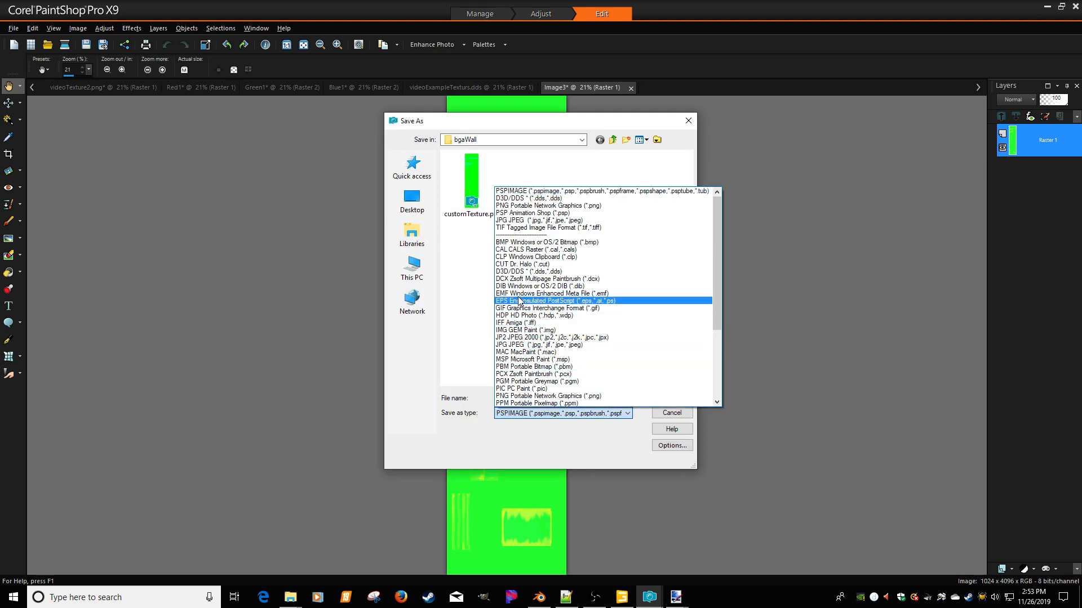
pyautogui.click(526, 272)
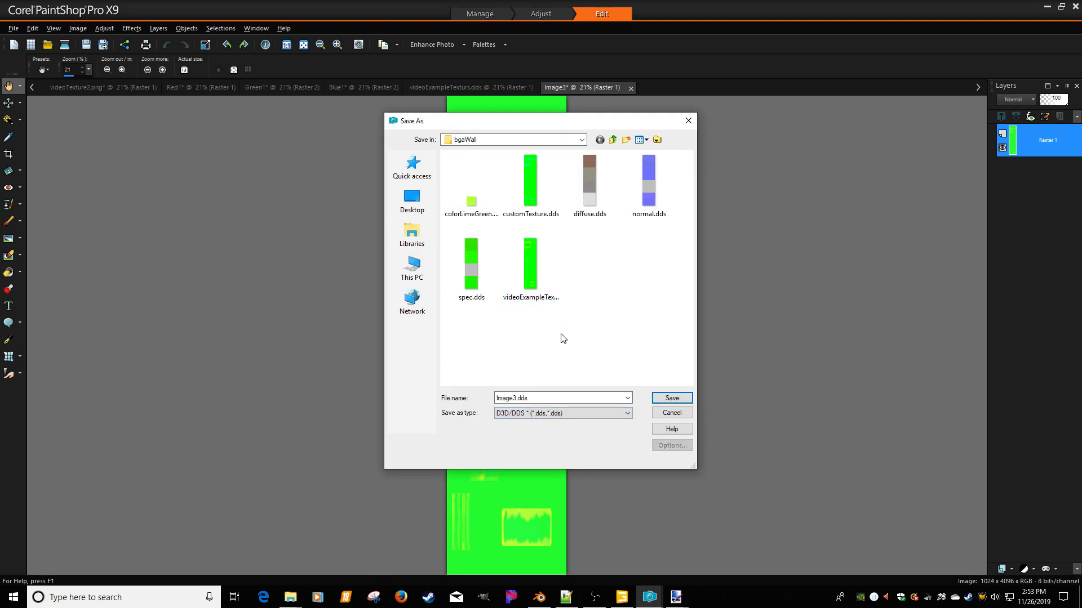
pyautogui.doubleClick(530, 268)
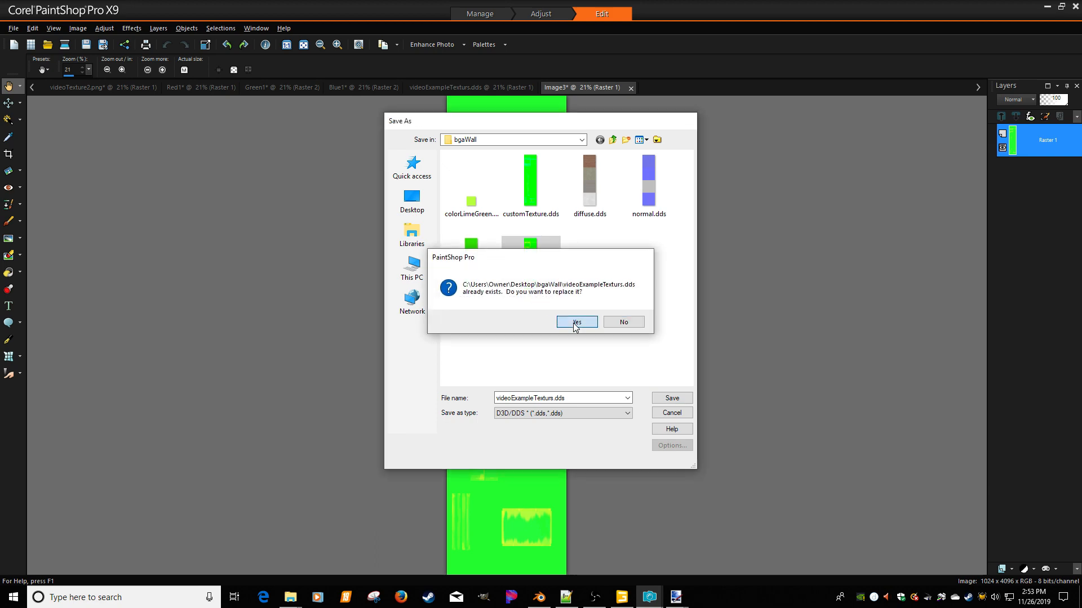
pyautogui.click(573, 323)
pyautogui.click(615, 215)
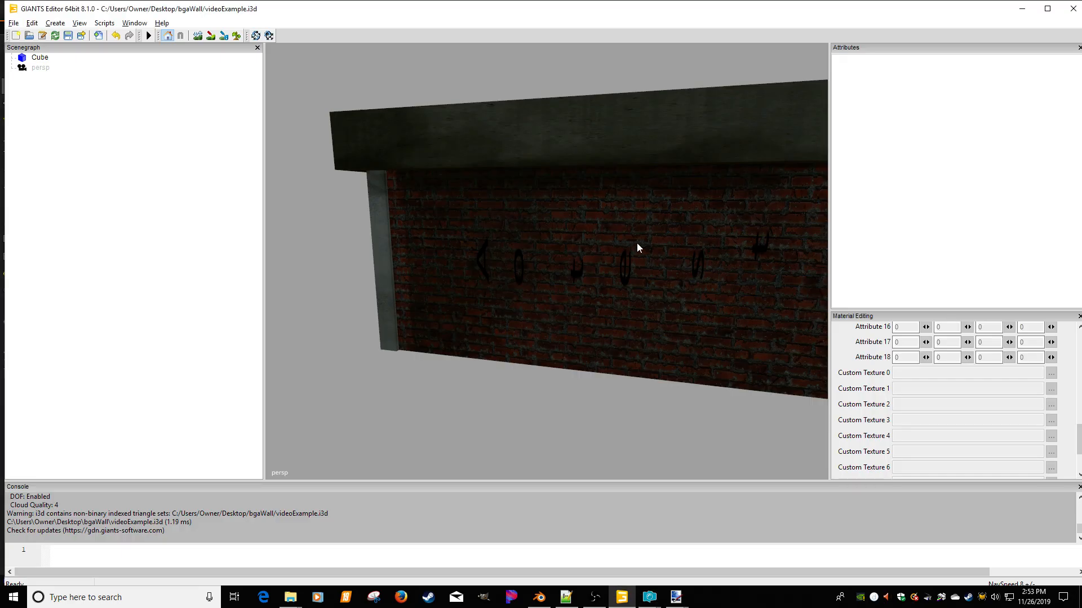
# In GIANTS Editor, reload the textures and examine the updated wall
pyautogui.click(255, 35)
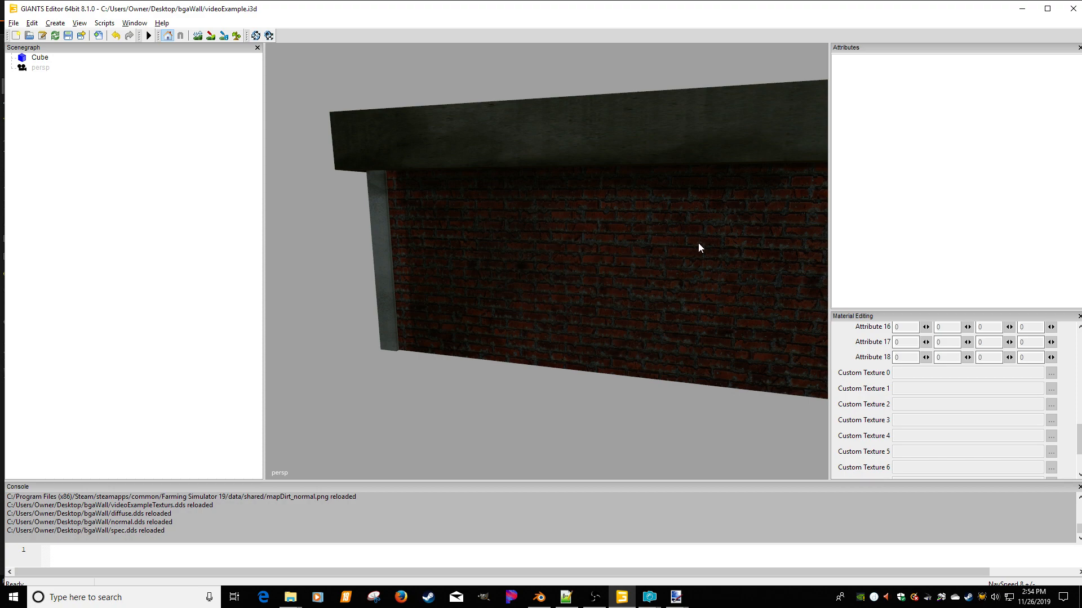
pyautogui.moveTo(675, 257); pyautogui.dragTo(517, 275, button='middle')
# Browse the shared folder as a list for the Cube's Custom Texture 1 and close the browser without choosing a file
pyautogui.click(40, 59)
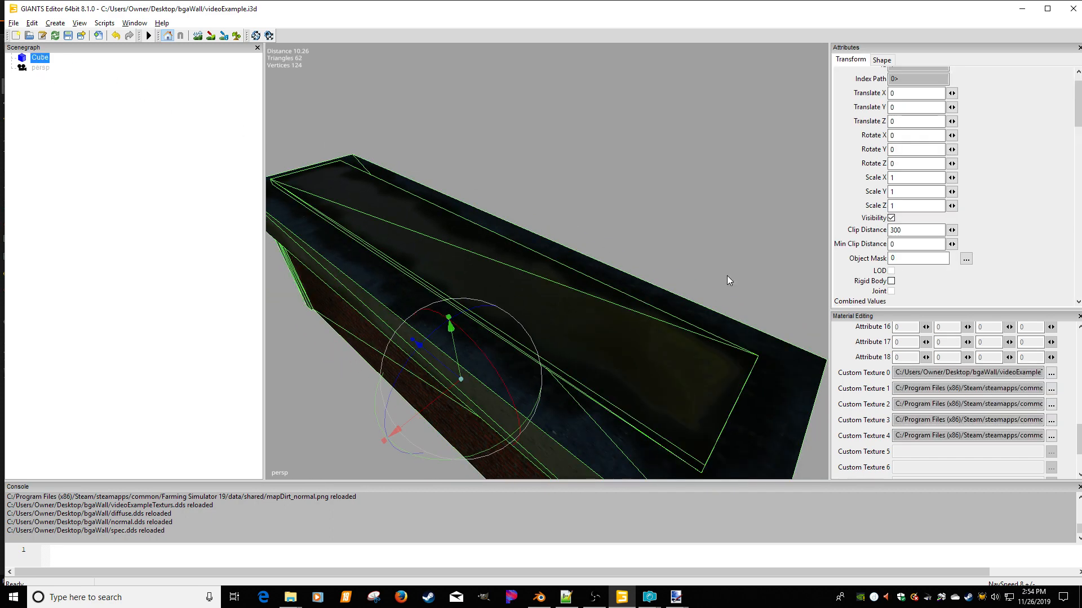
pyautogui.click(1052, 388)
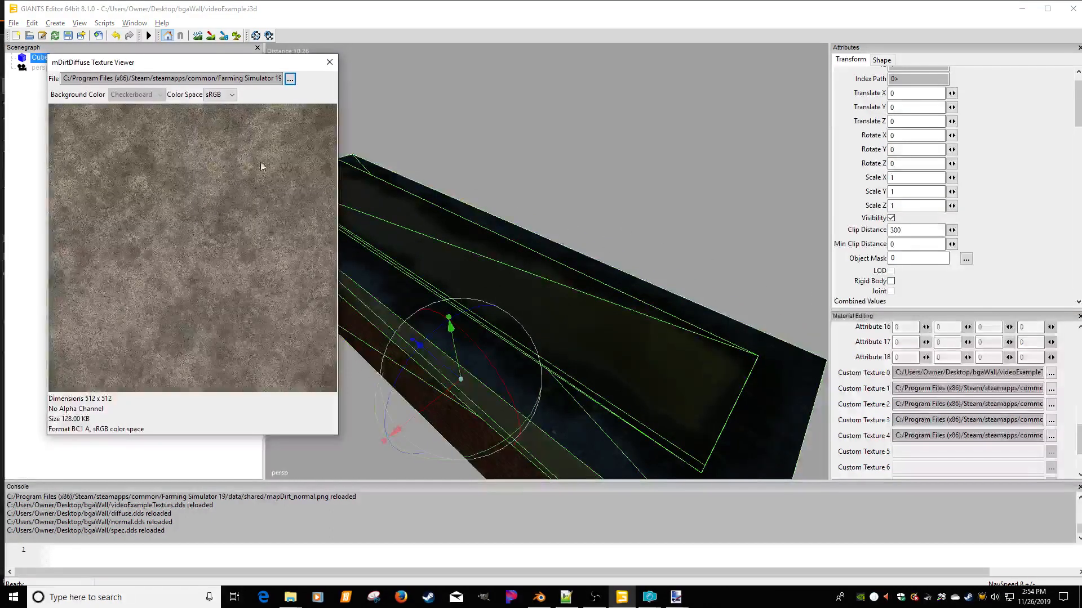
pyautogui.click(290, 79)
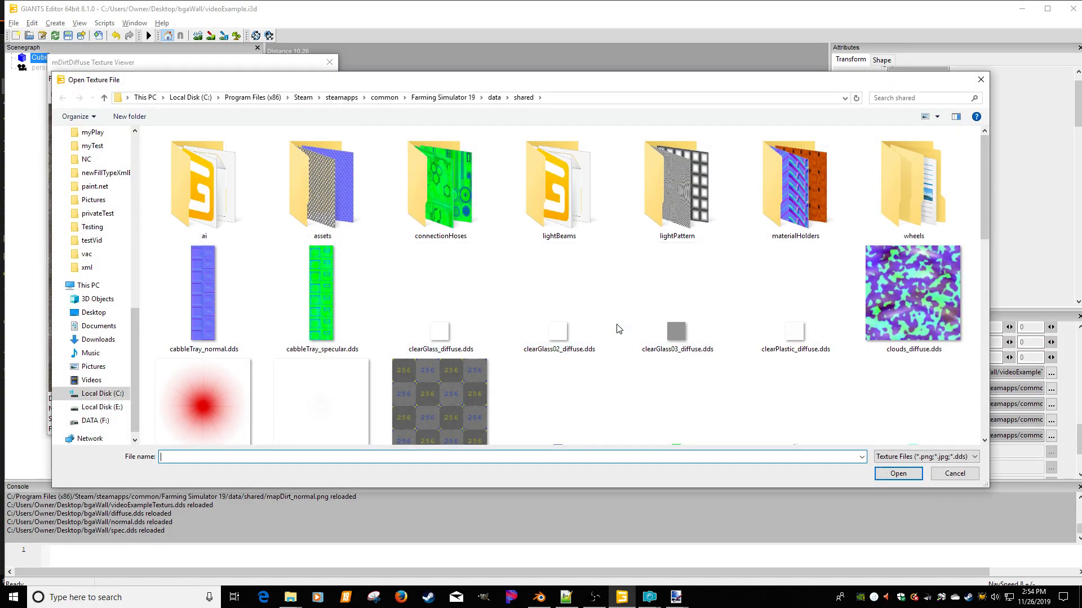
pyautogui.rightClick(614, 259)
pyautogui.moveTo(623, 271)
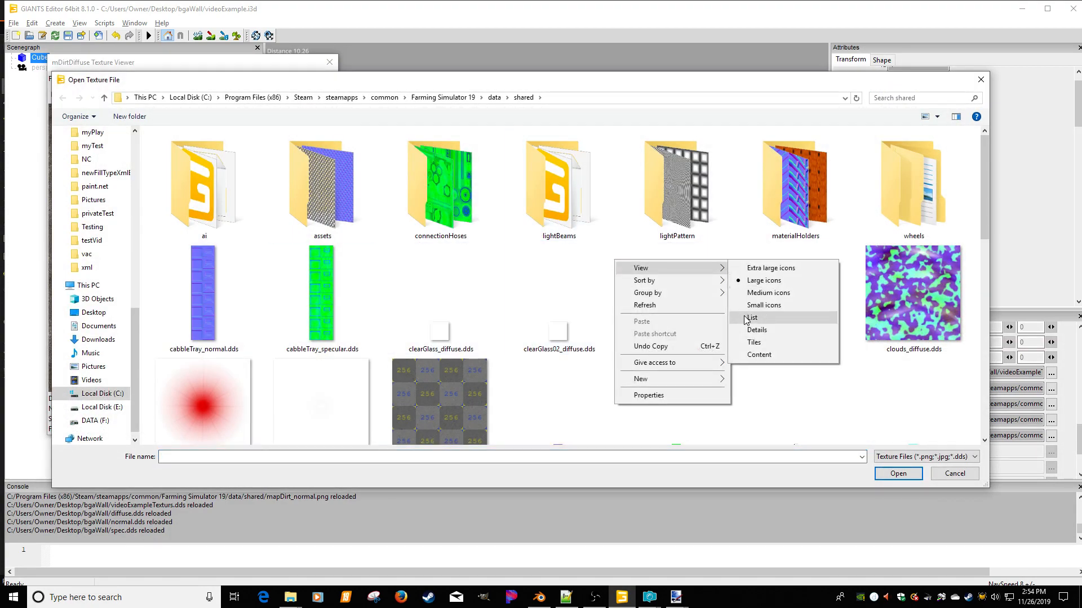
pyautogui.click(753, 317)
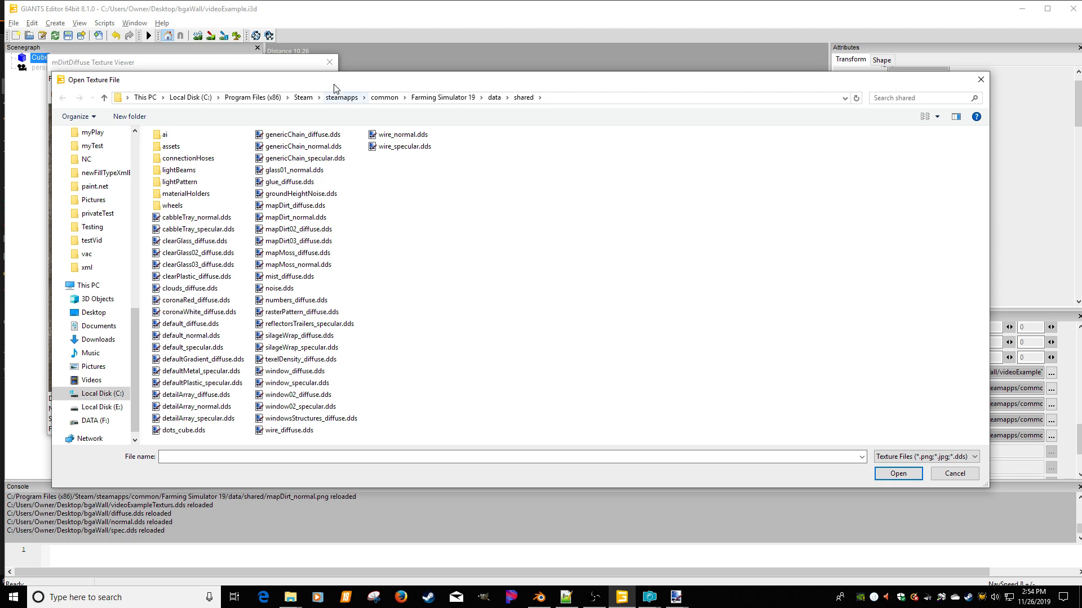
pyautogui.moveTo(335, 86); pyautogui.dragTo(335, 108)
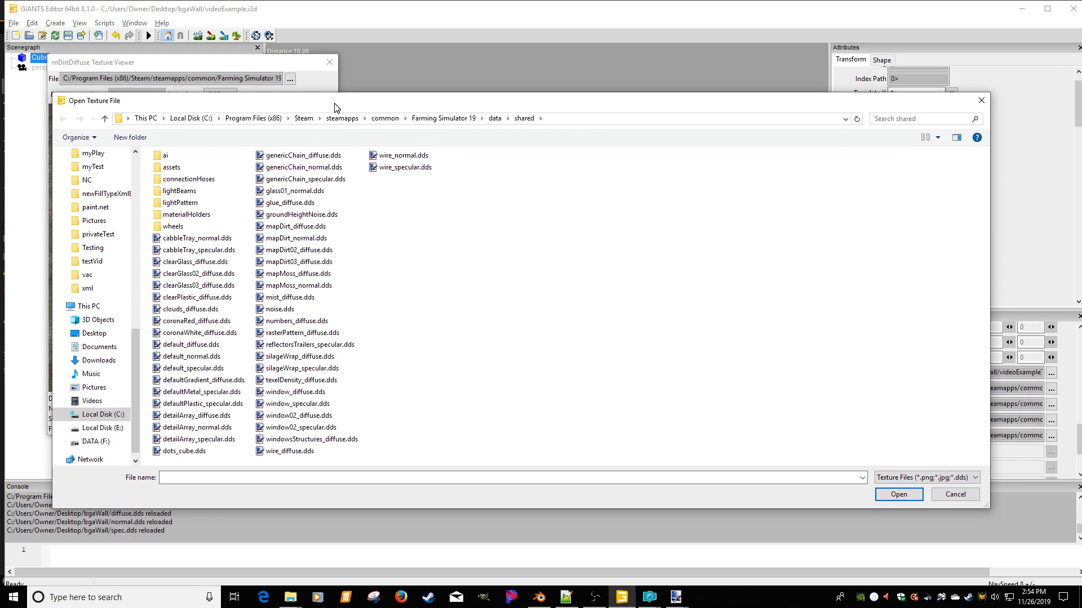
pyautogui.click(982, 101)
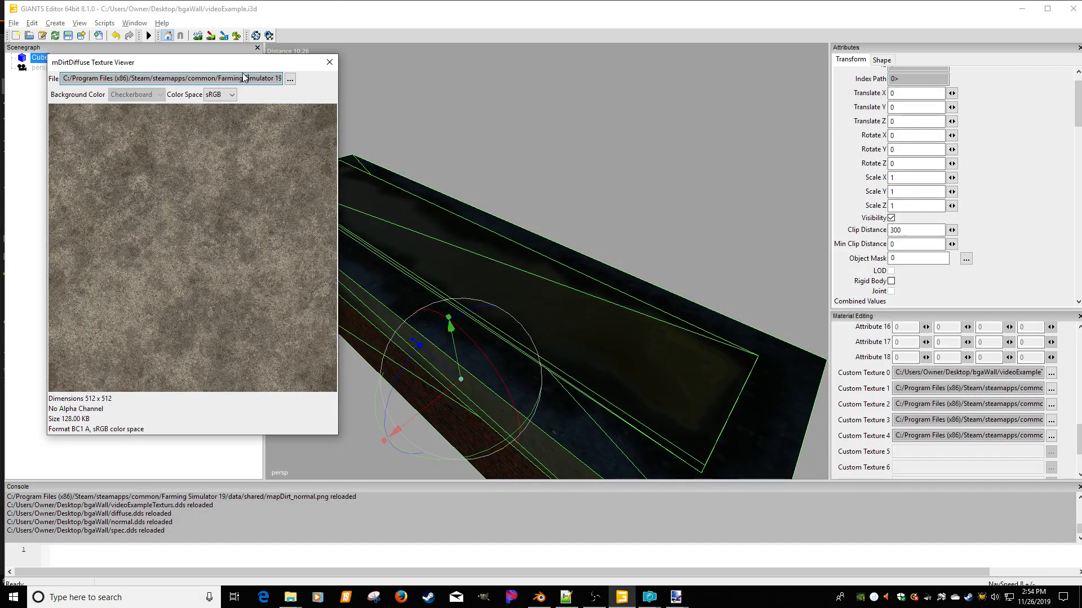
# Assign mapDirt02_diffuse.dds from the shared folder to the Cube's Custom Texture 1 and look at the wall
pyautogui.click(290, 78)
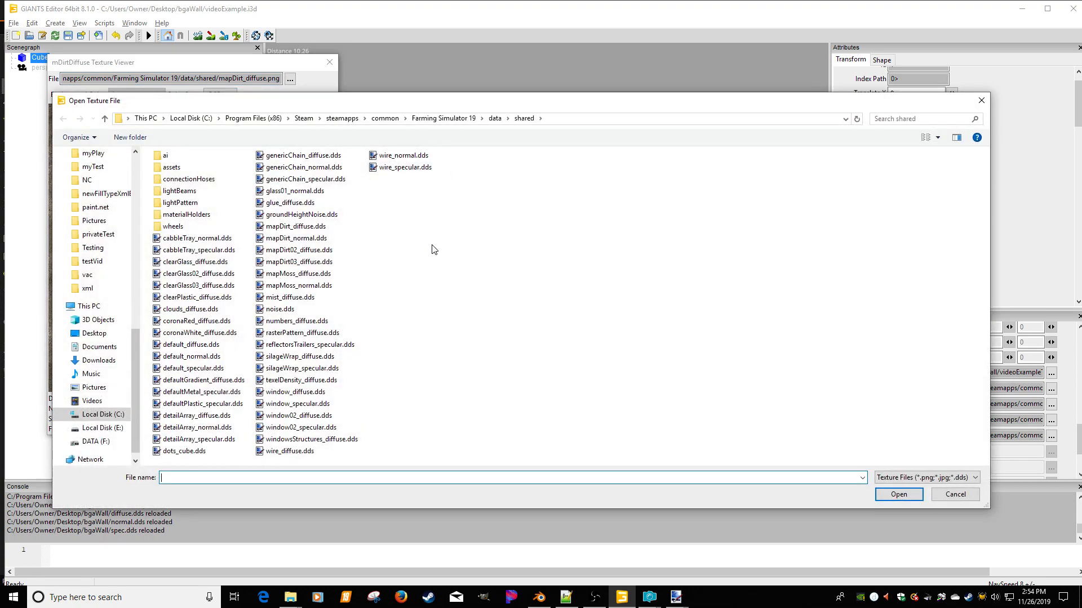
pyautogui.rightClick(432, 280)
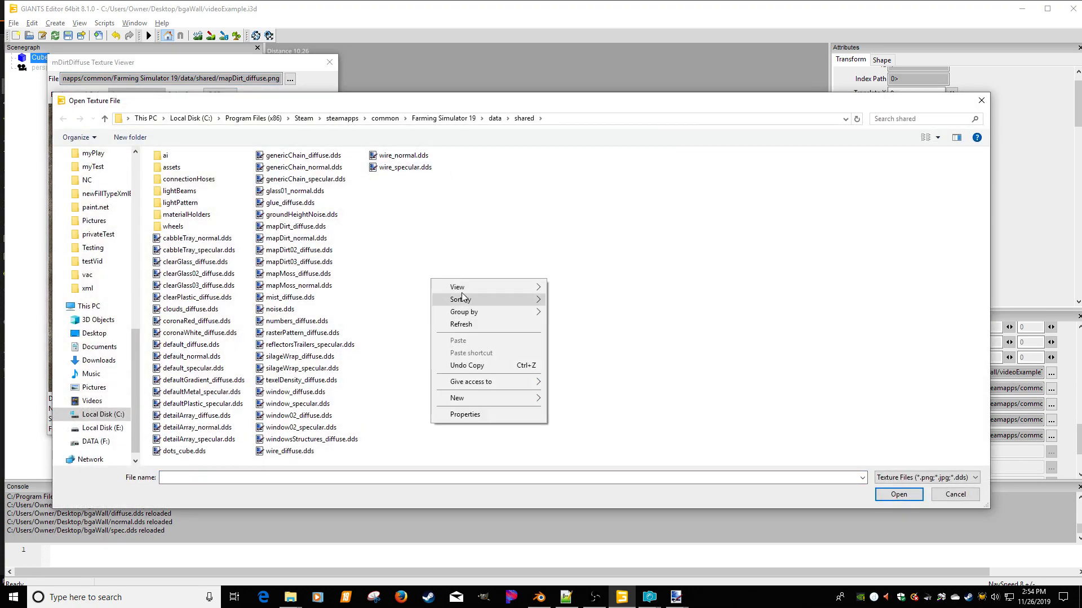
pyautogui.moveTo(471, 287)
pyautogui.click(564, 301)
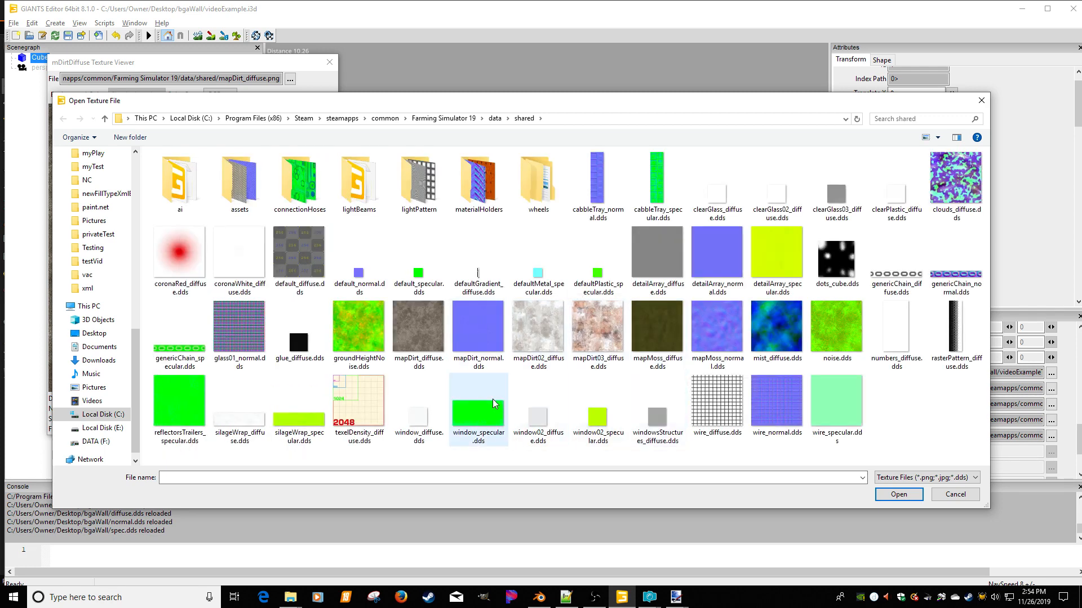
pyautogui.doubleClick(533, 333)
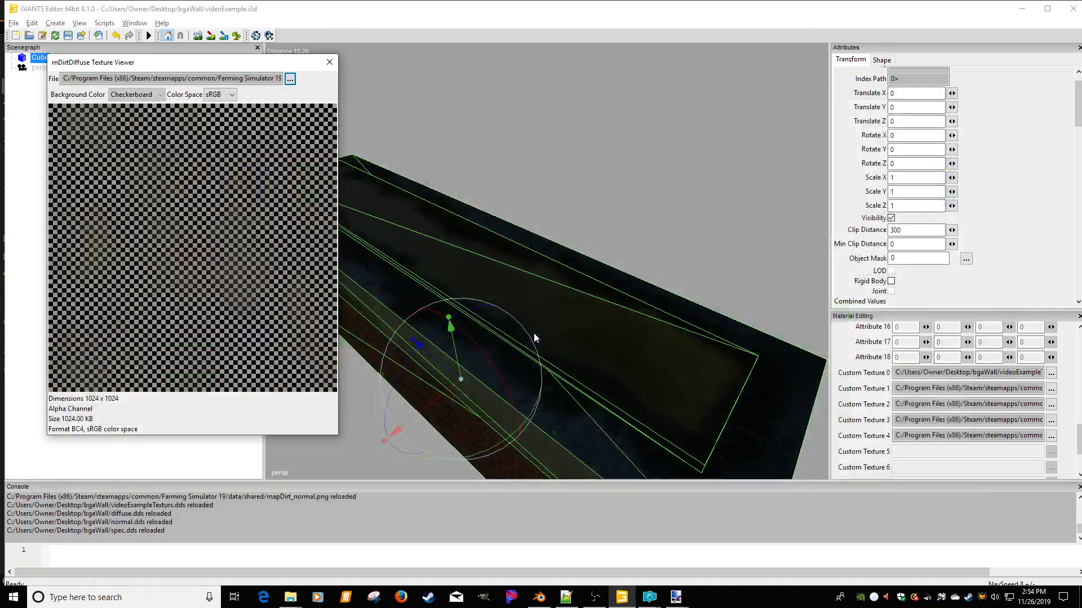
pyautogui.click(329, 63)
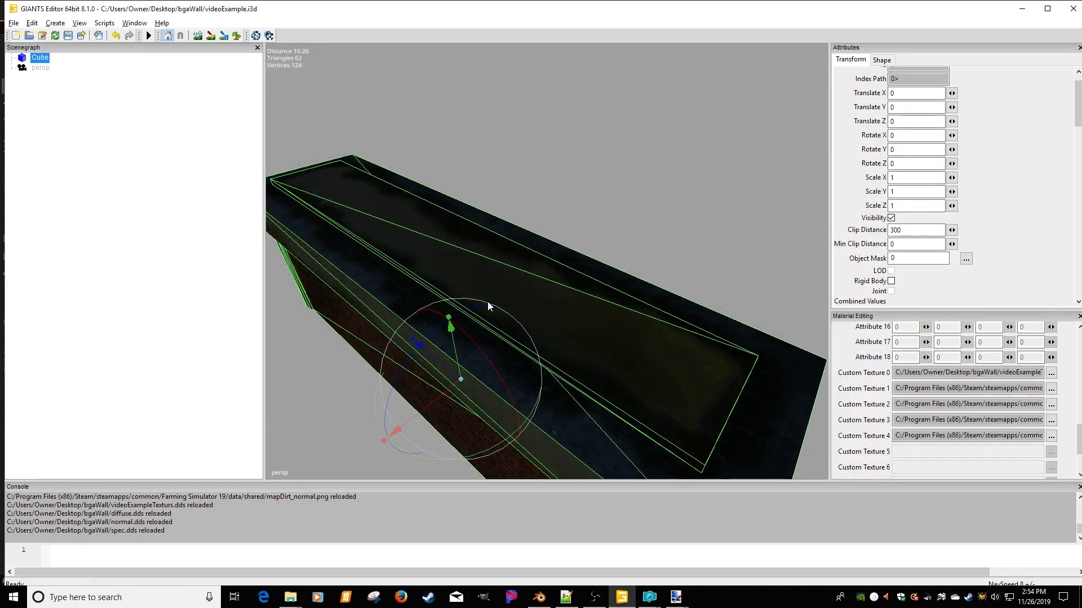
pyautogui.moveTo(536, 339); pyautogui.dragTo(560, 244, button='right')
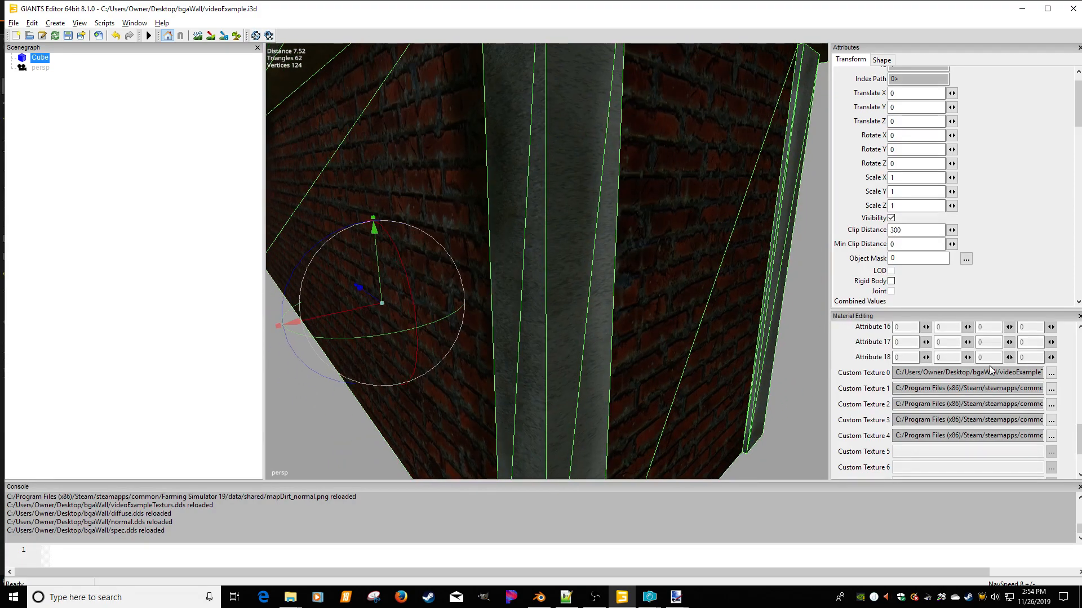
# Assign groundHeightNoise.dds to the Cube's Custom Texture 1 and inspect its effect on the wall's cap, pillars and brick faces
pyautogui.click(1051, 390)
pyautogui.click(290, 80)
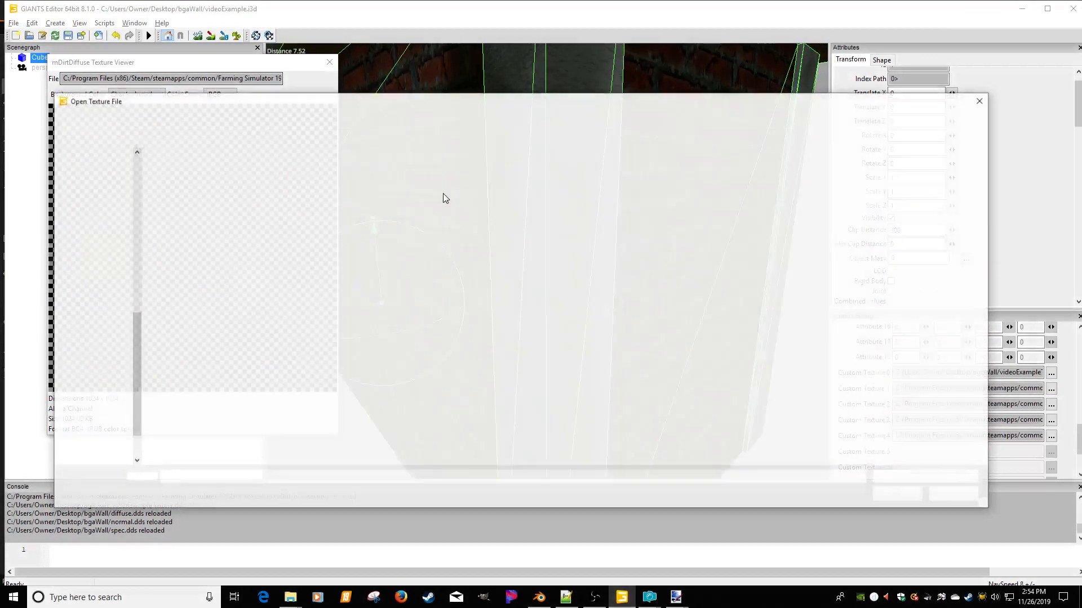
pyautogui.doubleClick(363, 333)
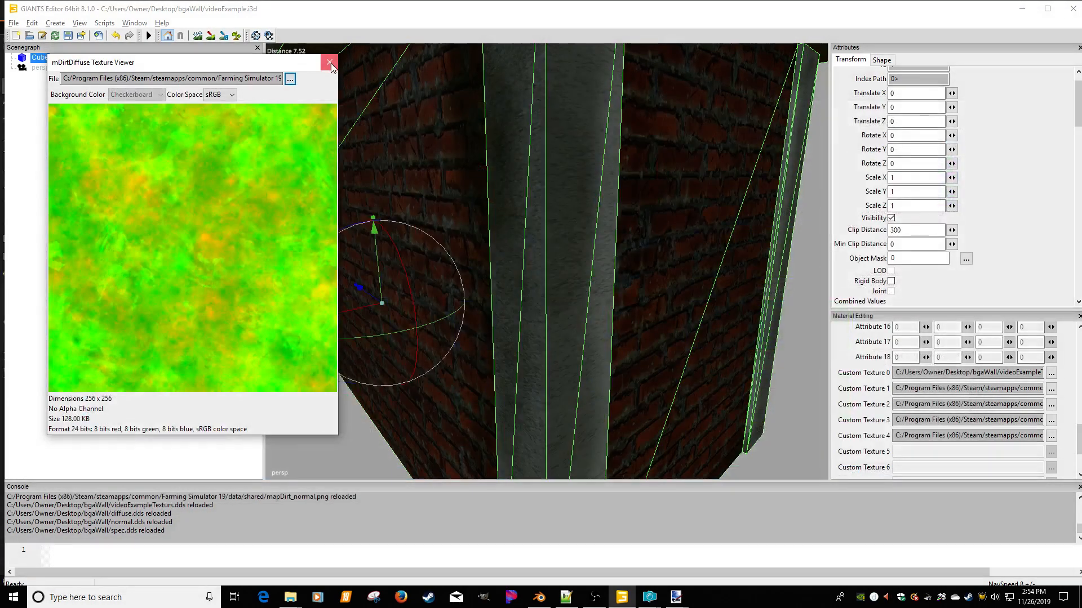
pyautogui.click(329, 62)
pyautogui.keyDown('alt'); pyautogui.moveTo(601, 218); pyautogui.dragTo(600, 244, button='middle'); pyautogui.keyUp('alt')
pyautogui.scroll(-3, 592, 245)
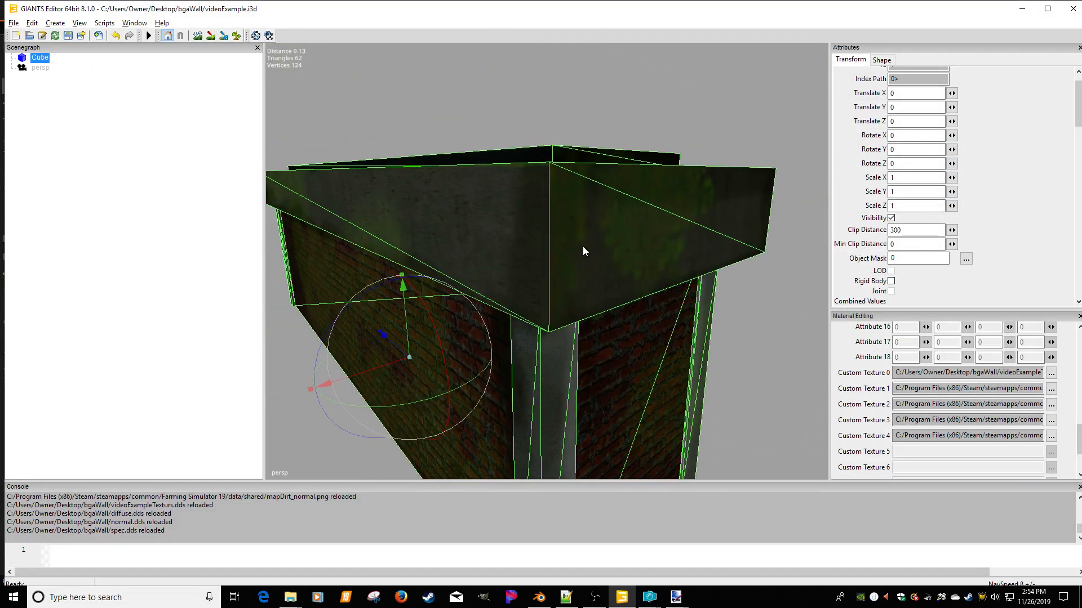
pyautogui.keyDown('alt'); pyautogui.moveTo(582, 247); pyautogui.dragTo(523, 263); pyautogui.keyUp('alt')
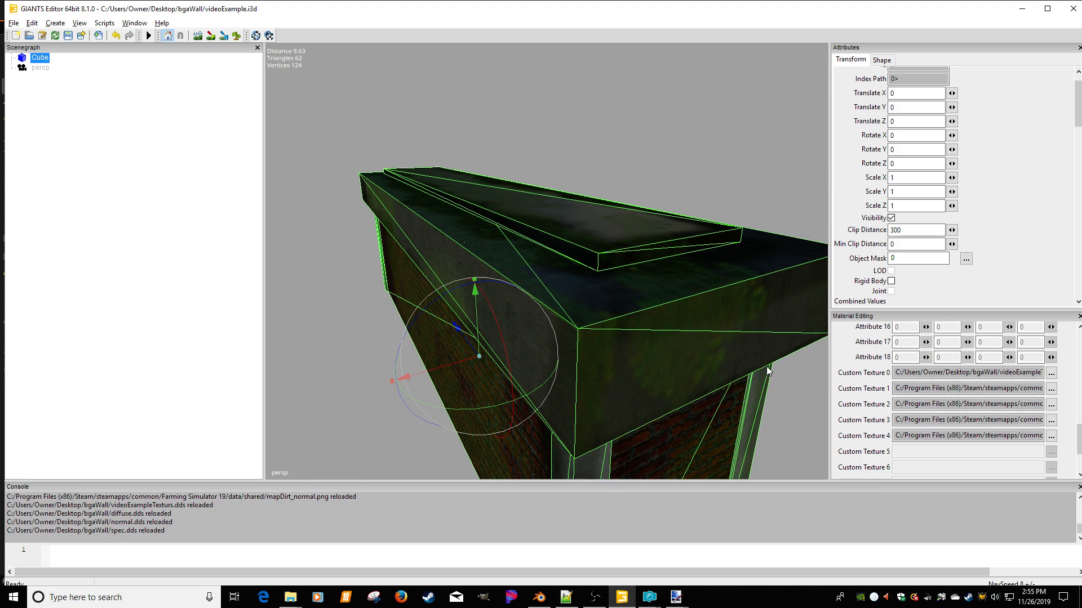
pyautogui.keyDown('alt'); pyautogui.moveTo(767, 371); pyautogui.dragTo(618, 289); pyautogui.keyUp('alt')
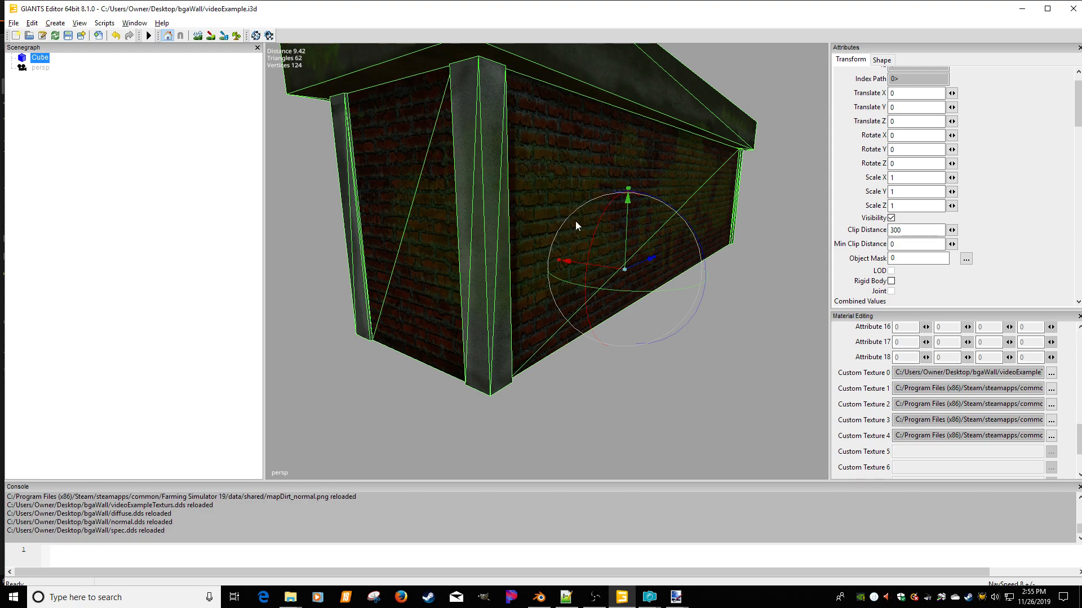
pyautogui.keyDown('alt'); pyautogui.moveTo(583, 229); pyautogui.dragTo(524, 217); pyautogui.keyUp('alt')
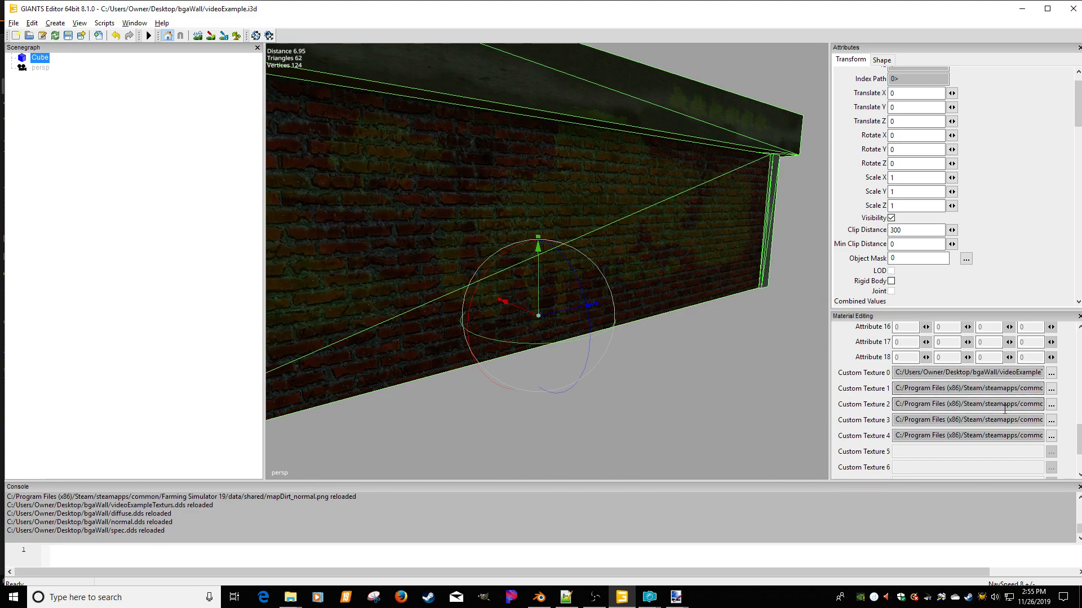
# Assign glue_diffuse.dds from the shared folder to the Cube's Custom Texture 1 and look at the wall
pyautogui.doubleClick(966, 388)
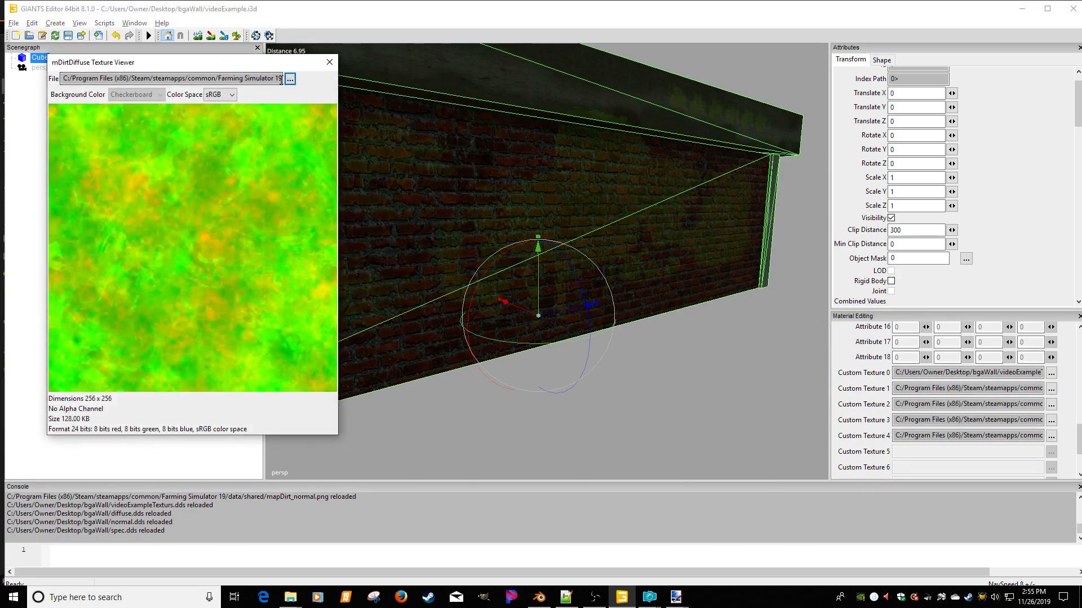
pyautogui.click(289, 79)
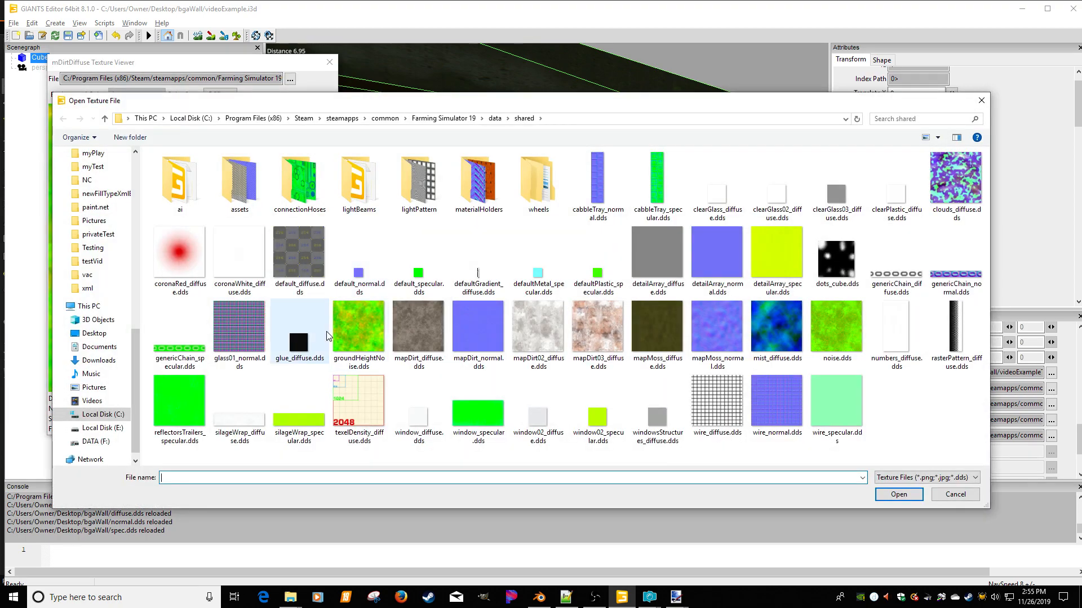
pyautogui.click(293, 354)
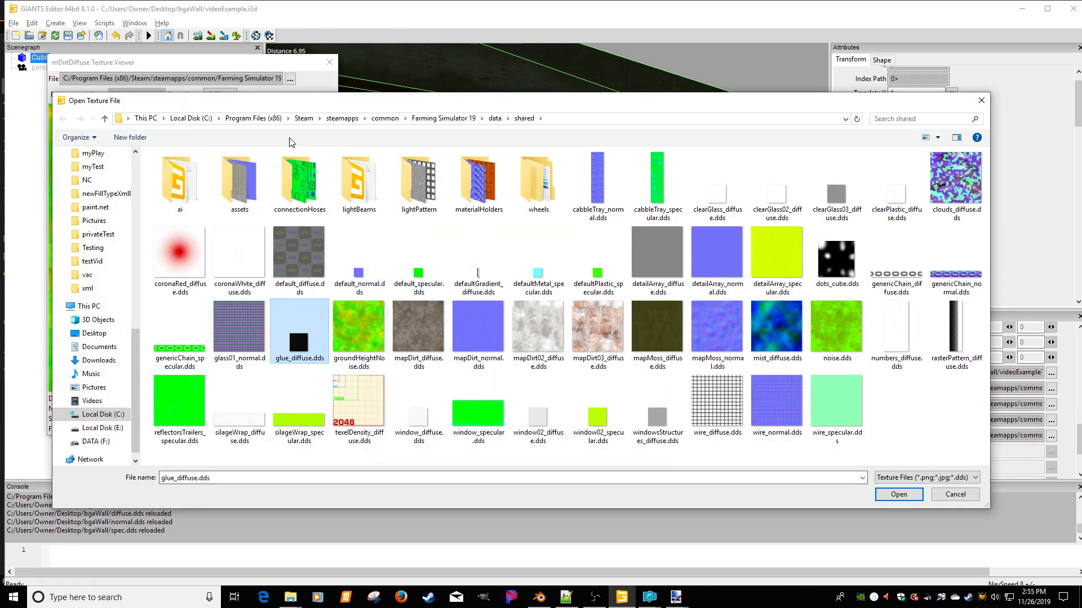
pyautogui.doubleClick(300, 338)
pyautogui.click(330, 63)
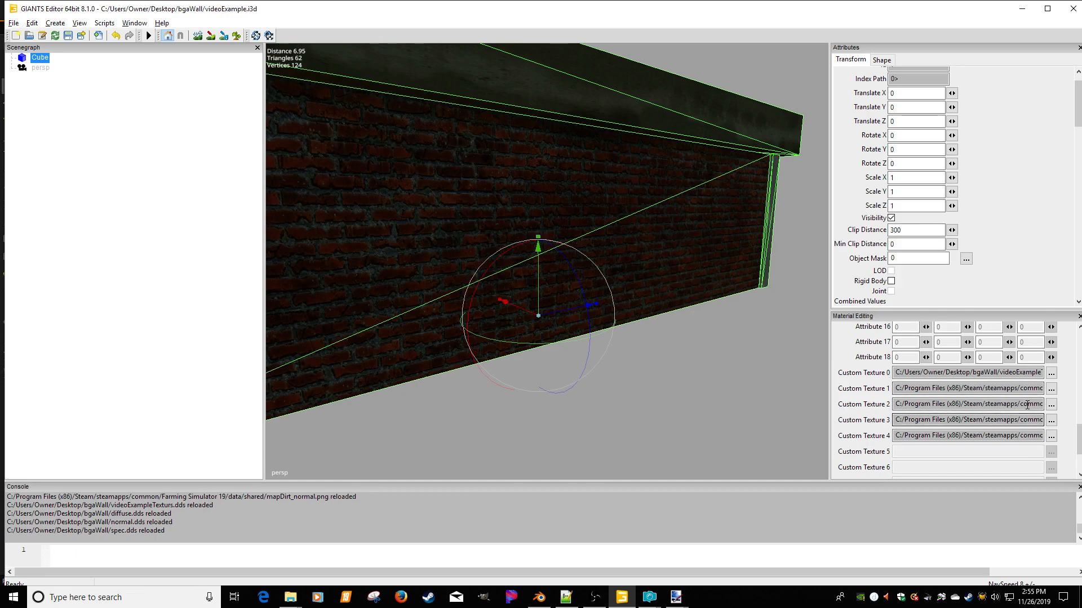
# Assign coronaRed_diffuse.dds to the Cube's Custom Texture 1 and inspect its effect on the brick face
pyautogui.click(1051, 390)
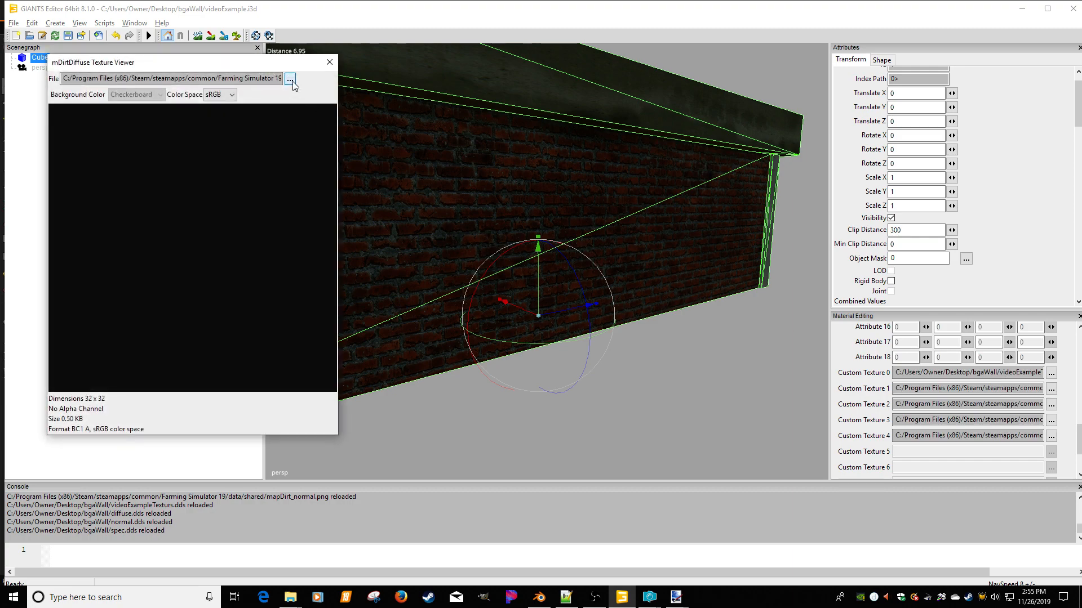
pyautogui.click(289, 80)
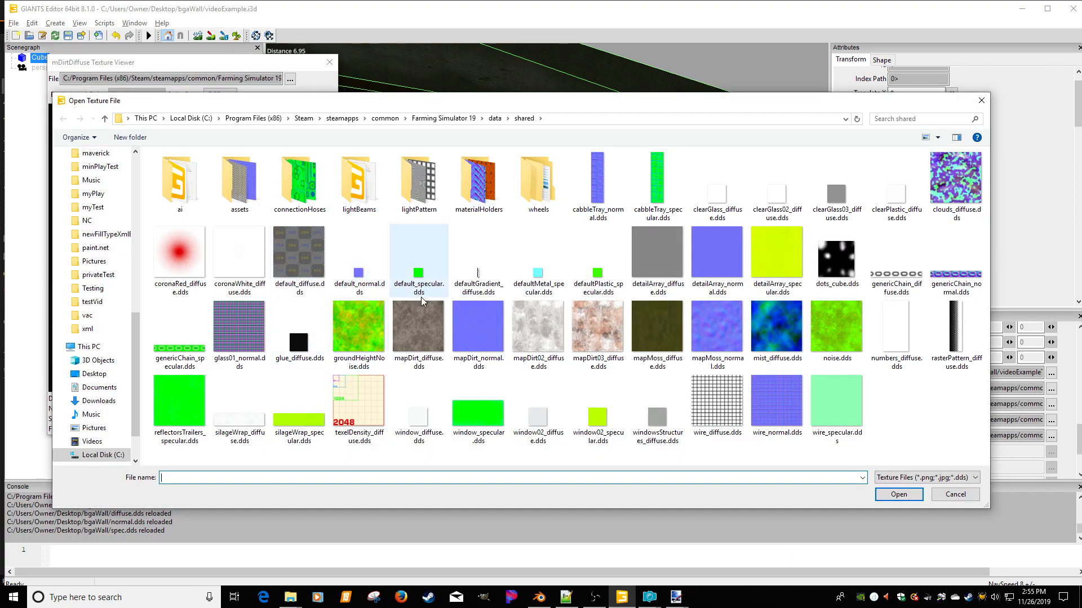
pyautogui.doubleClick(180, 254)
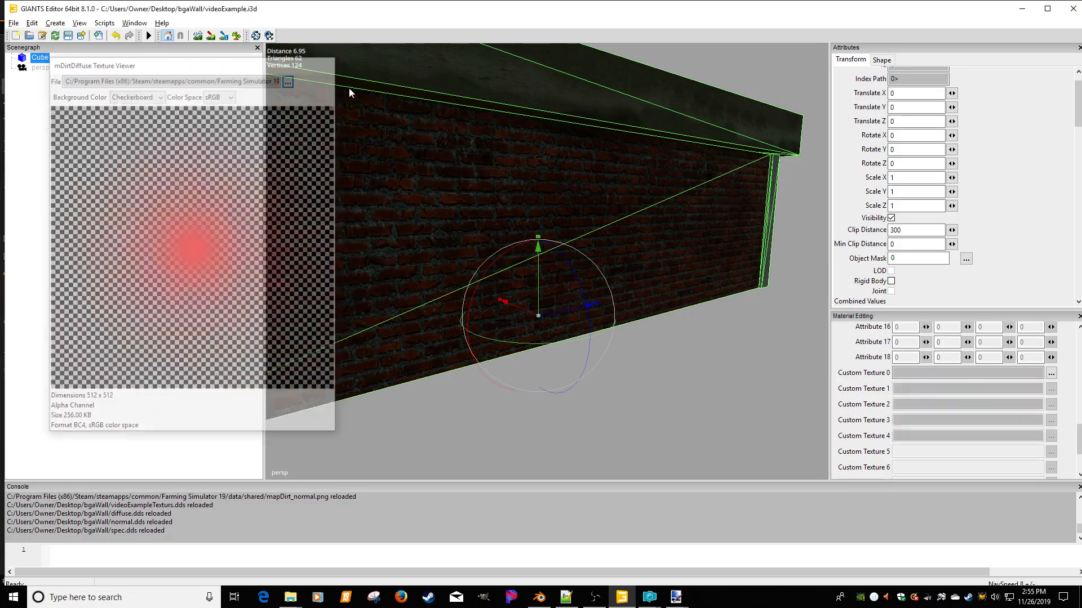
pyautogui.scroll(-2, 482, 247)
pyautogui.keyDown('alt'); pyautogui.moveTo(483, 248); pyautogui.dragTo(493, 242, button='middle'); pyautogui.keyUp('alt')
pyautogui.scroll(1, 513, 245)
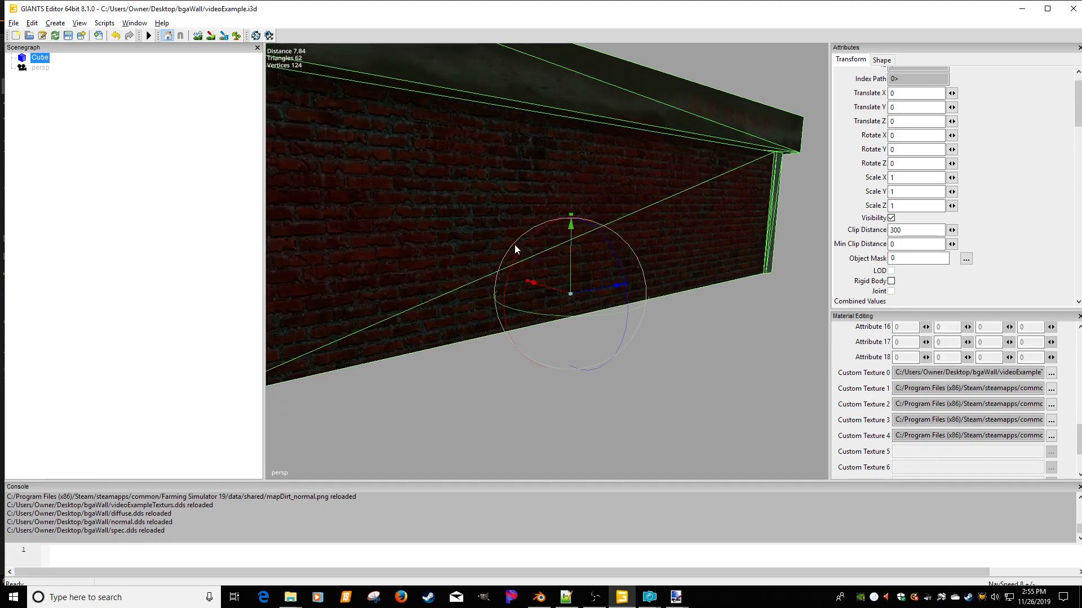
pyautogui.keyDown('alt'); pyautogui.moveTo(515, 245); pyautogui.dragTo(598, 240); pyautogui.keyUp('alt')
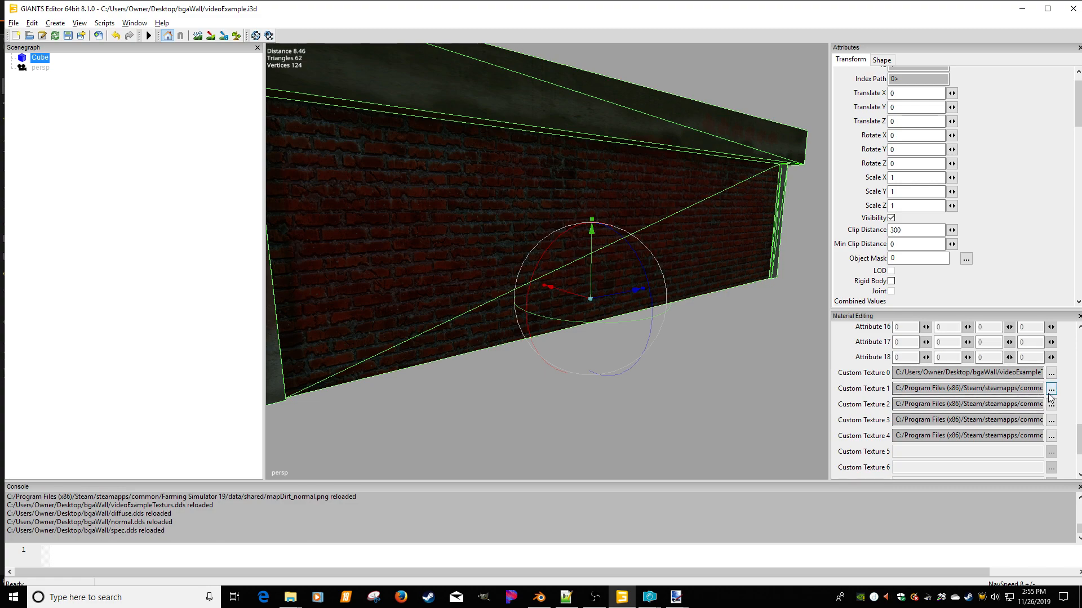
# Assign window02_specular.dds to the Cube's Custom Texture 1 and inspect the whole wall
pyautogui.click(1051, 390)
pyautogui.click(290, 79)
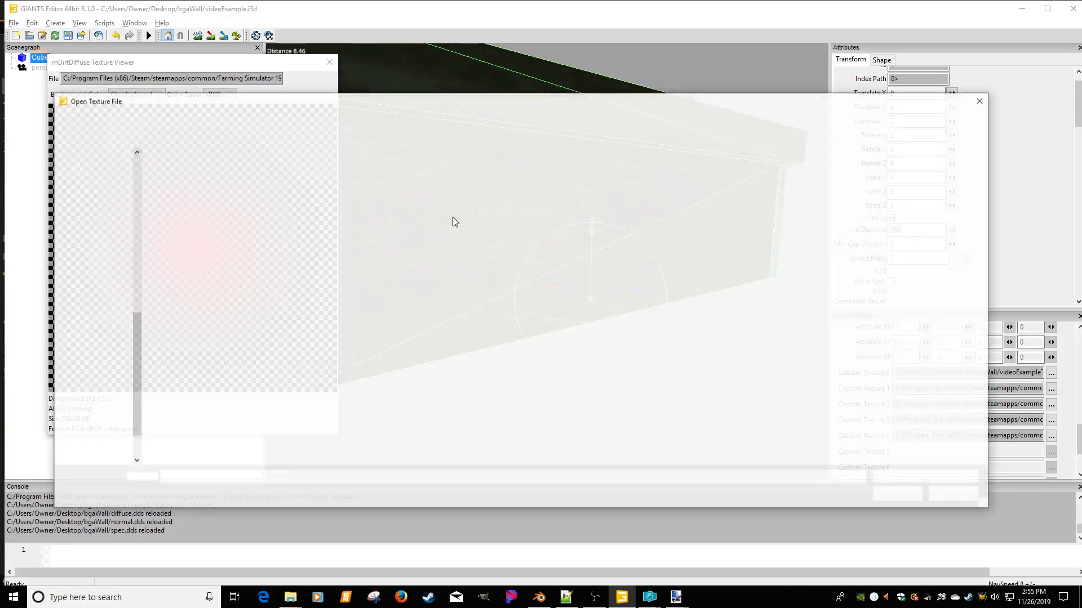
pyautogui.click(593, 435)
pyautogui.doubleClick(593, 435)
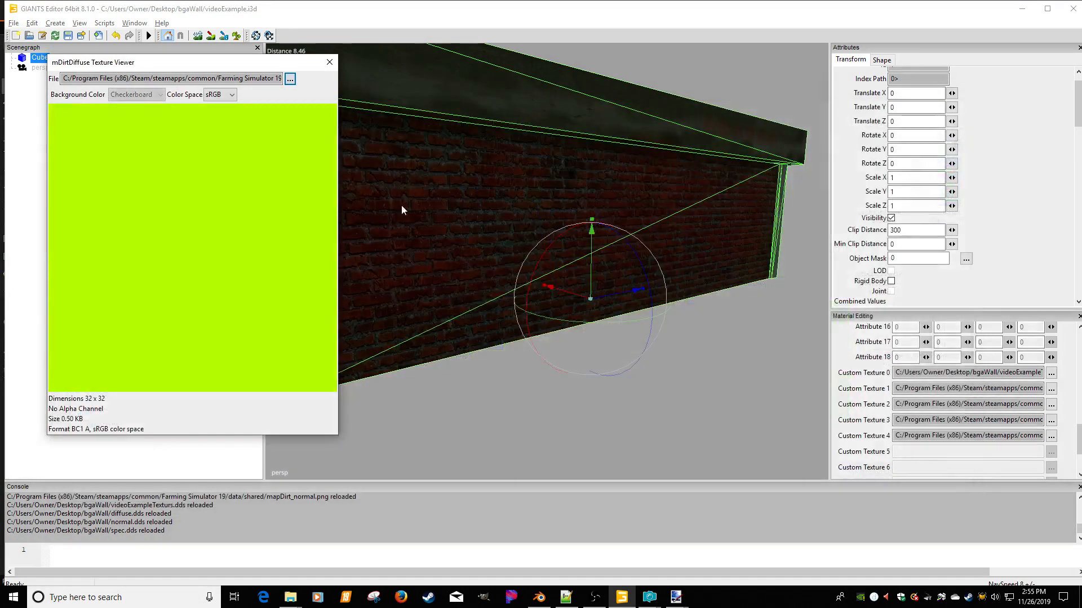
pyautogui.click(329, 62)
pyautogui.scroll(-4, 525, 202)
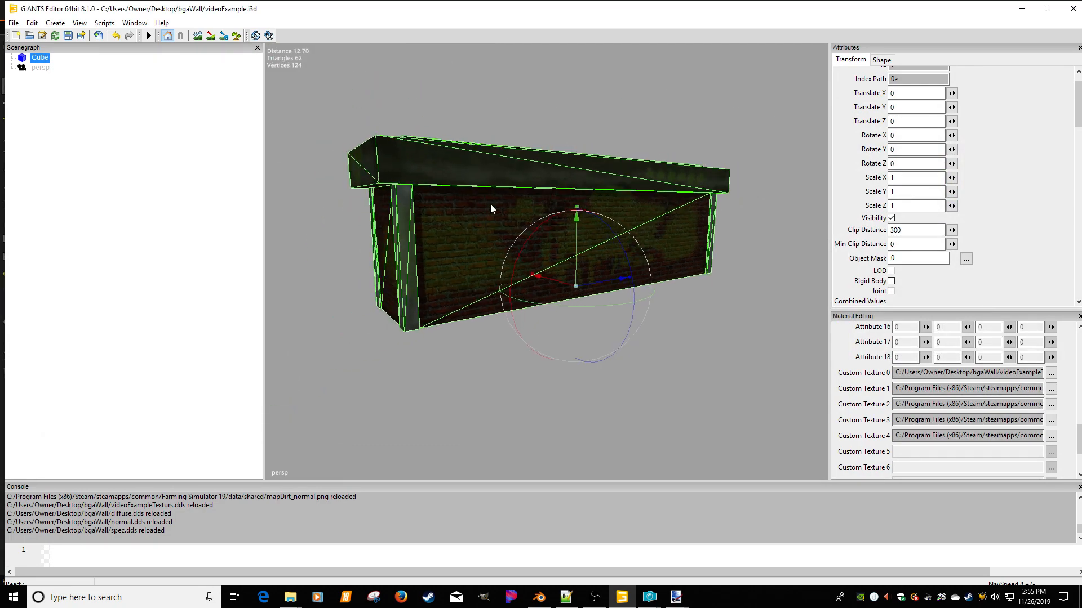
pyautogui.keyDown('alt'); pyautogui.moveTo(490, 204); pyautogui.dragTo(594, 207, button='middle'); pyautogui.keyUp('alt')
pyautogui.scroll(4, 532, 216)
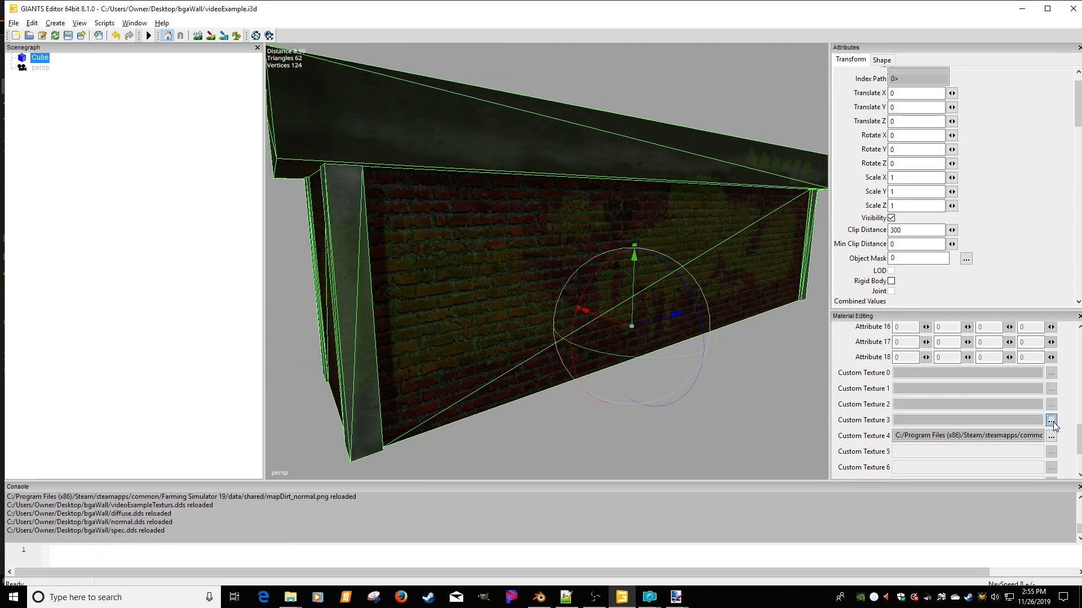
# View the moss texture in the Cube's Custom Texture 3 and examine the brick face beside the pillar up close
pyautogui.click(967, 420)
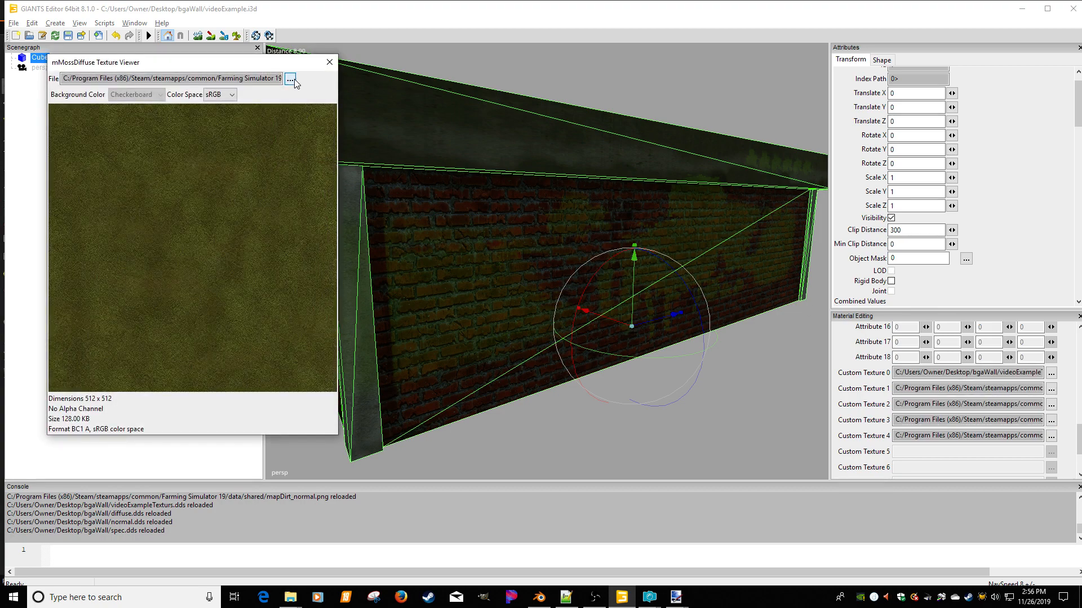
pyautogui.click(330, 62)
pyautogui.keyDown('alt'); pyautogui.moveTo(380, 168); pyautogui.dragTo(402, 173, button='middle'); pyautogui.keyUp('alt')
pyautogui.scroll(1, 414, 160)
pyautogui.keyDown('alt'); pyautogui.moveTo(402, 174); pyautogui.dragTo(346, 203); pyautogui.keyUp('alt')
pyautogui.scroll(-2, 340, 210)
pyautogui.keyDown('alt'); pyautogui.moveTo(341, 210); pyautogui.dragTo(330, 205, button='middle'); pyautogui.keyUp('alt')
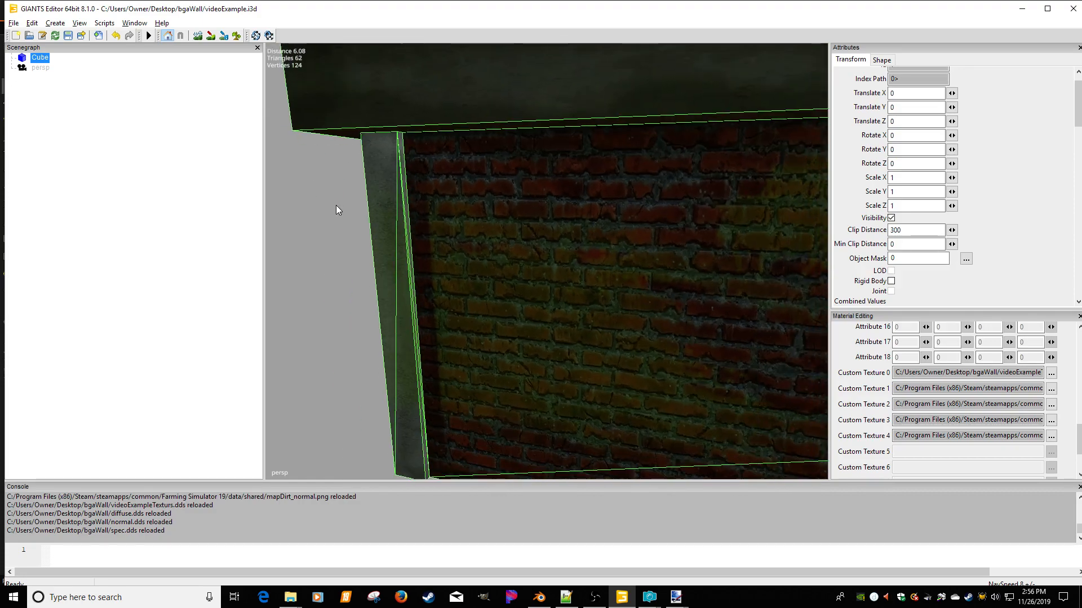
pyautogui.scroll(1, 342, 205)
pyautogui.scroll(-1, 343, 205)
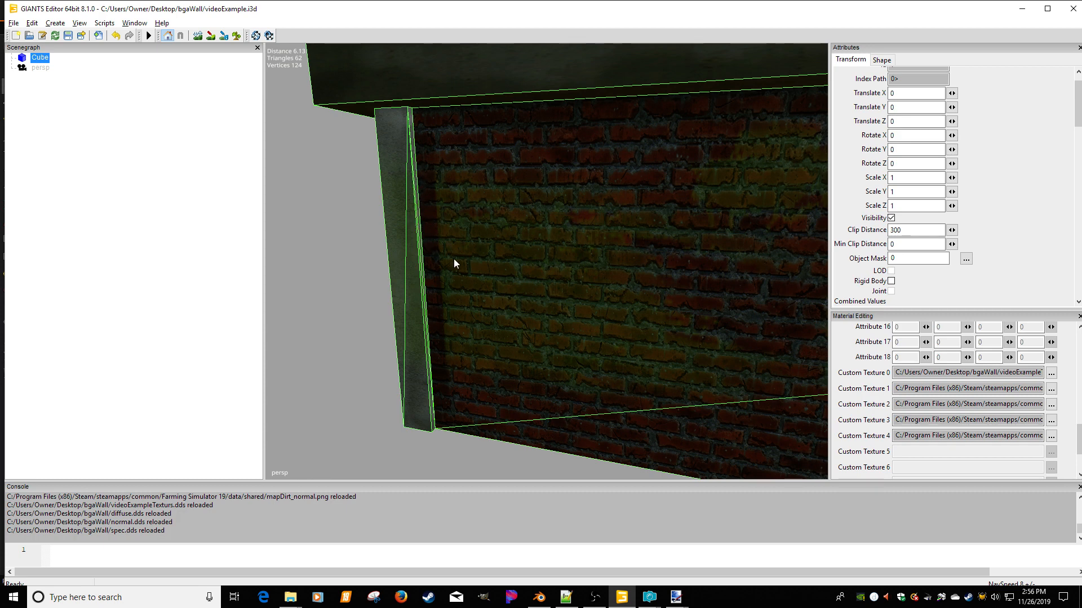
# Assign groundHeightNoise.dds to the Cube's Custom Texture 3 and inspect its effect on the wall's cap
pyautogui.click(1052, 421)
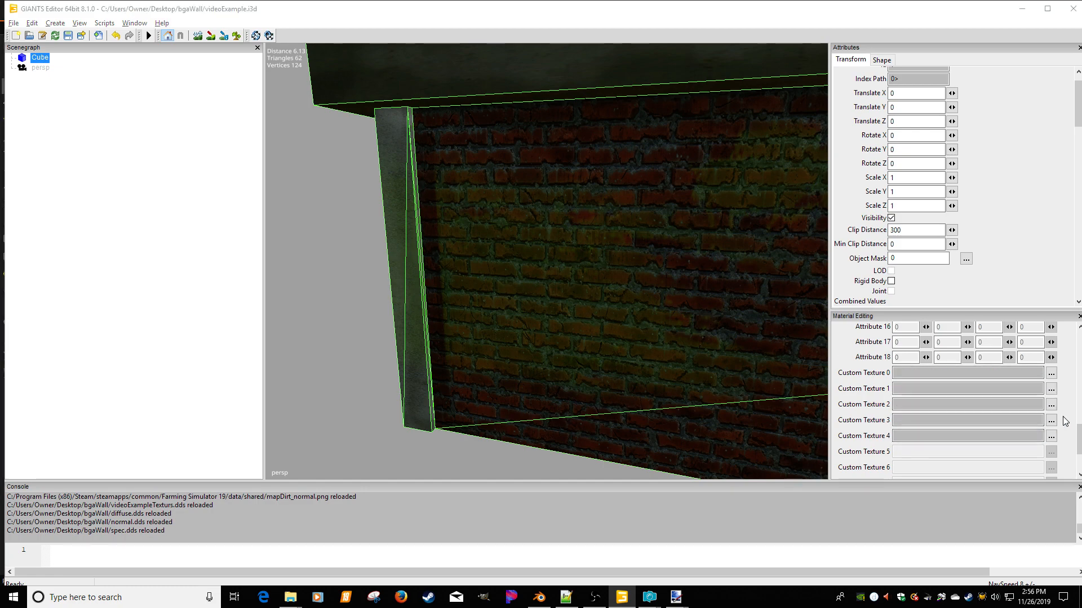
pyautogui.click(290, 79)
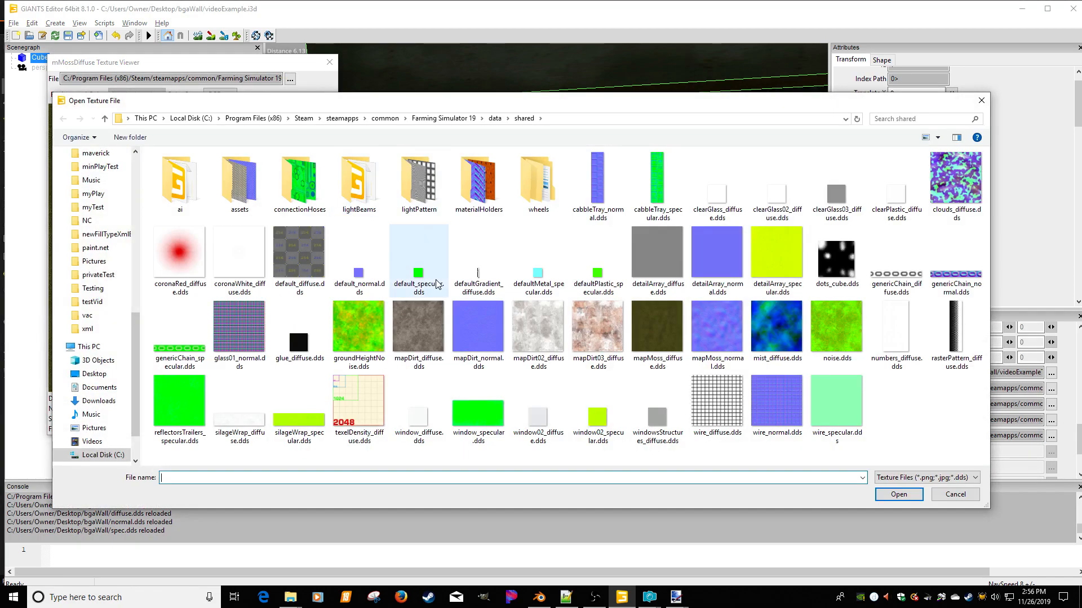
pyautogui.click(350, 341)
pyautogui.doubleClick(351, 342)
pyautogui.click(330, 62)
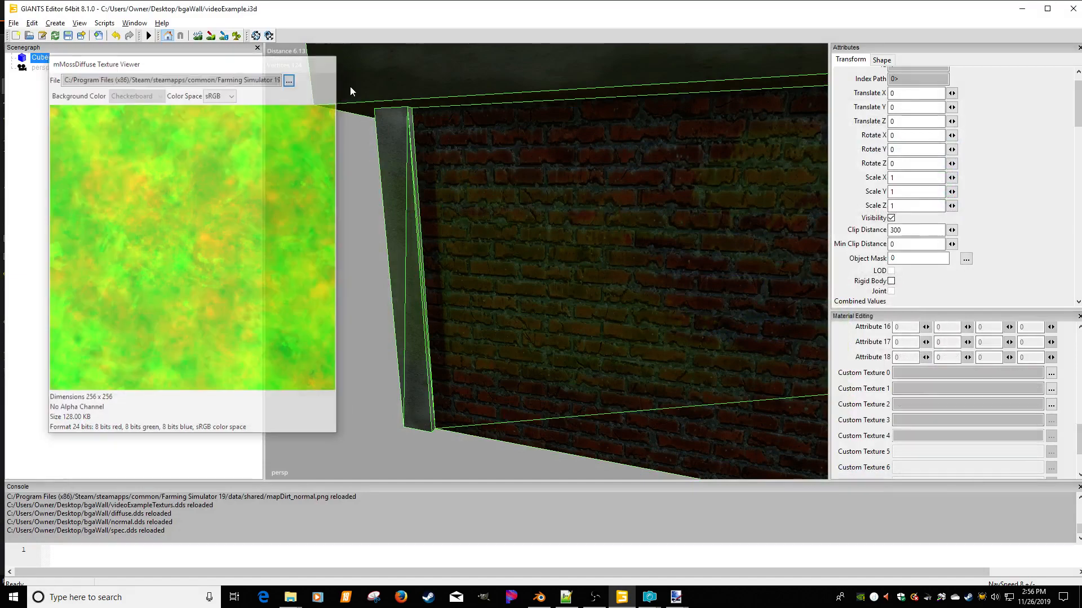
pyautogui.keyDown('alt'); pyautogui.moveTo(498, 93); pyautogui.dragTo(597, 151, button='middle'); pyautogui.keyUp('alt')
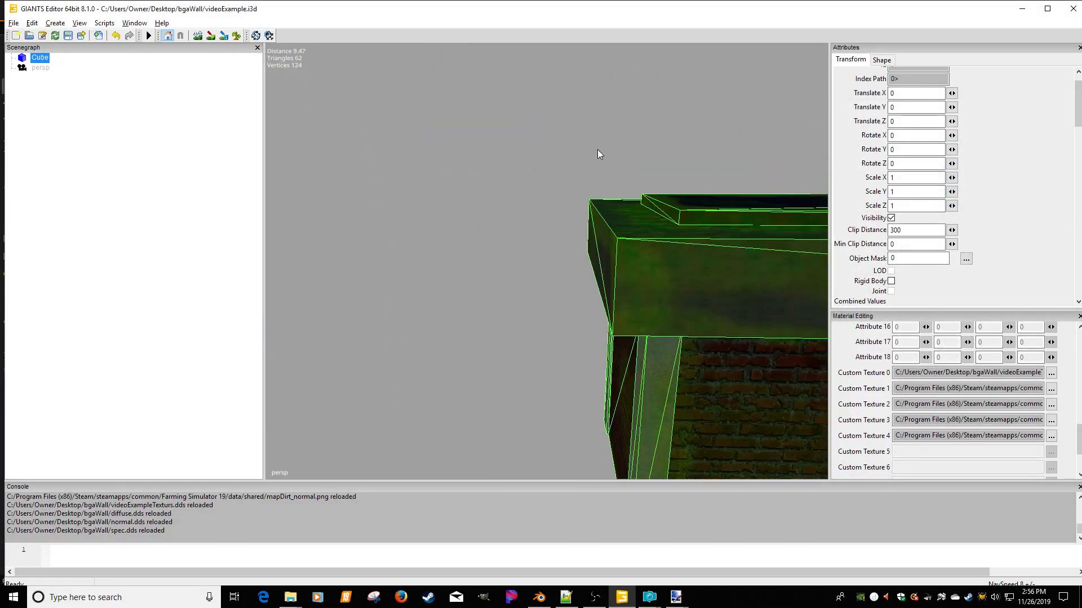
pyautogui.keyDown('alt'); pyautogui.moveTo(597, 151); pyautogui.dragTo(613, 198); pyautogui.keyUp('alt')
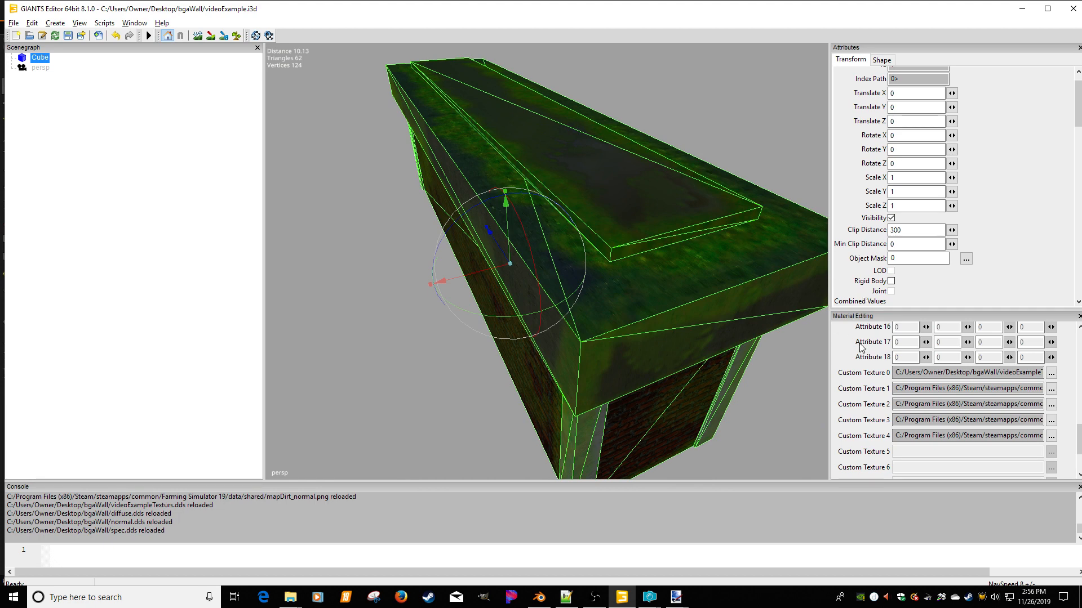
pyautogui.keyDown('alt'); pyautogui.moveTo(722, 304); pyautogui.dragTo(648, 263); pyautogui.keyUp('alt')
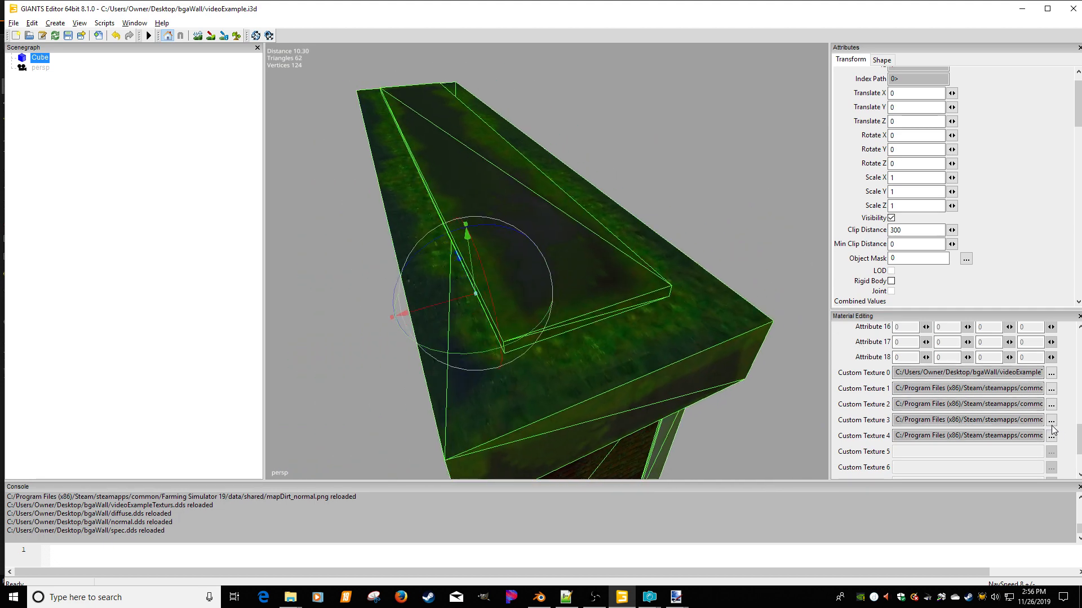
# Assign mapMoss_diffuse.dds back to the Cube's Custom Texture 3 and look at the wall's end face
pyautogui.click(1051, 423)
pyautogui.click(289, 80)
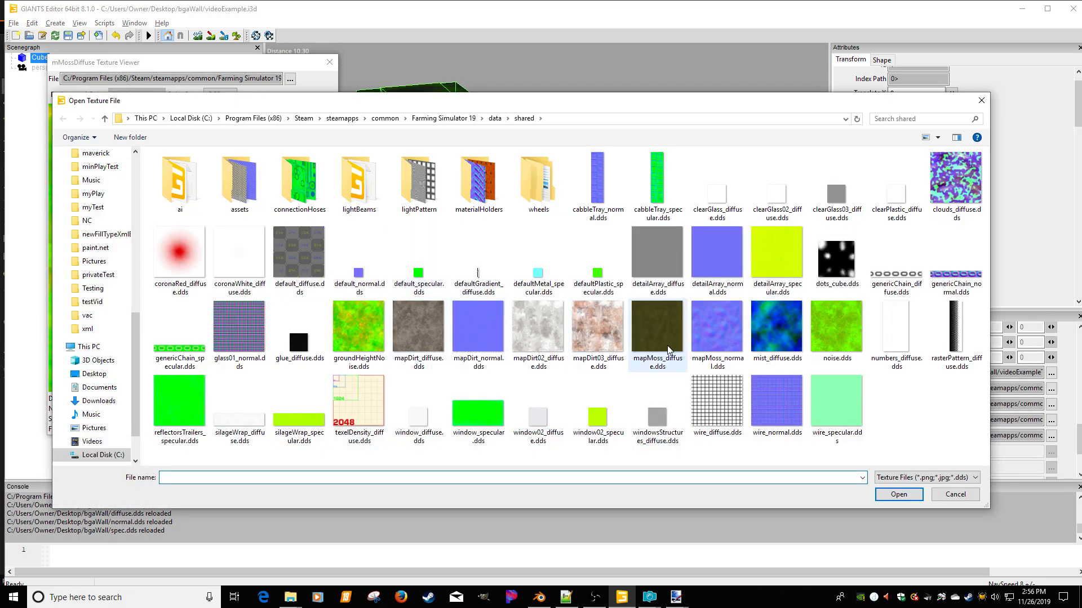
pyautogui.doubleClick(657, 329)
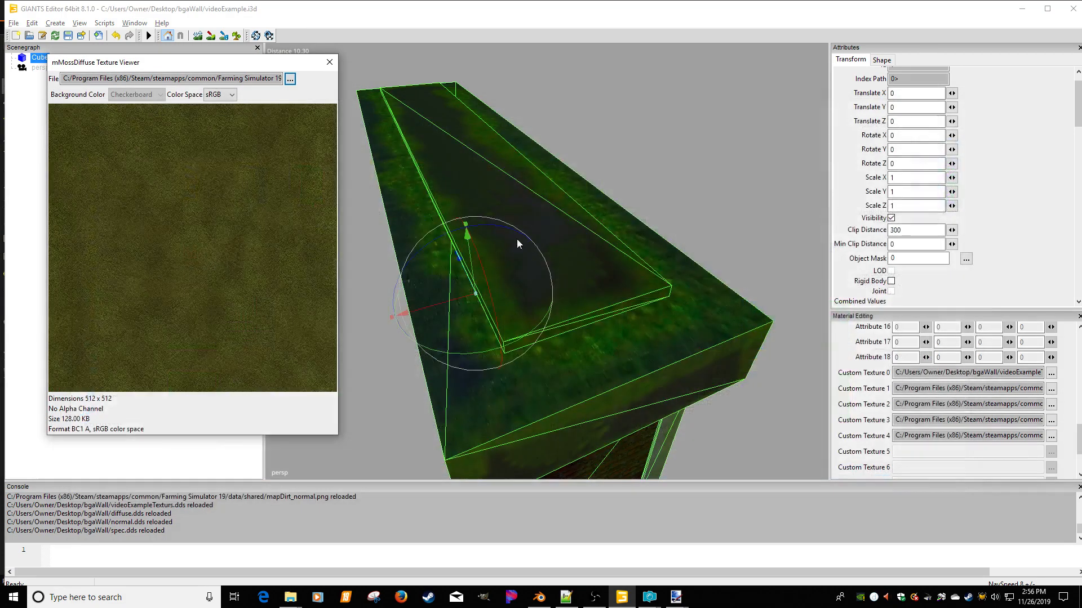
pyautogui.click(329, 64)
pyautogui.keyDown('alt'); pyautogui.moveTo(524, 214); pyautogui.dragTo(560, 216); pyautogui.keyUp('alt')
pyautogui.keyDown('alt'); pyautogui.moveTo(555, 258); pyautogui.dragTo(544, 242); pyautogui.keyUp('alt')
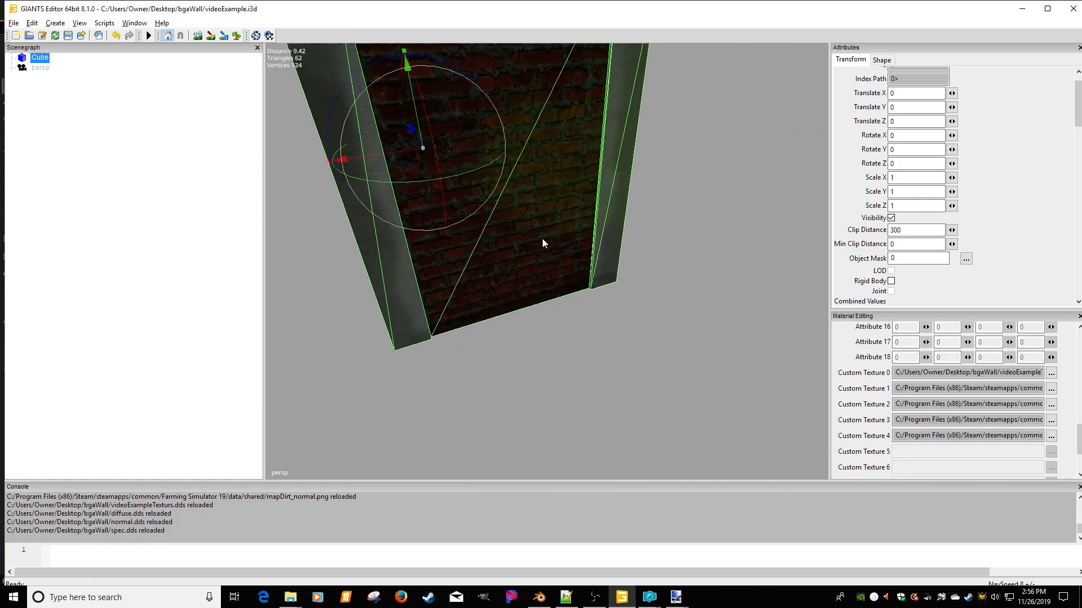
# Assign mapDirt_diffuse.dds to the Cube's Custom Texture 1 and inspect the wall's pillars, cap and brick faces
pyautogui.click(1051, 389)
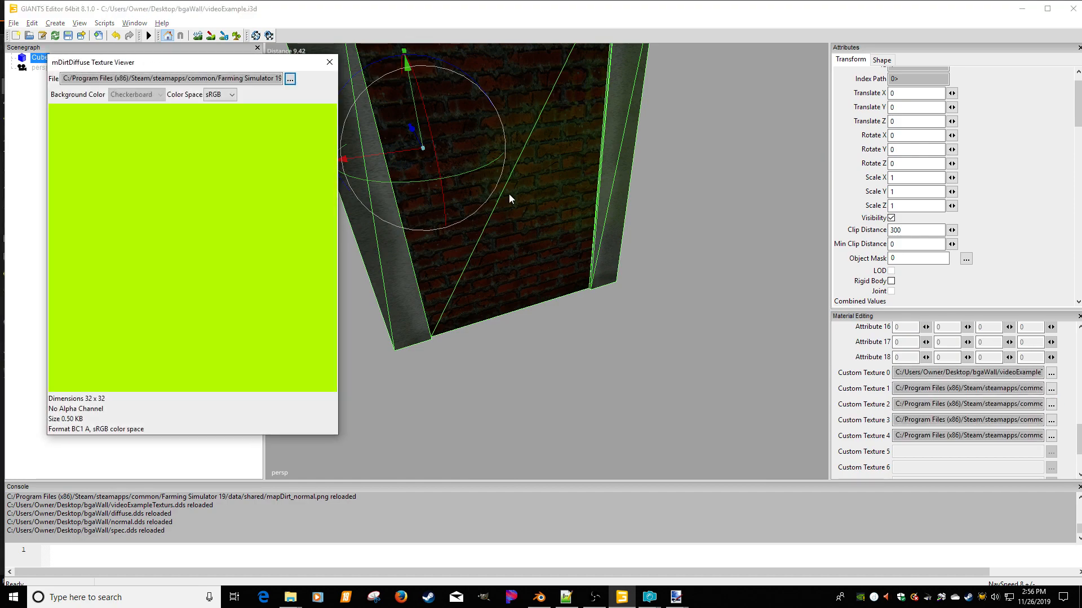
pyautogui.click(290, 78)
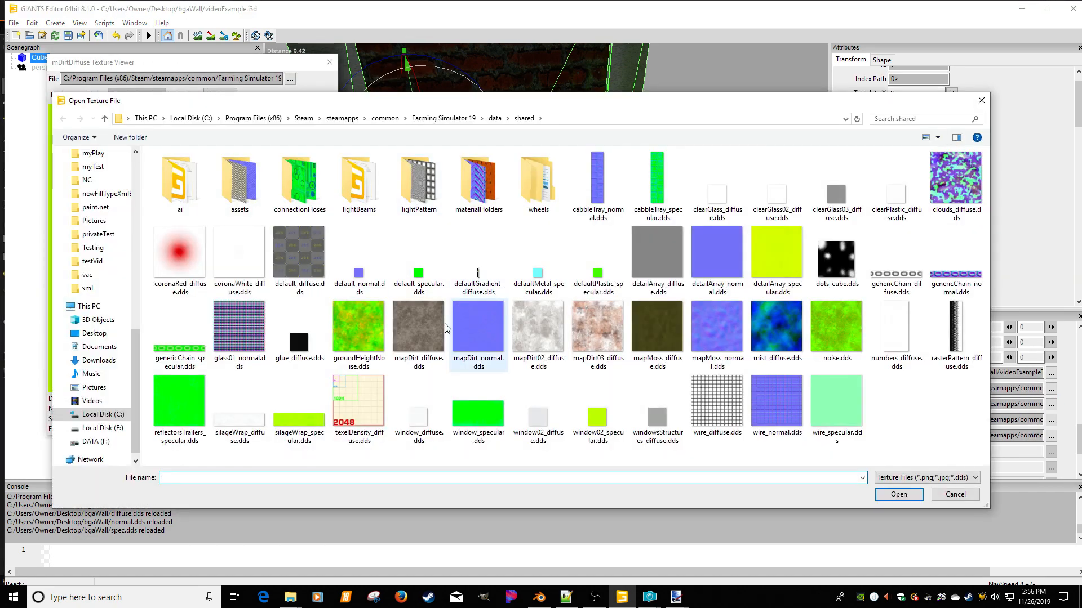
pyautogui.doubleClick(421, 327)
pyautogui.click(330, 62)
pyautogui.keyDown('alt'); pyautogui.moveTo(442, 177); pyautogui.dragTo(469, 201, button='middle'); pyautogui.keyUp('alt')
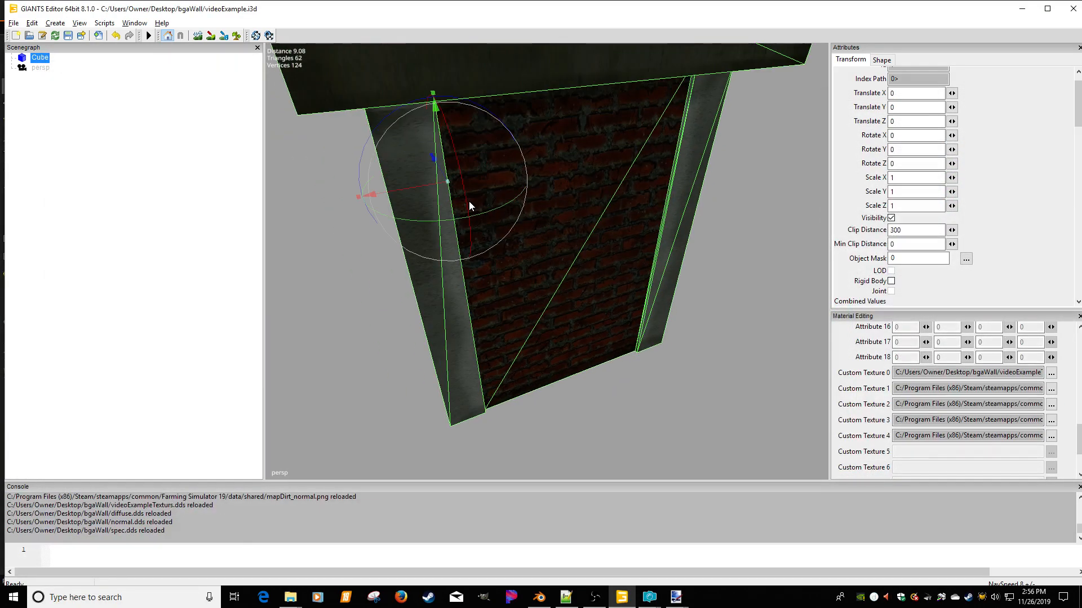
pyautogui.keyDown('alt'); pyautogui.moveTo(727, 237); pyautogui.dragTo(696, 290, button='middle'); pyautogui.keyUp('alt')
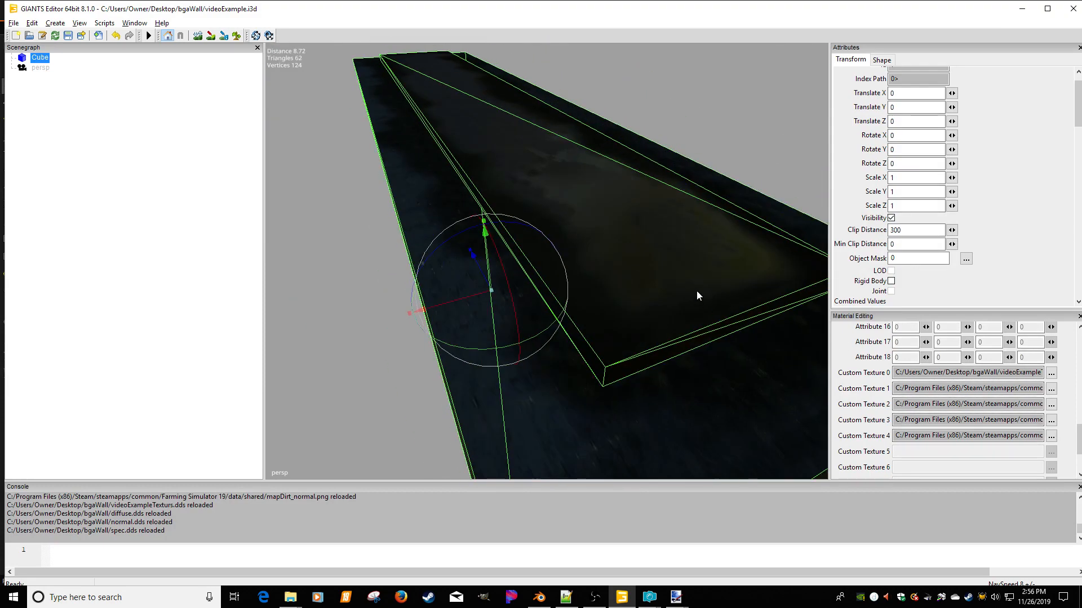
pyautogui.scroll(-5, 632, 291)
pyautogui.keyDown('alt'); pyautogui.moveTo(632, 291); pyautogui.dragTo(700, 206); pyautogui.keyUp('alt')
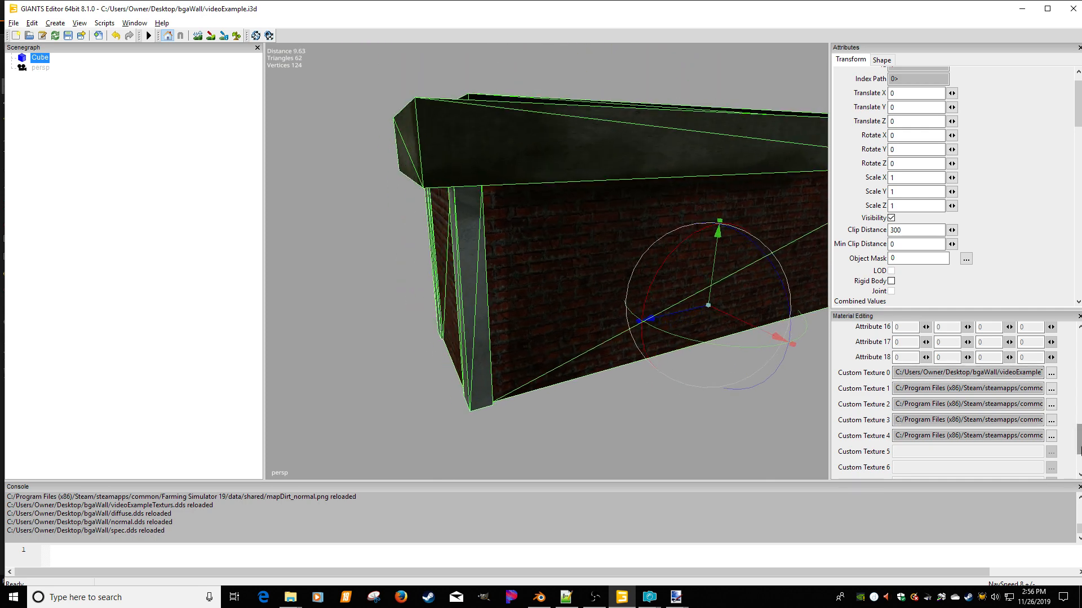
# Set the Cube material's custom shader variation to COLOR_MASK and look at the wall from its corner
pyautogui.moveTo(1080, 451); pyautogui.dragTo(1080, 361)
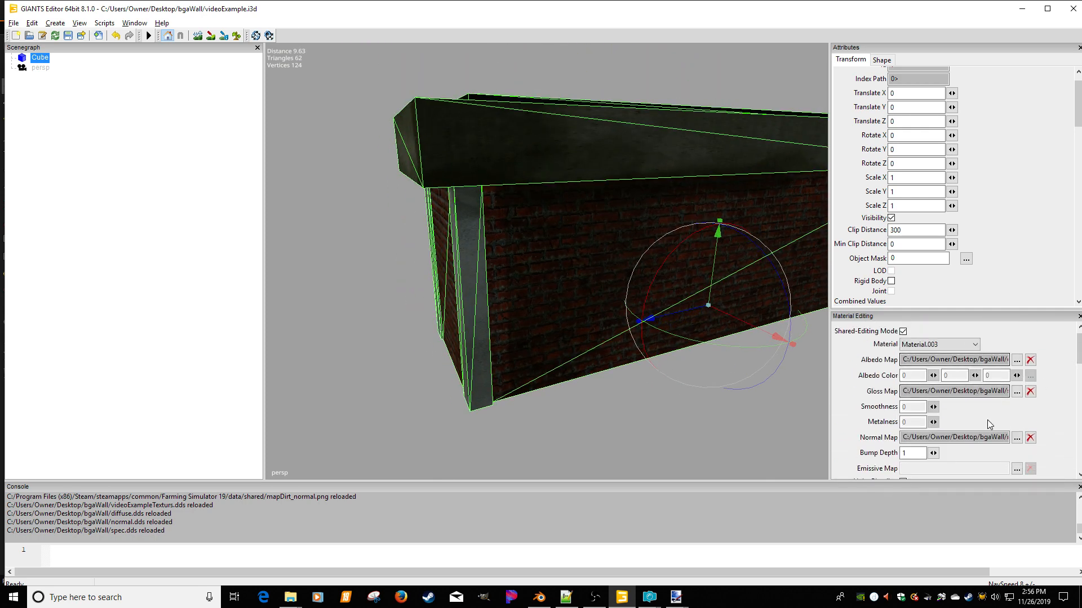
pyautogui.scroll(-3, 990, 425)
pyautogui.click(931, 451)
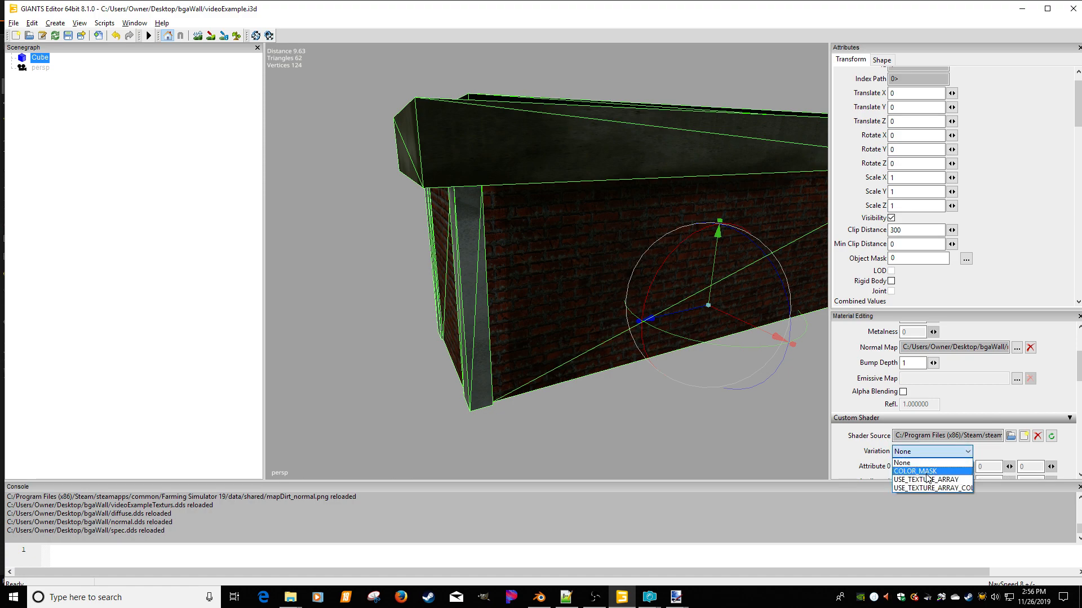
pyautogui.click(927, 473)
pyautogui.moveTo(622, 345); pyautogui.dragTo(591, 347, button='middle')
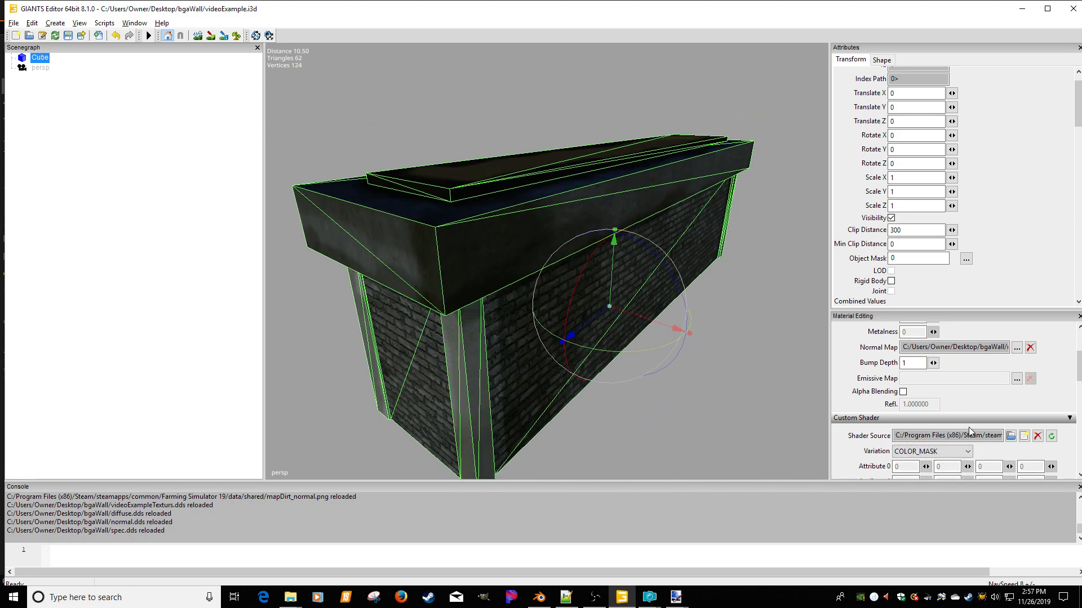
# Assign colorLimeGreen.dds from the Desktop's bgaWall folder to the Cube's Custom Texture 5, the mGradientMap
pyautogui.moveTo(1079, 379); pyautogui.dragTo(1078, 461)
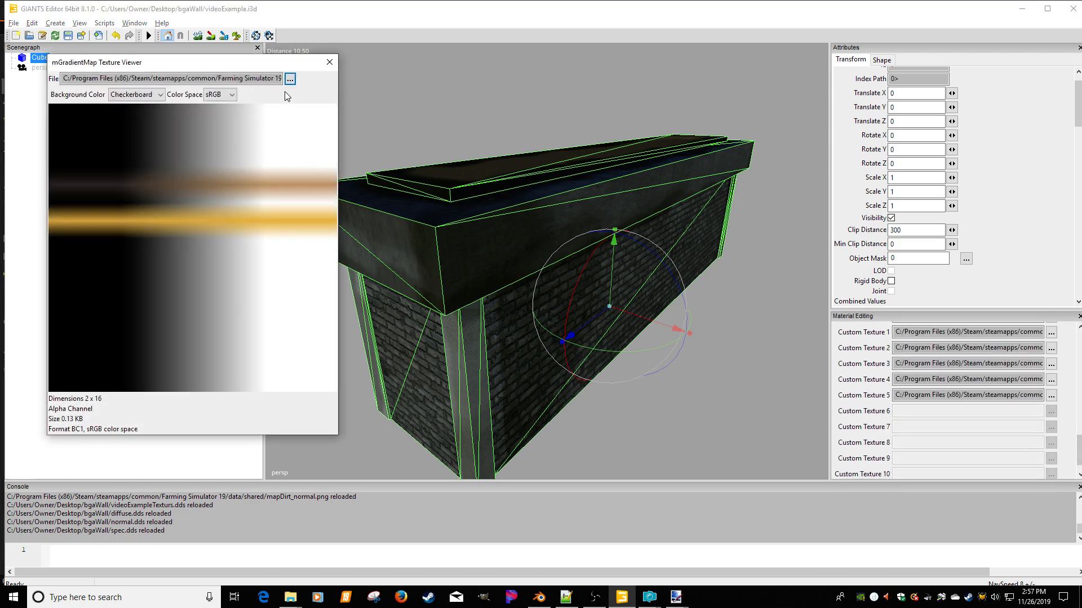
pyautogui.click(290, 79)
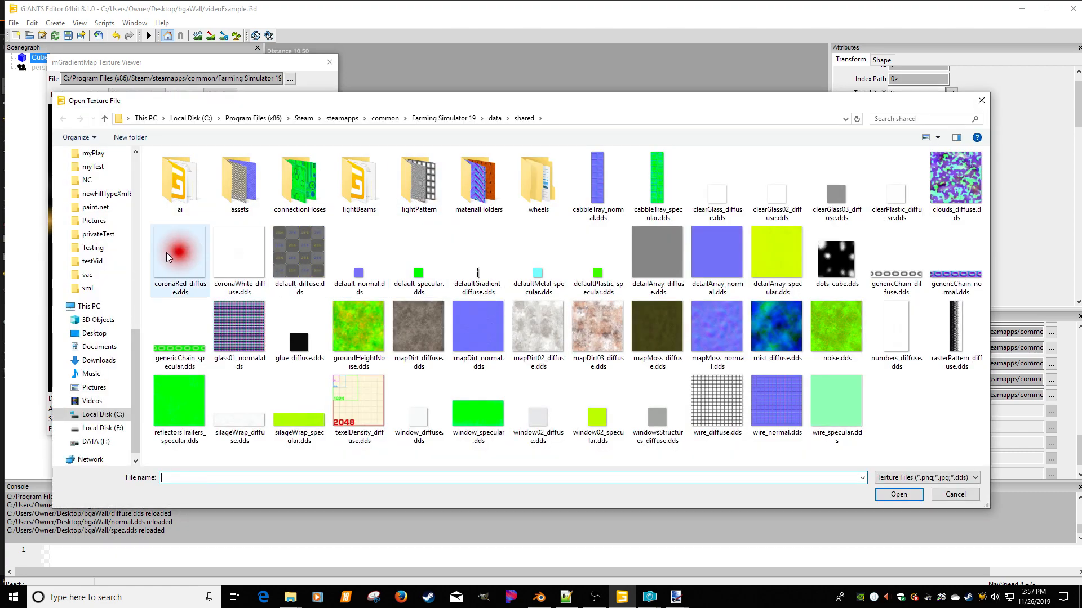
pyautogui.click(94, 333)
pyautogui.doubleClick(175, 167)
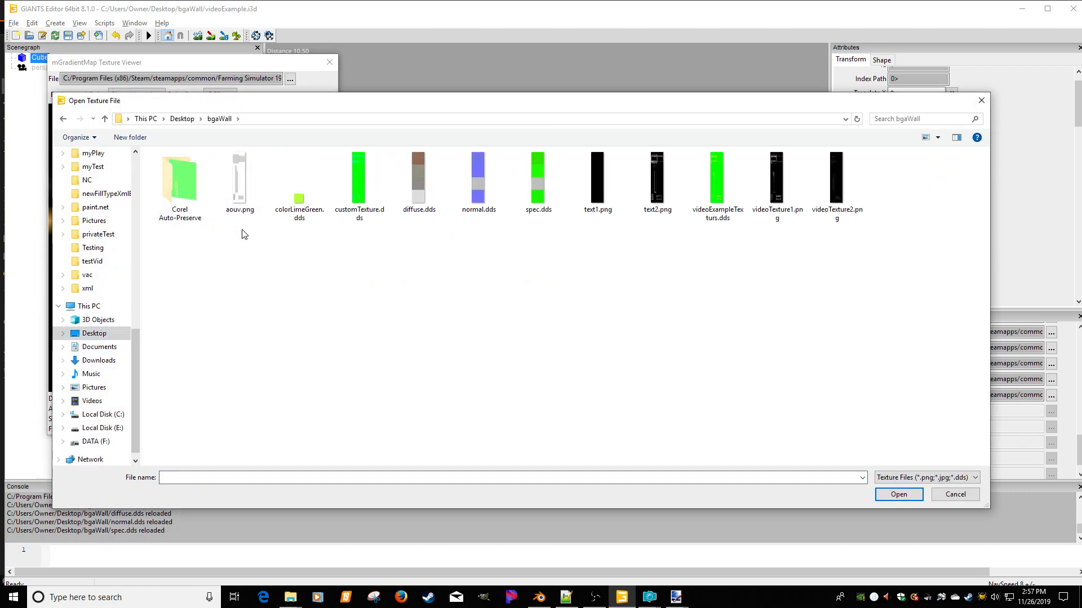
pyautogui.doubleClick(296, 214)
pyautogui.click(328, 63)
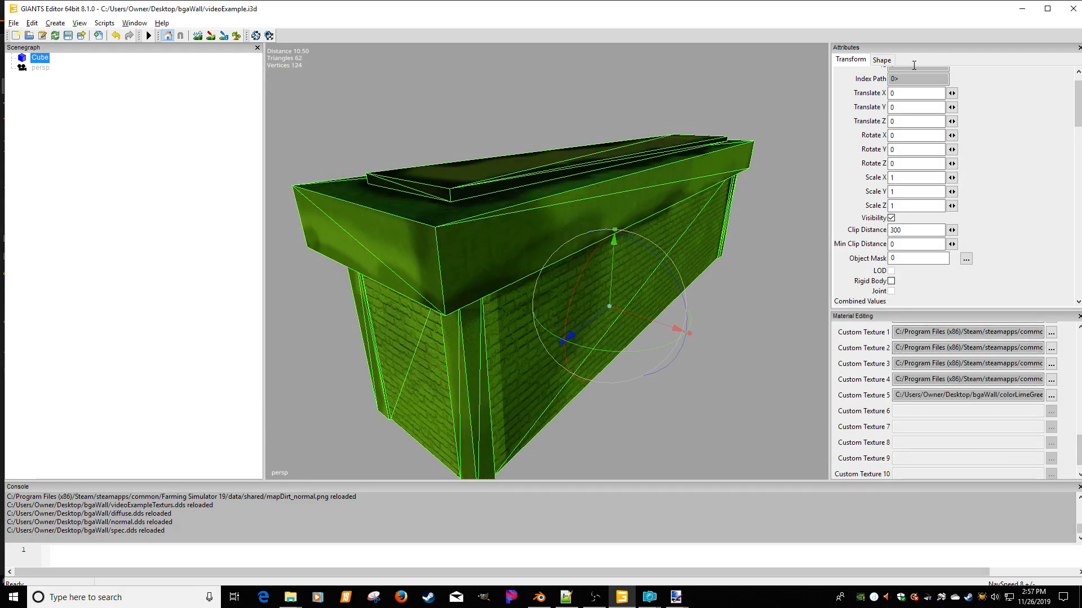
# Close GIANTS Editor without saving videoExample.i3d and switch to Blender
pyautogui.click(1073, 11)
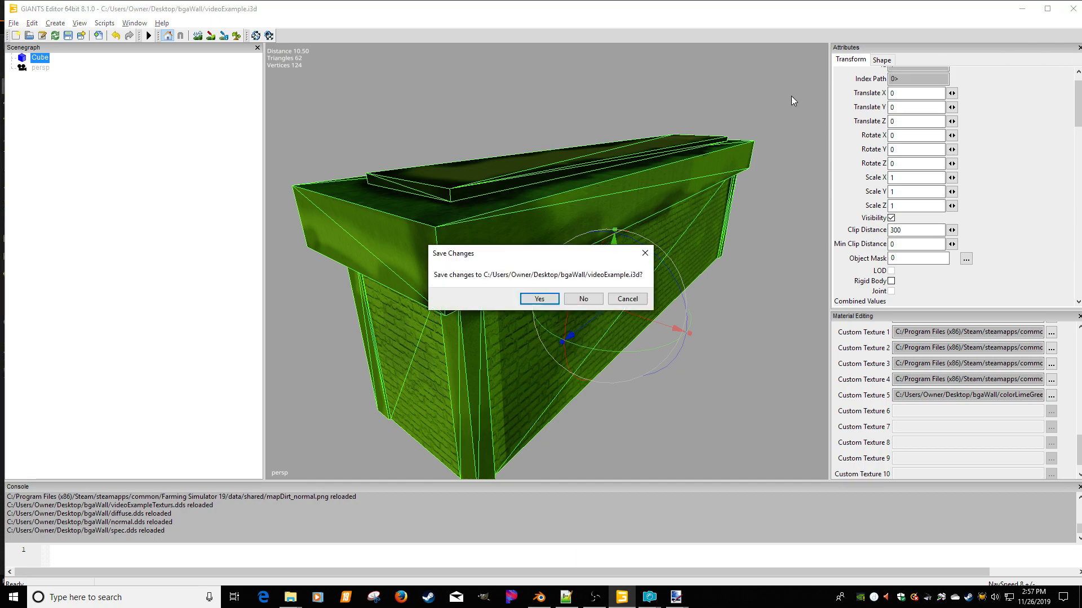
pyautogui.click(583, 303)
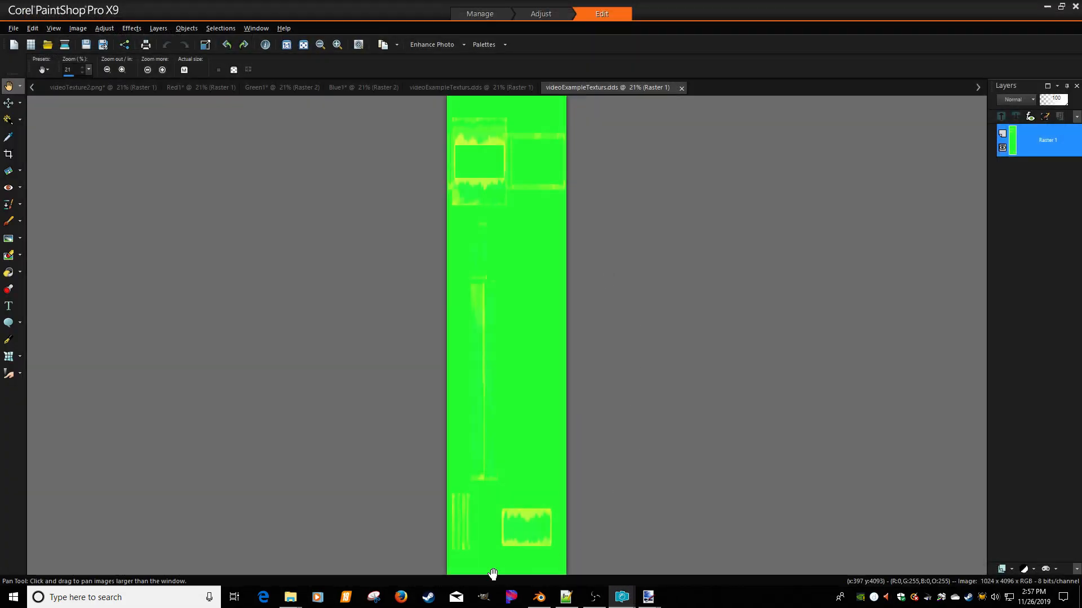
pyautogui.click(540, 596)
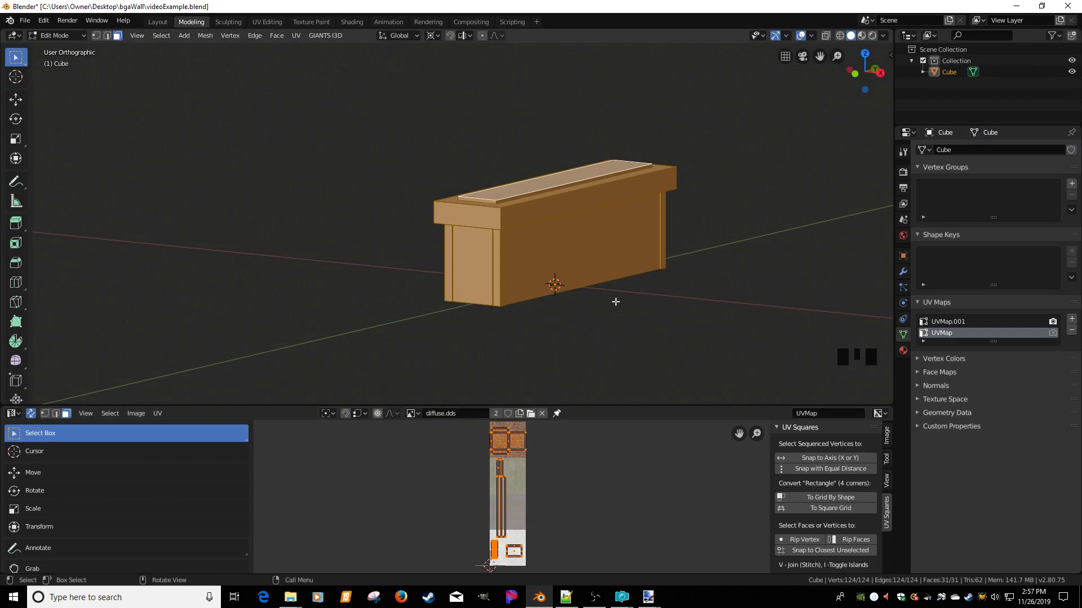
# Leave Edit Mode and remove the Material.003 slot from the Cube
pyautogui.click(903, 350)
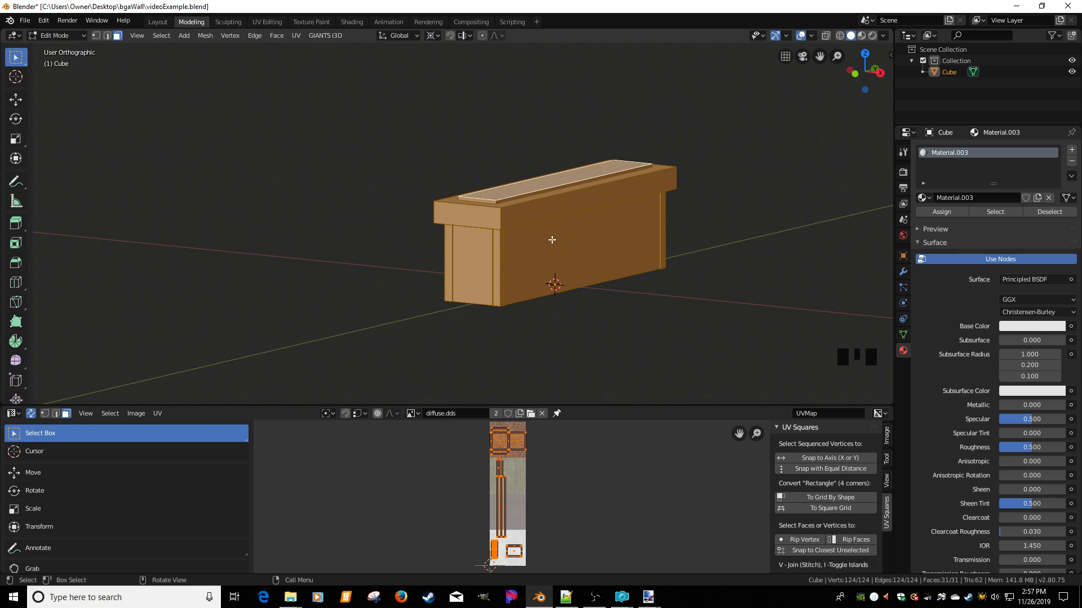
pyautogui.click(1071, 162)
pyautogui.press('Tab')
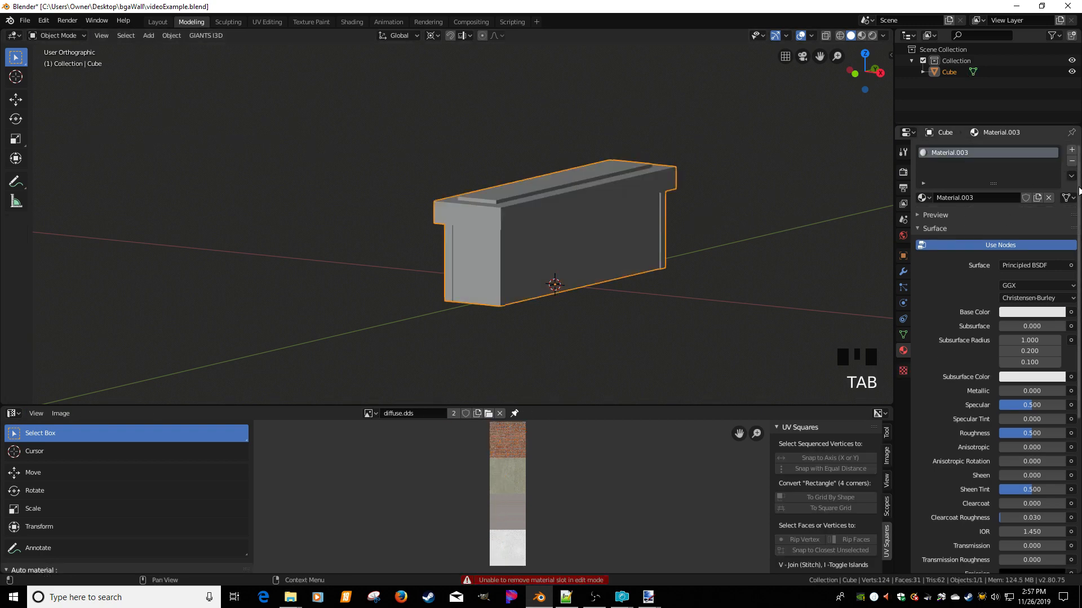
pyautogui.click(1072, 163)
# Put the Cube back into Edit Mode and enlarge the UV editor area
pyautogui.moveTo(722, 212); pyautogui.dragTo(670, 254, button='middle')
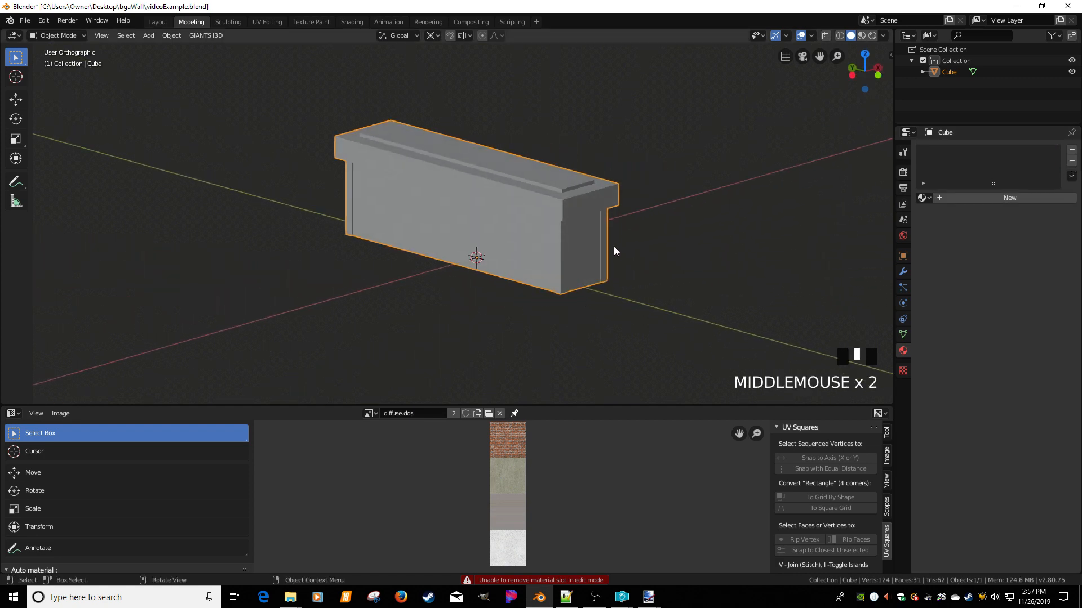
pyautogui.scroll(2, 615, 247)
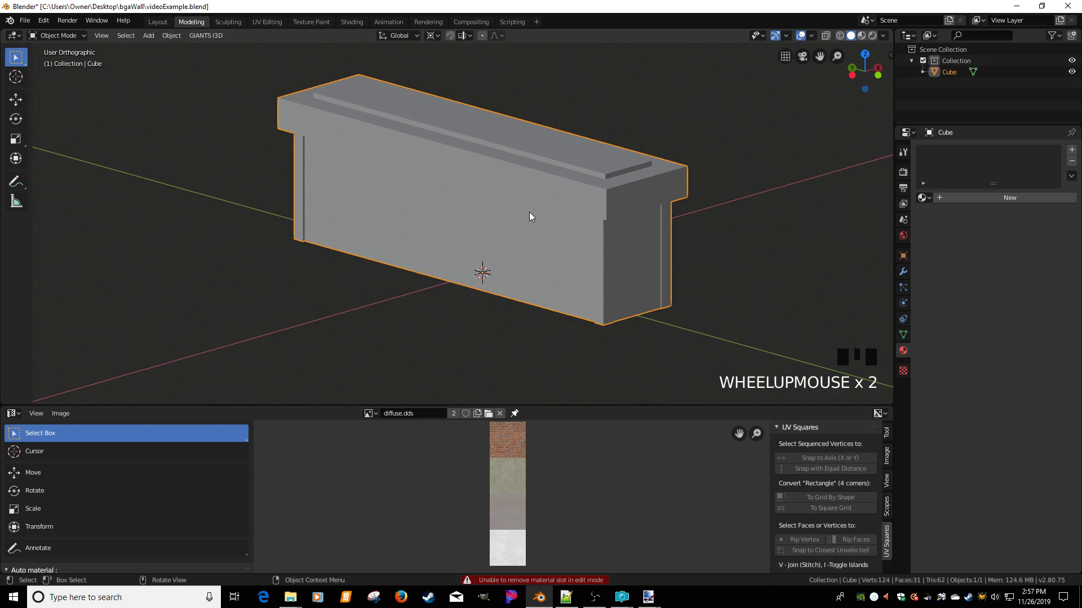
pyautogui.press('Tab')
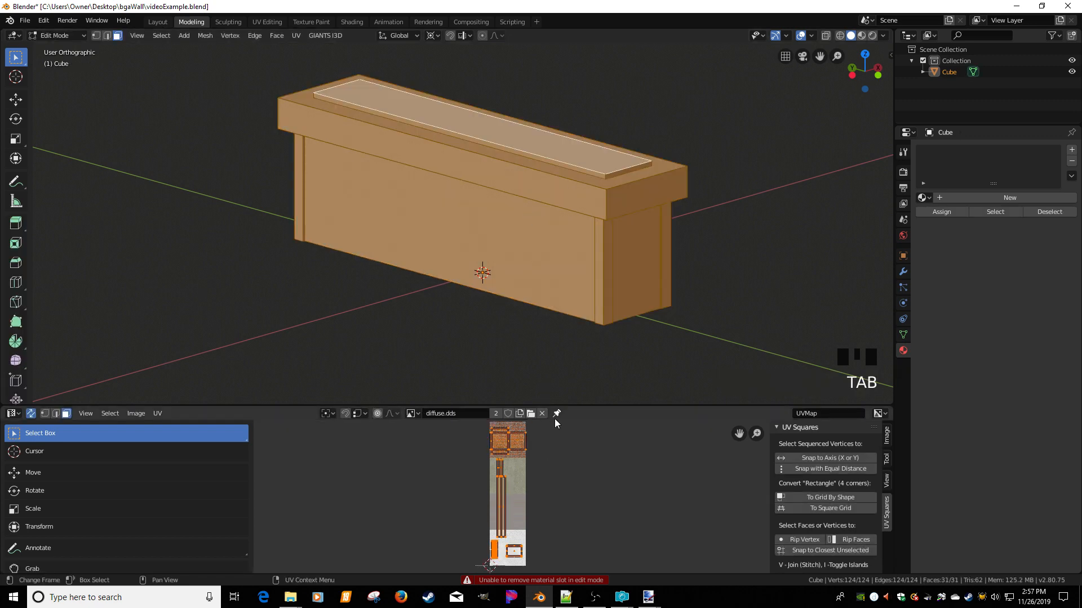
pyautogui.moveTo(541, 405); pyautogui.dragTo(540, 192)
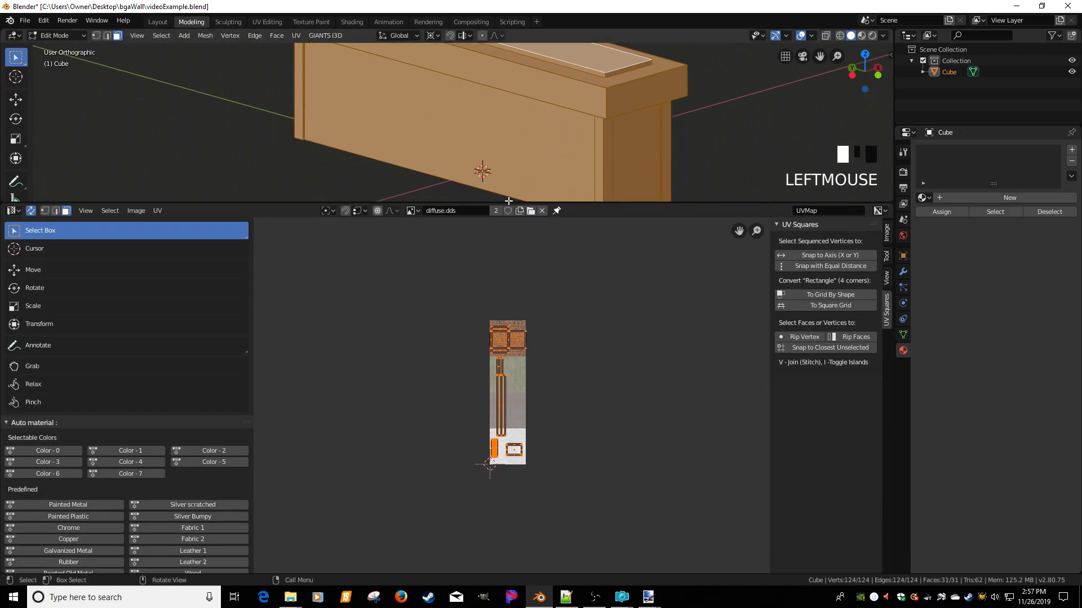
# Make UVMap.001 the active UV map and select the UV islands of the wall's four large side and end panels
pyautogui.click(31, 211)
pyautogui.click(31, 211)
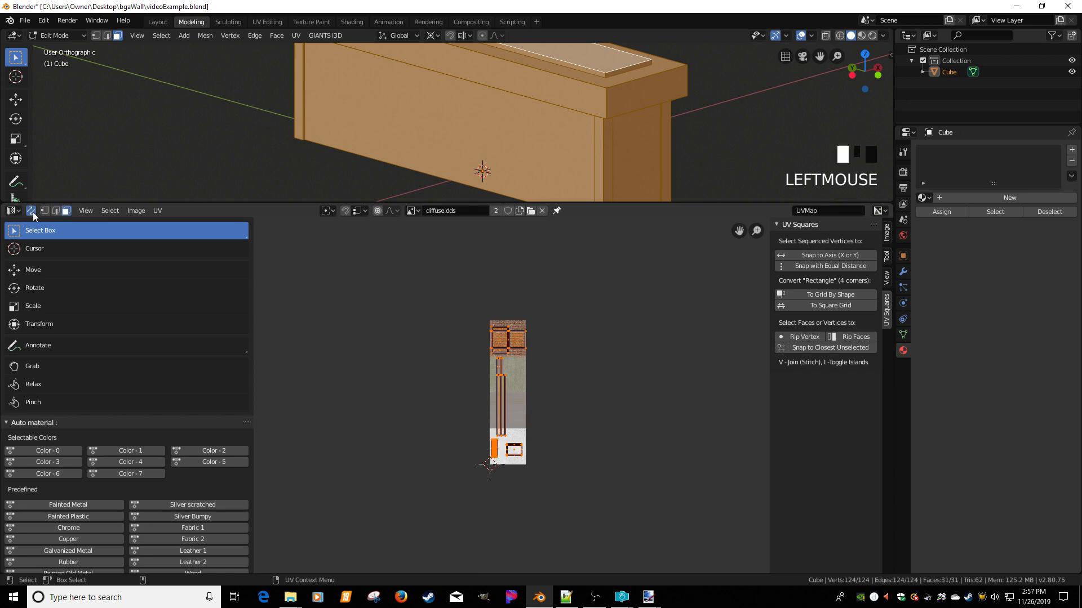
pyautogui.click(56, 211)
pyautogui.click(66, 211)
pyautogui.moveTo(490, 321); pyautogui.dragTo(542, 356)
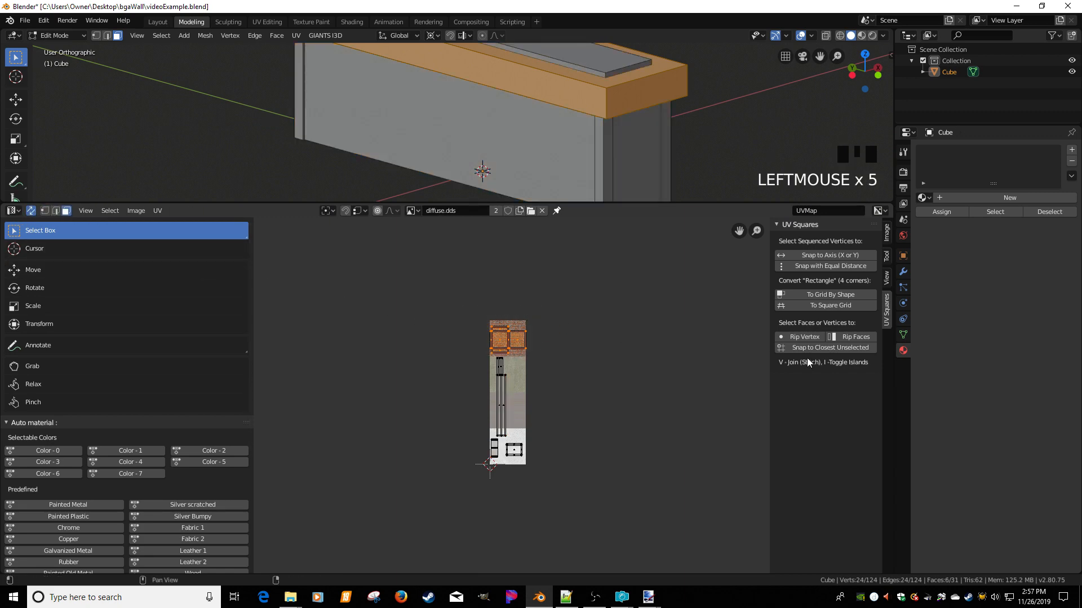
pyautogui.click(903, 335)
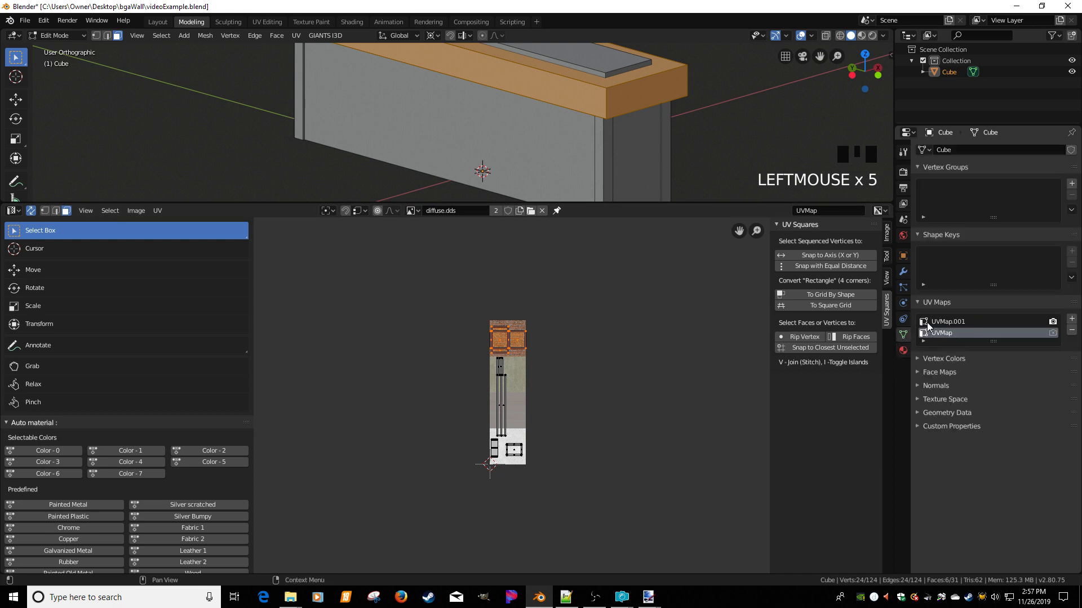
pyautogui.click(928, 323)
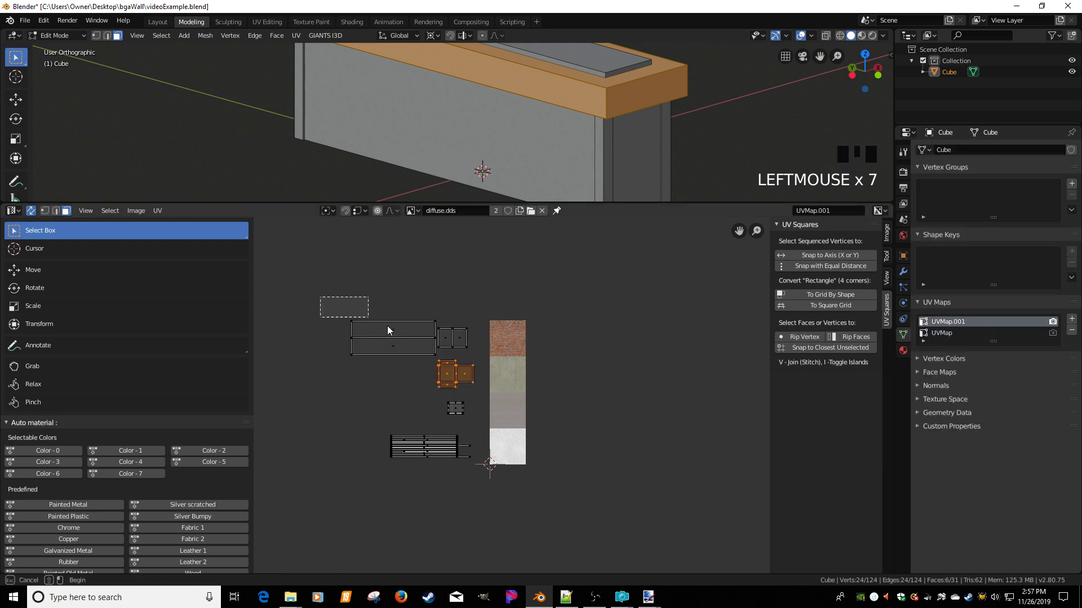
pyautogui.moveTo(319, 295); pyautogui.dragTo(475, 356)
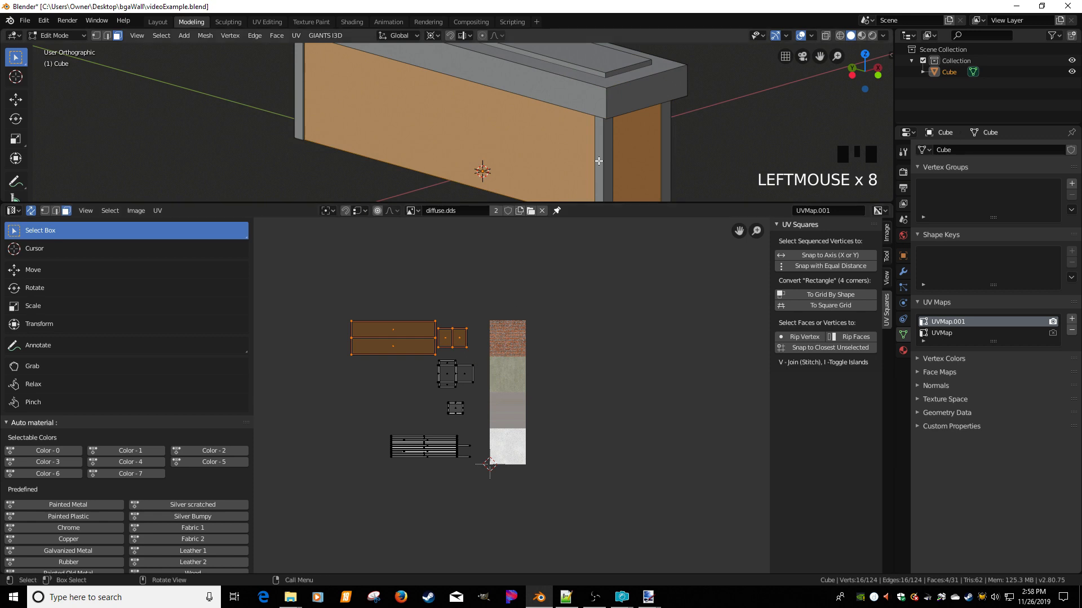
# Create a new material named material1 on the Cube and assign it to the selected wall panels
pyautogui.click(903, 350)
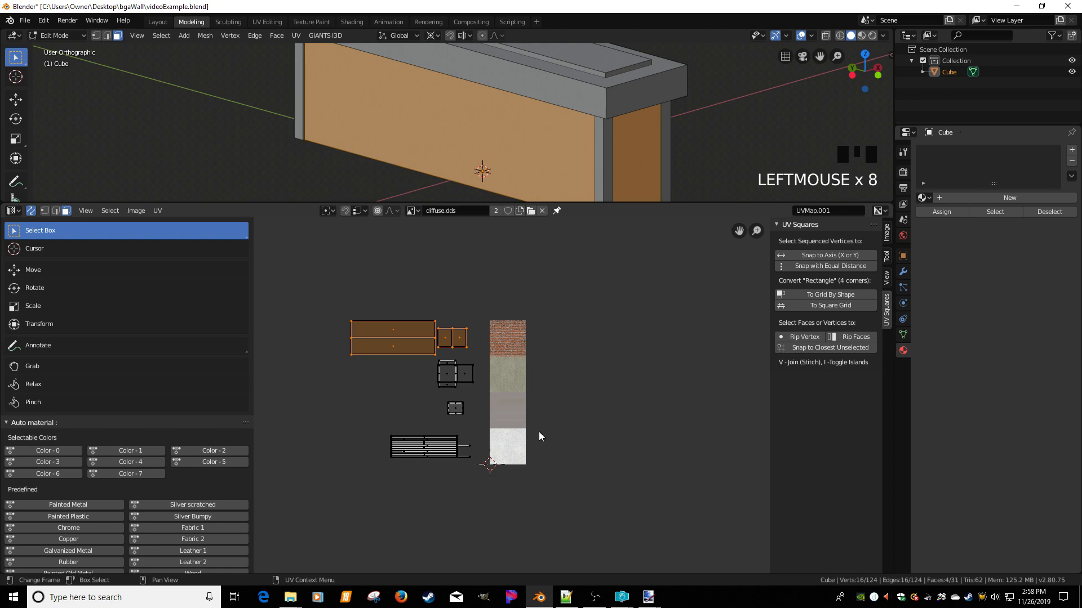
pyautogui.click(988, 198)
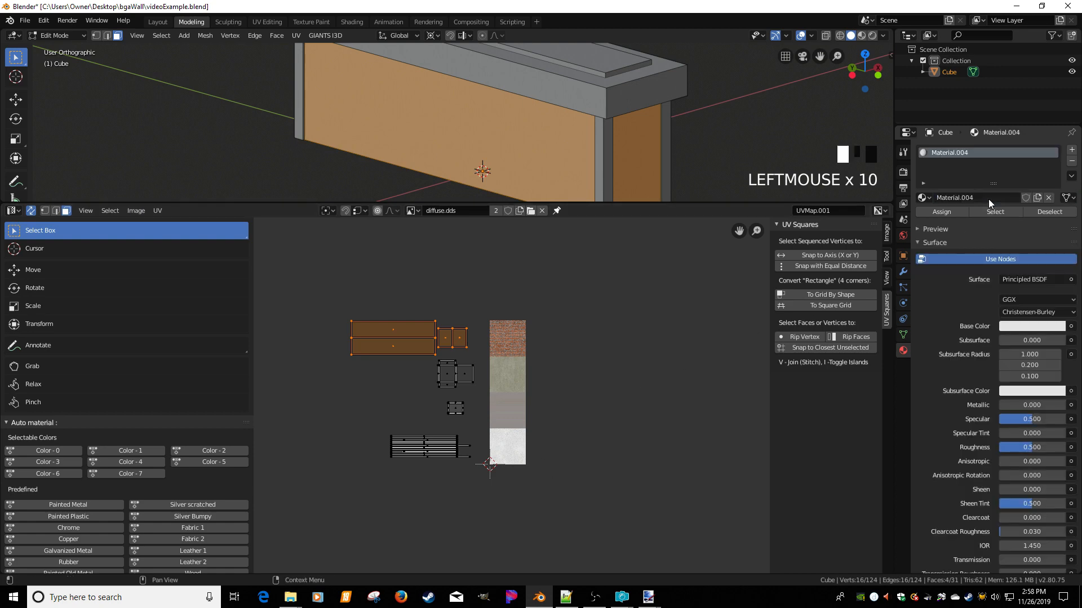
pyautogui.doubleClick(949, 152)
pyautogui.write('mate')
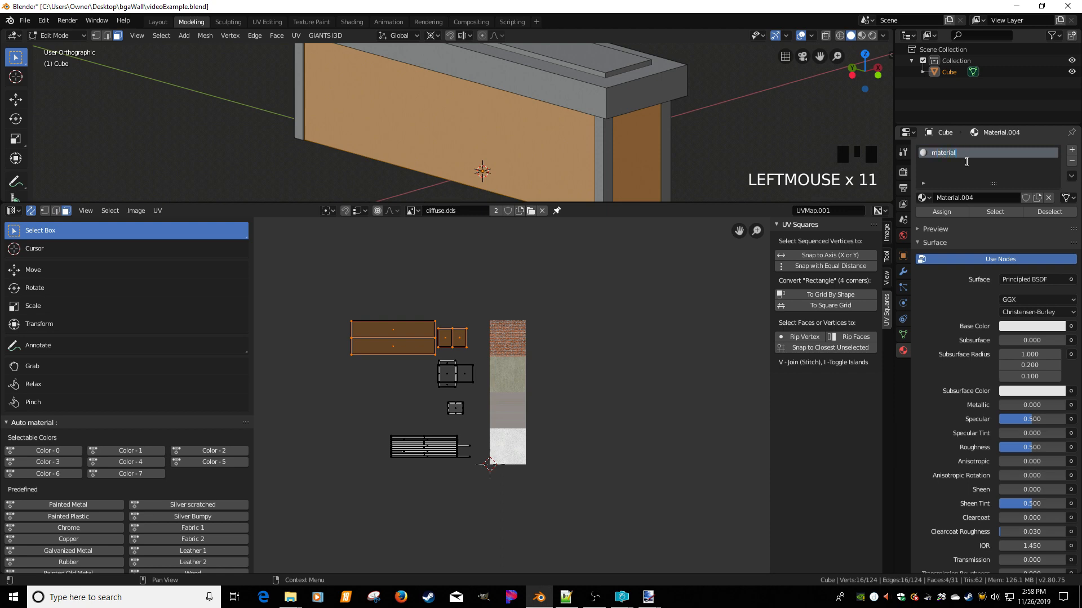
pyautogui.click(968, 161)
pyautogui.click(968, 161)
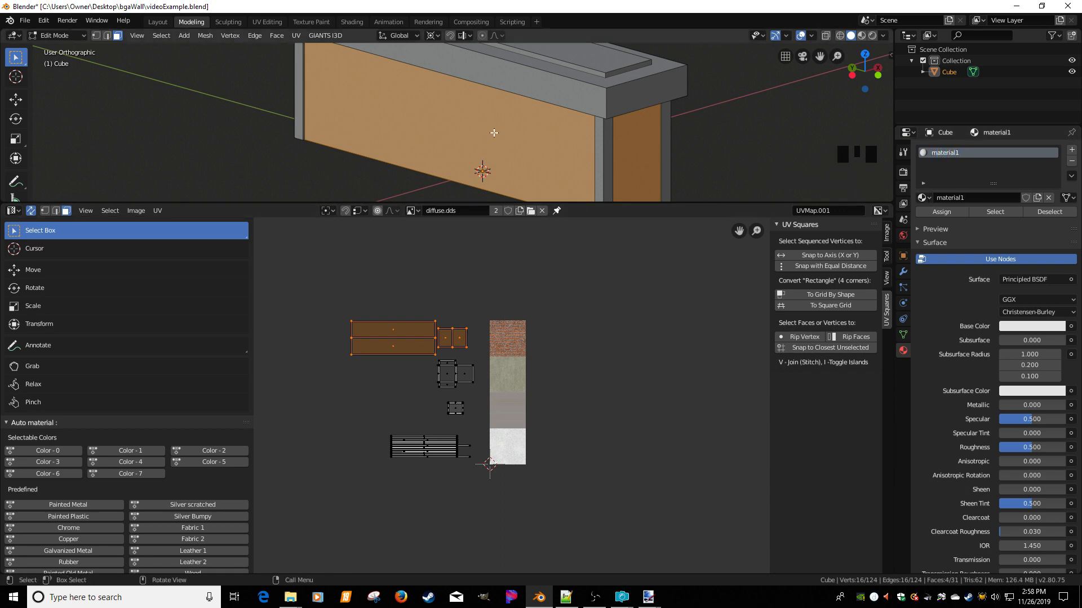
pyautogui.click(932, 212)
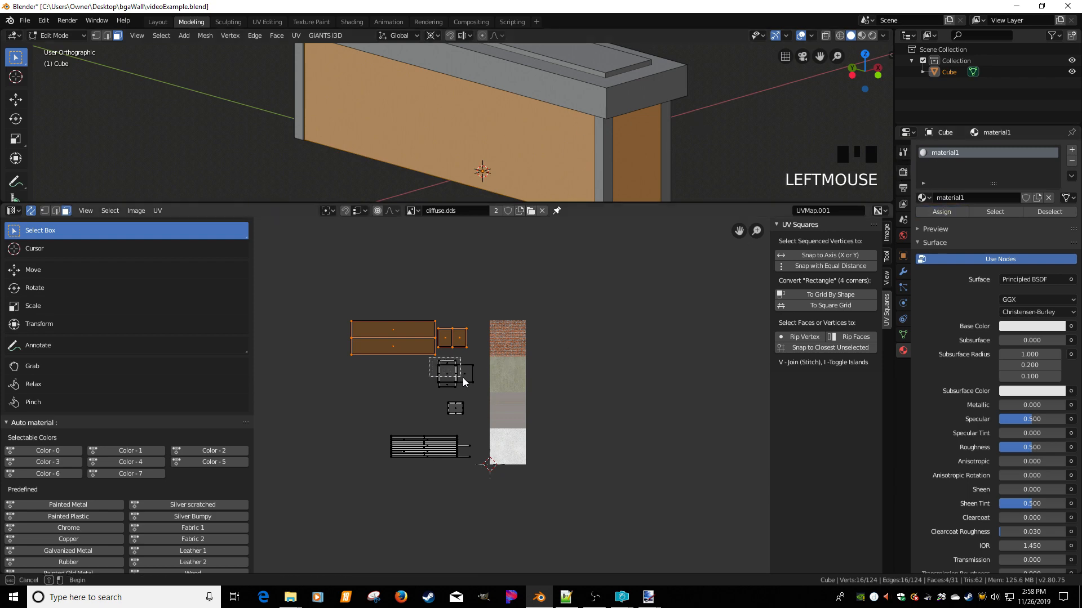
# Select the UV islands of the wall's overhanging cap in UVMap.001
pyautogui.click(482, 394)
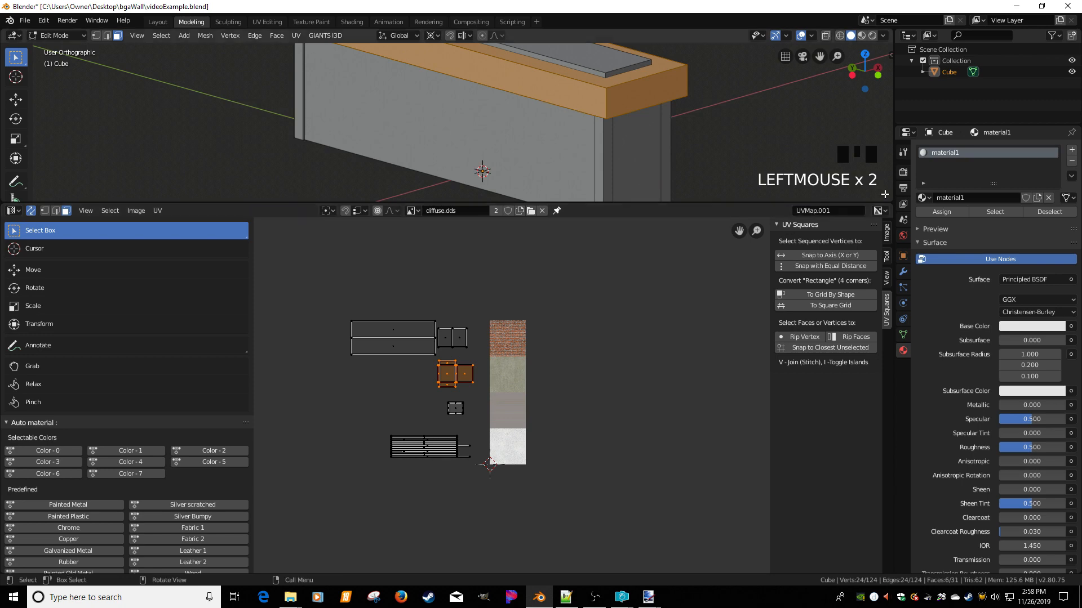
# Add a second material slot with a new material named material2 and assign it to the selected top ledge faces
pyautogui.click(1072, 150)
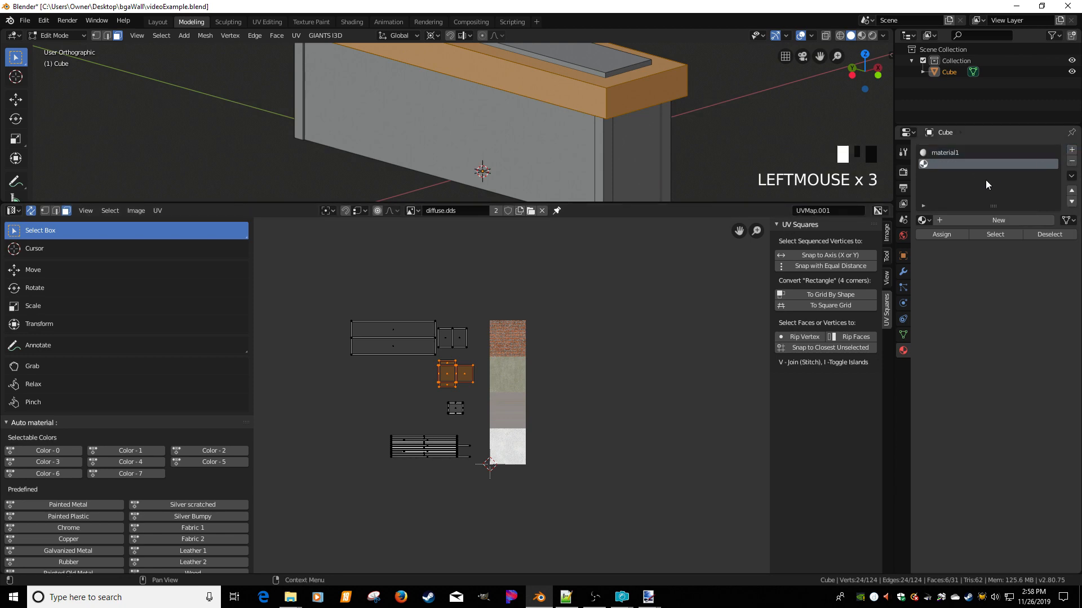
pyautogui.click(965, 219)
pyautogui.doubleClick(945, 166)
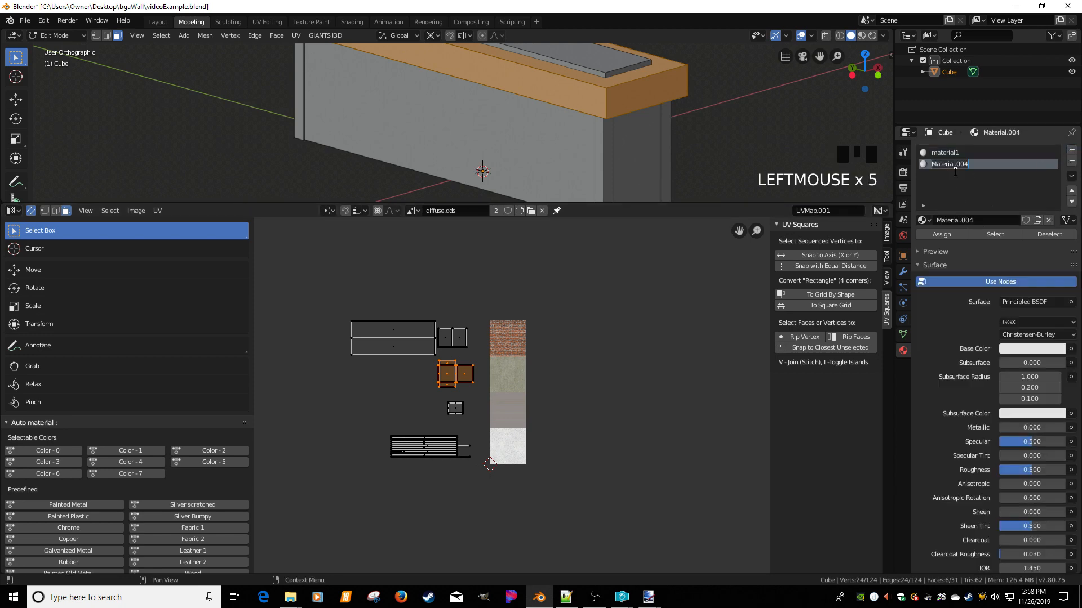
pyautogui.write('material2')
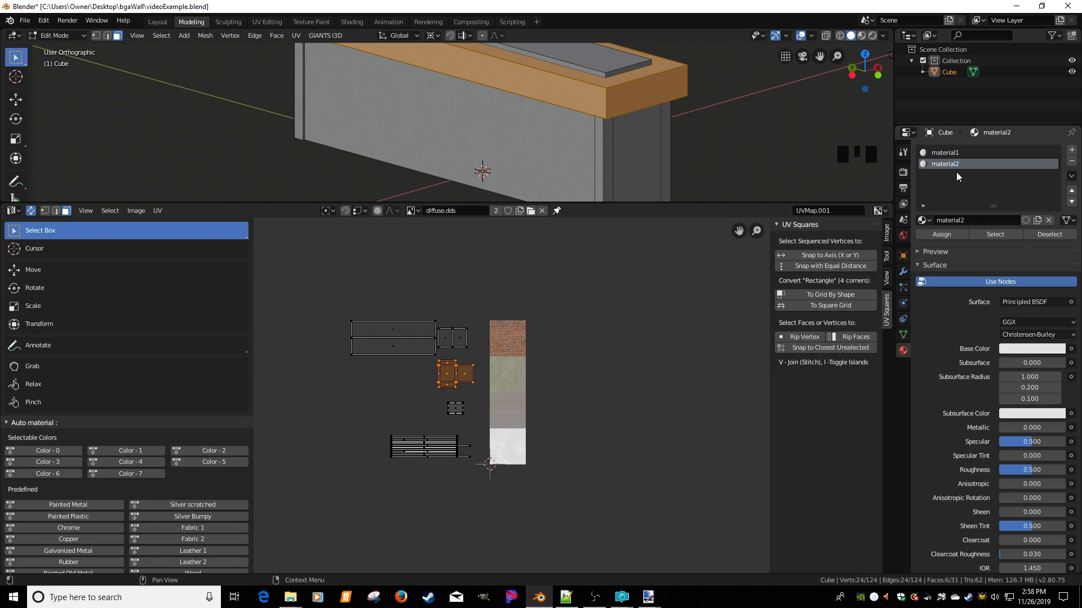
pyautogui.press('Return')
pyautogui.click(948, 235)
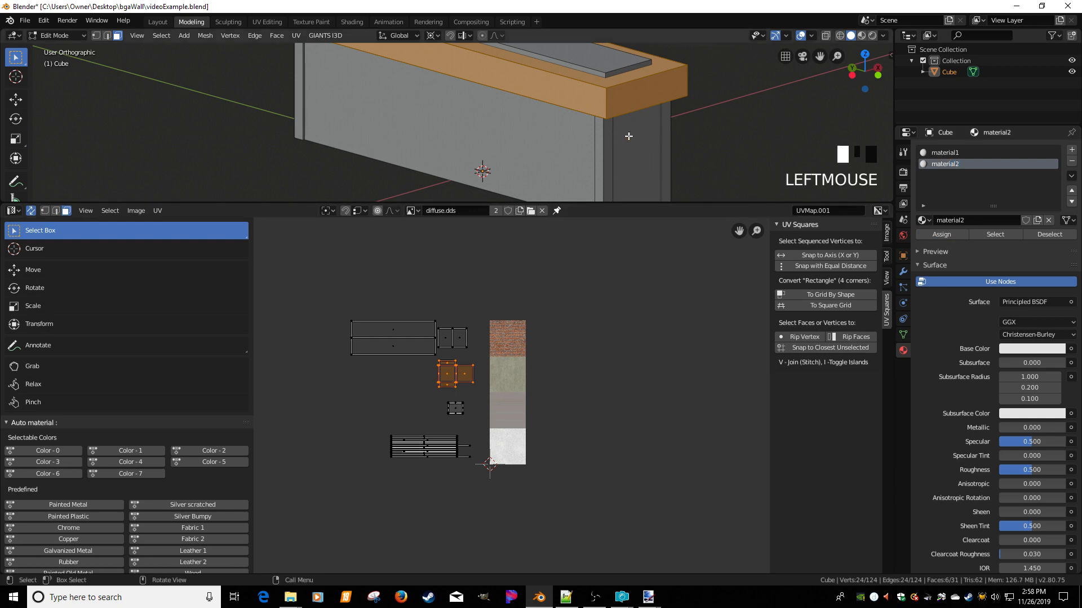
# Check individual wall and ledge faces in the UV layout against the two materials in the list
pyautogui.click(394, 330)
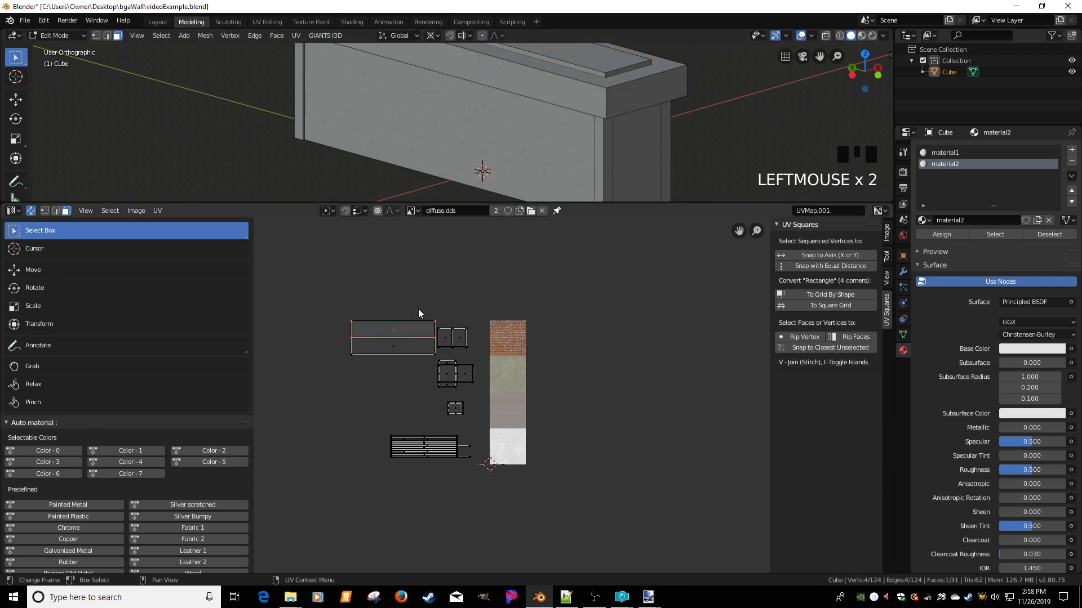
pyautogui.moveTo(530, 141); pyautogui.dragTo(420, 133, button='middle')
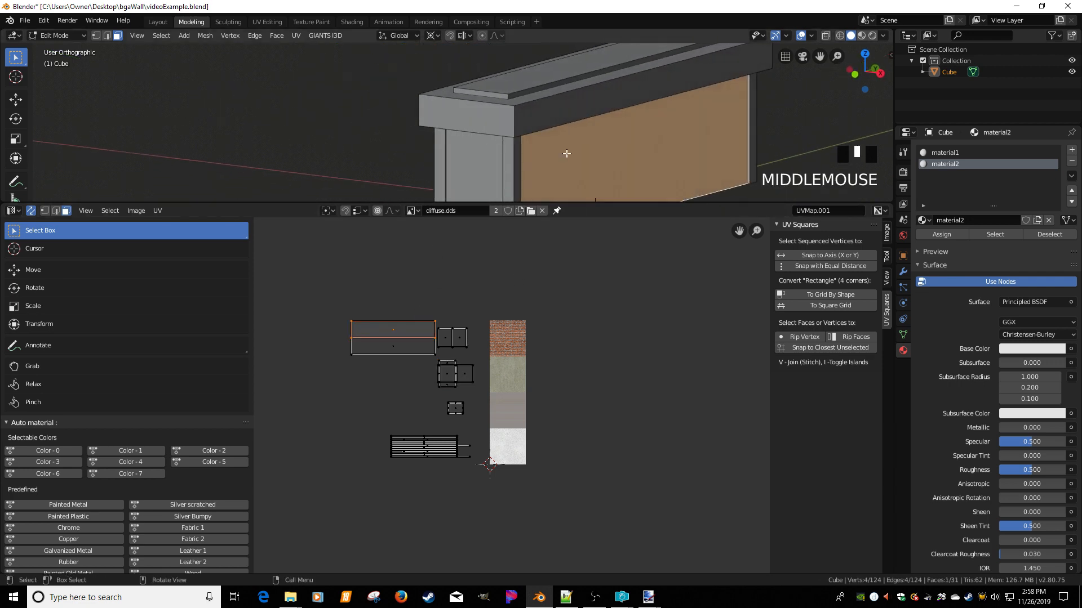
pyautogui.click(945, 153)
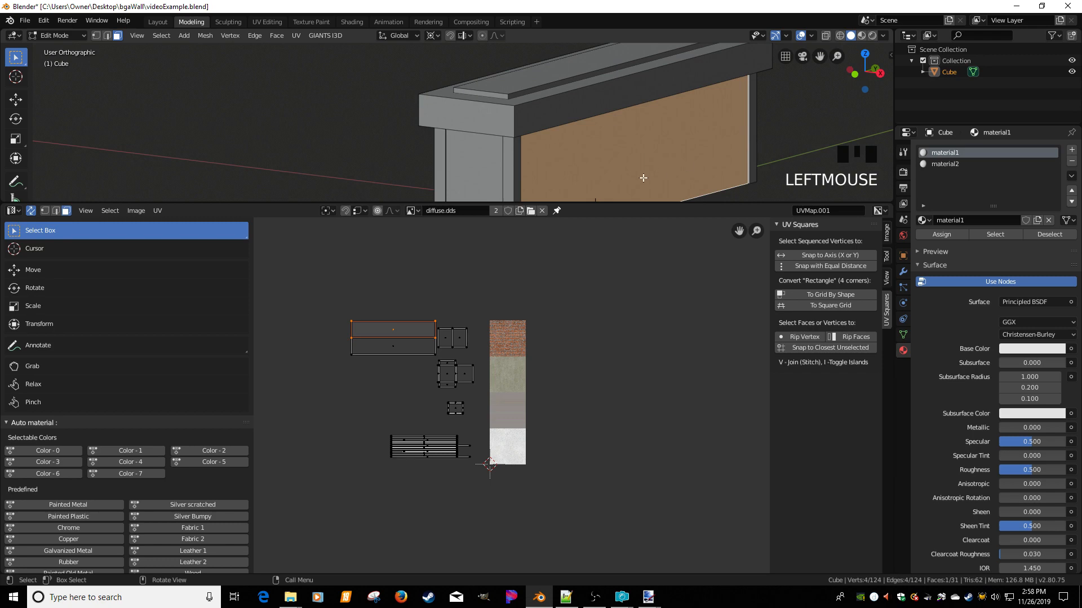
pyautogui.click(467, 373)
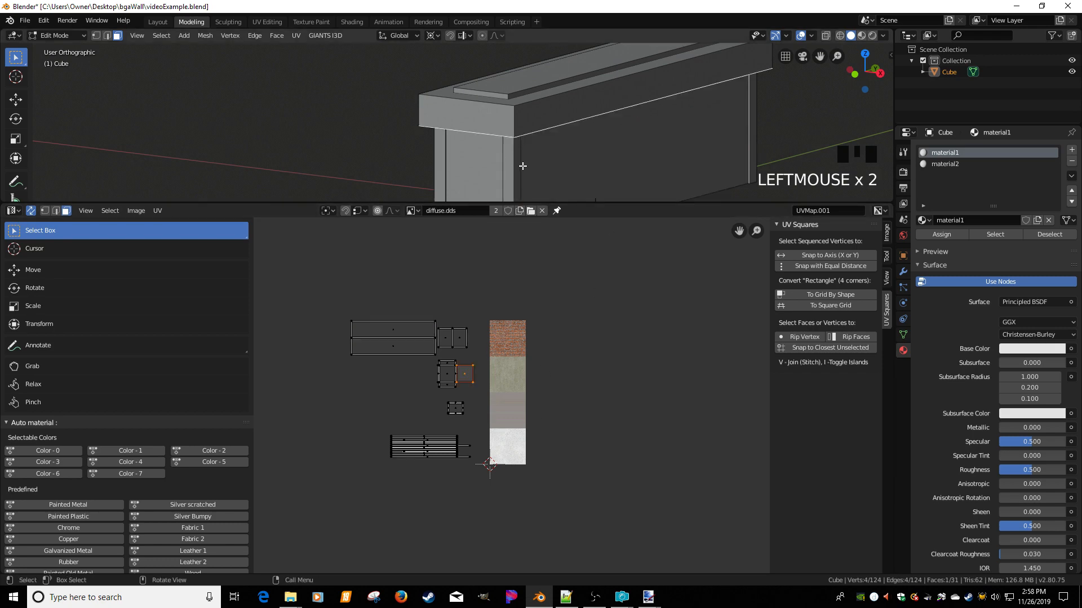
pyautogui.click(449, 373)
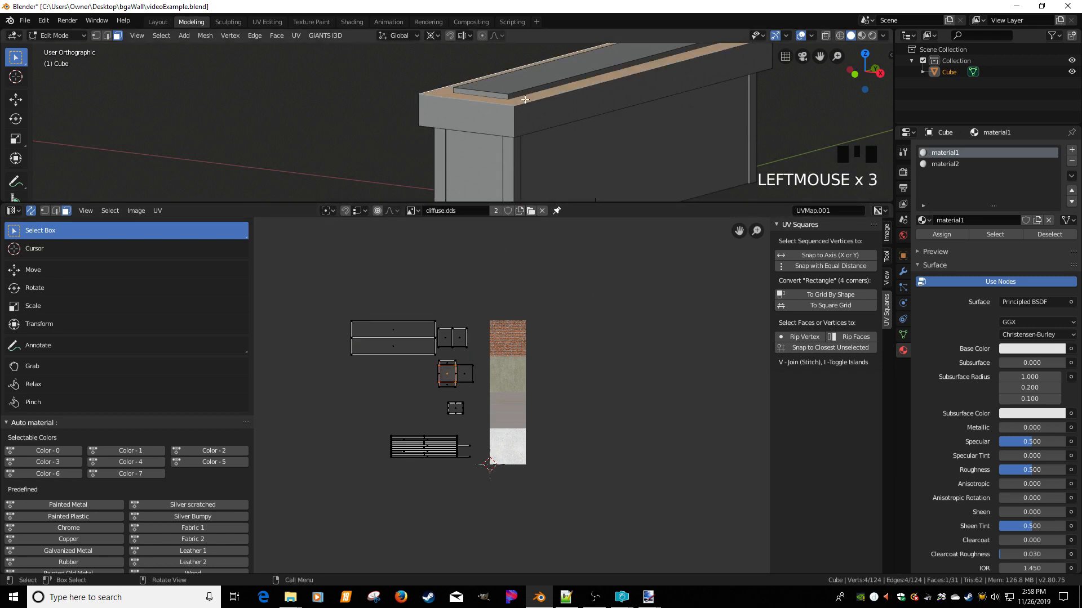
pyautogui.click(945, 165)
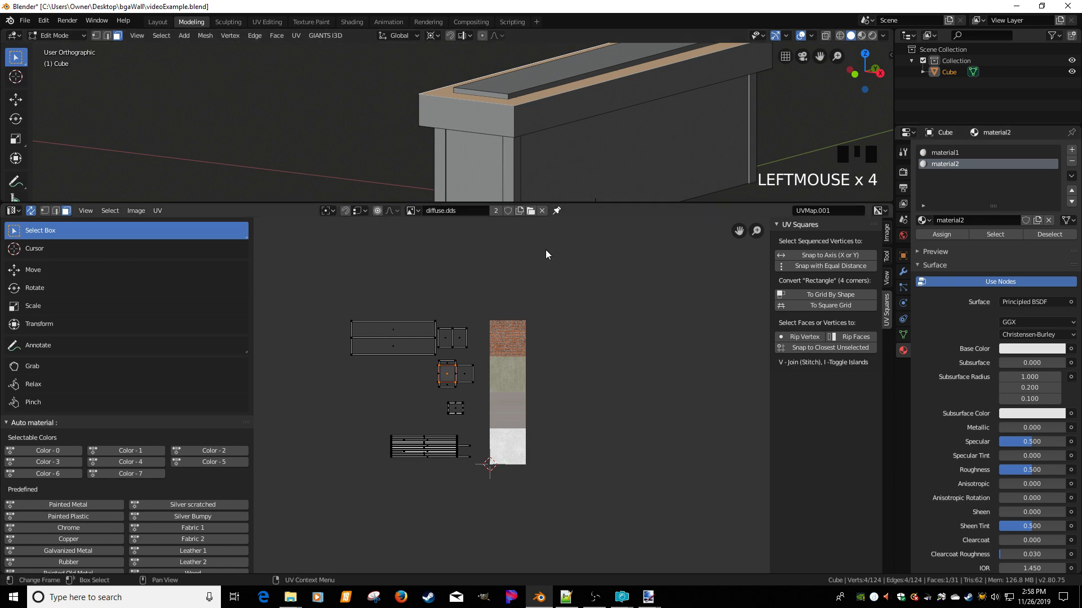
# Select the side wall faces in the UV layout and rename material2 as sideWalls_mat
pyautogui.moveTo(370, 310); pyautogui.dragTo(475, 357)
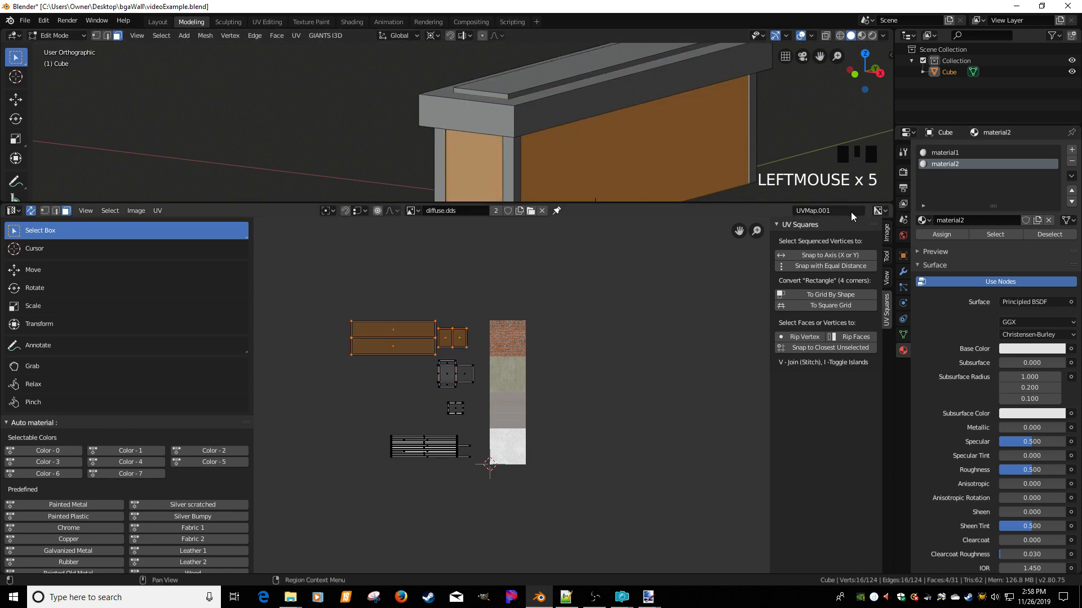
pyautogui.doubleClick(941, 164)
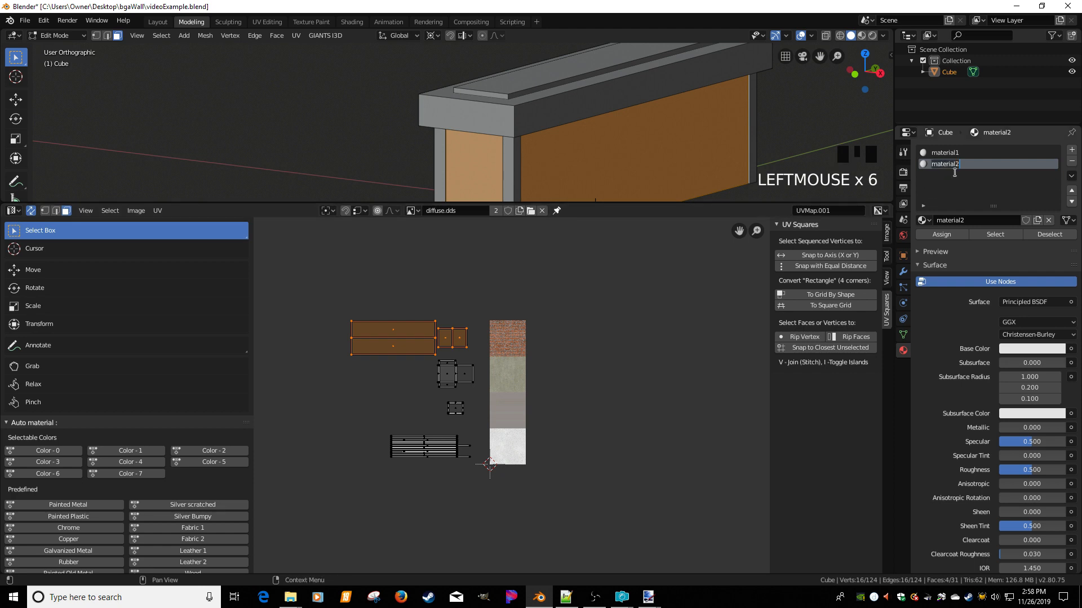
pyautogui.write('sideWalls)_mat')
pyautogui.press('Return')
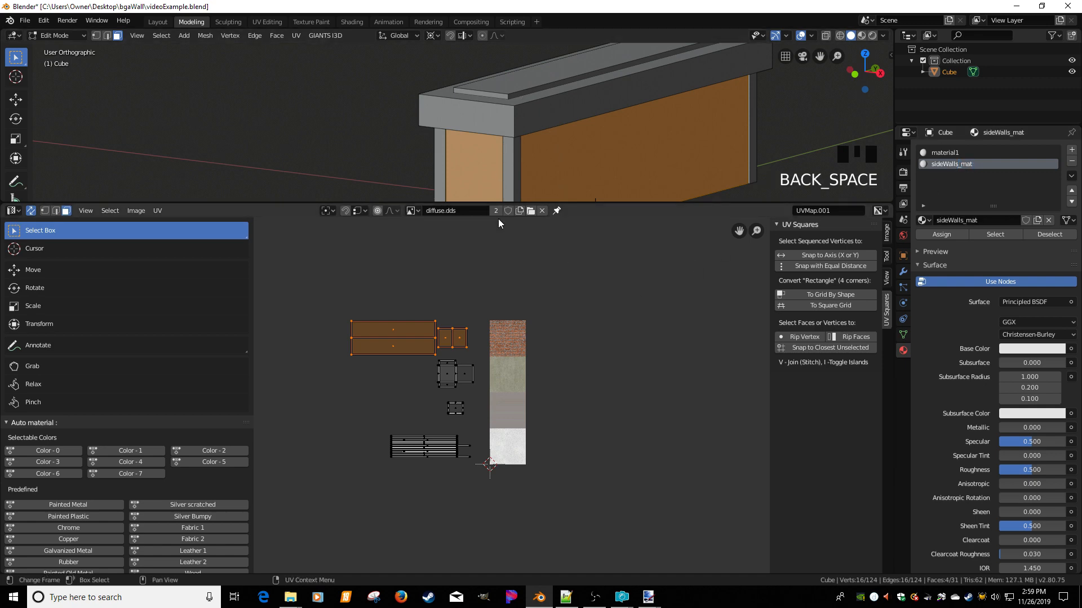
# Select the raised plate face on top of the wall and rename its material as topPlat_mat
pyautogui.click(514, 87)
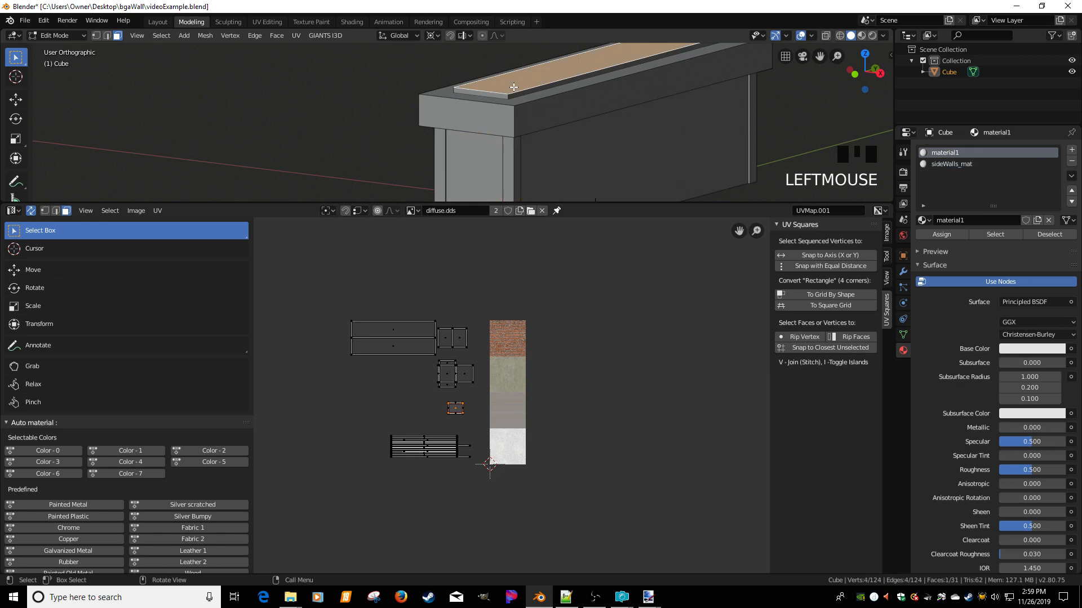
pyautogui.doubleClick(943, 153)
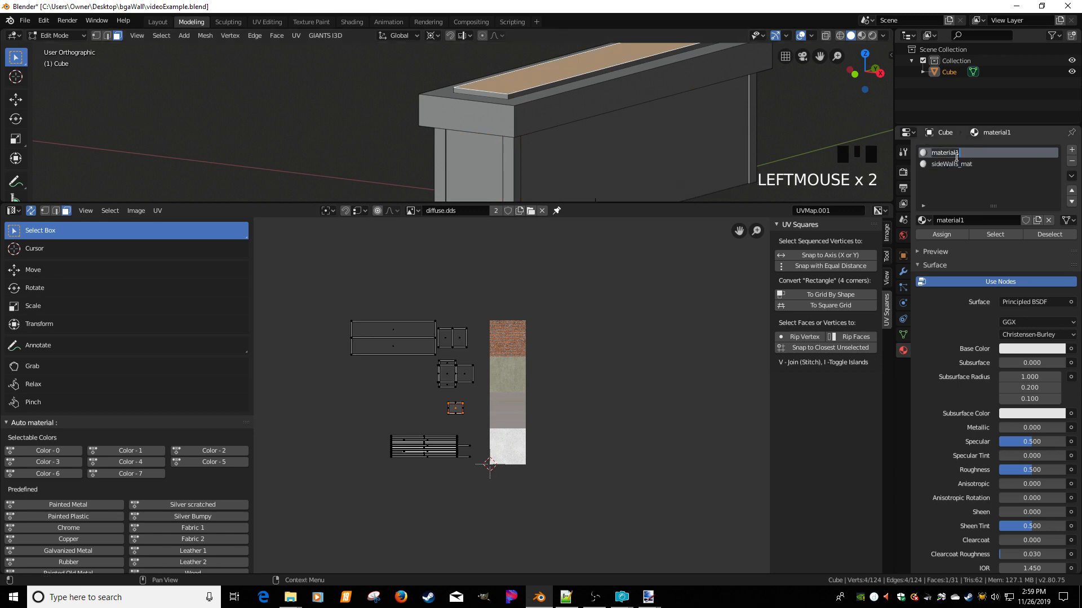
pyautogui.write('topPlat_mat')
pyautogui.press('Return')
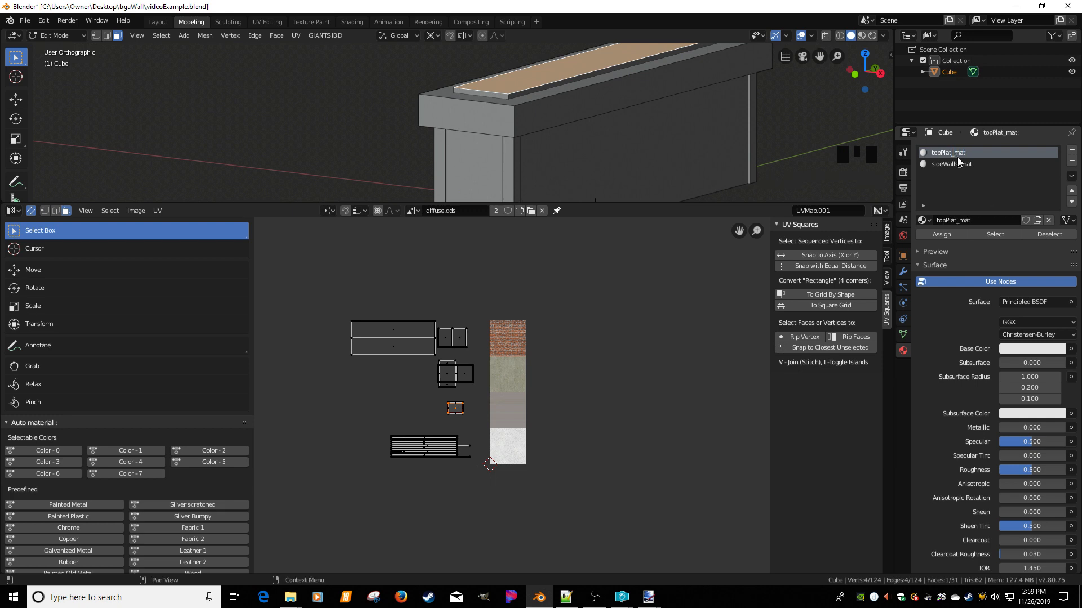
# Select the top ledge faces and assign them a new third material named topLedge_mat
pyautogui.moveTo(432, 357); pyautogui.dragTo(473, 385)
pyautogui.moveTo(492, 141); pyautogui.dragTo(589, 144, button='middle')
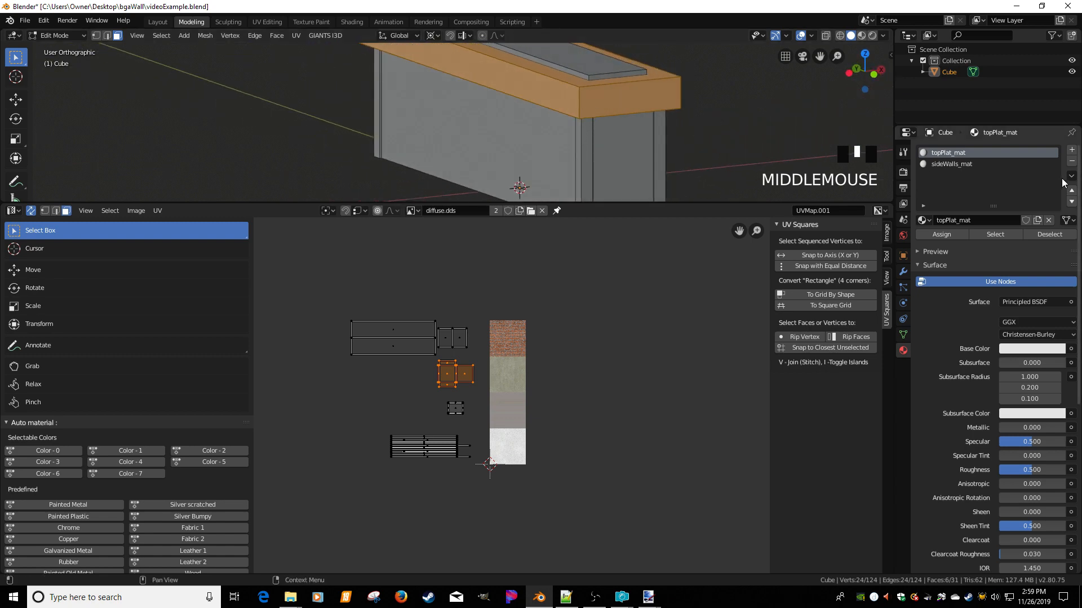
pyautogui.click(1072, 150)
pyautogui.click(986, 219)
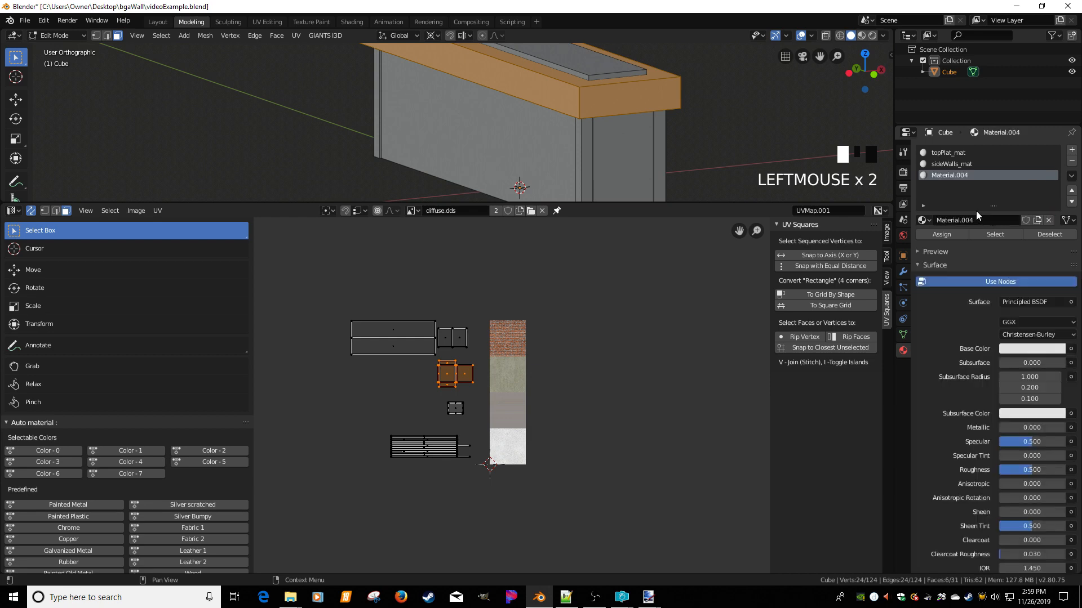
pyautogui.doubleClick(951, 175)
pyautogui.write('topLedge_mat')
pyautogui.click(930, 195)
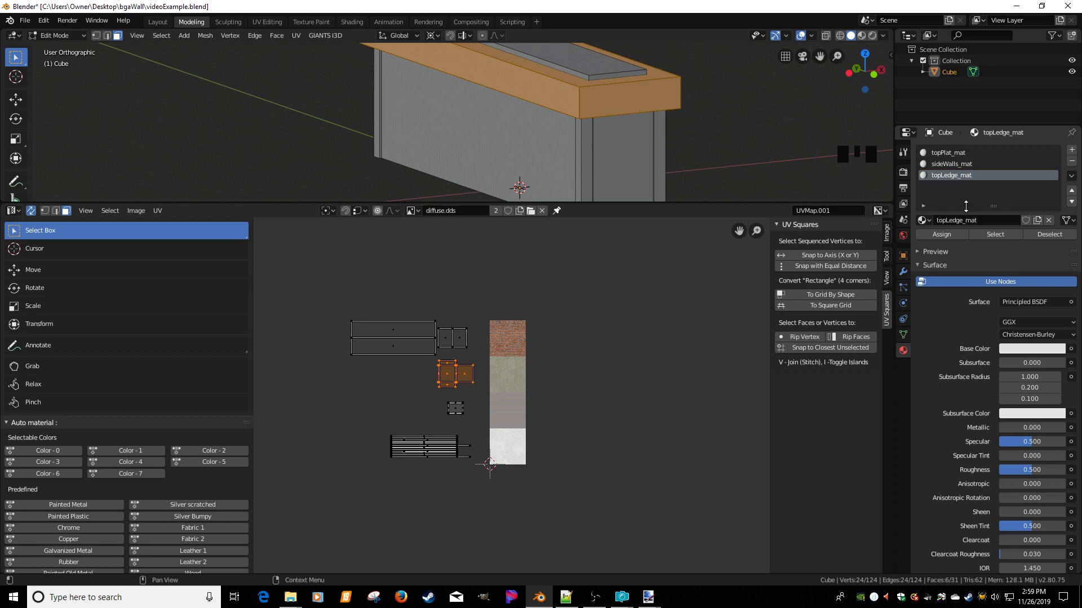
pyautogui.click(955, 234)
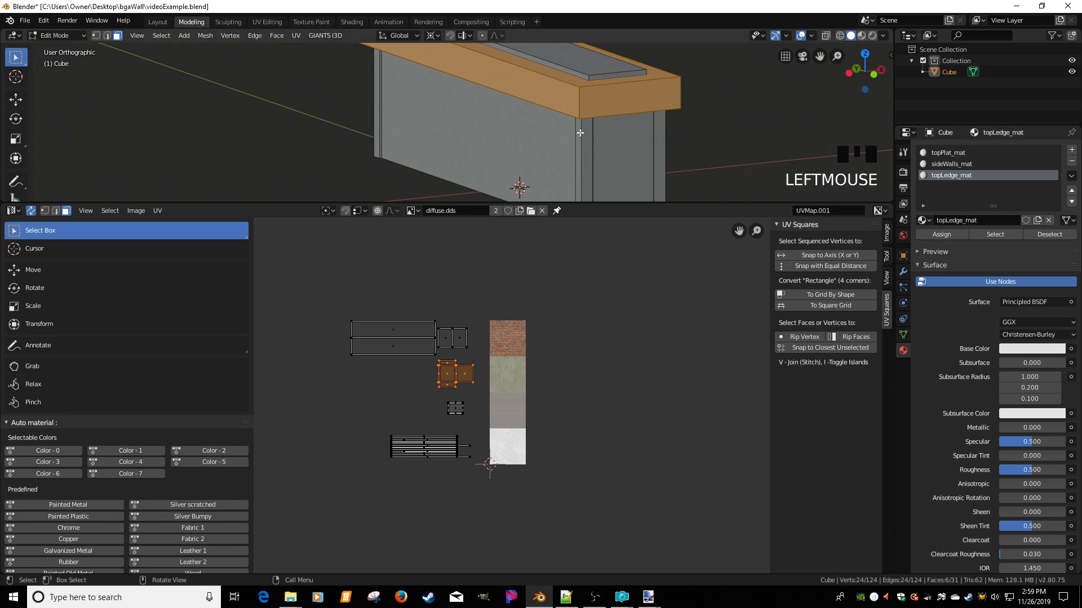
# Examine which parts of the wall each UV island group covers: side walls, ledge, top plate and corner posts
pyautogui.click(414, 331)
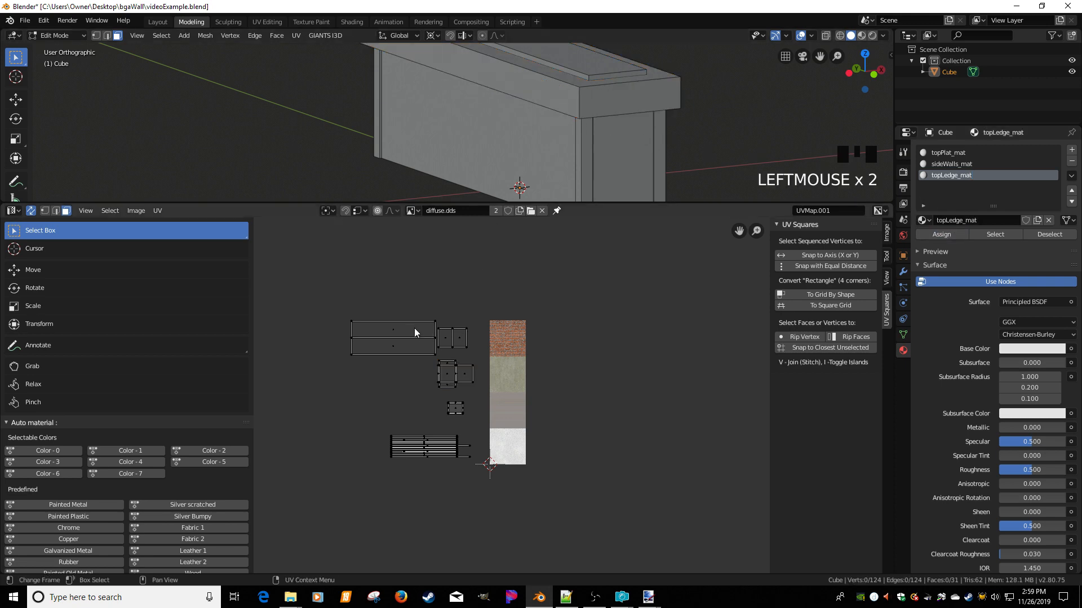
pyautogui.click(441, 377)
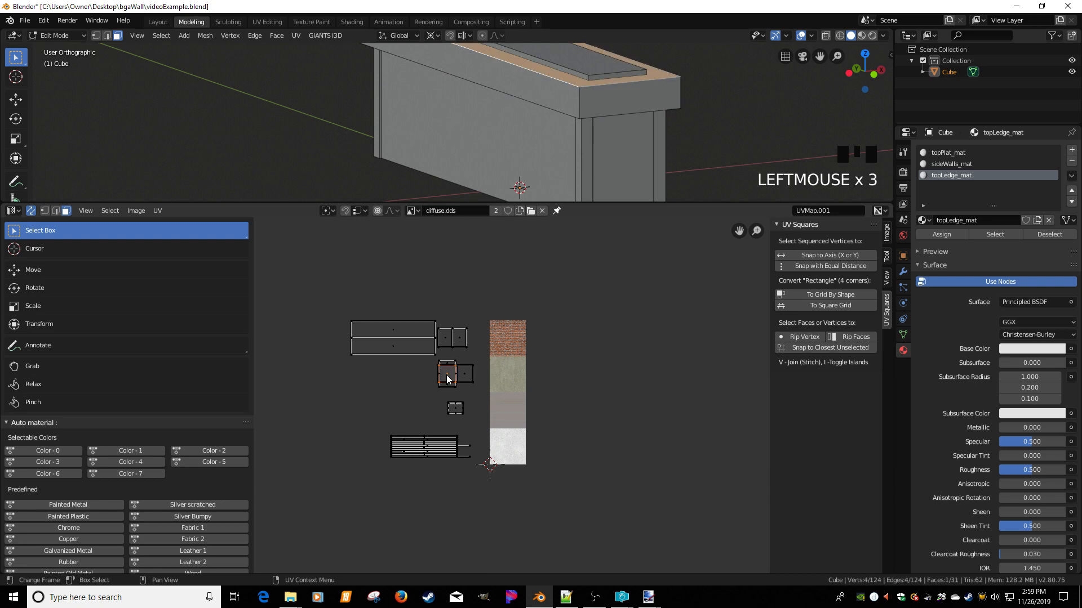
pyautogui.click(455, 409)
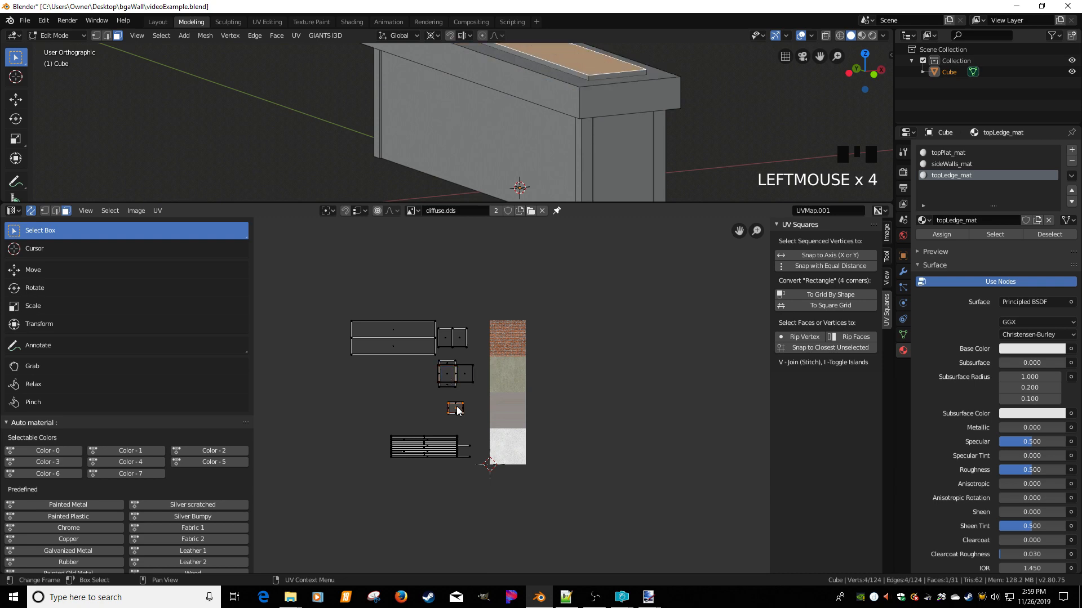
pyautogui.click(405, 343)
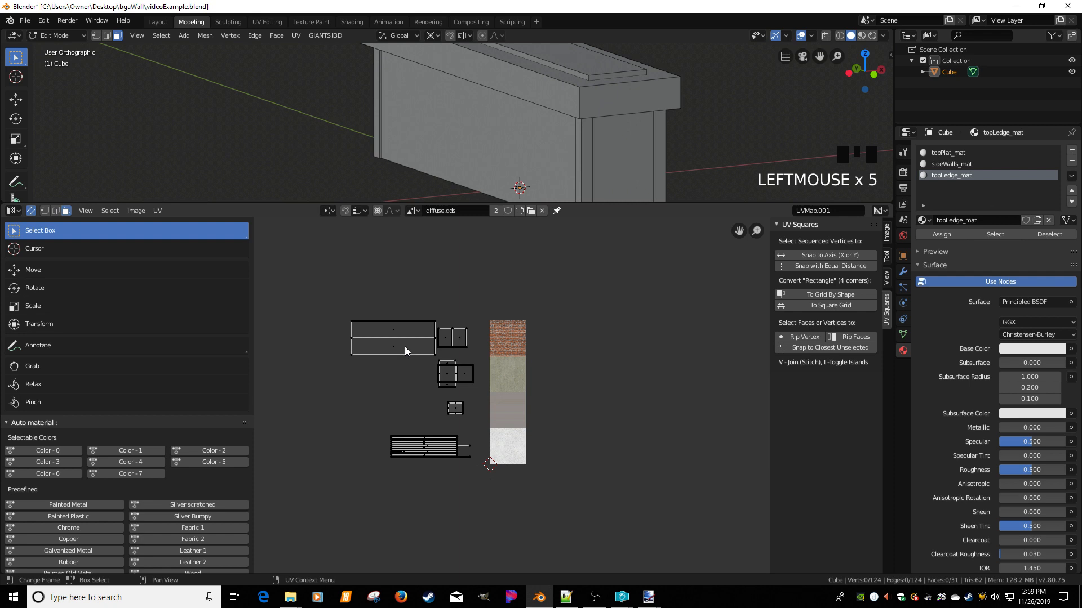
pyautogui.click(443, 339)
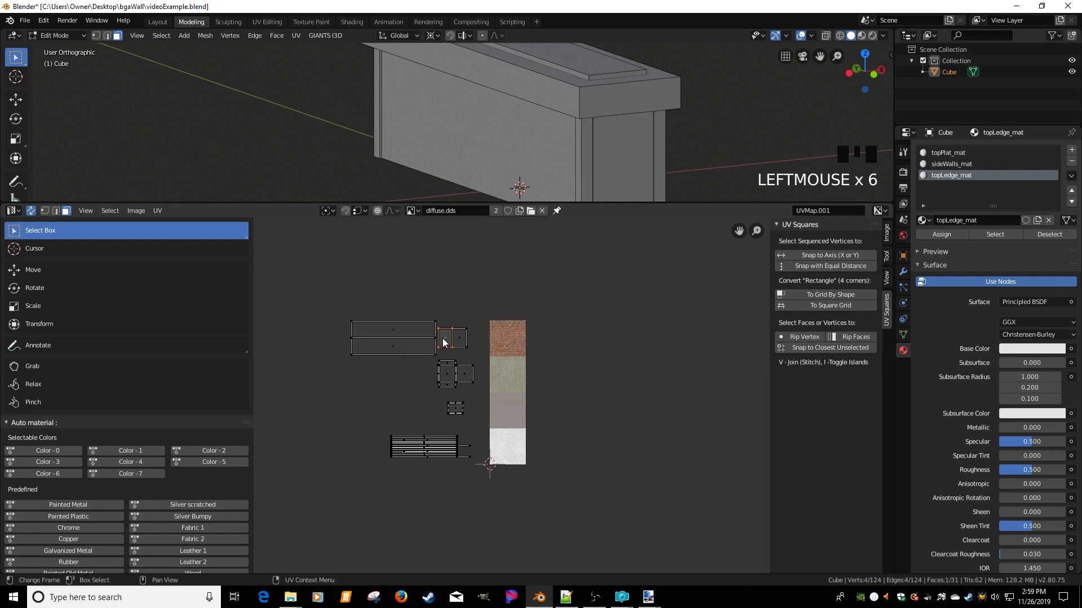
pyautogui.click(428, 461)
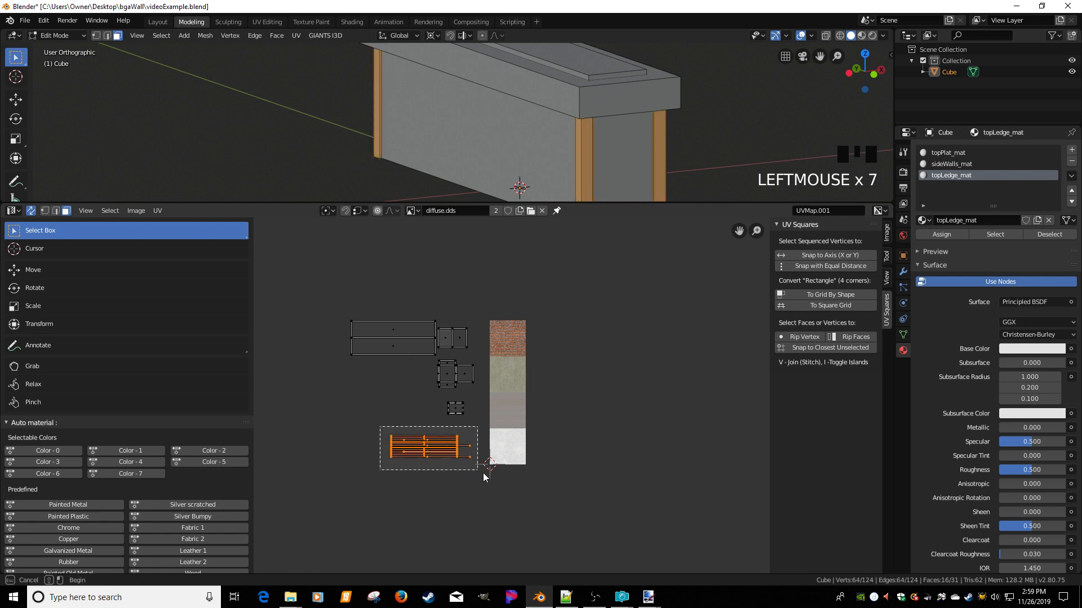
pyautogui.click(462, 424)
pyautogui.click(491, 419)
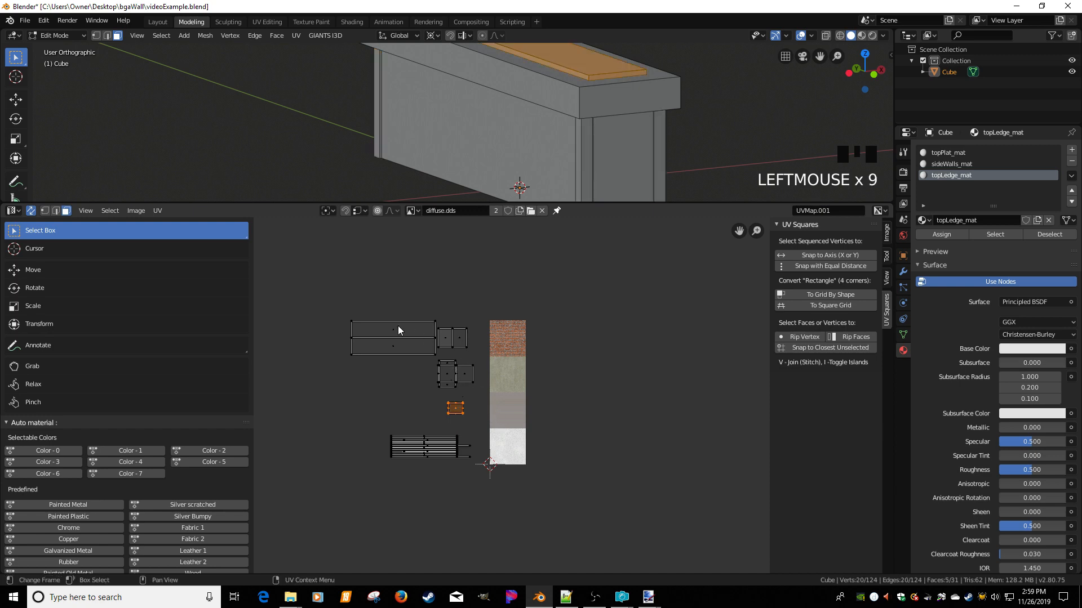
pyautogui.moveTo(335, 301); pyautogui.dragTo(477, 355)
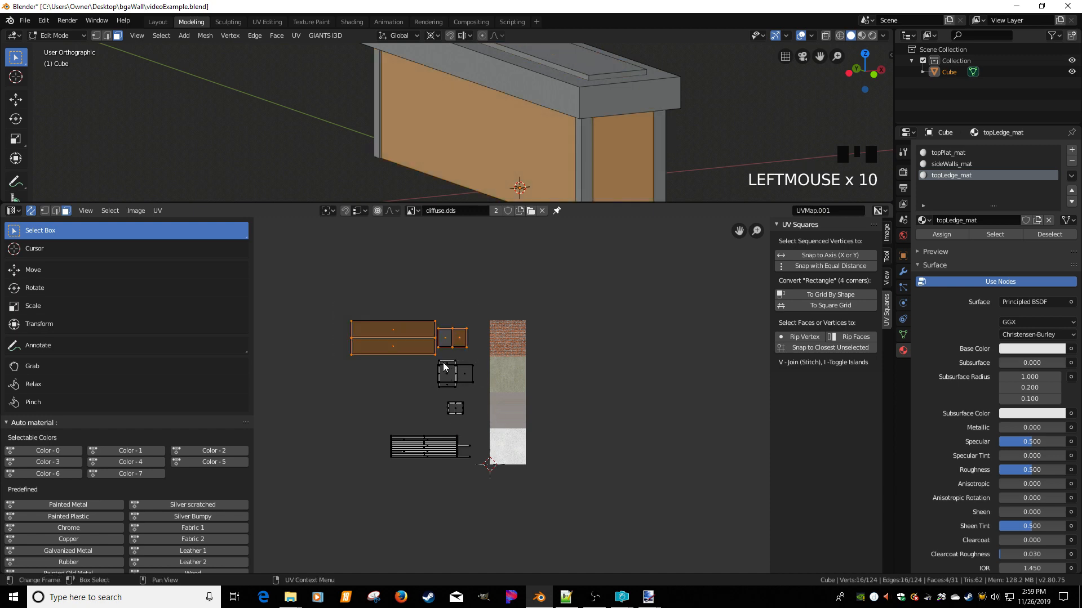
pyautogui.click(486, 388)
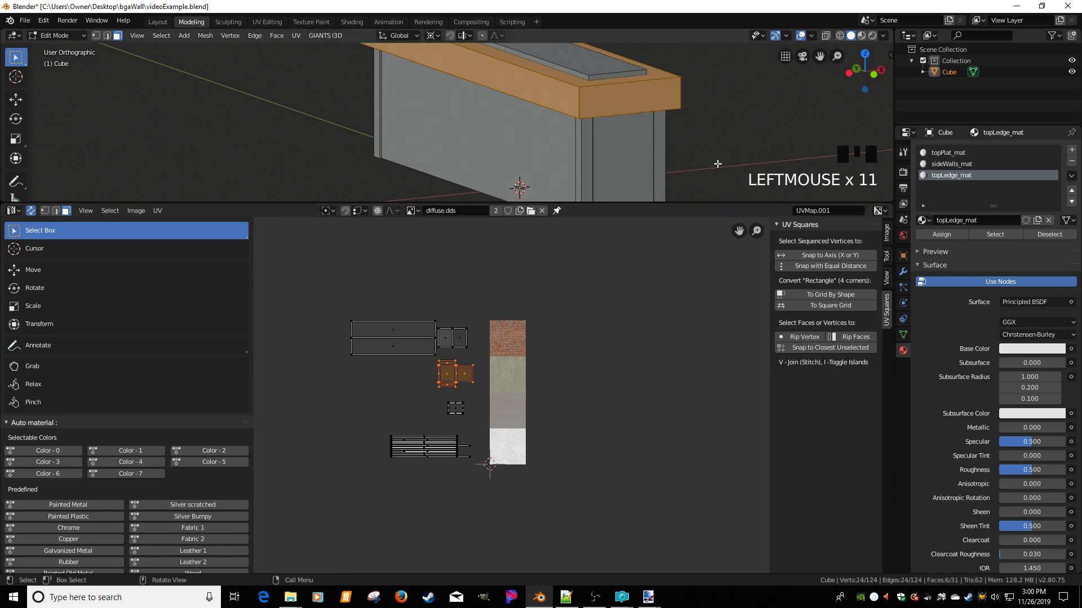
# Select the ledge's end face and rename the topLedge_mat material as concrete_mat
pyautogui.click(599, 102)
pyautogui.doubleClick(942, 174)
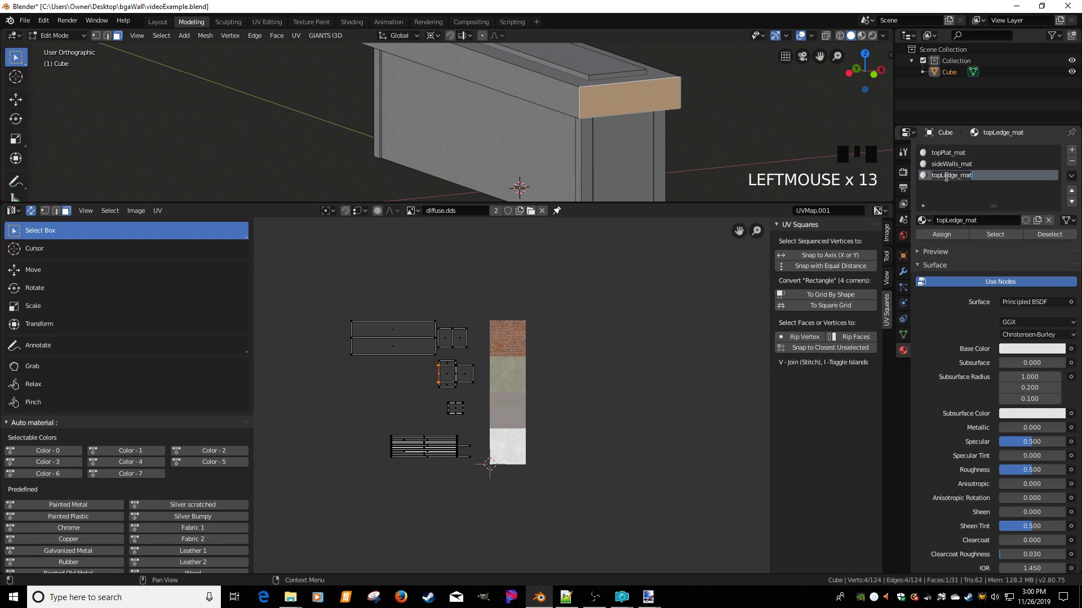
pyautogui.write('c')
pyautogui.press('BackSpace')
pyautogui.press('BackSpace')
pyautogui.press('BackSpace')
pyautogui.write('ete_mat')
pyautogui.press('Return')
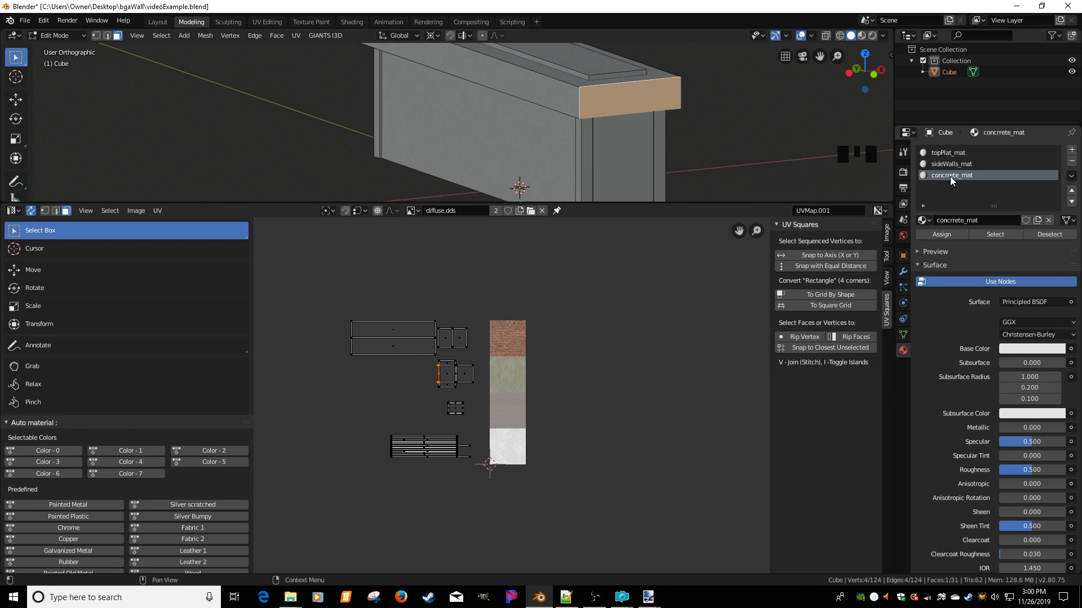
pyautogui.doubleClick(950, 177)
pyautogui.write('concre')
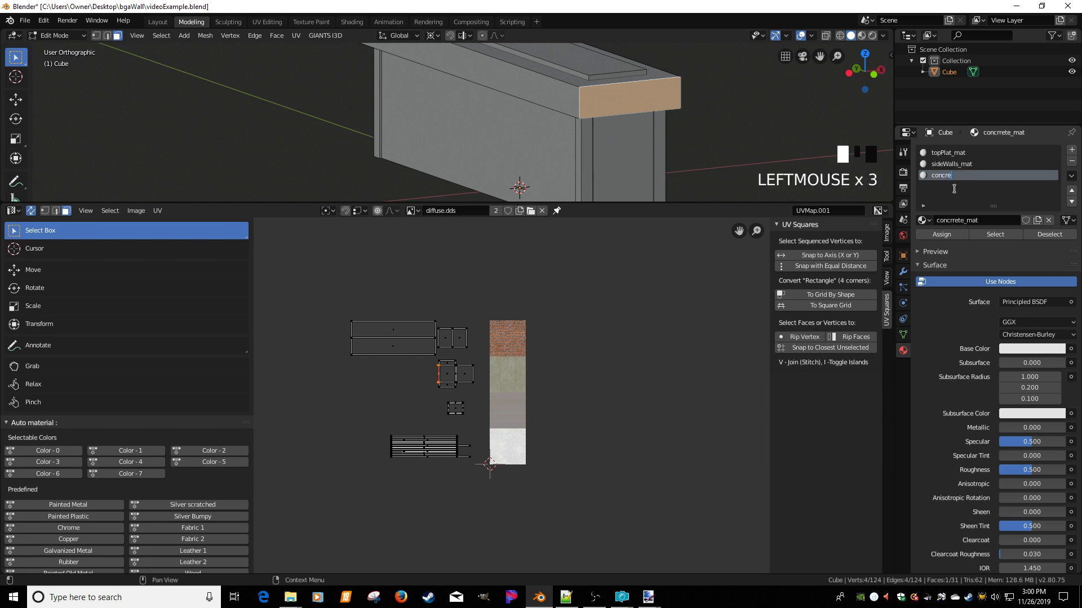
pyautogui.write('te_mat')
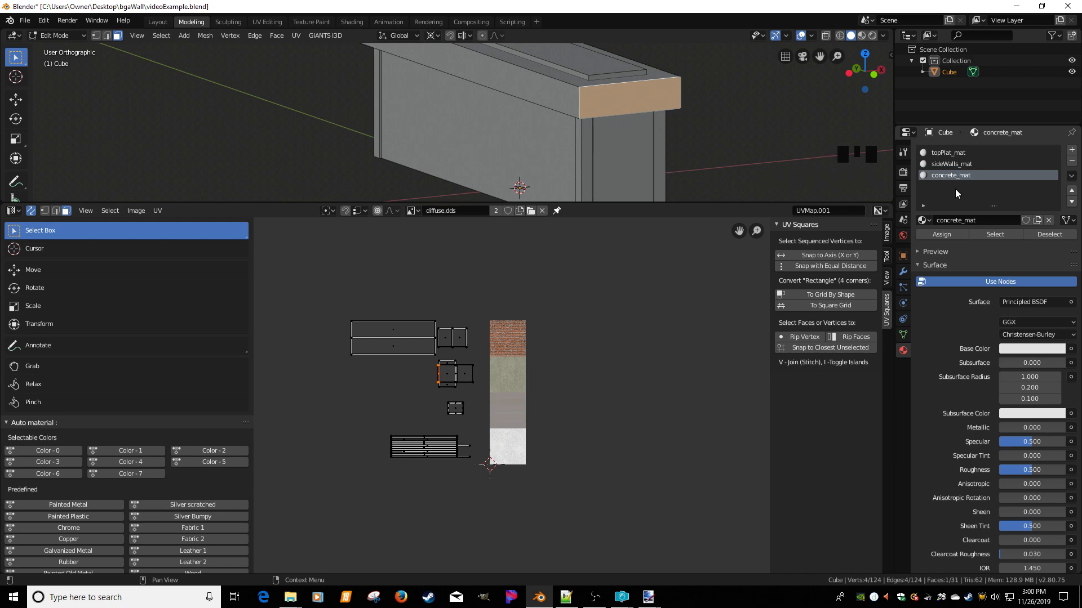
# Rename the sideWalls_mat material as brick_mat
pyautogui.click(944, 164)
pyautogui.doubleClick(947, 164)
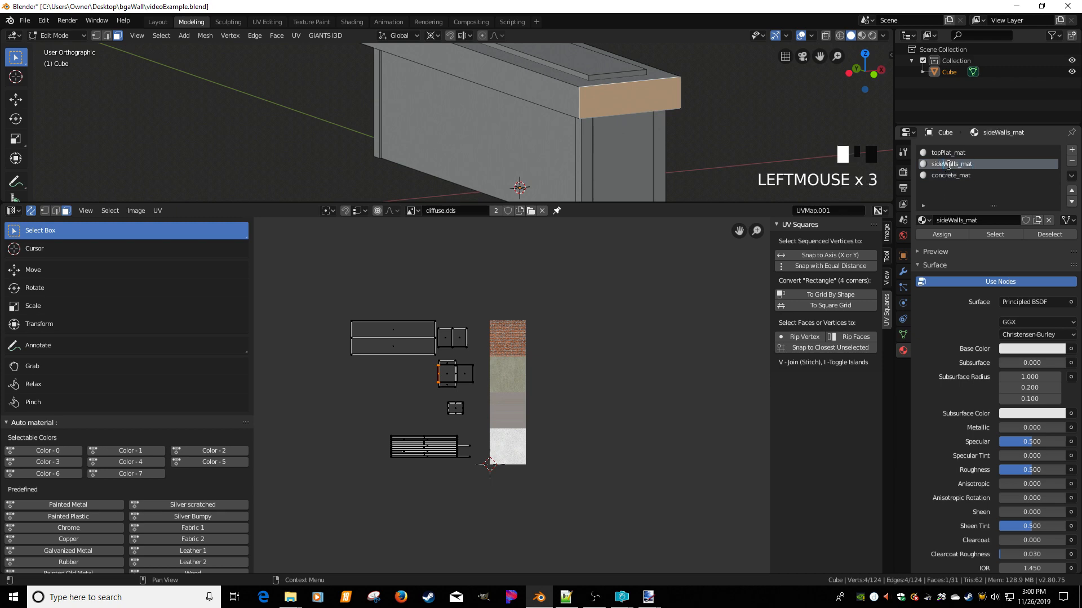
pyautogui.press('BackSpace')
pyautogui.write('brick_mat')
pyautogui.press('Return')
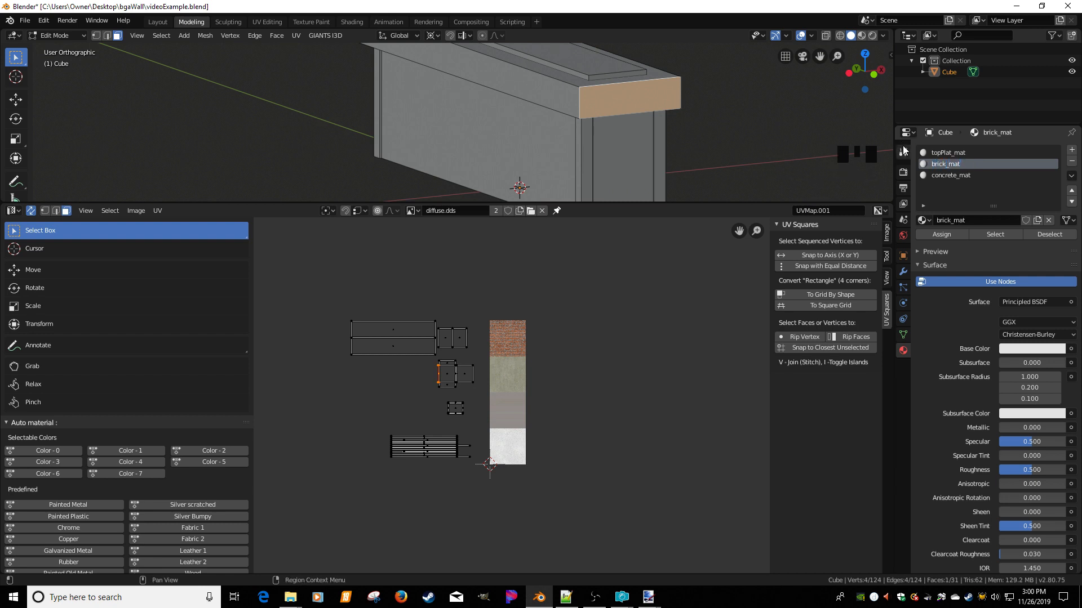
# Select all corner post faces through their UV islands and assign concrete_mat to them
pyautogui.click(941, 153)
pyautogui.click(946, 153)
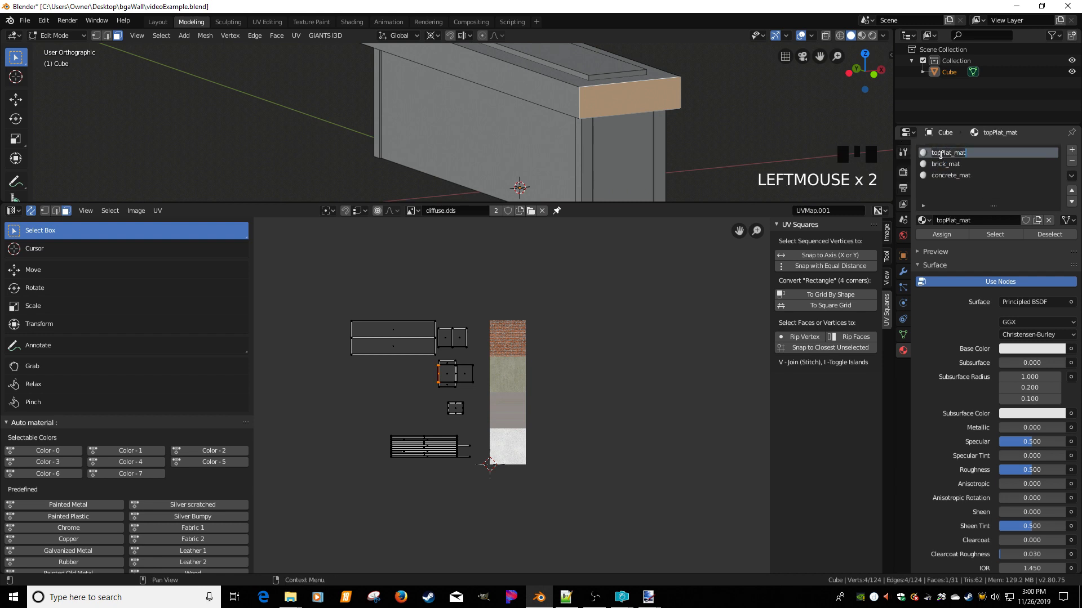
pyautogui.doubleClick(953, 153)
pyautogui.click(450, 458)
pyautogui.moveTo(373, 429); pyautogui.dragTo(496, 478)
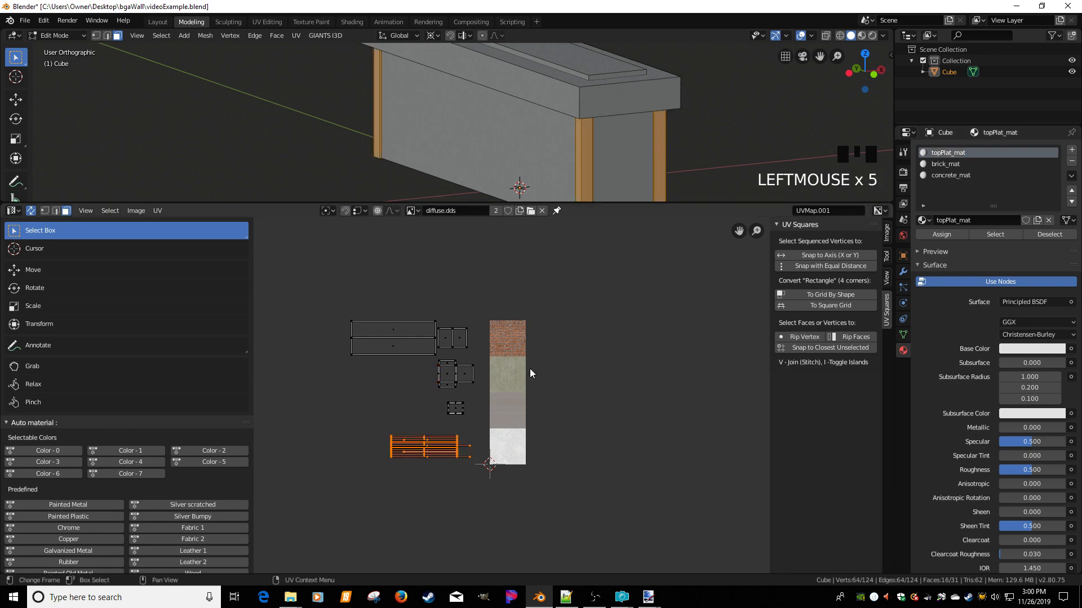
pyautogui.click(952, 176)
pyautogui.click(945, 234)
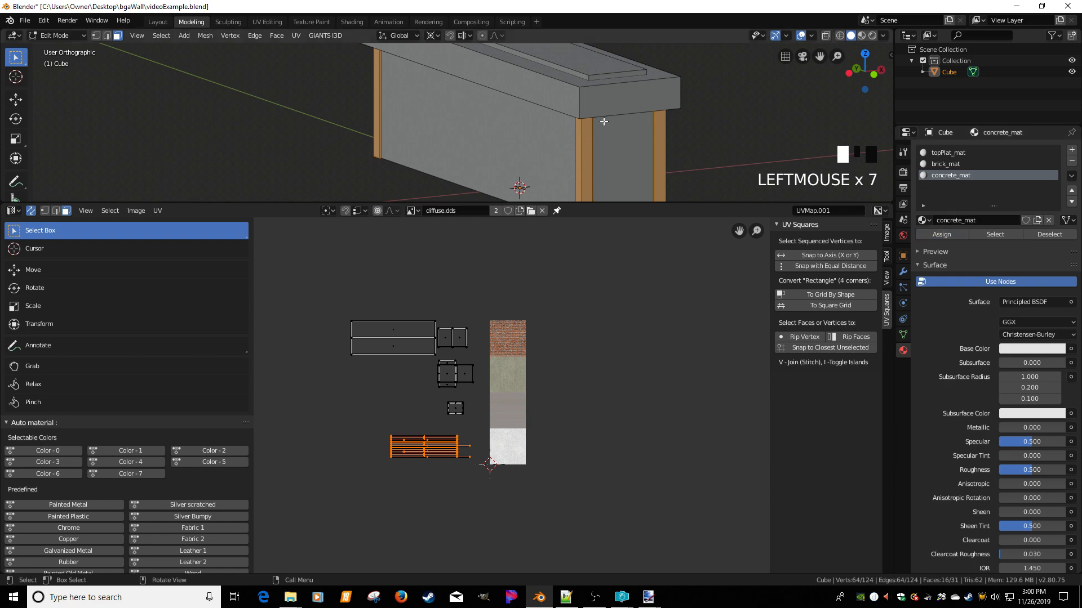
# Examine which material is assigned to the corner posts, side walls, ledge and top plate by selecting their faces individually
pyautogui.click(535, 136)
pyautogui.click(586, 146)
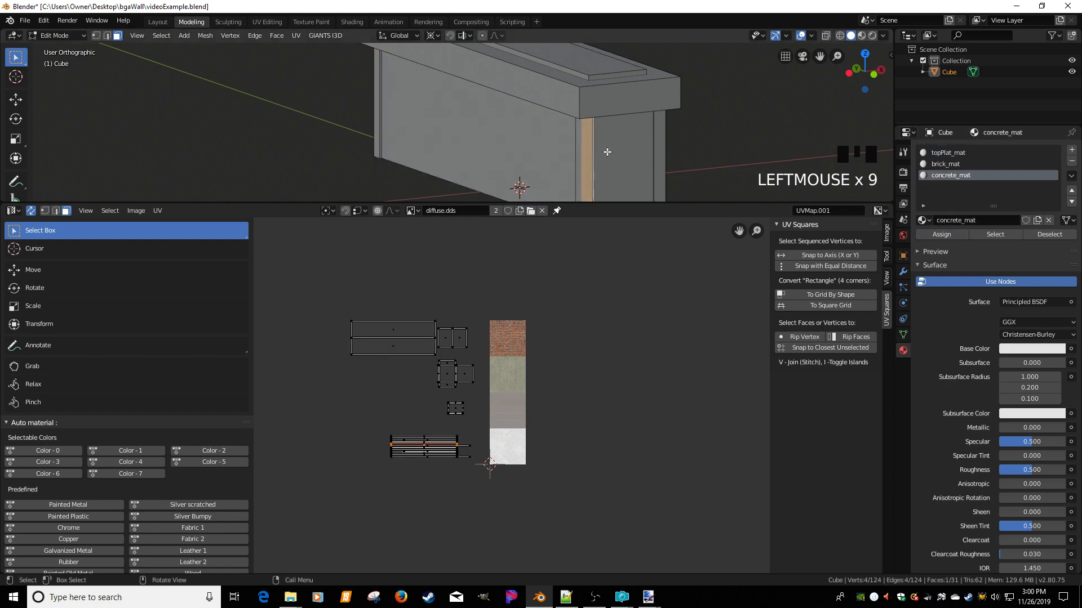
pyautogui.click(625, 150)
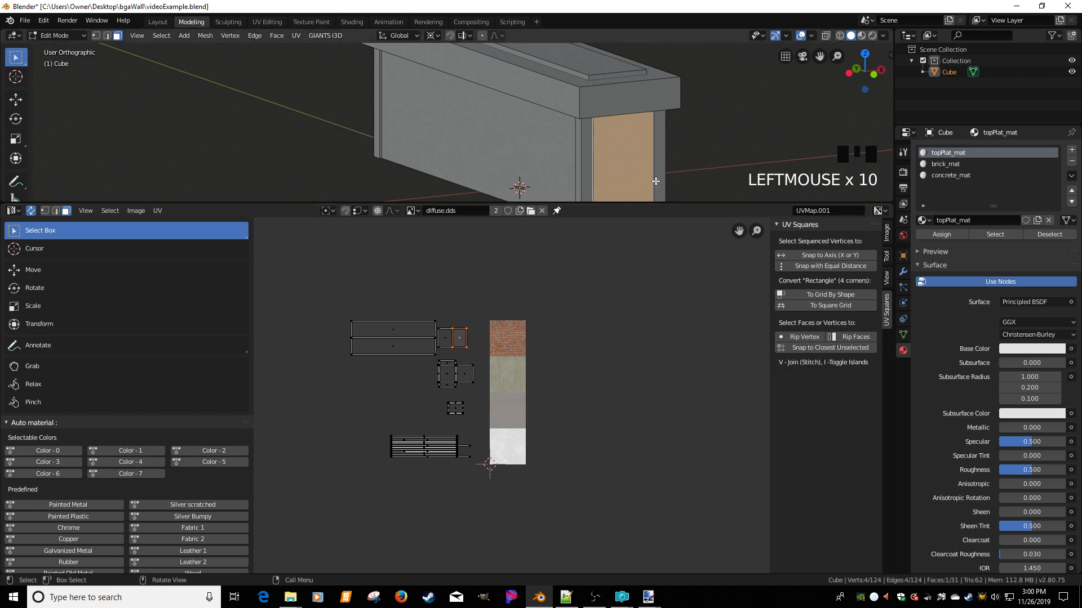
pyautogui.click(612, 109)
pyautogui.click(611, 103)
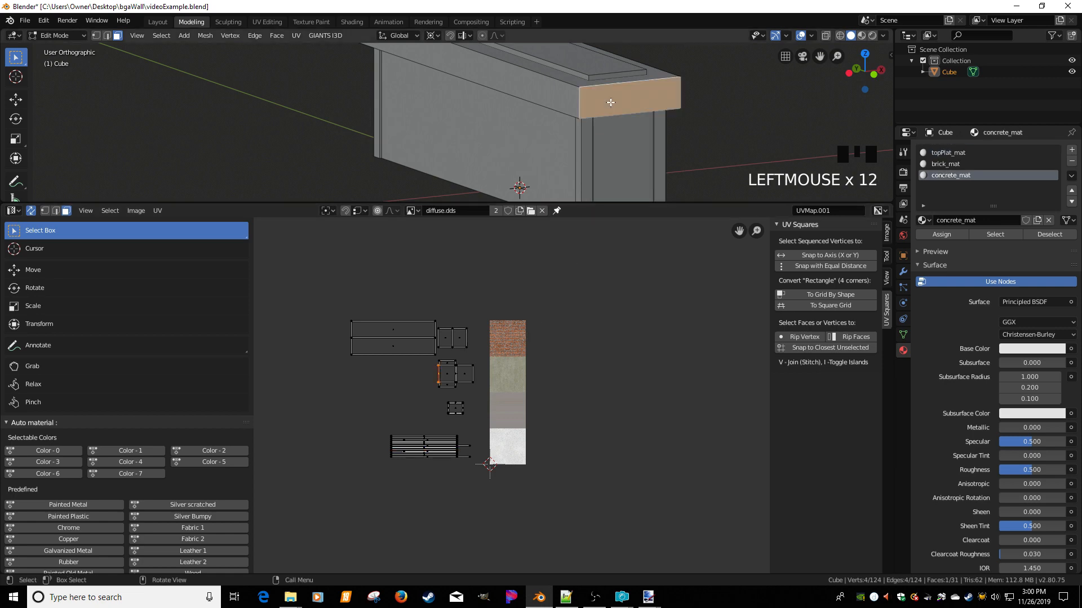
pyautogui.click(600, 71)
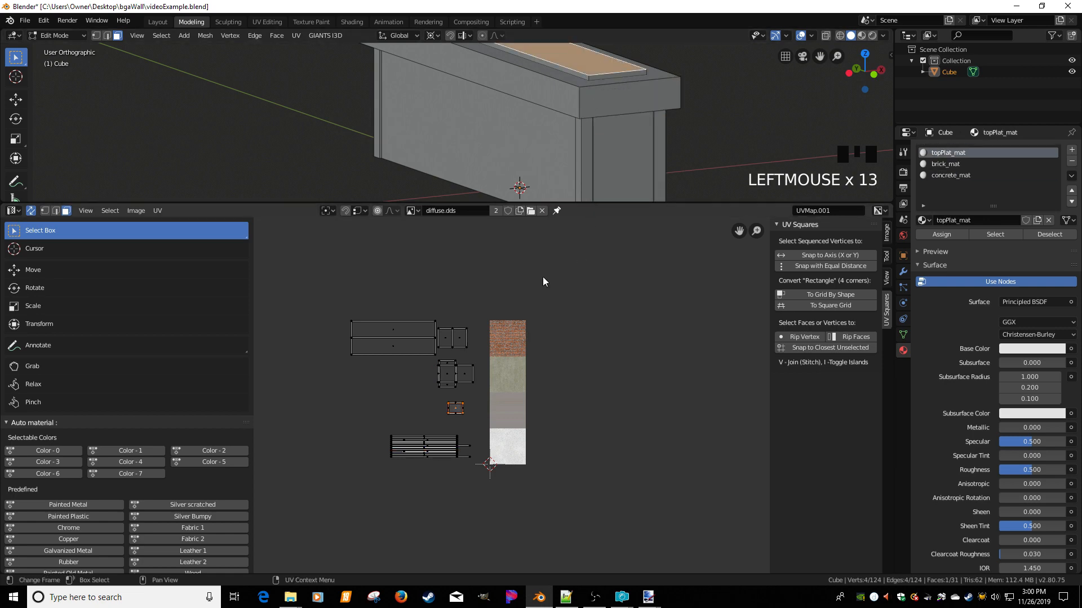
pyautogui.moveTo(376, 421); pyautogui.dragTo(445, 465)
pyautogui.click(425, 448)
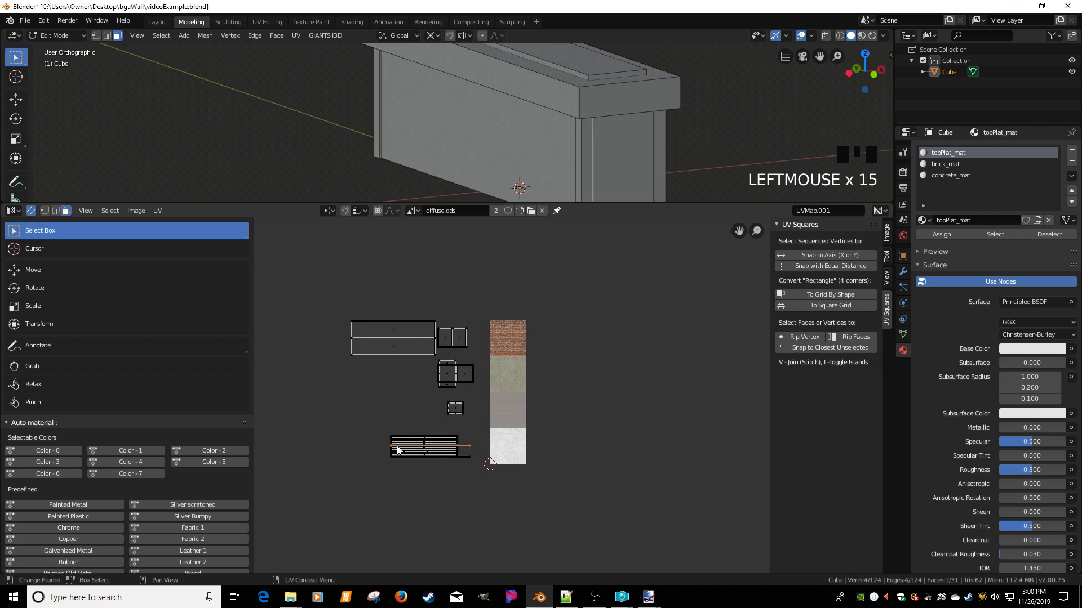
pyautogui.click(395, 445)
pyautogui.click(458, 413)
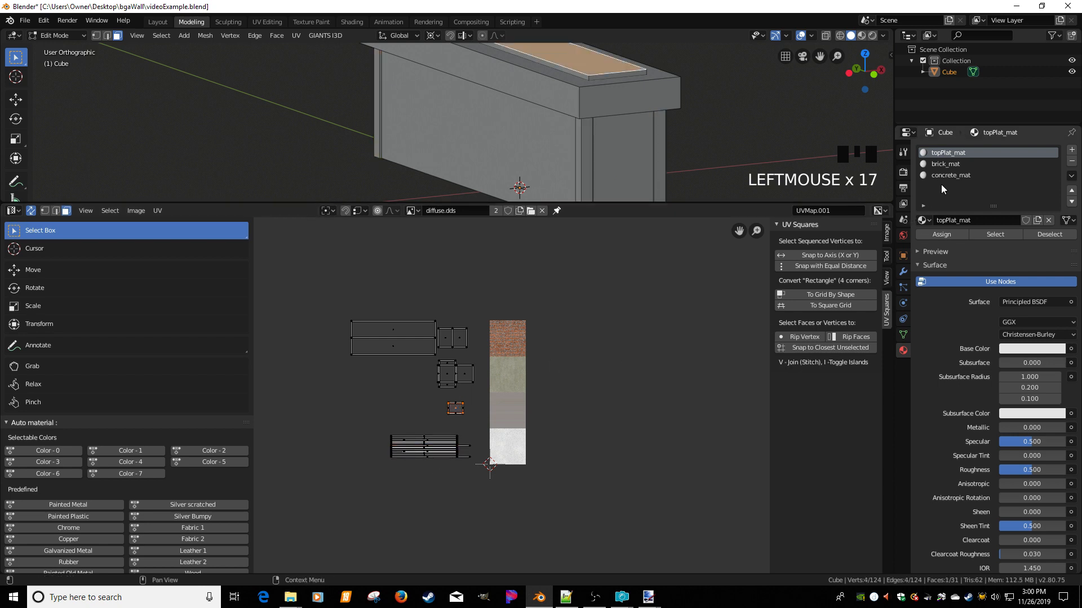
pyautogui.click(458, 150)
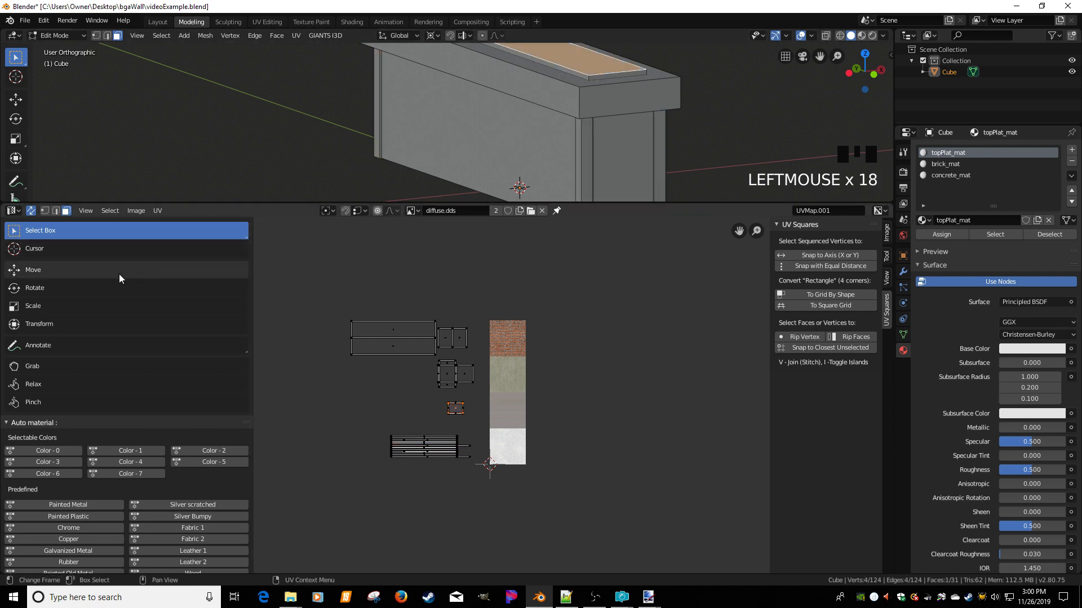
pyautogui.click(458, 135)
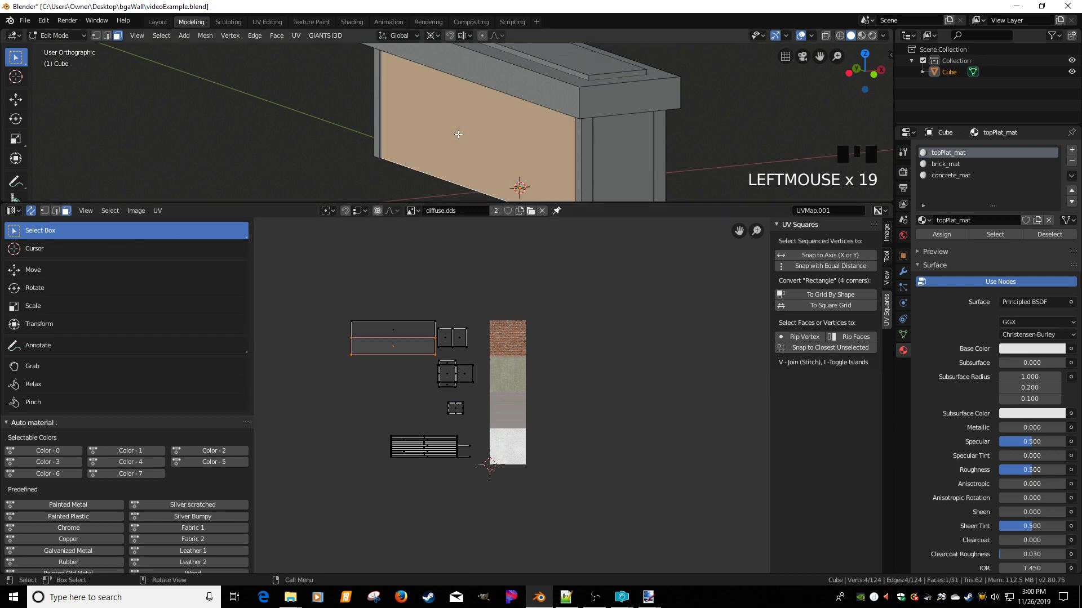
pyautogui.click(618, 163)
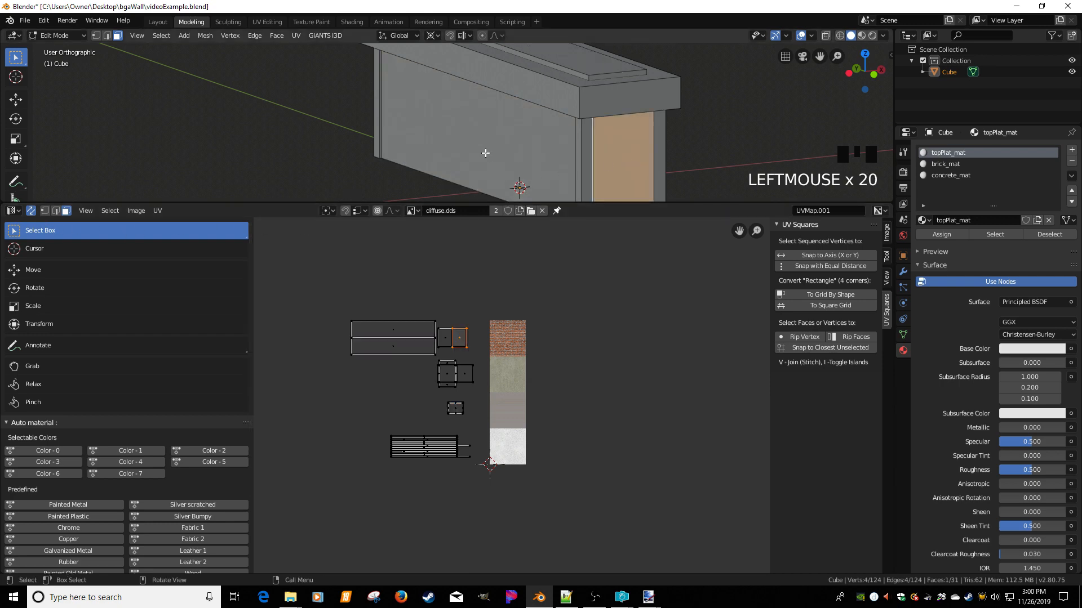
pyautogui.click(495, 142)
pyautogui.click(528, 89)
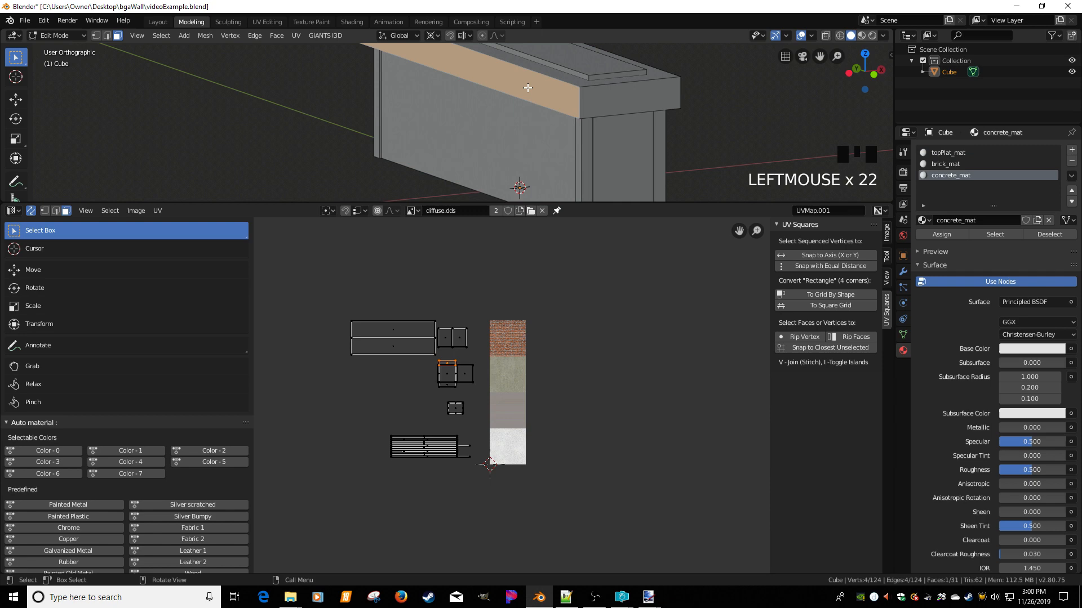
# Select the four side wall faces through their UV islands and assign brick_mat to them
pyautogui.click(517, 149)
pyautogui.moveTo(331, 296); pyautogui.dragTo(478, 359)
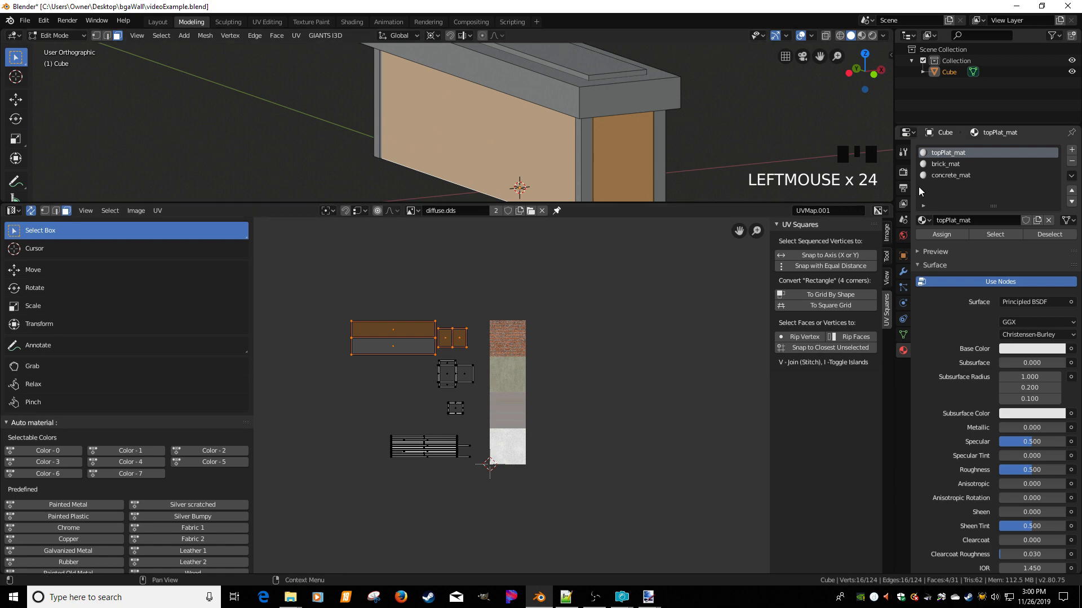
pyautogui.click(944, 164)
pyautogui.click(940, 237)
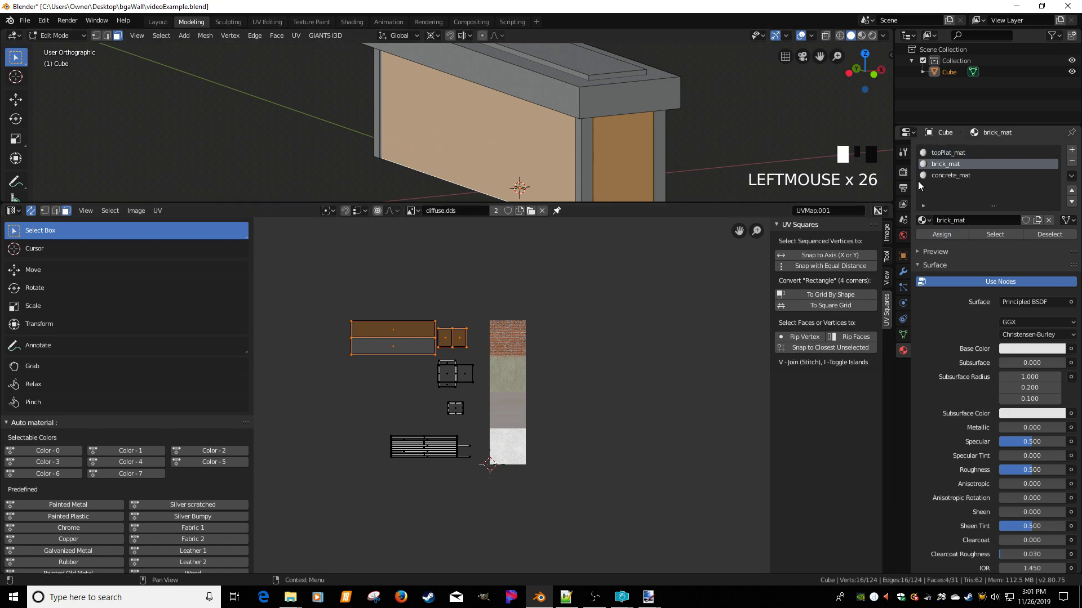
# Select the ledge and corner post UV islands together and assign concrete_mat to their faces
pyautogui.click(584, 68)
pyautogui.click(462, 414)
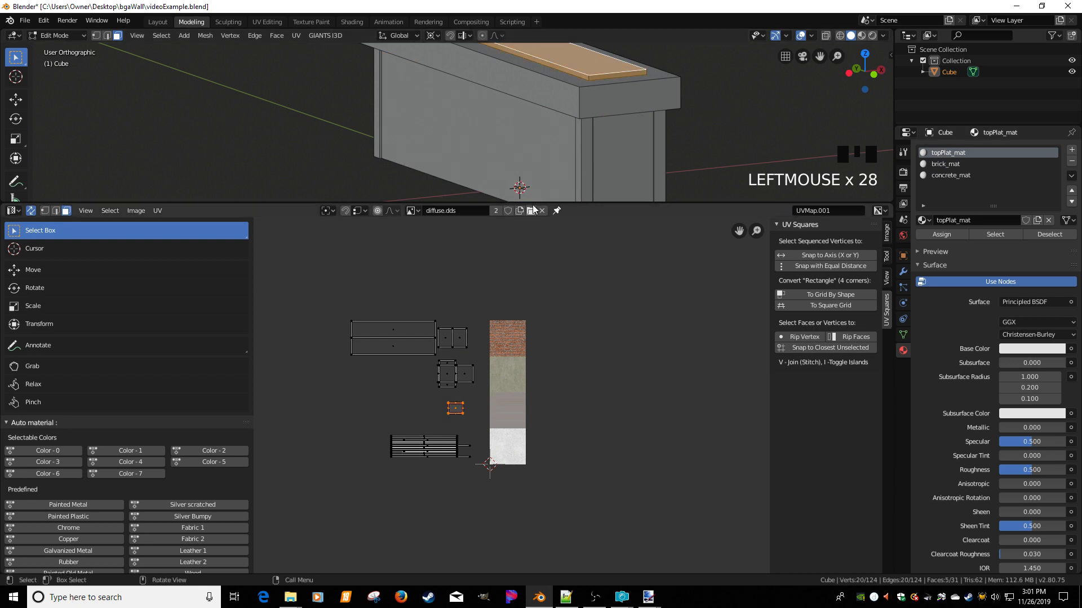
pyautogui.moveTo(435, 362); pyautogui.dragTo(483, 389)
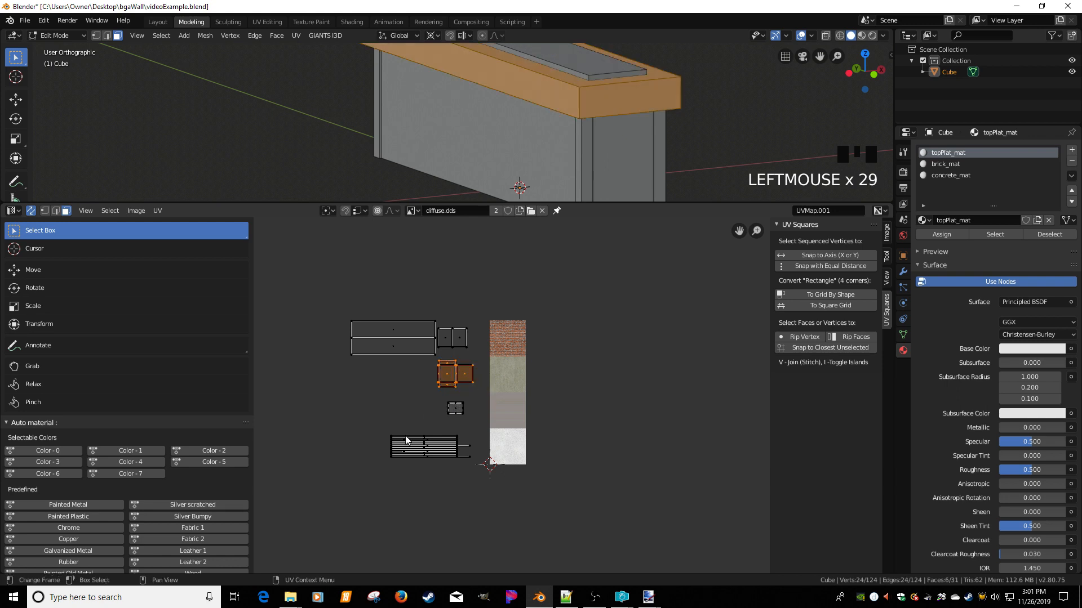
pyautogui.keyDown('shift'); pyautogui.moveTo(377, 431); pyautogui.dragTo(476, 474); pyautogui.keyUp('shift')
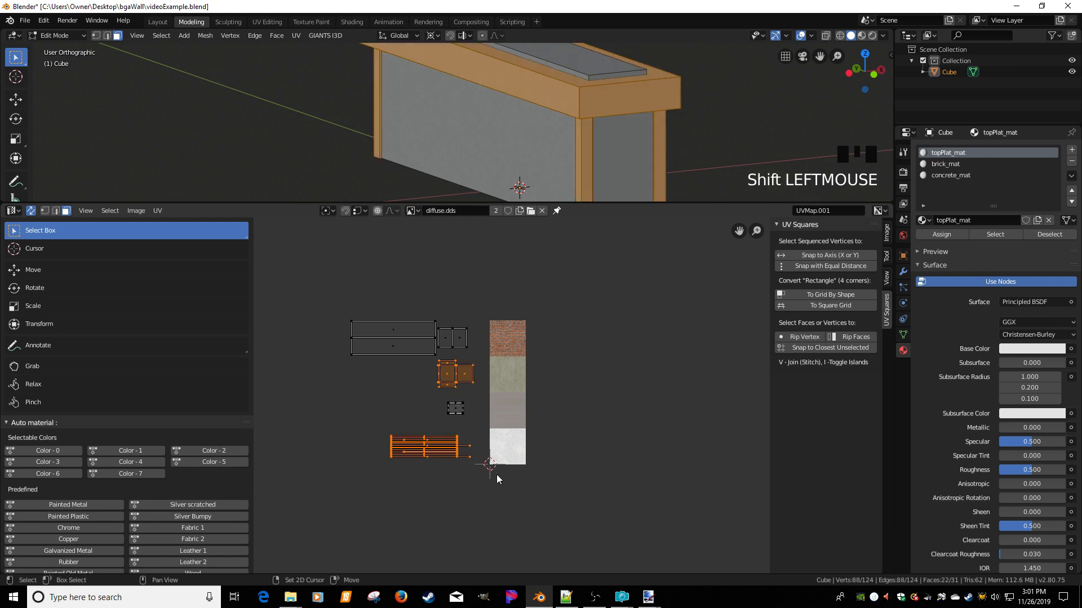
pyautogui.click(950, 176)
pyautogui.click(944, 237)
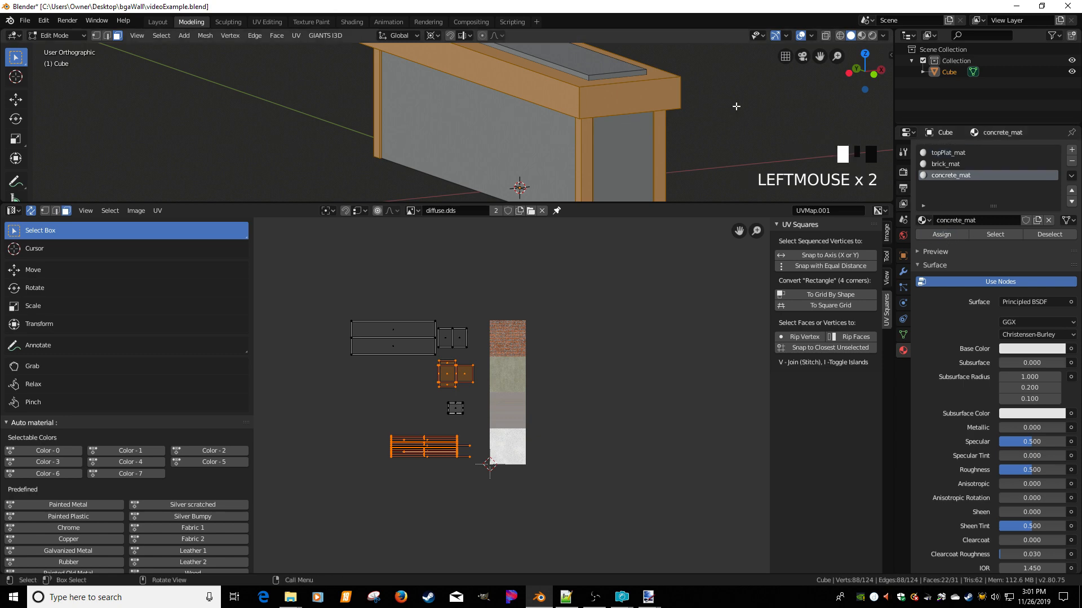
# Check the material assignments by selecting faces on the ledge, corner posts, side walls and top plate individually
pyautogui.click(623, 96)
pyautogui.click(587, 145)
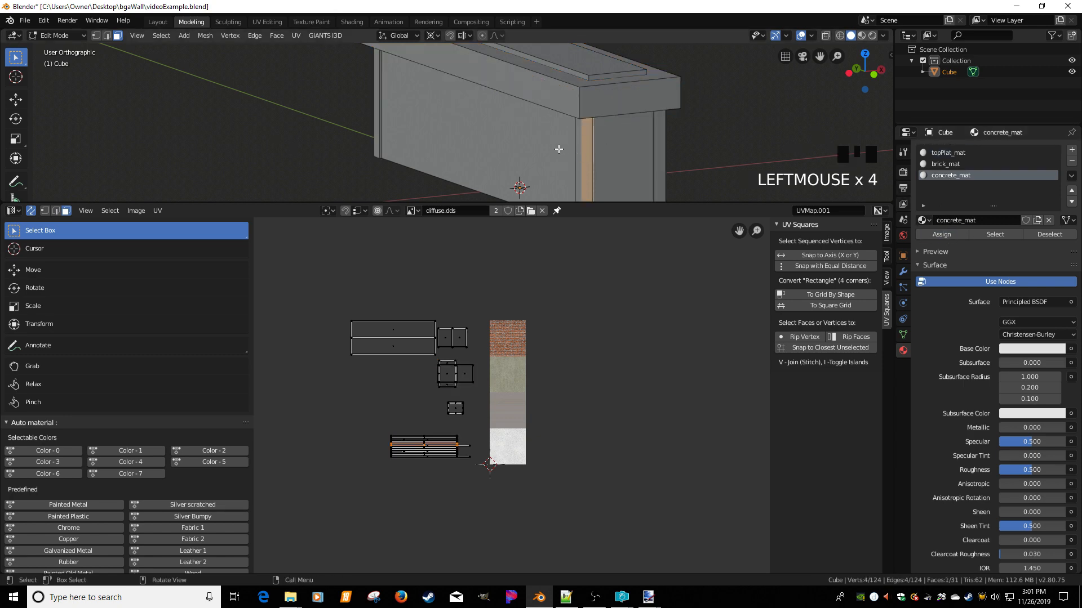
pyautogui.click(546, 150)
pyautogui.click(638, 156)
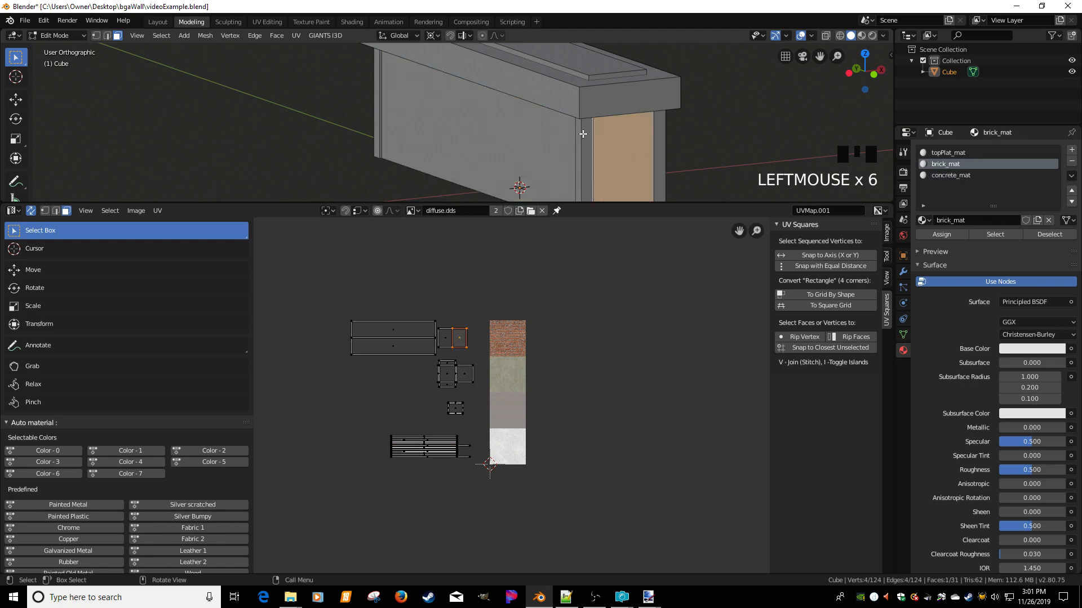
pyautogui.click(582, 133)
pyautogui.click(565, 86)
pyautogui.click(560, 74)
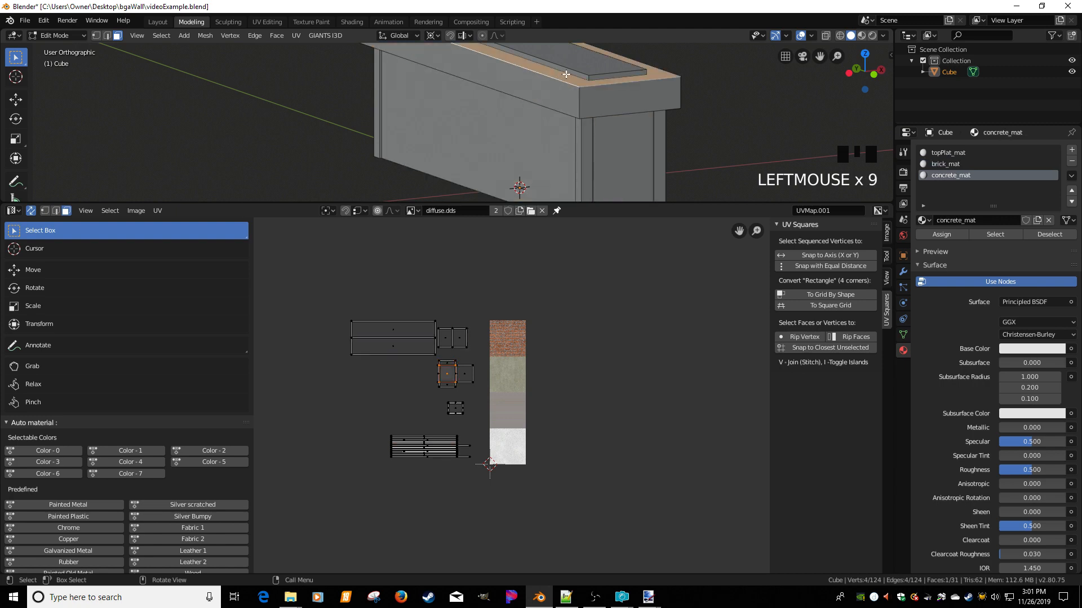
pyautogui.click(583, 68)
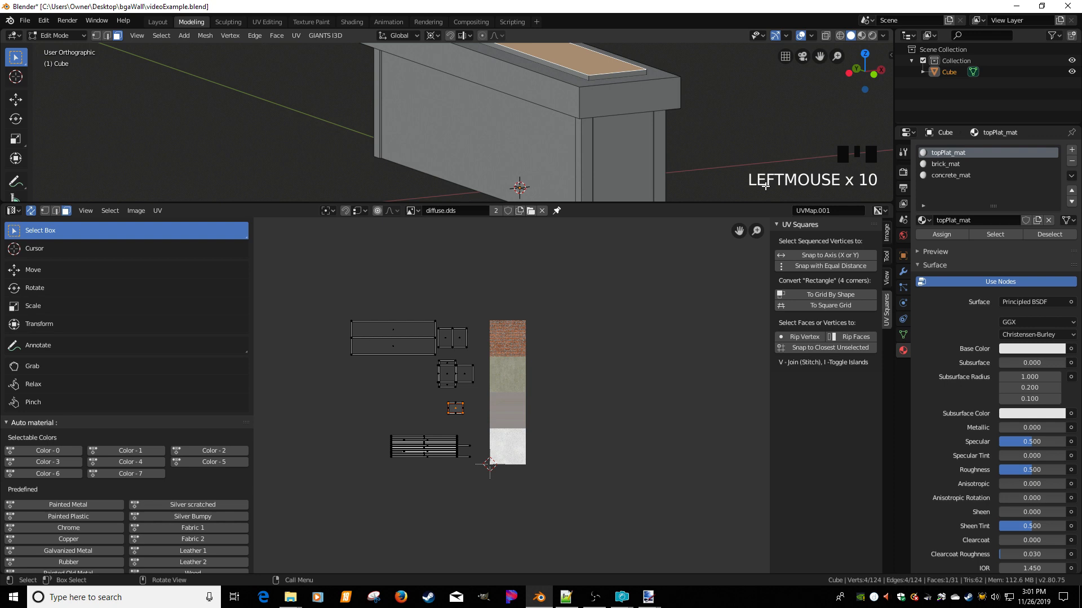
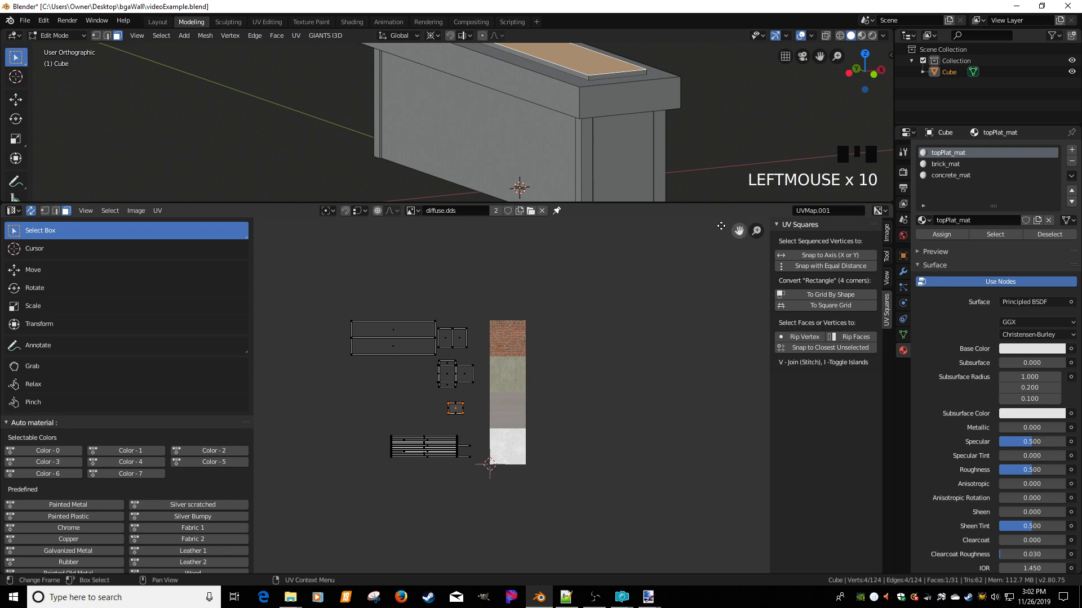
# Save the scene as a new file named videoExampleMultiMaterial.blend in the bgaWall folder
pyautogui.click(25, 21)
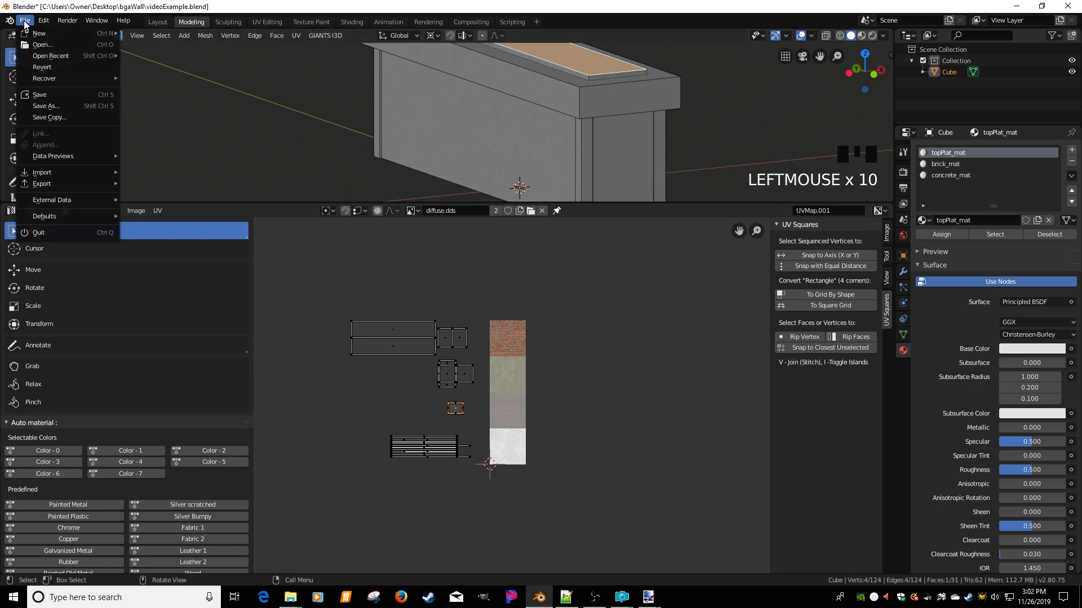
pyautogui.click(50, 107)
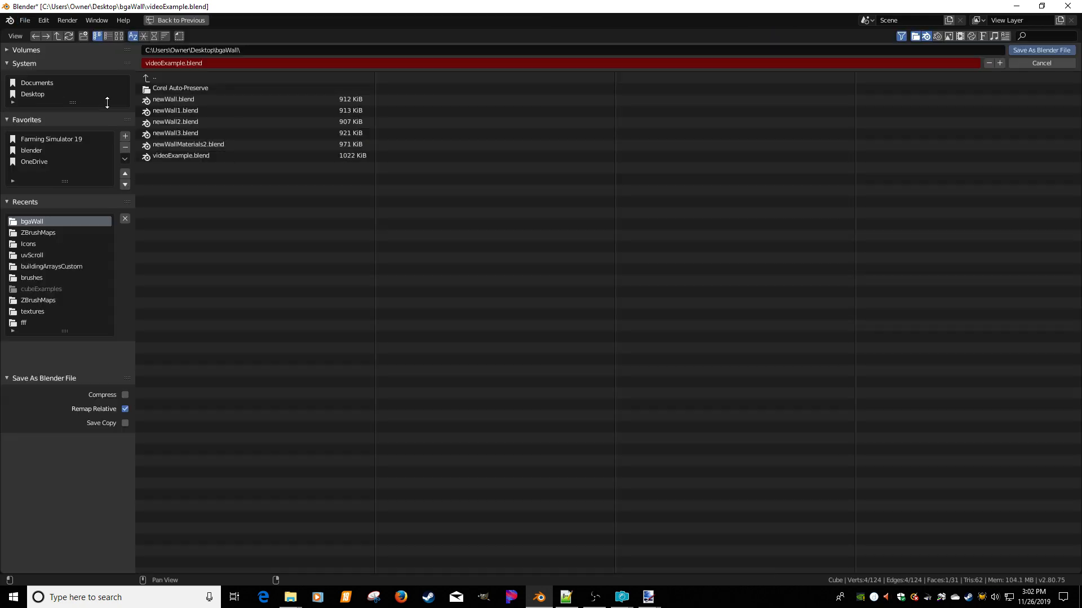
pyautogui.click(191, 63)
pyautogui.press('BackSpace')
pyautogui.press('BackSpace')
pyautogui.press('BackSpace')
pyautogui.press('BackSpace')
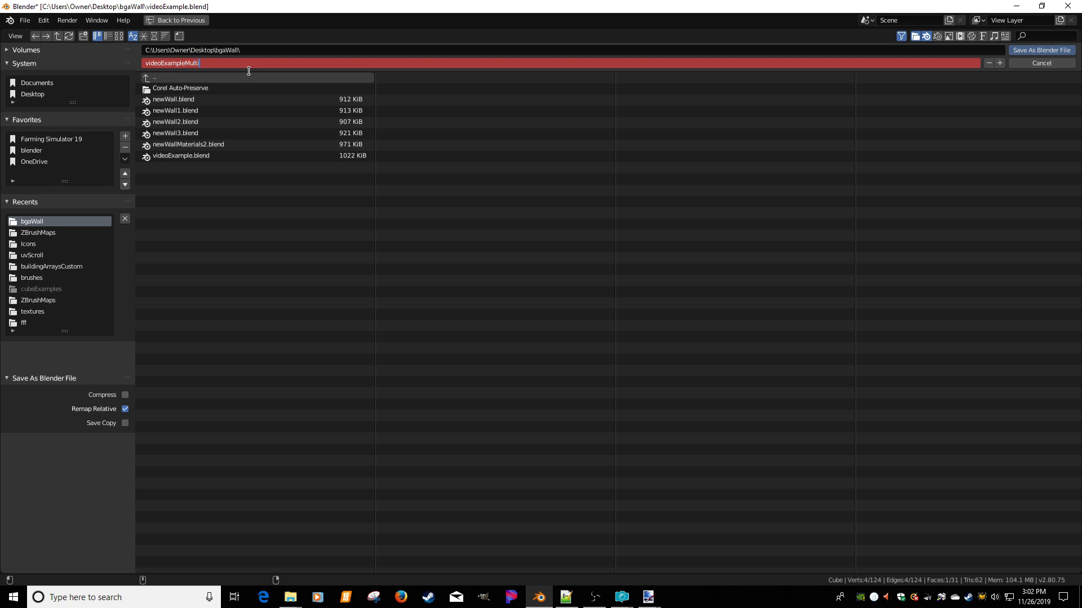
pyautogui.write('l')
pyautogui.press('Return')
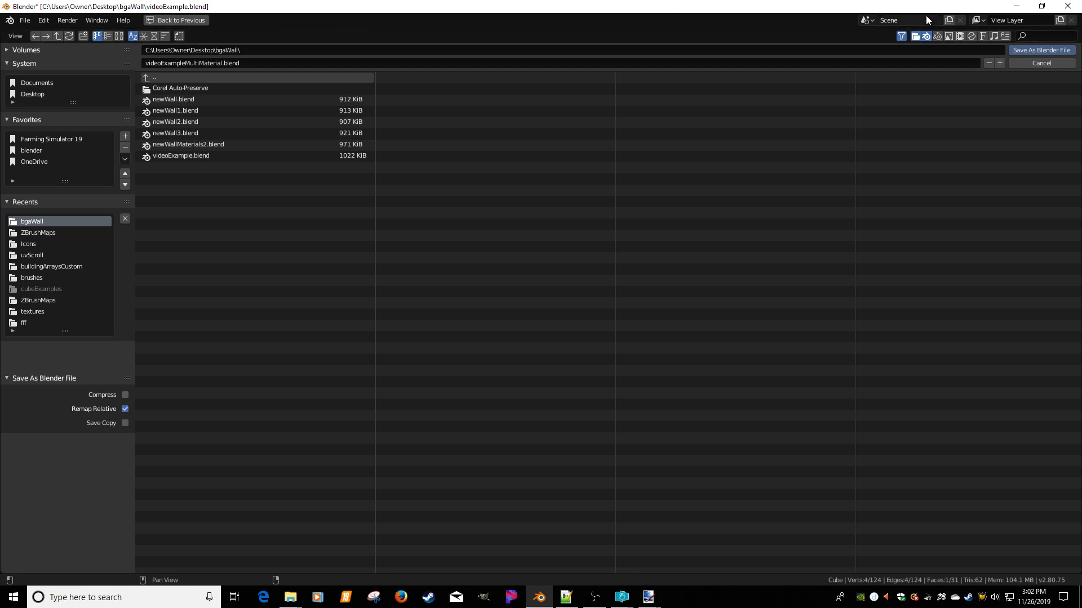
pyautogui.click(1018, 51)
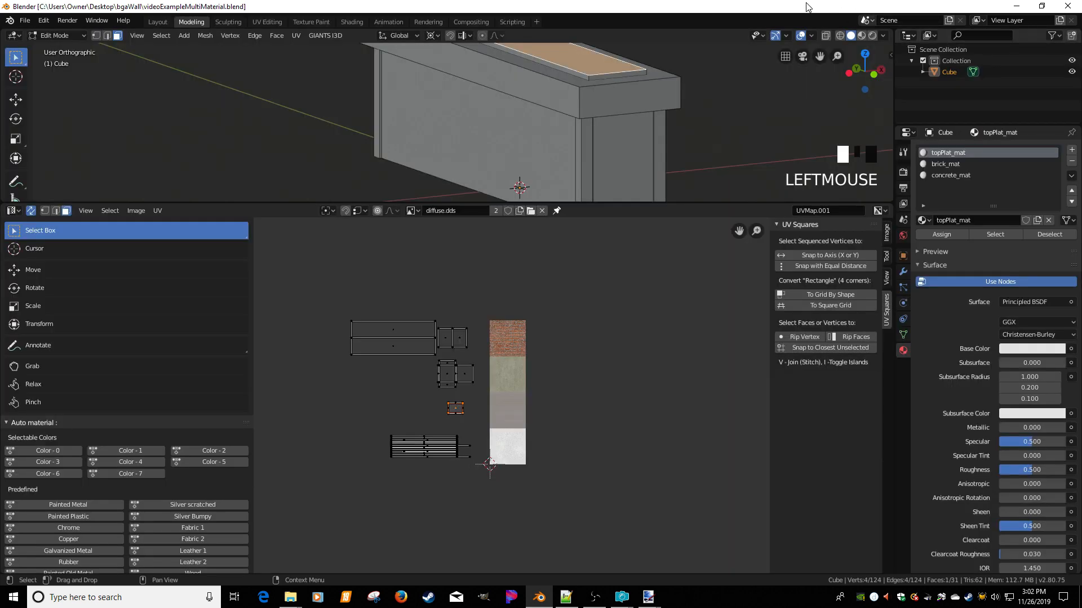
# Export the model in GIANTS I3D format under the name videoExampleMultiMaterial, and minimize Blender
pyautogui.click(25, 20)
pyautogui.moveTo(45, 184)
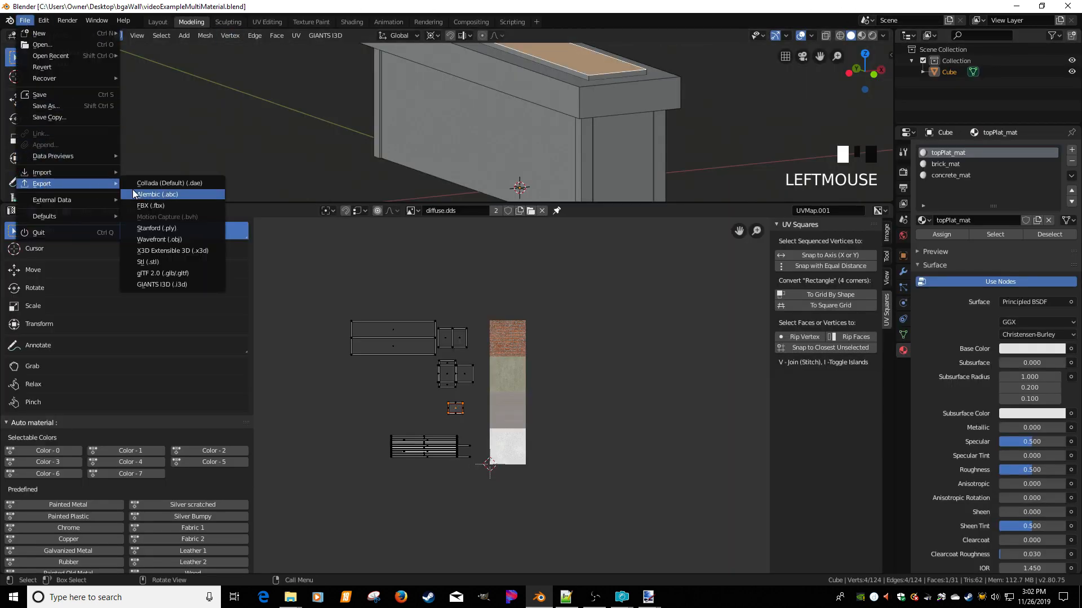
pyautogui.click(161, 287)
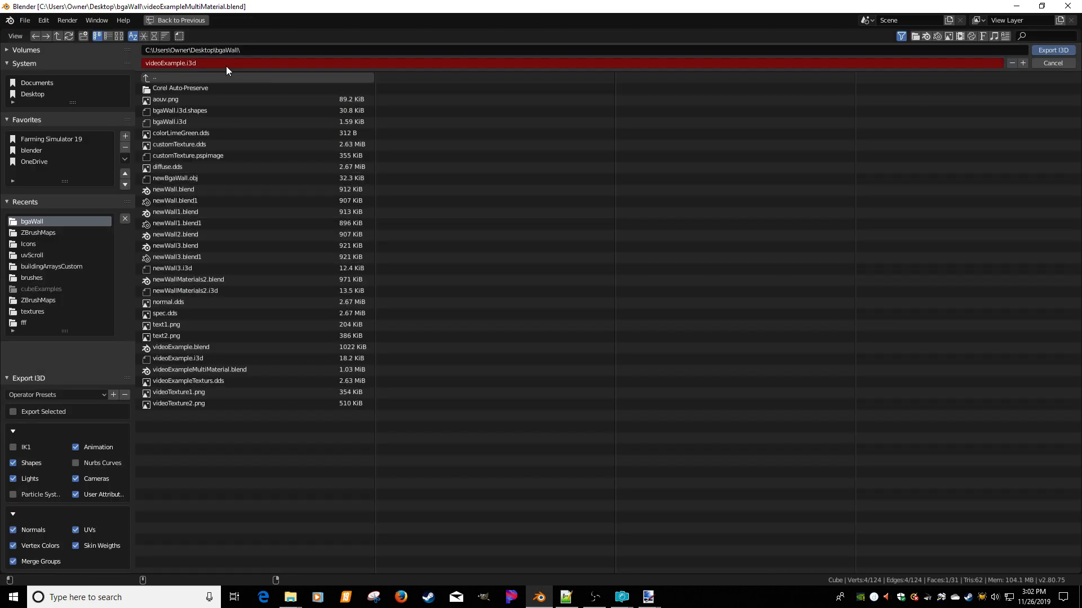
pyautogui.click(211, 63)
pyautogui.click(224, 371)
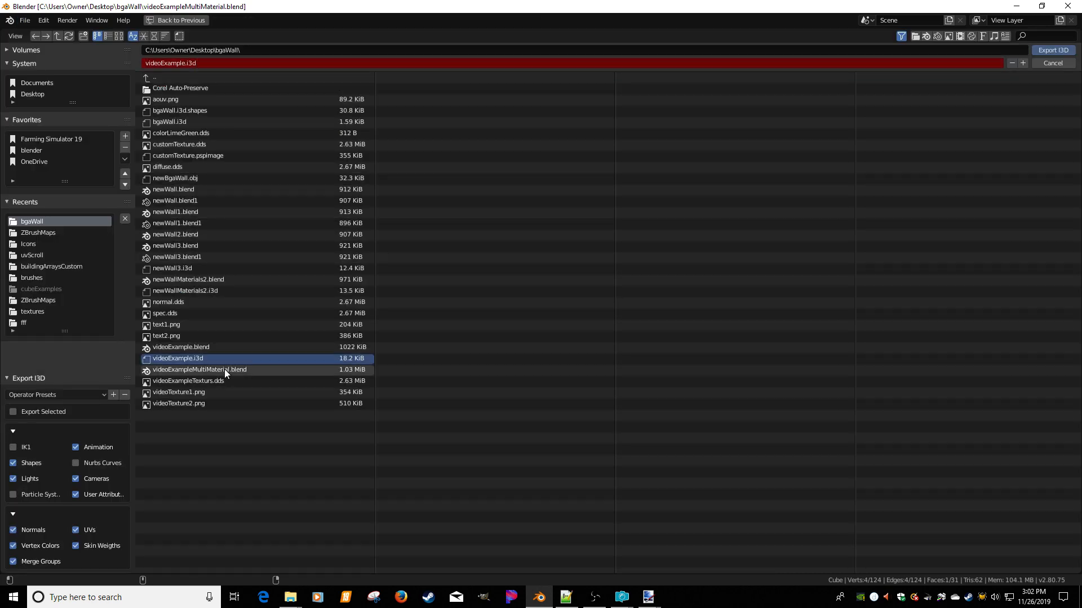
pyautogui.click(204, 371)
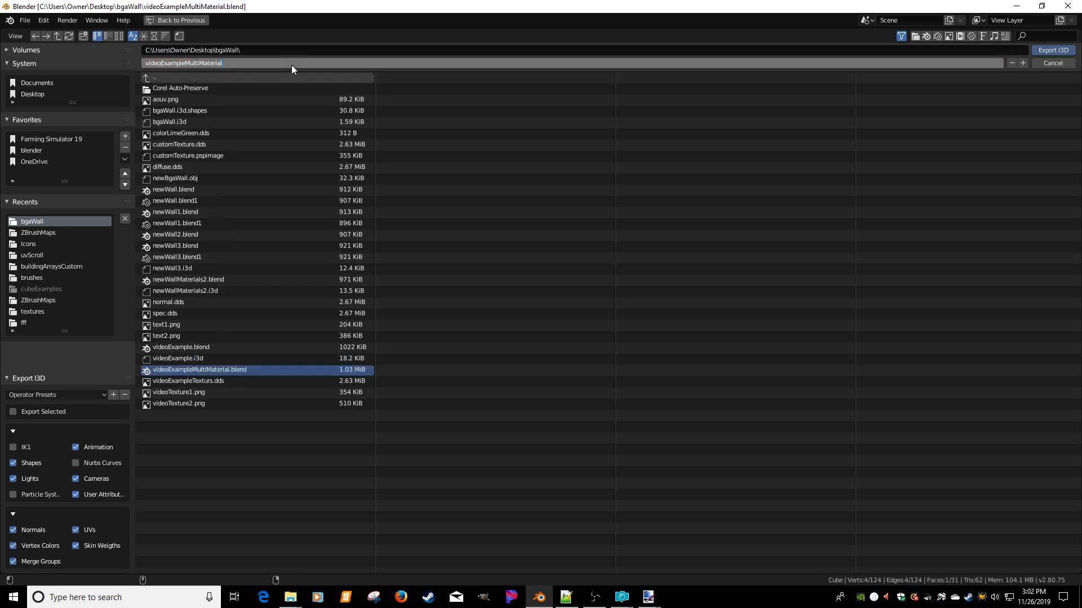
pyautogui.press('Return')
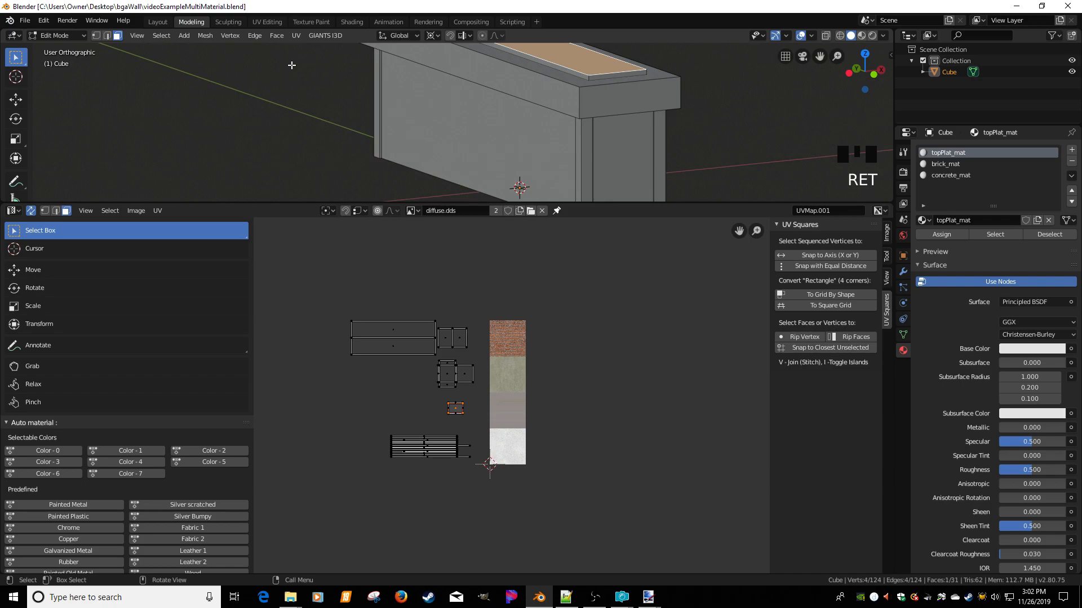
pyautogui.click(1016, 6)
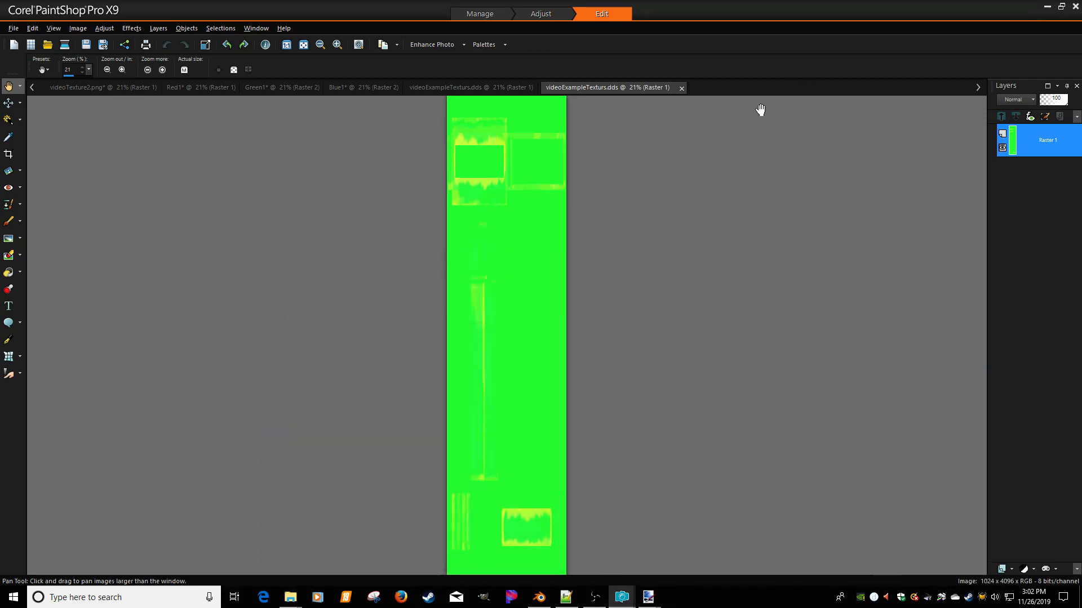
# Close PaintShop Pro without saving any open files, and create a new 16 × 16 pixel image in paint.net
pyautogui.click(1075, 6)
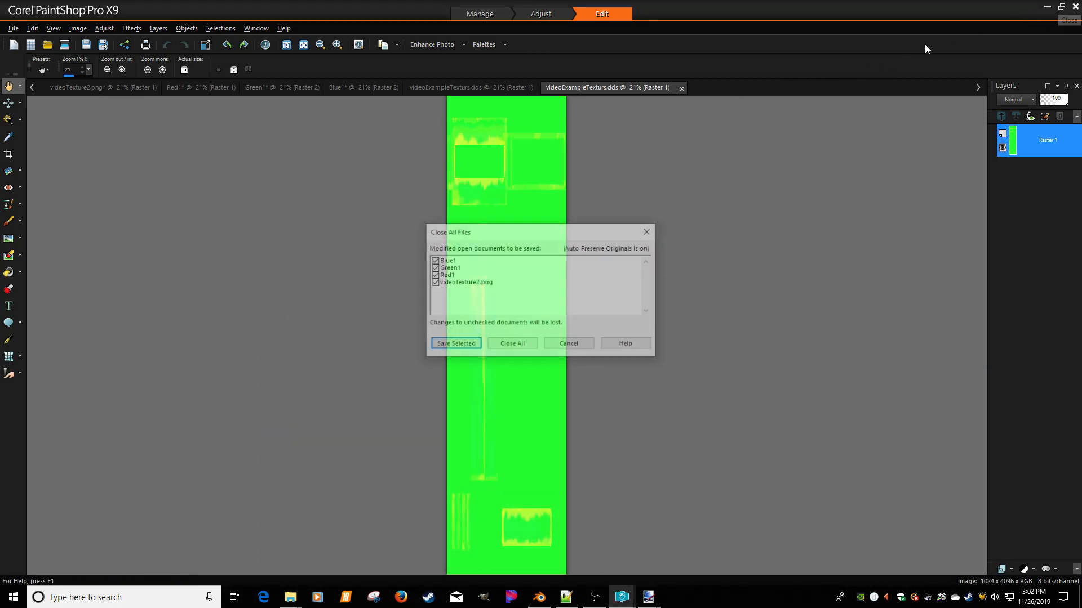
pyautogui.click(513, 344)
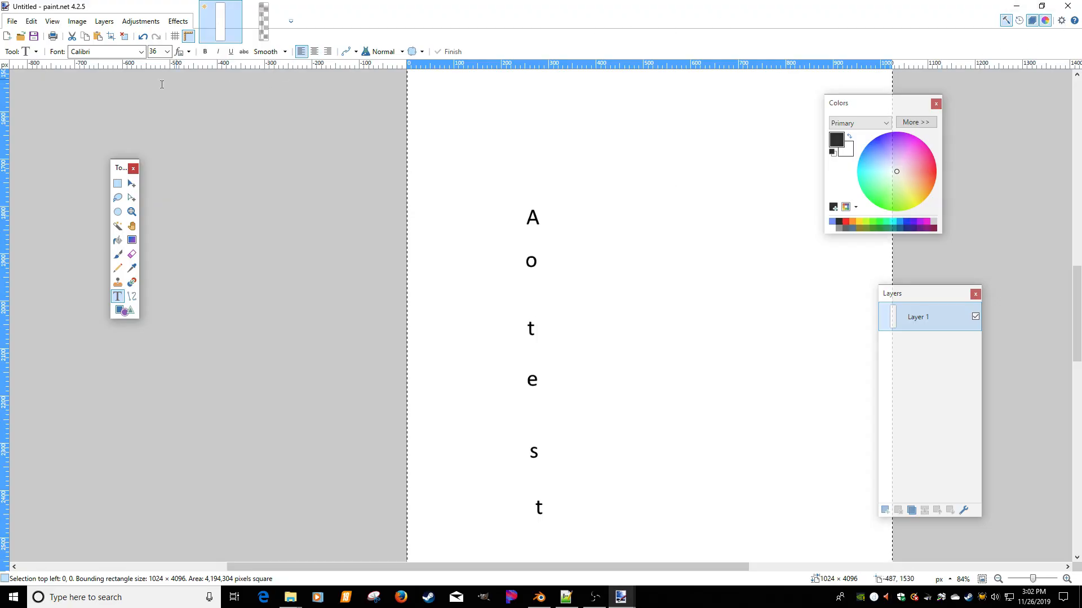
pyautogui.click(7, 36)
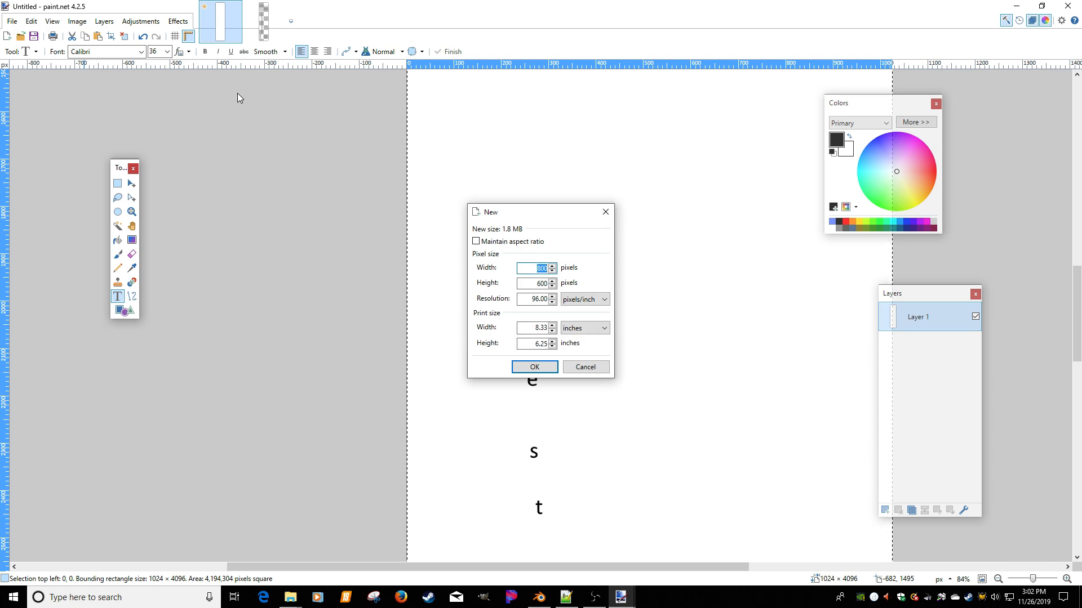
pyautogui.write('16')
pyautogui.press('Tab')
pyautogui.write('16')
pyautogui.press('Return')
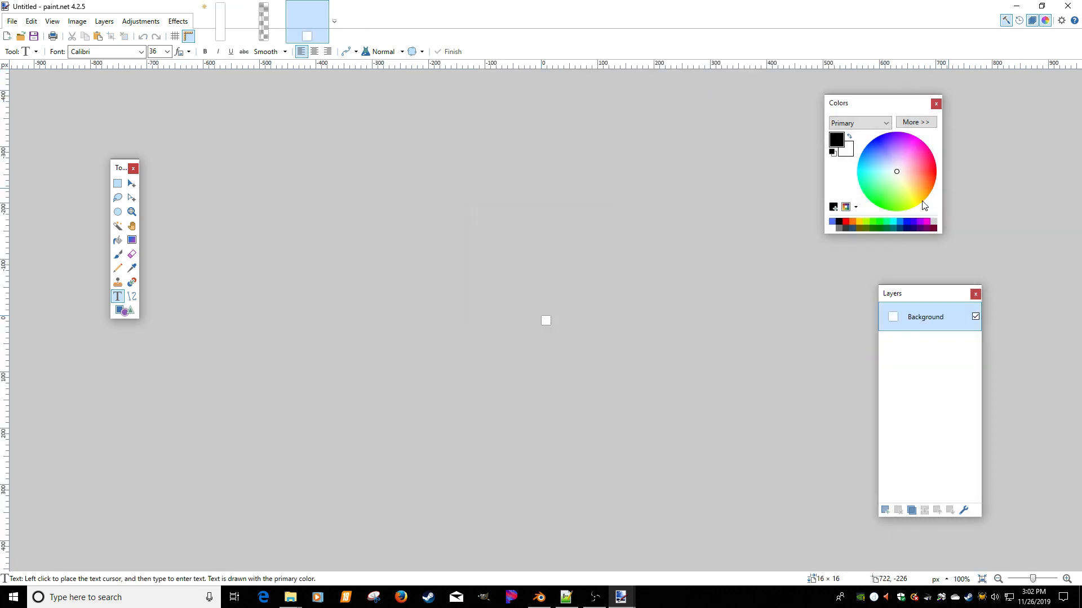
# Choose orange (FF6E21) as the primary color and fill the whole image with it
pyautogui.moveTo(902, 173); pyautogui.dragTo(930, 185)
pyautogui.click(117, 243)
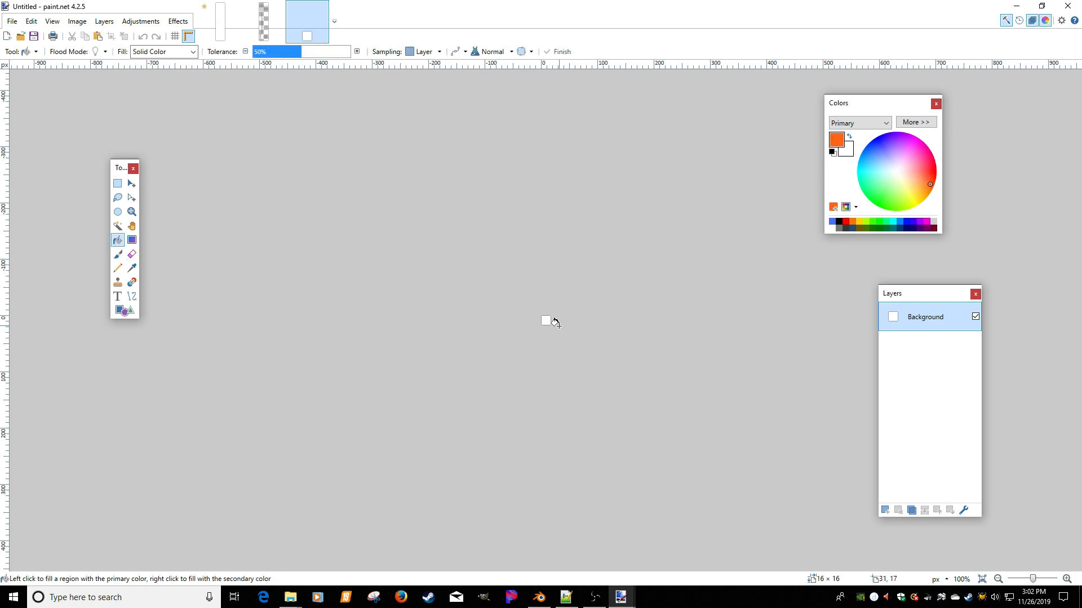
pyautogui.click(546, 320)
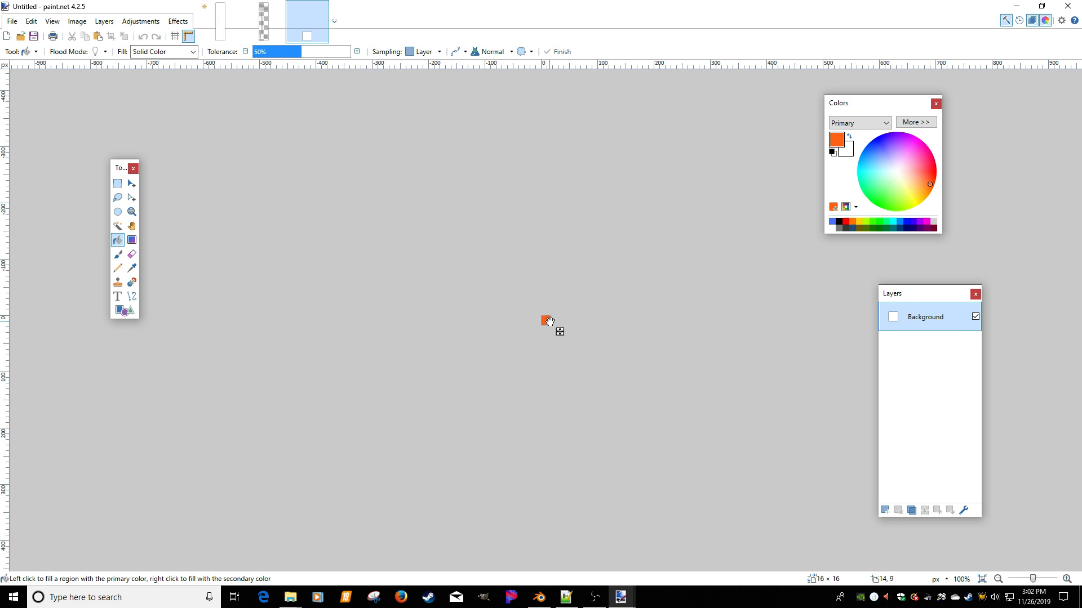
# Save the orange image as colorOrange in DirectDraw Surface (DDS) format in the bgaWall folder, using the BC1 (Linear, DXT1) settings with mip maps
pyautogui.click(11, 20)
pyautogui.click(75, 128)
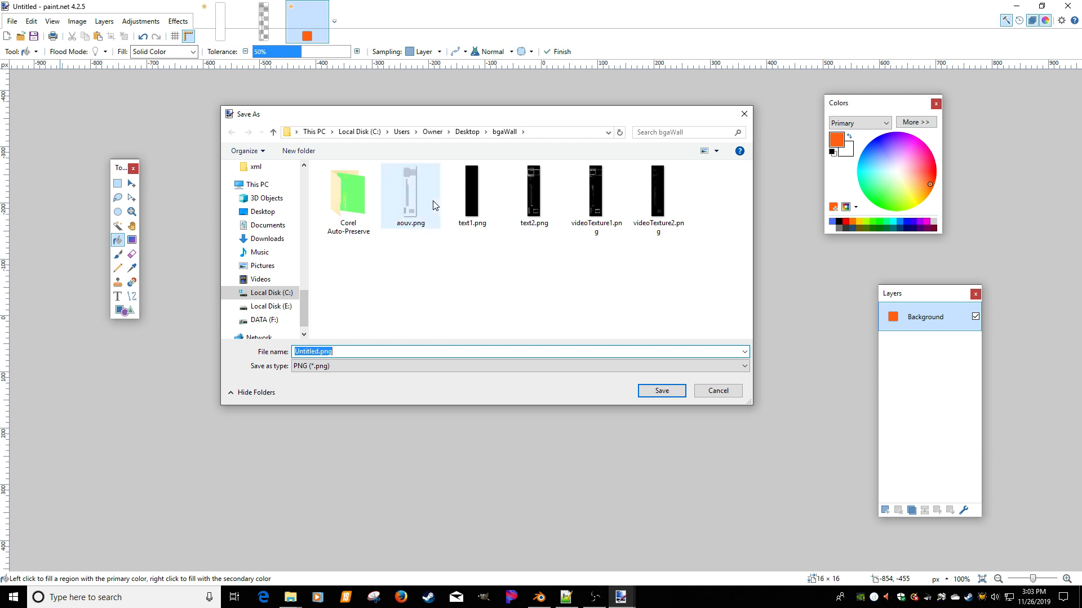
pyautogui.click(388, 367)
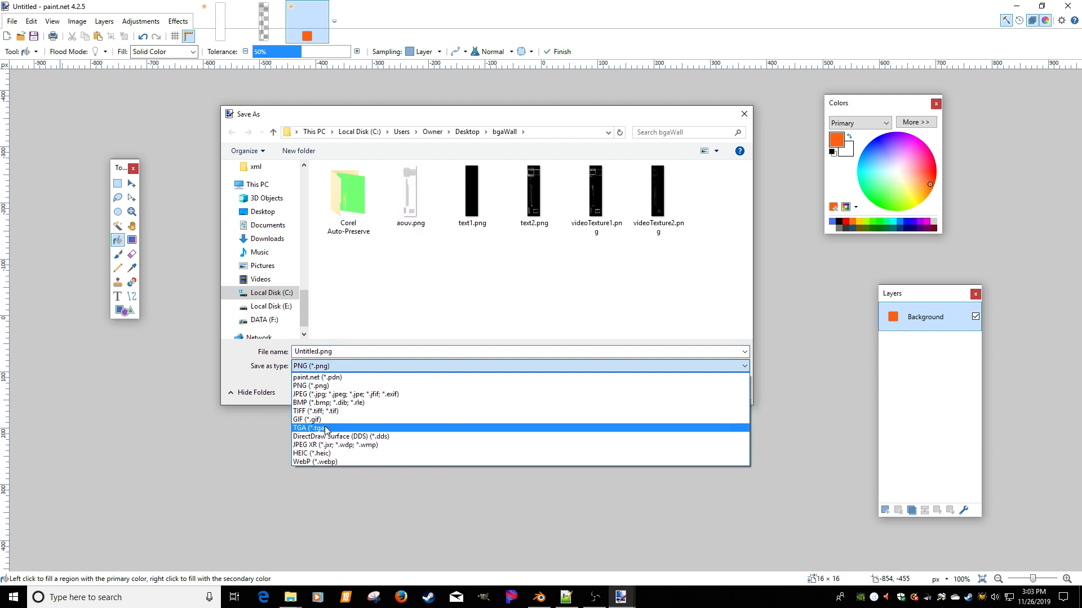
pyautogui.click(395, 441)
pyautogui.click(389, 351)
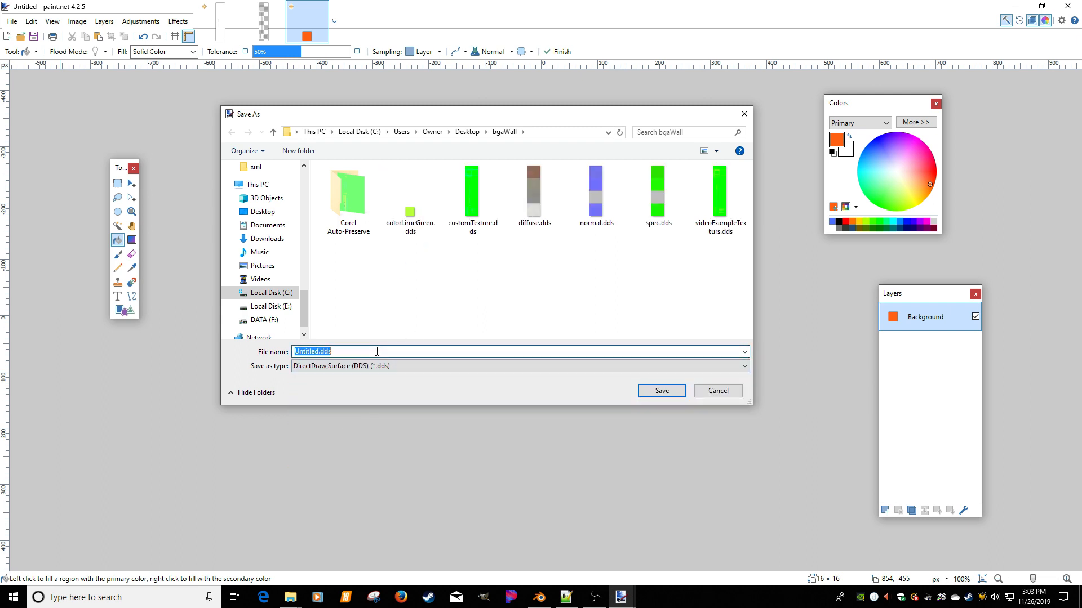
pyautogui.write('col')
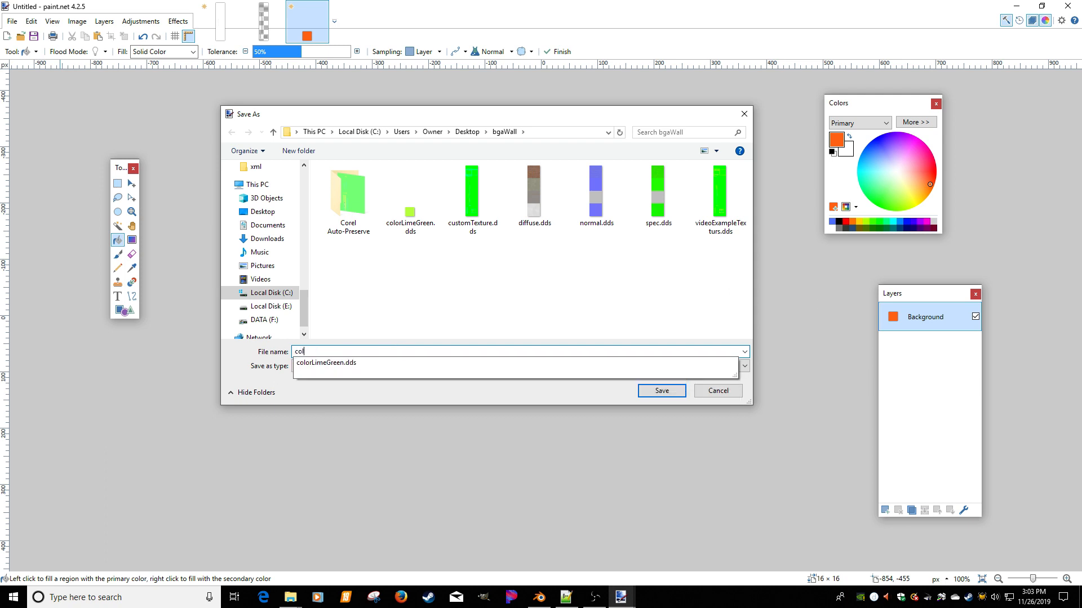
pyautogui.write('orOrange')
pyautogui.press('Return')
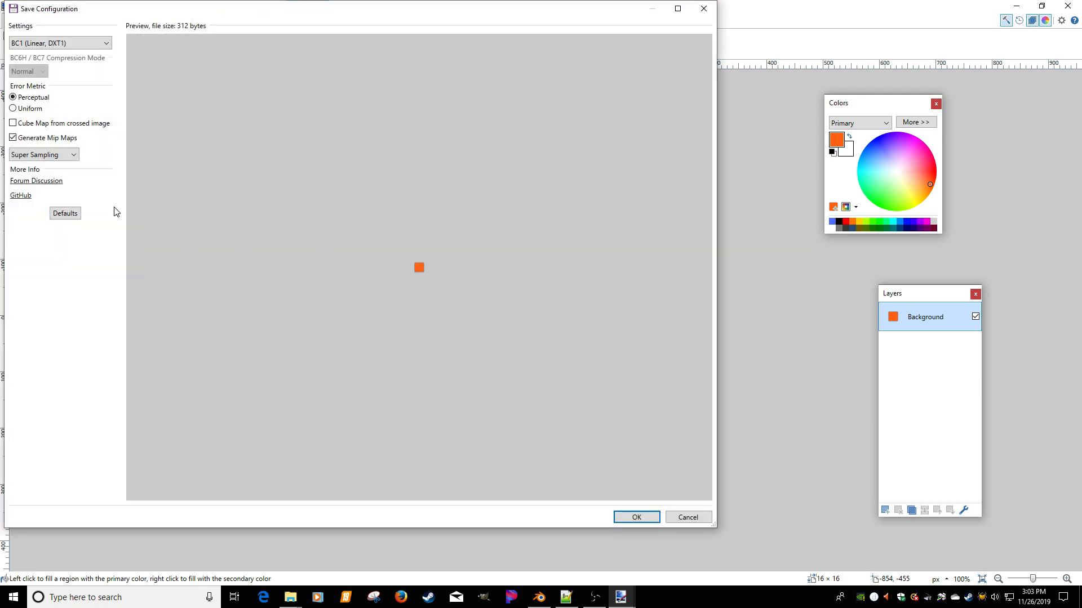
pyautogui.click(649, 517)
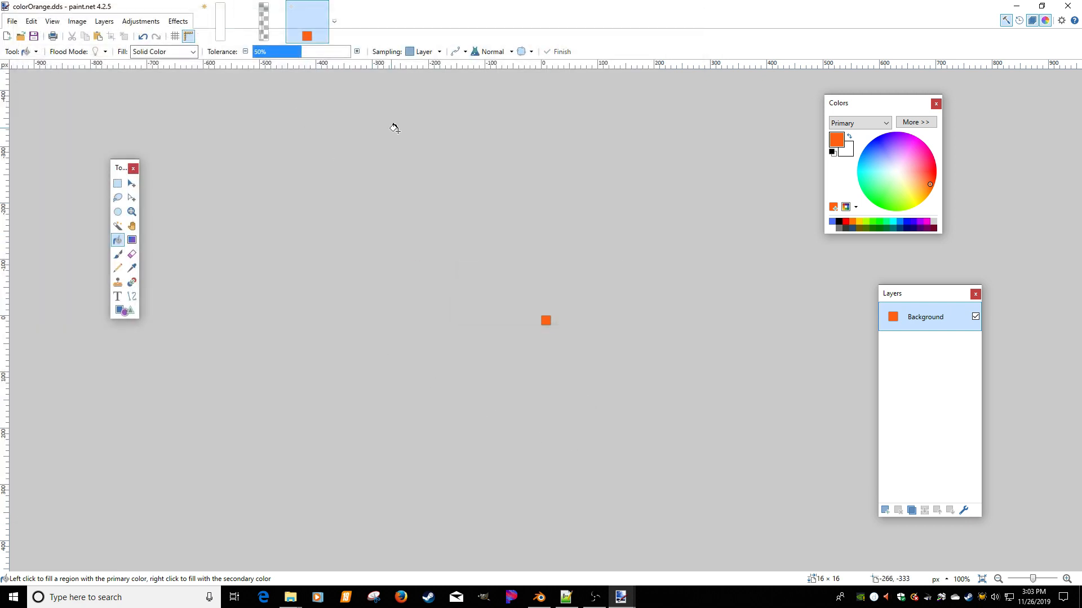
# Darken and desaturate the primary color to brown (AD6741) and fill the image with it
pyautogui.click(915, 122)
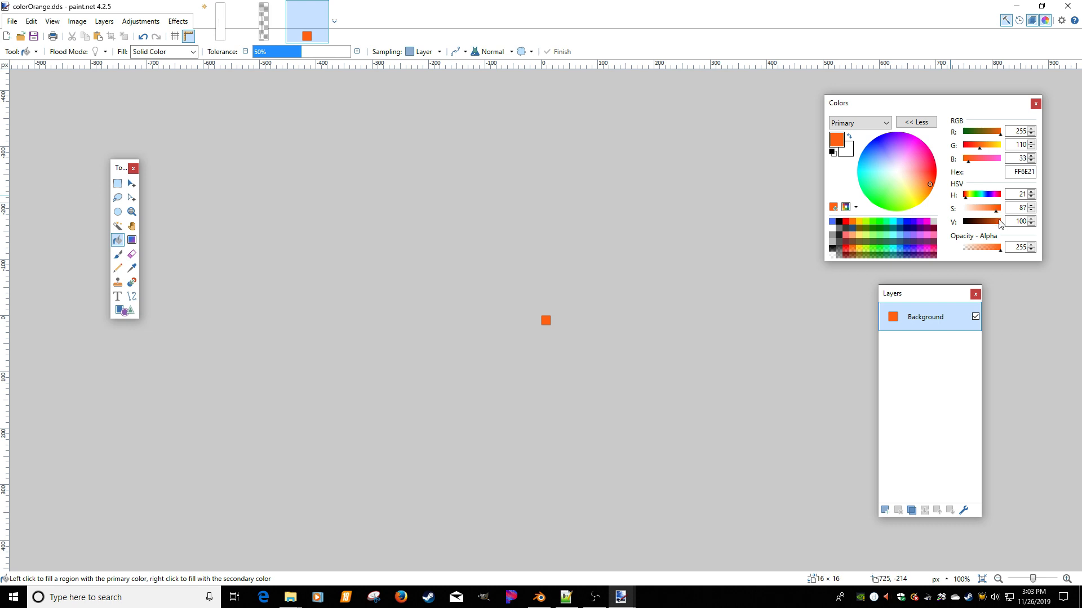
pyautogui.moveTo(1001, 224)
pyautogui.mouseDown()
pyautogui.moveTo(990, 230)
pyautogui.moveTo(987, 212)
pyautogui.mouseUp()
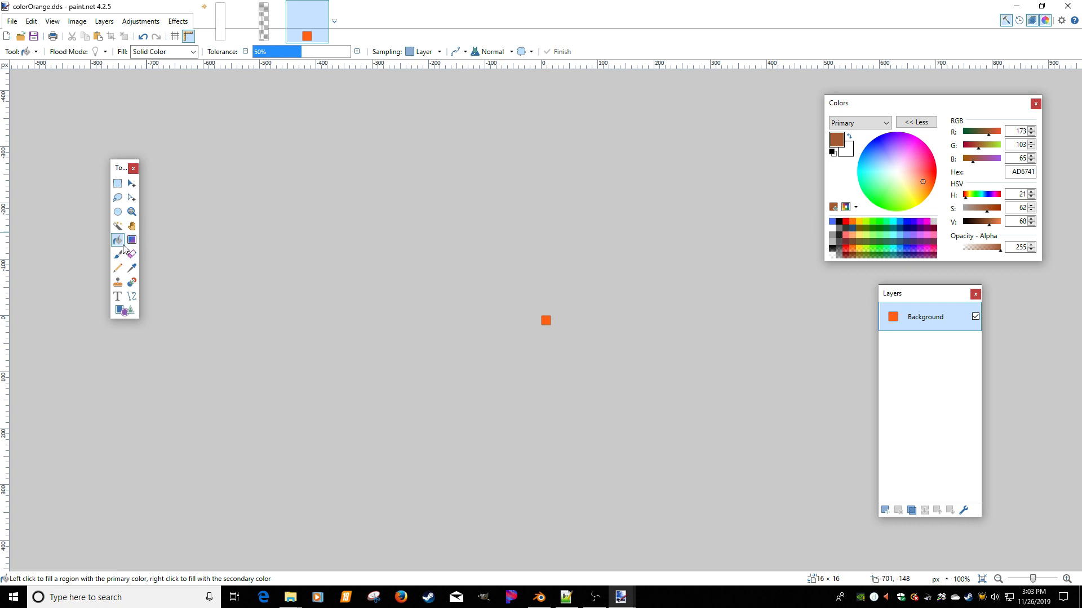
pyautogui.click(545, 320)
# Save the brown image as a new DDS file named colorTank.dds with the same compression settings
pyautogui.click(13, 23)
pyautogui.click(15, 122)
pyautogui.click(310, 352)
pyautogui.moveTo(327, 357); pyautogui.dragTo(387, 365)
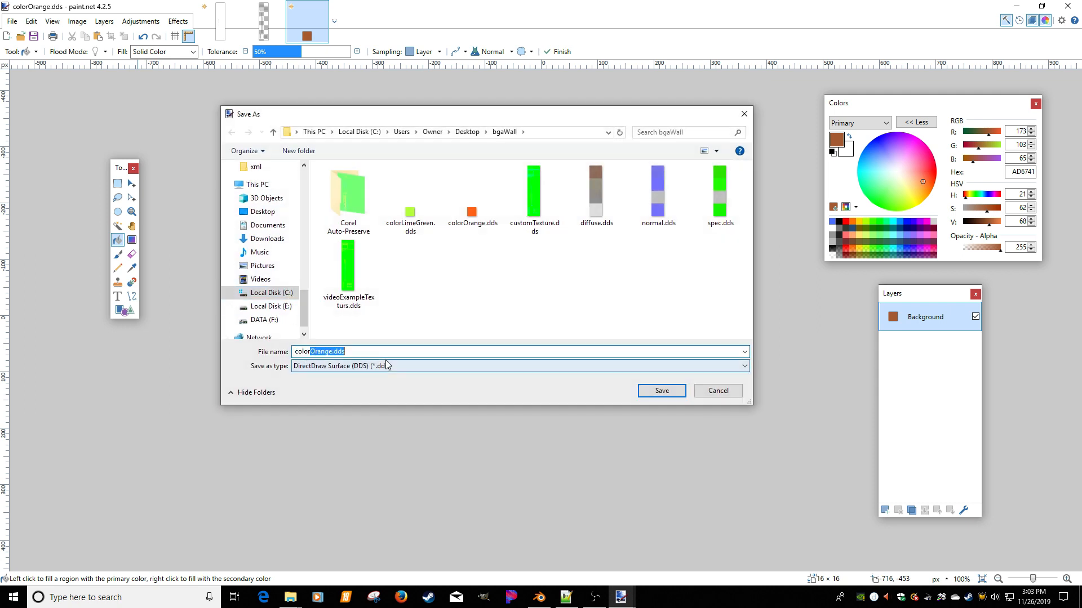
pyautogui.write('tan')
pyautogui.press('BackSpace')
pyautogui.write('TAk')
pyautogui.press('Return')
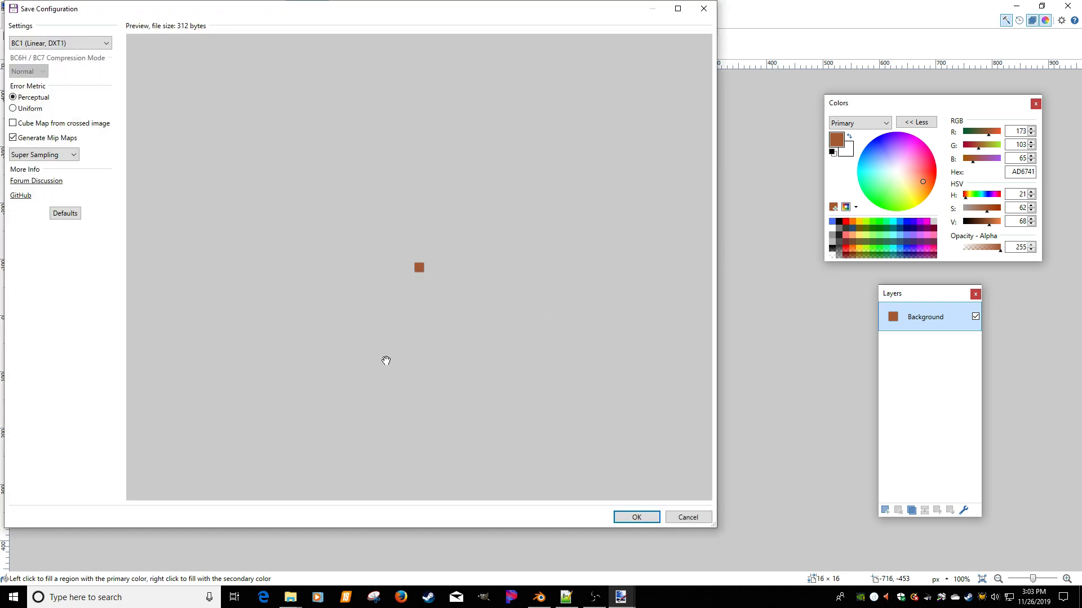
pyautogui.press('Return')
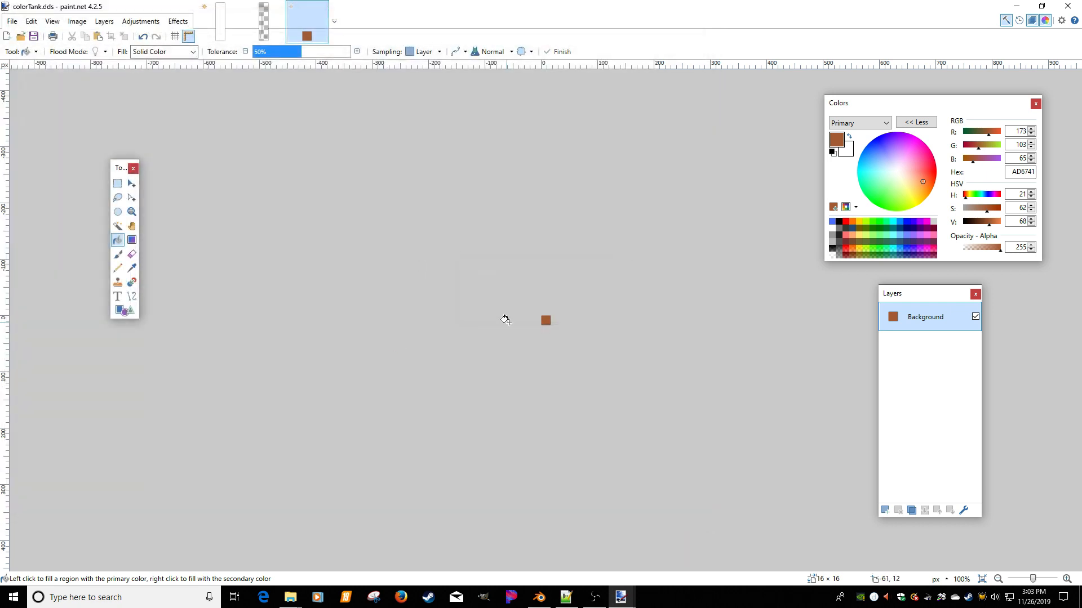
# Fill the image with dark grey (42473F) and save it as a new DDS file named colorGrety
pyautogui.click(844, 228)
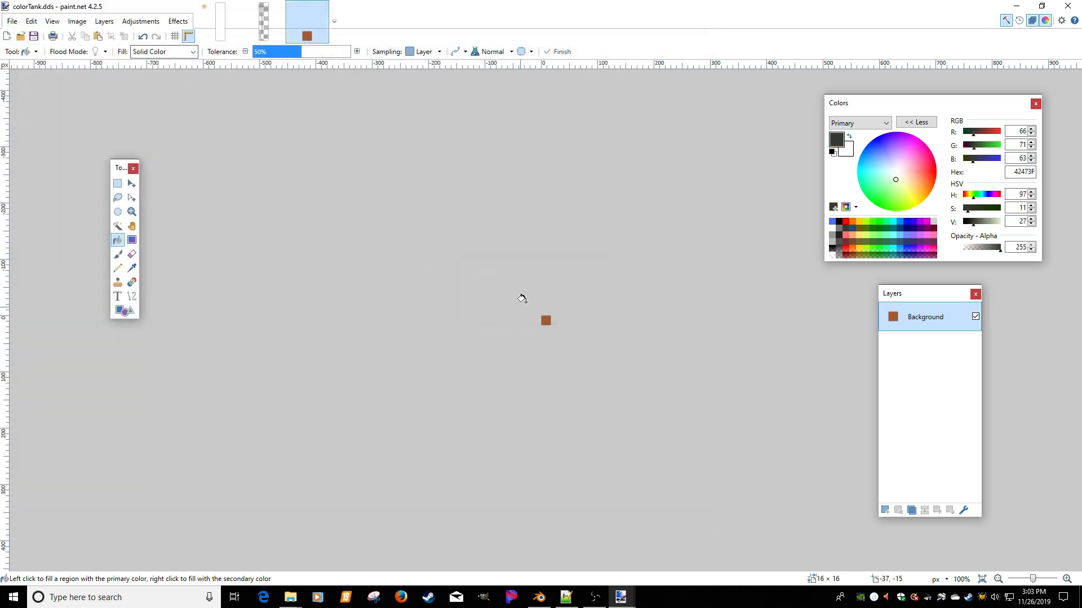
pyautogui.click(544, 321)
pyautogui.click(11, 21)
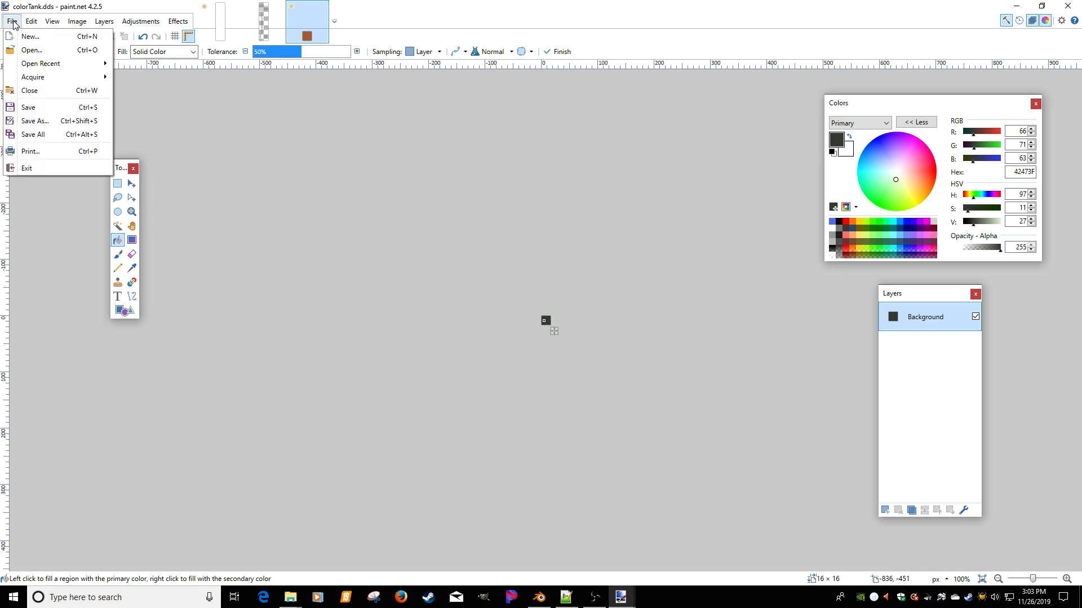
pyautogui.click(45, 121)
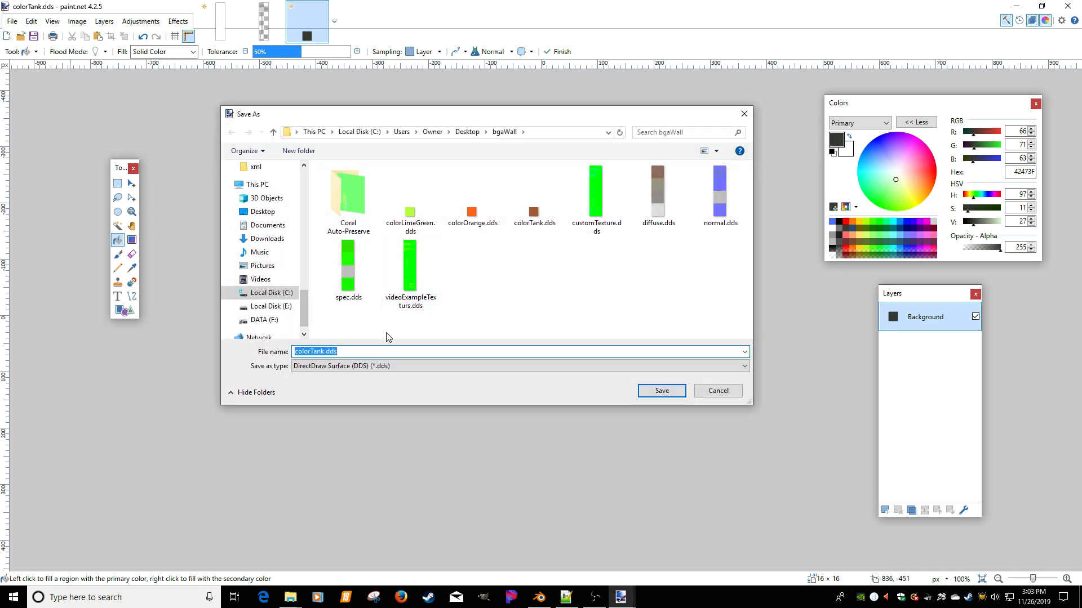
pyautogui.write('color')
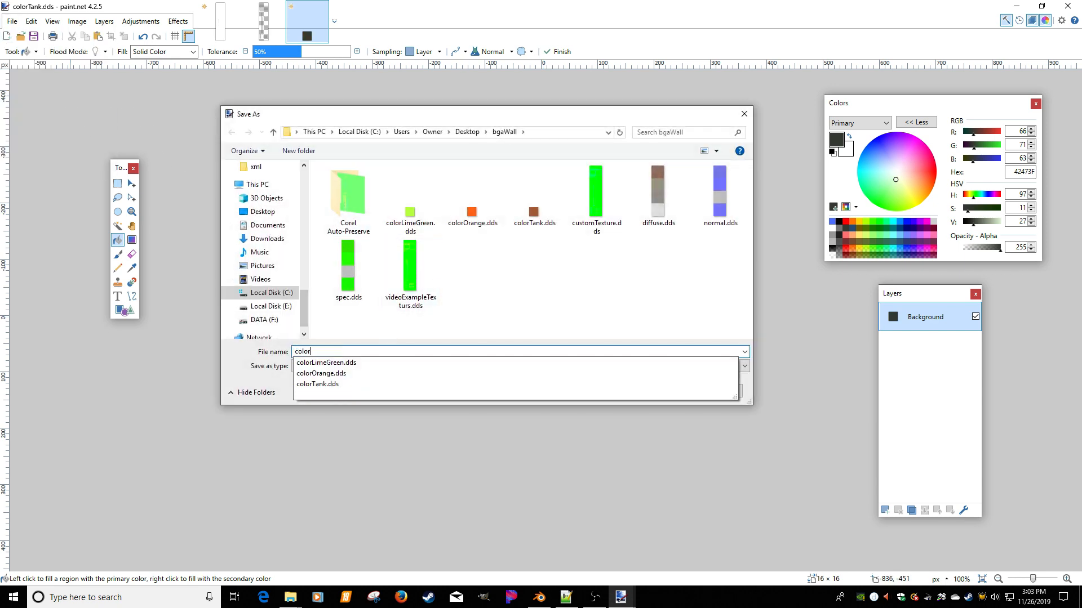
pyautogui.write('Grety')
pyautogui.press('Return')
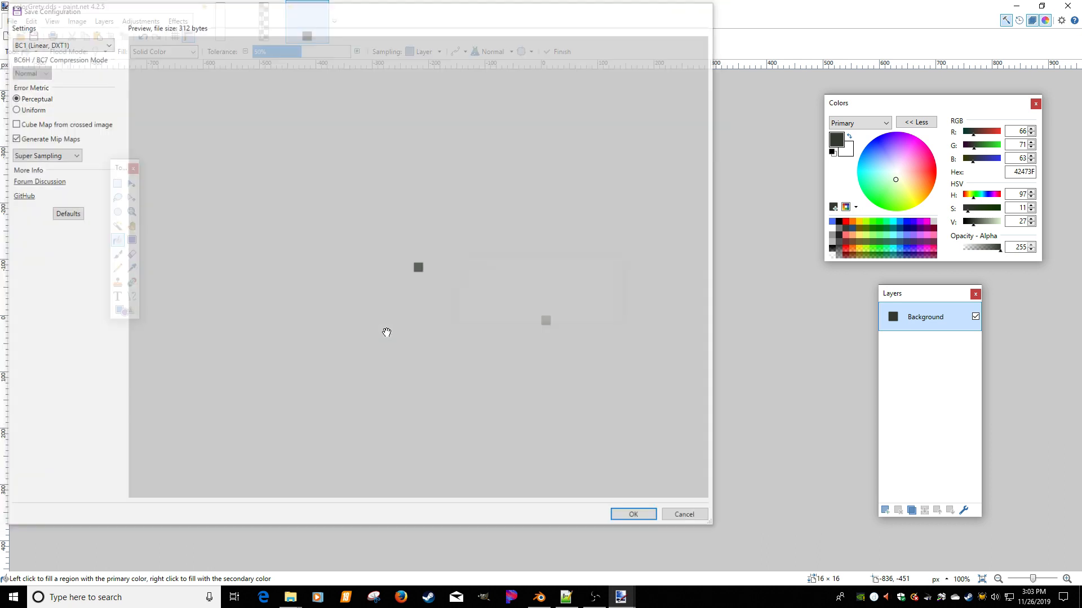
pyautogui.press('Return')
# Close paint.net discarding the unsaved images, and open videoExampleMultiMaterial.i3d from the bgaWall folder in GIANTS Editor 8.1.0
pyautogui.click(1068, 5)
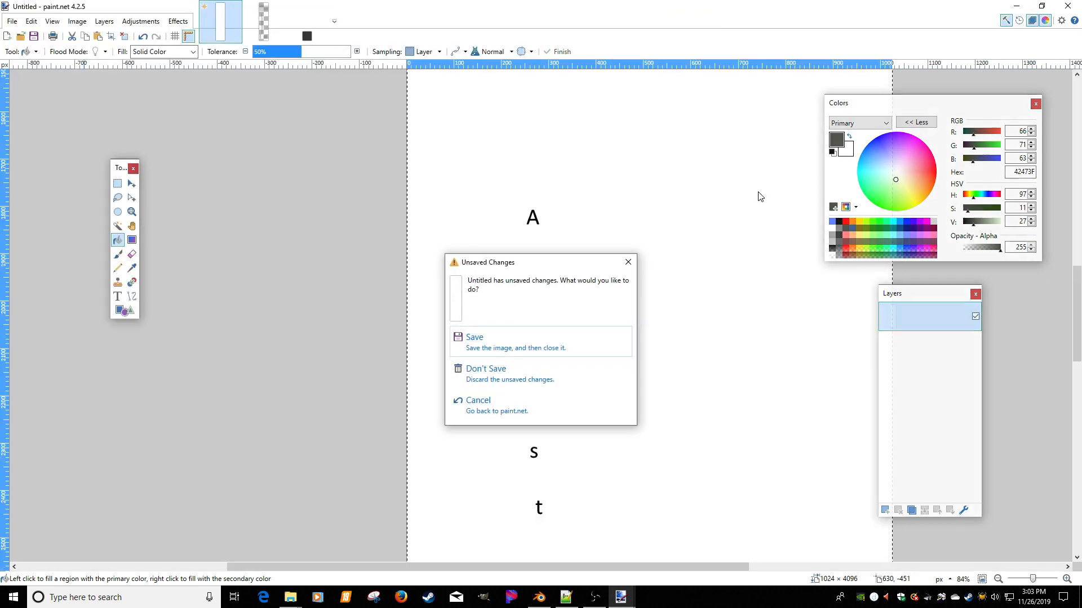
pyautogui.click(566, 377)
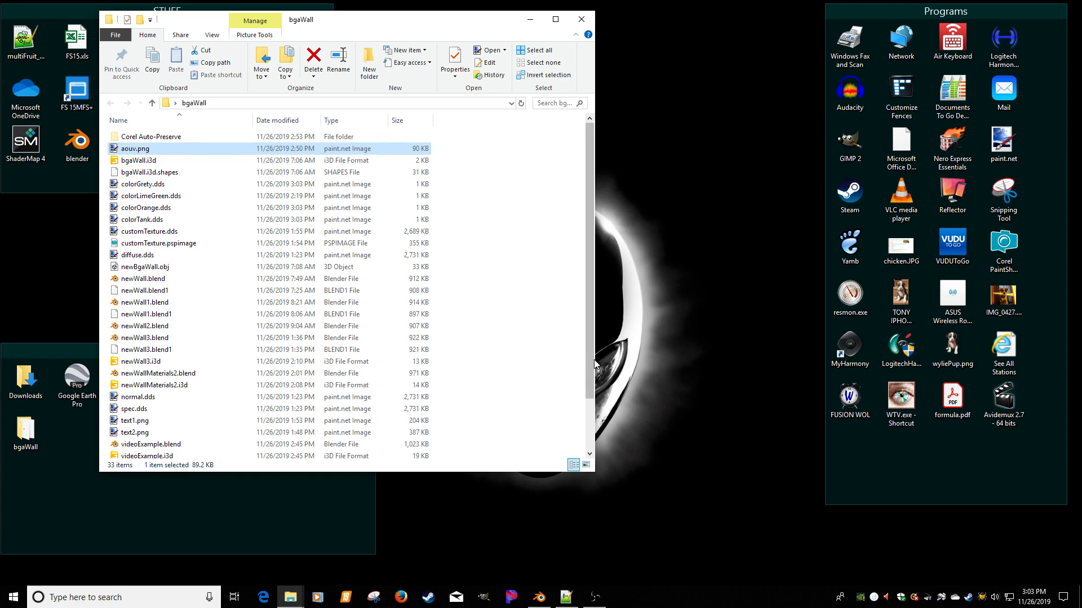
pyautogui.click(169, 350)
pyautogui.scroll(-2, 194, 374)
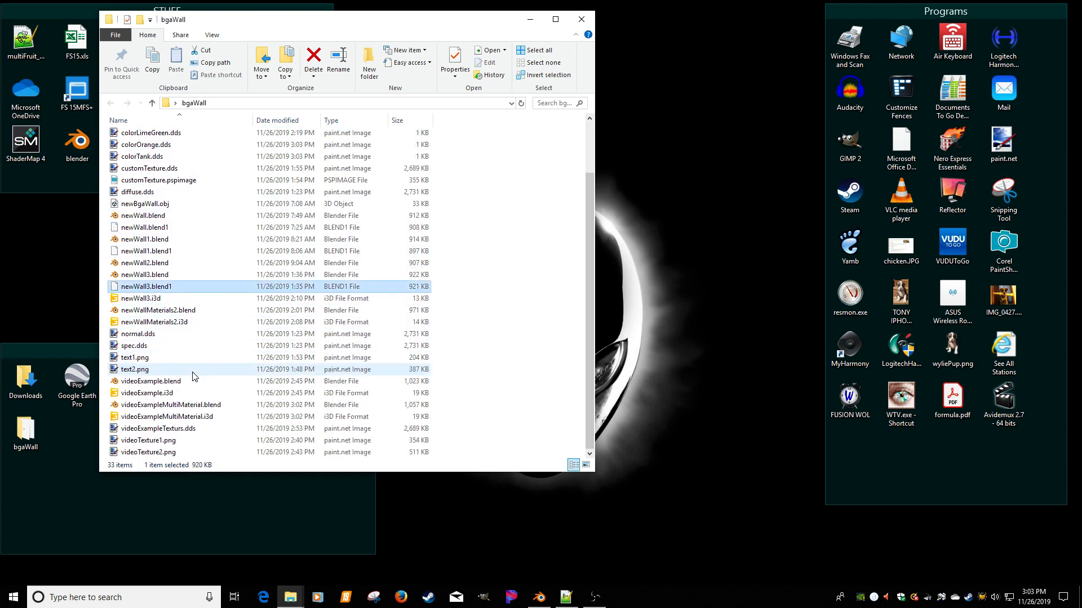
pyautogui.click(179, 418)
pyautogui.doubleClick(180, 419)
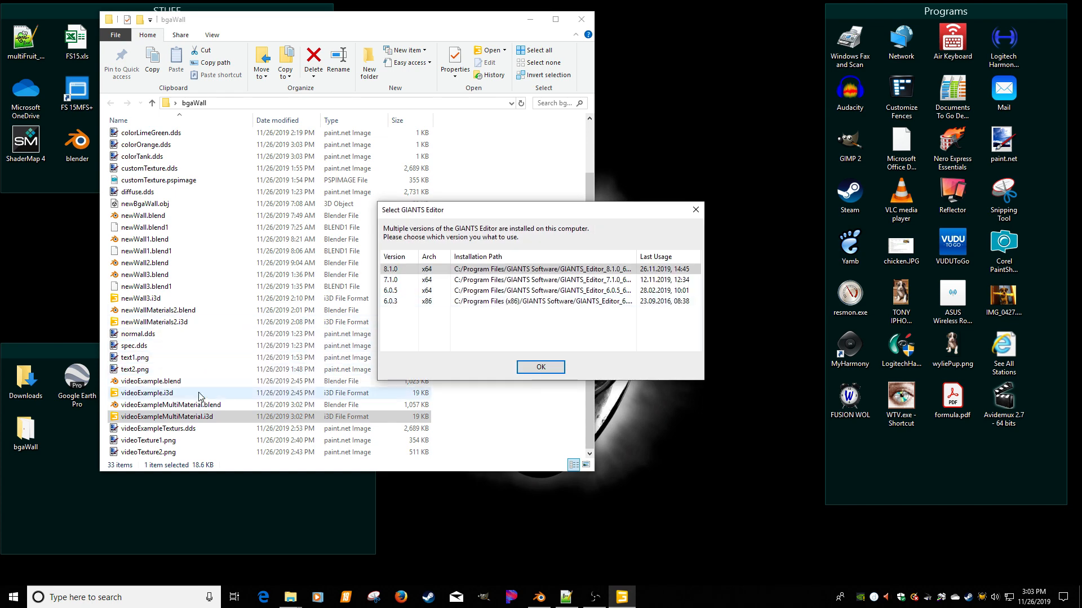
pyautogui.doubleClick(404, 270)
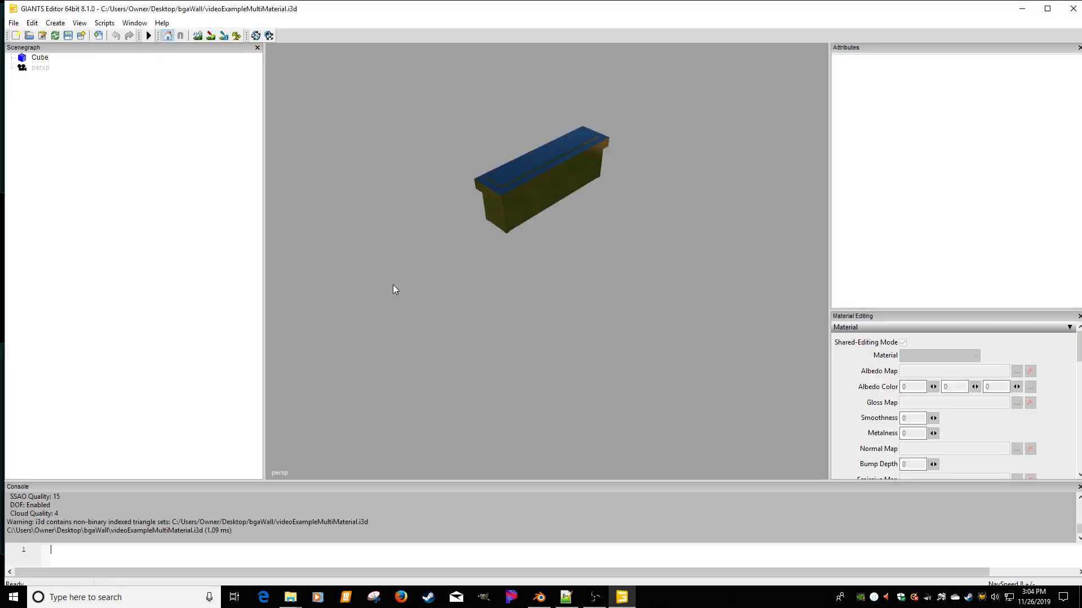
# Select the Cube in the scenegraph and check the names of the materials assigned to it
pyautogui.click(40, 58)
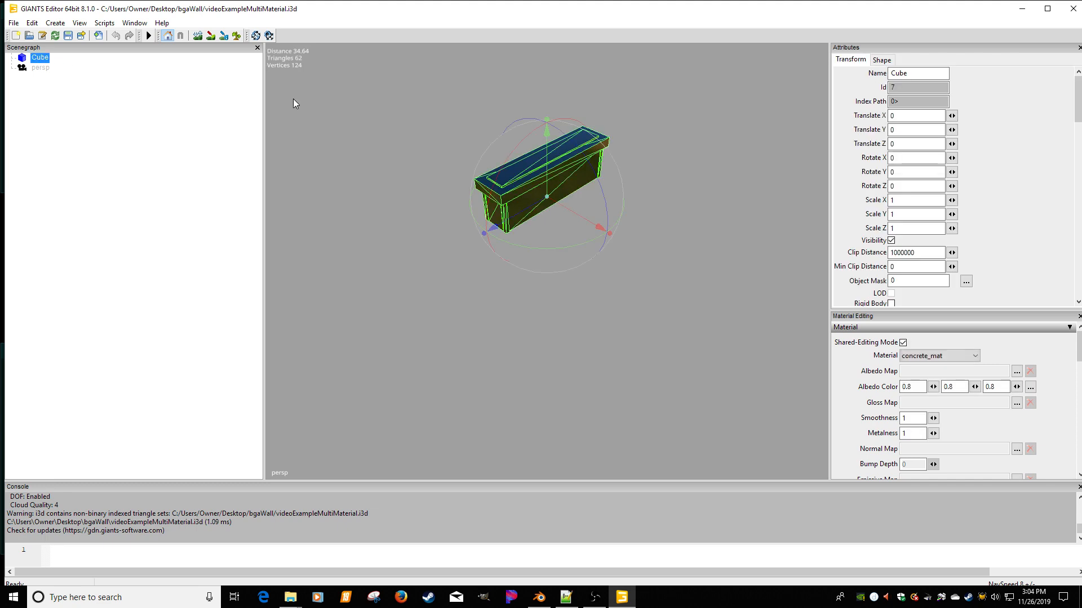
pyautogui.click(964, 357)
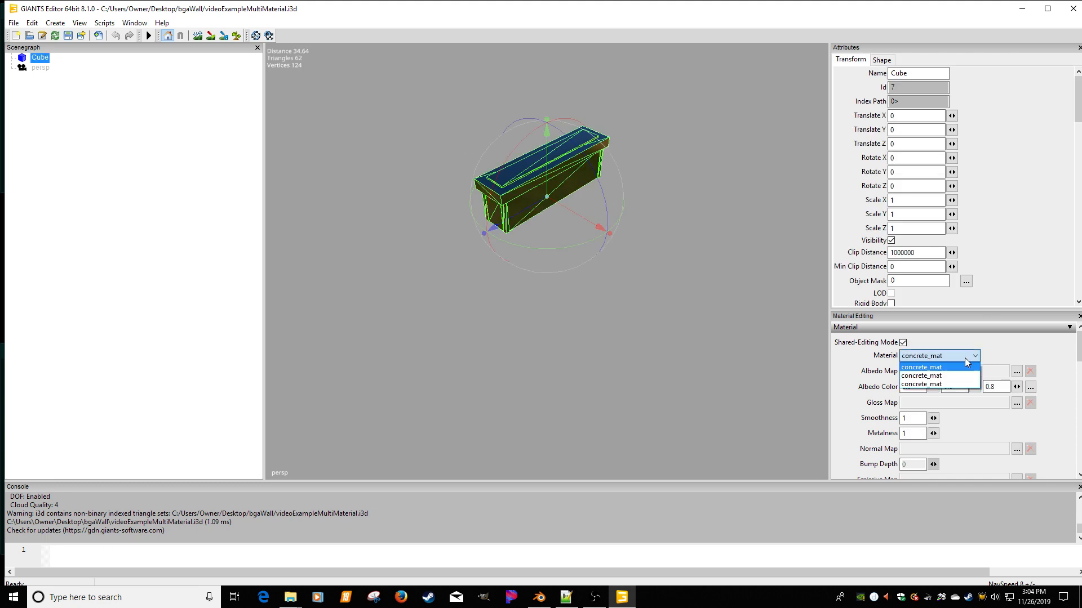
pyautogui.click(929, 377)
pyautogui.click(933, 357)
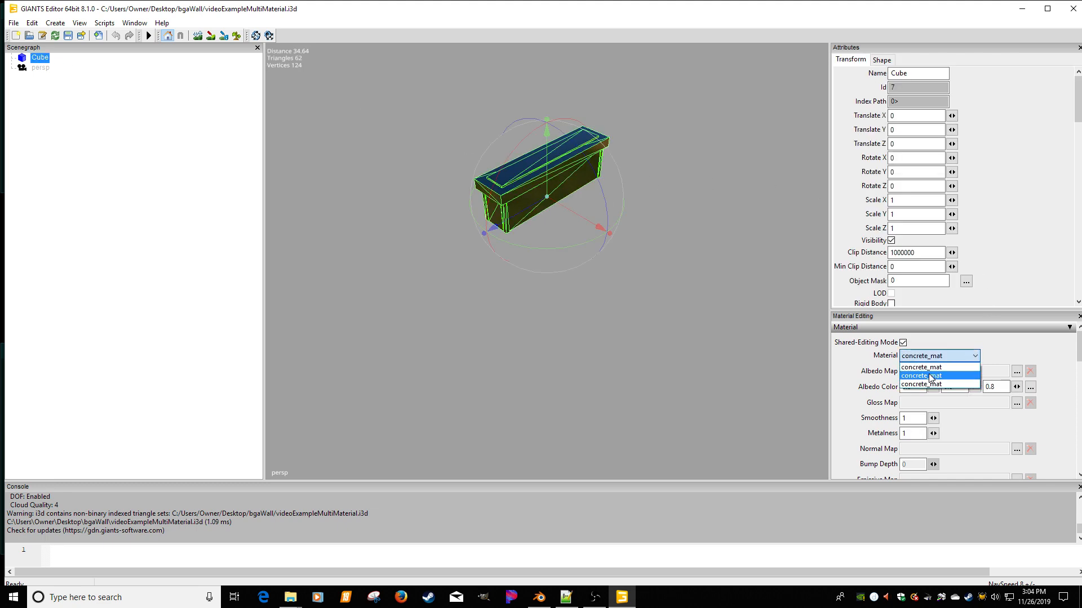
pyautogui.click(931, 376)
# Set the red albedo color component of the Cube's second material entry to 1
pyautogui.moveTo(919, 387); pyautogui.dragTo(875, 381)
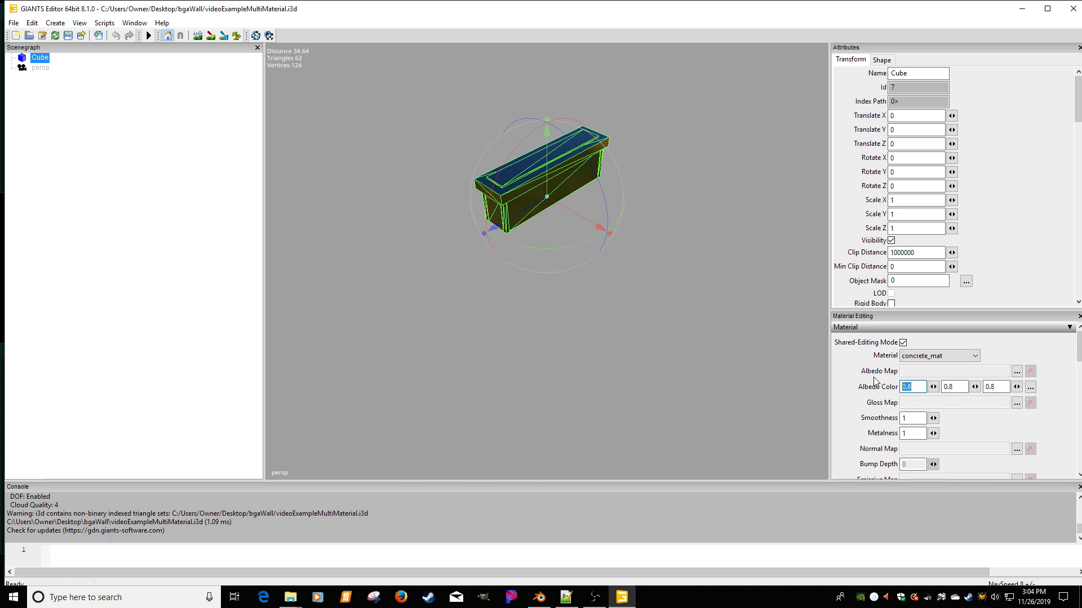
pyautogui.write('1')
pyautogui.click(953, 385)
# Compare the Cube's remaining material entries, and close the GIANTS Editor without saving the changes
pyautogui.click(937, 358)
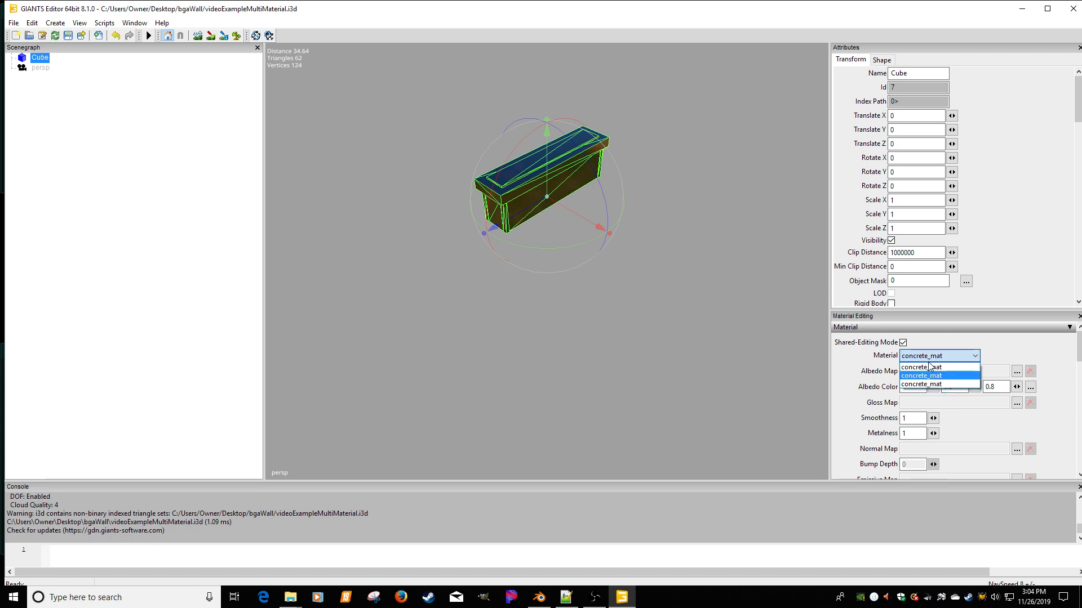
pyautogui.click(929, 368)
pyautogui.click(929, 360)
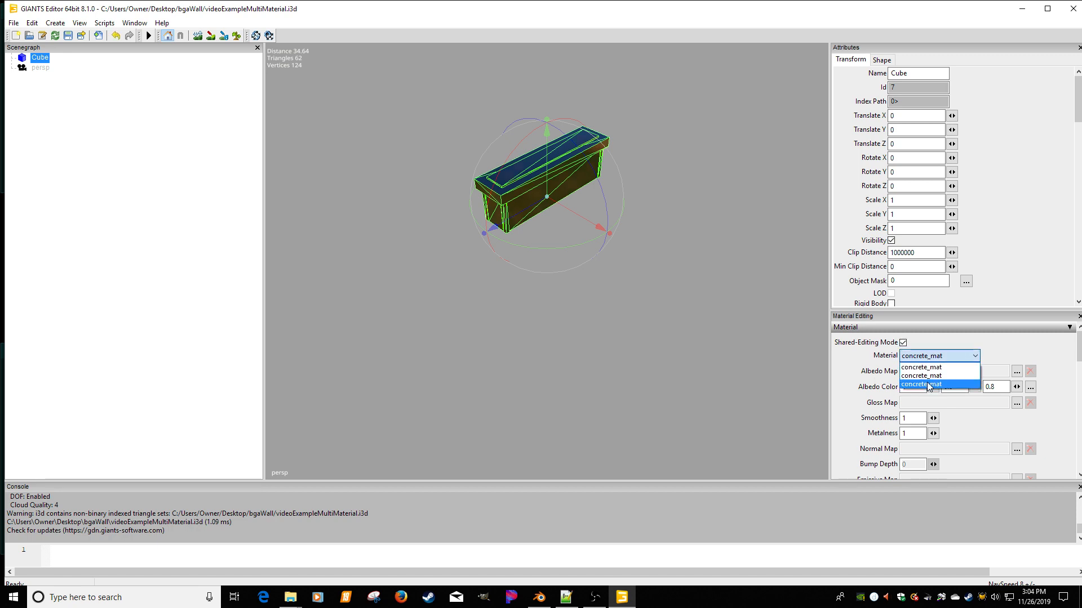
pyautogui.click(925, 369)
pyautogui.click(1073, 8)
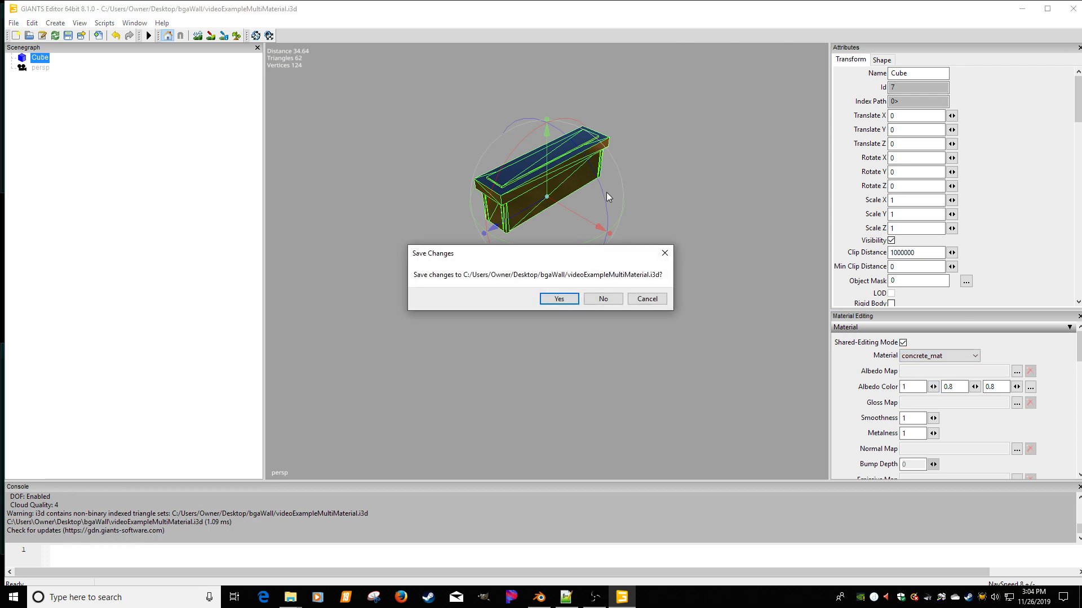
pyautogui.click(605, 299)
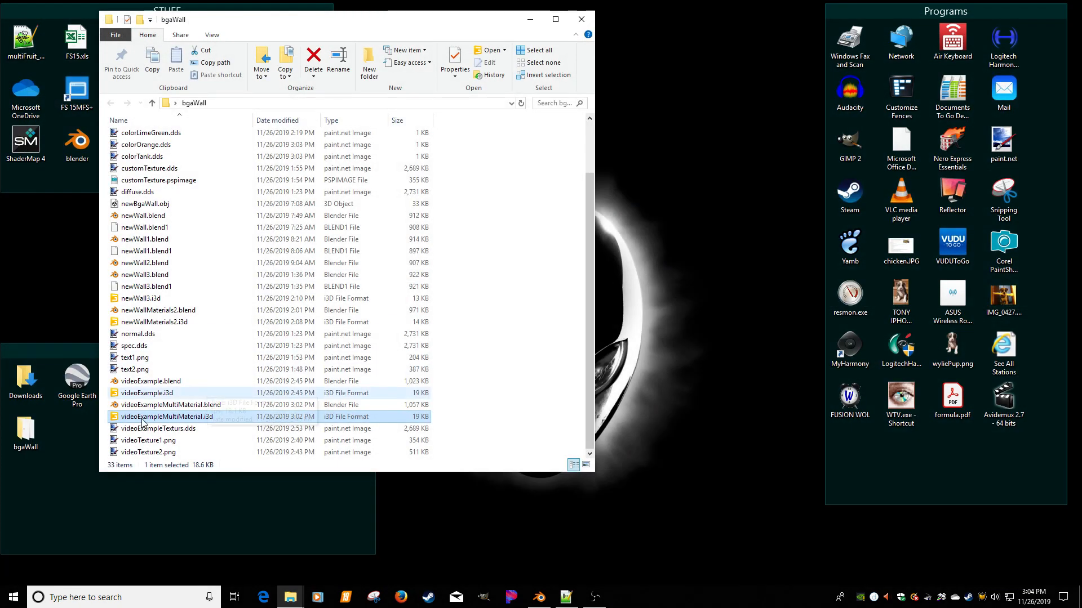
# Open videoExampleMultiMaterial.i3d from the bgaWall folder in Notepad++
pyautogui.moveTo(350, 23); pyautogui.dragTo(484, 35)
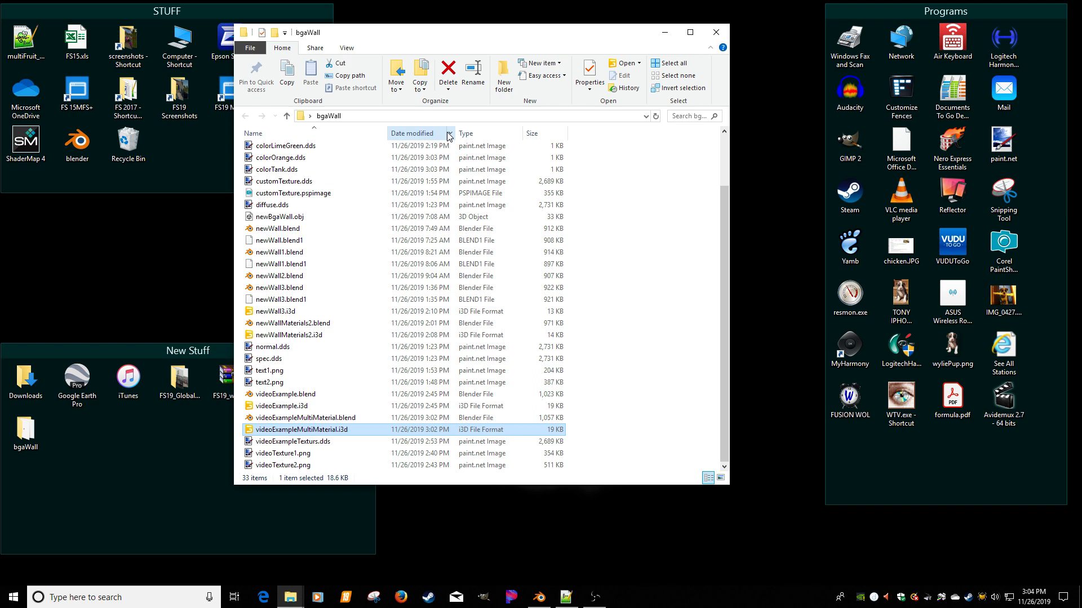
pyautogui.click(272, 445)
pyautogui.click(270, 432)
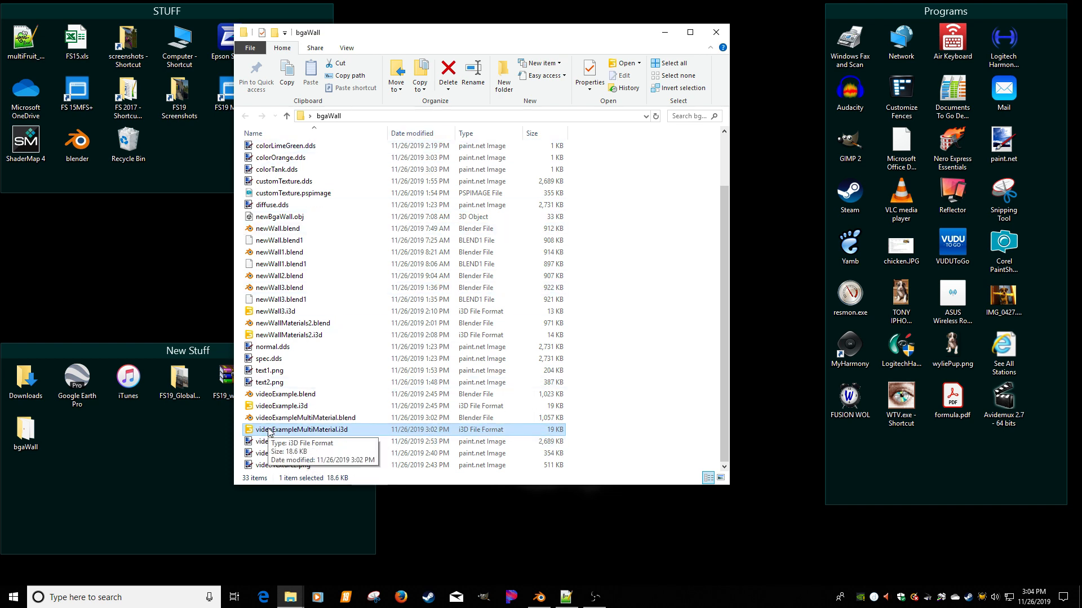
pyautogui.rightClick(269, 432)
pyautogui.click(318, 168)
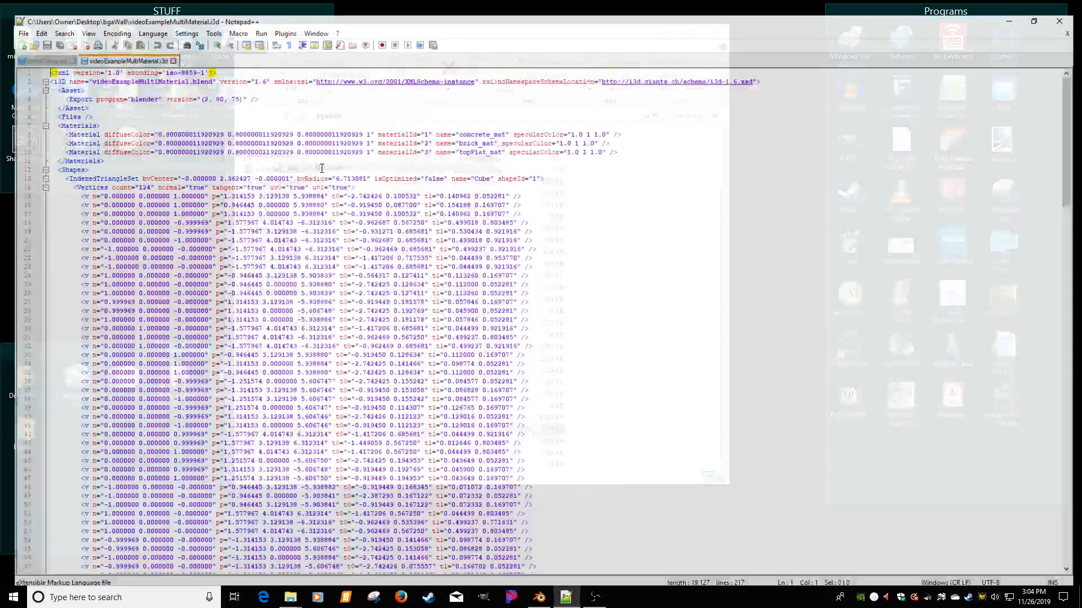
# Set the first diffuseColor component to 0.1 for brick_mat and to 0.2 for the material with materialId 3
pyautogui.doubleClick(169, 130)
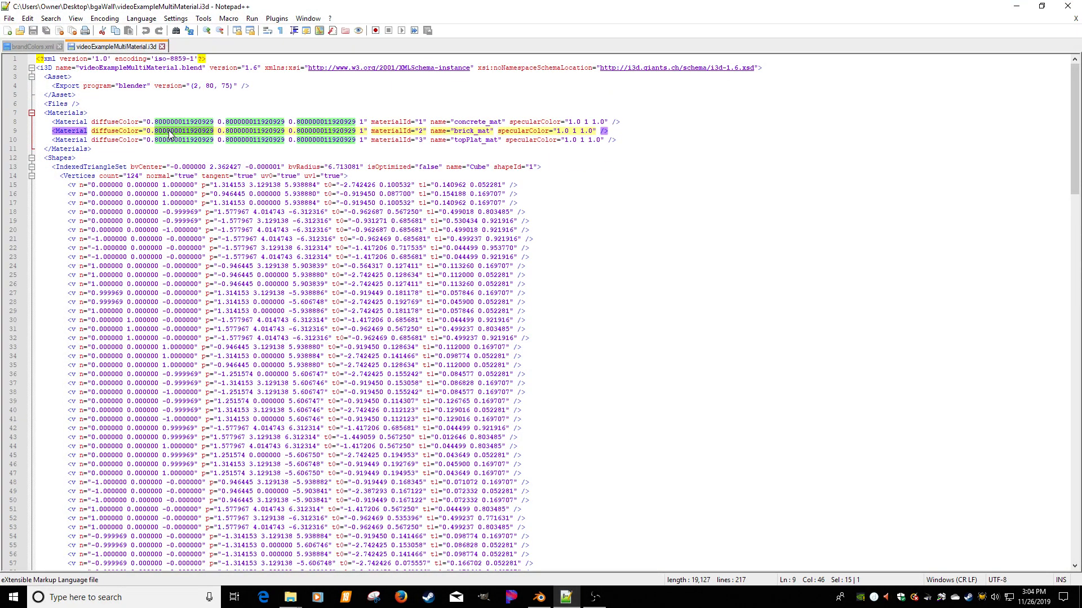
pyautogui.write('1')
pyautogui.doubleClick(170, 140)
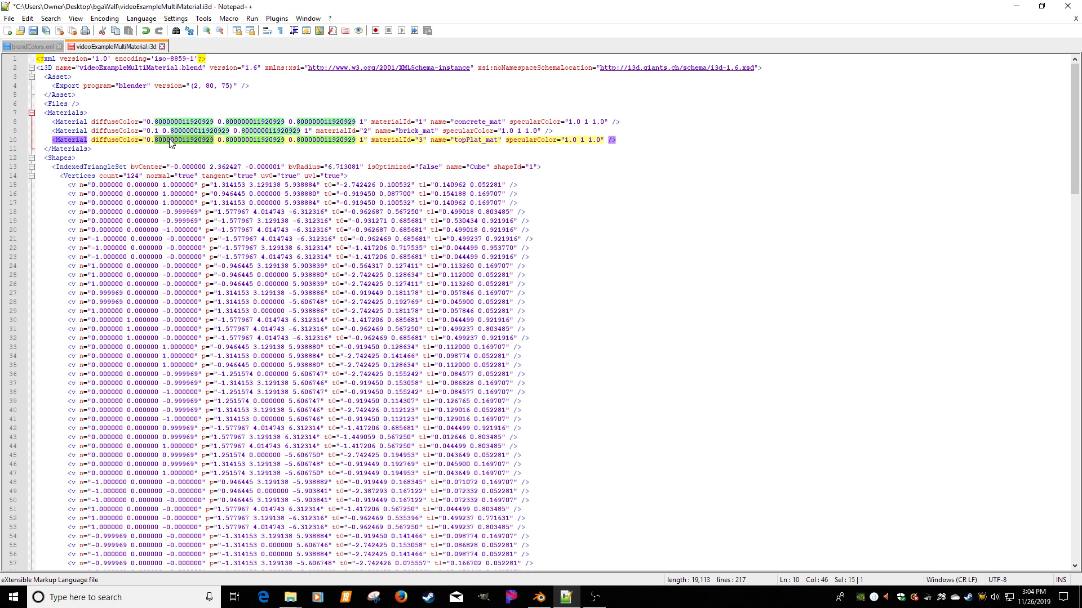
pyautogui.write('2')
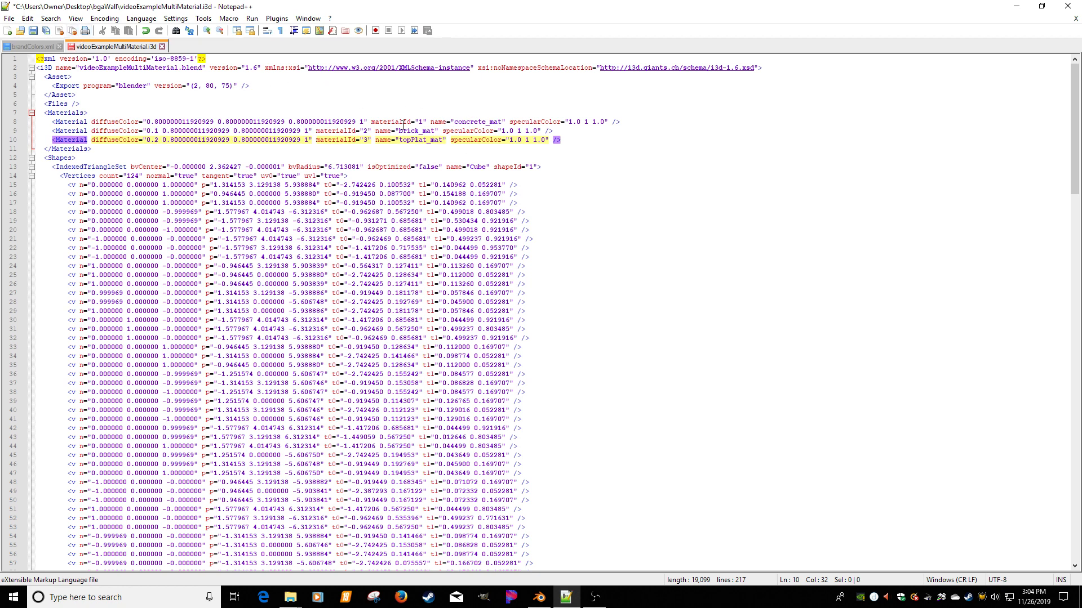
# Correct the material name topPlat_mat to topPlate_mat, save the I3D file and minimize the text editor
pyautogui.write('e')
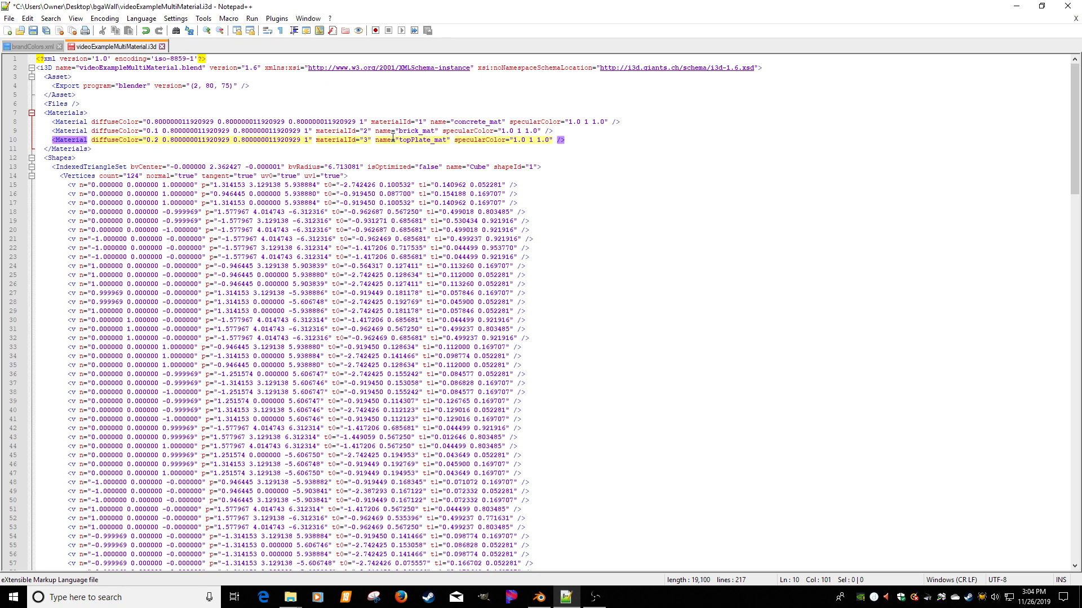
pyautogui.click(34, 30)
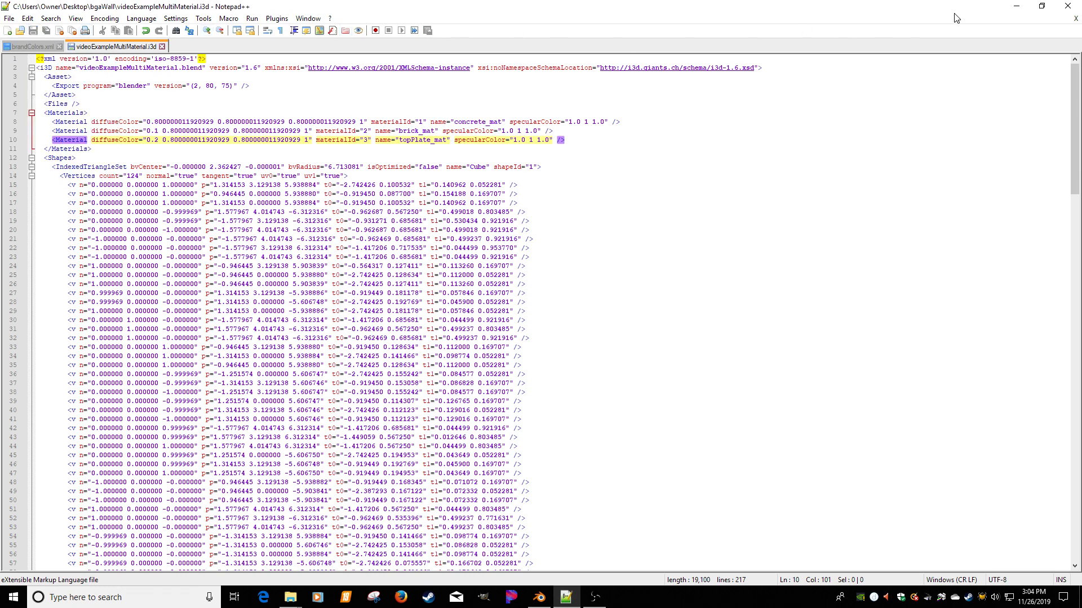
pyautogui.click(1075, 19)
pyautogui.click(1016, 6)
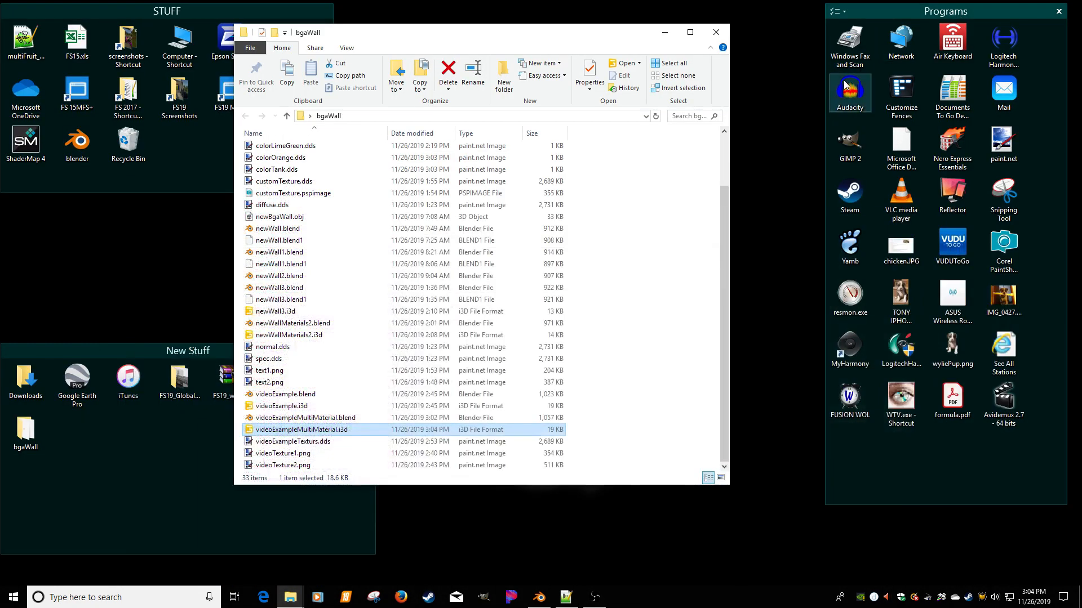
# Open videoExampleMultiMaterial.i3d in GIANTS Editor 8.1.0 and select the Cube in the scenegraph
pyautogui.doubleClick(315, 429)
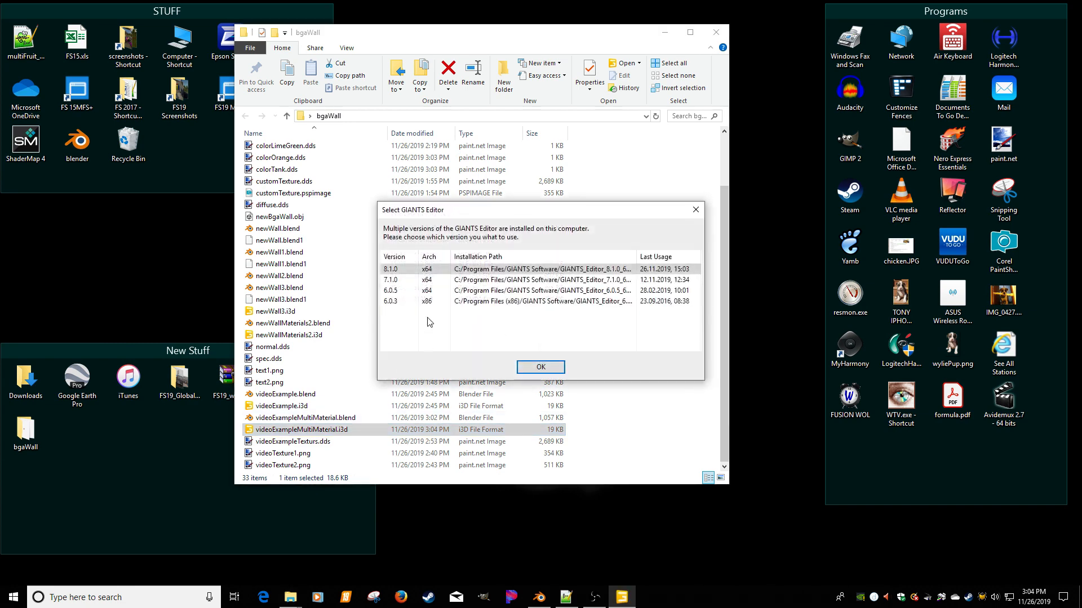
pyautogui.doubleClick(401, 269)
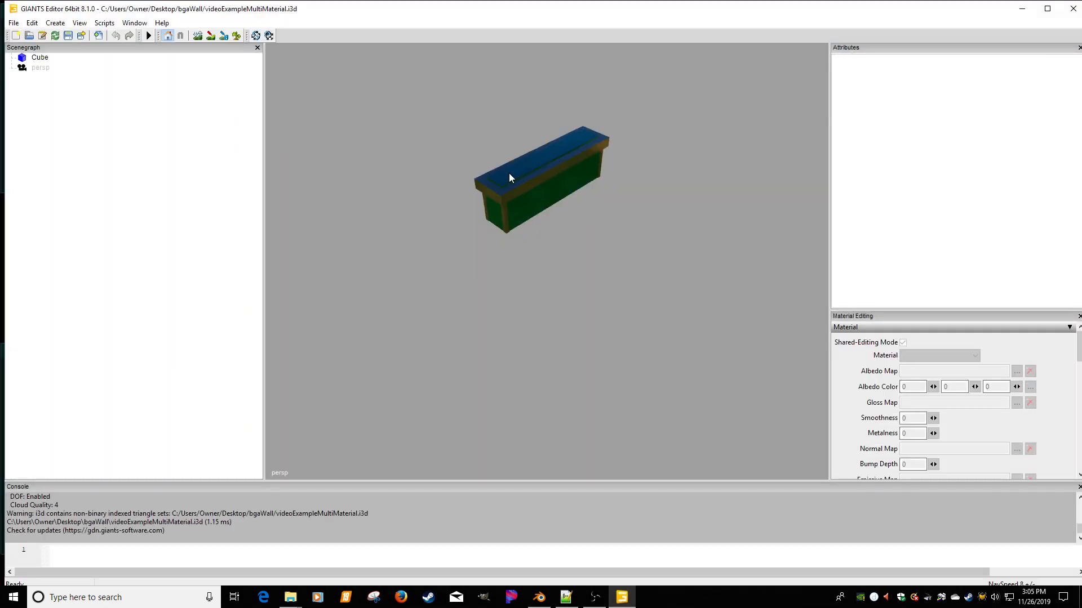
pyautogui.keyDown('alt'); pyautogui.moveTo(509, 173); pyautogui.dragTo(661, 164, button='right'); pyautogui.keyUp('alt')
pyautogui.keyDown('alt'); pyautogui.moveTo(661, 165); pyautogui.dragTo(642, 150); pyautogui.keyUp('alt')
pyautogui.click(40, 58)
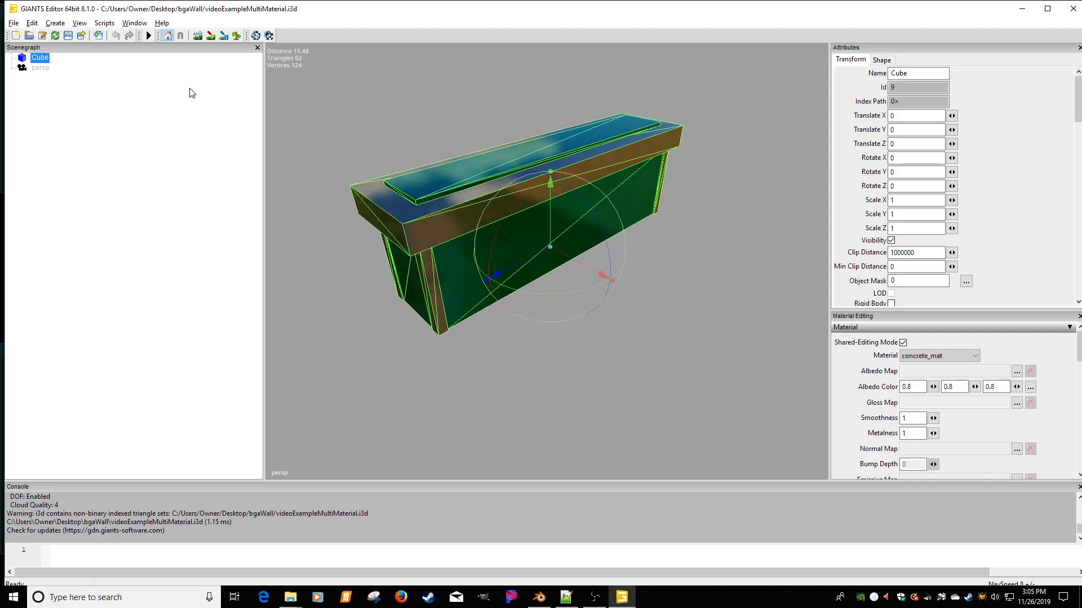
# Check each of the Cube's material entries in turn, ending with concrete_mat selected
pyautogui.click(975, 356)
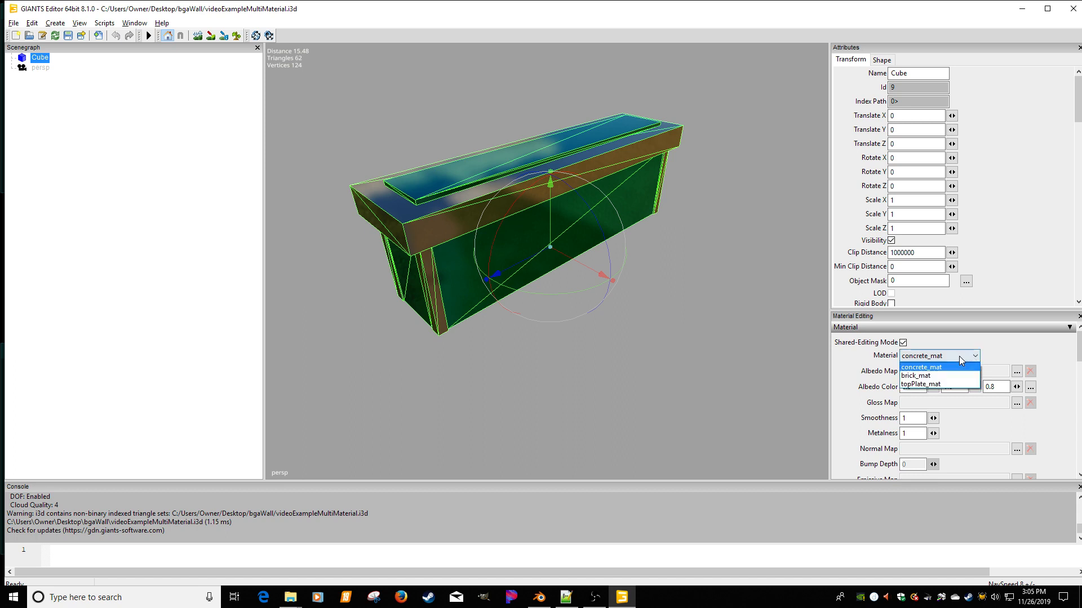
pyautogui.click(930, 364)
pyautogui.click(928, 359)
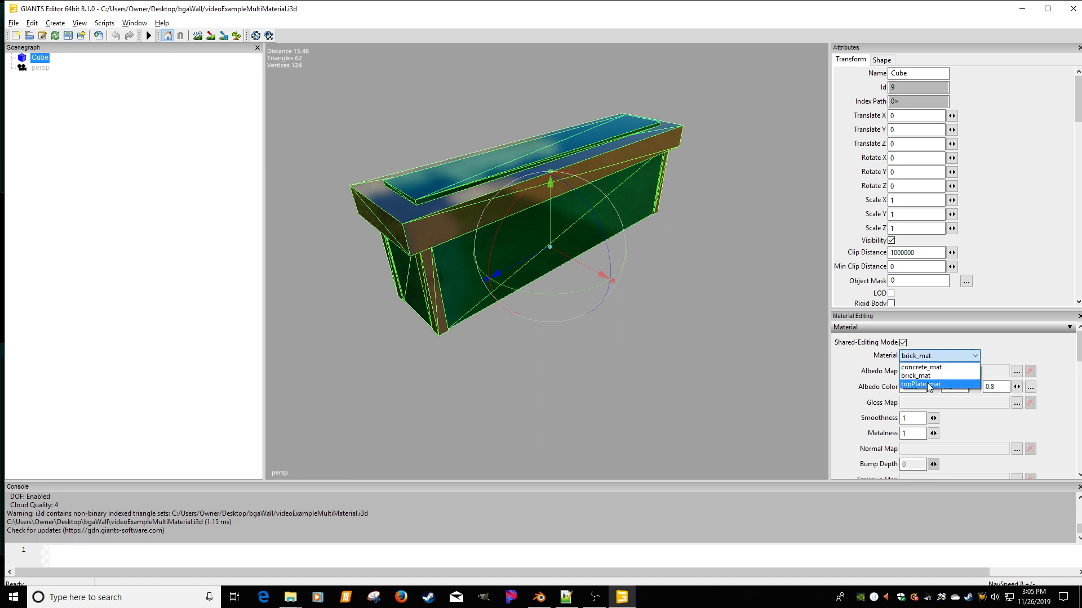
pyautogui.click(928, 385)
pyautogui.click(930, 356)
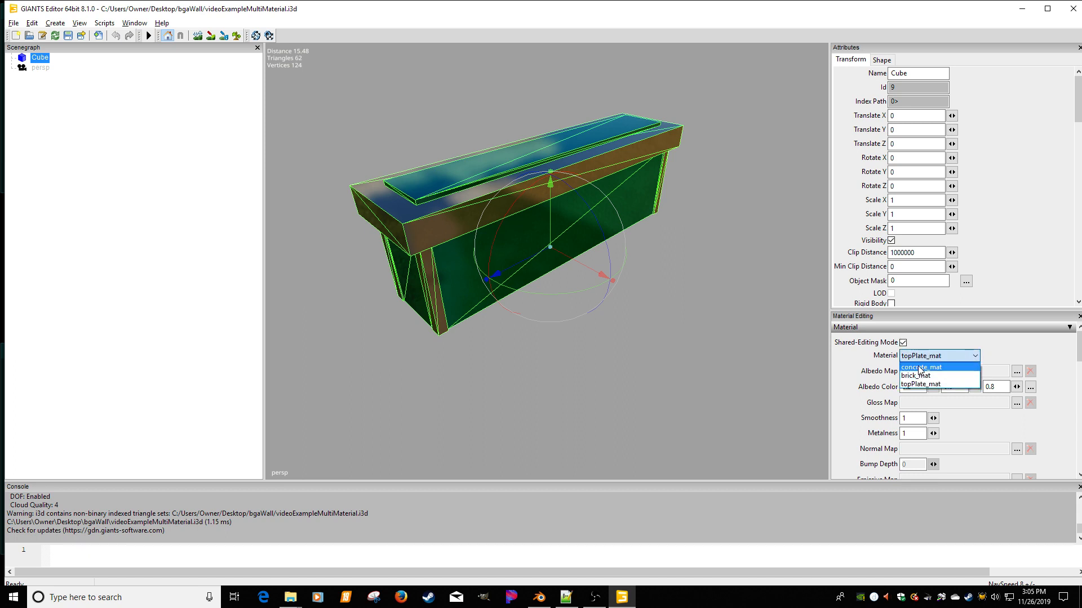
pyautogui.click(919, 366)
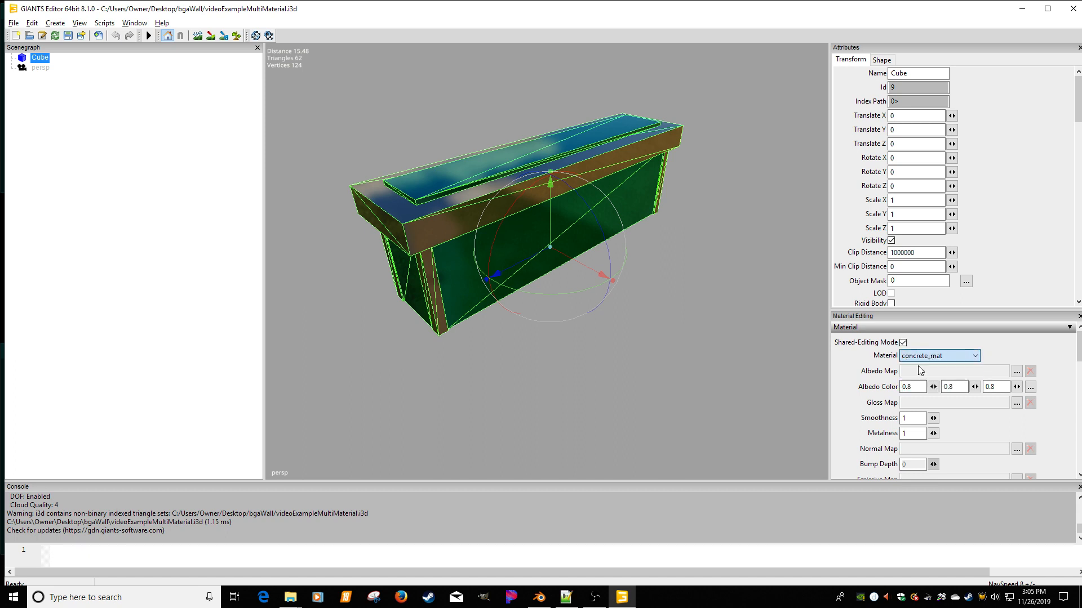
pyautogui.click(1017, 373)
pyautogui.click(292, 80)
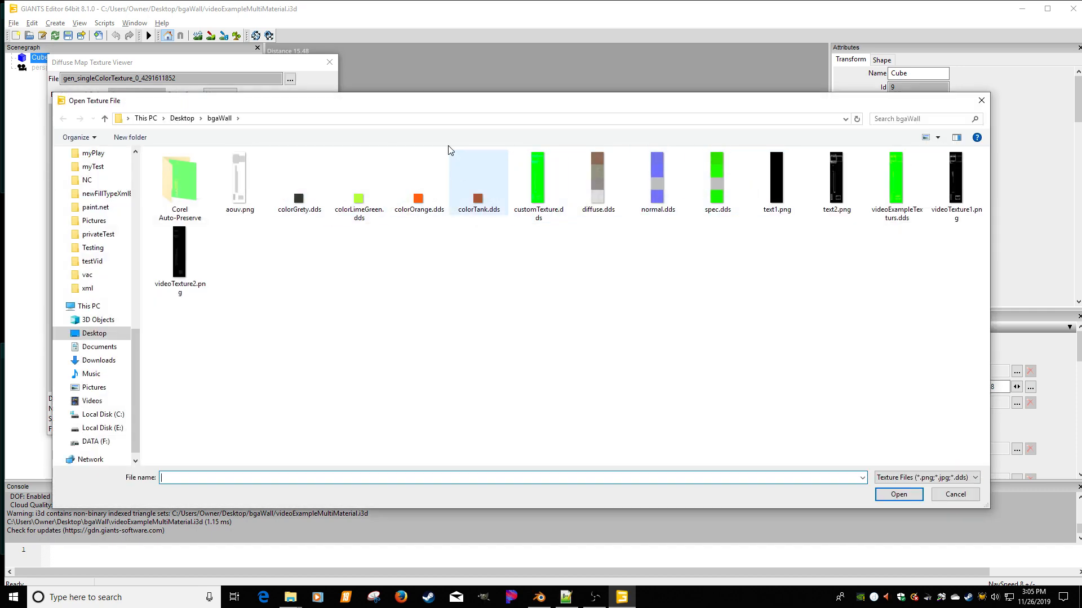
pyautogui.click(983, 101)
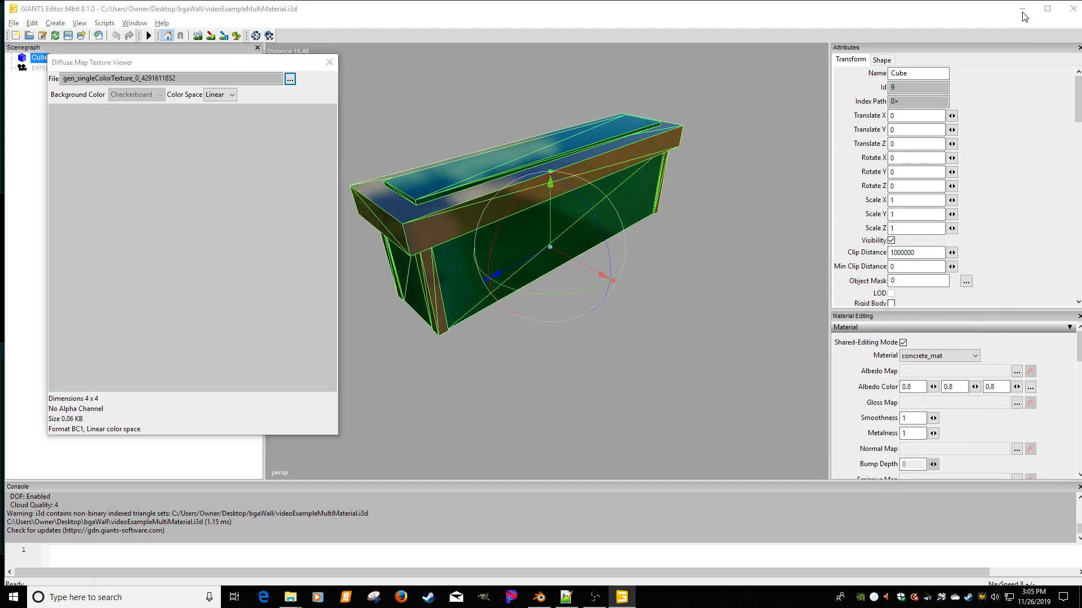
pyautogui.click(329, 62)
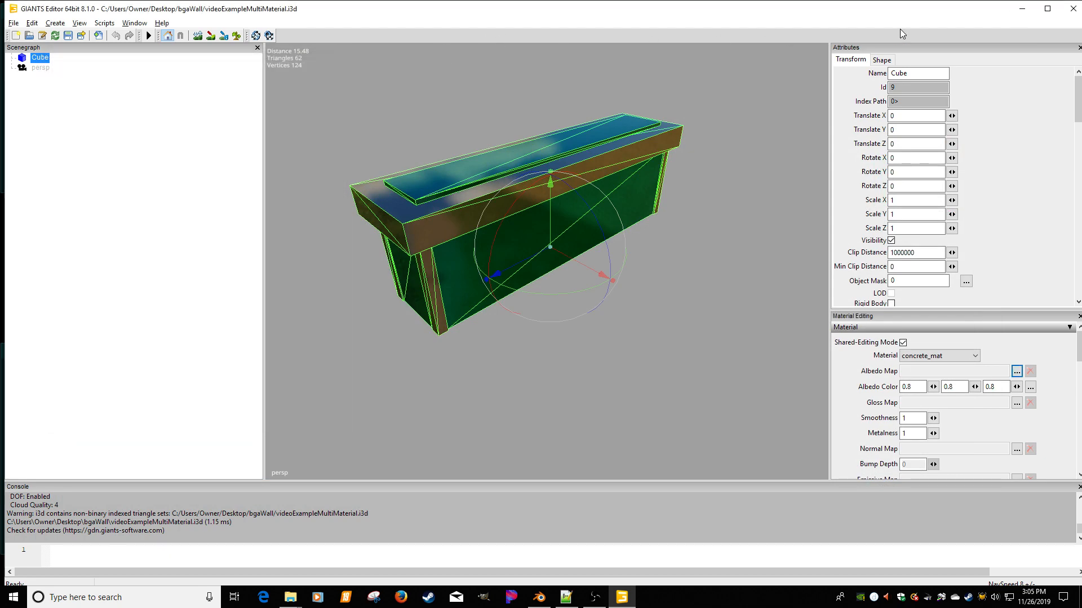
# Minimize GIANTS Editor and open the materialTest folder inside the OneDrive blender folder
pyautogui.click(1021, 9)
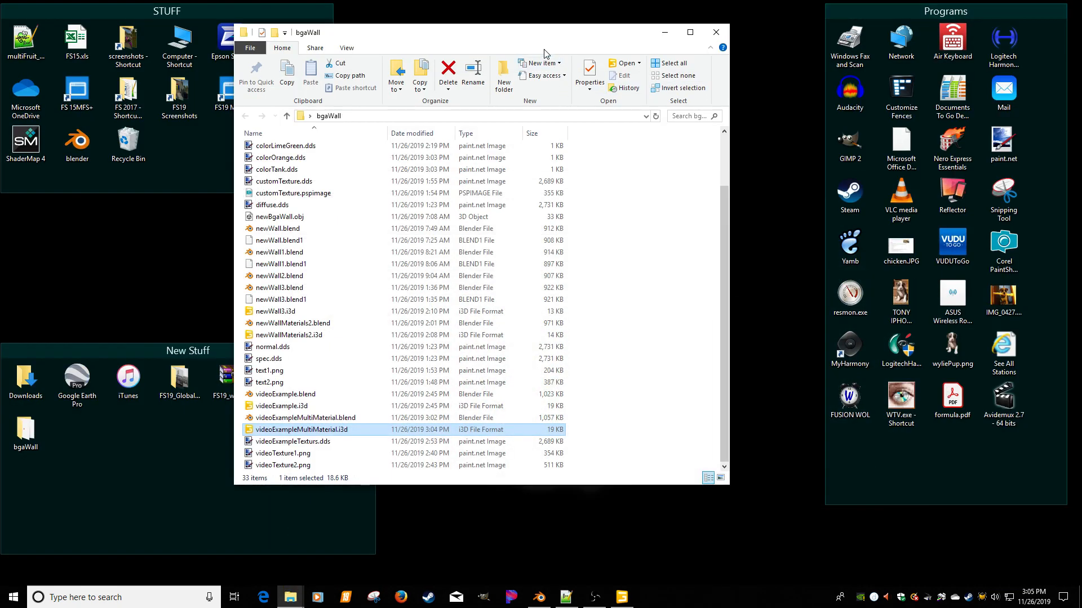
pyautogui.moveTo(529, 42); pyautogui.dragTo(655, 58)
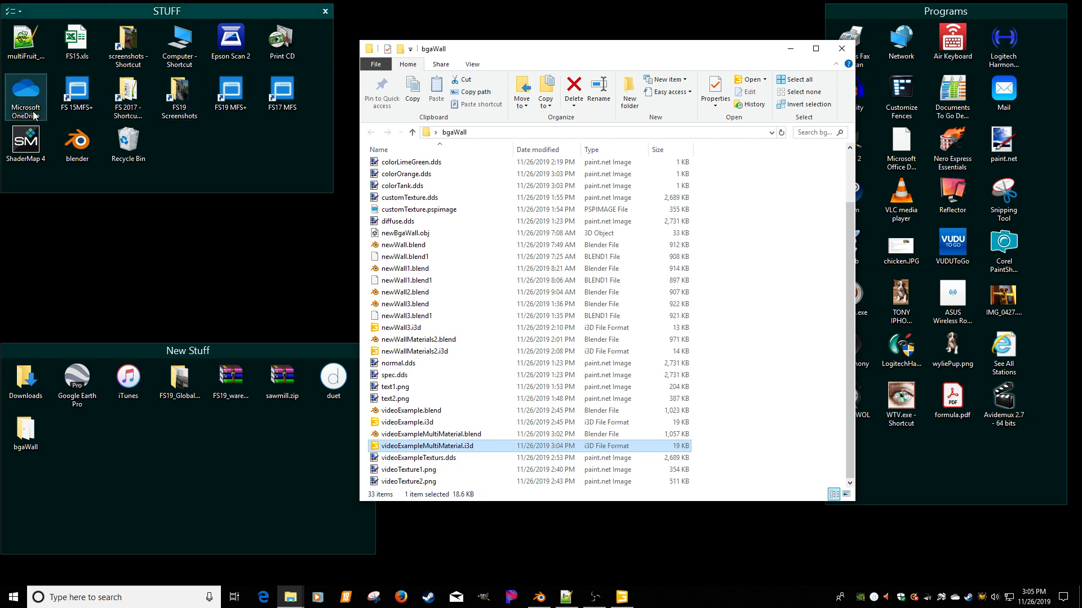
pyautogui.doubleClick(25, 93)
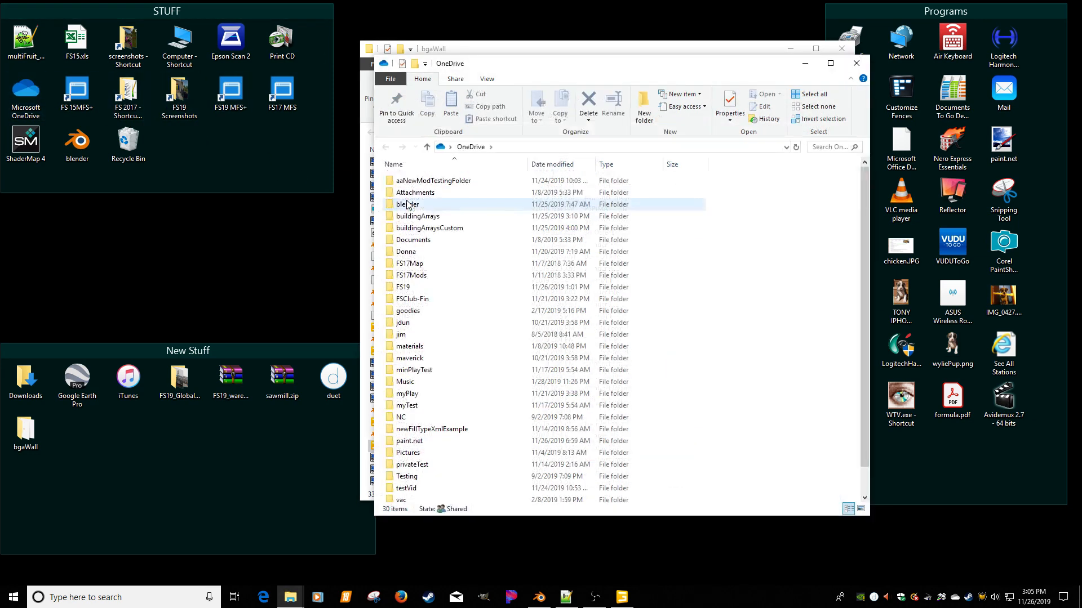
pyautogui.doubleClick(407, 205)
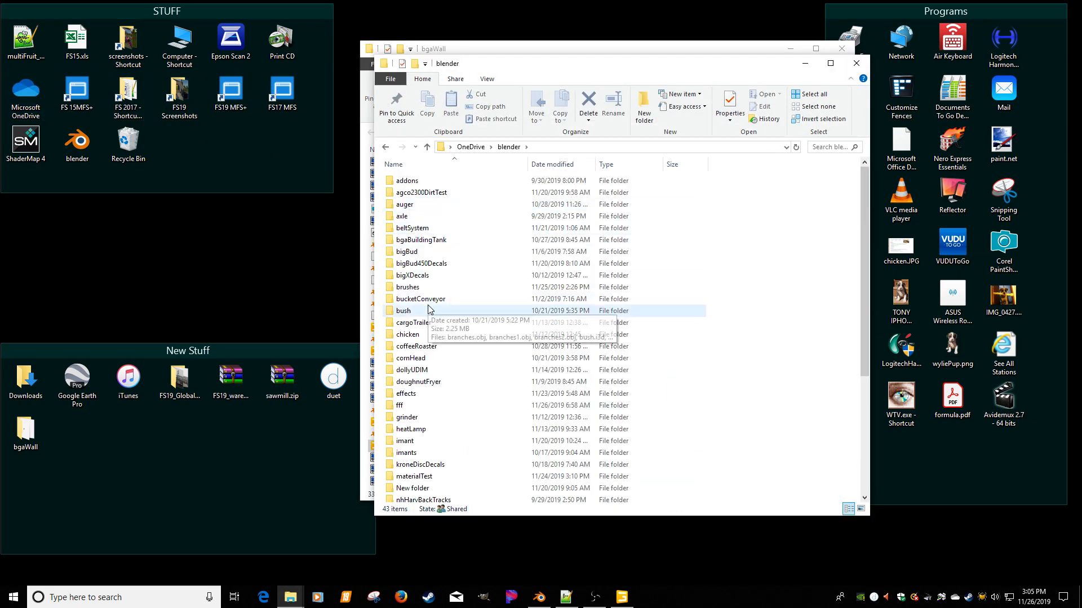
pyautogui.scroll(-1, 428, 338)
pyautogui.doubleClick(422, 439)
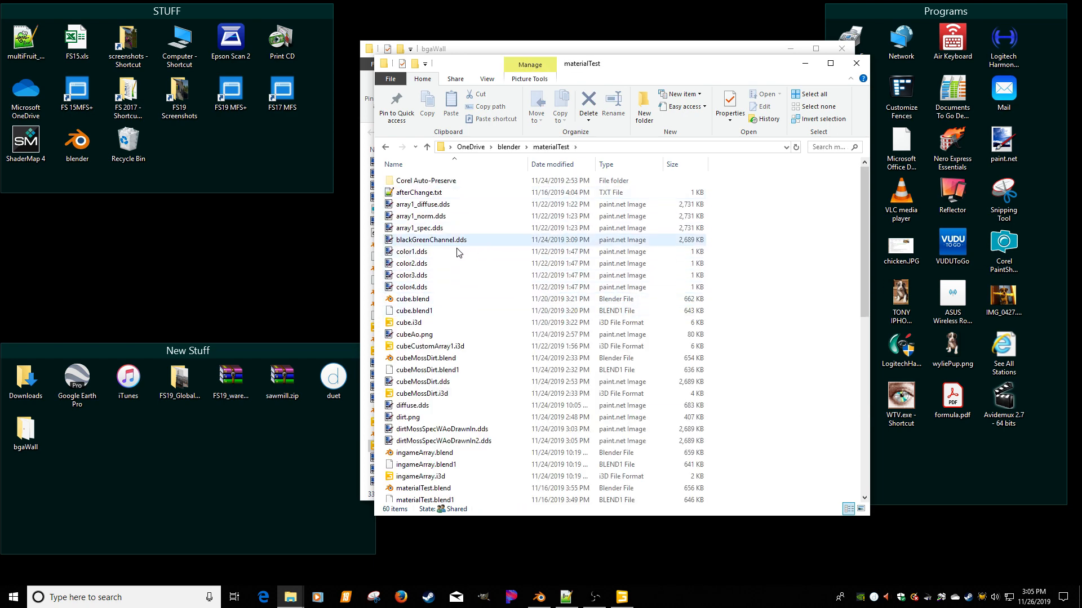
# Copy array1_diffuse.dds, array1_norm.dds and array1_spec.dds from the materialTest folder into the bgaWall folder
pyautogui.click(426, 206)
pyautogui.keyDown('shift'); pyautogui.click(426, 228); pyautogui.keyUp('shift')
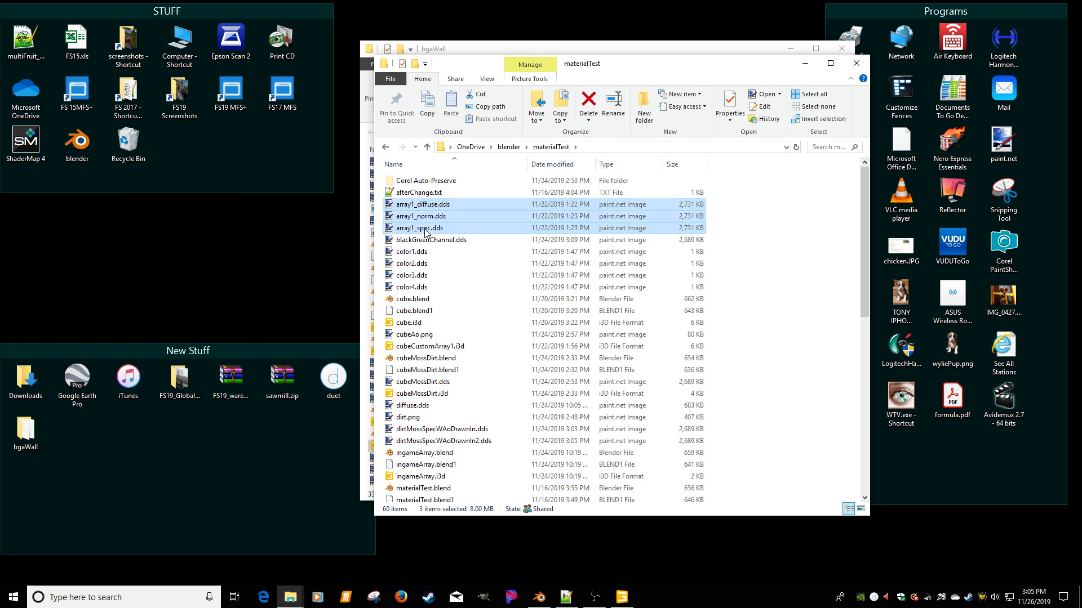
pyautogui.rightClick(426, 224)
pyautogui.click(483, 449)
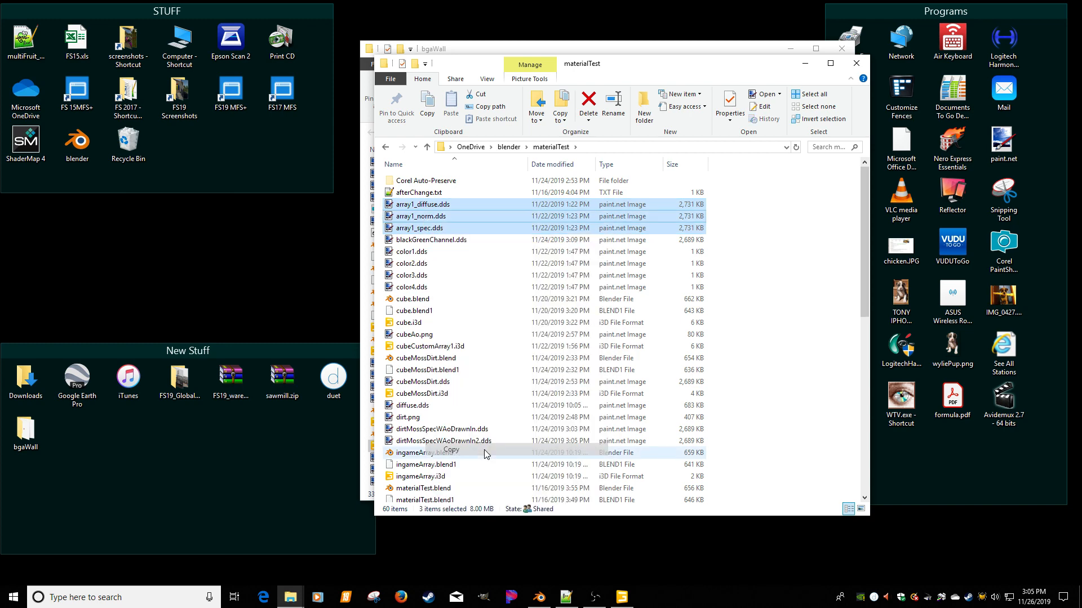
pyautogui.doubleClick(29, 436)
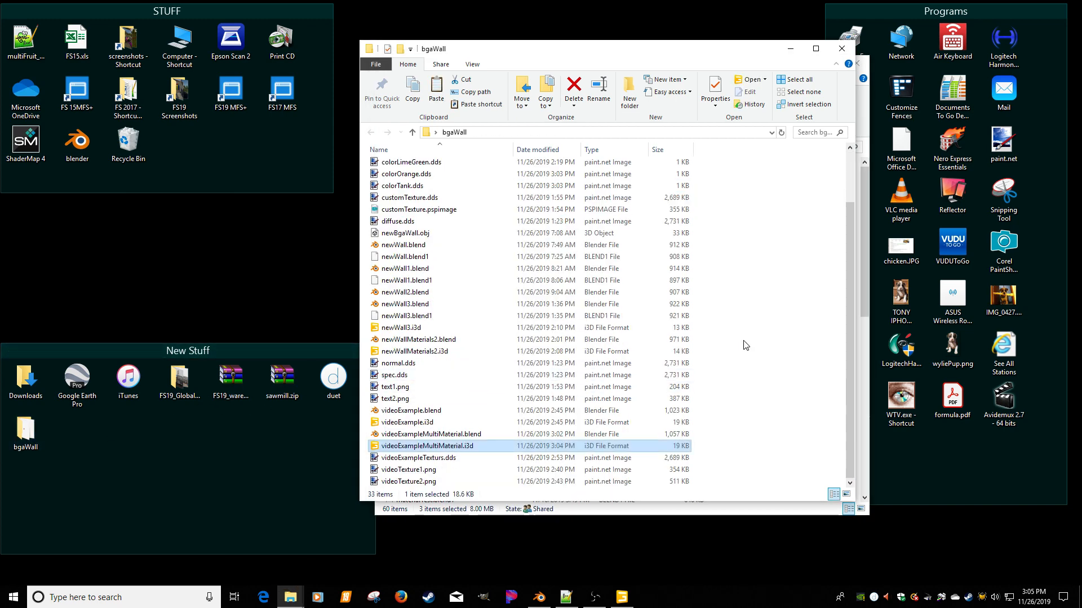
pyautogui.rightClick(768, 331)
pyautogui.click(794, 406)
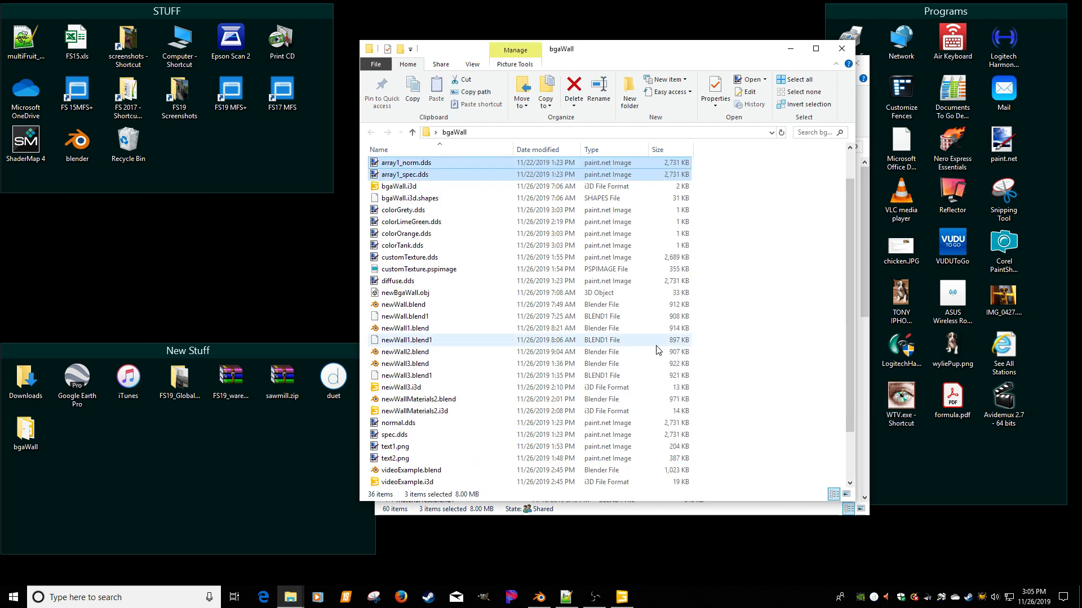
# Switch back to GIANTS Editor and assign array1_diffuse.dds from bgaWall as the albedo map of concrete_mat
pyautogui.click(621, 596)
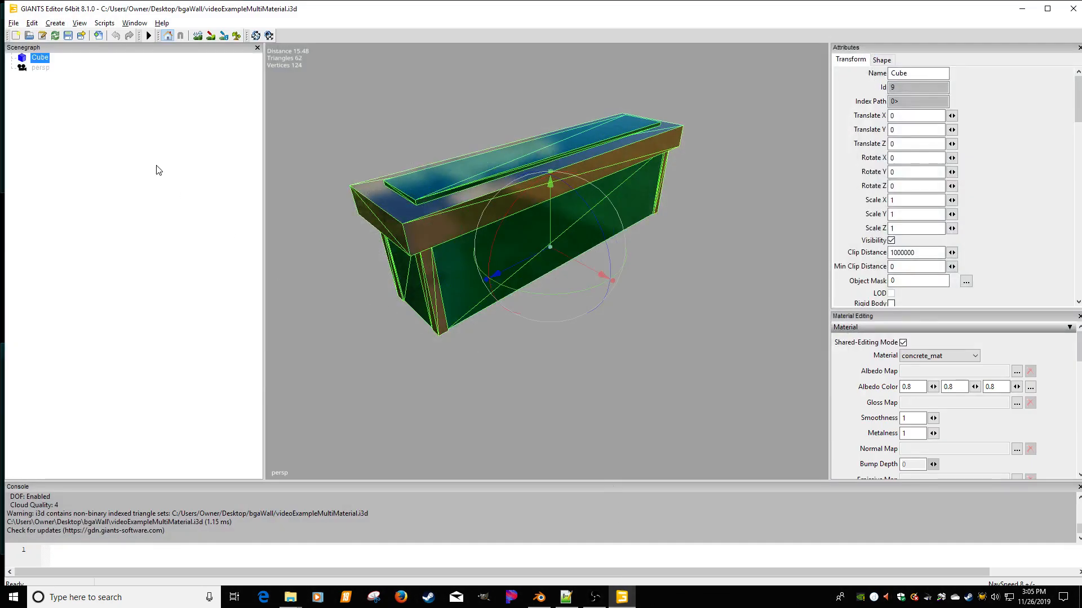
pyautogui.click(1016, 373)
pyautogui.click(290, 79)
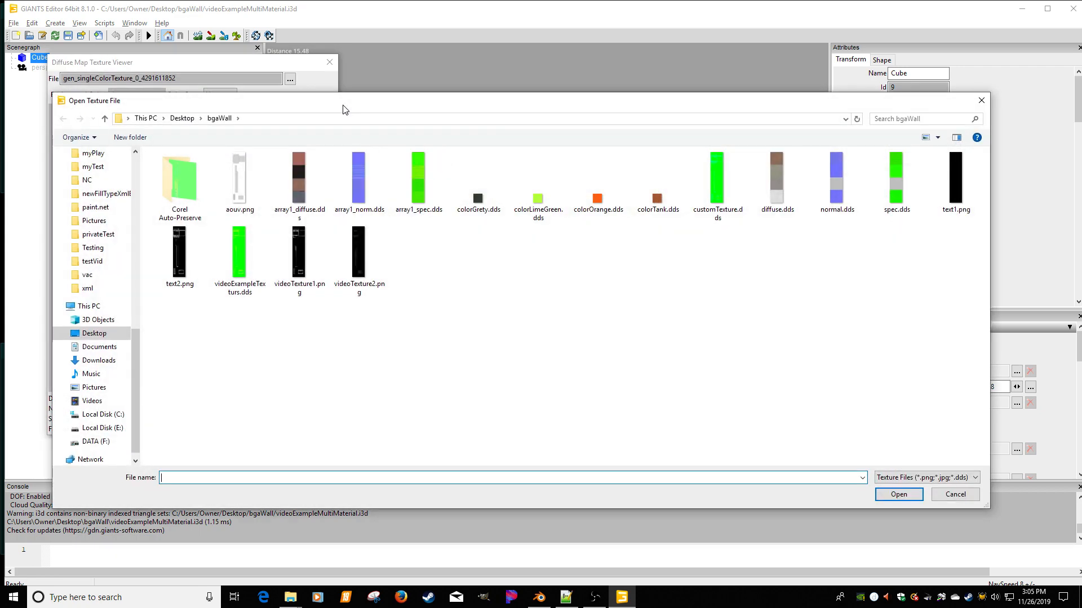
pyautogui.doubleClick(309, 181)
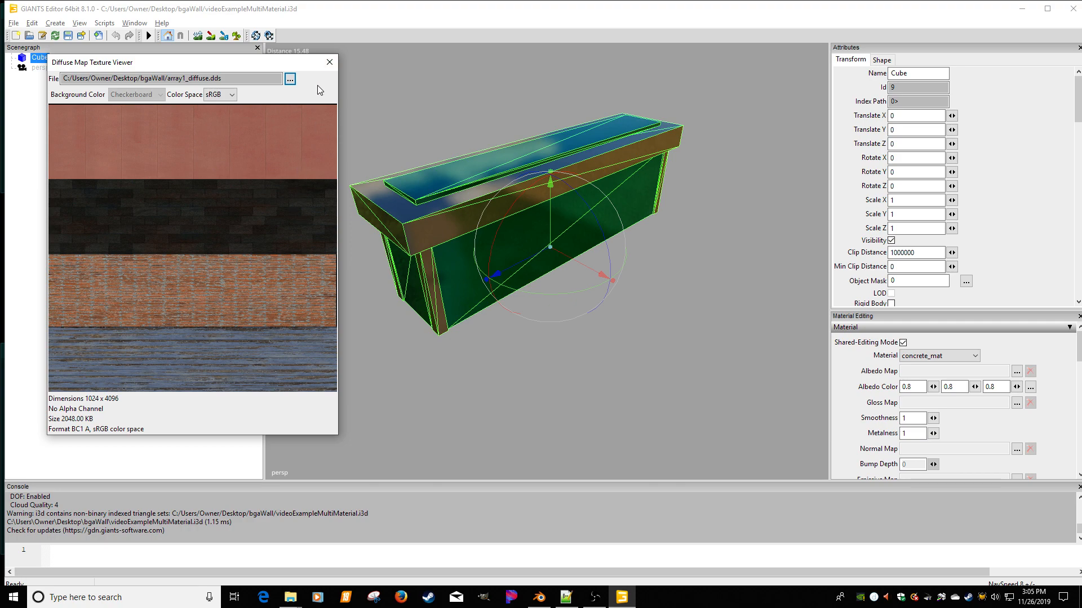
pyautogui.click(330, 65)
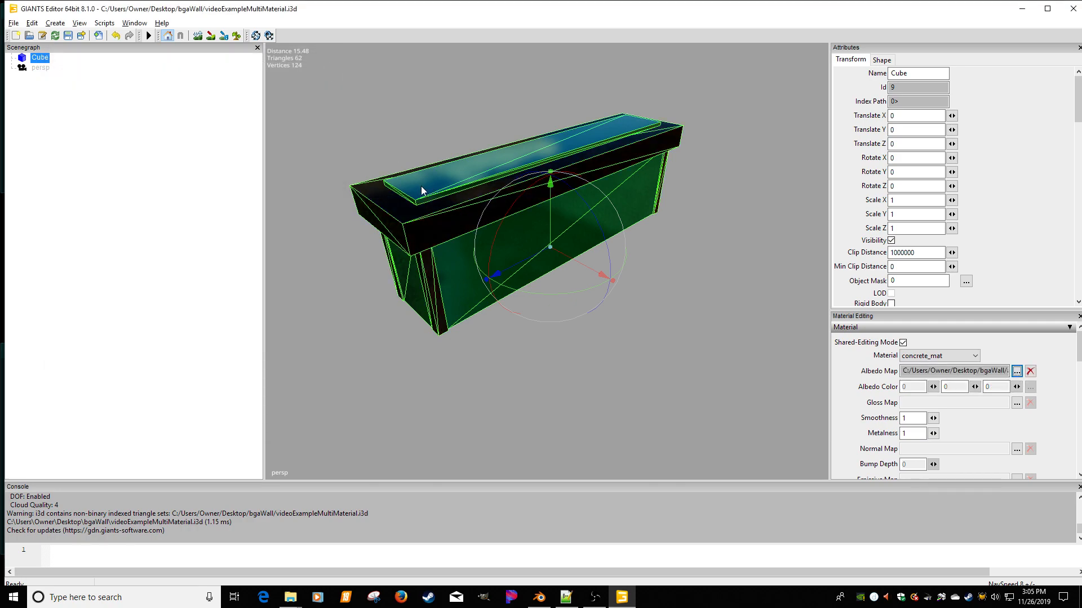
# Examine the wall's corner posts and top slab up close to judge the concrete_mat diffuse texture
pyautogui.scroll(3, 529, 200)
pyautogui.keyDown('alt'); pyautogui.moveTo(421, 188); pyautogui.dragTo(608, 169, button='middle'); pyautogui.keyUp('alt')
pyautogui.scroll(2, 573, 191)
pyautogui.scroll(2, 609, 169)
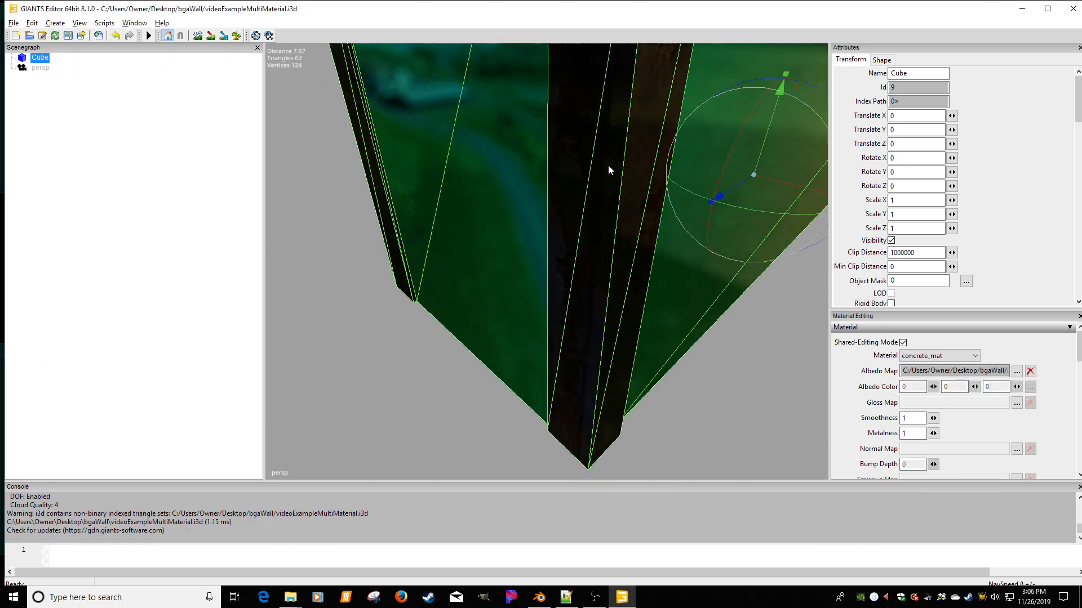
pyautogui.scroll(2, 611, 167)
pyautogui.keyDown('alt'); pyautogui.moveTo(611, 167); pyautogui.dragTo(617, 127); pyautogui.keyUp('alt')
pyautogui.scroll(-3, 618, 127)
pyautogui.keyDown('alt'); pyautogui.moveTo(595, 141); pyautogui.dragTo(593, 162, button='middle'); pyautogui.keyUp('alt')
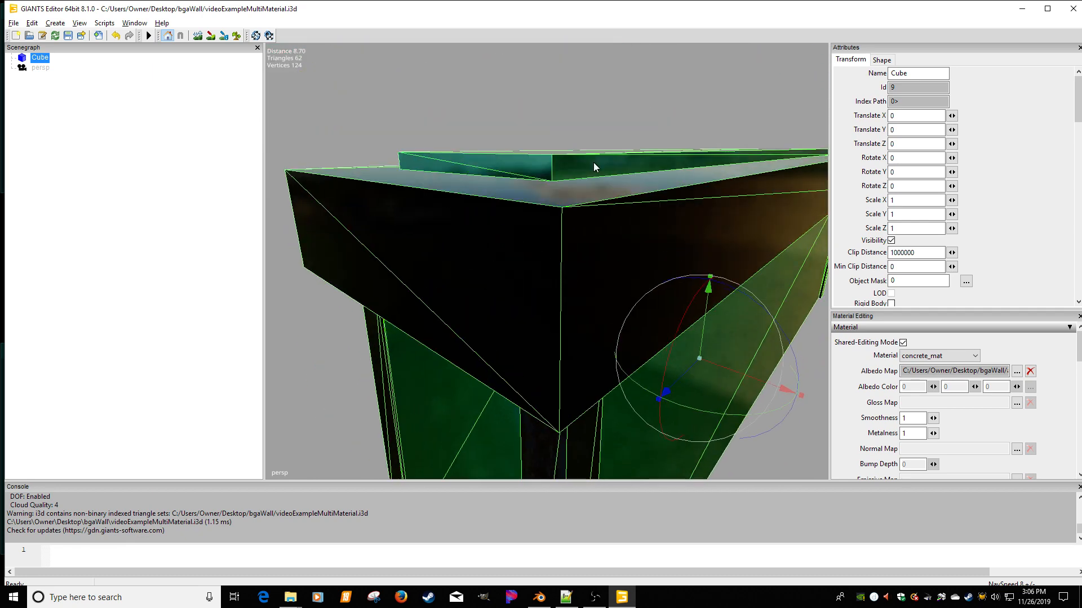
pyautogui.scroll(-1, 591, 164)
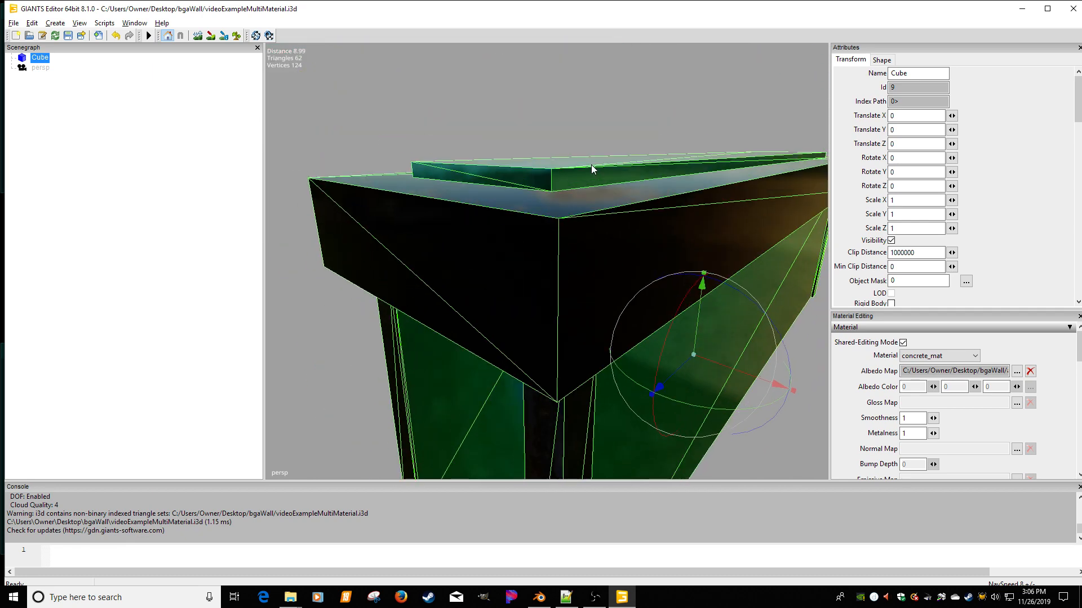
# Assign array1_spec.dds as the gloss map and array1_norm.dds as the normal map of concrete_mat
pyautogui.click(1017, 403)
pyautogui.click(290, 79)
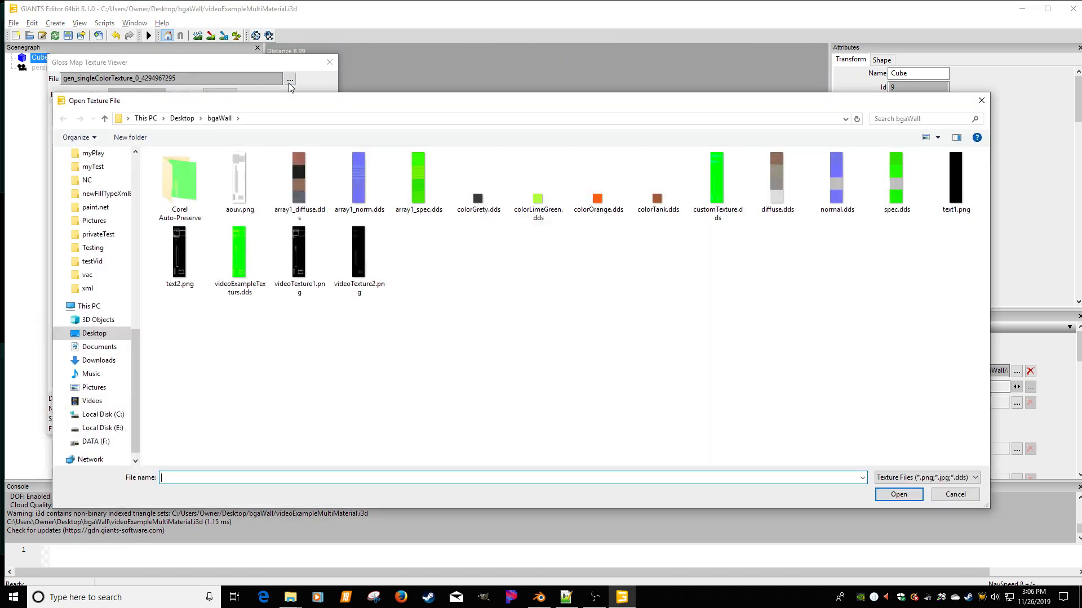
pyautogui.doubleClick(410, 189)
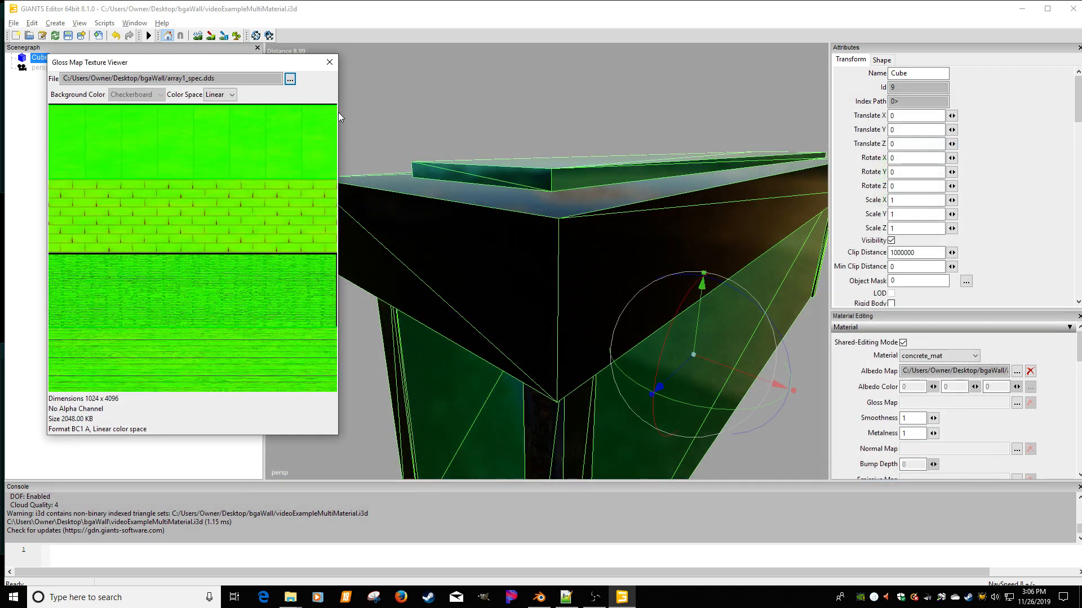
pyautogui.click(1016, 449)
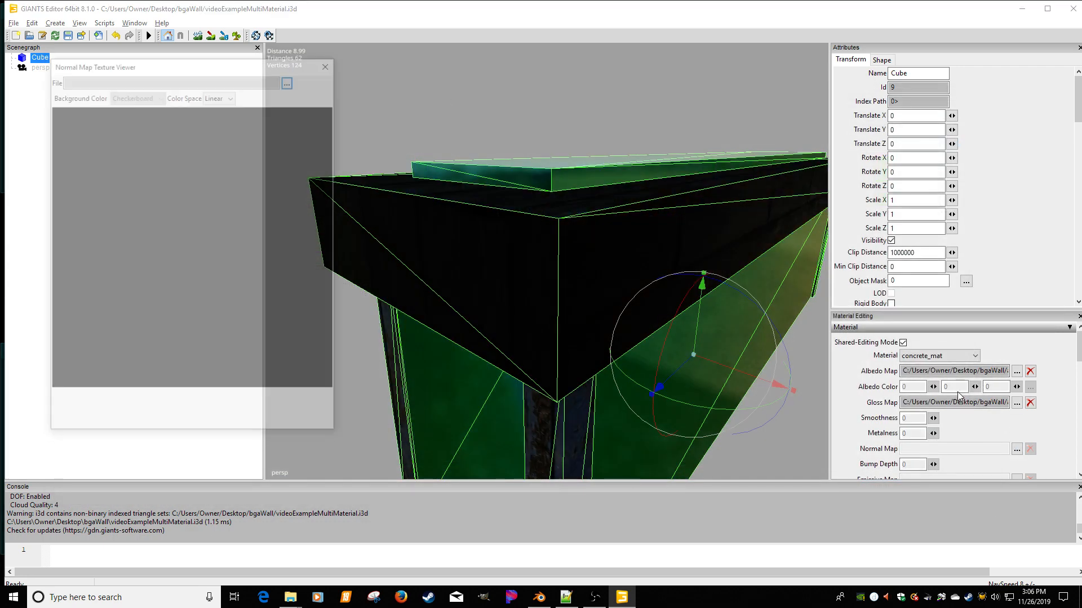
pyautogui.click(290, 80)
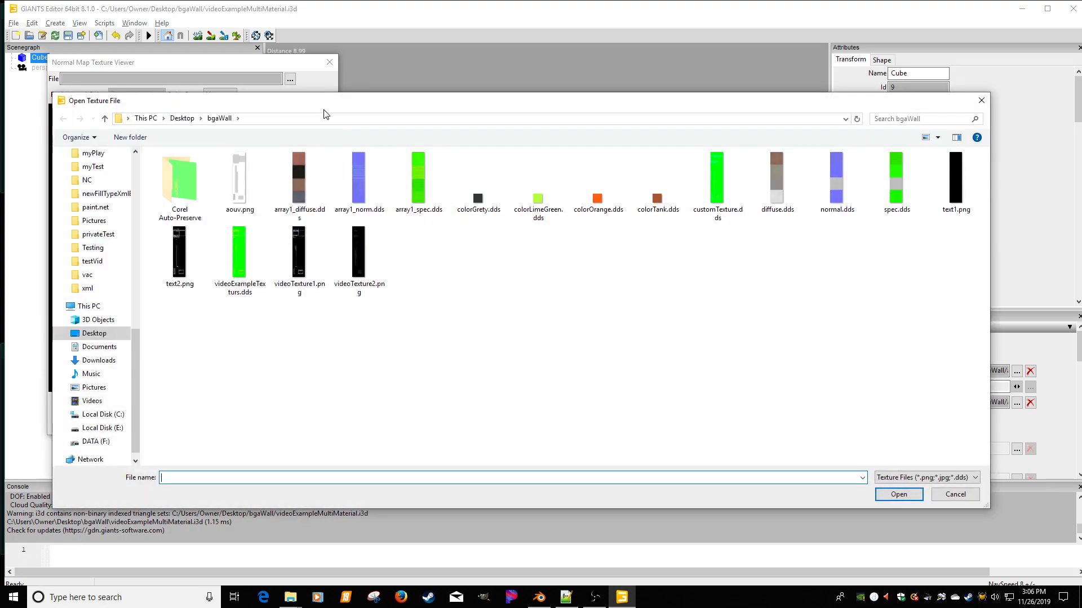
pyautogui.doubleClick(368, 195)
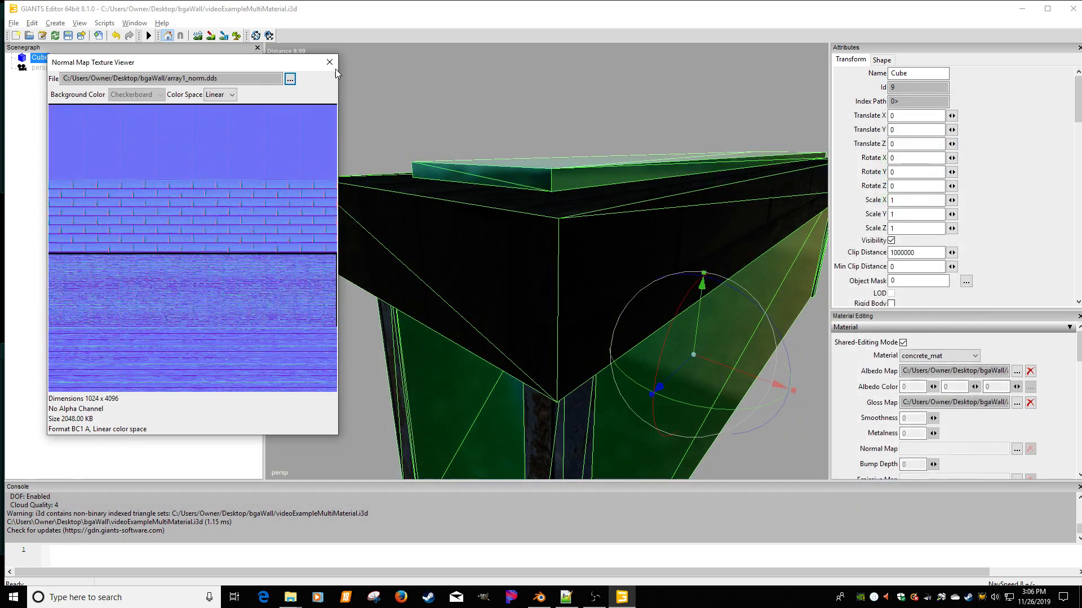
pyautogui.click(330, 63)
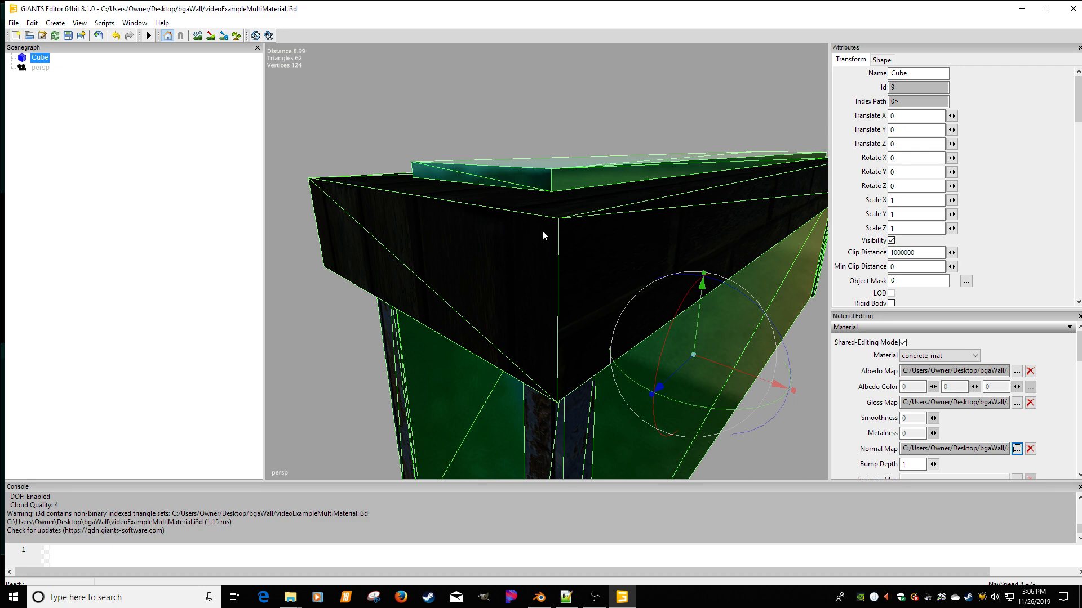
pyautogui.moveTo(565, 239)
pyautogui.keyDown('alt'); pyautogui.mouseDown(button='right')
pyautogui.moveTo(510, 246)
pyautogui.moveTo(565, 253)
pyautogui.mouseUp(button='right'); pyautogui.keyUp('alt')
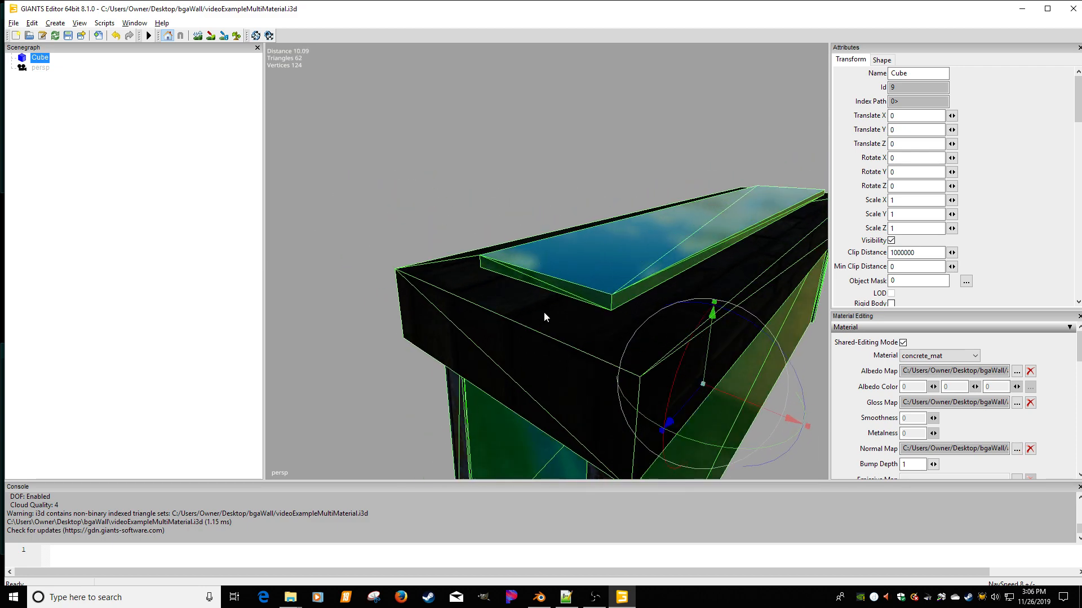
# Load buildingShader.xml from the Farming Simulator 19 shaders folder as the custom shader of concrete_mat
pyautogui.moveTo(1076, 355); pyautogui.dragTo(1078, 383)
pyautogui.click(1070, 363)
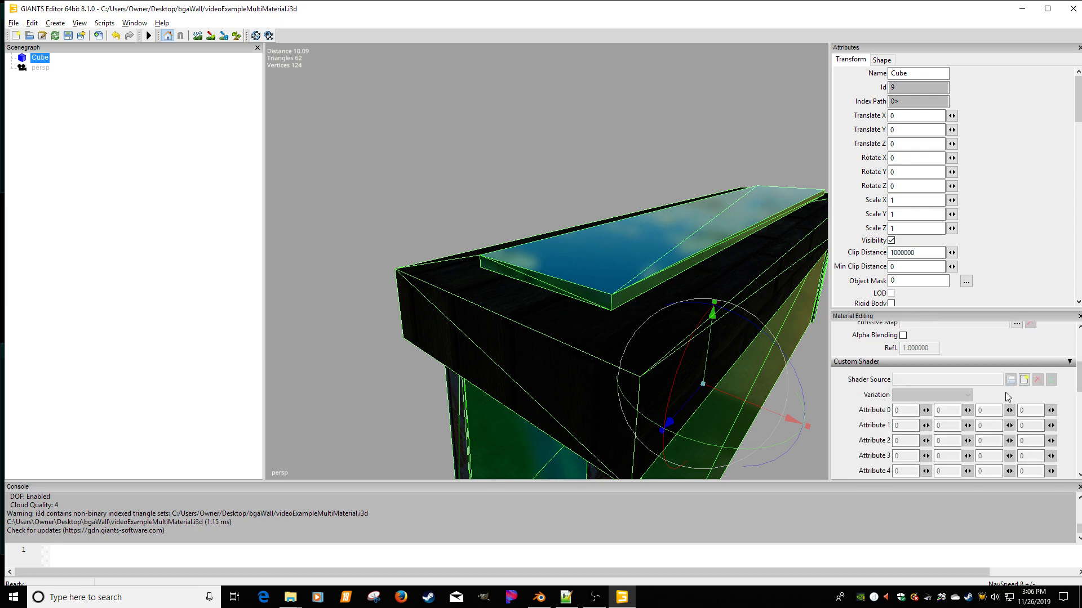
pyautogui.click(1024, 380)
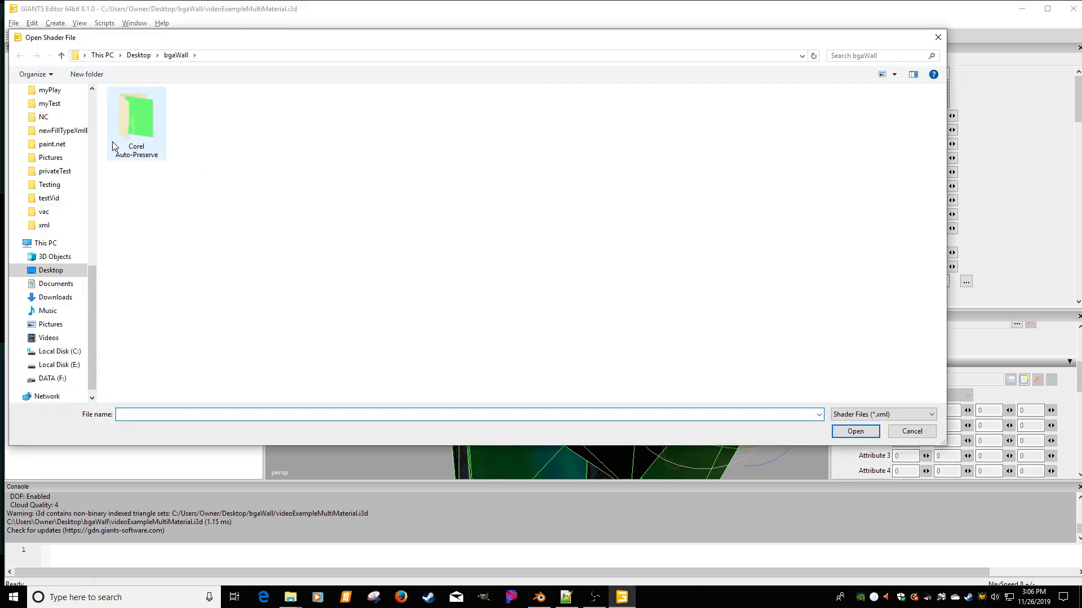
pyautogui.moveTo(93, 294); pyautogui.dragTo(88, 106)
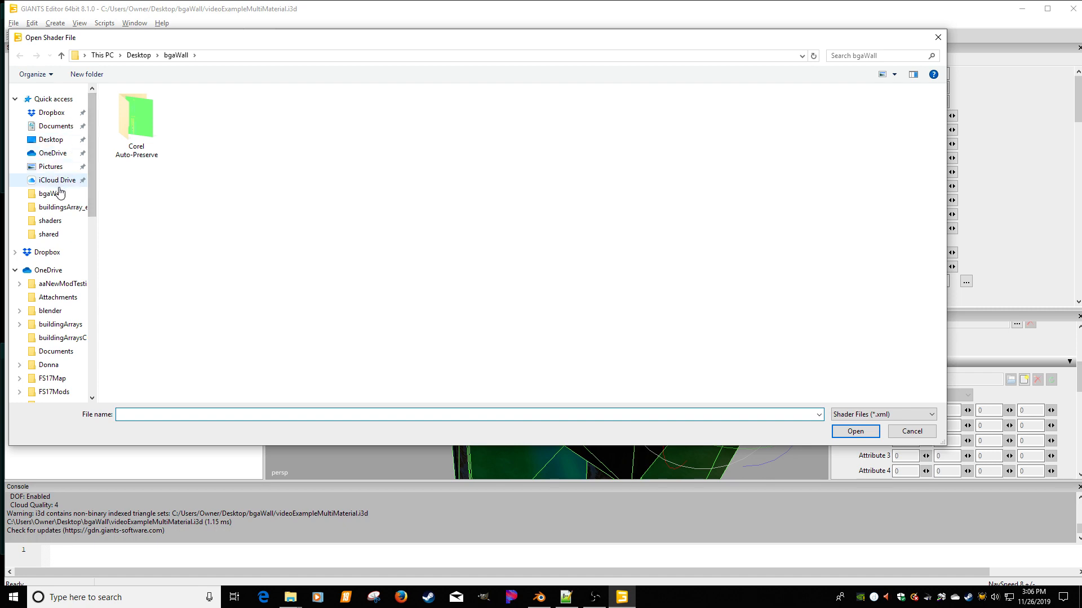
pyautogui.click(52, 223)
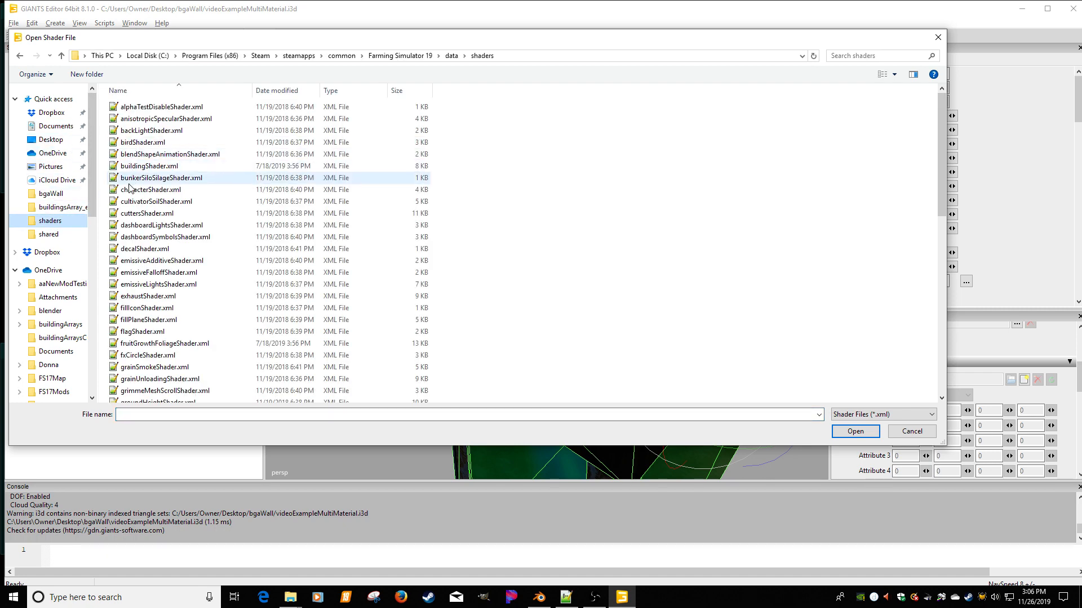
pyautogui.doubleClick(136, 168)
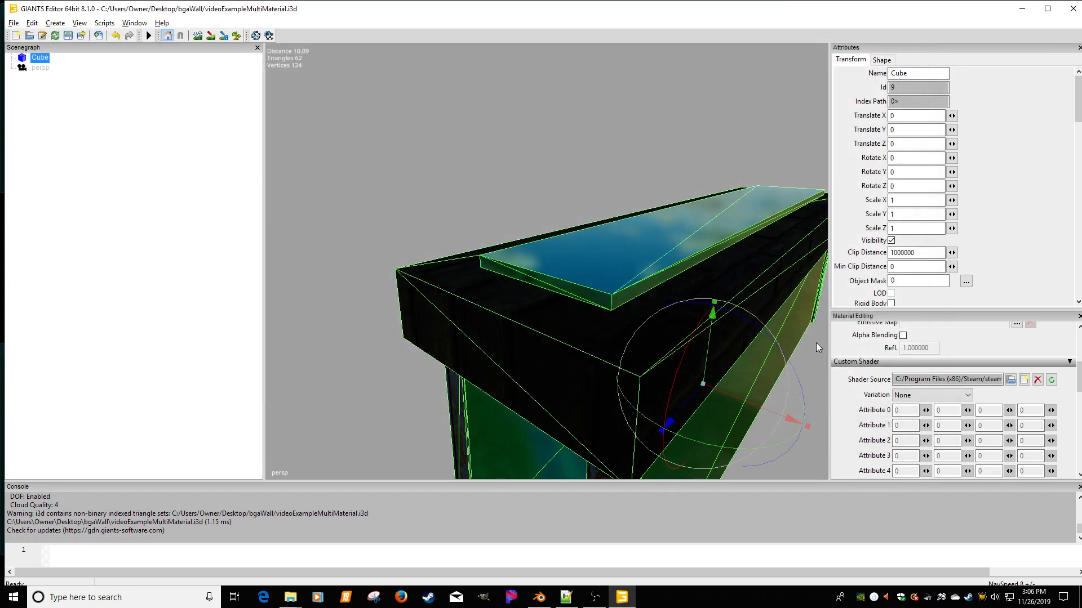
pyautogui.moveTo(736, 340); pyautogui.dragTo(748, 292, button='middle')
pyautogui.keyDown('alt'); pyautogui.moveTo(748, 292); pyautogui.dragTo(685, 285, button='right'); pyautogui.keyUp('alt')
pyautogui.keyDown('alt'); pyautogui.moveTo(685, 285); pyautogui.dragTo(681, 337, button='middle'); pyautogui.keyUp('alt')
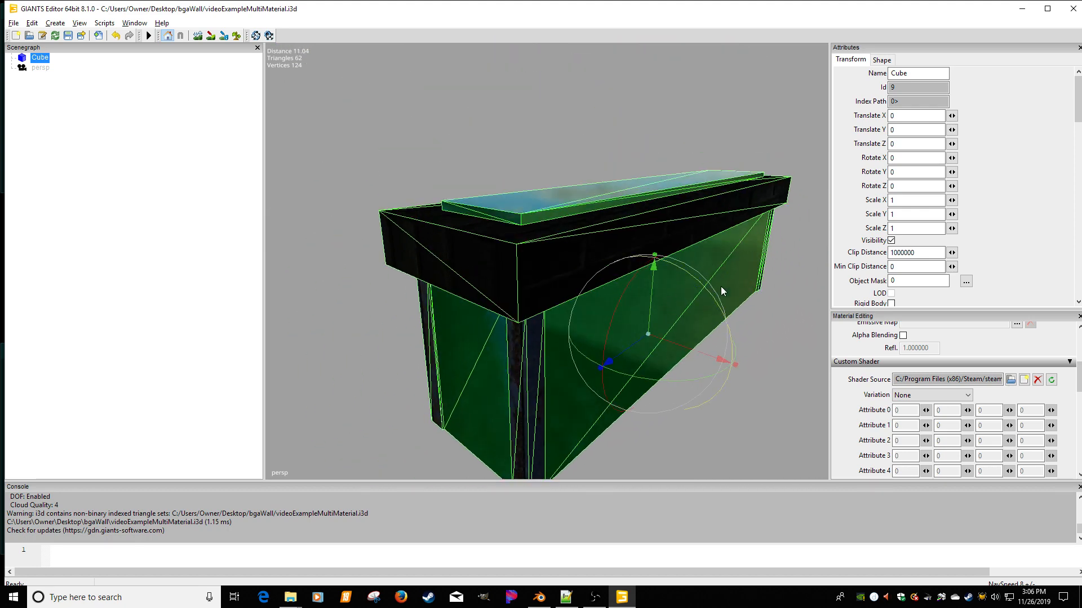
# Replace the albedo map of concrete_mat with diffuse.dds from the bgaWall folder
pyautogui.moveTo(1079, 389); pyautogui.dragTo(1079, 353)
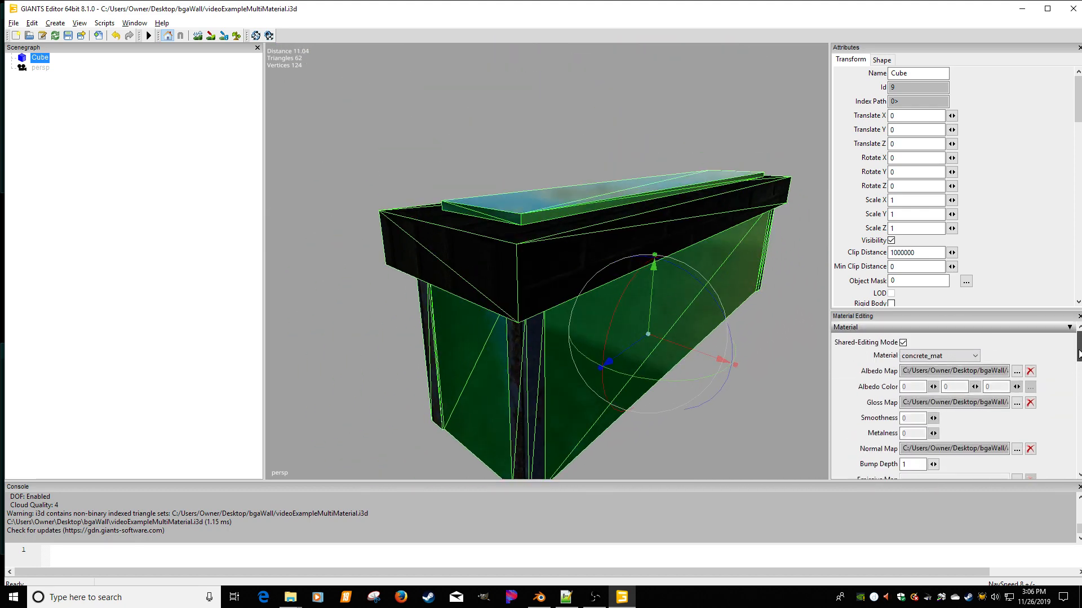
pyautogui.click(1017, 372)
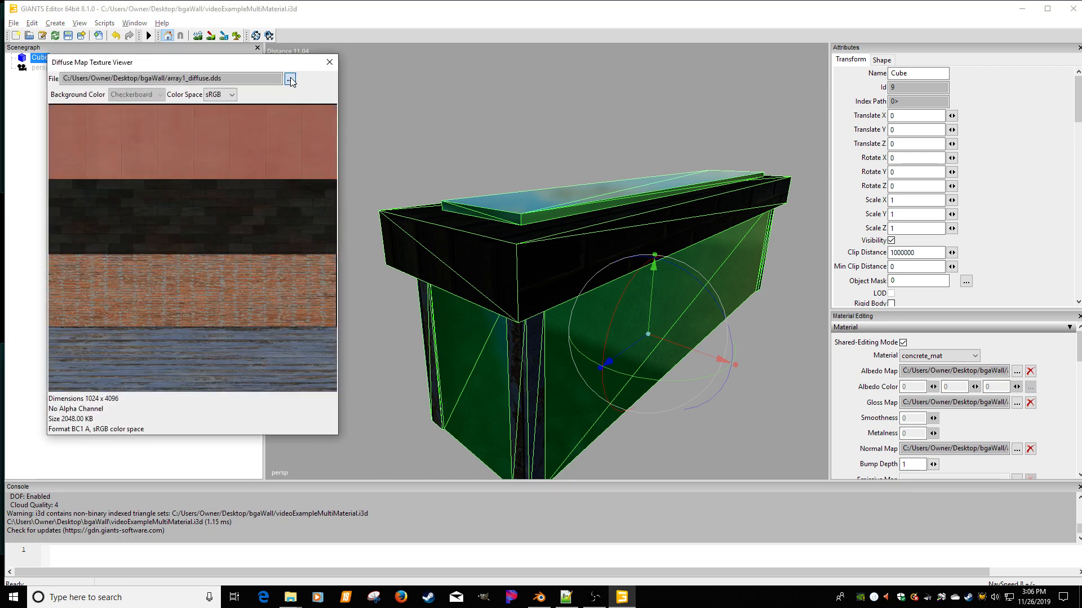
pyautogui.click(290, 80)
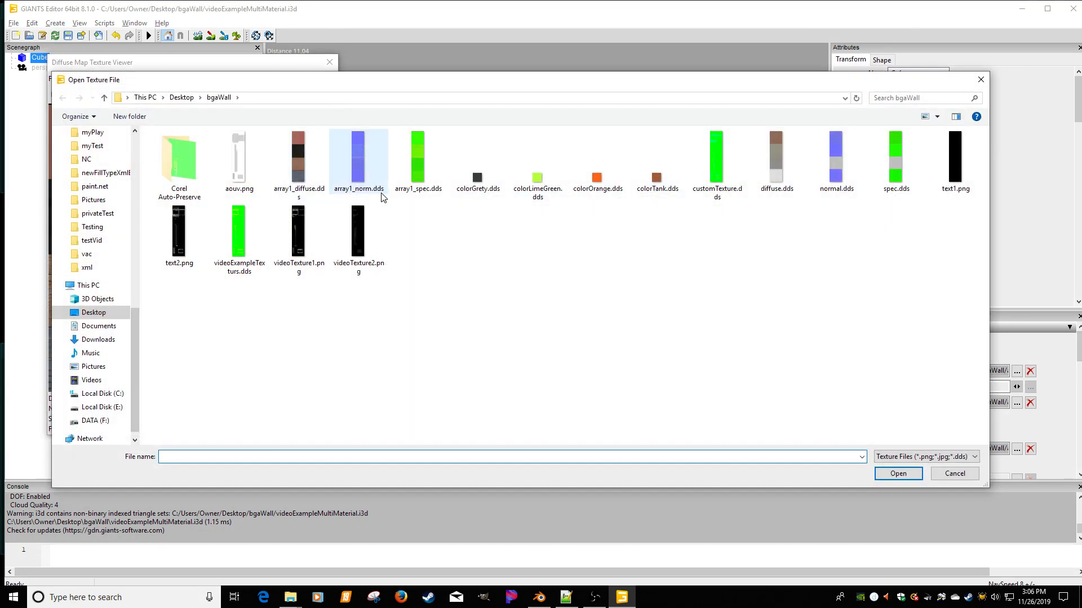
pyautogui.click(767, 167)
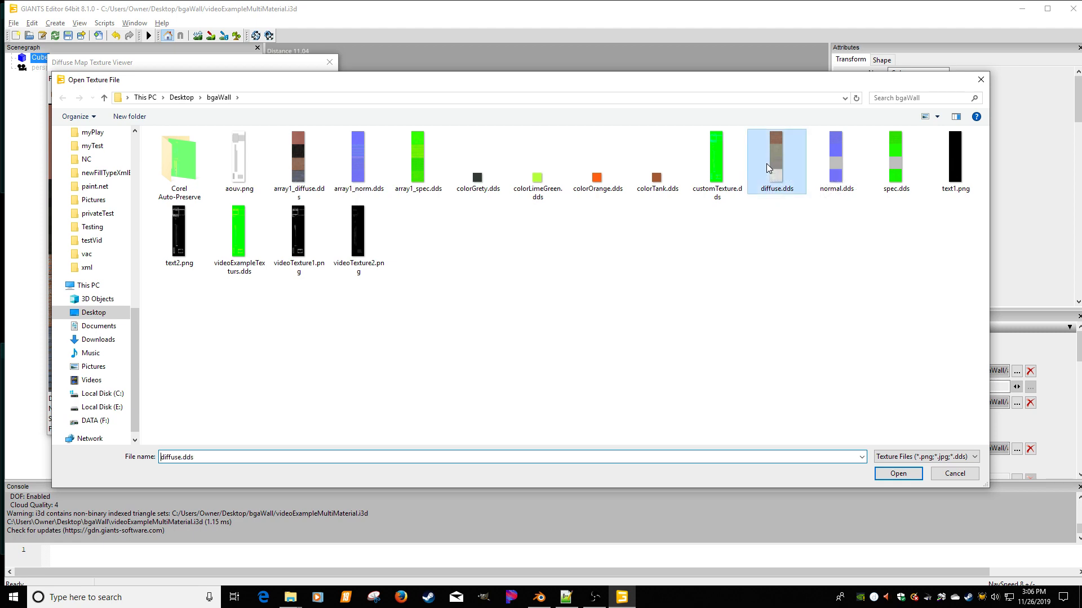
pyautogui.doubleClick(767, 168)
pyautogui.click(329, 62)
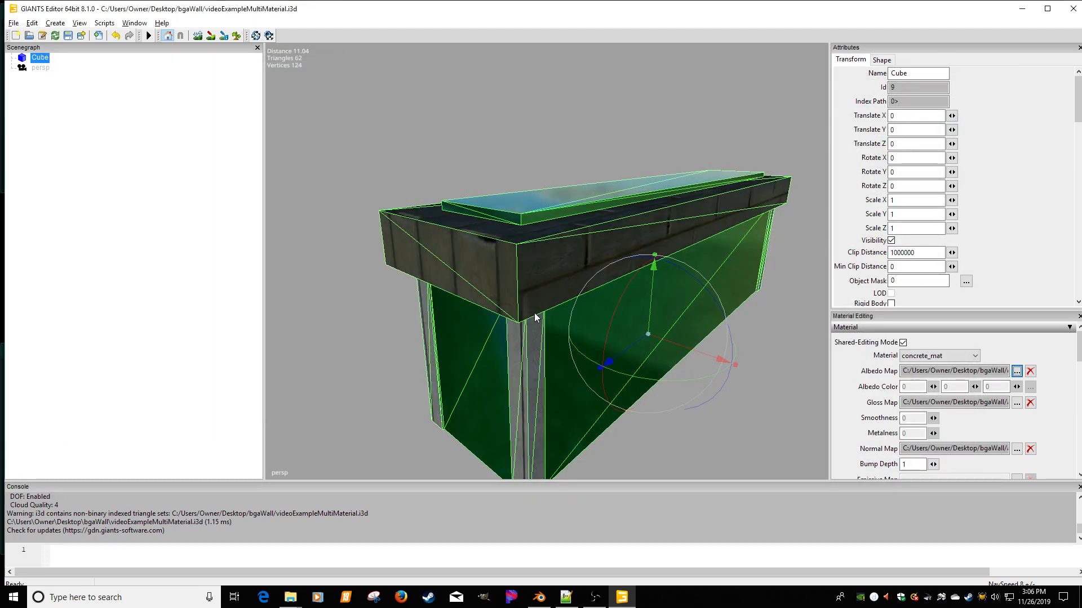
# Replace the gloss map of concrete_mat with spec.dds and its normal map with normal.dds from the bgaWall folder
pyautogui.click(1017, 402)
pyautogui.click(290, 79)
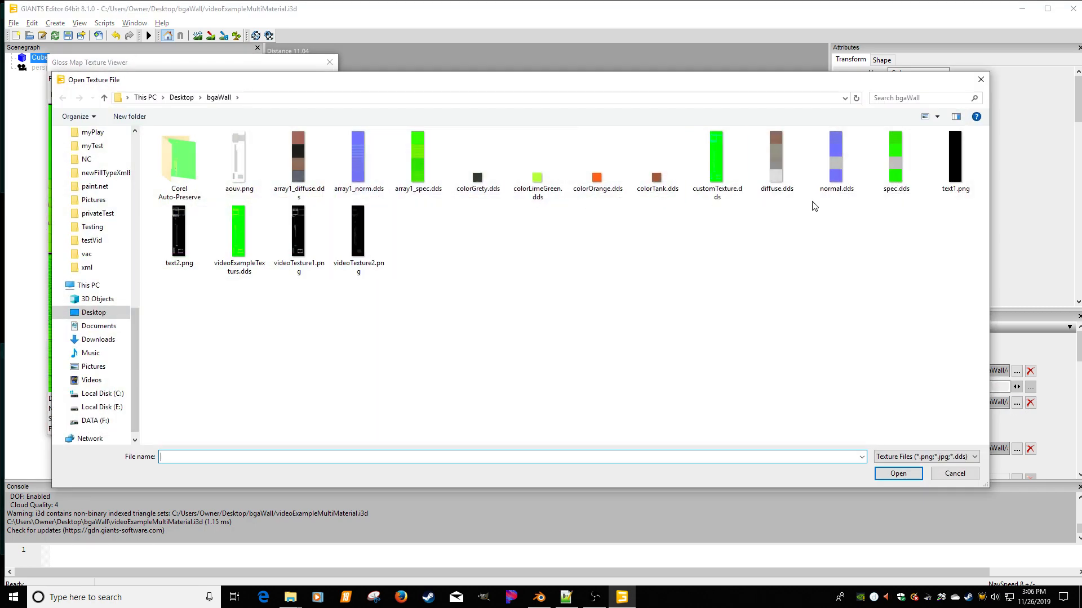
pyautogui.doubleClick(896, 161)
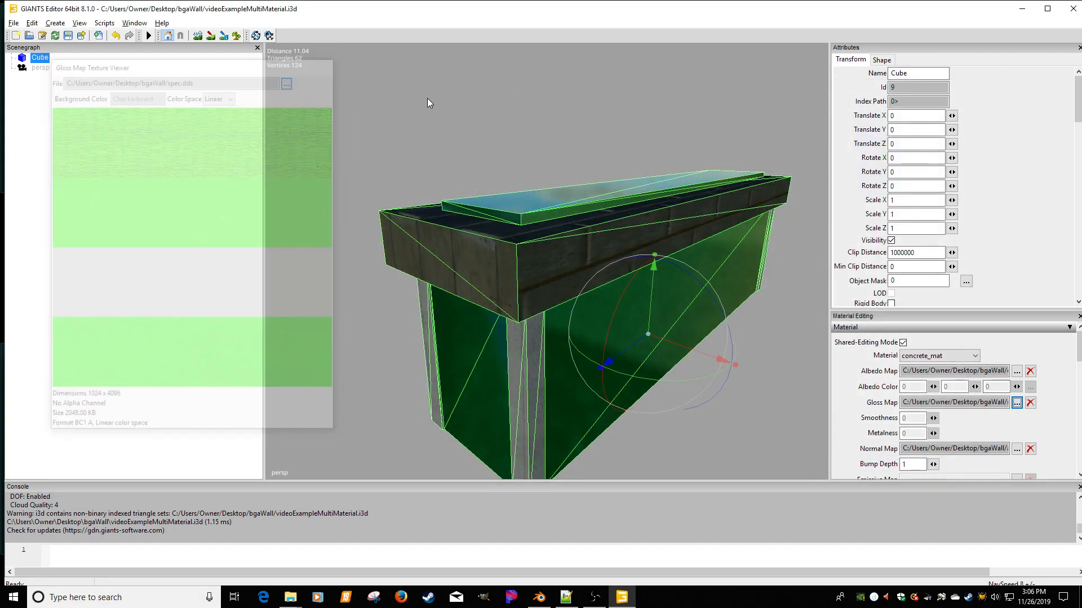
pyautogui.click(1017, 449)
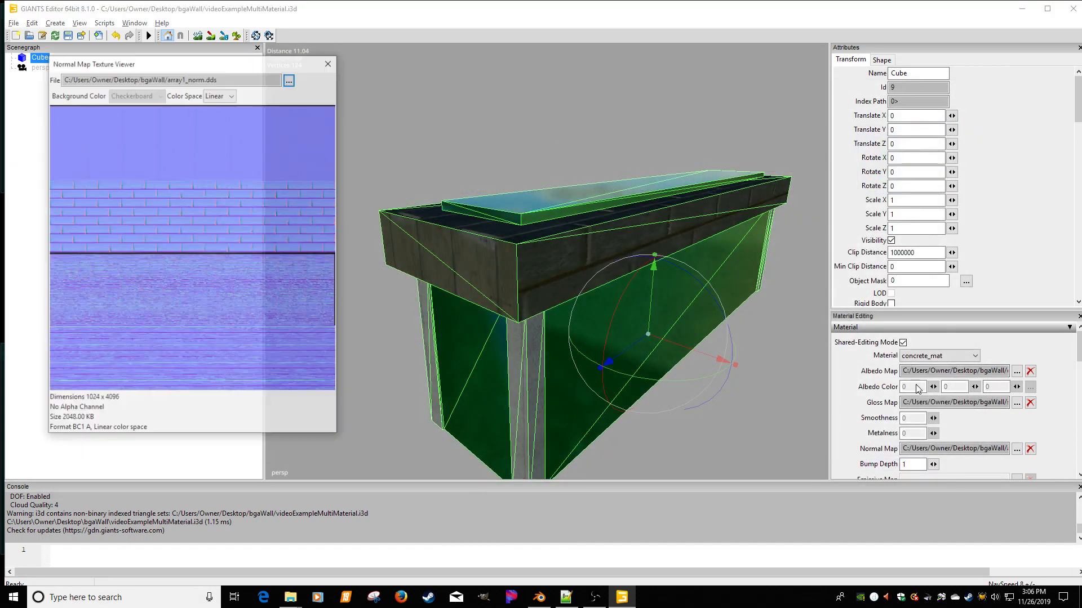
pyautogui.click(290, 79)
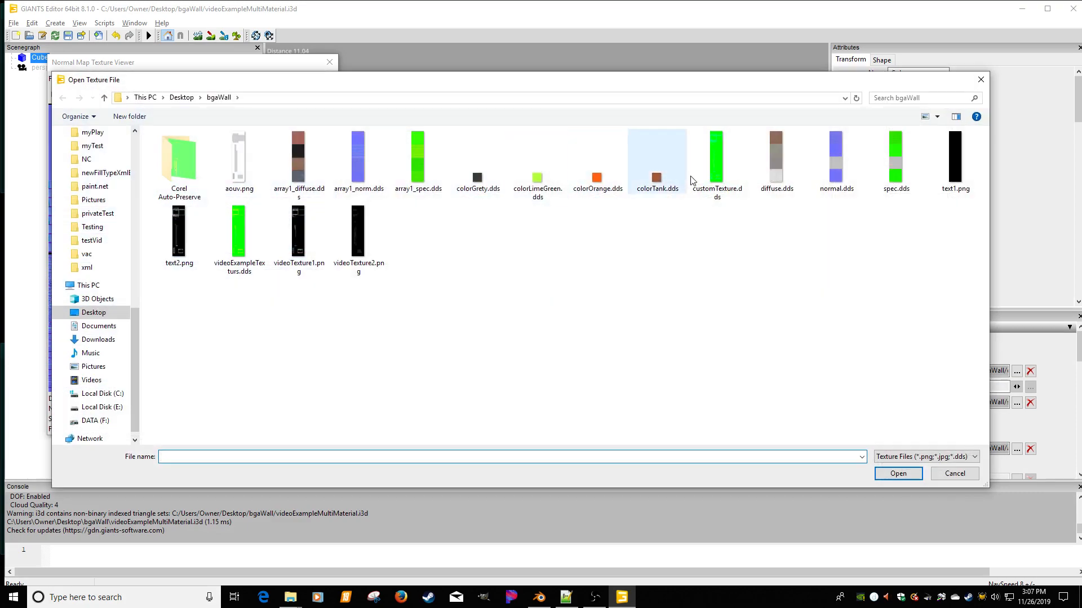
pyautogui.doubleClick(833, 153)
pyautogui.click(329, 62)
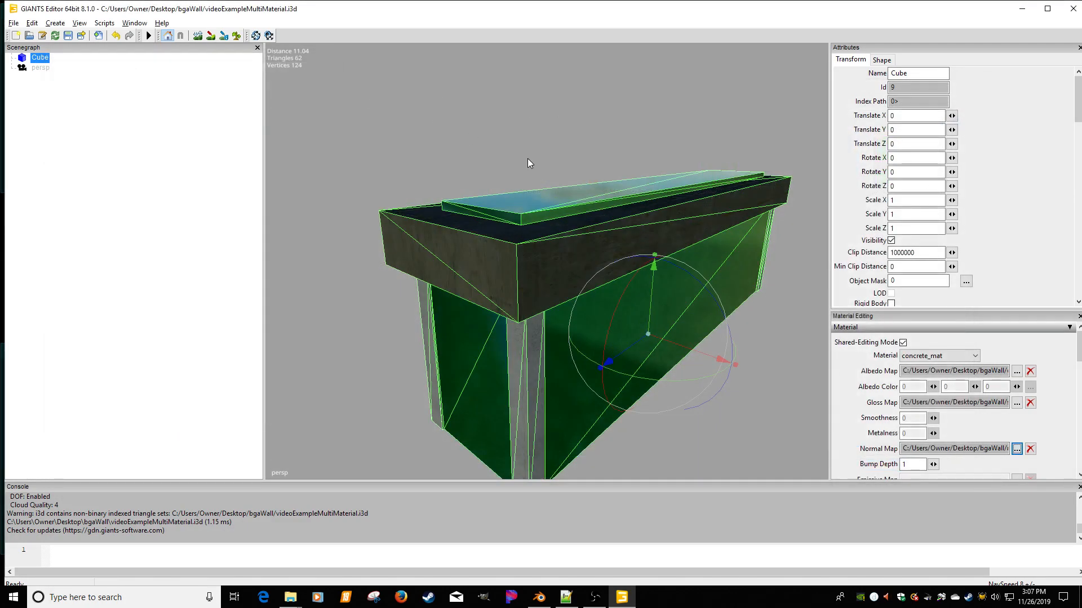
pyautogui.scroll(-2, 540, 193)
pyautogui.keyDown('alt'); pyautogui.moveTo(540, 193); pyautogui.dragTo(673, 249); pyautogui.keyUp('alt')
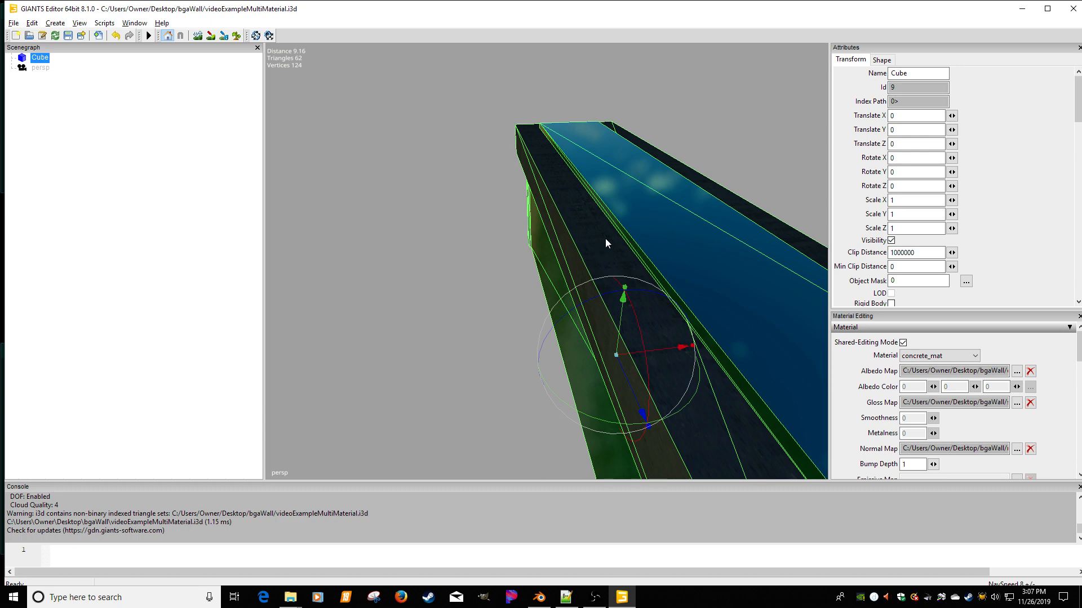
pyautogui.keyDown('alt'); pyautogui.moveTo(605, 238); pyautogui.dragTo(497, 199); pyautogui.keyUp('alt')
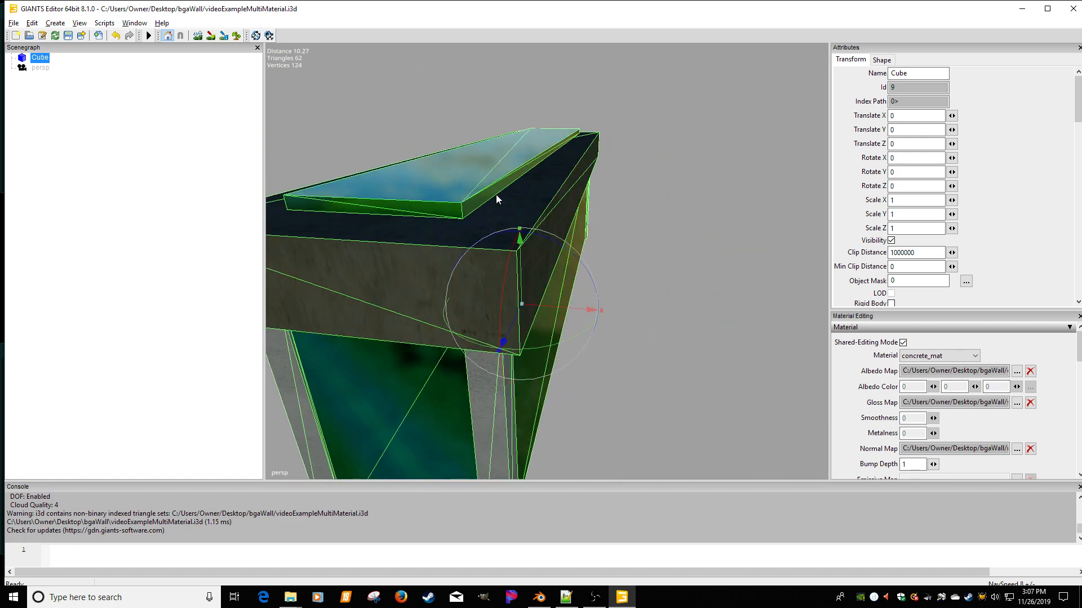
# Set Custom Texture 0, the mask map of concrete_mat's shader, to videoExampleTexturs.dds from the desktop's bgaWall folder
pyautogui.moveTo(1077, 355); pyautogui.dragTo(1077, 385)
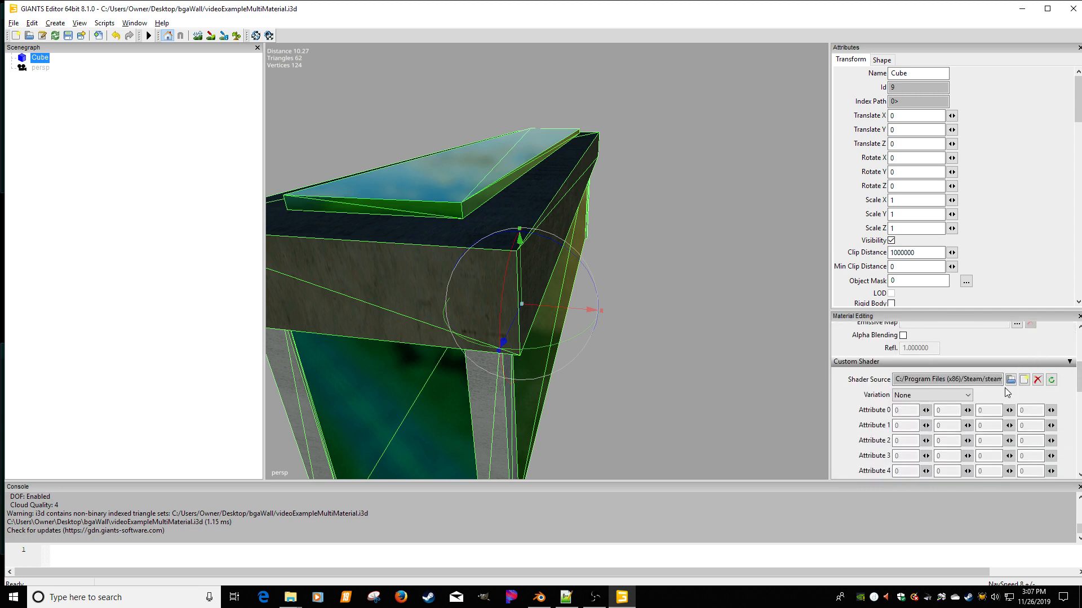
pyautogui.click(967, 395)
pyautogui.click(912, 405)
pyautogui.scroll(-10, 1041, 390)
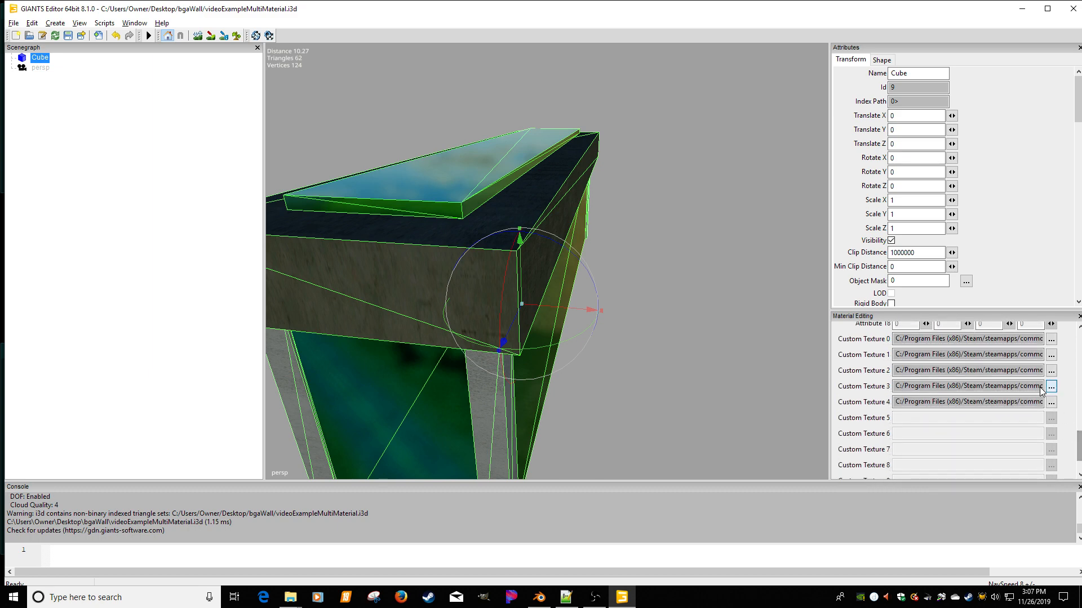
pyautogui.click(1050, 340)
pyautogui.click(290, 79)
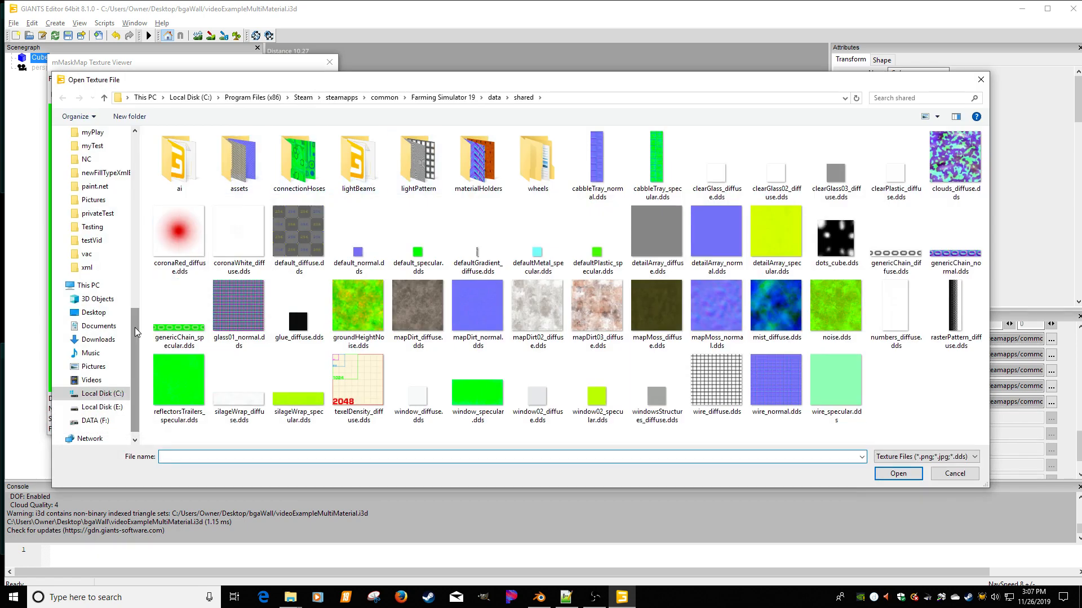
pyautogui.moveTo(135, 337); pyautogui.dragTo(150, 137)
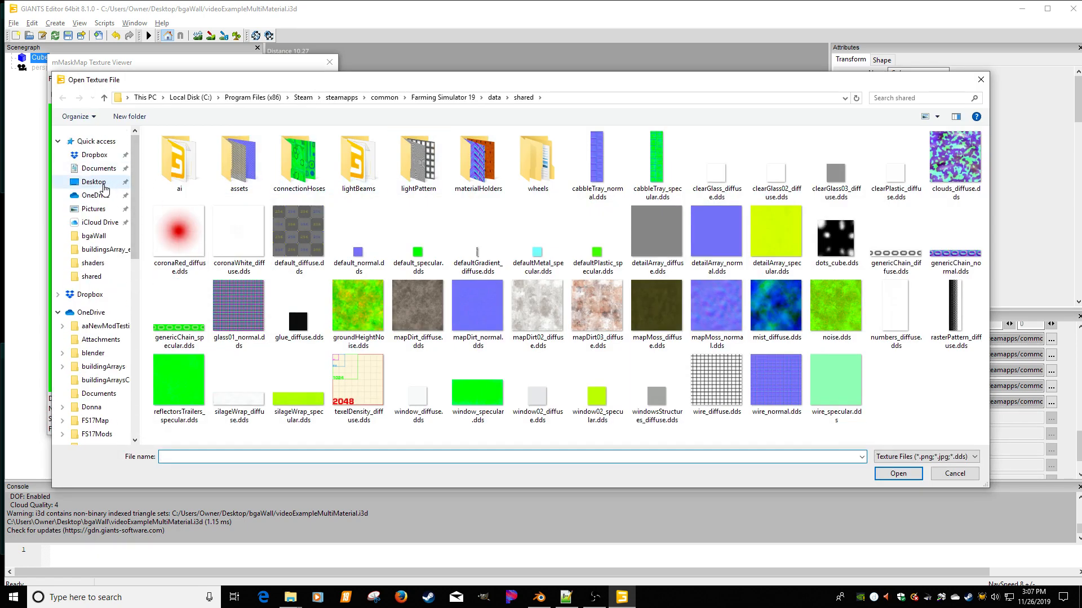
pyautogui.click(94, 182)
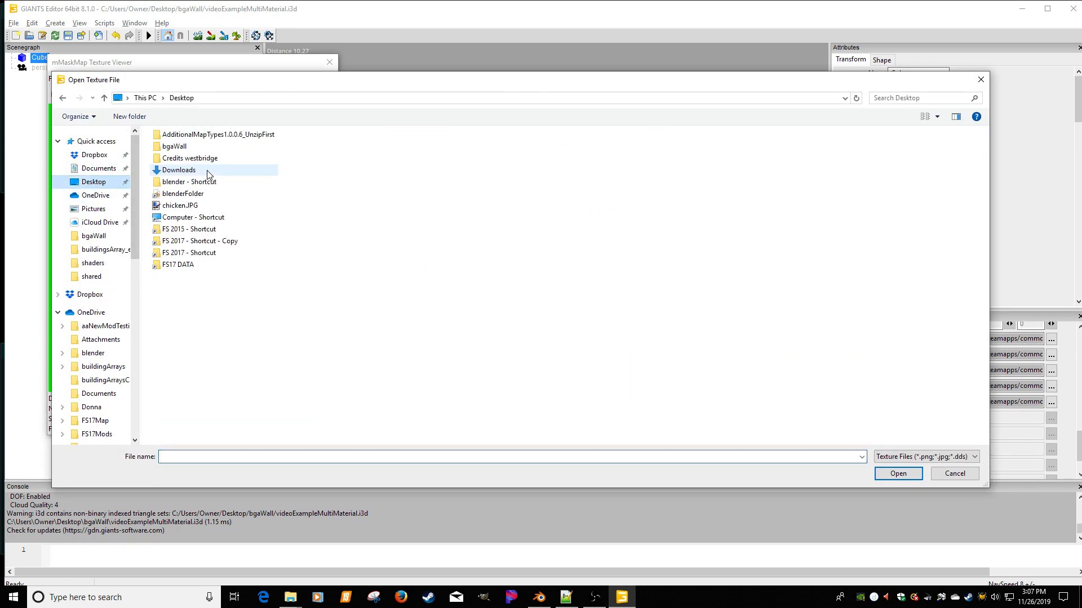
pyautogui.doubleClick(175, 146)
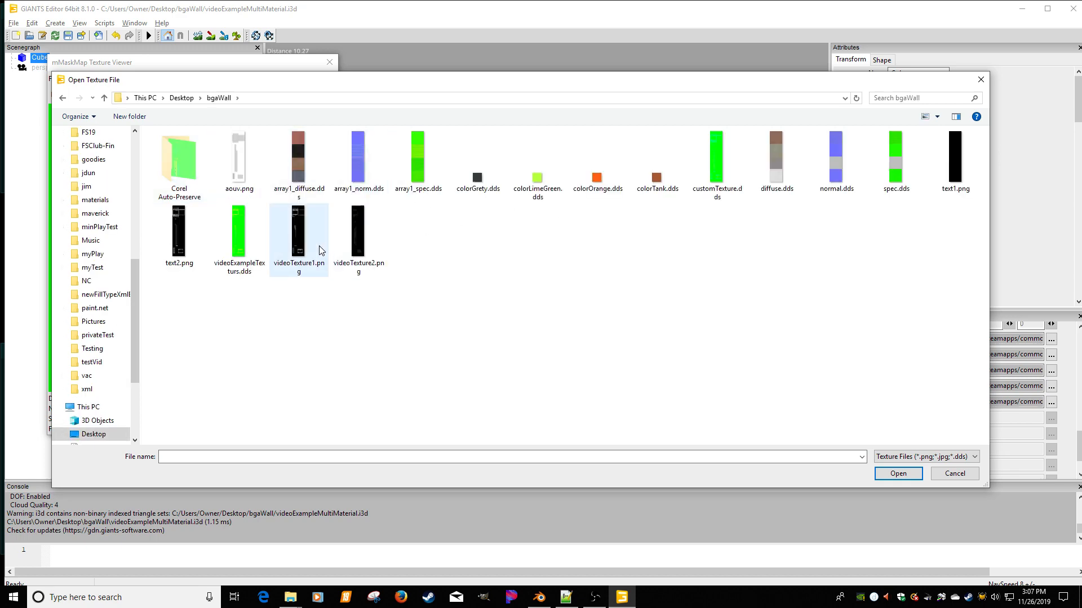
pyautogui.doubleClick(242, 238)
pyautogui.click(328, 63)
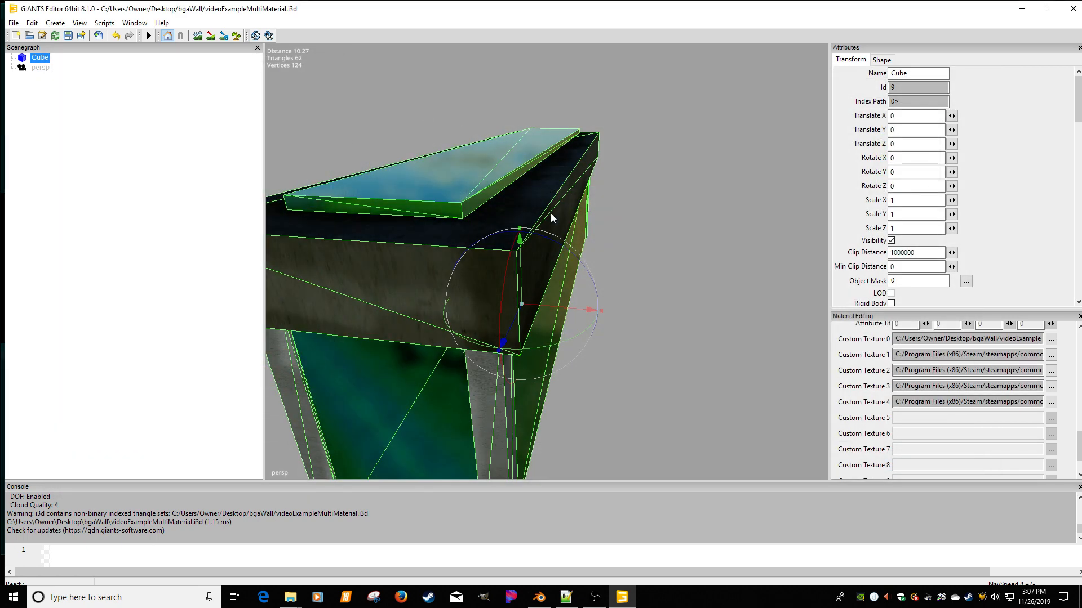
pyautogui.keyDown('alt'); pyautogui.moveTo(502, 274); pyautogui.dragTo(560, 271); pyautogui.keyUp('alt')
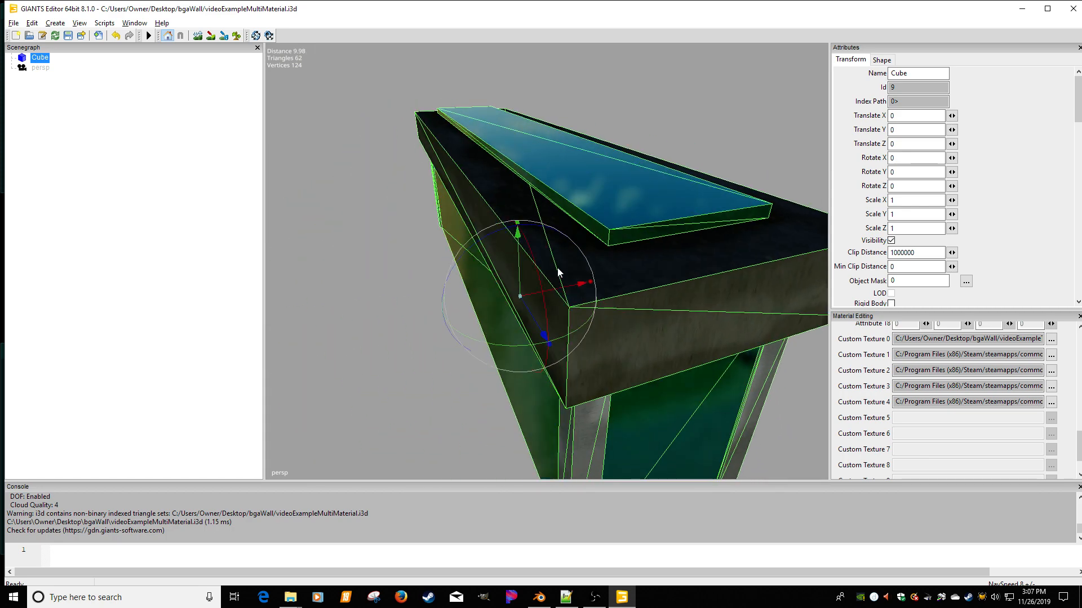
pyautogui.scroll(-3, 557, 271)
pyautogui.keyDown('alt'); pyautogui.moveTo(557, 274); pyautogui.dragTo(472, 278); pyautogui.keyUp('alt')
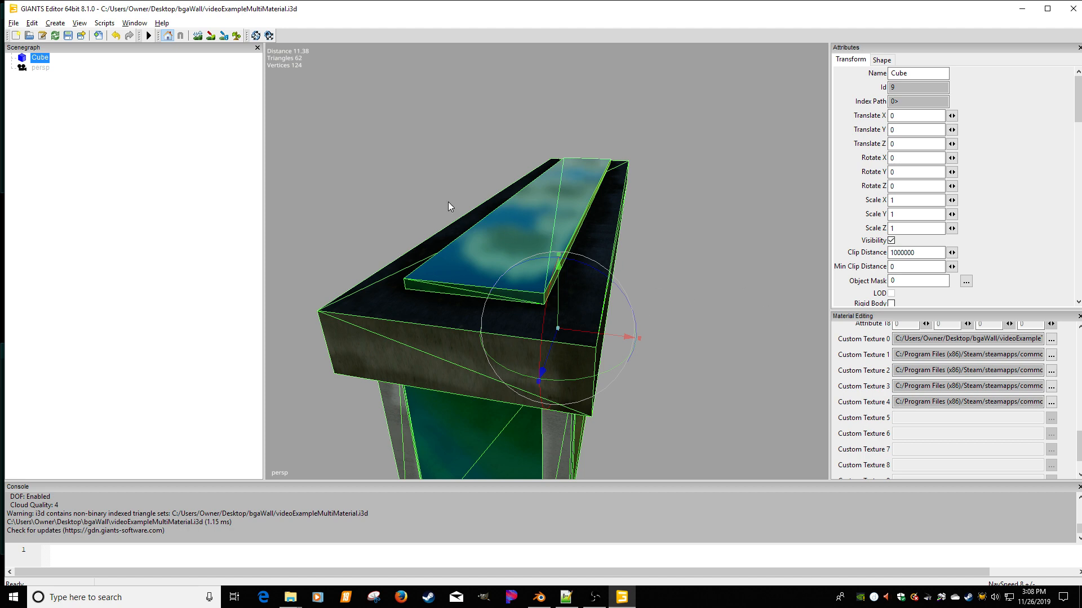
# Switch the material being edited on the Cube to brick_mat
pyautogui.moveTo(1079, 449); pyautogui.dragTo(1074, 340)
pyautogui.click(973, 357)
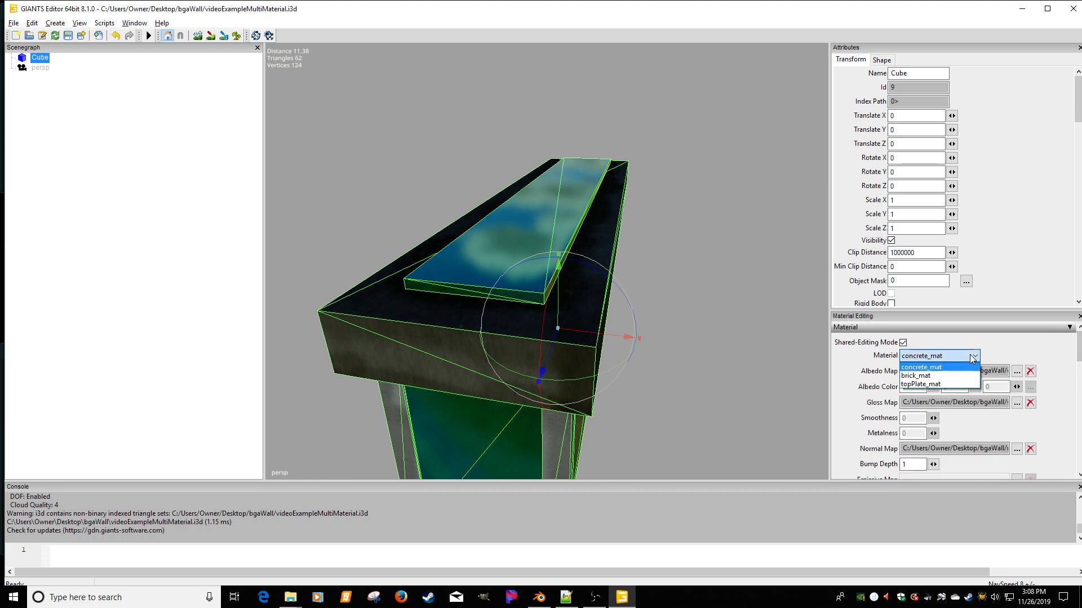
pyautogui.click(927, 376)
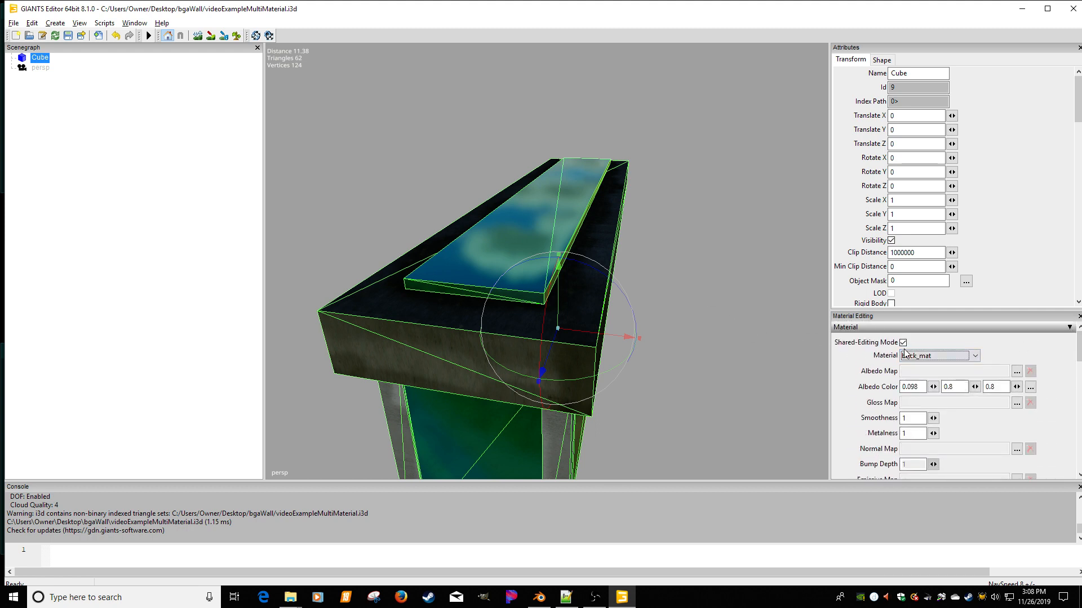
# Assign diffuse.dds from the bgaWall folder as the albedo map of brick_mat
pyautogui.click(1016, 372)
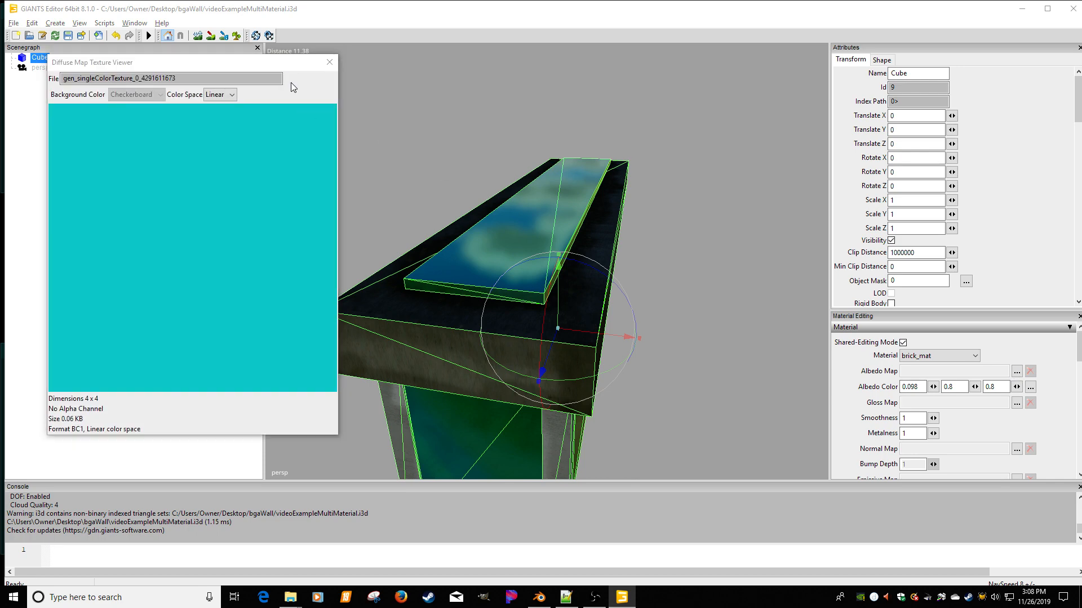
pyautogui.click(290, 83)
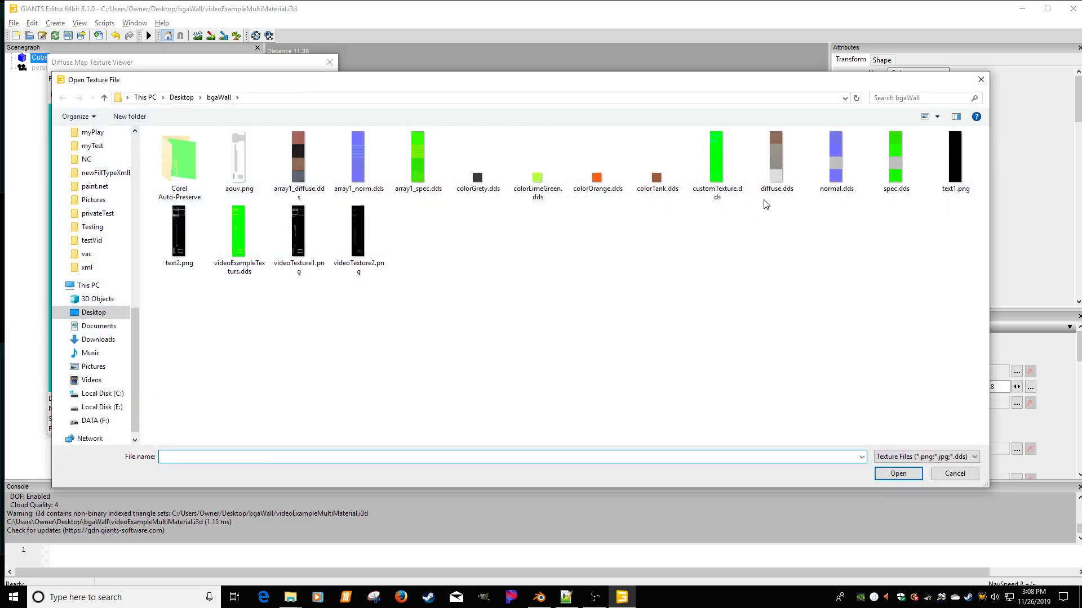
pyautogui.doubleClick(777, 175)
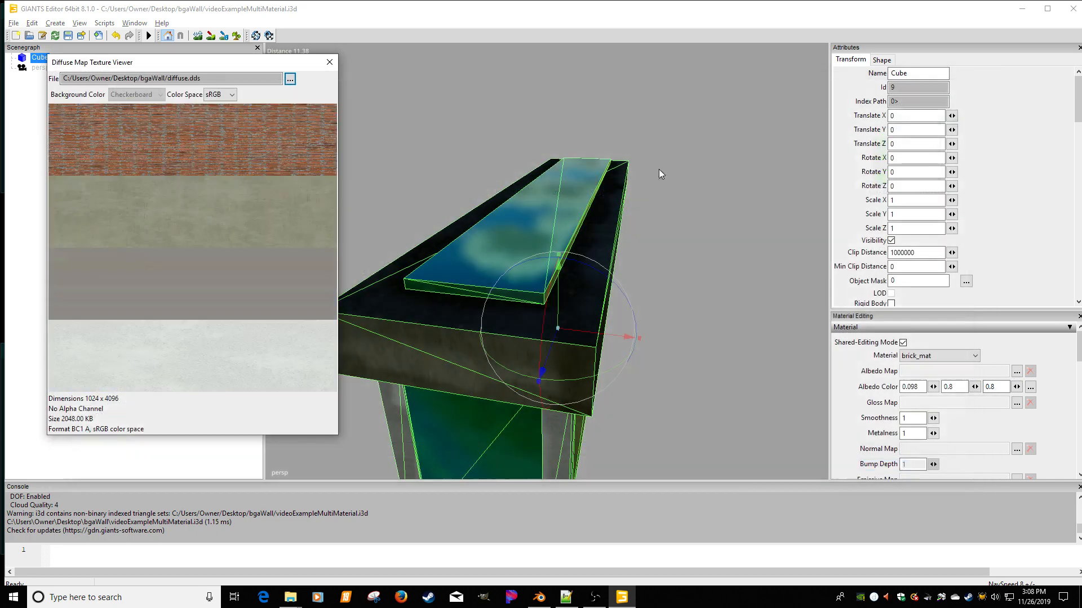
pyautogui.click(329, 63)
pyautogui.moveTo(603, 274); pyautogui.dragTo(411, 233, button='middle')
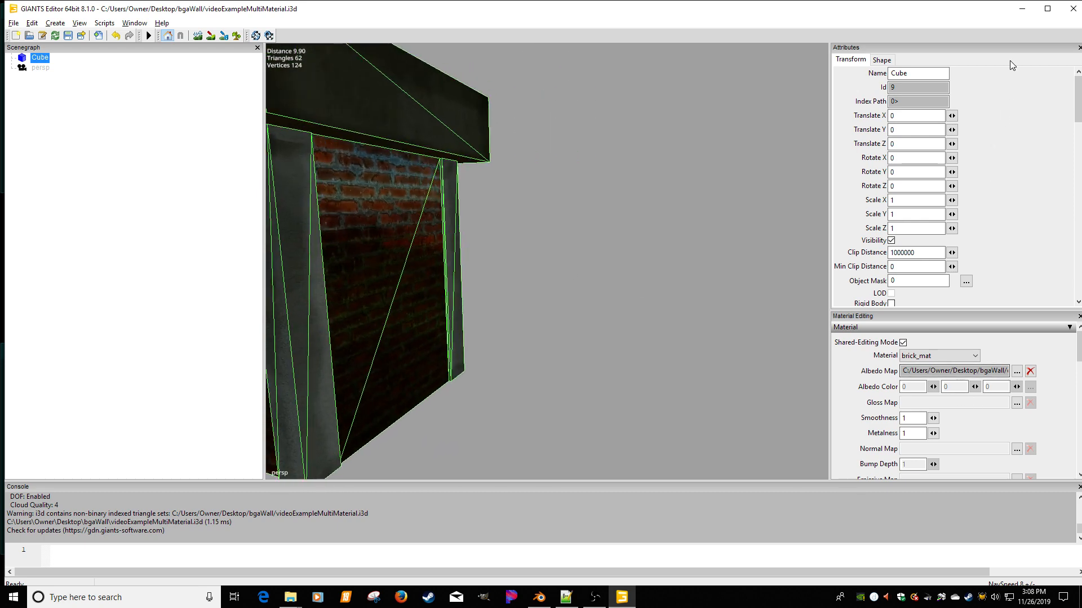
# Minimize GIANTS Editor and open the OneDrive folder from the desktop in File Explorer
pyautogui.click(1025, 7)
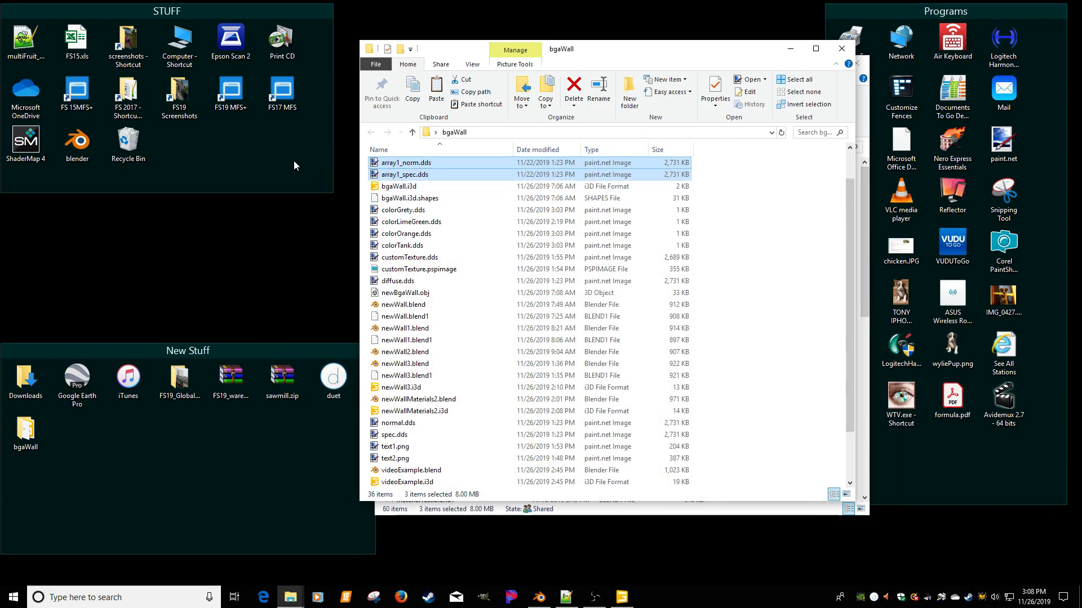
pyautogui.doubleClick(25, 91)
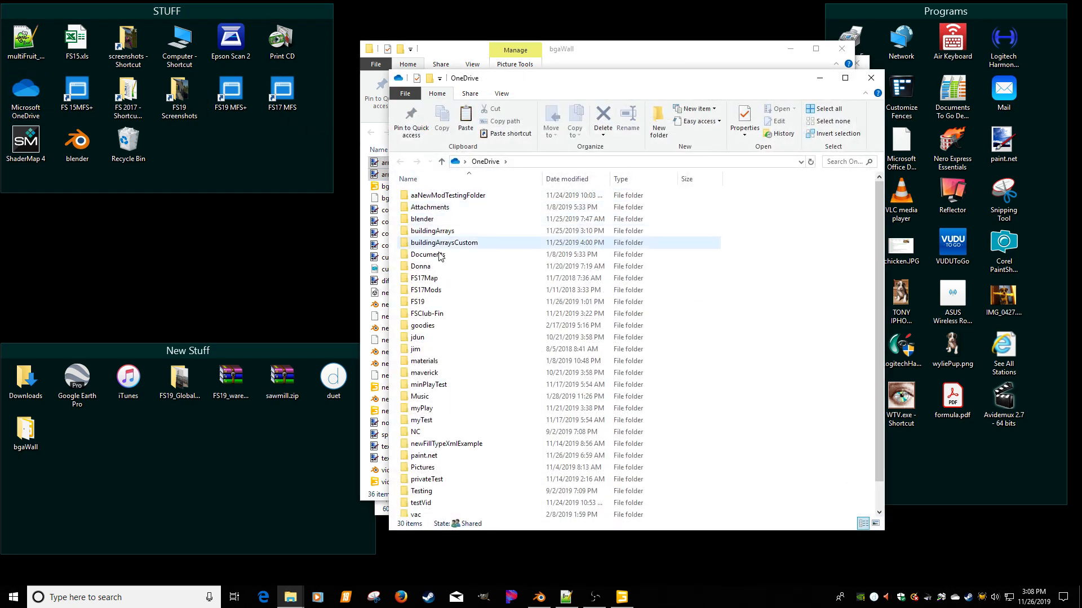
pyautogui.doubleClick(422, 218)
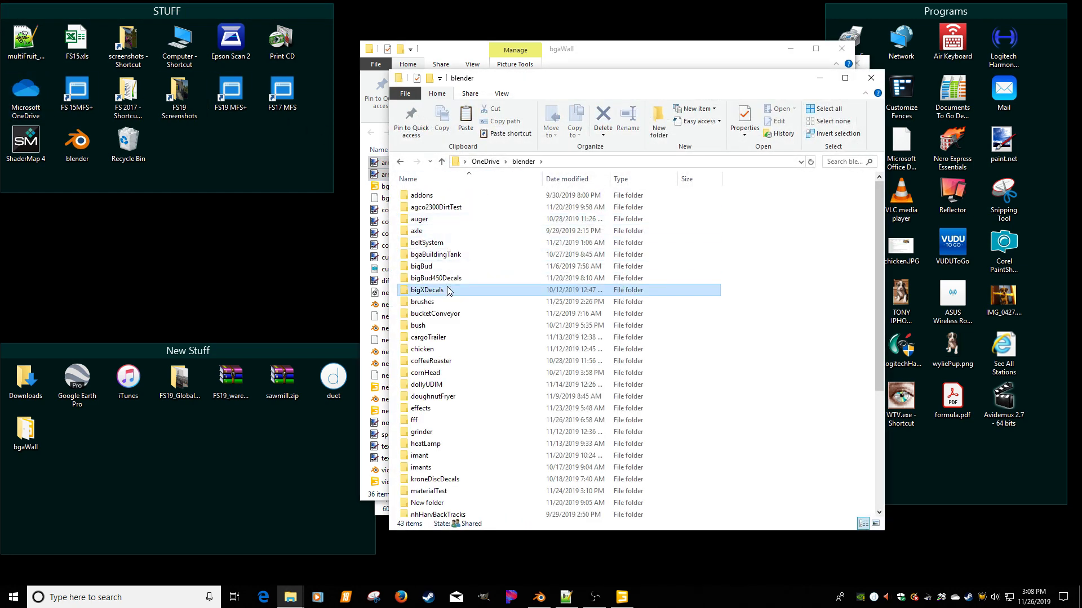
pyautogui.press('m')
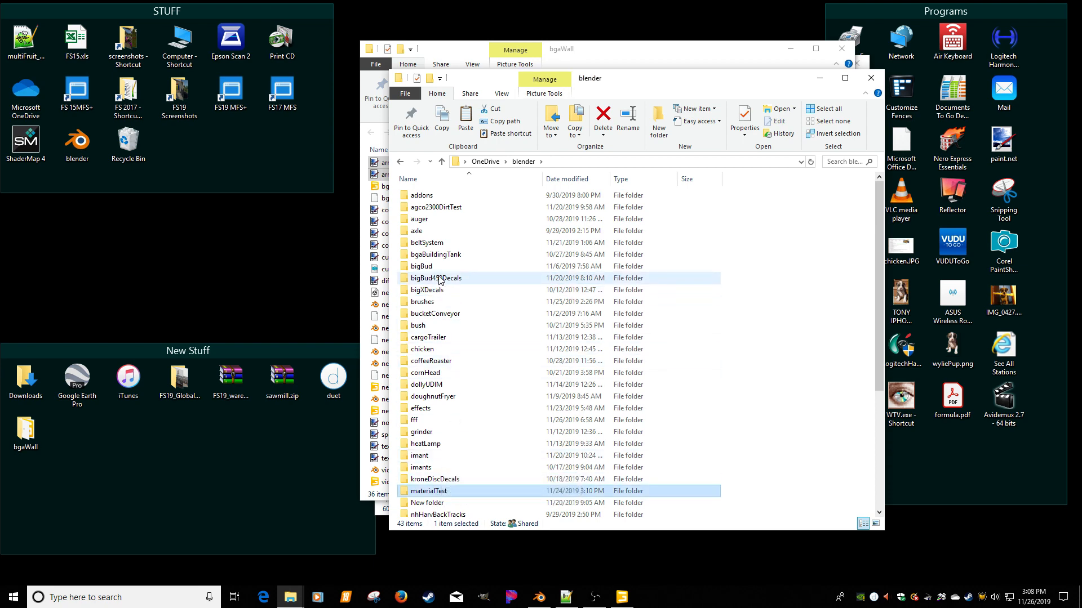
pyautogui.click(484, 161)
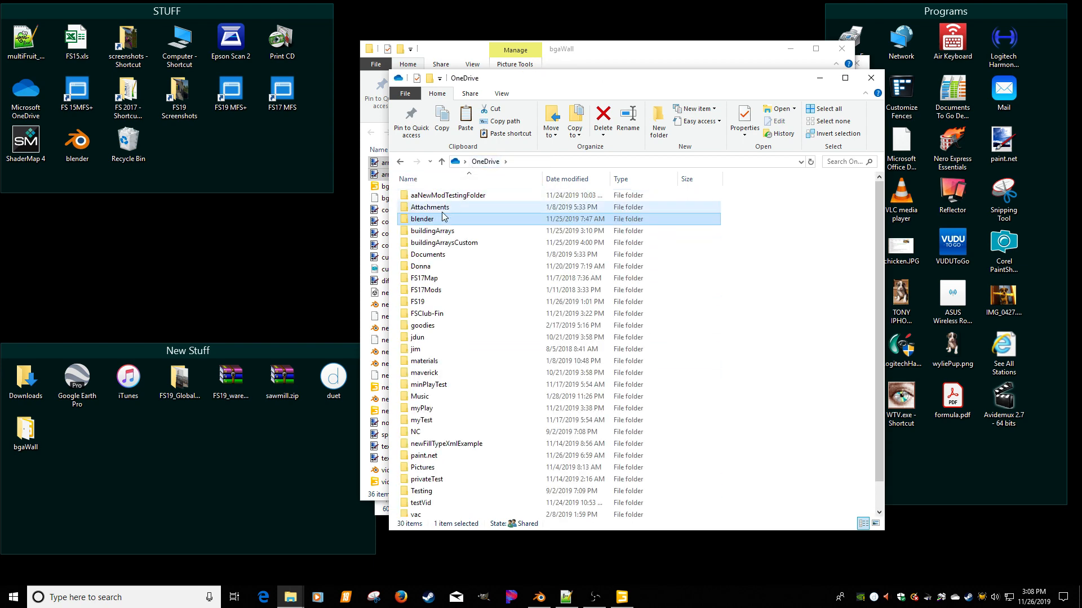
# Open the buildingArraysCustom folder in OneDrive and look through its diffuse, normal and specular texture arrays
pyautogui.doubleClick(444, 243)
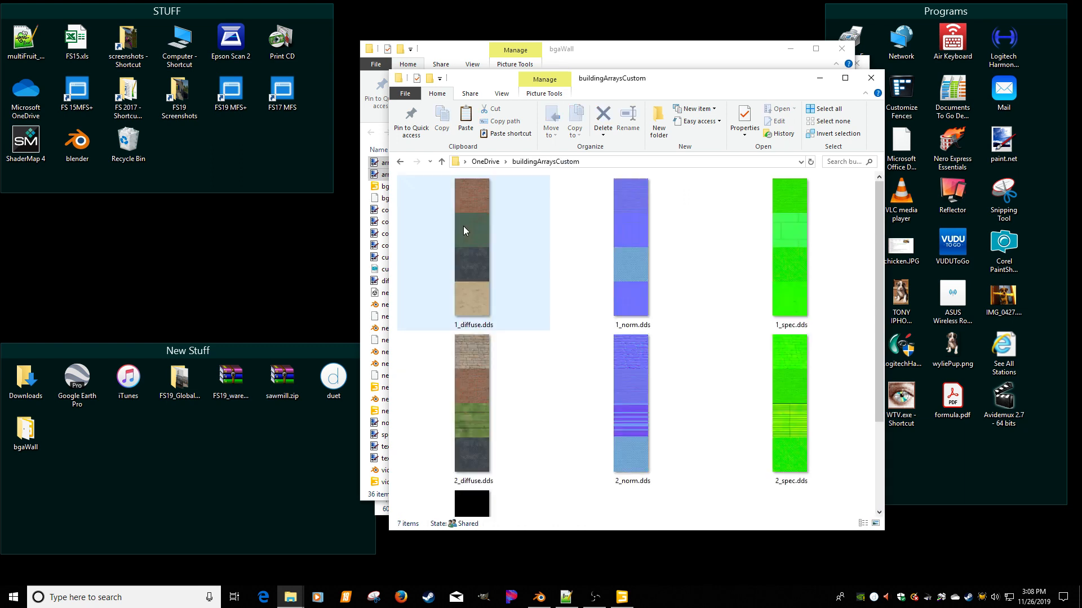
pyautogui.scroll(-2, 563, 396)
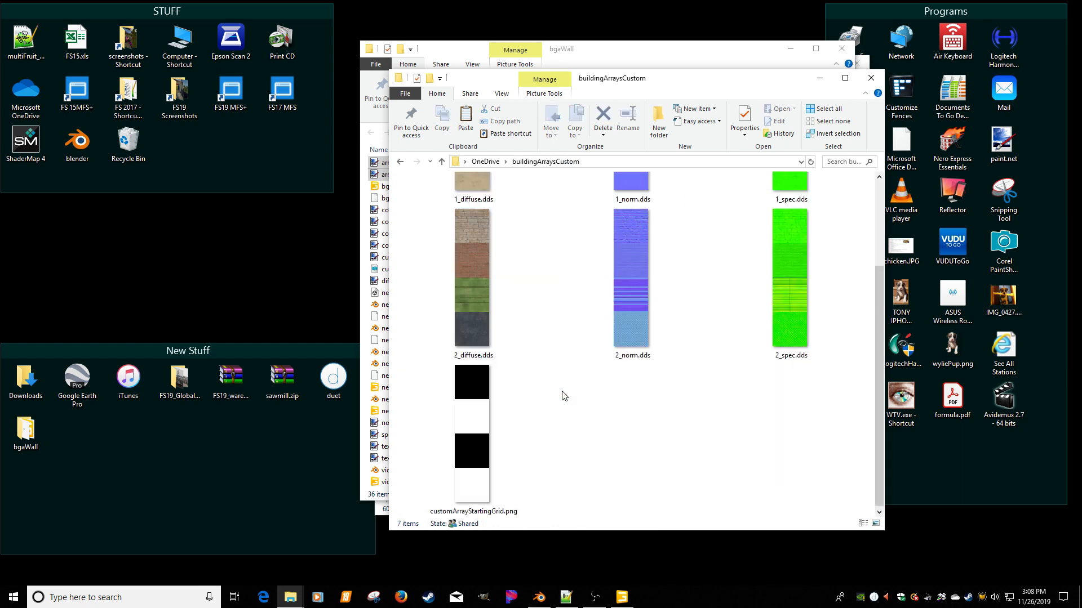
pyautogui.scroll(2, 499, 287)
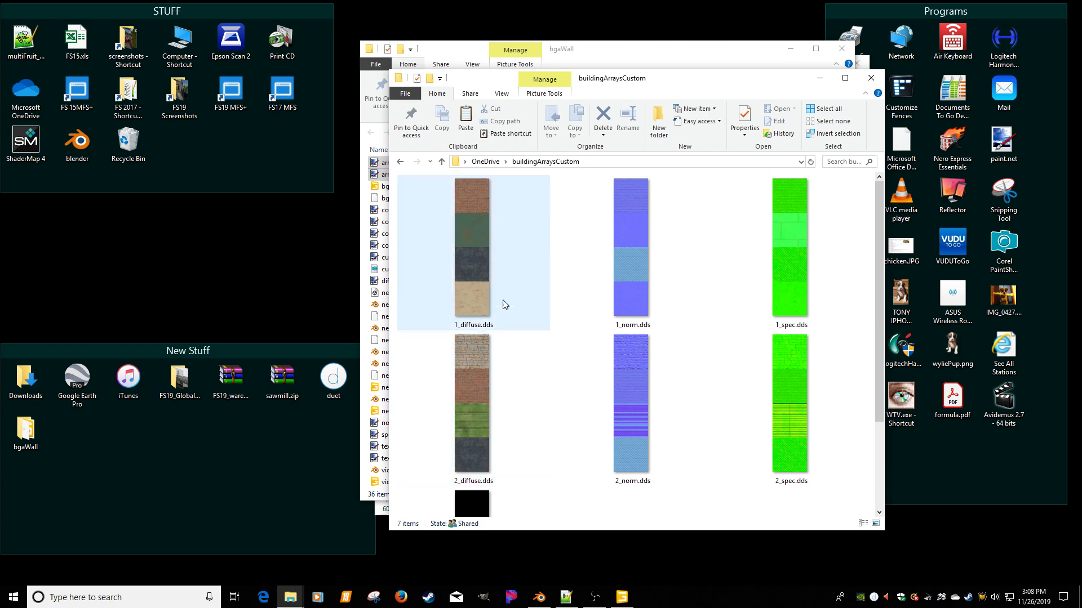
pyautogui.scroll(-2, 509, 299)
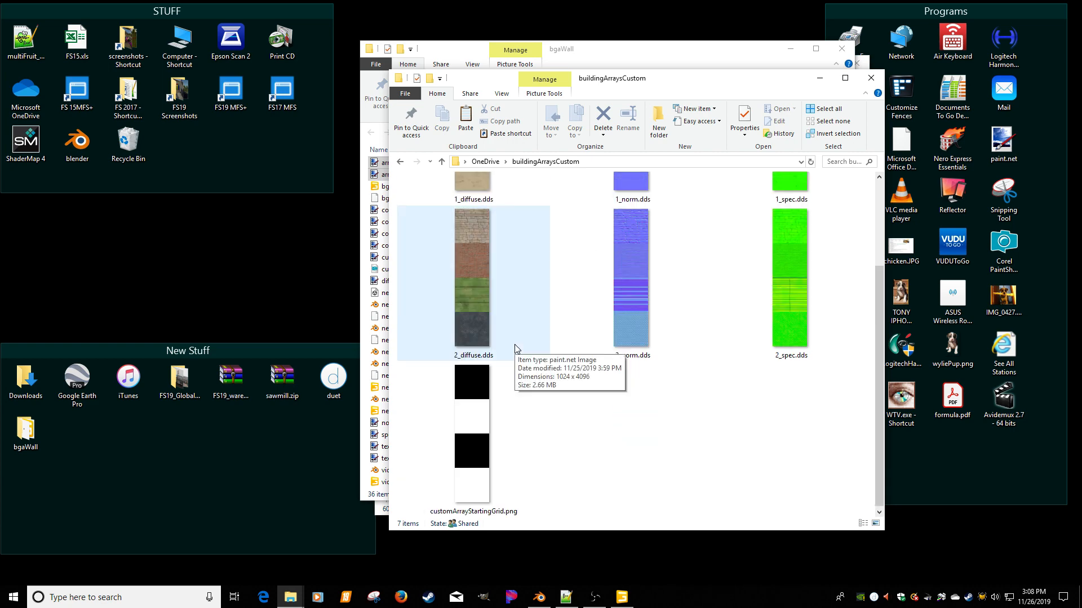
pyautogui.scroll(2, 503, 283)
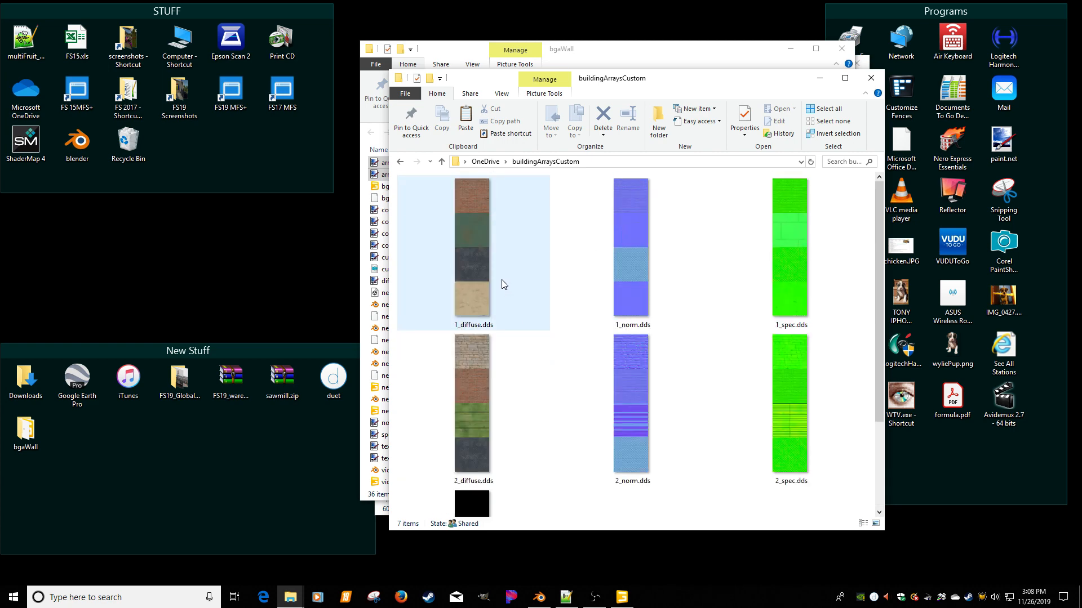
# Arrange the buildingArraysCustom and bgaWall windows side by side and show the bgaWall files as large icons
pyautogui.moveTo(673, 86); pyautogui.dragTo(902, 103)
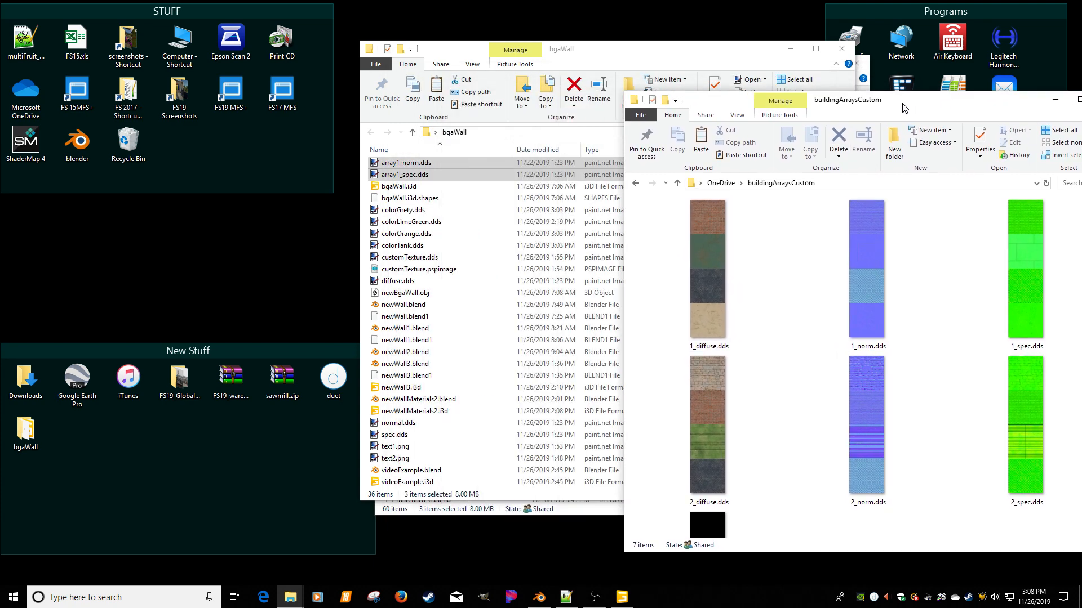
pyautogui.moveTo(663, 60); pyautogui.dragTo(351, 47)
pyautogui.rightClick(443, 185)
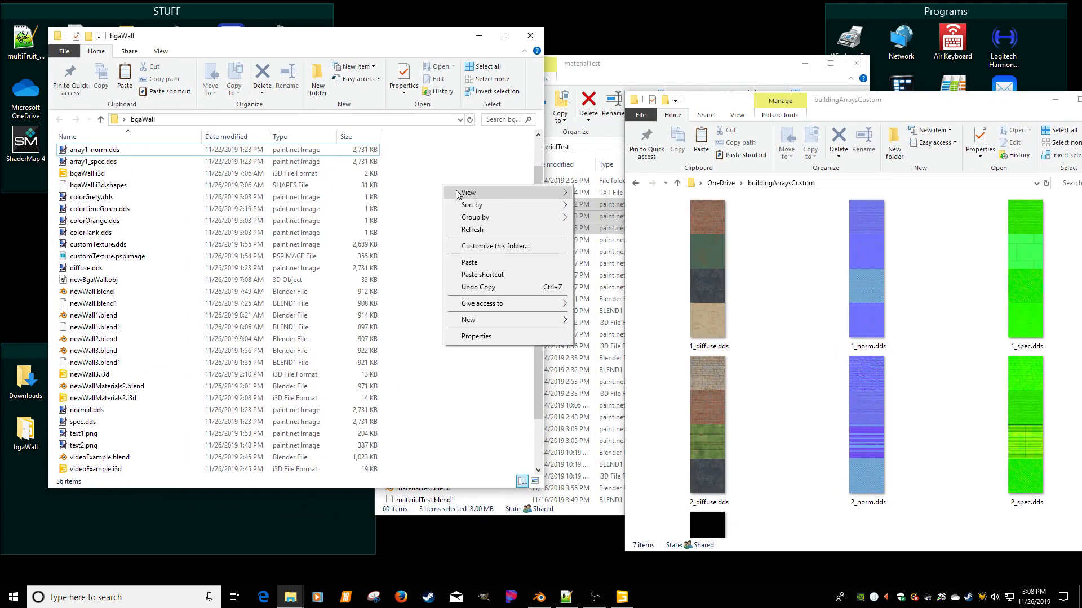
pyautogui.moveTo(559, 195)
pyautogui.click(606, 205)
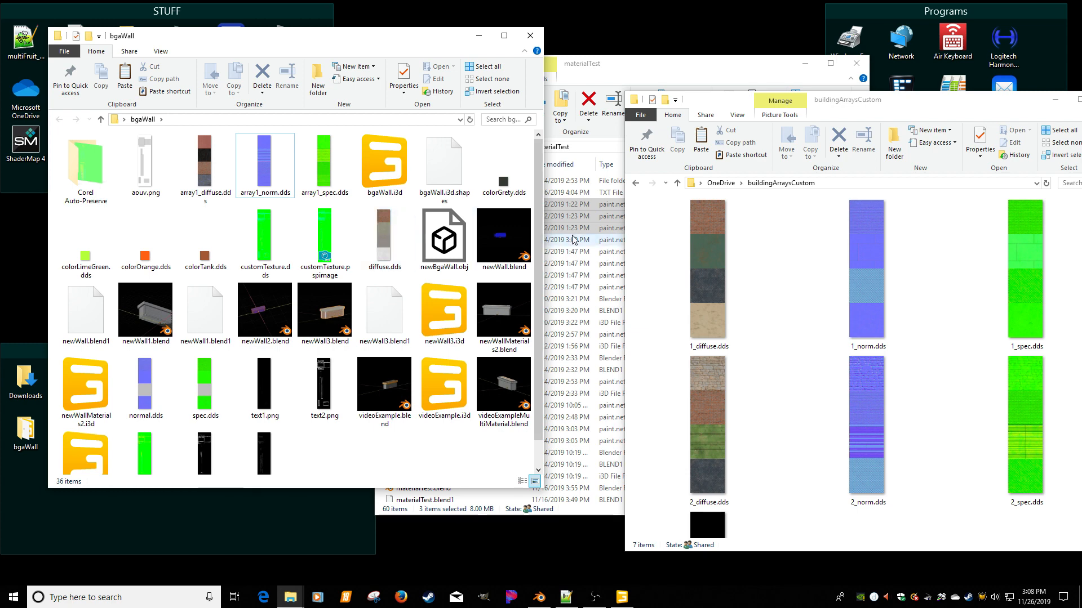
# Copy 2_diffuse.dds, 2_norm.dds and 2_spec.dds from buildingArraysCustom into the bgaWall folder
pyautogui.click(707, 375)
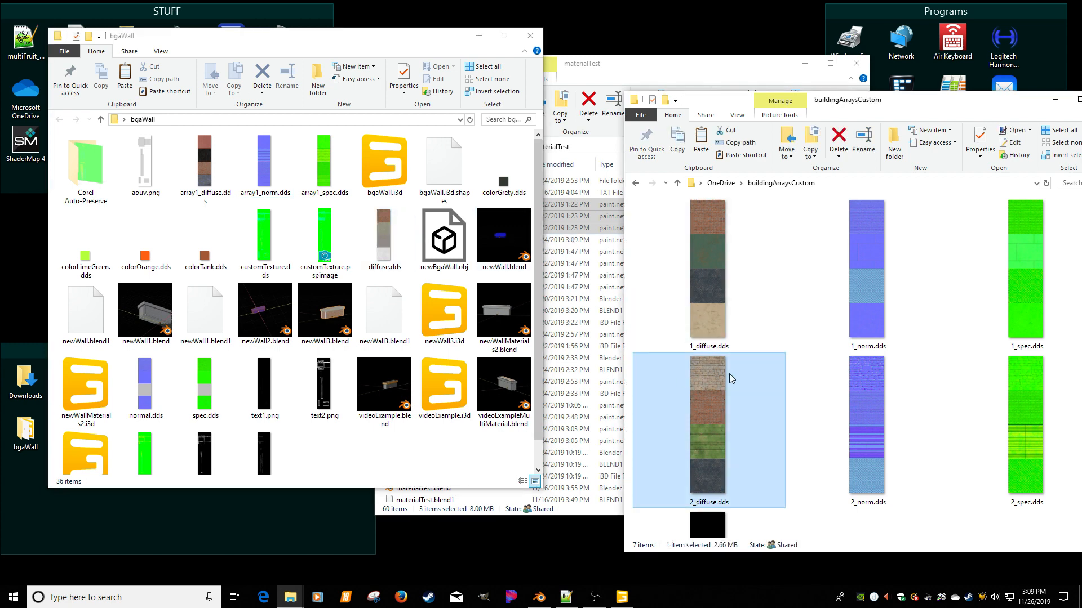
pyautogui.keyDown('ctrl'); pyautogui.click(880, 422); pyautogui.keyUp('ctrl')
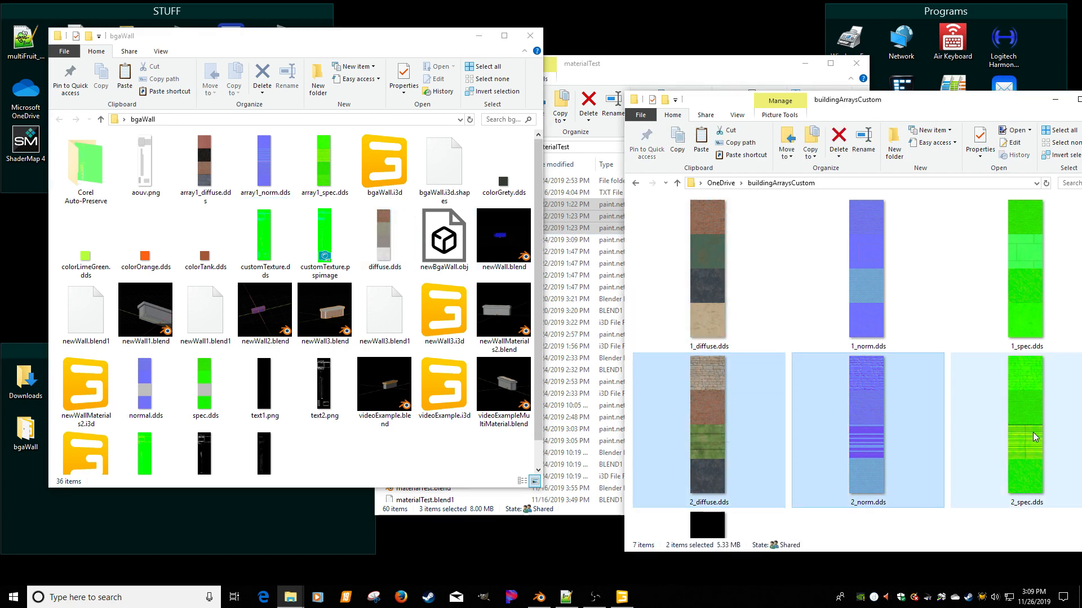
pyautogui.keyDown('ctrl'); pyautogui.click(1033, 438); pyautogui.keyUp('ctrl')
pyautogui.moveTo(729, 415); pyautogui.dragTo(358, 345, button='right')
pyautogui.click(382, 376)
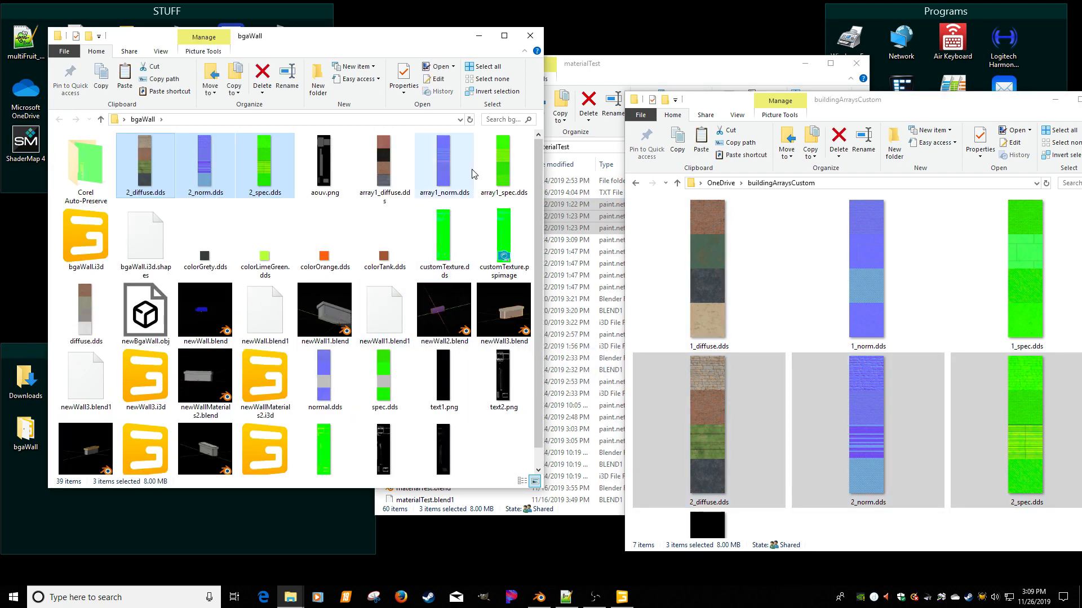
# Return to GIANTS Editor and set the albedo map of brick_mat to 2_diffuse.dds from the bgaWall folder
pyautogui.click(622, 597)
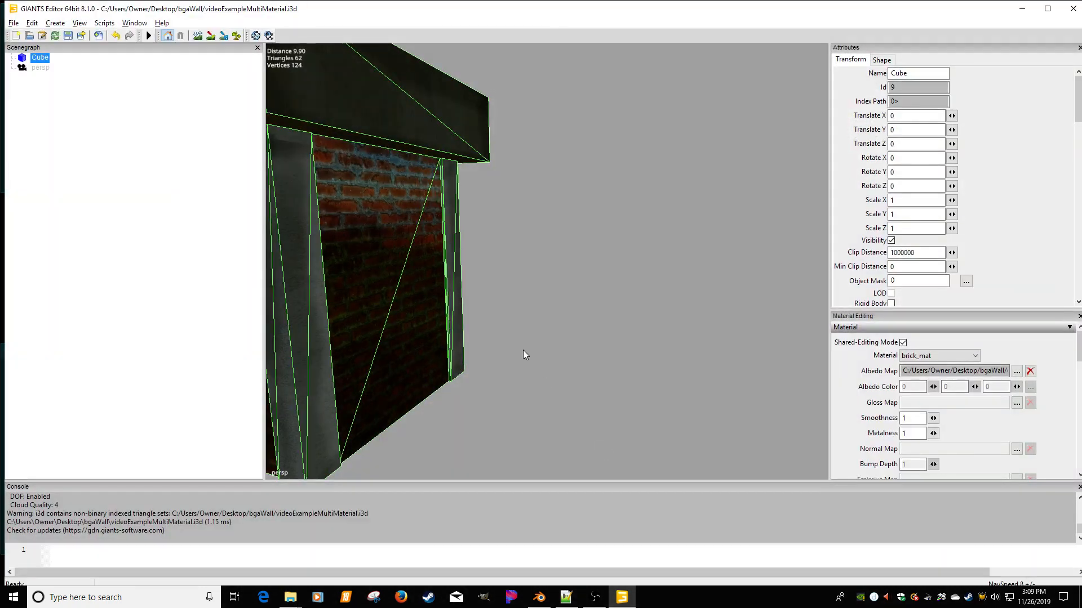
pyautogui.click(1015, 372)
pyautogui.click(290, 79)
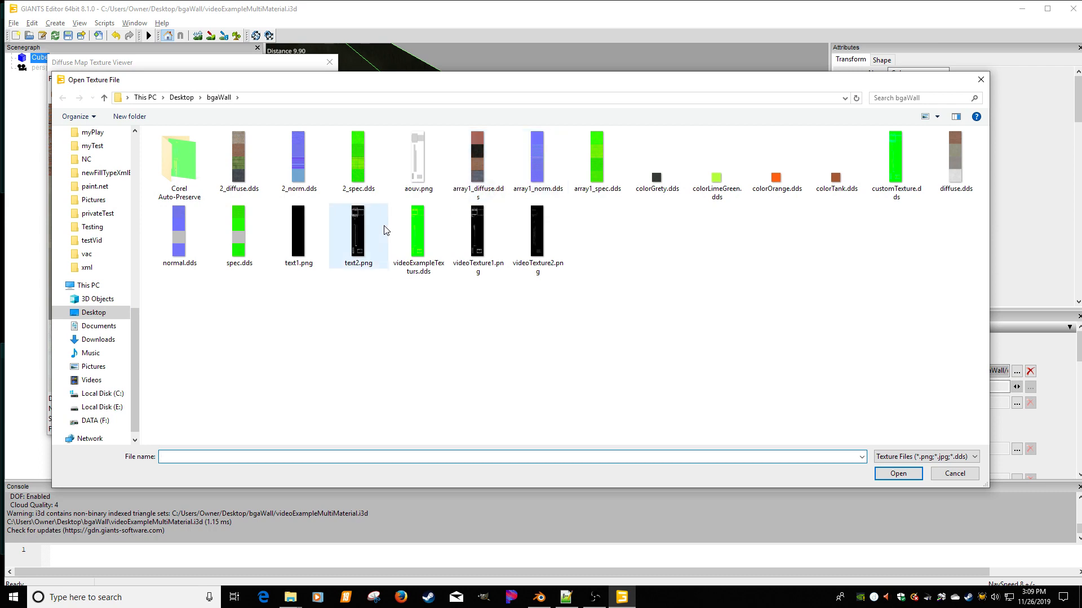
pyautogui.click(236, 168)
pyautogui.doubleClick(235, 168)
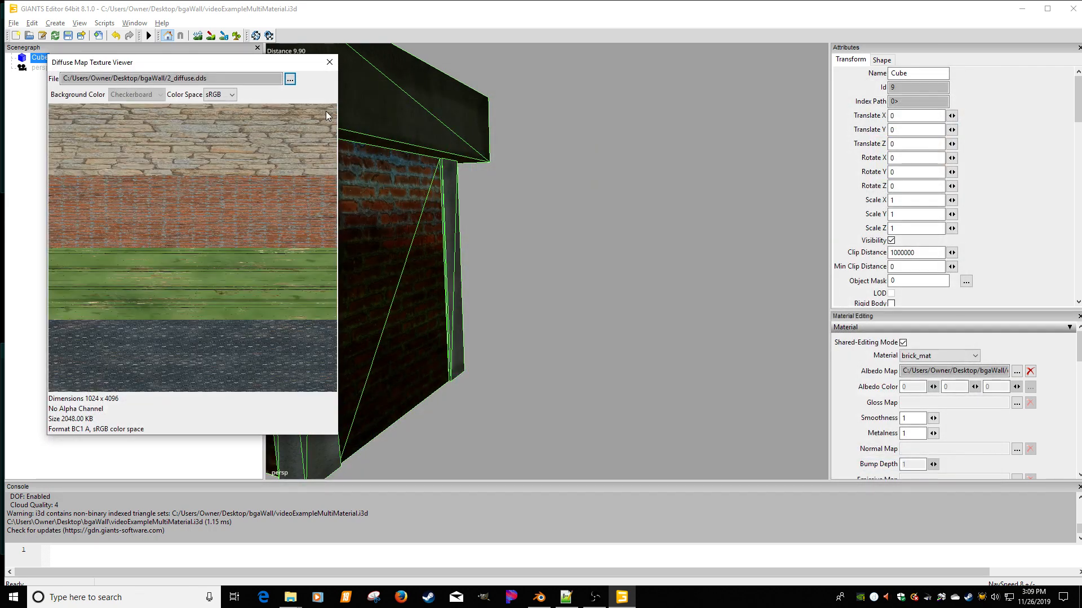
pyautogui.click(331, 62)
pyautogui.keyDown('alt'); pyautogui.moveTo(438, 234); pyautogui.dragTo(475, 227); pyautogui.keyUp('alt')
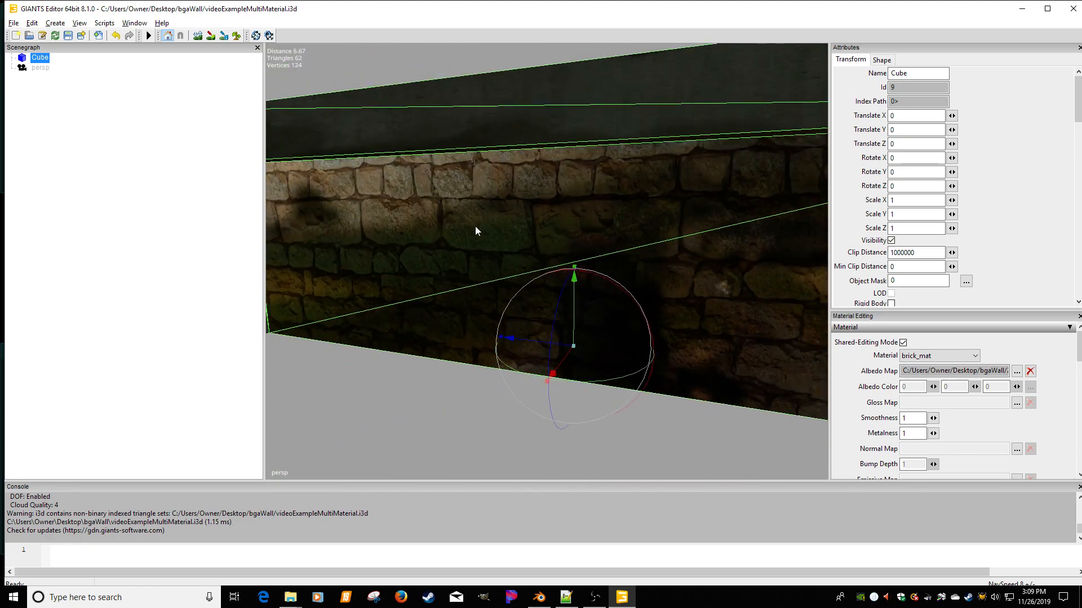
# Set the gloss map of brick_mat to 2_spec.dds from the bgaWall folder
pyautogui.click(1017, 403)
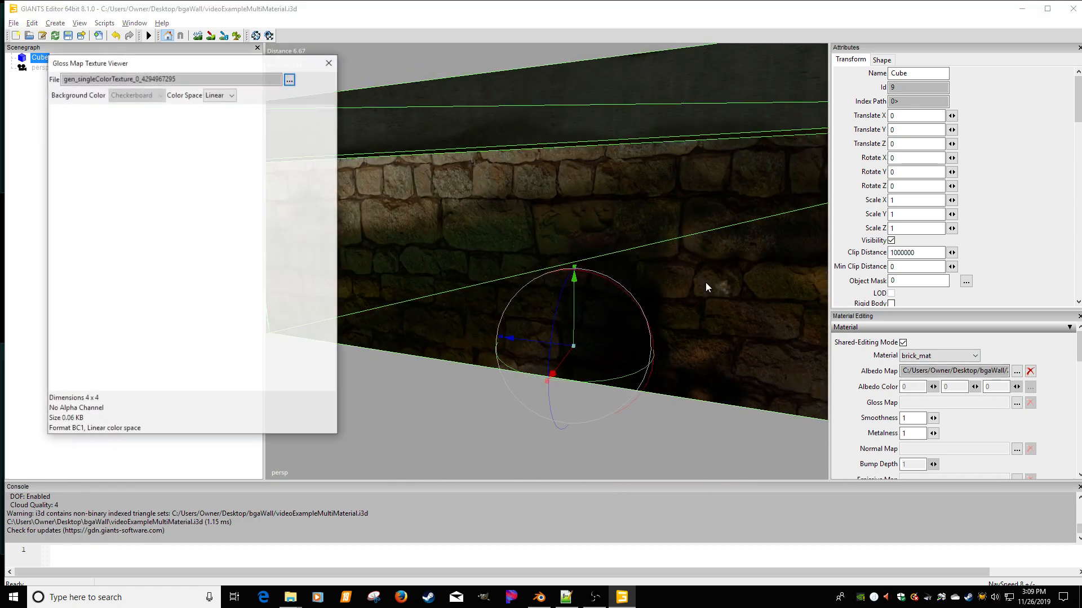
pyautogui.click(289, 80)
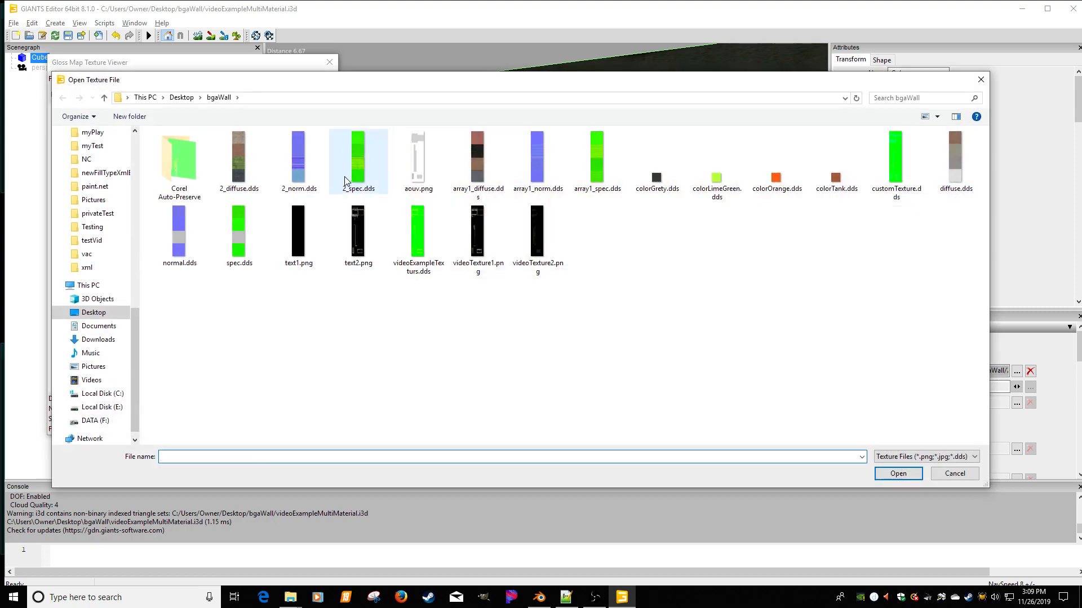
pyautogui.doubleClick(289, 179)
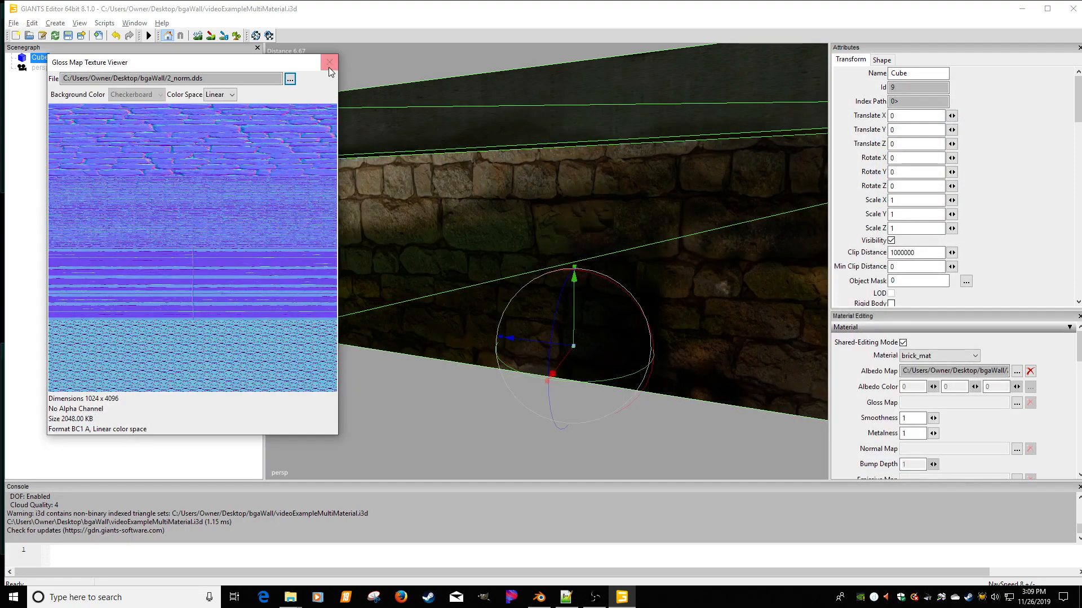
pyautogui.click(290, 80)
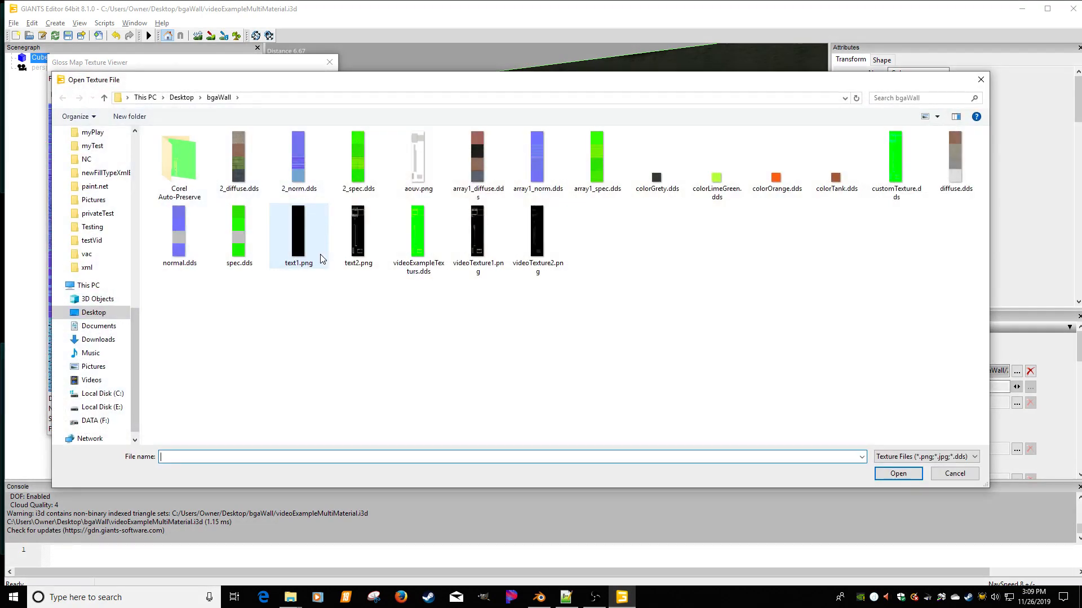
pyautogui.doubleClick(335, 184)
pyautogui.click(330, 62)
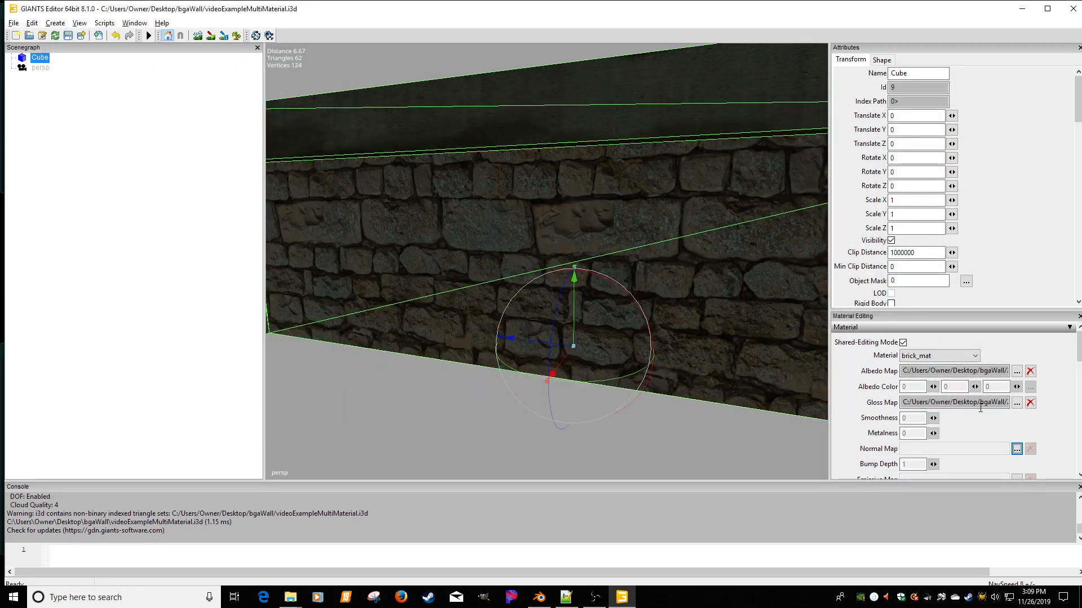
# Set the normal map of brick_mat to 2_norm.dds from the bgaWall folder and inspect the wall's corner
pyautogui.click(1017, 449)
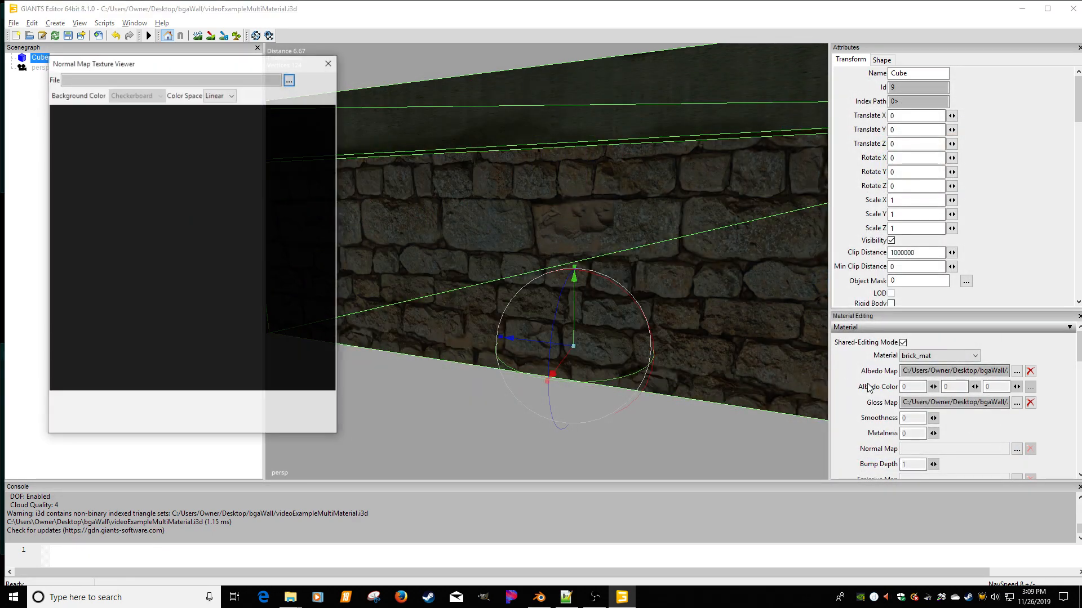
pyautogui.click(290, 80)
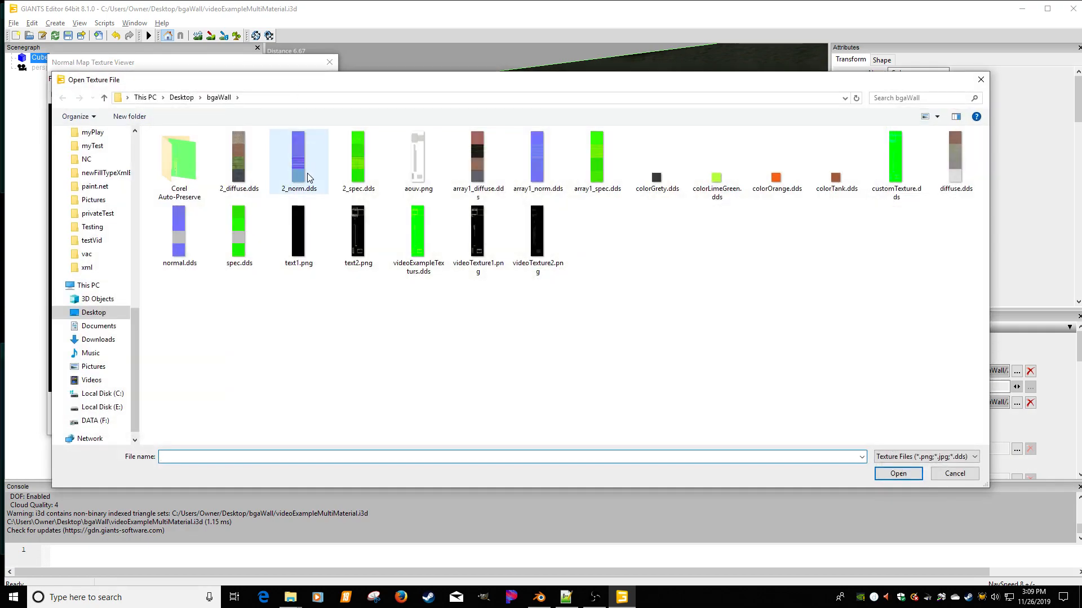
pyautogui.doubleClick(301, 163)
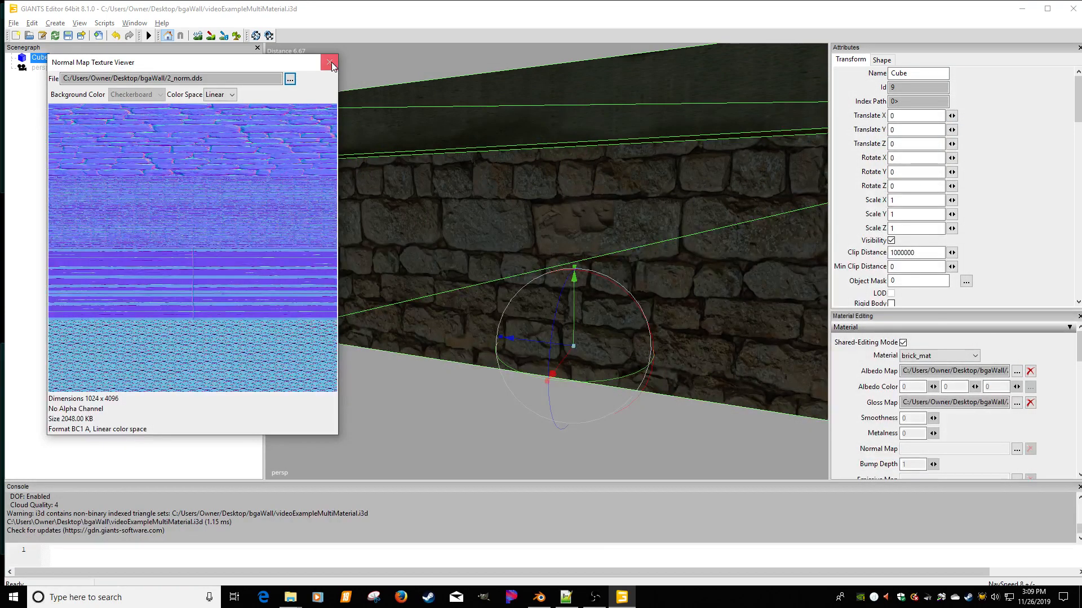
pyautogui.click(329, 63)
pyautogui.scroll(-3, 524, 238)
pyautogui.keyDown('alt'); pyautogui.moveTo(524, 238); pyautogui.dragTo(451, 225, button='middle'); pyautogui.keyUp('alt')
pyautogui.scroll(2, 500, 233)
pyautogui.keyDown('alt'); pyautogui.moveTo(499, 233); pyautogui.dragTo(482, 231); pyautogui.keyUp('alt')
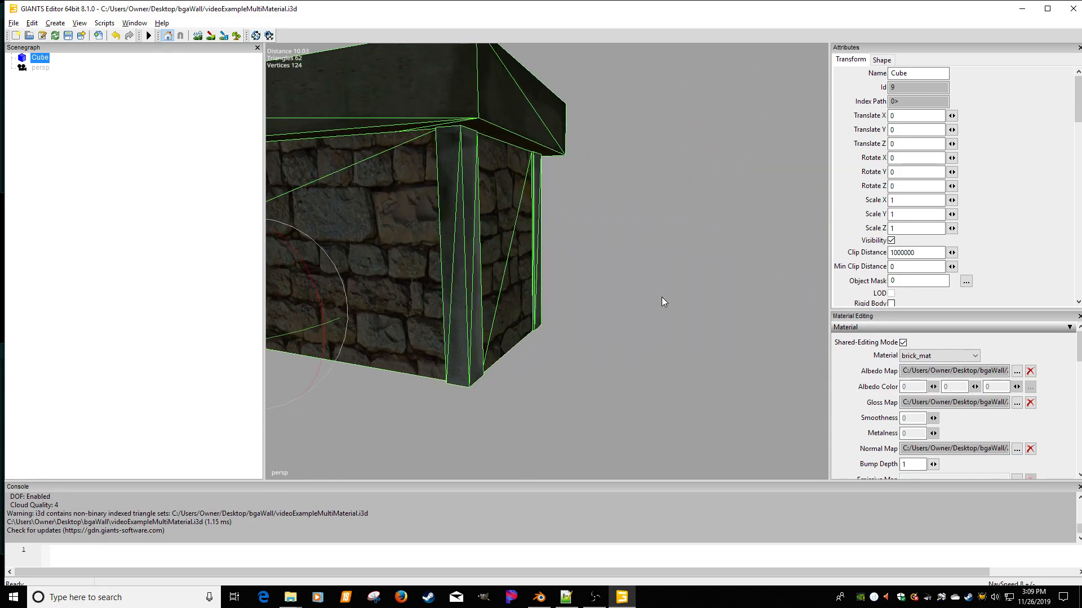
# Assign buildingShader.xml from the Farming Simulator 19 shaders folder as the custom shader of brick_mat
pyautogui.scroll(-5, 1062, 393)
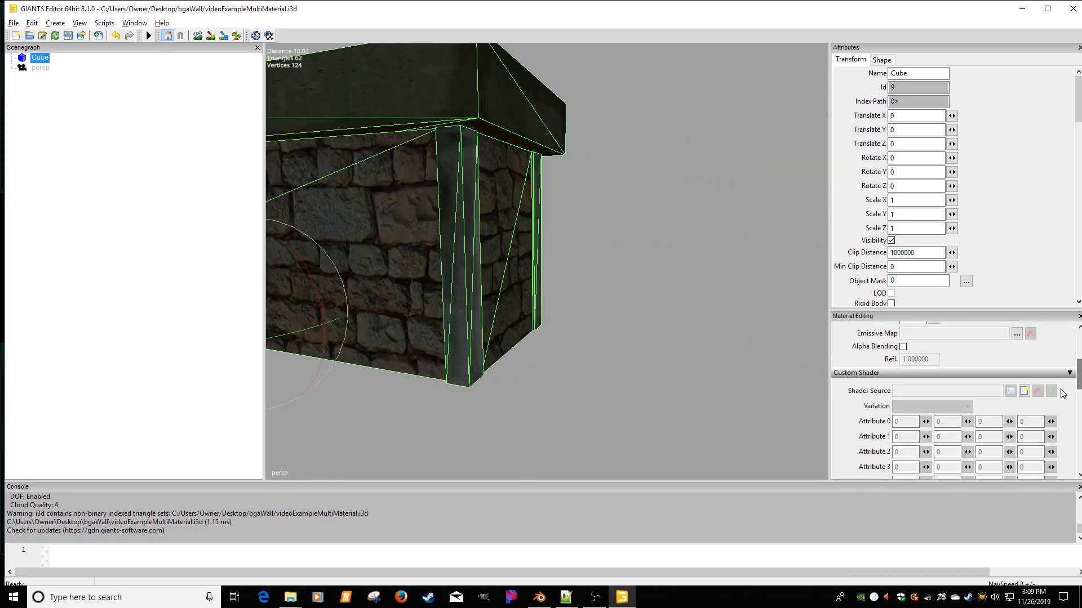
pyautogui.click(1024, 396)
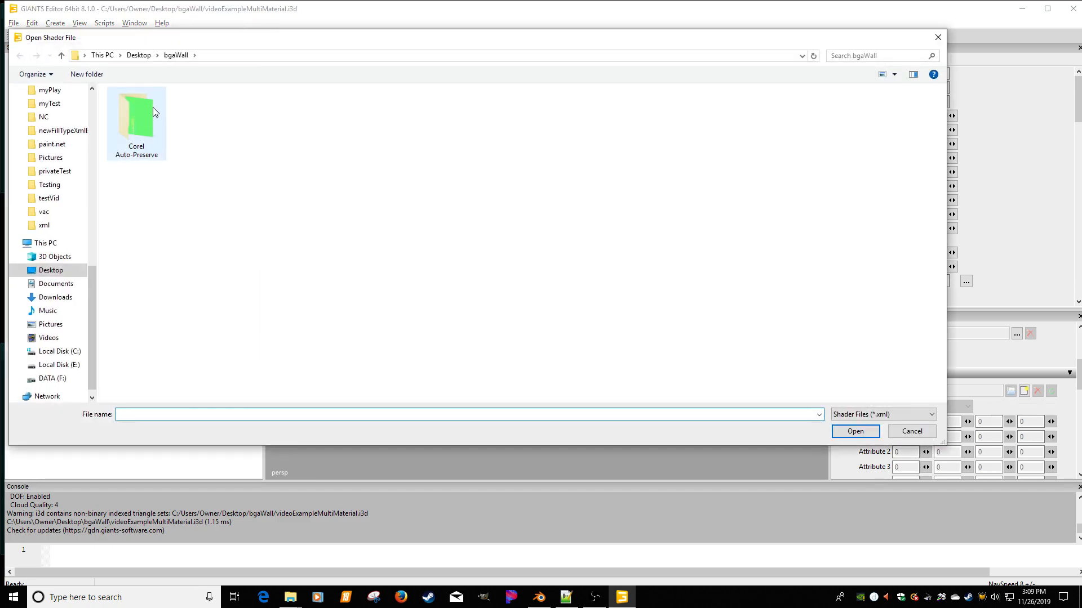
pyautogui.moveTo(89, 288); pyautogui.dragTo(90, 135)
pyautogui.click(50, 221)
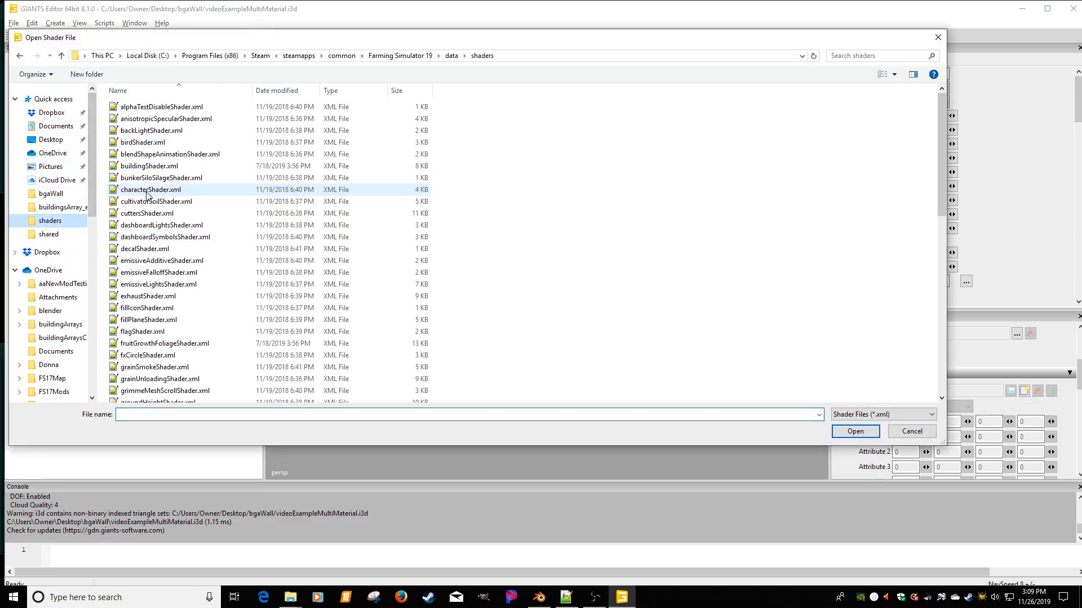
pyautogui.doubleClick(141, 166)
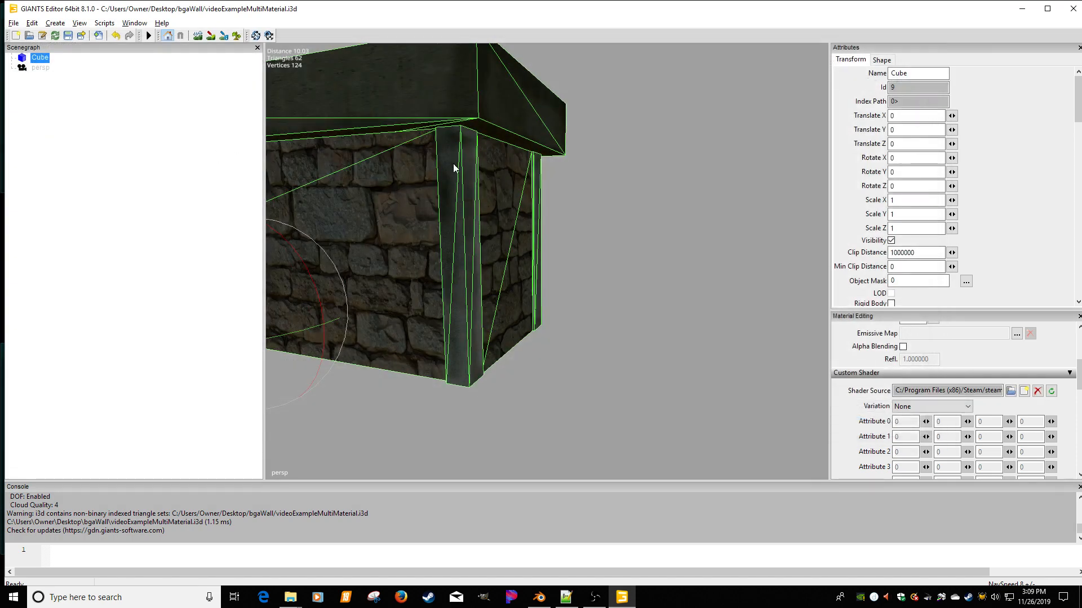
# Set Custom Texture 0 of brick_mat to videoExampleTexturs.dds from the bgaWall folder and inspect the brick faces
pyautogui.moveTo(1078, 386); pyautogui.dragTo(1078, 445)
pyautogui.click(1052, 407)
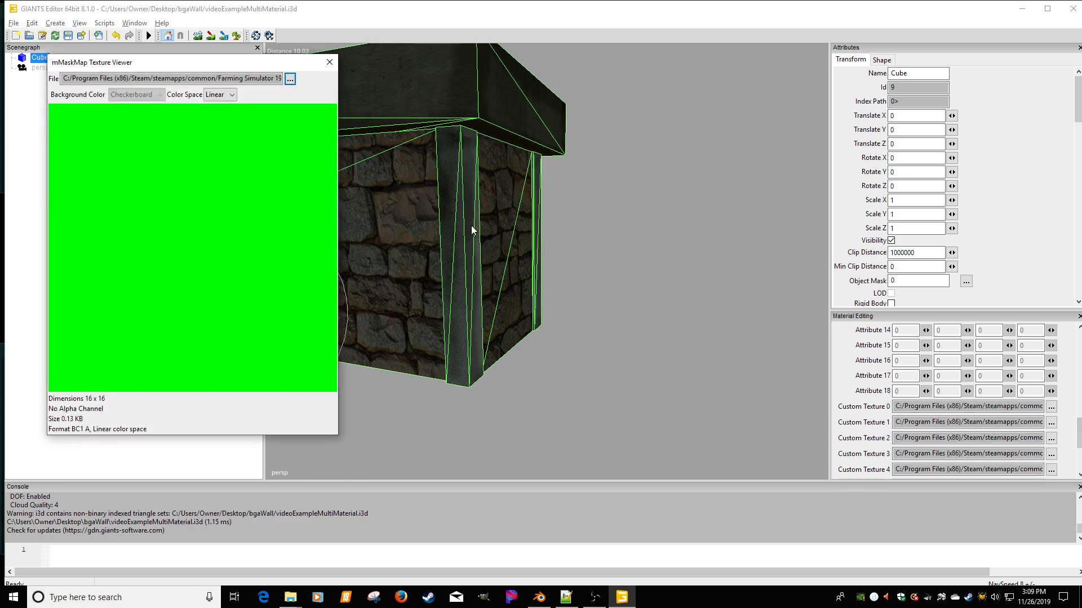
pyautogui.click(290, 80)
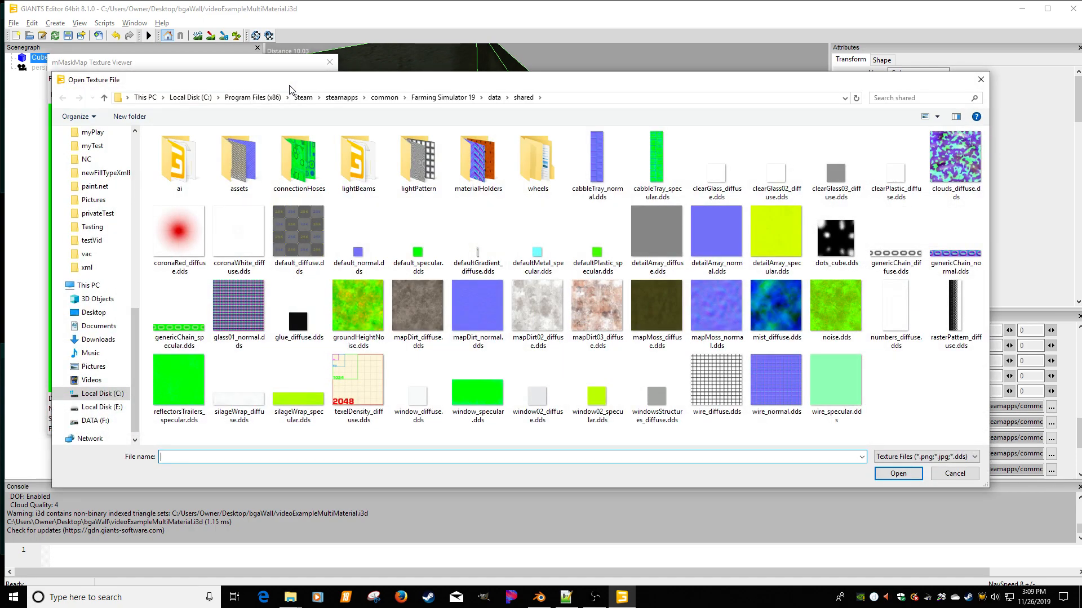
pyautogui.scroll(10, 107, 265)
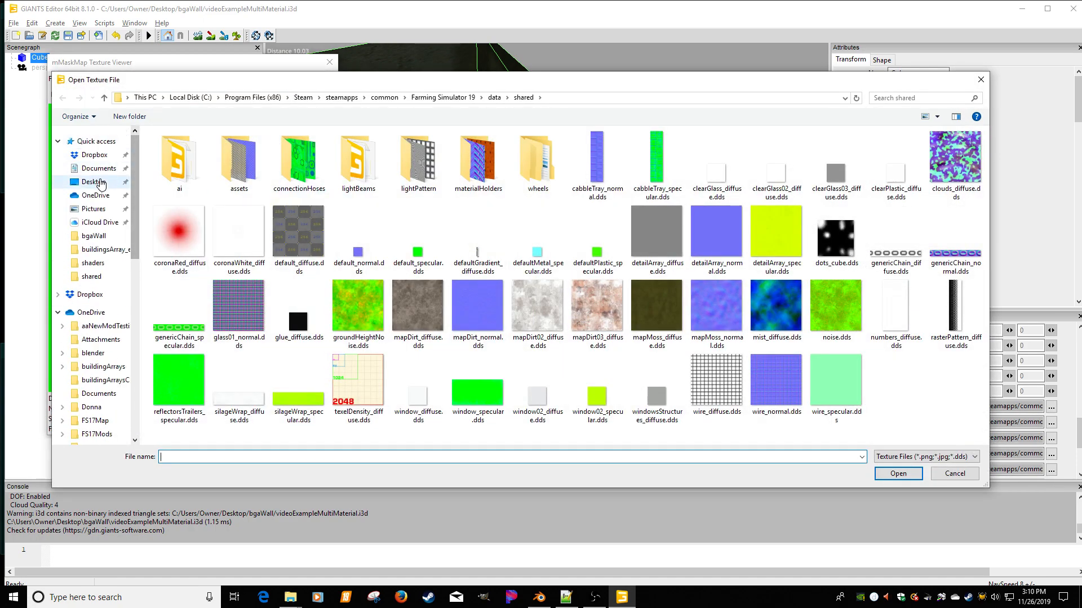
pyautogui.click(91, 236)
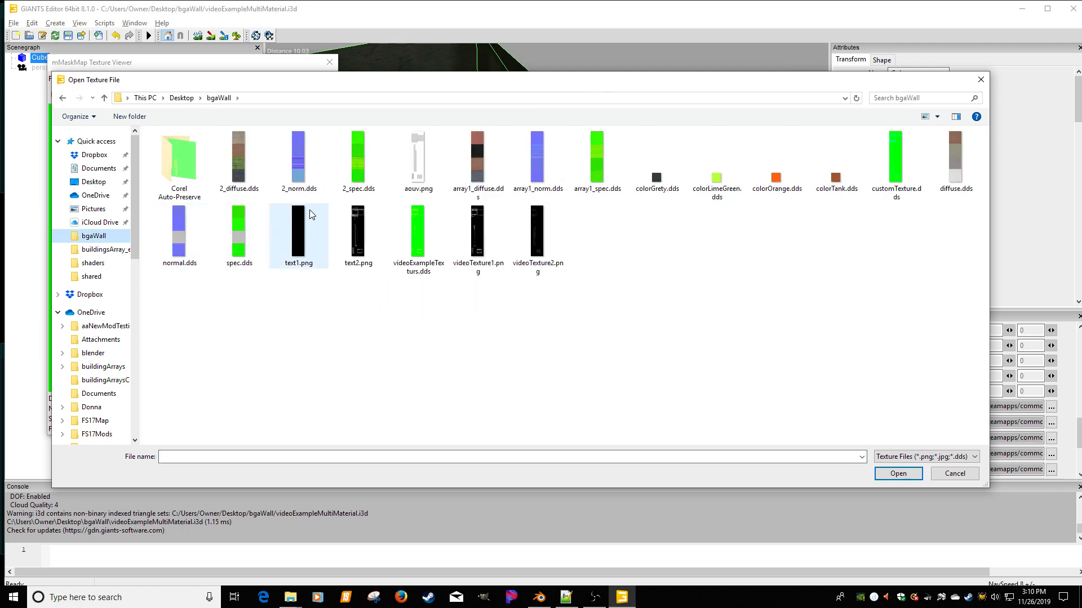
pyautogui.doubleClick(401, 246)
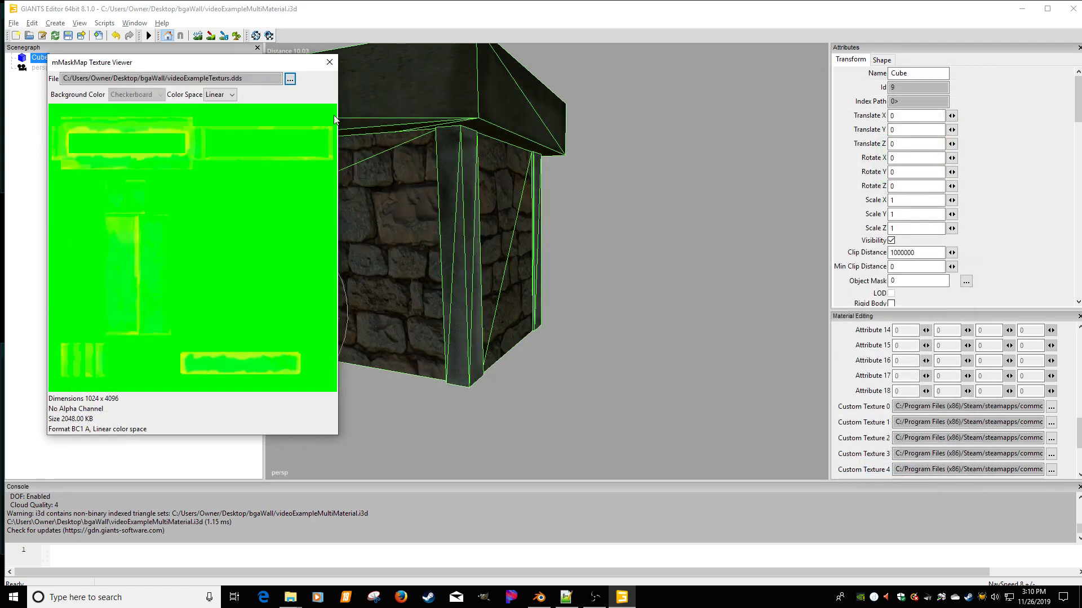
pyautogui.click(330, 63)
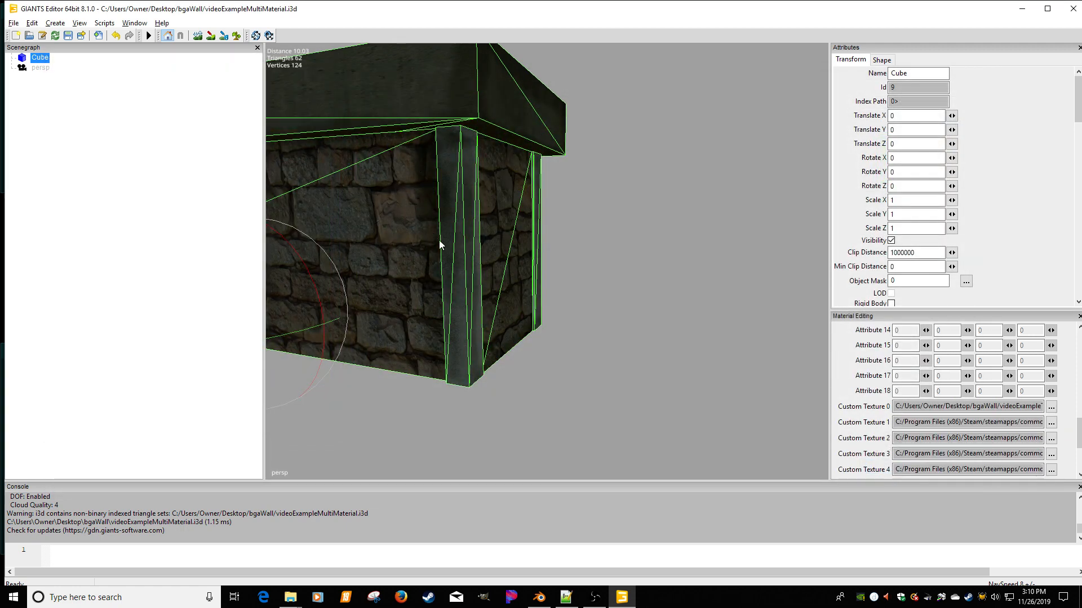
pyautogui.keyDown('alt'); pyautogui.moveTo(439, 241); pyautogui.dragTo(581, 237); pyautogui.keyUp('alt')
pyautogui.keyDown('alt'); pyautogui.moveTo(582, 238); pyautogui.dragTo(628, 239, button='right'); pyautogui.keyUp('alt')
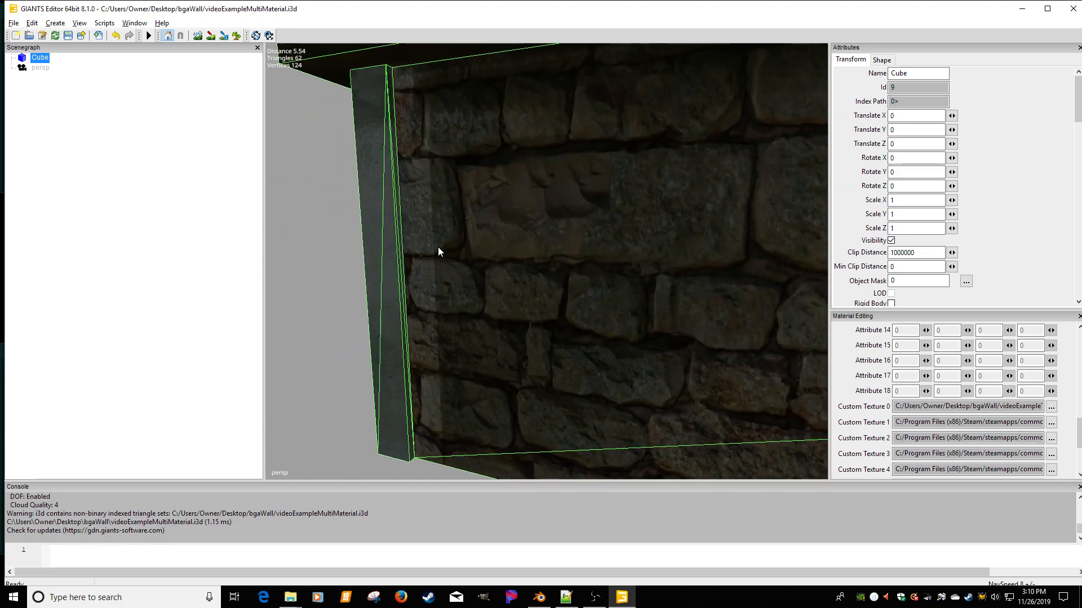
pyautogui.keyDown('alt'); pyautogui.moveTo(438, 247); pyautogui.dragTo(509, 281); pyautogui.keyUp('alt')
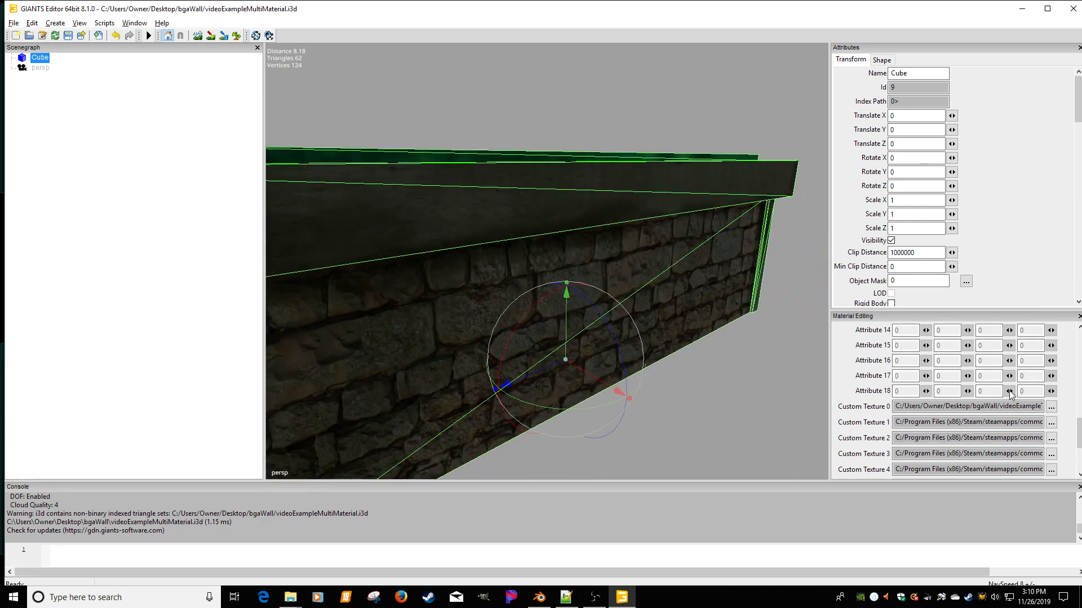
# Switch material editing to topPlate_mat and bring the wall's top plate into view
pyautogui.moveTo(1078, 437); pyautogui.dragTo(1076, 341)
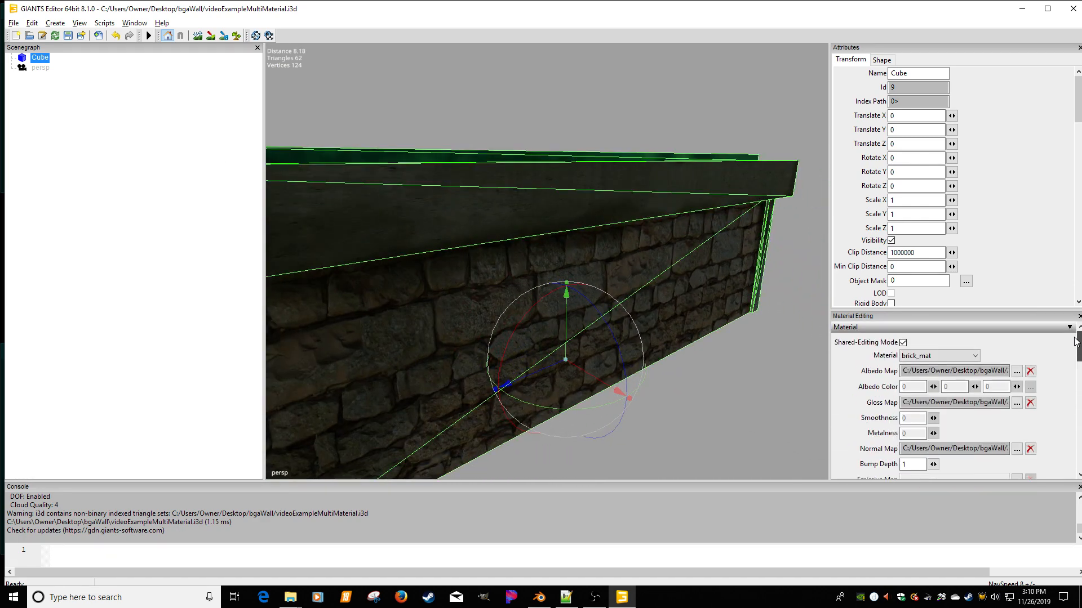
pyautogui.click(973, 359)
pyautogui.click(937, 386)
pyautogui.keyDown('alt'); pyautogui.moveTo(589, 284); pyautogui.dragTo(645, 318); pyautogui.keyUp('alt')
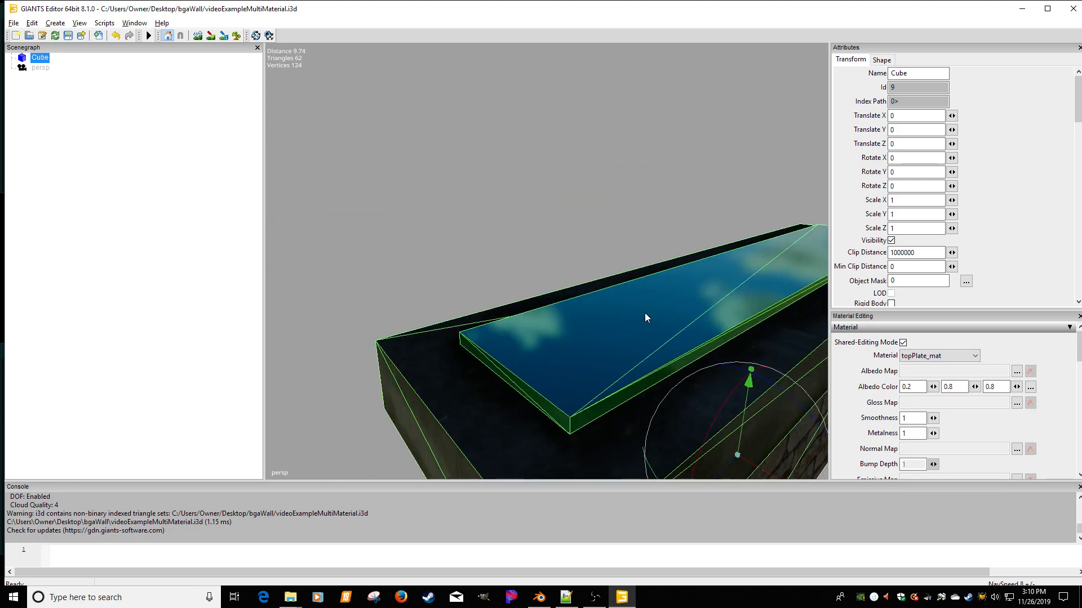
# Try array1_diffuse.dds from the bgaWall folder as the albedo map of topPlate_mat
pyautogui.click(1016, 372)
pyautogui.click(293, 82)
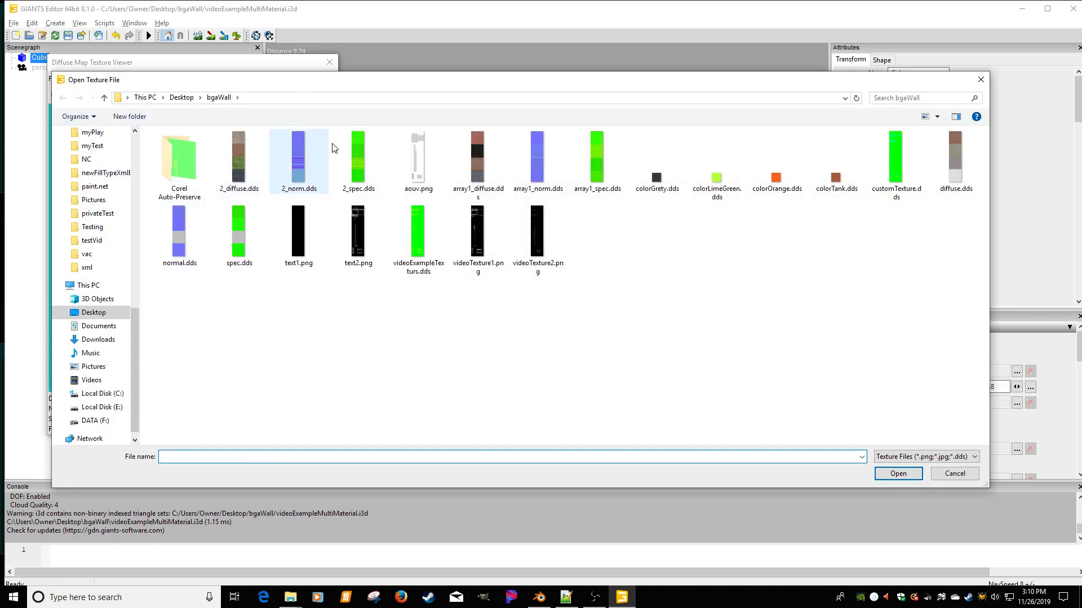
pyautogui.doubleClick(479, 179)
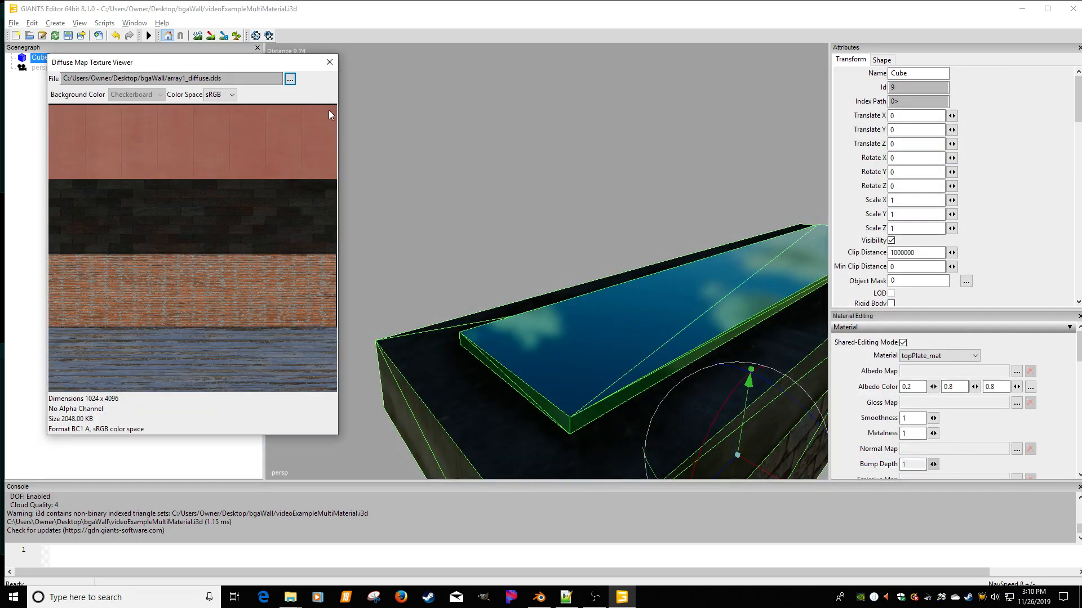
pyautogui.click(327, 66)
pyautogui.keyDown('alt'); pyautogui.moveTo(450, 188); pyautogui.dragTo(505, 202); pyautogui.keyUp('alt')
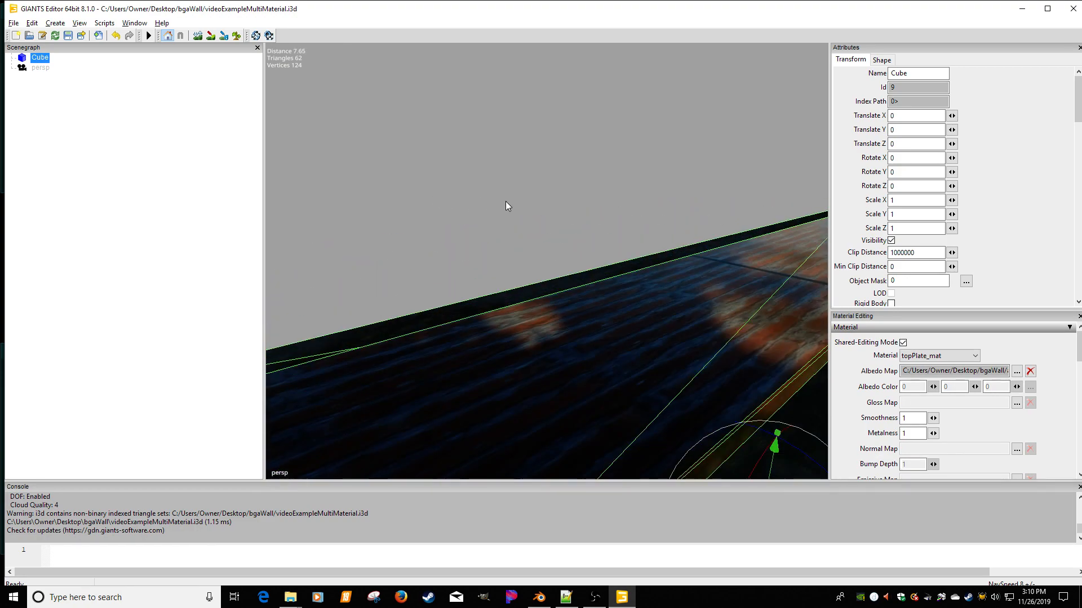
# Set the albedo map of topPlate_mat to 2_diffuse.dds from the bgaWall folder
pyautogui.click(1015, 373)
pyautogui.click(290, 80)
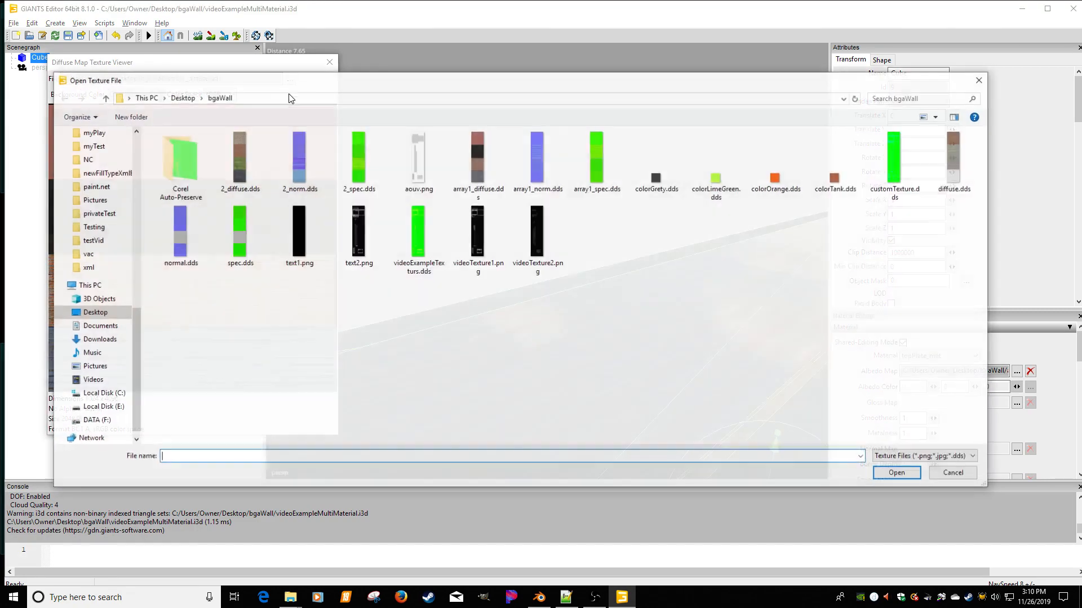
pyautogui.doubleClick(286, 144)
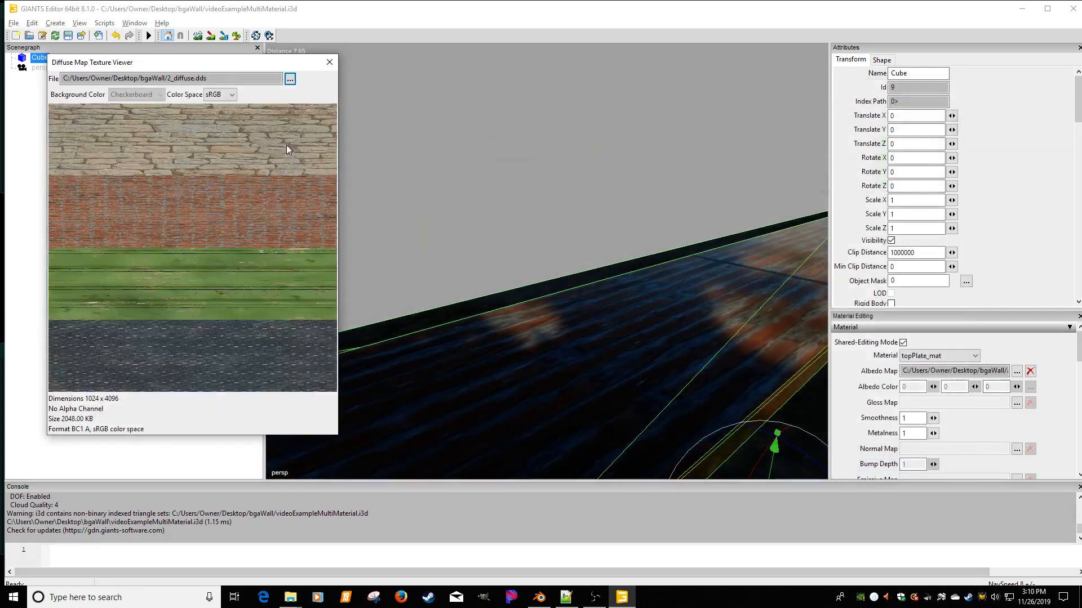
pyautogui.click(329, 62)
pyautogui.keyDown('alt'); pyautogui.moveTo(519, 219); pyautogui.dragTo(487, 224); pyautogui.keyUp('alt')
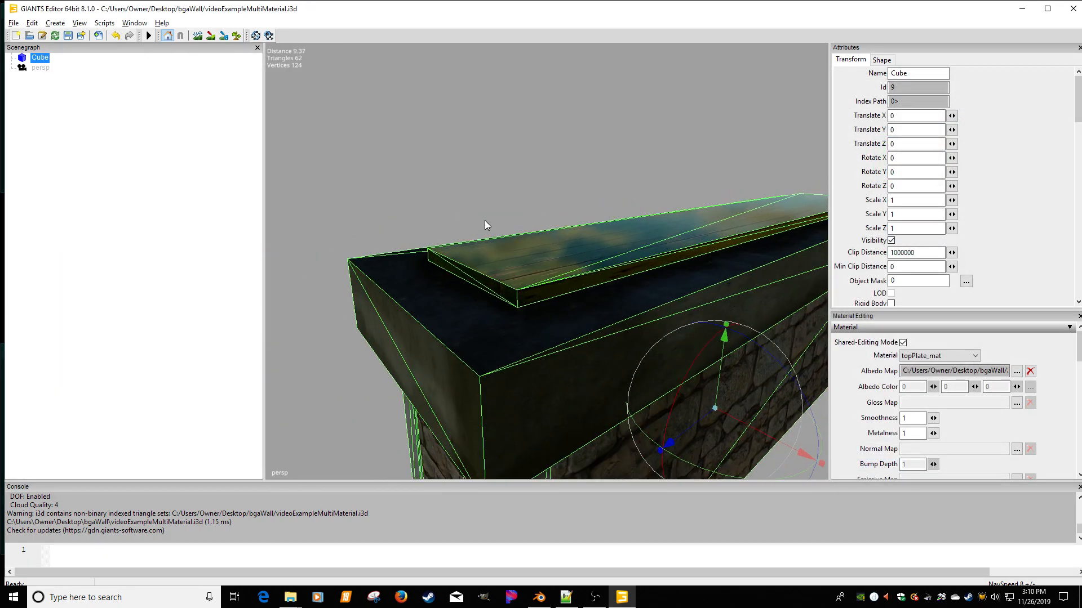
# Set the gloss map of topPlate_mat to 2_spec.dds from the bgaWall folder
pyautogui.click(1016, 404)
pyautogui.click(289, 79)
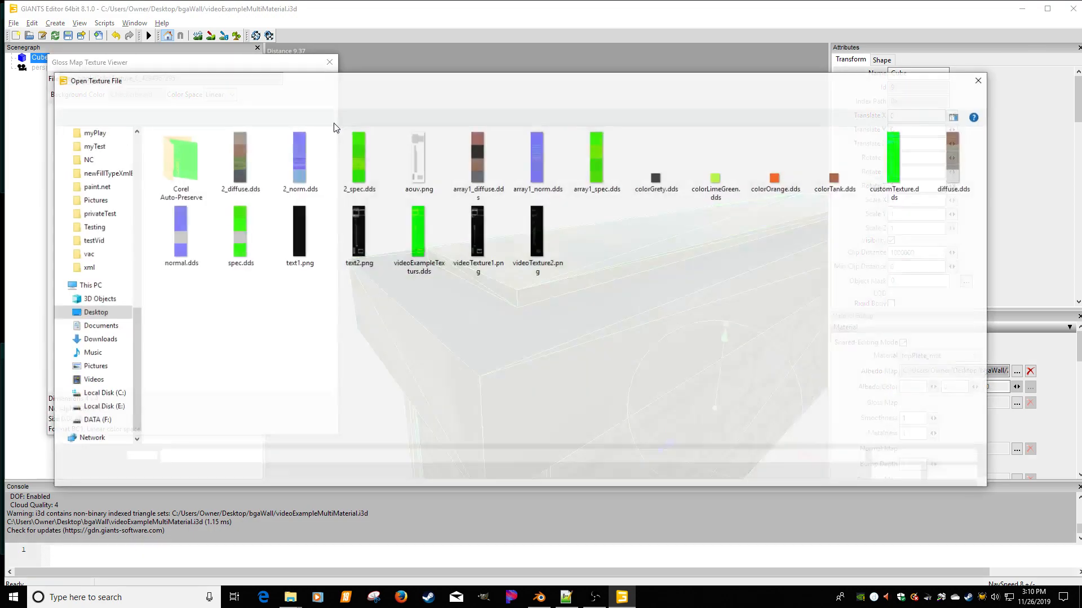
pyautogui.doubleClick(358, 161)
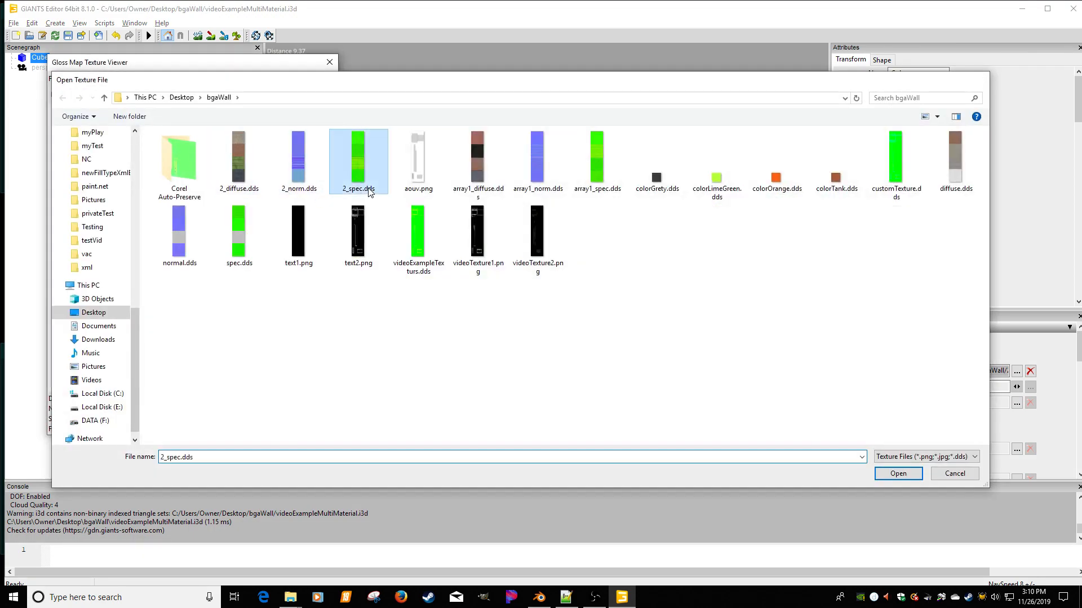
pyautogui.click(330, 57)
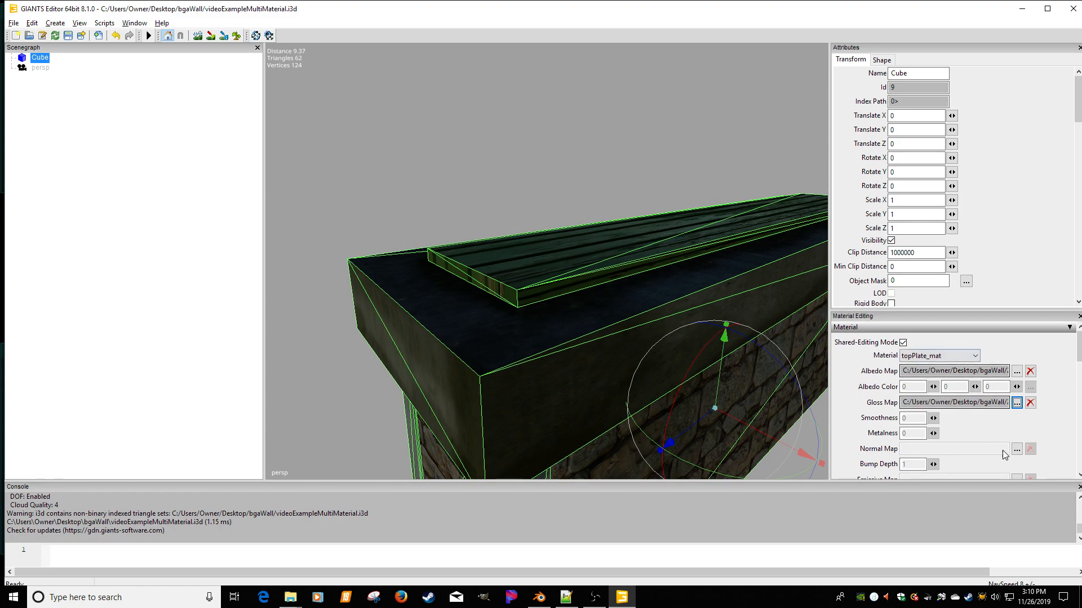
# Set the normal map of topPlate_mat to 2_norm.dds from the bgaWall folder and inspect the top plate from several sides
pyautogui.click(1016, 449)
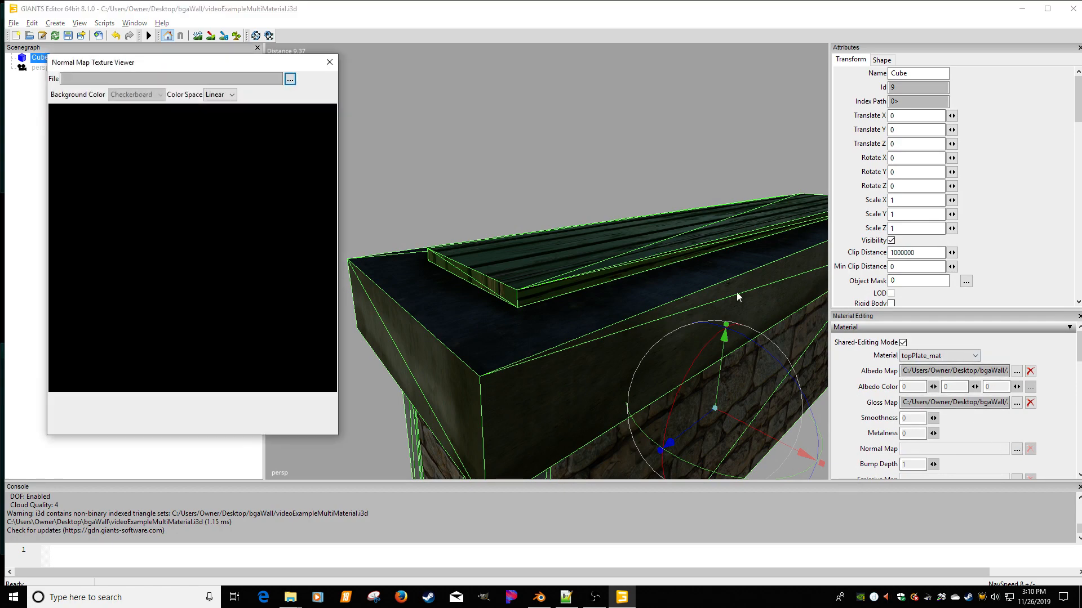
pyautogui.click(291, 83)
pyautogui.doubleClick(302, 173)
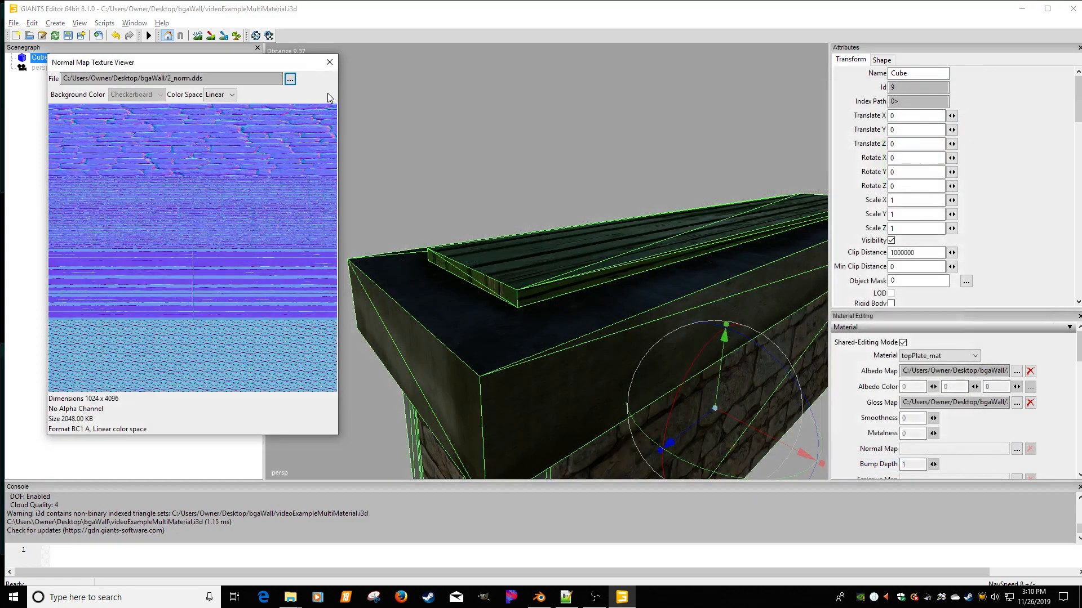
pyautogui.click(330, 62)
pyautogui.keyDown('alt'); pyautogui.moveTo(496, 294); pyautogui.dragTo(569, 272); pyautogui.keyUp('alt')
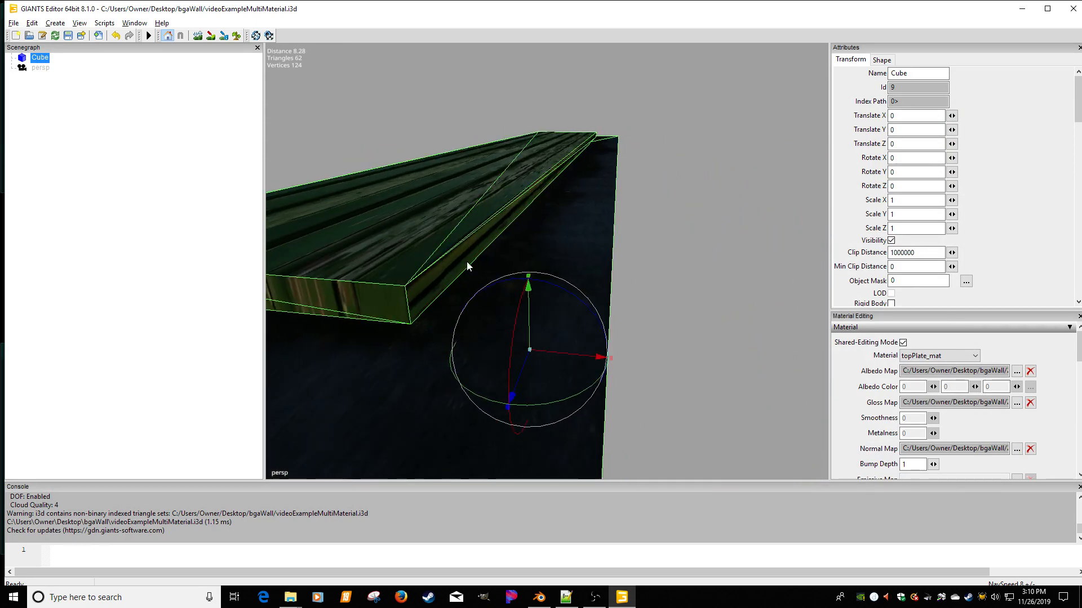
pyautogui.keyDown('alt'); pyautogui.moveTo(527, 211); pyautogui.dragTo(538, 233); pyautogui.keyUp('alt')
pyautogui.click(413, 227)
pyautogui.keyDown('alt'); pyautogui.moveTo(413, 226); pyautogui.dragTo(499, 290); pyautogui.keyUp('alt')
pyautogui.keyDown('alt'); pyautogui.moveTo(550, 285); pyautogui.dragTo(722, 338); pyautogui.keyUp('alt')
# Assign buildingShader.xml from the Farming Simulator 19 shaders folder as the custom shader of topPlate_mat
pyautogui.click(41, 57)
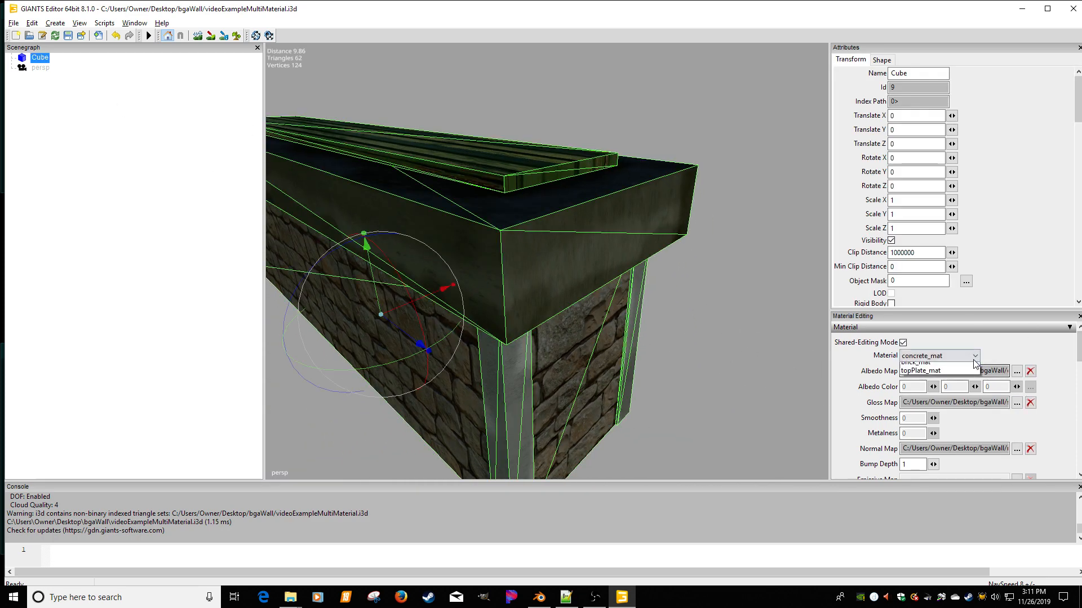
pyautogui.moveTo(1074, 353)
pyautogui.mouseDown()
pyautogui.moveTo(1072, 457)
pyautogui.moveTo(1072, 371)
pyautogui.mouseUp()
pyautogui.click(1024, 437)
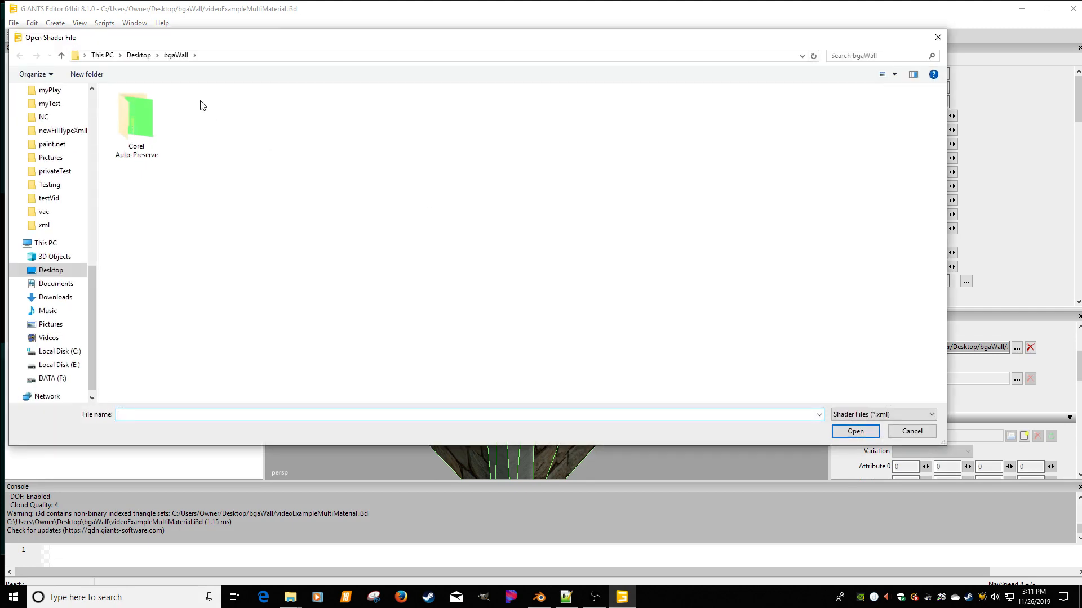
pyautogui.moveTo(94, 286); pyautogui.dragTo(95, 82)
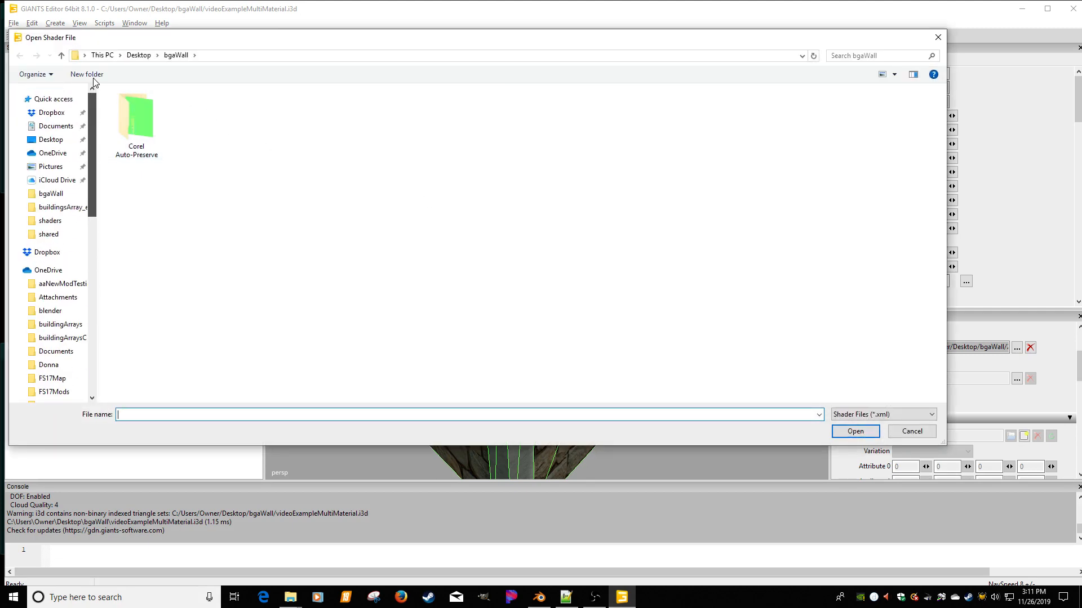
pyautogui.click(58, 222)
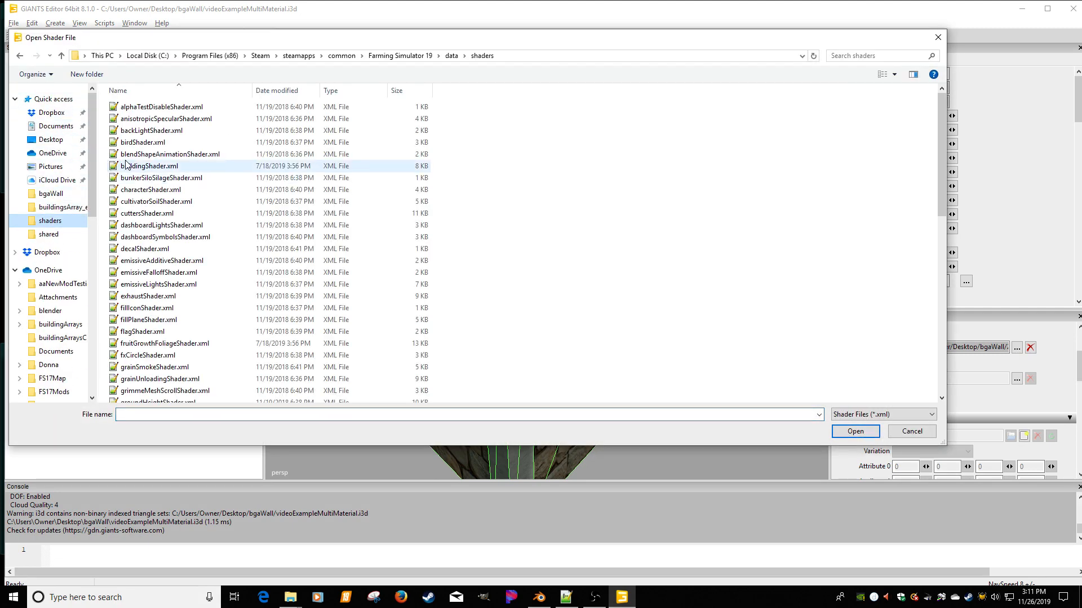
pyautogui.doubleClick(237, 166)
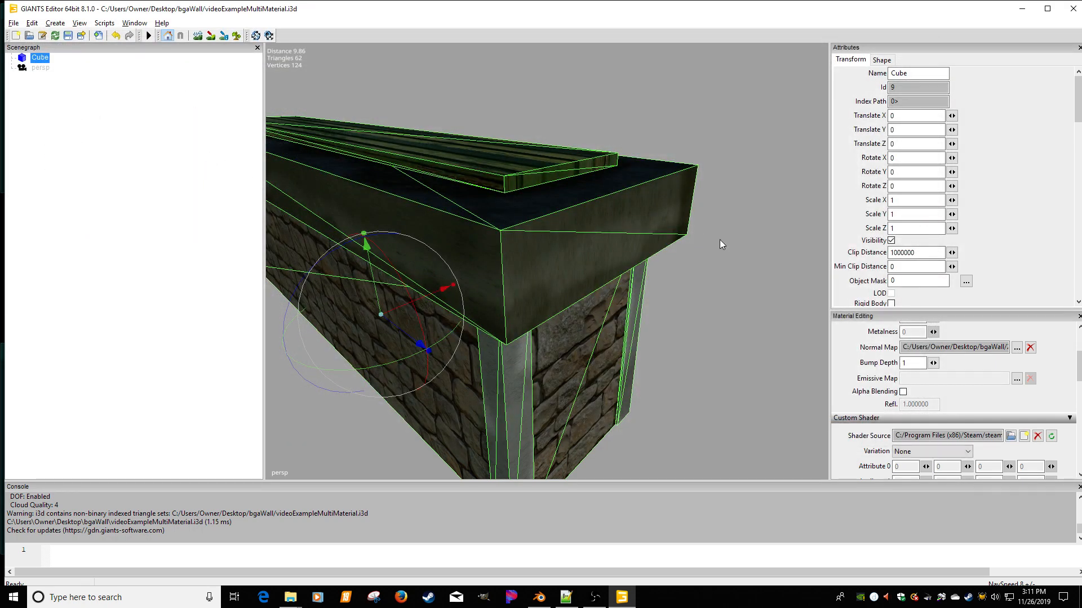
# Set the mask map (Custom Texture 0) of topPlate_mat to videoExampleTexturs.dds from the bgaWall folder and inspect the plate's top
pyautogui.moveTo(1078, 369); pyautogui.dragTo(1077, 441)
pyautogui.click(1052, 395)
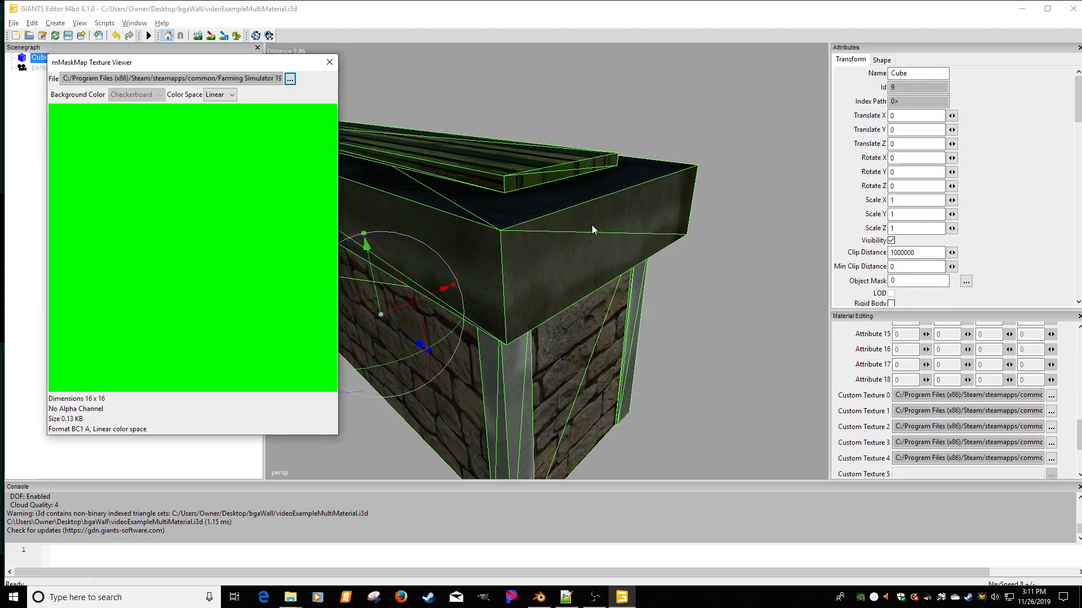
pyautogui.click(288, 80)
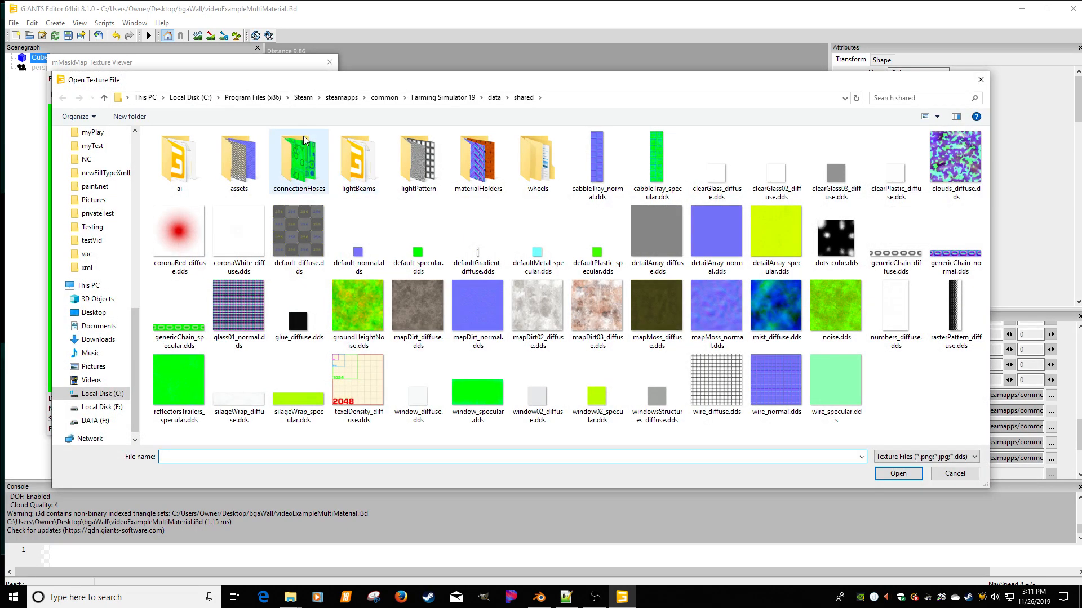
pyautogui.moveTo(135, 330); pyautogui.dragTo(151, 140)
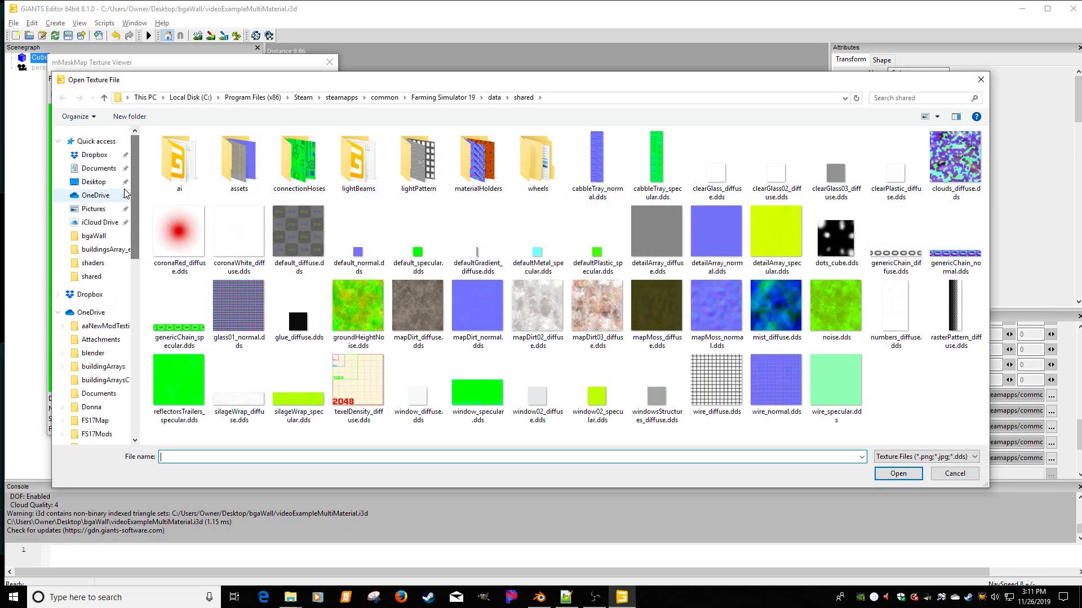
pyautogui.click(94, 236)
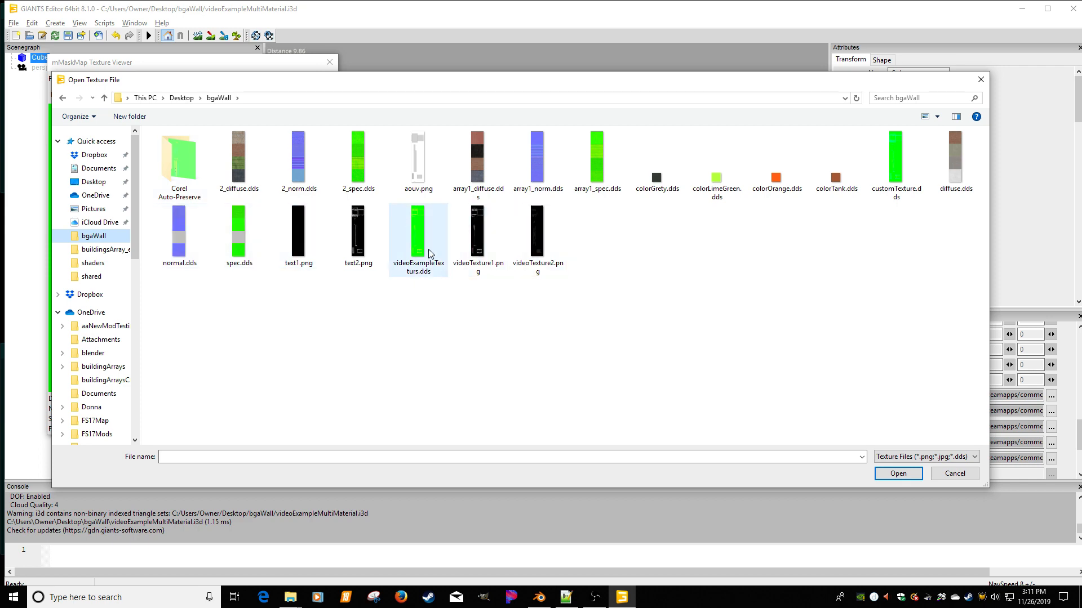
pyautogui.doubleClick(418, 233)
pyautogui.click(329, 65)
pyautogui.keyDown('alt'); pyautogui.moveTo(551, 170); pyautogui.dragTo(664, 245); pyautogui.keyUp('alt')
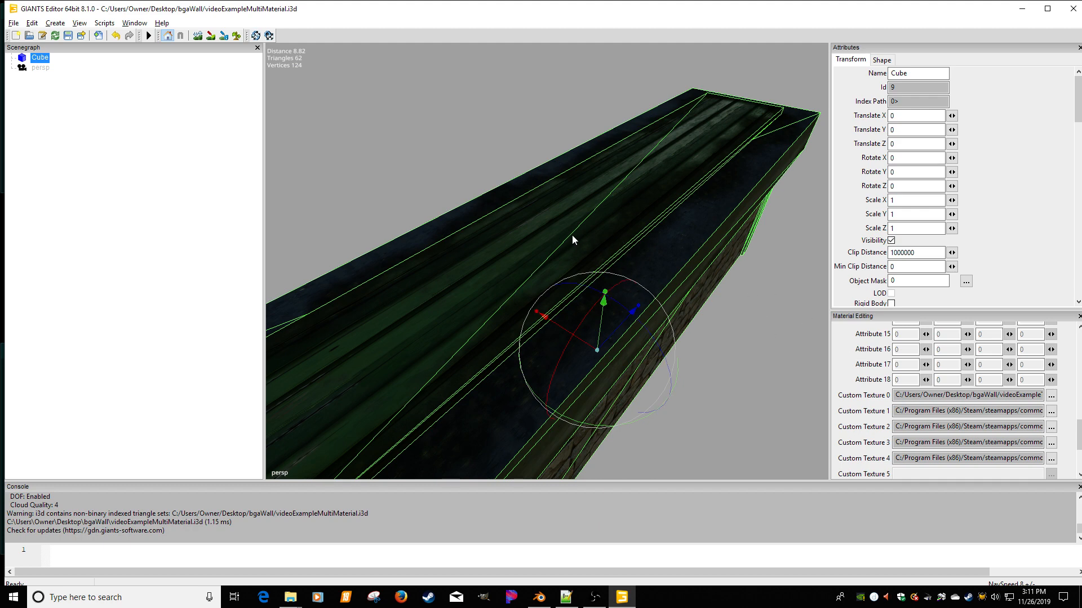
# Set the dirt diffuse texture (Custom Texture 1) of topPlate_mat to mapDirt03_diffuse.dds and inspect the top plate
pyautogui.click(1052, 412)
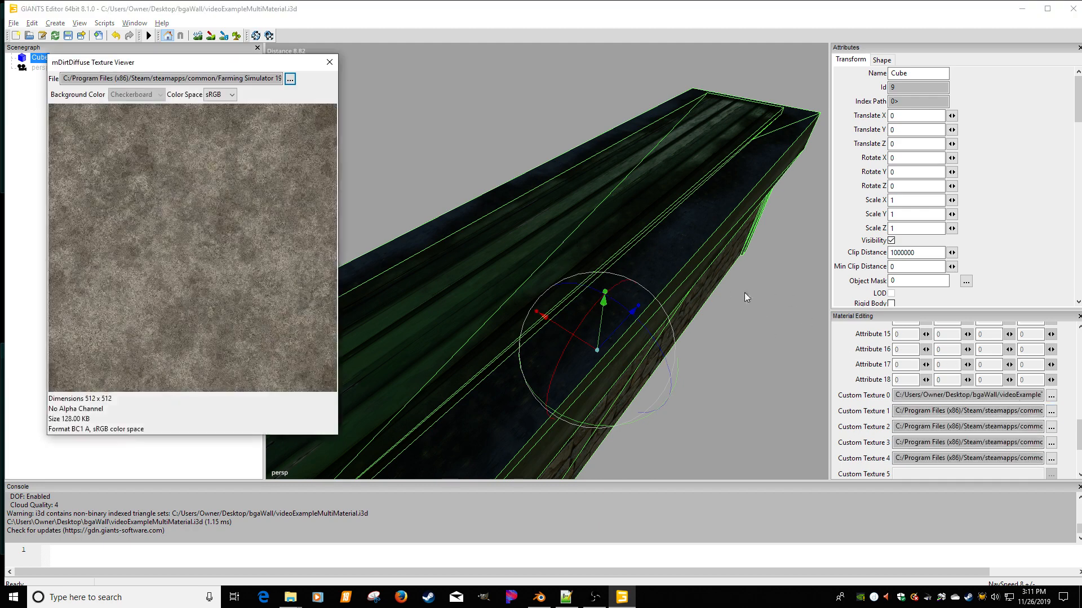
pyautogui.click(290, 80)
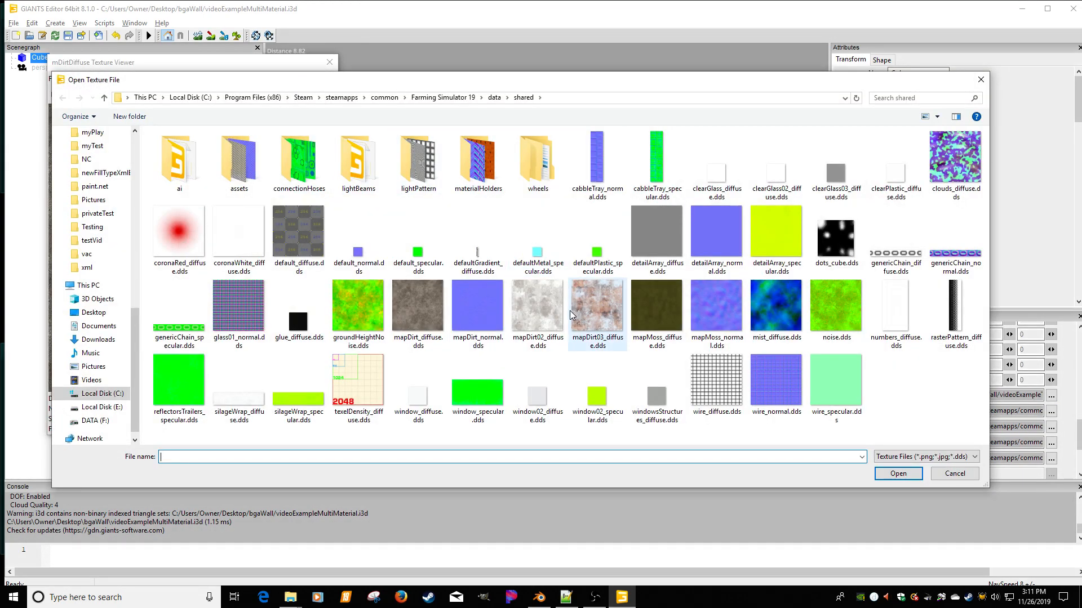
pyautogui.doubleClick(571, 314)
pyautogui.click(330, 65)
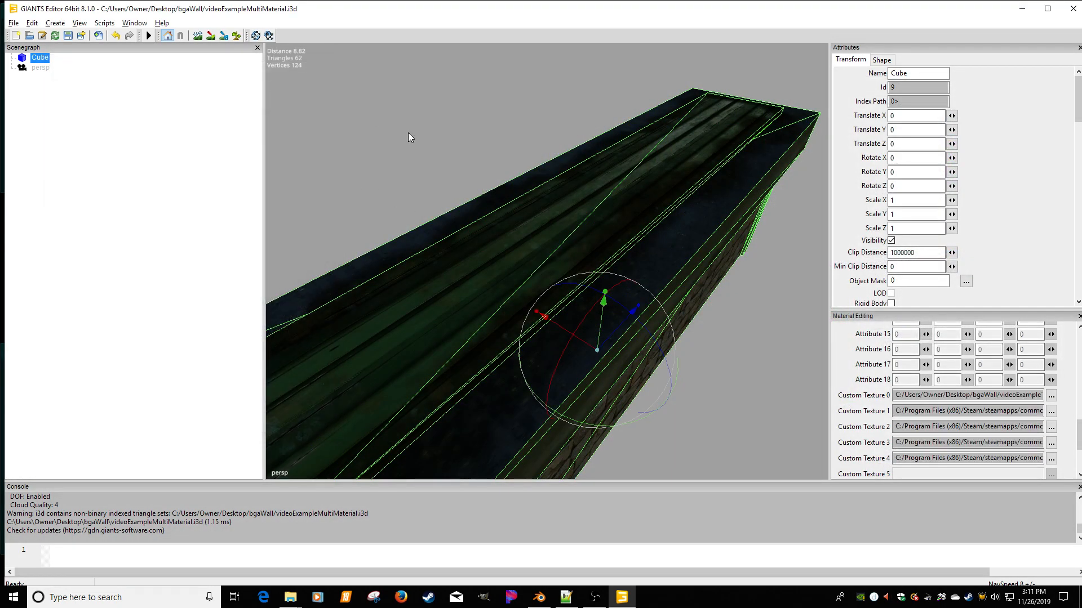
pyautogui.moveTo(455, 151)
pyautogui.keyDown('alt'); pyautogui.mouseDown(button='middle')
pyautogui.moveTo(479, 138)
pyautogui.moveTo(469, 146)
pyautogui.mouseUp(button='middle'); pyautogui.keyUp('alt')
pyautogui.keyDown('alt'); pyautogui.moveTo(469, 146); pyautogui.dragTo(512, 232); pyautogui.keyUp('alt')
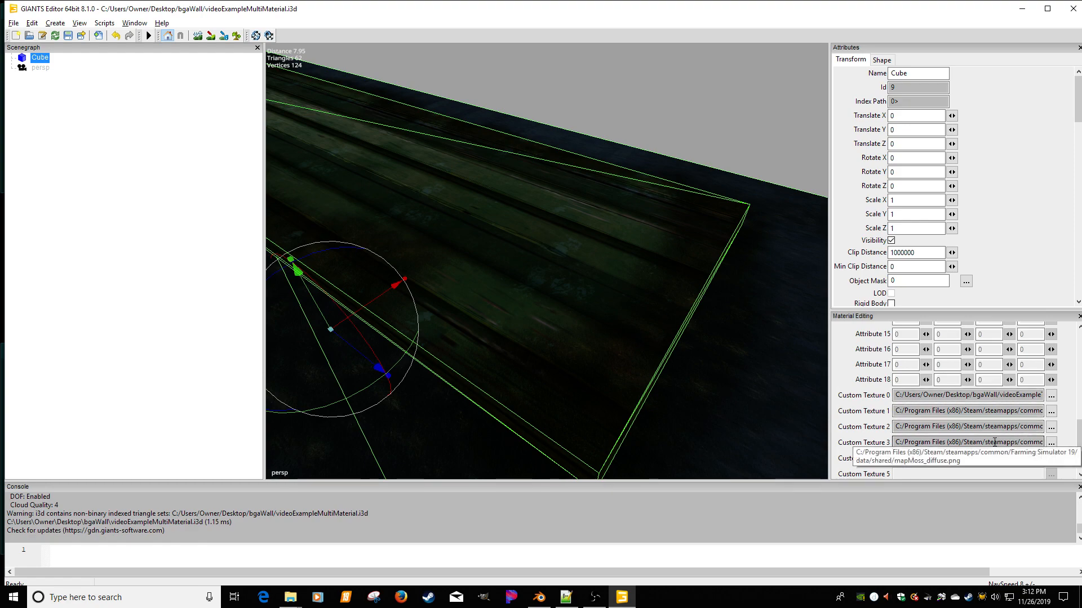
# Try groundHeightNoise.dds as the moss diffuse texture (Custom Texture 3) of topPlate_mat and inspect the plate from several sides
pyautogui.click(1050, 444)
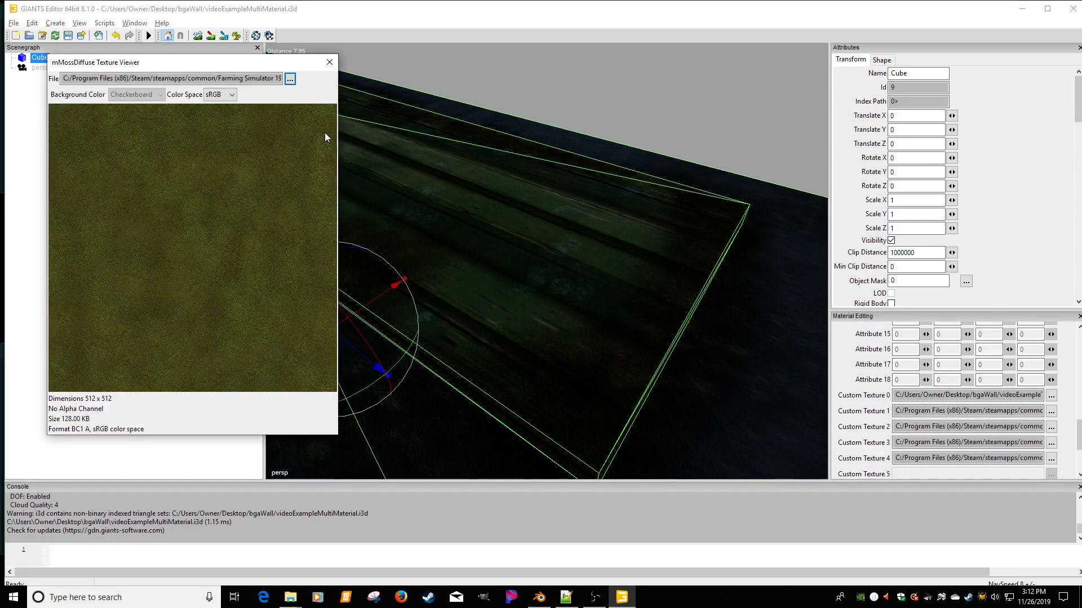
pyautogui.click(290, 80)
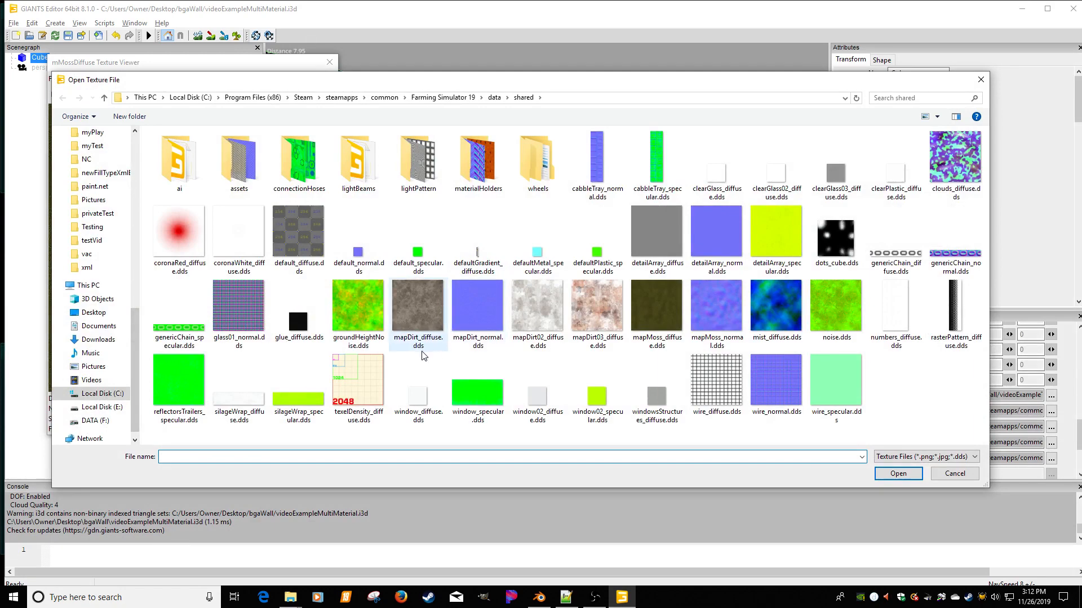
pyautogui.doubleClick(352, 313)
pyautogui.click(330, 62)
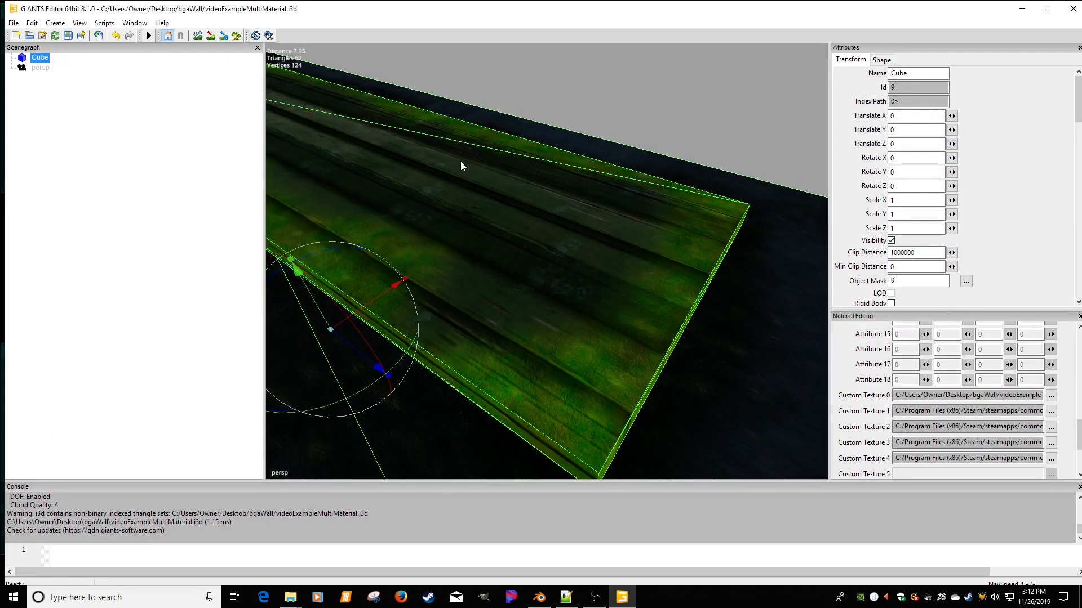
pyautogui.keyDown('alt'); pyautogui.moveTo(426, 175); pyautogui.dragTo(540, 241, button='middle'); pyautogui.keyUp('alt')
pyautogui.keyDown('alt'); pyautogui.scroll(2, 539, 241); pyautogui.keyUp('alt')
pyautogui.keyDown('alt'); pyautogui.moveTo(541, 241); pyautogui.dragTo(440, 197); pyautogui.keyUp('alt')
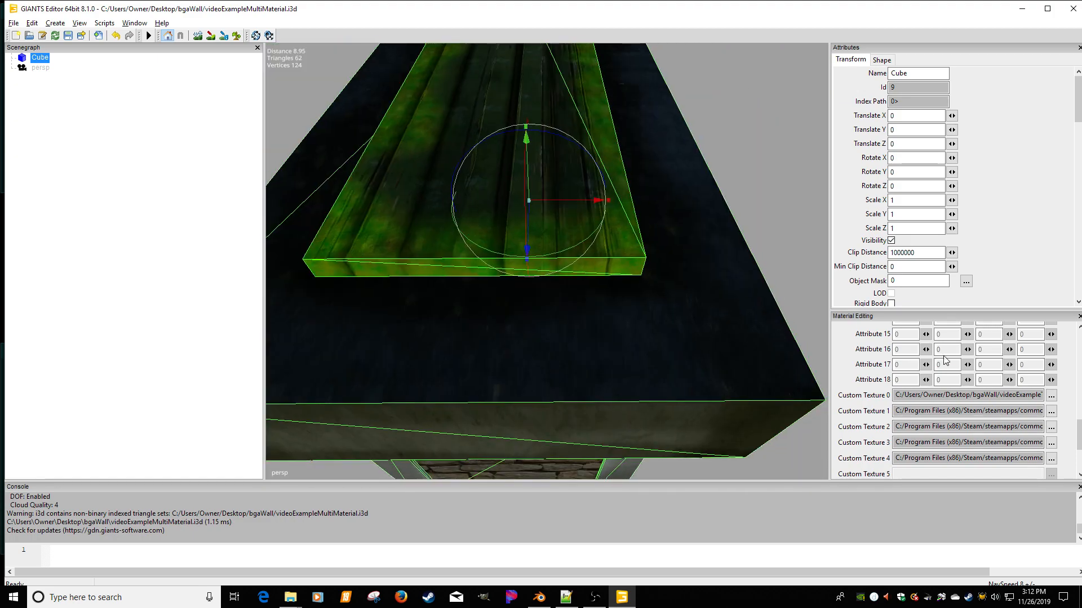
# Try distanceMountains_diffuse.dds from the maps/textures/natural folder as the moss diffuse texture of topPlate_mat
pyautogui.click(1050, 445)
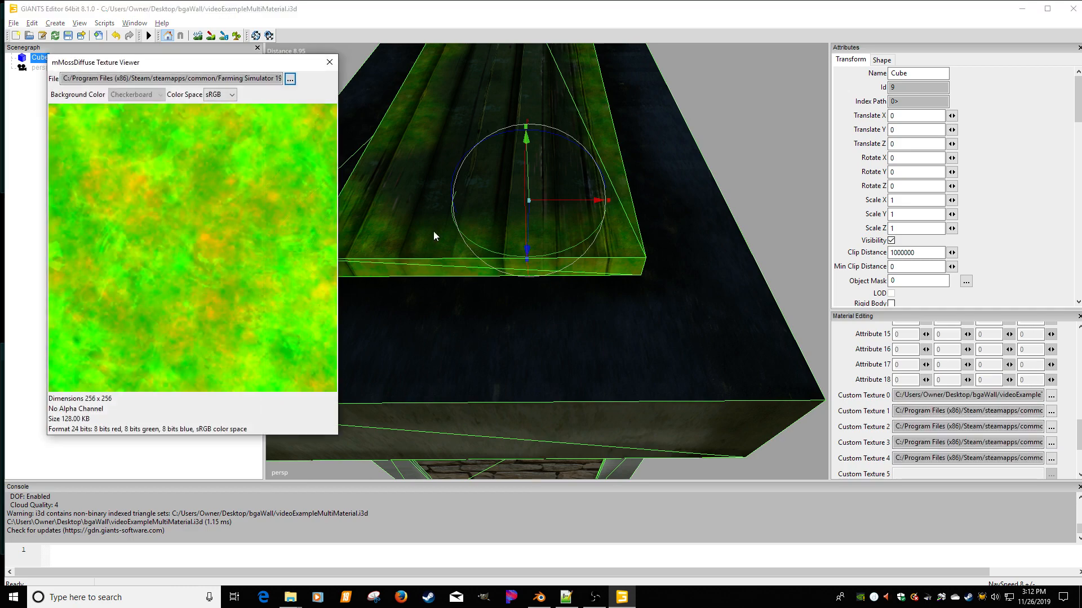
pyautogui.click(290, 78)
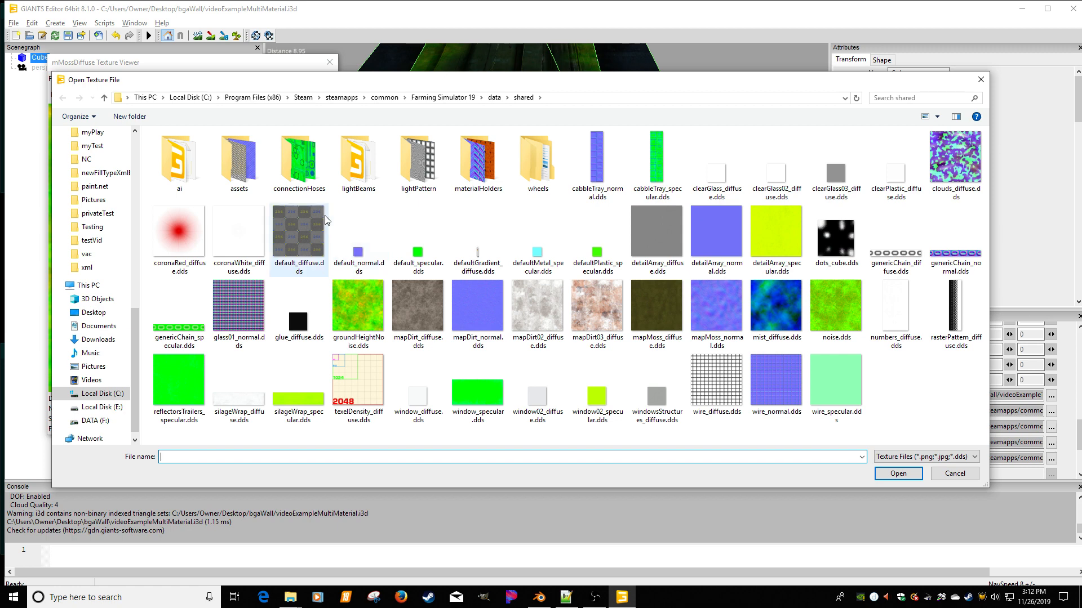
pyautogui.click(494, 98)
pyautogui.doubleClick(170, 186)
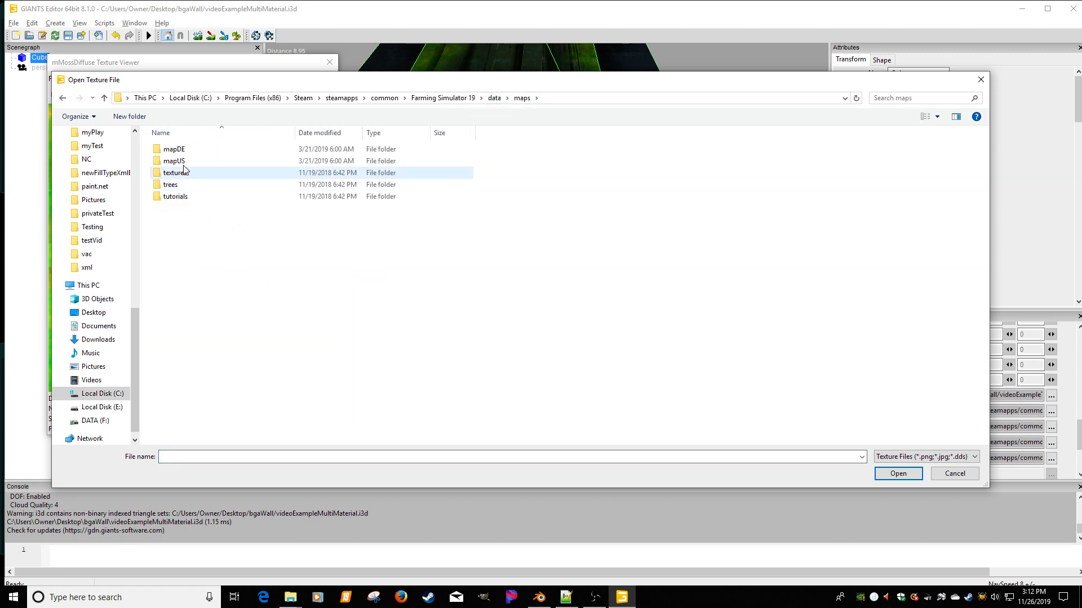
pyautogui.doubleClick(181, 175)
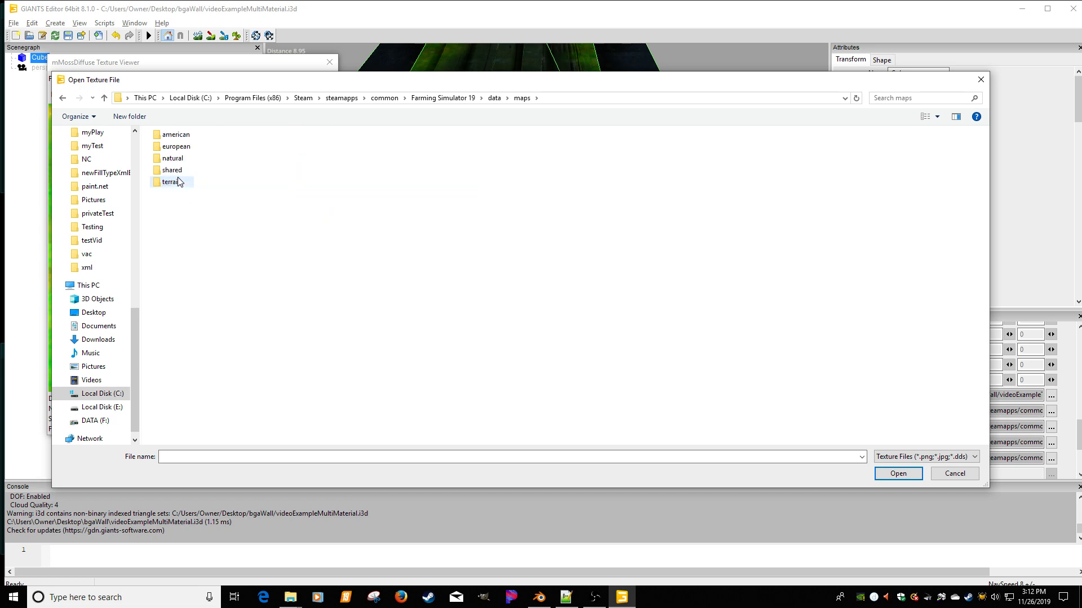
pyautogui.doubleClick(177, 158)
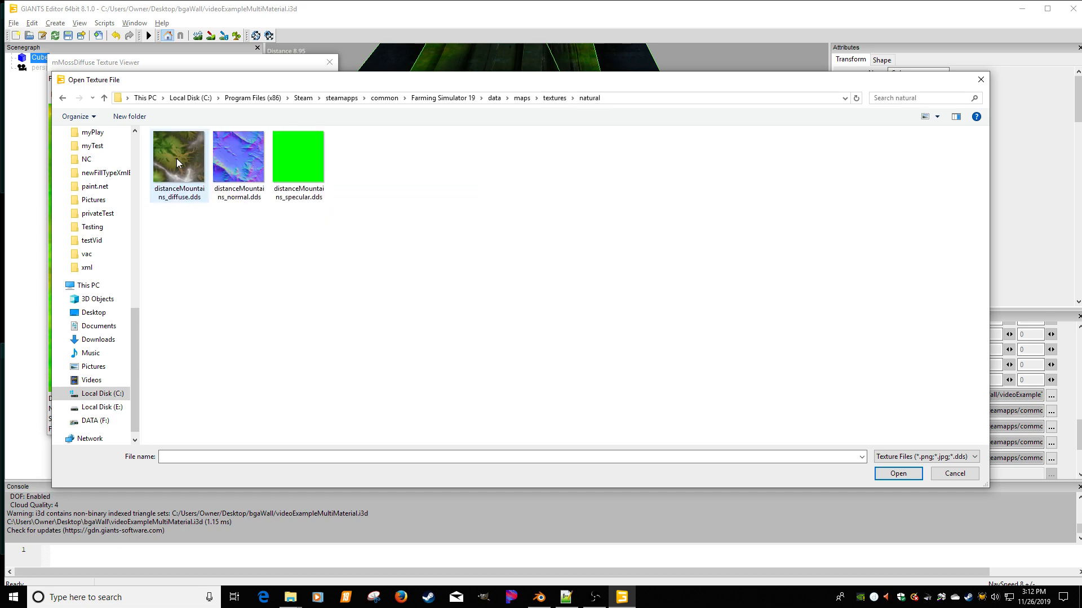
pyautogui.doubleClick(195, 169)
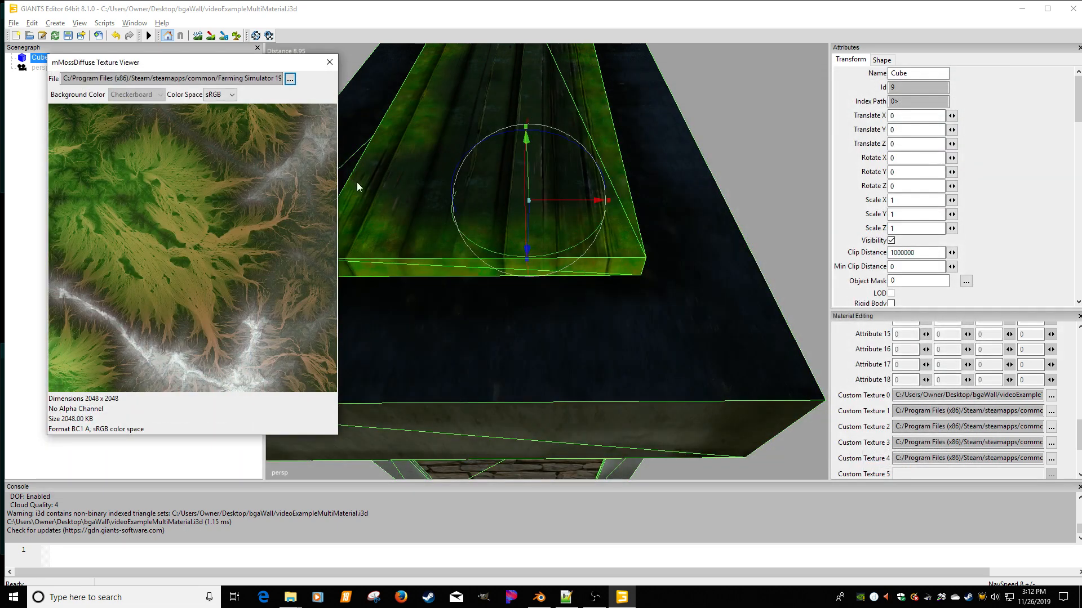
pyautogui.click(329, 62)
pyautogui.keyDown('alt'); pyautogui.moveTo(470, 127); pyautogui.dragTo(671, 211); pyautogui.keyUp('alt')
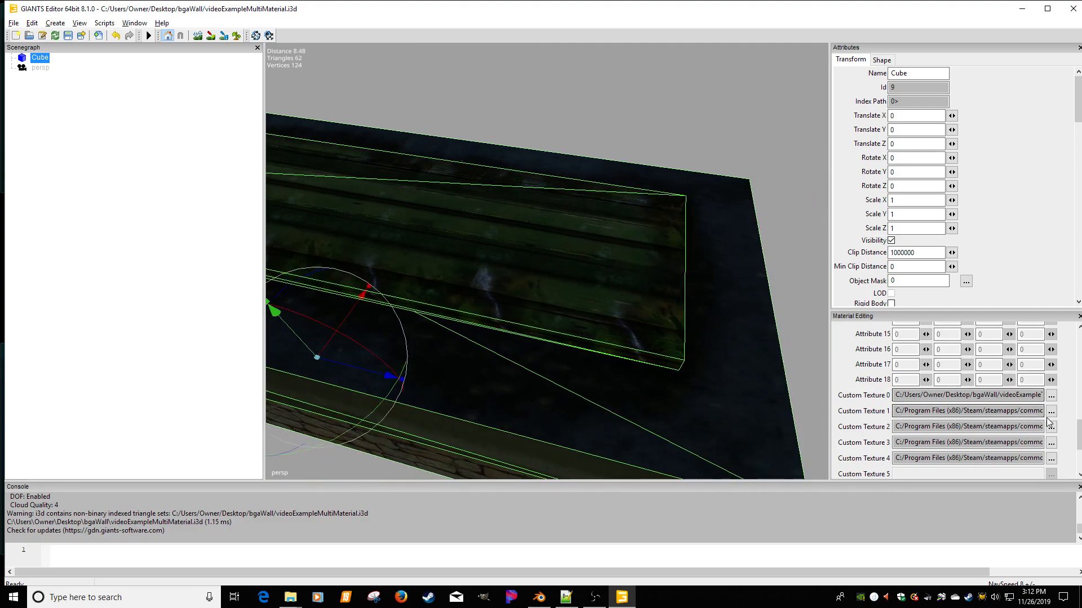
# Replace the moss diffuse texture (Custom Texture 3) of topPlate_mat with a brown ground texture from the maps/textures/terrain folder
pyautogui.click(1051, 443)
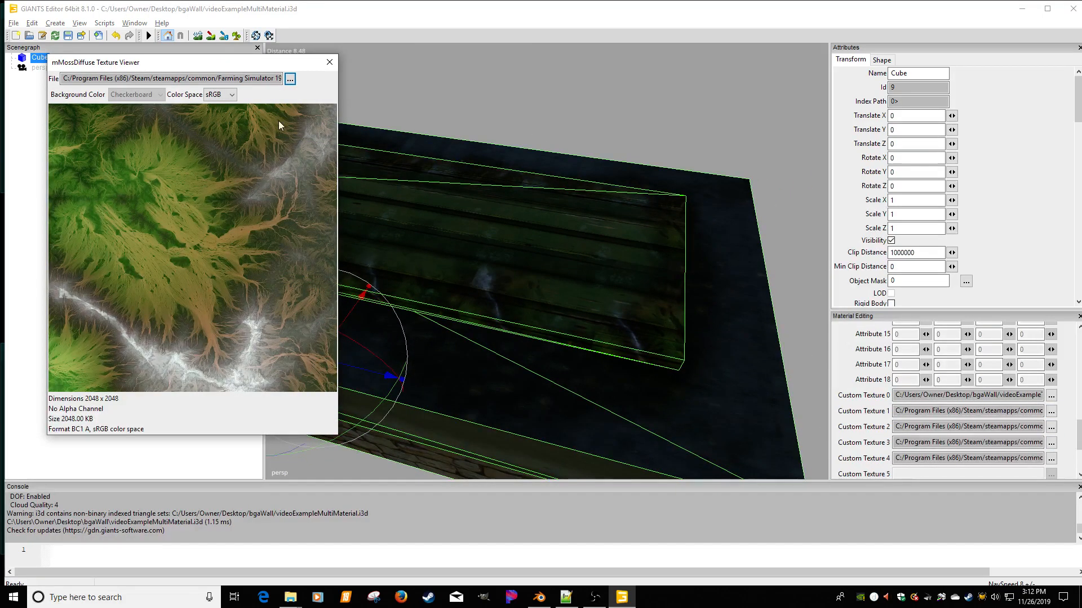
pyautogui.click(290, 80)
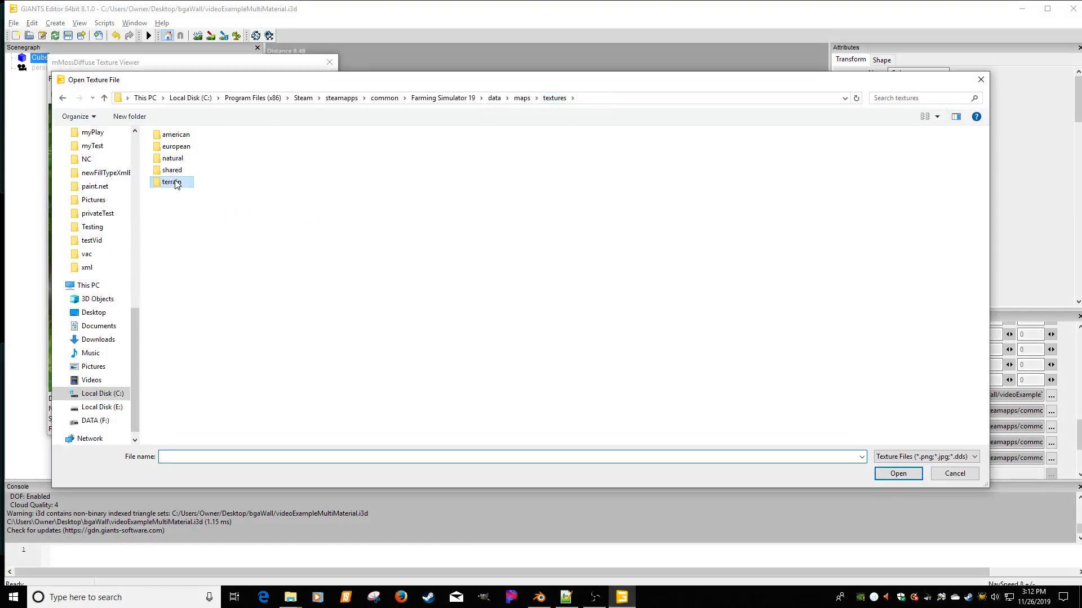
pyautogui.doubleClick(176, 184)
pyautogui.scroll(-10, 279, 222)
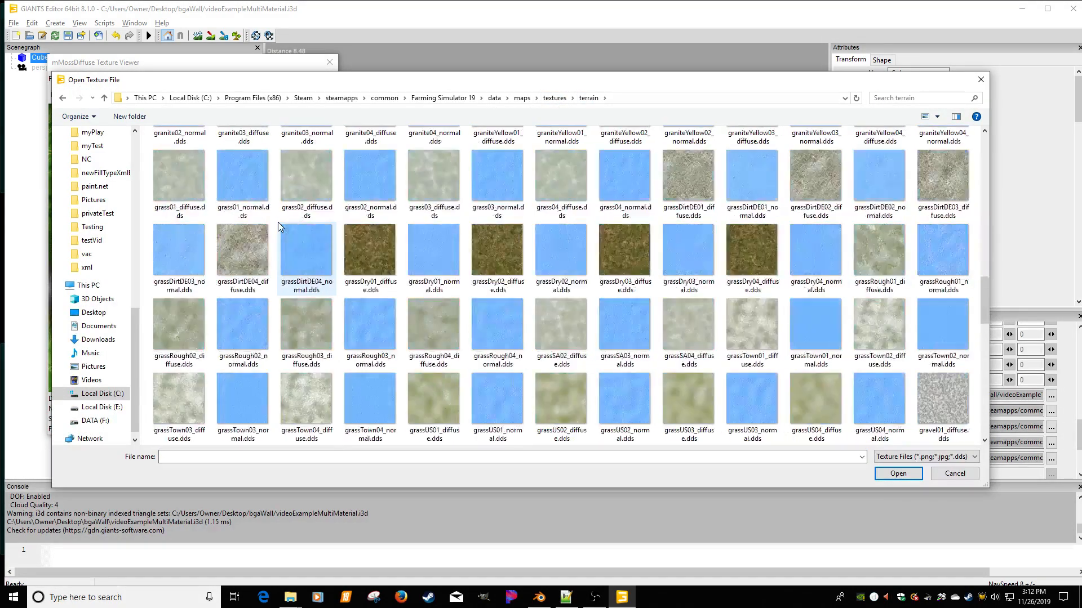
pyautogui.scroll(-10, 278, 222)
pyautogui.doubleClick(692, 186)
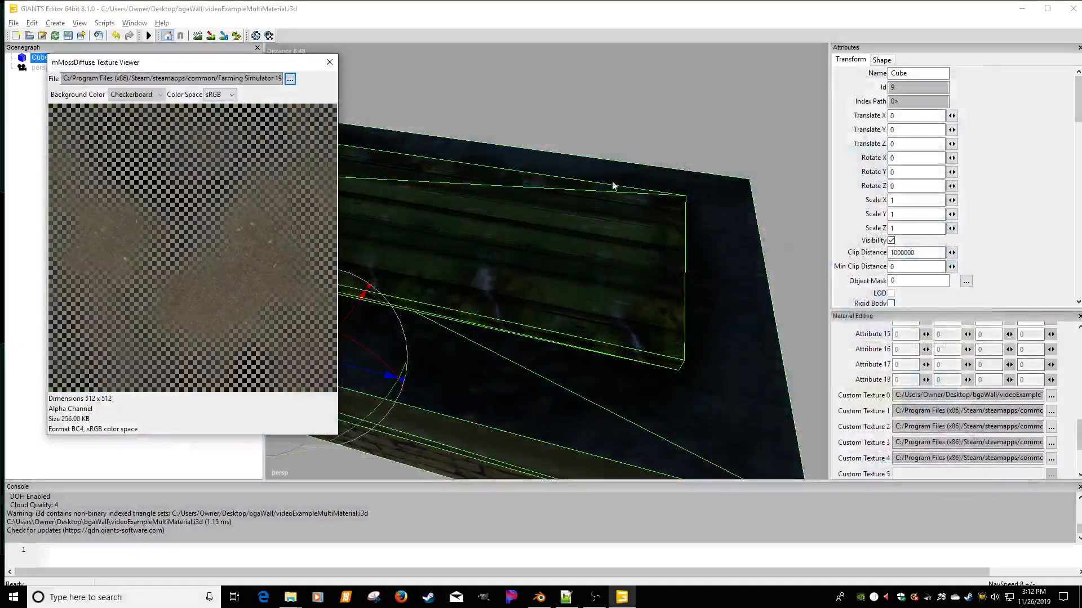
pyautogui.click(330, 63)
pyautogui.moveTo(461, 168); pyautogui.dragTo(597, 187, button='middle')
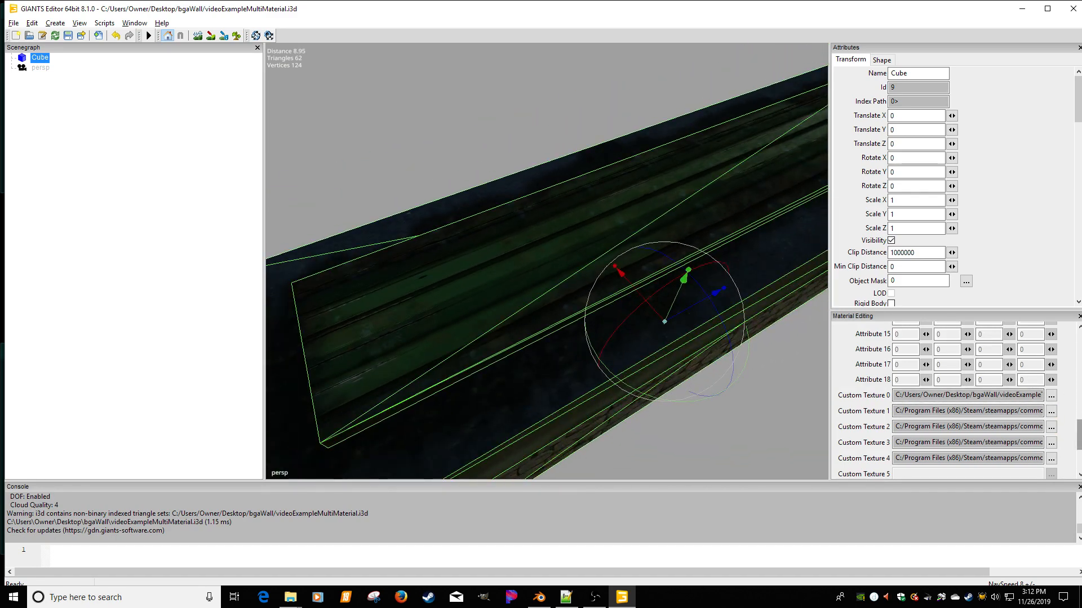
# Set the custom shader variation of topPlate_mat to COLOR_MASK and look over the tinted plate
pyautogui.scroll(6, 1032, 417)
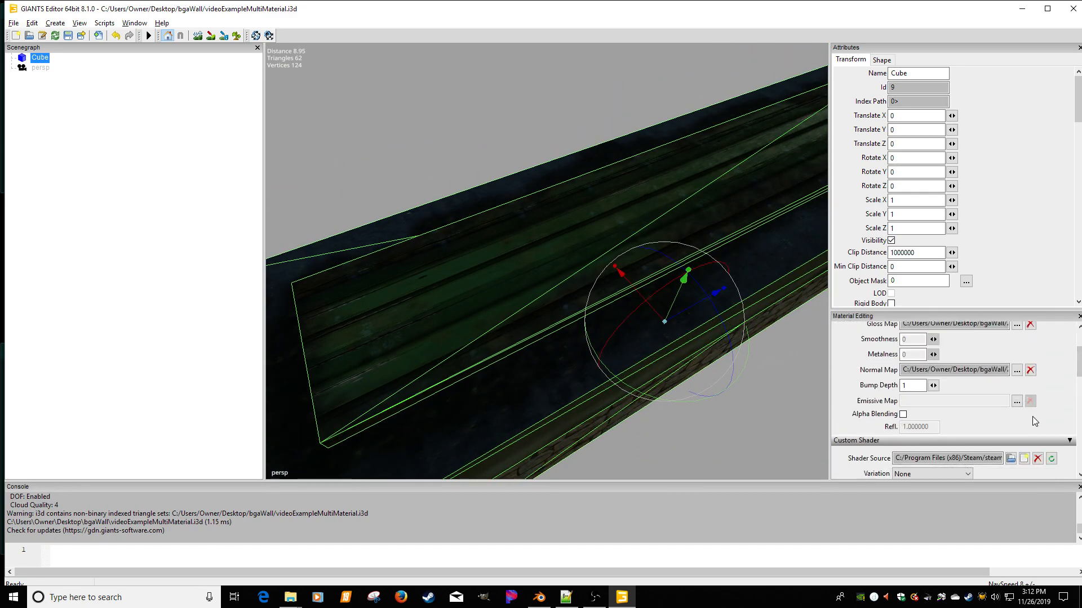
pyautogui.scroll(-1, 1032, 417)
pyautogui.click(968, 451)
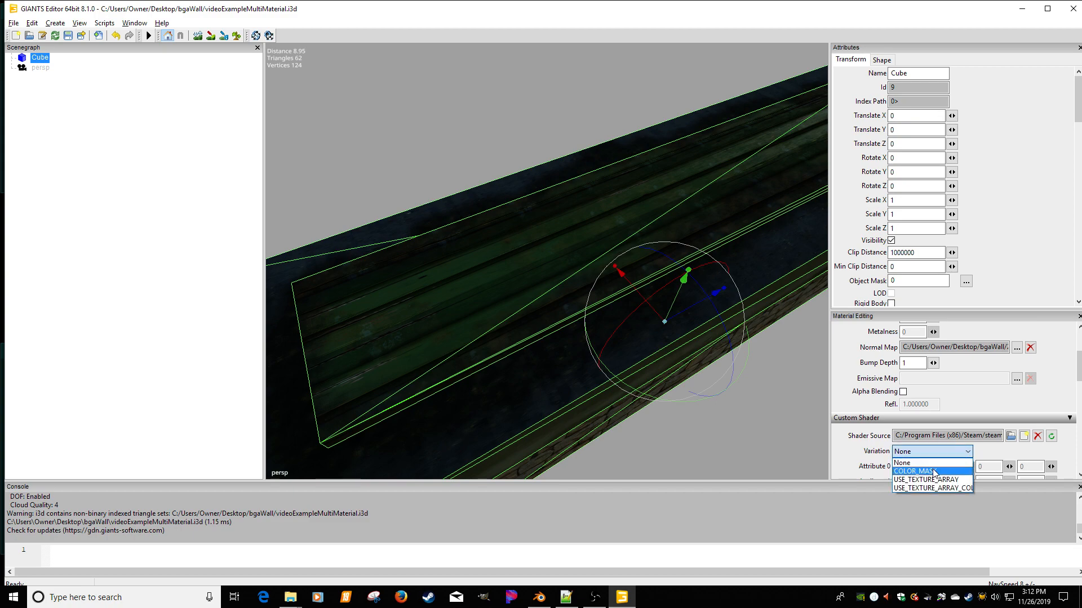
pyautogui.moveTo(546, 292); pyautogui.dragTo(644, 272, button='middle')
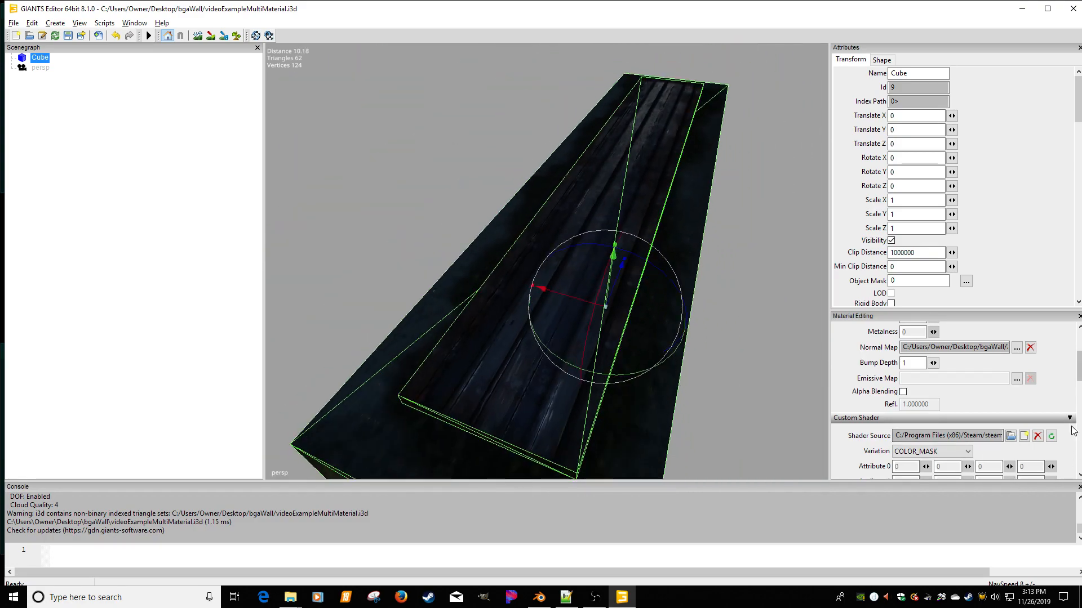
# Set the gradient map (Custom Texture 5) of topPlate_mat to colorGrety.dds from the bgaWall folder on the desktop
pyautogui.moveTo(1077, 379); pyautogui.dragTo(1078, 459)
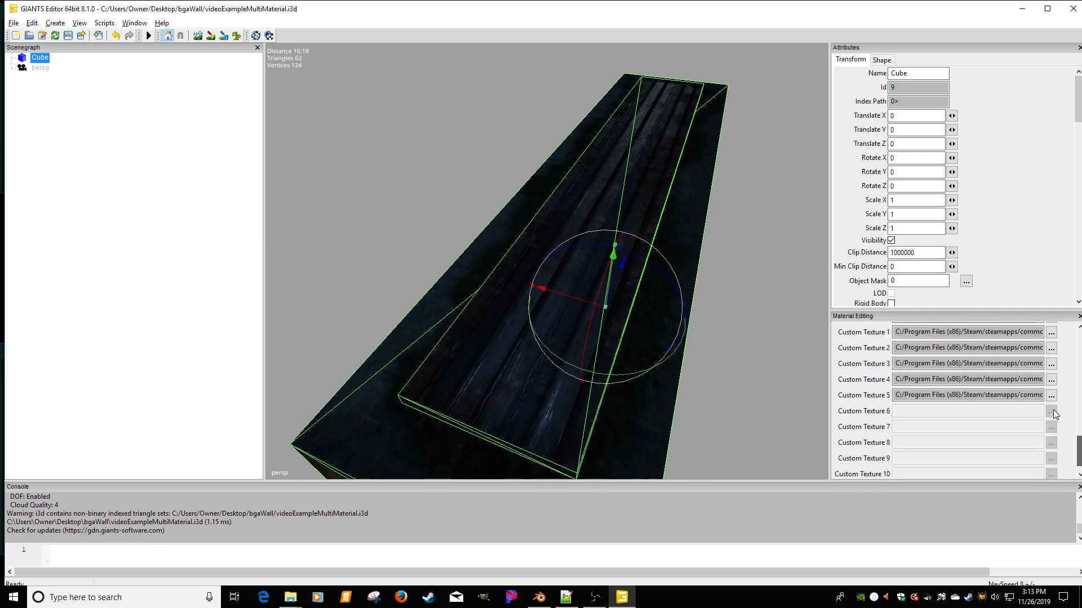
pyautogui.click(1051, 395)
pyautogui.click(289, 80)
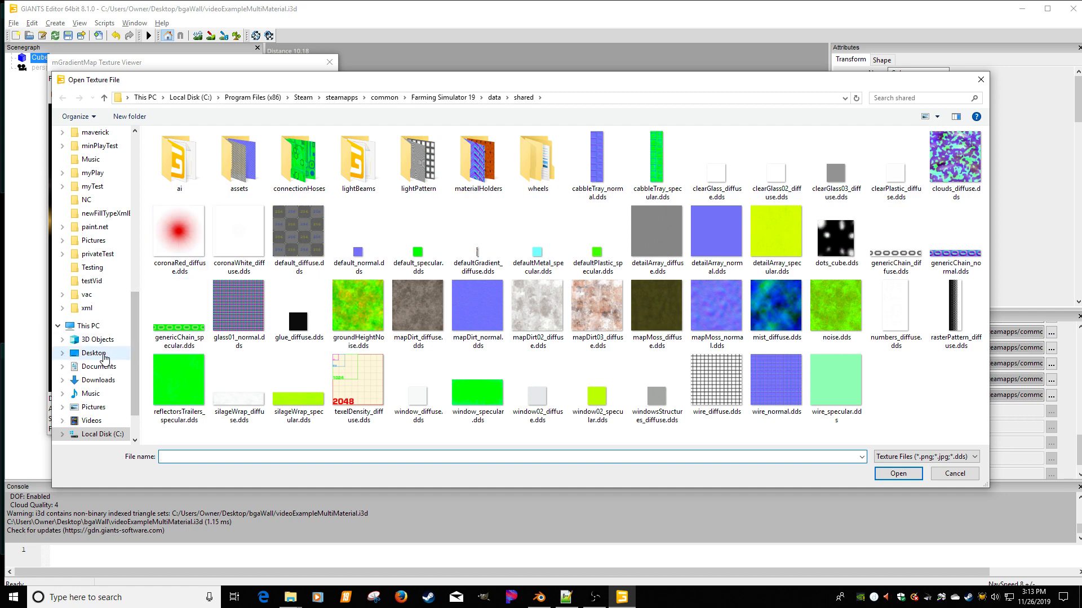
pyautogui.click(93, 354)
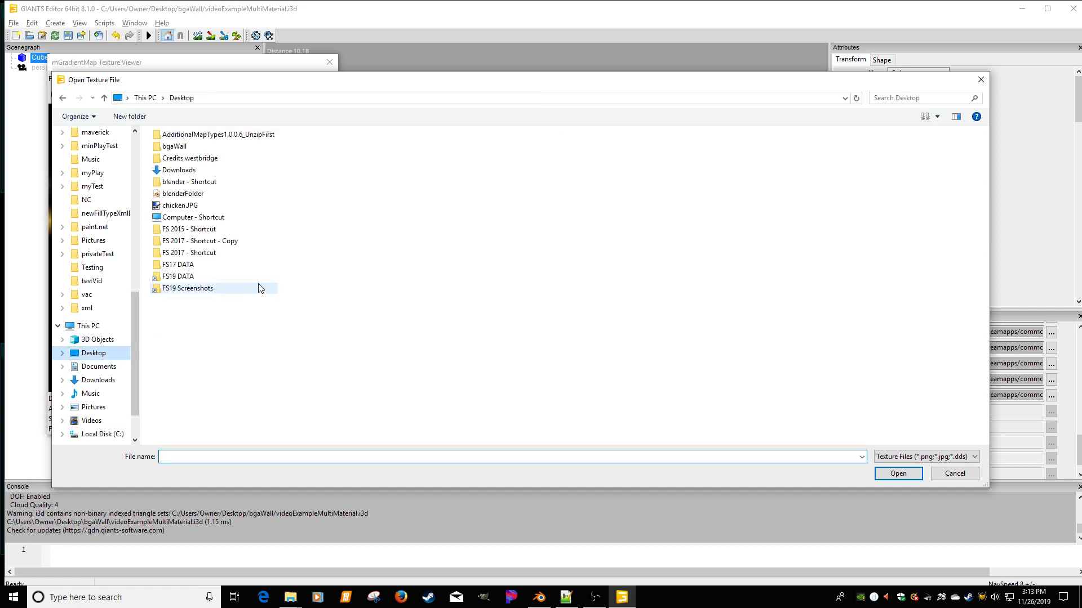
pyautogui.doubleClick(175, 148)
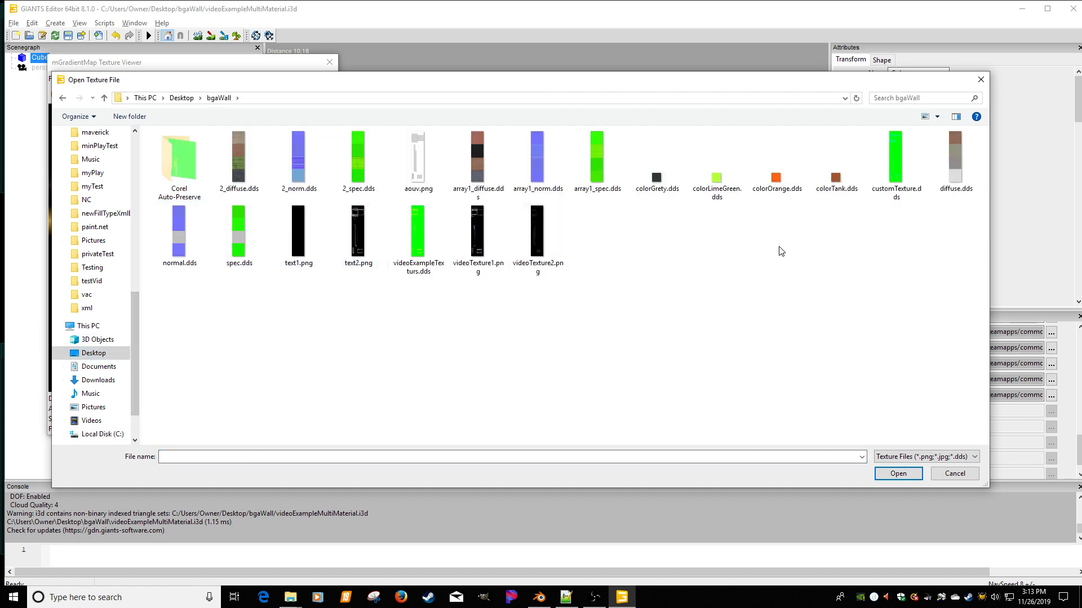
pyautogui.doubleClick(660, 181)
pyautogui.click(328, 64)
pyautogui.scroll(5, 419, 158)
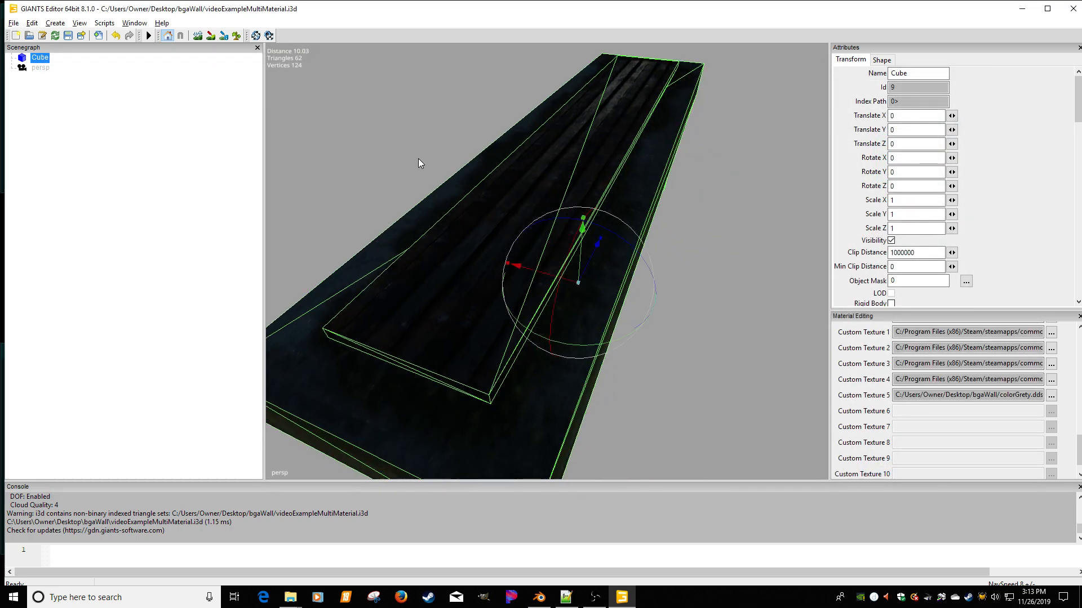
pyautogui.scroll(-2, 445, 153)
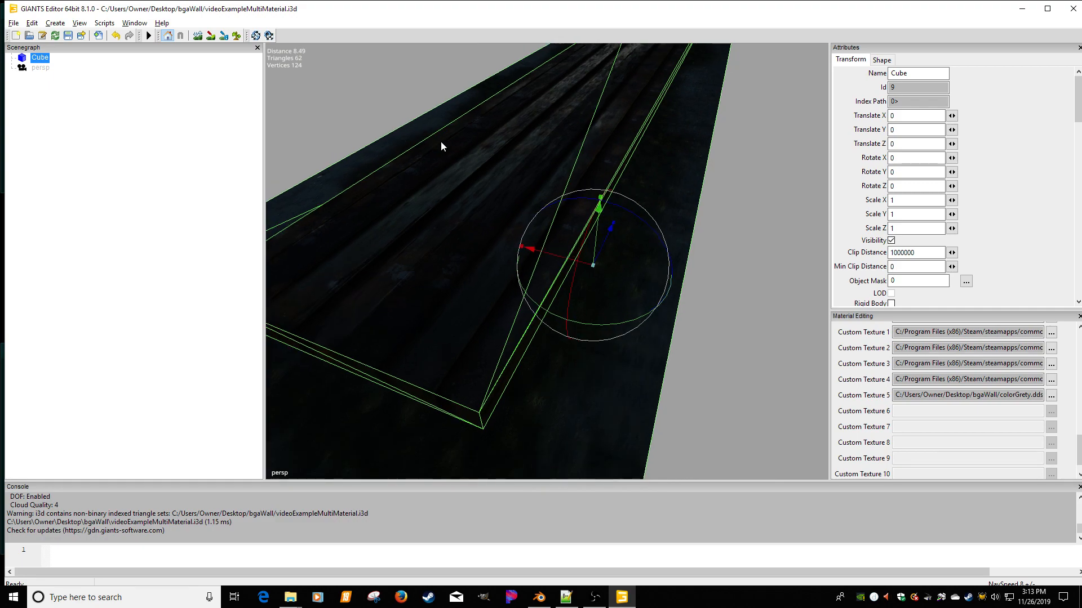
# Try colorLimeGreen.dds from the bgaWall folder as the gradient map (Custom Texture 5) of topPlate_mat
pyautogui.click(1051, 398)
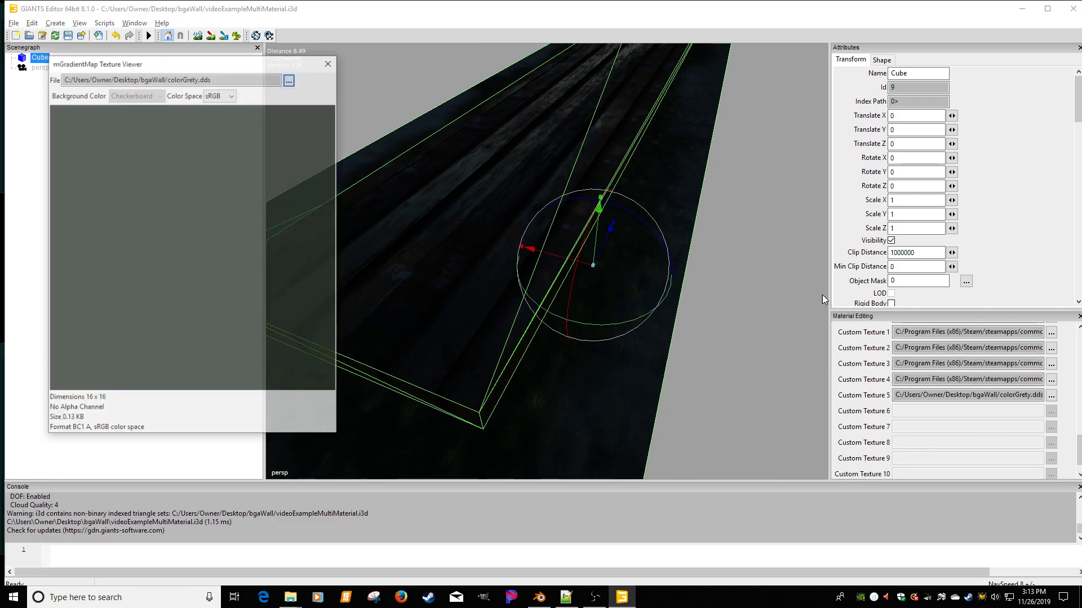
pyautogui.click(292, 79)
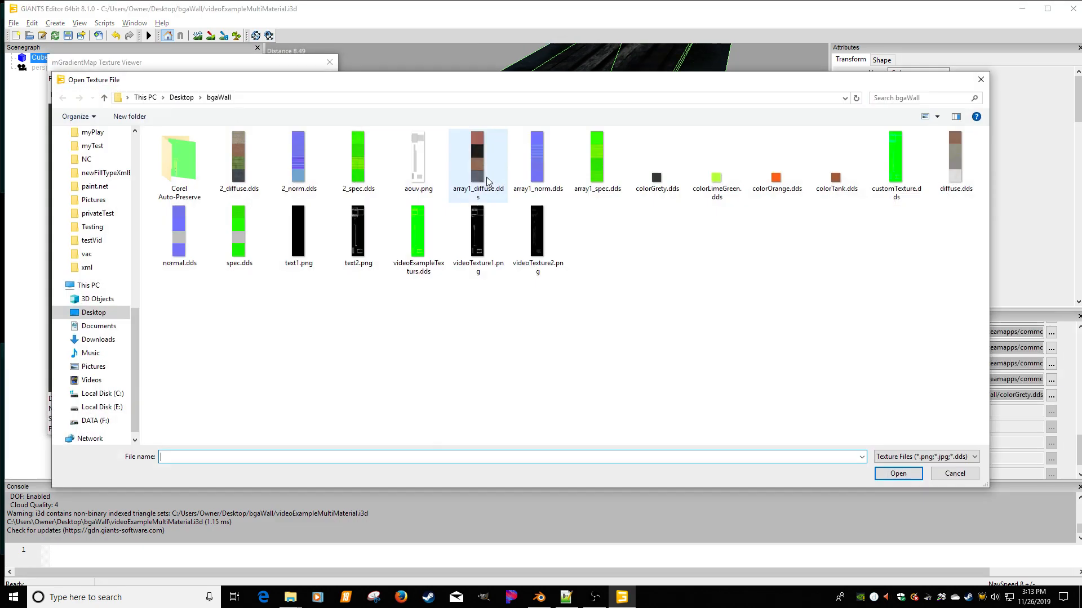
pyautogui.doubleClick(713, 191)
pyautogui.click(329, 63)
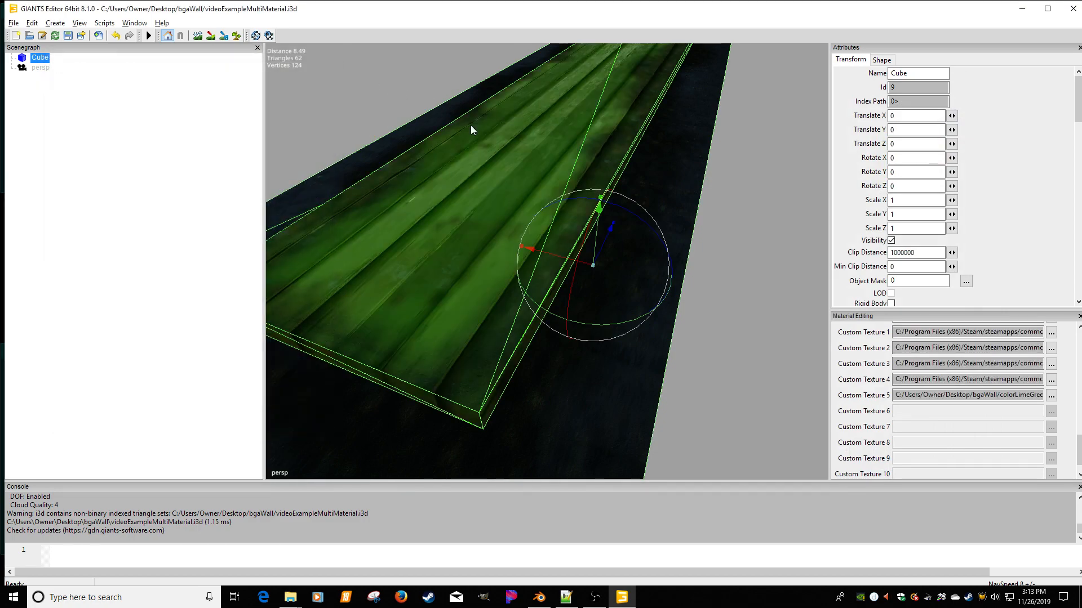
pyautogui.moveTo(471, 125); pyautogui.dragTo(789, 232, button='middle')
# Set the gradient map (Custom Texture 5) of topPlate_mat to colorTank.dds from the bgaWall folder and look over the wall top
pyautogui.click(1051, 396)
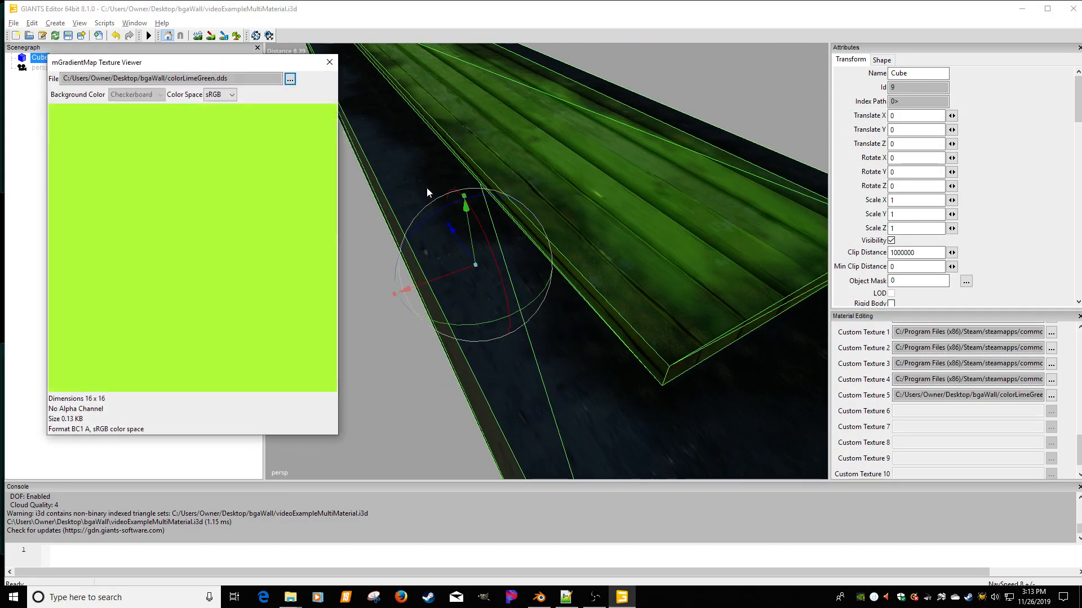
pyautogui.click(289, 80)
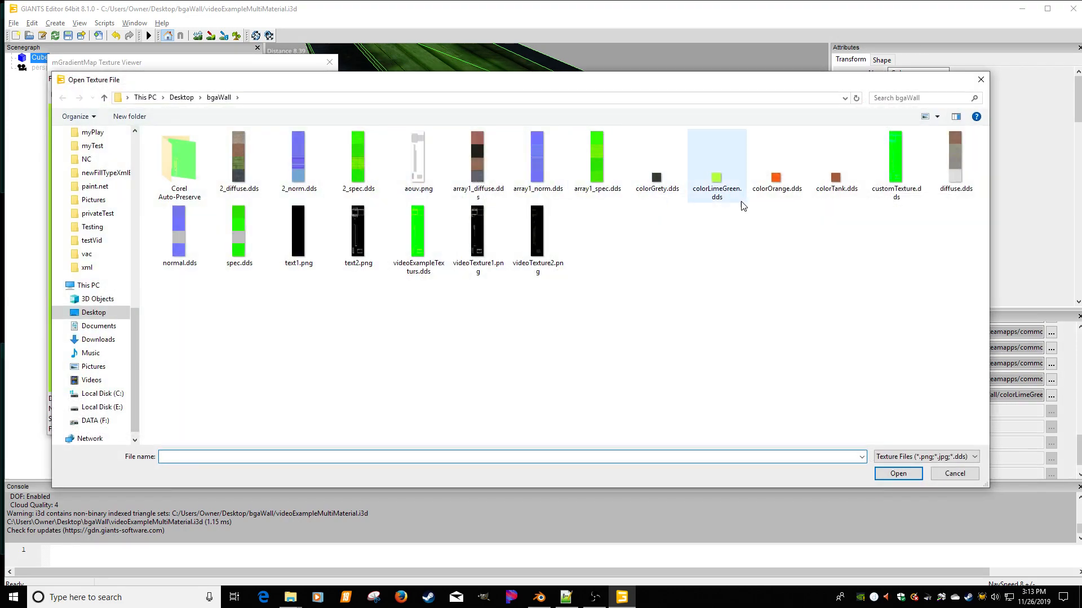
pyautogui.click(820, 185)
pyautogui.doubleClick(820, 185)
pyautogui.click(329, 63)
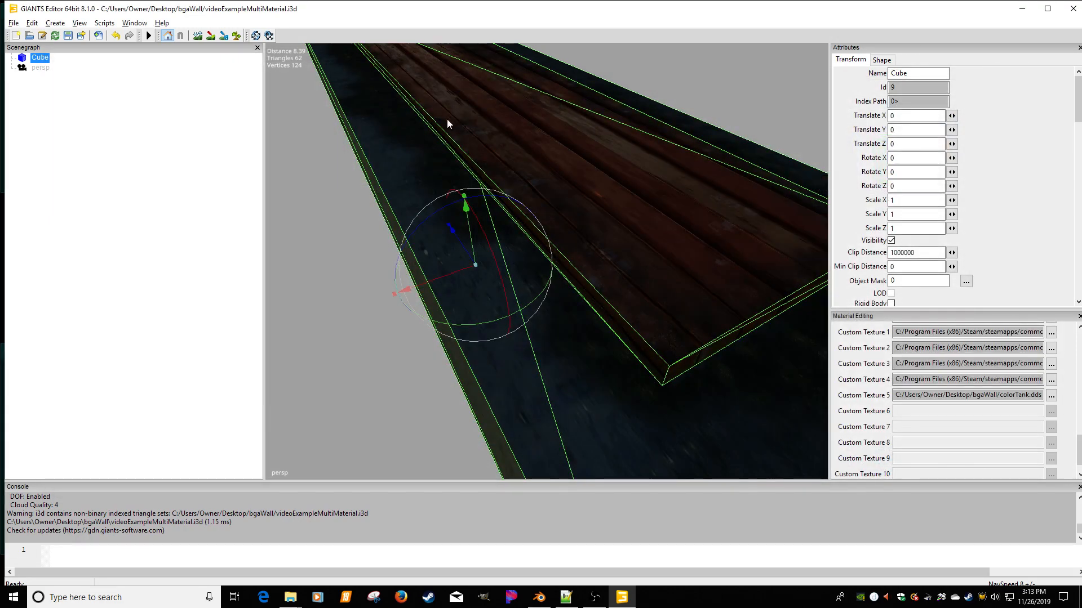
pyautogui.moveTo(448, 120); pyautogui.dragTo(518, 107, button='middle')
pyautogui.click(518, 107)
pyautogui.keyDown('alt'); pyautogui.moveTo(488, 110); pyautogui.dragTo(581, 170); pyautogui.keyUp('alt')
pyautogui.keyDown('alt'); pyautogui.moveTo(621, 182); pyautogui.dragTo(522, 204, button='middle'); pyautogui.keyUp('alt')
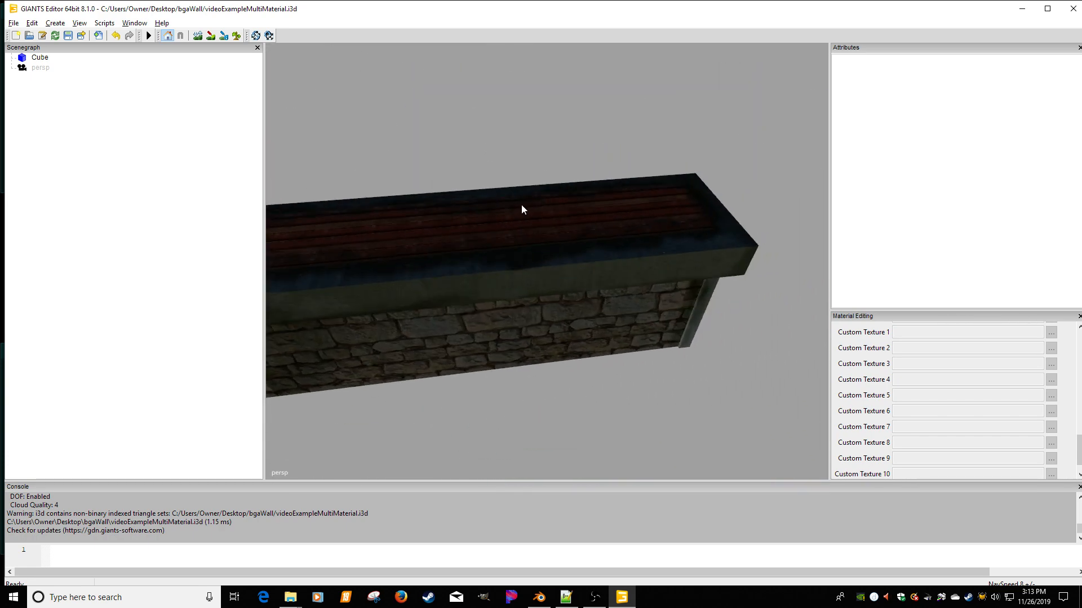
pyautogui.keyDown('alt'); pyautogui.moveTo(522, 205); pyautogui.dragTo(478, 216, button='right'); pyautogui.keyUp('alt')
pyautogui.keyDown('alt'); pyautogui.moveTo(478, 215); pyautogui.dragTo(522, 249, button='middle'); pyautogui.keyUp('alt')
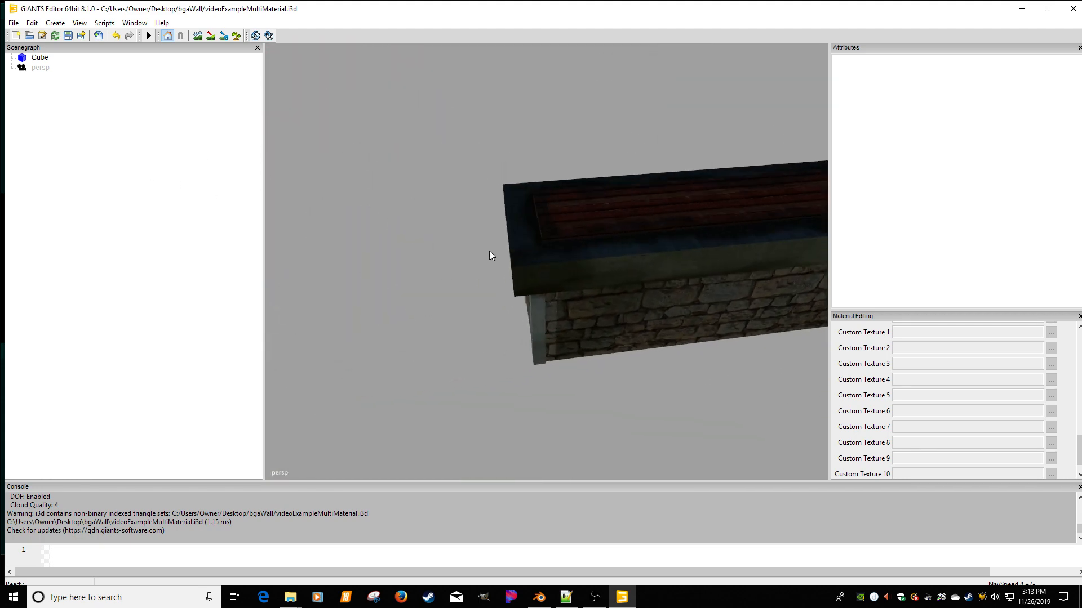
# Select concrete_mat on the wall's top slab and bring up its custom textures
pyautogui.click(555, 266)
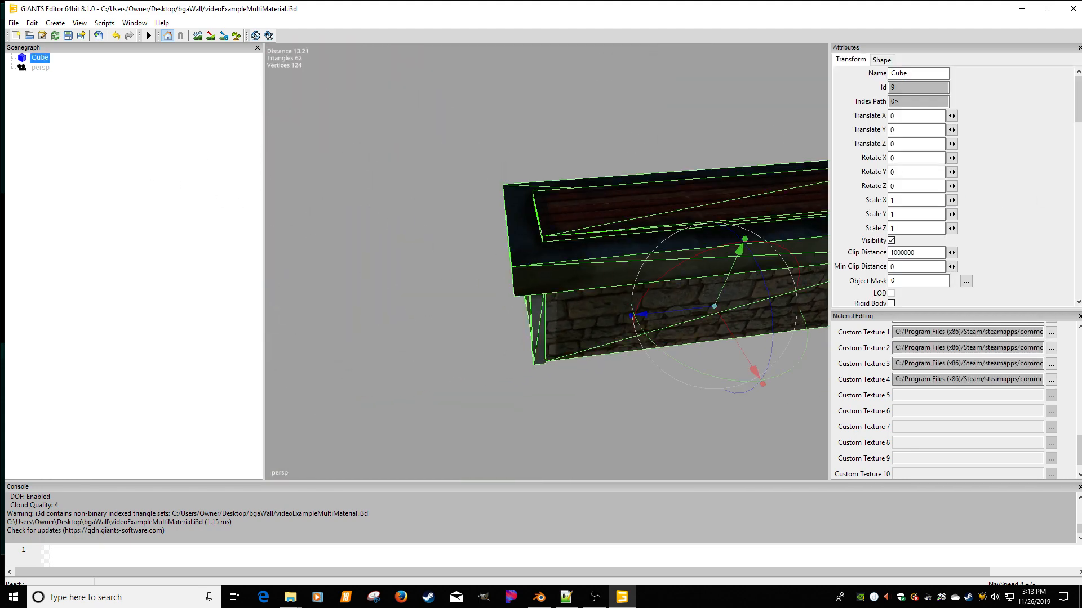
pyautogui.moveTo(1078, 446); pyautogui.dragTo(1077, 345)
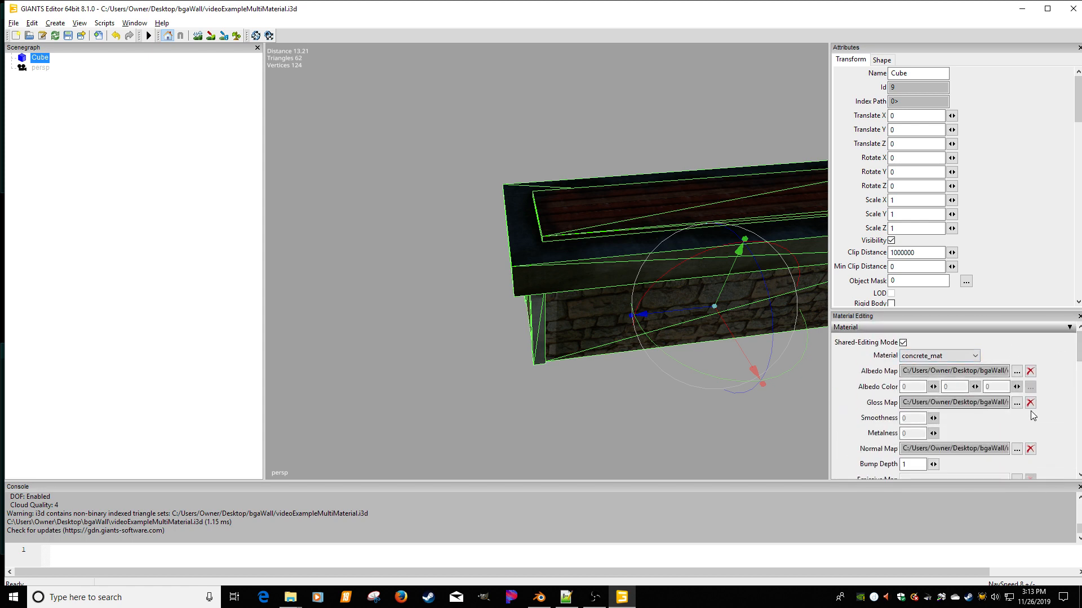
pyautogui.scroll(-4, 1033, 416)
pyautogui.scroll(-10, 1064, 439)
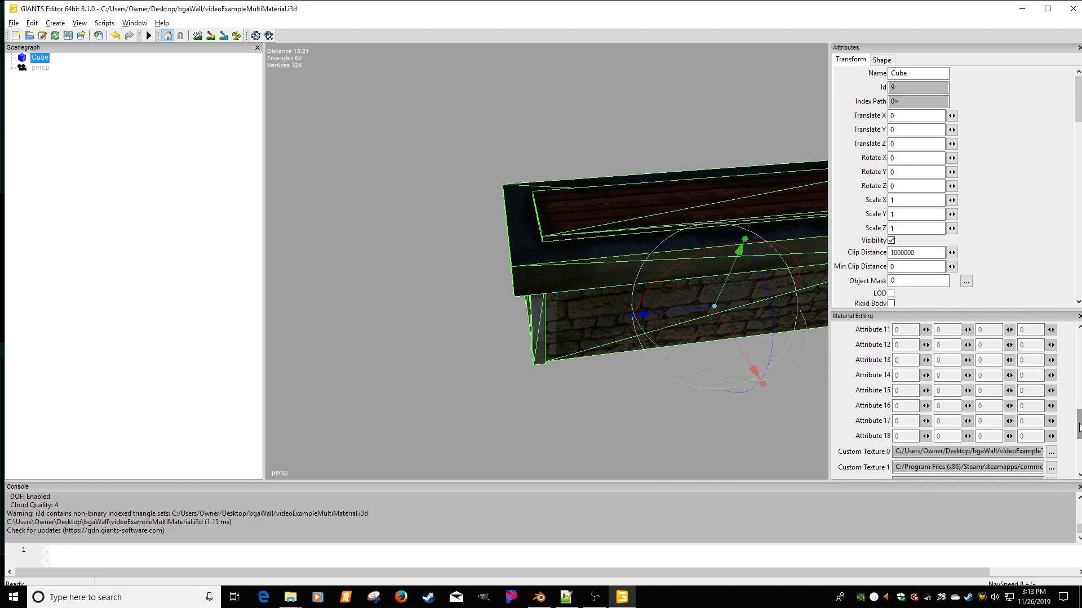
pyautogui.moveTo(1078, 426); pyautogui.dragTo(1070, 440)
# Try mapDirt02_diffuse.dds from the data/shared folder as the dirt diffuse texture (Custom Texture 1) of concrete_mat
pyautogui.click(1051, 402)
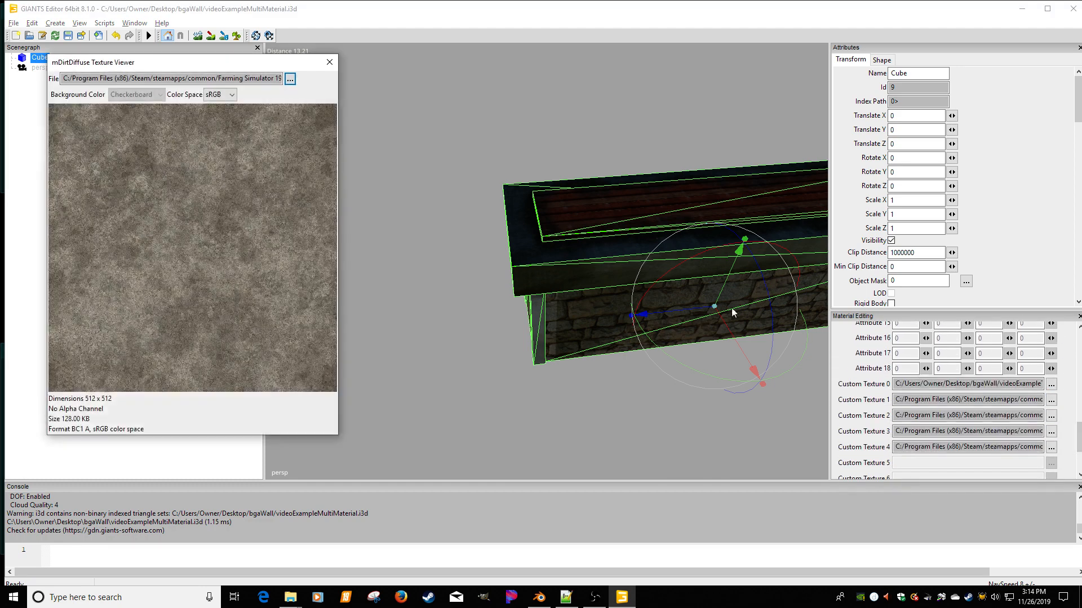
pyautogui.click(290, 80)
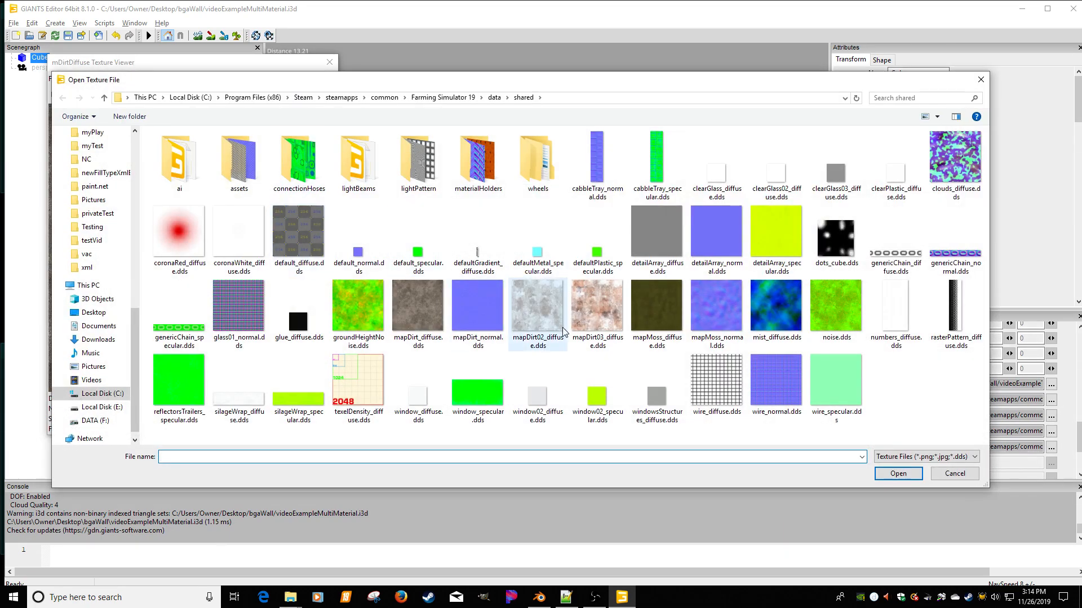
pyautogui.doubleClick(539, 340)
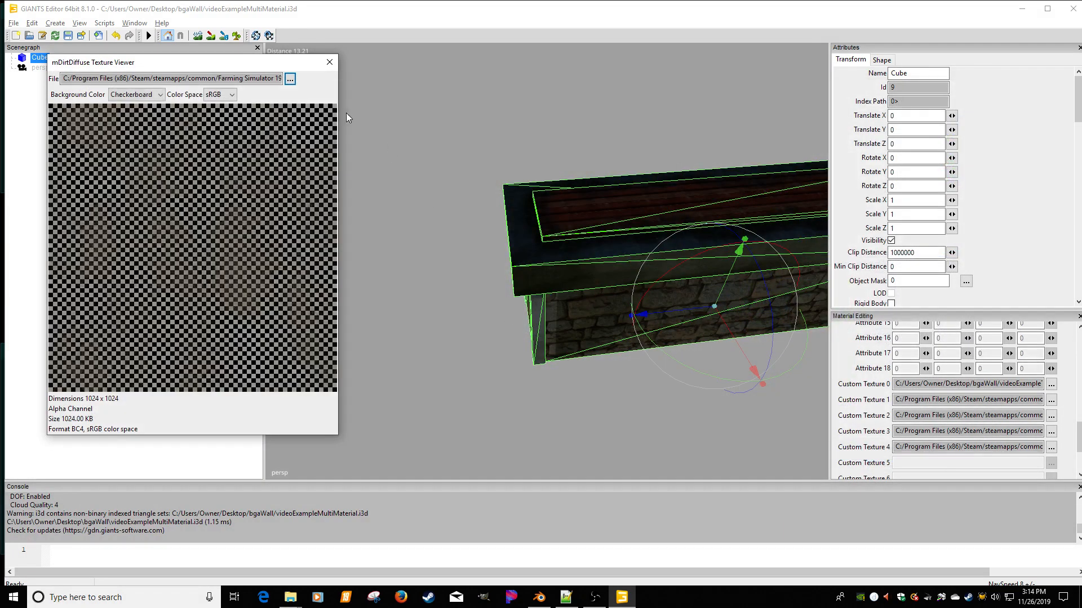
pyautogui.click(330, 64)
pyautogui.keyDown('alt'); pyautogui.moveTo(607, 234); pyautogui.dragTo(496, 246, button='middle'); pyautogui.keyUp('alt')
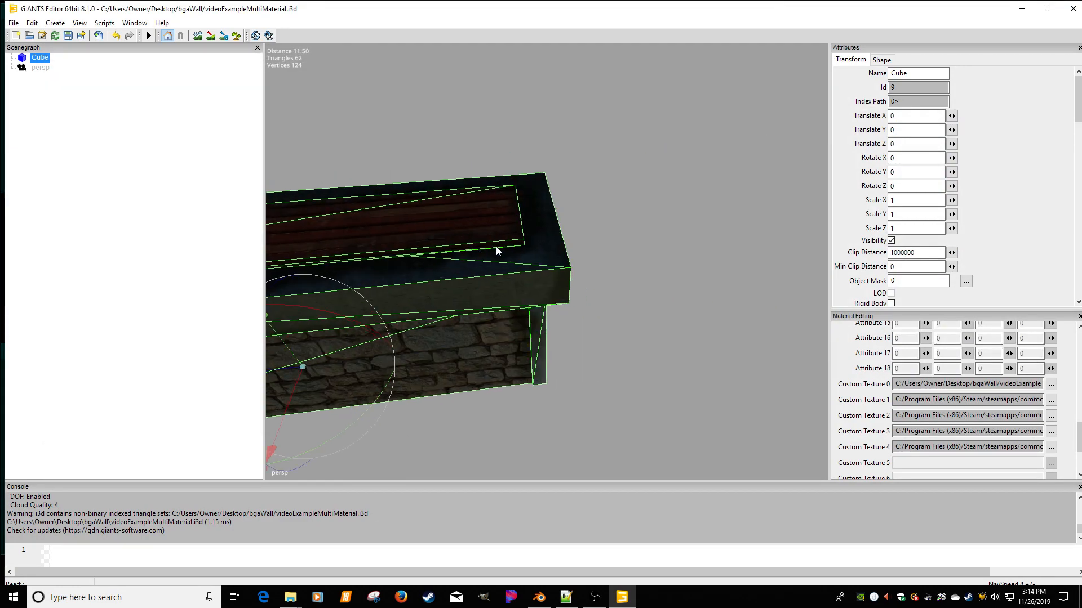
pyautogui.scroll(3, 508, 246)
pyautogui.moveTo(566, 235); pyautogui.dragTo(626, 207, button='middle')
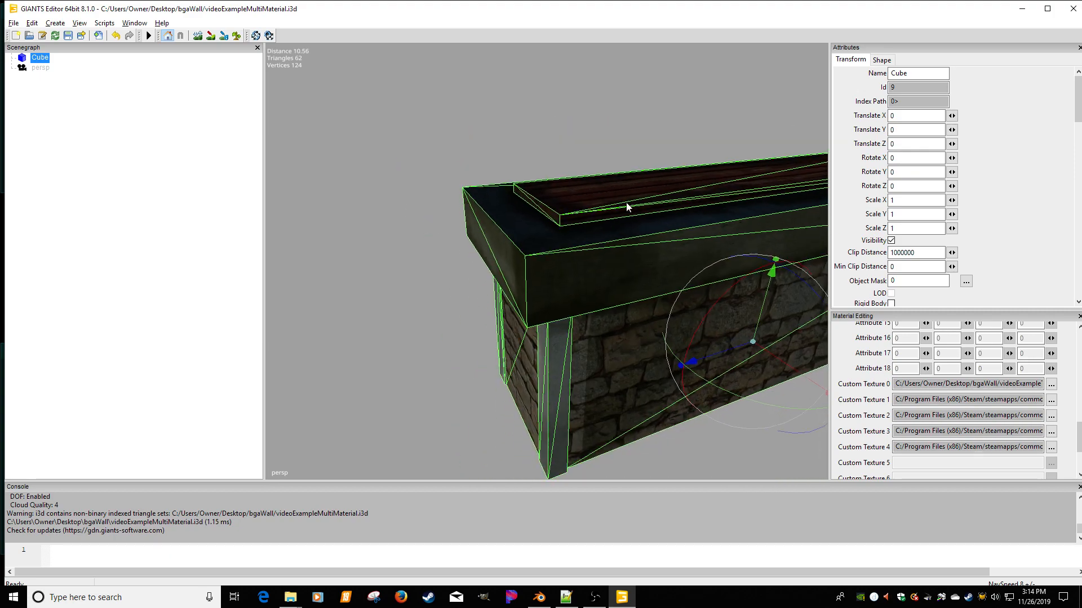
# Set the dirt diffuse texture (Custom Texture 1) of concrete_mat to mapDirt03_diffuse.dds from the data/shared folder
pyautogui.click(1052, 401)
pyautogui.click(290, 80)
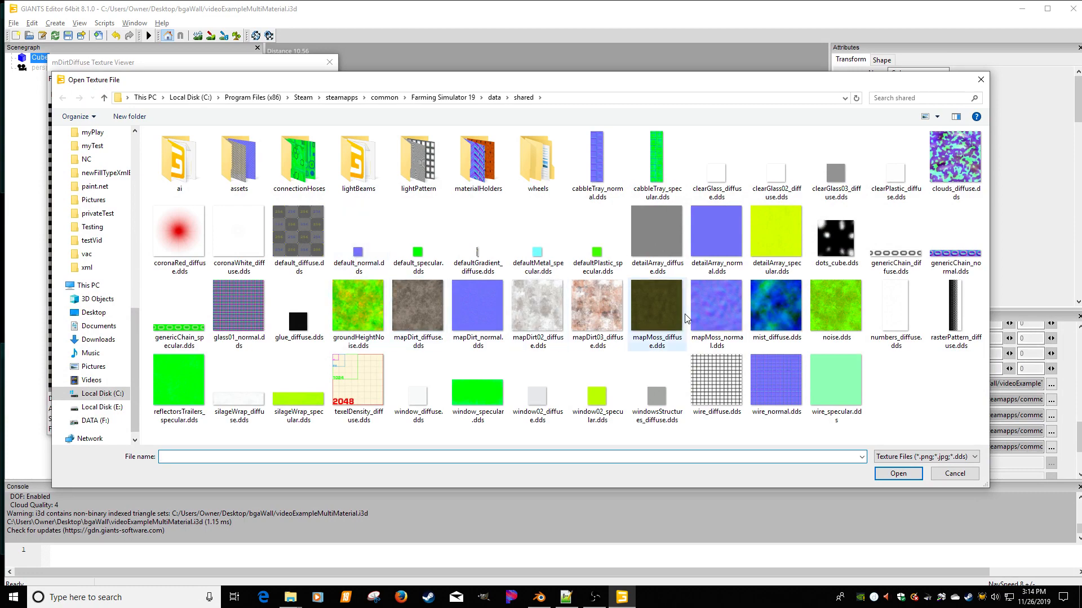
pyautogui.click(614, 316)
pyautogui.doubleClick(614, 315)
pyautogui.click(333, 66)
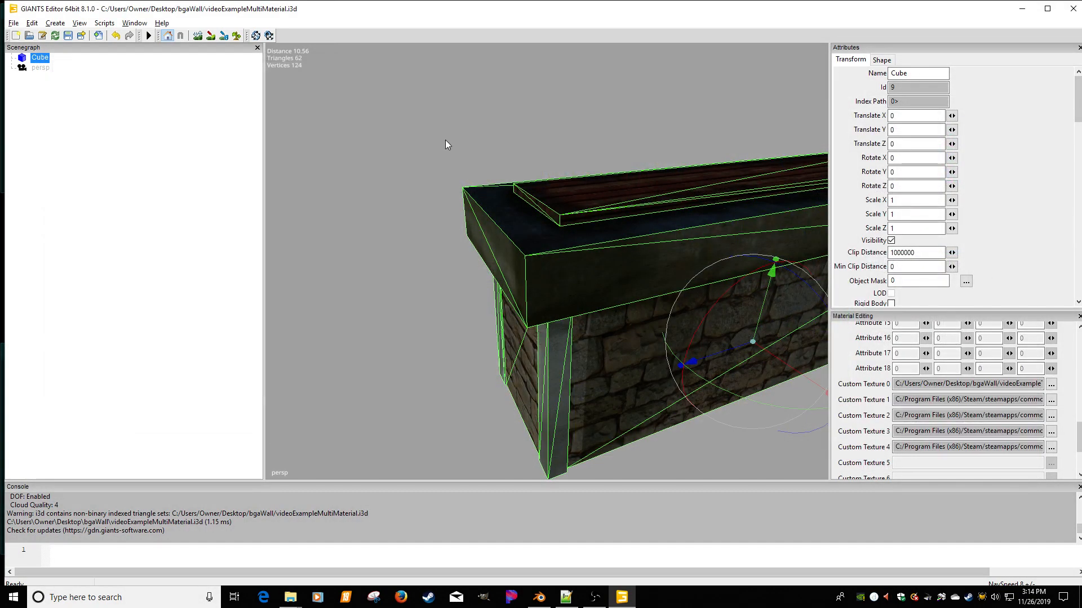
pyautogui.keyDown('alt'); pyautogui.moveTo(475, 159); pyautogui.dragTo(575, 227); pyautogui.keyUp('alt')
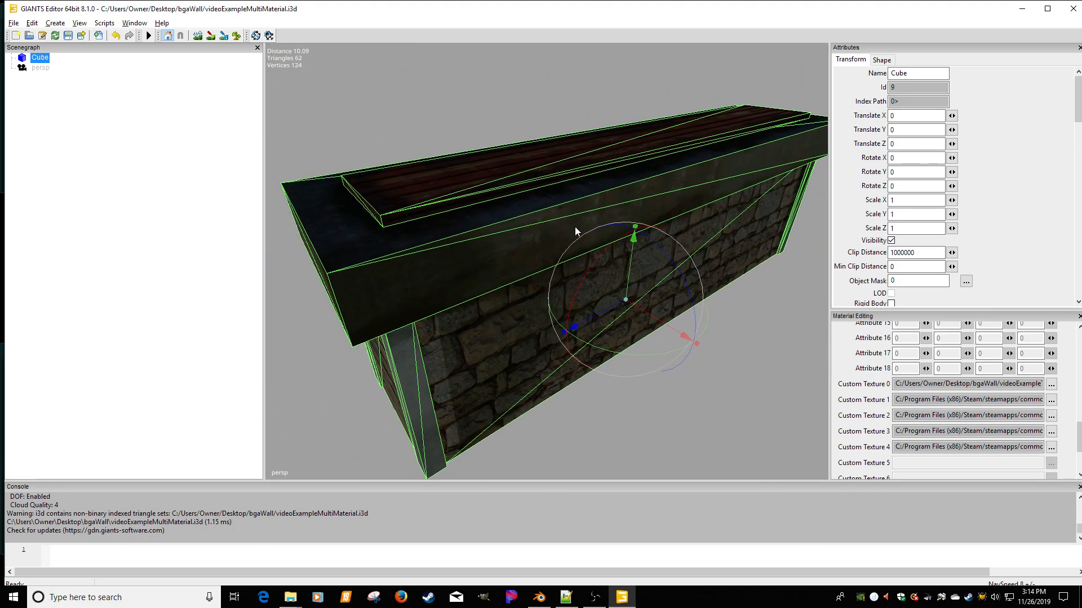
# Try mapDirt03_diffuse.dds as the moss diffuse texture (Custom Texture 3) of concrete_mat and inspect the slab's end
pyautogui.click(1052, 448)
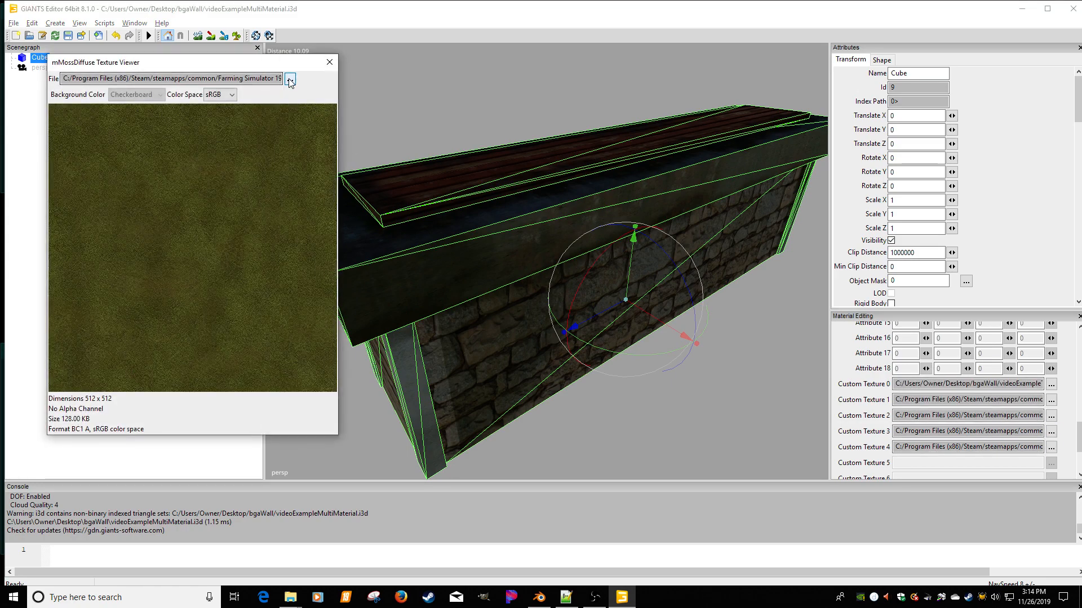
pyautogui.click(290, 80)
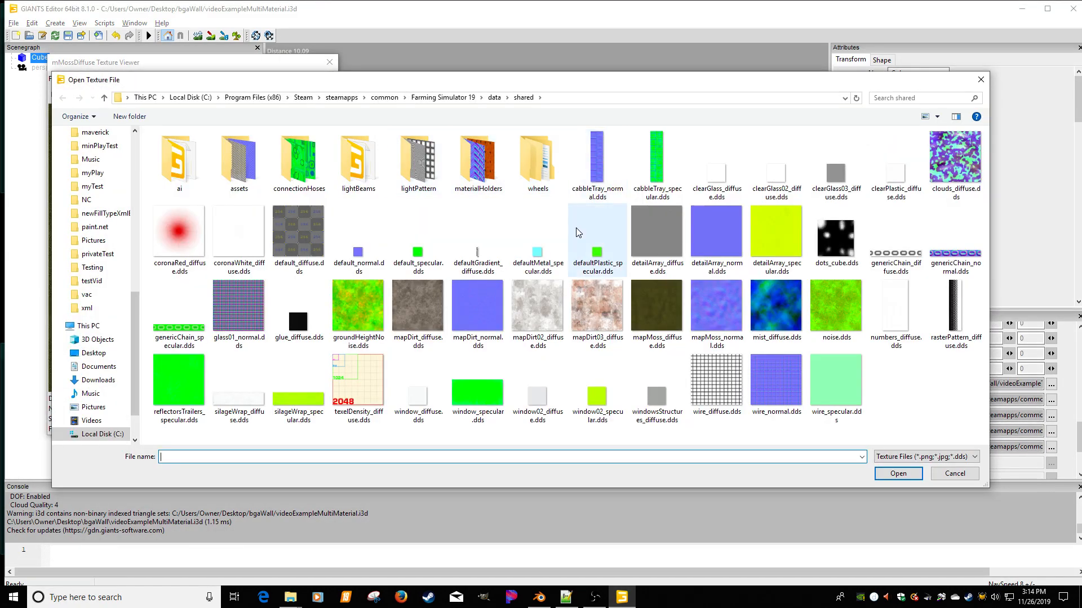
pyautogui.doubleClick(597, 305)
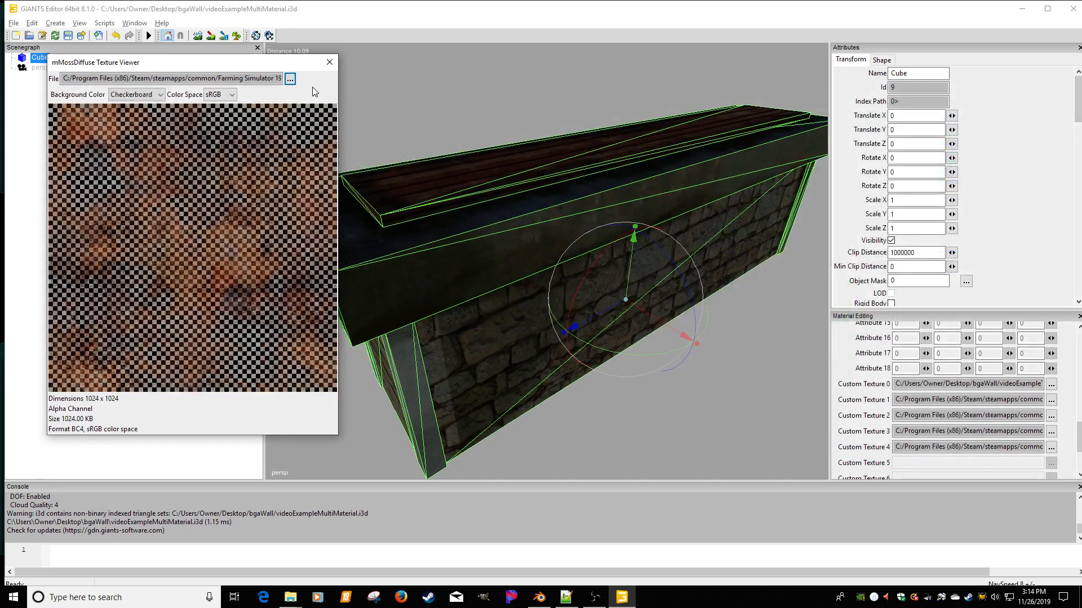
pyautogui.click(328, 63)
pyautogui.moveTo(388, 174); pyautogui.dragTo(539, 214, button='middle')
pyautogui.scroll(3, 418, 150)
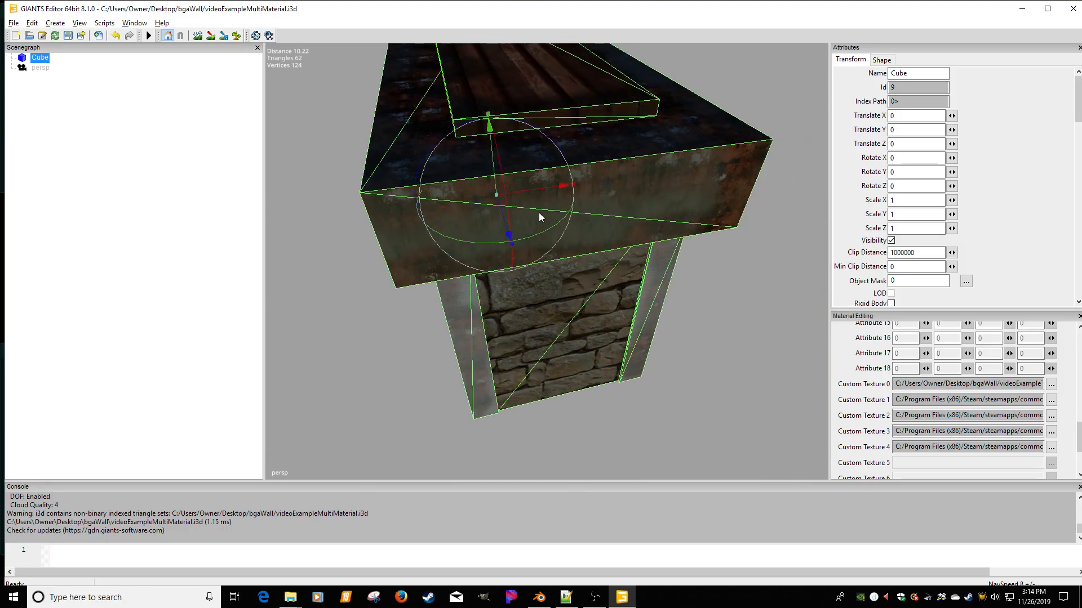
# Replace the moss diffuse texture (Custom Texture 3) of concrete_mat with a diffuse texture from the maps/textures/terrain folder
pyautogui.click(1052, 431)
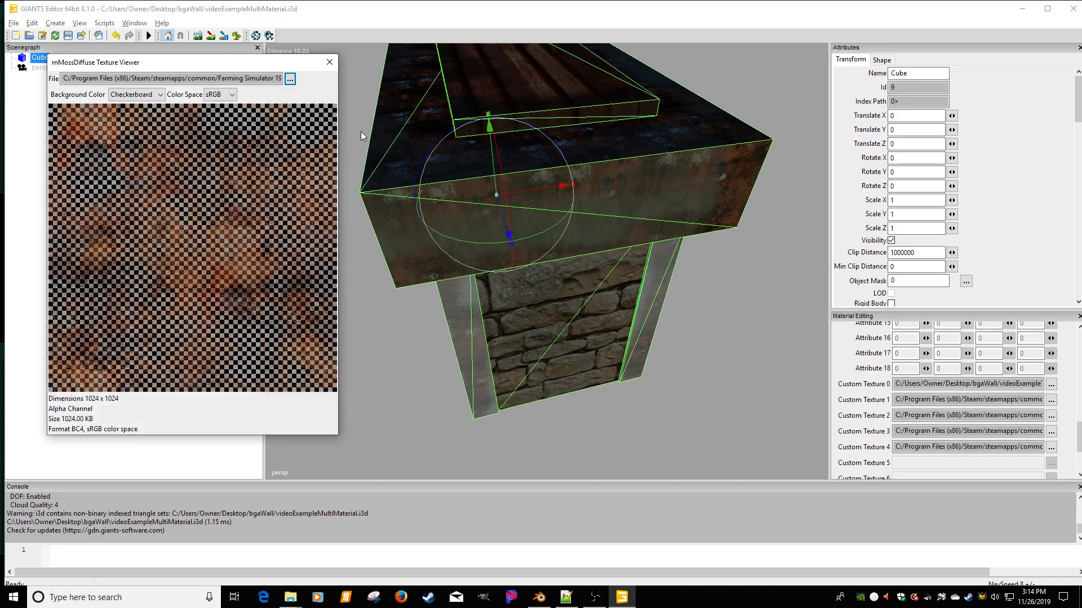
pyautogui.click(290, 79)
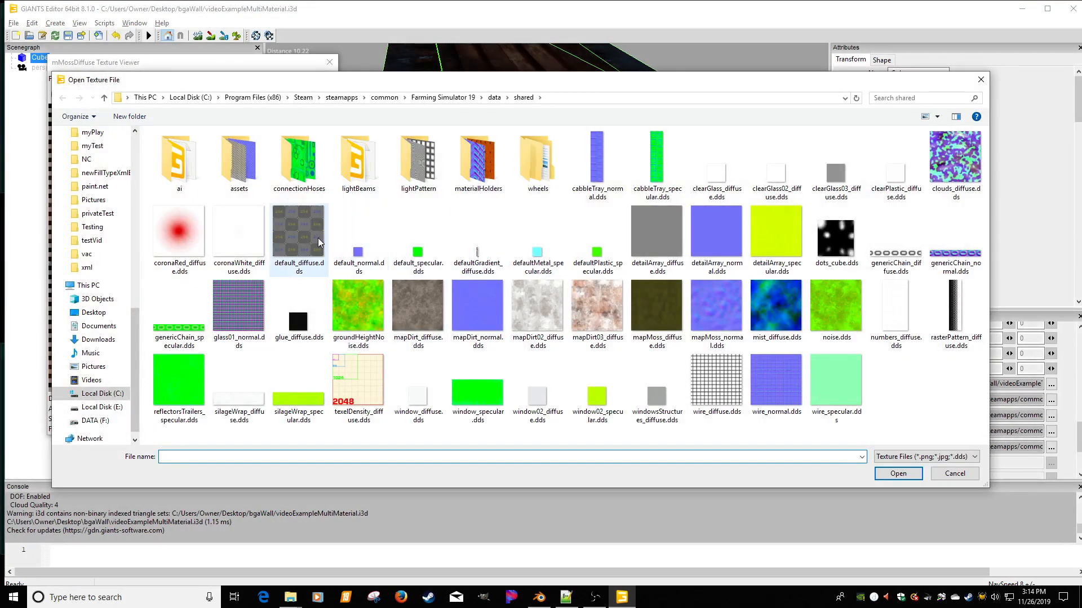
pyautogui.click(494, 98)
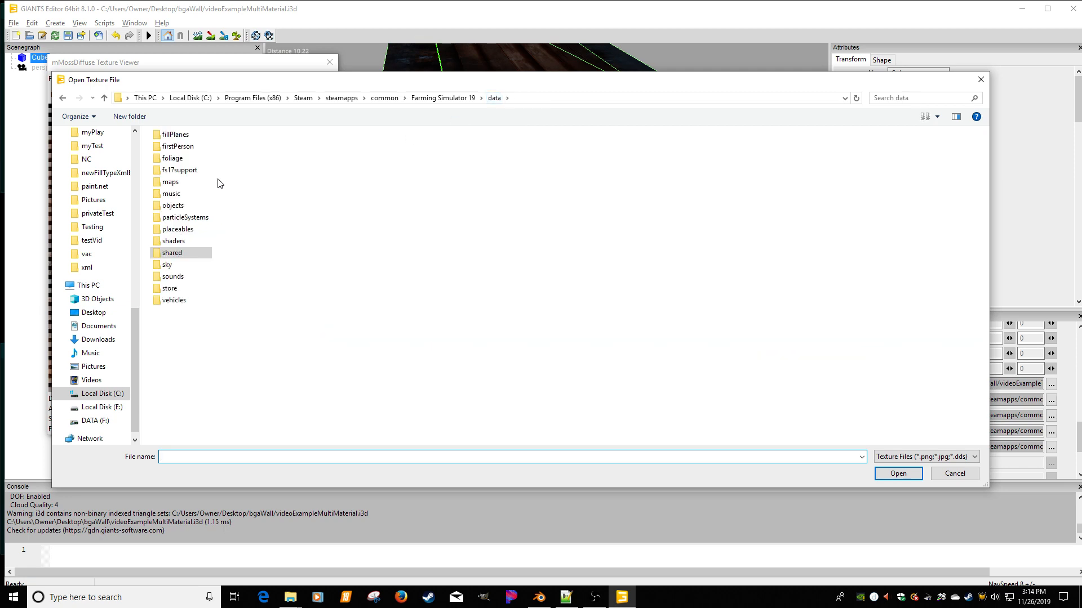
pyautogui.doubleClick(179, 184)
pyautogui.doubleClick(184, 173)
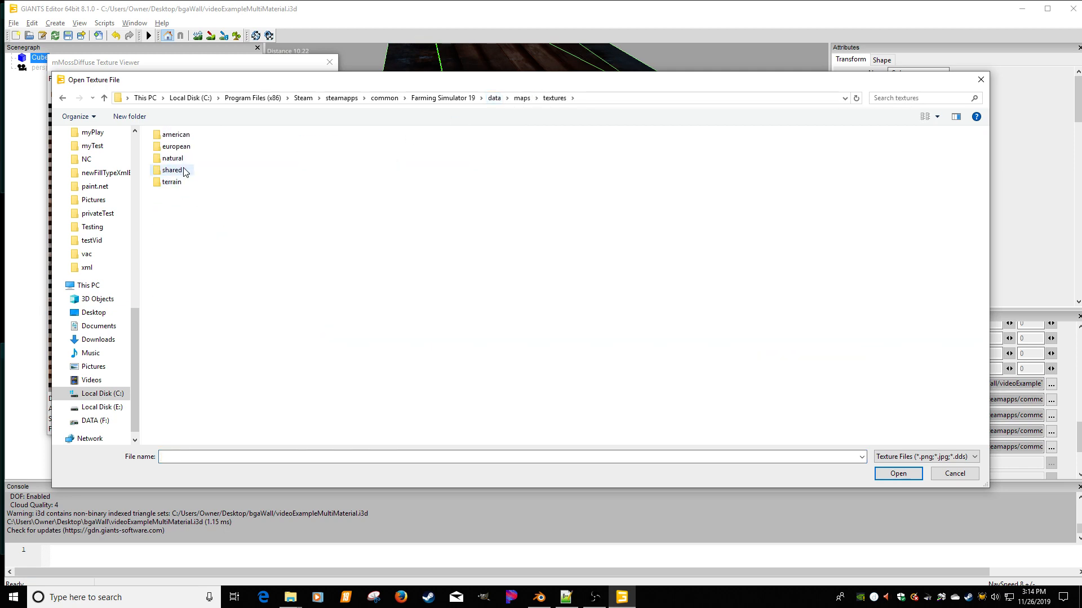
pyautogui.doubleClick(177, 183)
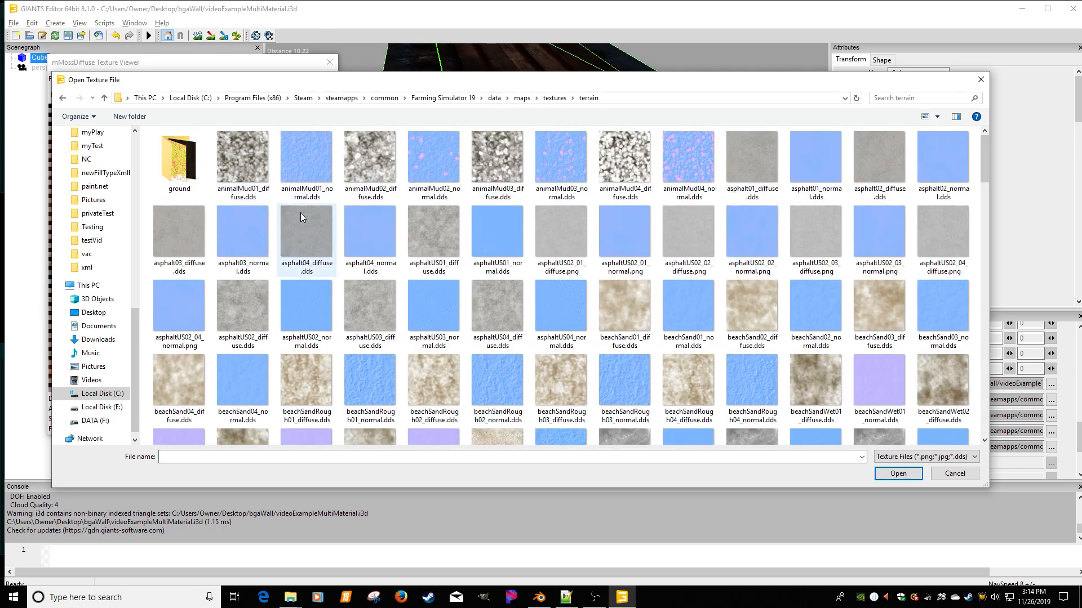
pyautogui.scroll(-5, 461, 306)
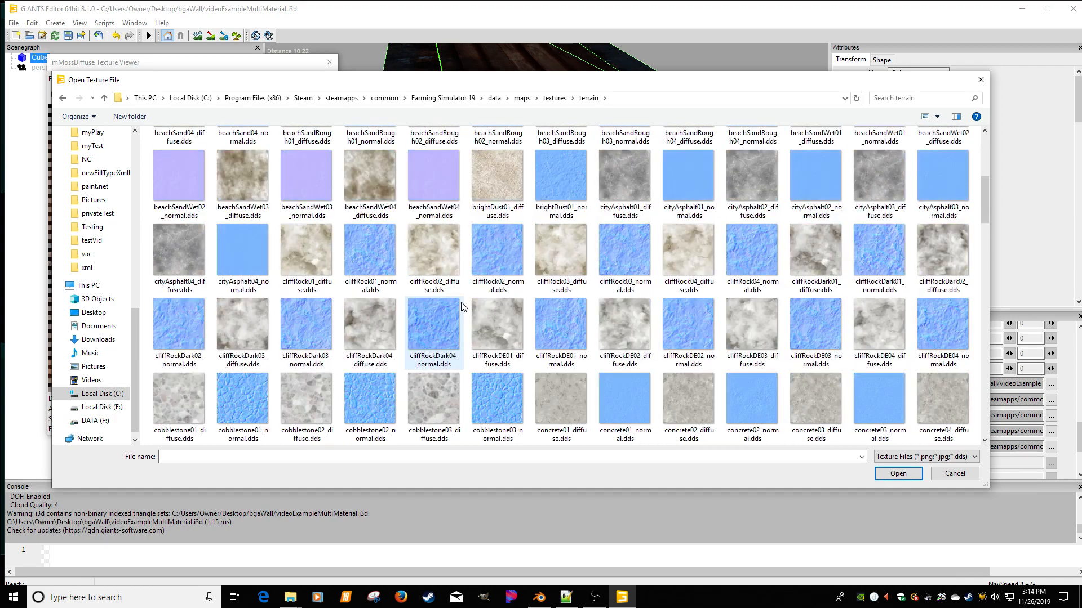
pyautogui.doubleClick(364, 320)
pyautogui.click(330, 62)
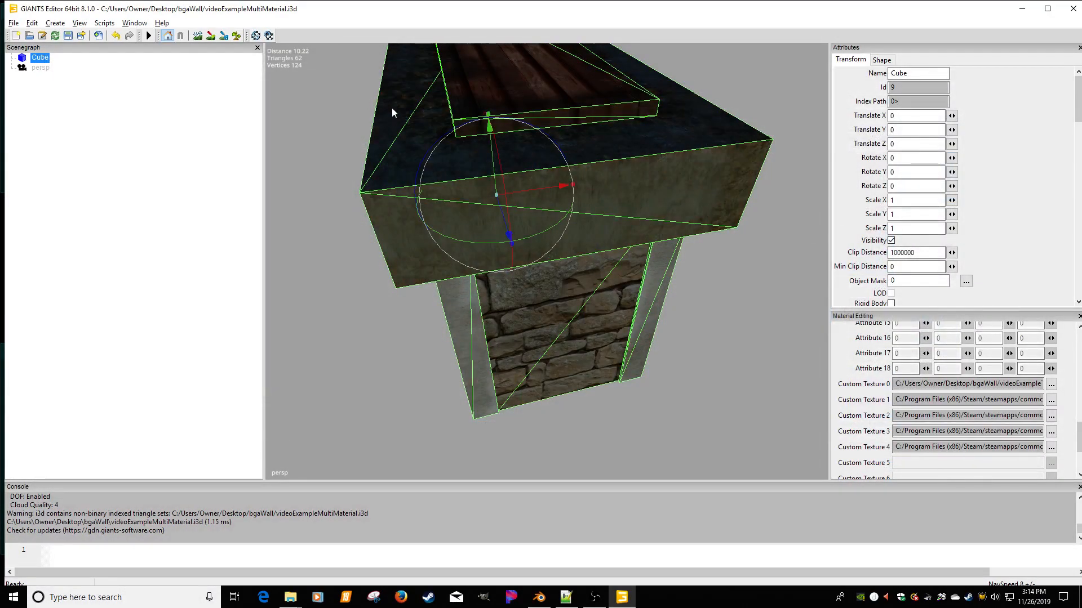
pyautogui.moveTo(392, 113); pyautogui.dragTo(499, 179, button='middle')
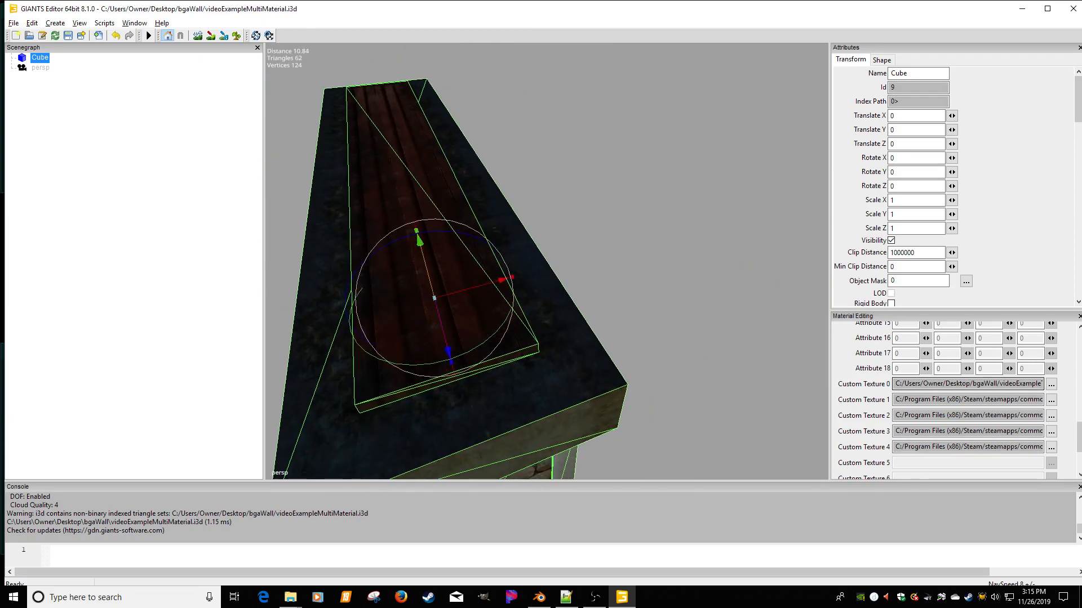
# Set the custom shader variation of concrete_mat to COLOR_MASK and look over the concrete slab
pyautogui.moveTo(1077, 451); pyautogui.dragTo(937, 373)
pyautogui.scroll(-3, 1006, 377)
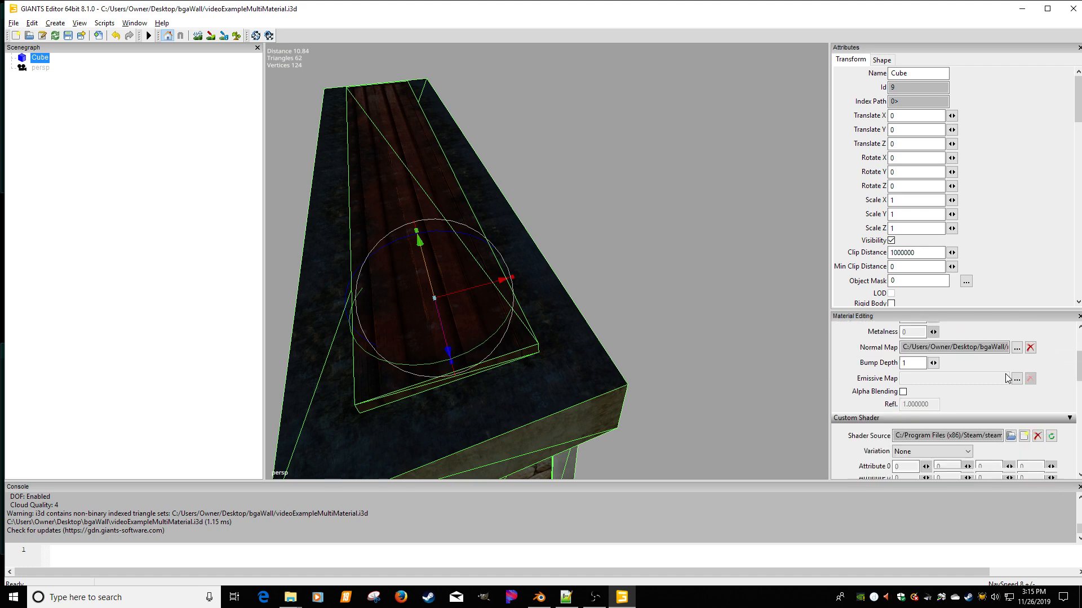
pyautogui.click(930, 449)
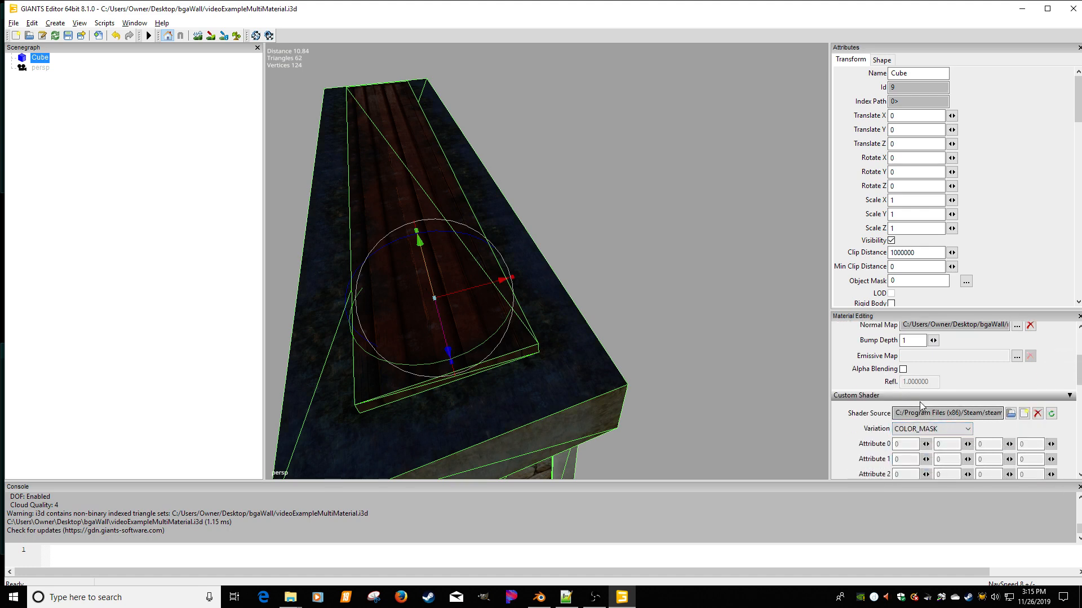
pyautogui.keyDown('alt'); pyautogui.moveTo(718, 329); pyautogui.dragTo(698, 296); pyautogui.keyUp('alt')
# Try colorGrety.dds from the bgaWall folder as the gradient texture (Custom Texture 5) of concrete_mat and inspect the wall
pyautogui.moveTo(1080, 386); pyautogui.dragTo(1067, 454)
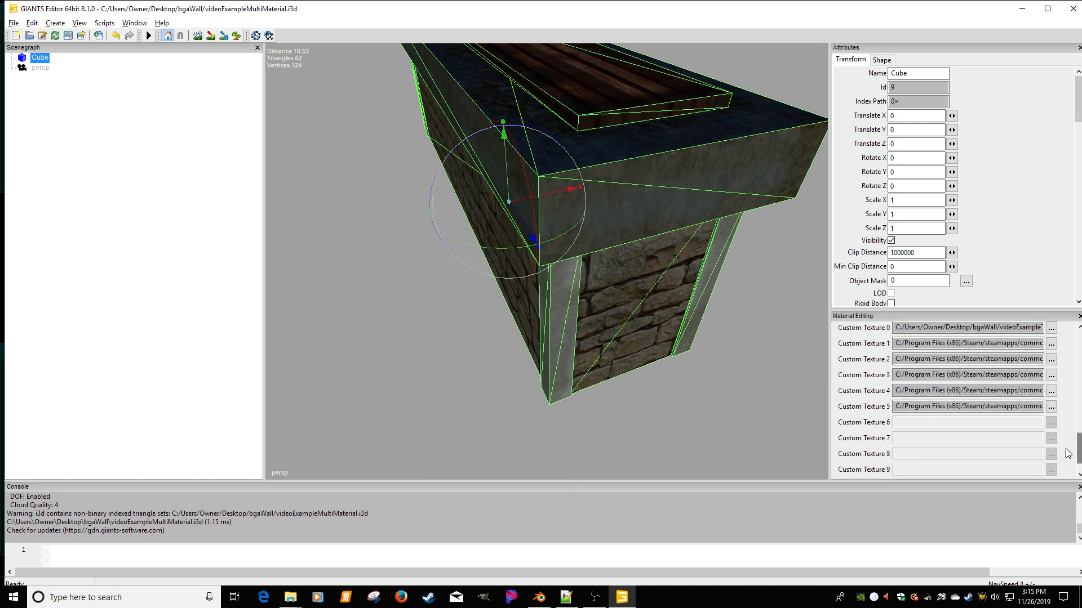
pyautogui.click(1051, 406)
pyautogui.click(289, 78)
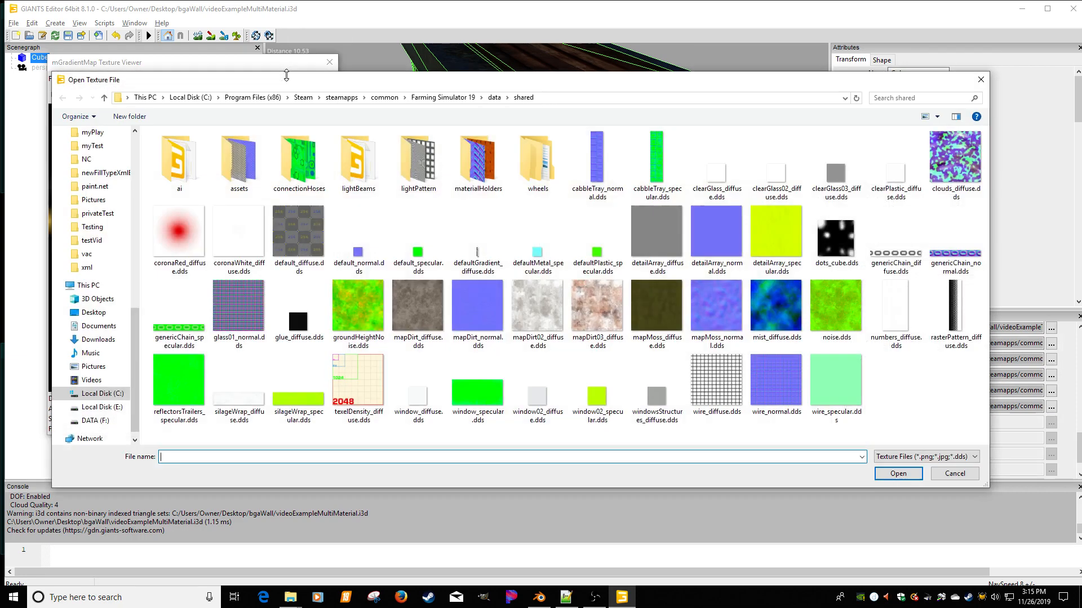
pyautogui.moveTo(138, 341); pyautogui.dragTo(145, 137)
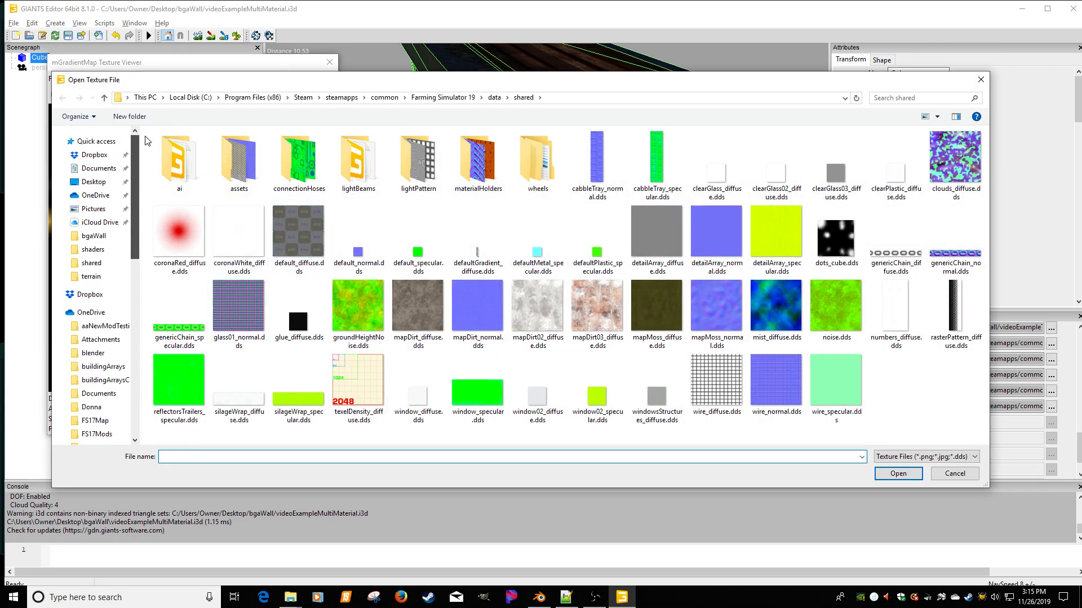
pyautogui.click(100, 248)
pyautogui.click(91, 235)
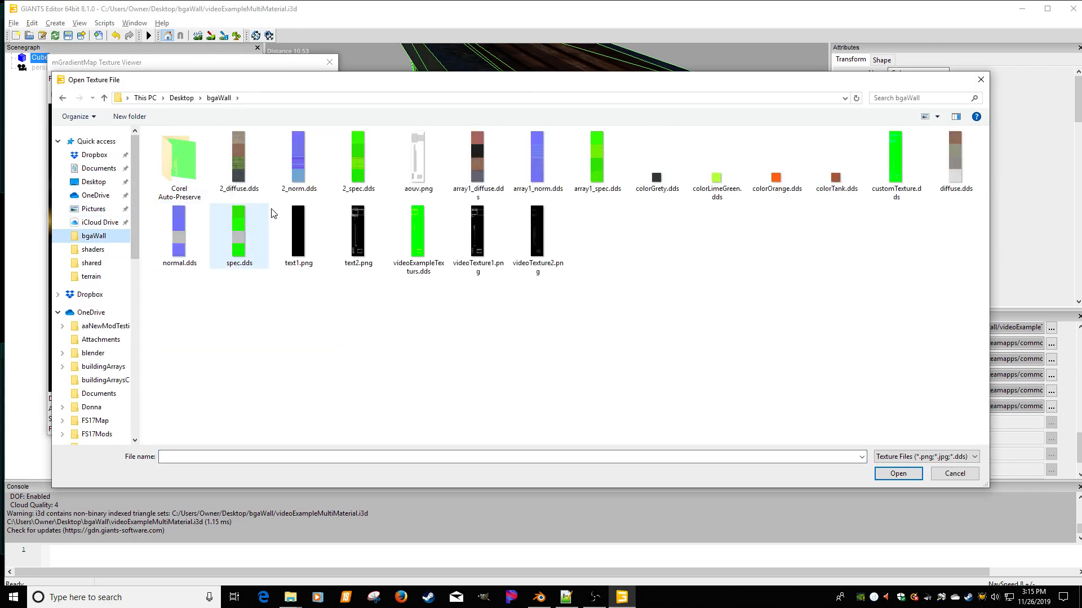
pyautogui.doubleClick(673, 178)
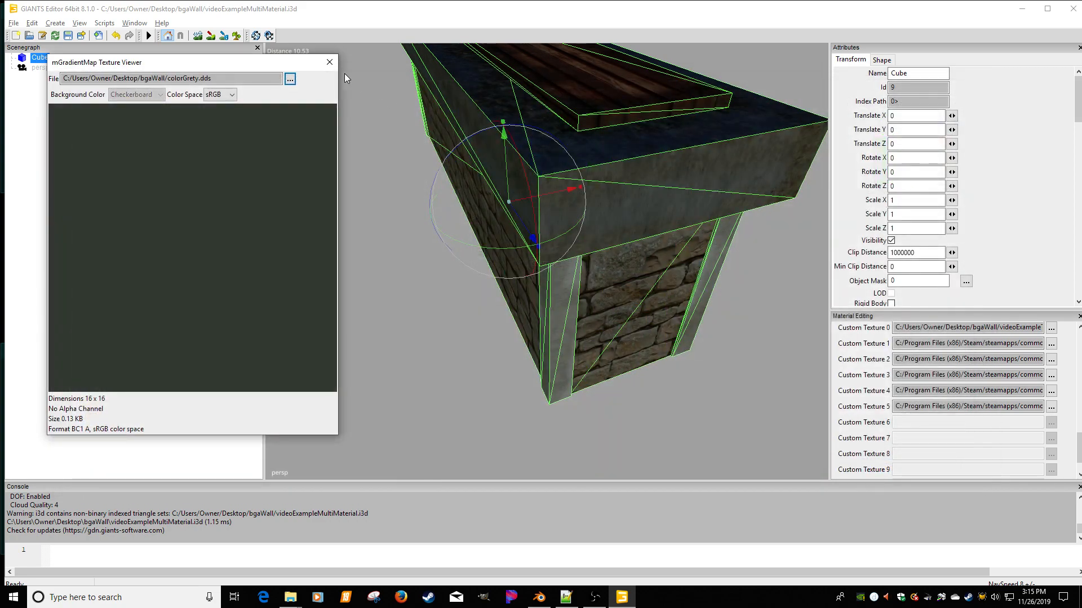
pyautogui.click(330, 63)
pyautogui.keyDown('alt'); pyautogui.moveTo(575, 173); pyautogui.dragTo(510, 195); pyautogui.keyUp('alt')
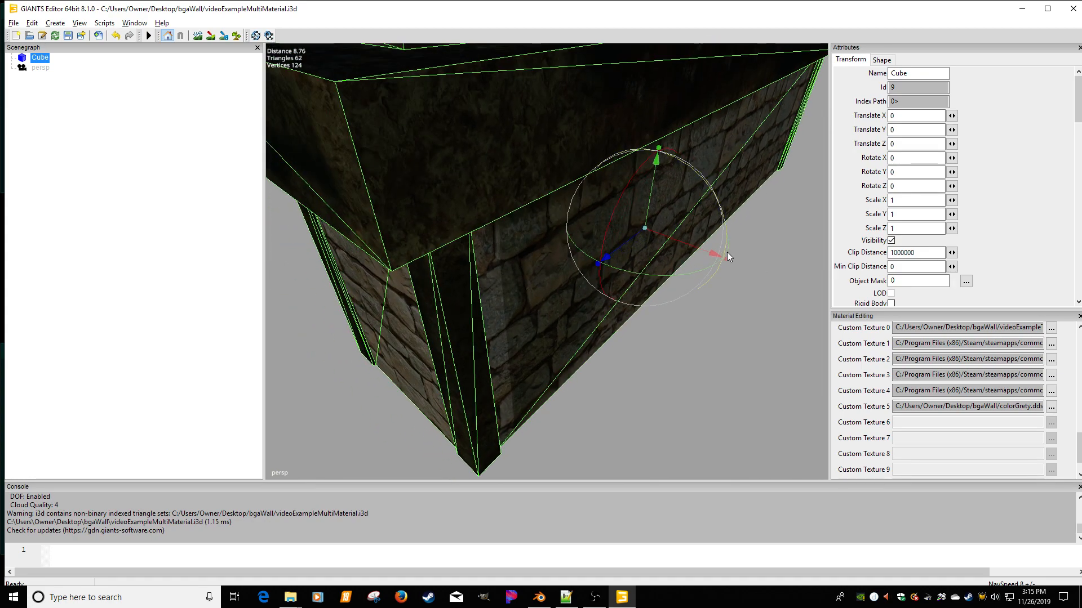
pyautogui.keyDown('alt'); pyautogui.moveTo(727, 252); pyautogui.dragTo(644, 253, button='right'); pyautogui.keyUp('alt')
pyautogui.keyDown('alt'); pyautogui.moveTo(644, 253); pyautogui.dragTo(651, 255, button='middle'); pyautogui.keyUp('alt')
pyautogui.keyDown('alt'); pyautogui.moveTo(651, 255); pyautogui.dragTo(677, 248, button='right'); pyautogui.keyUp('alt')
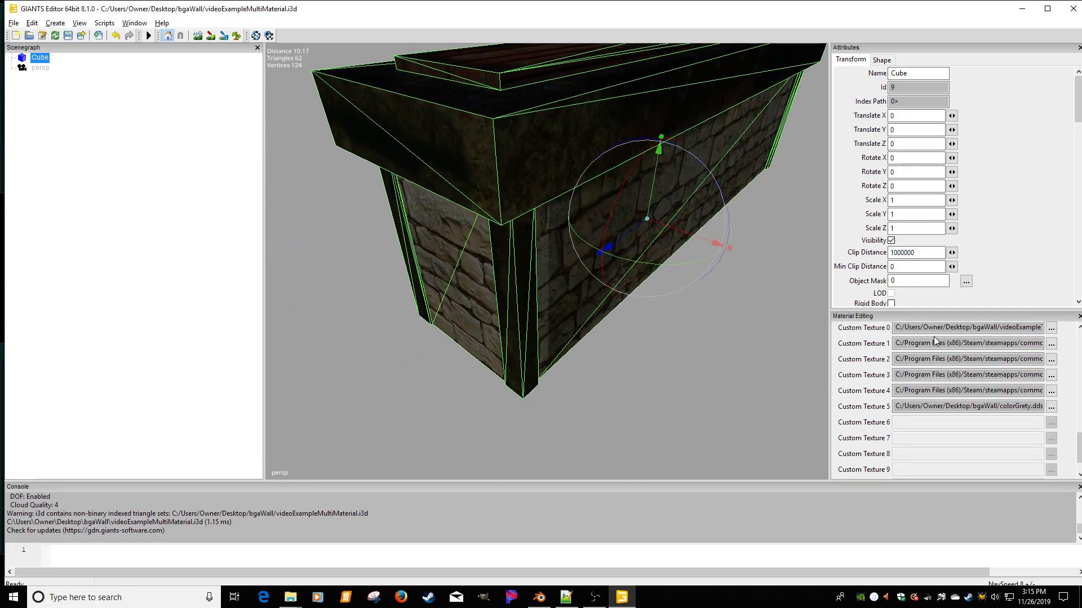
# Try colorOrange.dds as the gradient texture (Custom Texture 5) of concrete_mat and look over the slab and pillars
pyautogui.click(1050, 408)
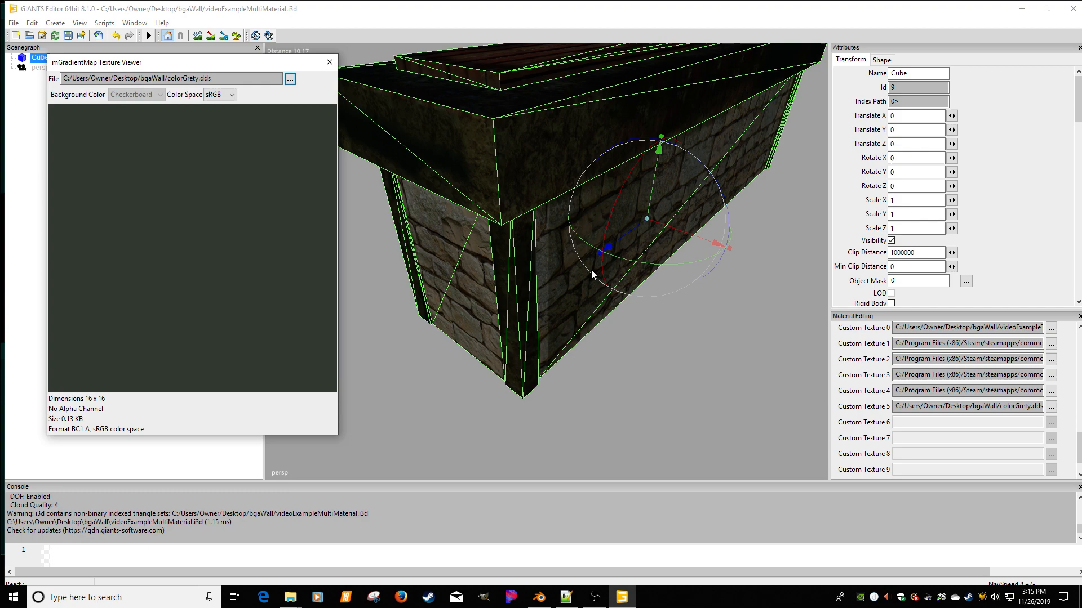
pyautogui.click(290, 78)
pyautogui.doubleClick(777, 158)
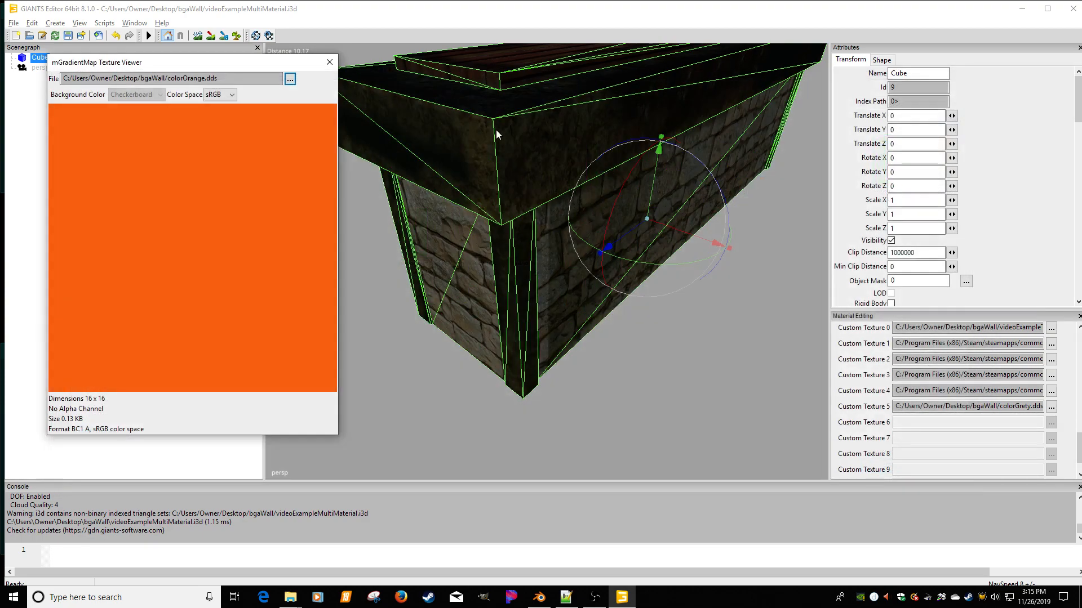
pyautogui.click(331, 63)
pyautogui.keyDown('alt'); pyautogui.moveTo(580, 173); pyautogui.dragTo(792, 235); pyautogui.keyUp('alt')
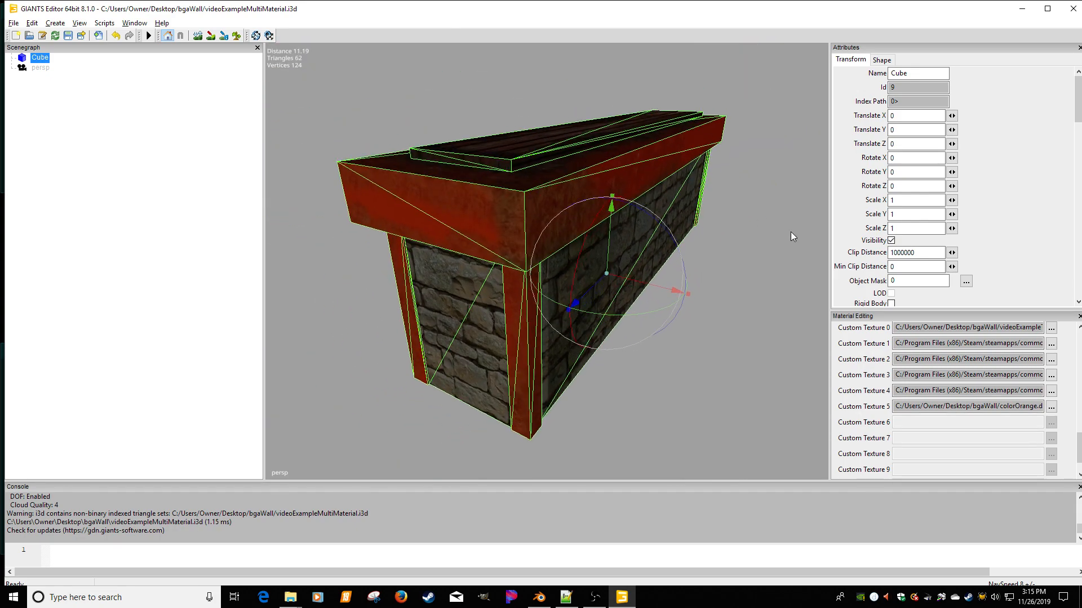
# Set the gradient texture (Custom Texture 5) of concrete_mat to colorLimeGreen.dds and view the wall's end
pyautogui.click(1053, 409)
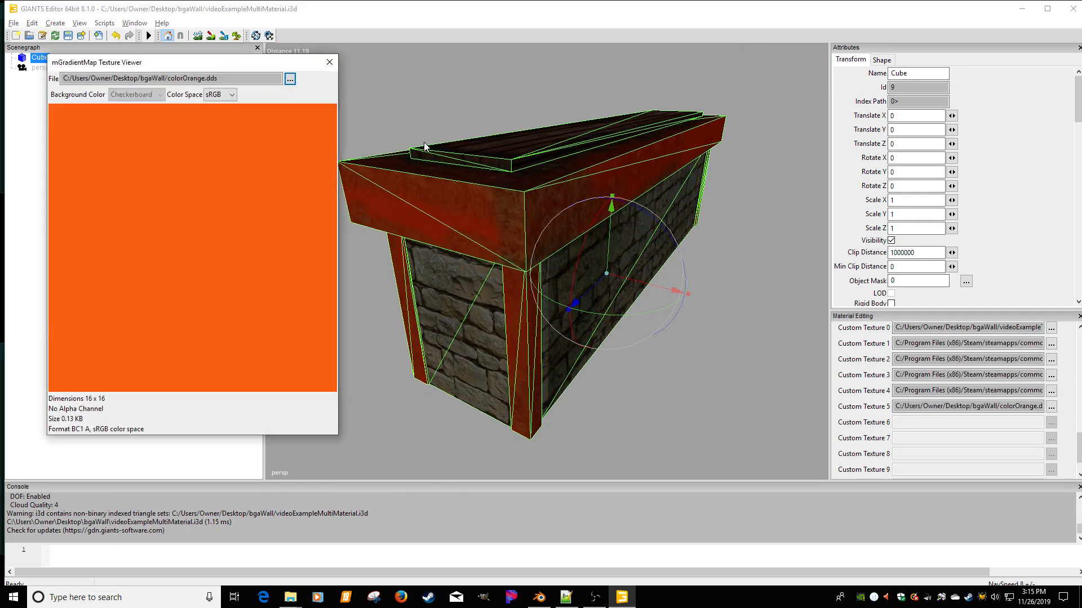
pyautogui.click(289, 79)
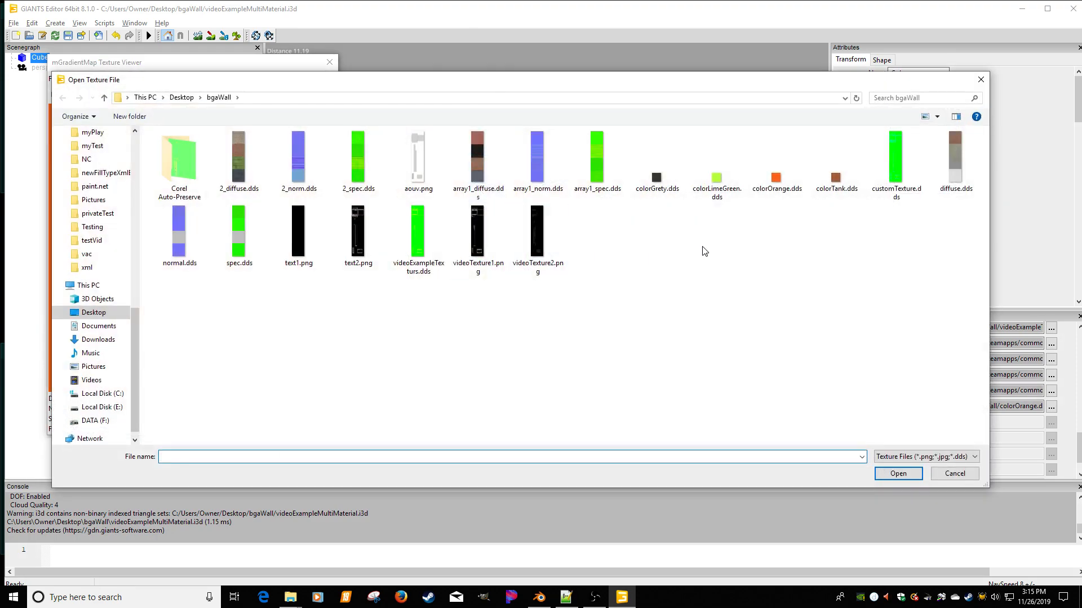
pyautogui.doubleClick(714, 190)
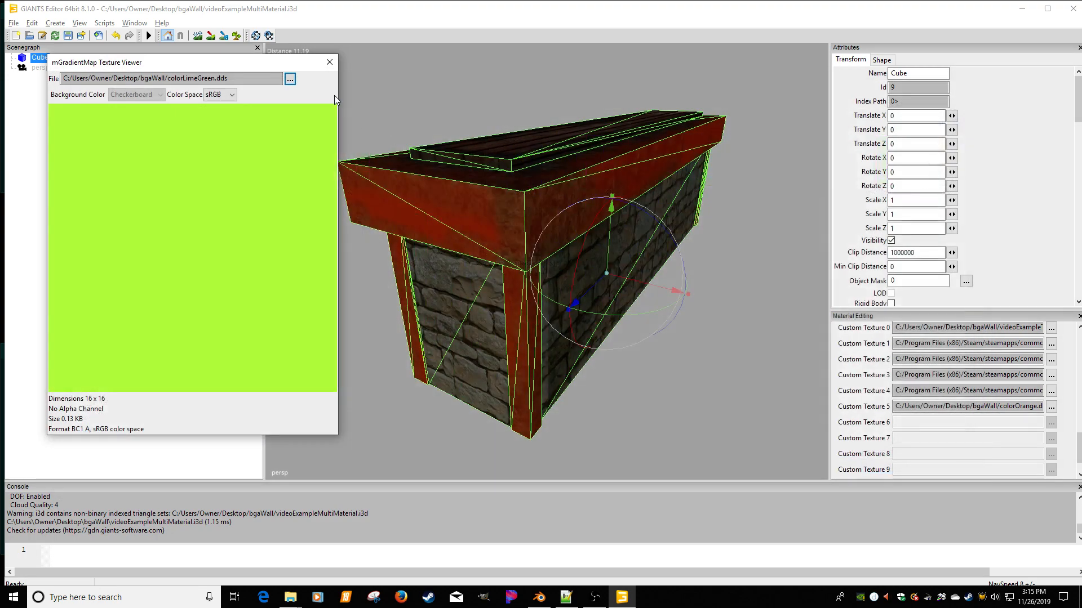
pyautogui.click(329, 62)
pyautogui.moveTo(564, 214); pyautogui.dragTo(543, 187, button='middle')
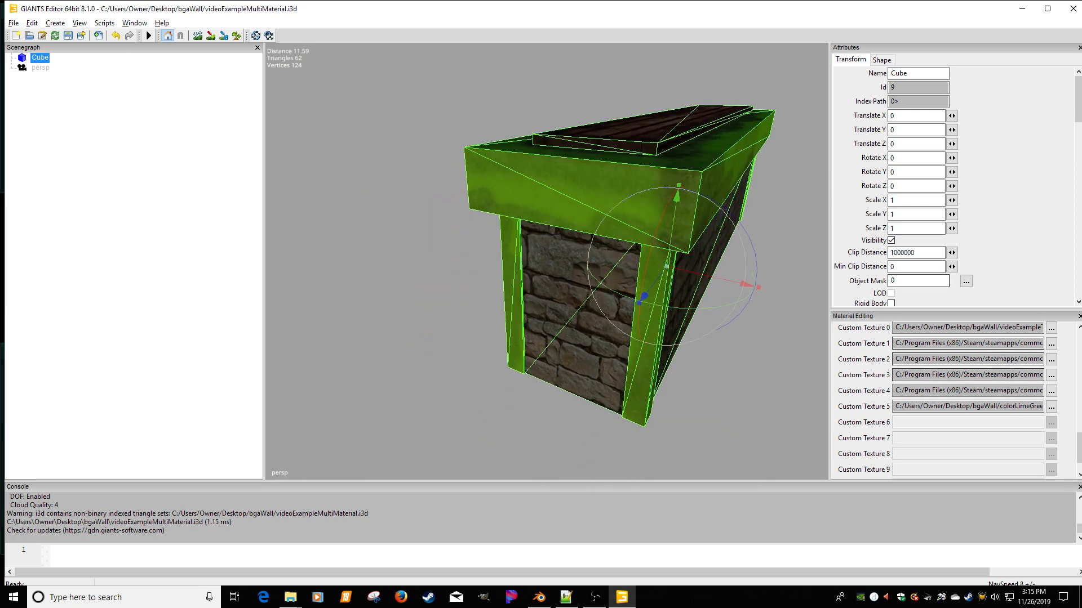
# Set the dirt diffuse texture (Custom Texture 1) of brick_mat to mapDirt03_diffuse.dds and inspect the brick faces
pyautogui.moveTo(1077, 461); pyautogui.dragTo(1025, 356)
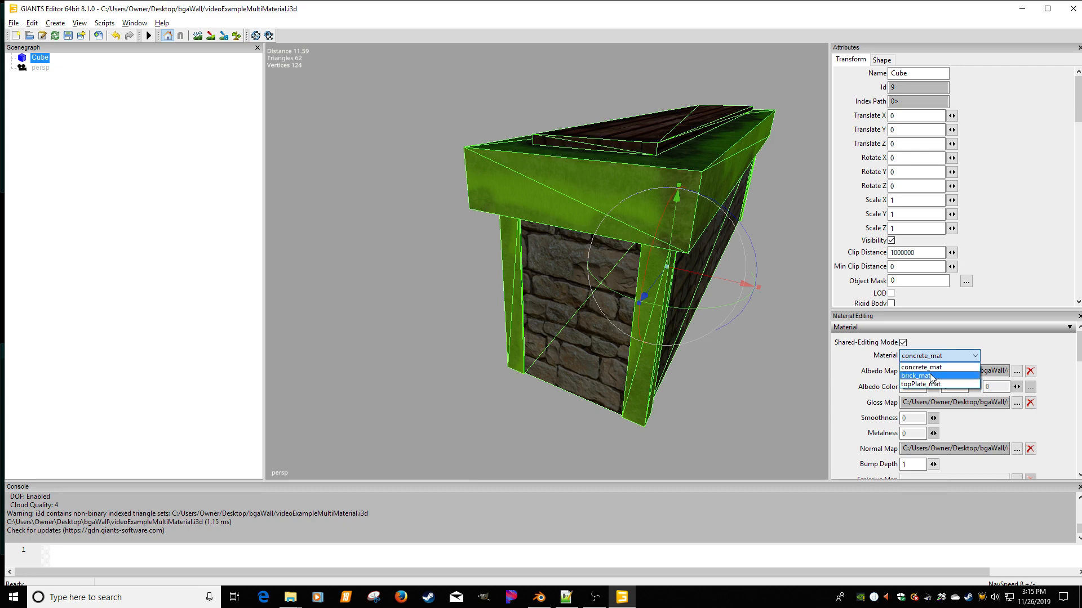
pyautogui.click(931, 377)
pyautogui.moveTo(782, 356); pyautogui.dragTo(673, 277, button='middle')
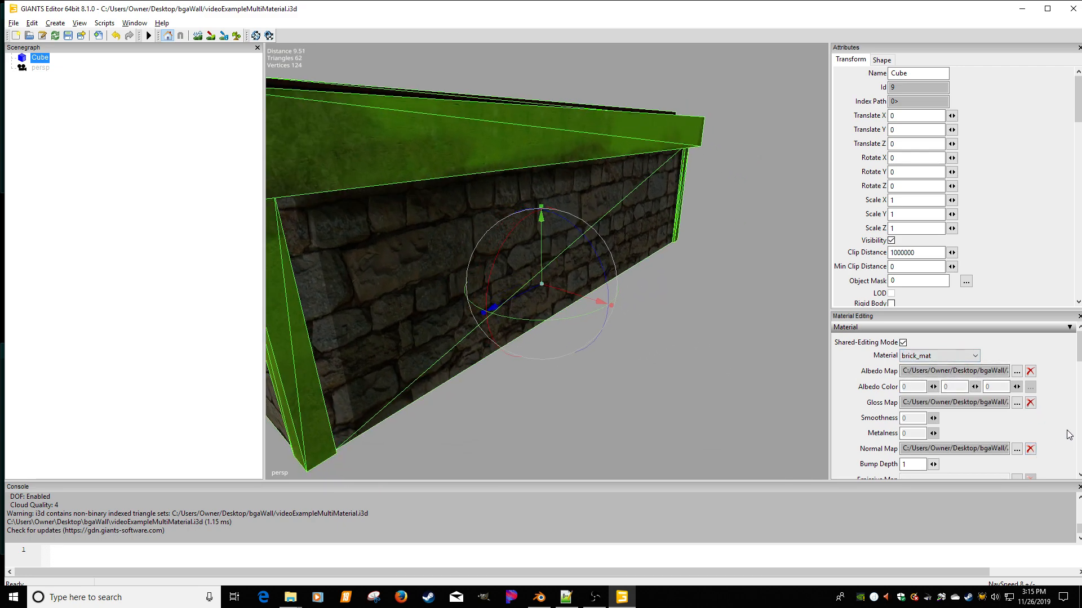
pyautogui.moveTo(1079, 362); pyautogui.dragTo(1078, 450)
pyautogui.click(1051, 400)
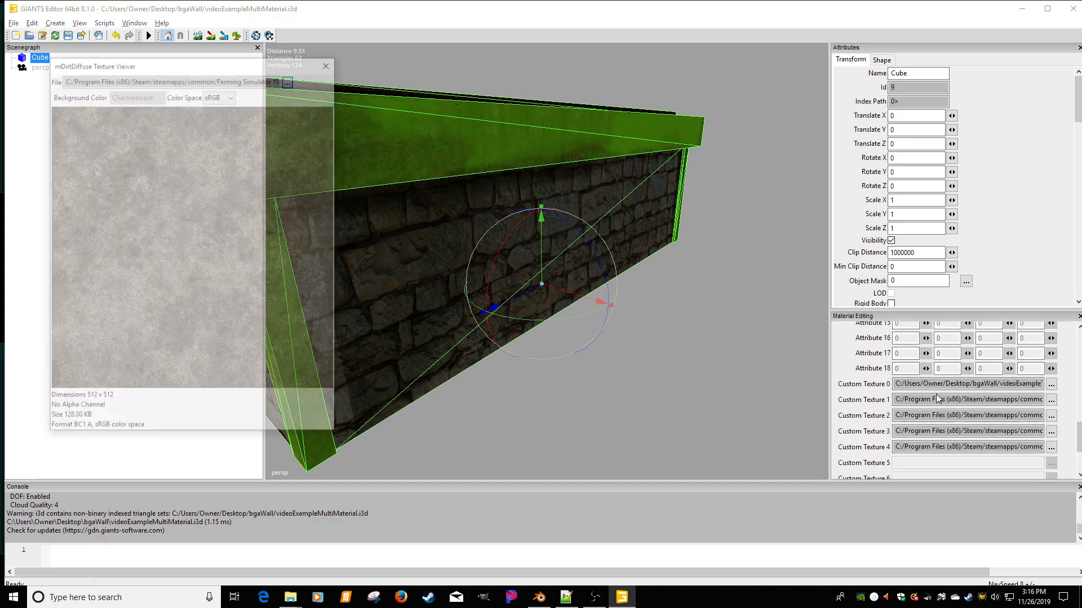
pyautogui.click(289, 79)
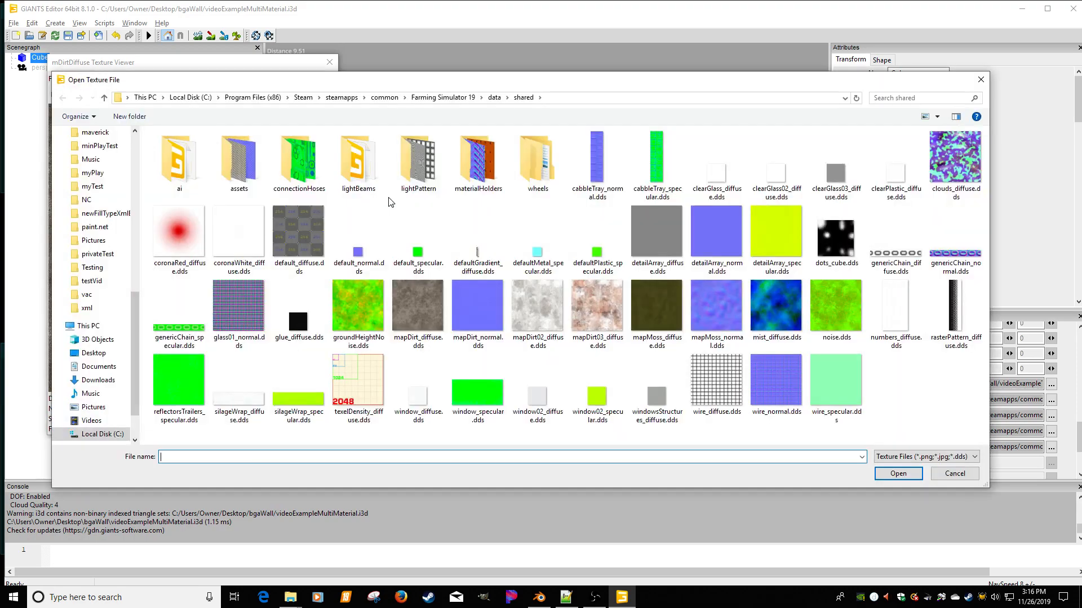
pyautogui.doubleClick(598, 307)
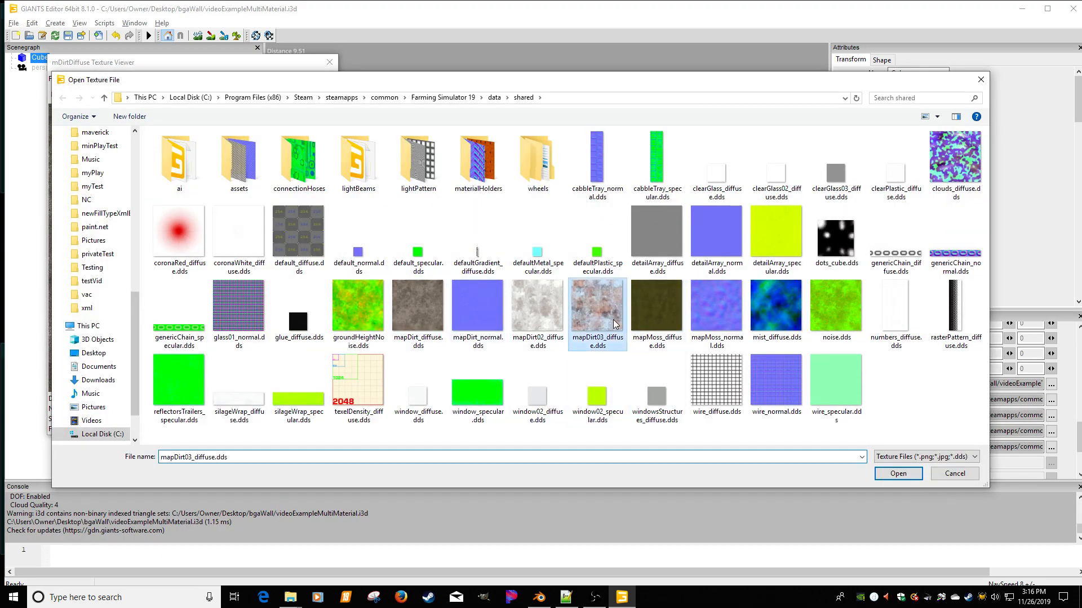
pyautogui.click(325, 61)
pyautogui.keyDown('alt'); pyautogui.moveTo(436, 170); pyautogui.dragTo(468, 151, button='middle'); pyautogui.keyUp('alt')
pyautogui.scroll(4, 468, 151)
pyautogui.keyDown('alt'); pyautogui.moveTo(482, 149); pyautogui.dragTo(665, 167); pyautogui.keyUp('alt')
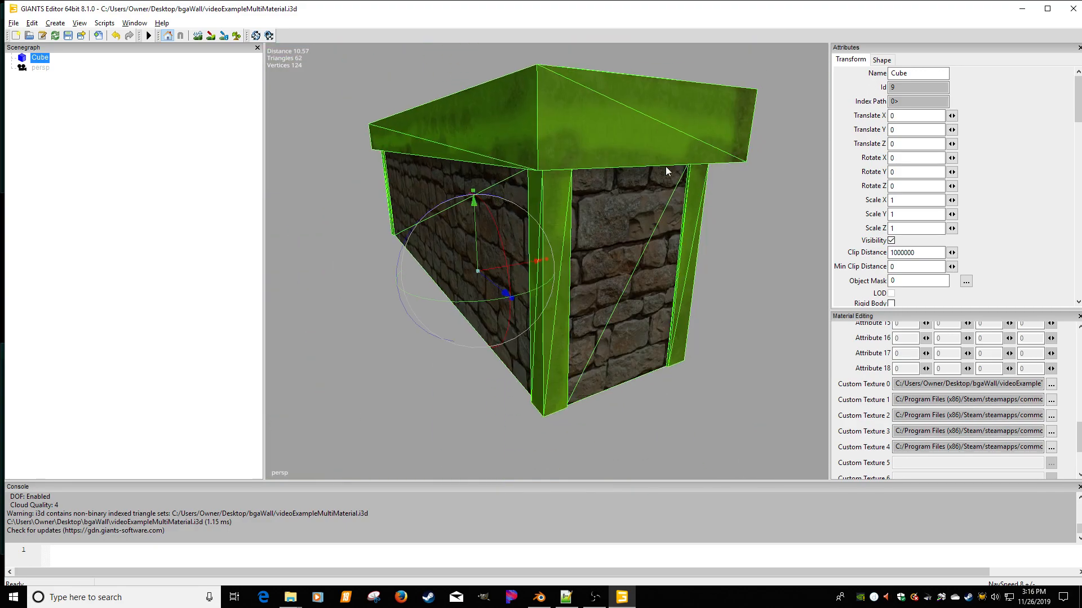
# Try mapDirt_diffuse.dds as the moss diffuse texture of brick_mat and inspect the bricks up close
pyautogui.click(1051, 447)
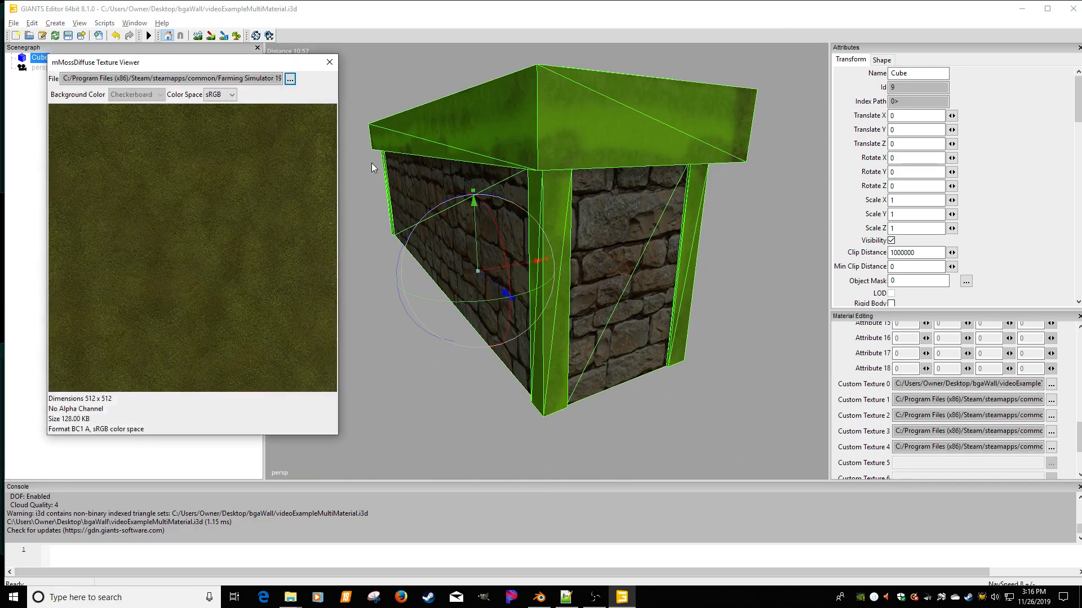
pyautogui.click(290, 79)
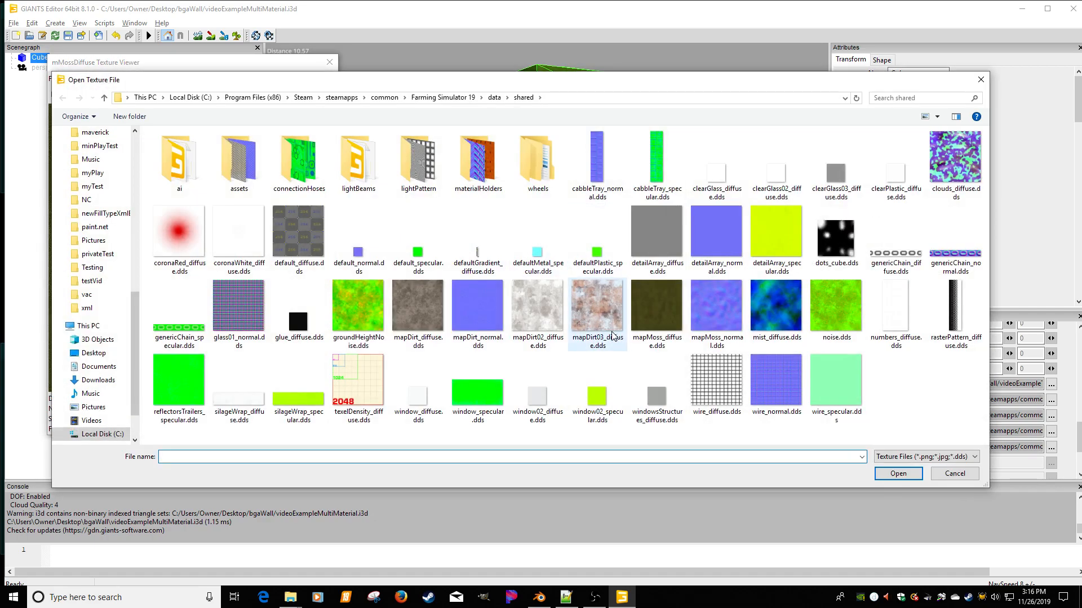
pyautogui.doubleClick(415, 309)
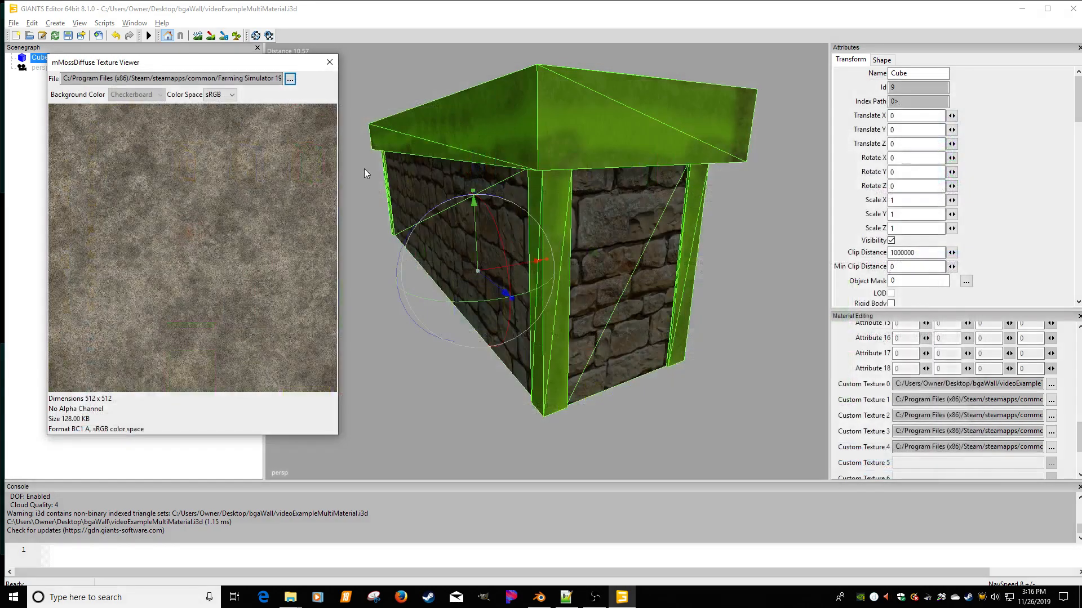
pyautogui.click(331, 63)
pyautogui.keyDown('alt'); pyautogui.moveTo(548, 170); pyautogui.dragTo(502, 198); pyautogui.keyUp('alt')
pyautogui.keyDown('alt'); pyautogui.moveTo(501, 195); pyautogui.dragTo(582, 192, button='right'); pyautogui.keyUp('alt')
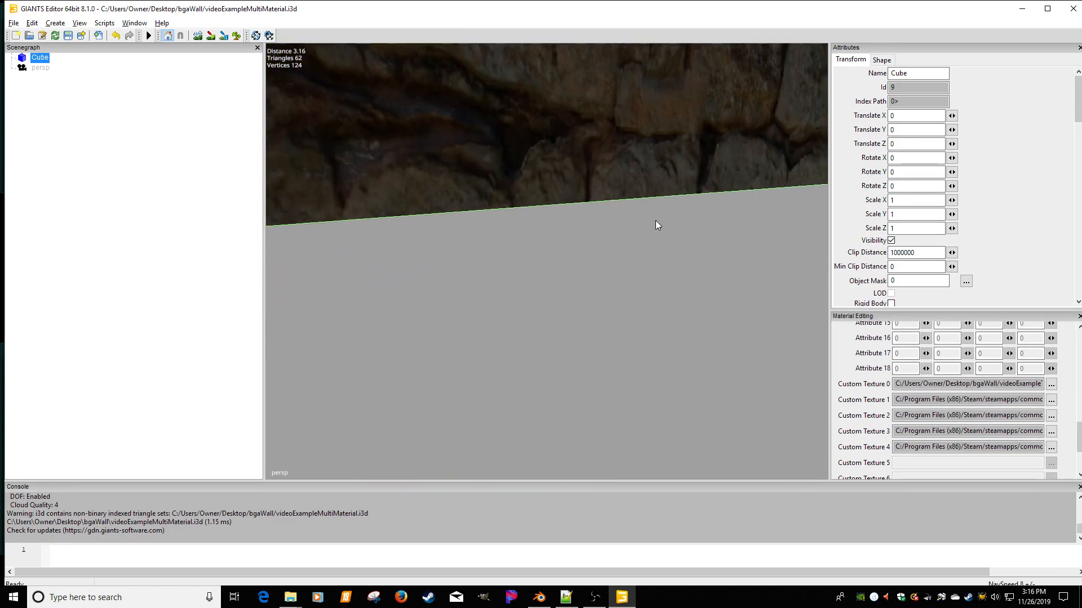
# Try window_specular.dds as the moss diffuse texture of brick_mat and view the wall's long side
pyautogui.click(1052, 447)
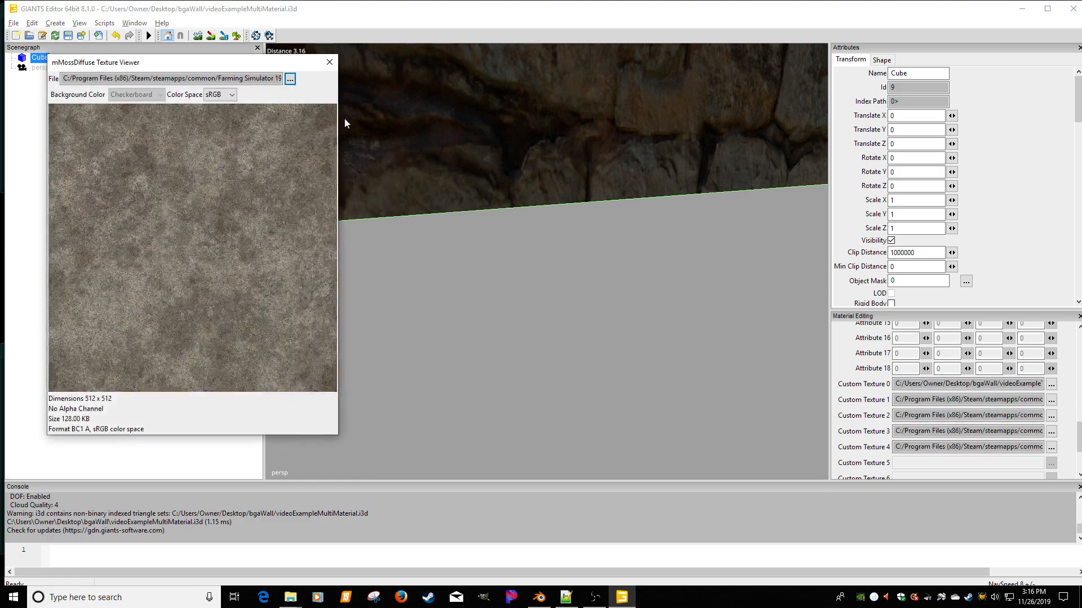
pyautogui.click(291, 79)
pyautogui.doubleClick(478, 389)
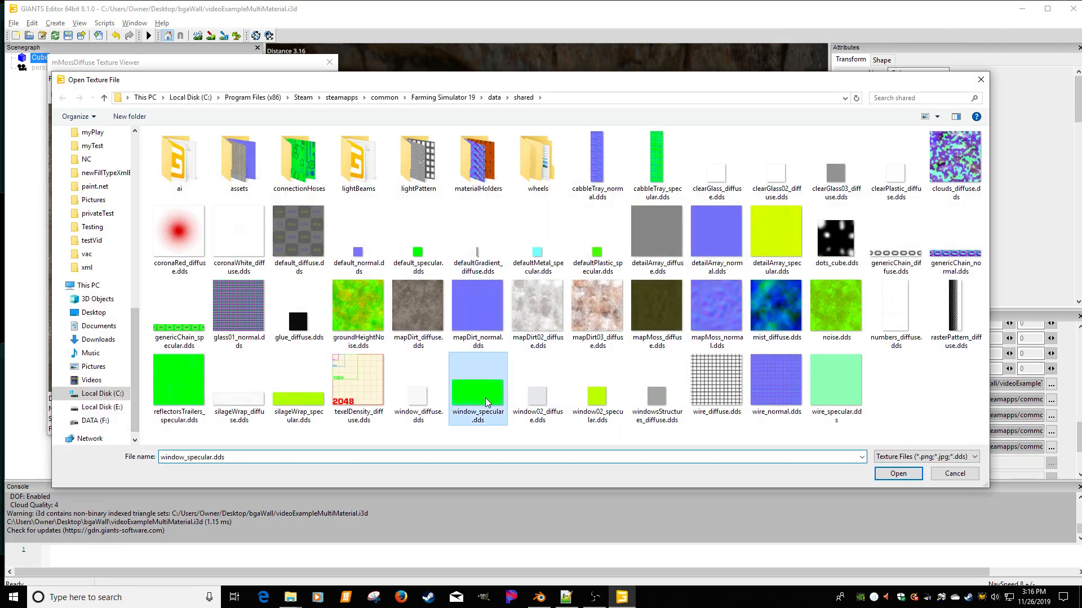
pyautogui.click(329, 63)
pyautogui.keyDown('alt'); pyautogui.moveTo(513, 190); pyautogui.dragTo(474, 202, button='right'); pyautogui.keyUp('alt')
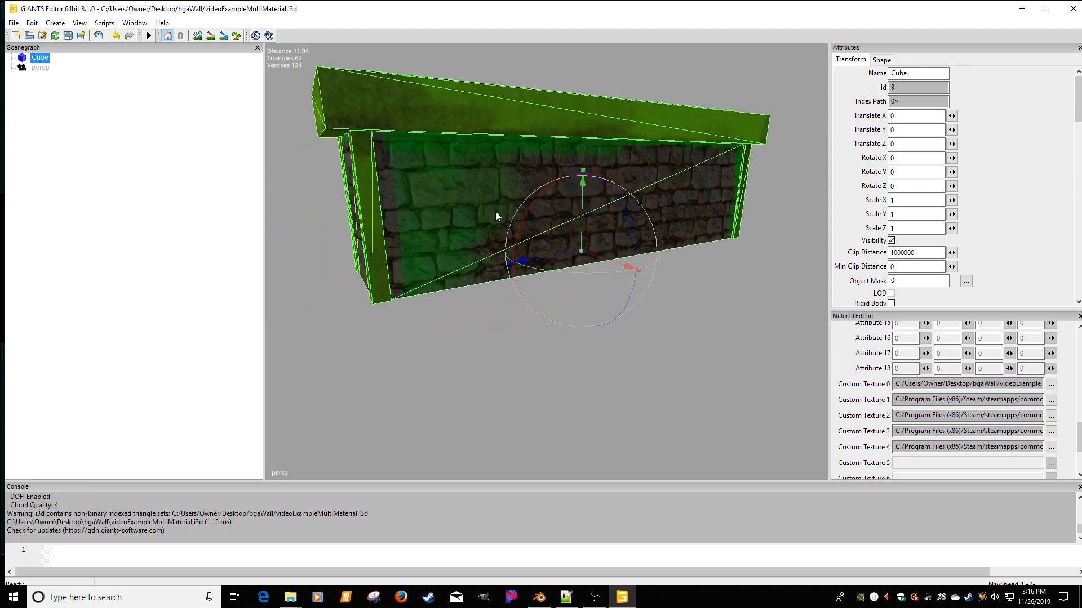
# Set the moss diffuse texture of brick_mat back to mapMoss_diffuse.dds and look over the wall
pyautogui.click(1051, 432)
pyautogui.click(290, 79)
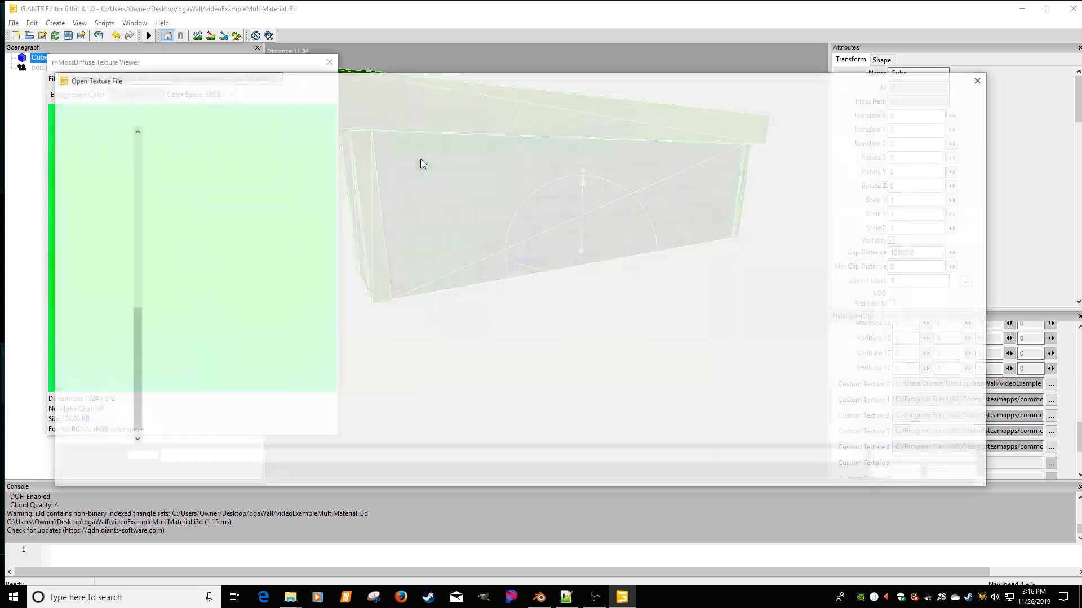
pyautogui.doubleClick(660, 311)
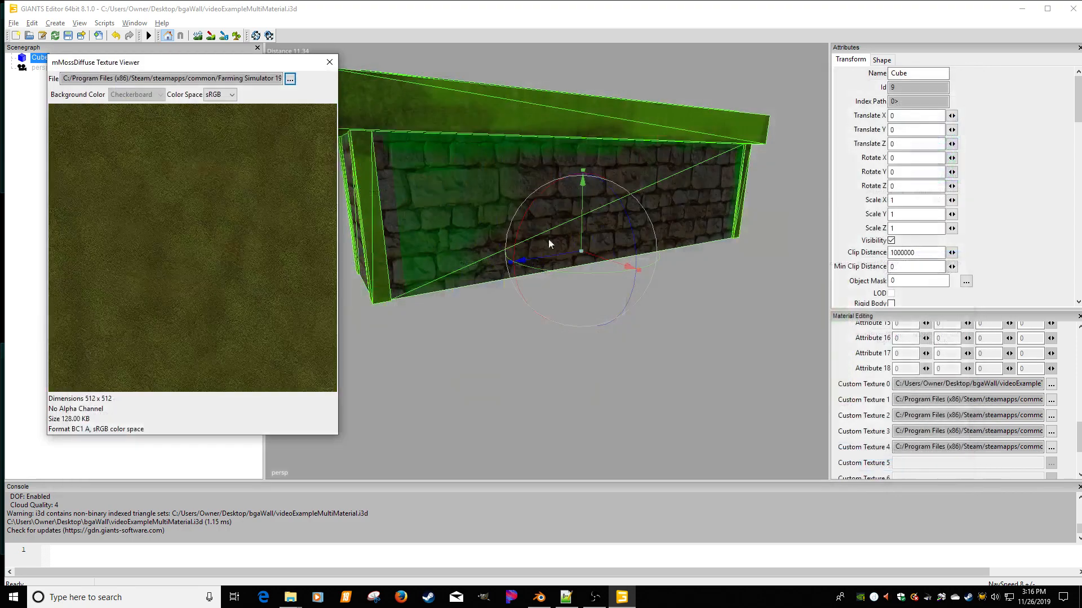
pyautogui.click(329, 62)
pyautogui.moveTo(330, 67); pyautogui.dragTo(807, 212, button='middle')
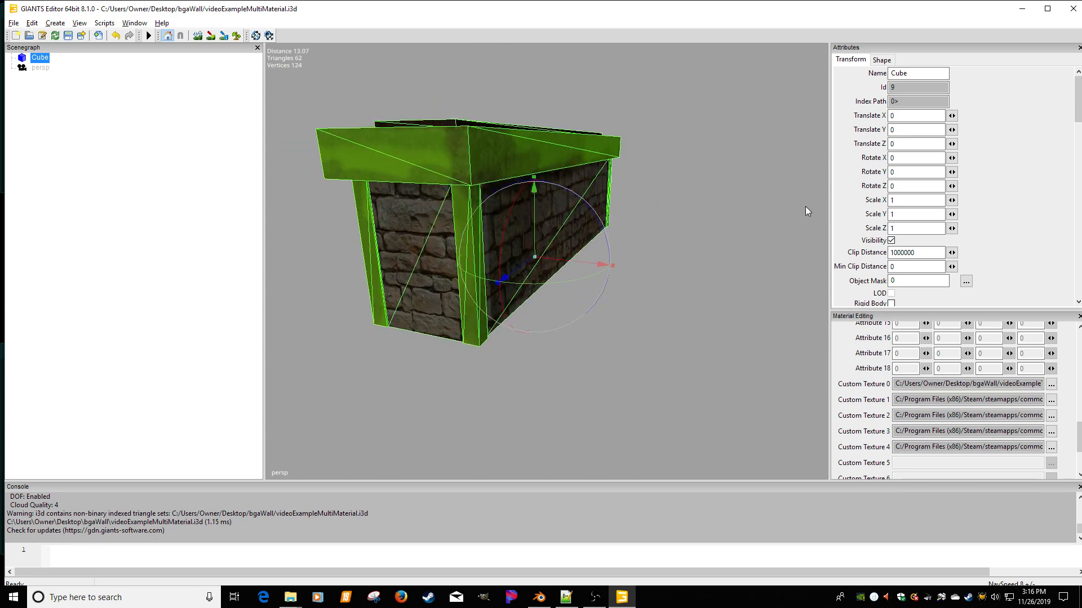
# Set the custom shader variation of brick_mat to COLOR_MASK and inspect the bricks at the wall's end
pyautogui.moveTo(1078, 438); pyautogui.dragTo(1078, 366)
pyautogui.click(968, 442)
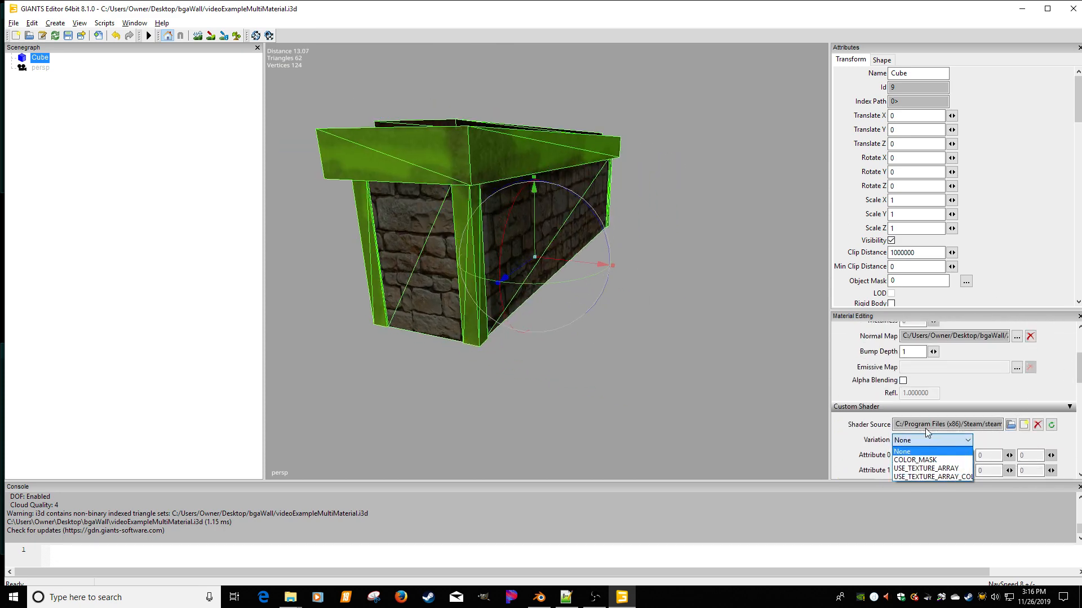
pyautogui.click(924, 463)
pyautogui.keyDown('alt'); pyautogui.moveTo(614, 327); pyautogui.dragTo(666, 319); pyautogui.keyUp('alt')
pyautogui.scroll(2, 666, 319)
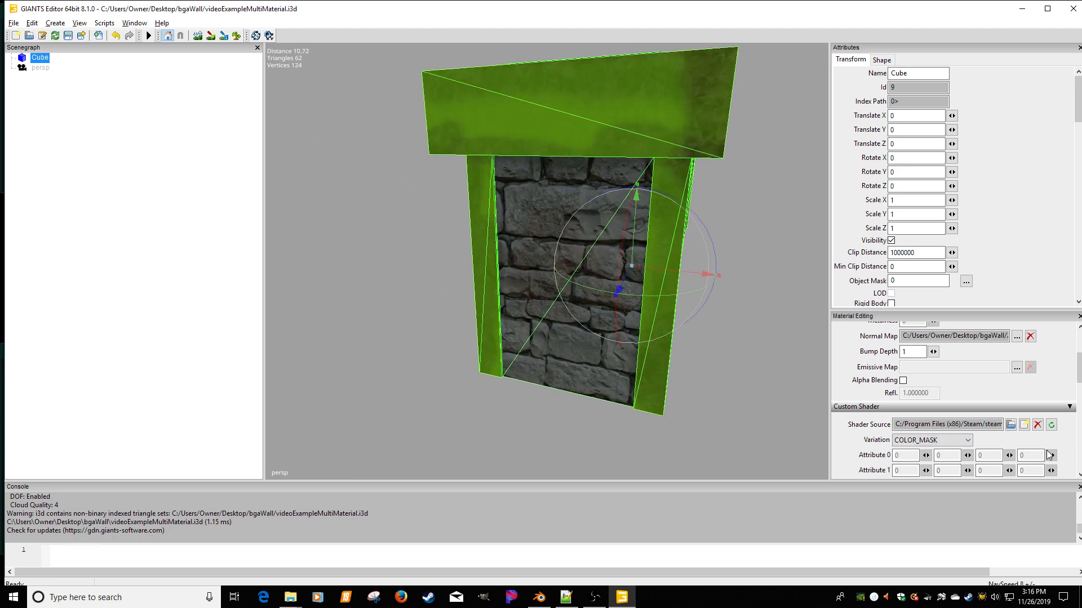
# Try colorOrange.dds from the bgaWall folder as the gradient map of brick_mat and view the wall's long side
pyautogui.moveTo(1078, 379); pyautogui.dragTo(1078, 451)
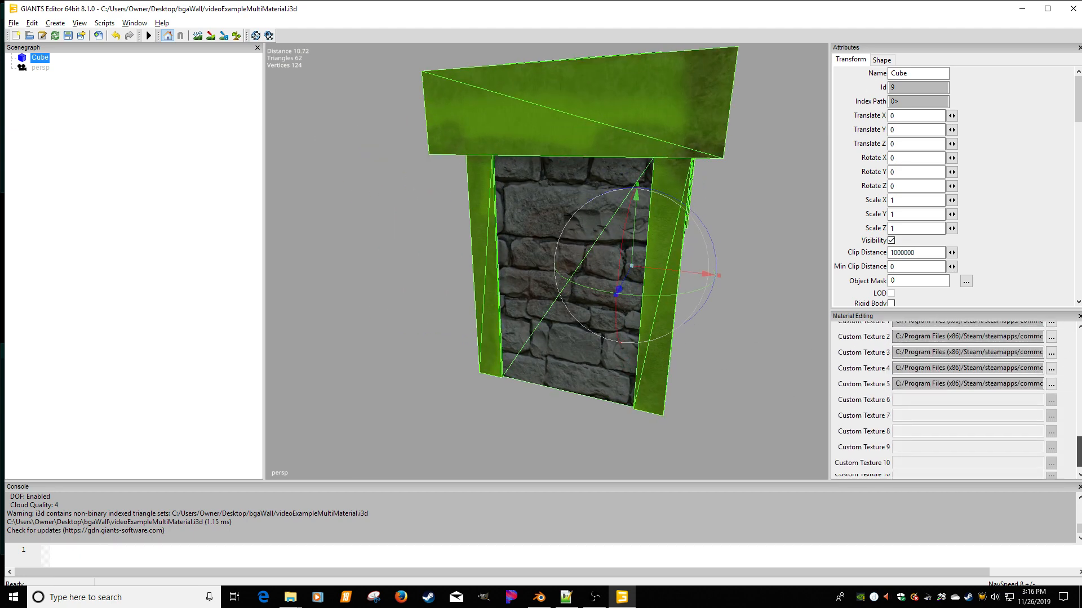
pyautogui.doubleClick(1028, 385)
pyautogui.click(289, 81)
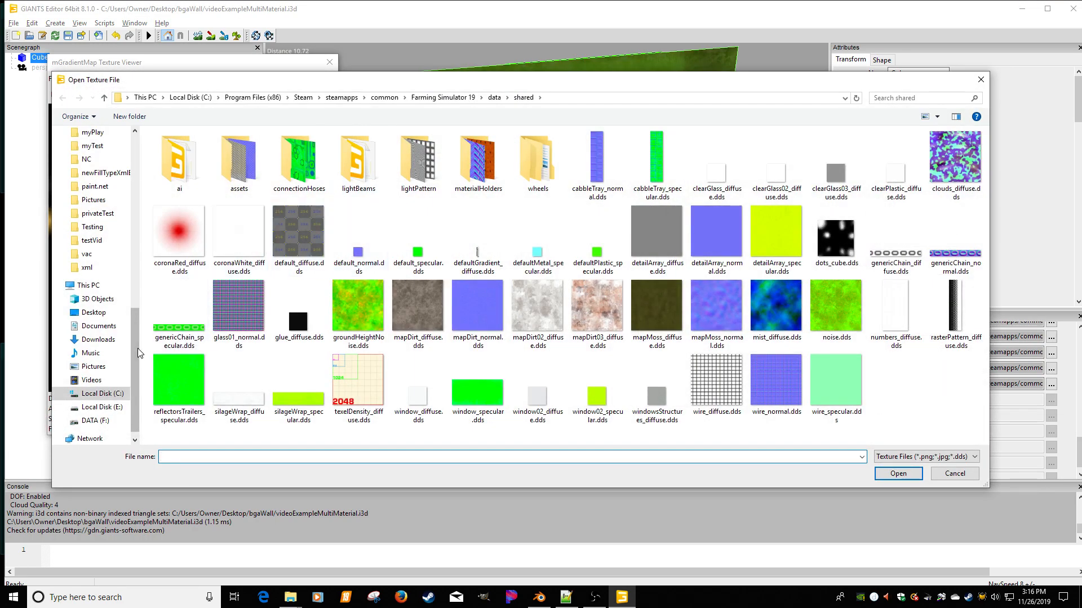
pyautogui.scroll(10, 106, 225)
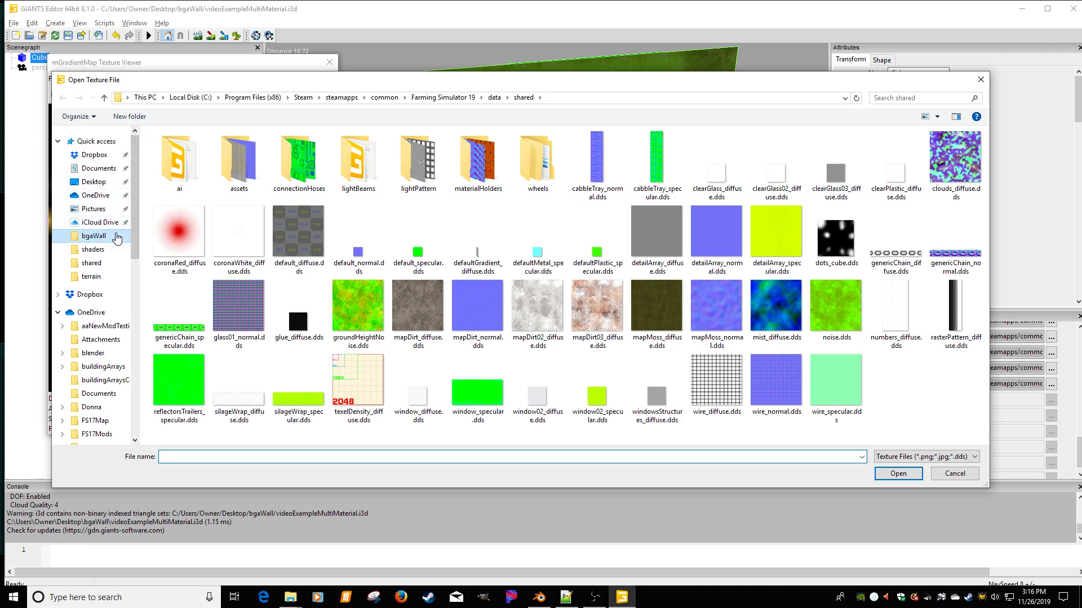
pyautogui.click(116, 237)
pyautogui.doubleClick(771, 181)
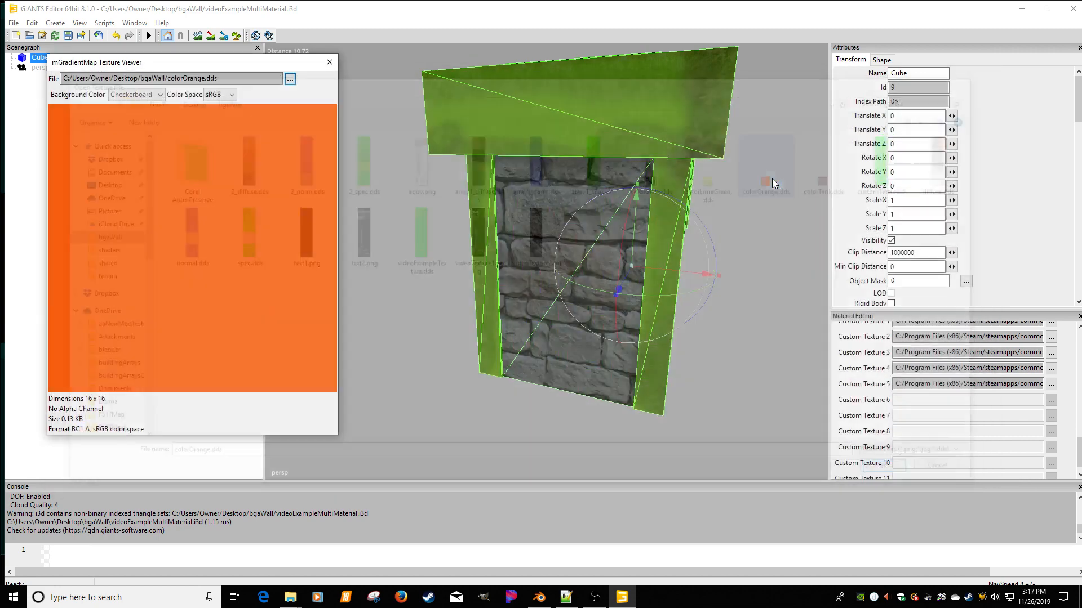
pyautogui.click(331, 63)
pyautogui.keyDown('alt'); pyautogui.moveTo(435, 126); pyautogui.dragTo(651, 207); pyautogui.keyUp('alt')
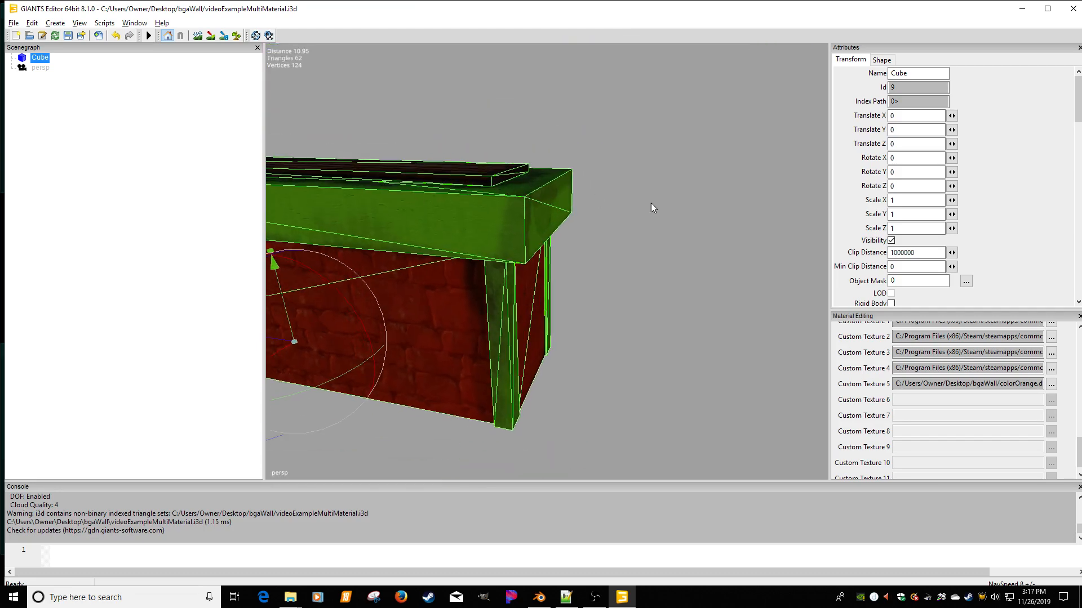
# Set the gradient map of brick_mat to colorTank.dds and look over the wall from both ends
pyautogui.click(1051, 384)
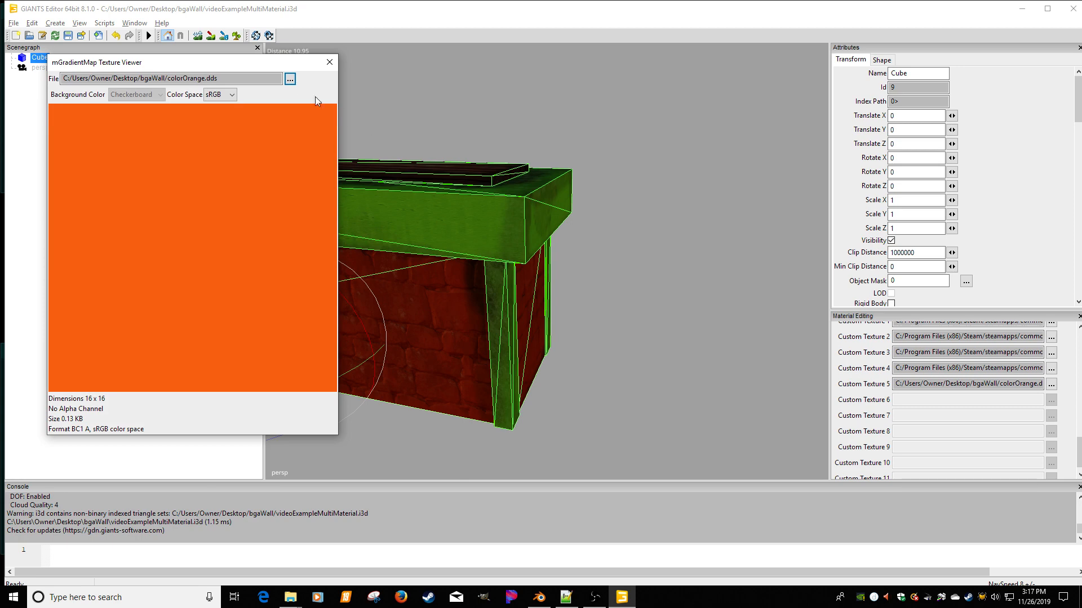
pyautogui.click(290, 79)
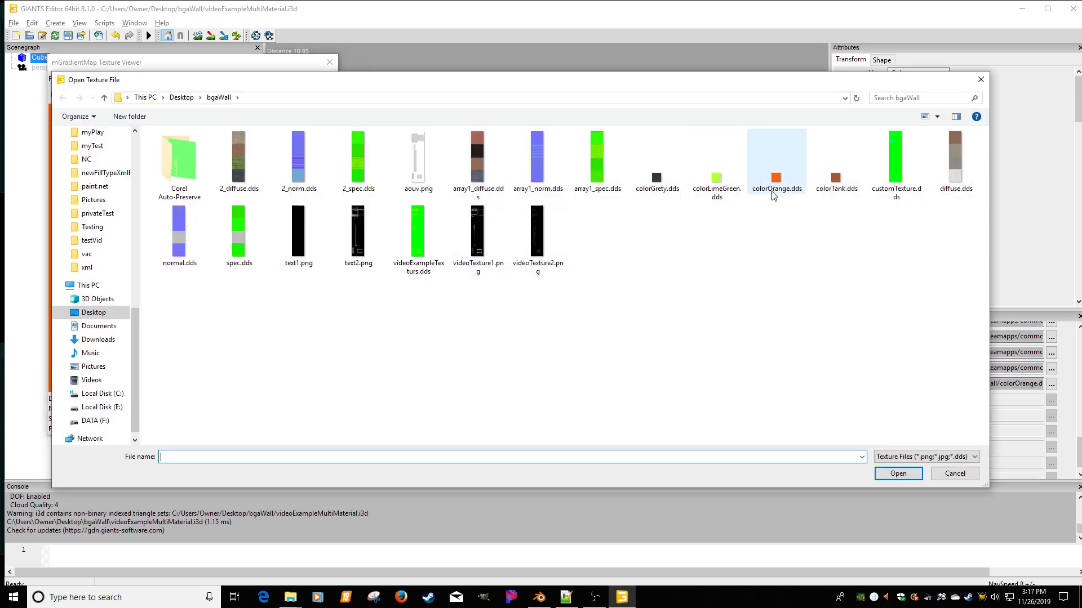
pyautogui.doubleClick(836, 176)
pyautogui.click(331, 61)
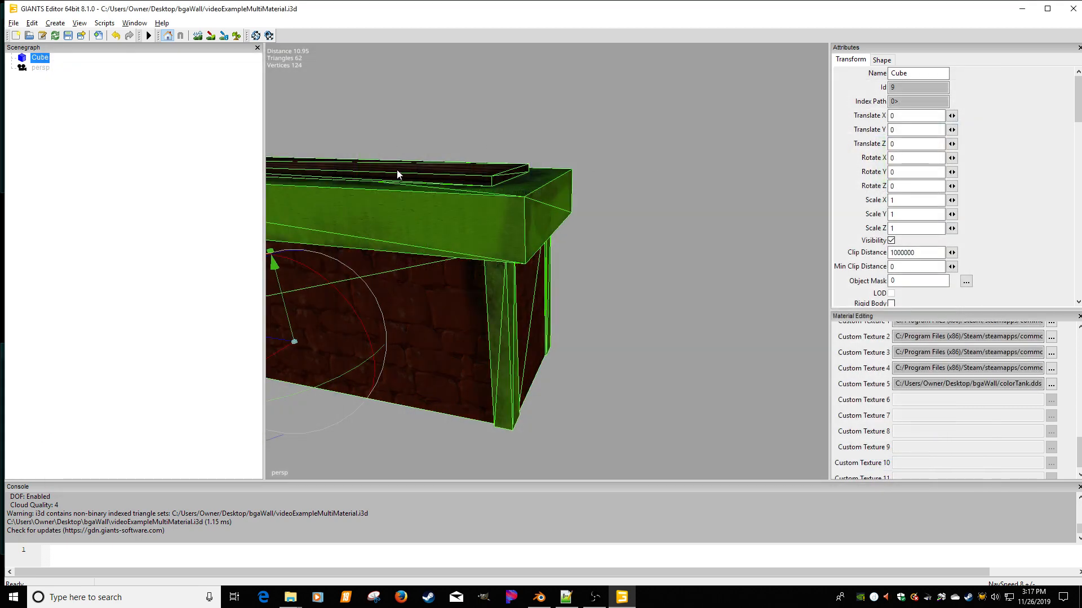
pyautogui.moveTo(397, 170); pyautogui.dragTo(672, 164, button='middle')
pyautogui.scroll(5, 647, 191)
pyautogui.scroll(-5, 593, 178)
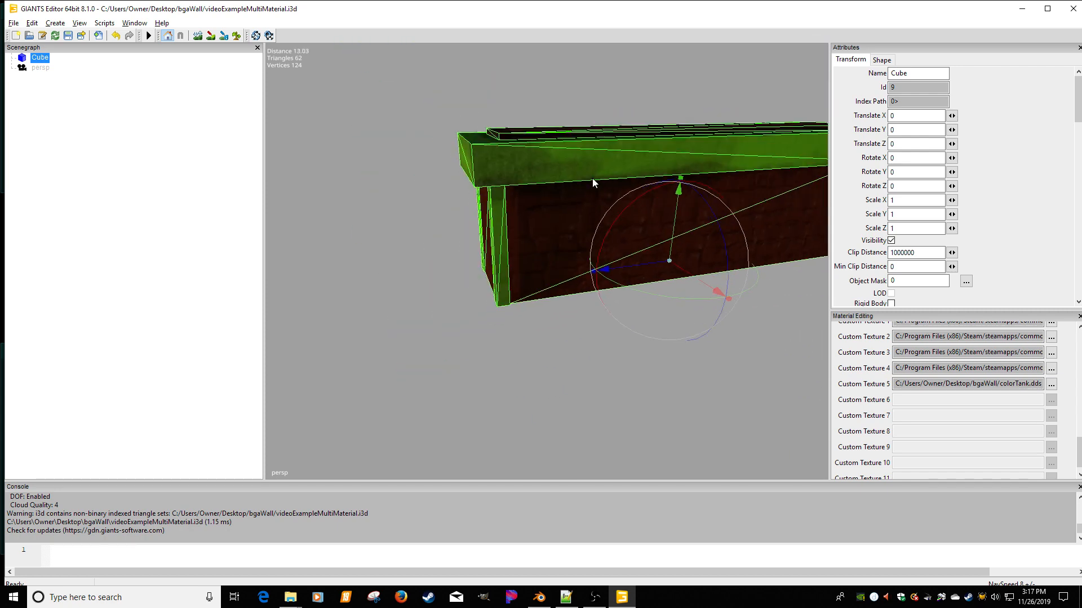
# Add a light to the scene and inspect how it illuminates the different sides of the wall
pyautogui.hotkey('ctrl', 'l')
pyautogui.click(407, 246)
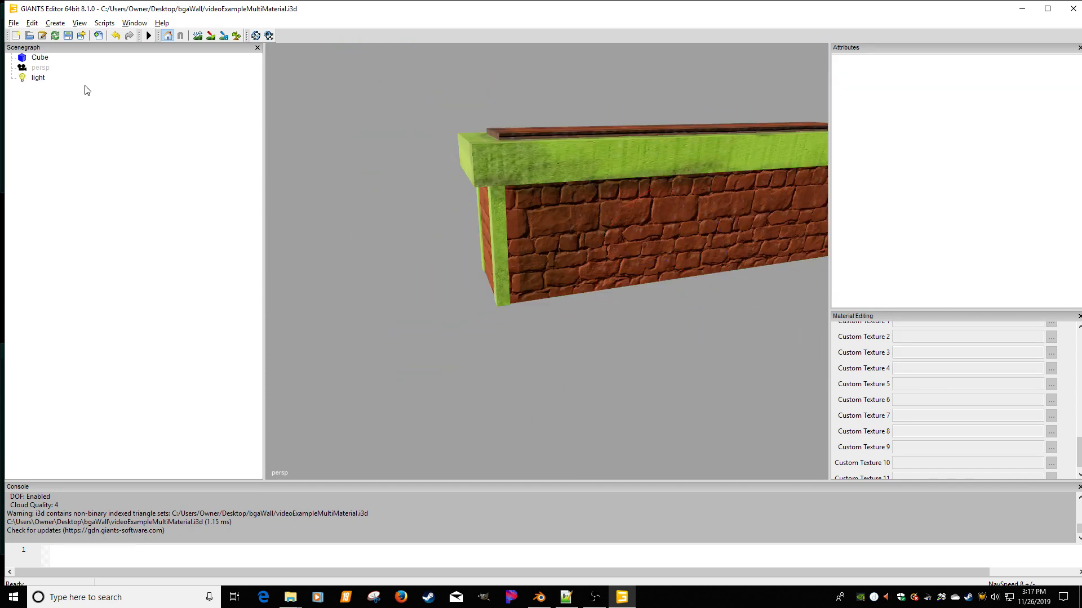
pyautogui.moveTo(327, 124); pyautogui.dragTo(660, 190, button='middle')
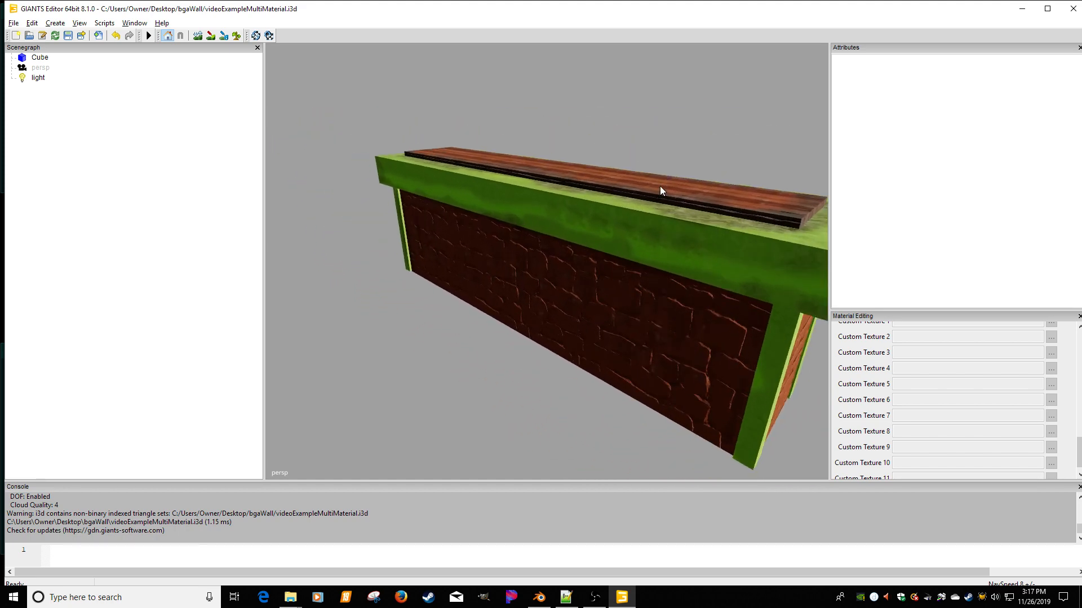
# Align the light with the camera view, first towards the wall's long side and finally towards its end corner
pyautogui.click(38, 78)
pyautogui.hotkey('ctrl', 'f')
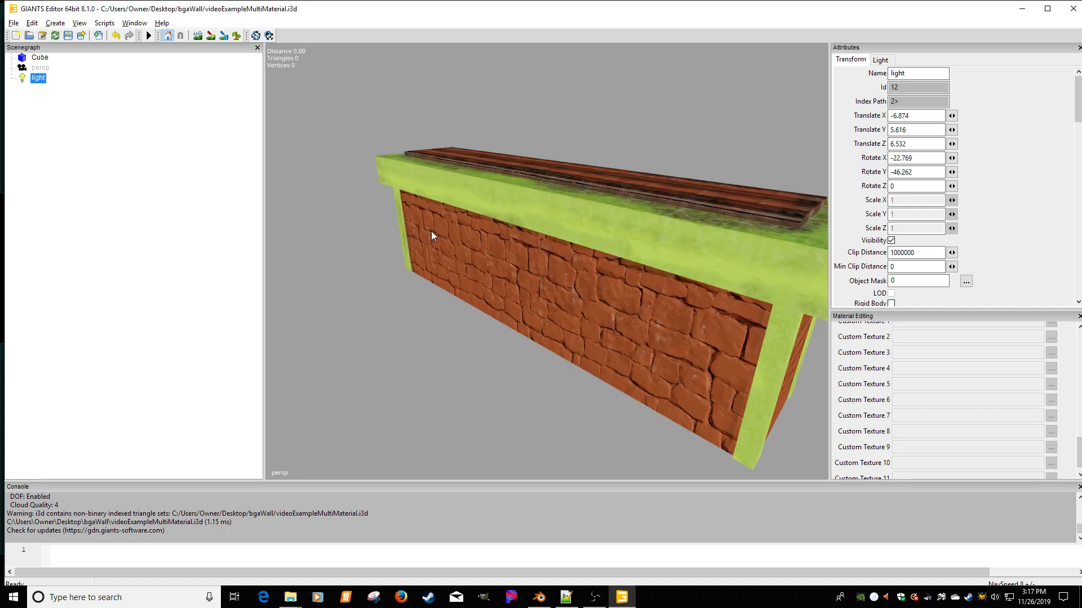
pyautogui.moveTo(485, 184); pyautogui.dragTo(667, 163, button='middle')
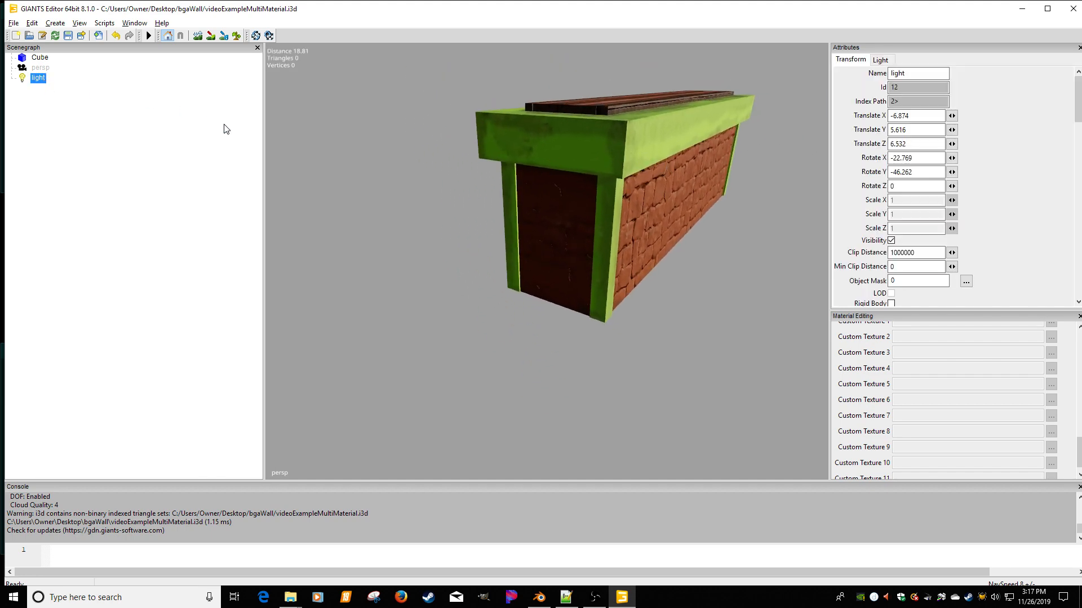
pyautogui.hotkey('ctrl', 'f')
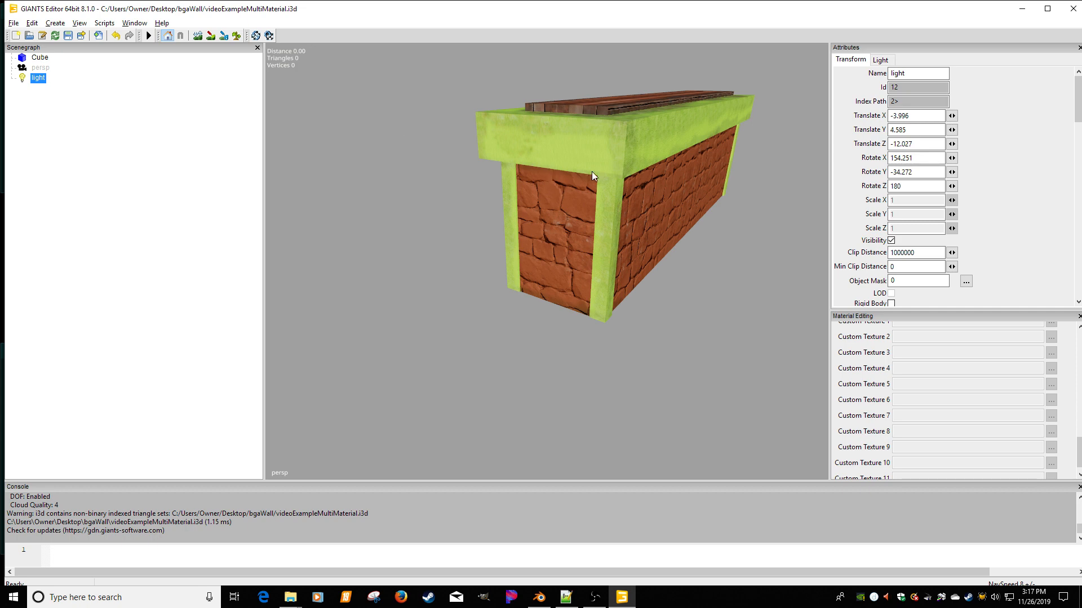
# Select the Cube wall and examine the dirt diffuse texture among the custom textures of concrete_mat
pyautogui.click(40, 57)
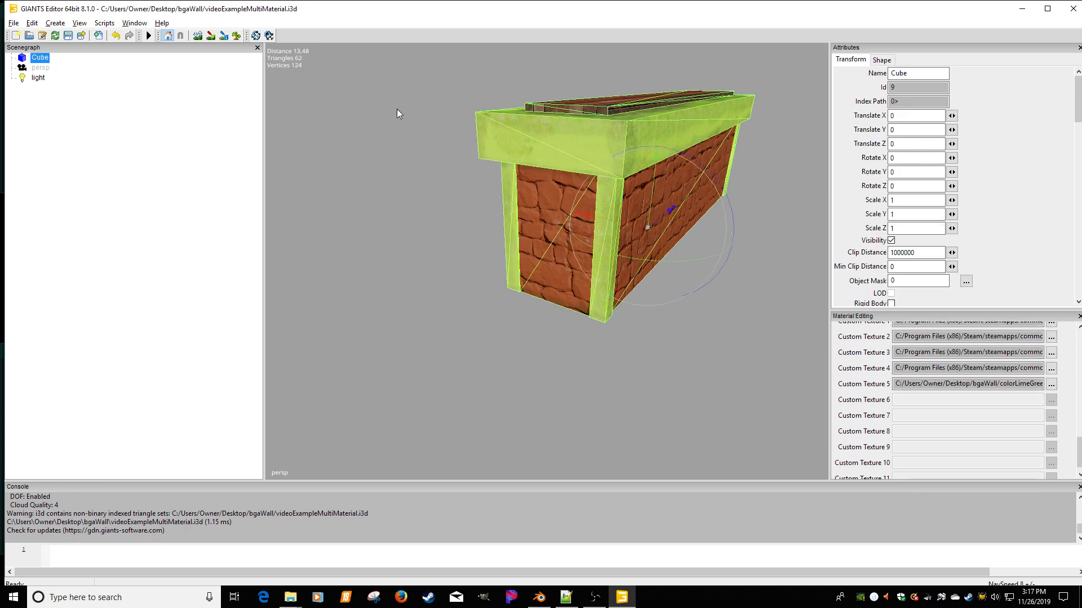
pyautogui.moveTo(1078, 451); pyautogui.dragTo(1078, 332)
pyautogui.scroll(-4, 1014, 389)
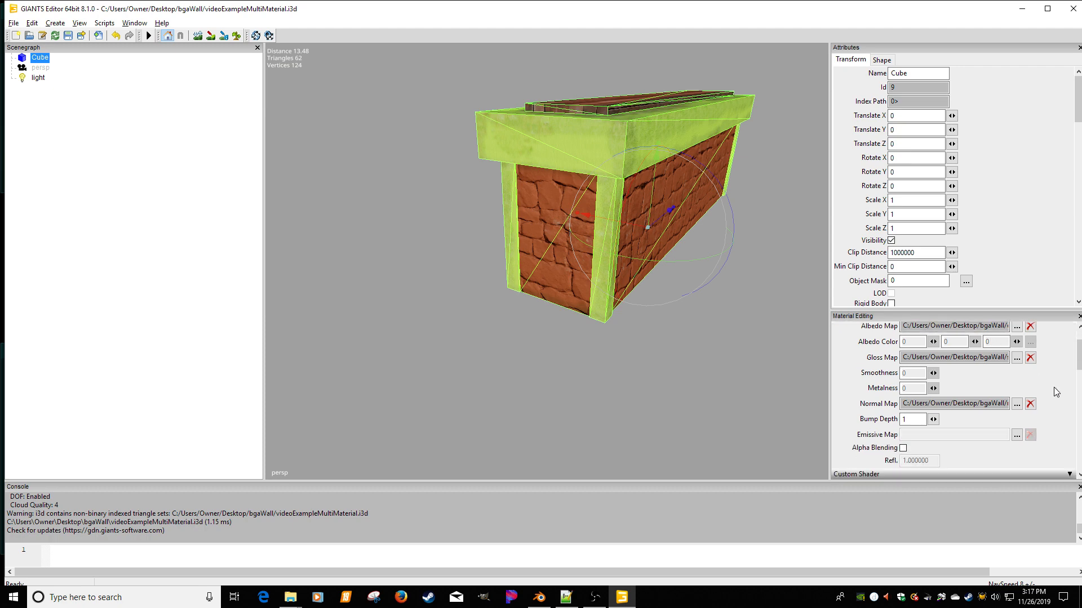
pyautogui.scroll(-8, 1064, 429)
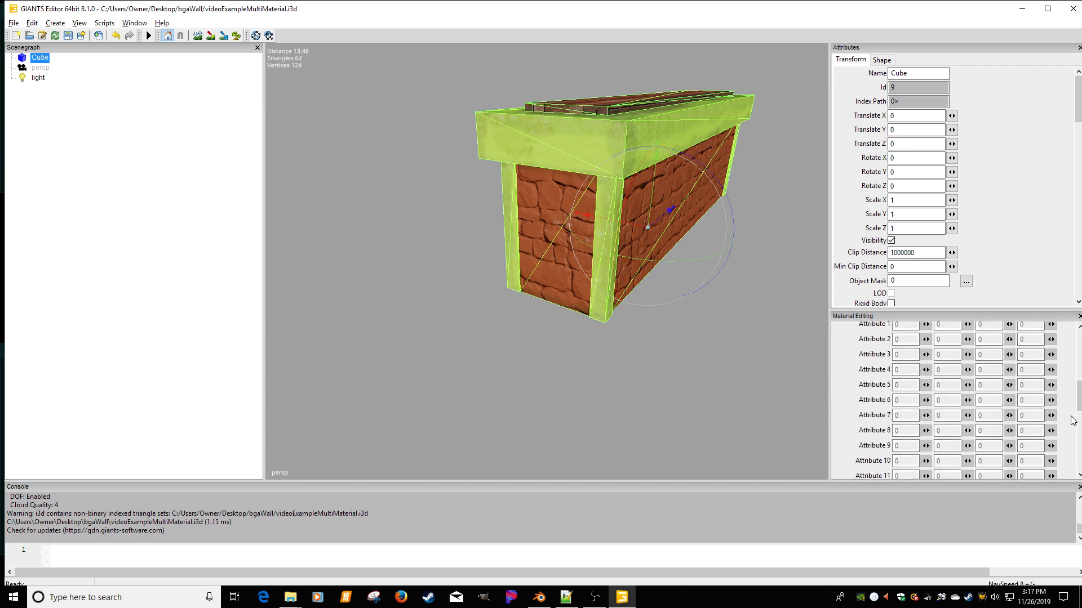
pyautogui.scroll(-4, 1072, 420)
pyautogui.click(1051, 355)
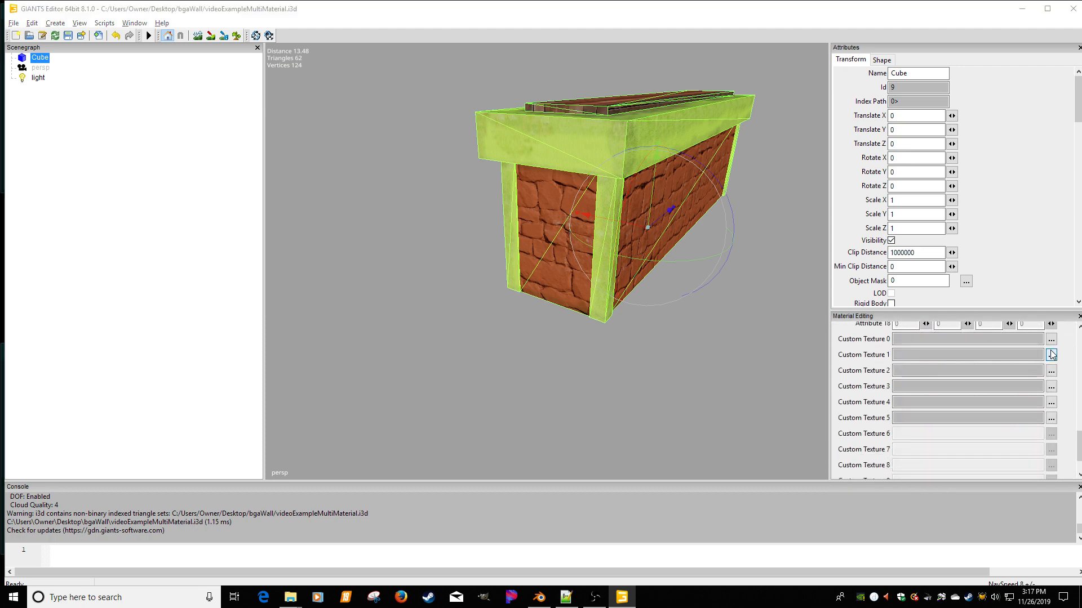
pyautogui.click(330, 62)
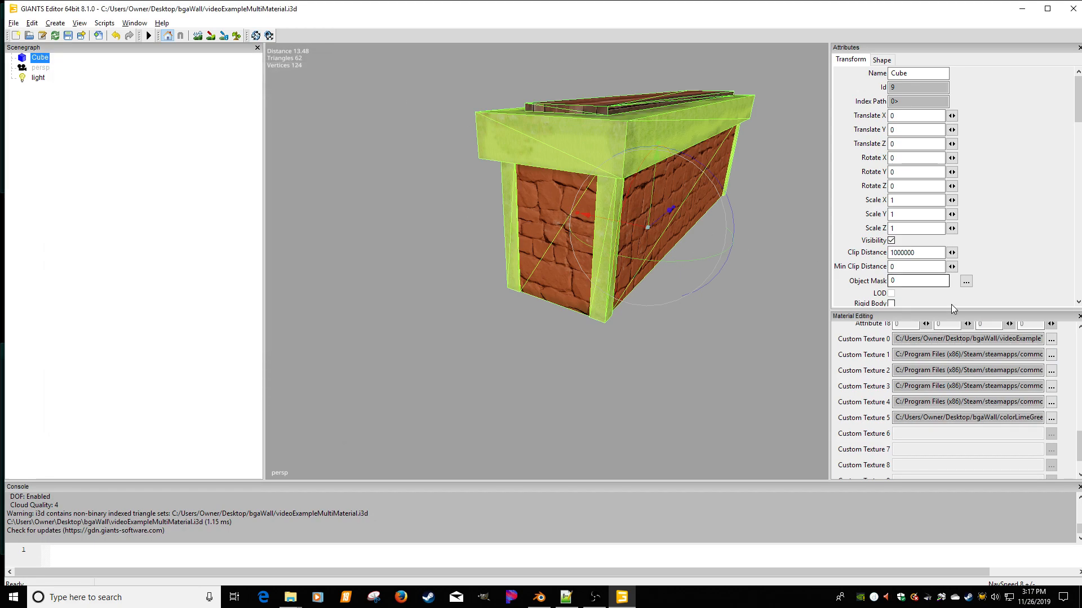
# Examine the moss normal, moss diffuse and dirt diffuse textures assigned to concrete_mat
pyautogui.click(1052, 402)
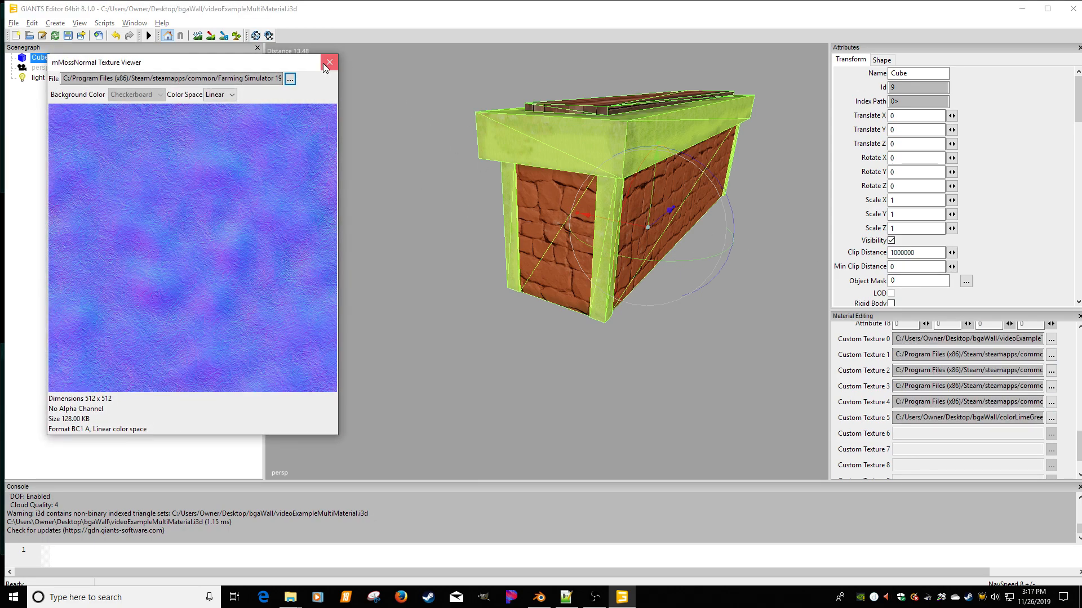
pyautogui.click(327, 62)
pyautogui.click(1051, 402)
pyautogui.click(330, 62)
pyautogui.click(1051, 370)
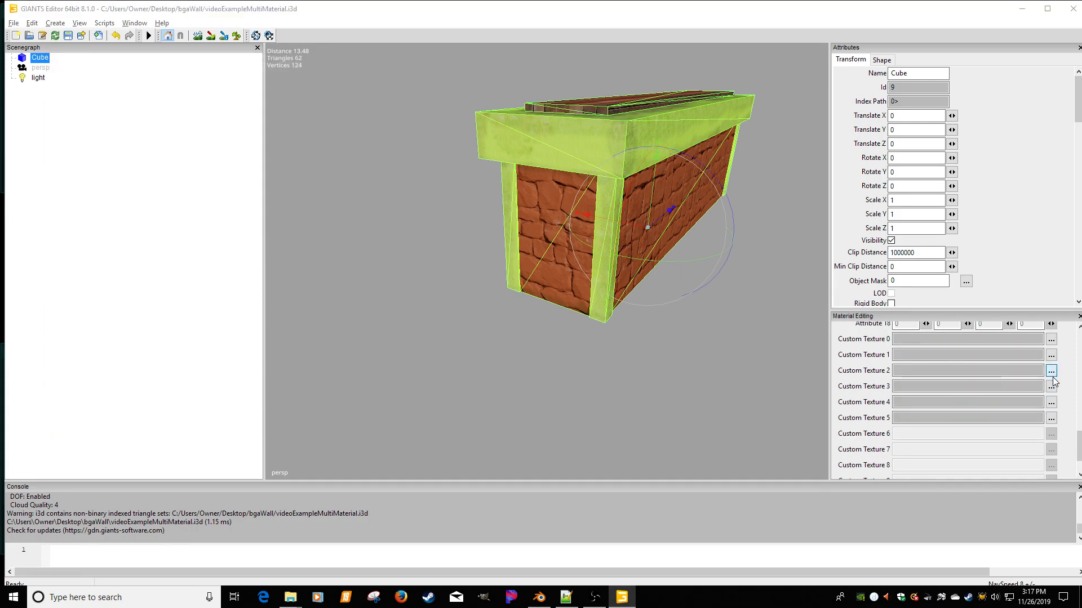
pyautogui.click(330, 62)
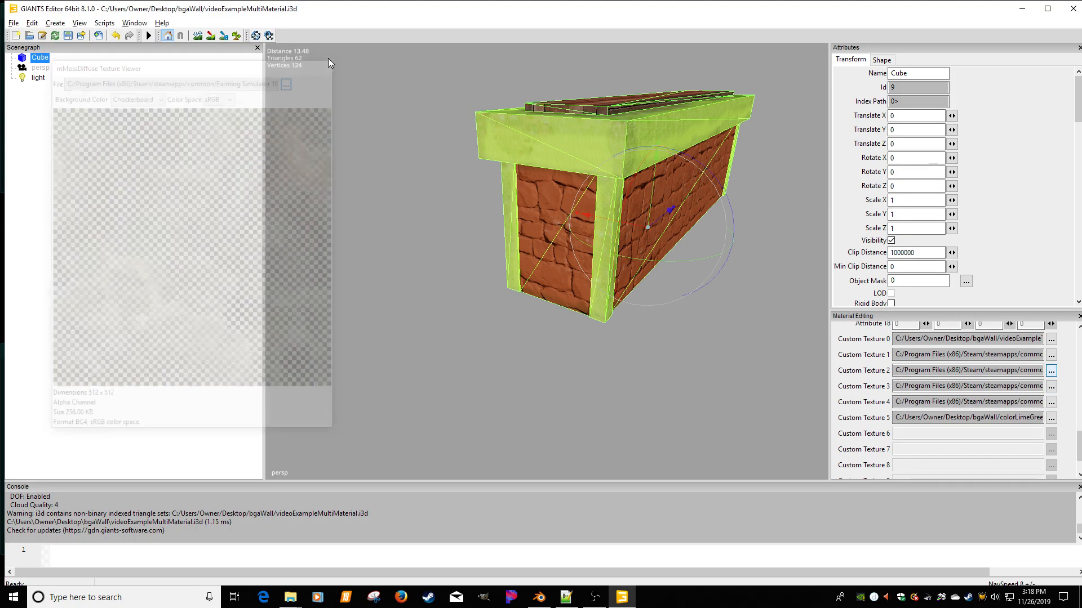
pyautogui.click(1052, 355)
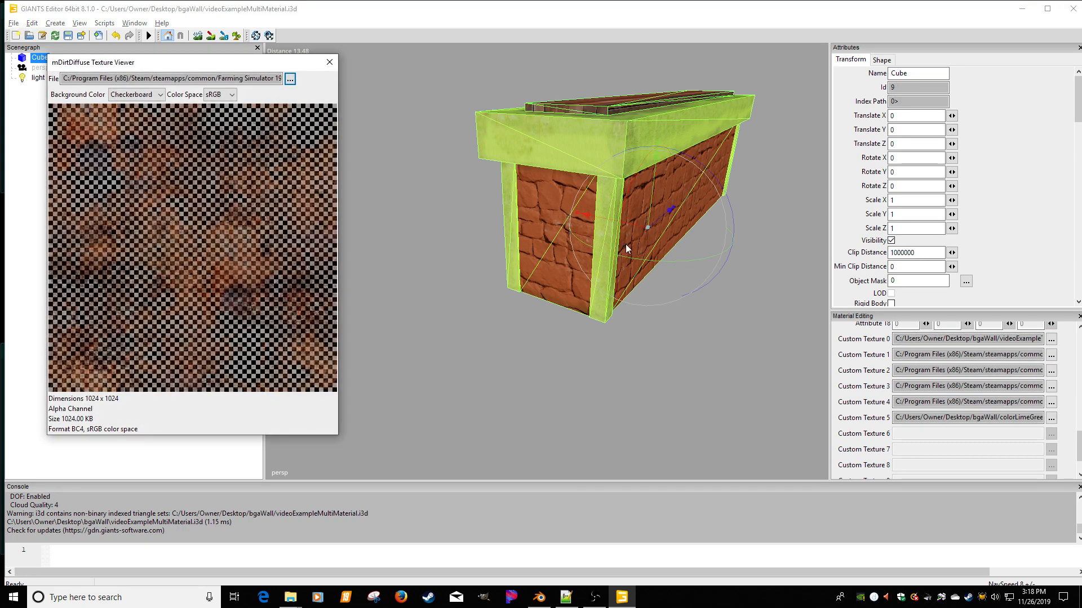
pyautogui.click(330, 62)
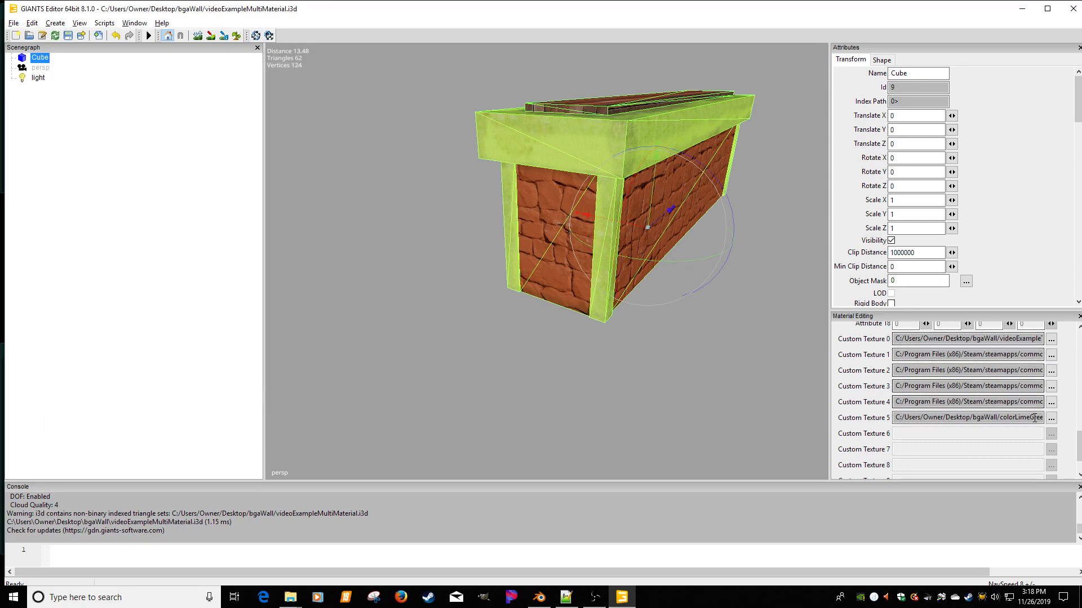
# Set the gradient map of concrete_mat to colorGrety.dds and inspect the wall's concrete and top plate up close
pyautogui.click(1050, 418)
pyautogui.click(289, 79)
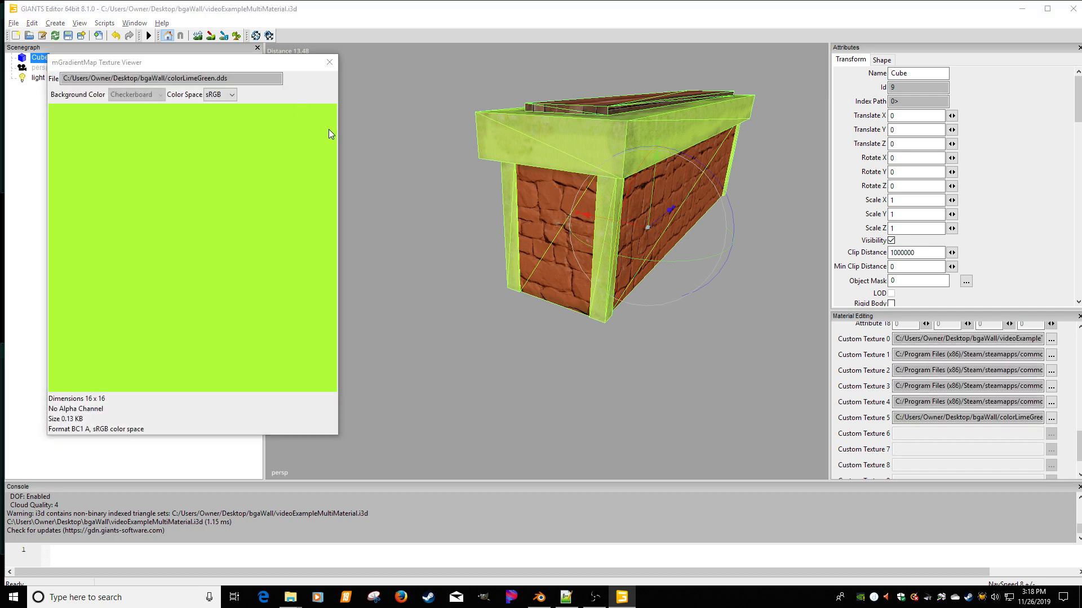
pyautogui.doubleClick(654, 180)
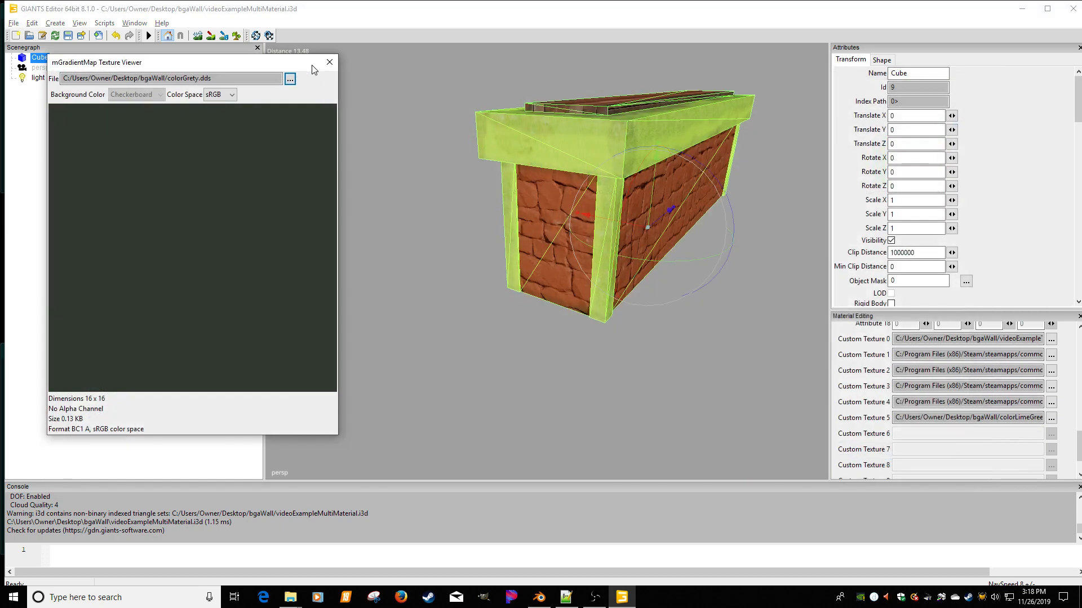
pyautogui.click(329, 62)
pyautogui.keyDown('alt'); pyautogui.moveTo(544, 137); pyautogui.dragTo(573, 162); pyautogui.keyUp('alt')
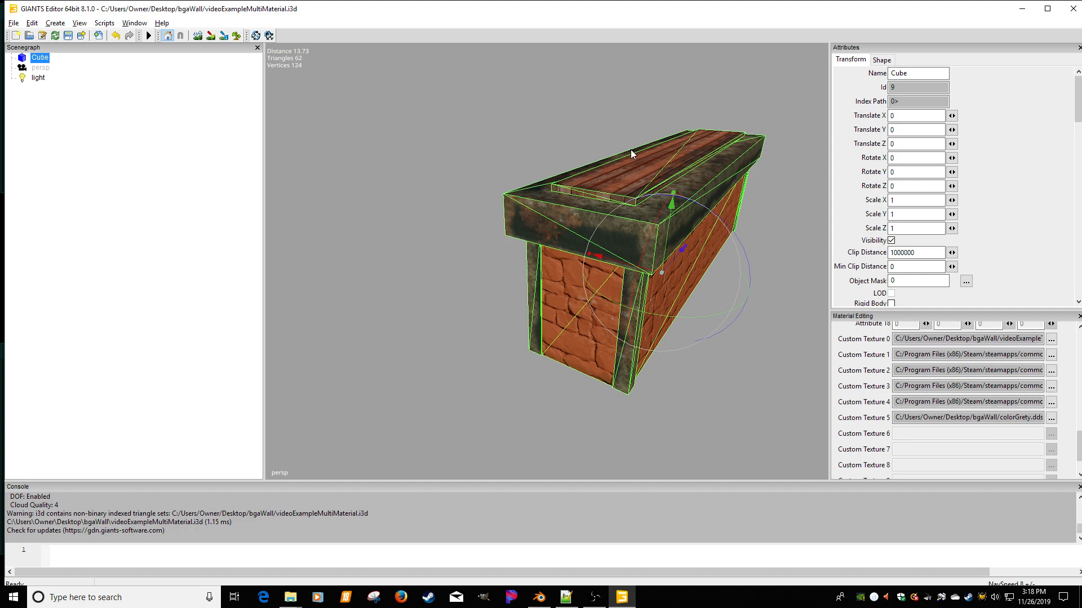
pyautogui.keyDown('alt'); pyautogui.moveTo(617, 267); pyautogui.dragTo(665, 283); pyautogui.keyUp('alt')
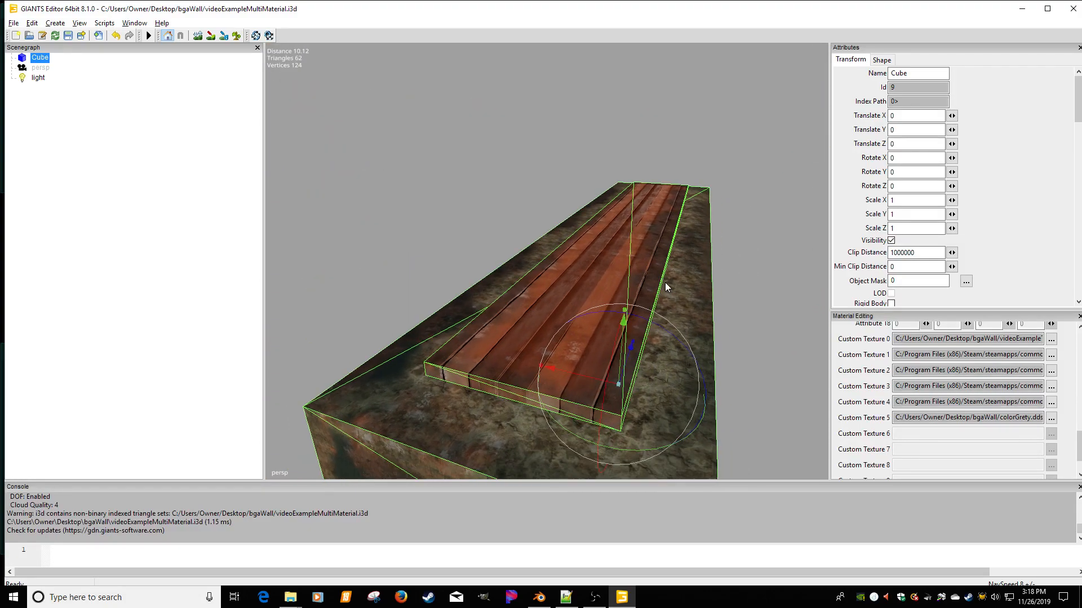